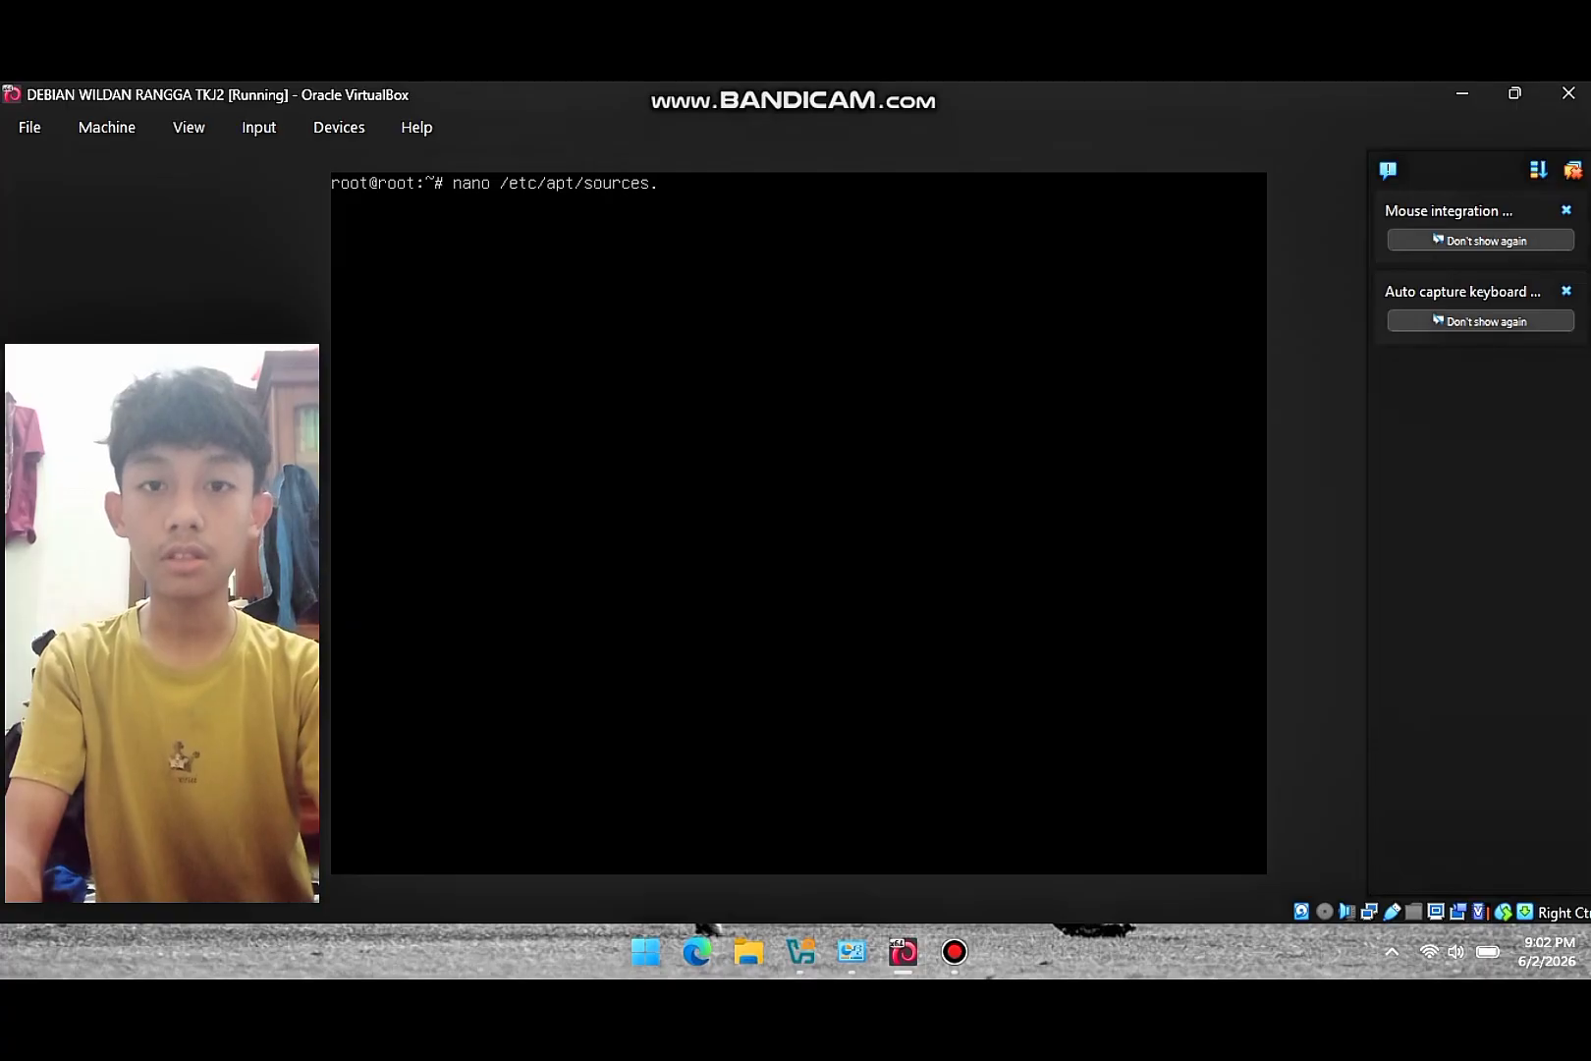
- View /etc/apt/sources.list in nano, then run apt-cdrom add so it waits for a disc
key("Return")
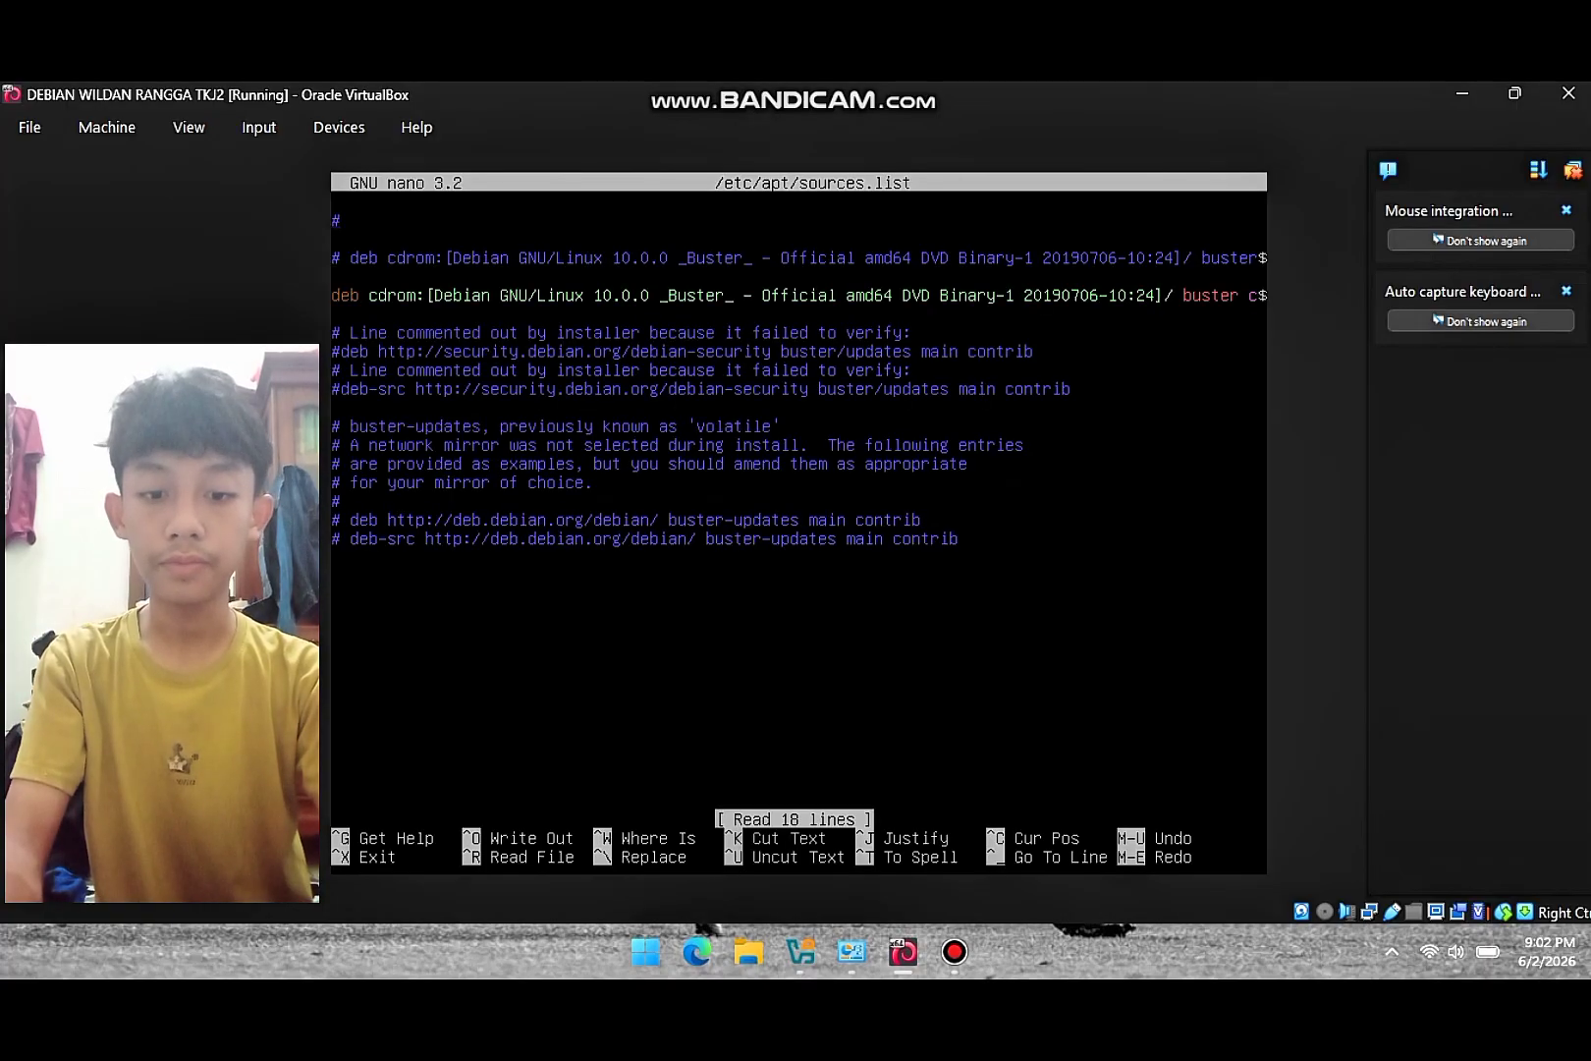
key("ctrl+x")
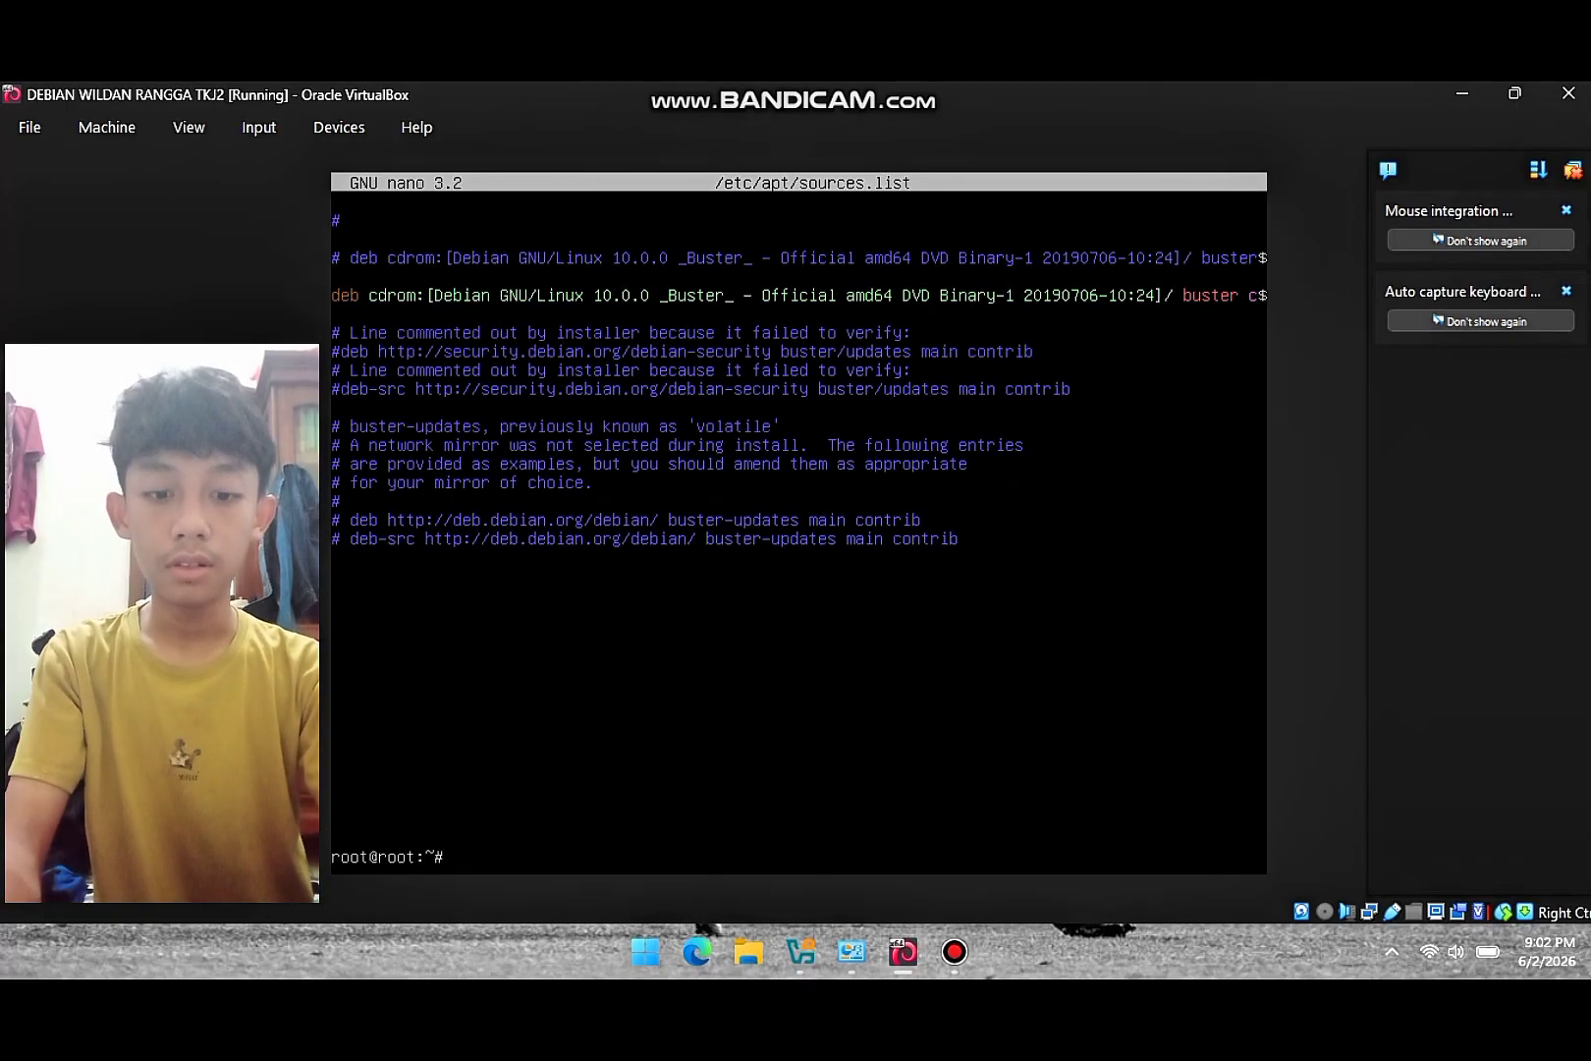
type("apt-")
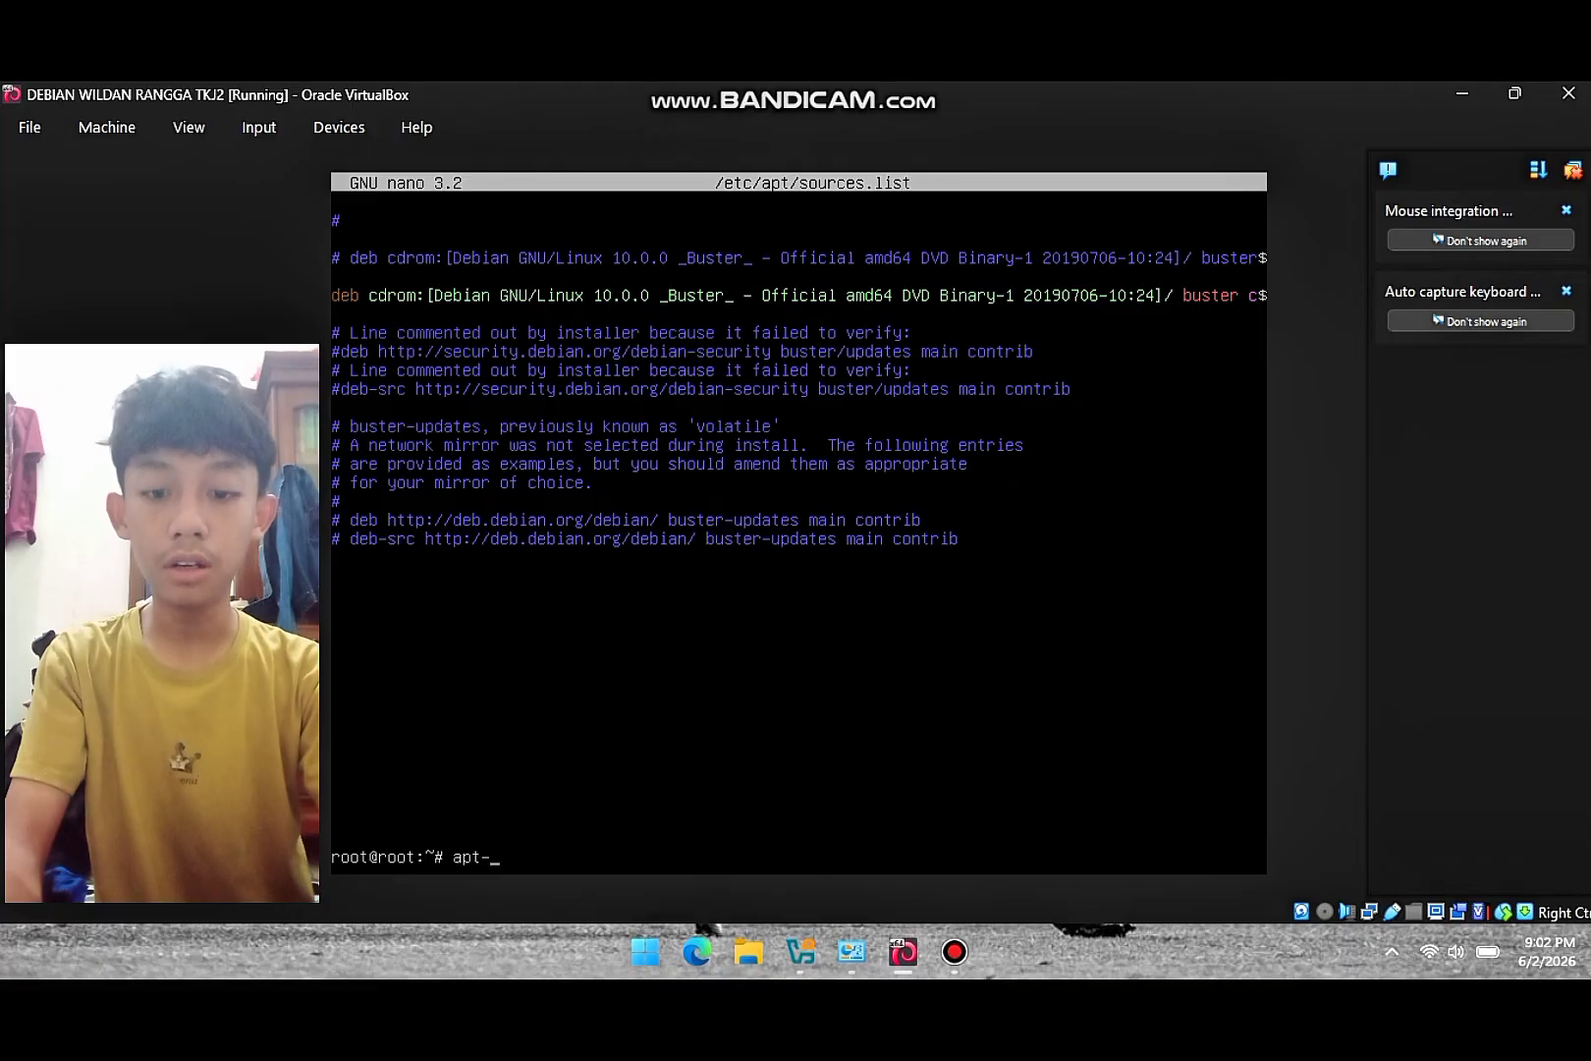
type("cdro")
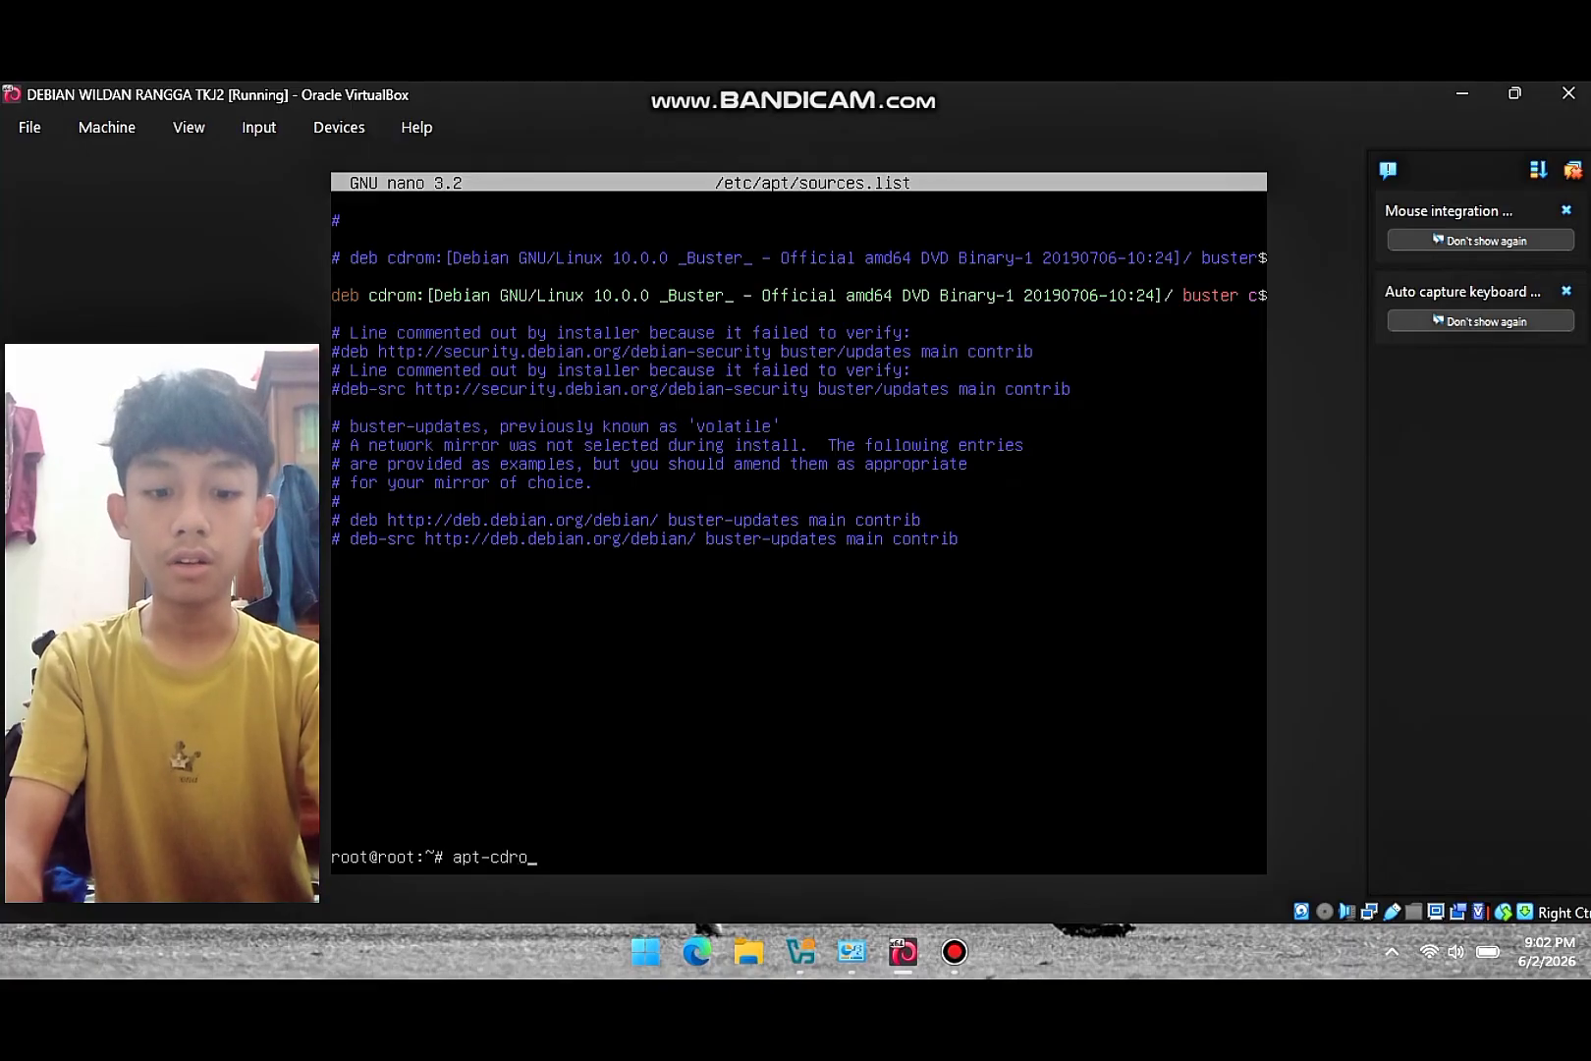
type("m add")
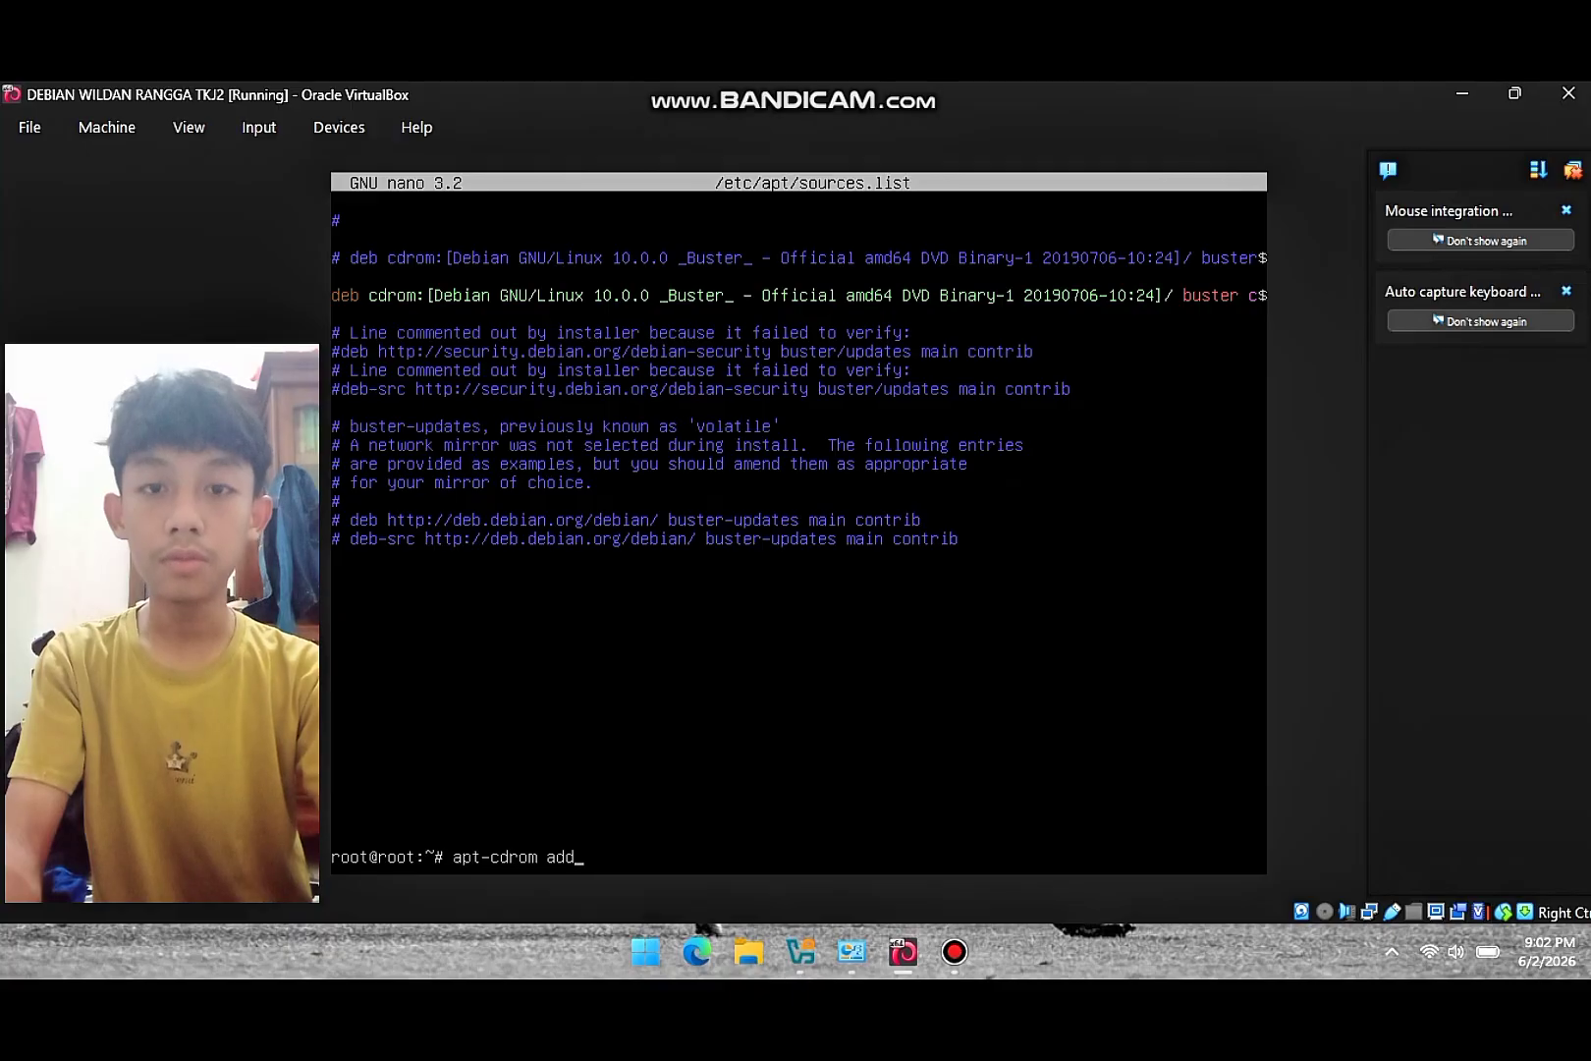
key("Return")
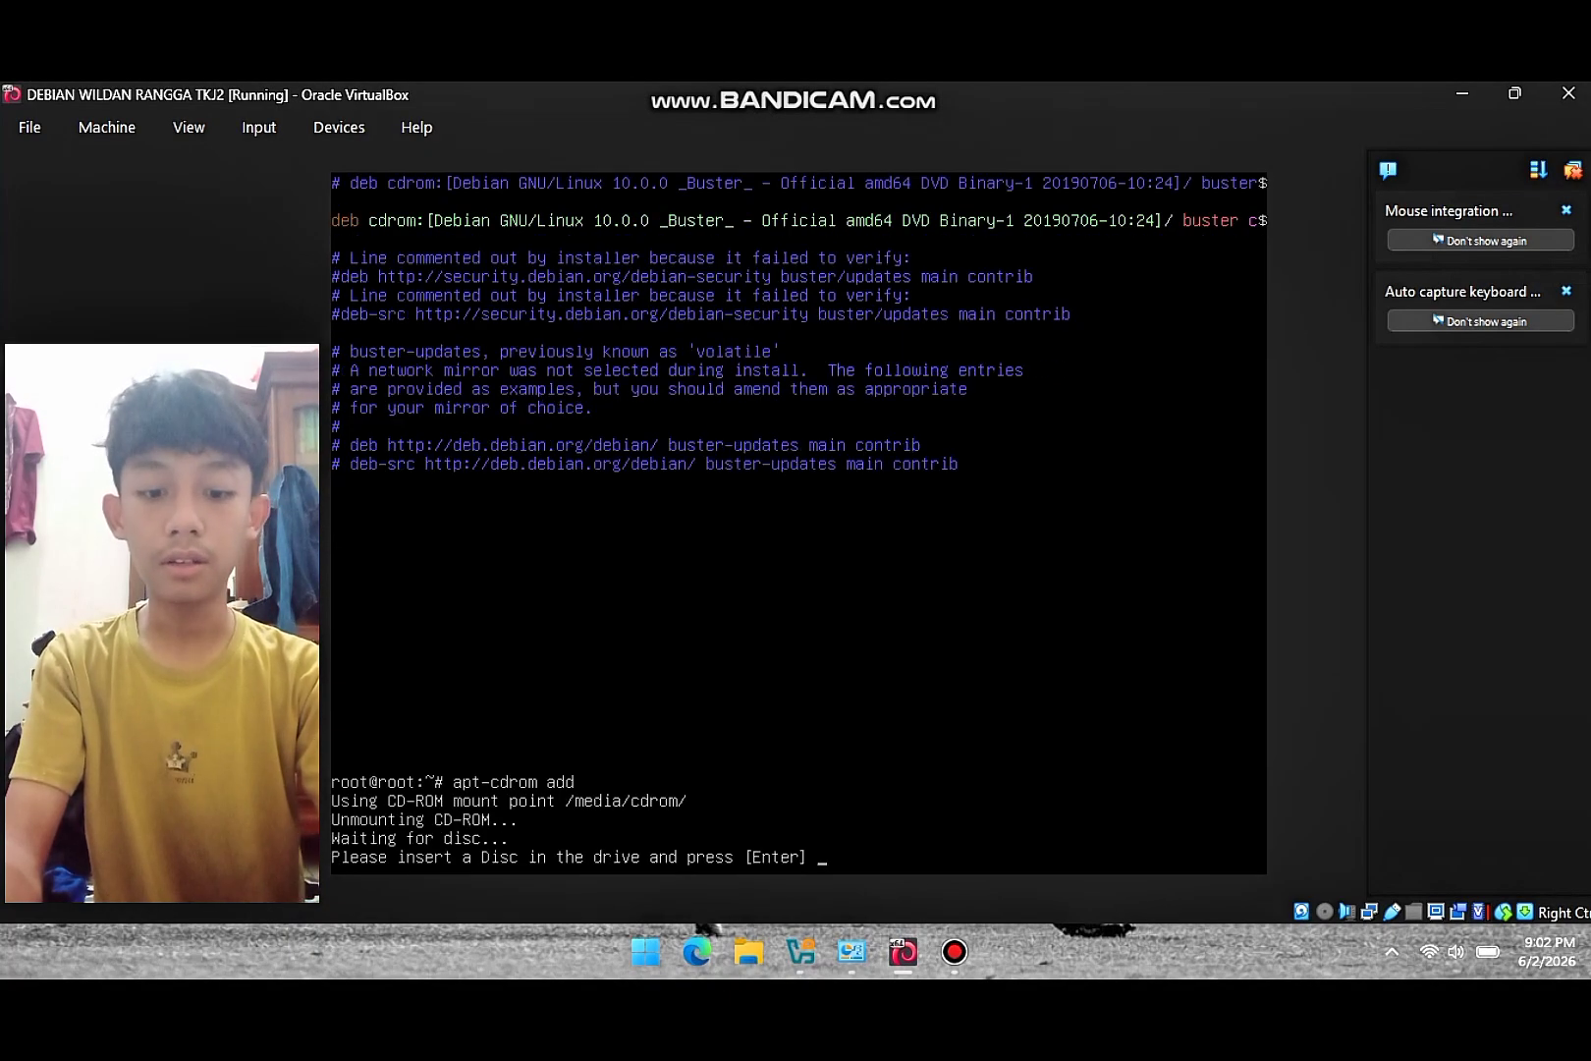
- Insert the Debian DVD-2 ISO into the VM's optical drive and confirm the disc scan
left_click(339, 128)
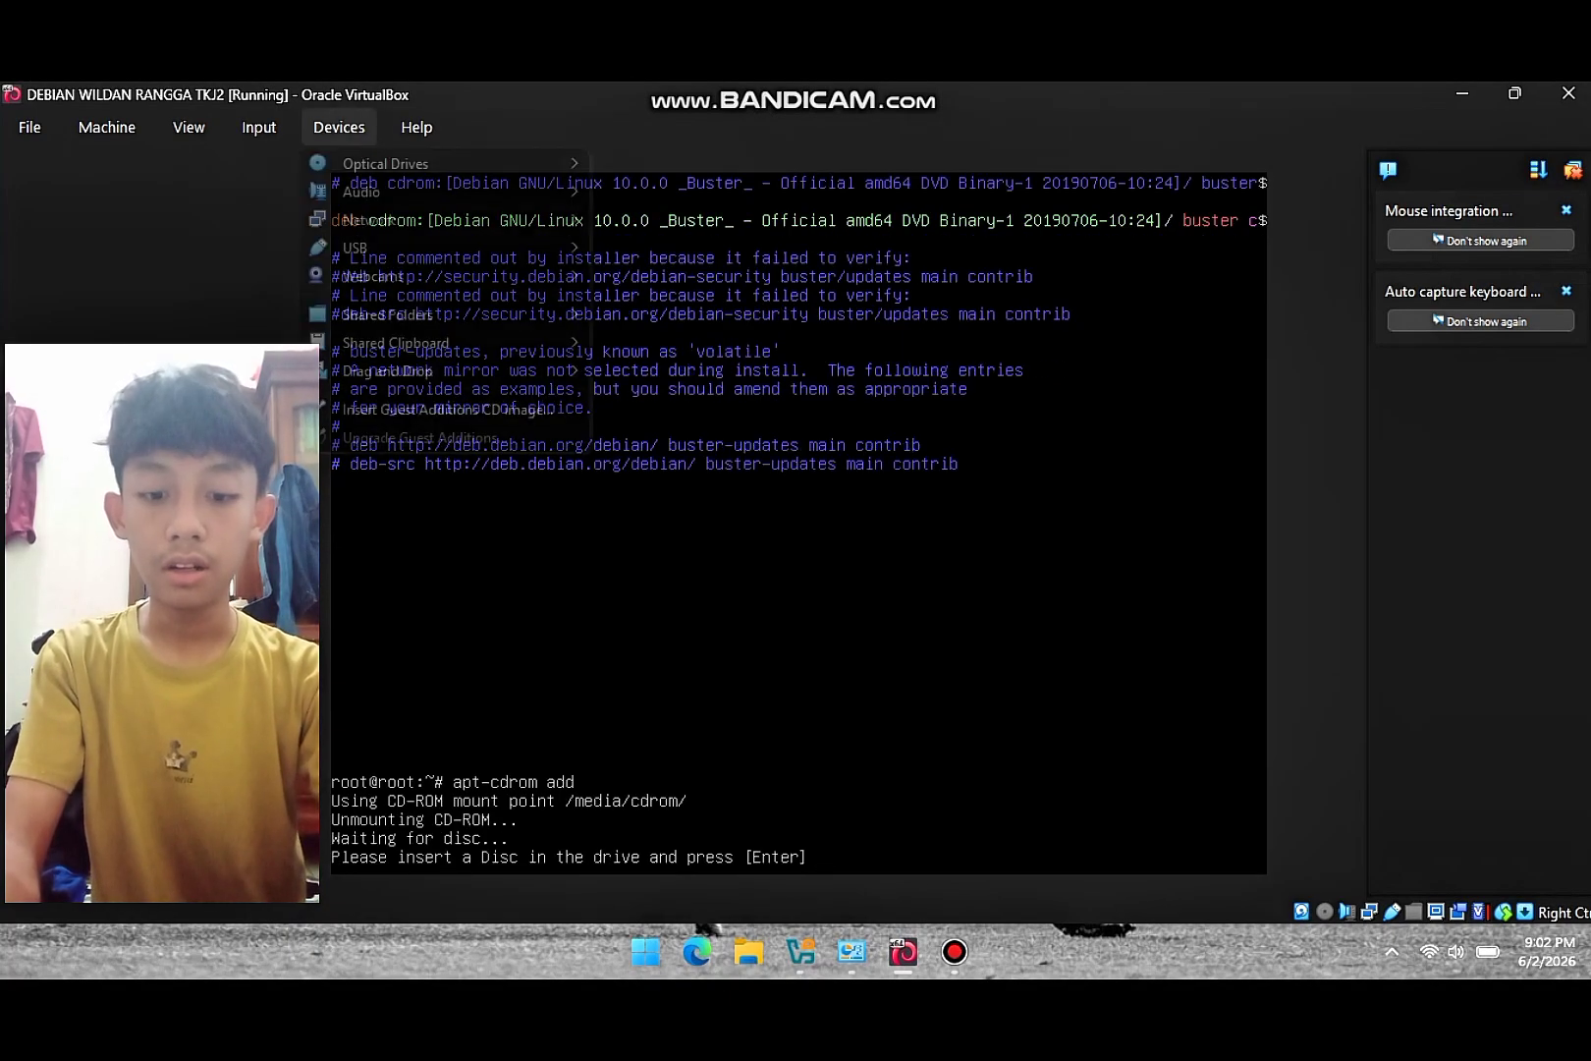
mouse_move(432, 164)
left_click(725, 257)
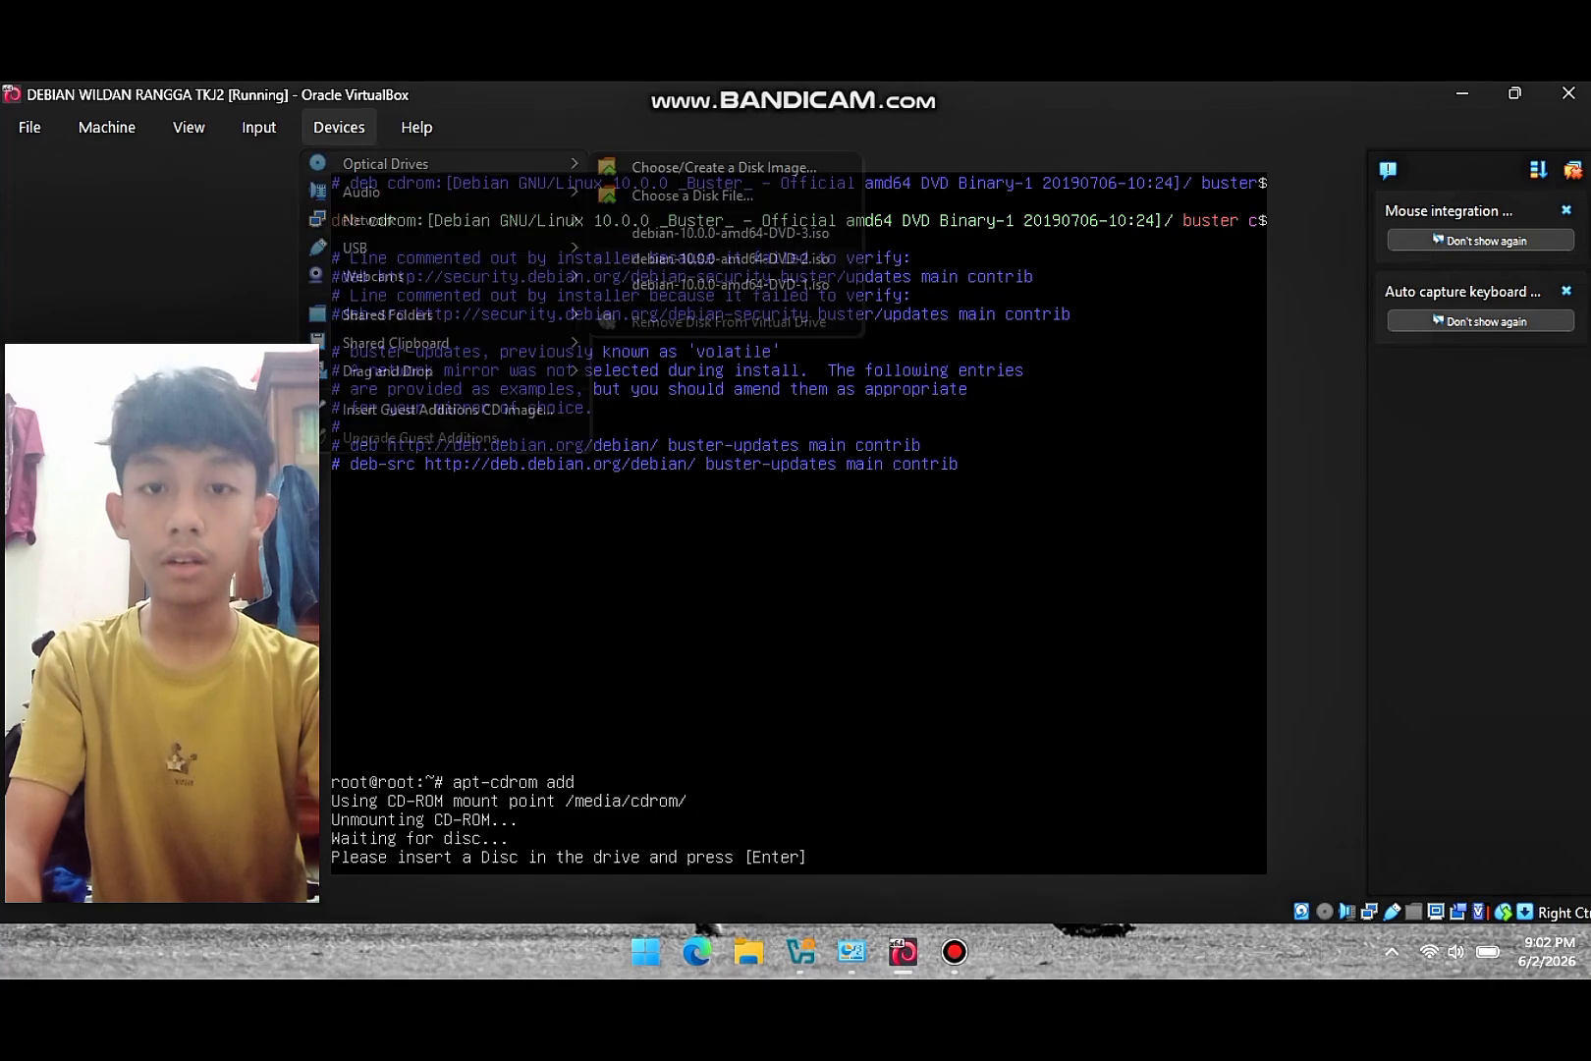
key("Return")
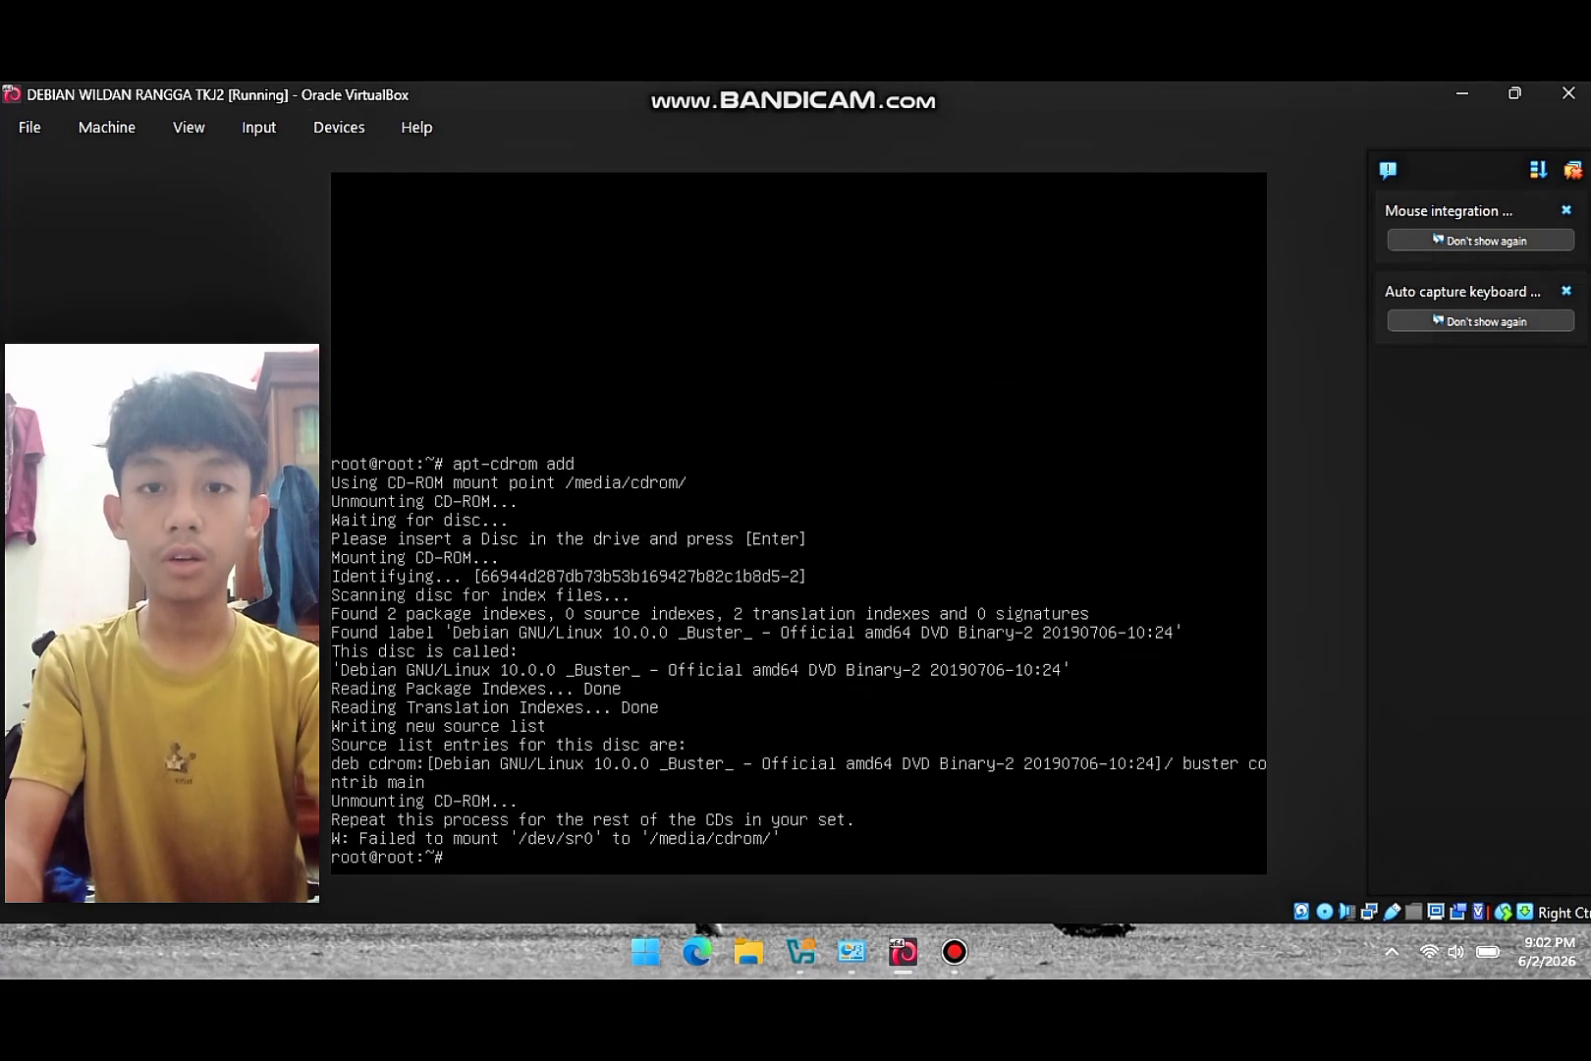
- Force-mount the Debian DVD-3 ISO and rerun apt-cdrom add to register it
left_click(338, 128)
mouse_move(385, 164)
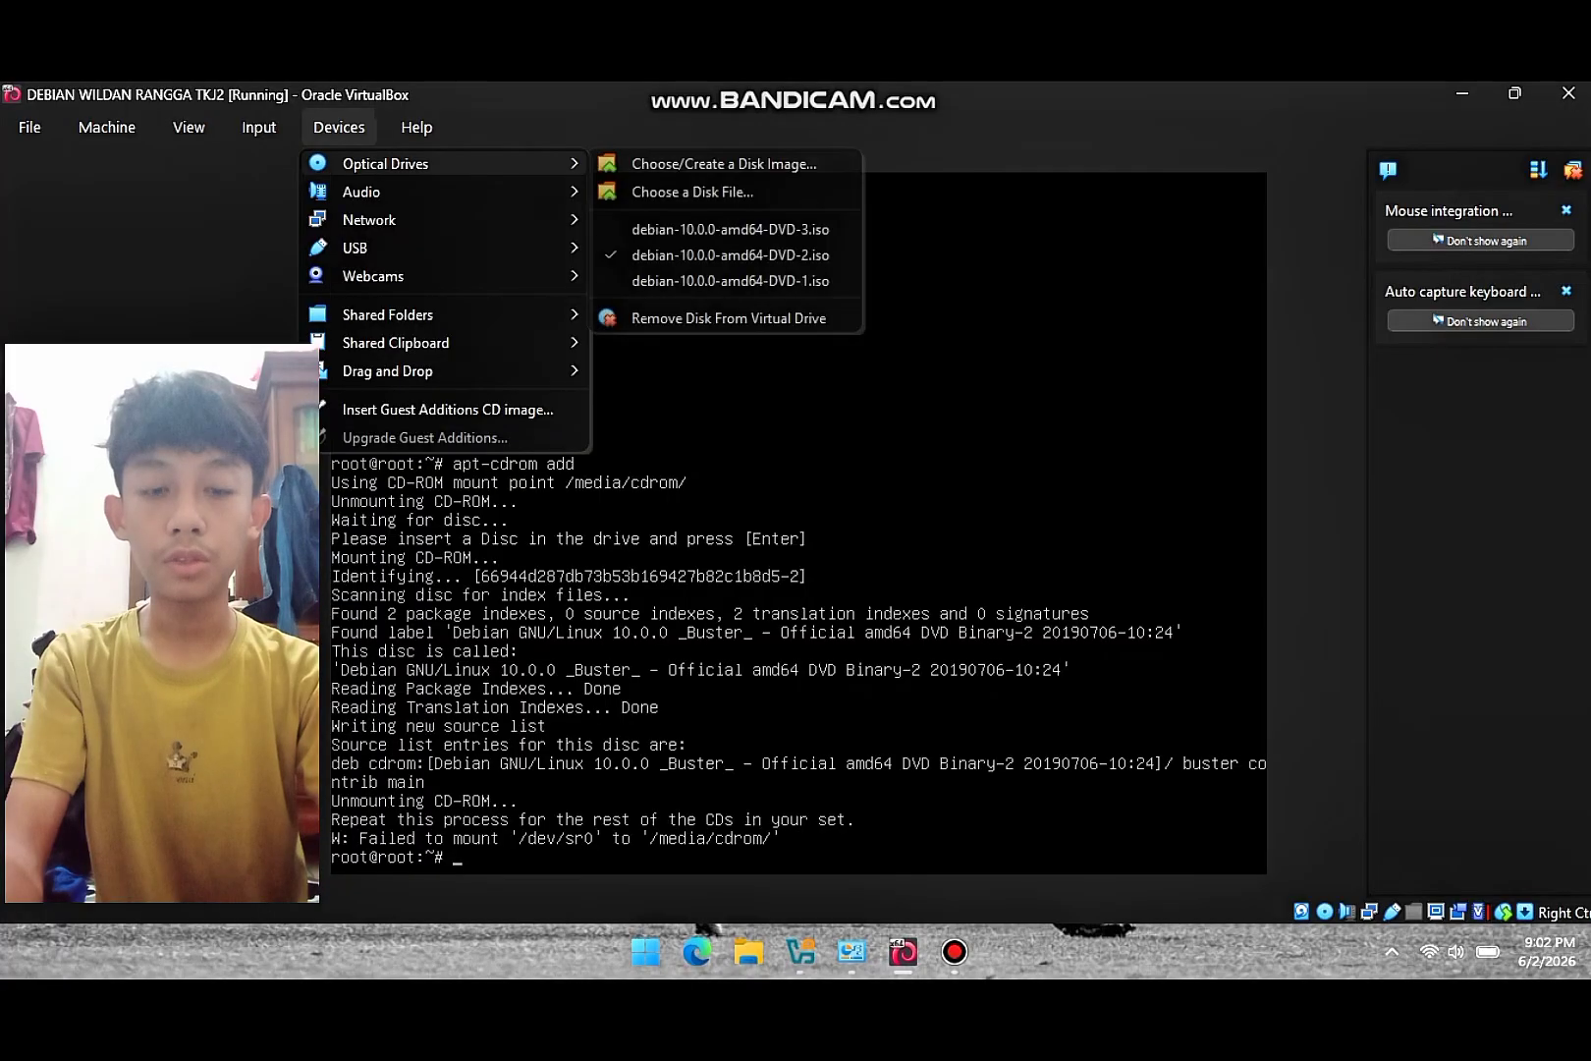
left_click(730, 228)
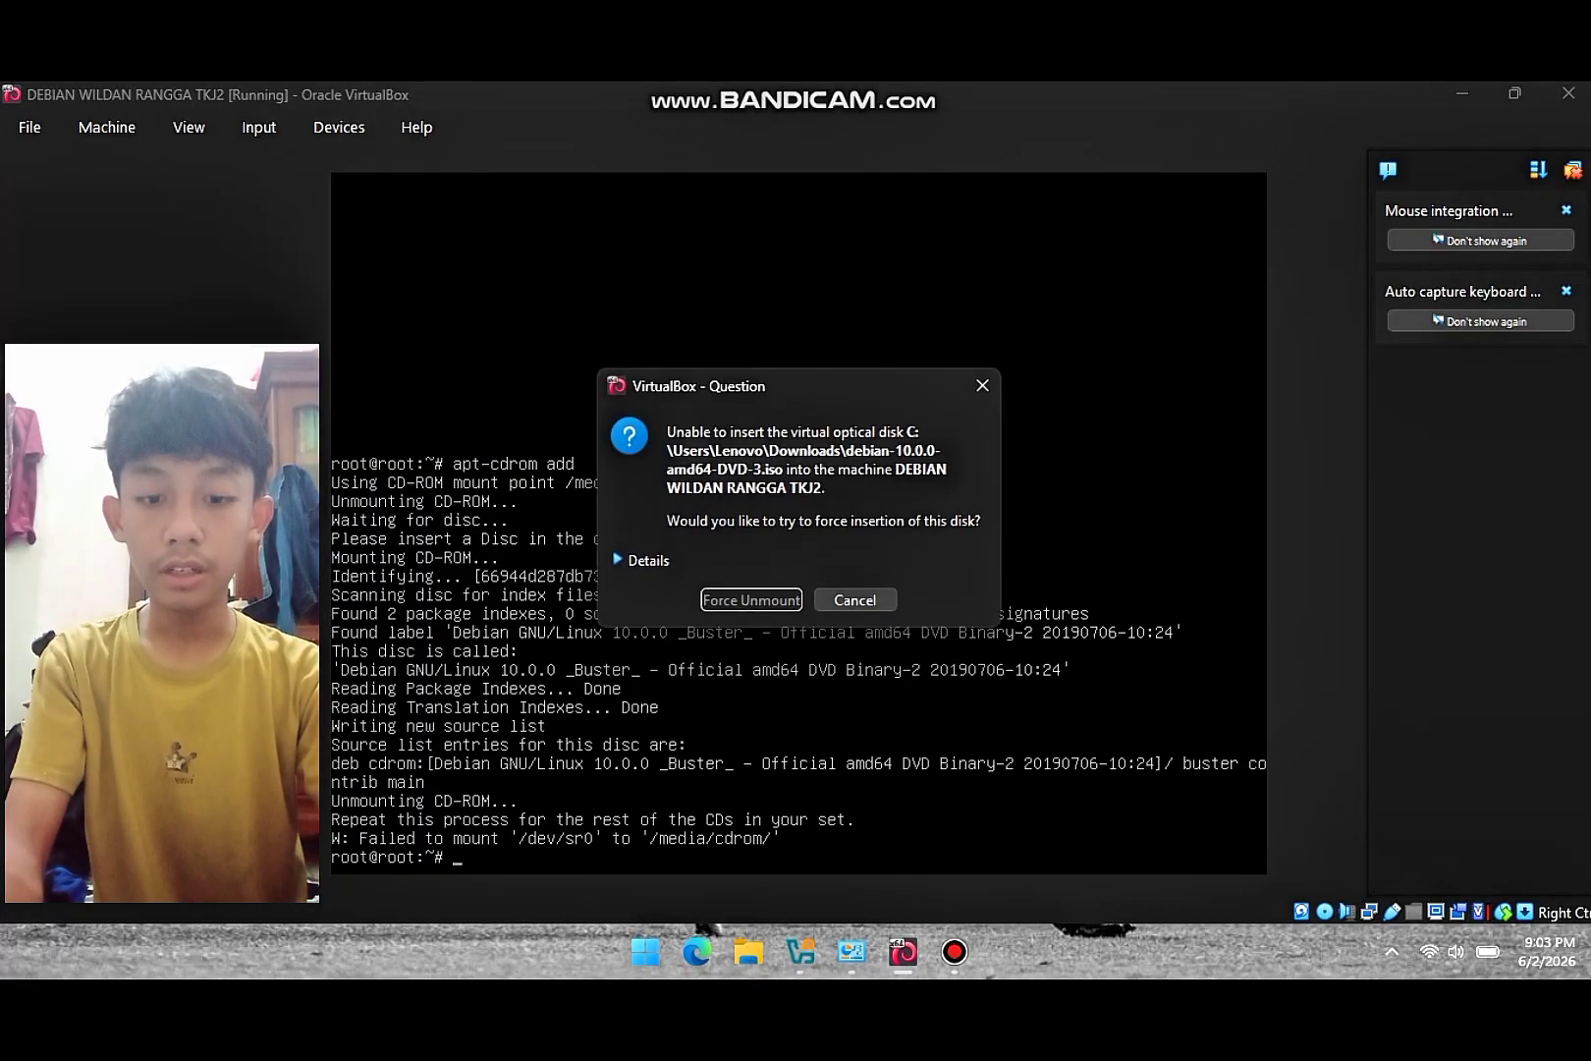
left_click(752, 599)
key("Up")
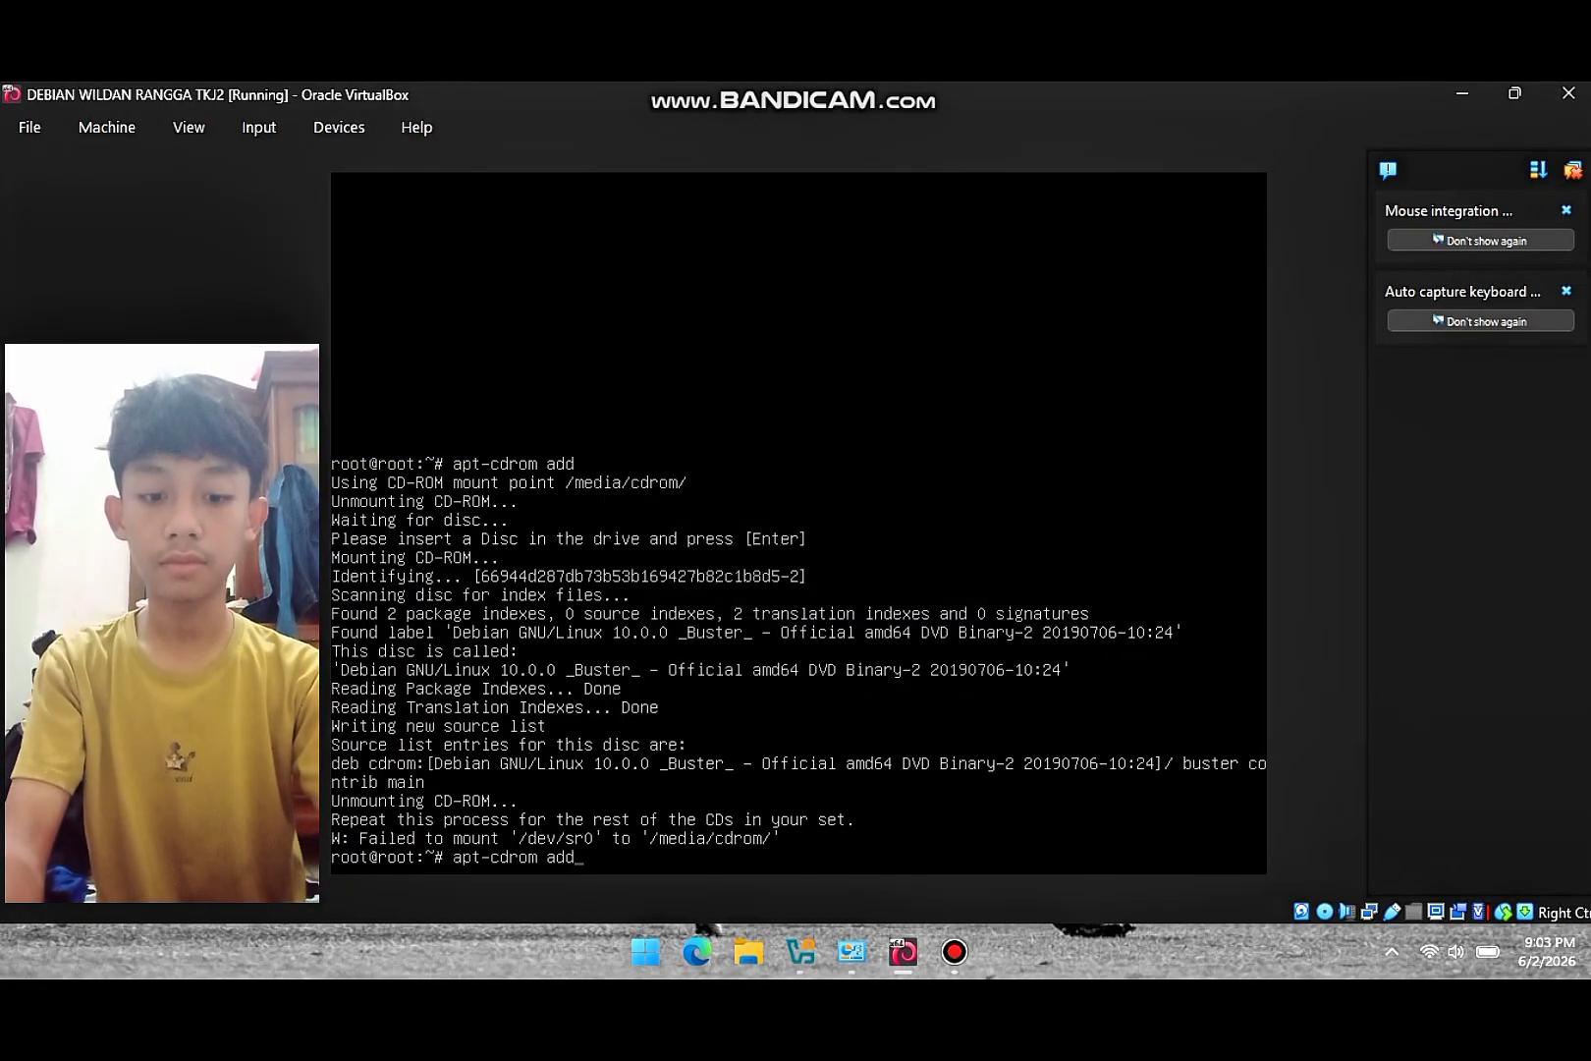
key("Return")
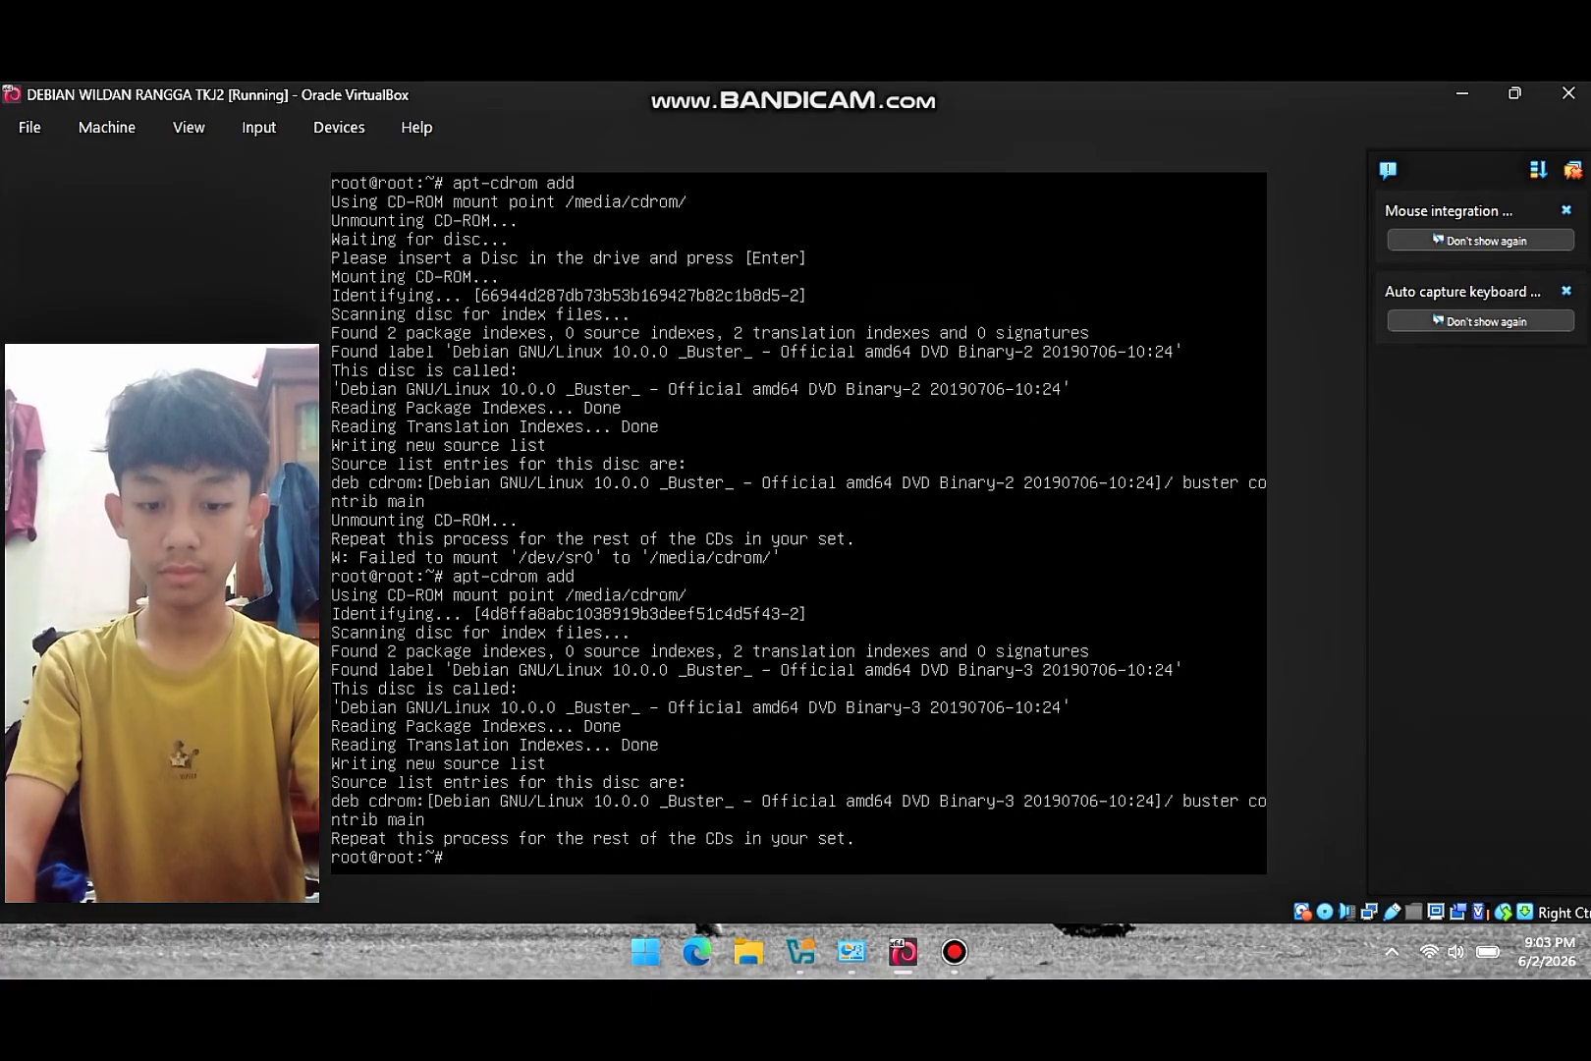
- Swap back to DVD-2, add disc Binary-2, then reopen sources.list to check the three cdrom entries
left_click(339, 127)
mouse_move(393, 163)
left_click(727, 256)
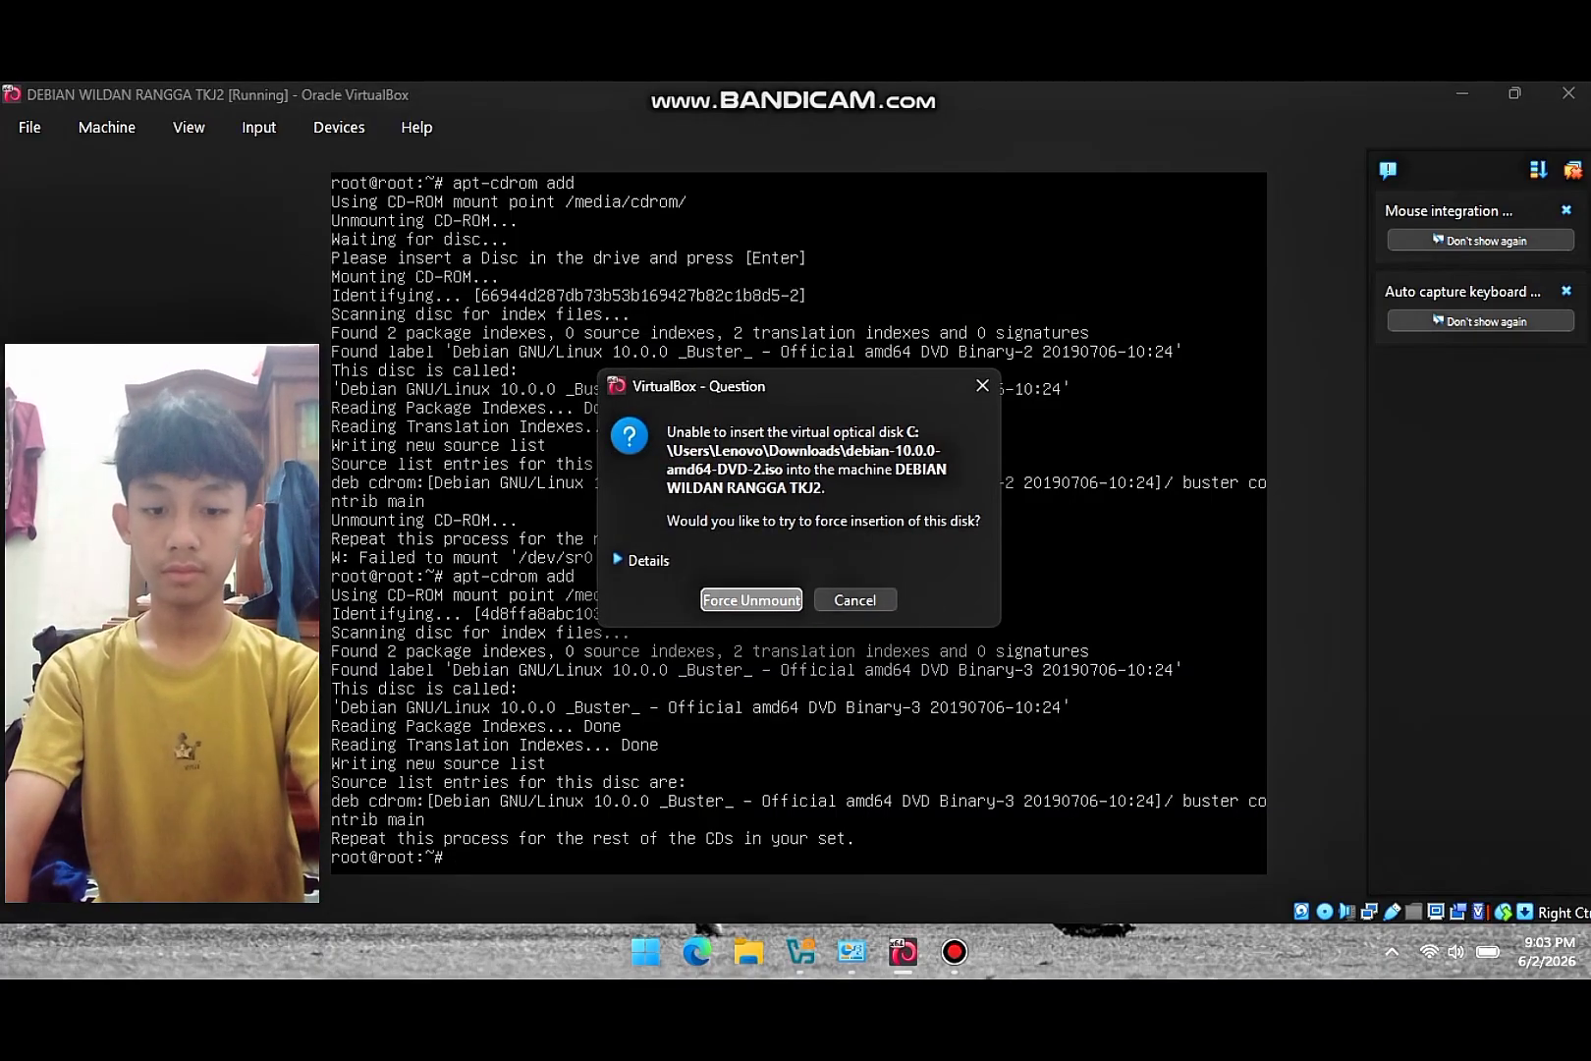
key("Return")
key("Up")
key("Return")
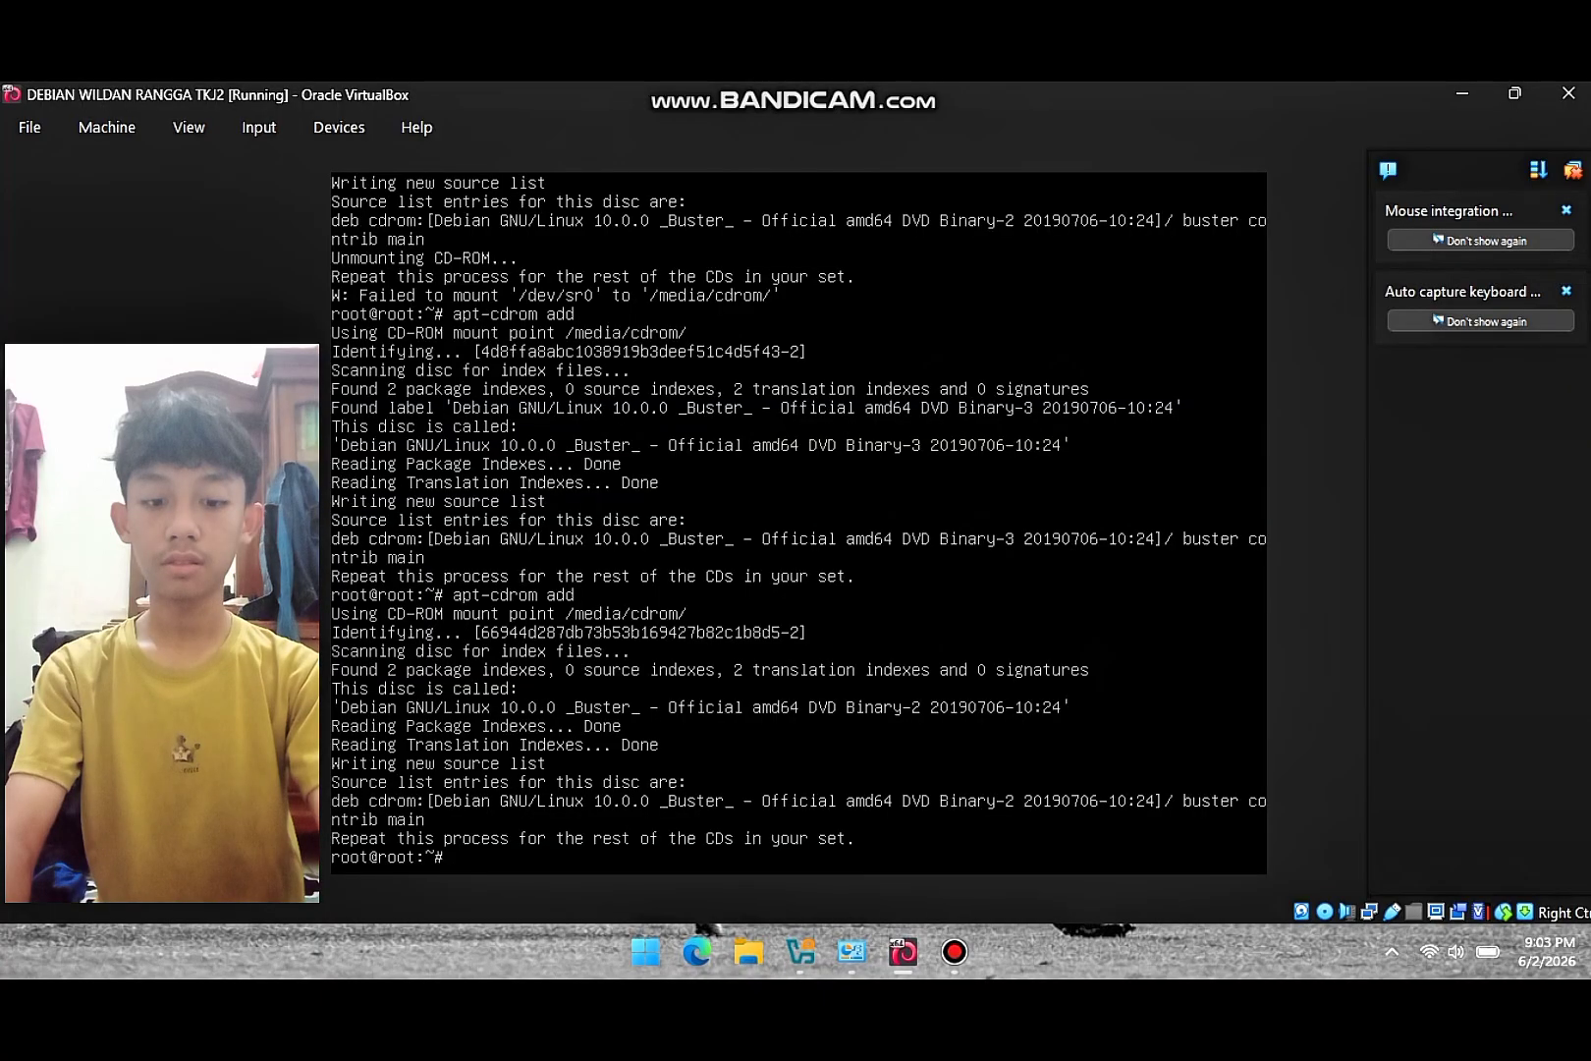
key("Up")
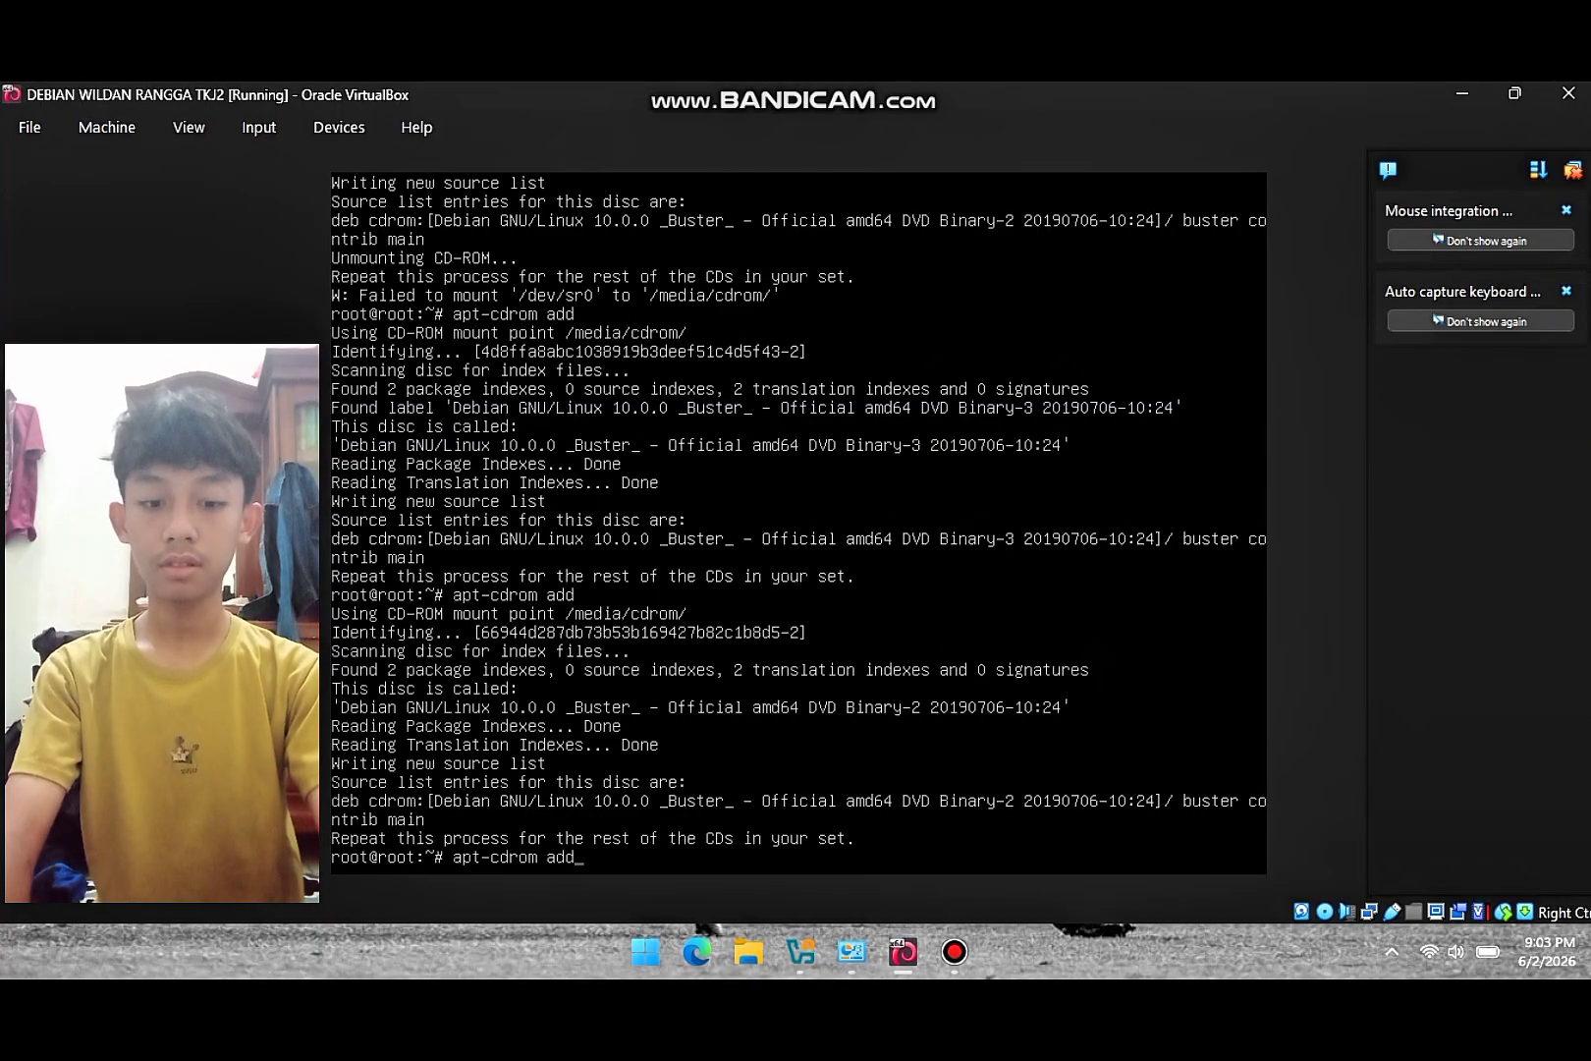
key("Up")
key("Return")
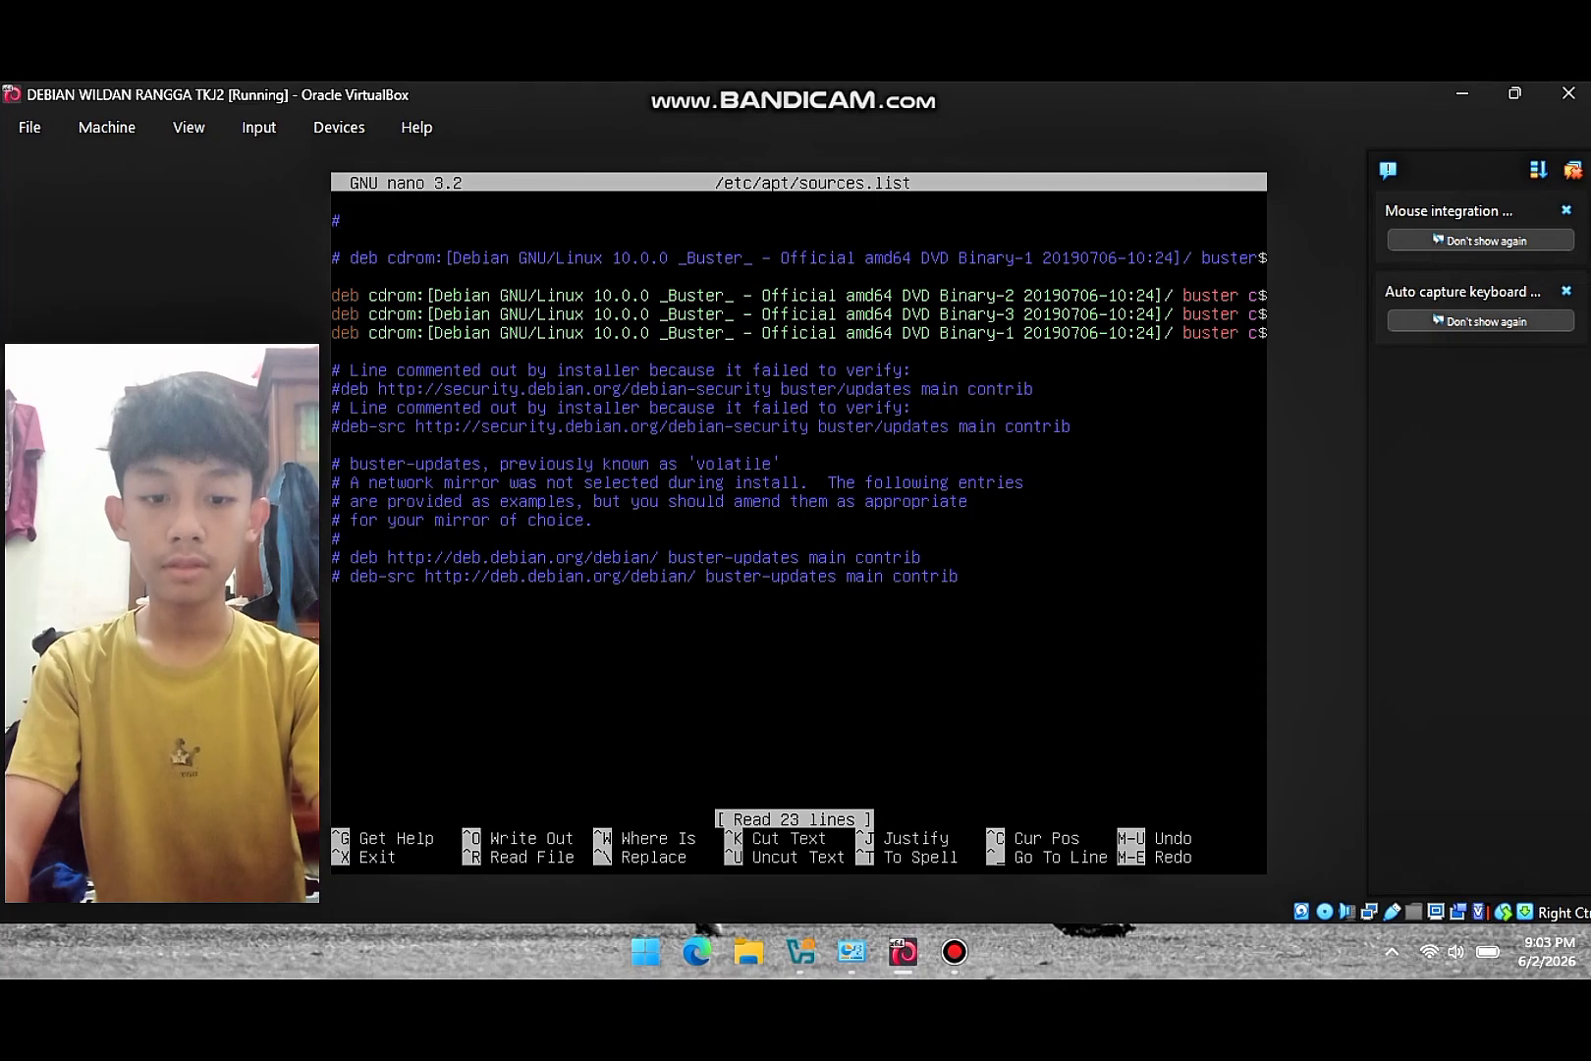
- Close sources.list and run apt-get update to refresh the package lists
key("ctrl+x")
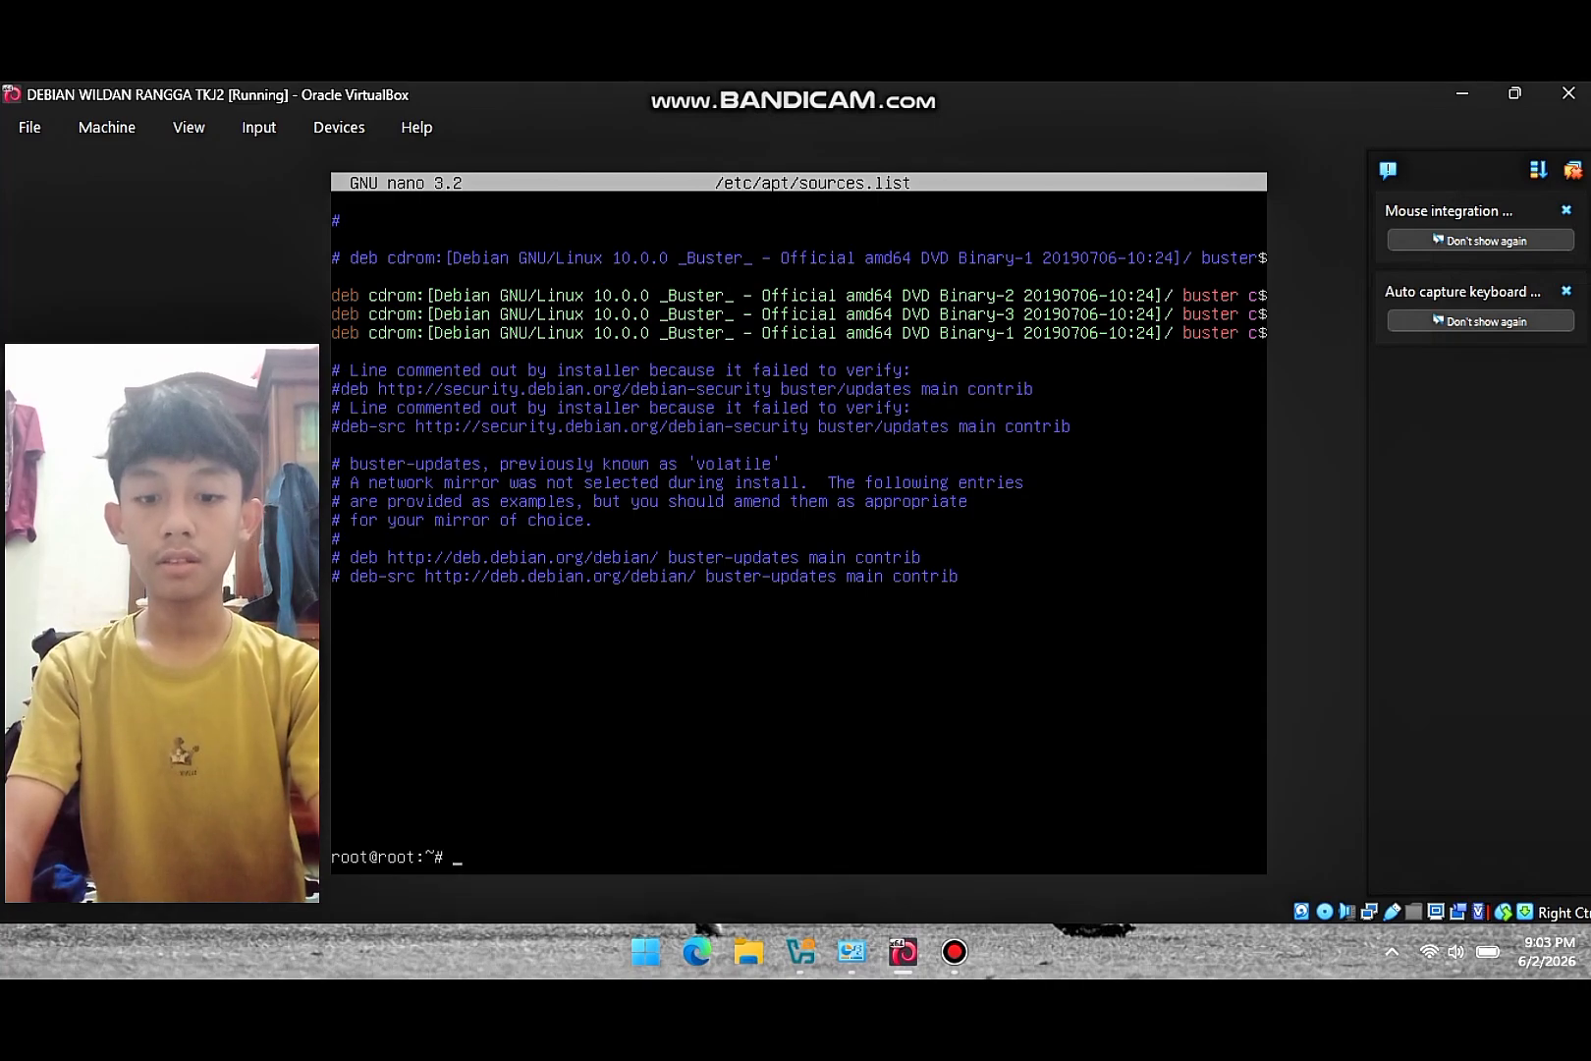
type("ap")
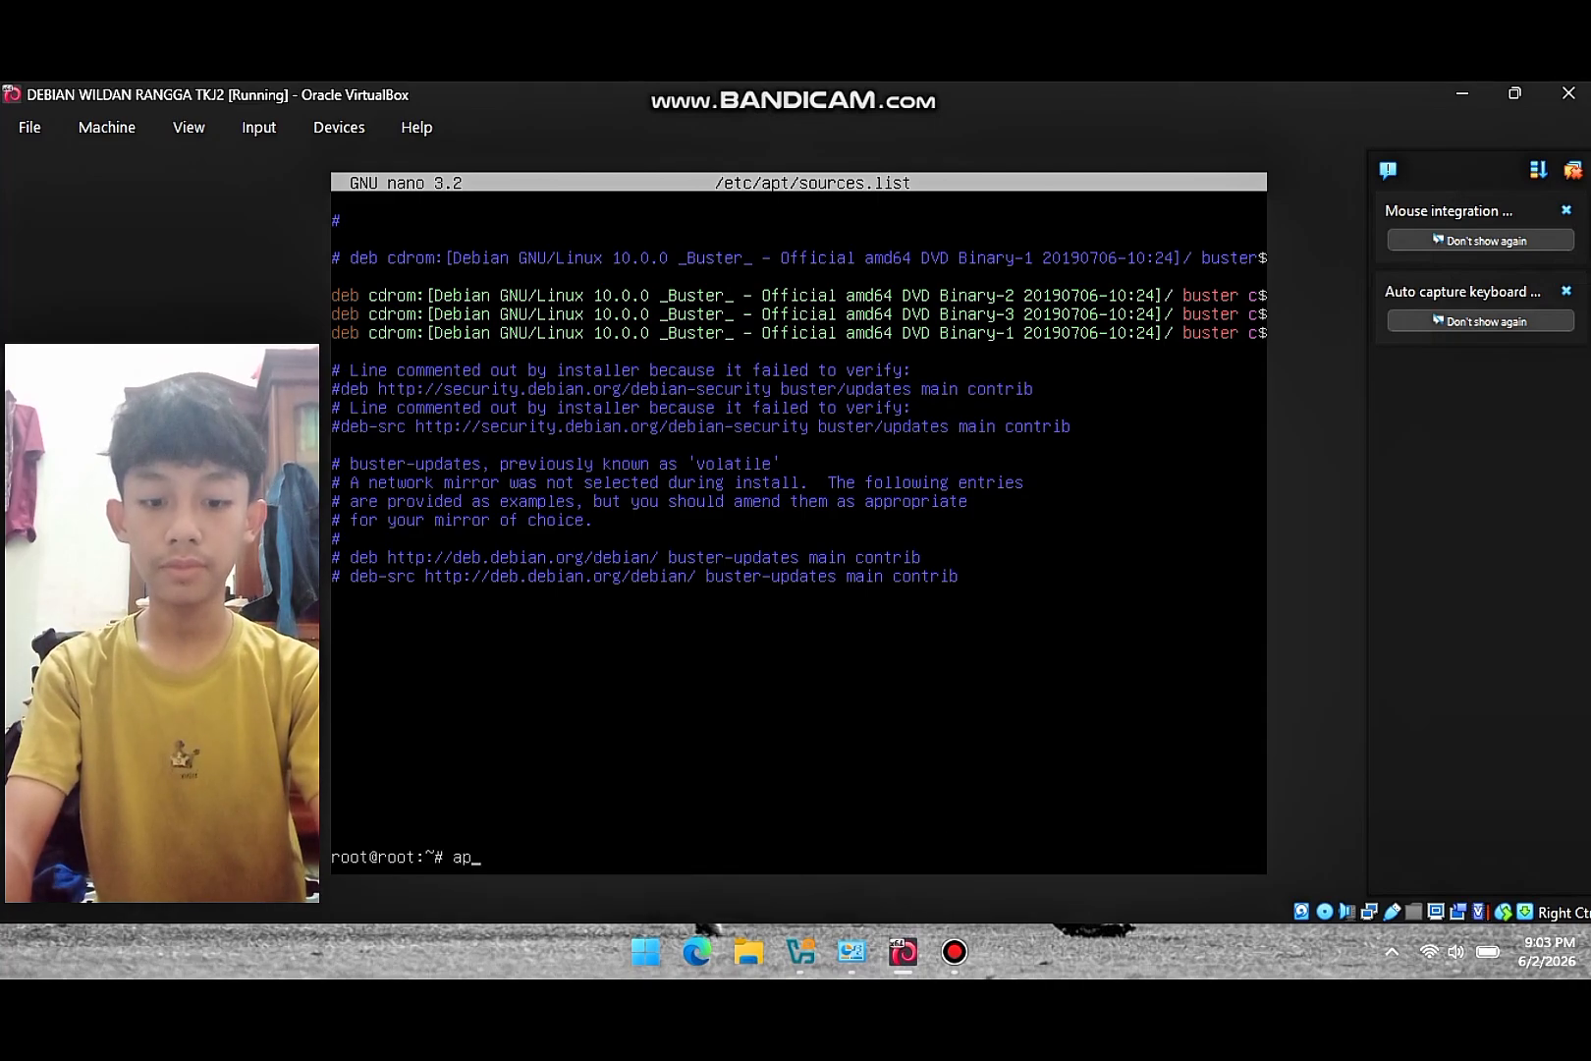
type("t-ge")
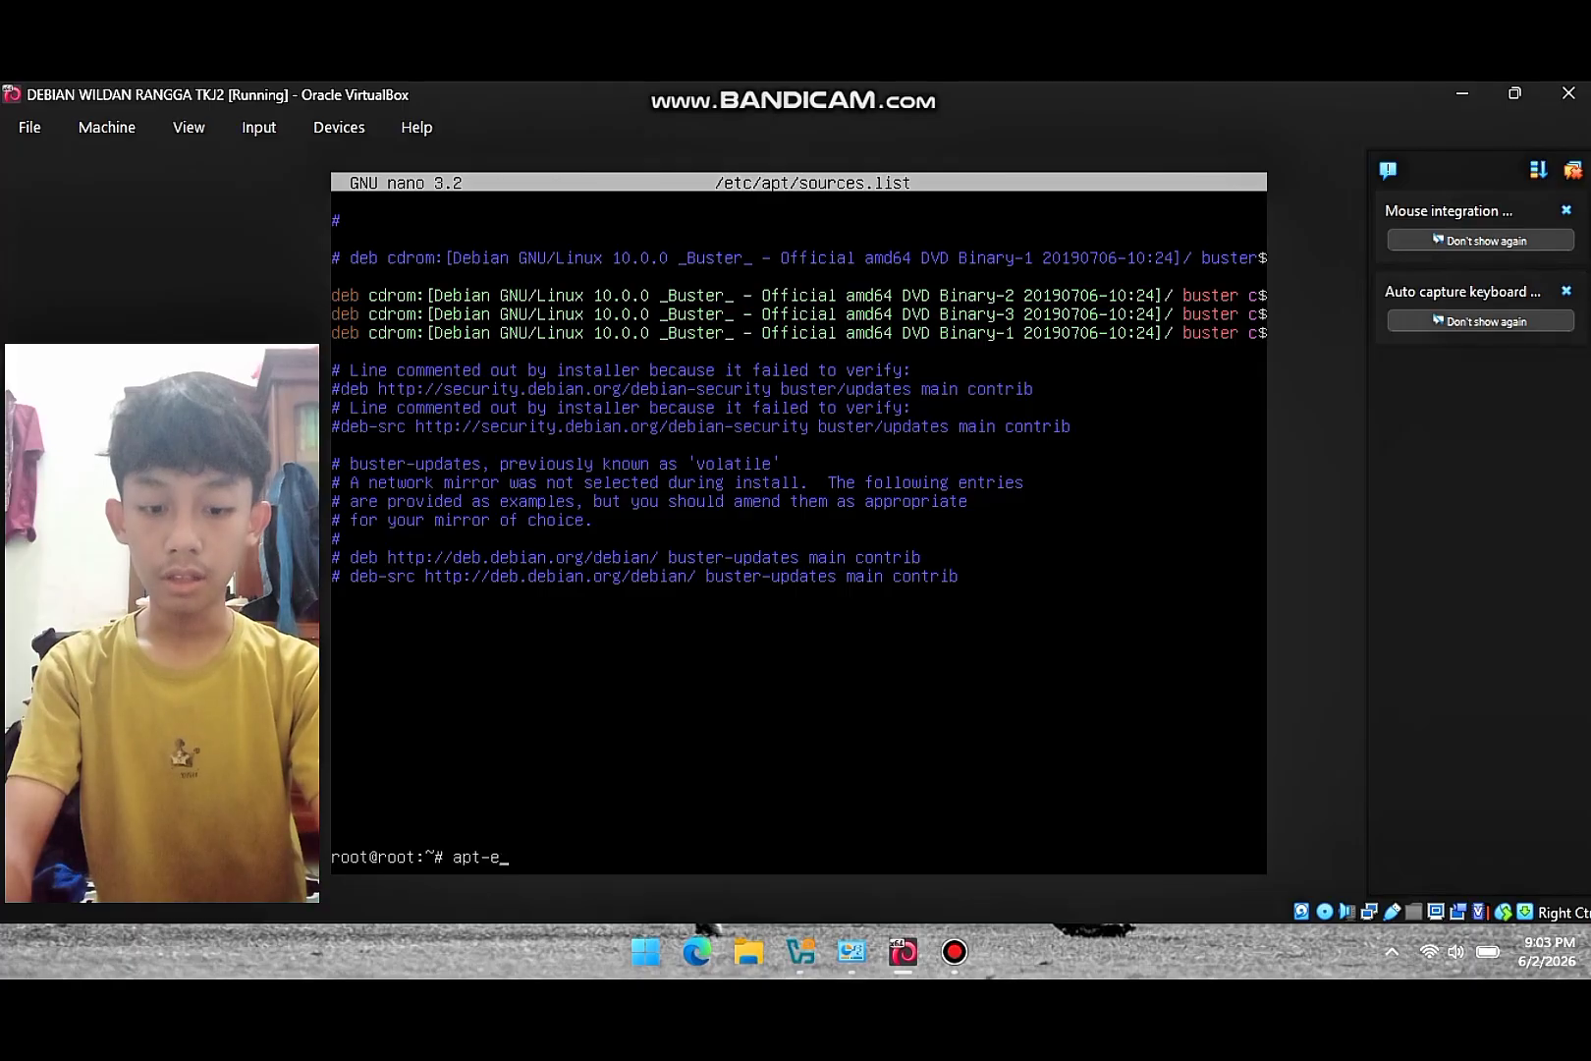
key("BackSpace")
type("get update")
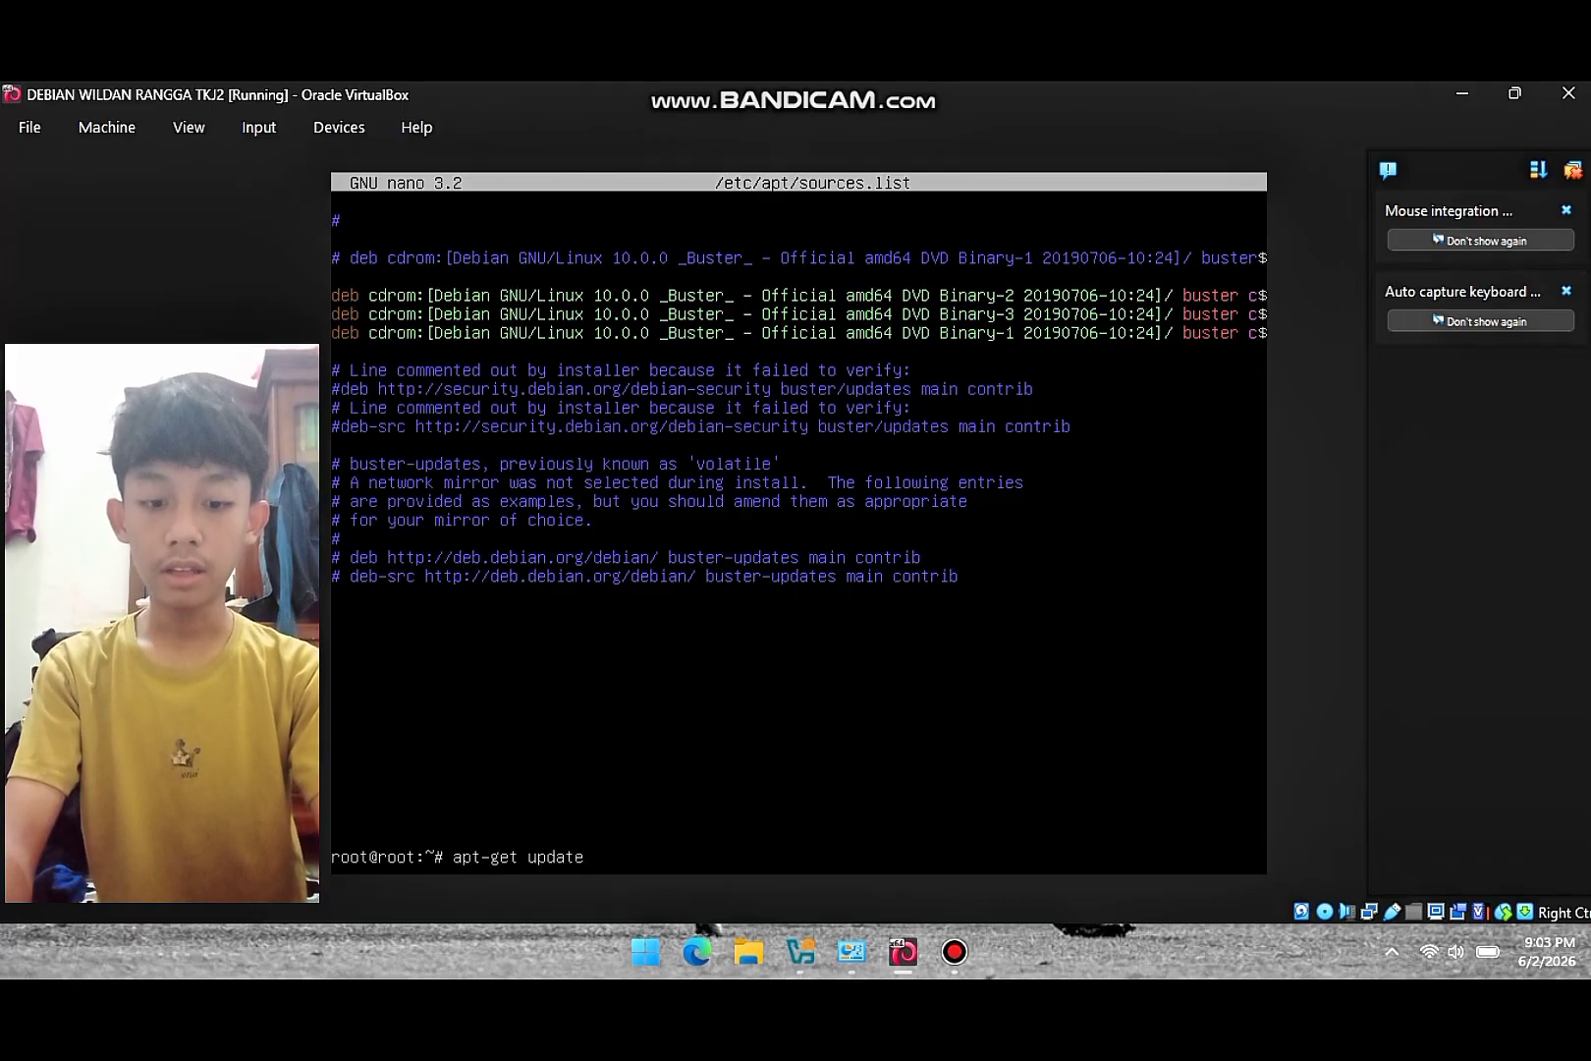
key("Return")
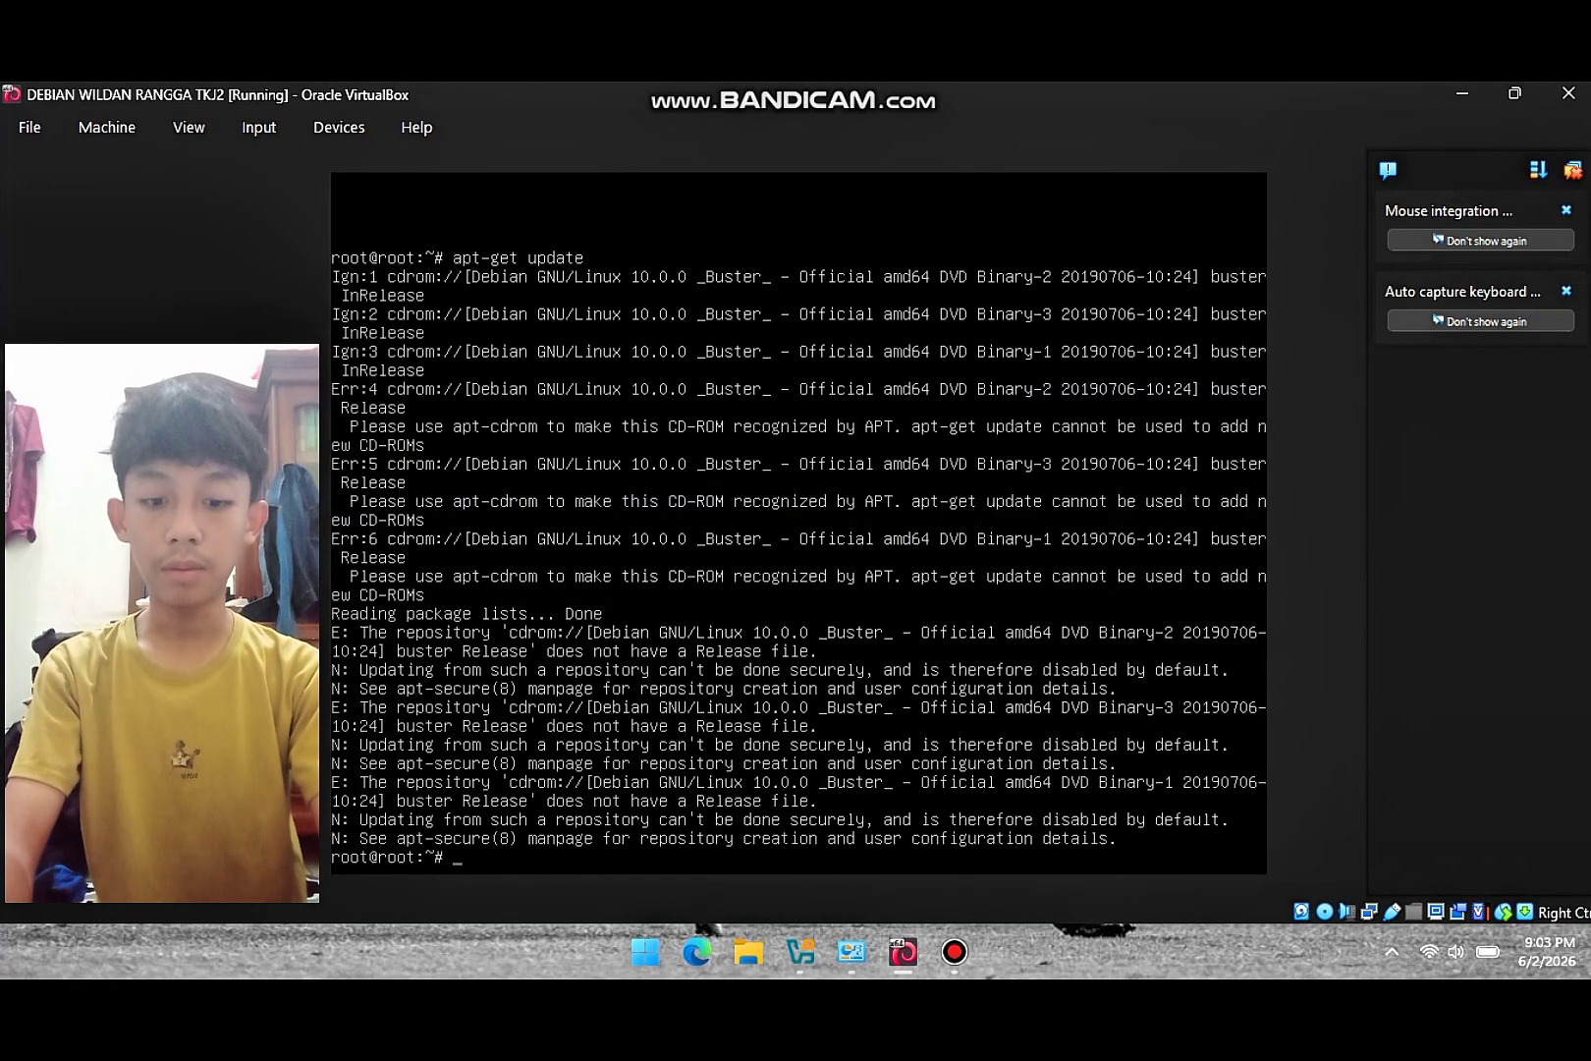
- Run apt-get upgrade, which reports 0 packages upgraded
key("Up")
key("BackSpace")
key("BackSpace")
key("BackSpace")
key("BackSpace")
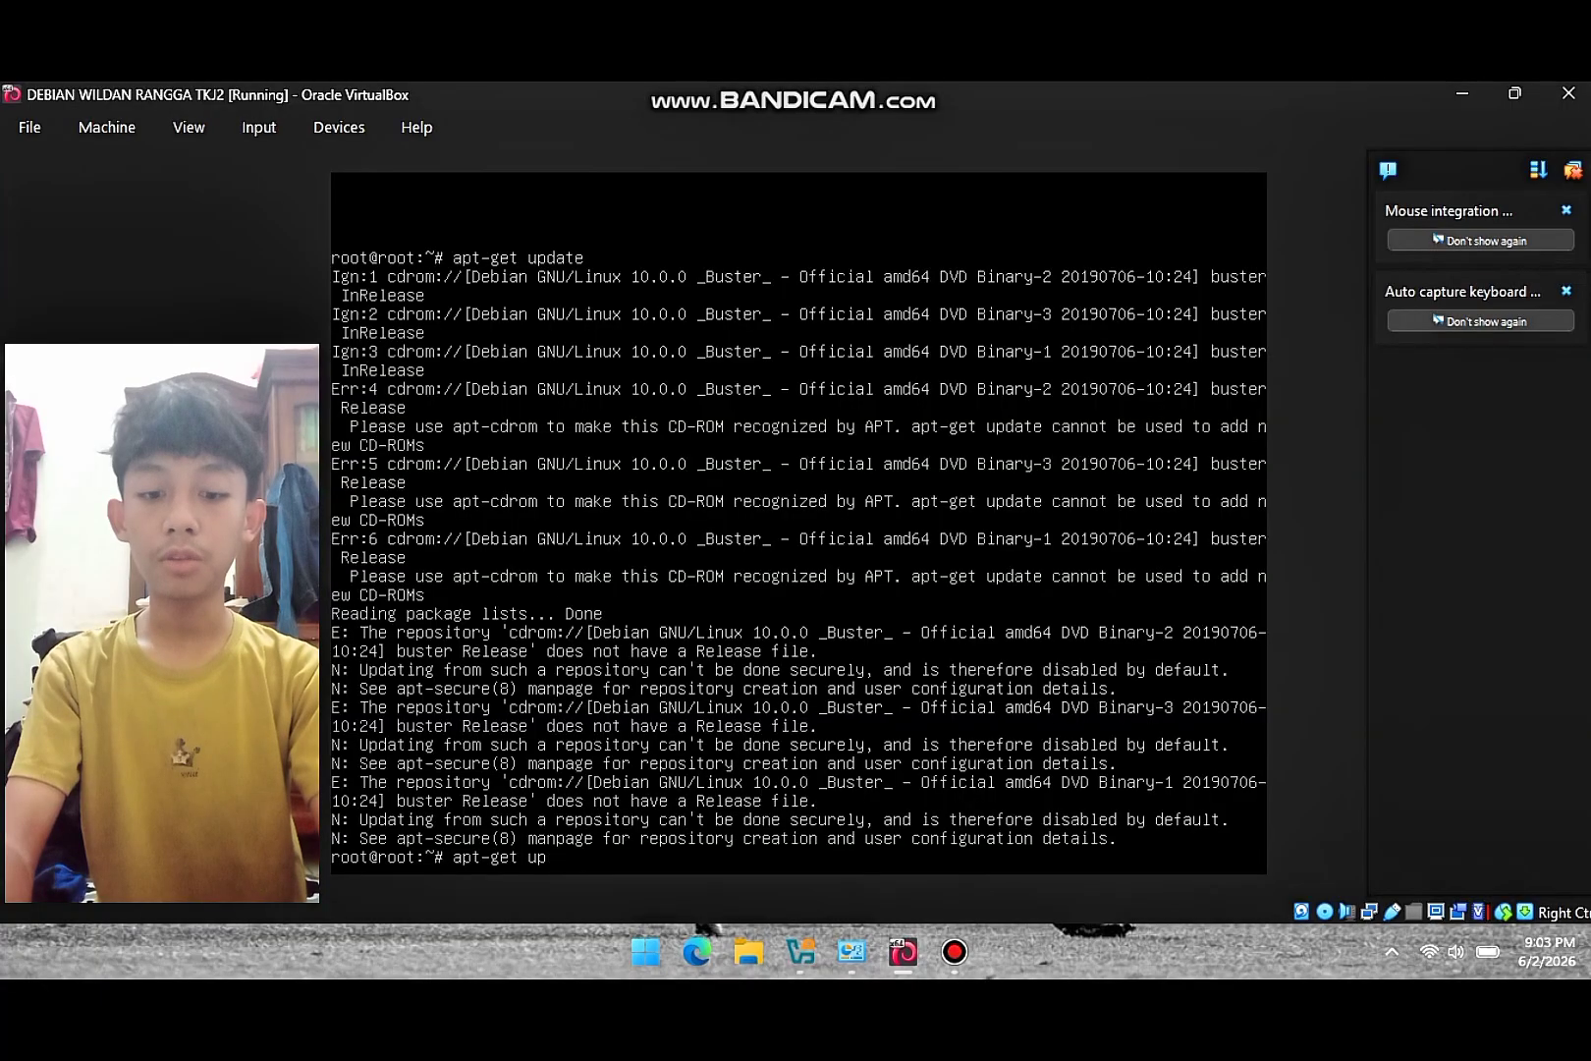
type("grade")
key("Return")
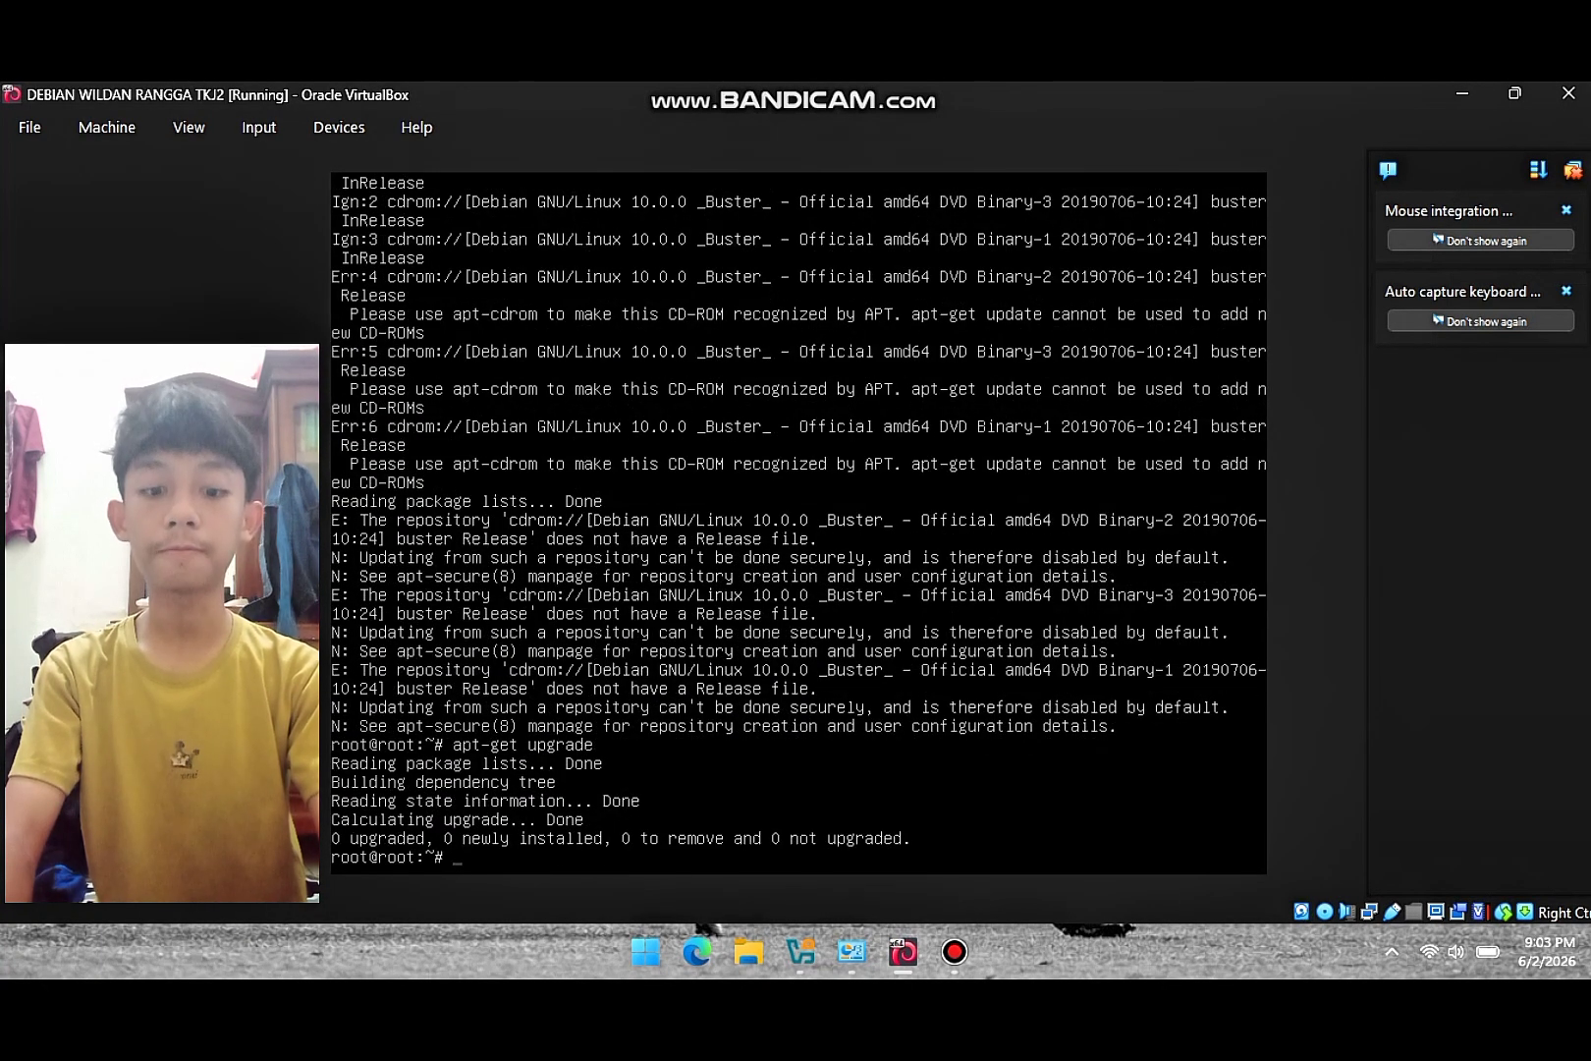
- In /etc/network/interfaces, add an enp0s8 adapter section with 'auto enp0s8' and 'iface enp0s8 inet static'
type("nano ")
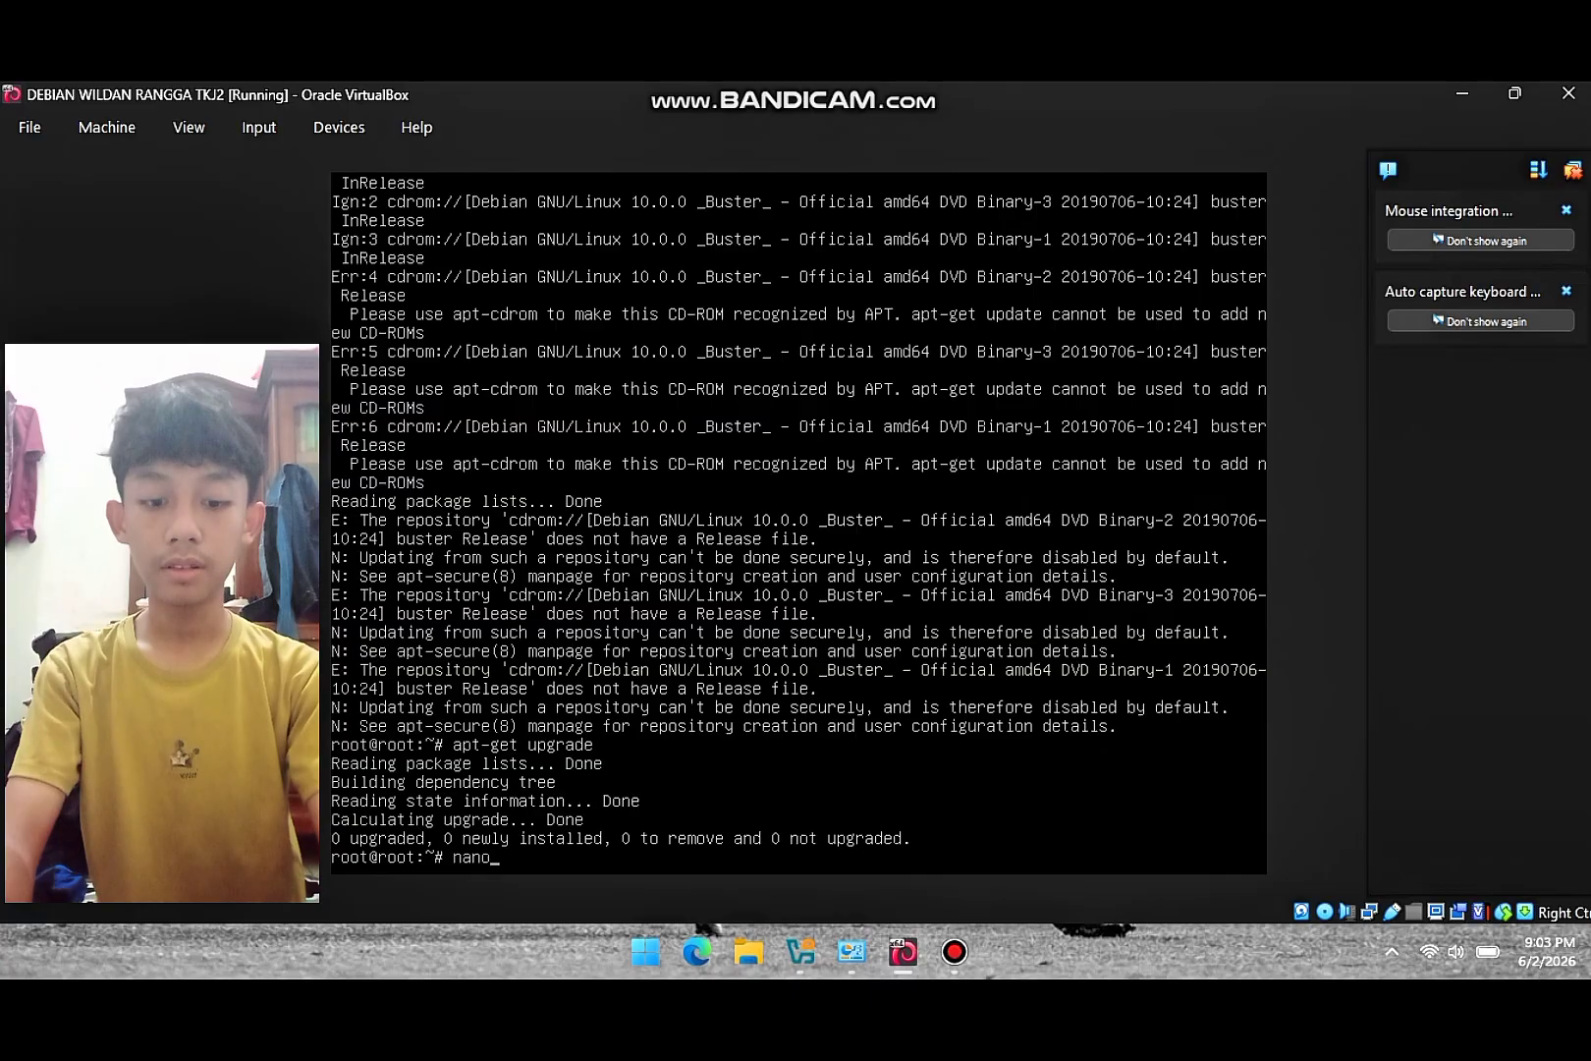
type("/etc")
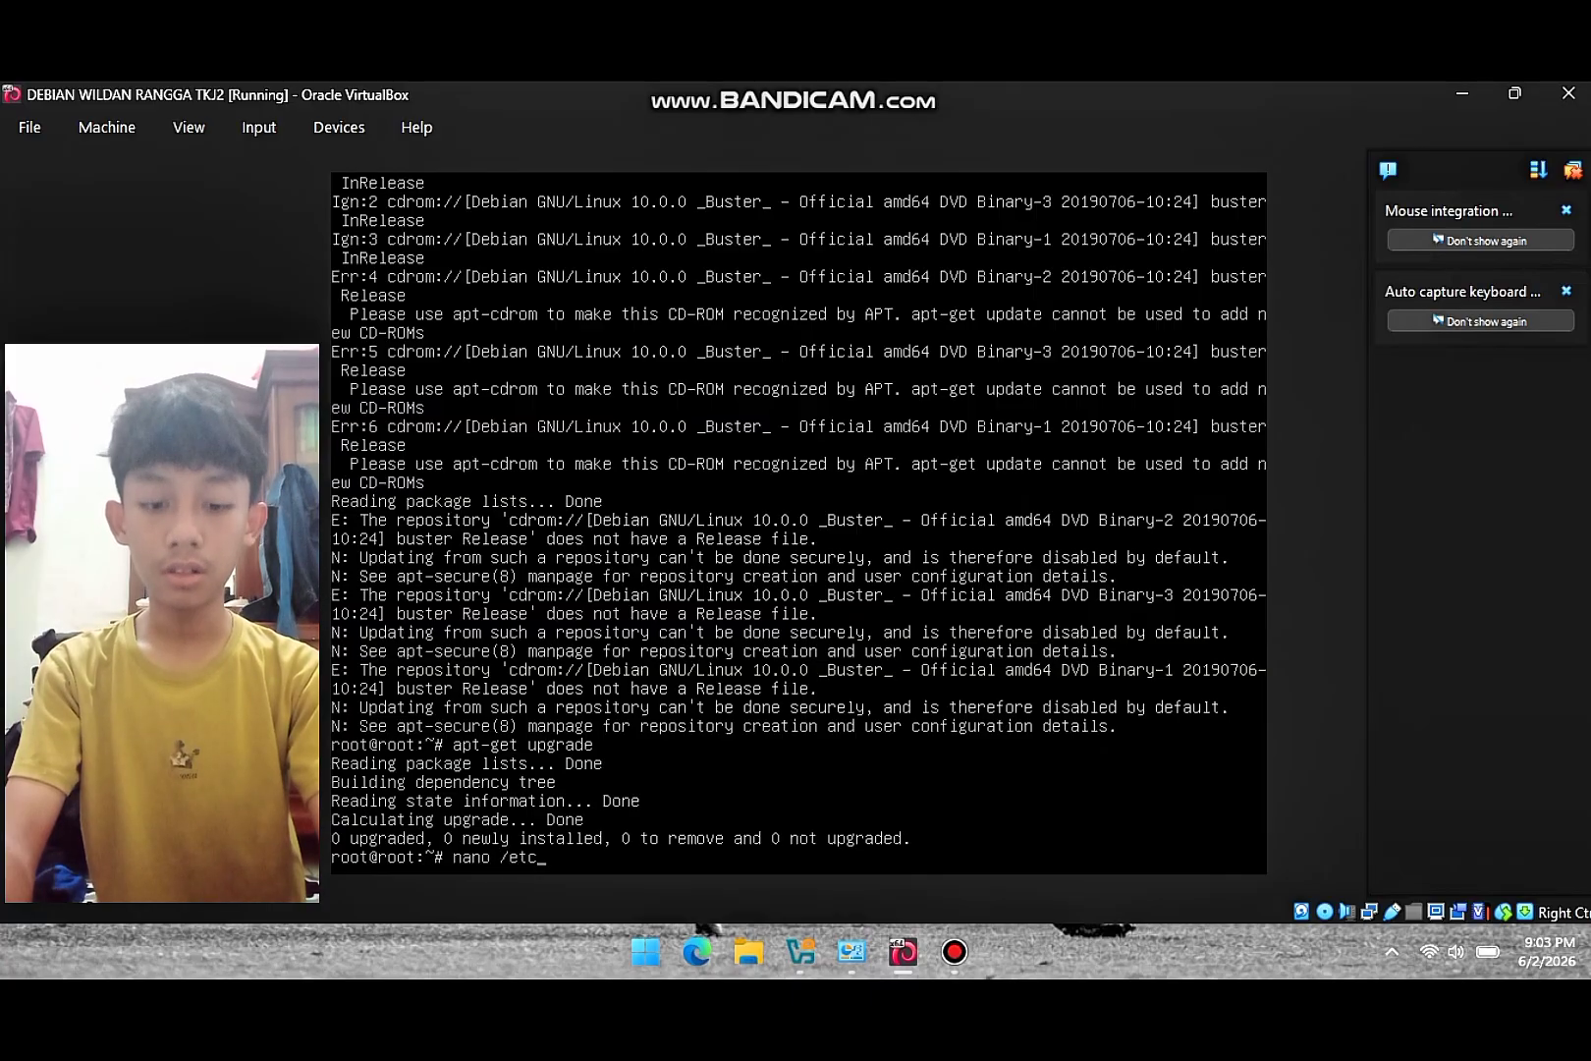
type("/")
type("netw")
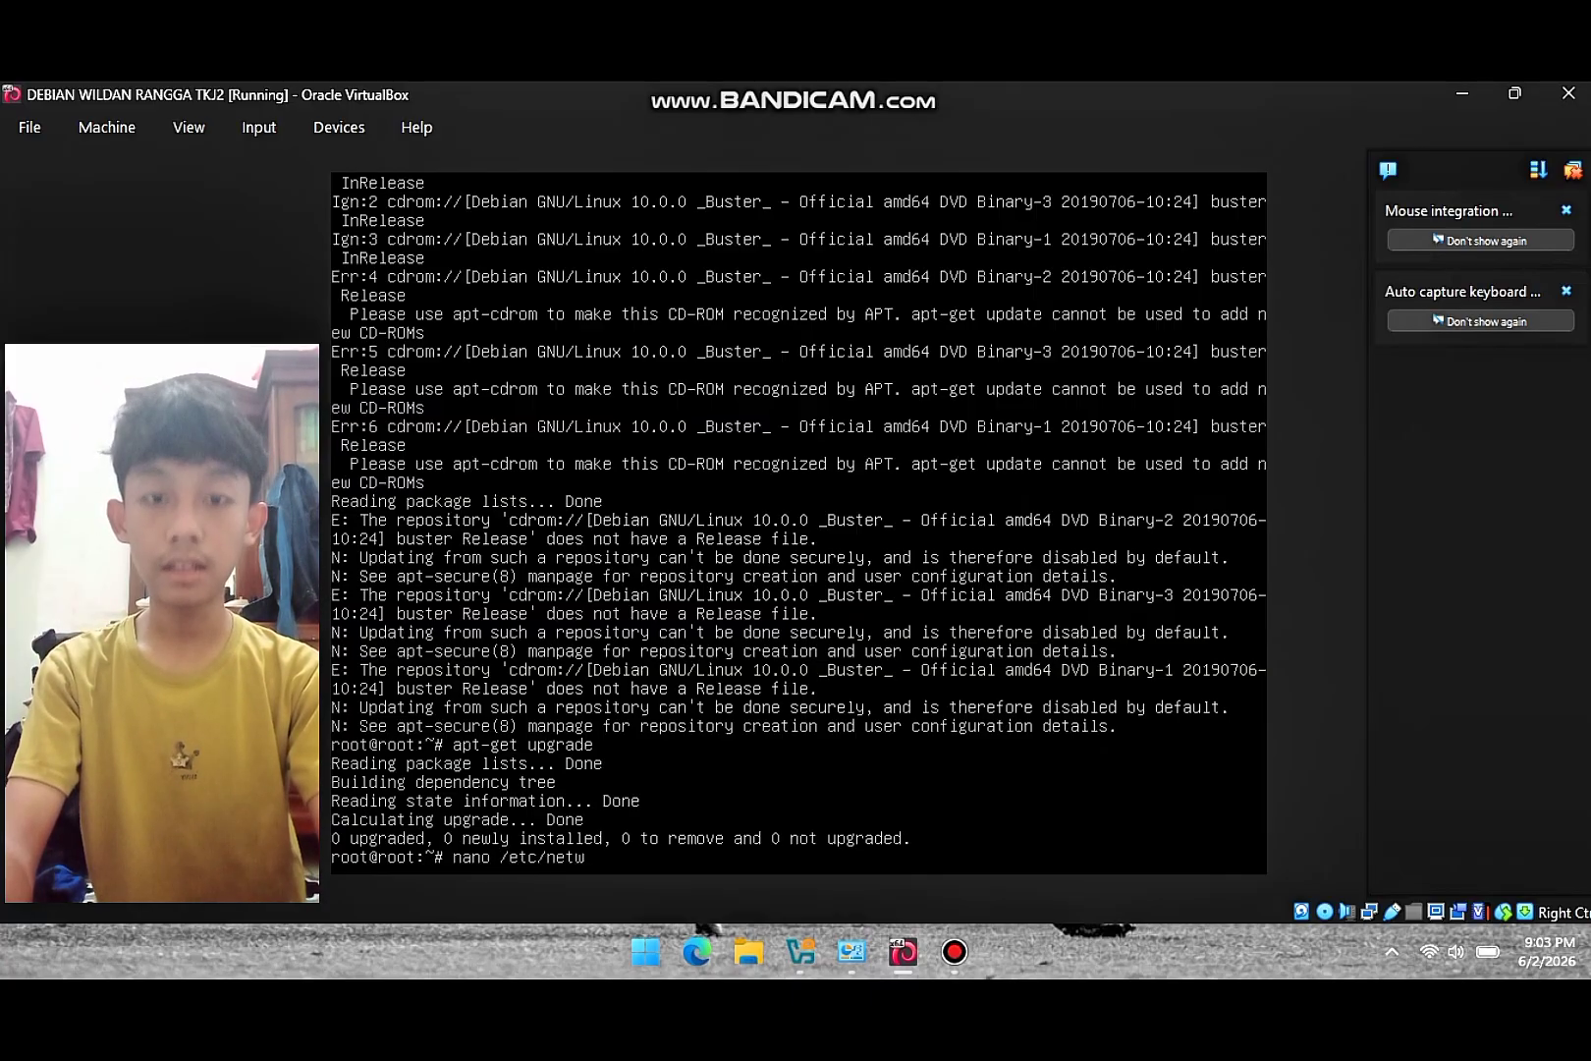
type("ork/interfaces")
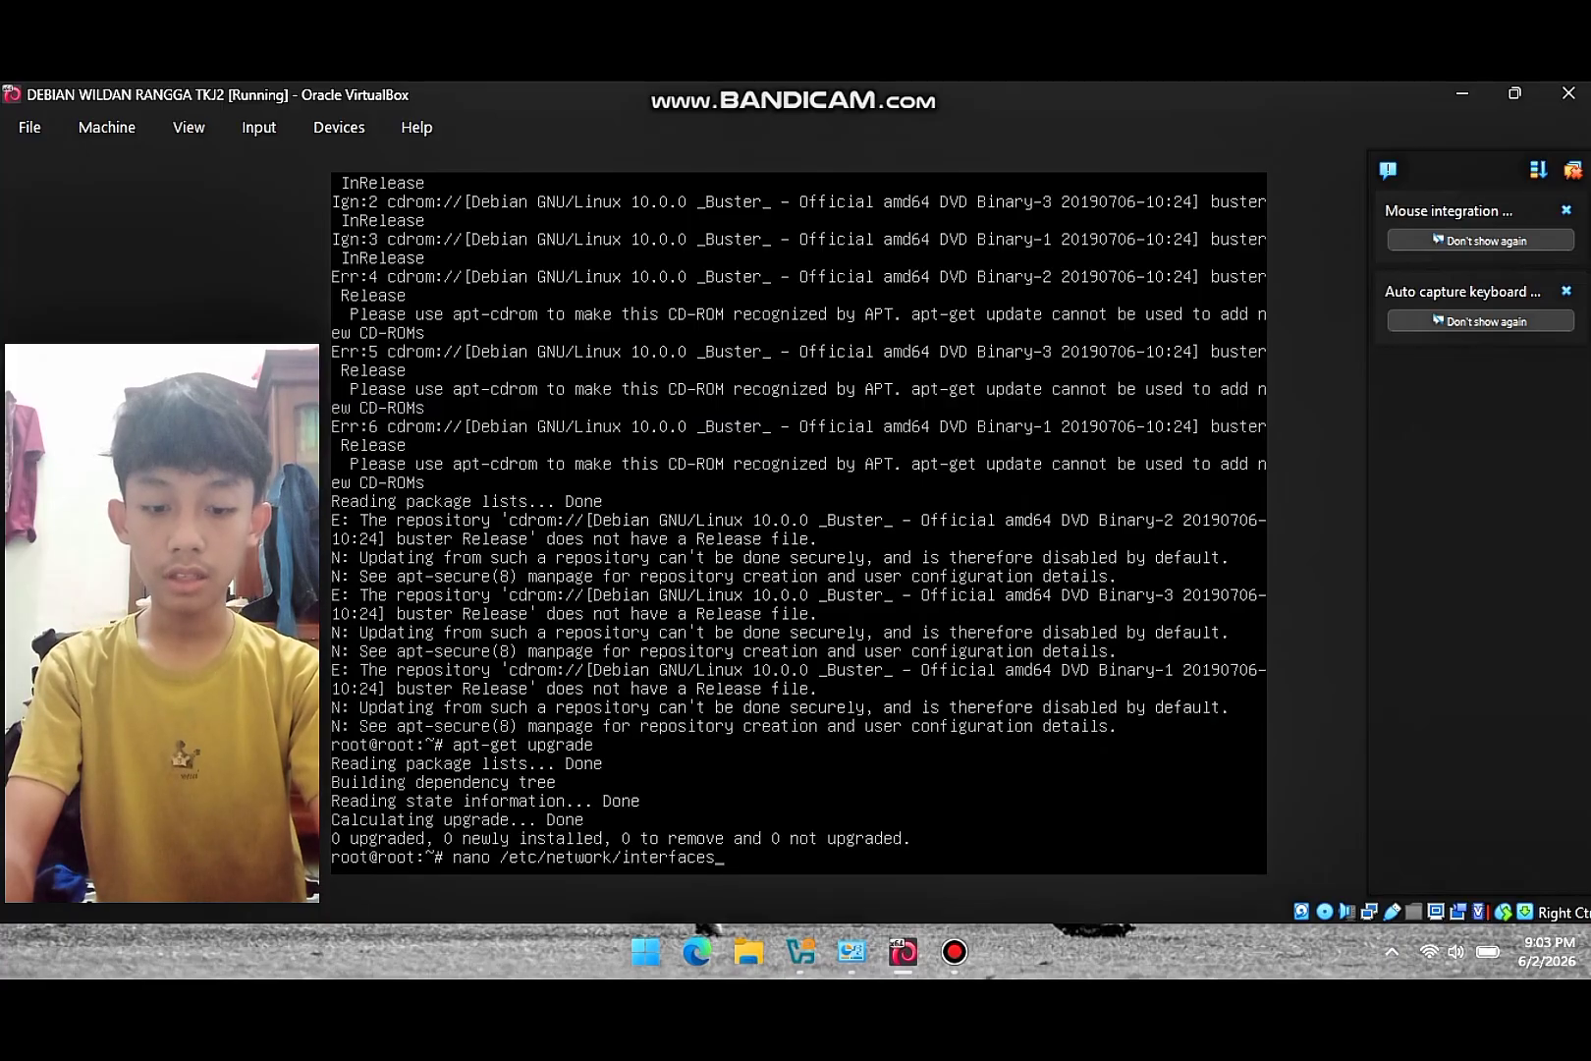
key("Return")
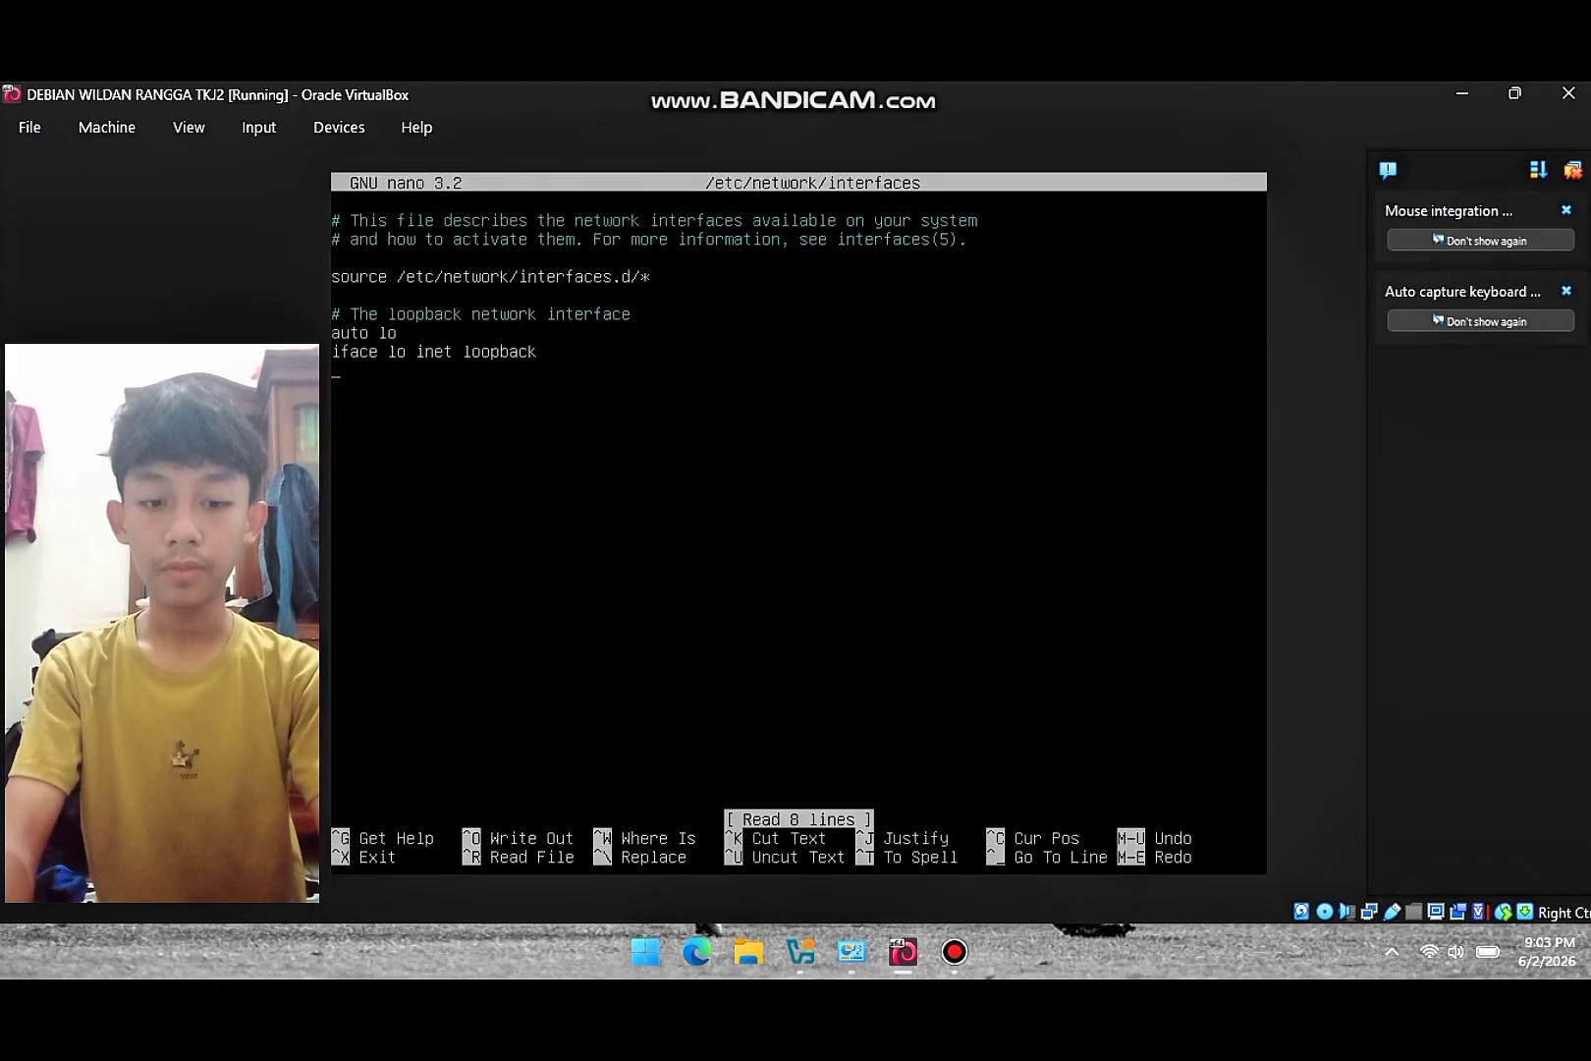
key("Return")
type("#")
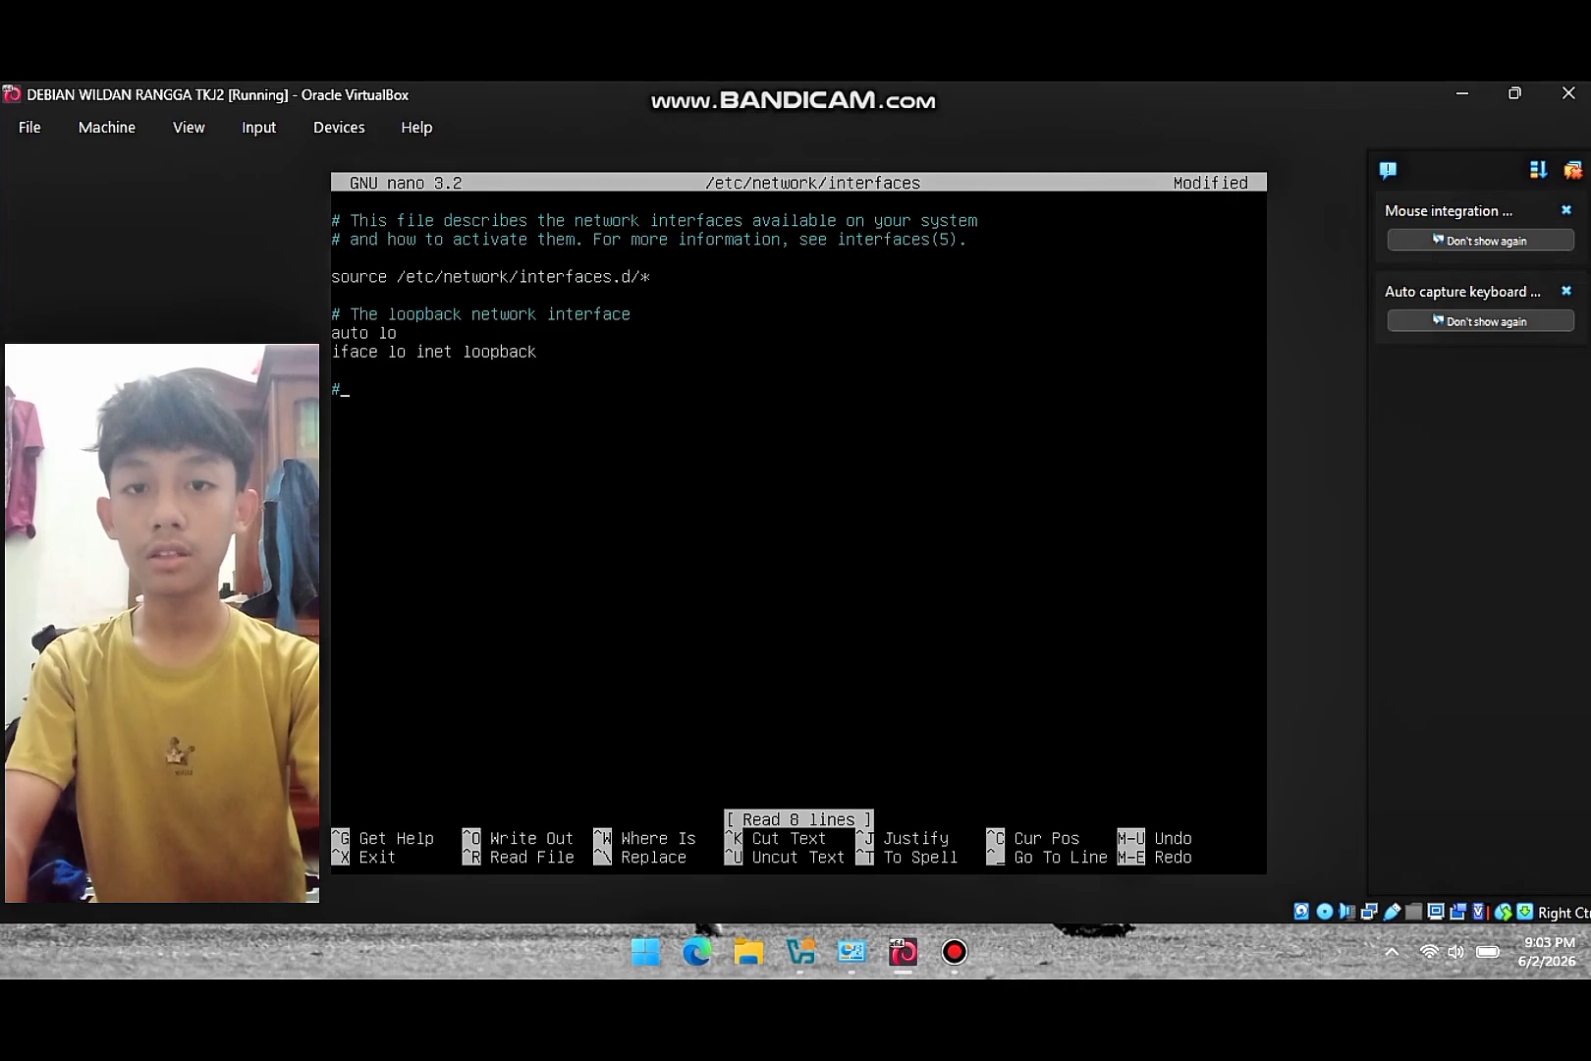
type(" Adap")
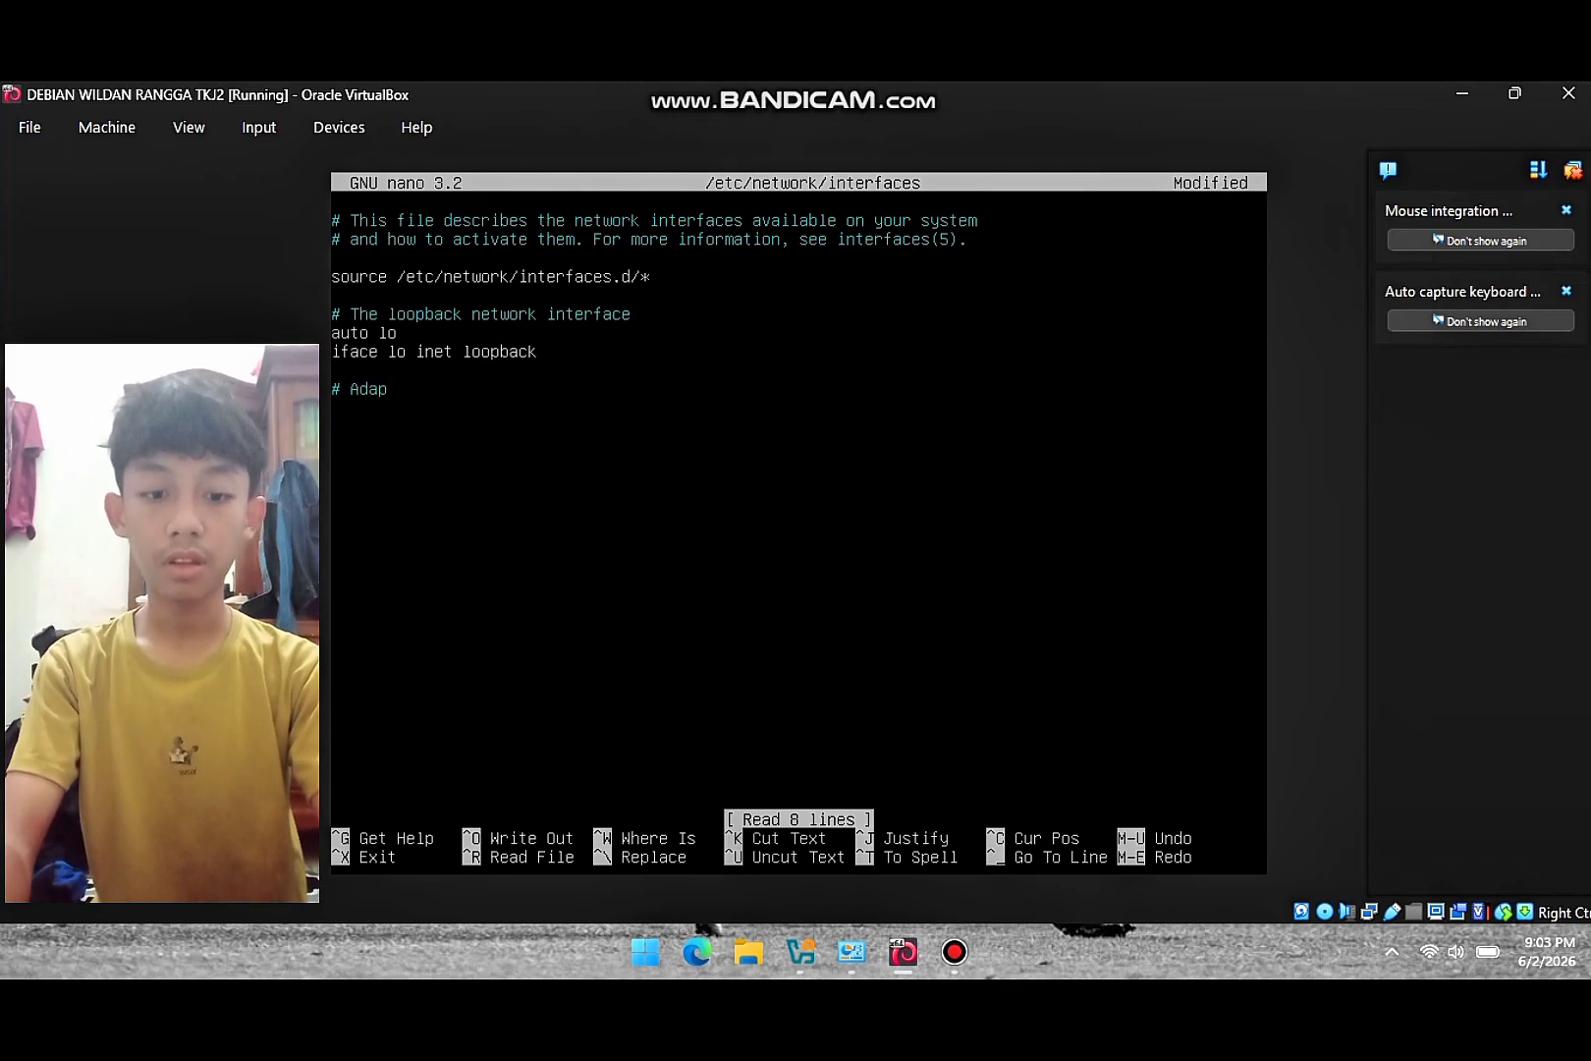
type("ter virt")
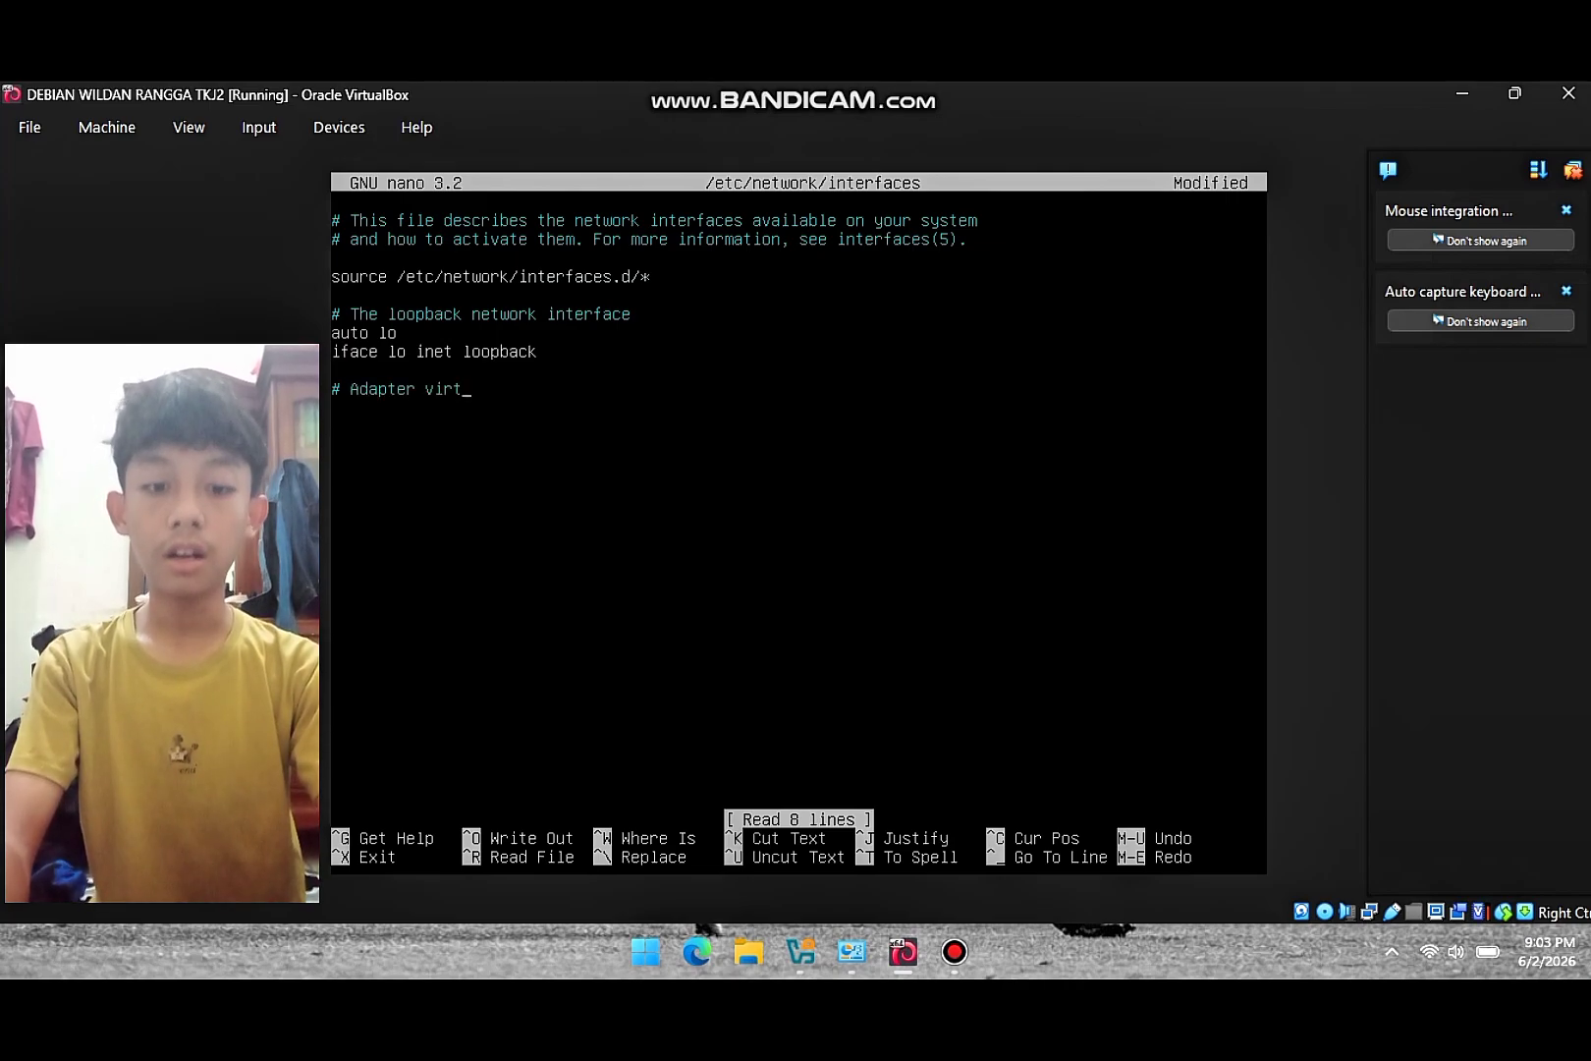
type("ualbox ")
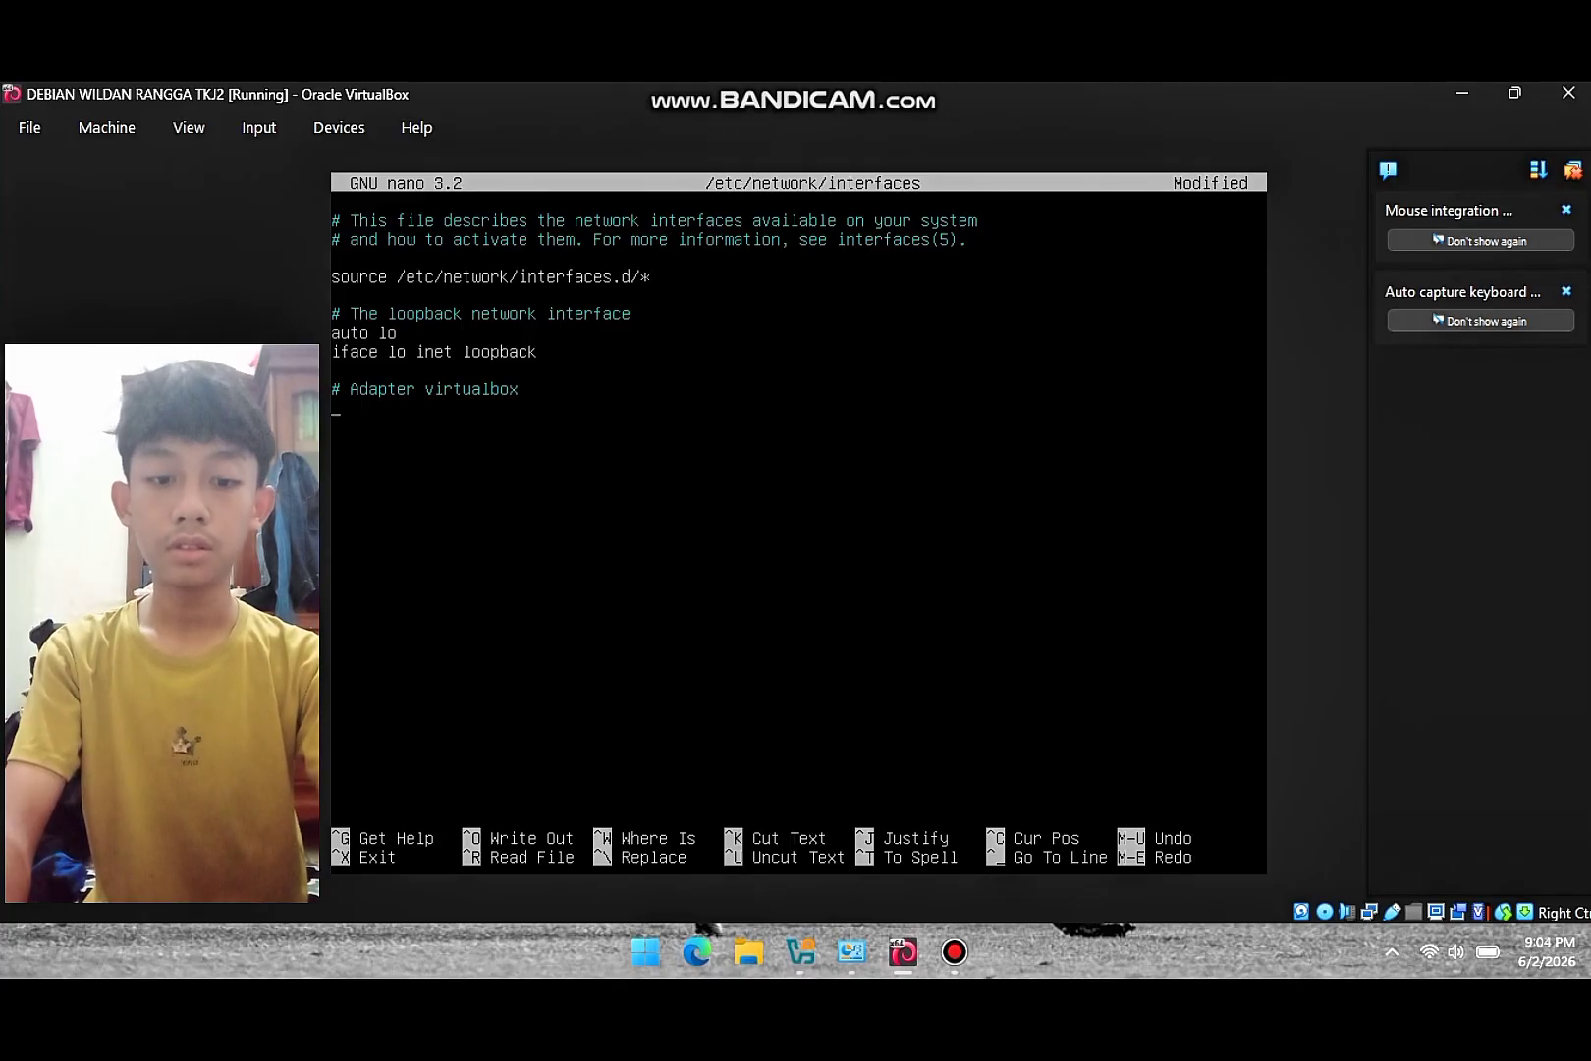
type("auto i")
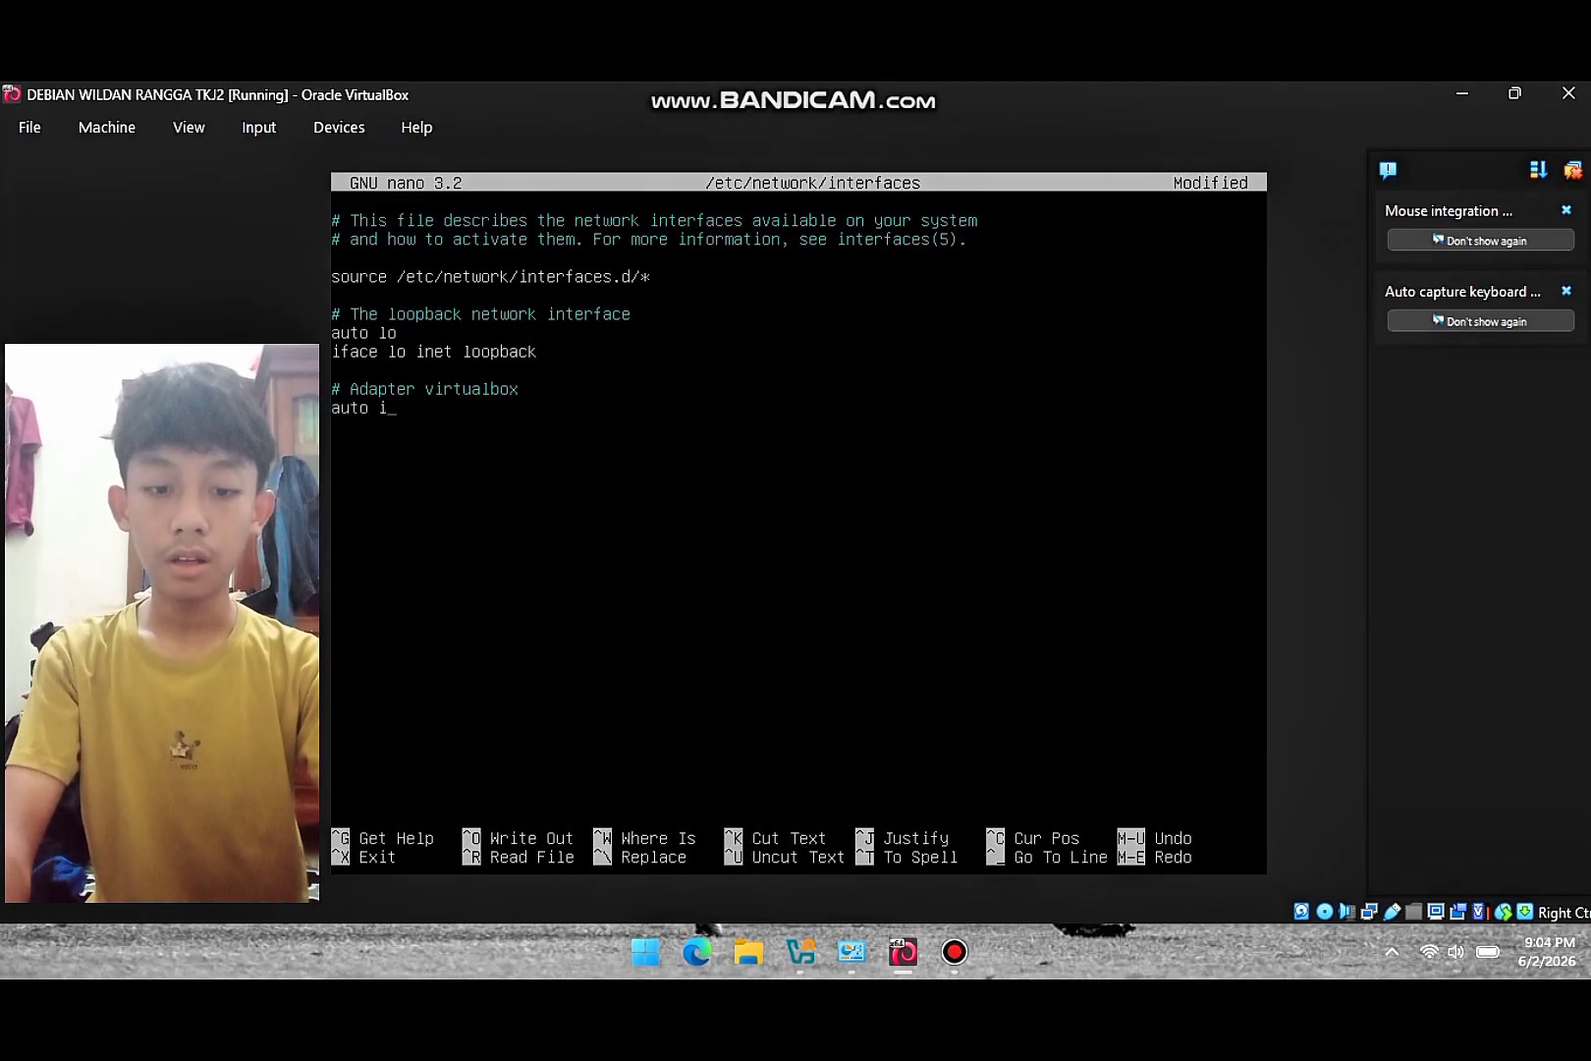
key("BackSpace")
type("enp0s8 ")
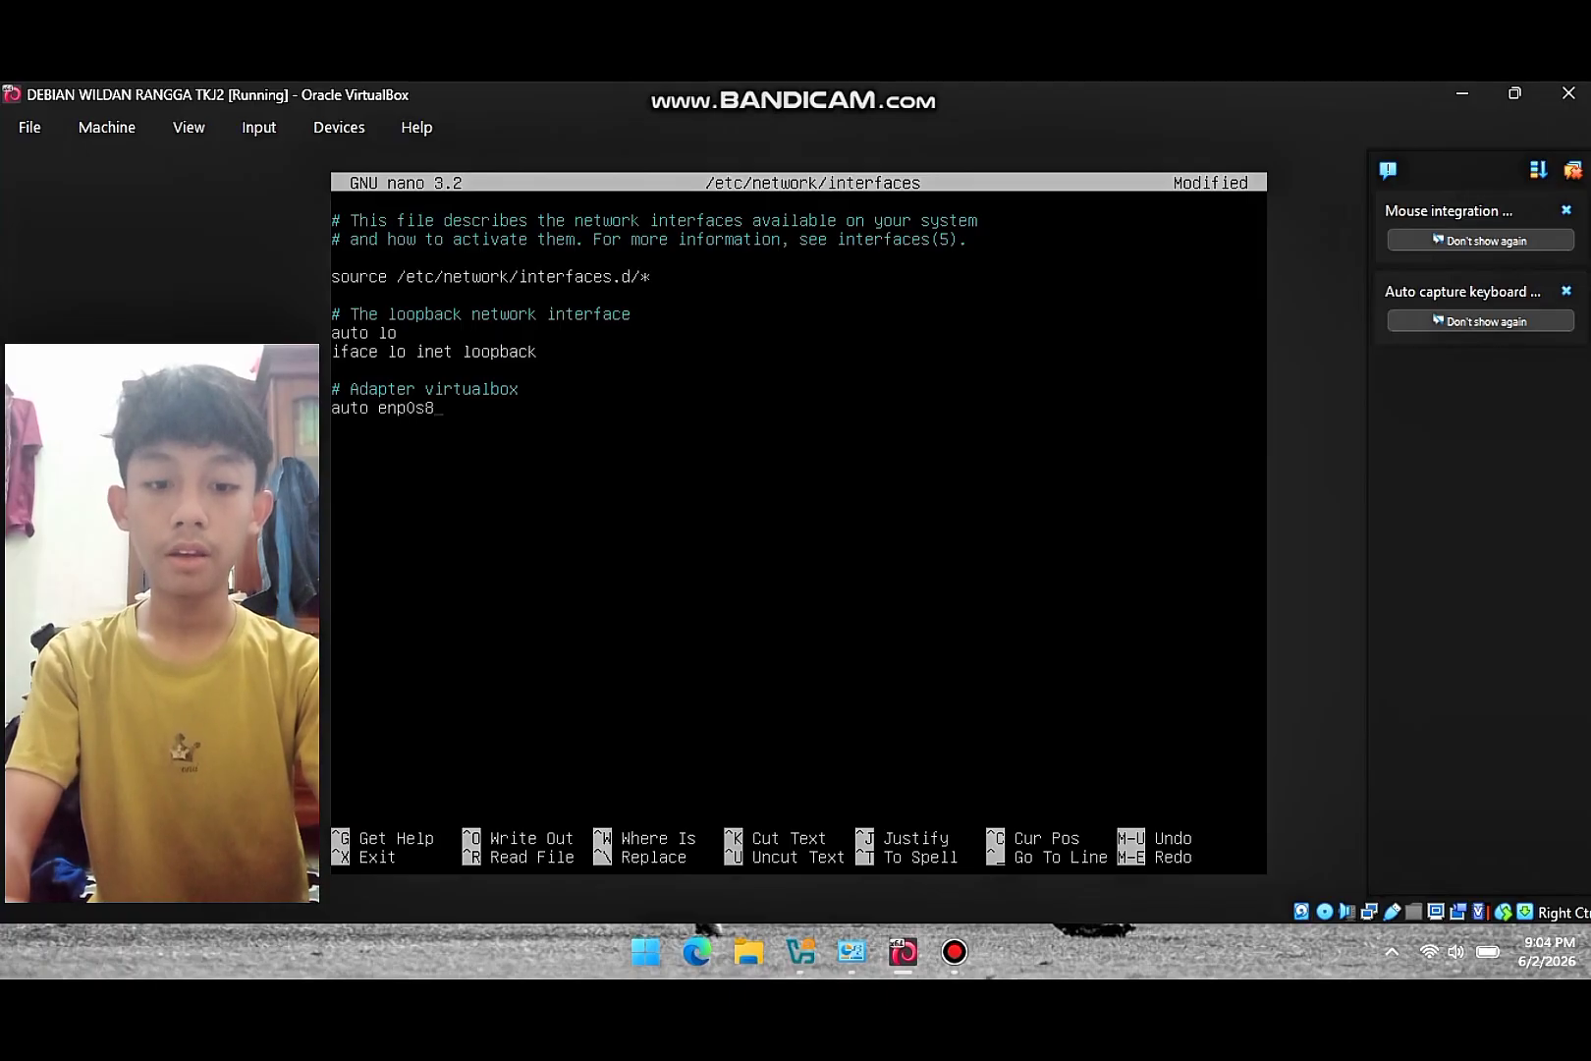
type("i")
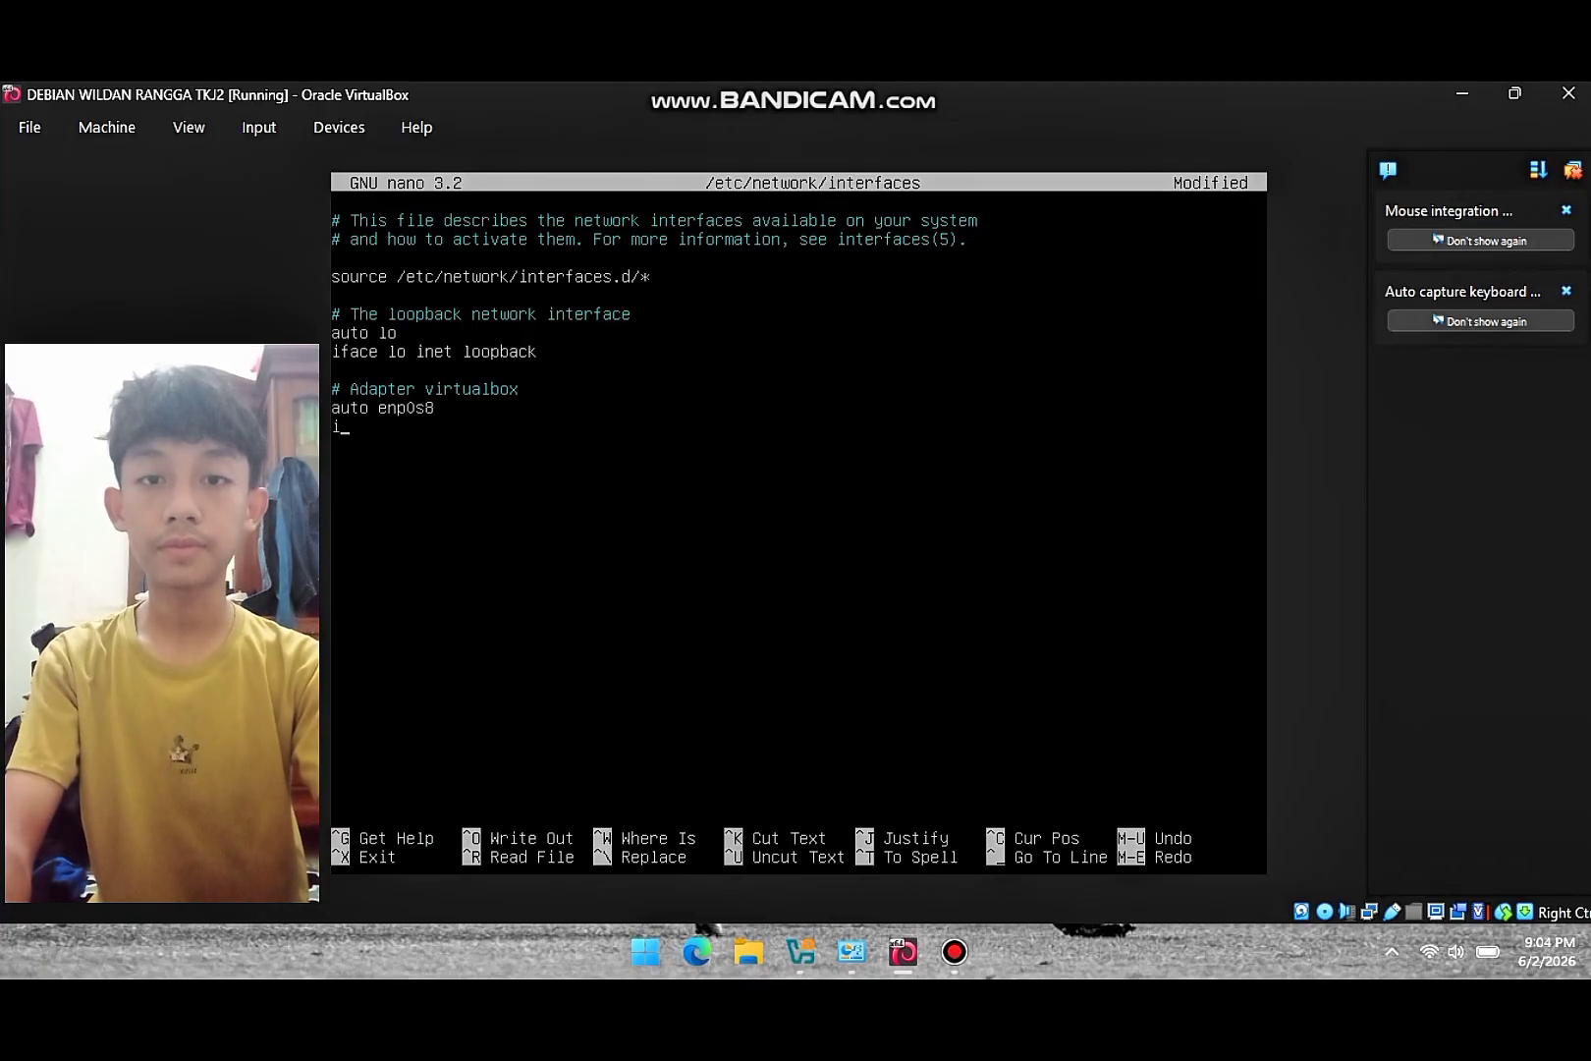
type("face enp")
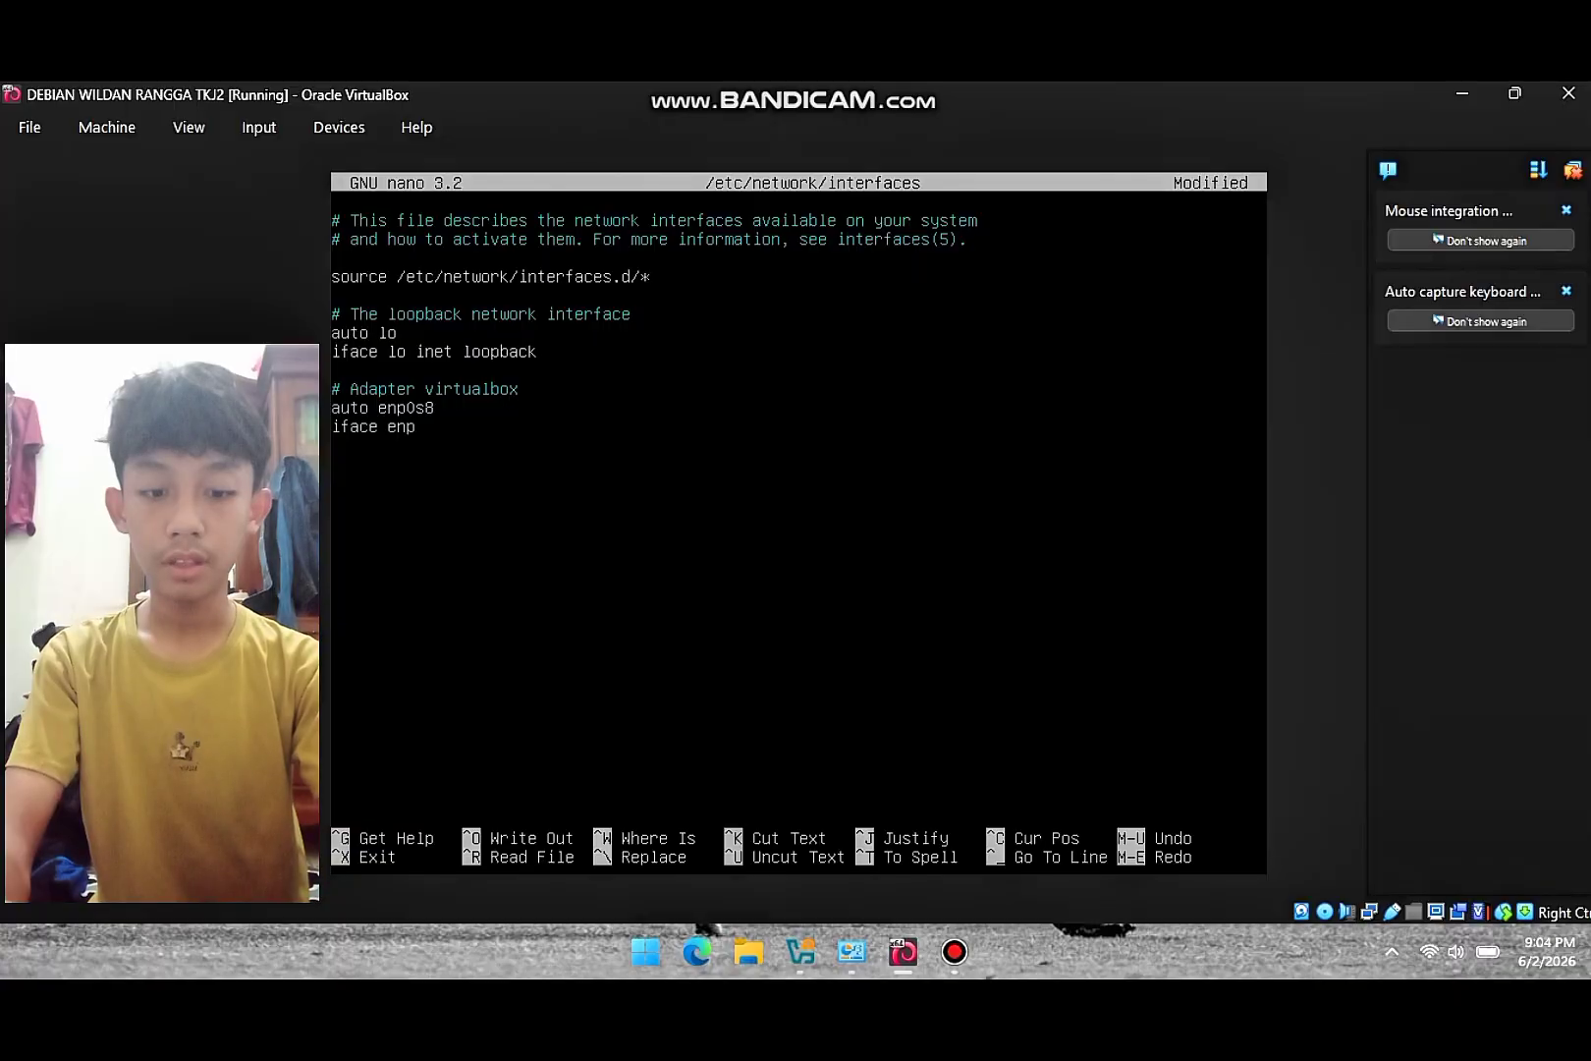
type("0s8")
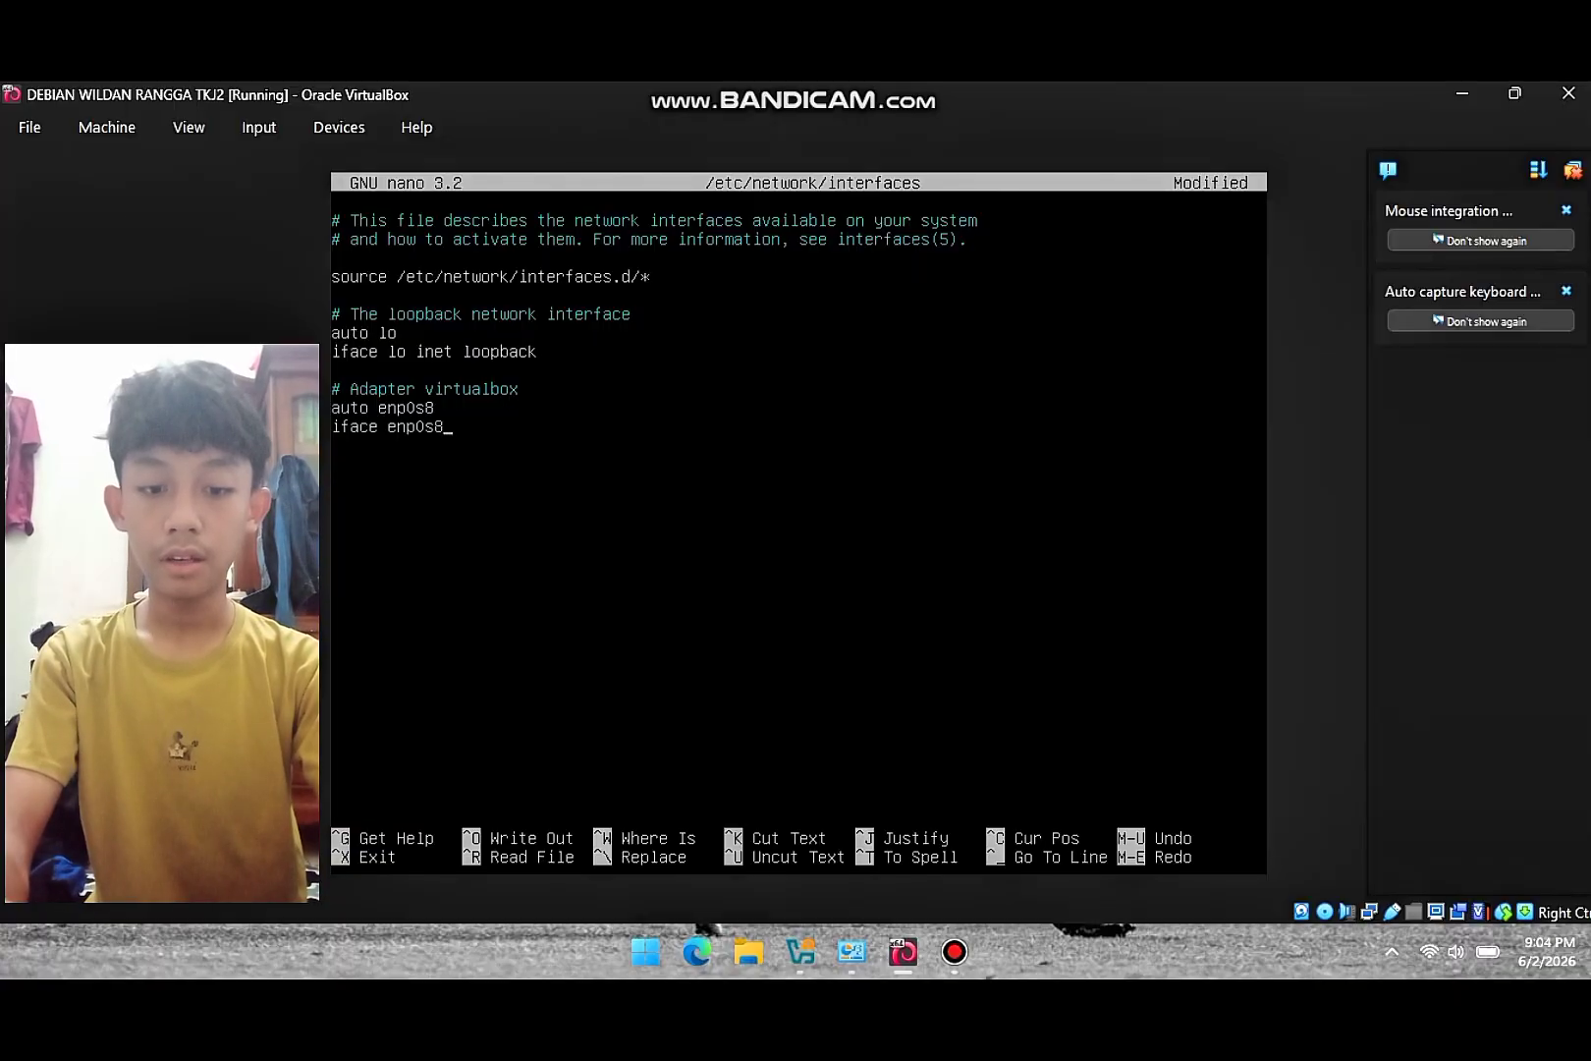
type(" in")
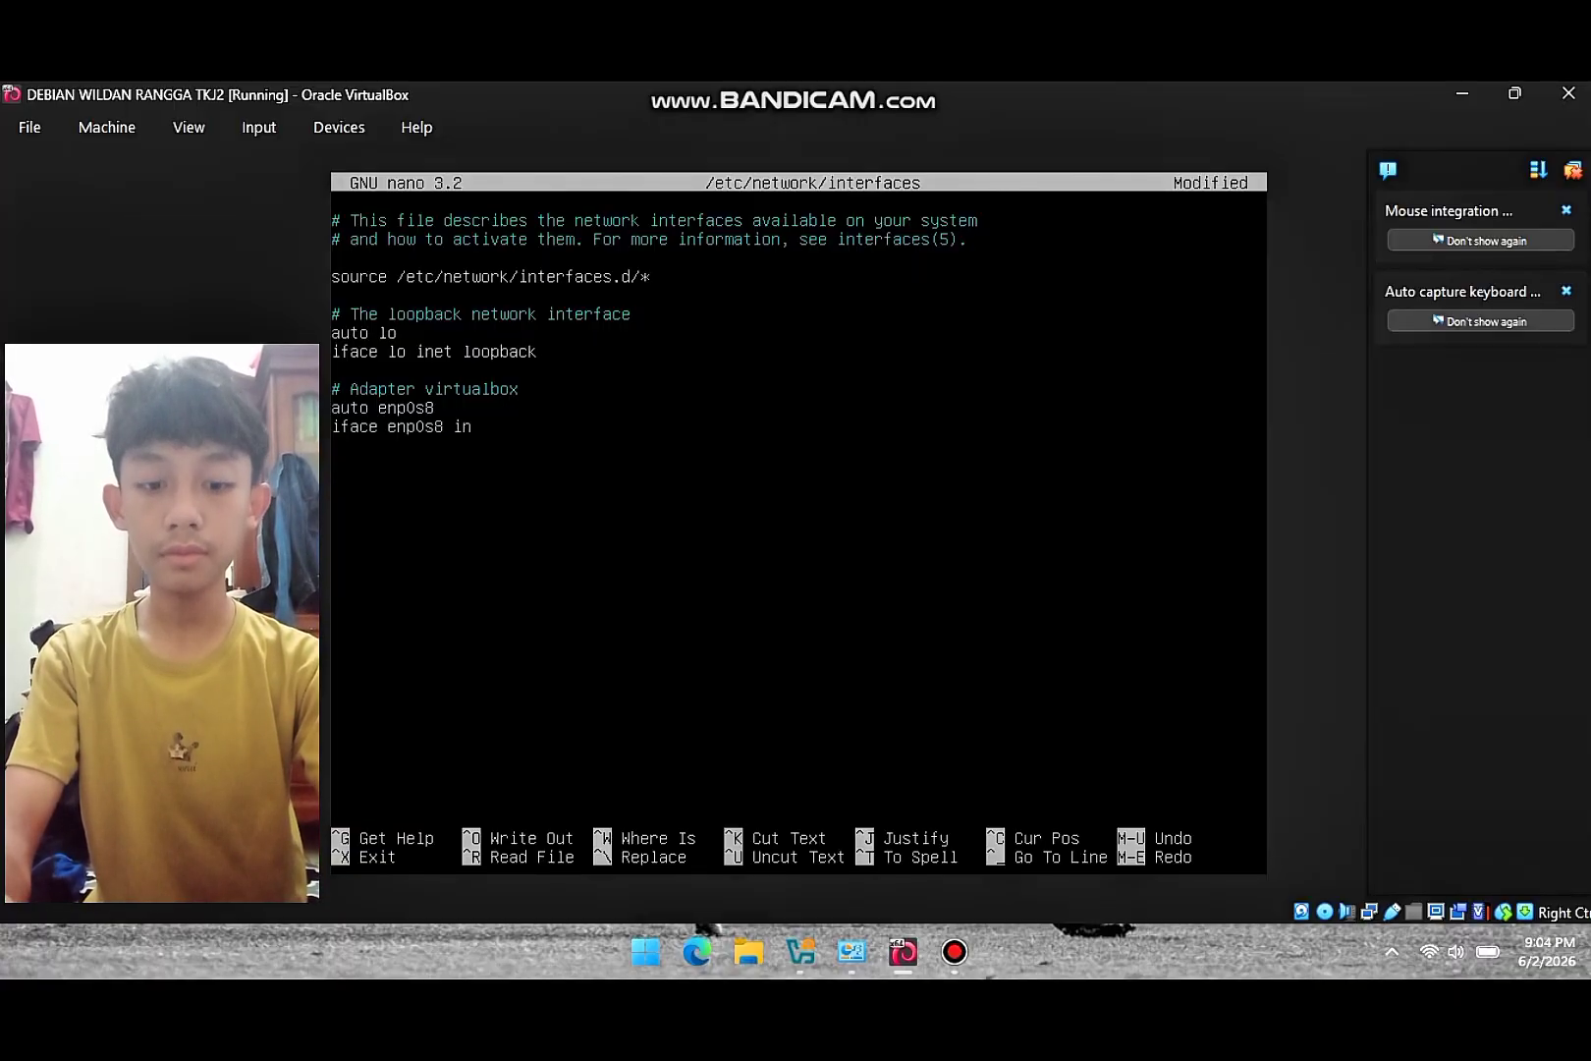
type("et static")
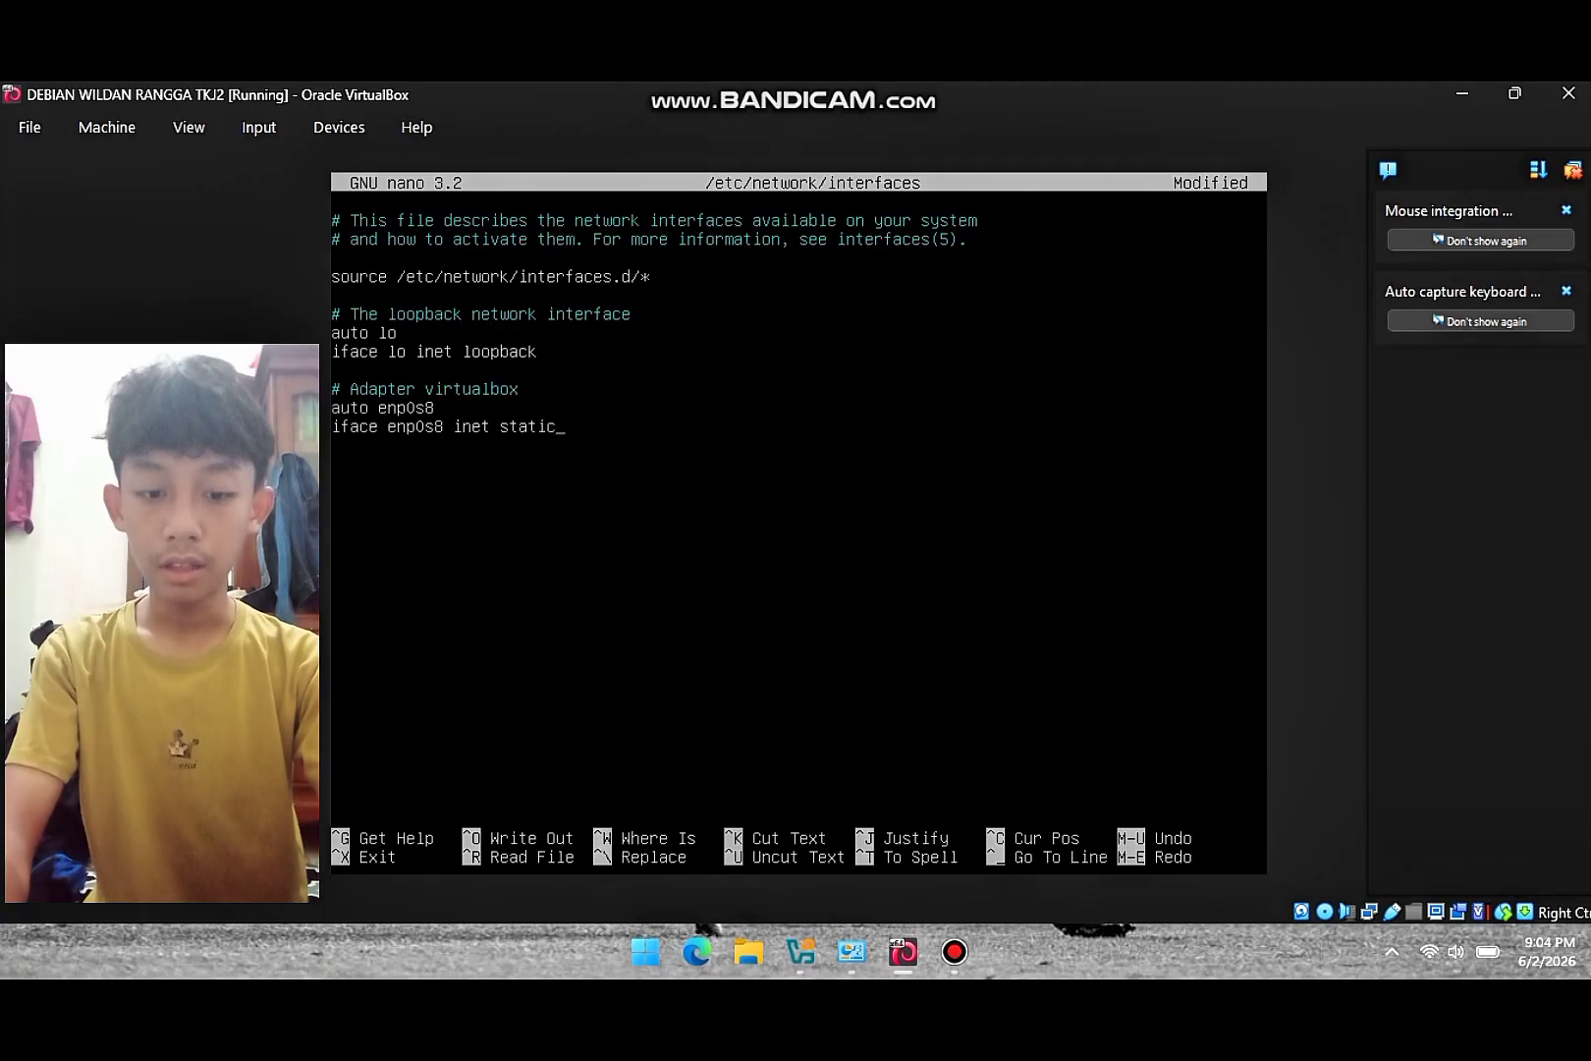
- Add address 192.168.60.1, netmask 255.255.255.0, network 192.168.60.0 and broadcast 192.168.60.255, then exit nano
key("Return")
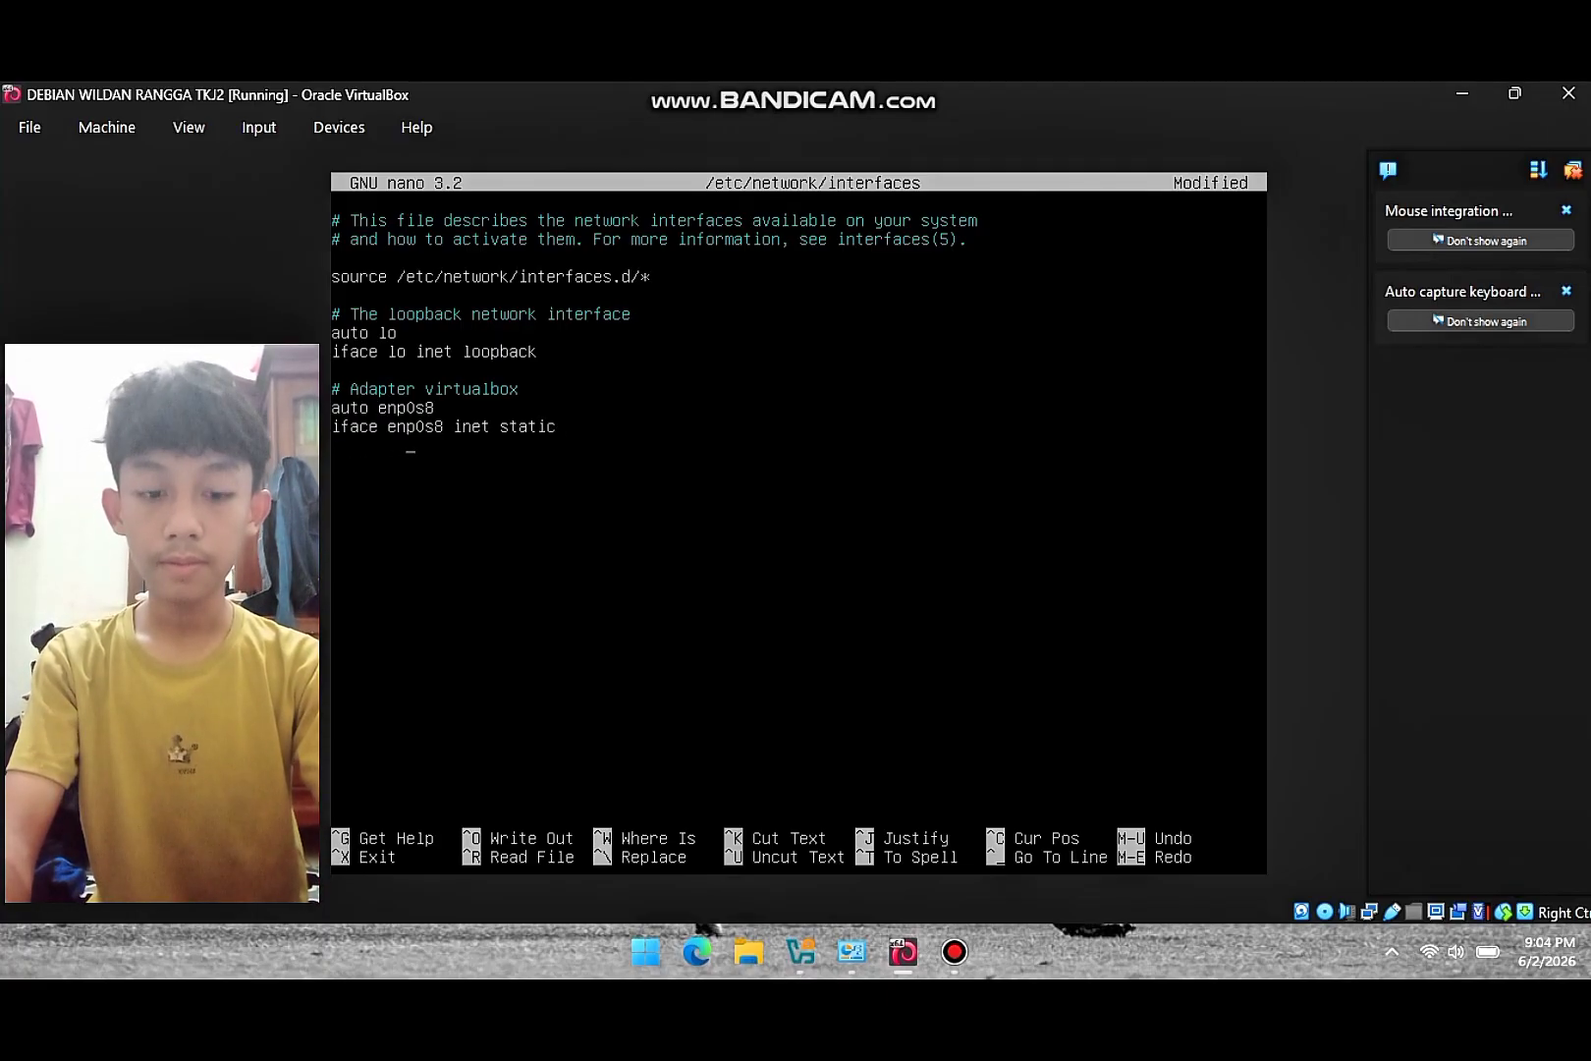
type("address")
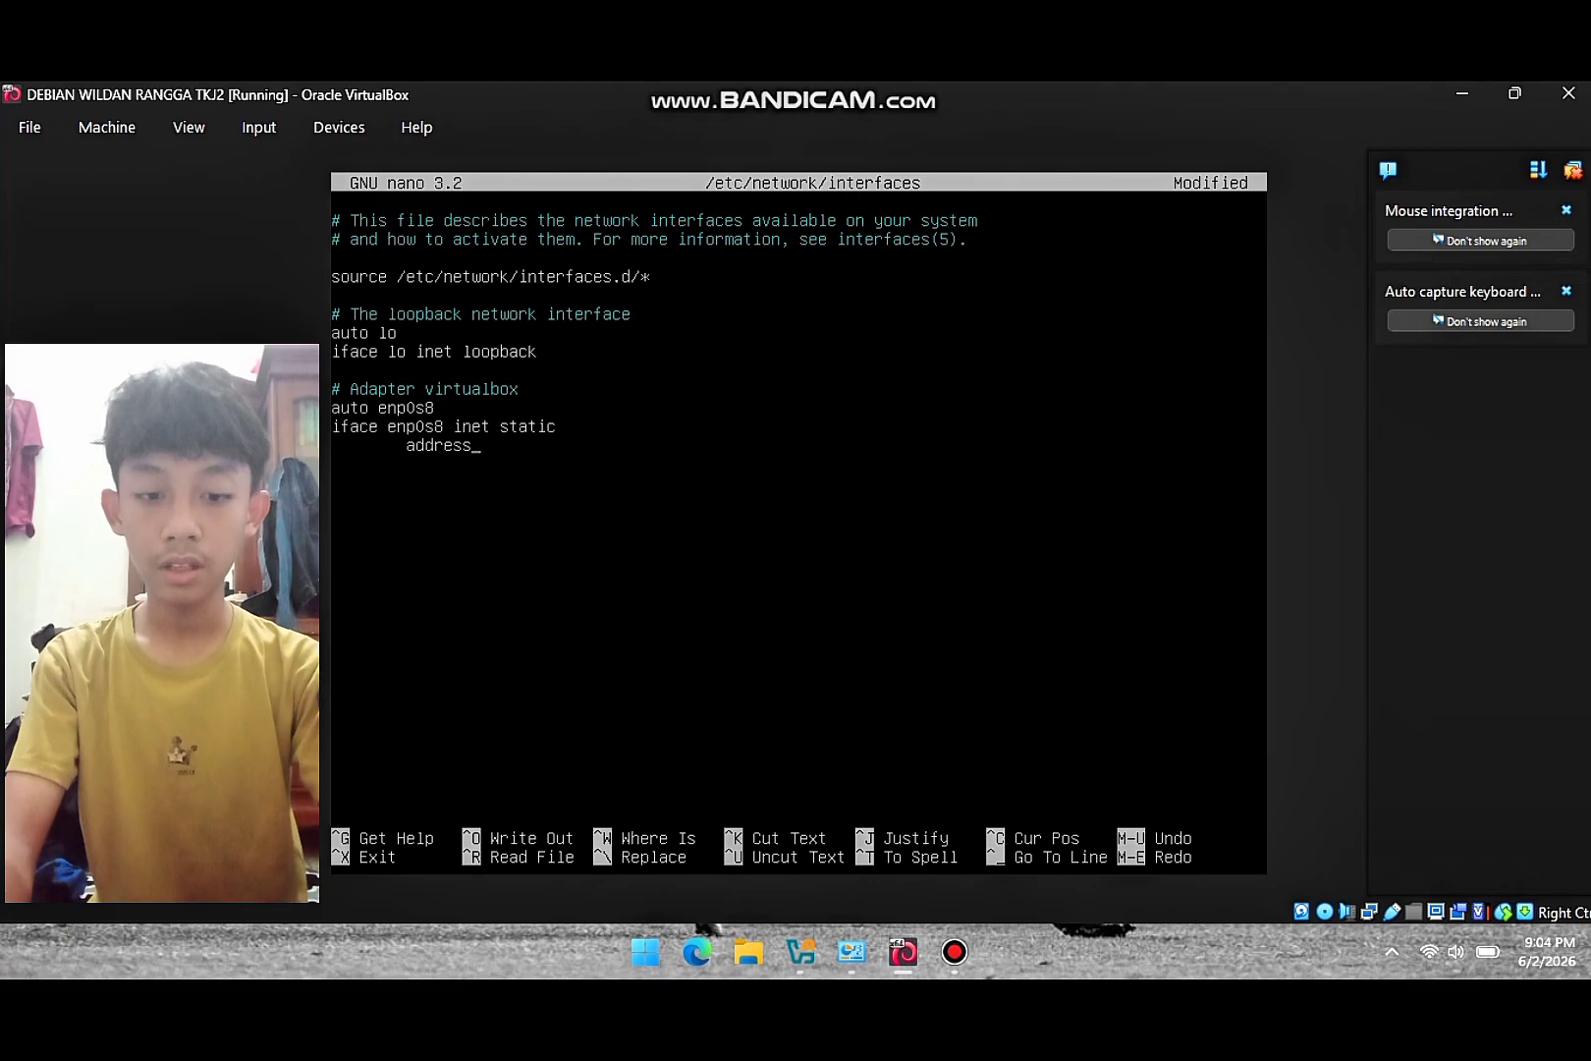
type(" 192.")
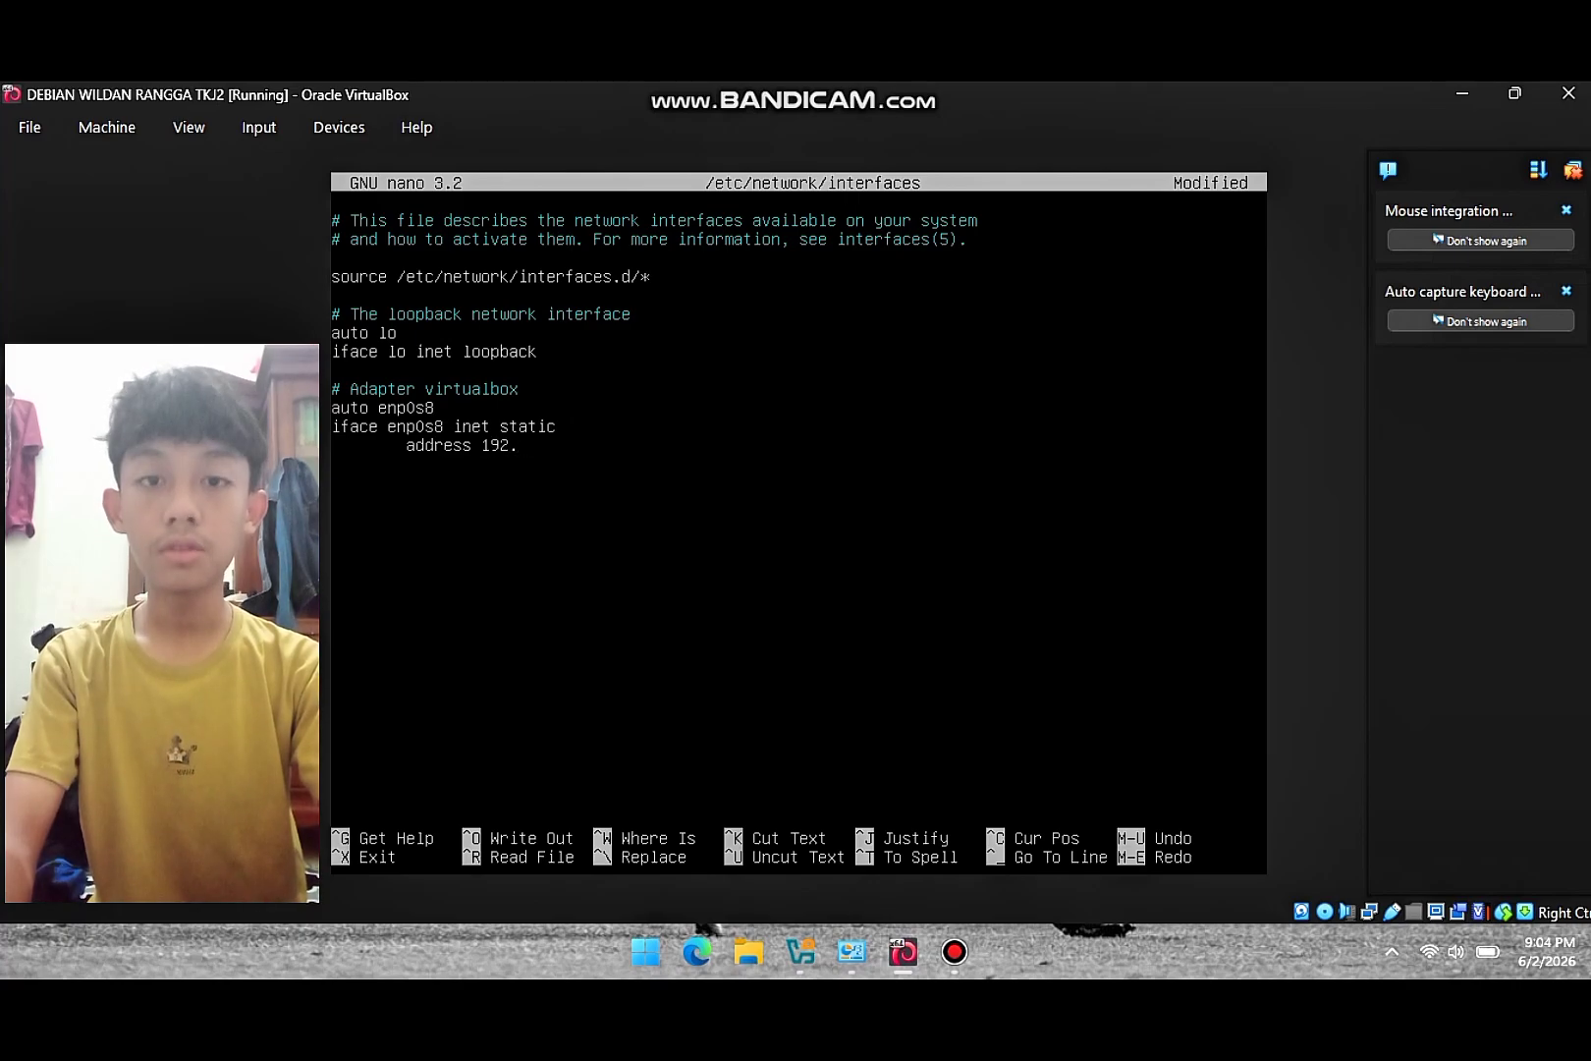
type("168.")
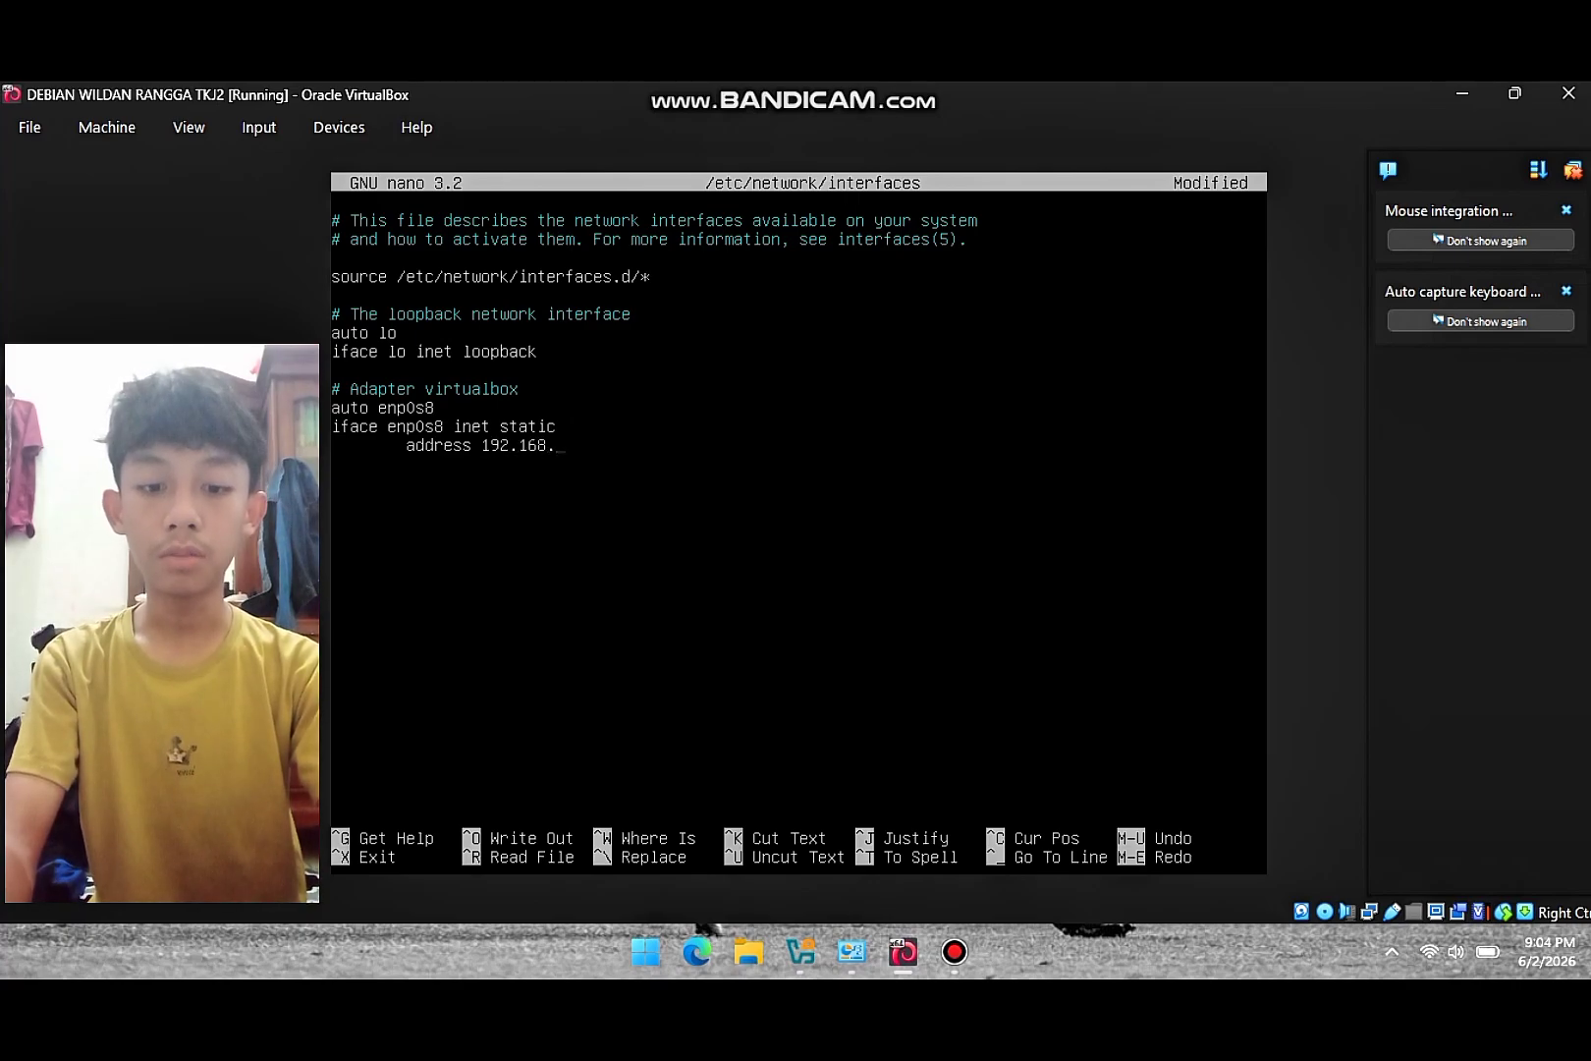
type("60.1")
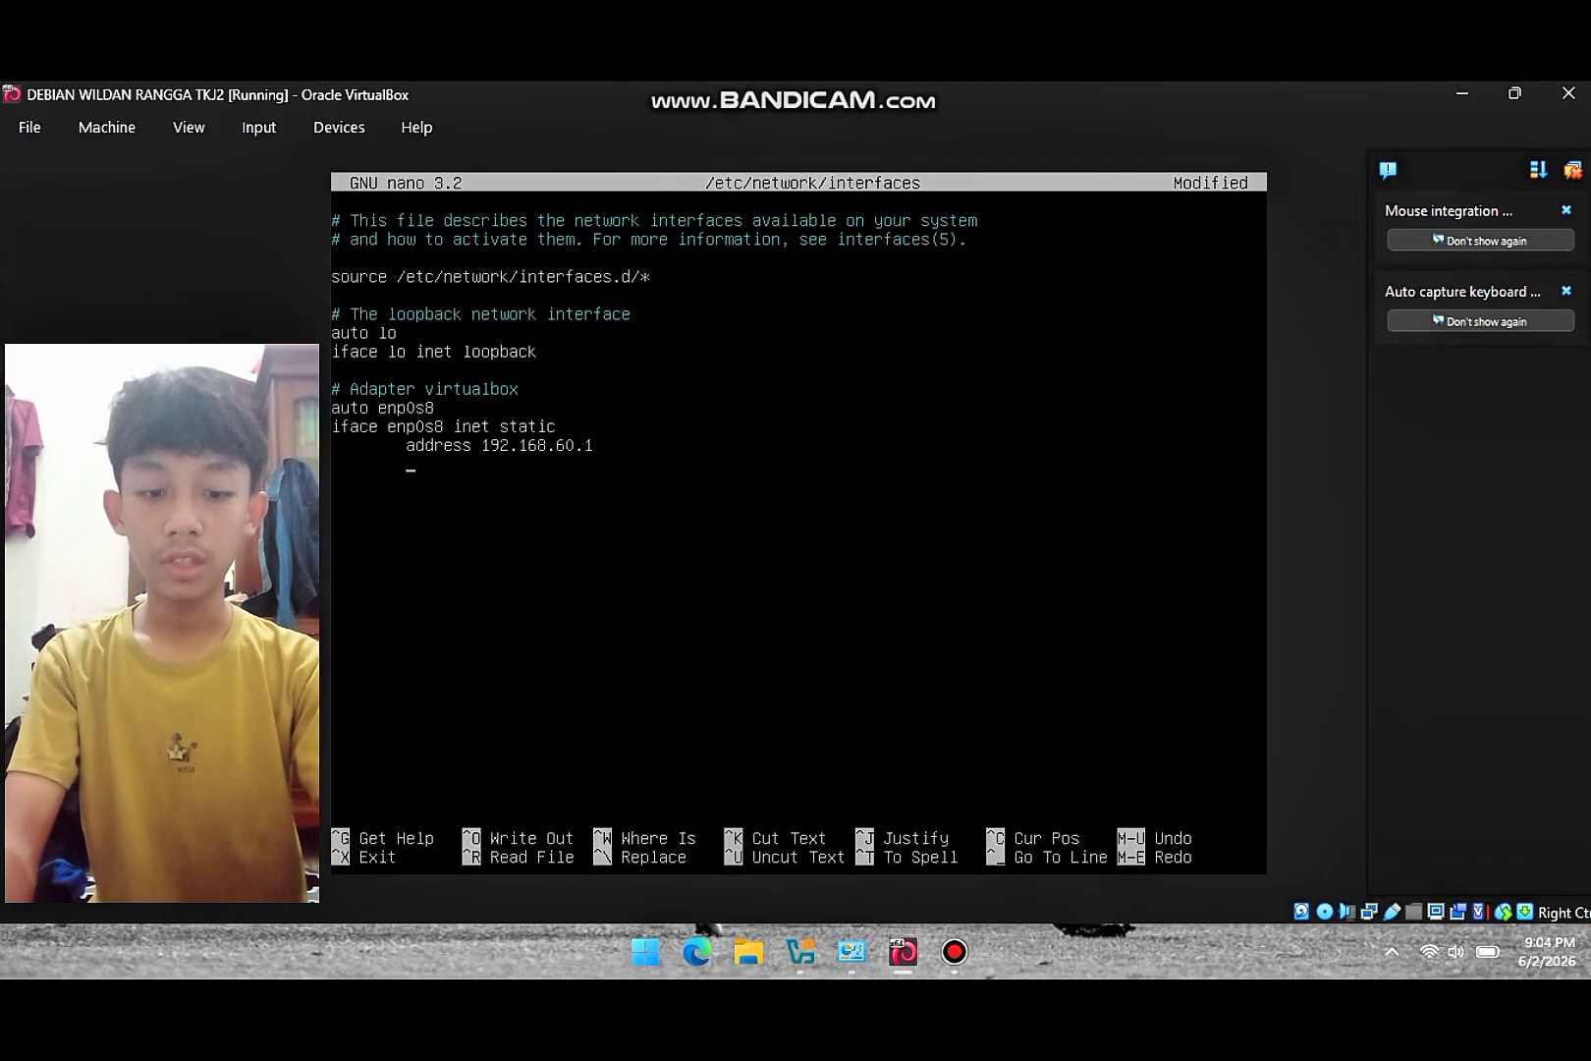
type("netmask 1")
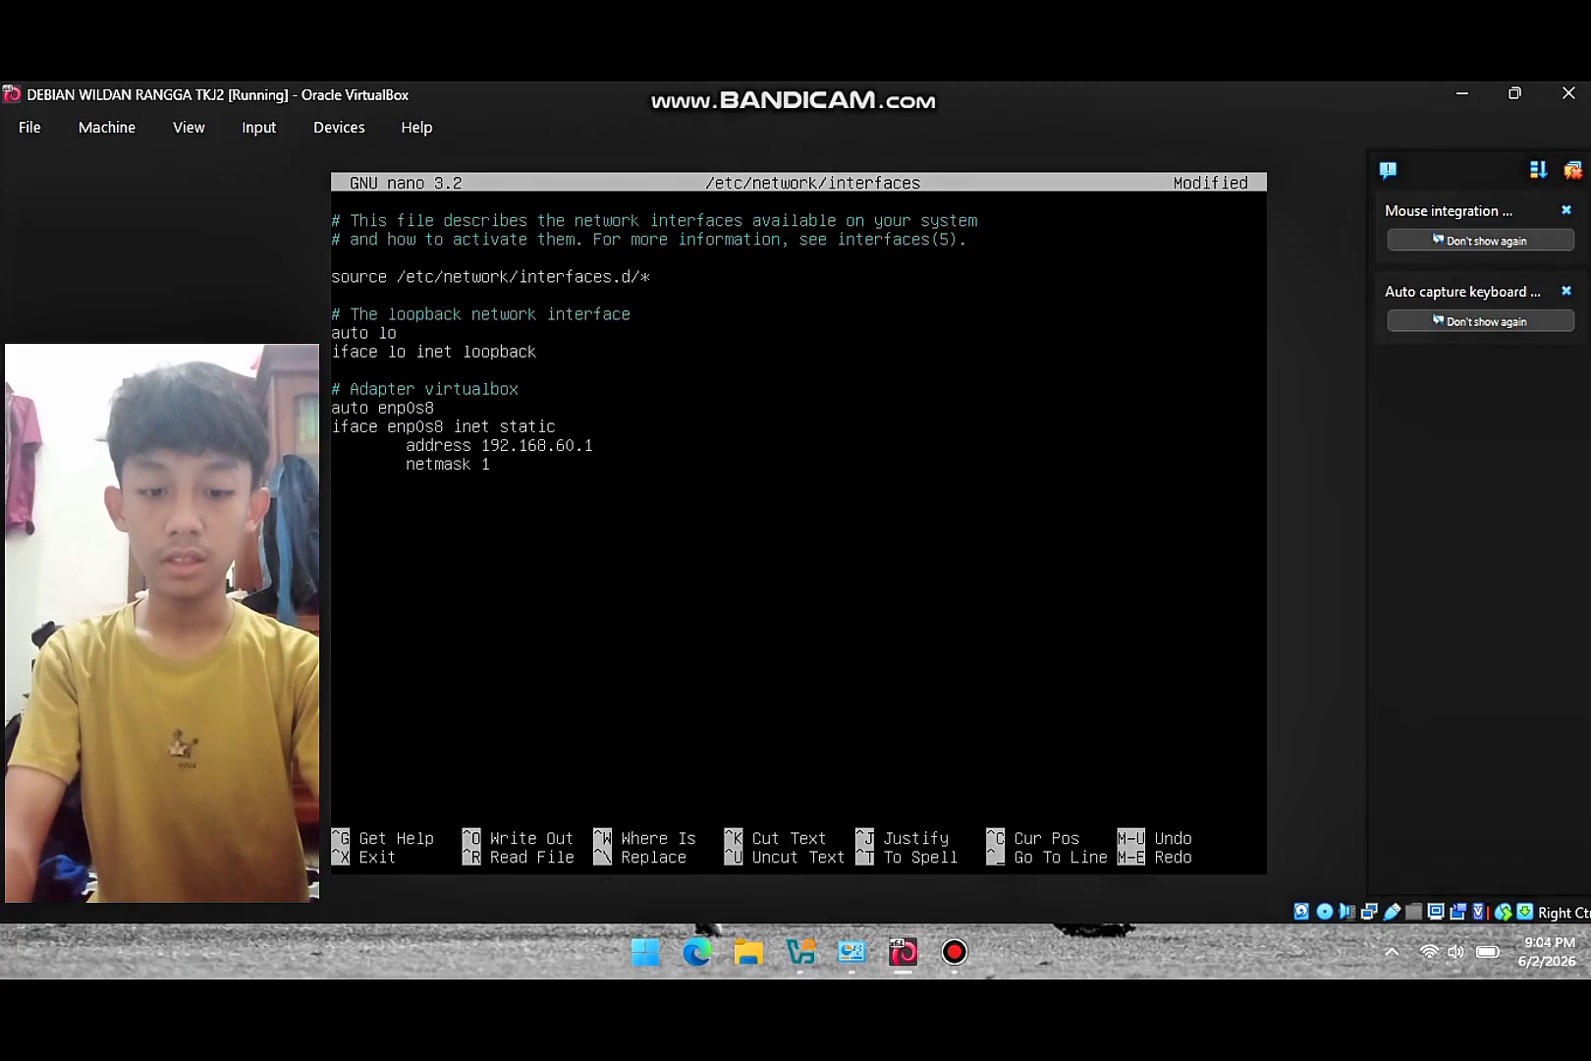
type("55")
key("BackSpace")
key("BackSpace")
key("BackSpace")
type("25")
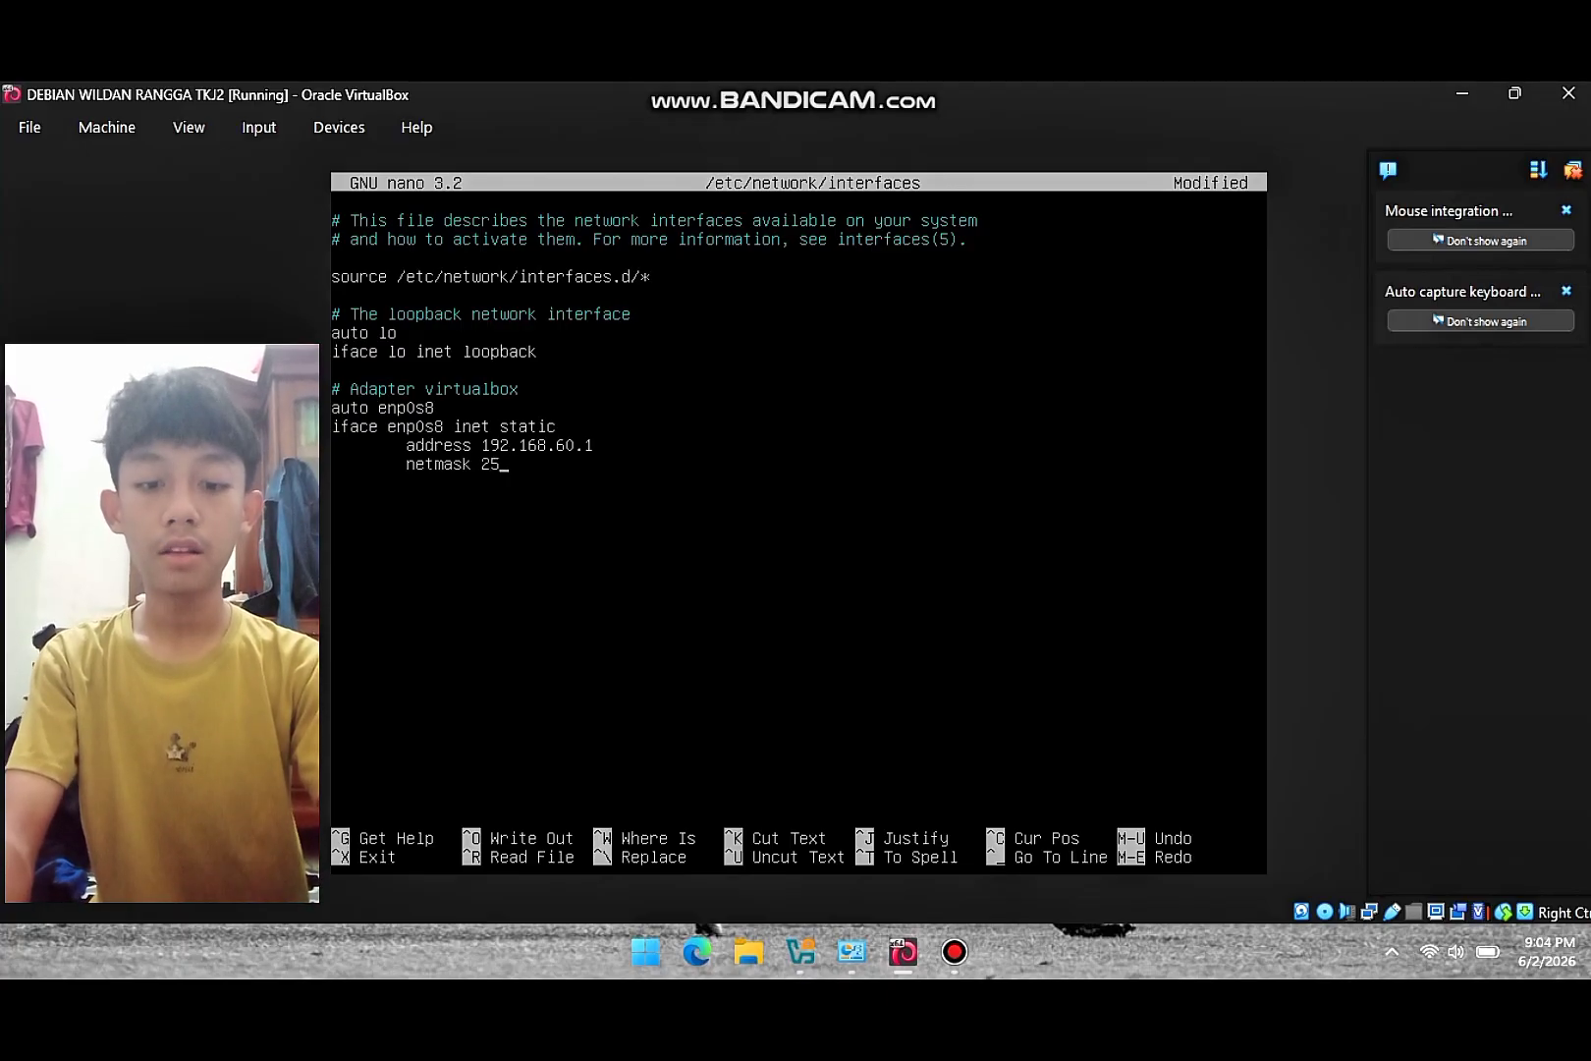
type("5.255")
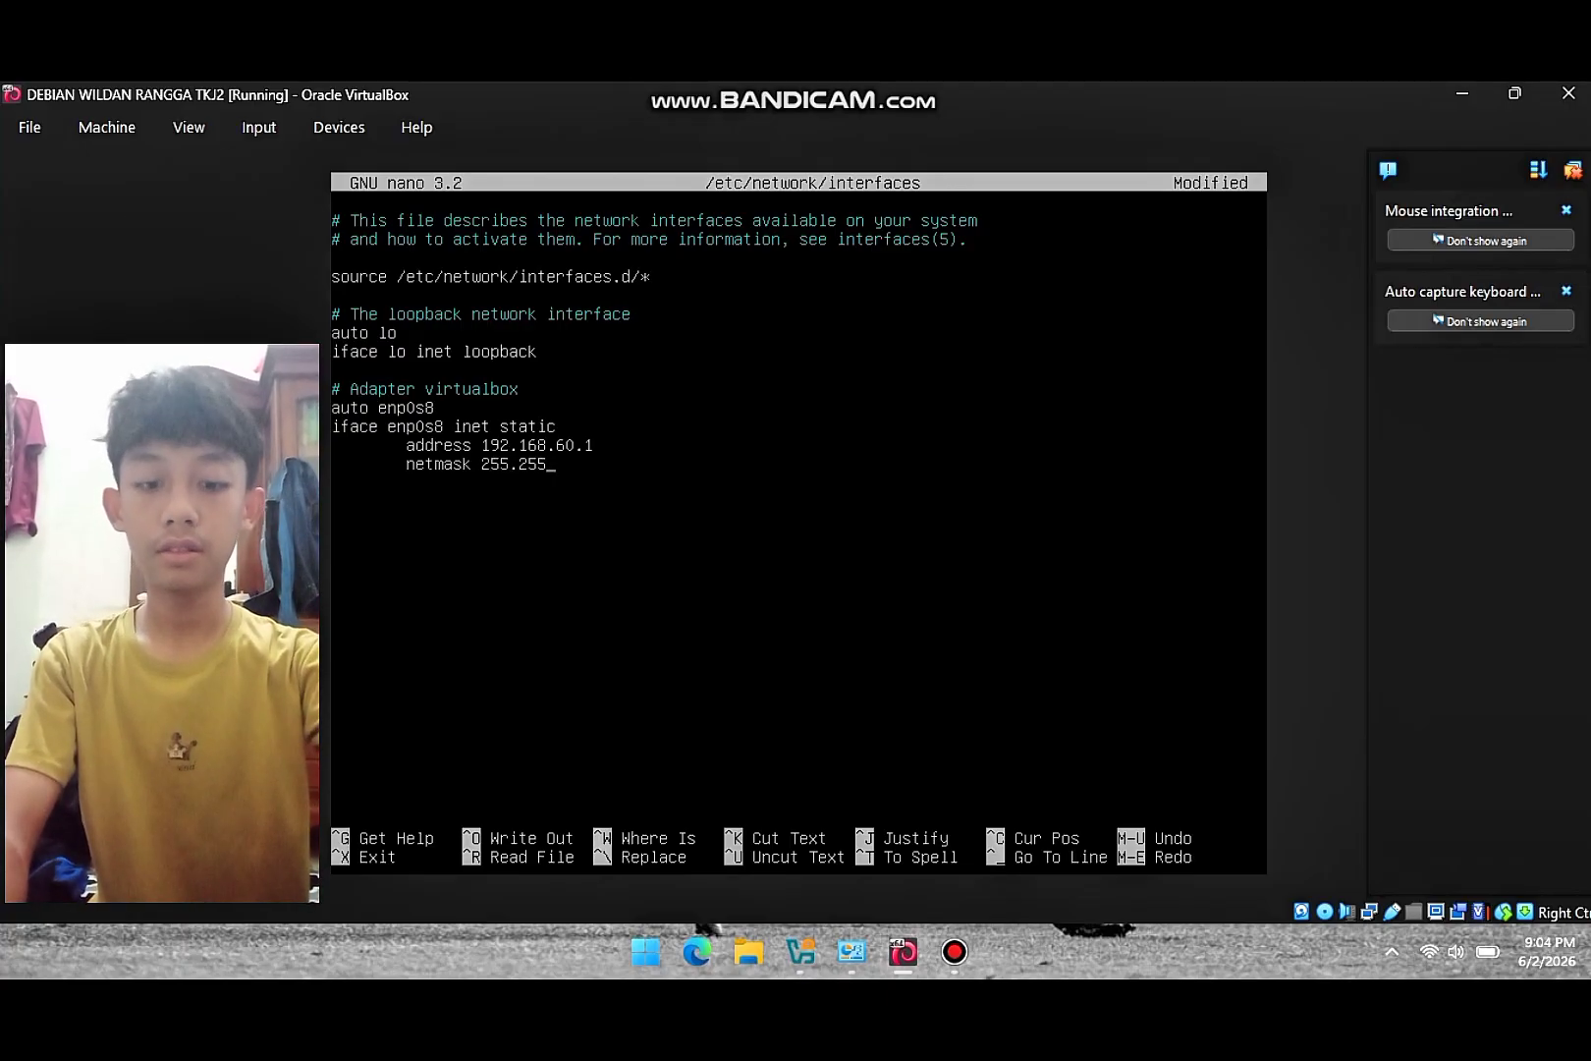
type(".255.")
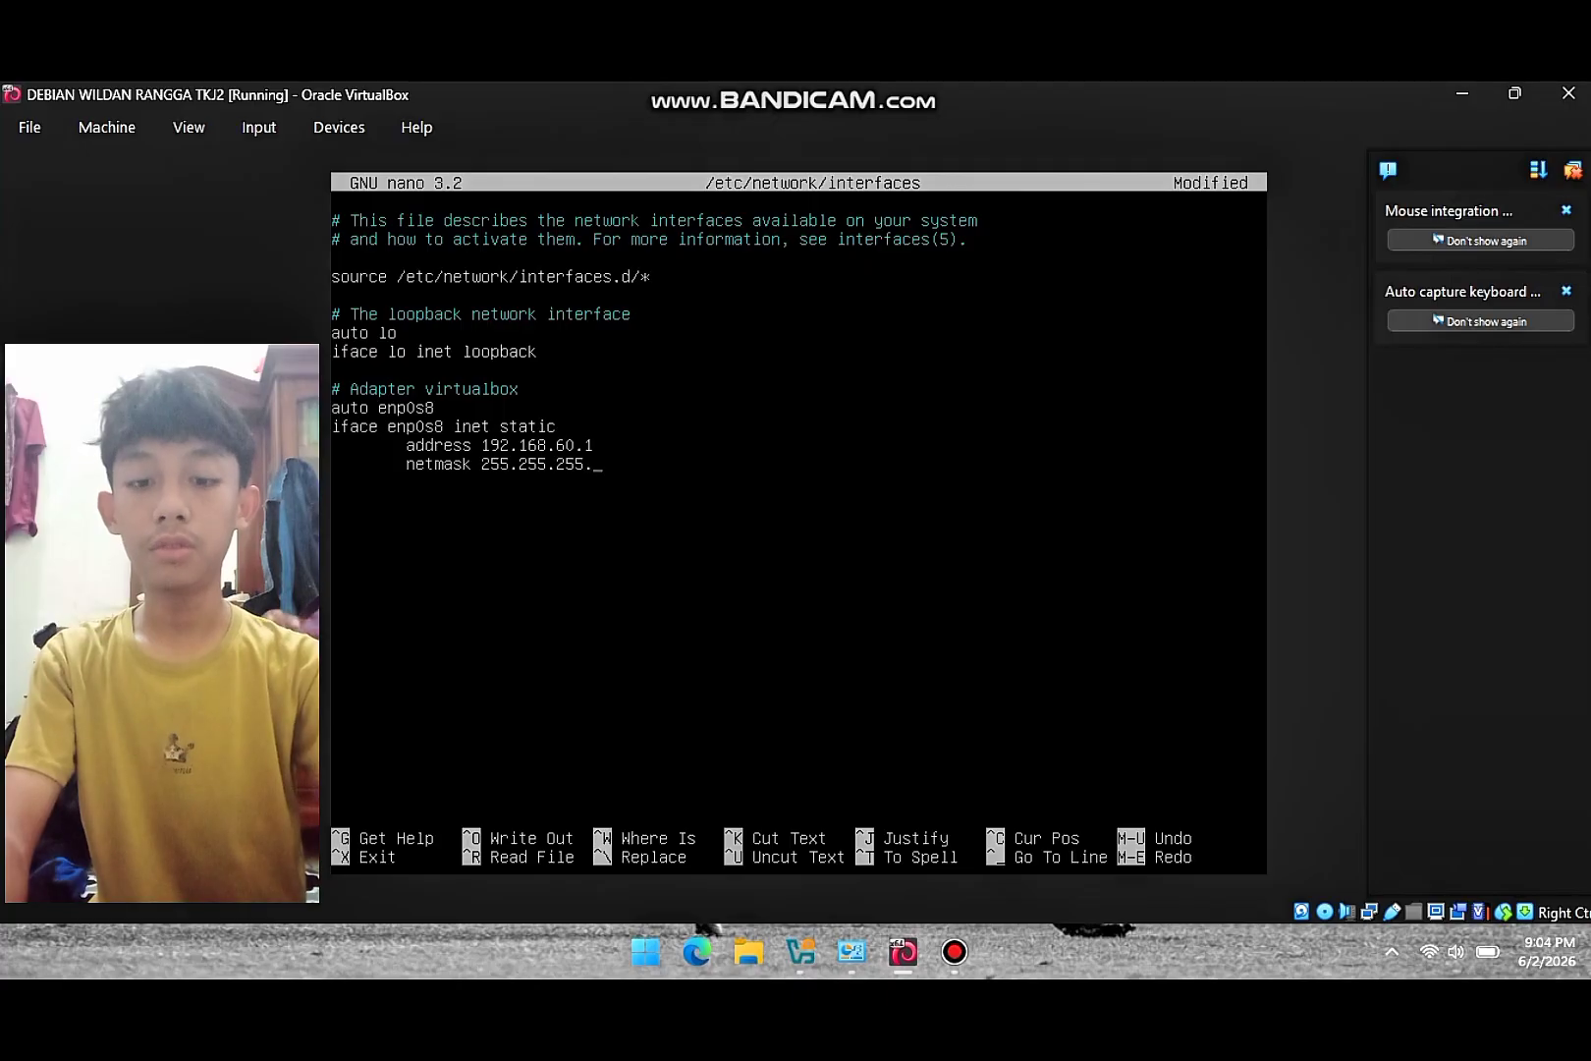
type("0")
key("Return")
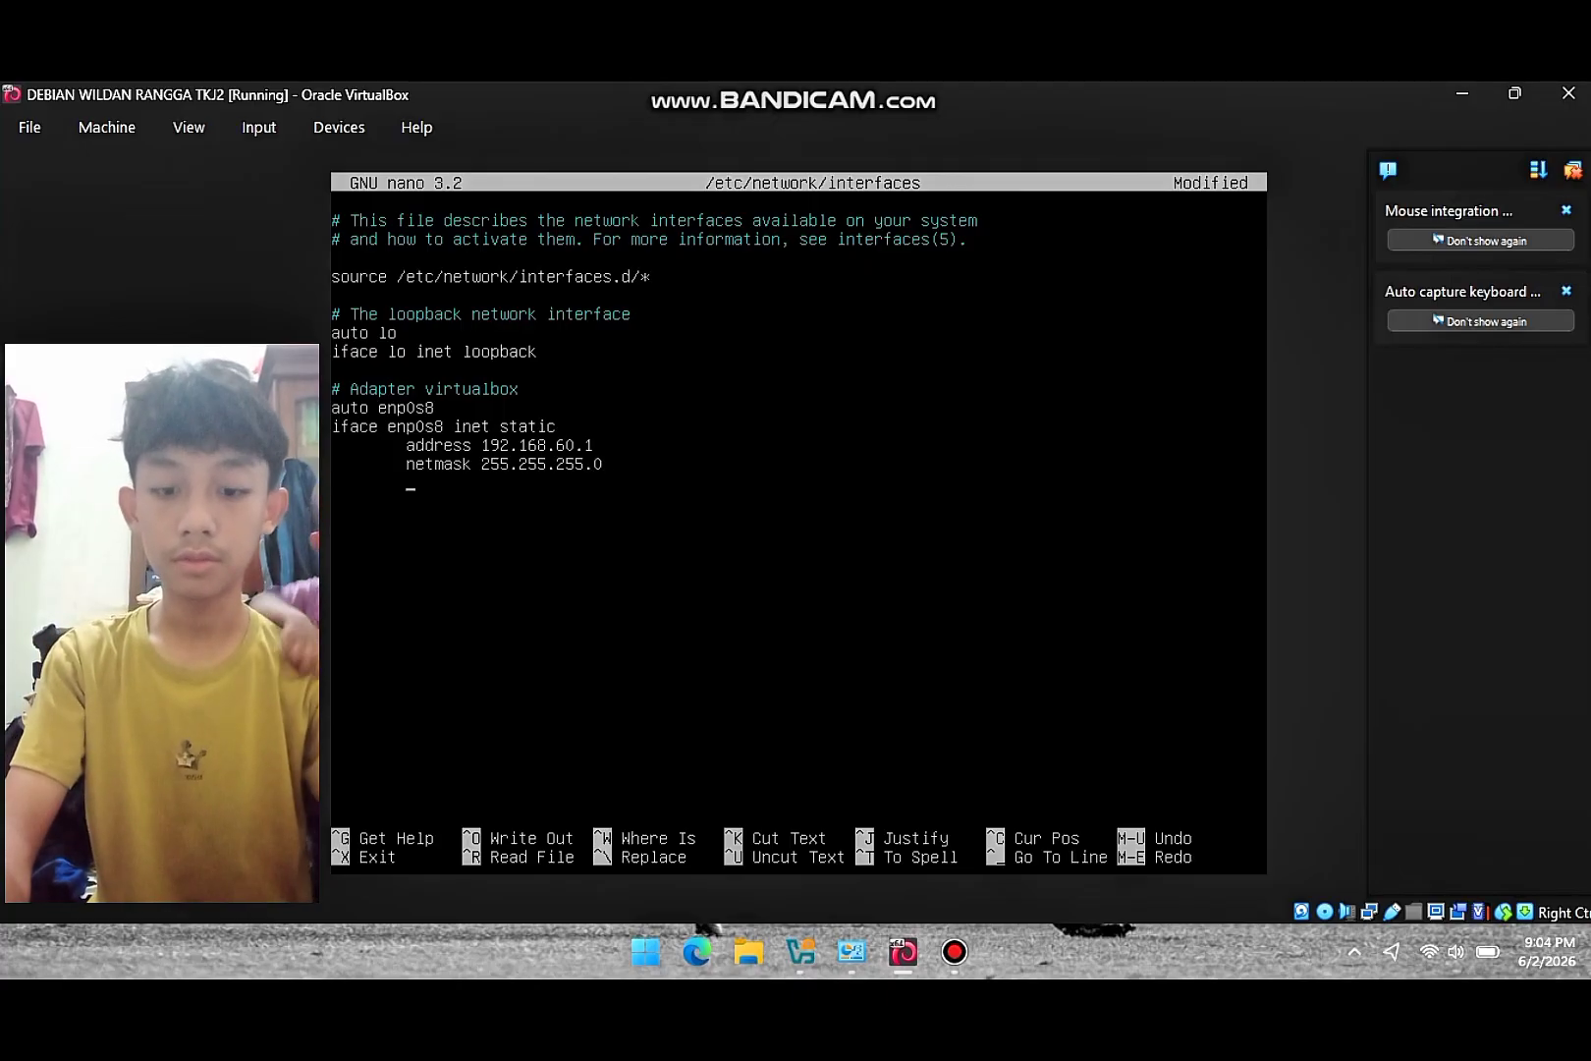
type("network")
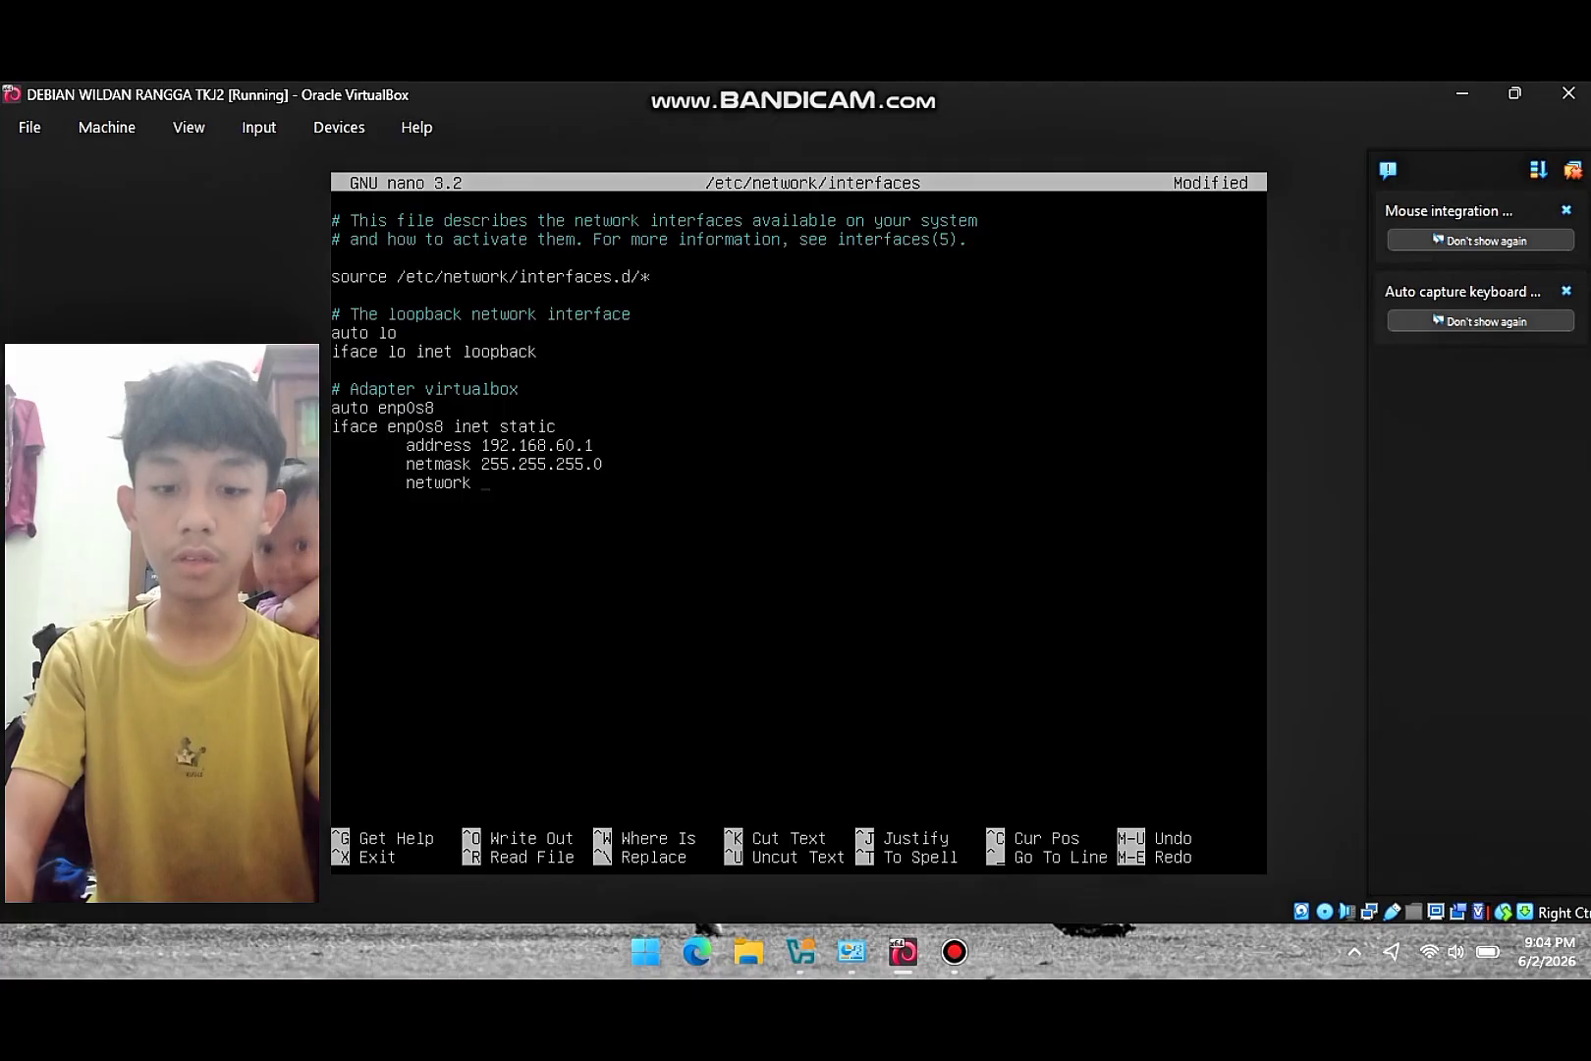
type(" 192.")
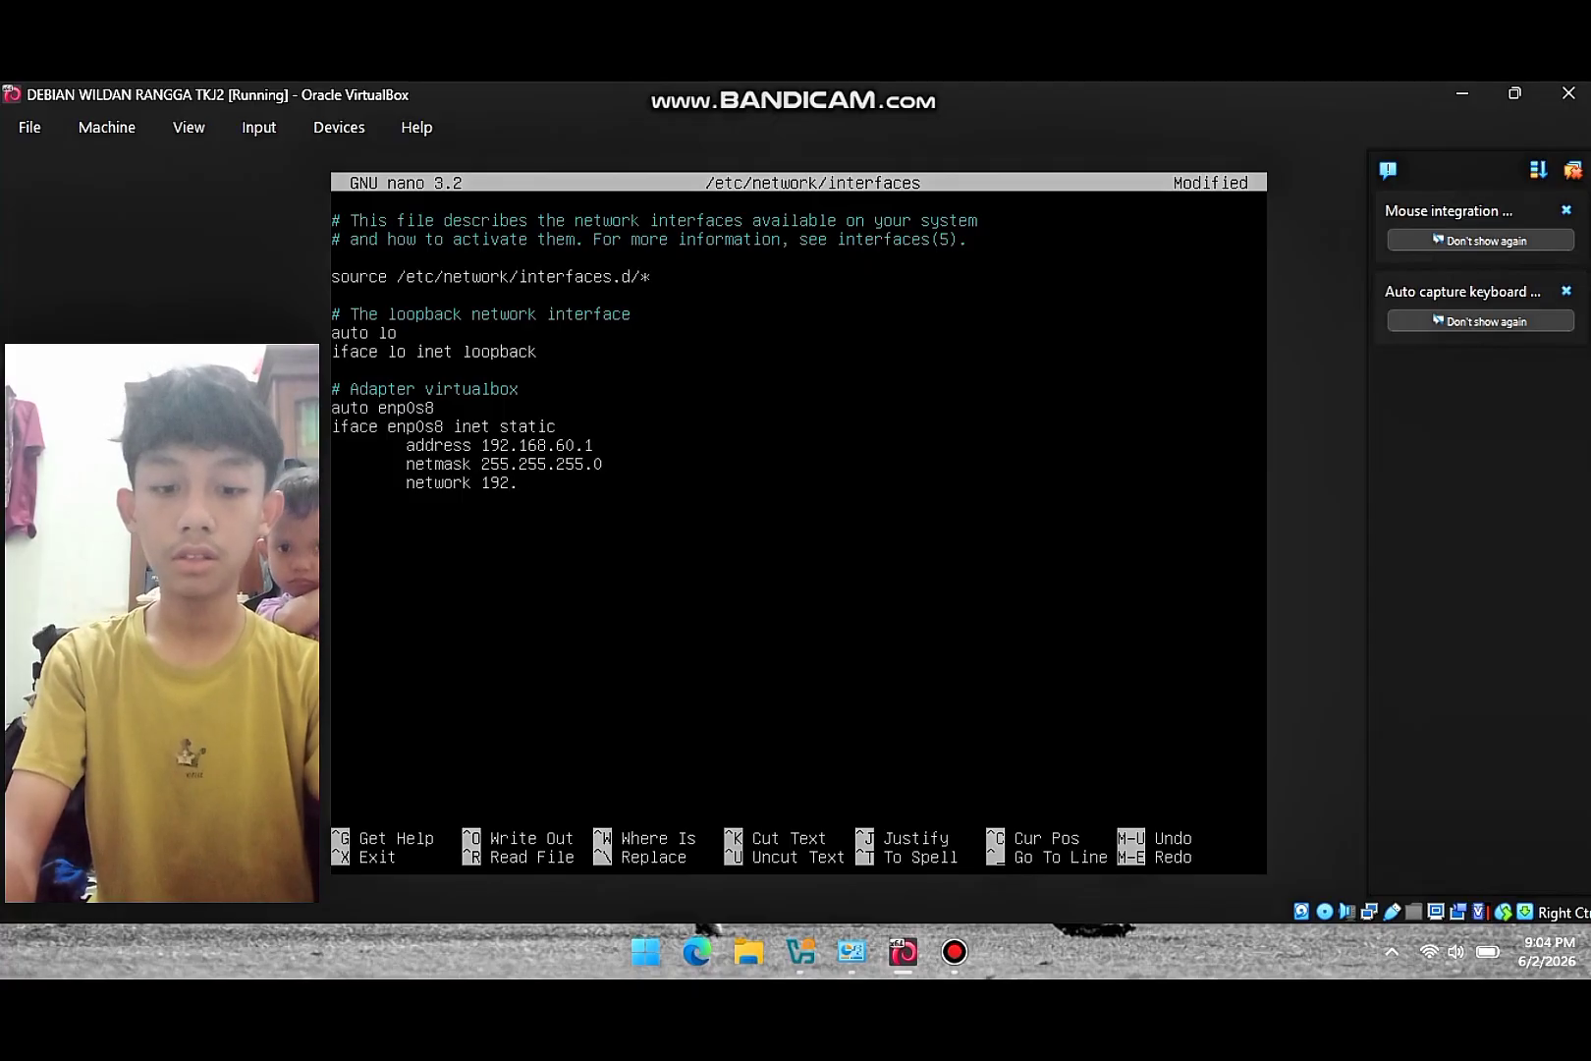
type("168.")
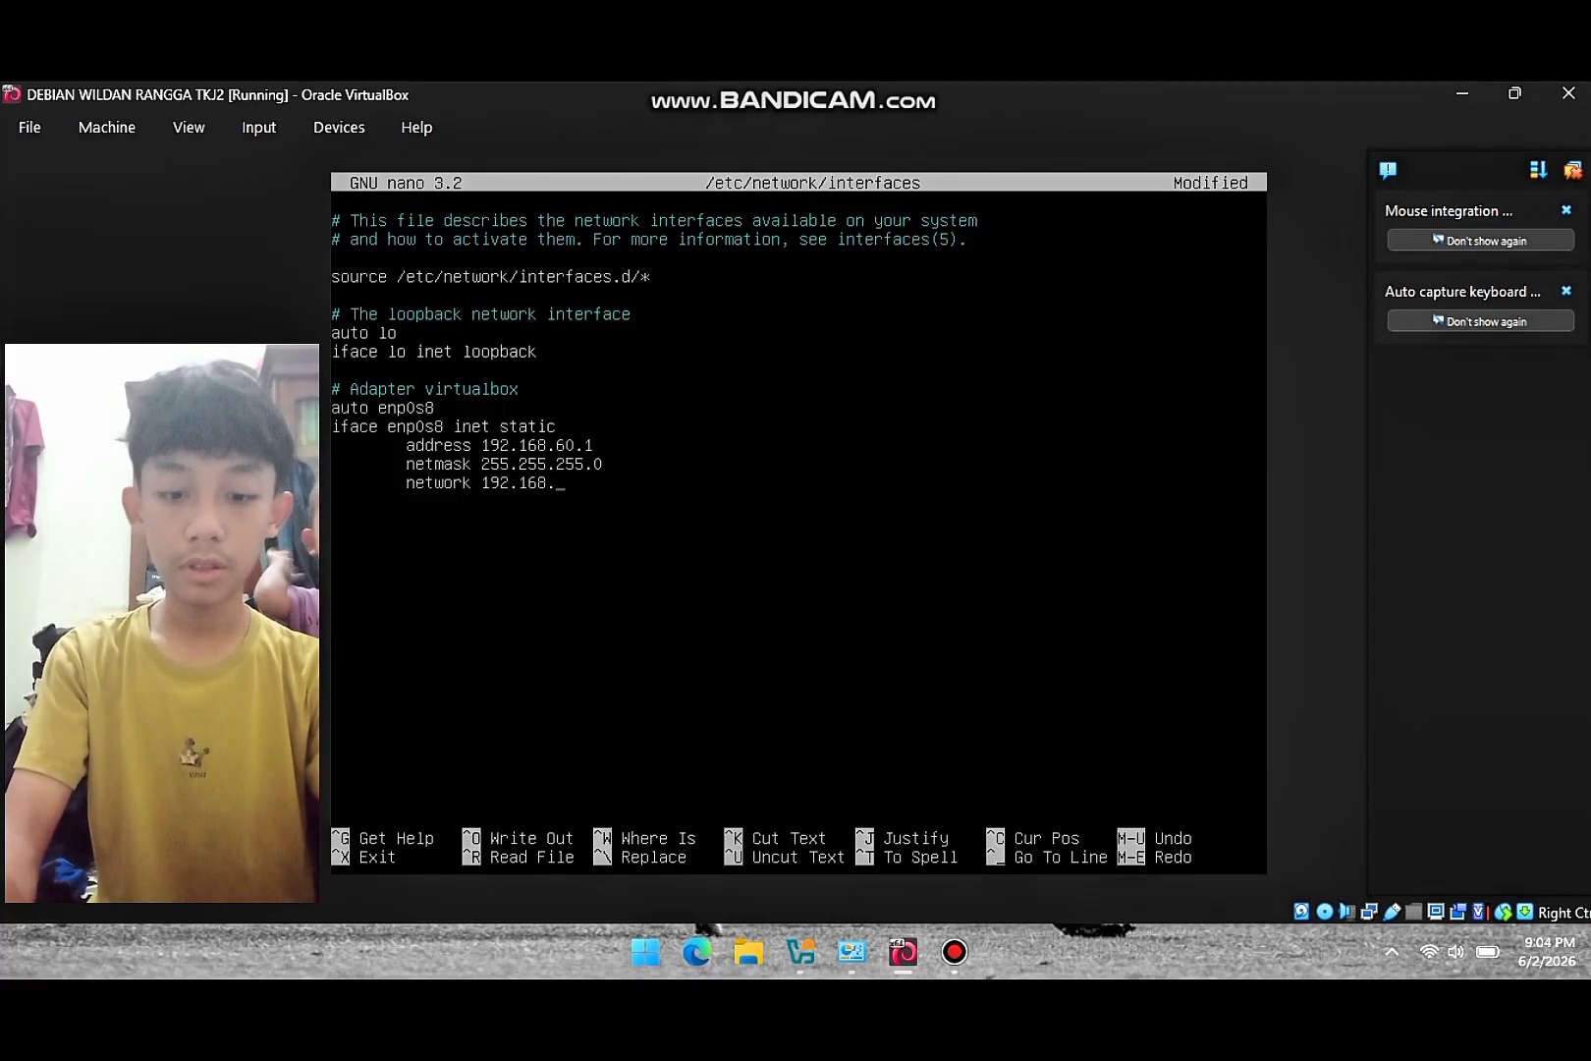
type("60.0")
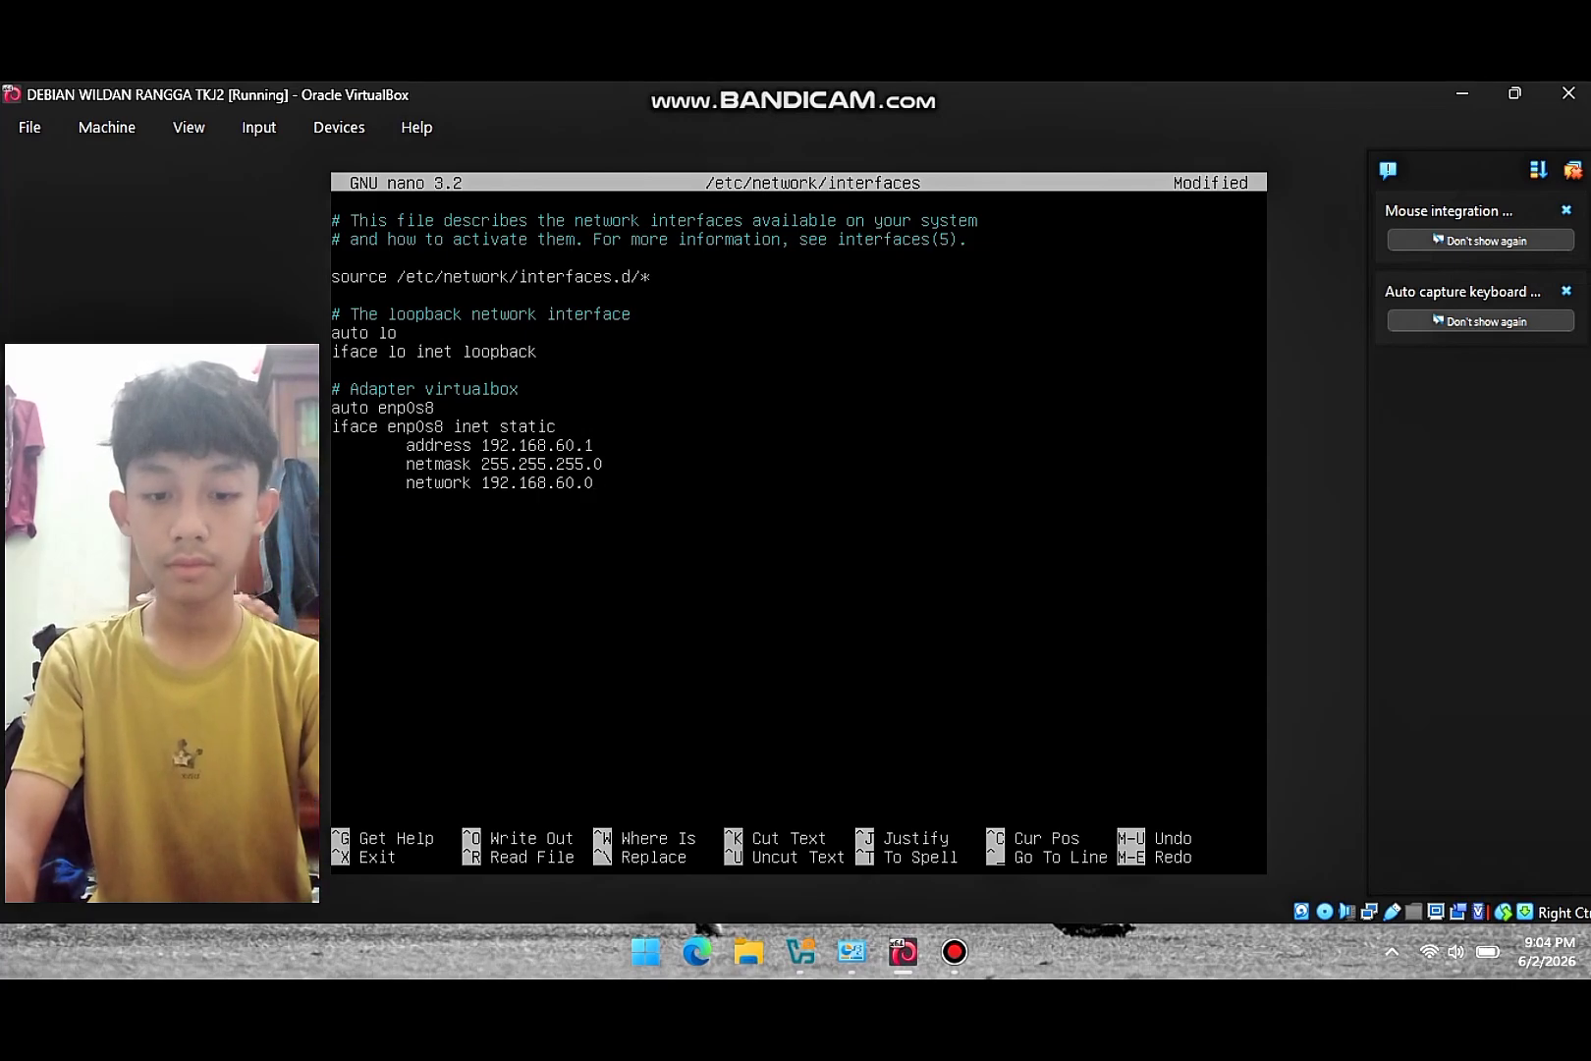
key("Return")
key("Tab")
type("broadcast")
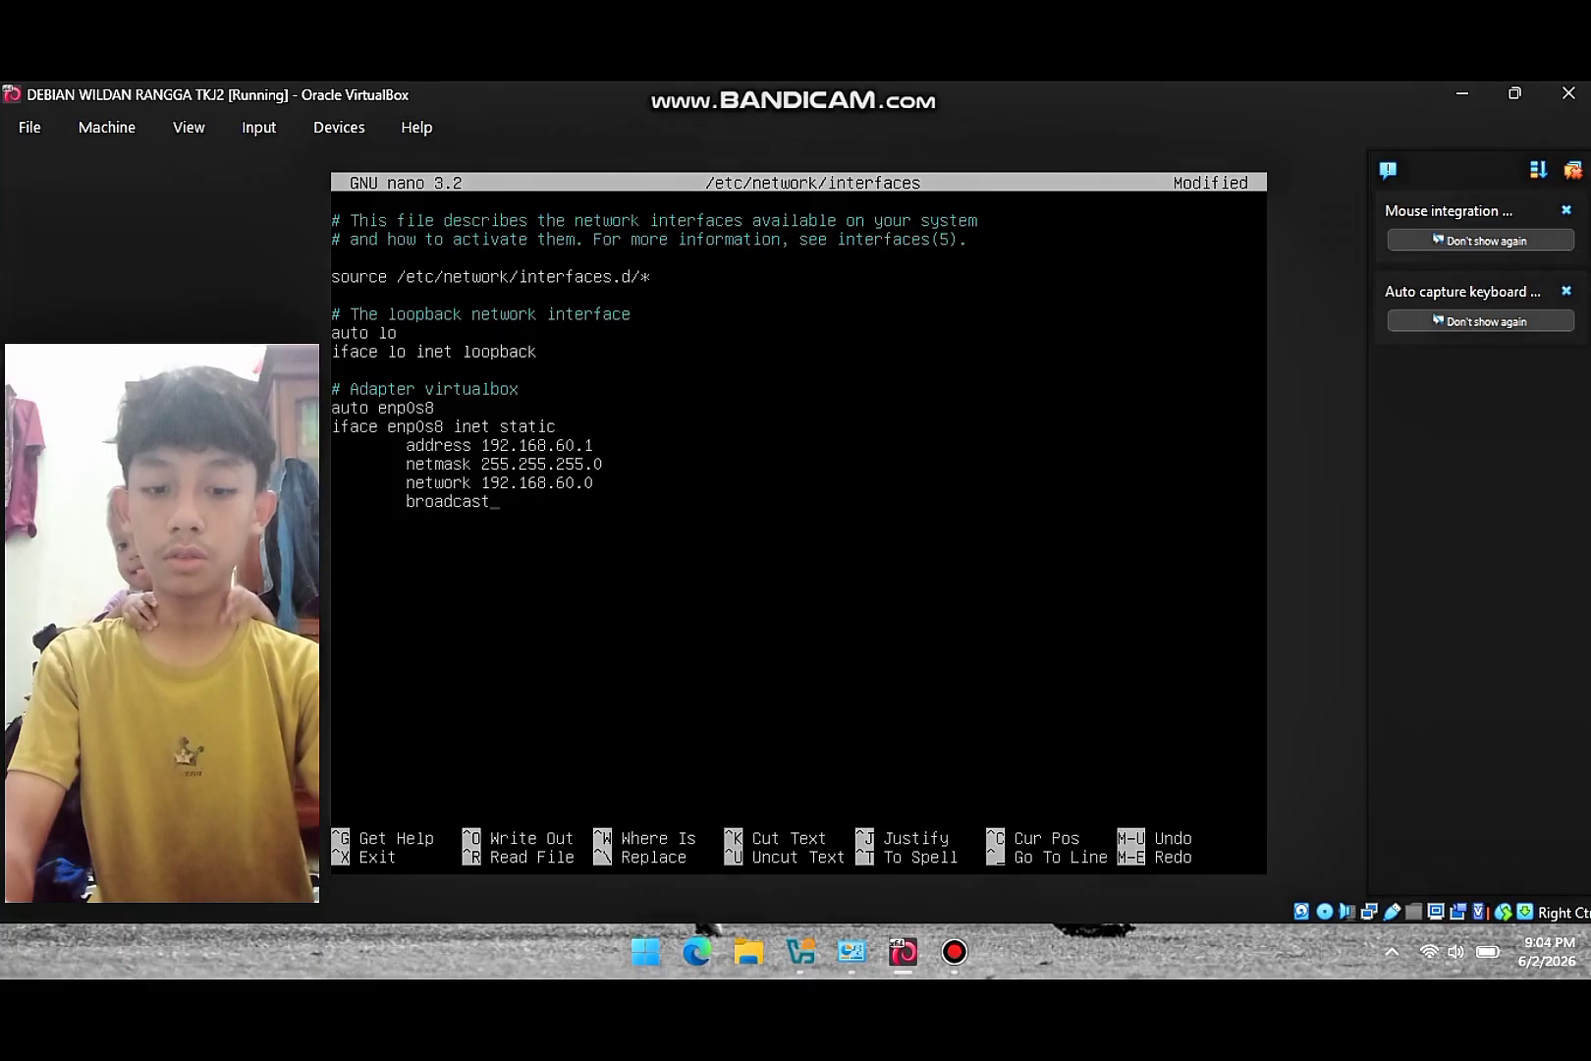
type(" 192.1")
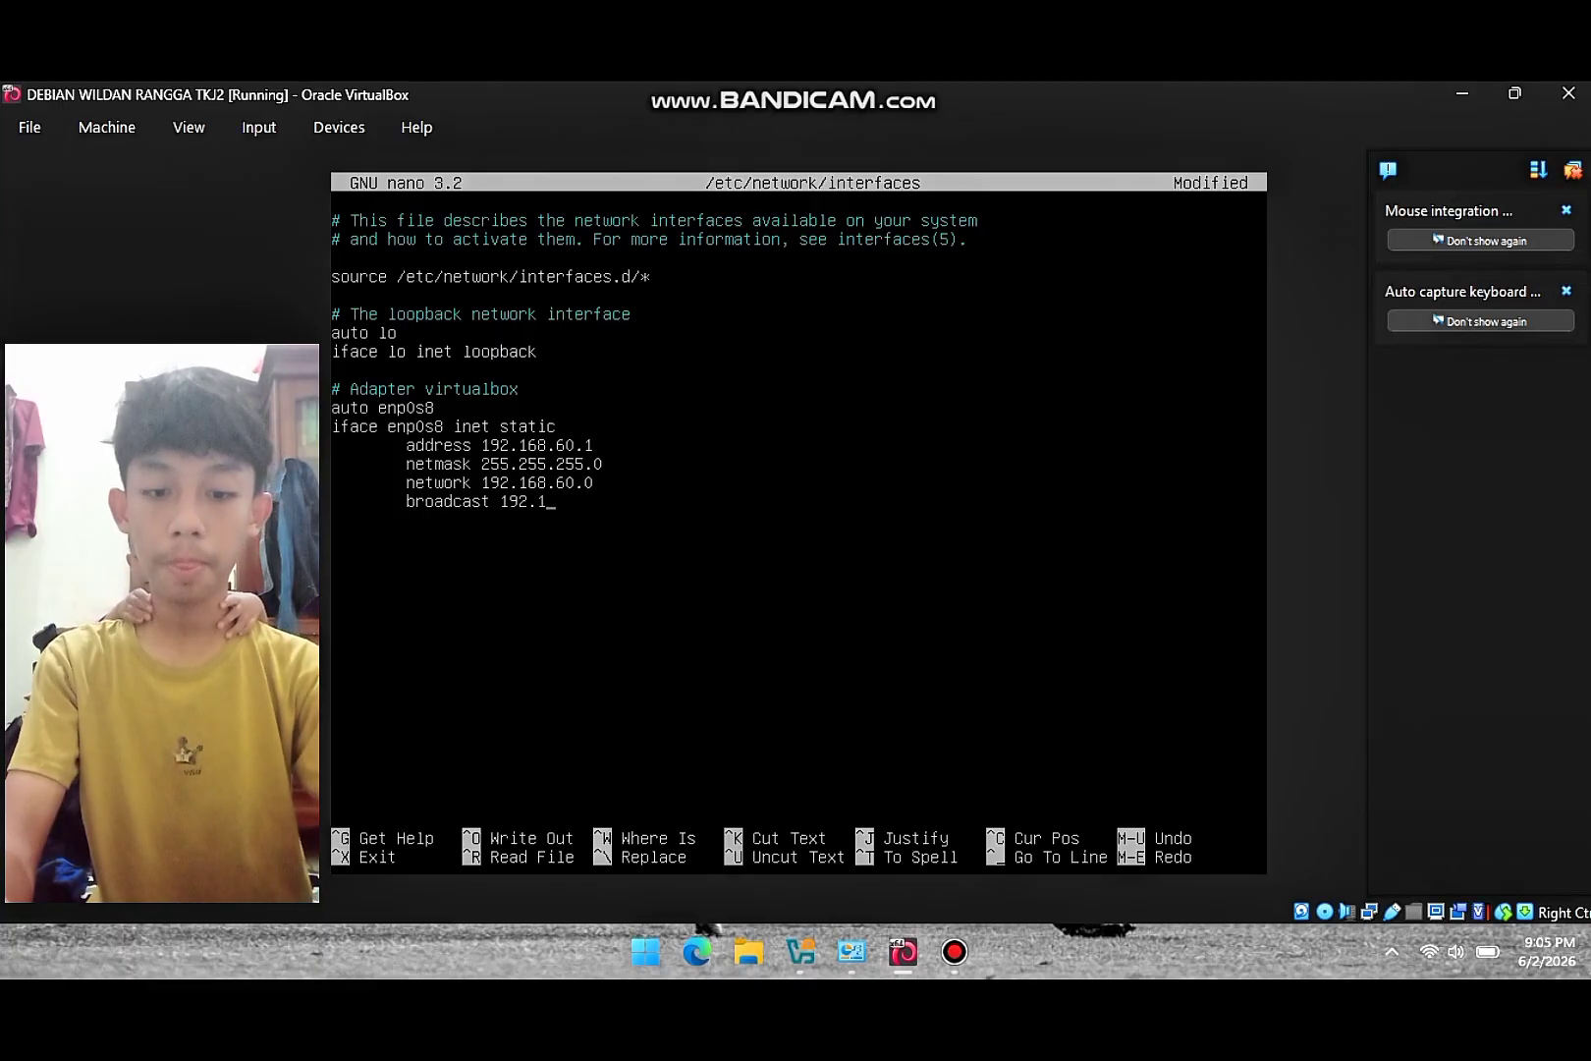
type("68.60")
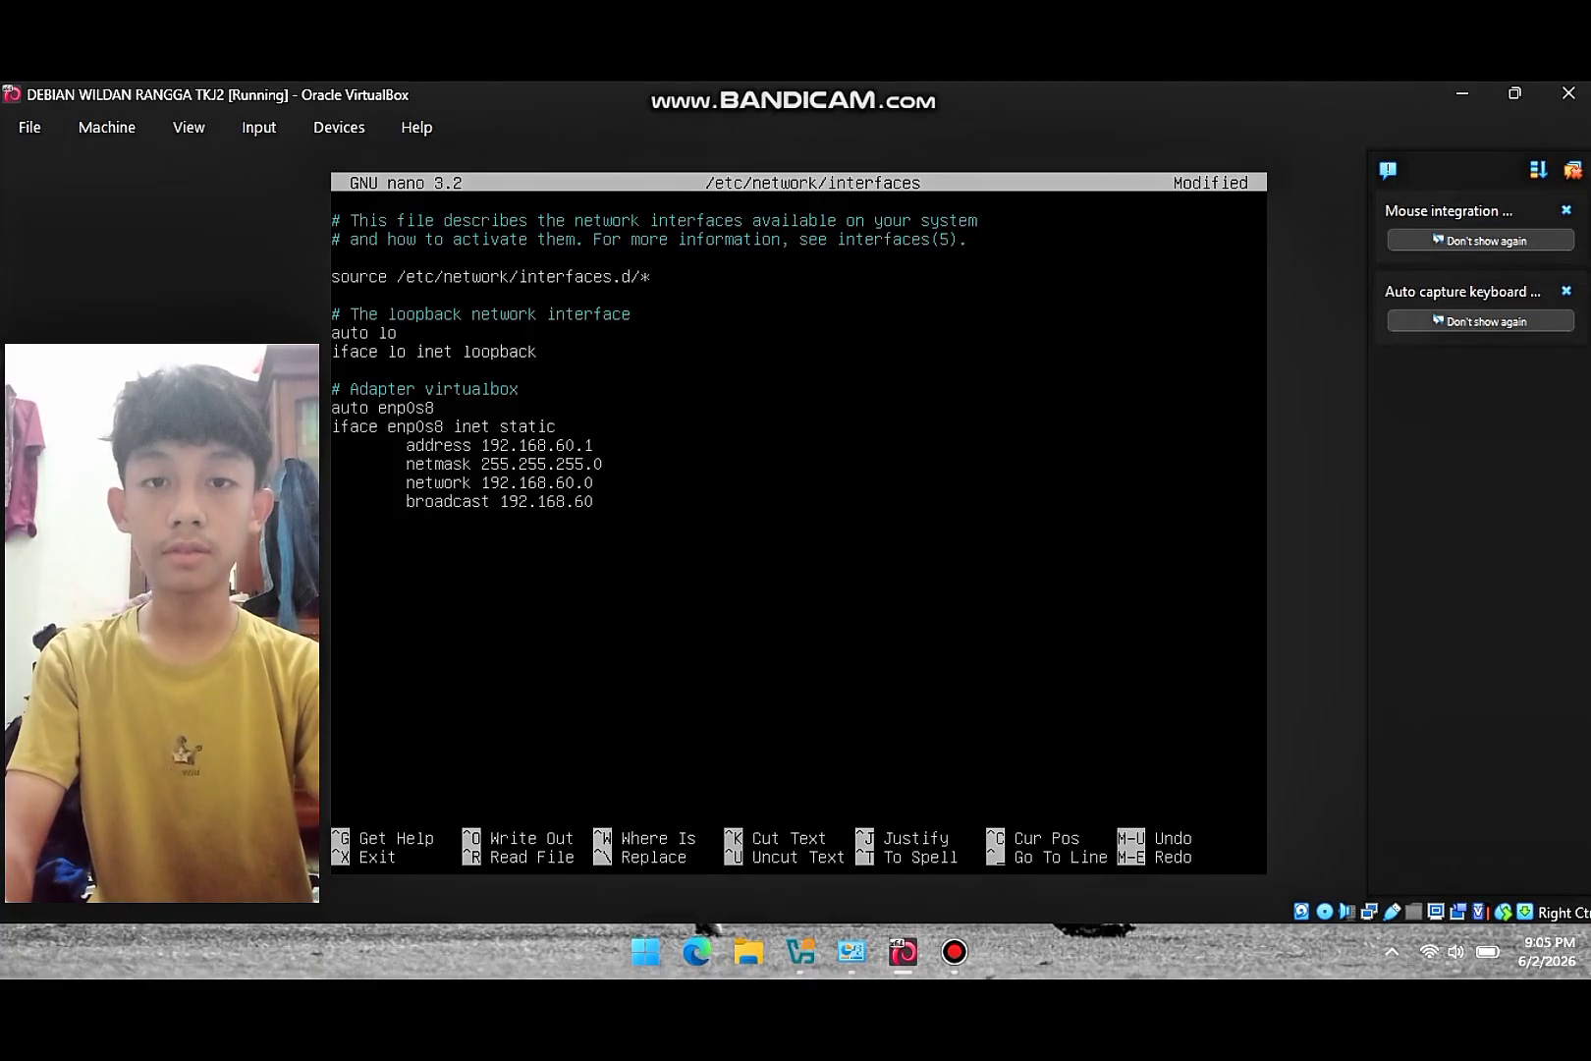
type(".266")
key("BackSpace")
key("BackSpace")
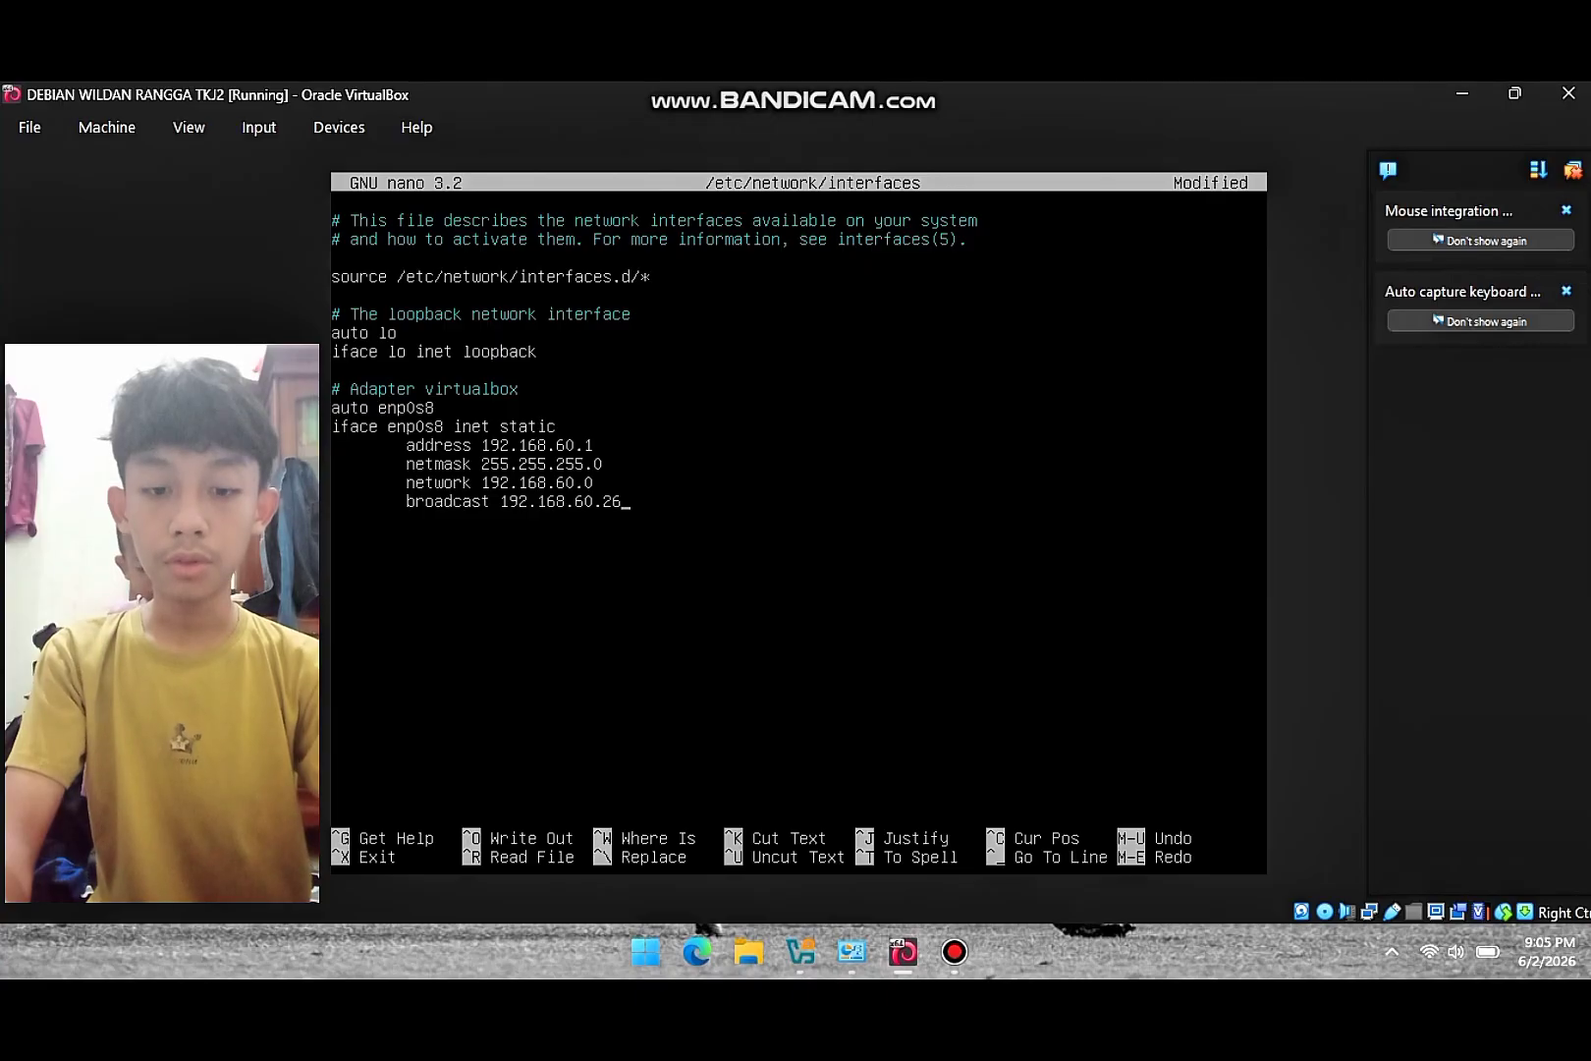
type("55")
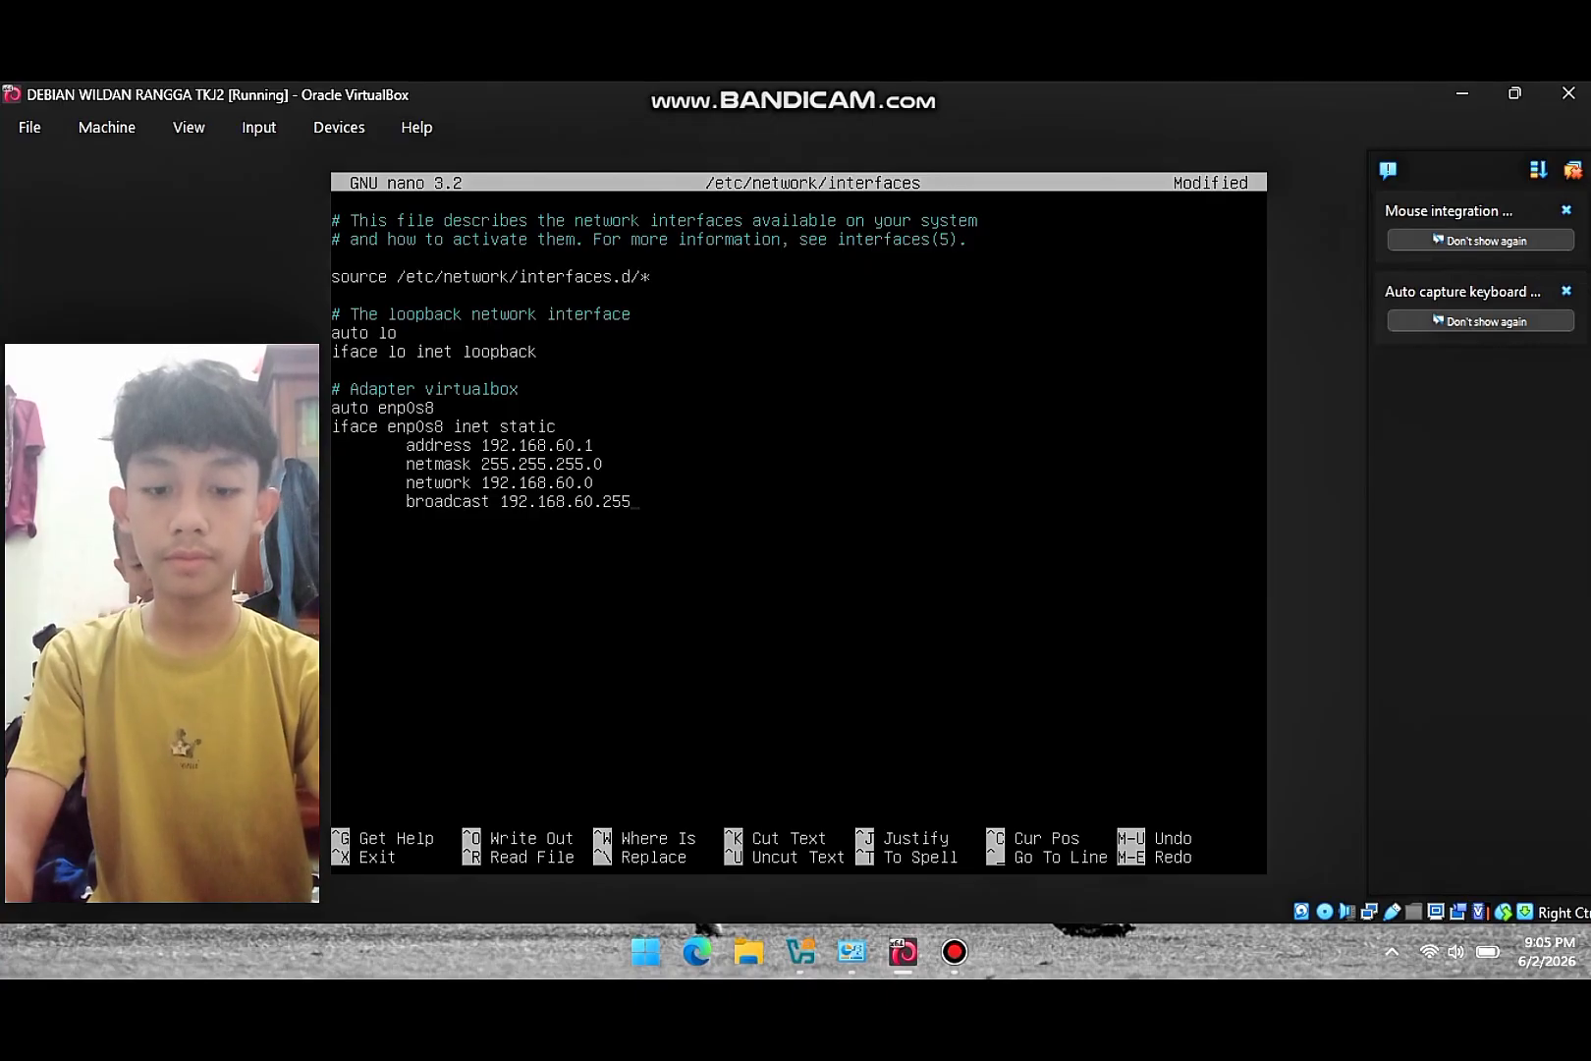
key("ctrl+x")
- Save the interfaces file and restart networking with /etc/init.d/networking restart, then begin the isc-dhcp-server install command
key("y")
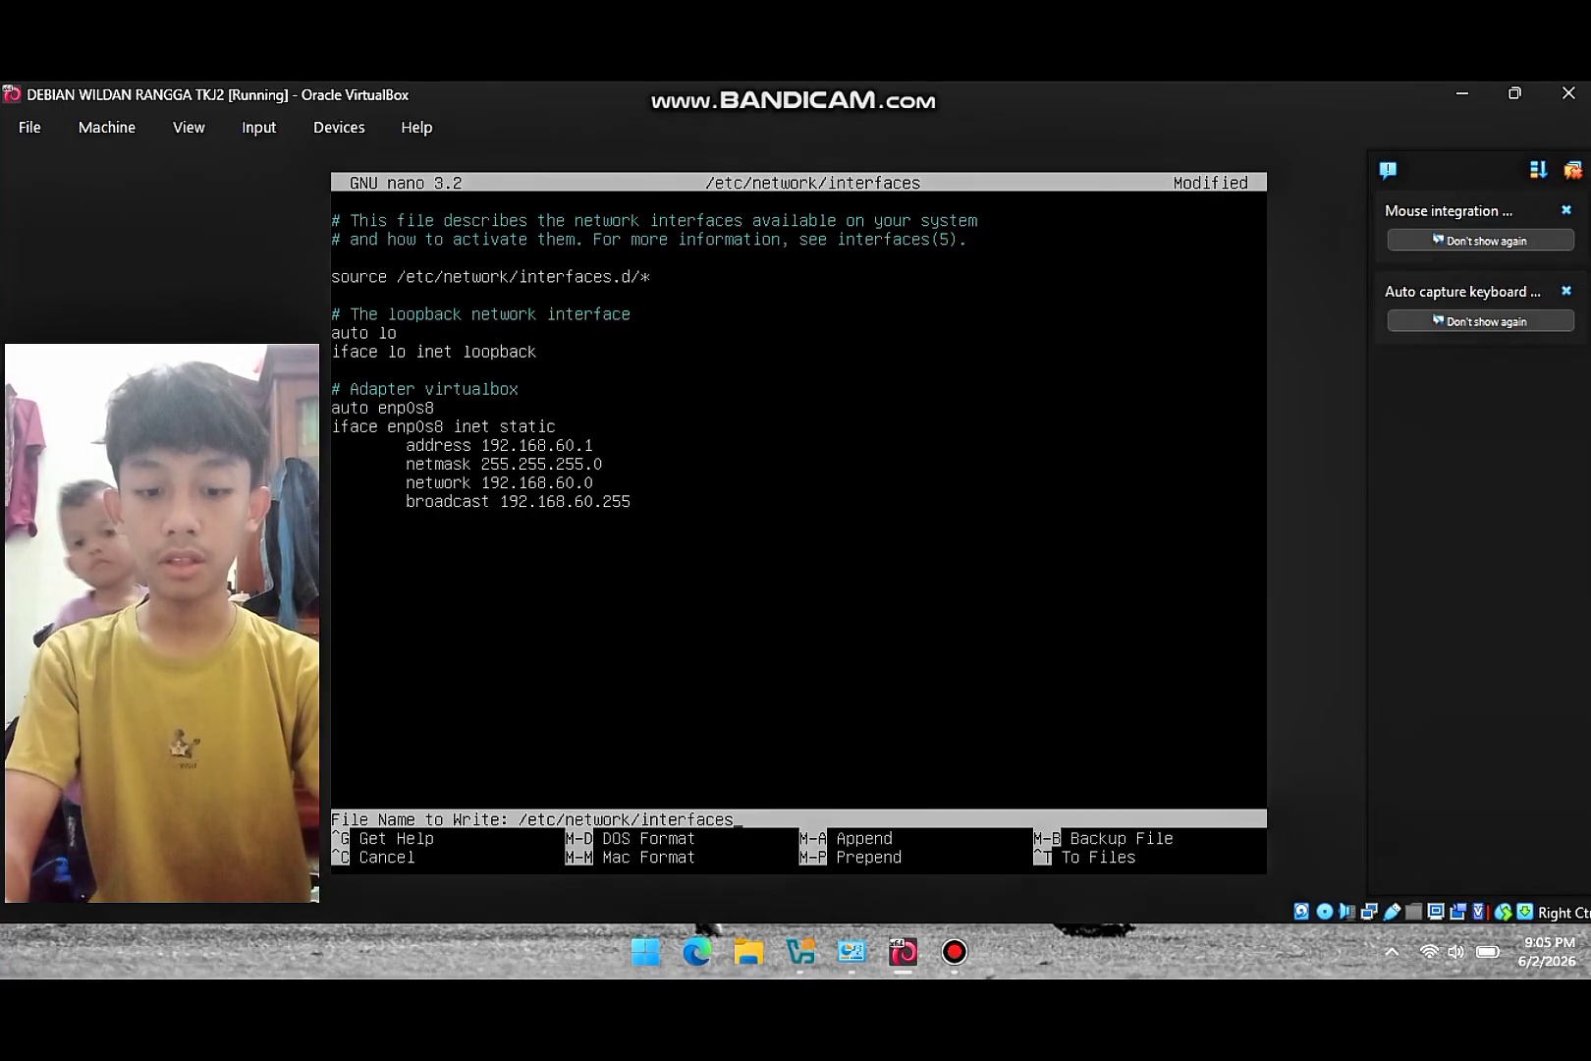
key("Return")
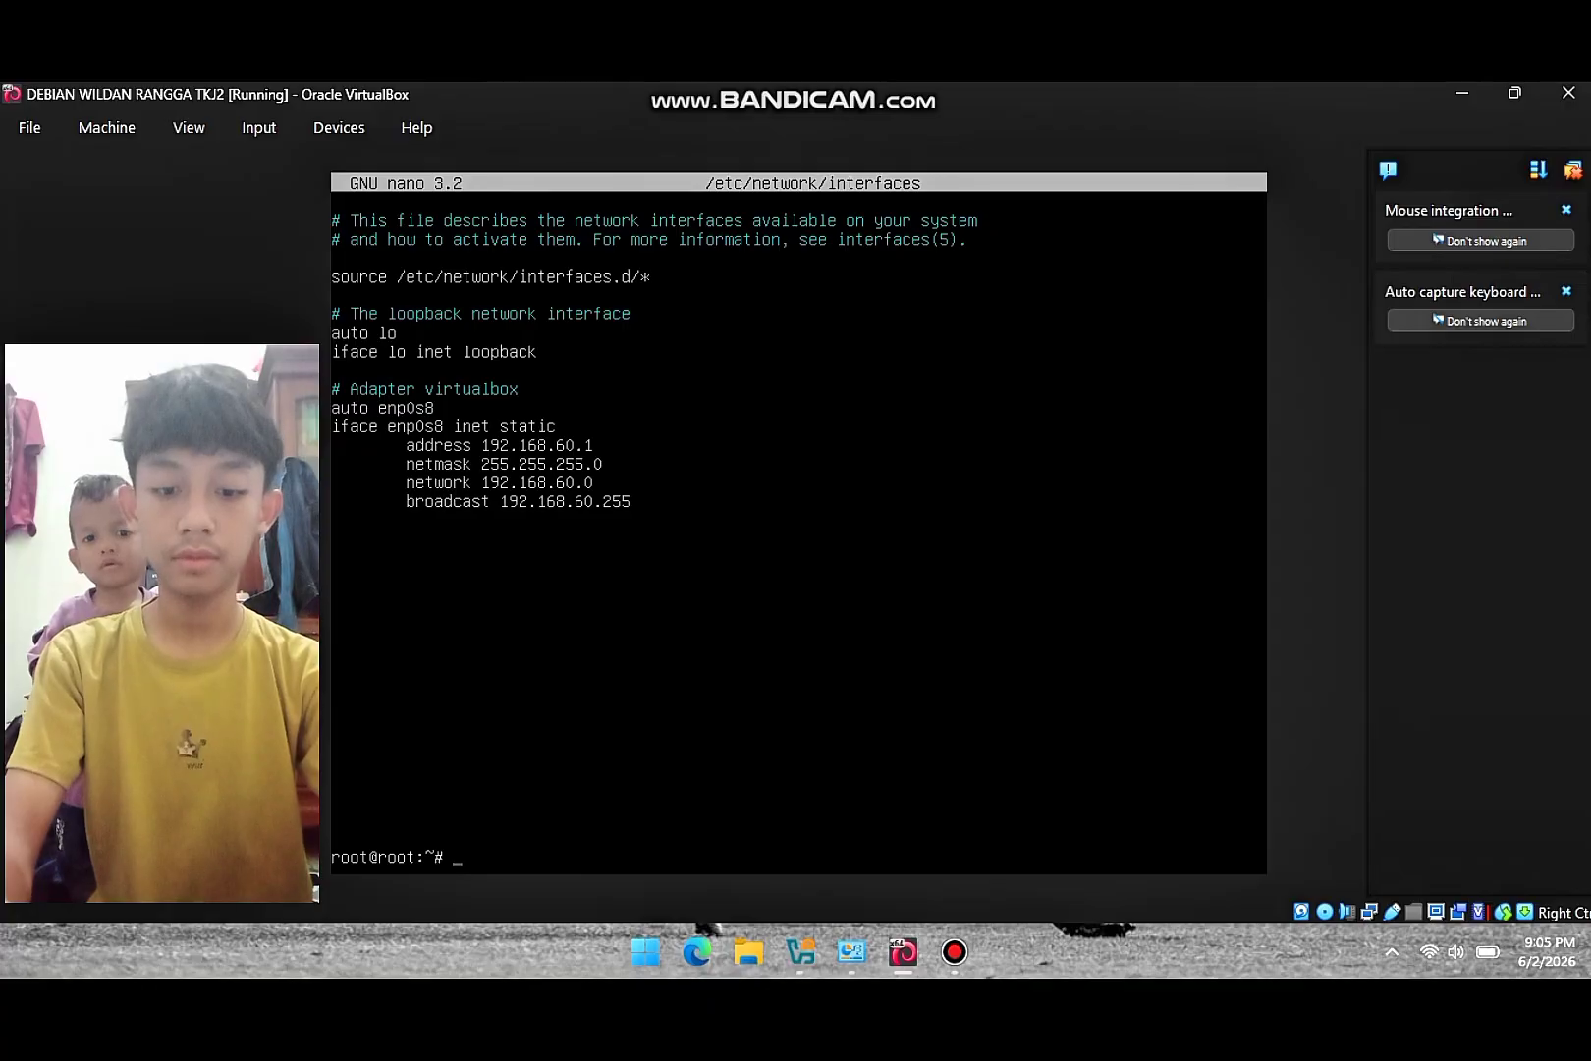
type("/")
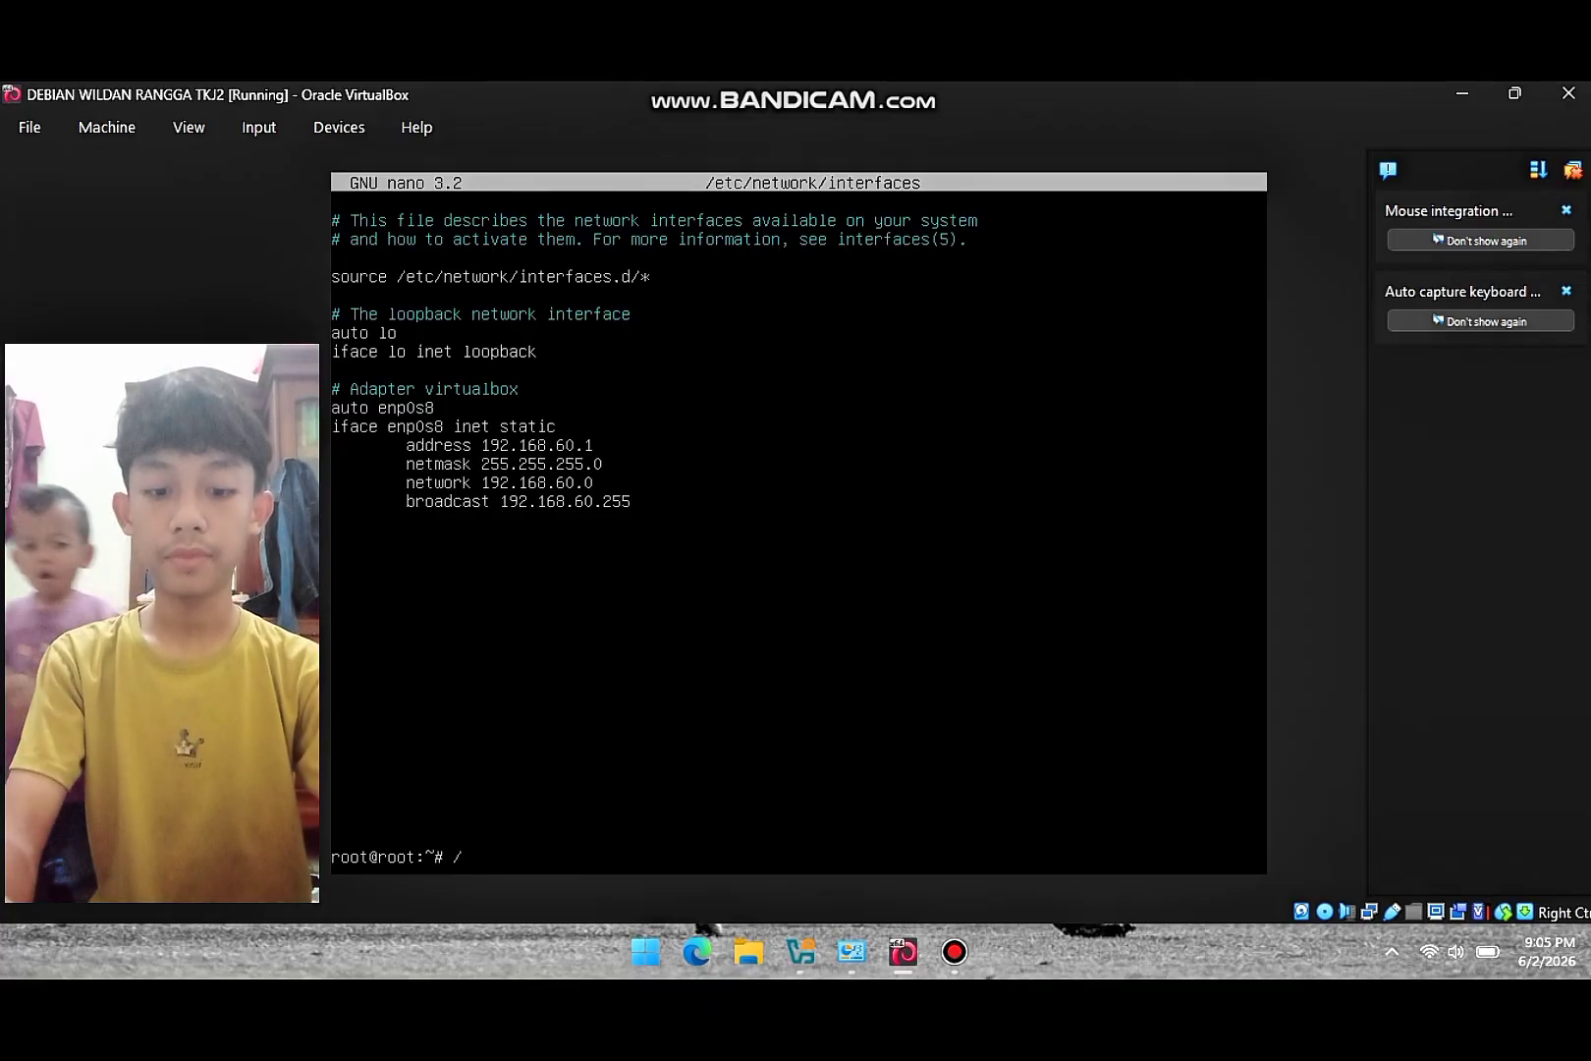
type("etc/init")
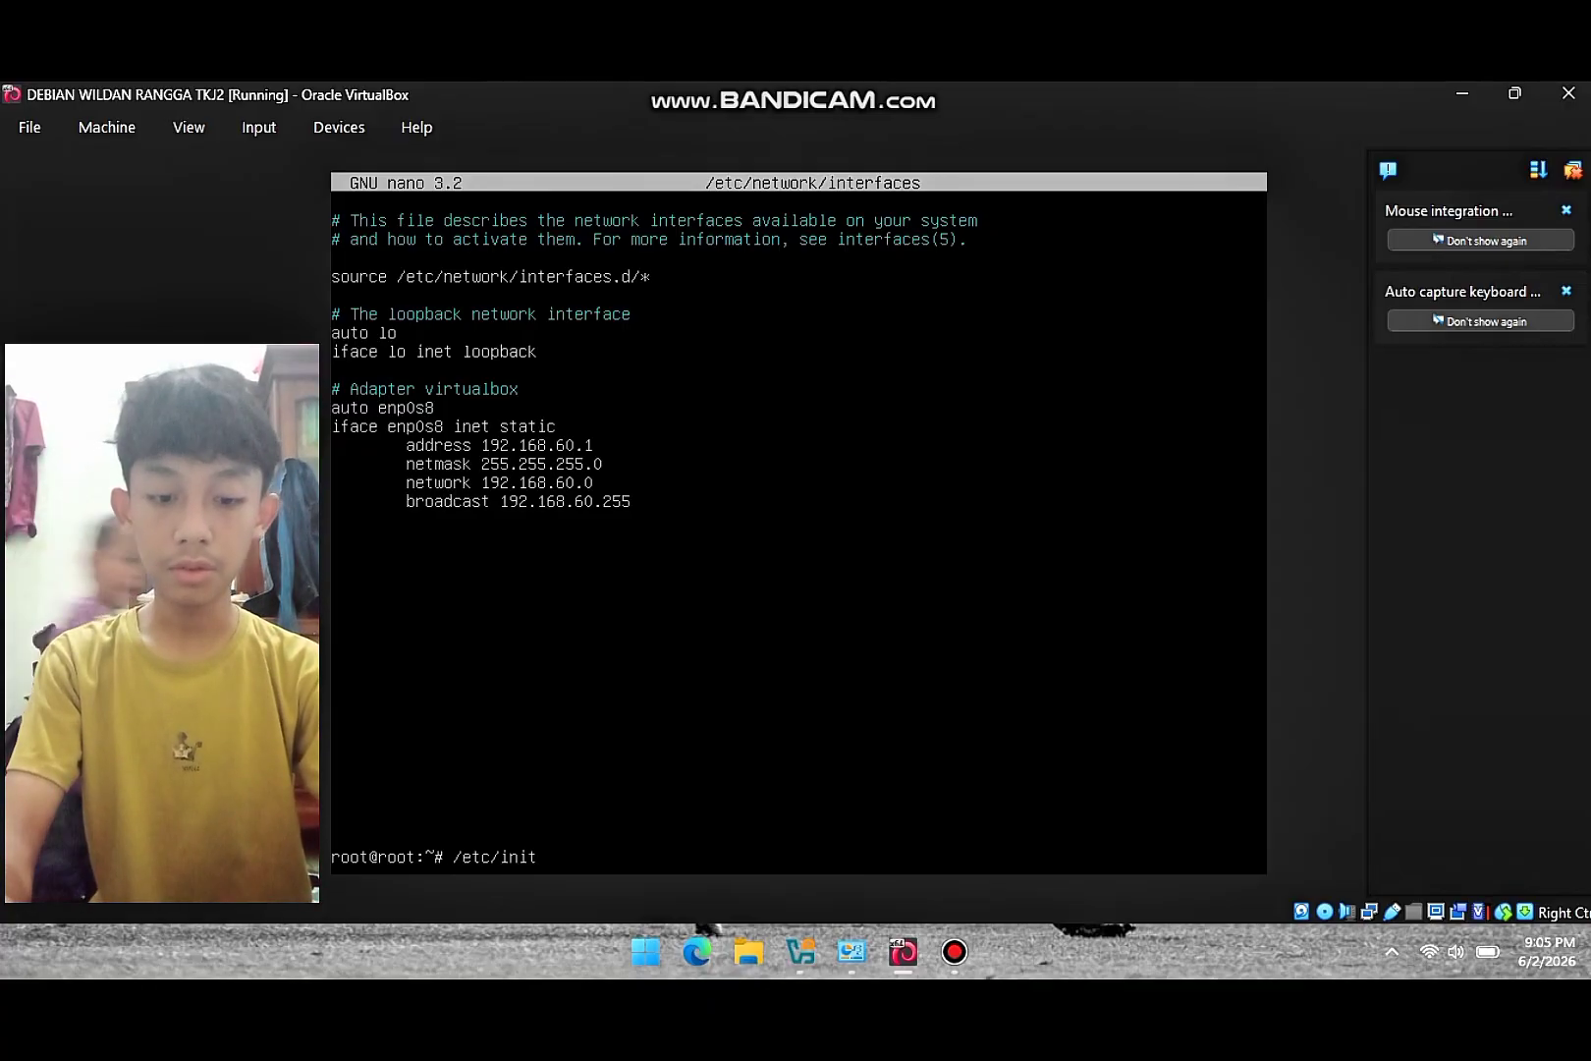
type(".d/ne")
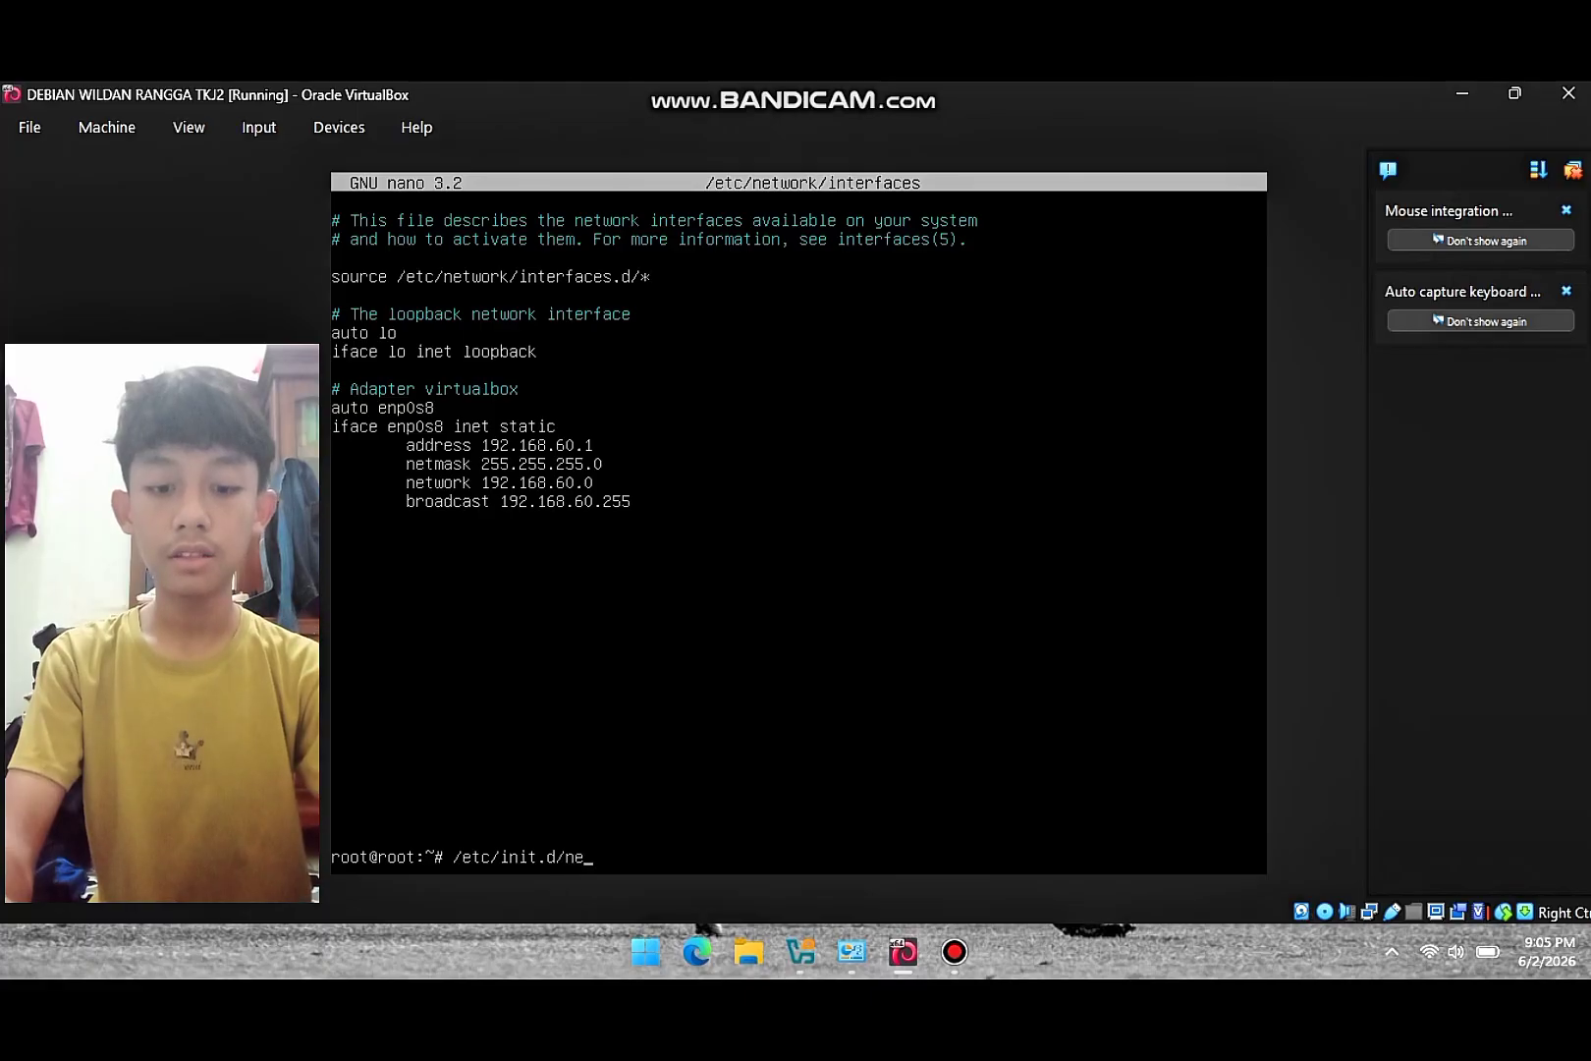
type("tworking restart")
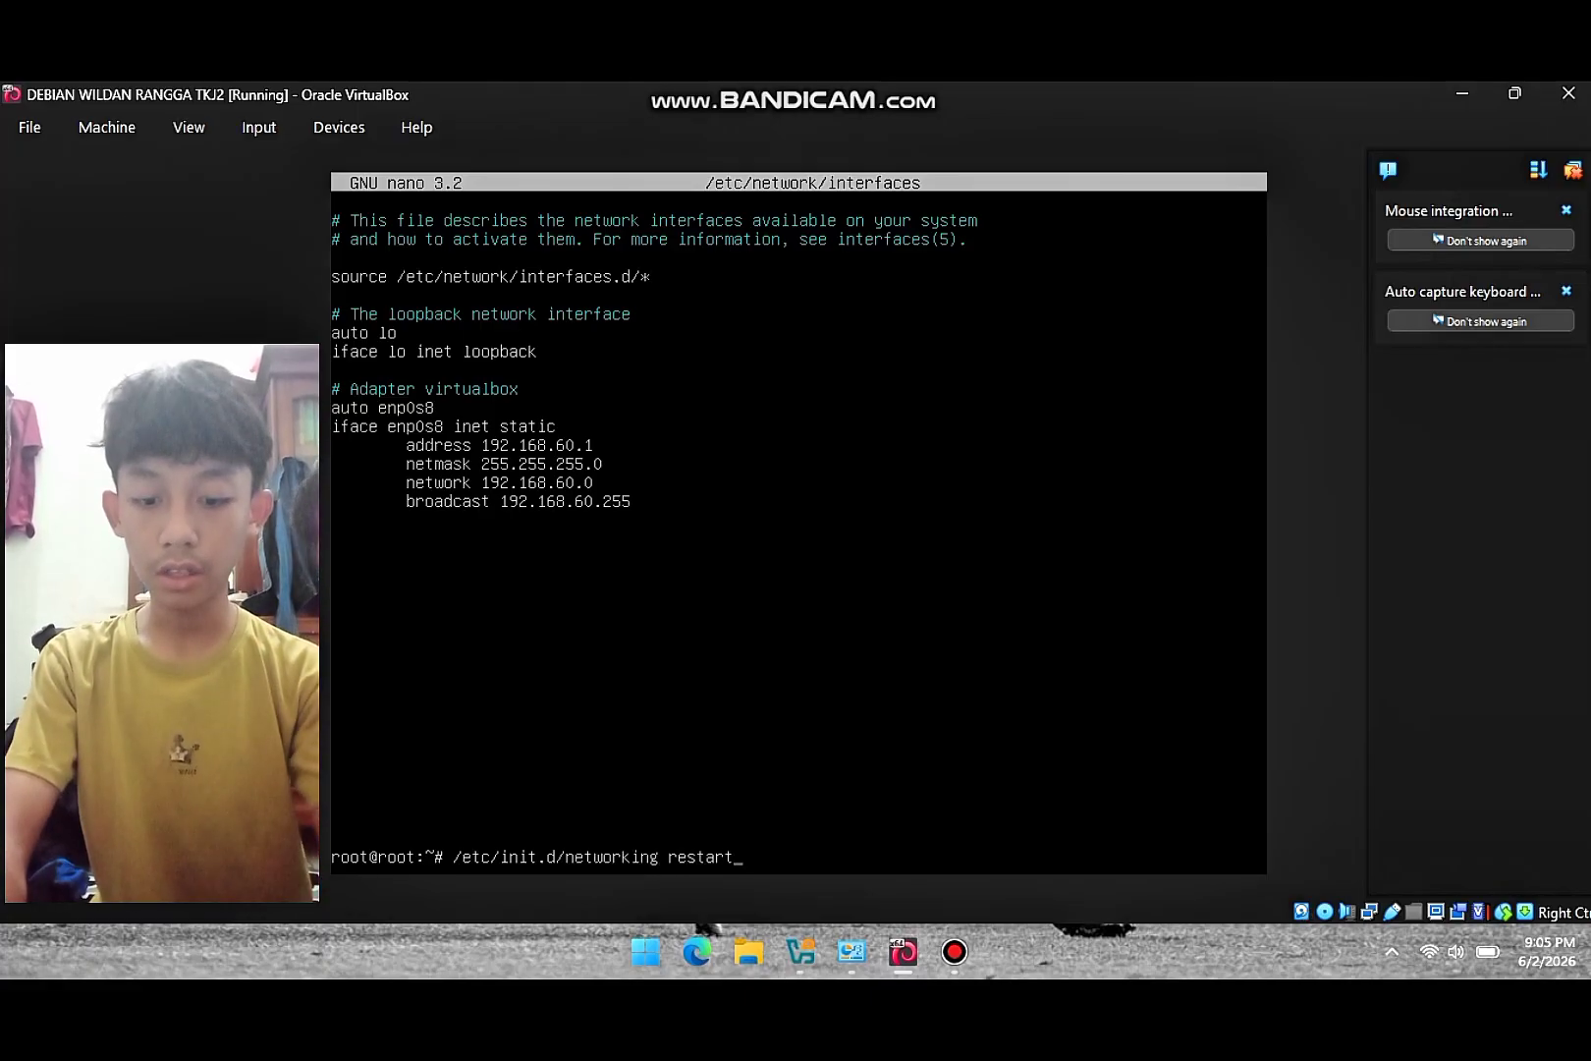
key("Return")
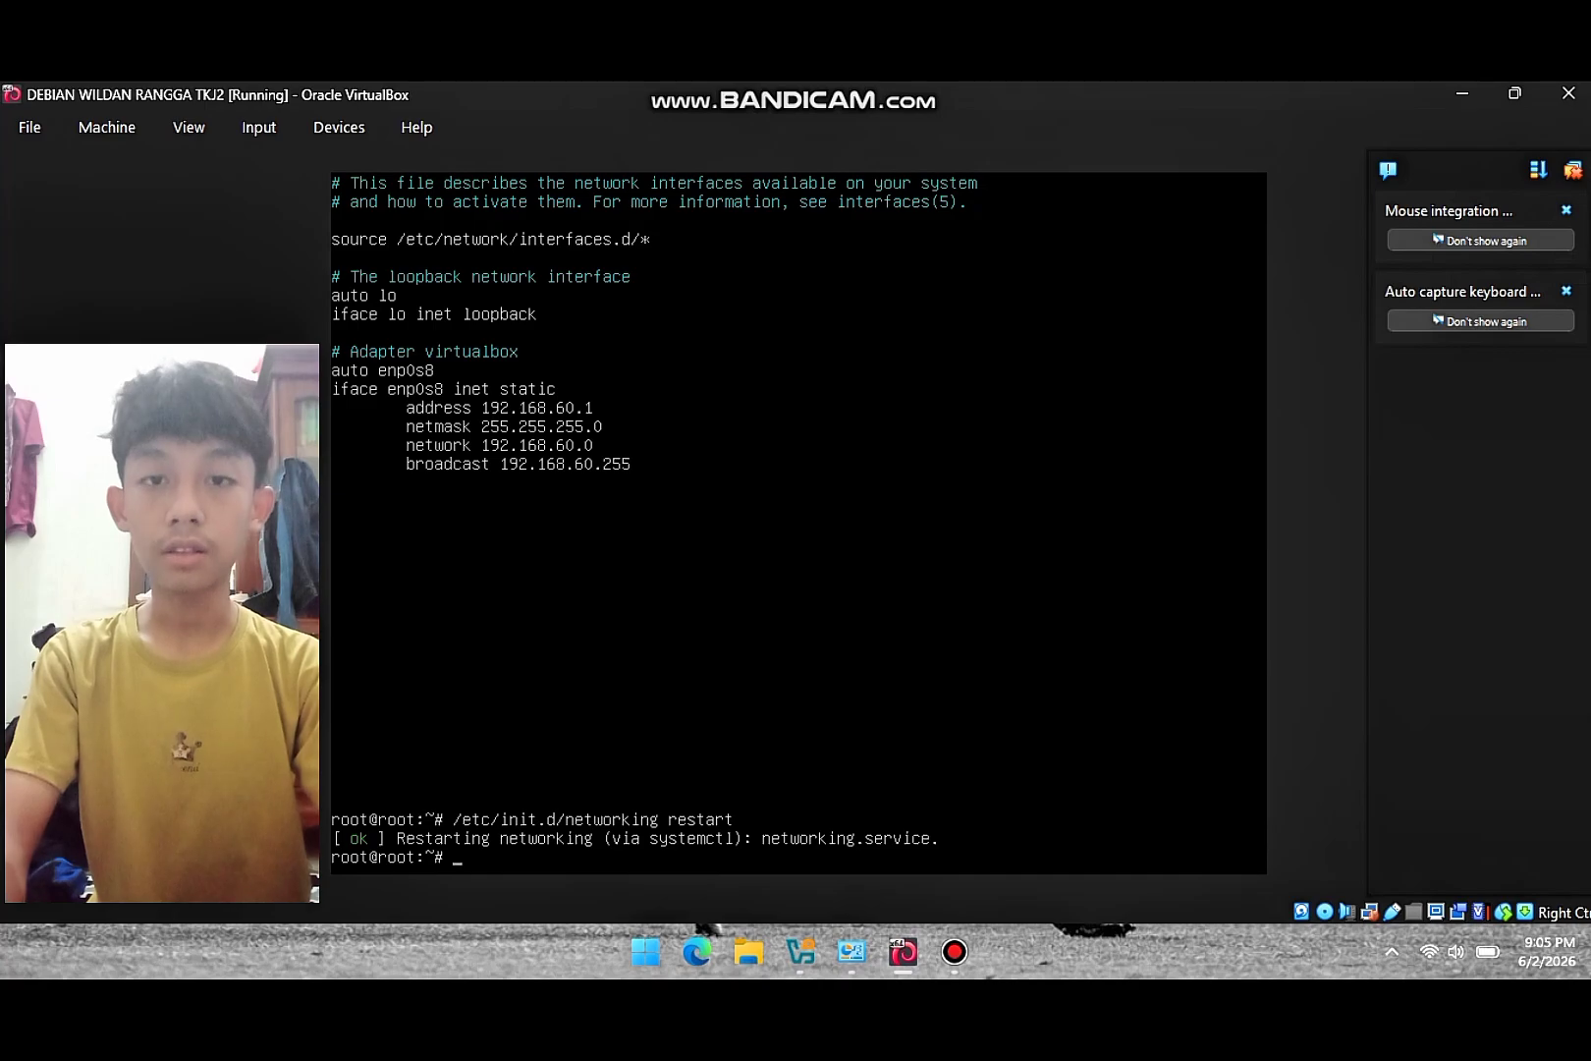
type("apt-g")
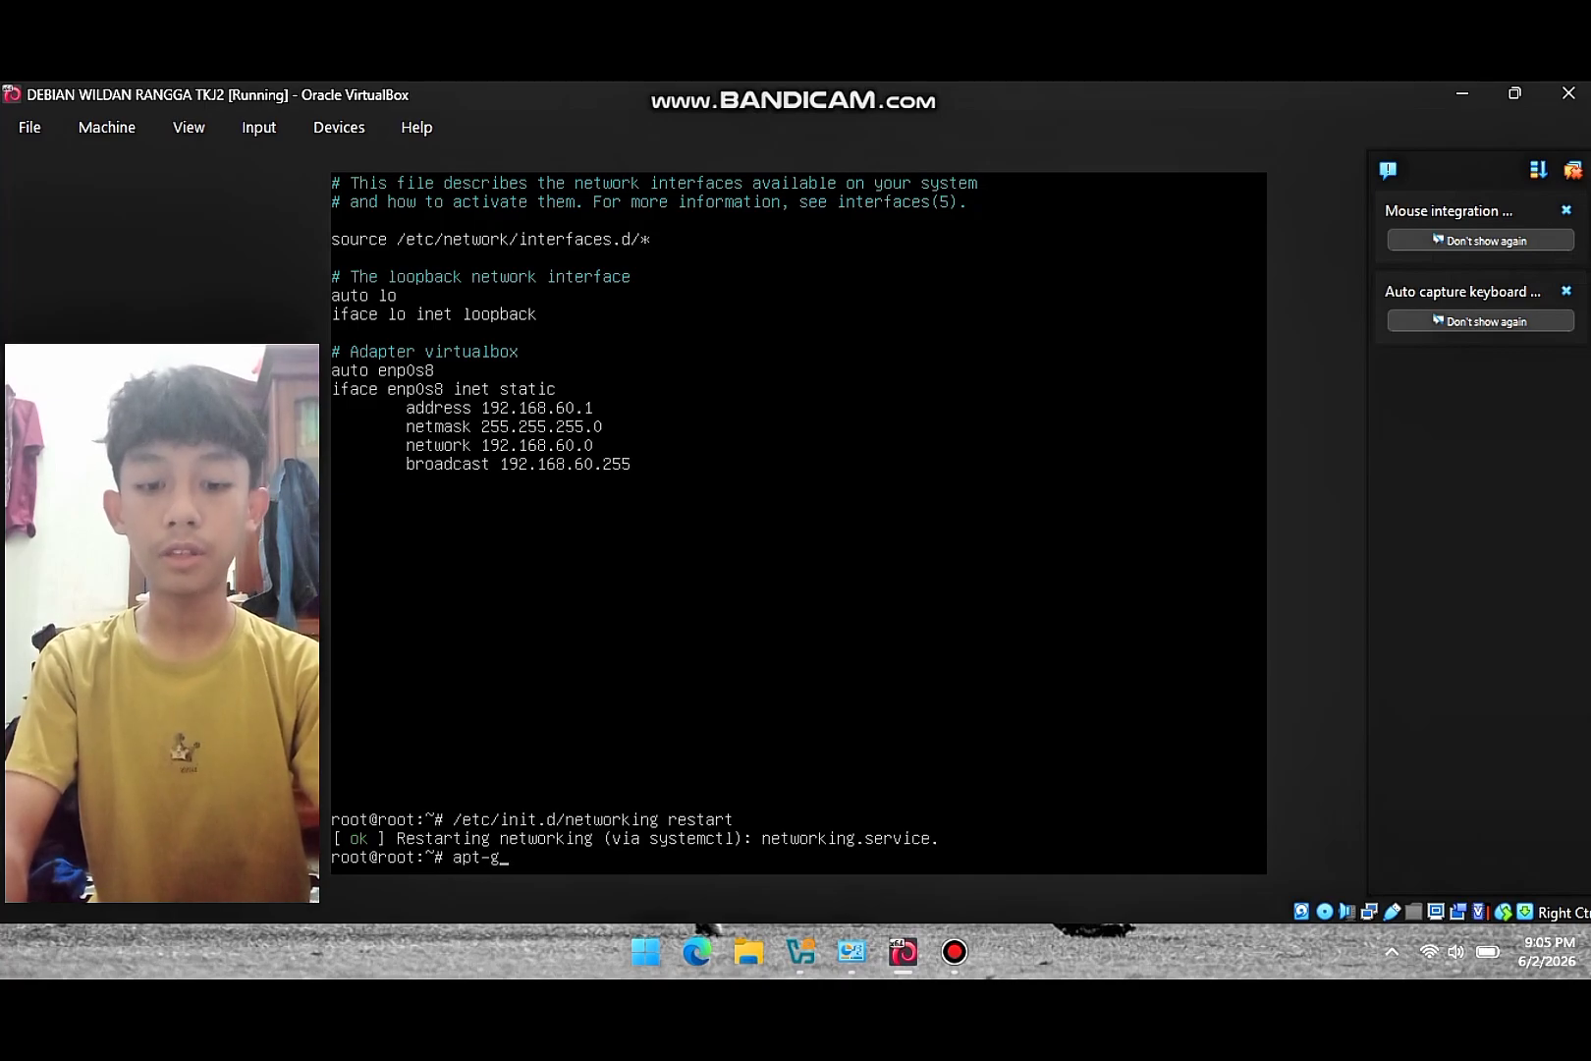
type("et install")
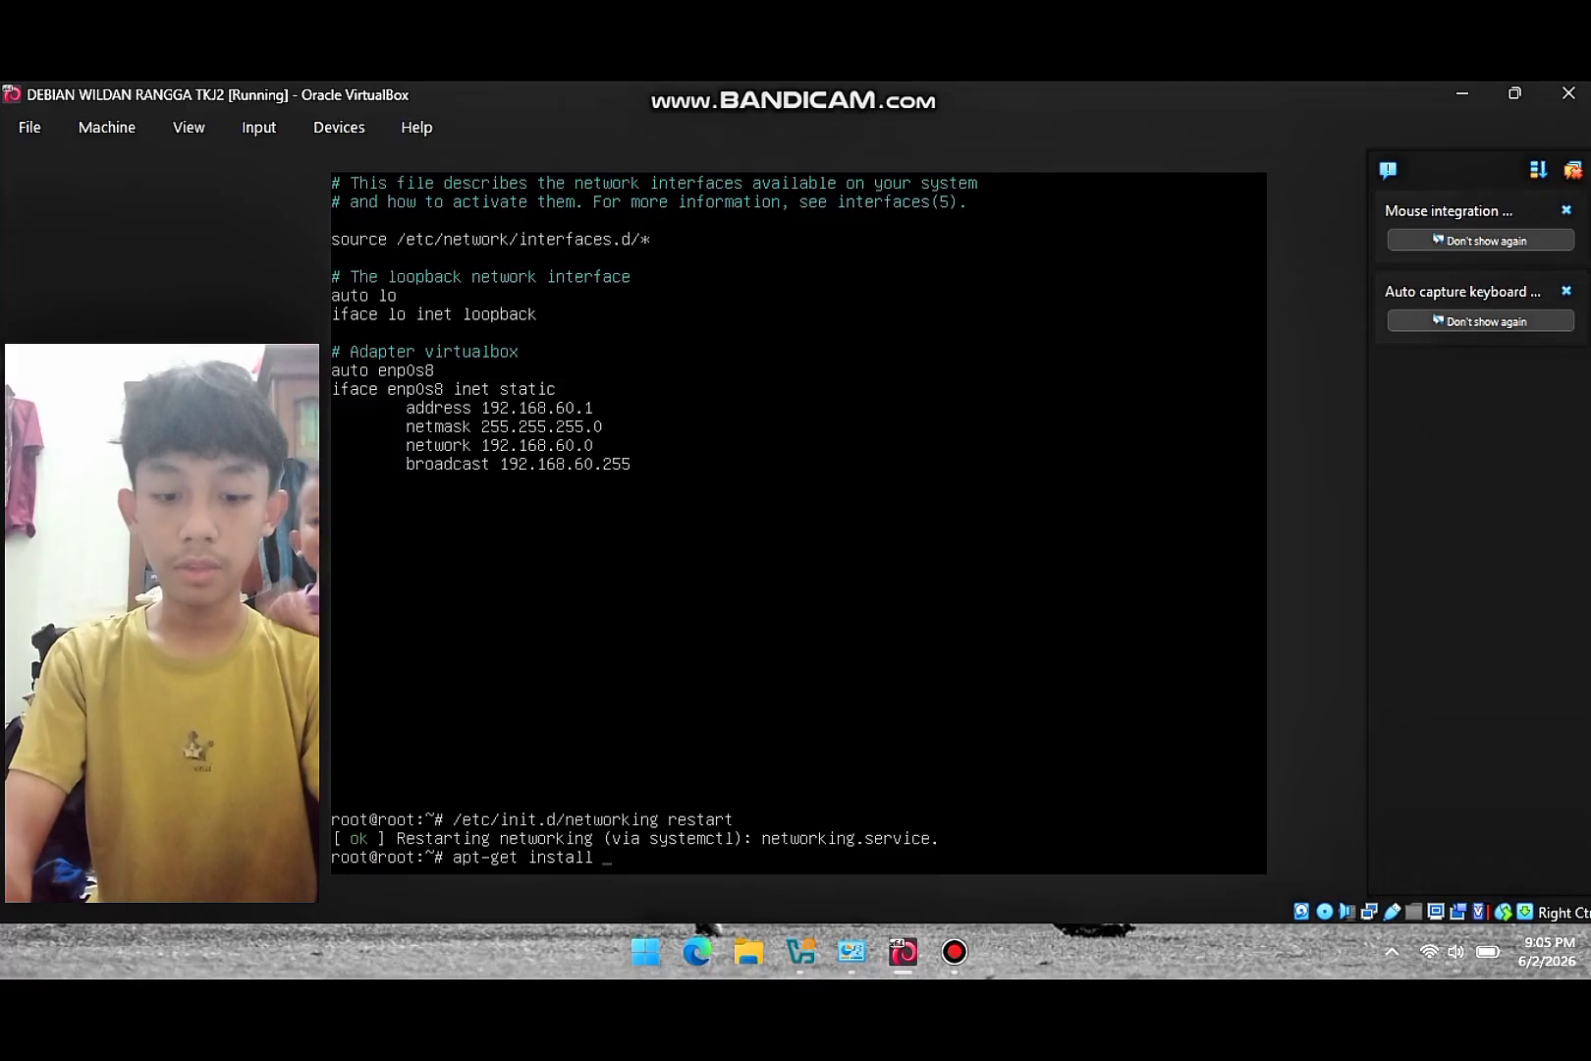
type(" isc-dhcp-set")
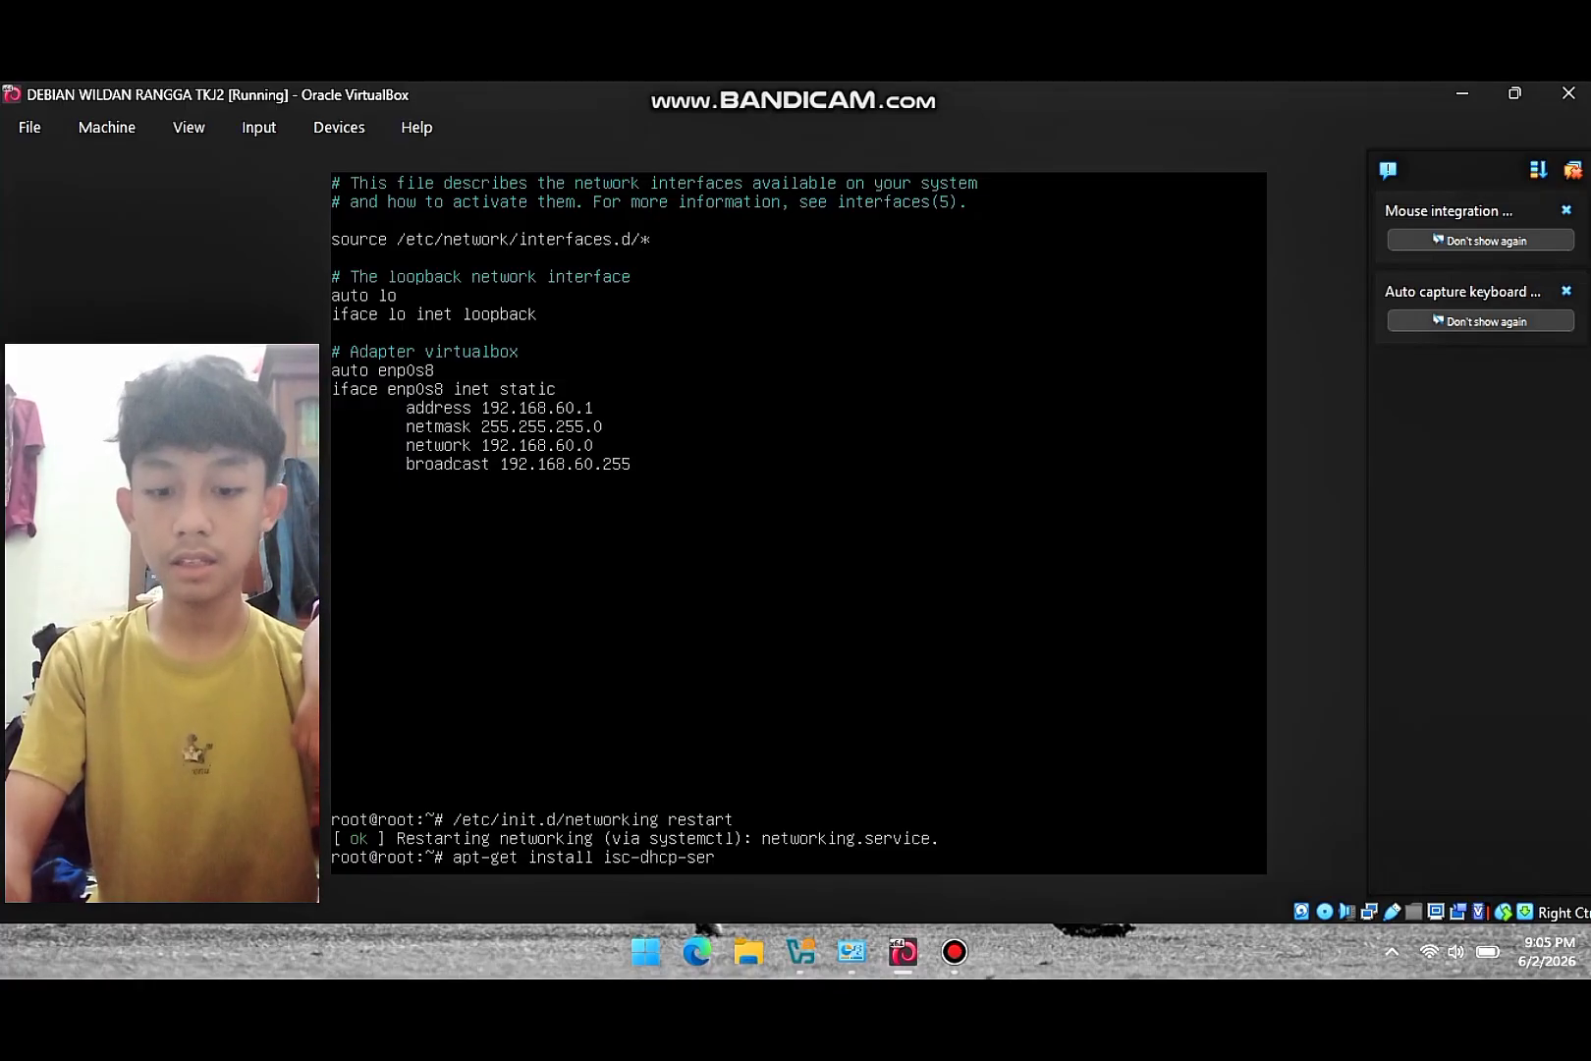
type("ver")
- Install the isc-dhcp-server package with apt-get, answering y to the dependency prompt
key("Return")
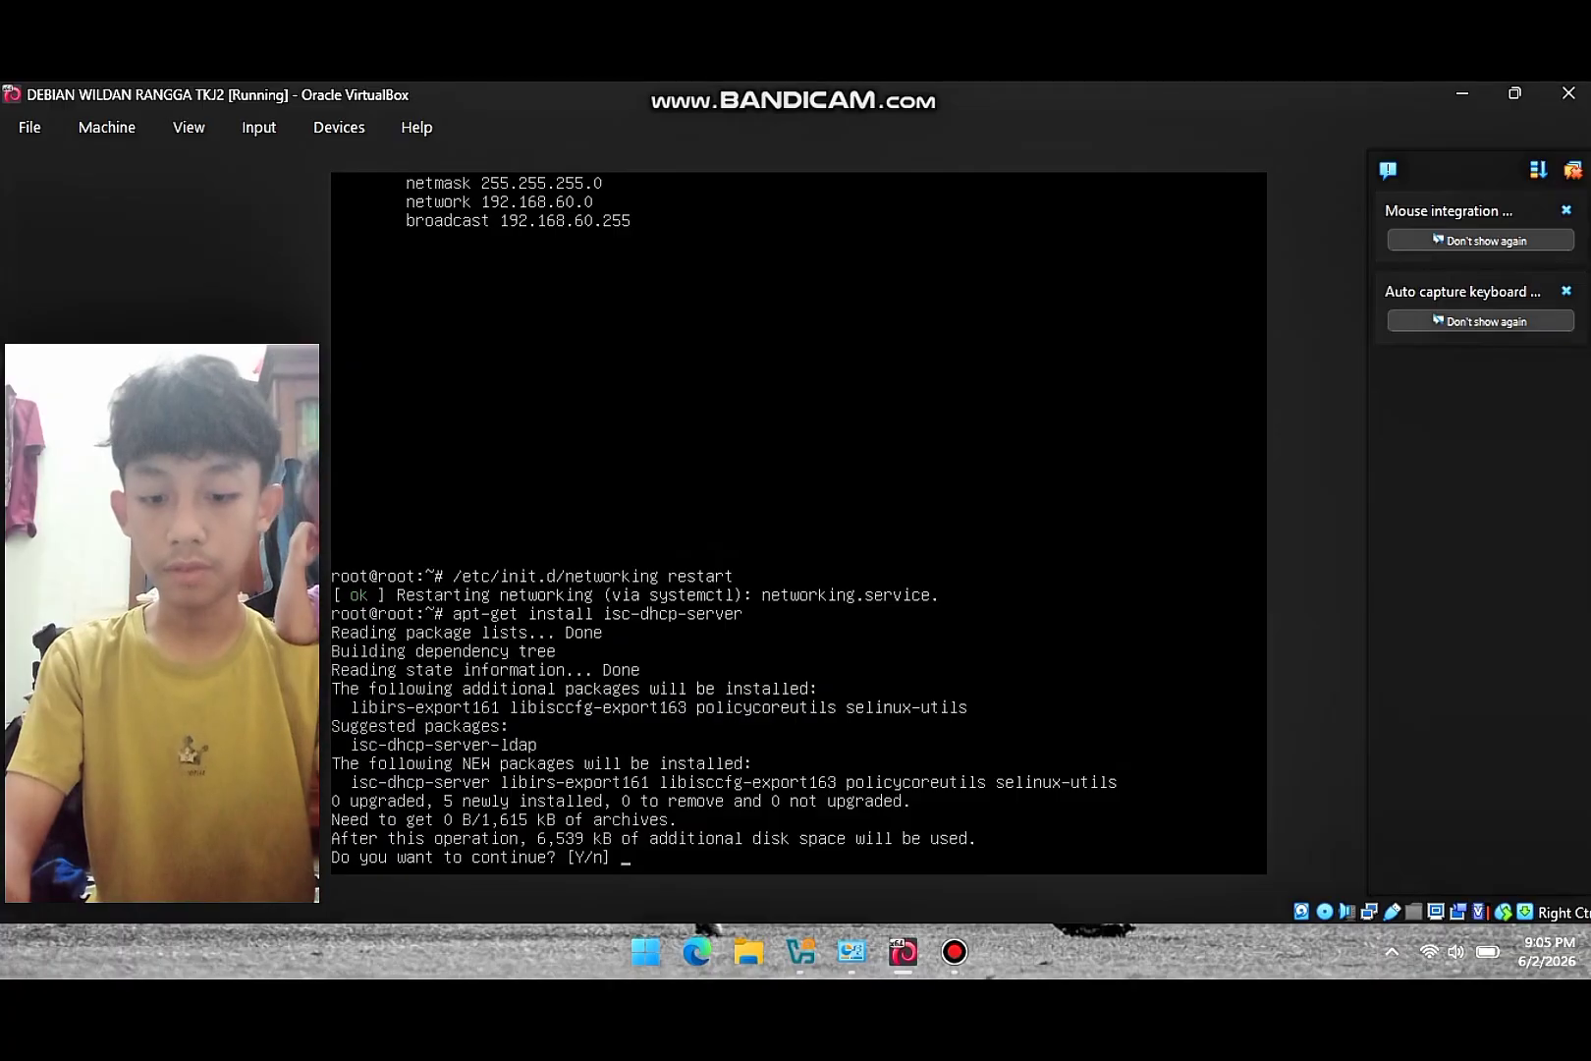
type("y")
key("Return")
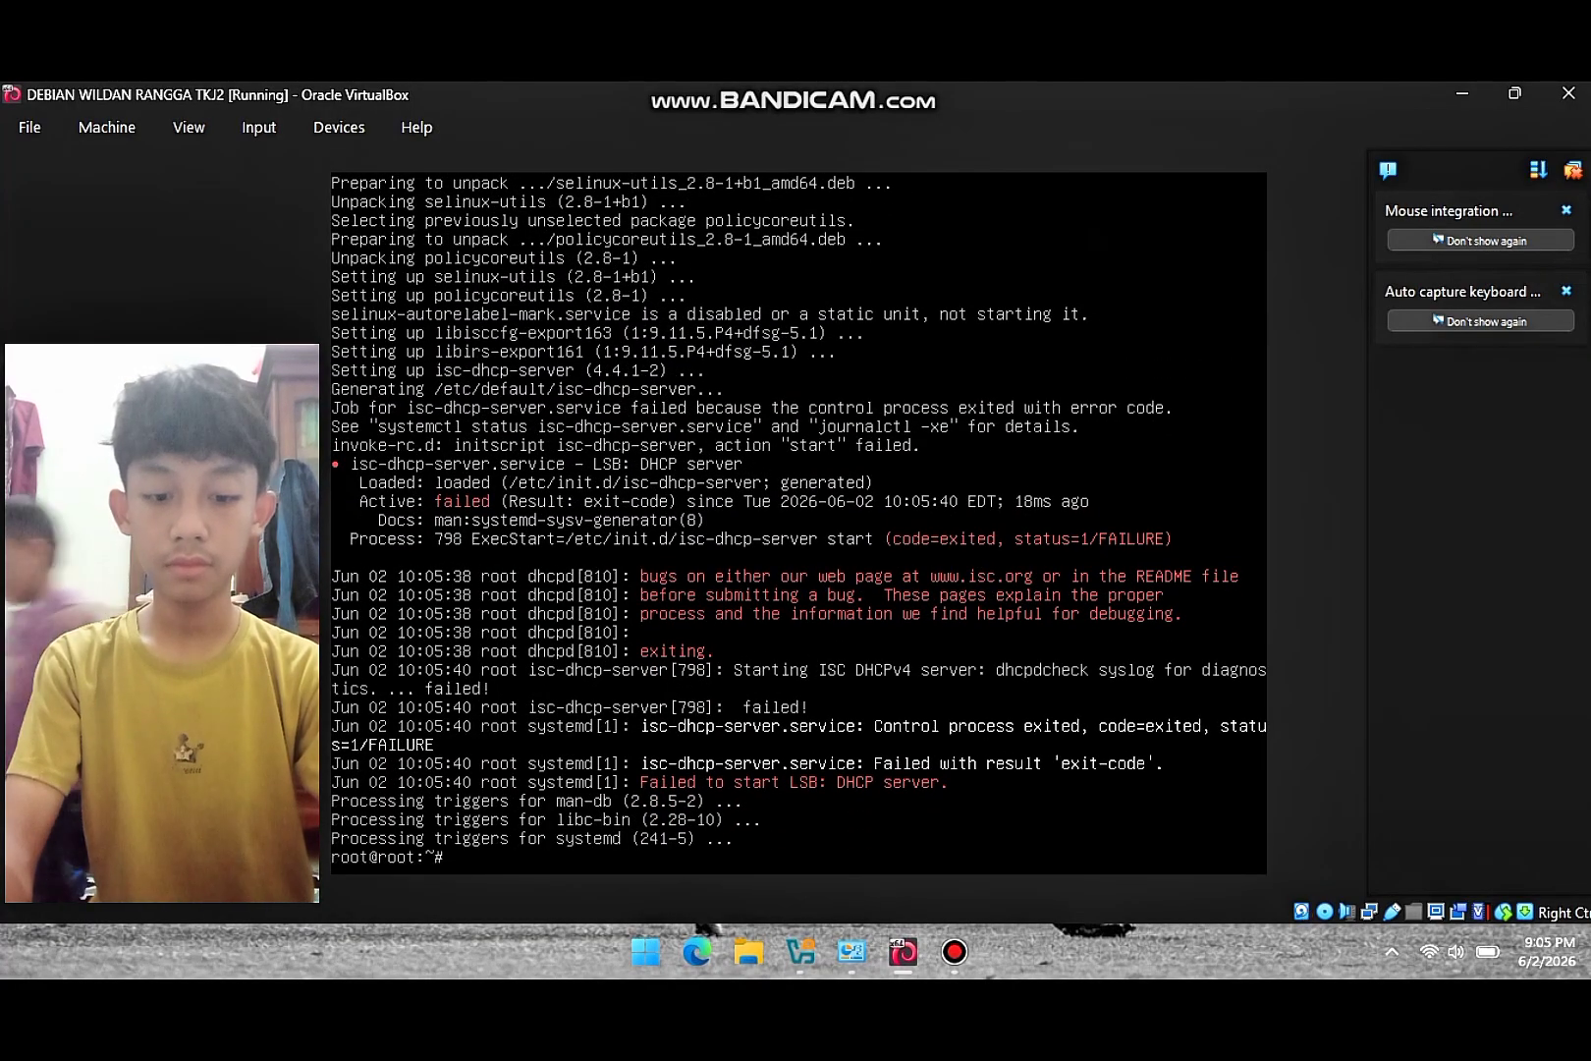
type("nano ")
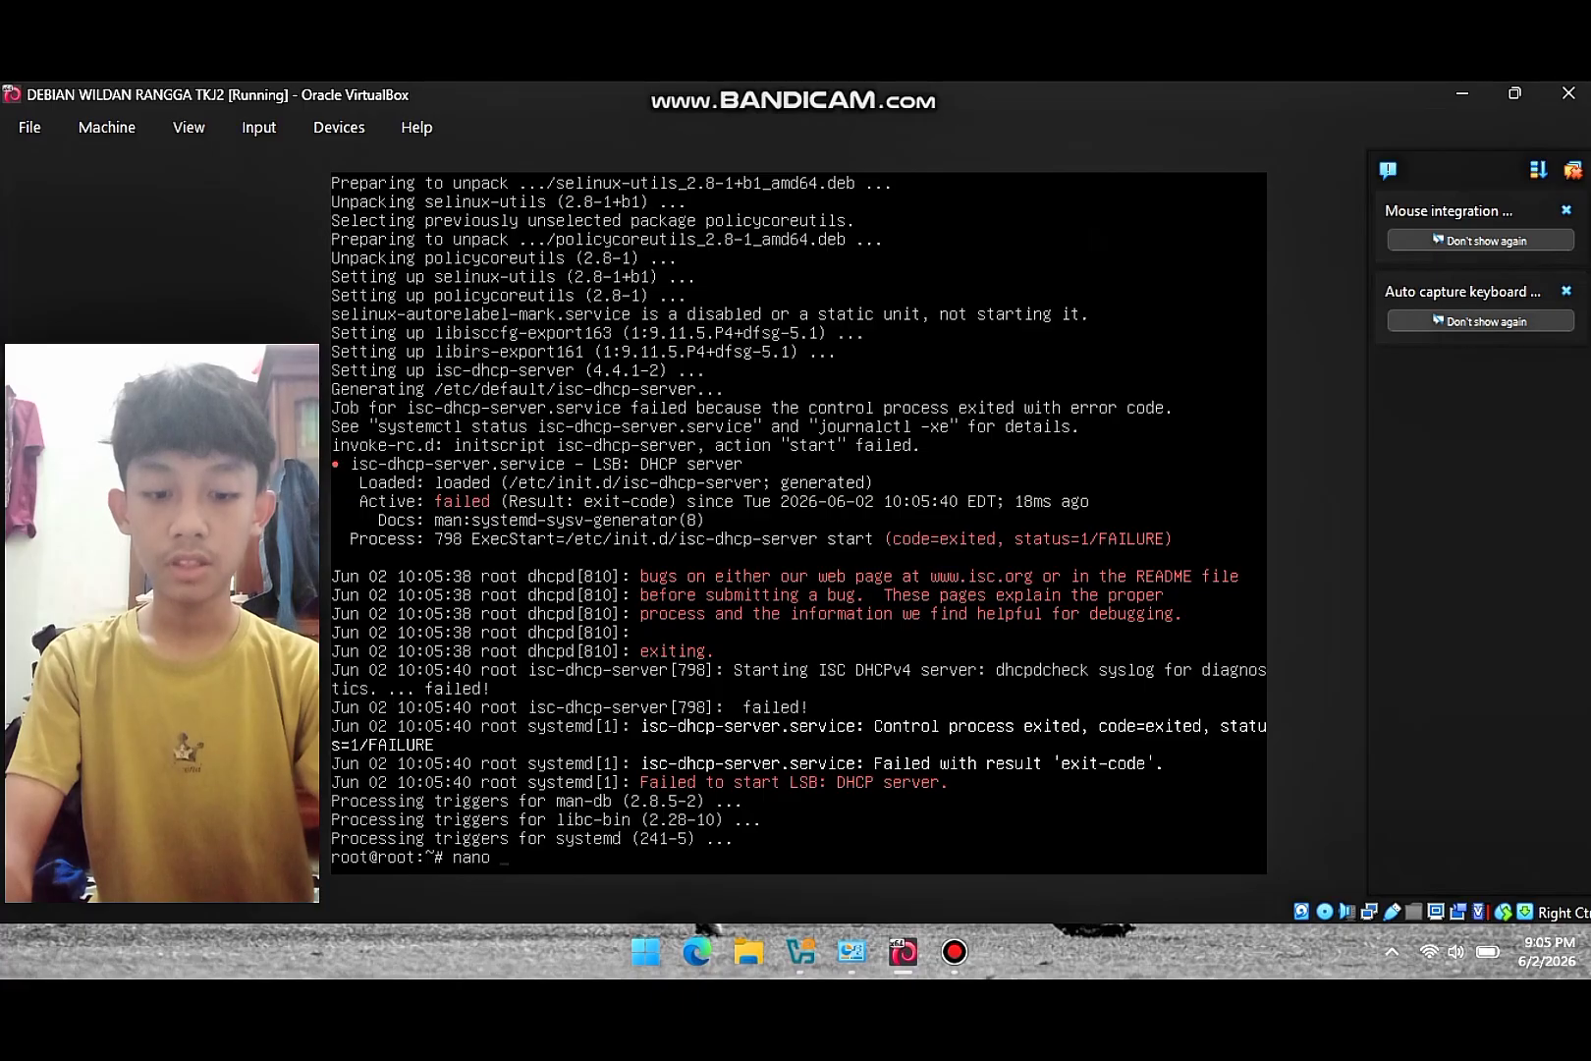
type("/etc/")
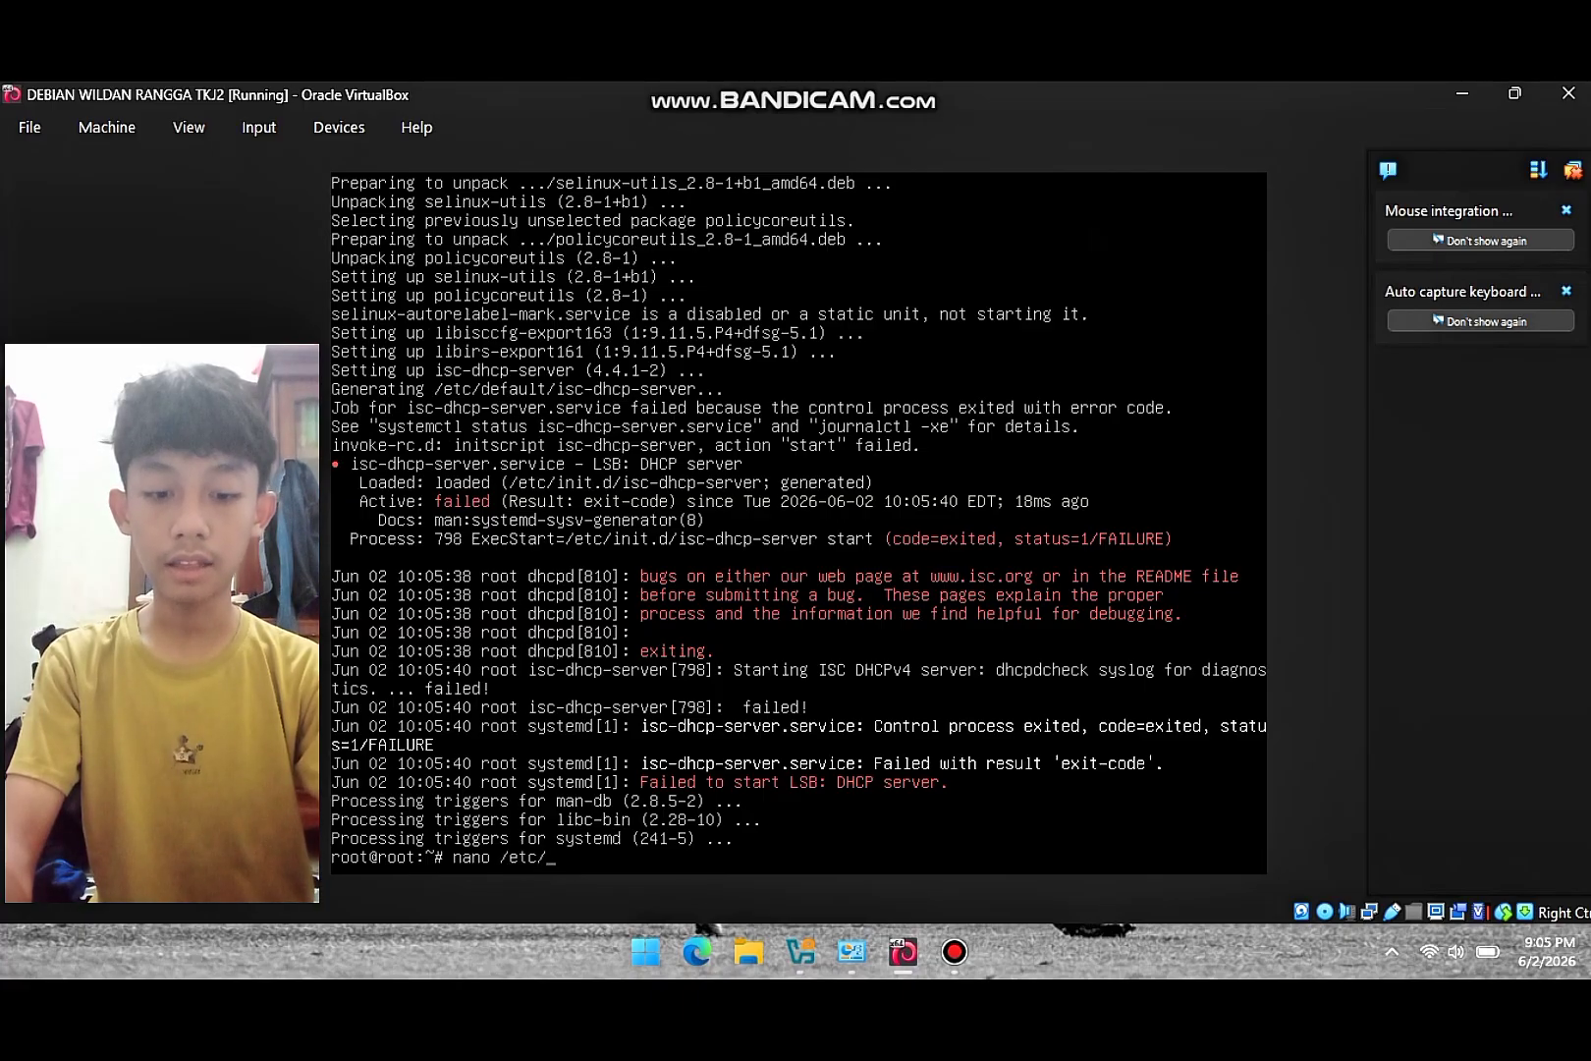
type("default/isc")
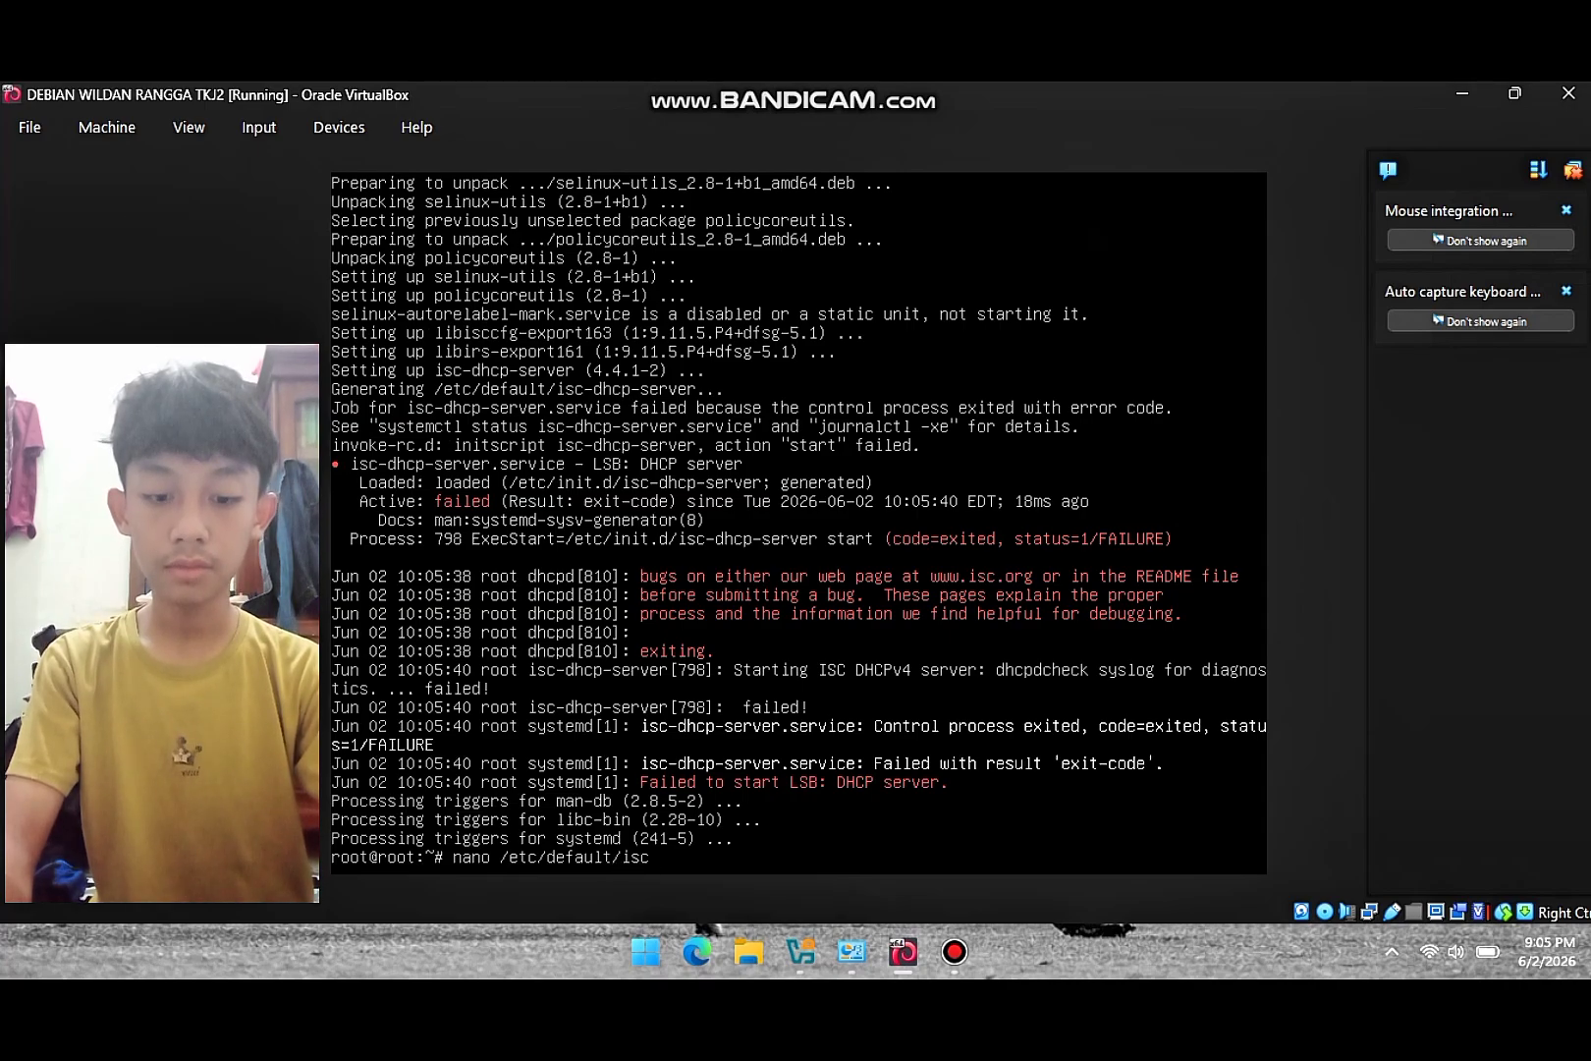
- Set INTERFACESv4="enp0s8" in /etc/default/isc-dhcp-server and save the file
type("dhcp-s")
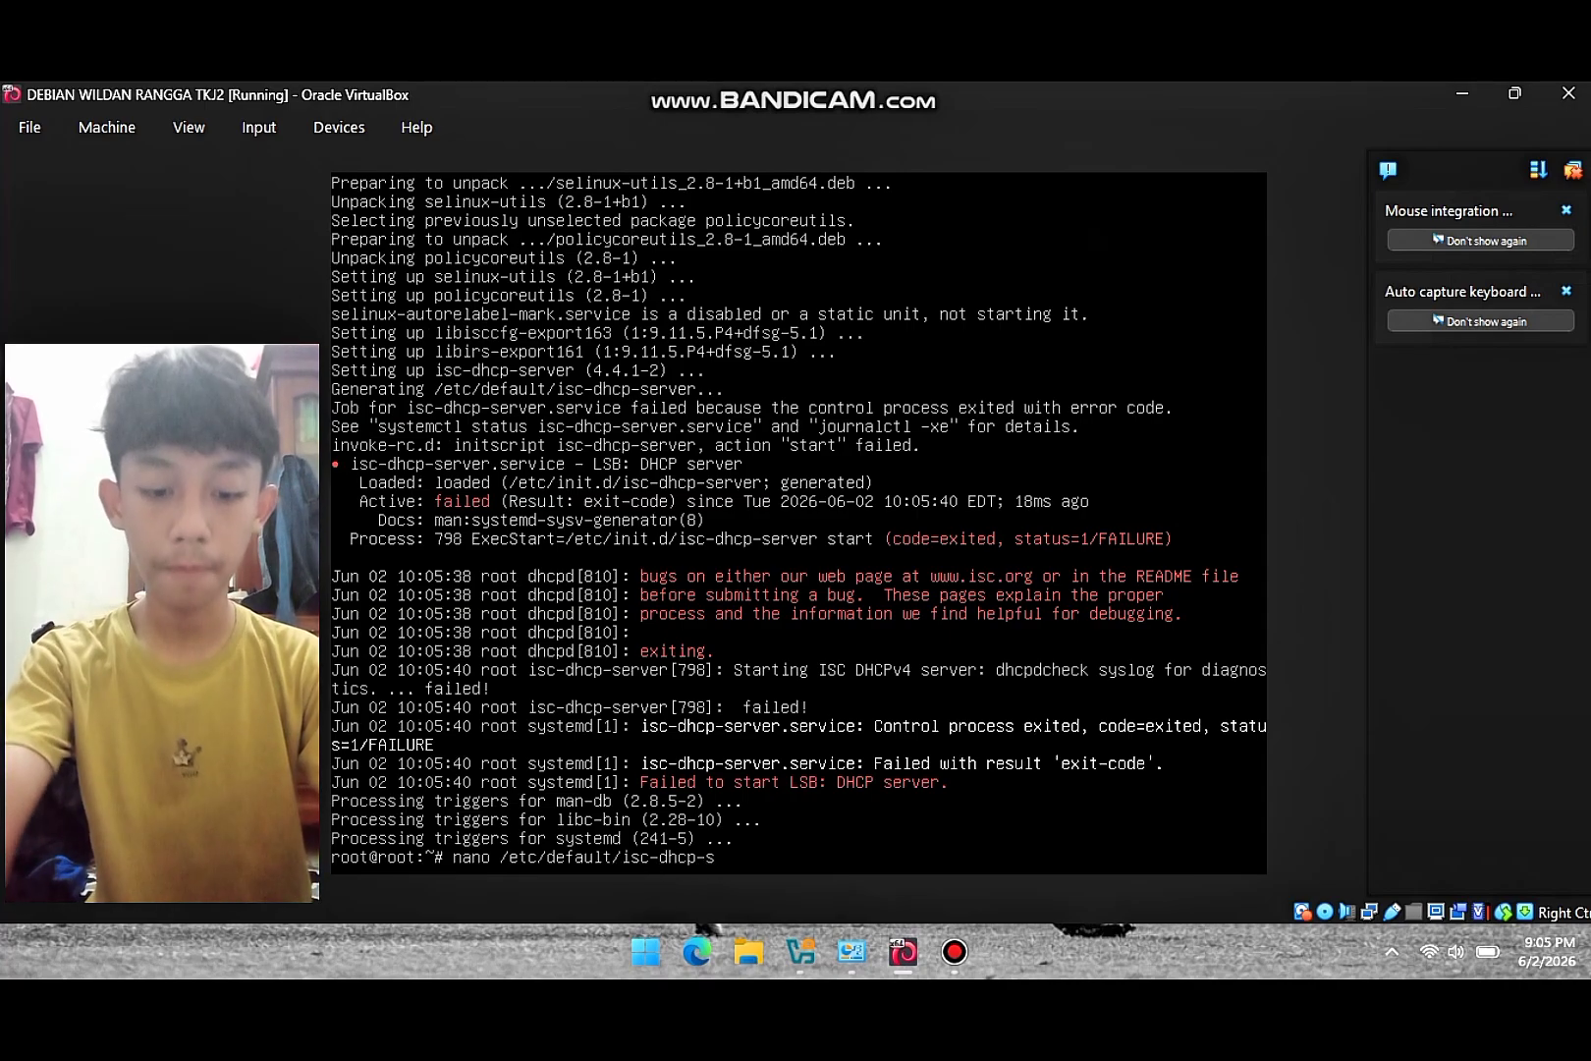
key("Tab")
key("Return")
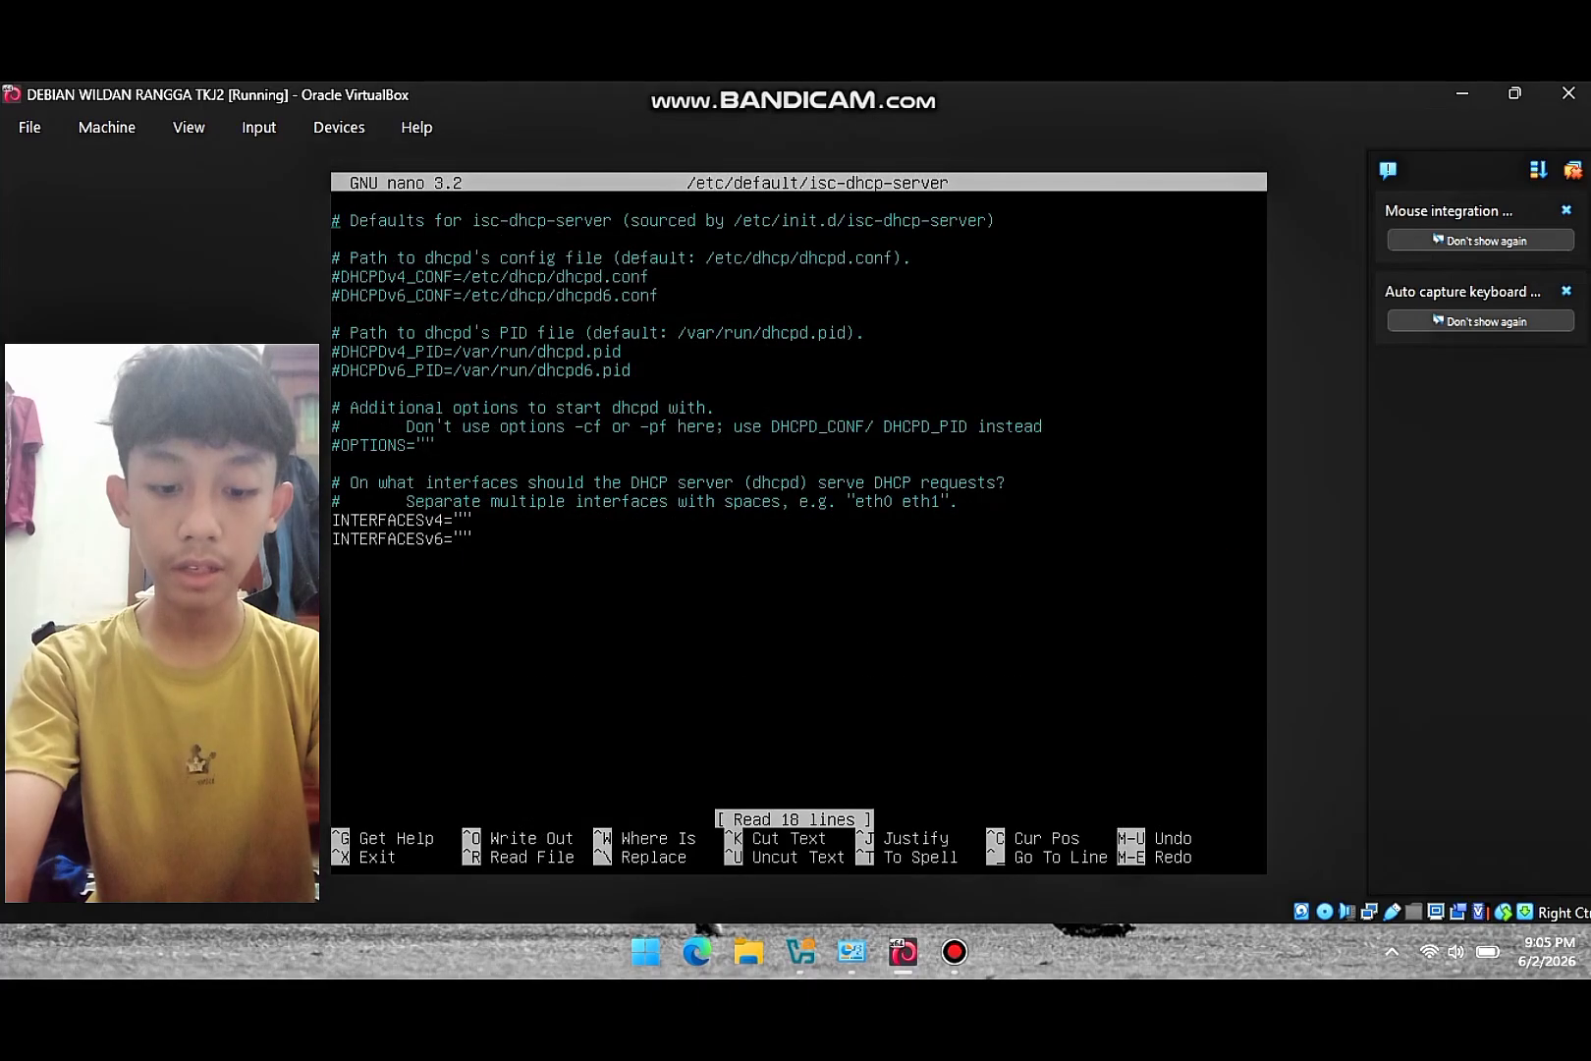
key("Down")
key("Down")
key("Down")
key("Down")
key("Down")
key("Down")
key("Down")
key("Down")
key("Down")
key("Down")
key("Down")
key("Down")
key("Down")
key("Down")
key("Right")
key("Right")
key("Right")
key("Right")
key("Right")
key("Right")
key("Right")
key("Right")
key("Right")
key("Right")
key("Right")
key("Right")
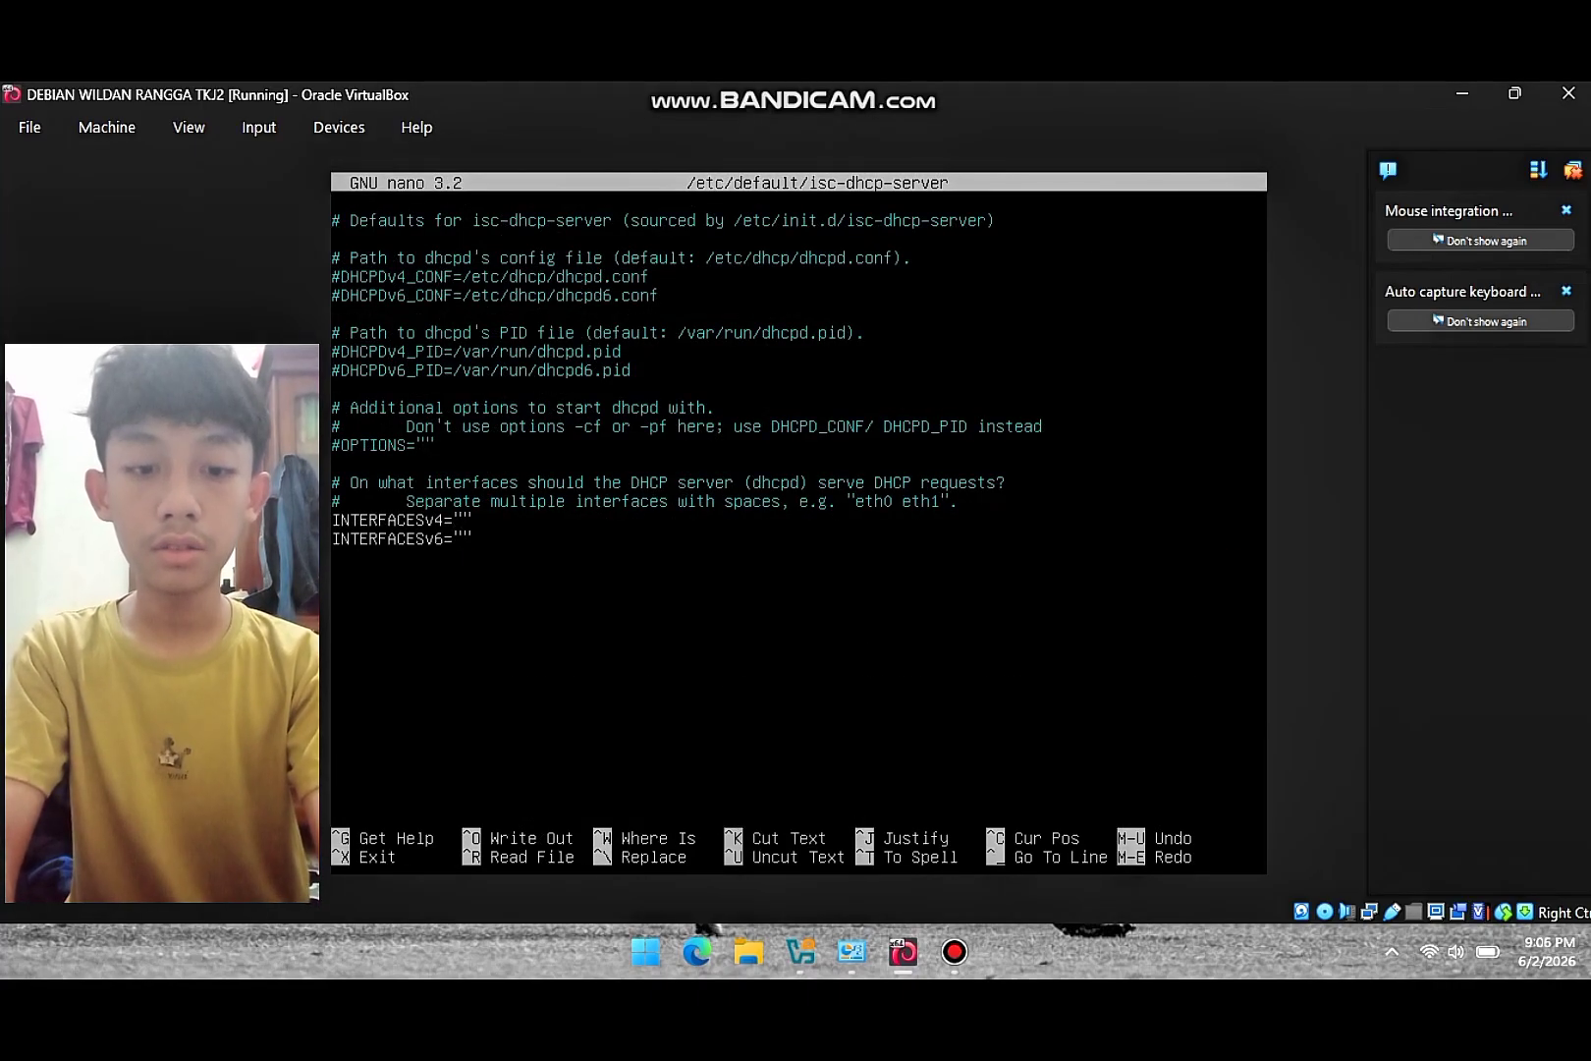
key("Right")
key("Right")
type("enp0s")
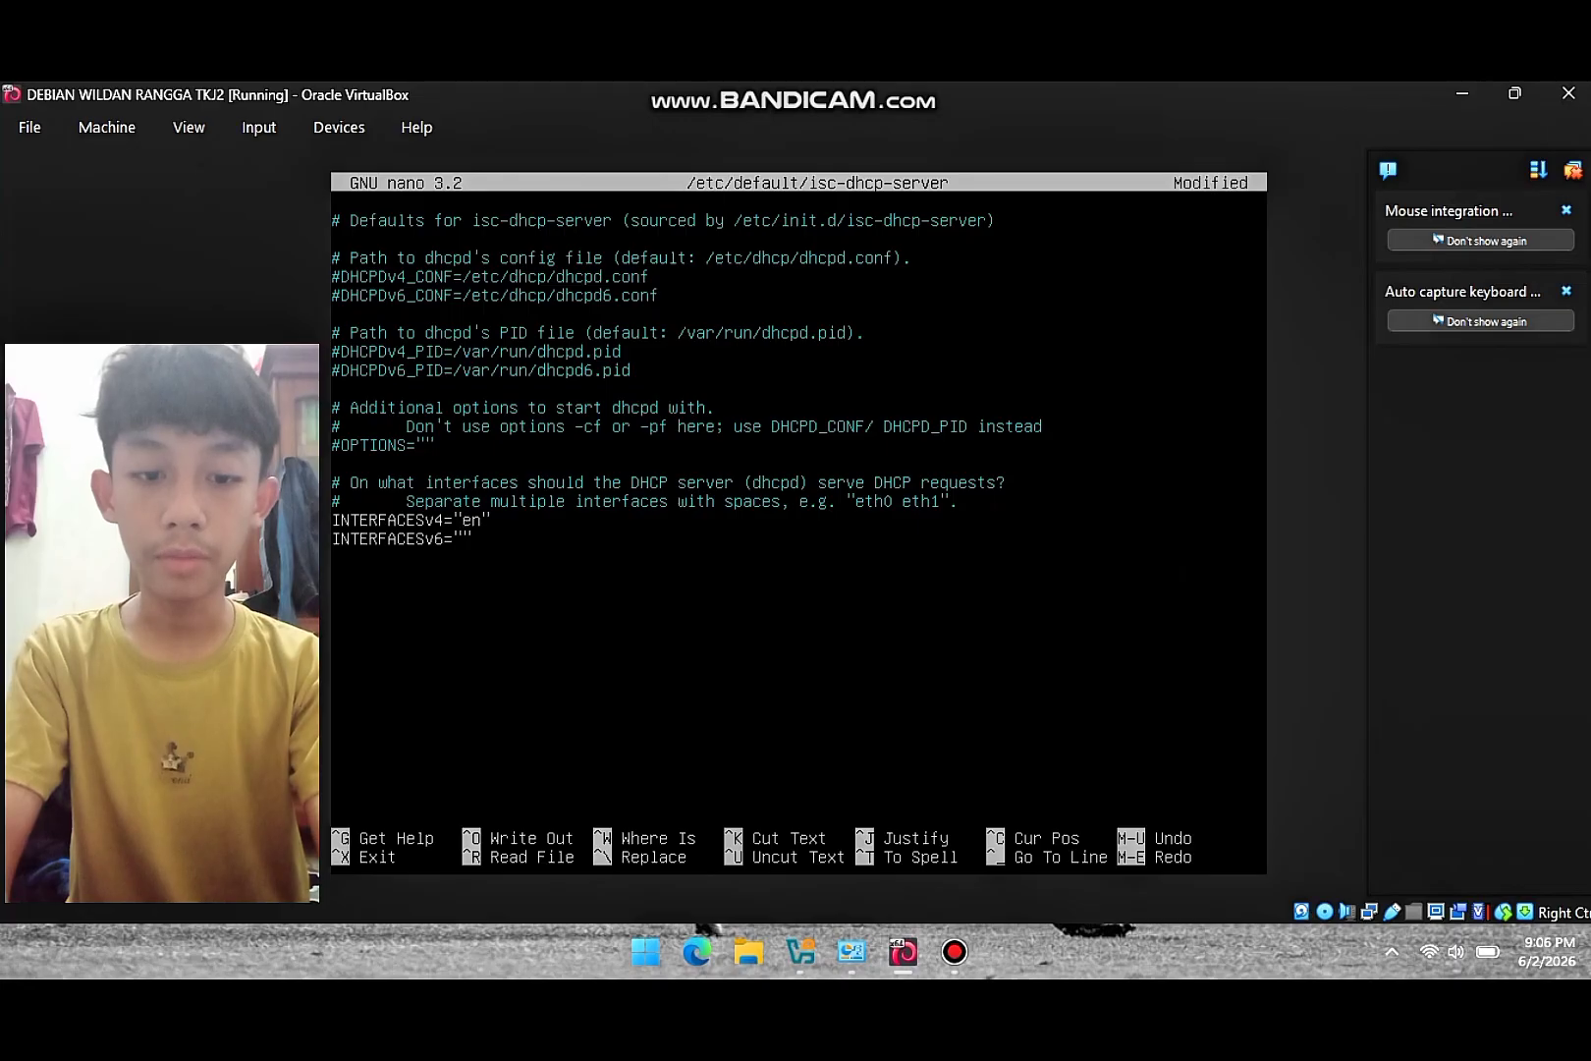
type("8")
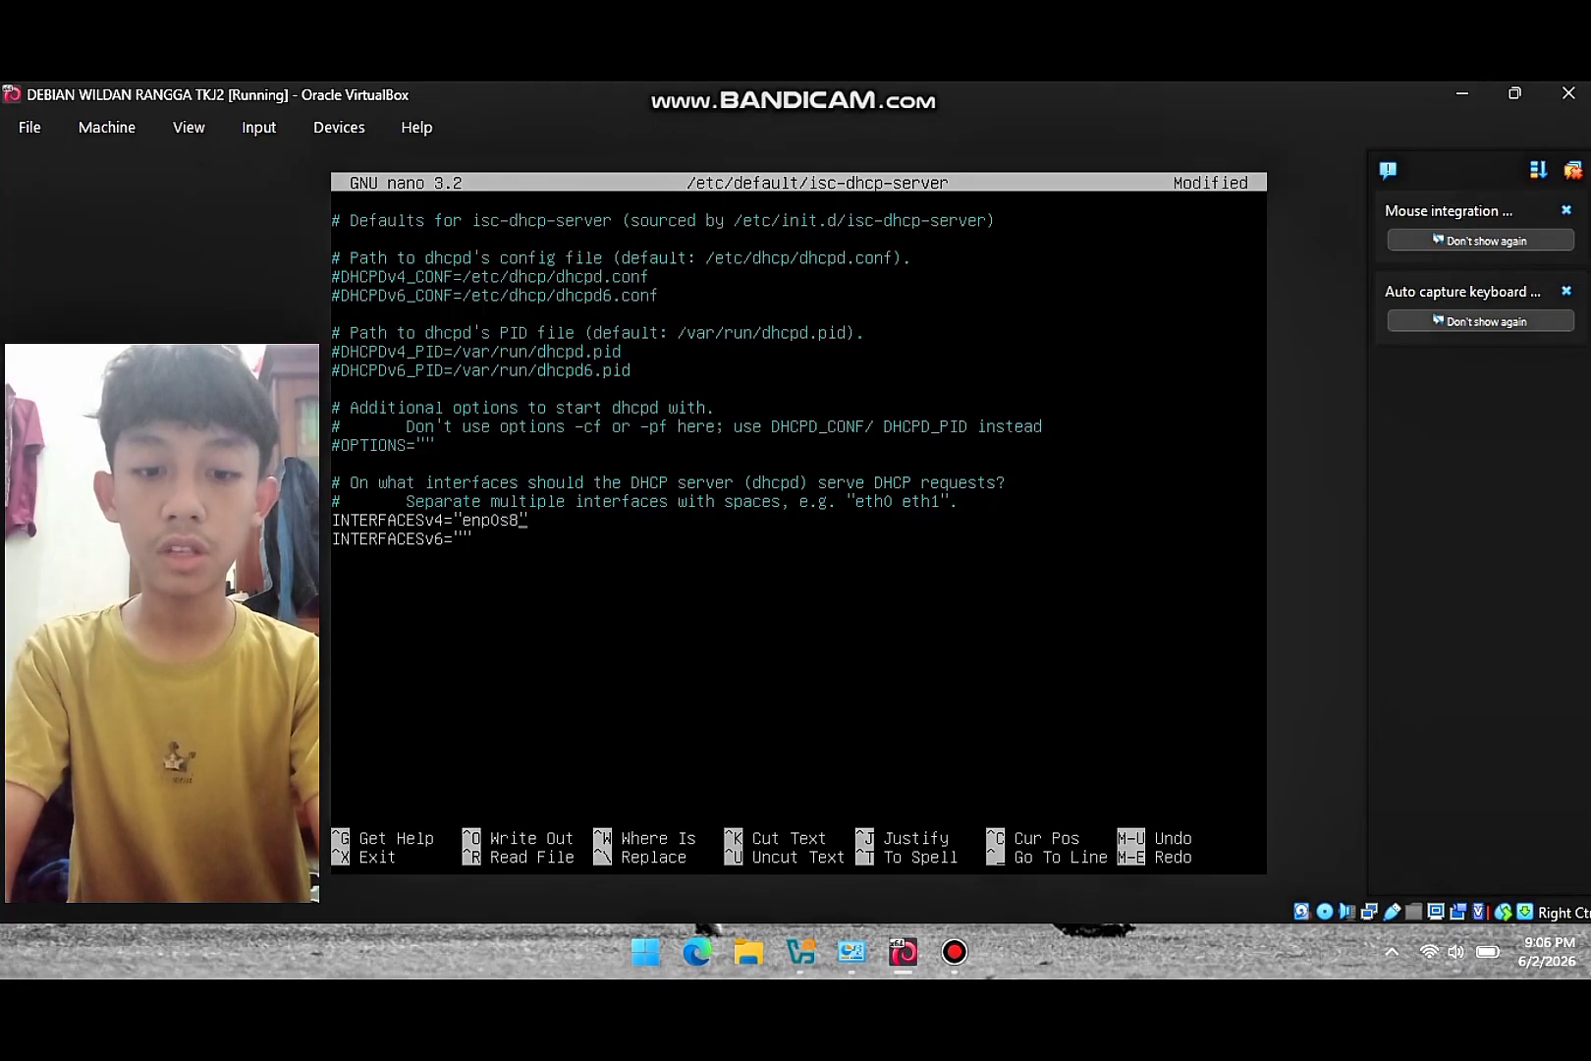
key("ctrl+x")
key("y")
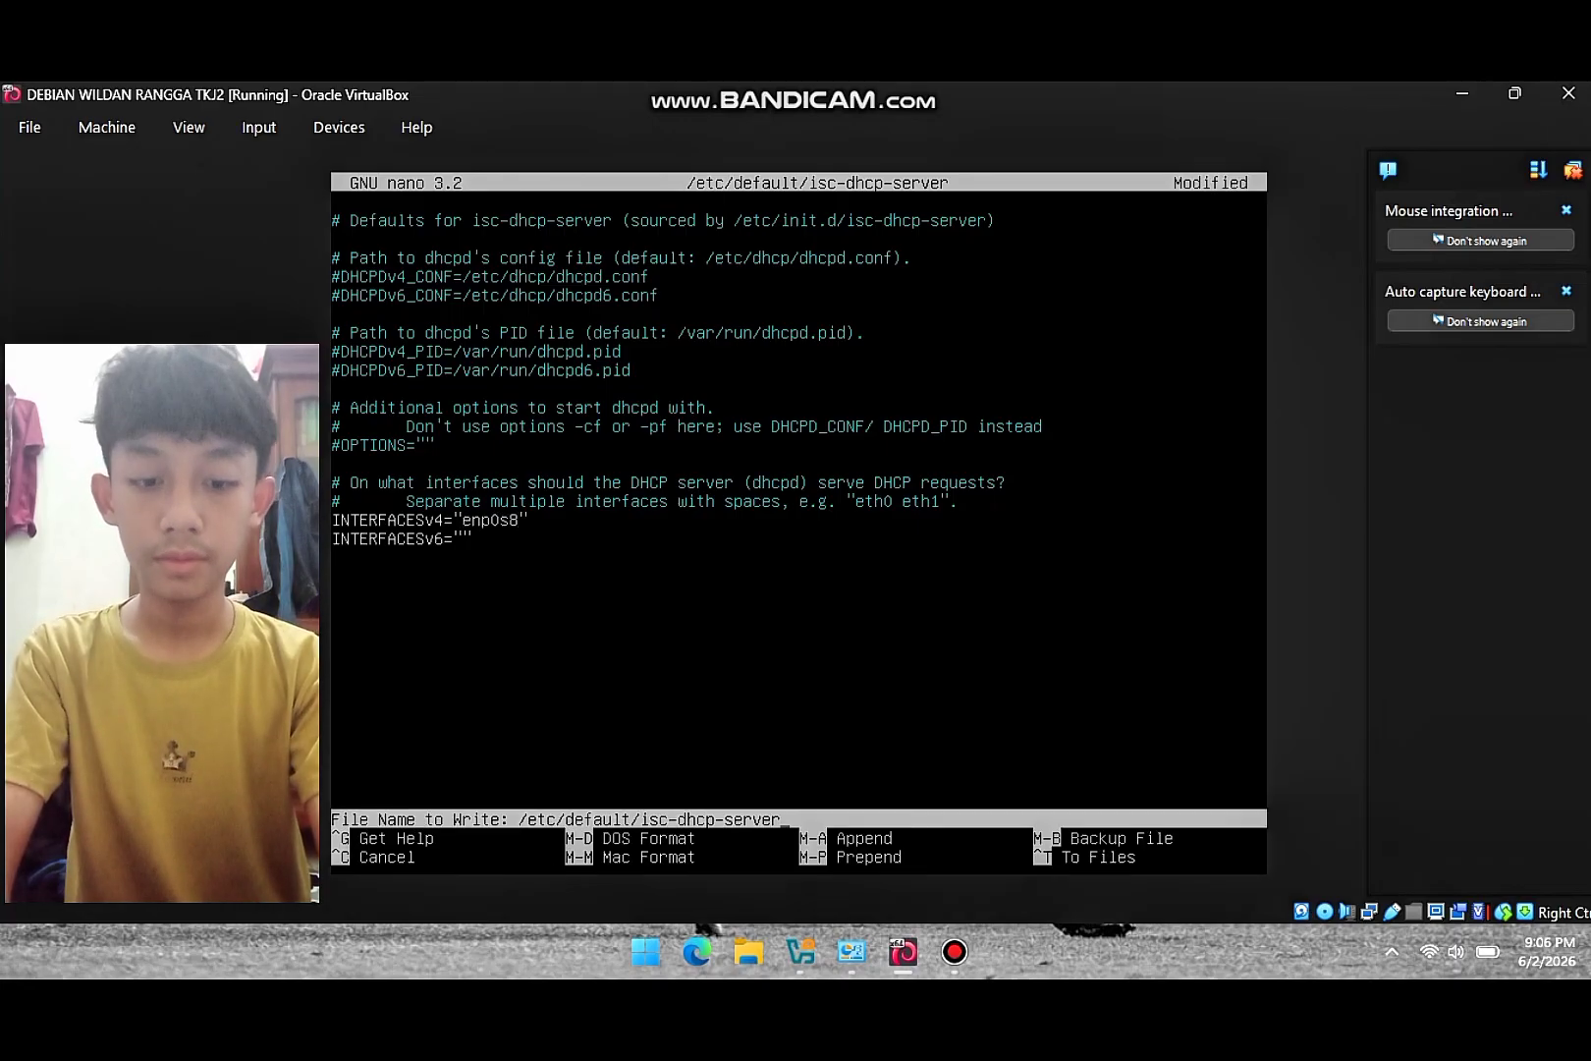
key("Return")
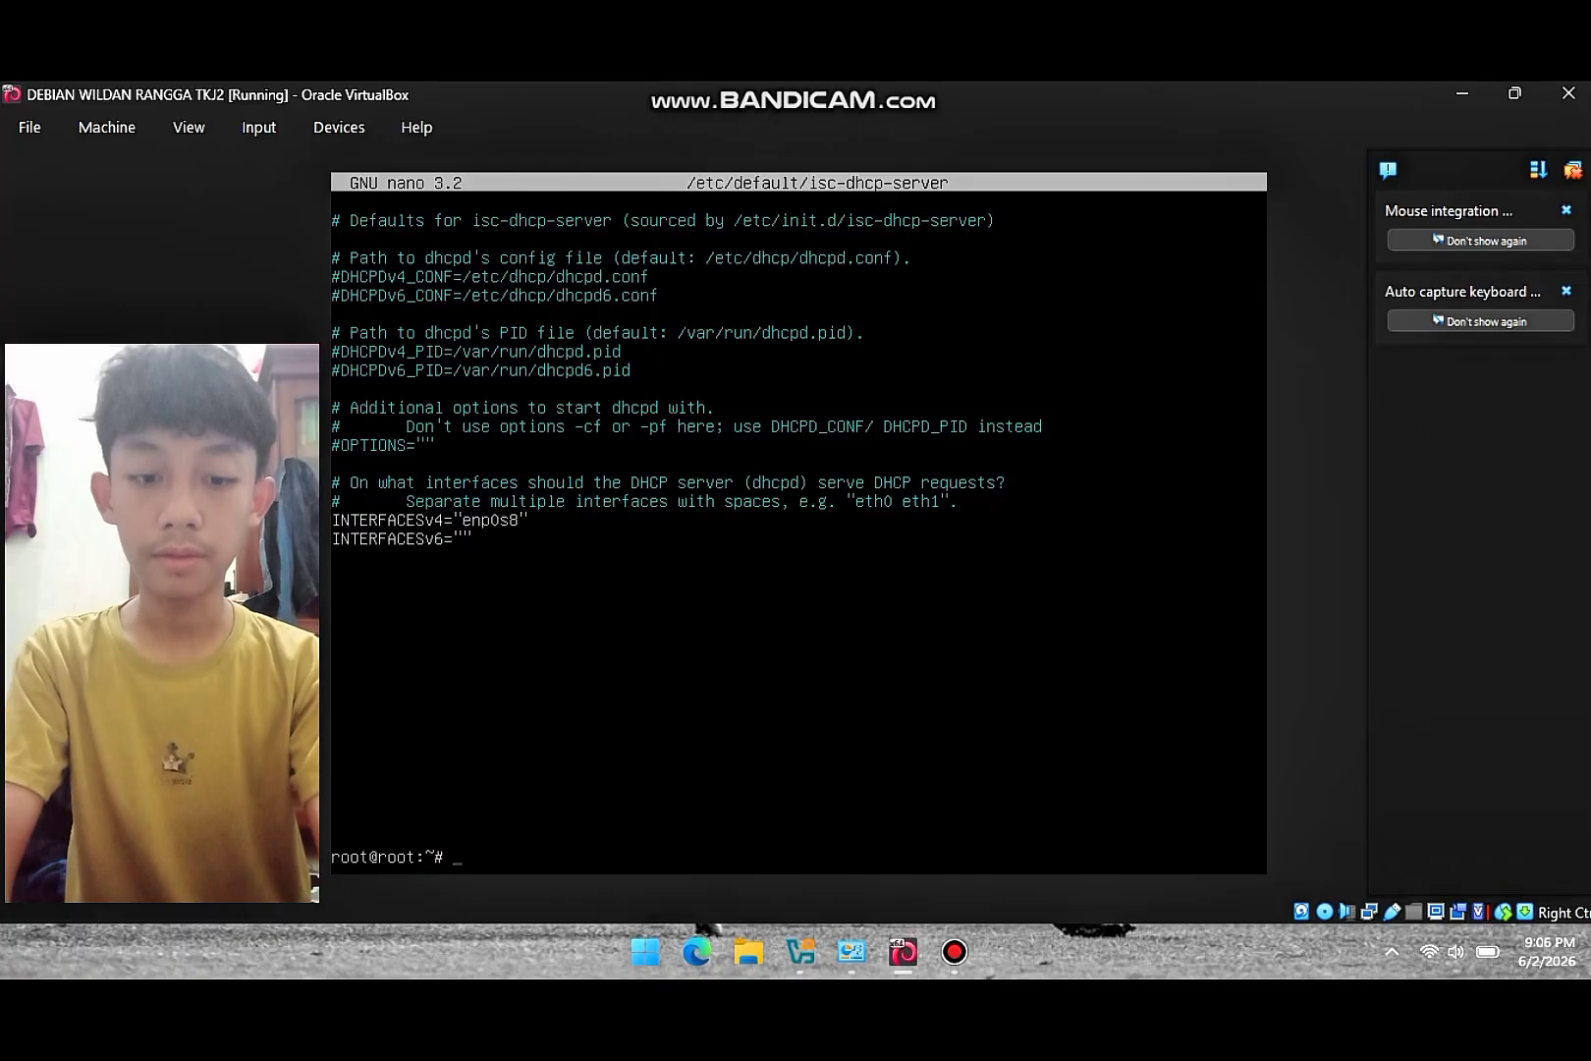
- Open /etc/dhcp/dhcpd.conf and uncomment the sample subnet 10.5.5.0 block through its closing brace
type("nan")
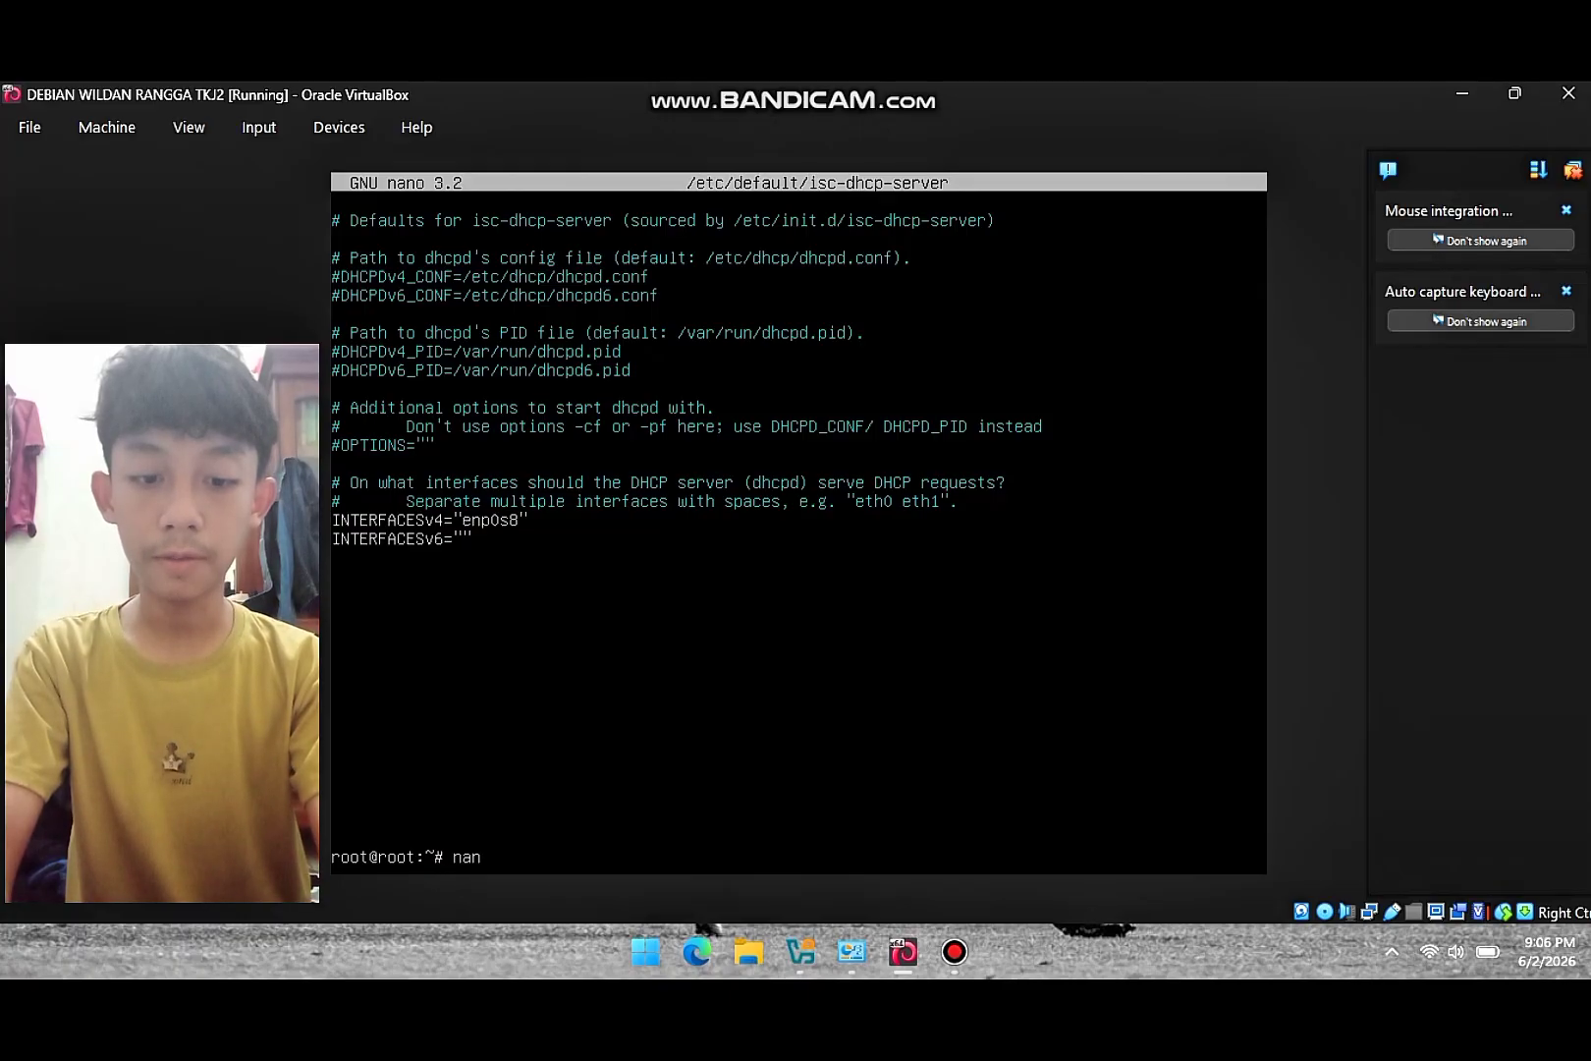
type("o /etc")
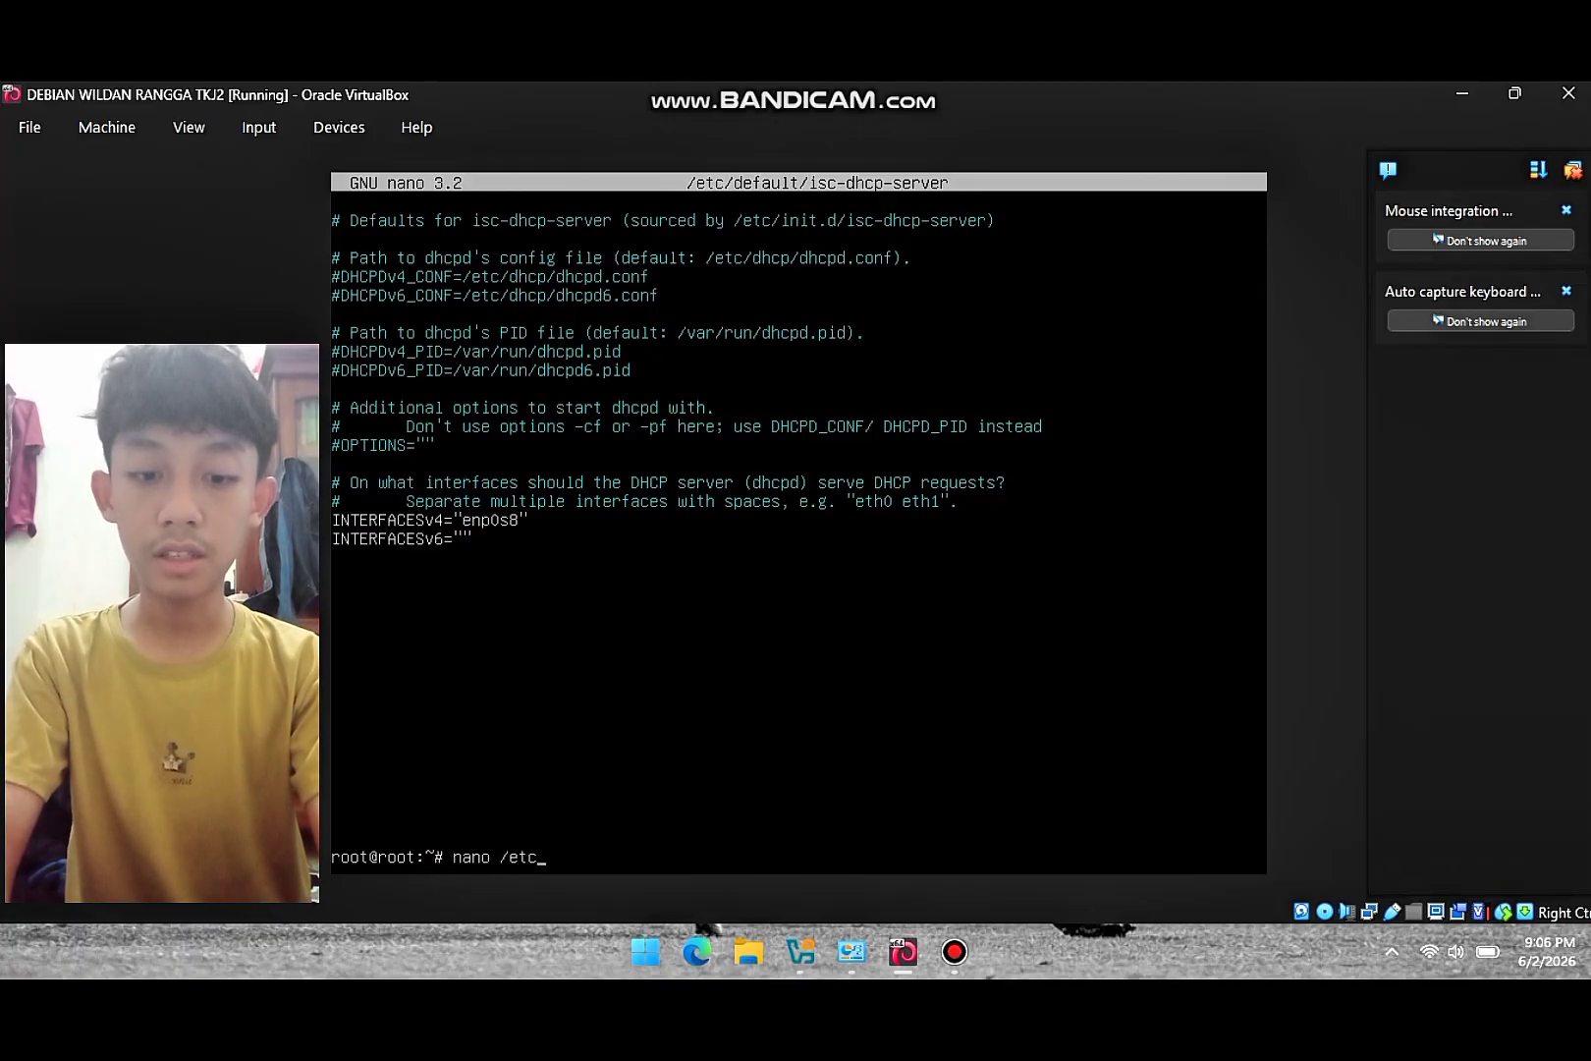
type("/dhcp")
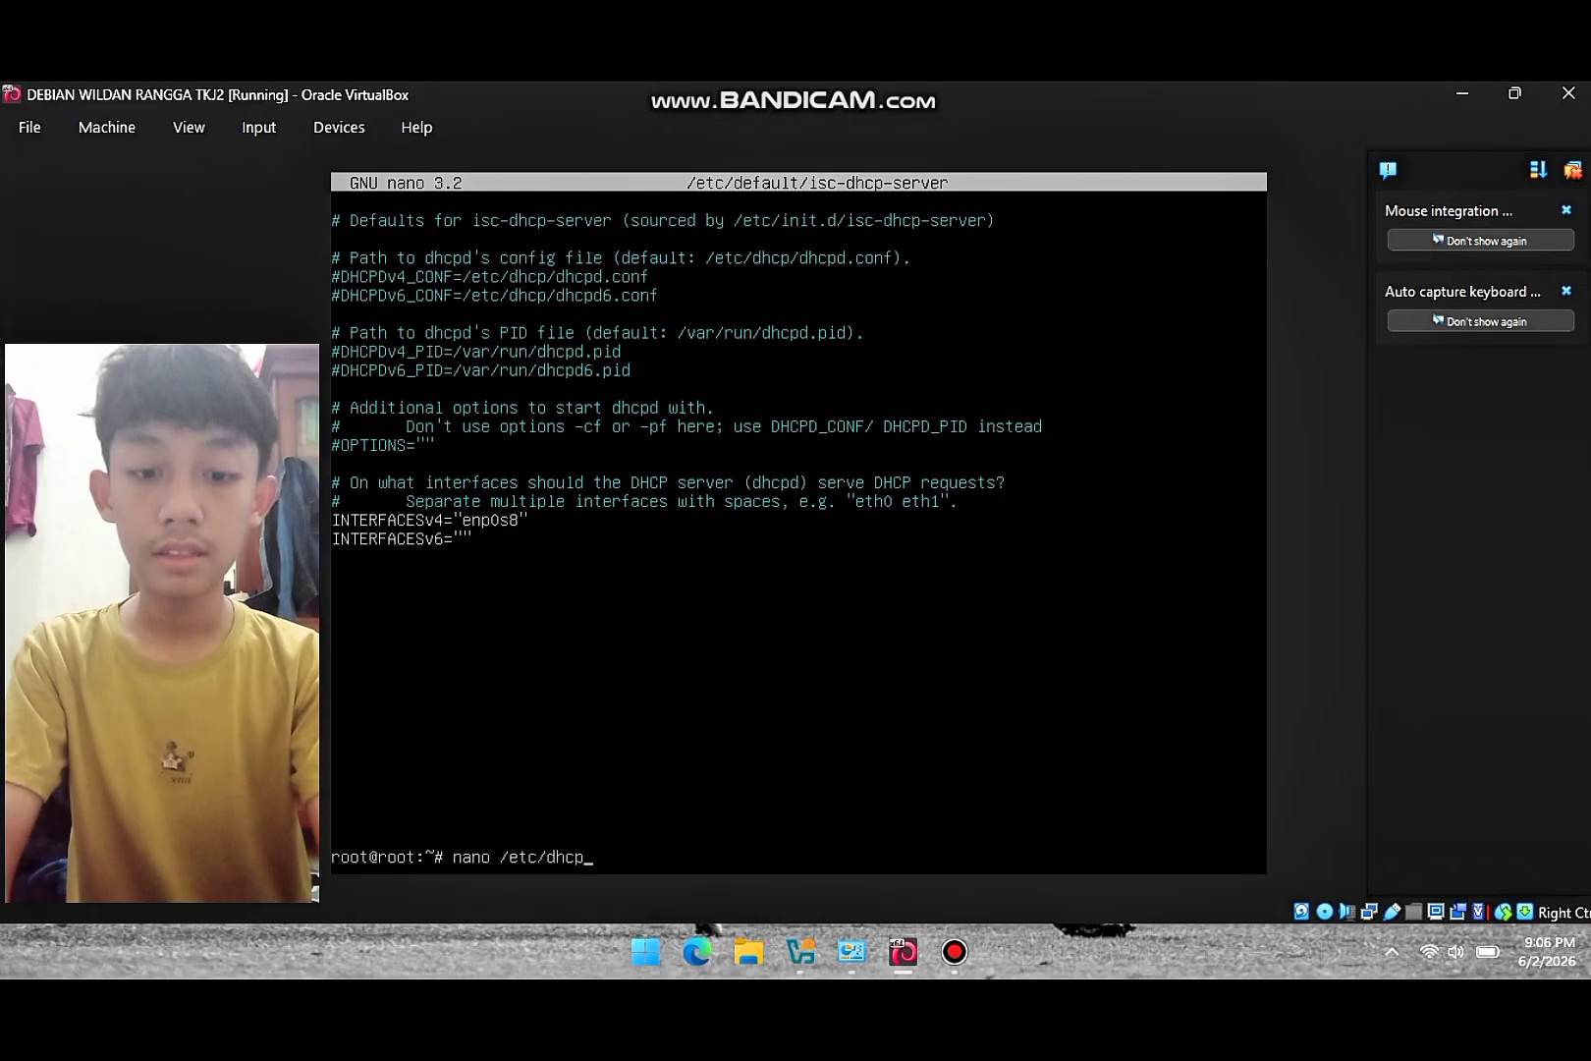
type("/dhcp")
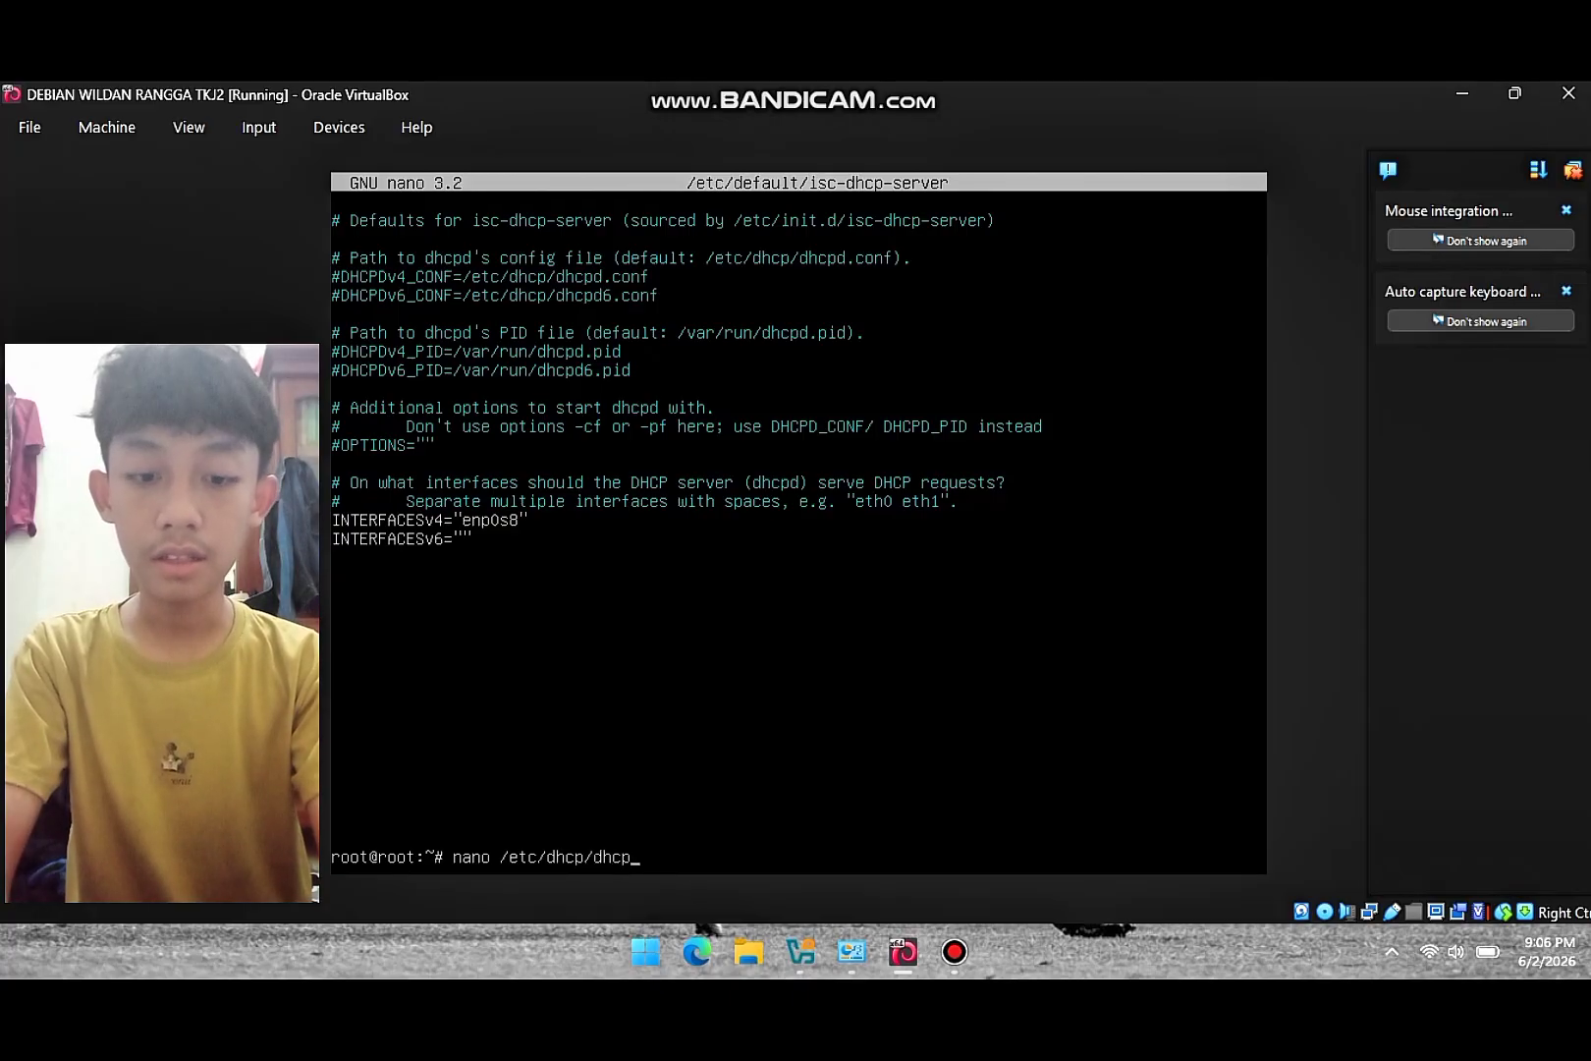
type("d.conf")
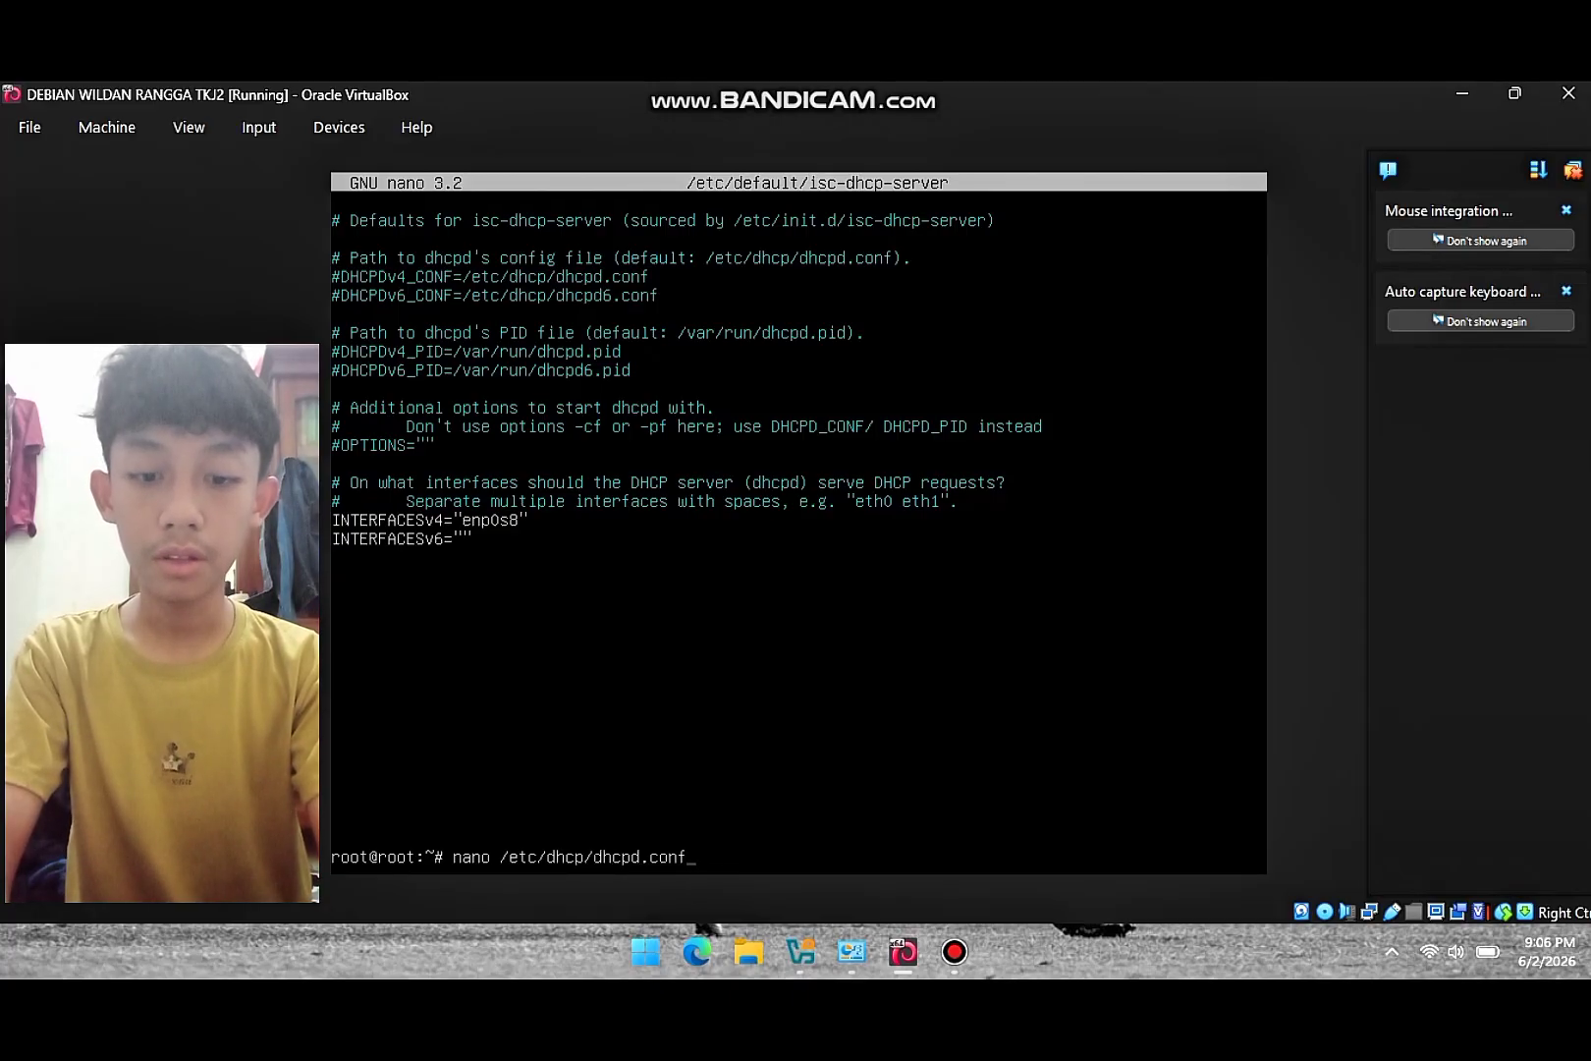
key("Return")
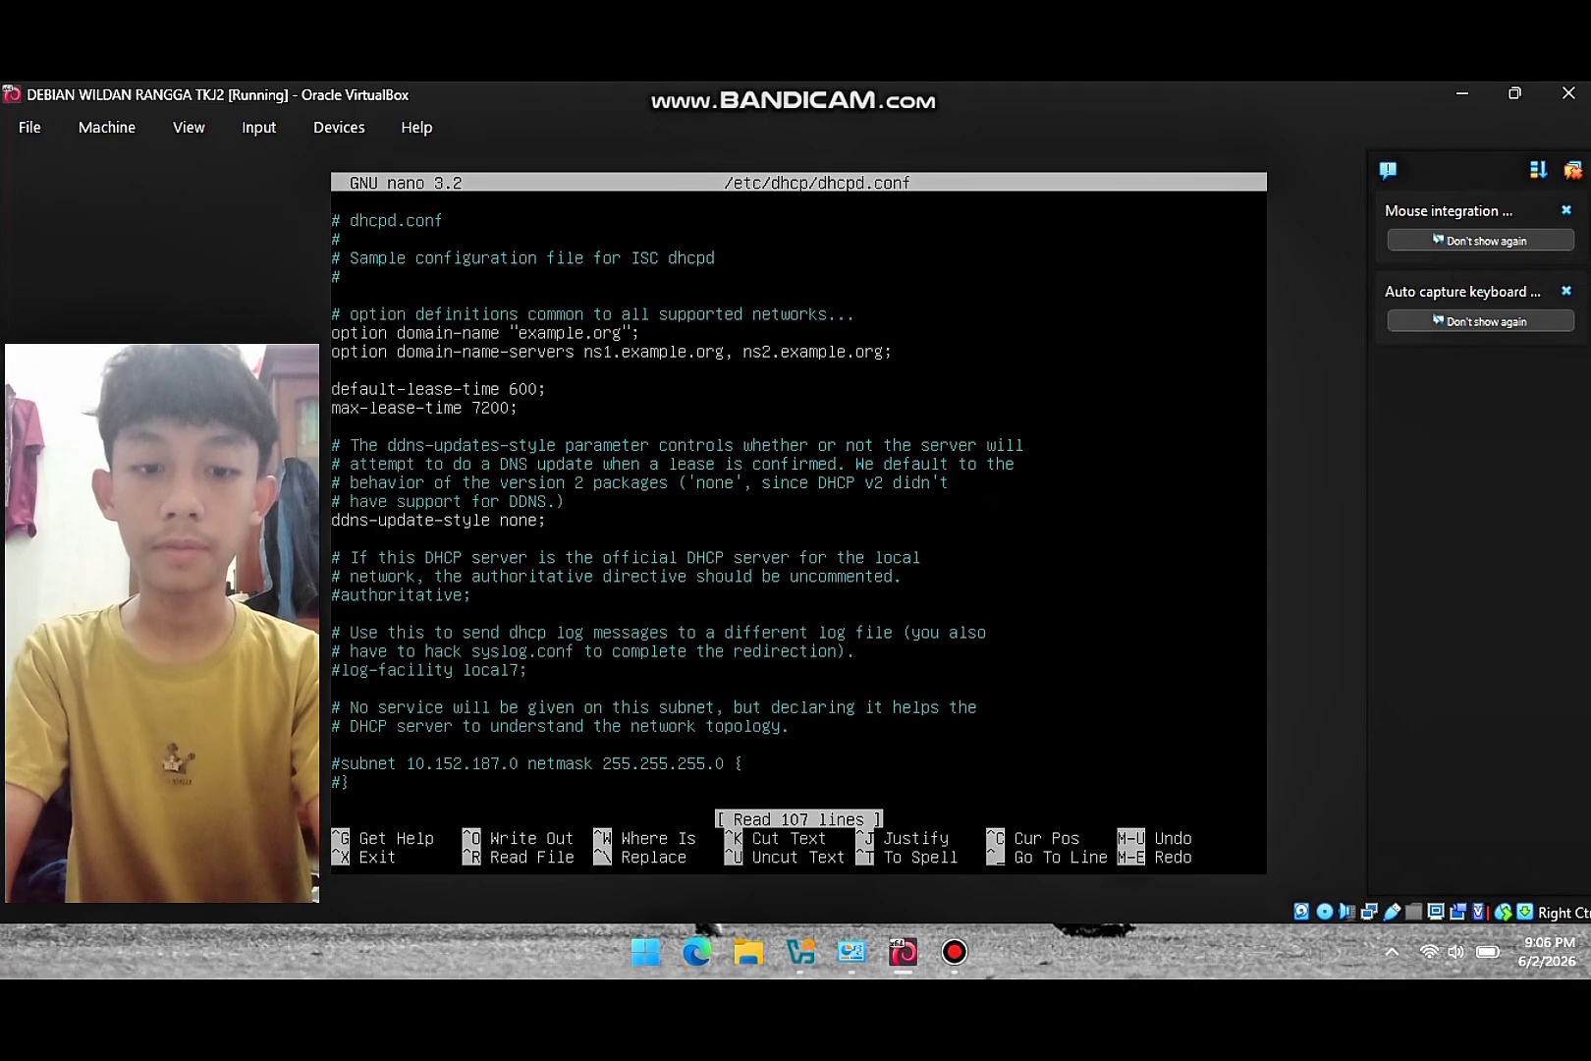
key("Down")
key("Down")
key("Down")
key("Down")
key("Down")
key("Down")
key("Down")
key("Down")
key("Down")
key("Down")
key("Down")
key("Down")
key("Down")
key("Down")
key("Down")
key("Down")
key("Down")
key("Down")
key("Down")
key("Down")
key("Down")
key("Down")
key("Down")
key("Down")
key("Down")
key("Down")
key("Down")
key("Down")
key("Down")
key("Down")
key("Down")
key("Down")
key("Down")
key("Down")
key("Down")
key("Down")
key("Down")
key("Down")
key("Down")
key("Down")
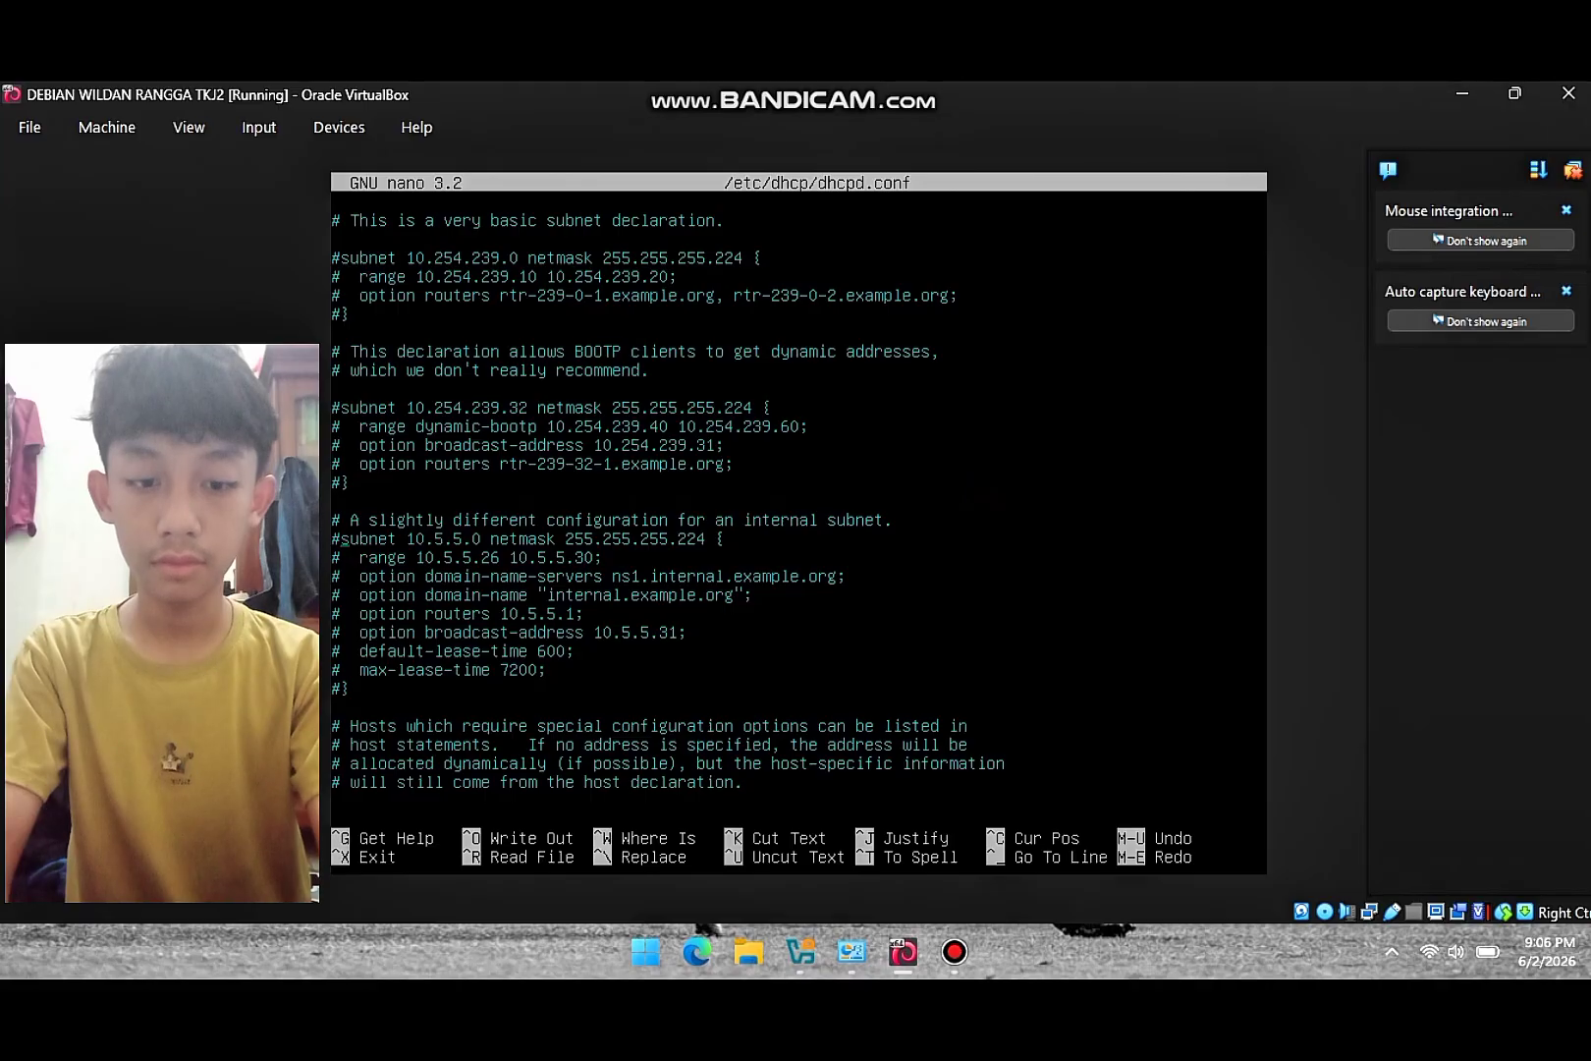
key("BackSpace")
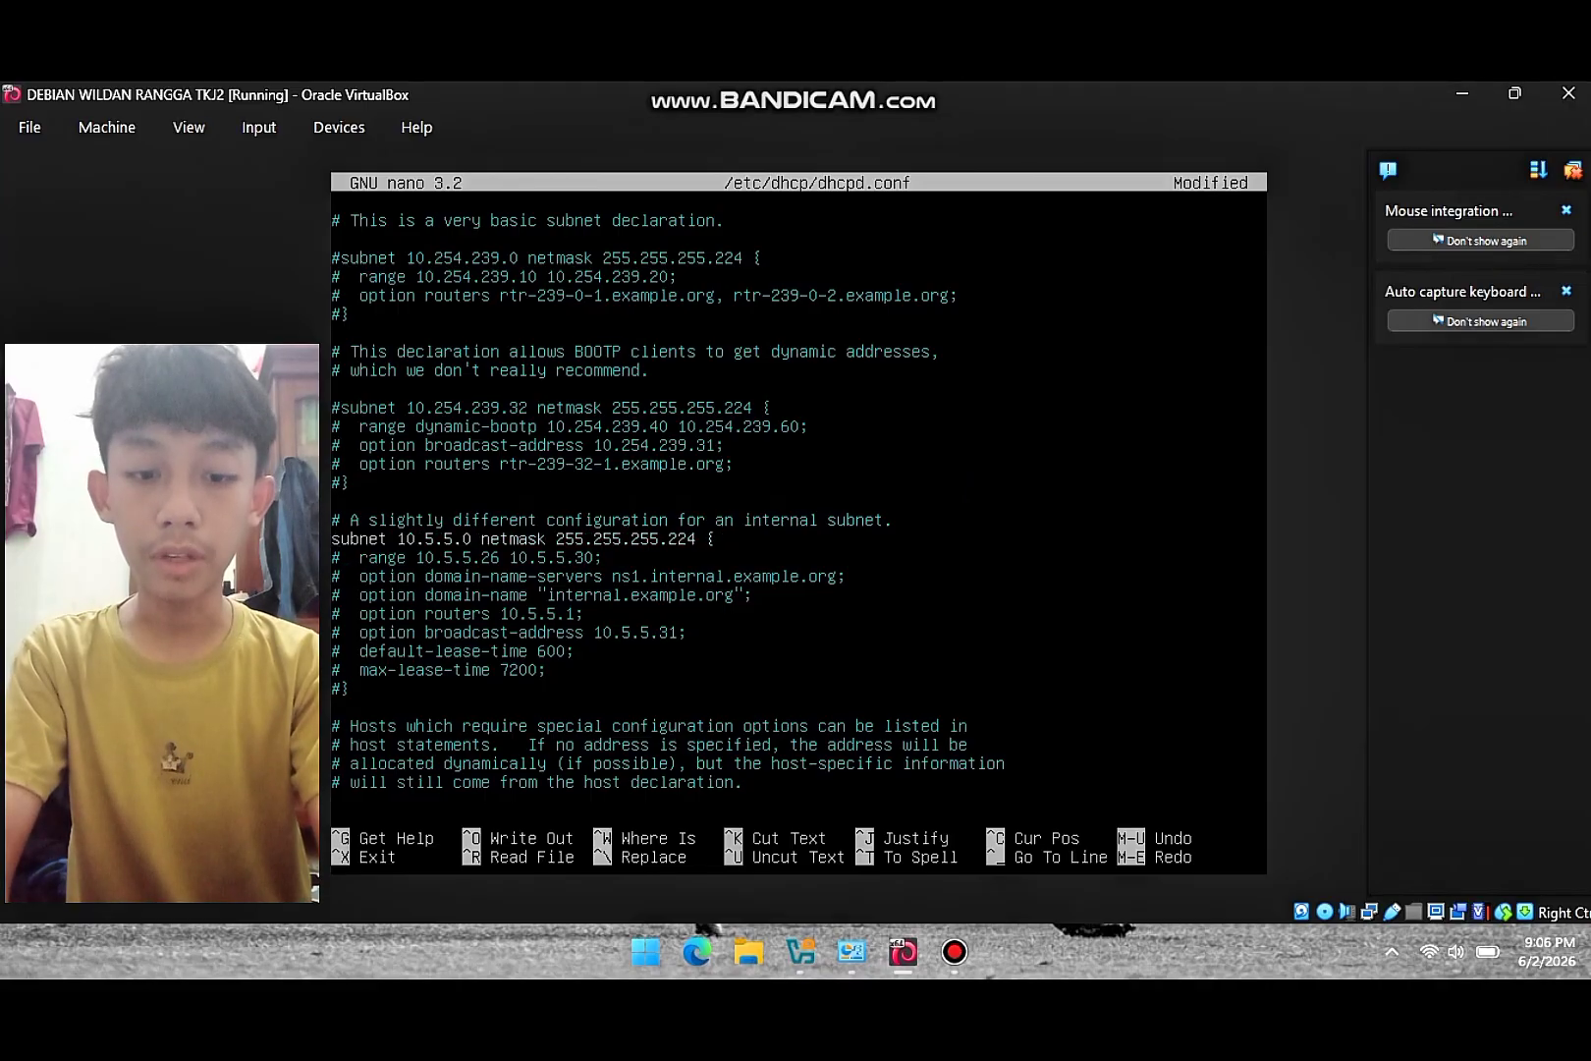
key("Down")
key("Delete")
key("Down")
key("Down")
key("Down")
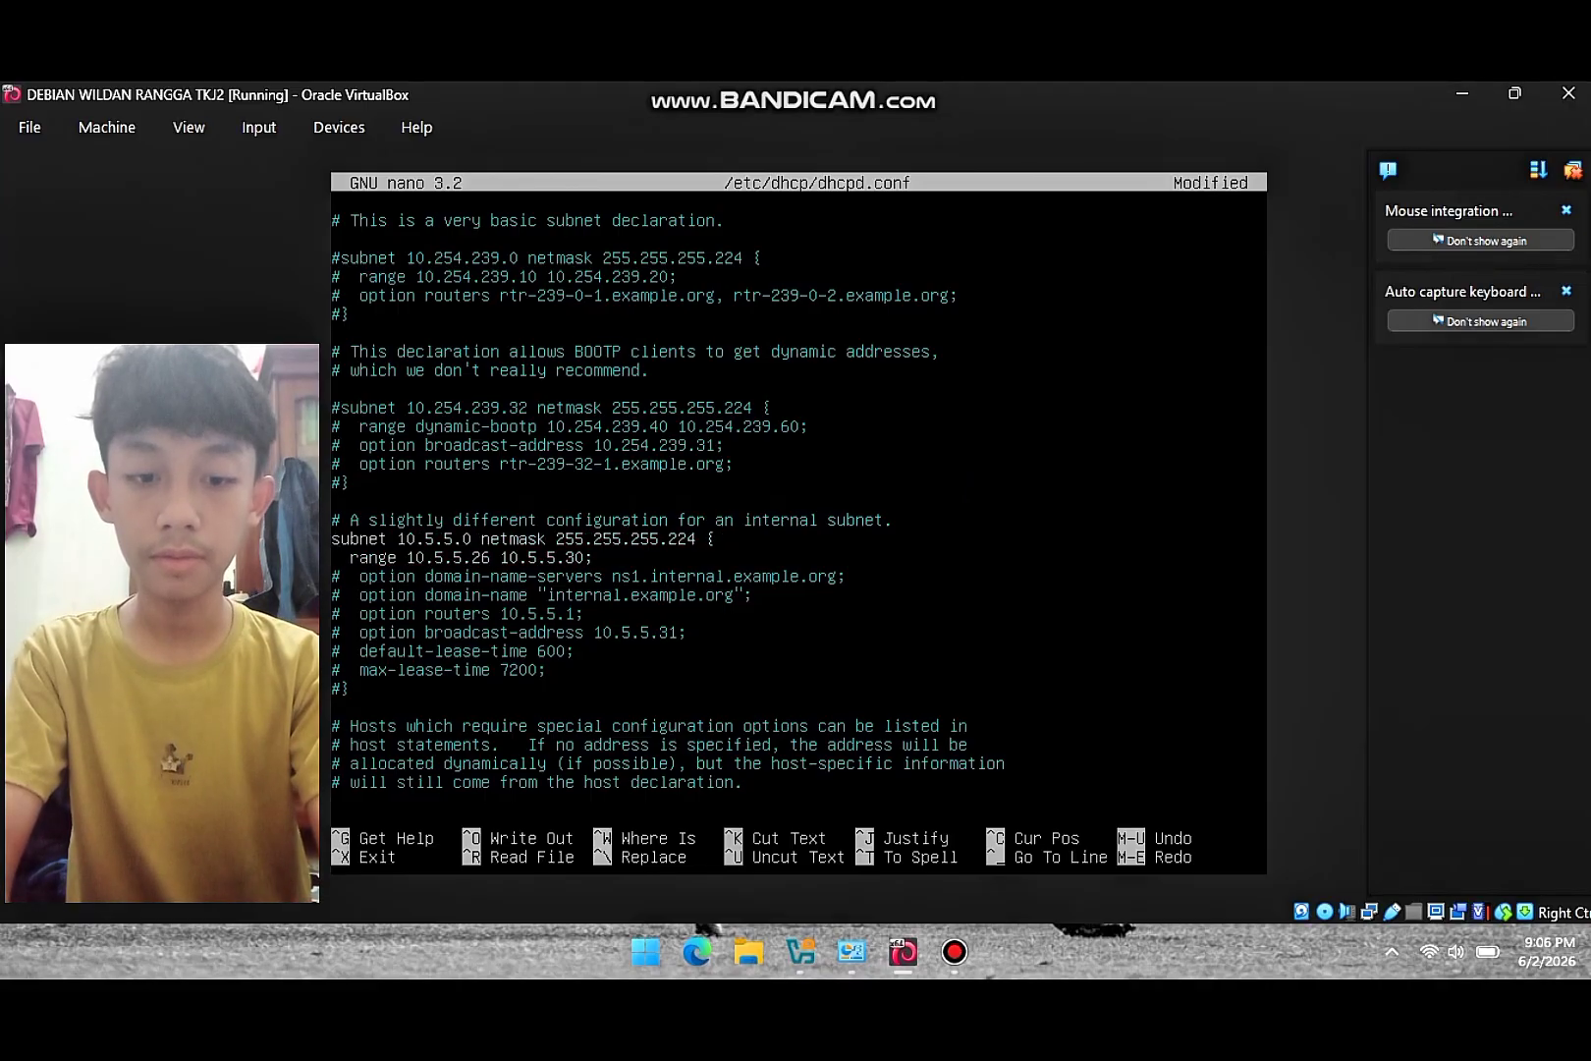
key("Delete")
key("Down")
key("Delete")
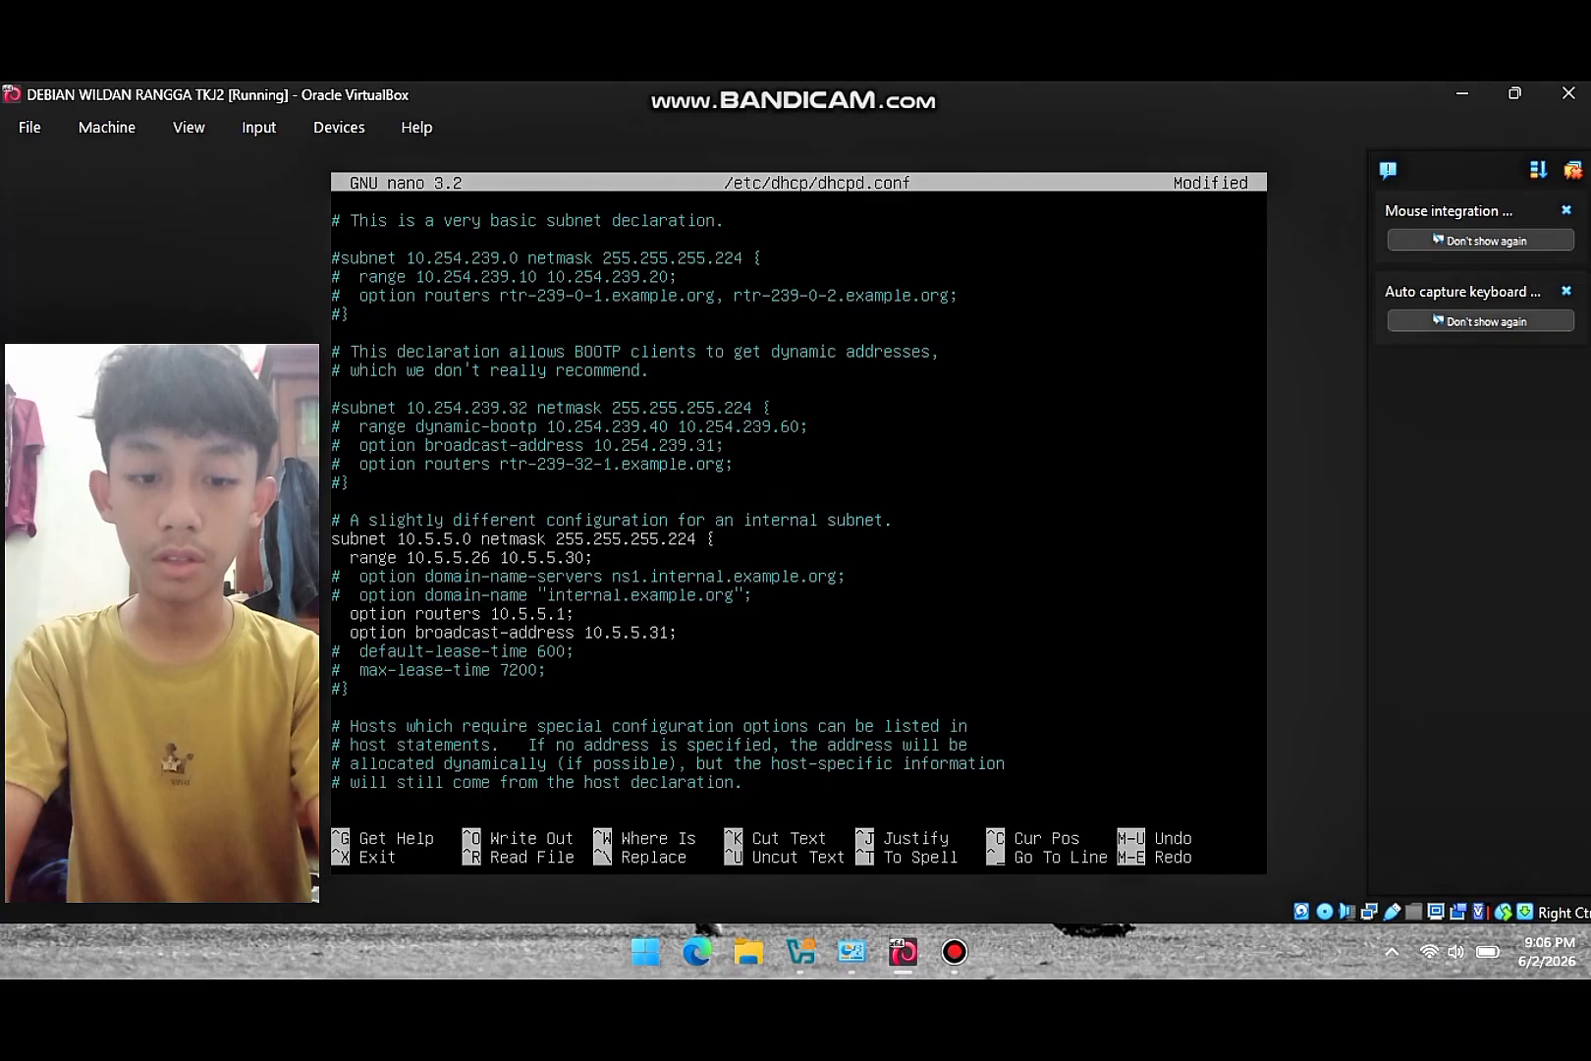
key("Down")
key("Delete")
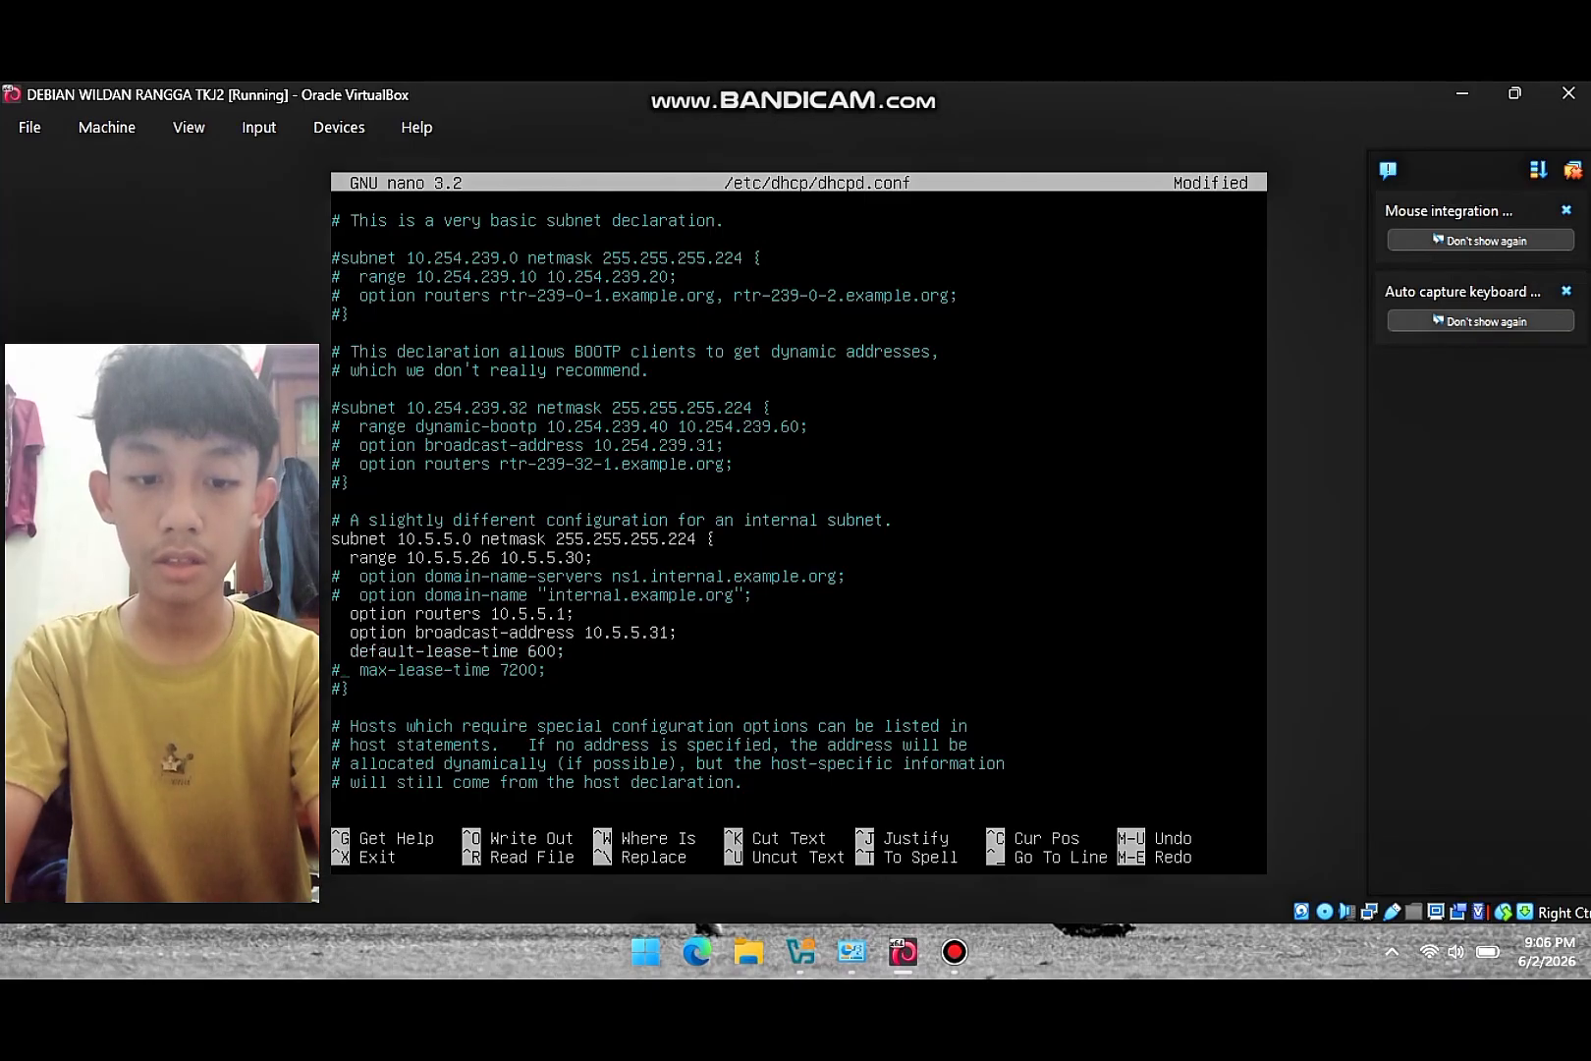
key("Delete")
key("Down")
key("Delete")
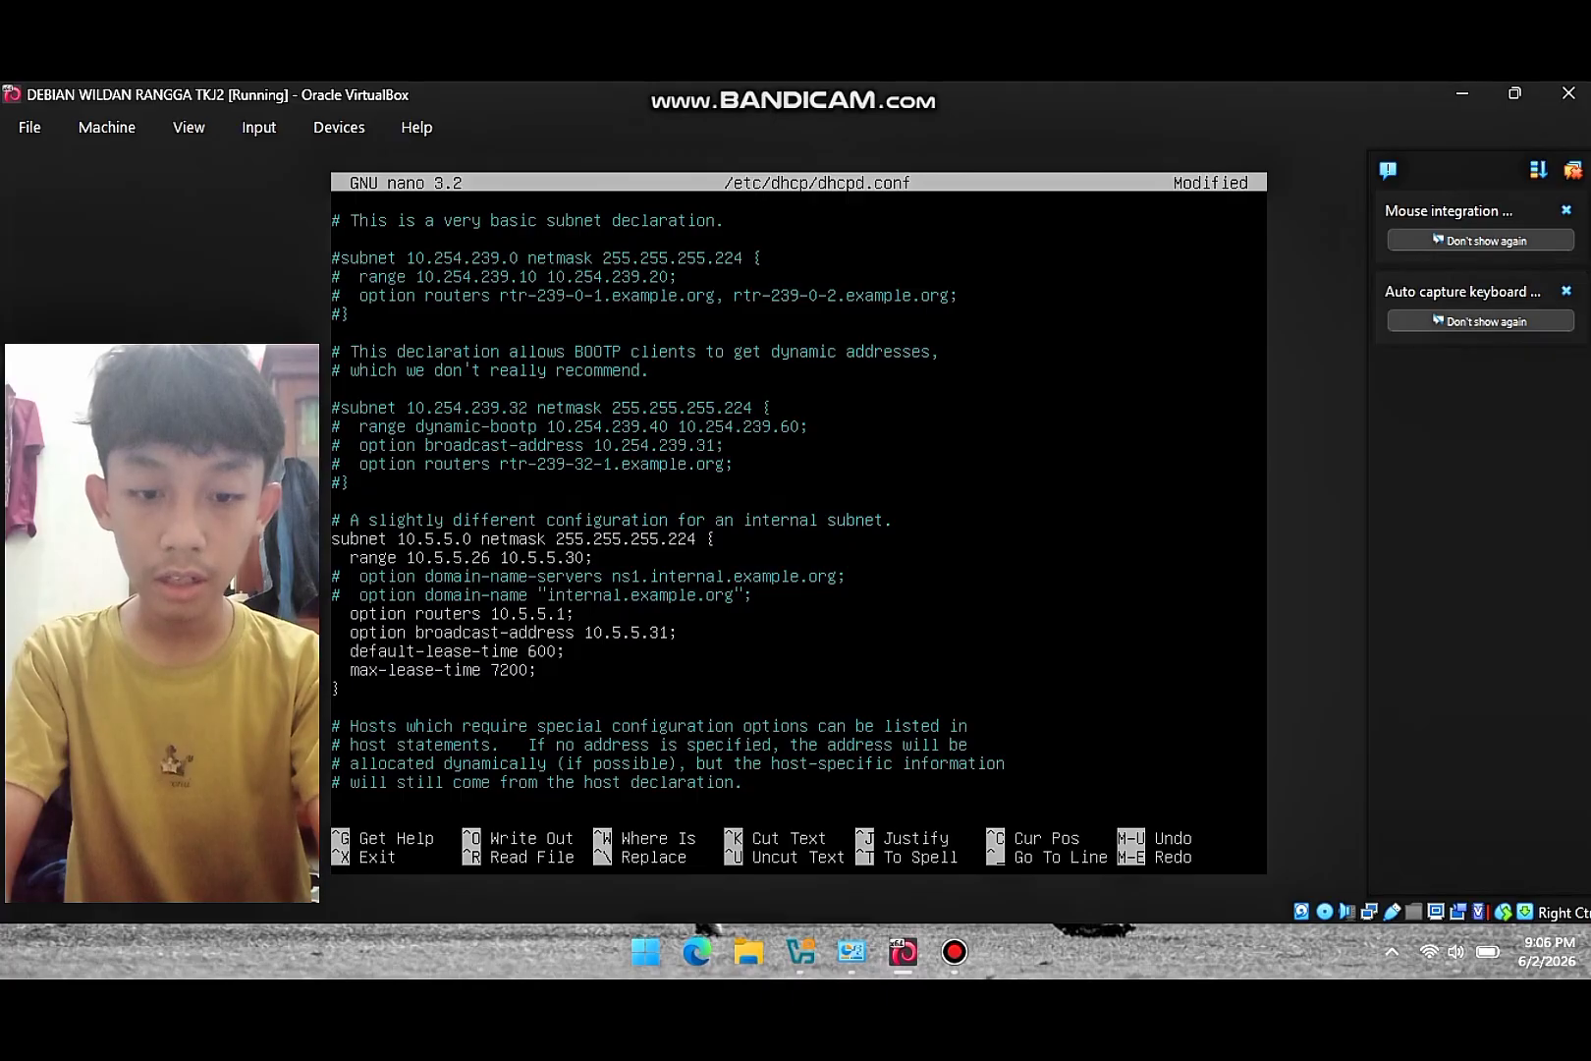
- Change the subnet to 192.168.60.0 netmask 255.255.255.0 with range 192.168.60.2 to 192.168.60.100
key("Right")
key("Right")
key("Right")
key("Right")
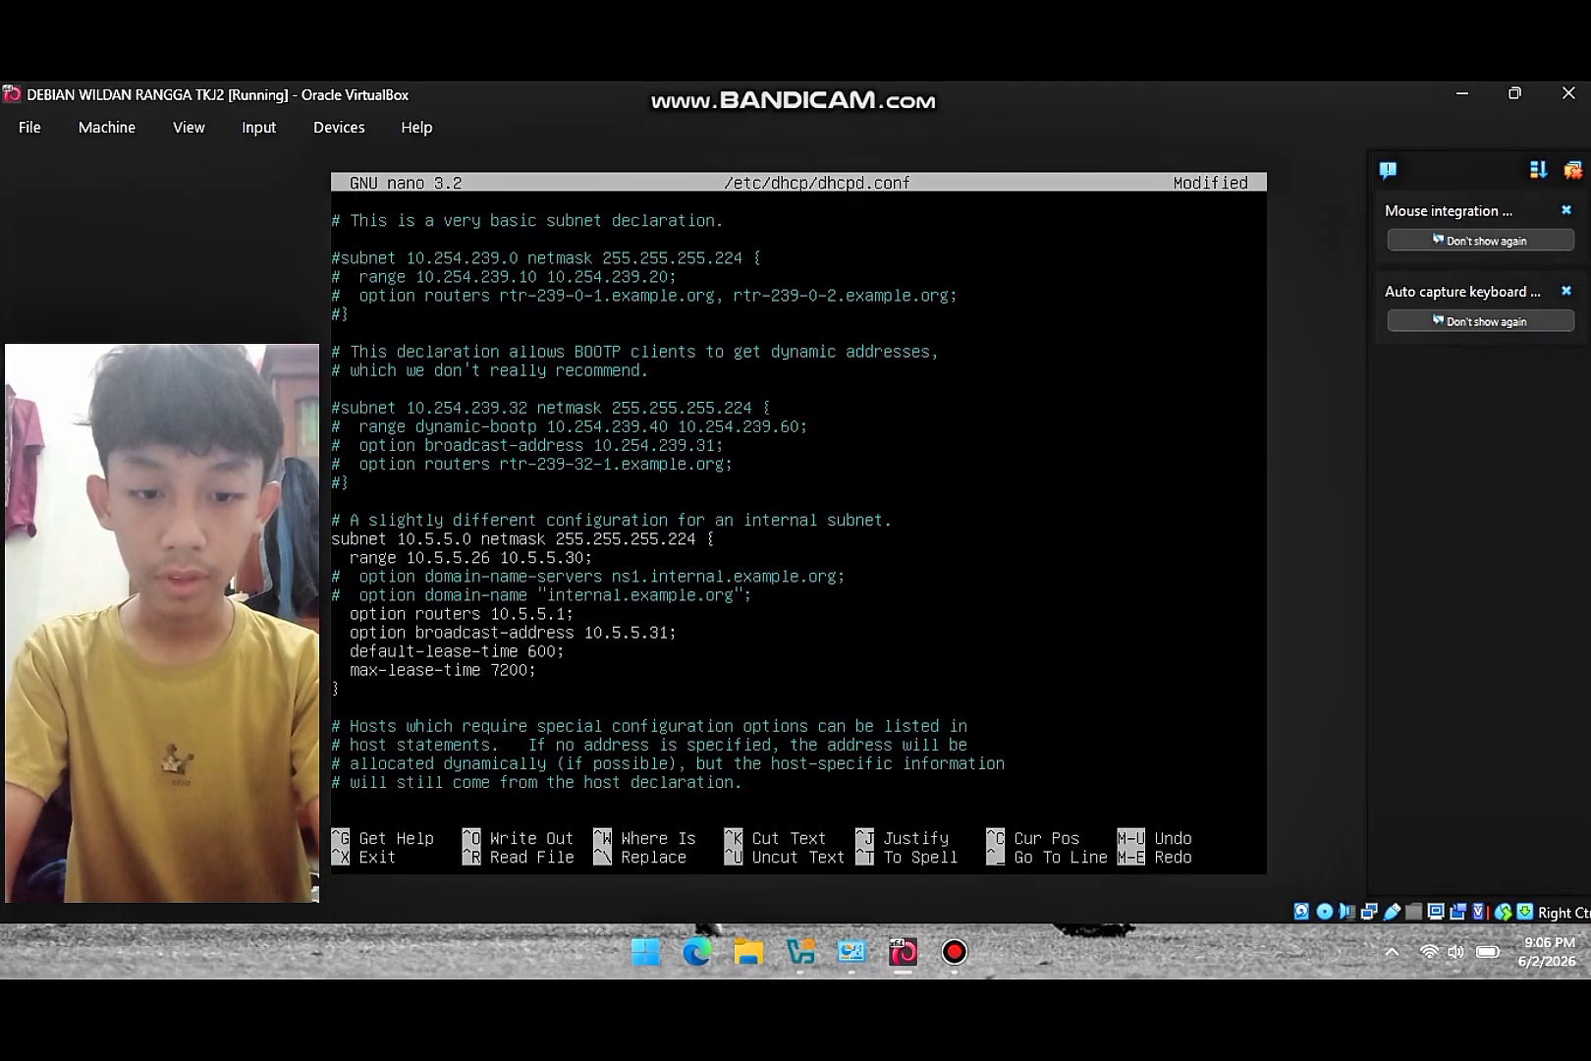
key("BackSpace")
key("BackSpace")
key("BackSpace")
key("BackSpace")
key("BackSpace")
key("BackSpace")
key("BackSpace")
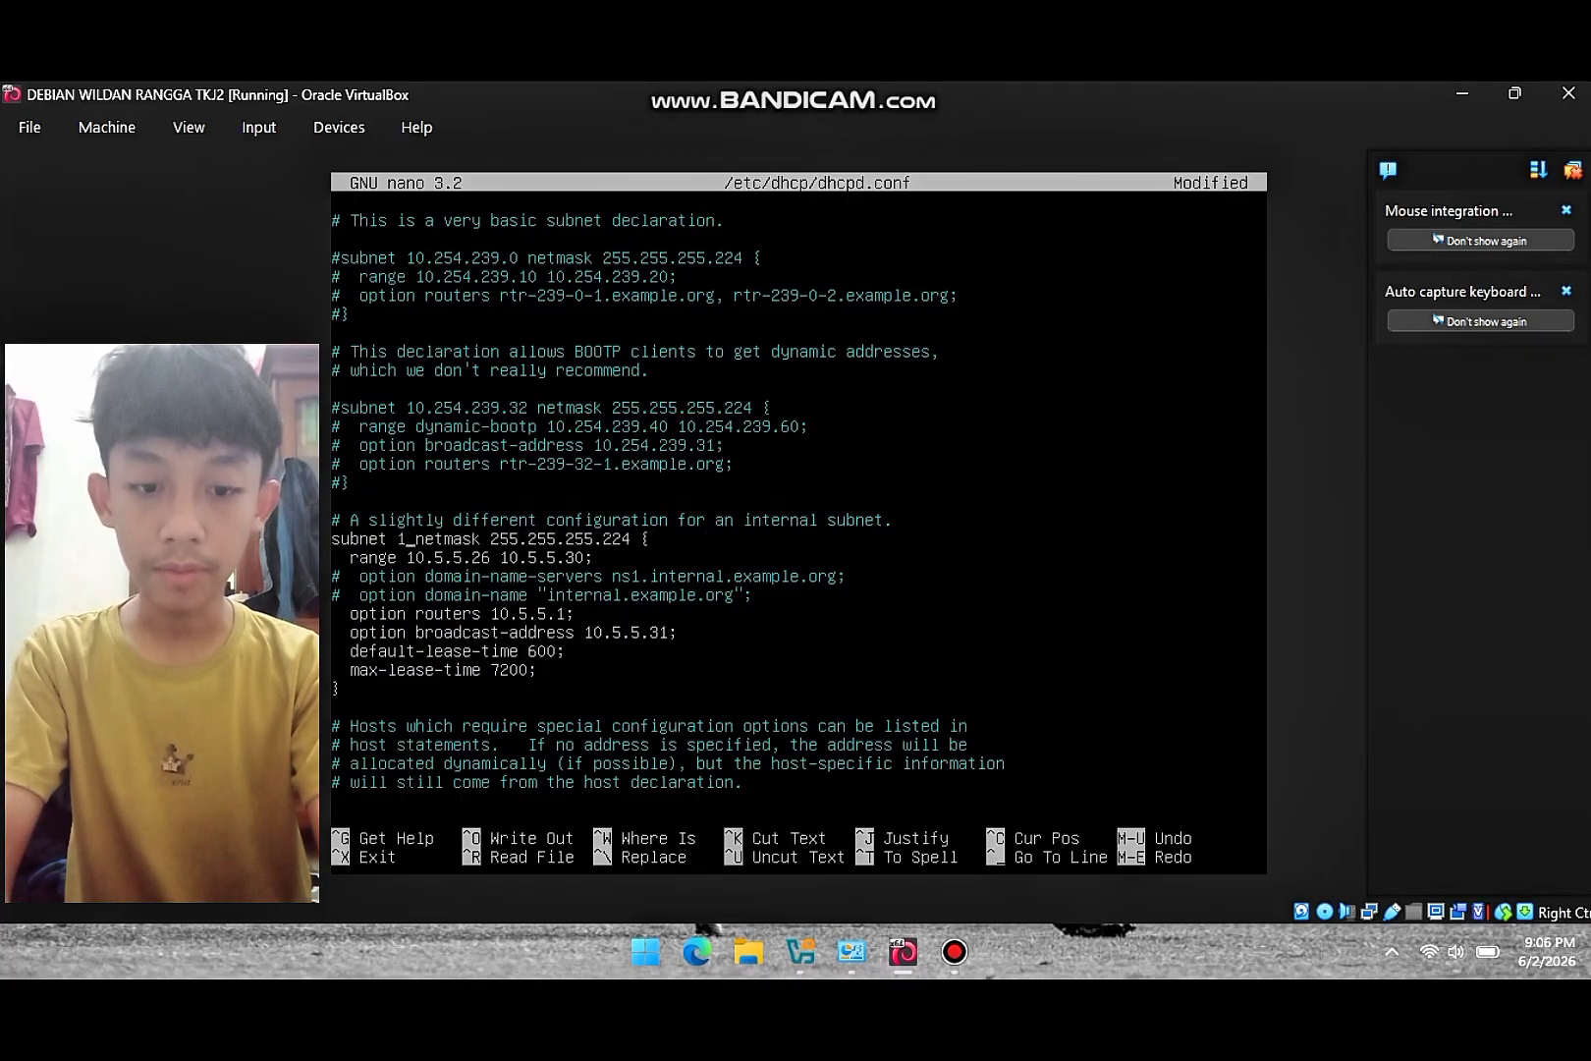
type("92.168")
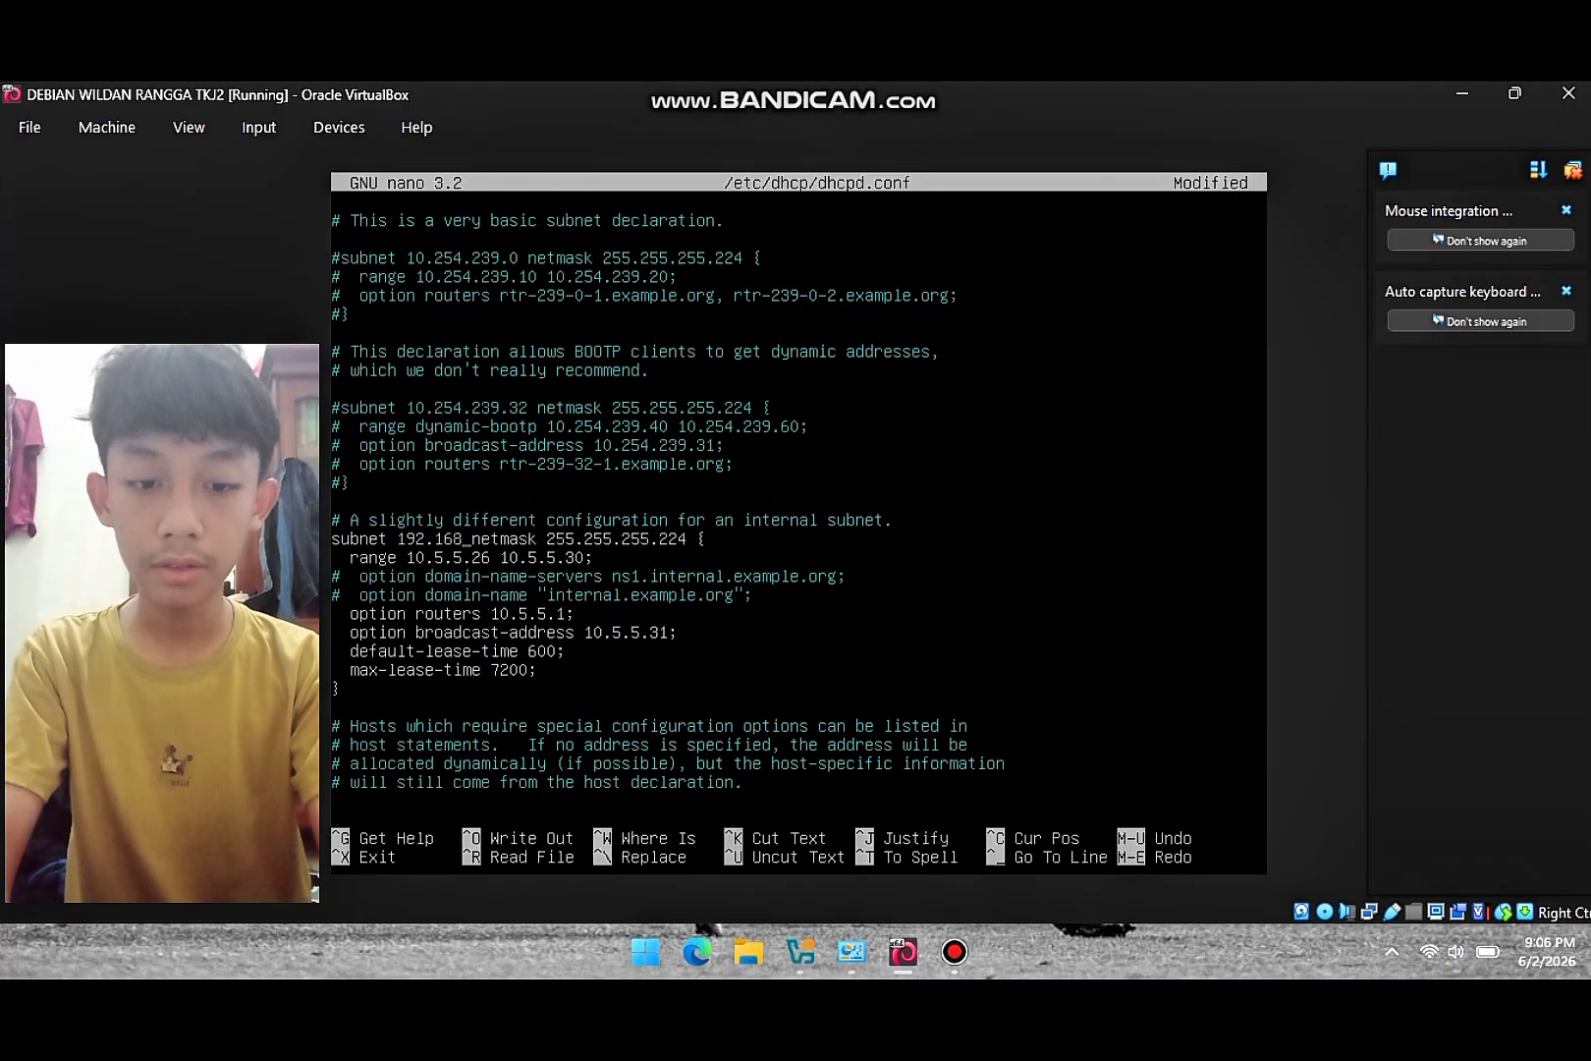
type(".60.0")
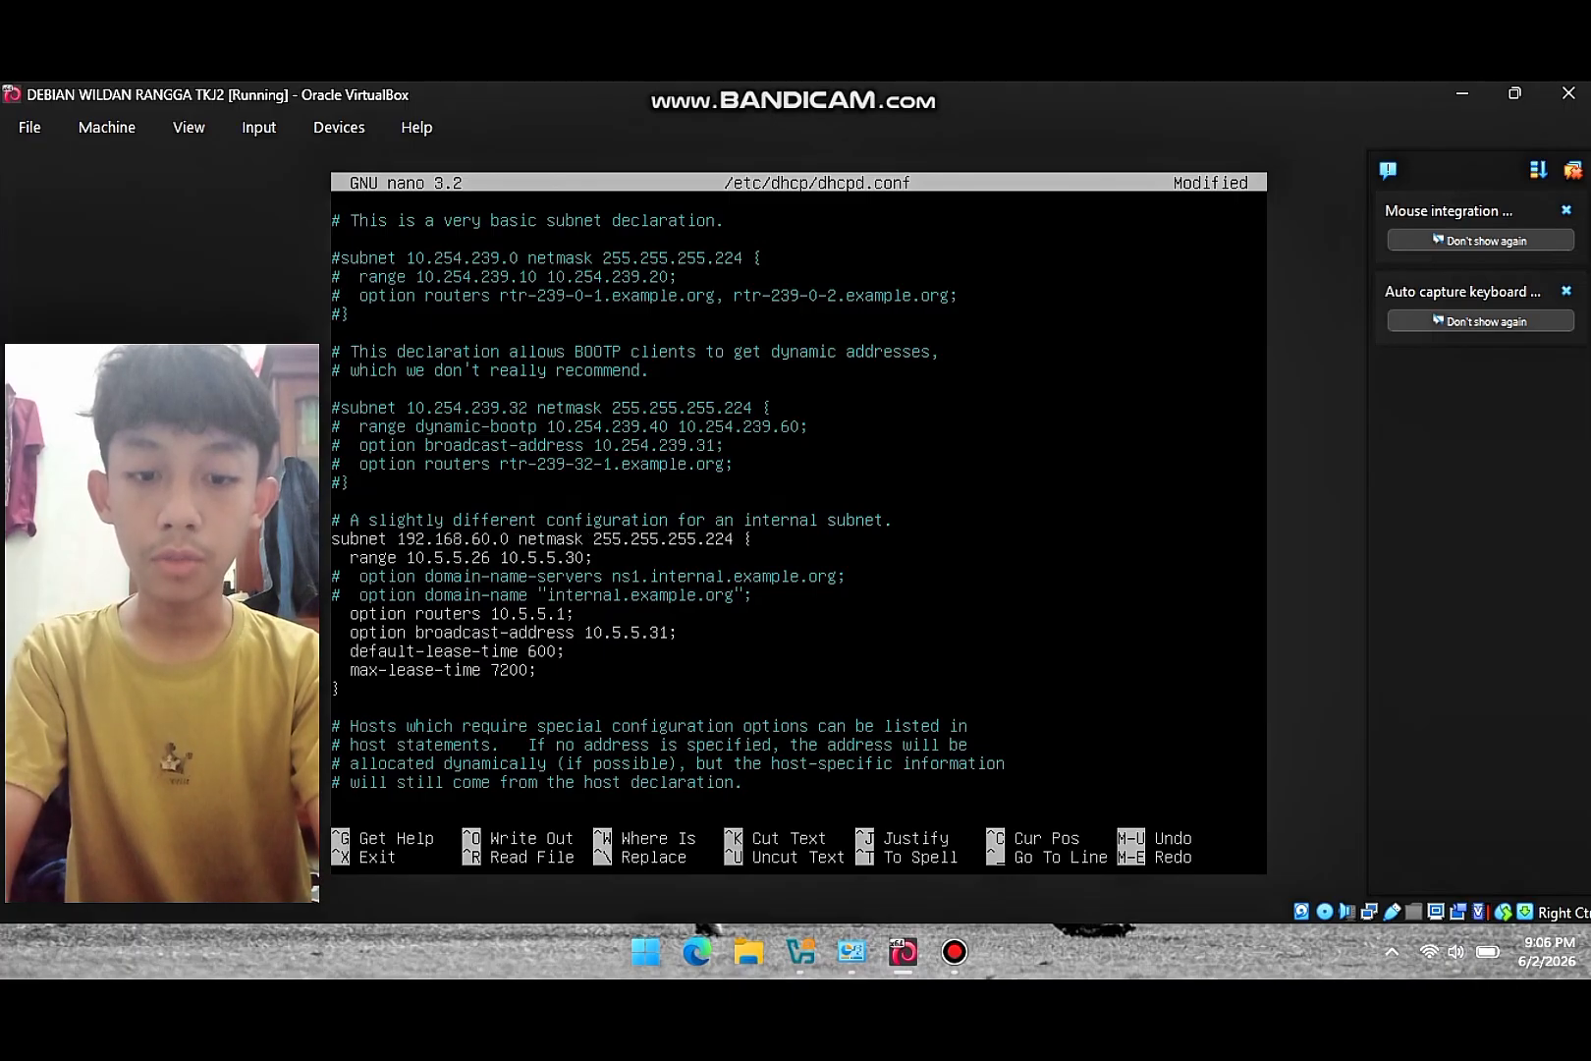
key("Right")
key("Right")
key("Right")
key("Right")
key("Right")
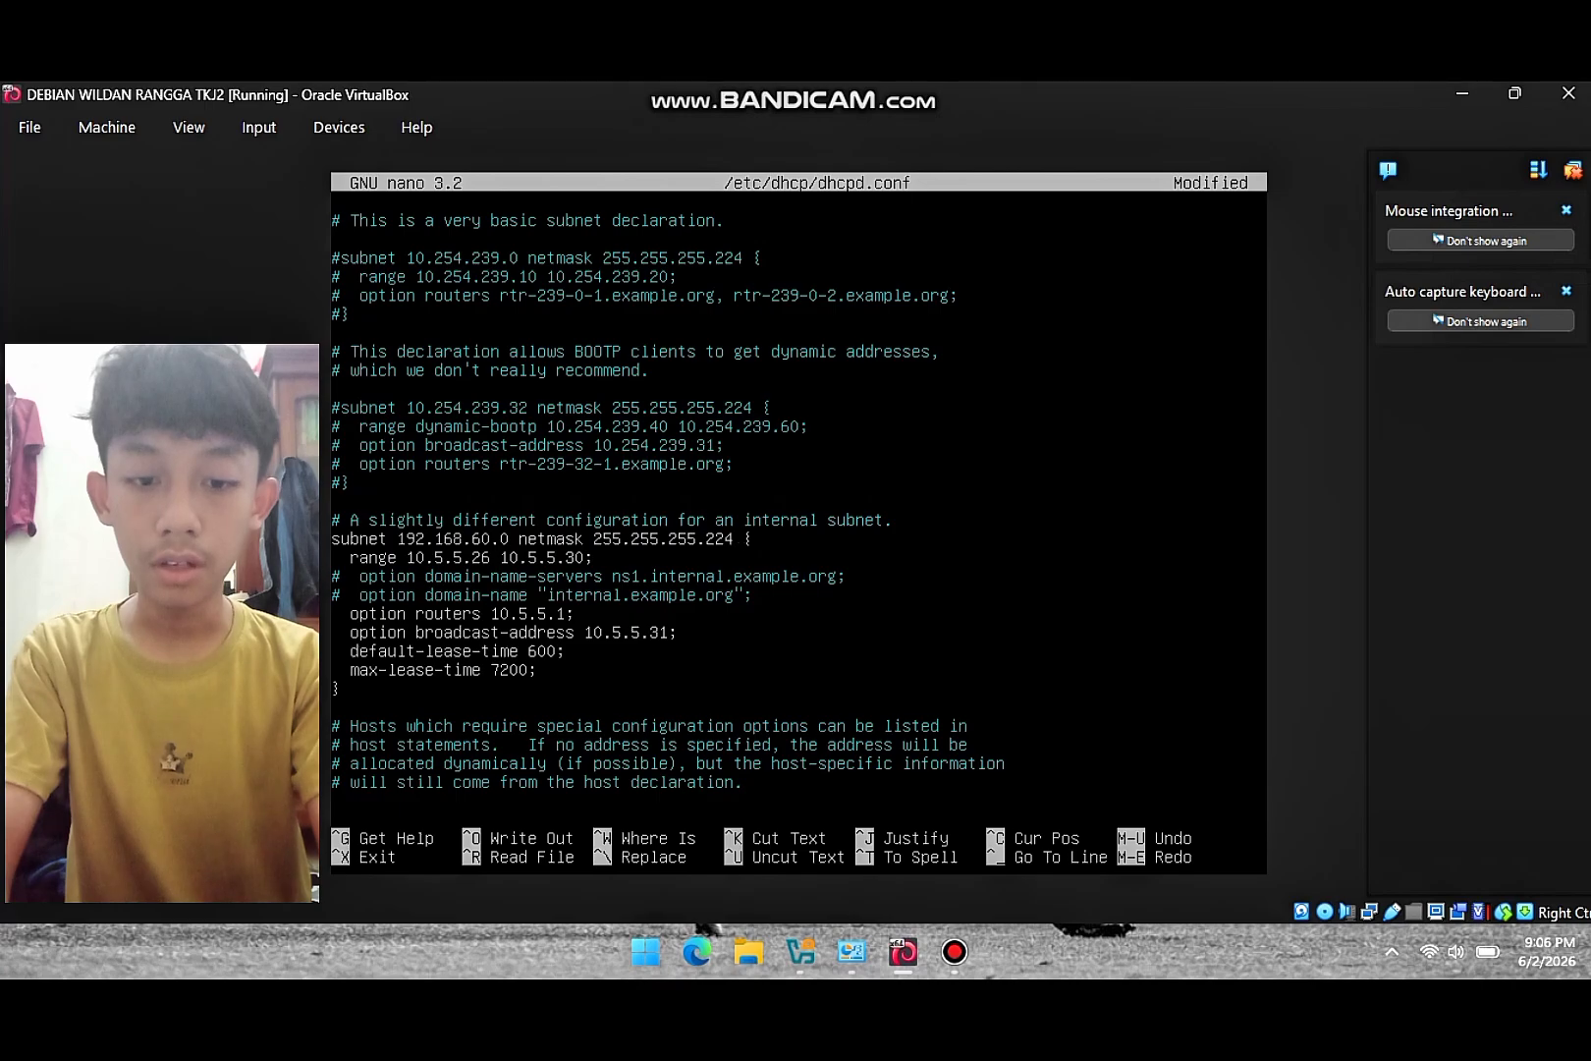
key("BackSpace")
key("BackSpace")
key("BackSpace")
type("0")
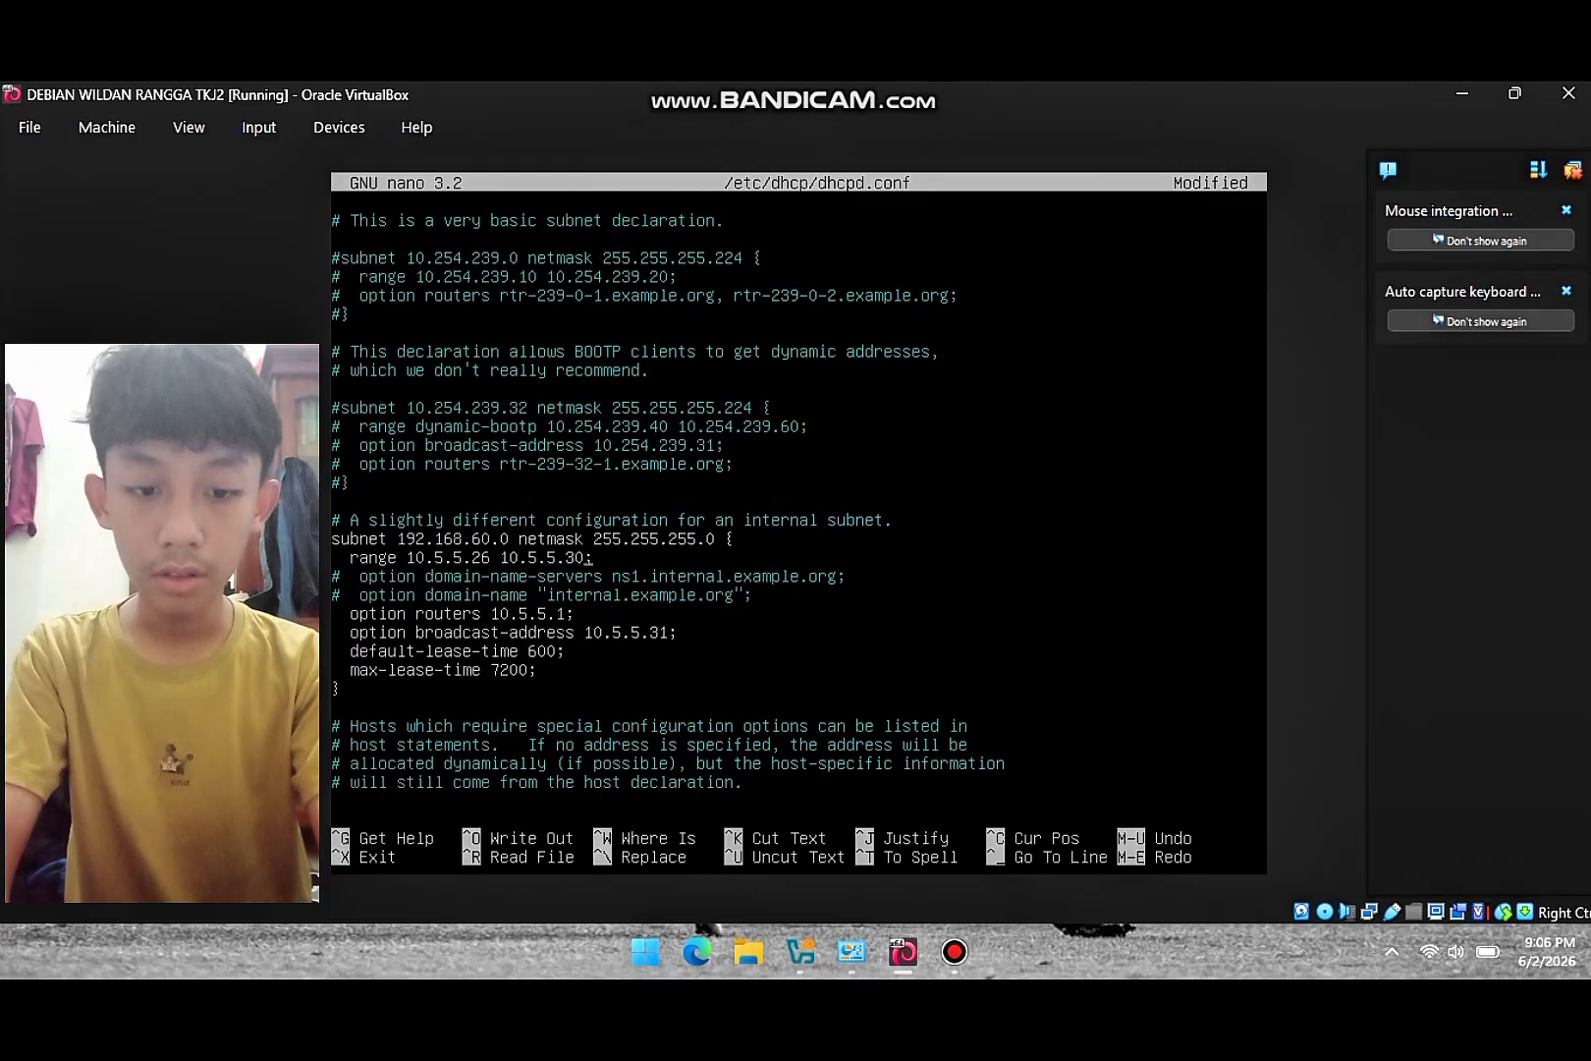
key("BackSpace")
key("BackSpace")
key("BackSpace")
key("BackSpace")
key("BackSpace")
key("BackSpace")
key("BackSpace")
key("BackSpace")
key("BackSpace")
key("BackSpace")
key("BackSpace")
key("BackSpace")
key("BackSpace")
key("BackSpace")
key("BackSpace")
key("BackSpace")
key("BackSpace")
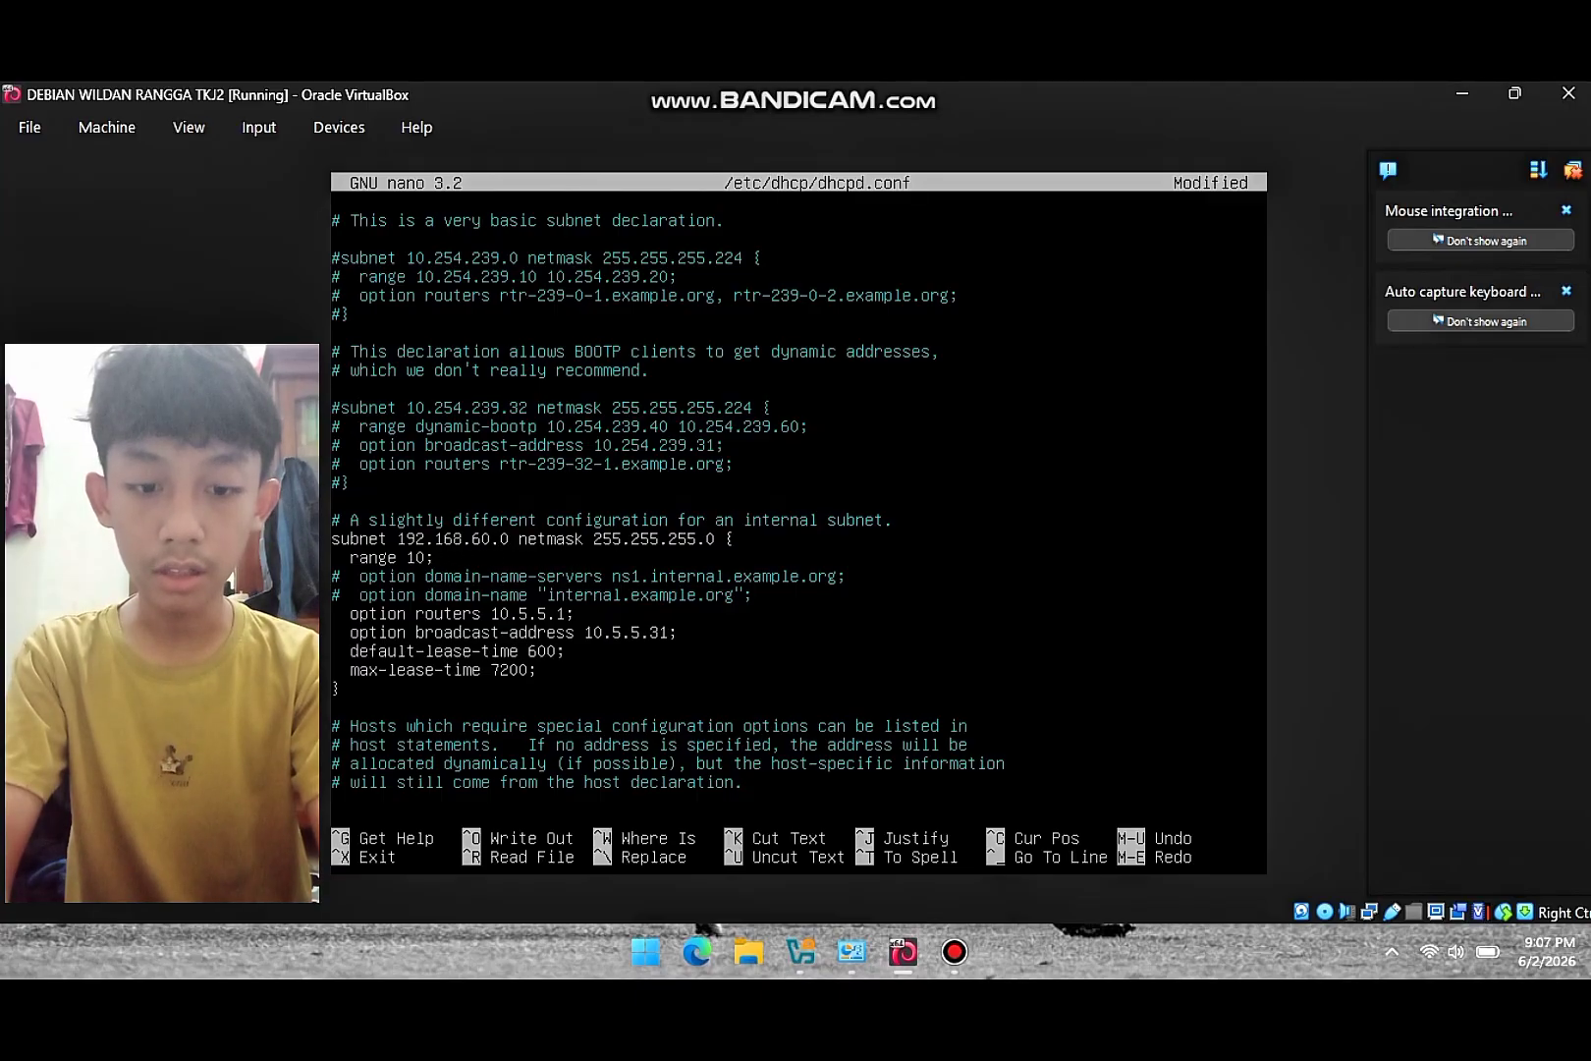
key("BackSpace")
type("92.1")
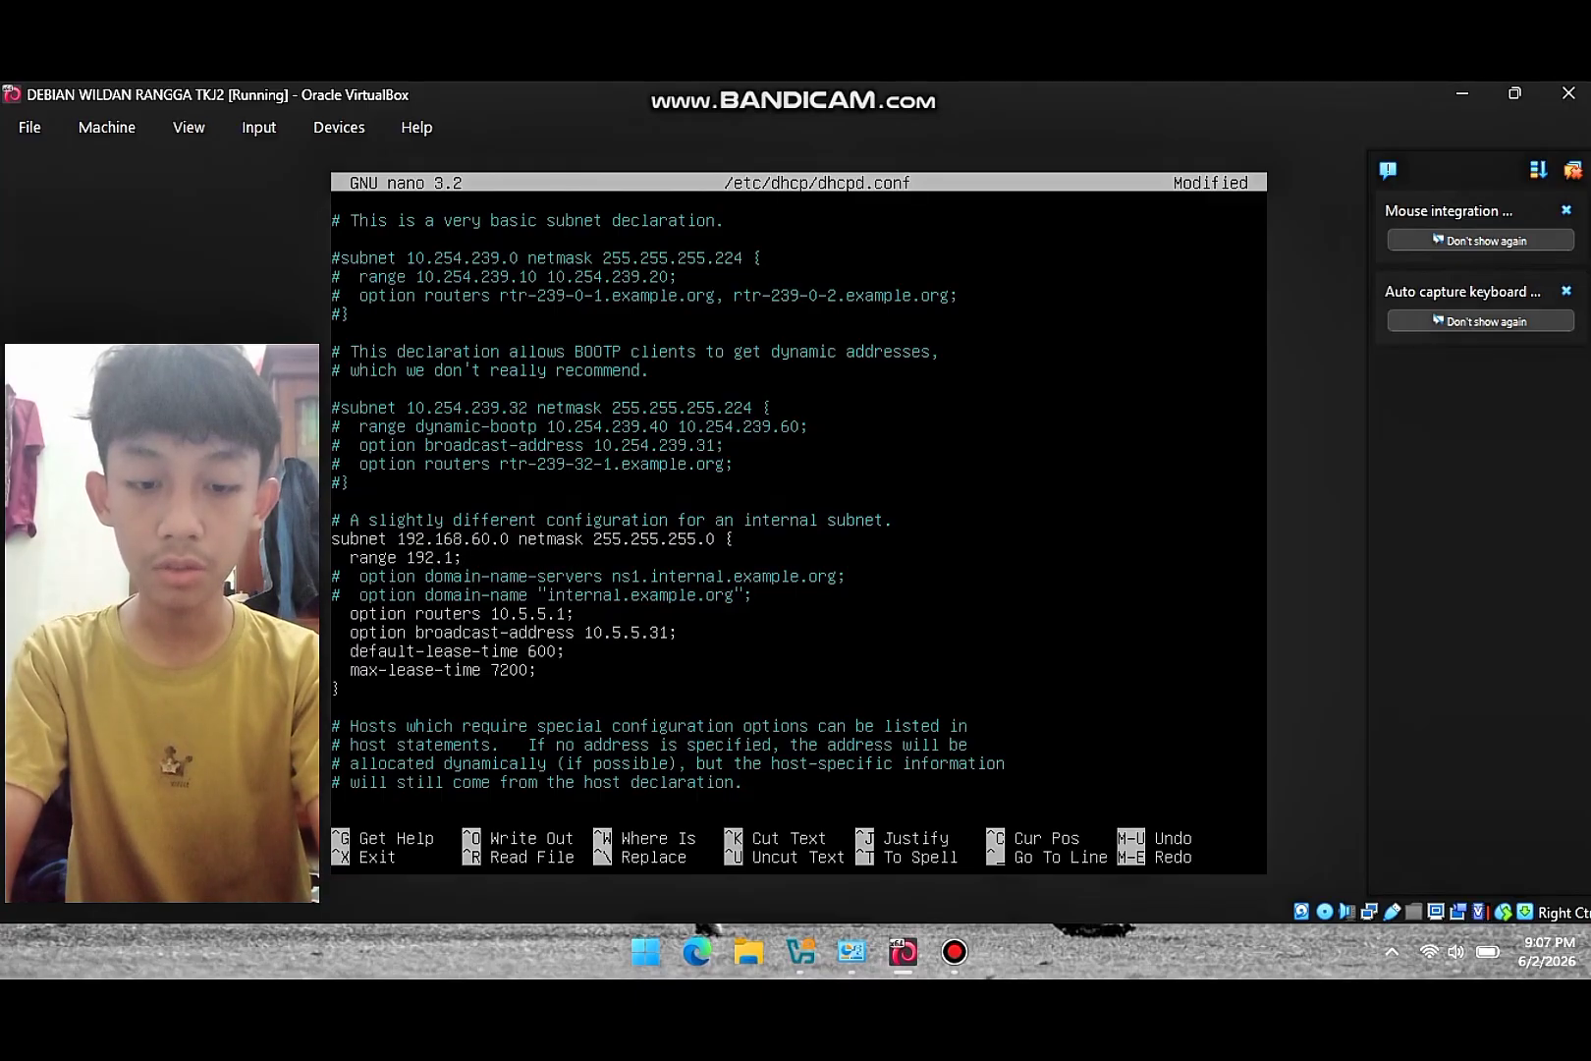
type("68")
type(".60.2")
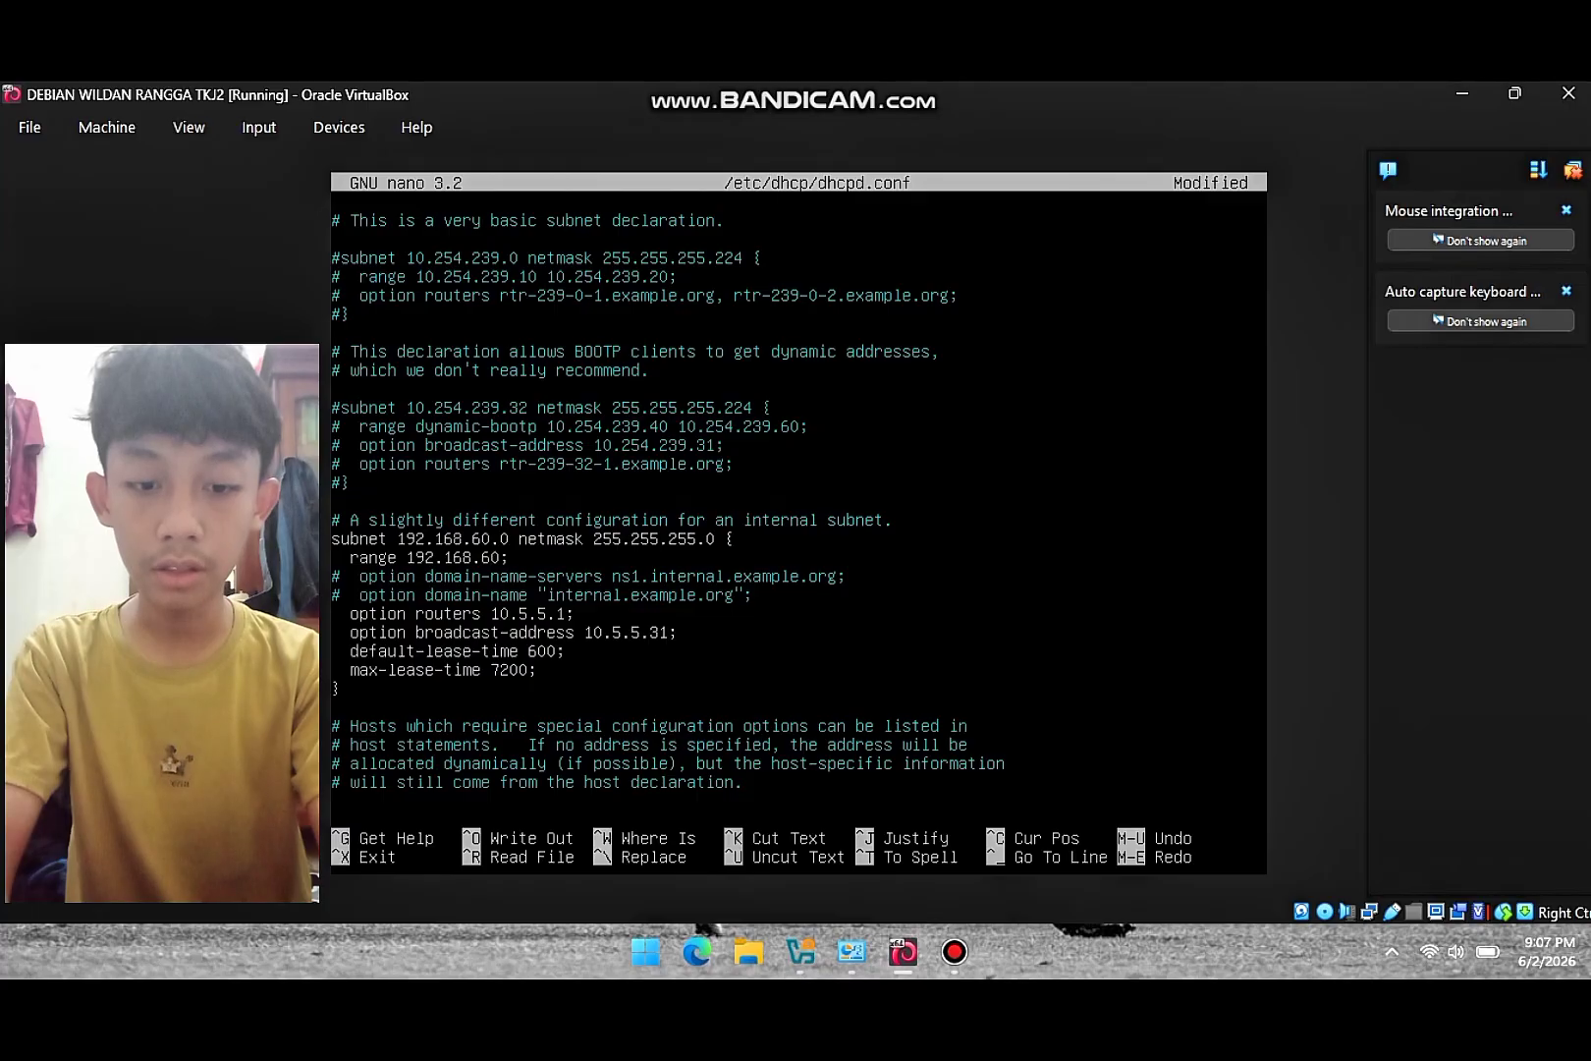
type(" 192")
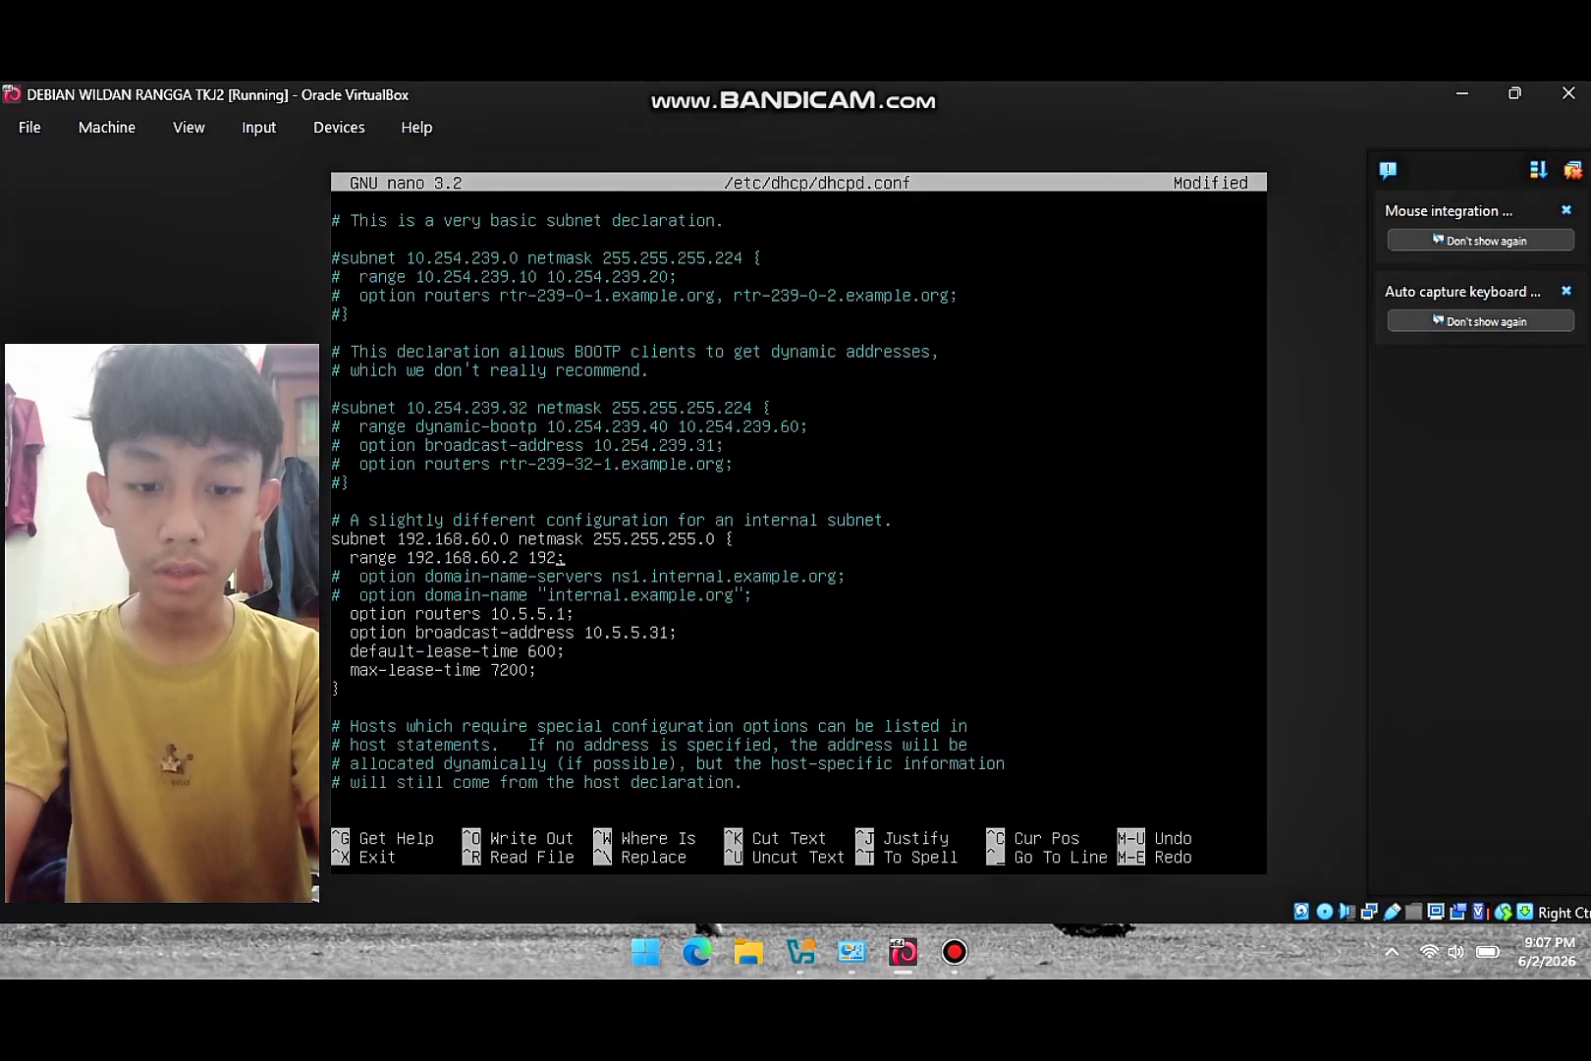
type(".168")
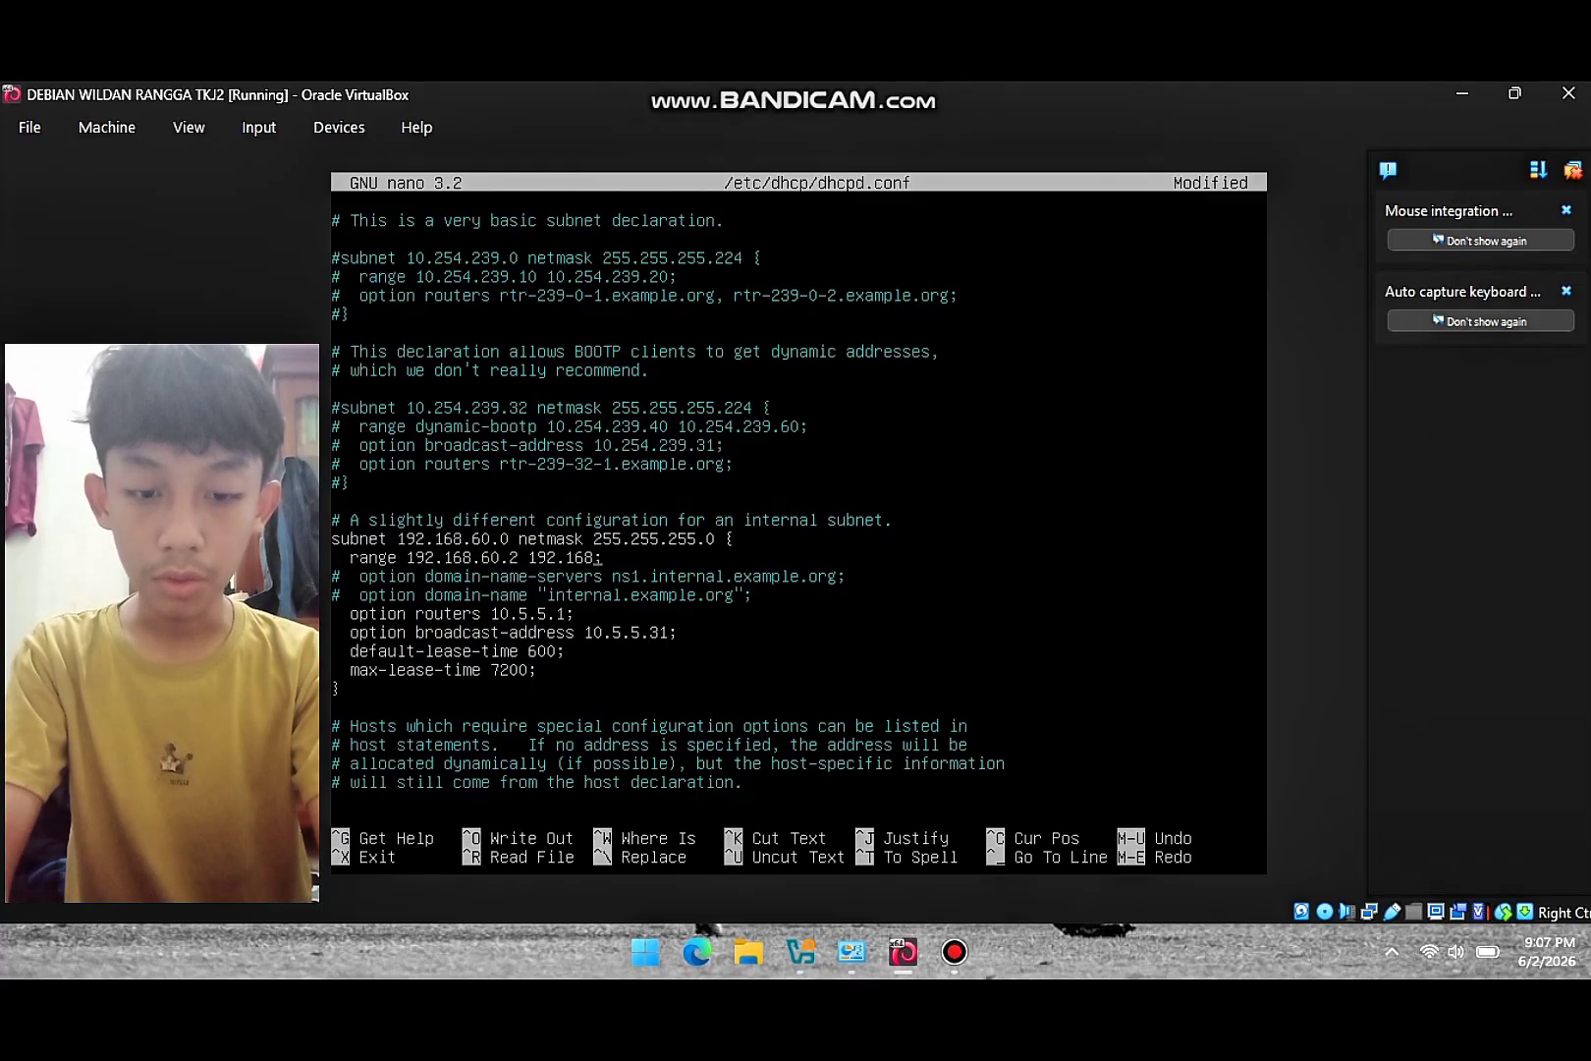
type(".")
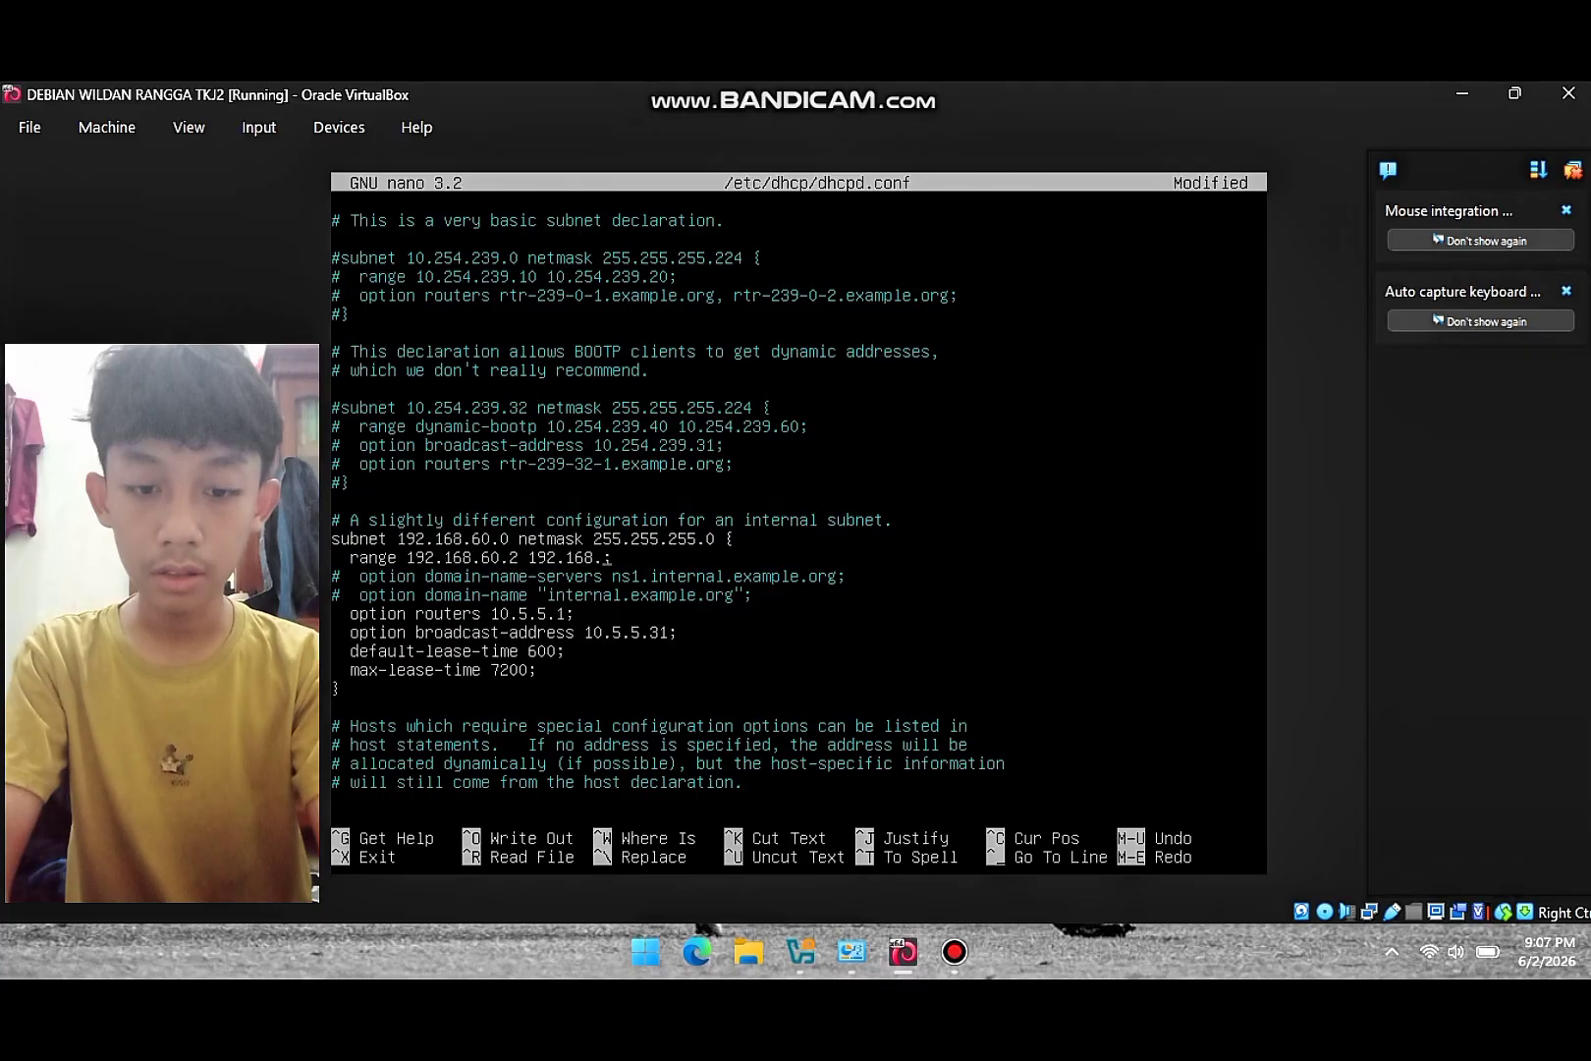
type("60.100")
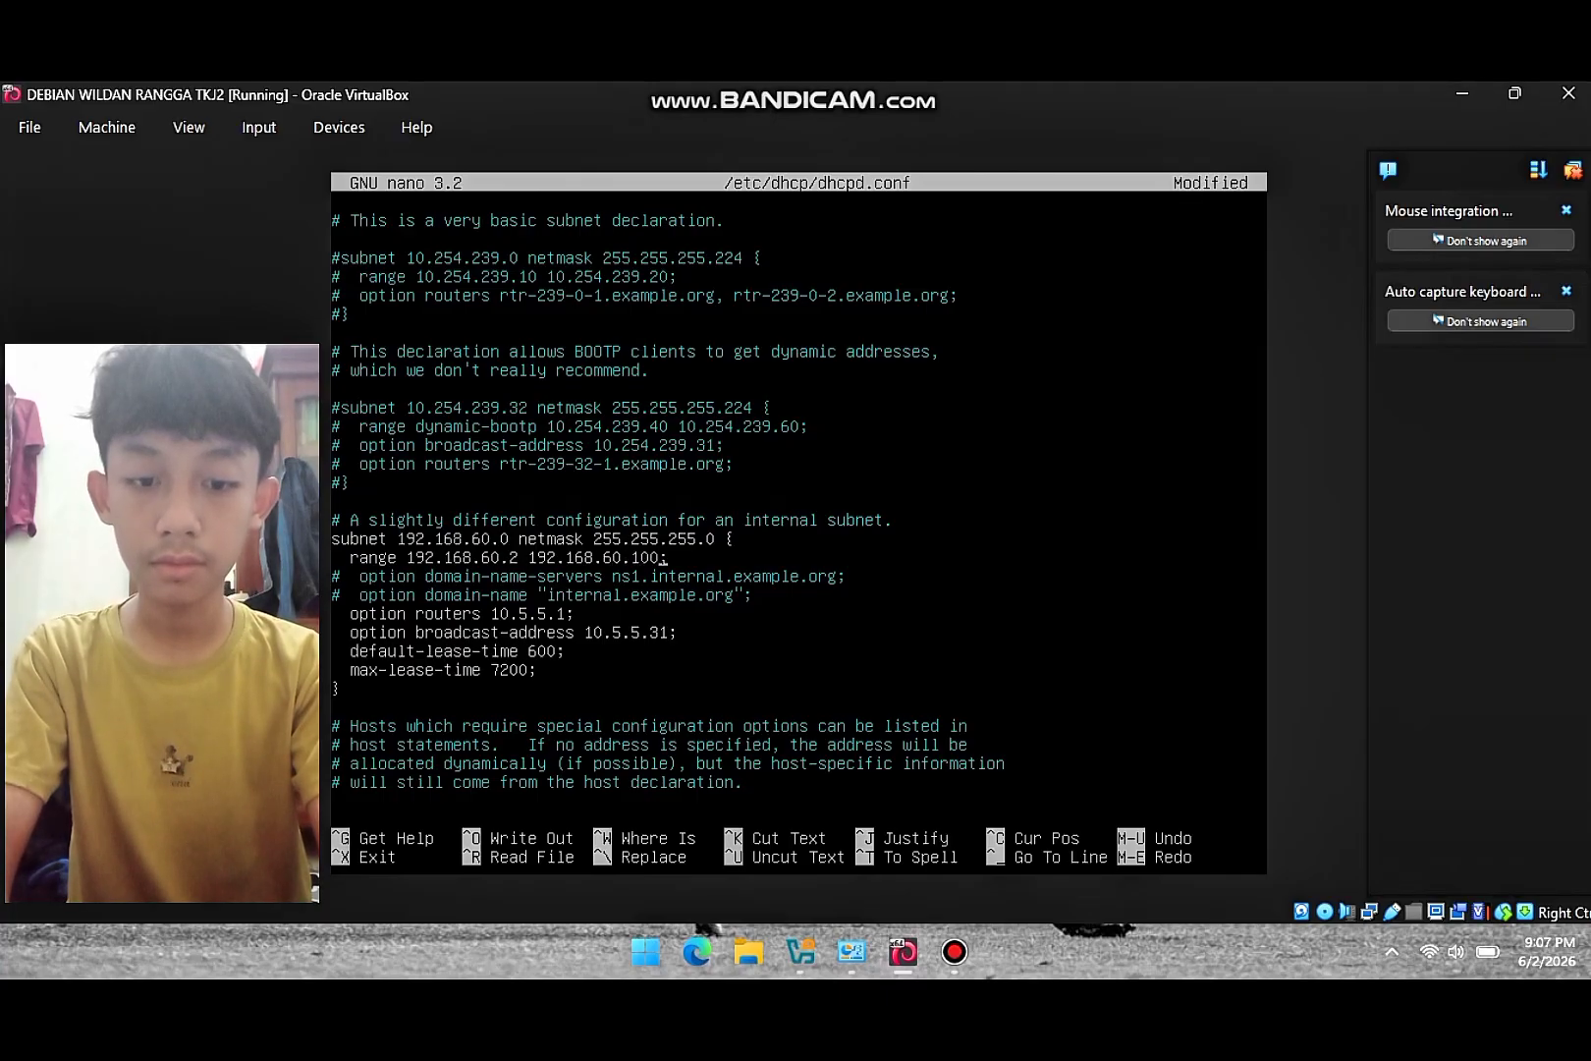
- Set option routers to 192.168.60.1 and broadcast-address to 192.168.60.255, then exit nano to save
key("Down")
key("Down")
key("Down")
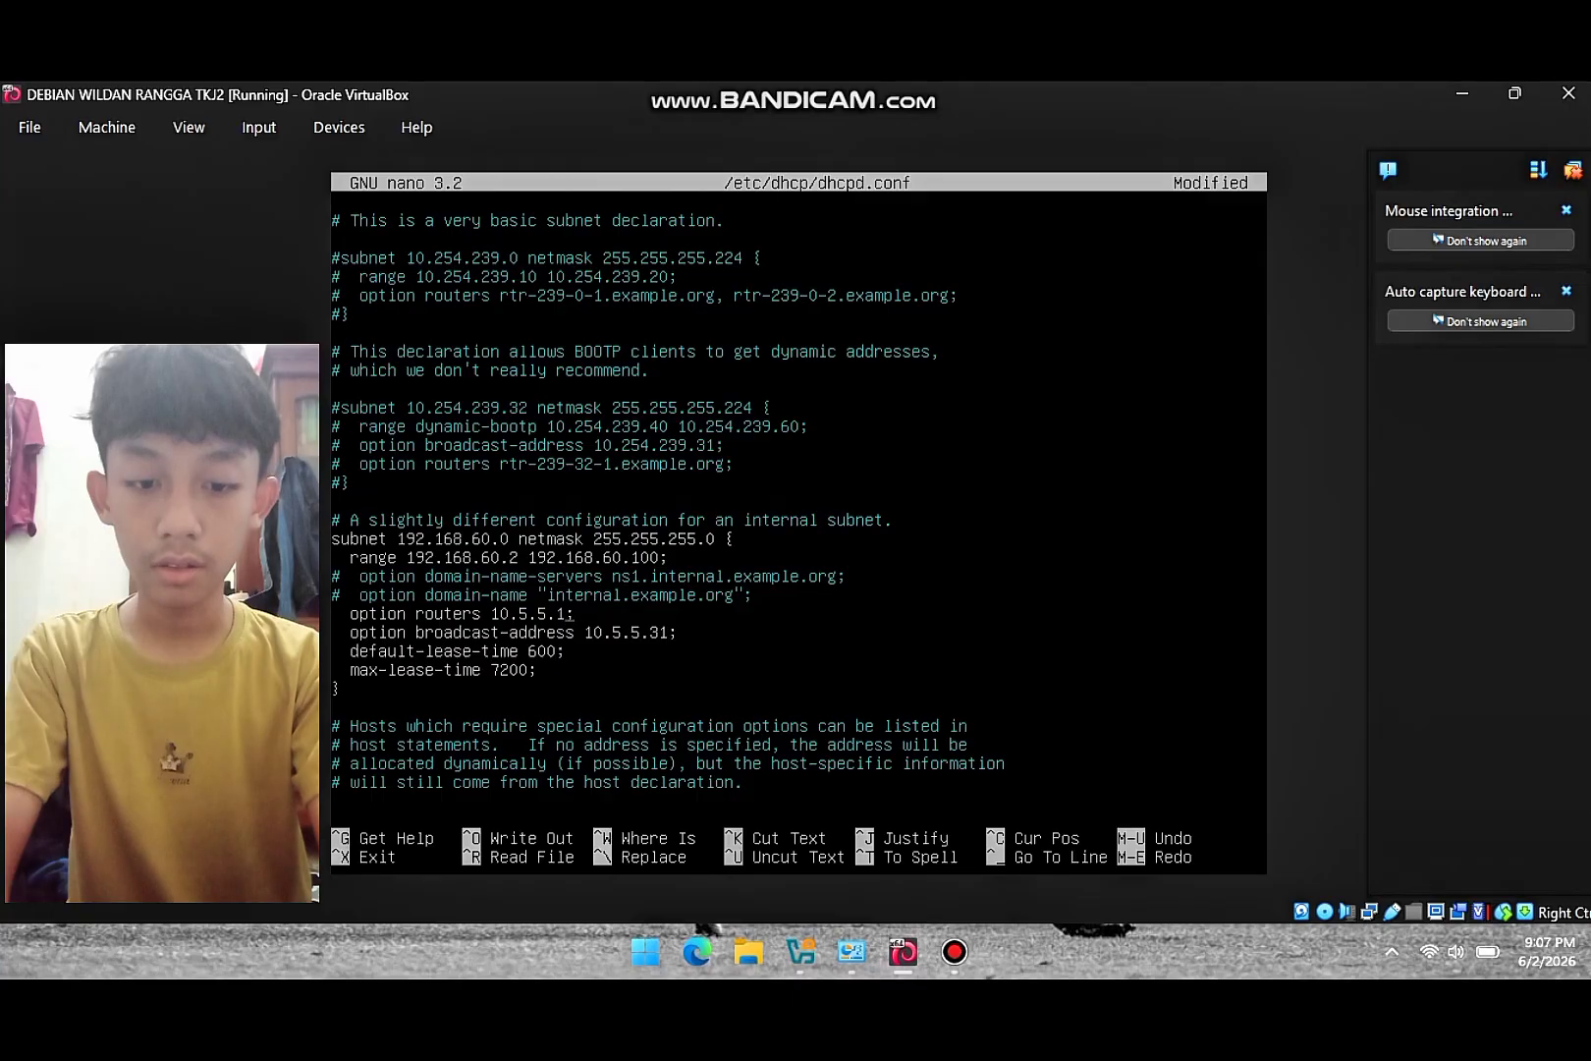
key("BackSpace")
key("BackSpace")
key("BackSpace")
key("BackSpace")
key("BackSpace")
key("BackSpace")
key("BackSpace")
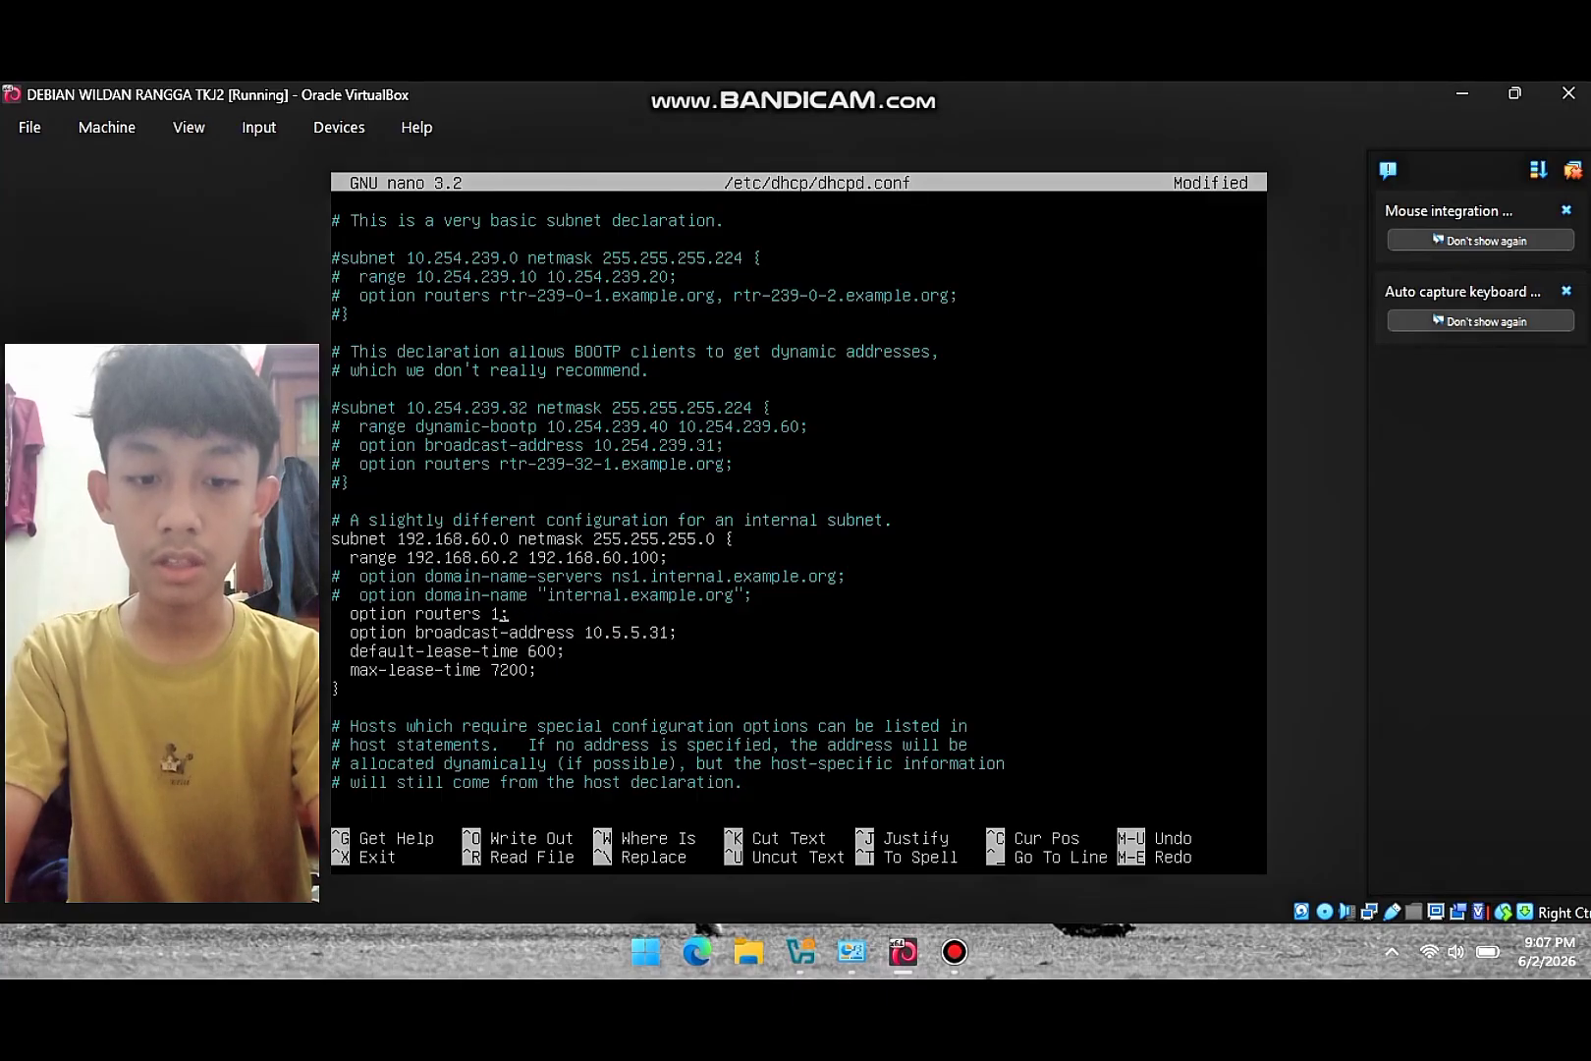
type("92.168")
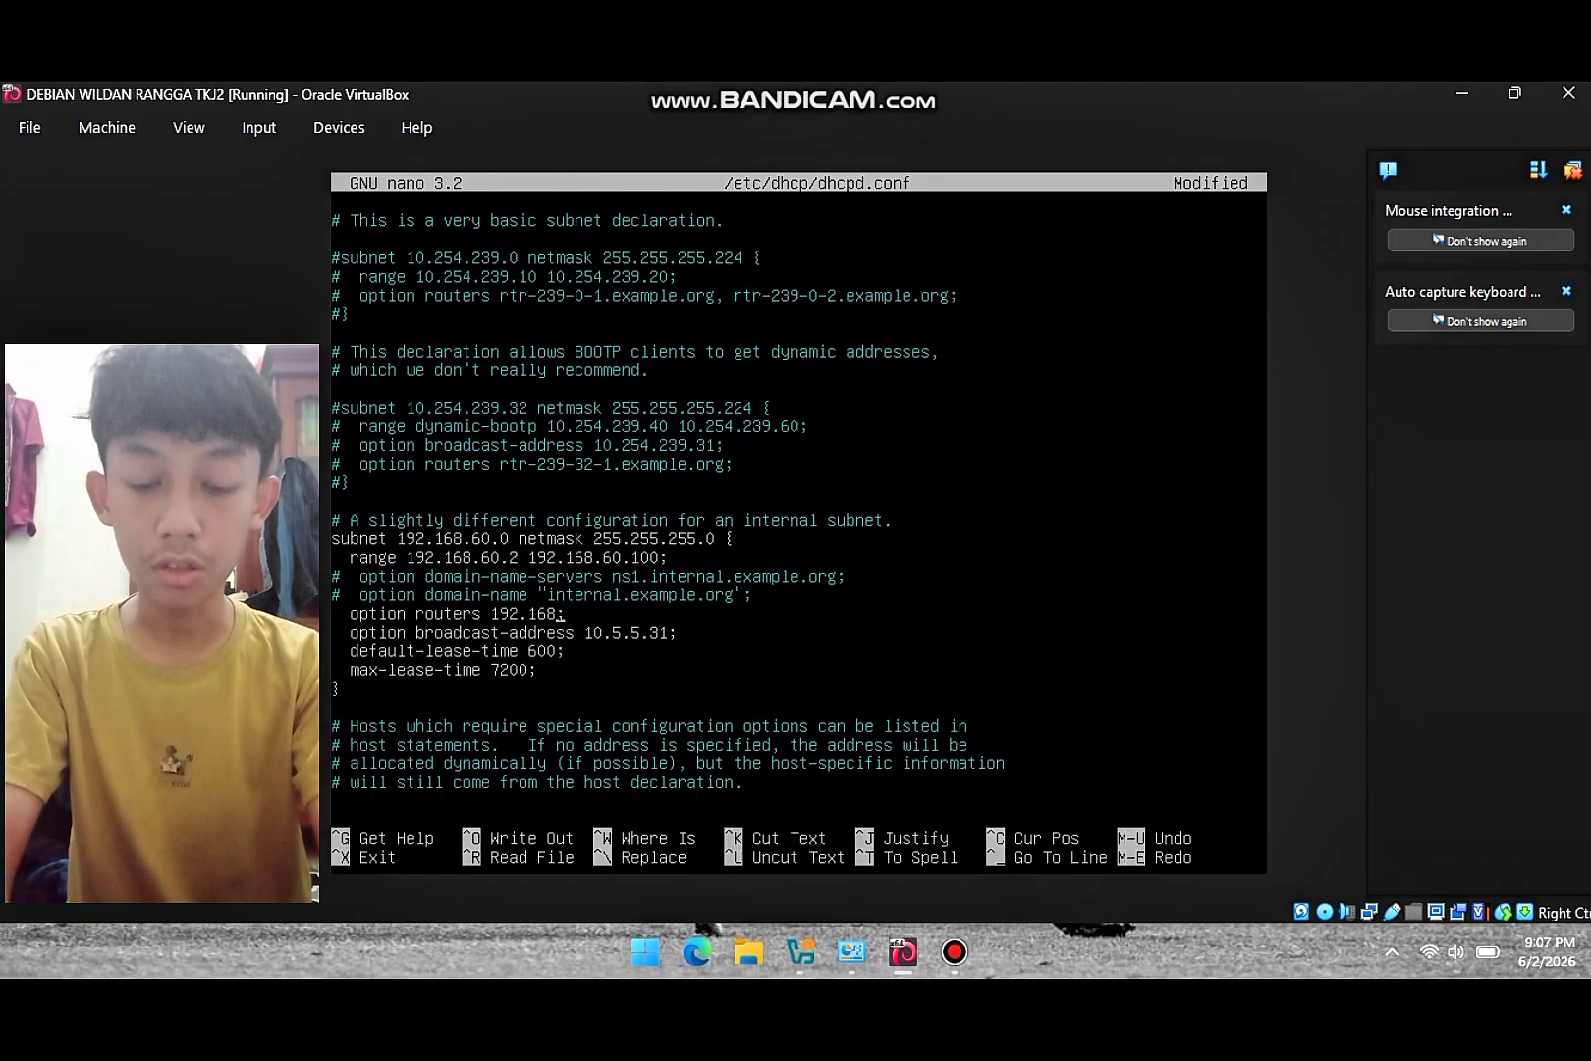
type(".60")
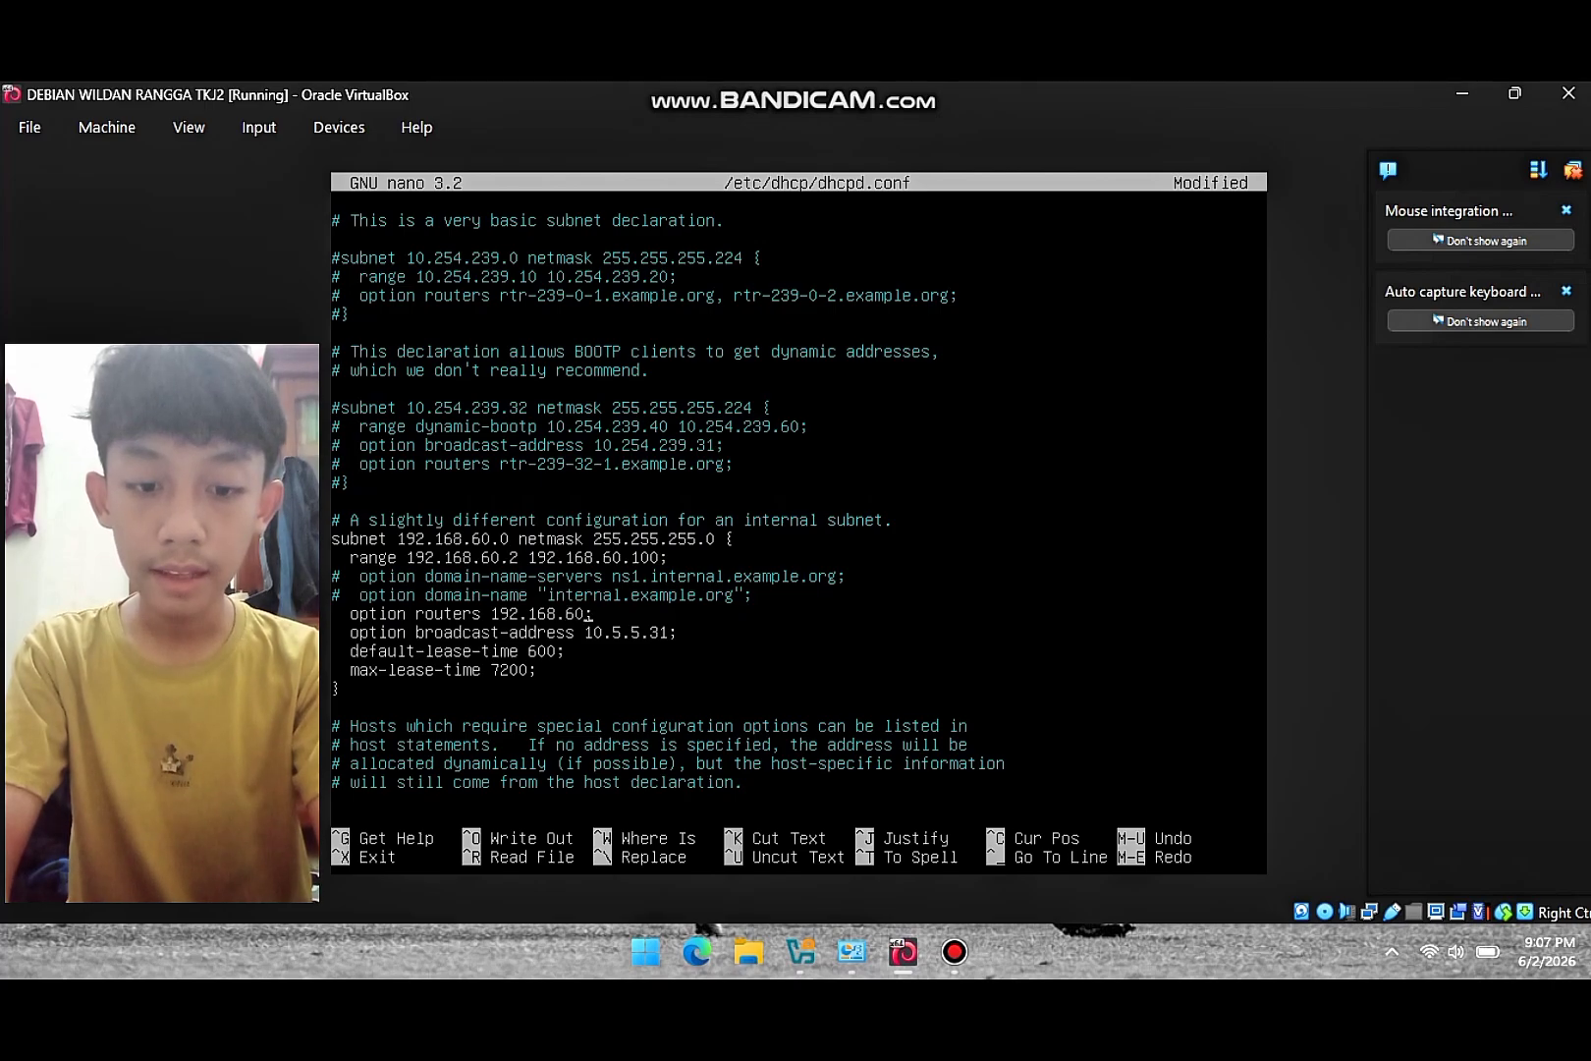
type(".1")
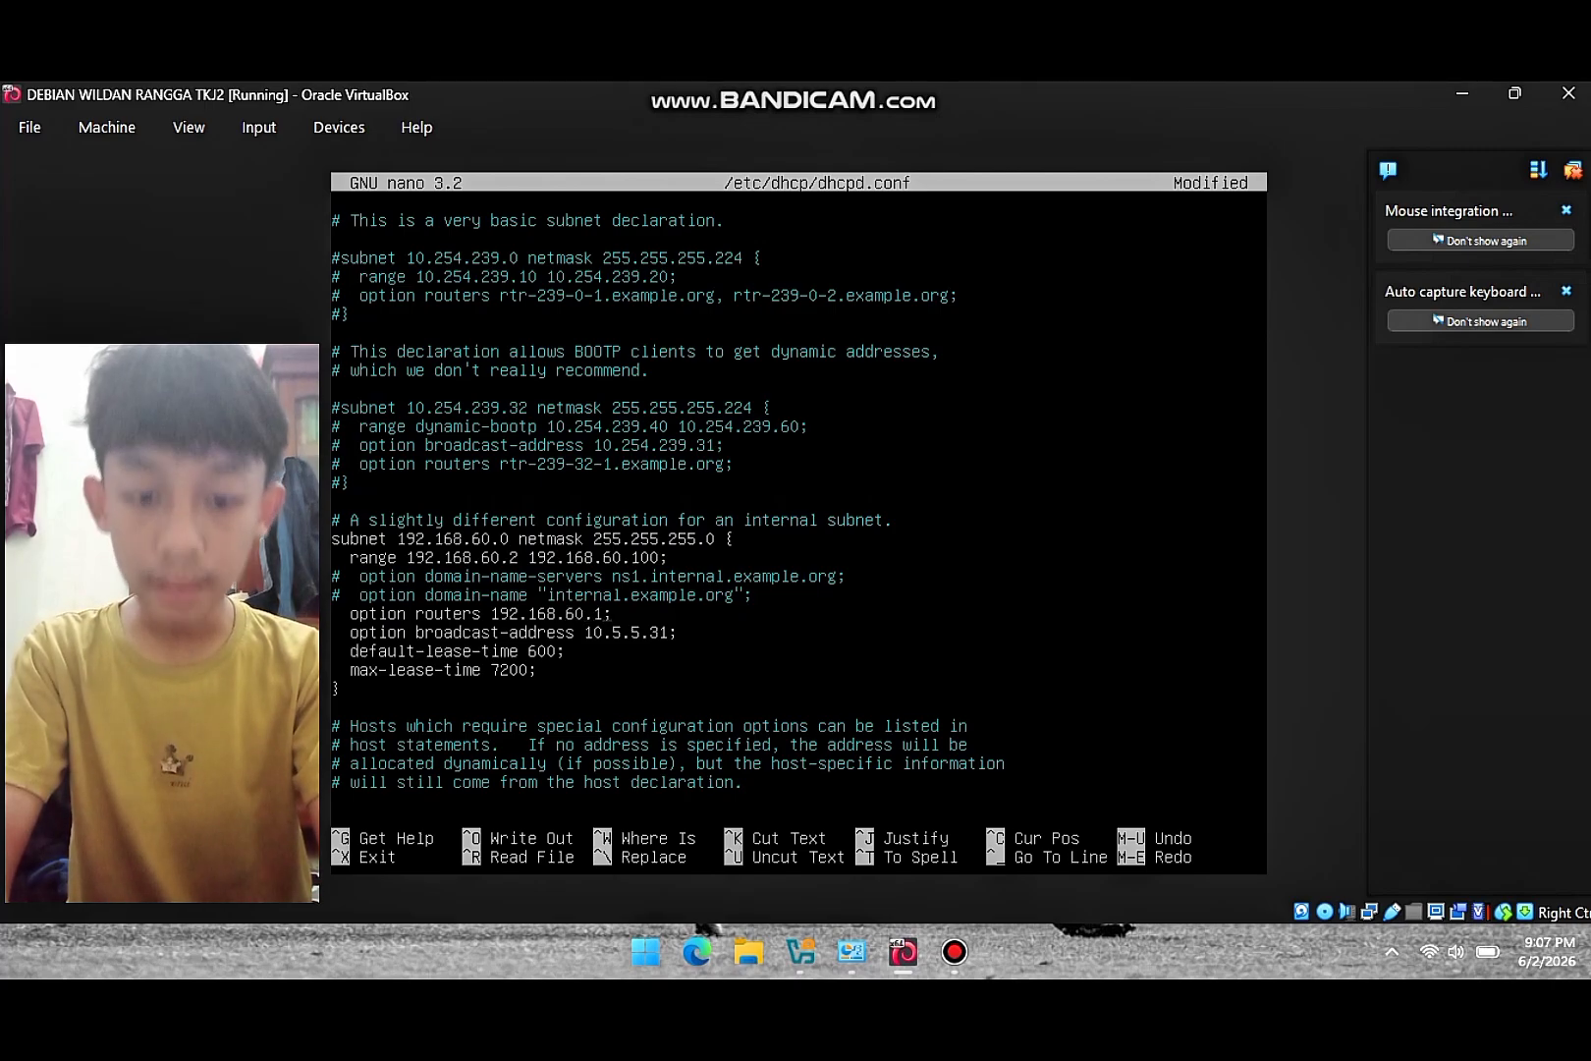
key("Down")
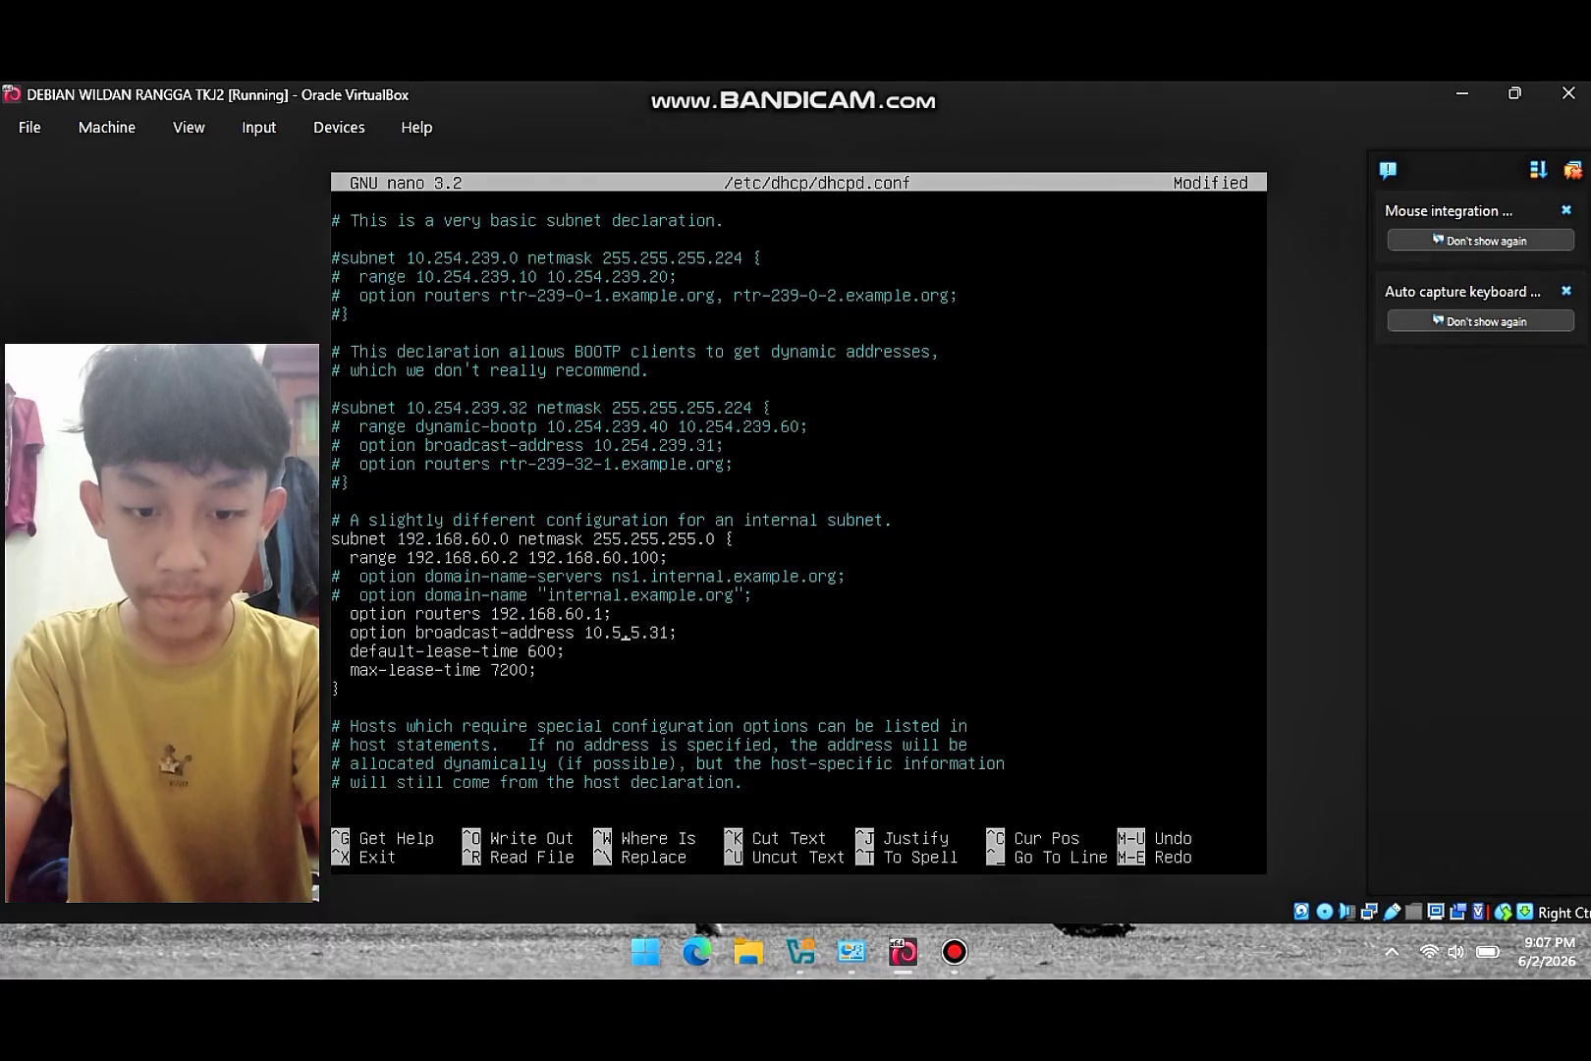
key("Right")
key("Right")
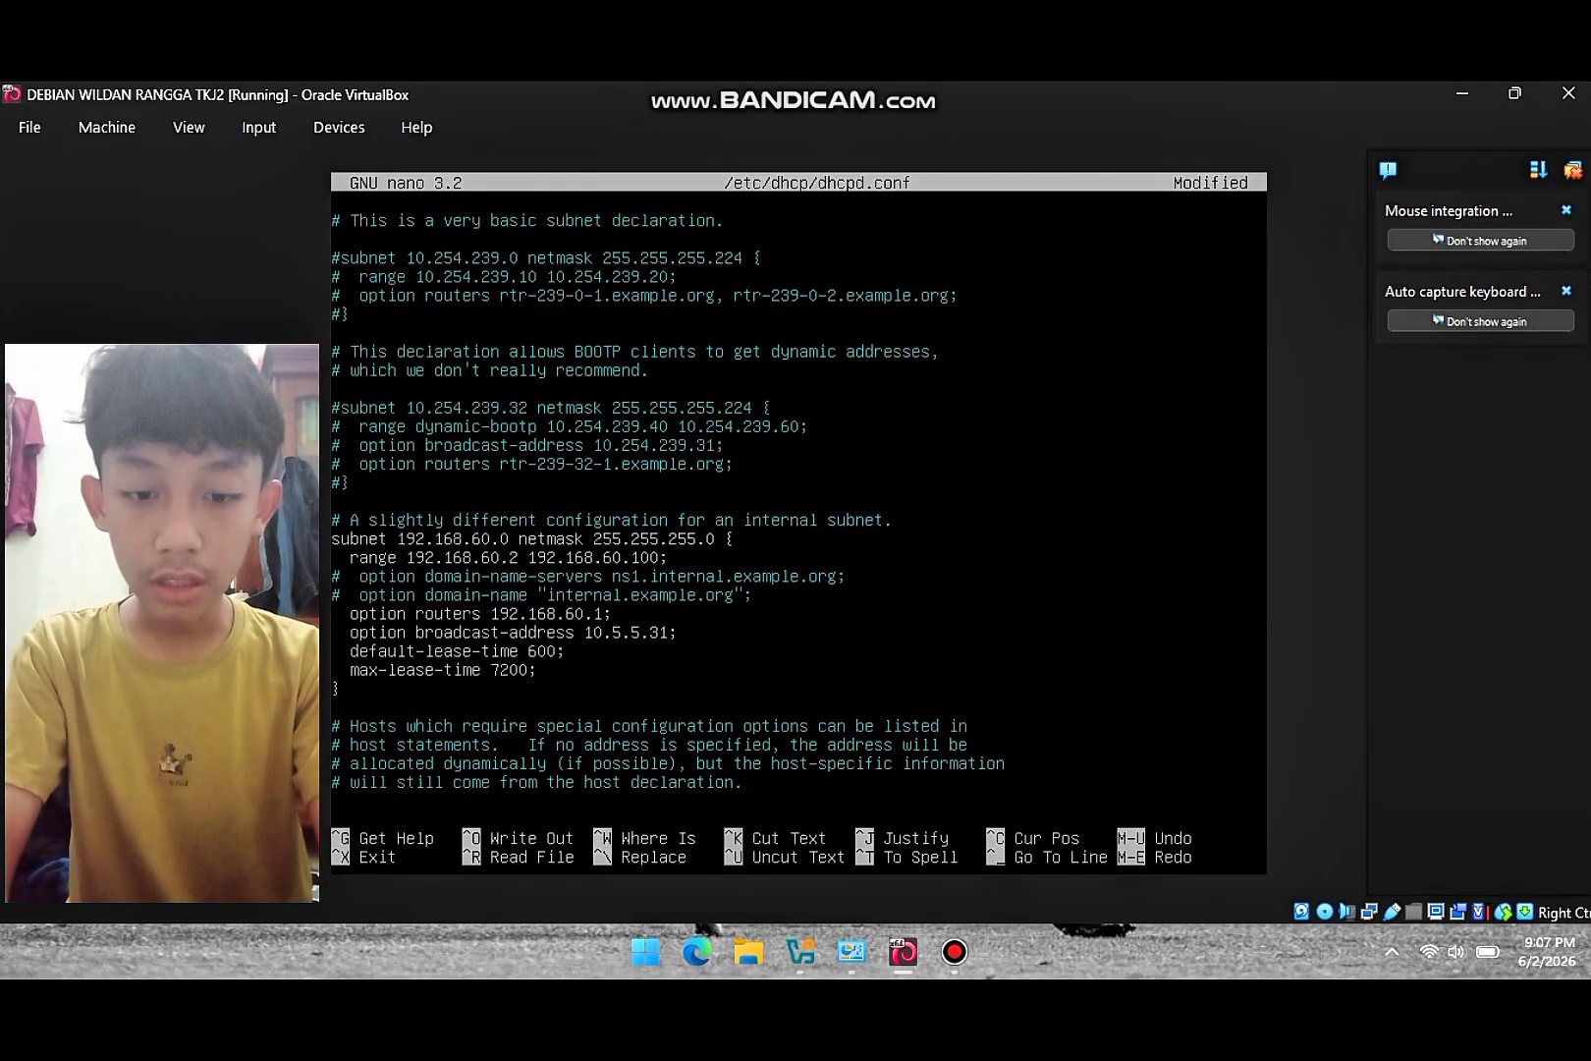
key("BackSpace")
key("BackSpace")
key("BackSpace")
key("BackSpace")
key("BackSpace")
key("BackSpace")
key("BackSpace")
key("BackSpace")
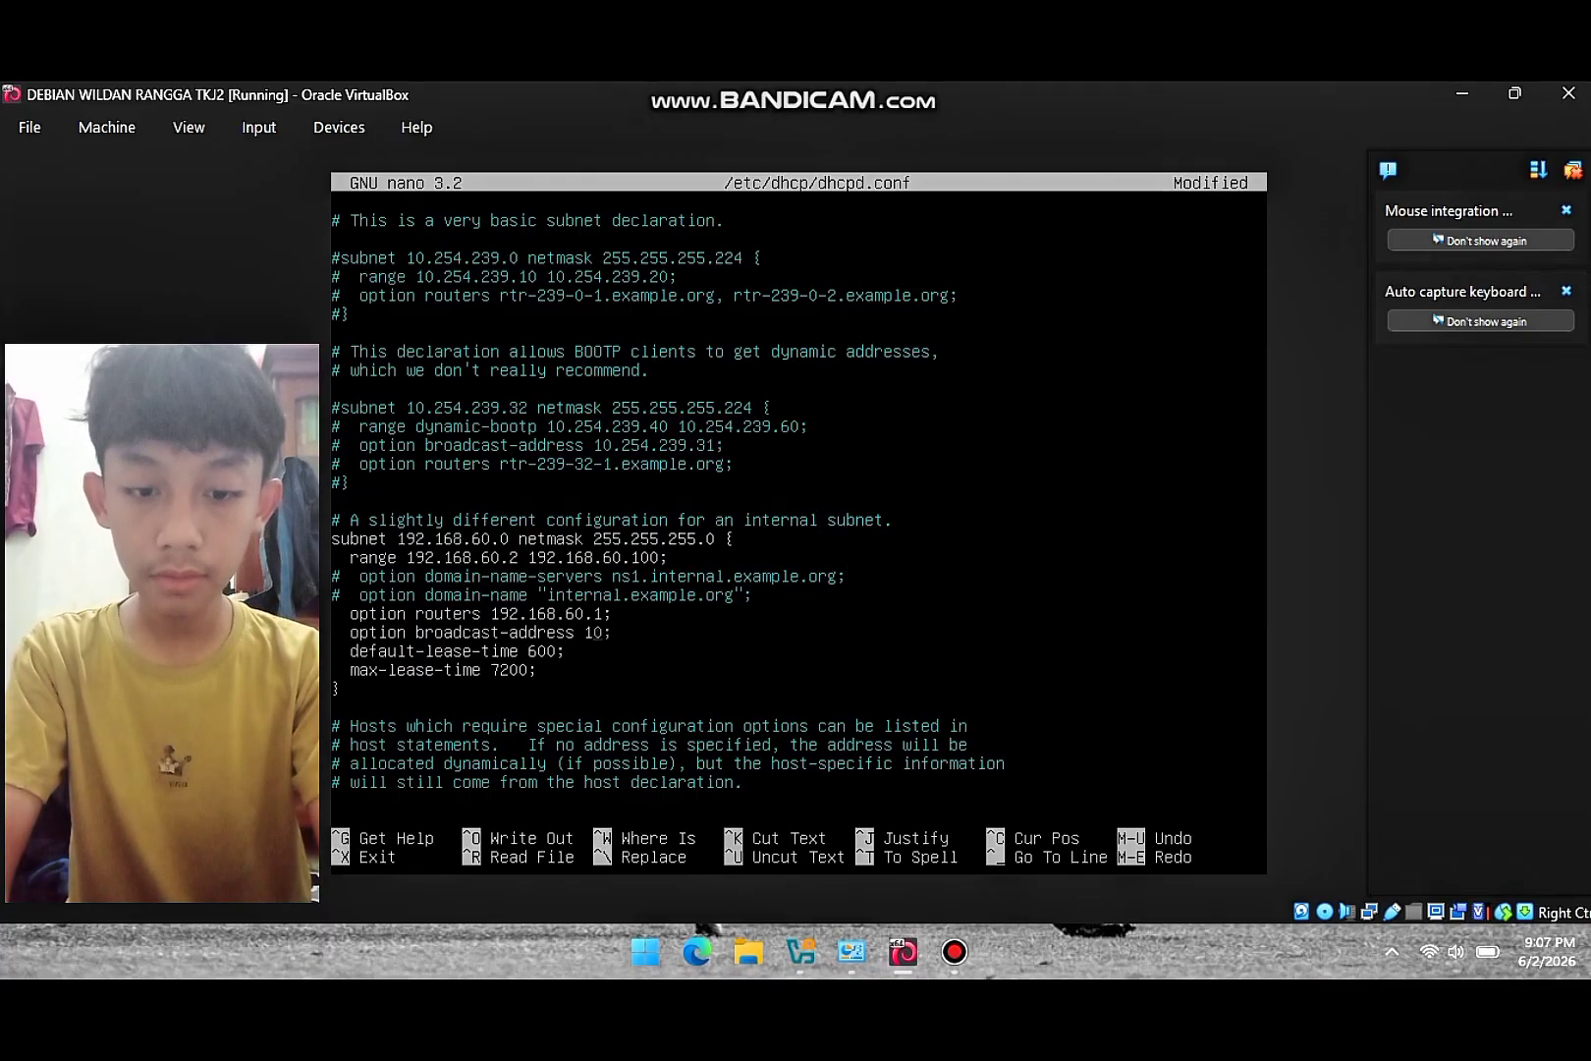
type("92.168")
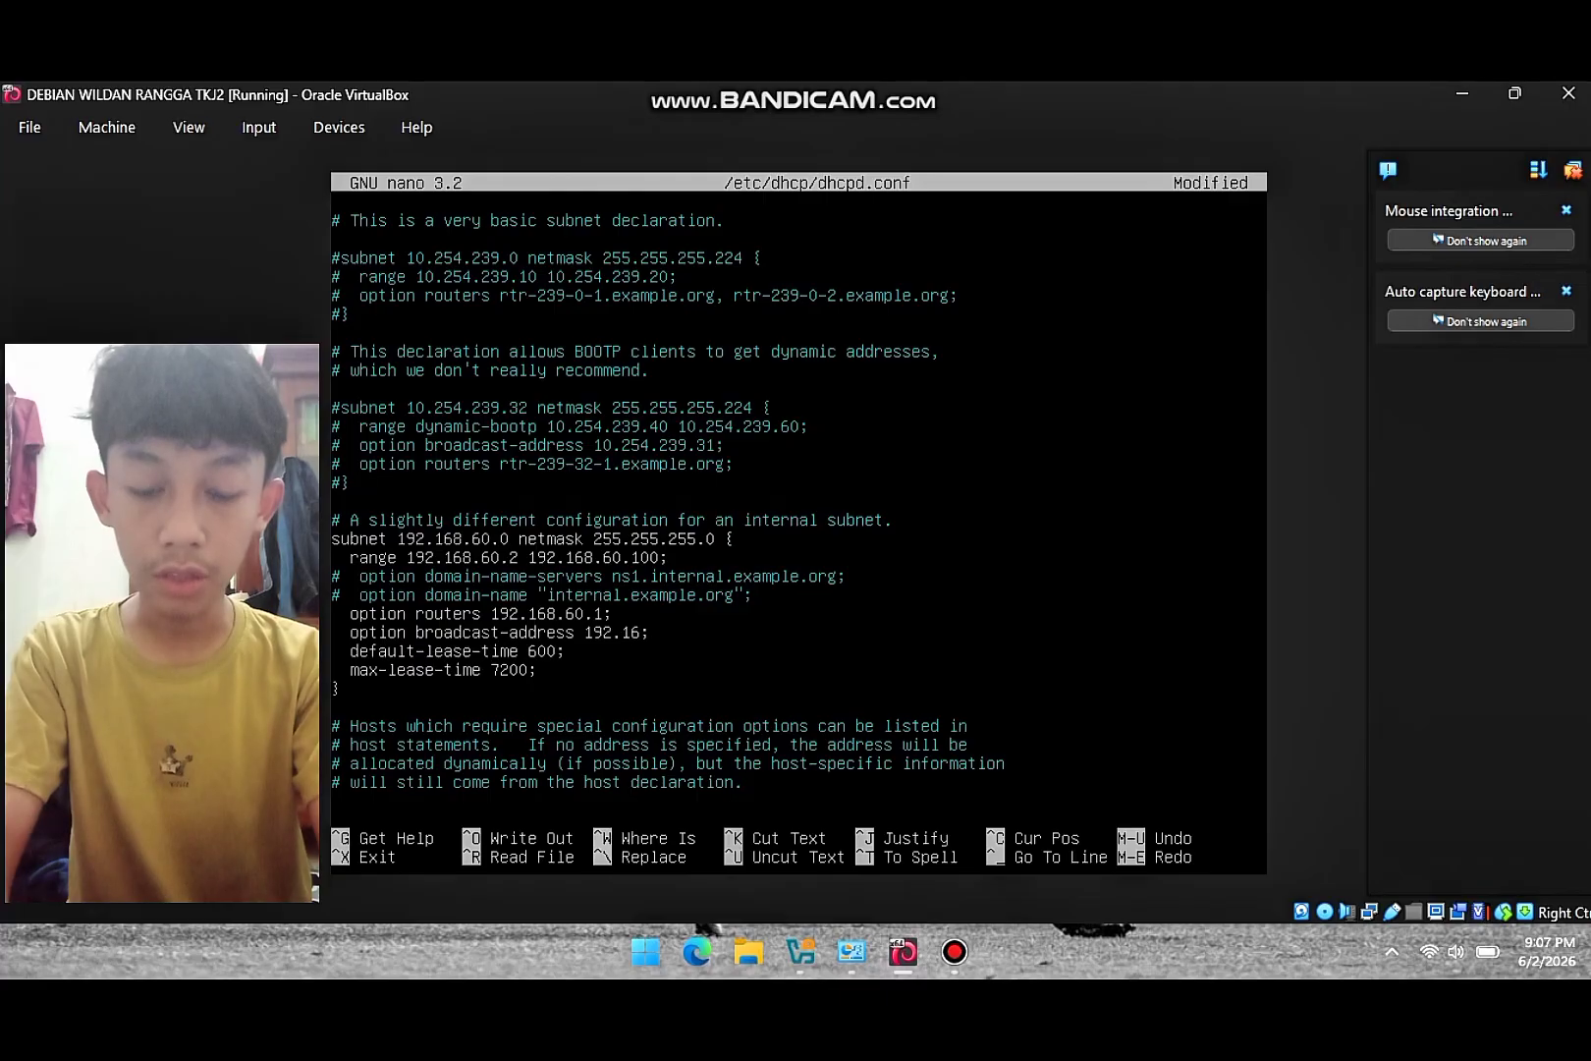
type(".60.255")
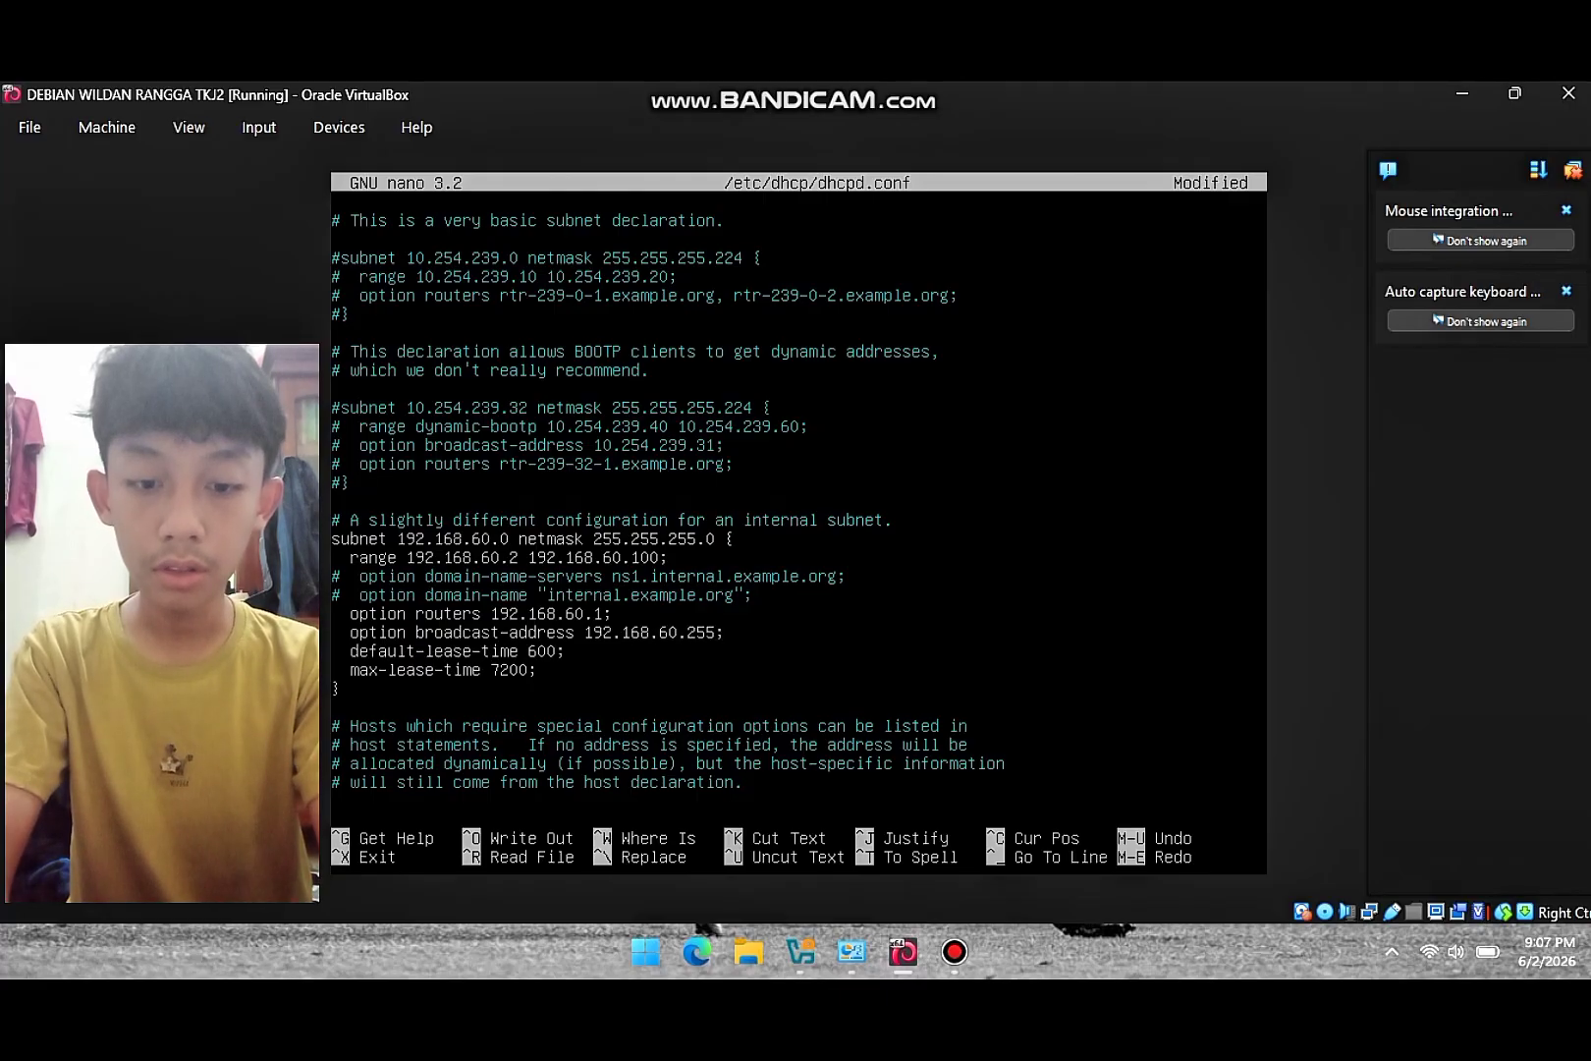
key("ctrl+x")
- Save dhcpd.conf and restart the DHCP server with /etc/init.d/isc-dhcp-server restart
key("y")
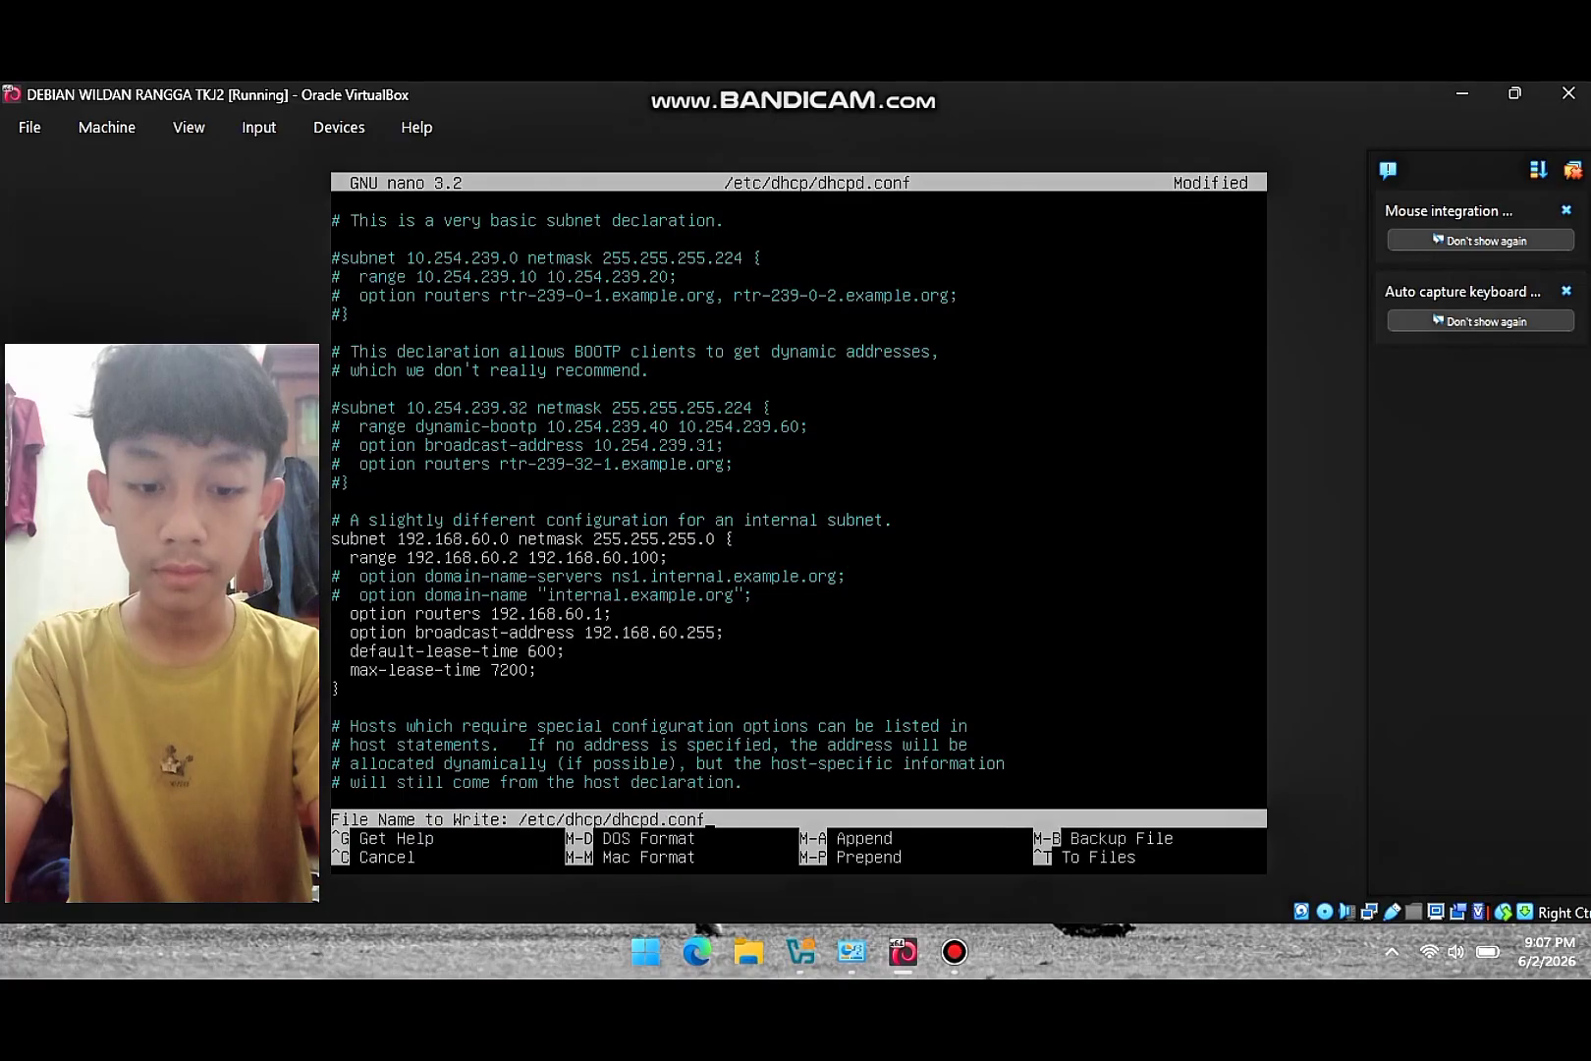
key("Return")
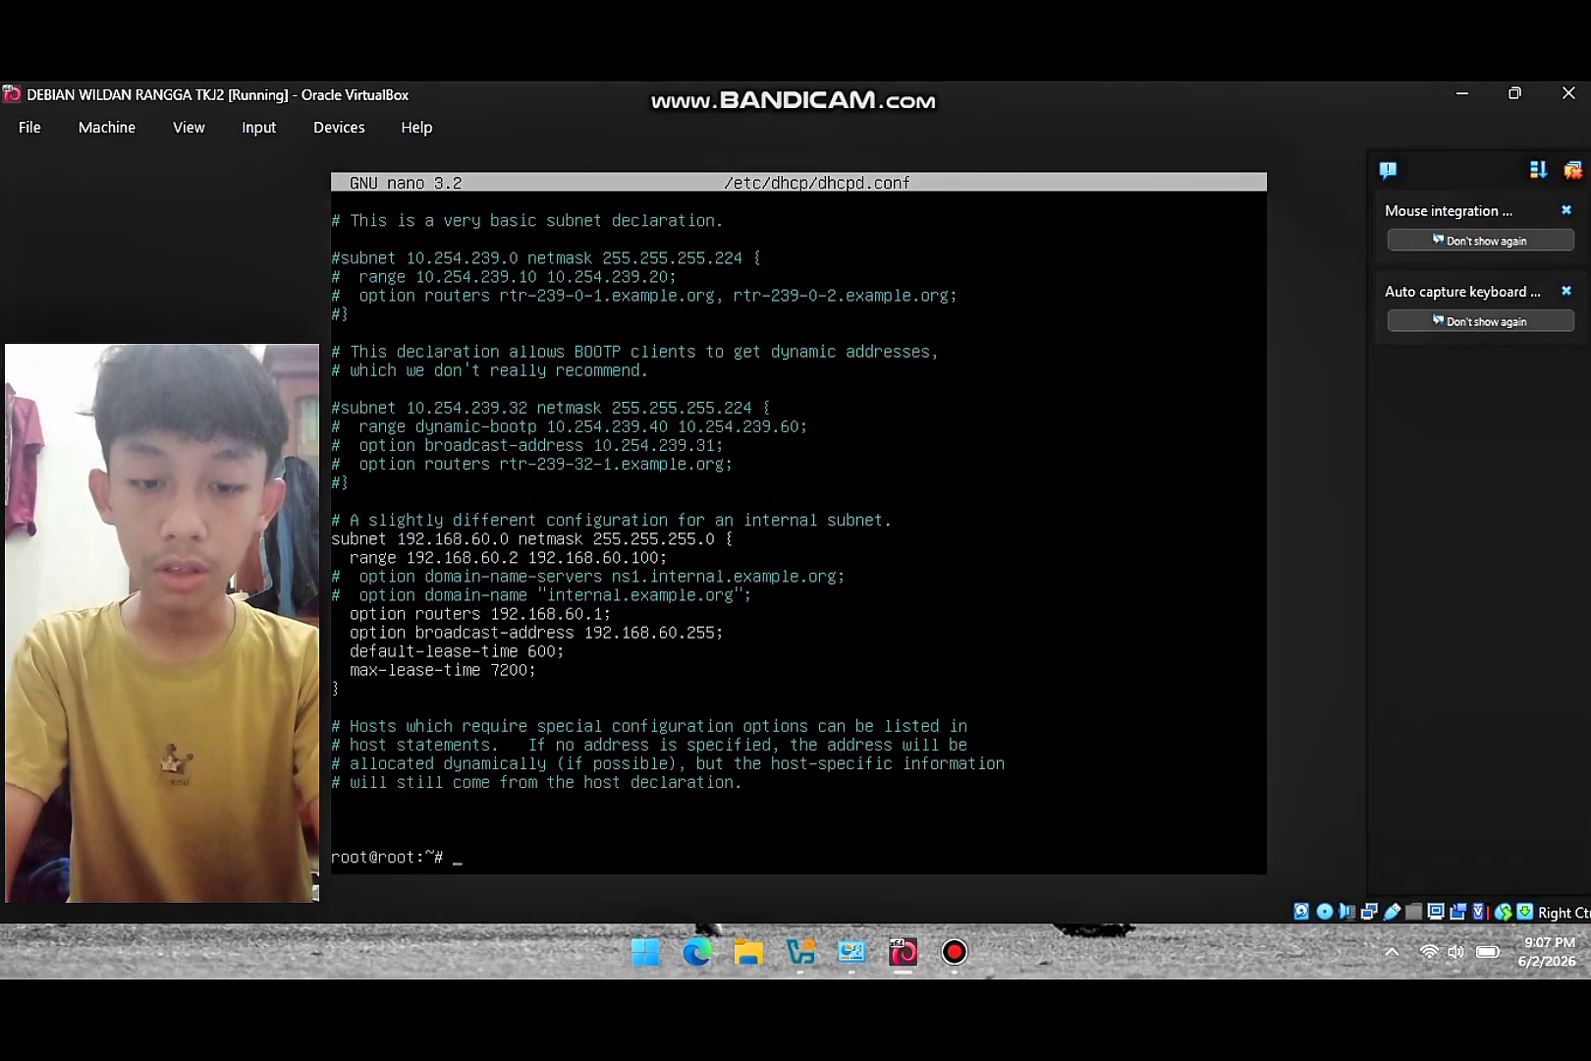
type("/etc")
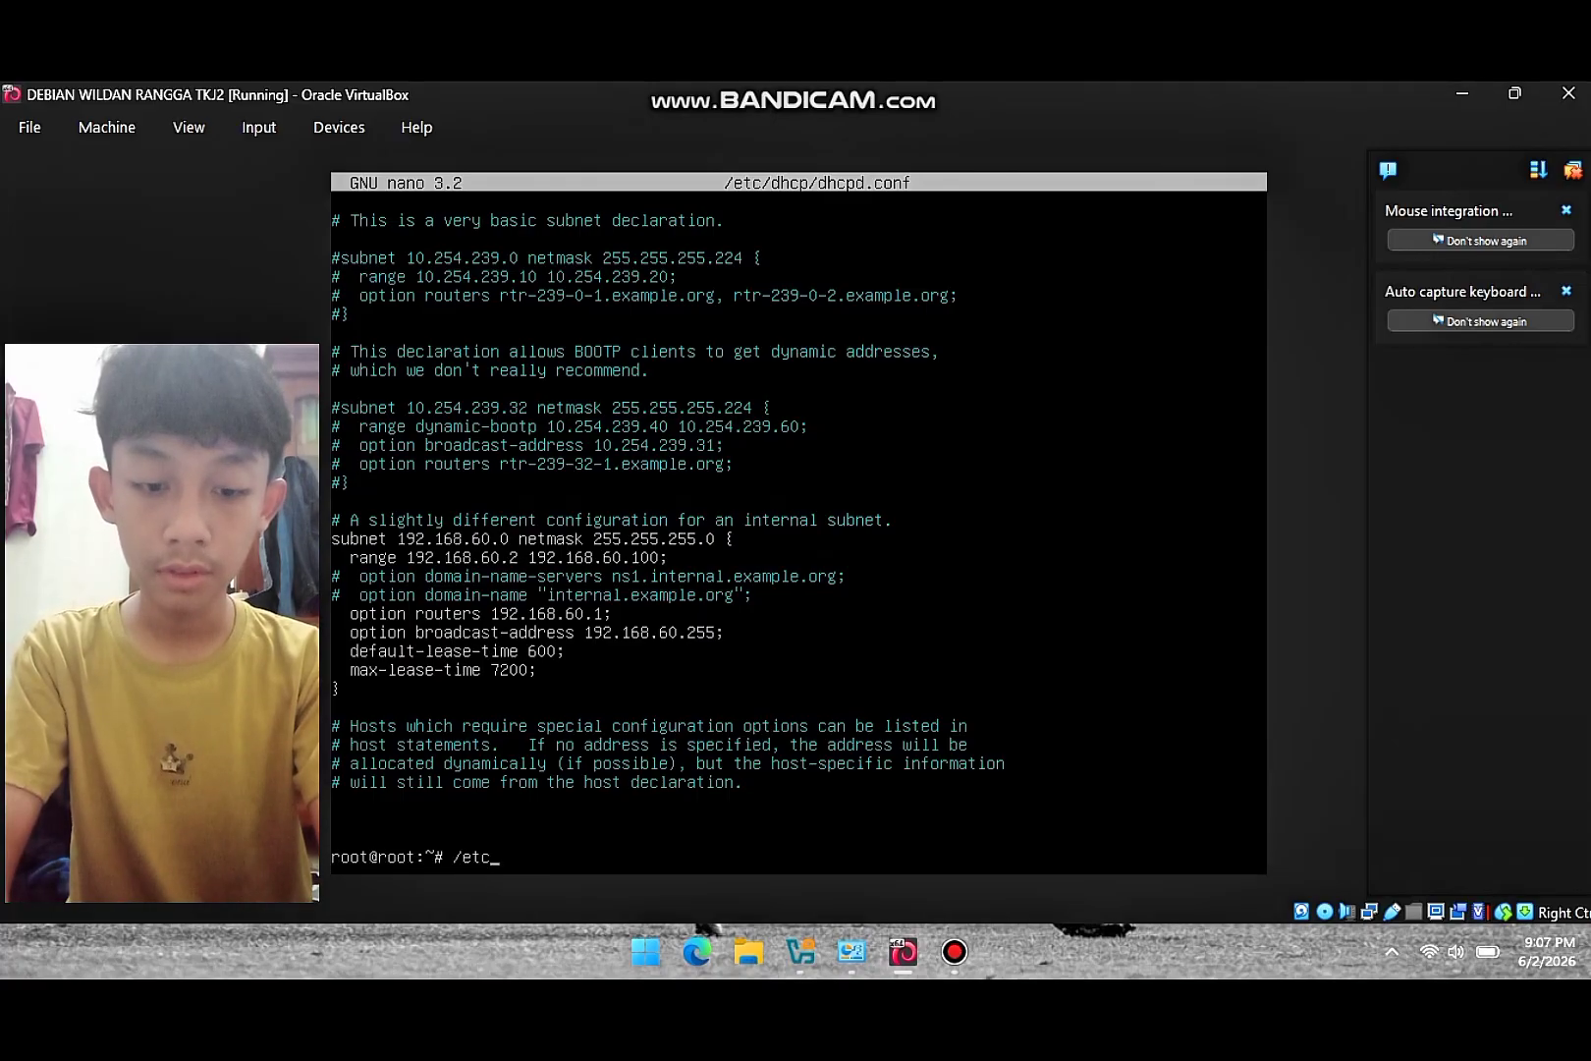
type("/init.")
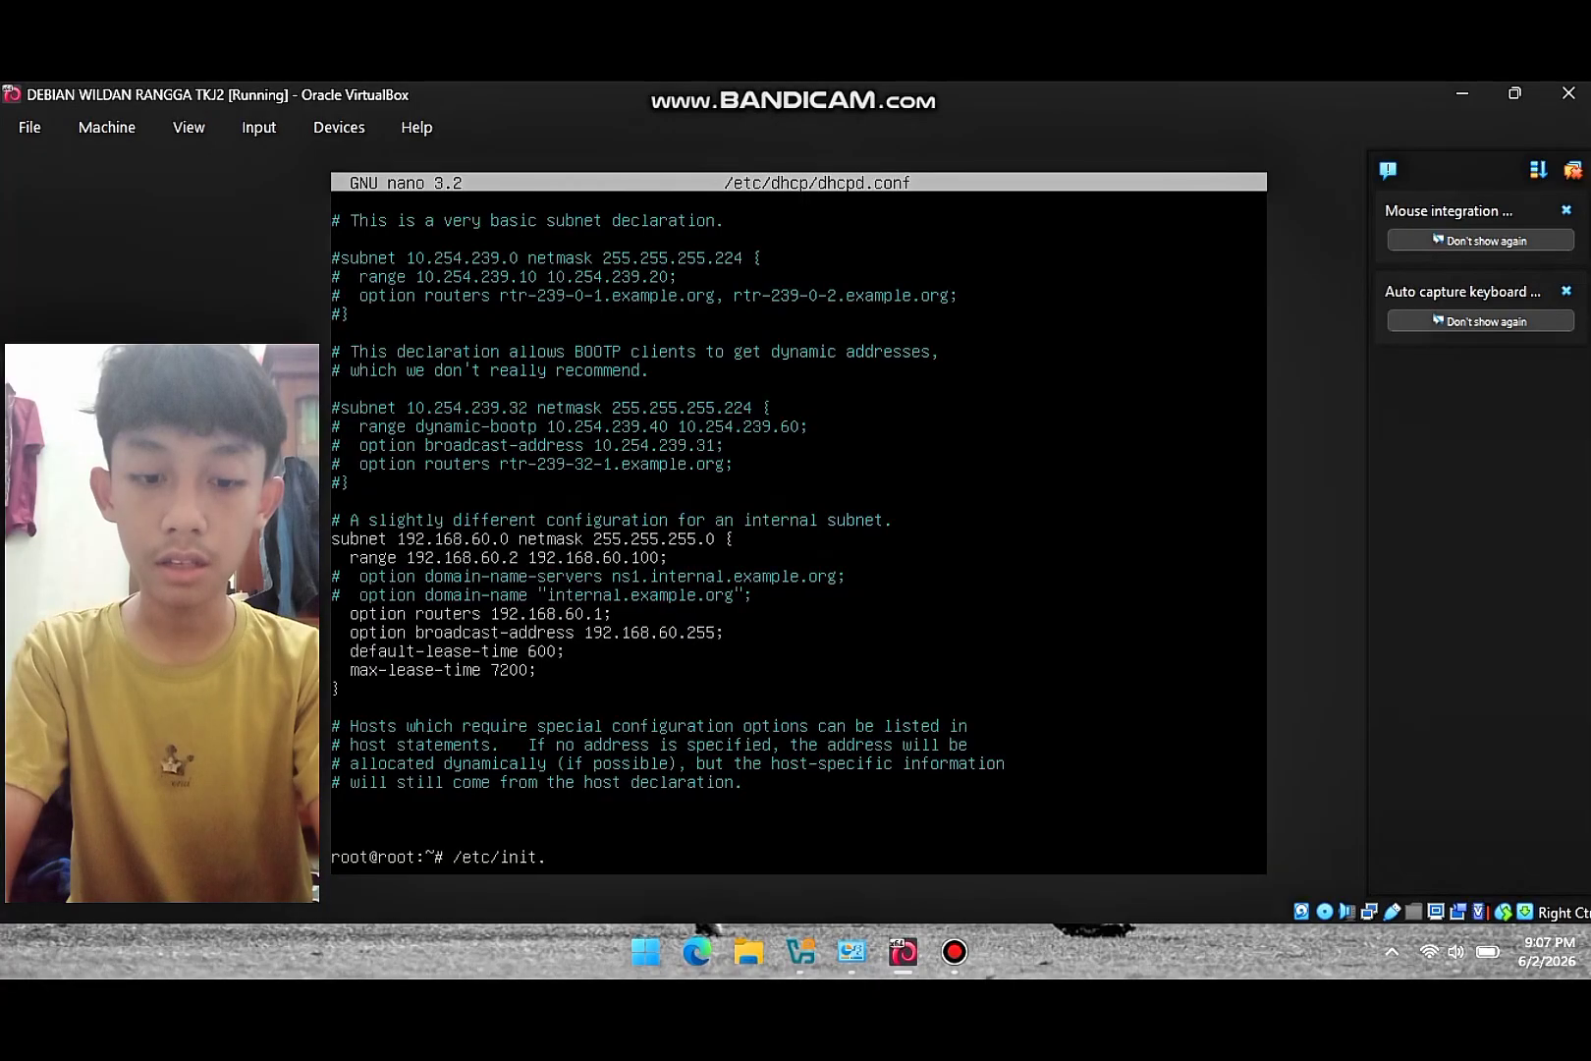
type("d/is")
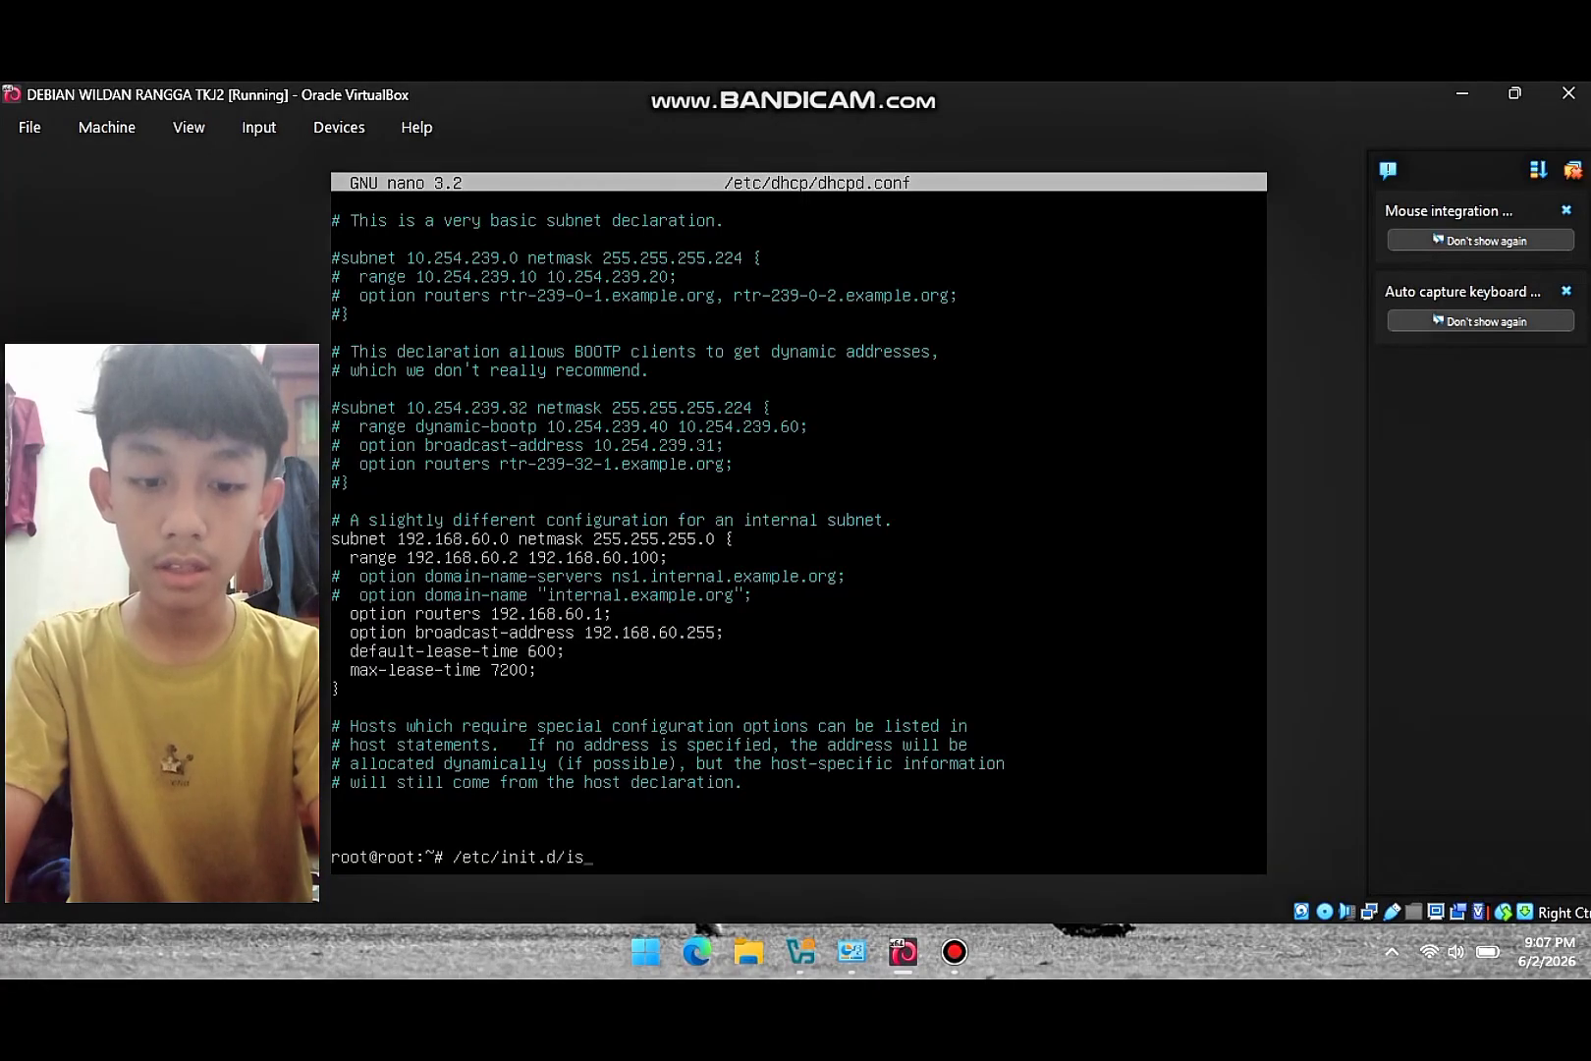
type("c")
type("-d")
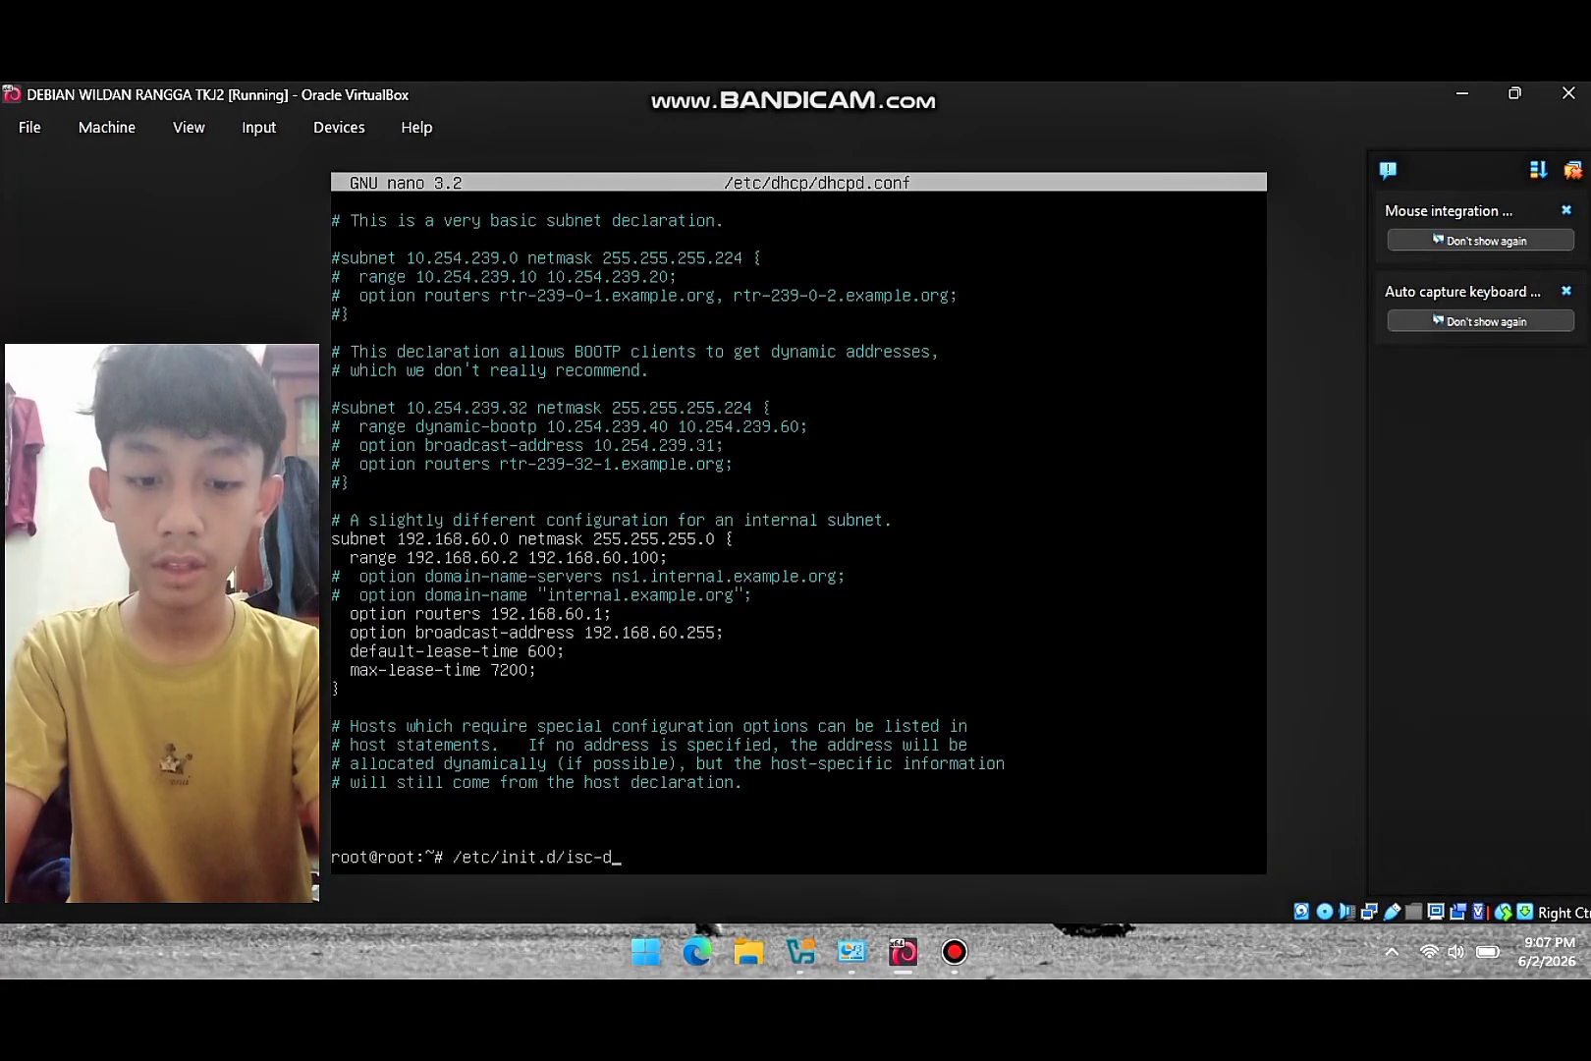
type("hcp-server restart")
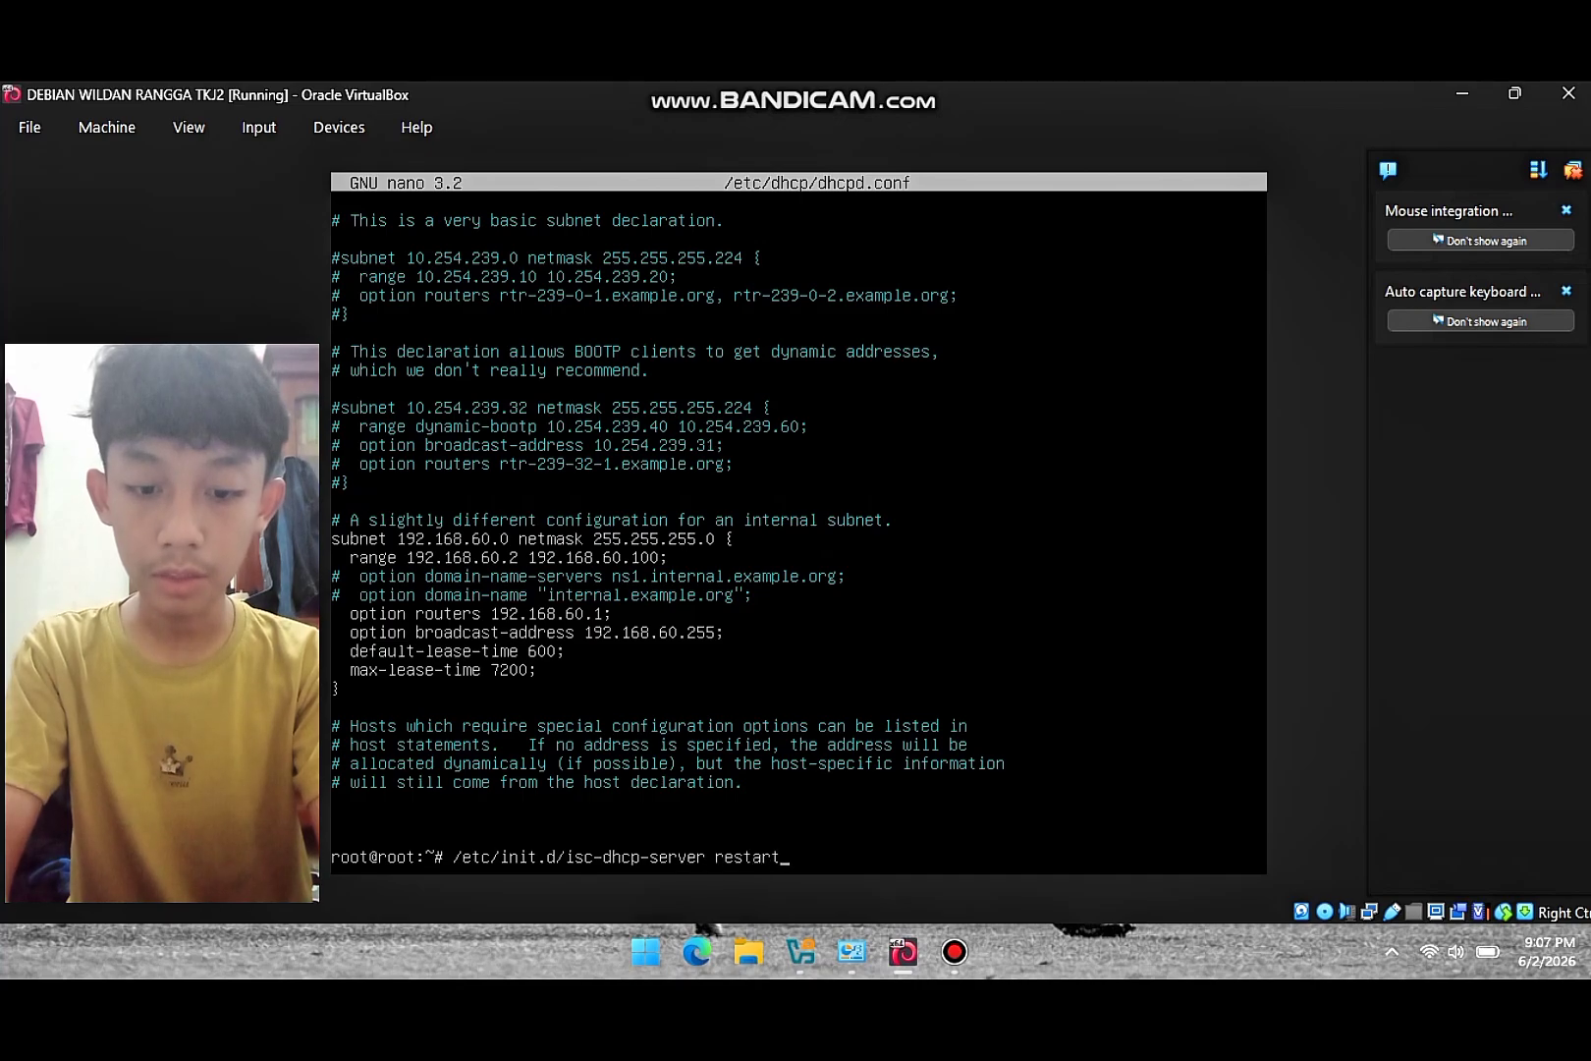
key("Return")
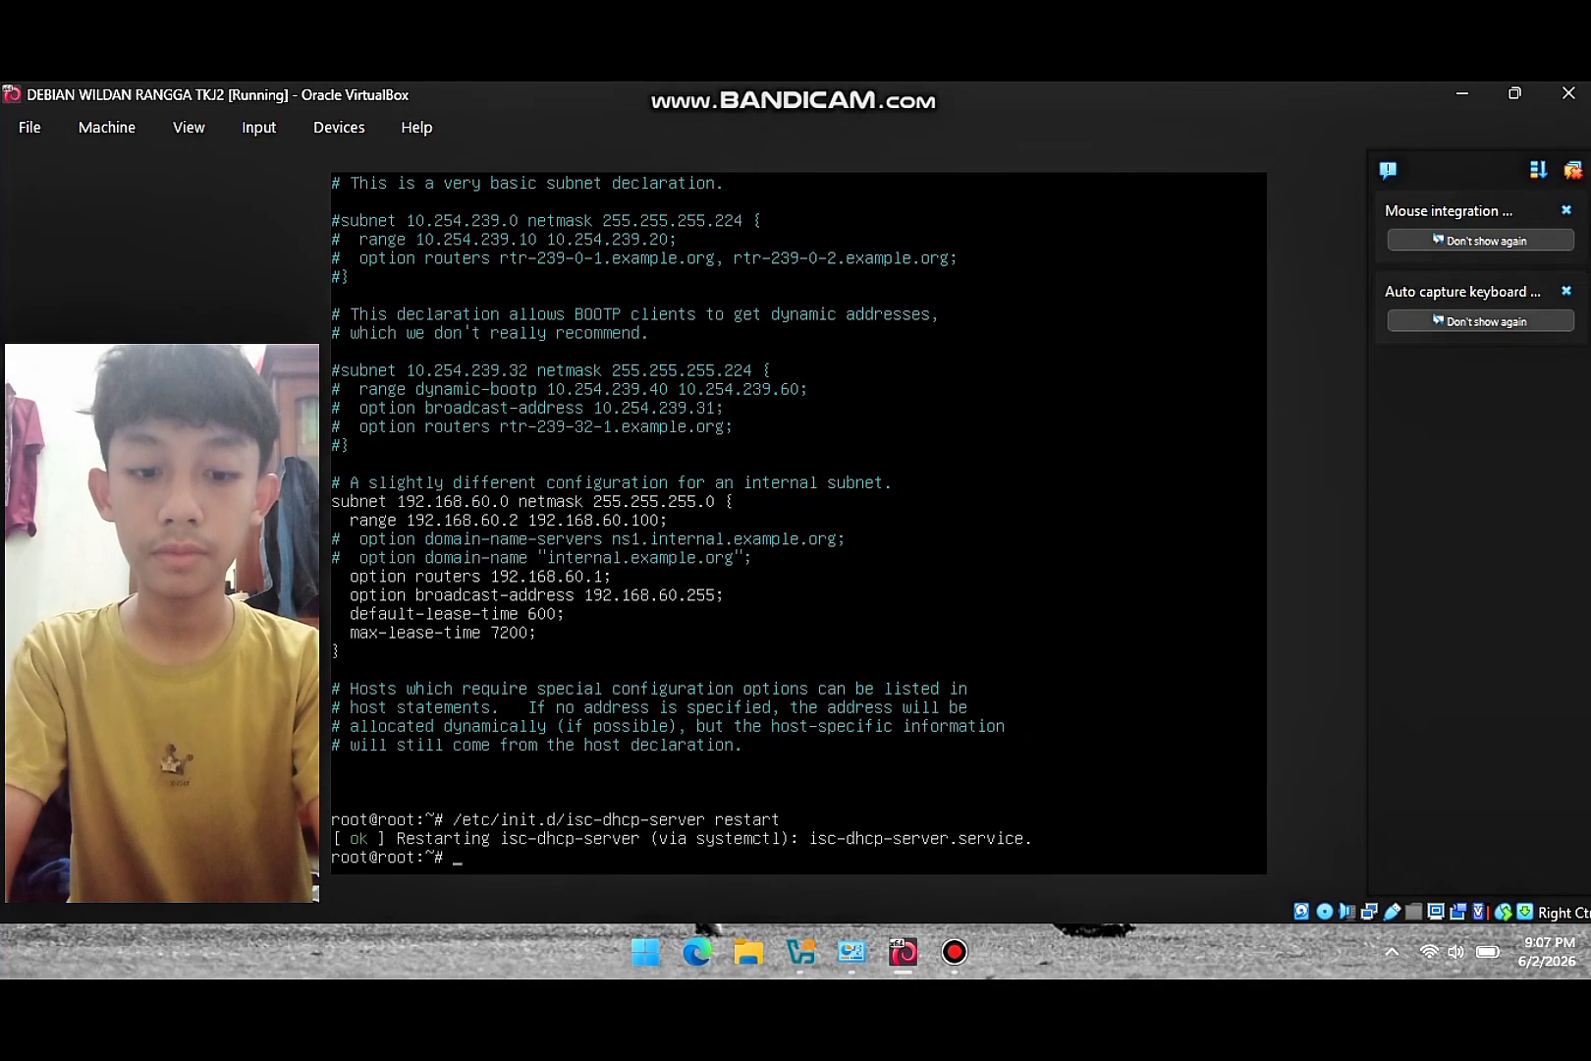
- Switch Ethernet 6's IPv4 settings to obtain both the IP address and DNS server automatically
left_click(851, 951)
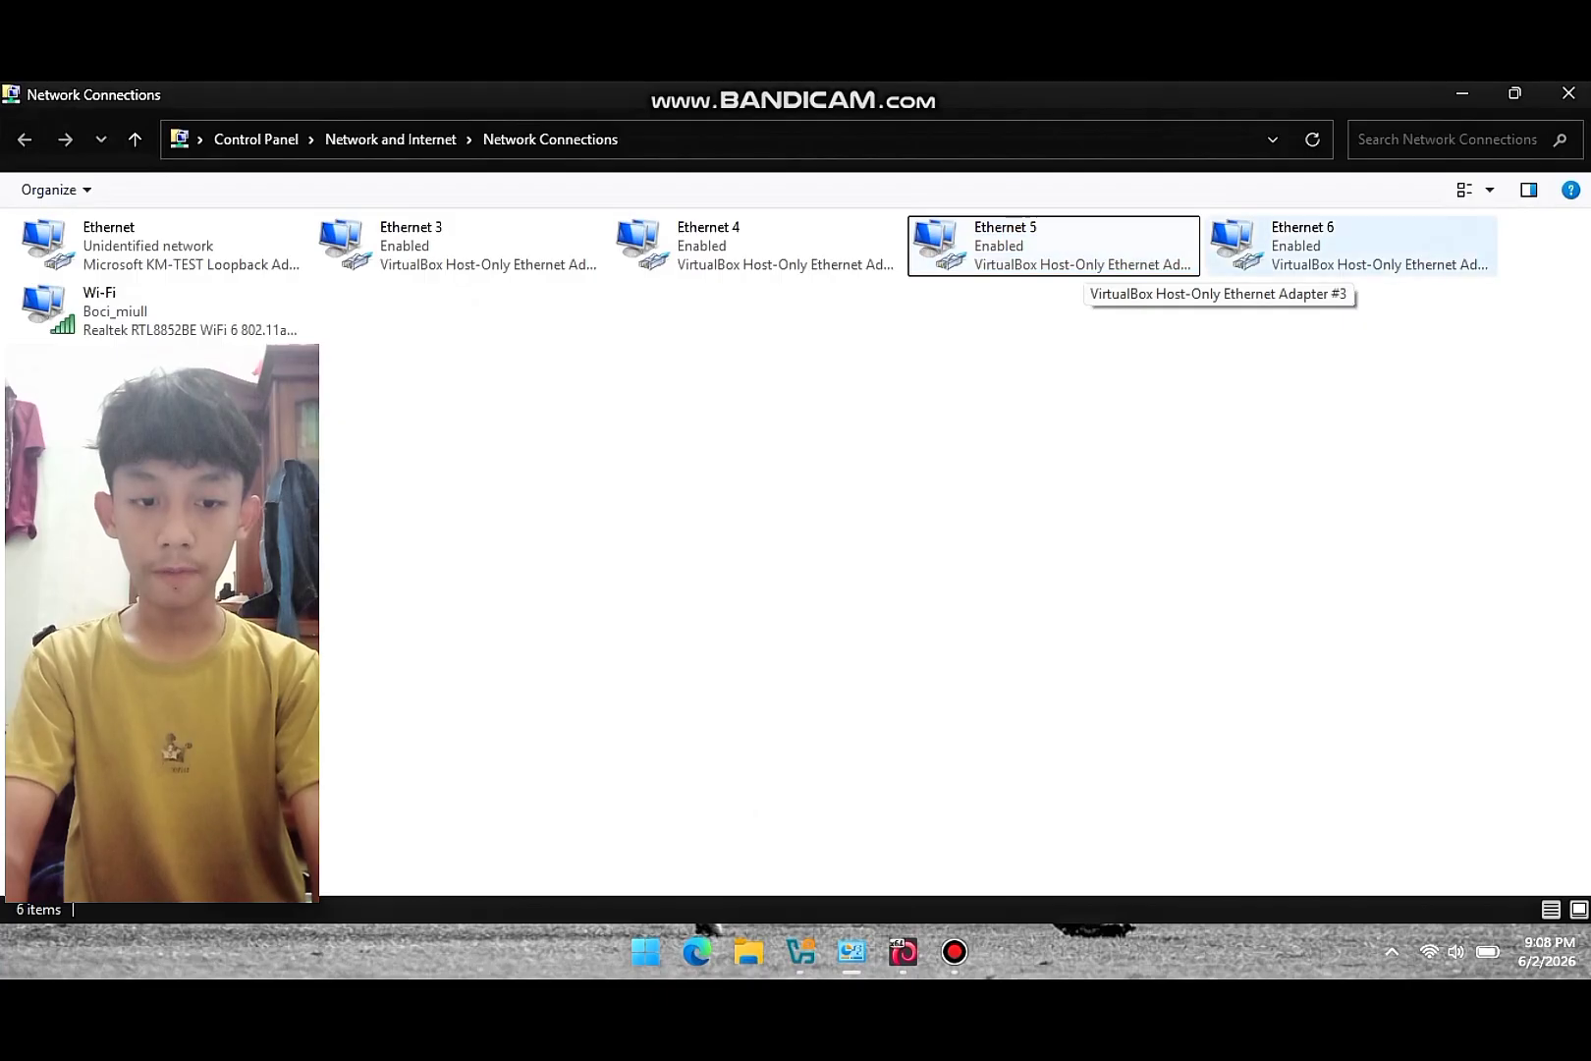
double_click(1298, 260)
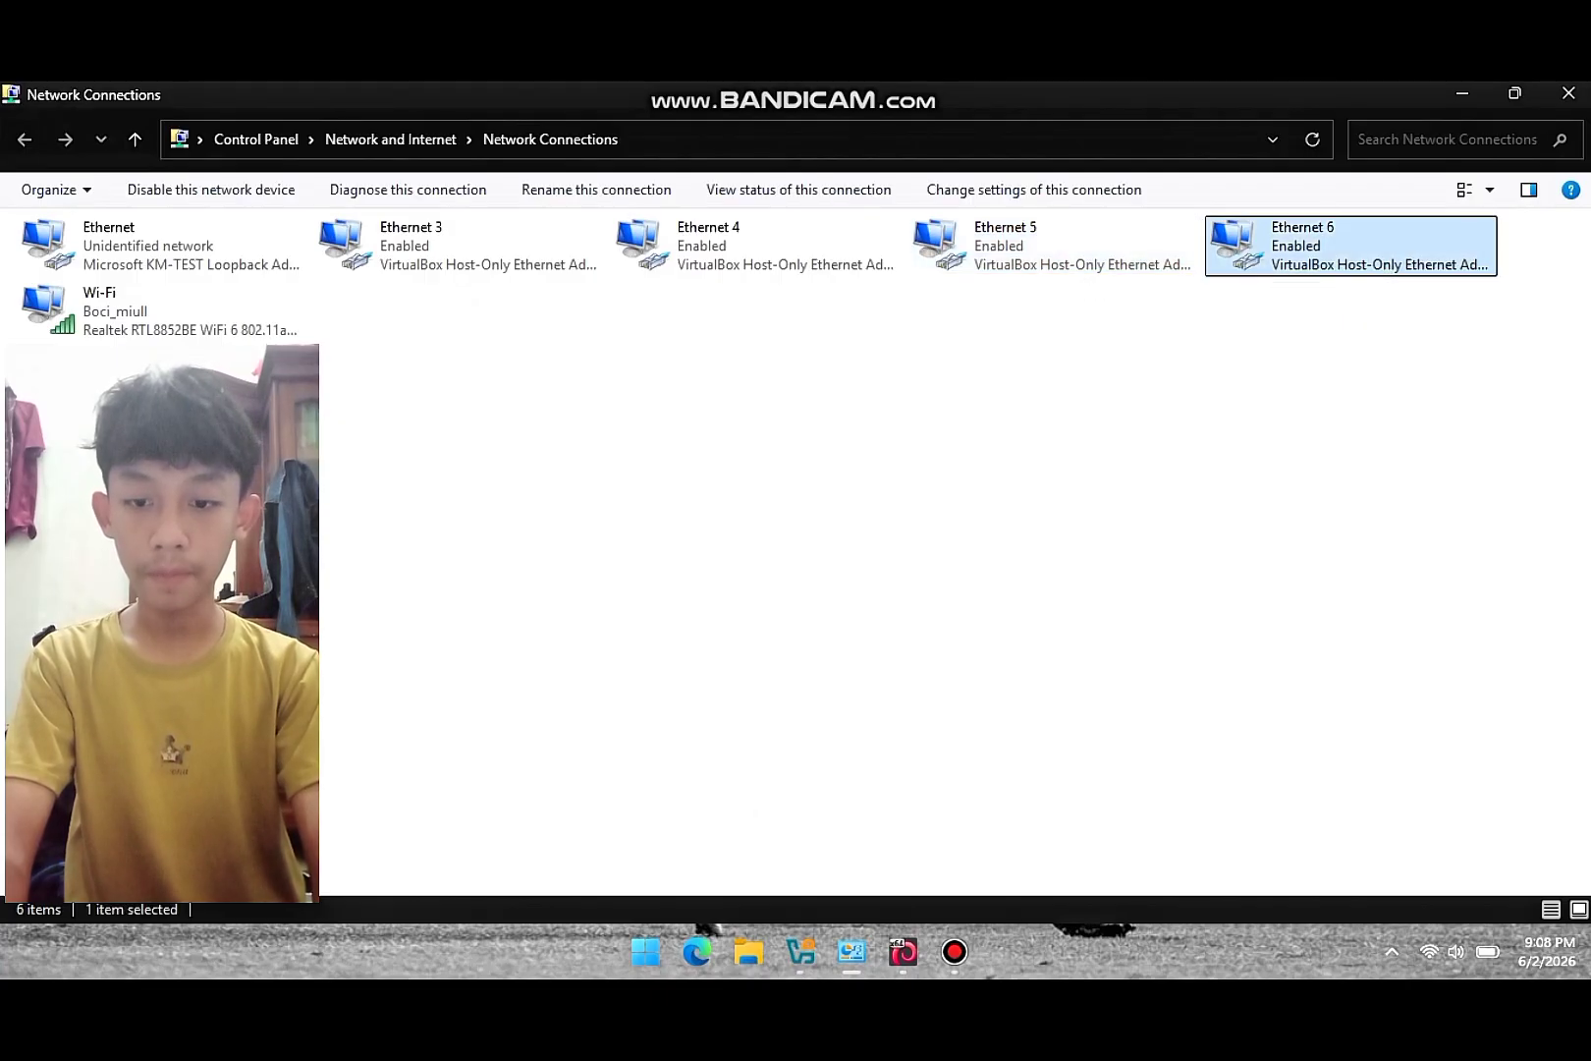
left_click(661, 711)
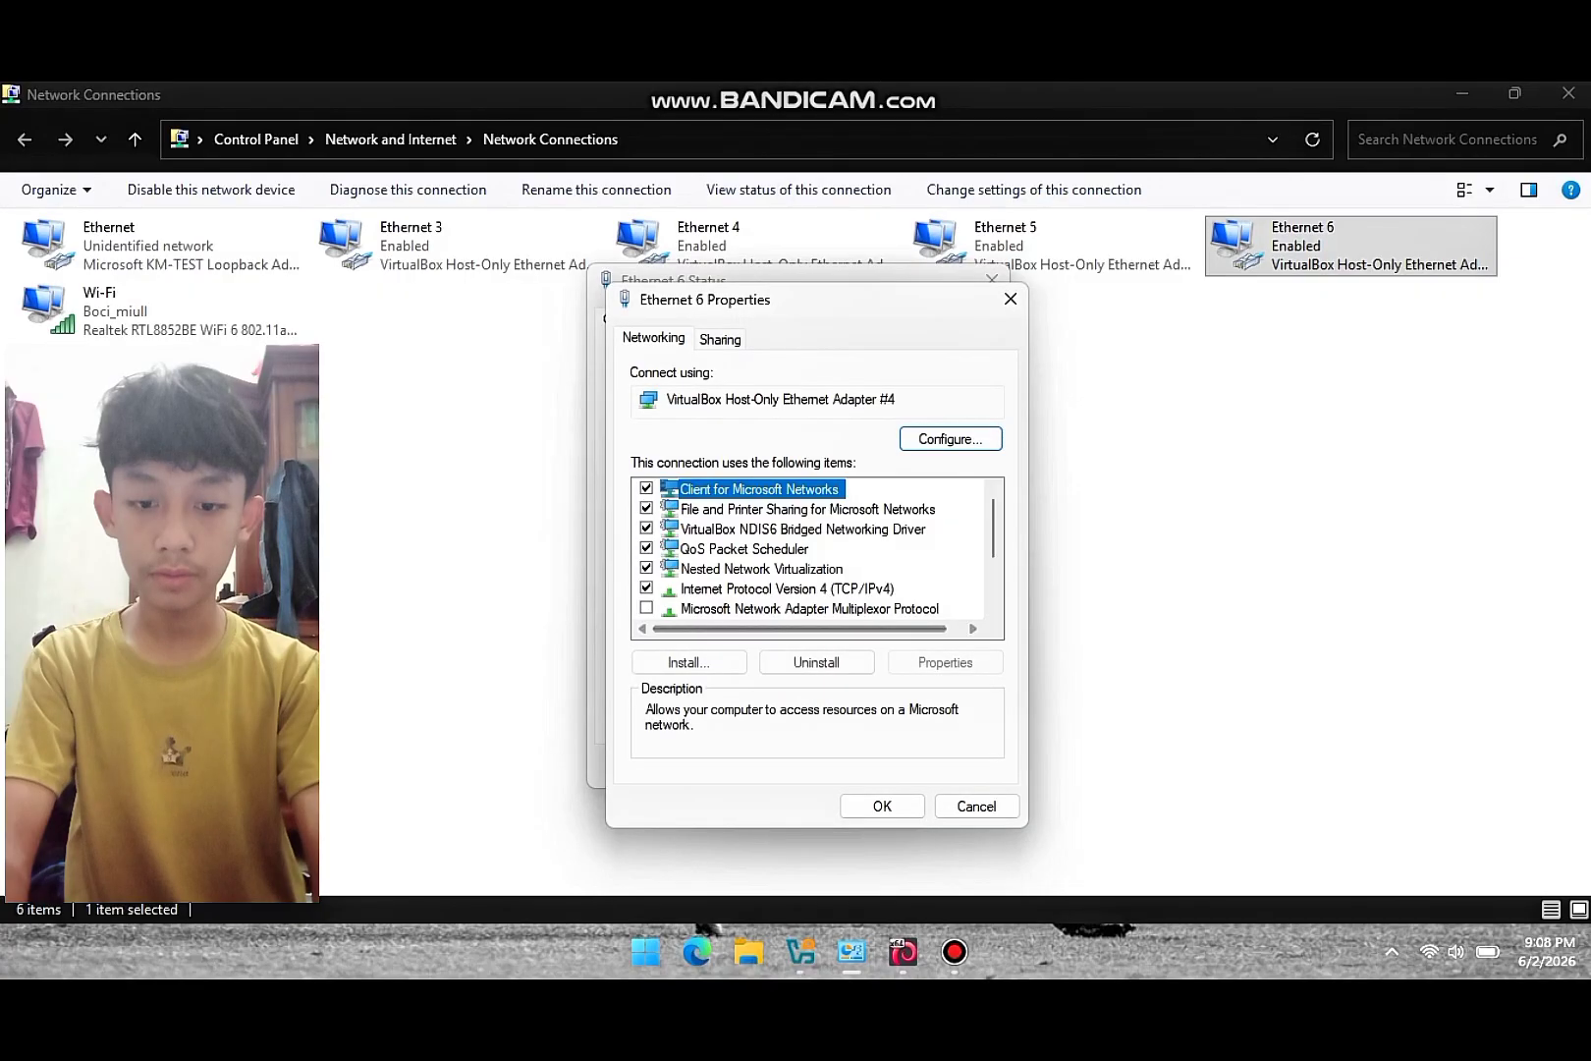
double_click(787, 590)
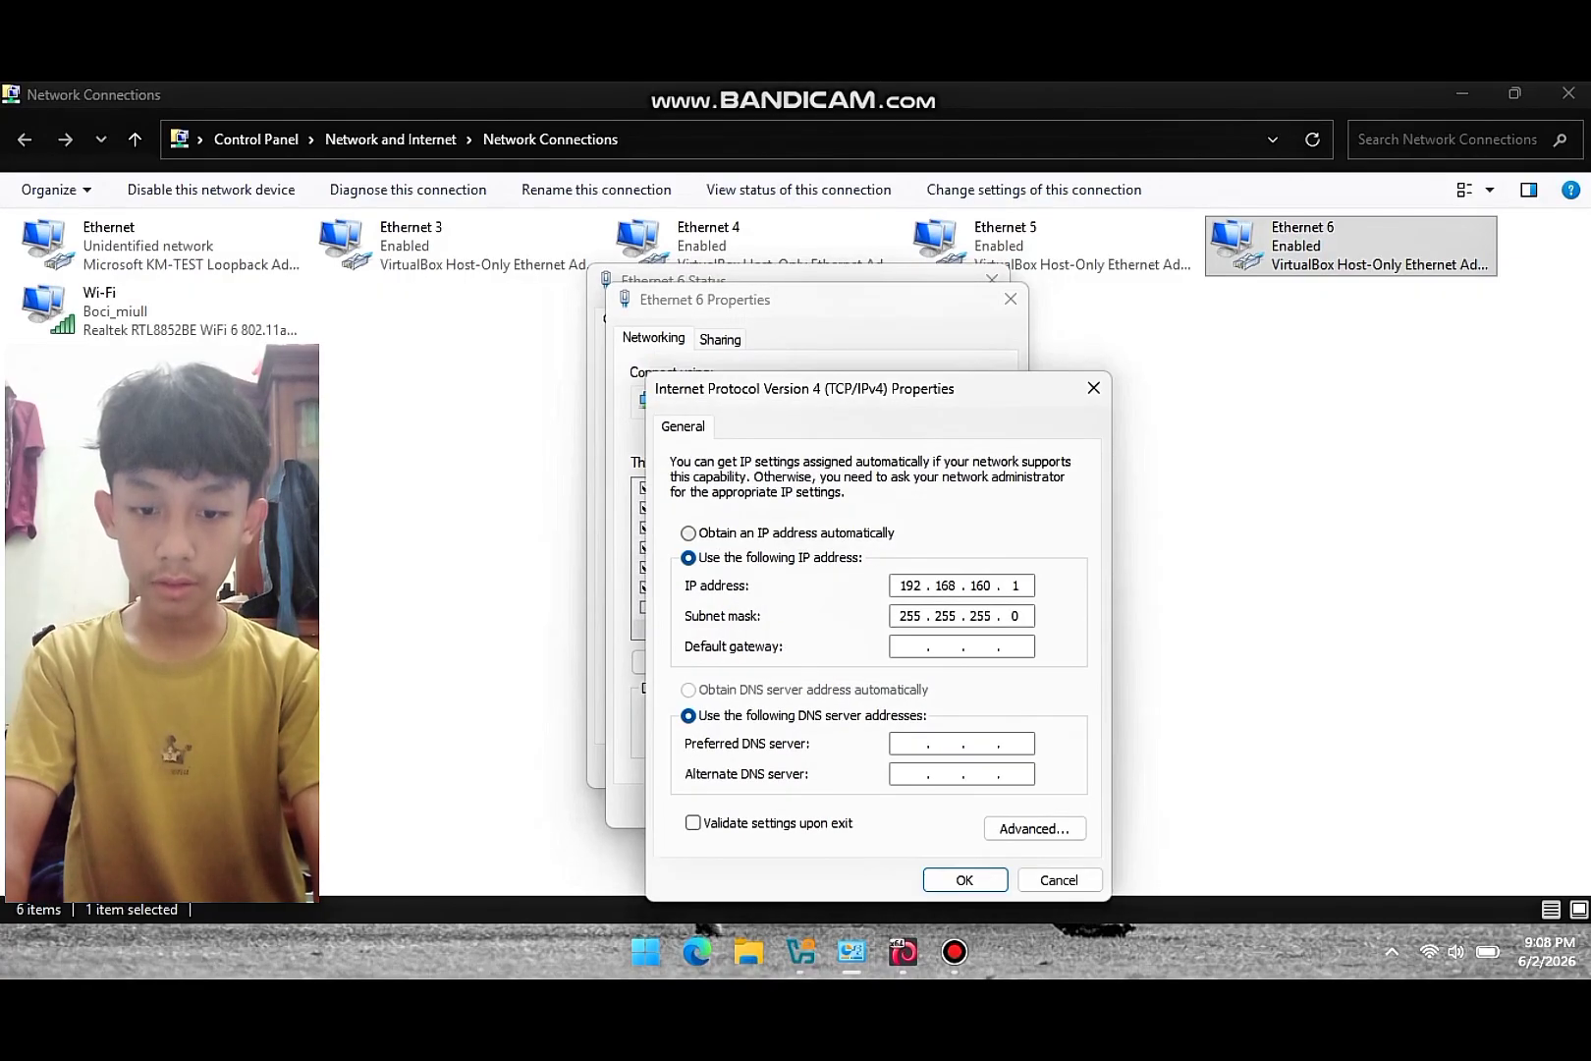
left_click(787, 534)
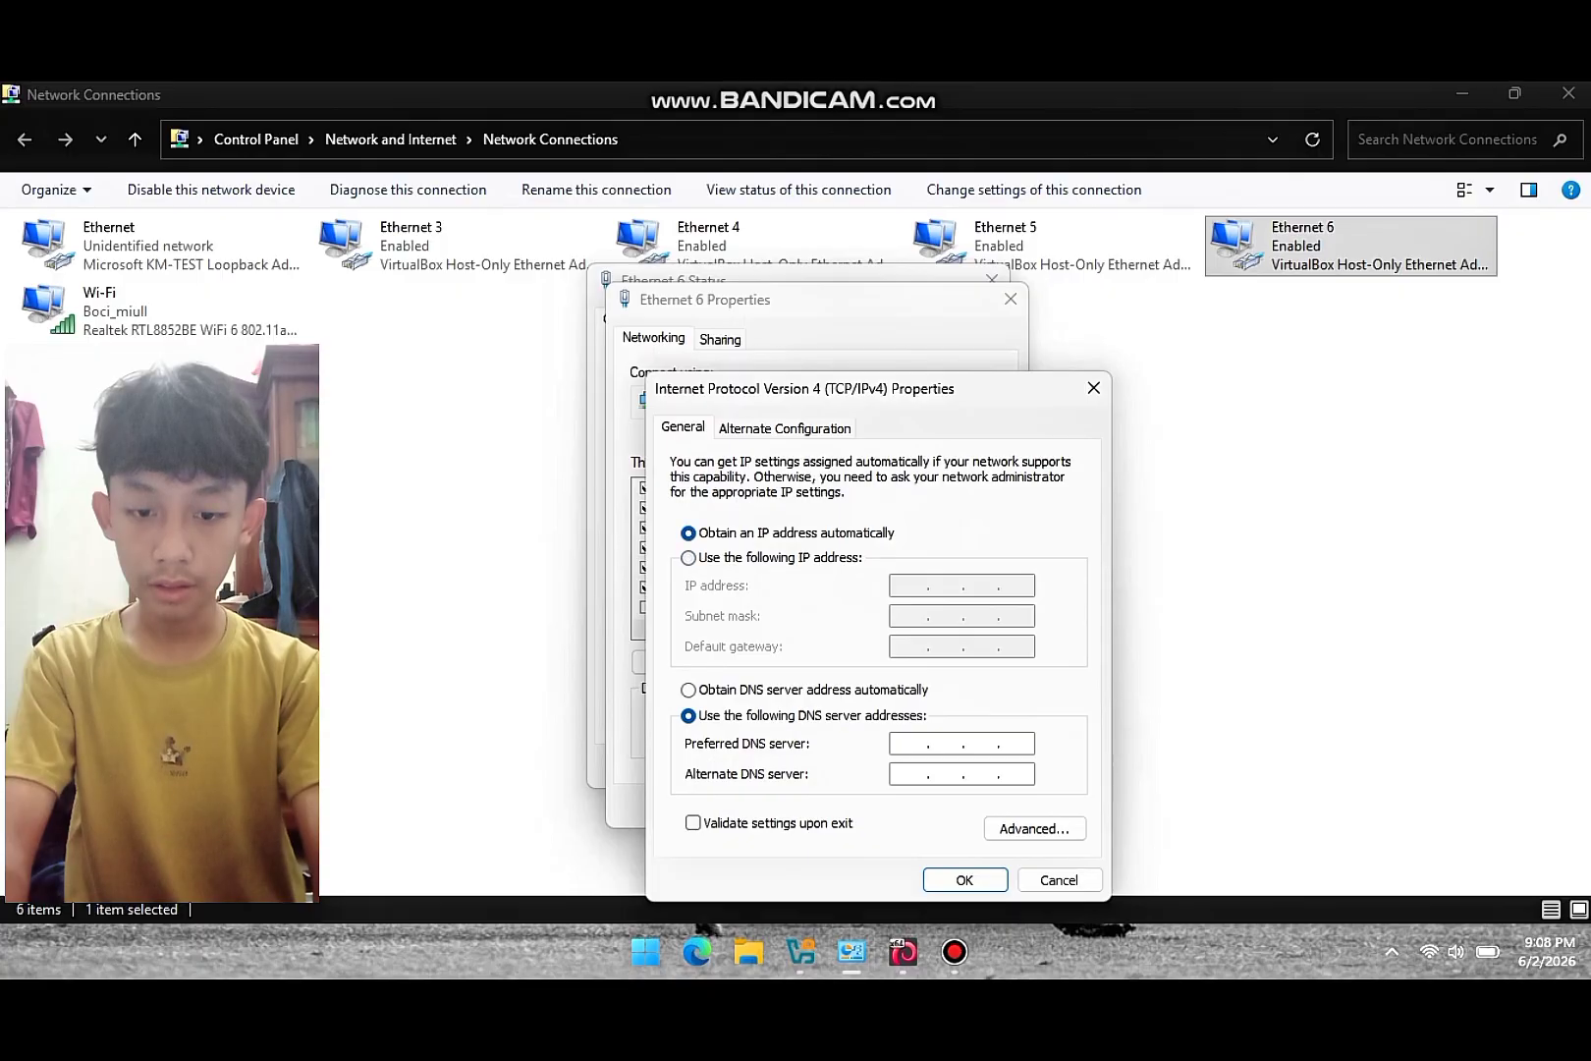
left_click(803, 691)
left_click(965, 880)
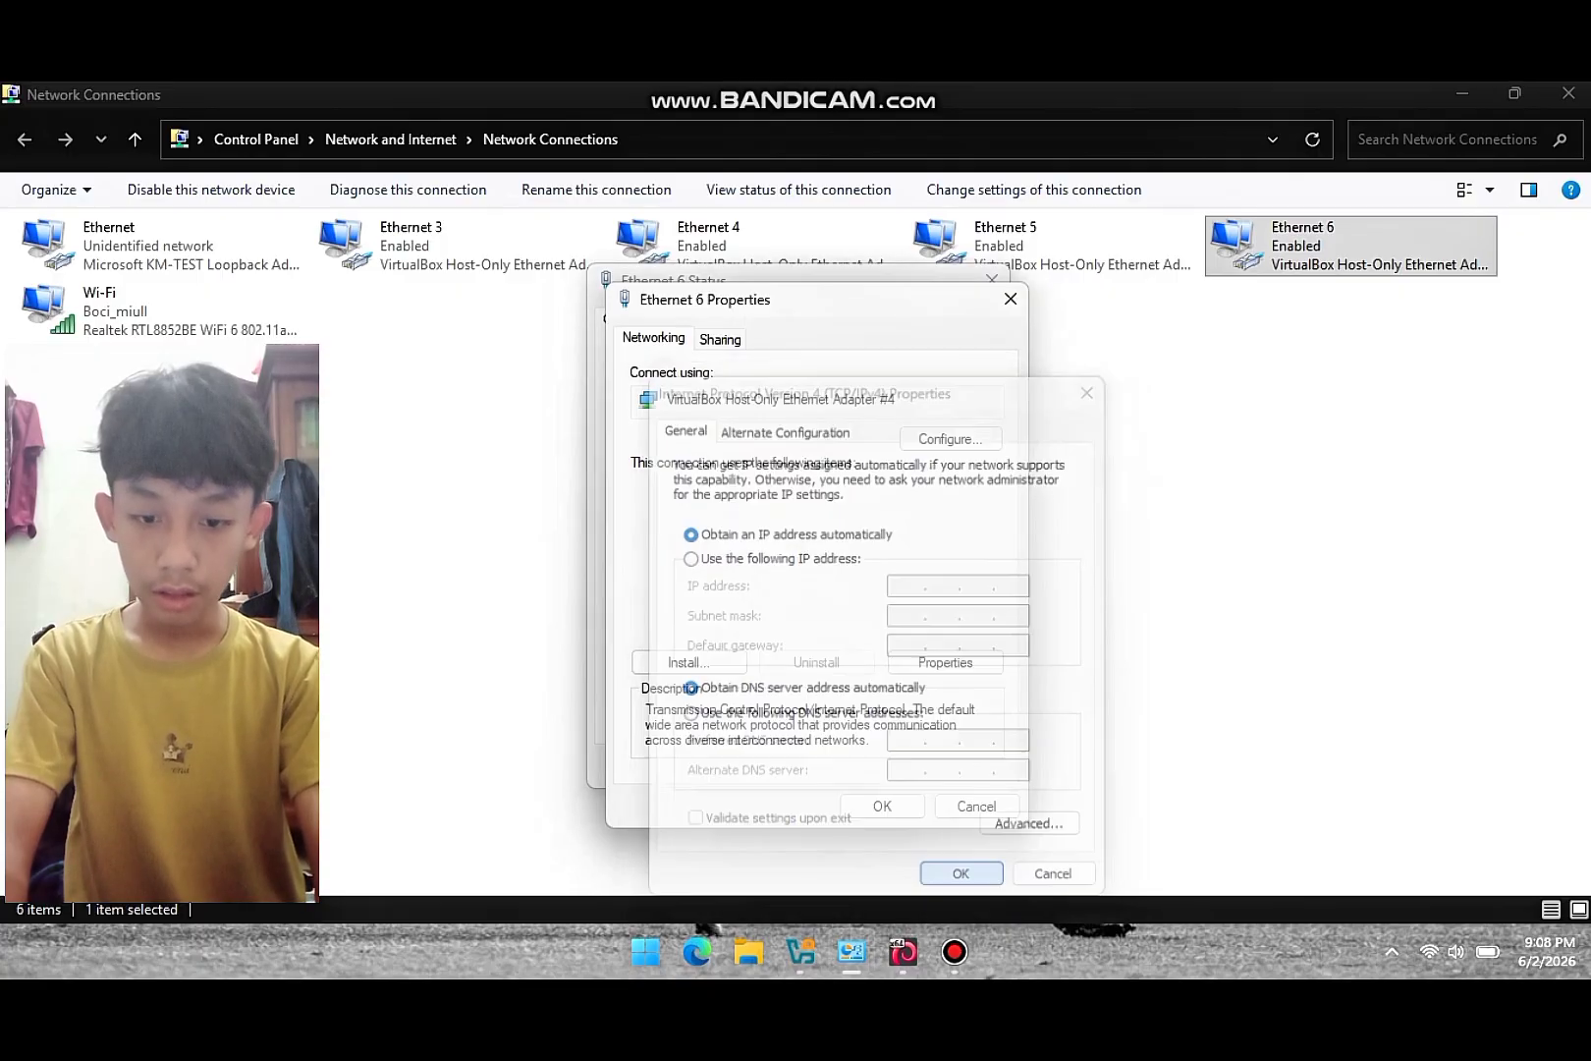
left_click(882, 807)
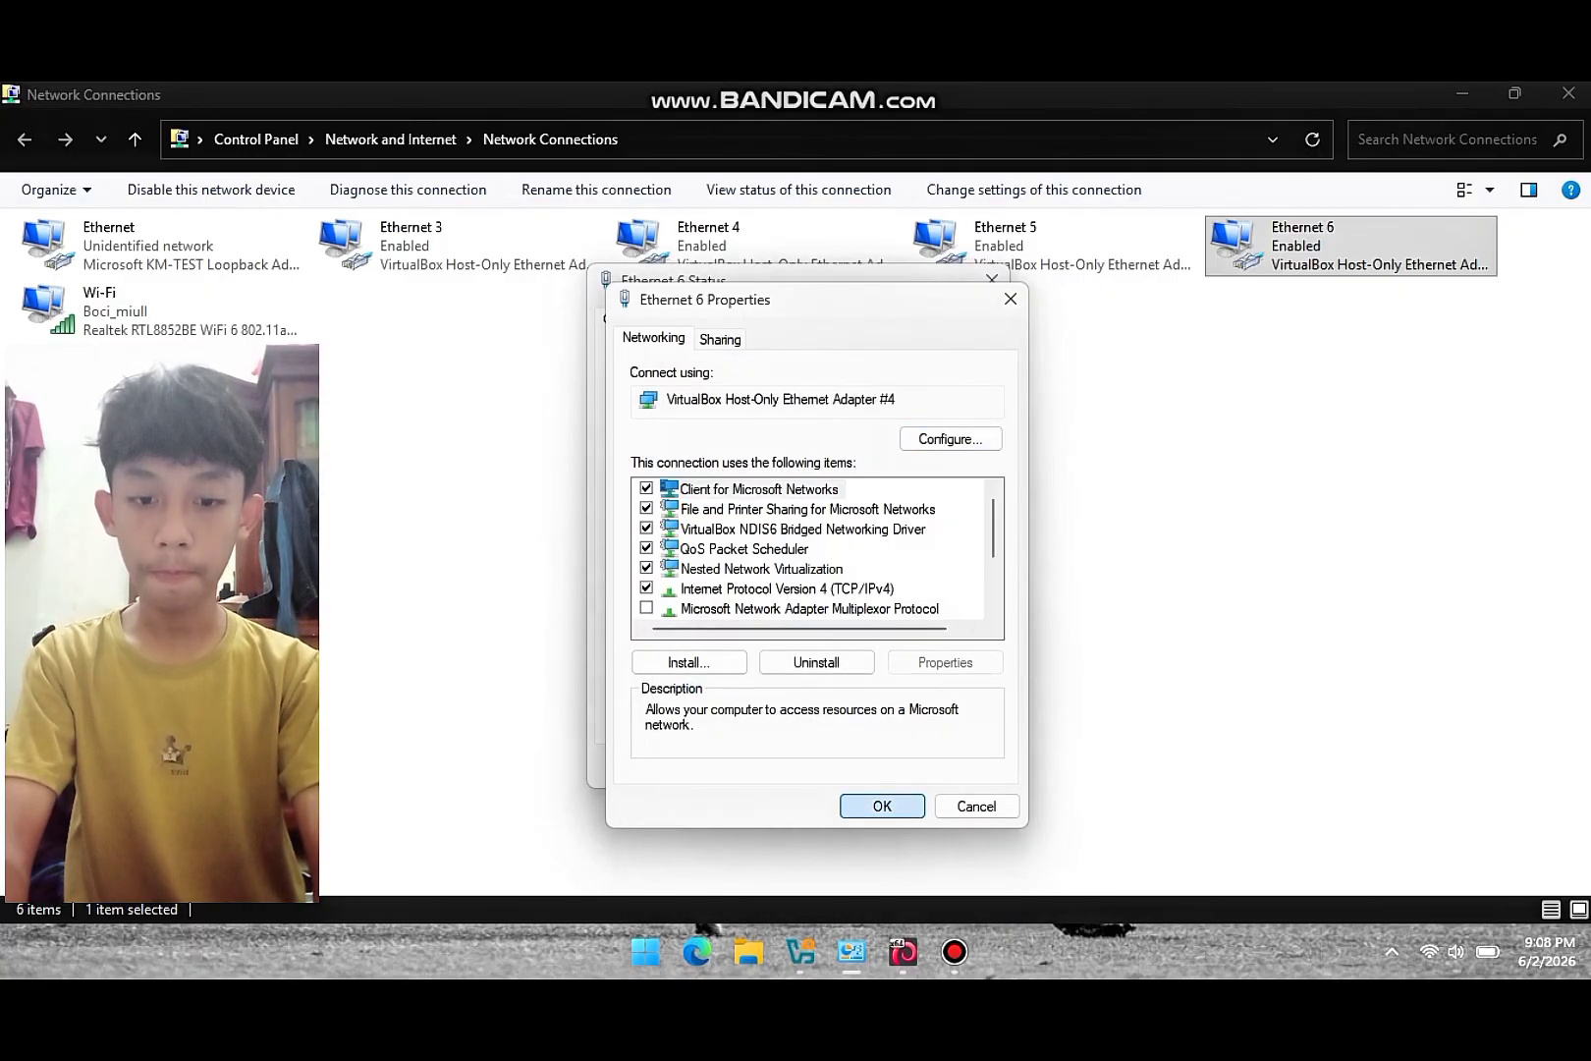
left_click(673, 504)
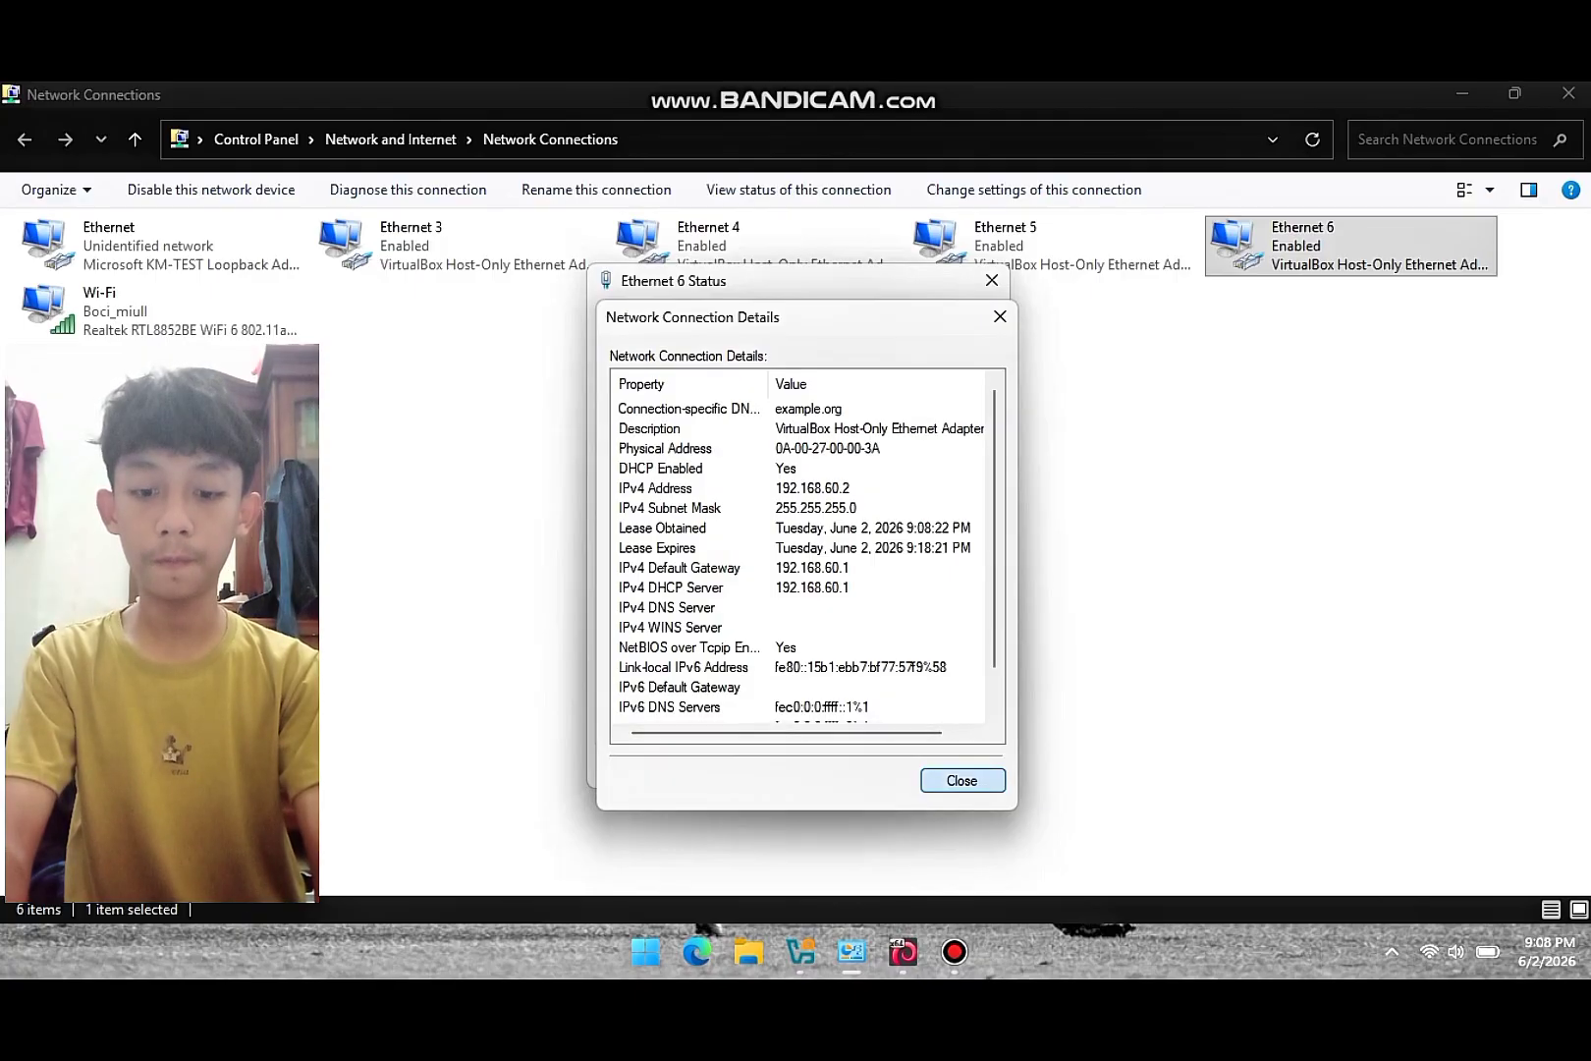
- Close the Ethernet 6 details and status windows, then go back to the VirtualBox VM
left_click(961, 780)
left_click(958, 767)
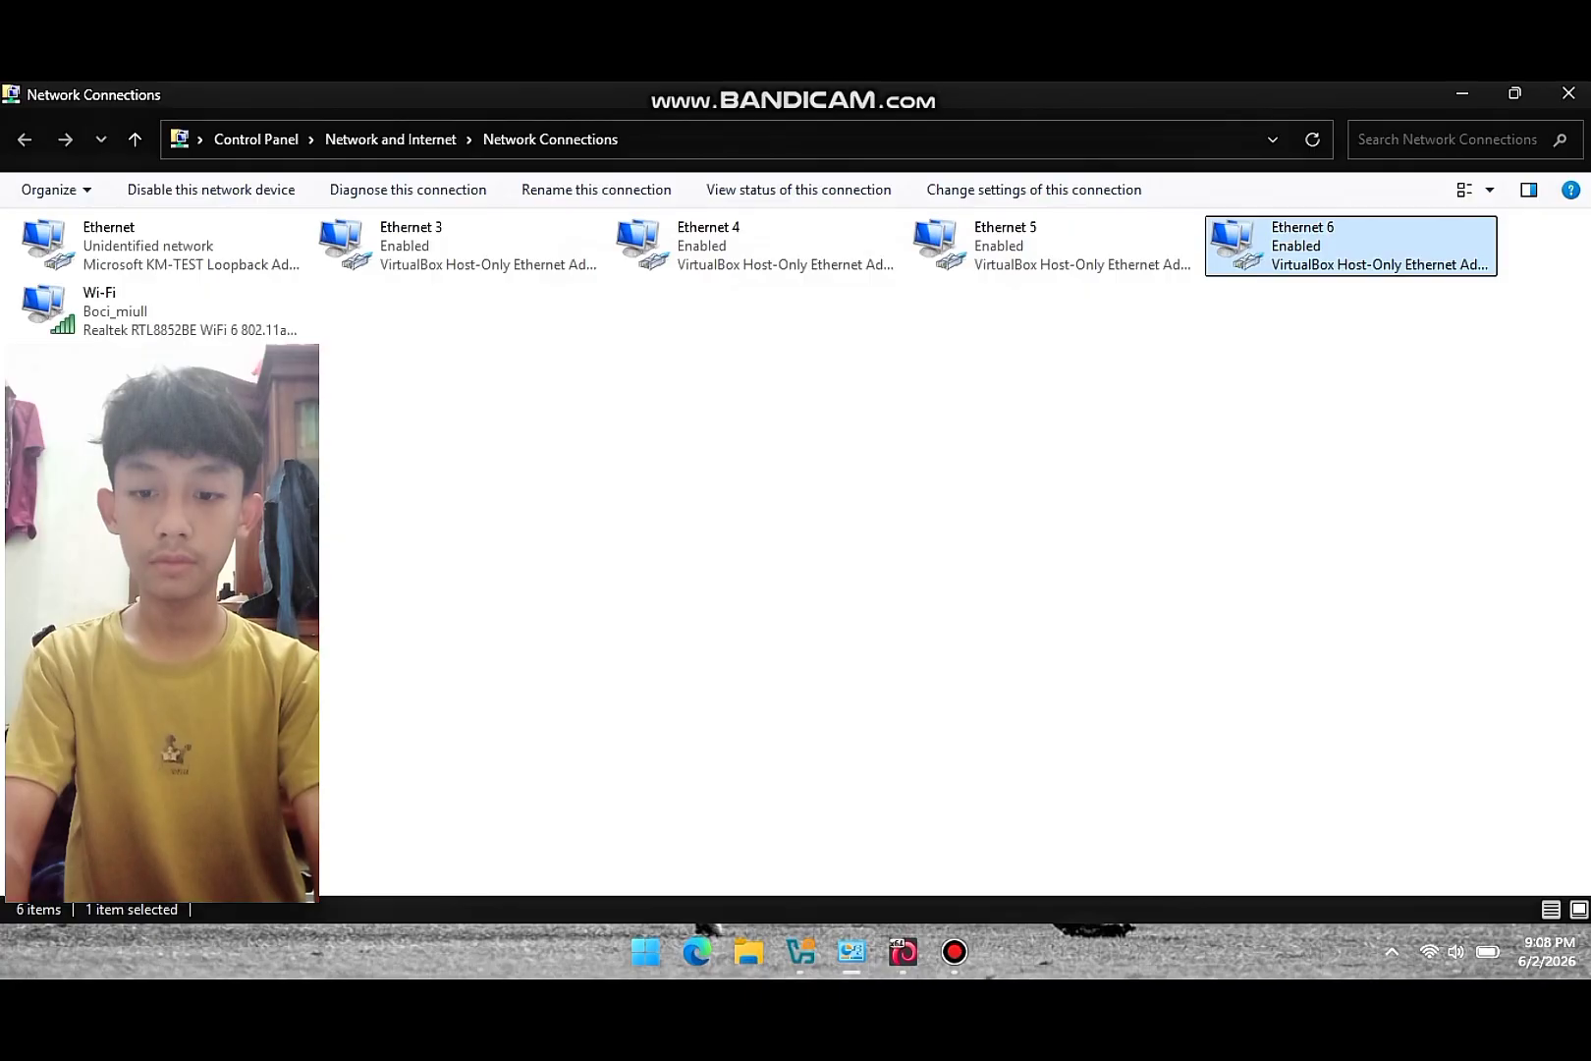
left_click(853, 951)
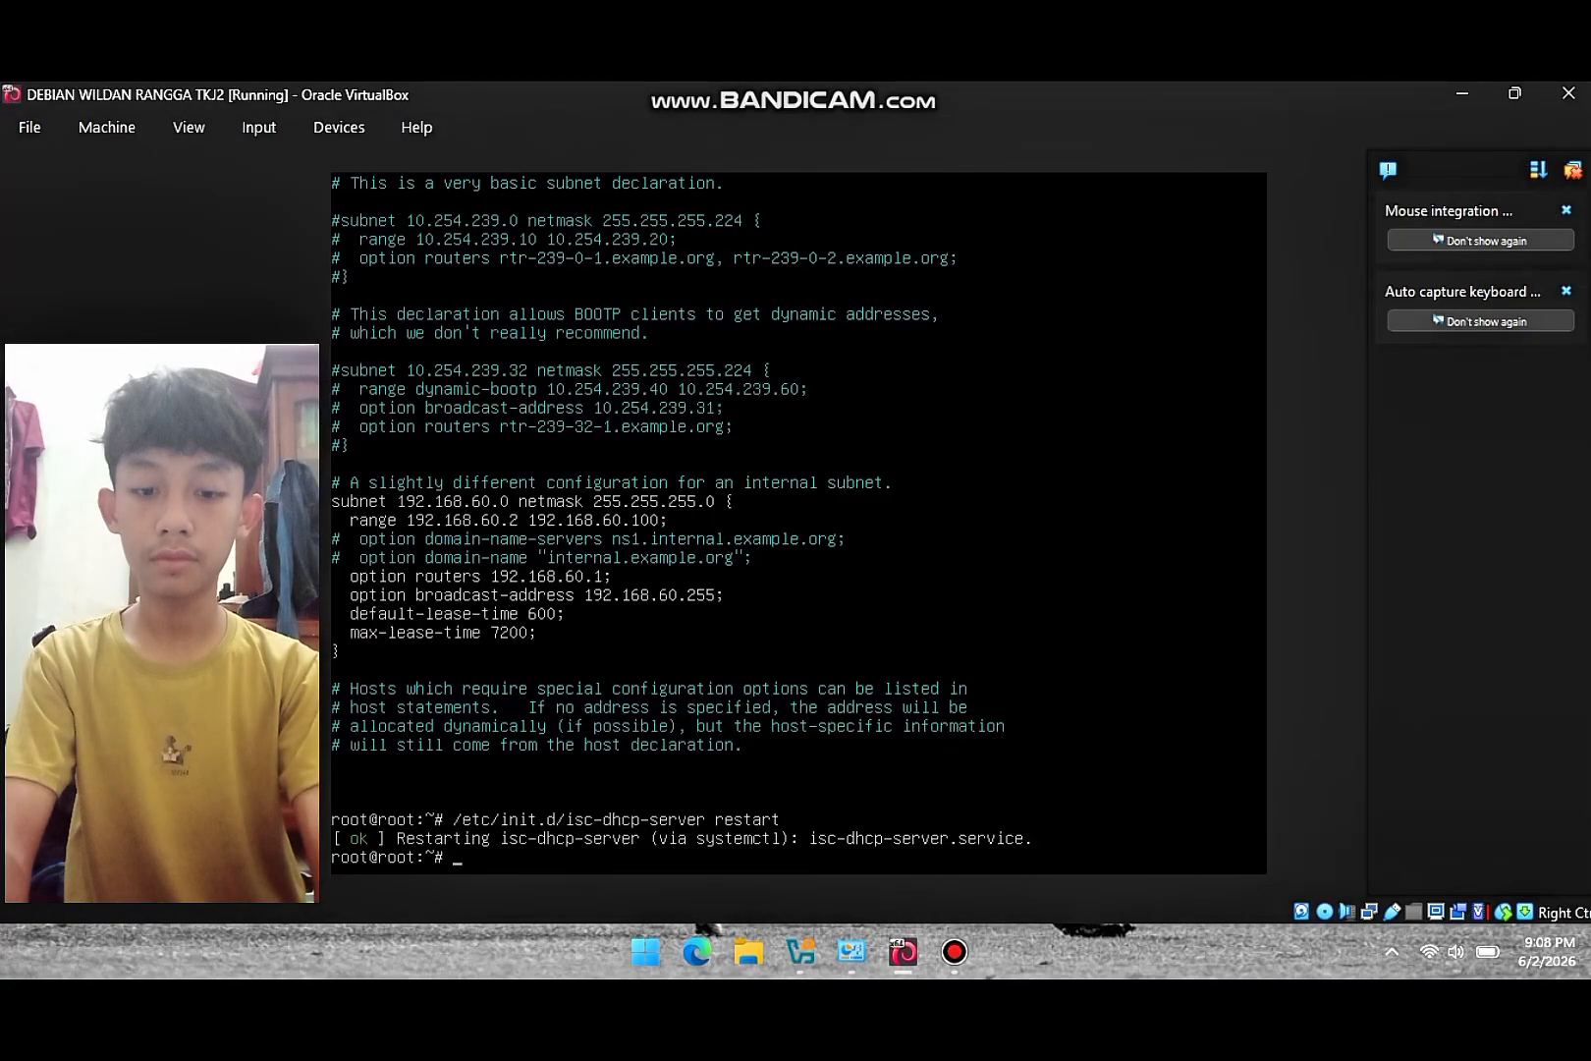
- Ping 192.168.60.2 from the Debian VM and stop it after four replies with 0% loss
mouse_move(903, 952)
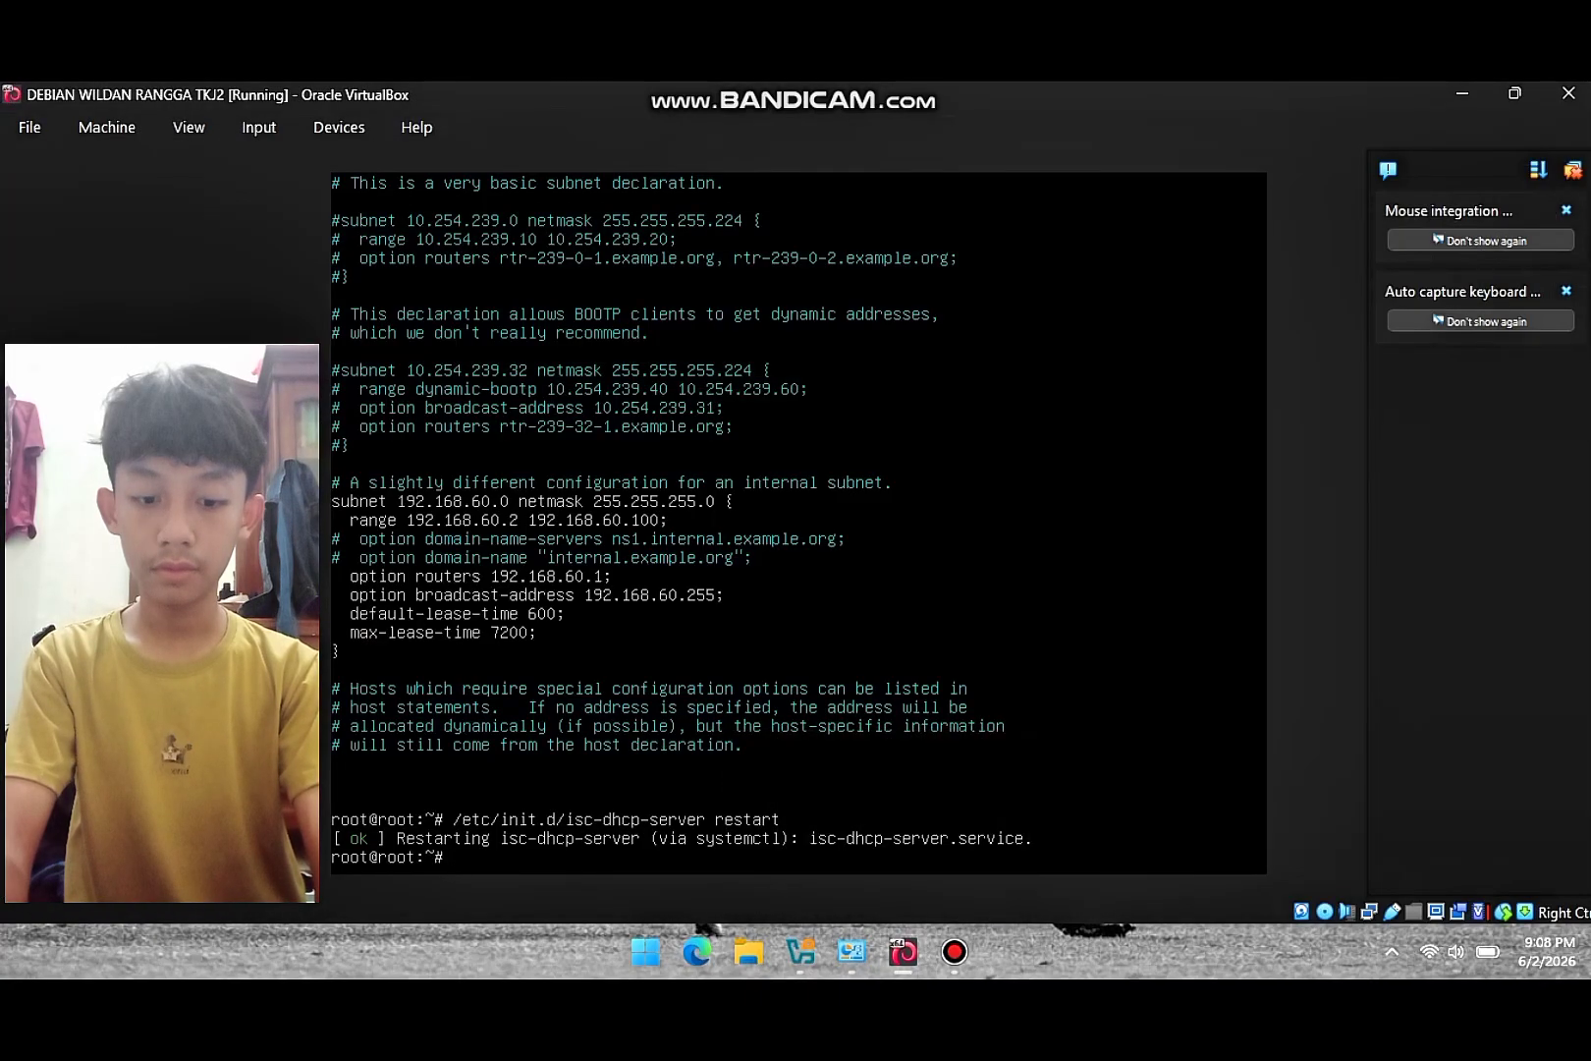
type("ping 192")
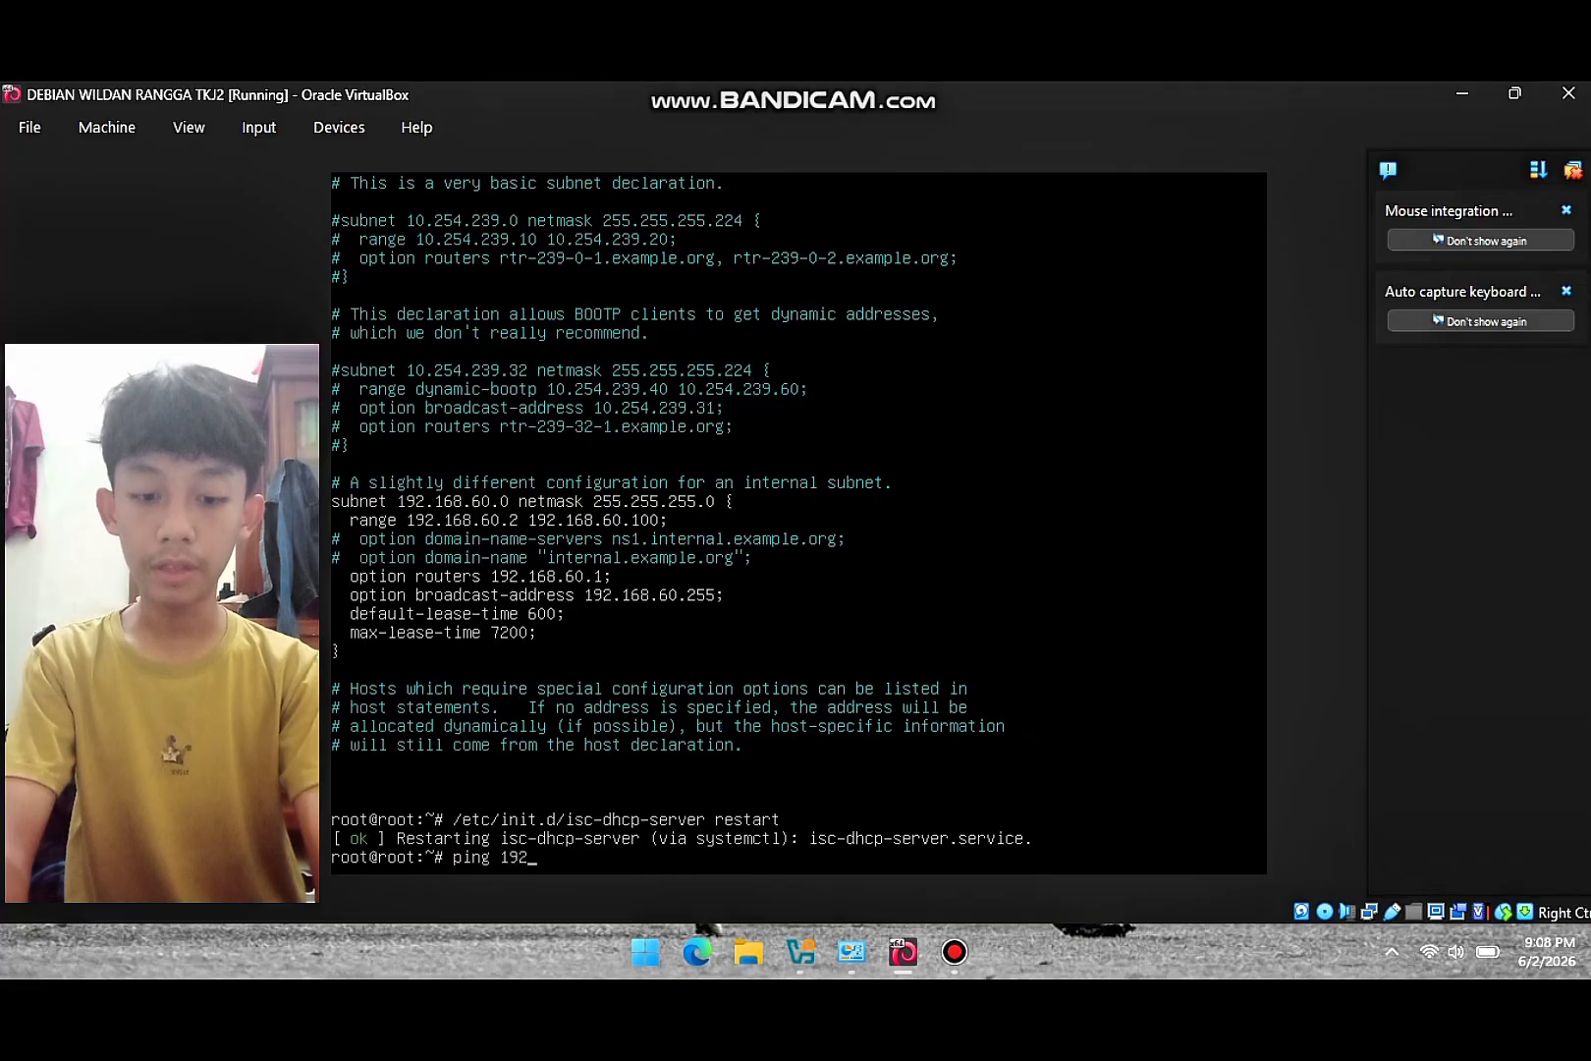
type(".168.")
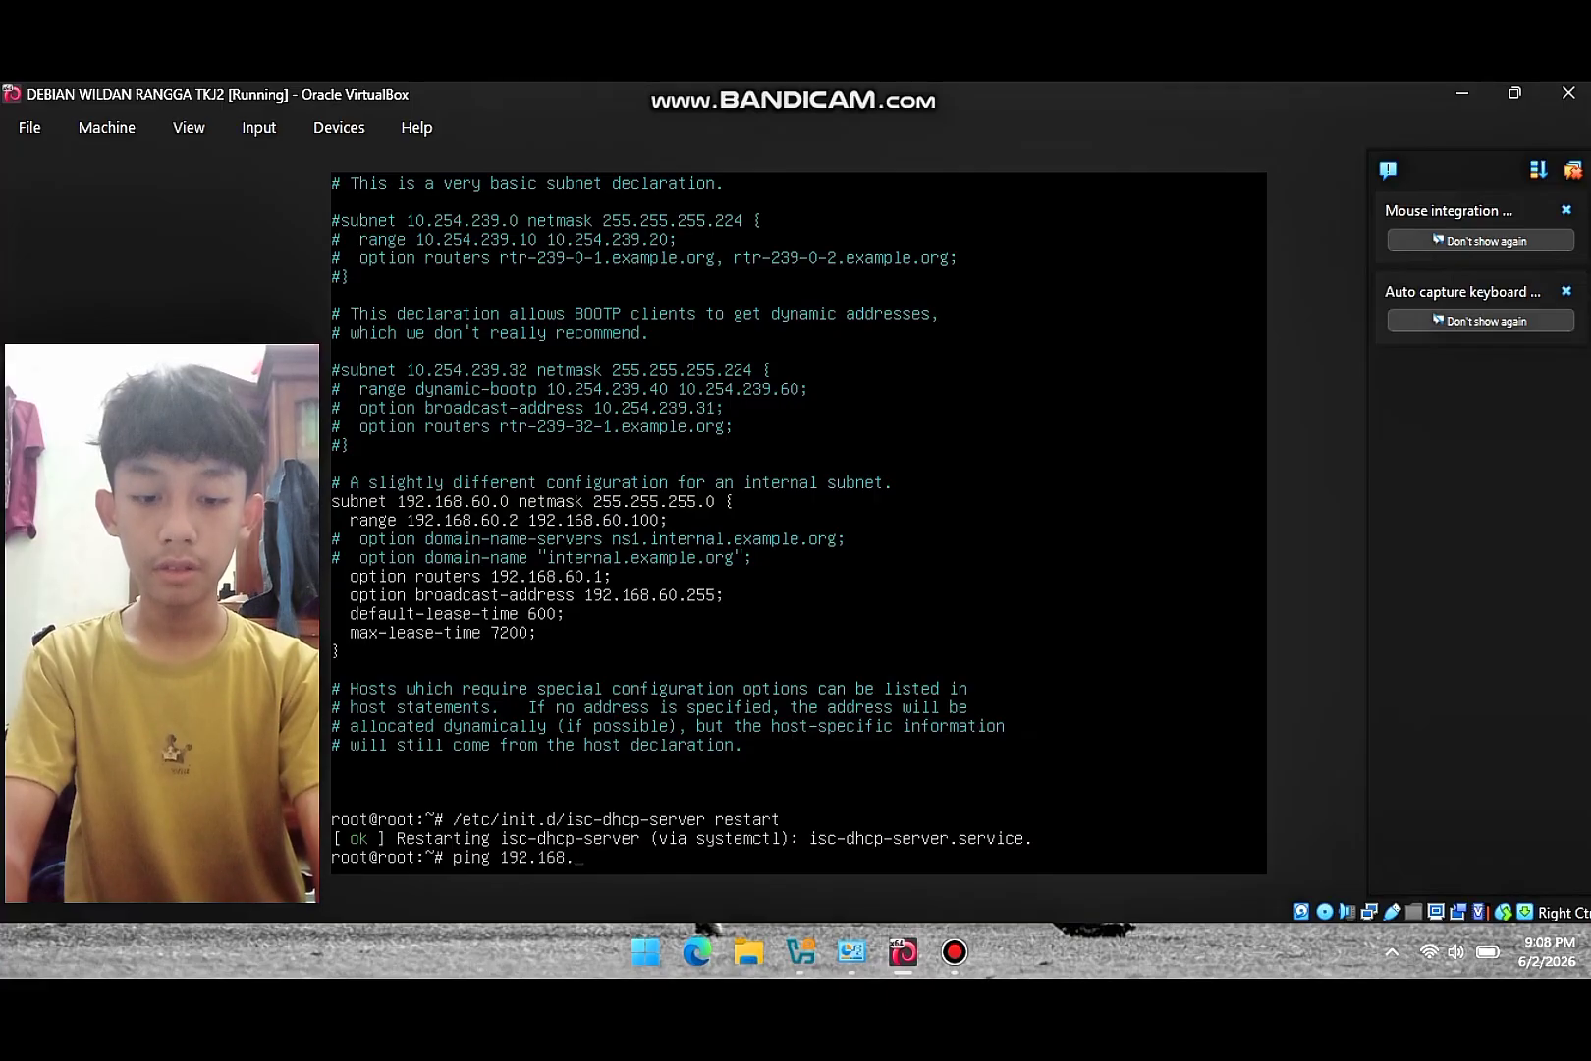
type("60.2")
key("Return")
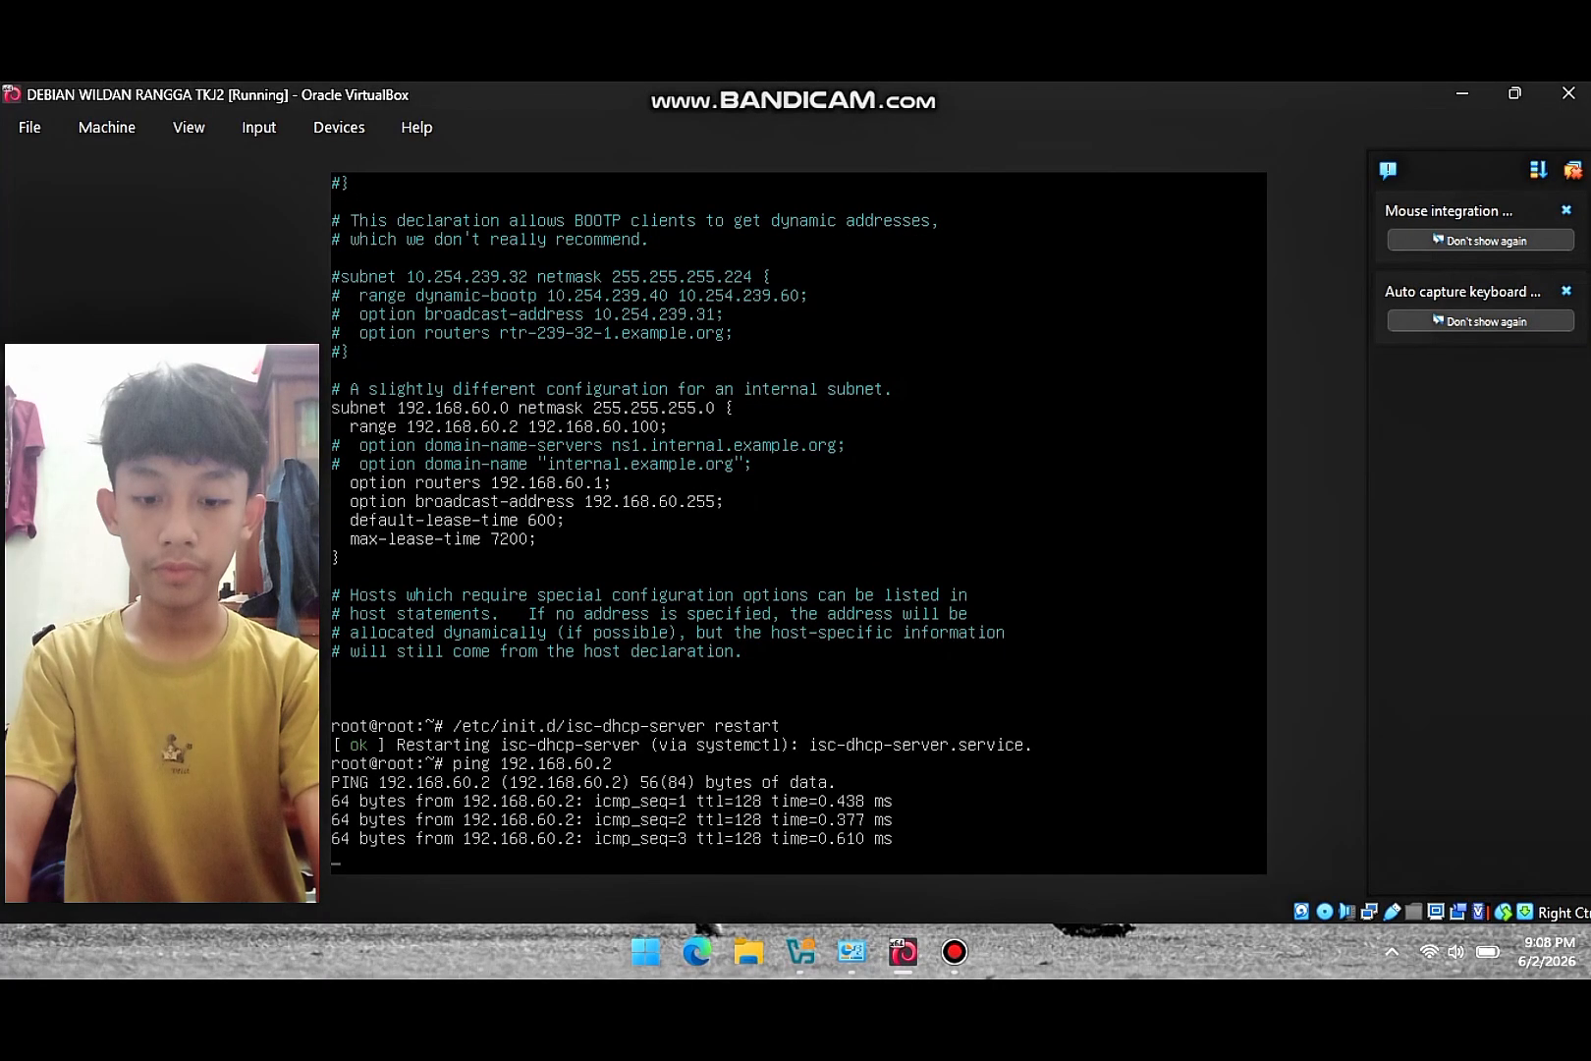
key("ctrl+c")
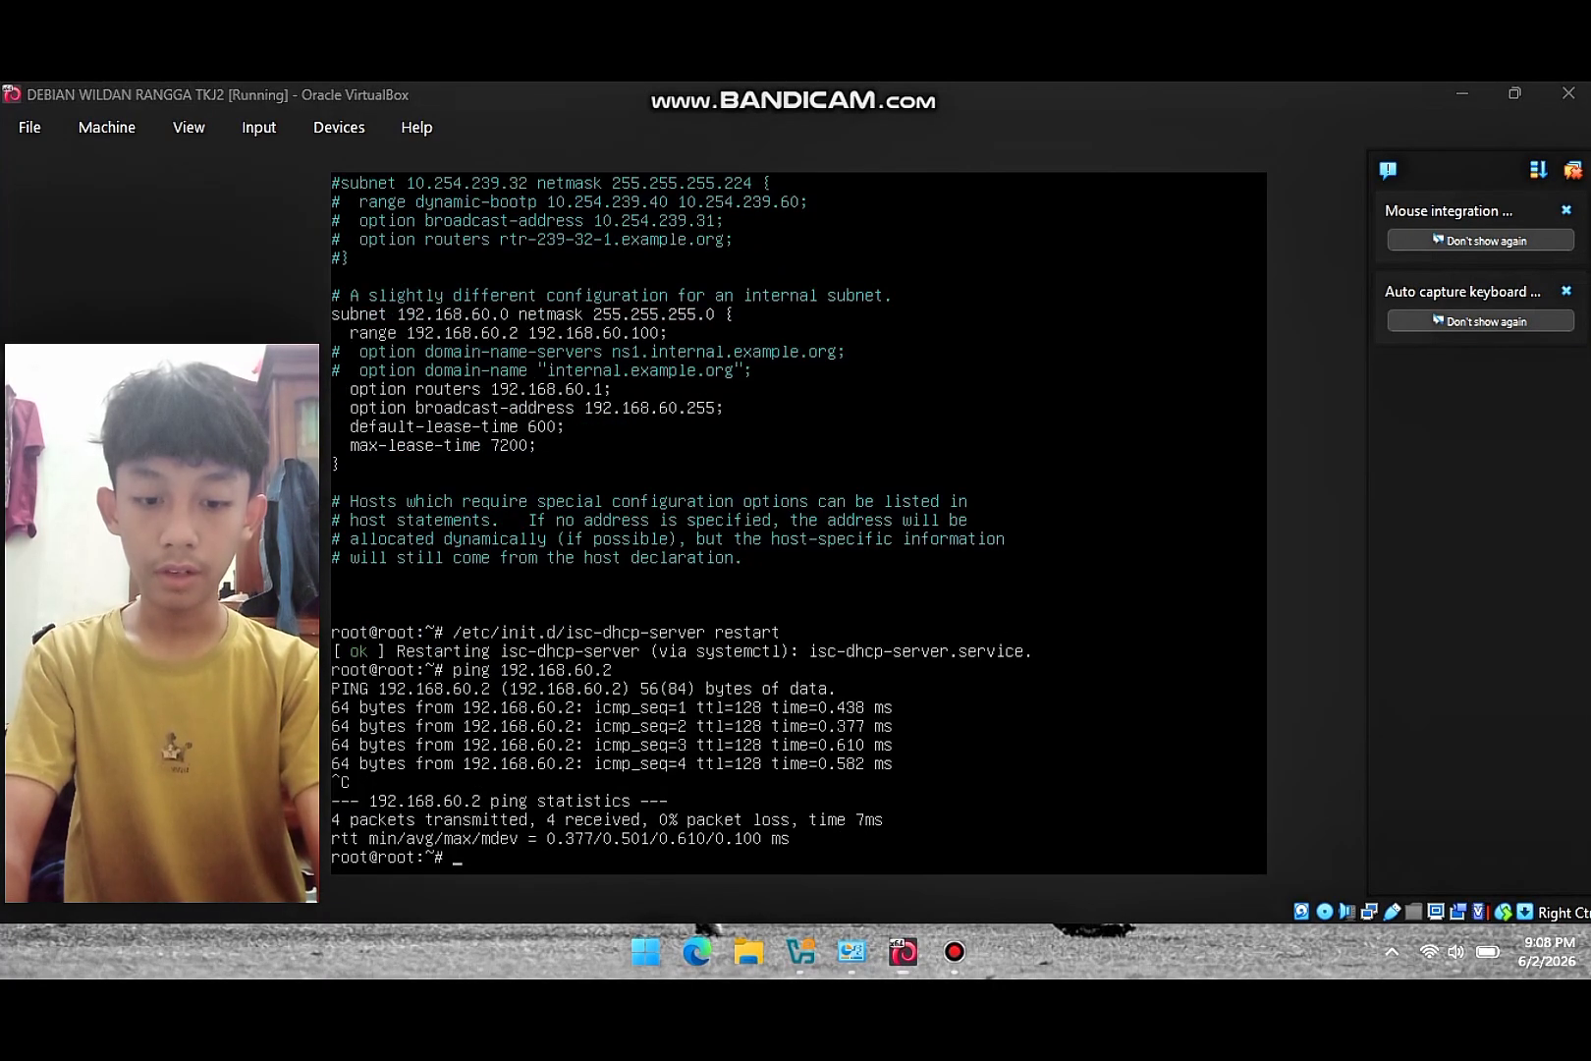
left_click(955, 950)
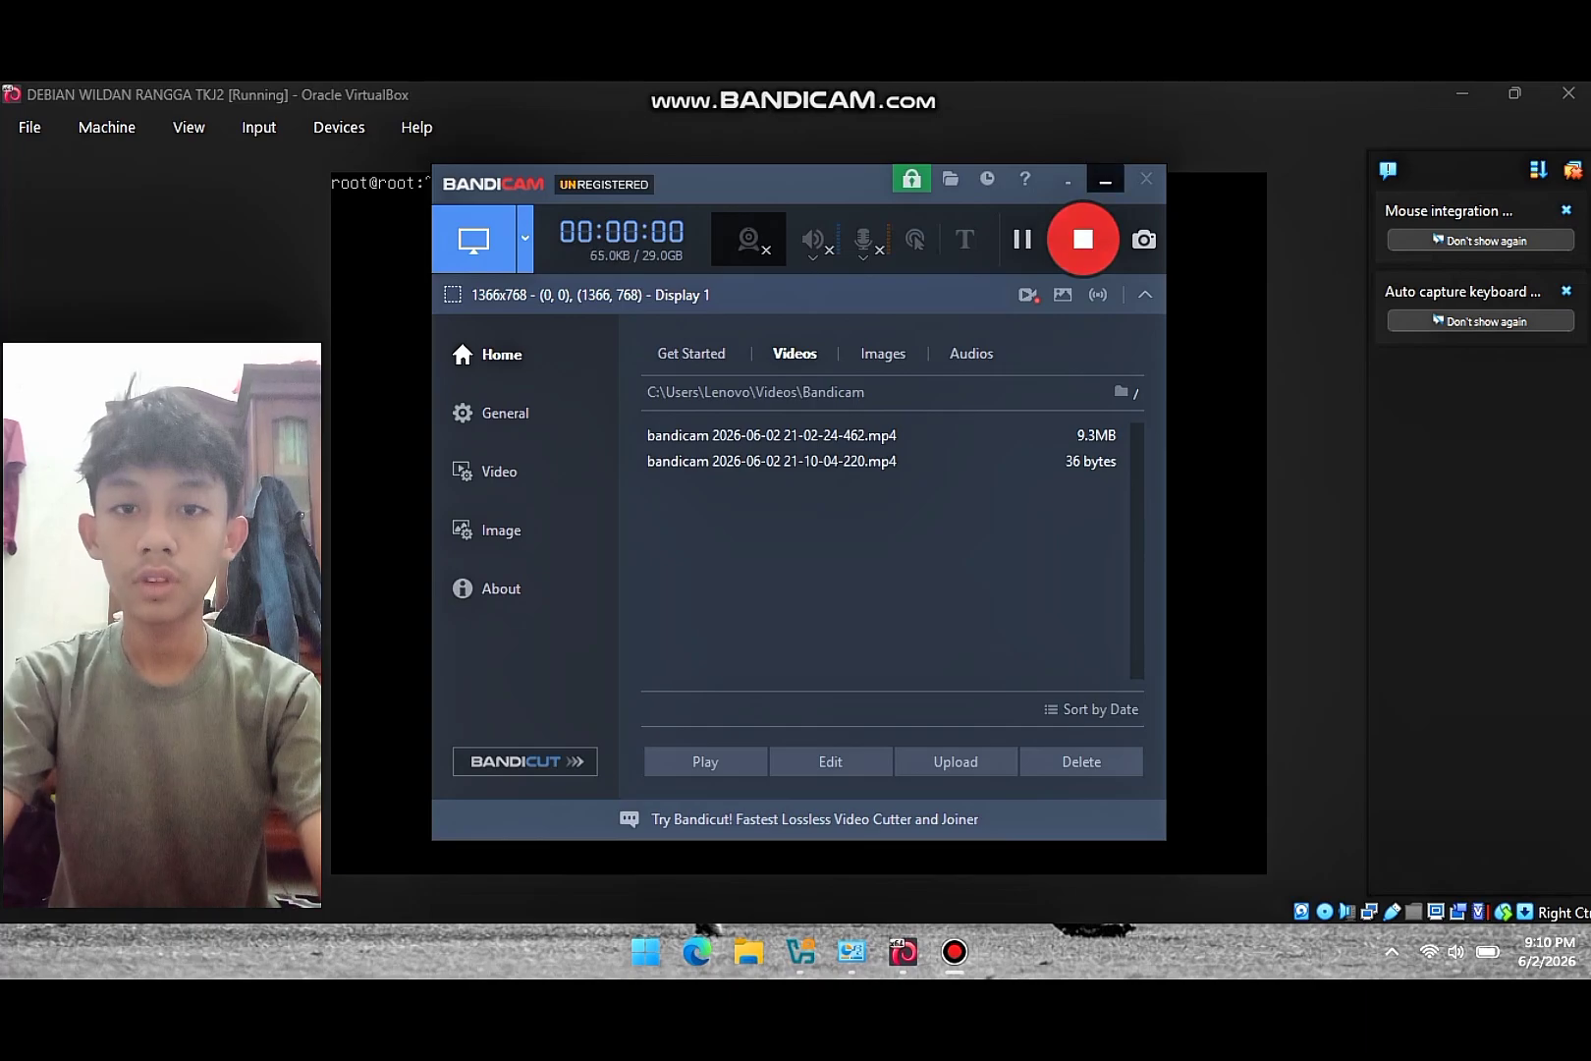
- Run apt-get install bind9 in the VM and answer y to install the listed packages
left_click(1105, 181)
type("apt-ge")
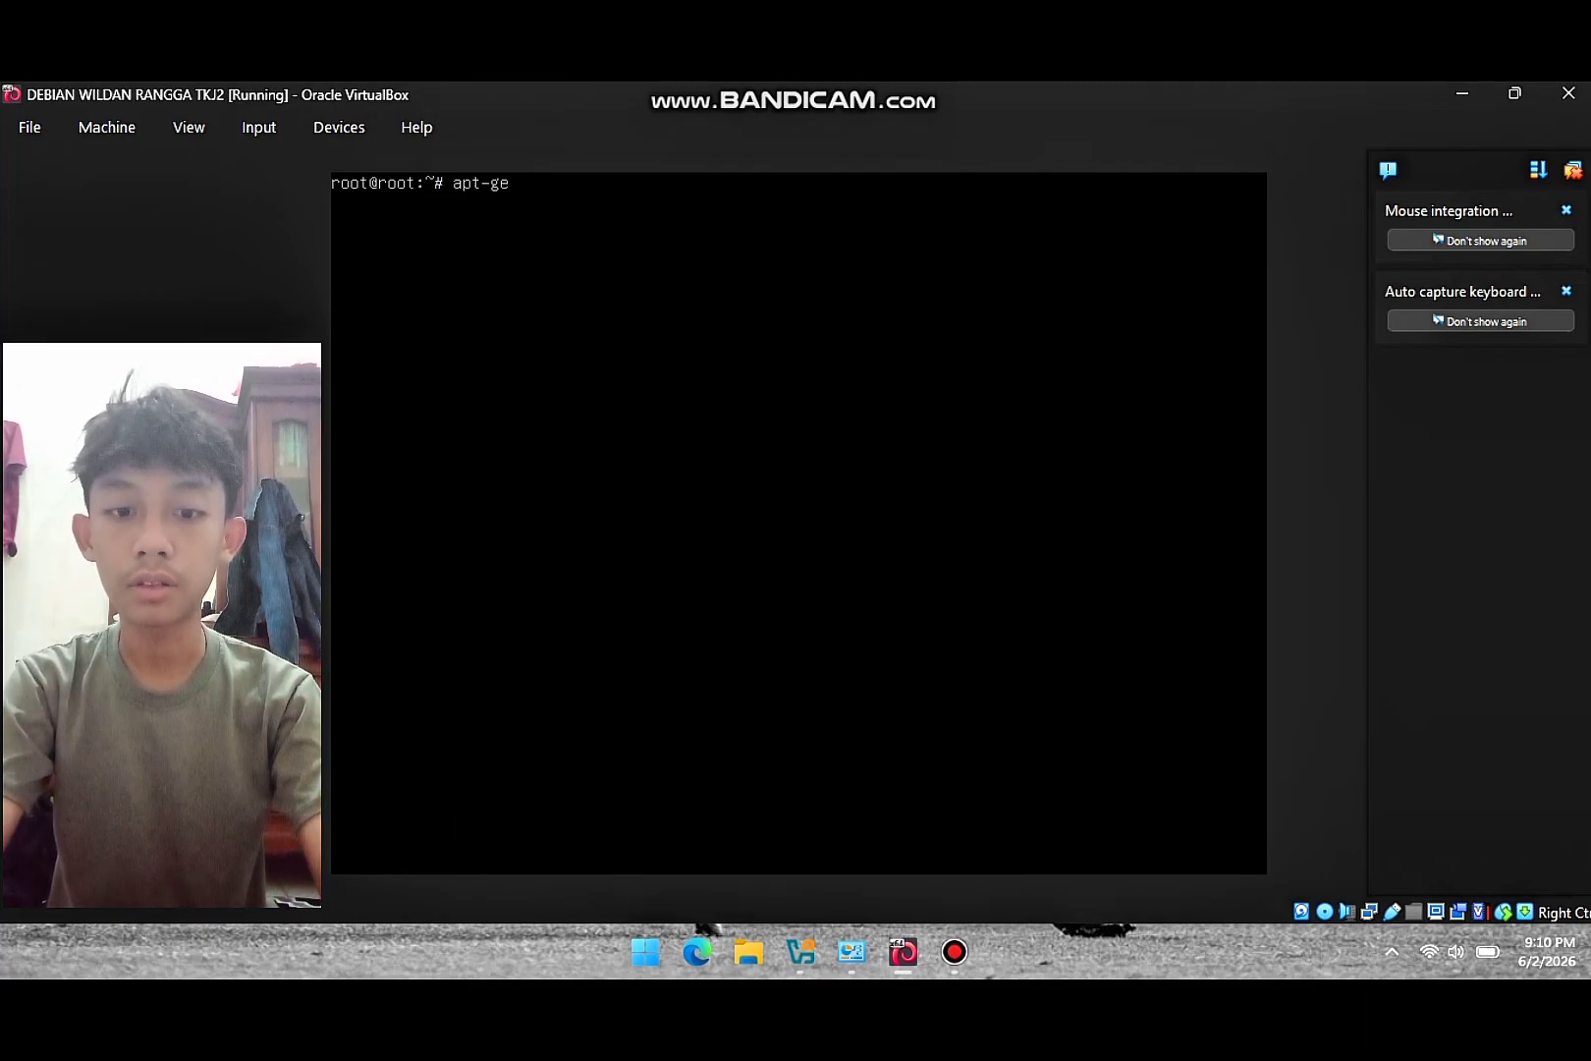
type("t install b")
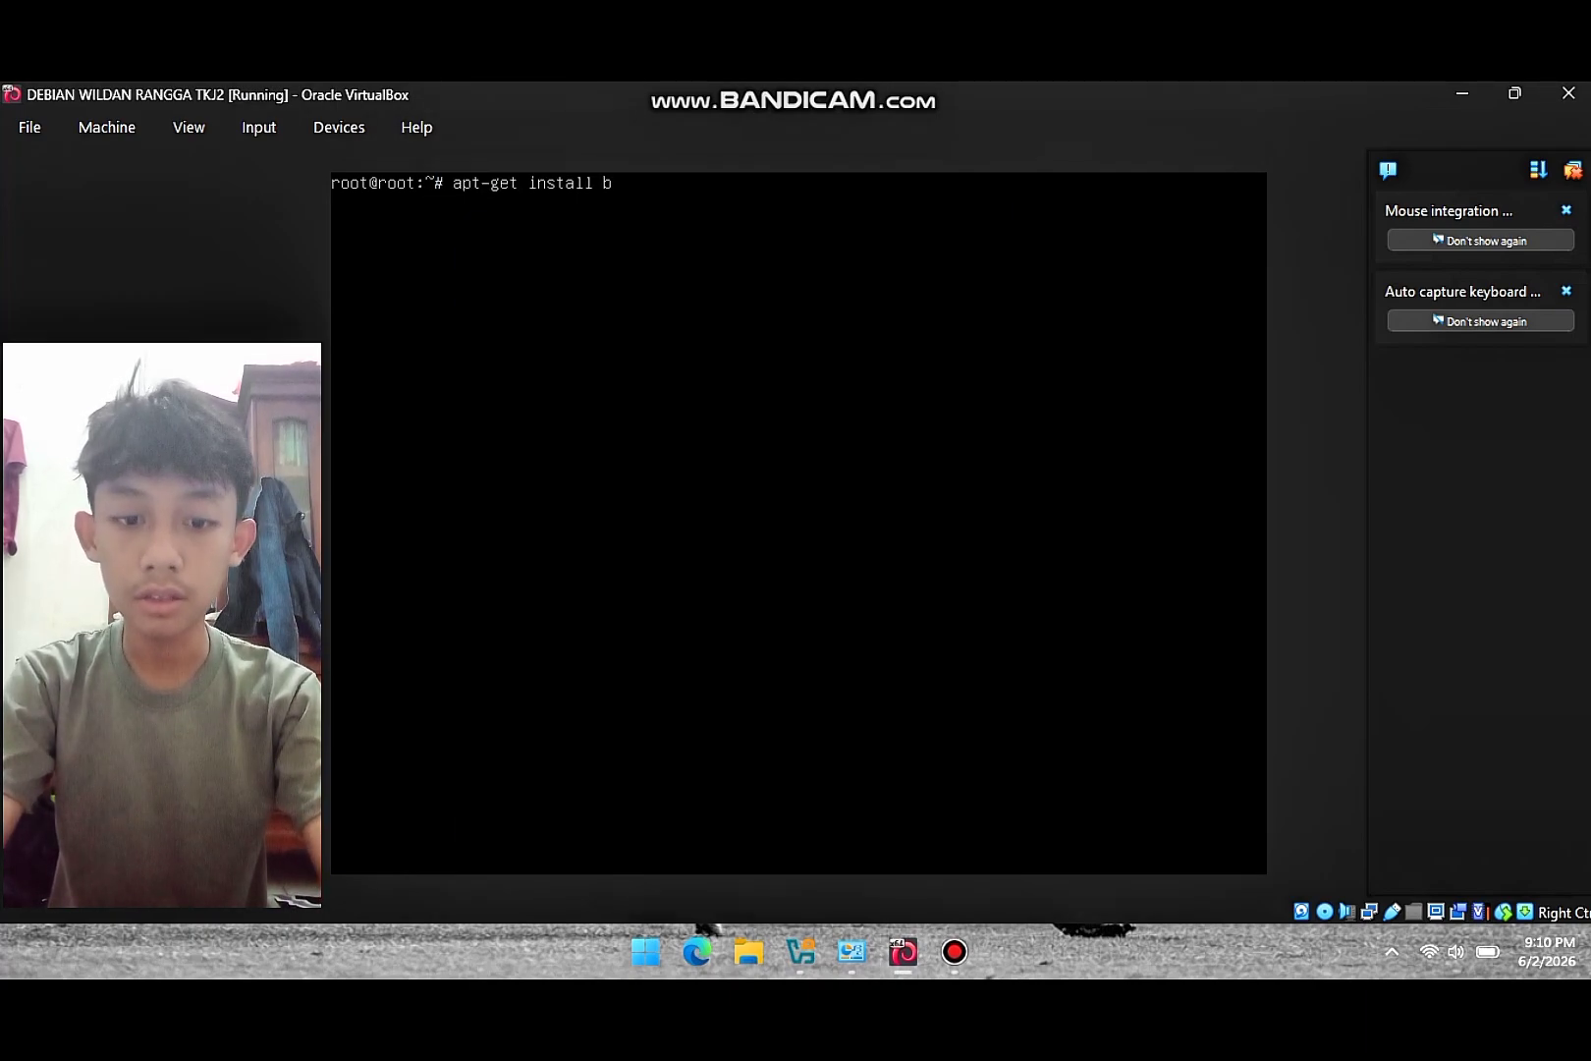
type("ind9")
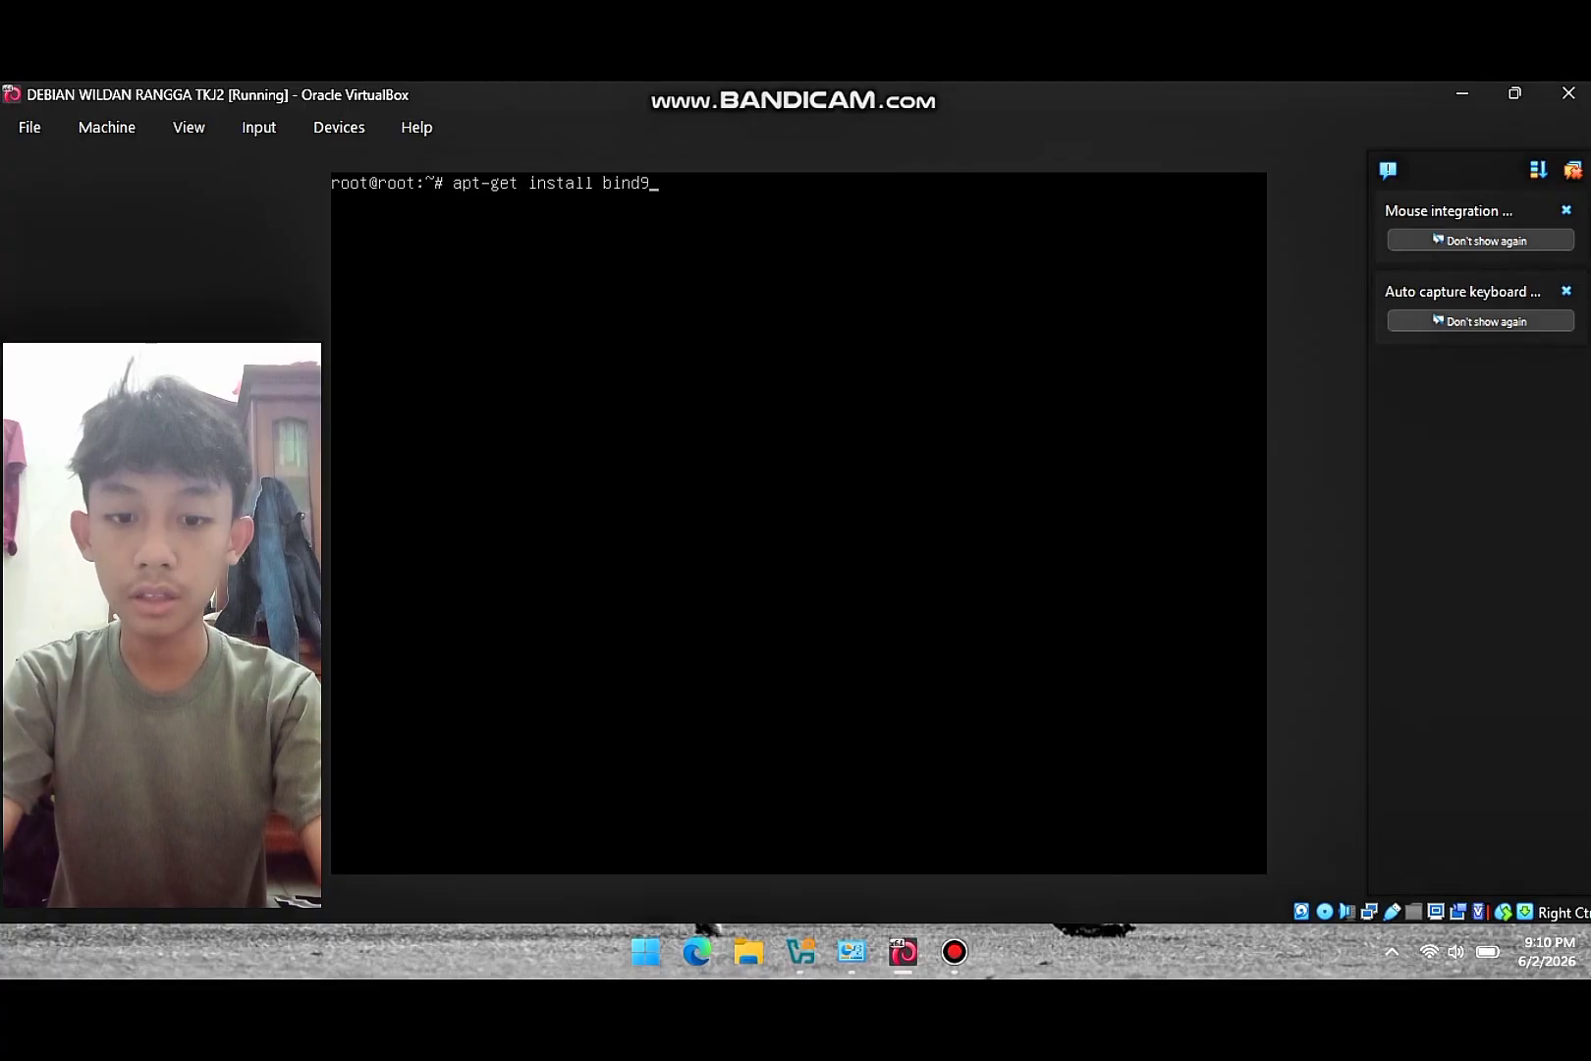
key("Return")
type("y")
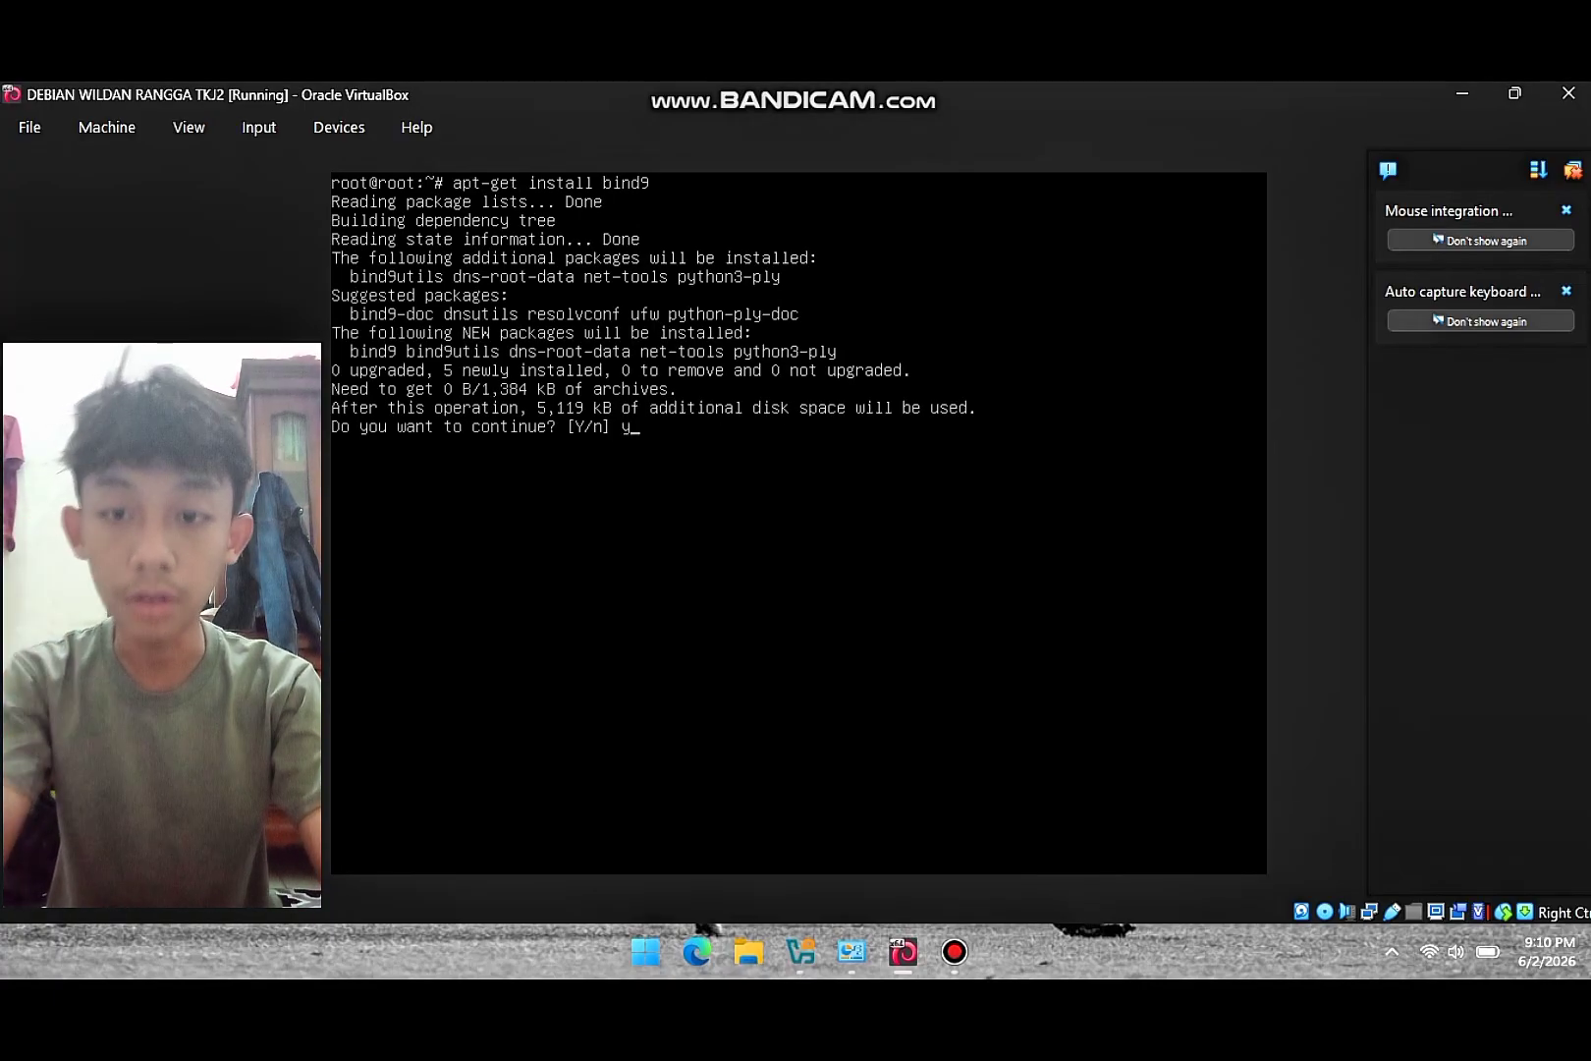
key("Return")
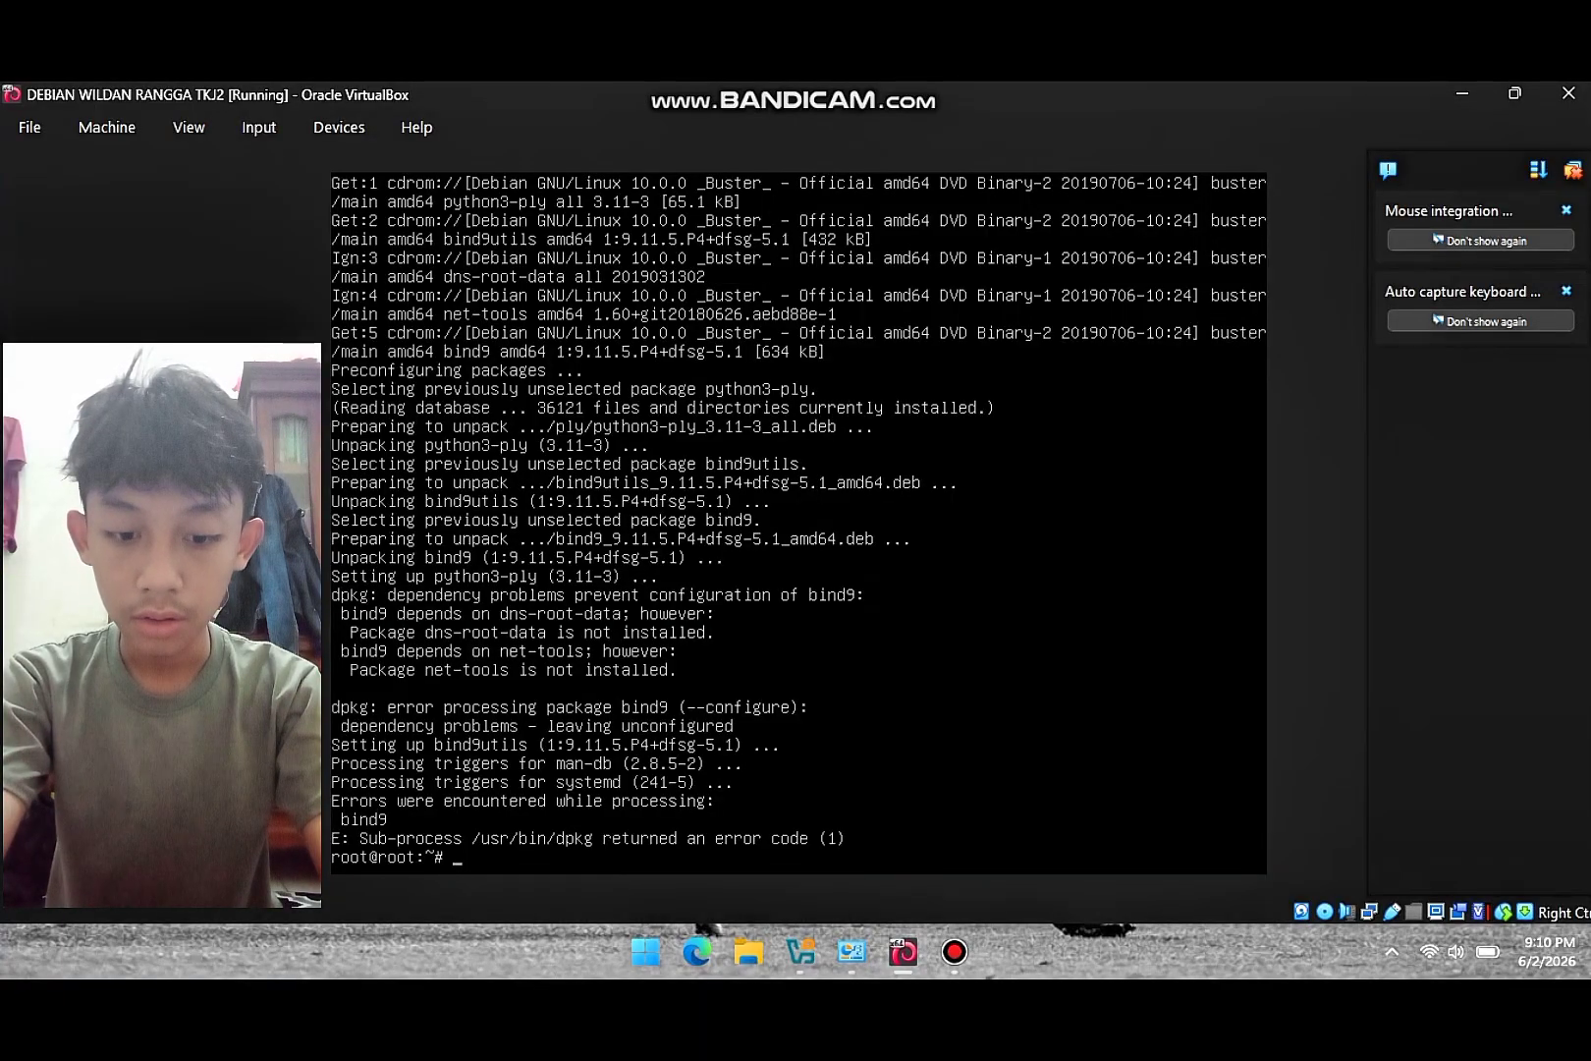
- Run apt --fix-broken install and accept adding dns-root-data and net-tools
type("apt --")
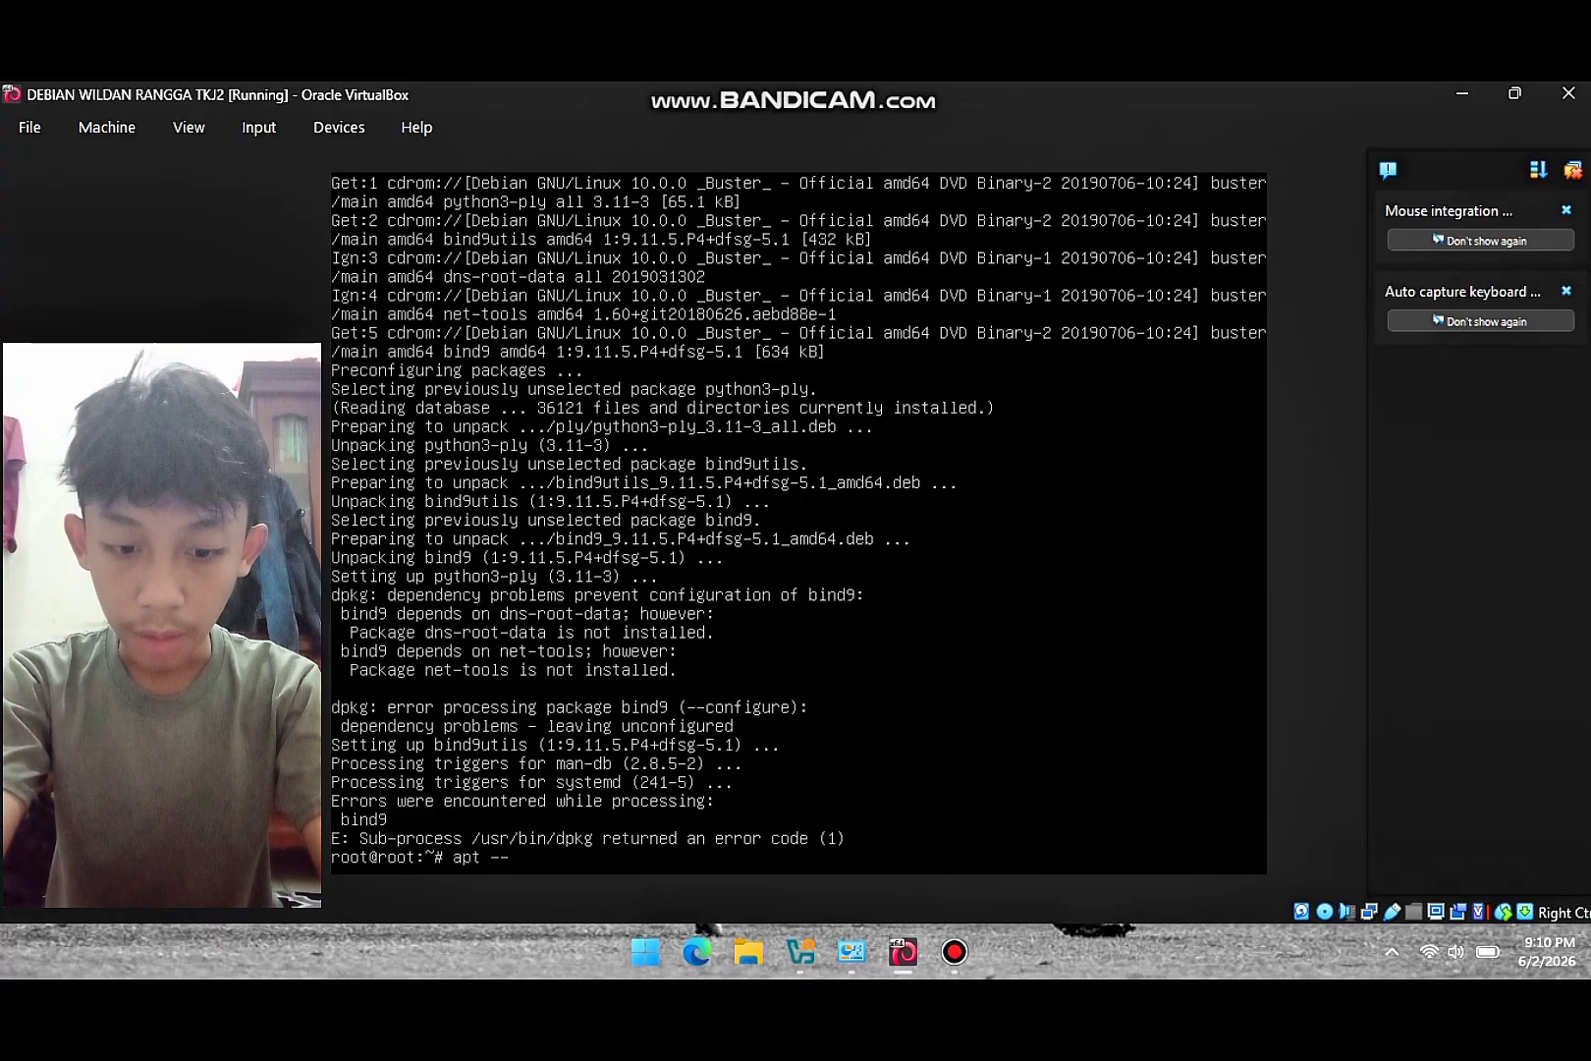
type("fix")
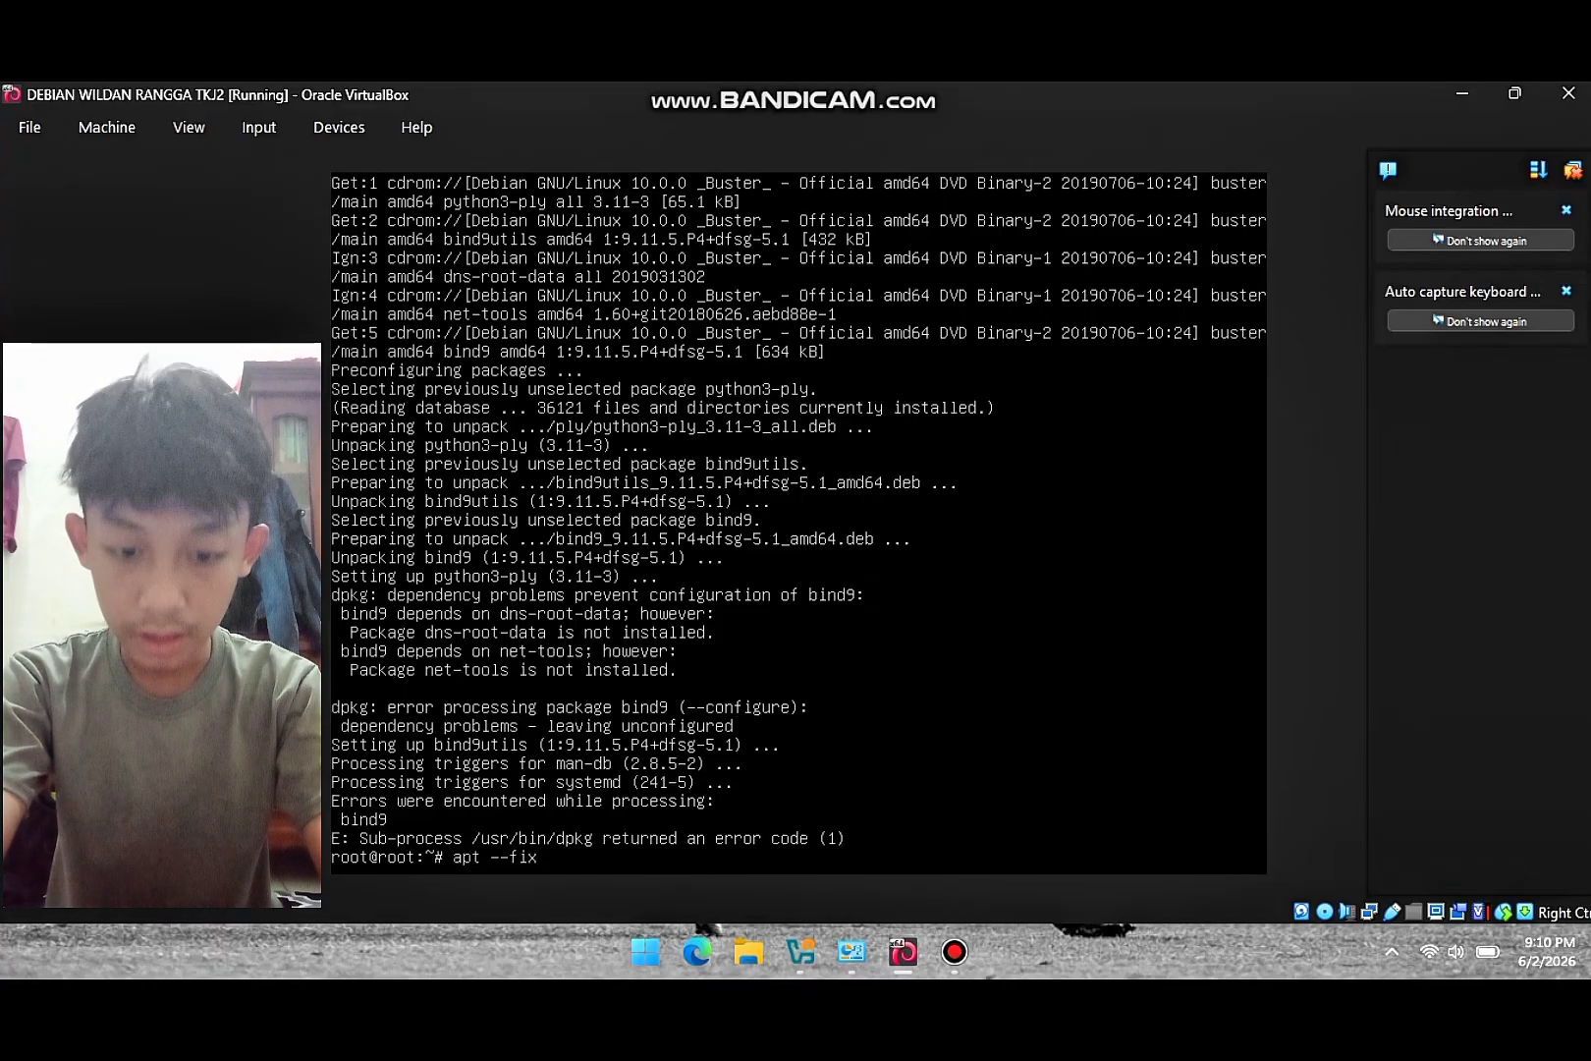
type("-broken")
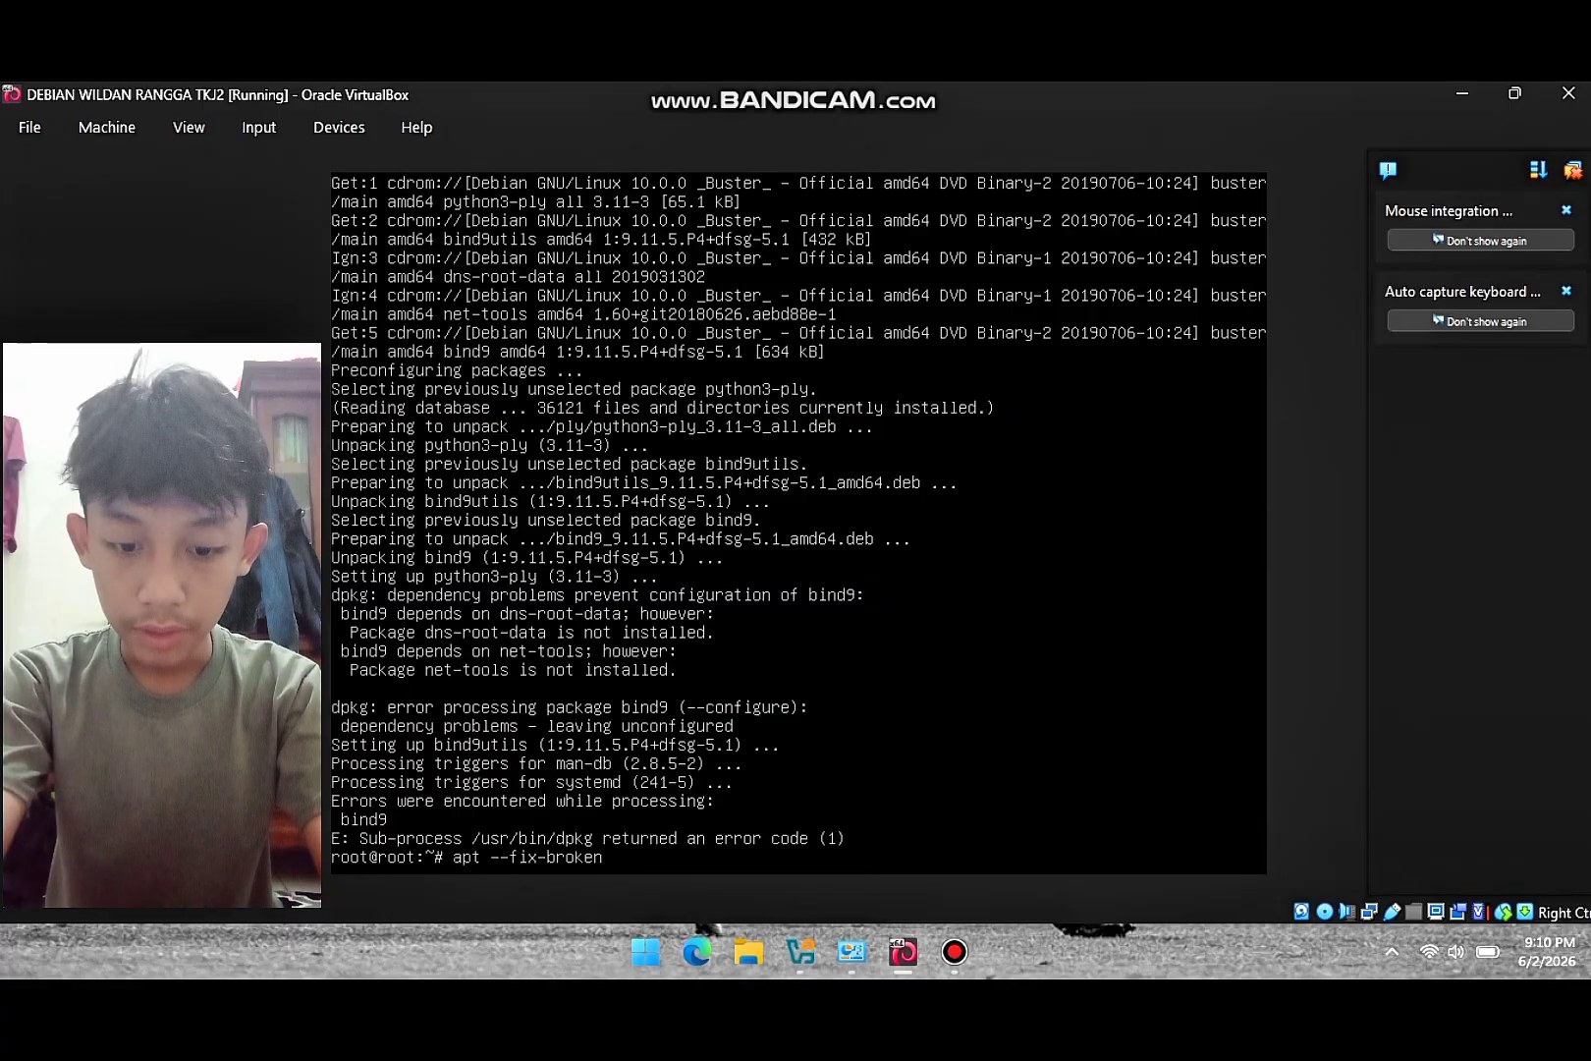
type(" i")
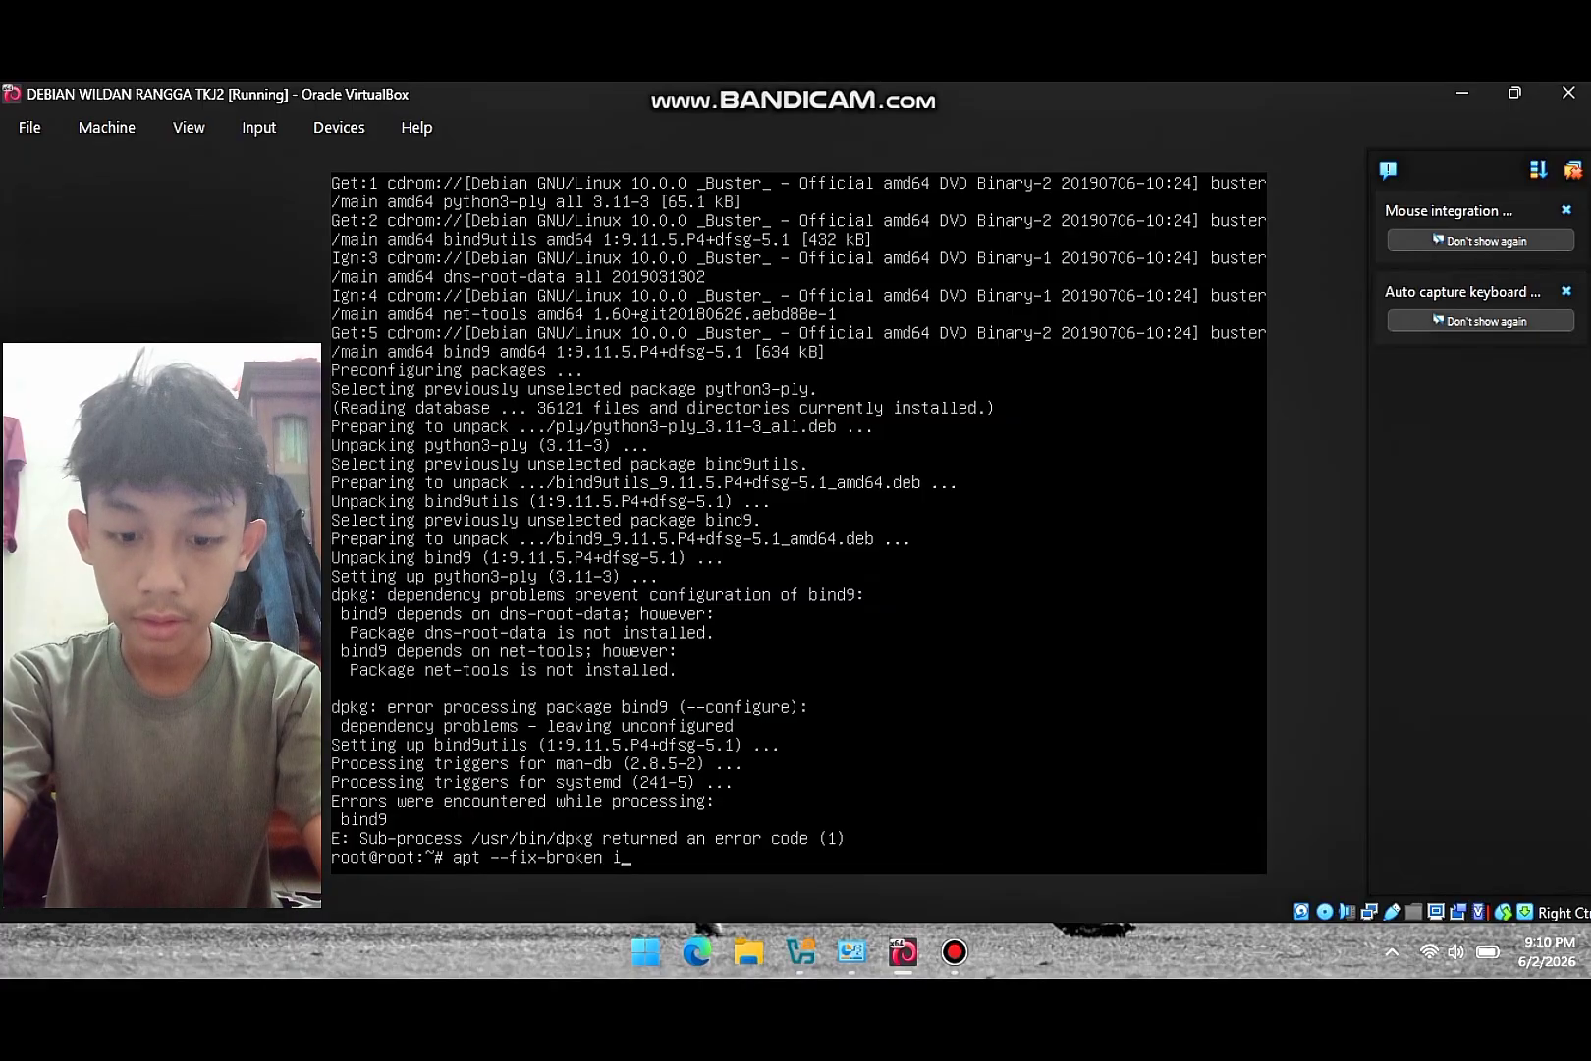
type("nstall")
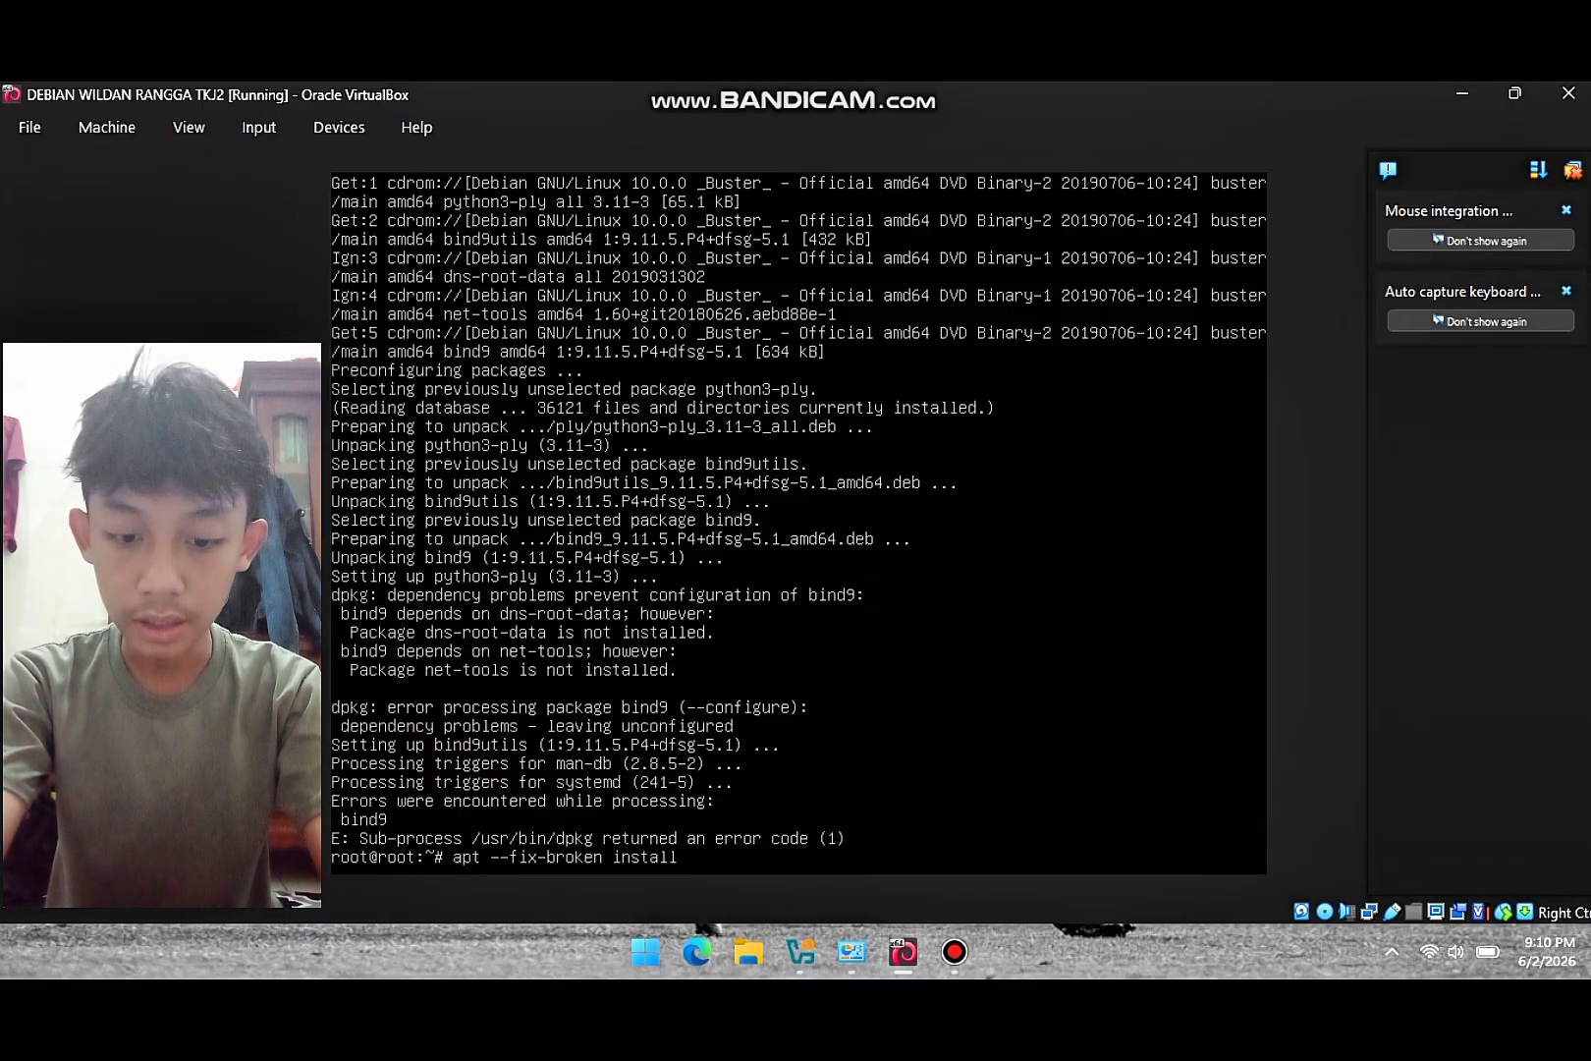
key("Return")
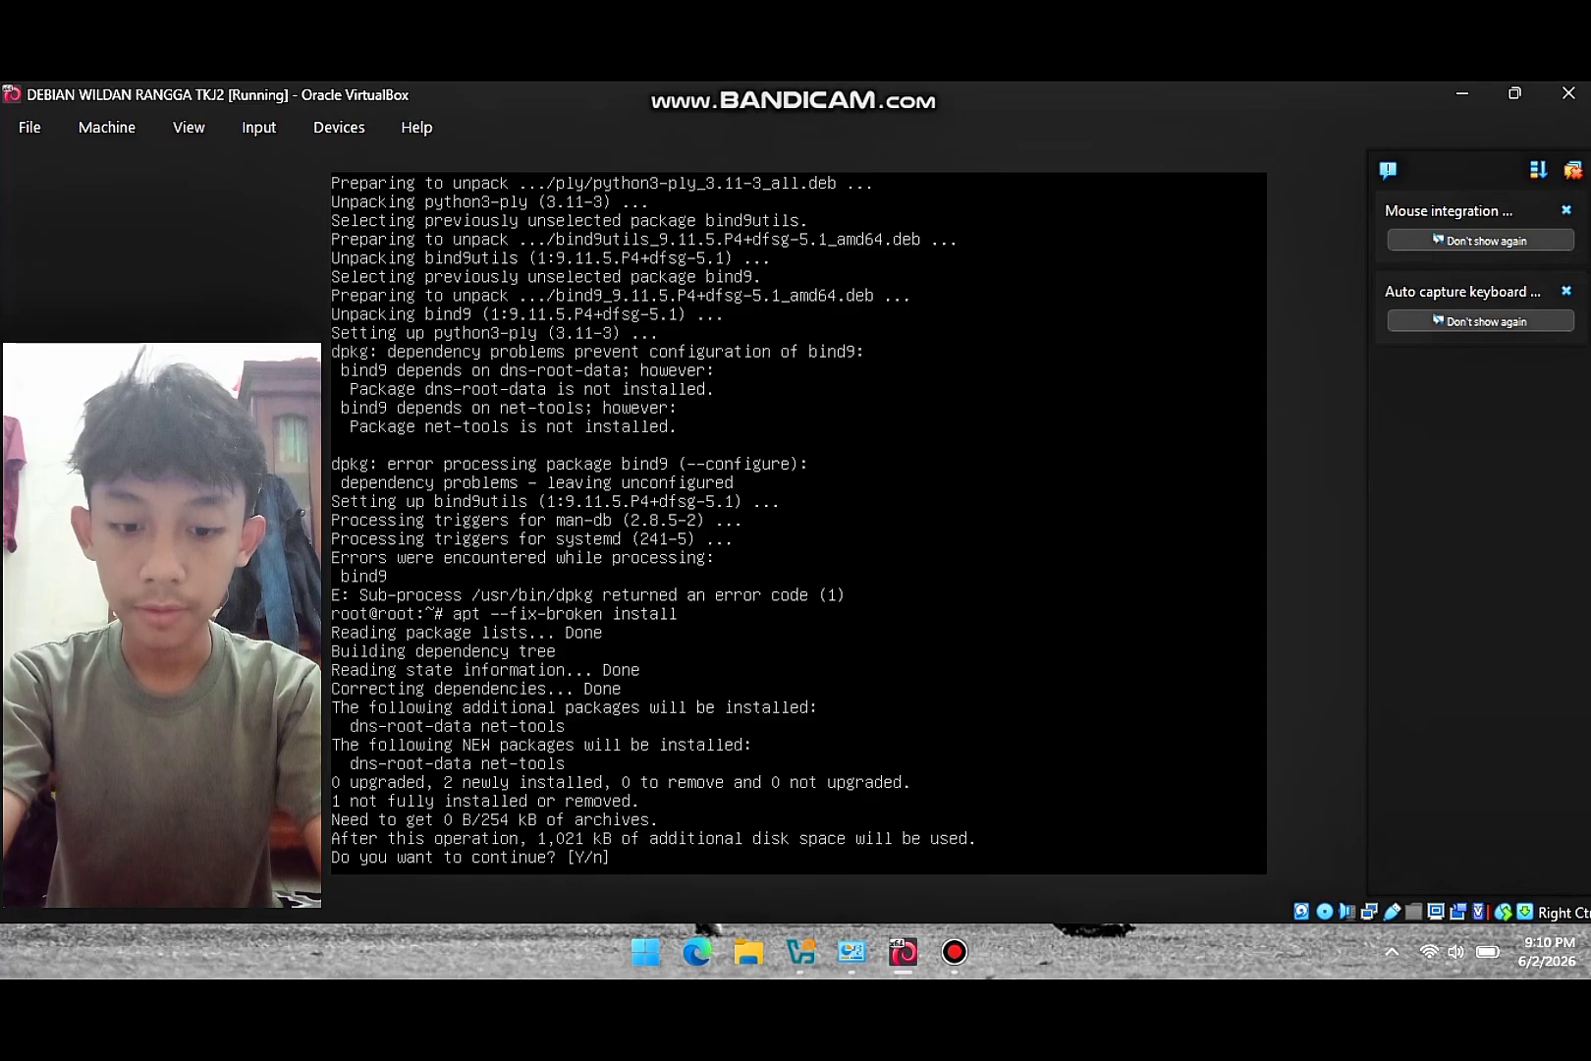
type("y")
key("Return")
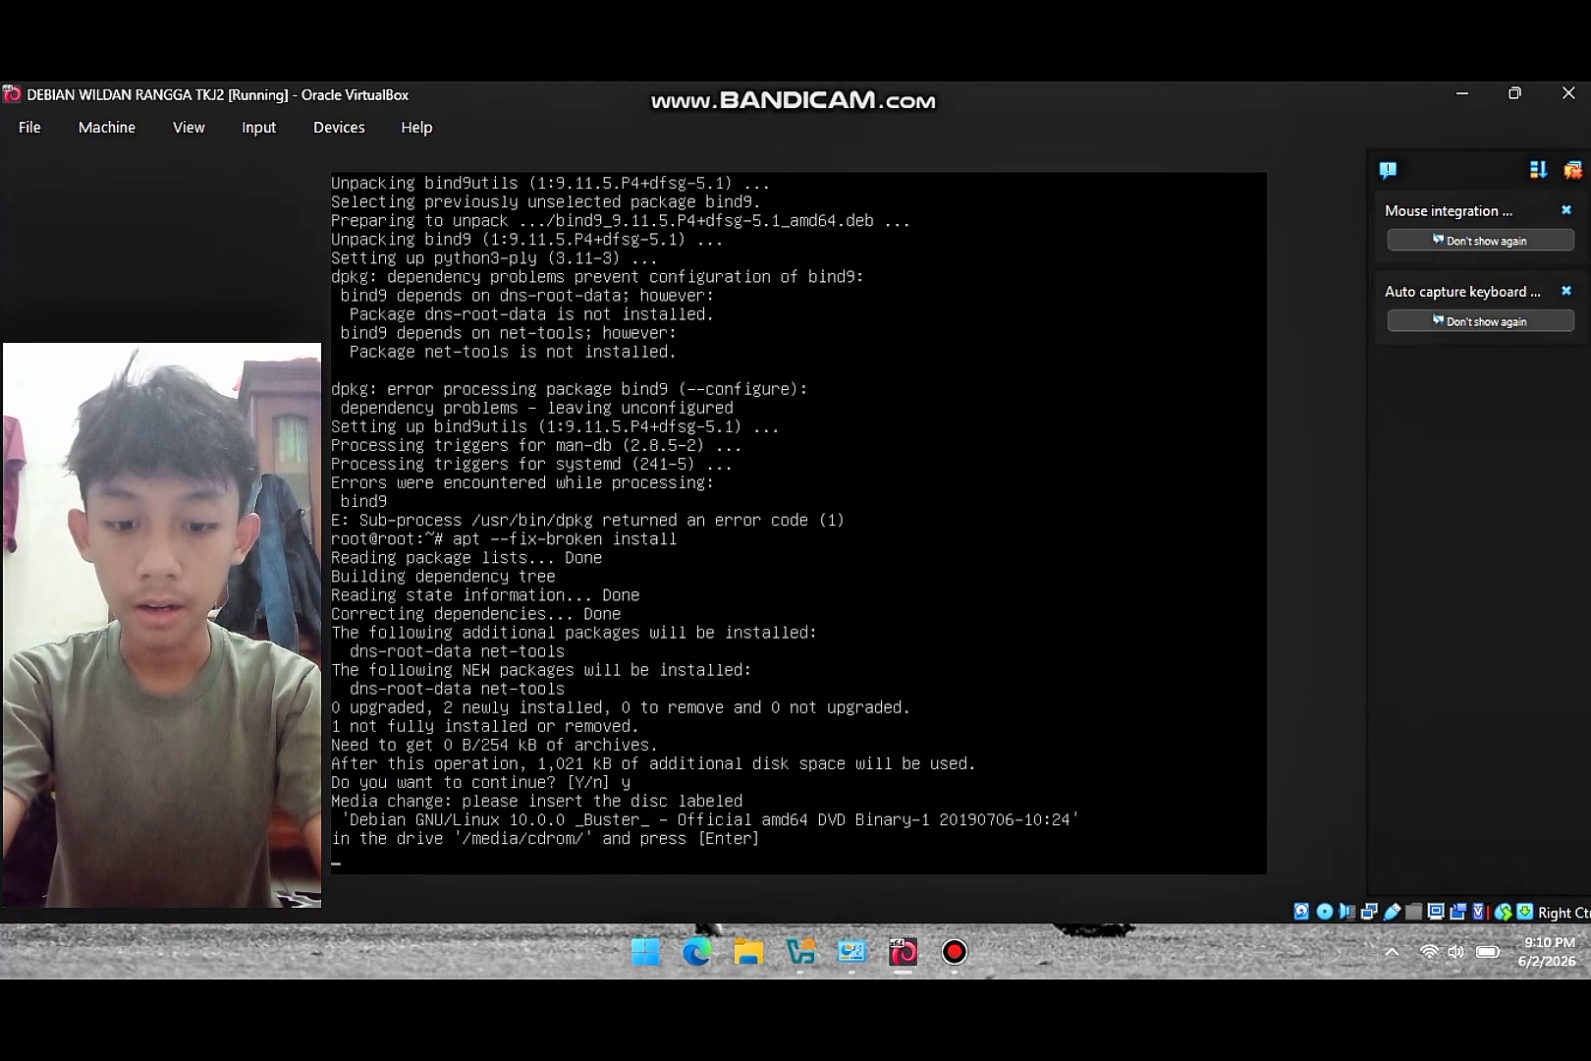
- Insert the Debian DVD-1 image into the VM's optical drive so apt completes the bind9 setup
left_click(339, 127)
mouse_move(385, 163)
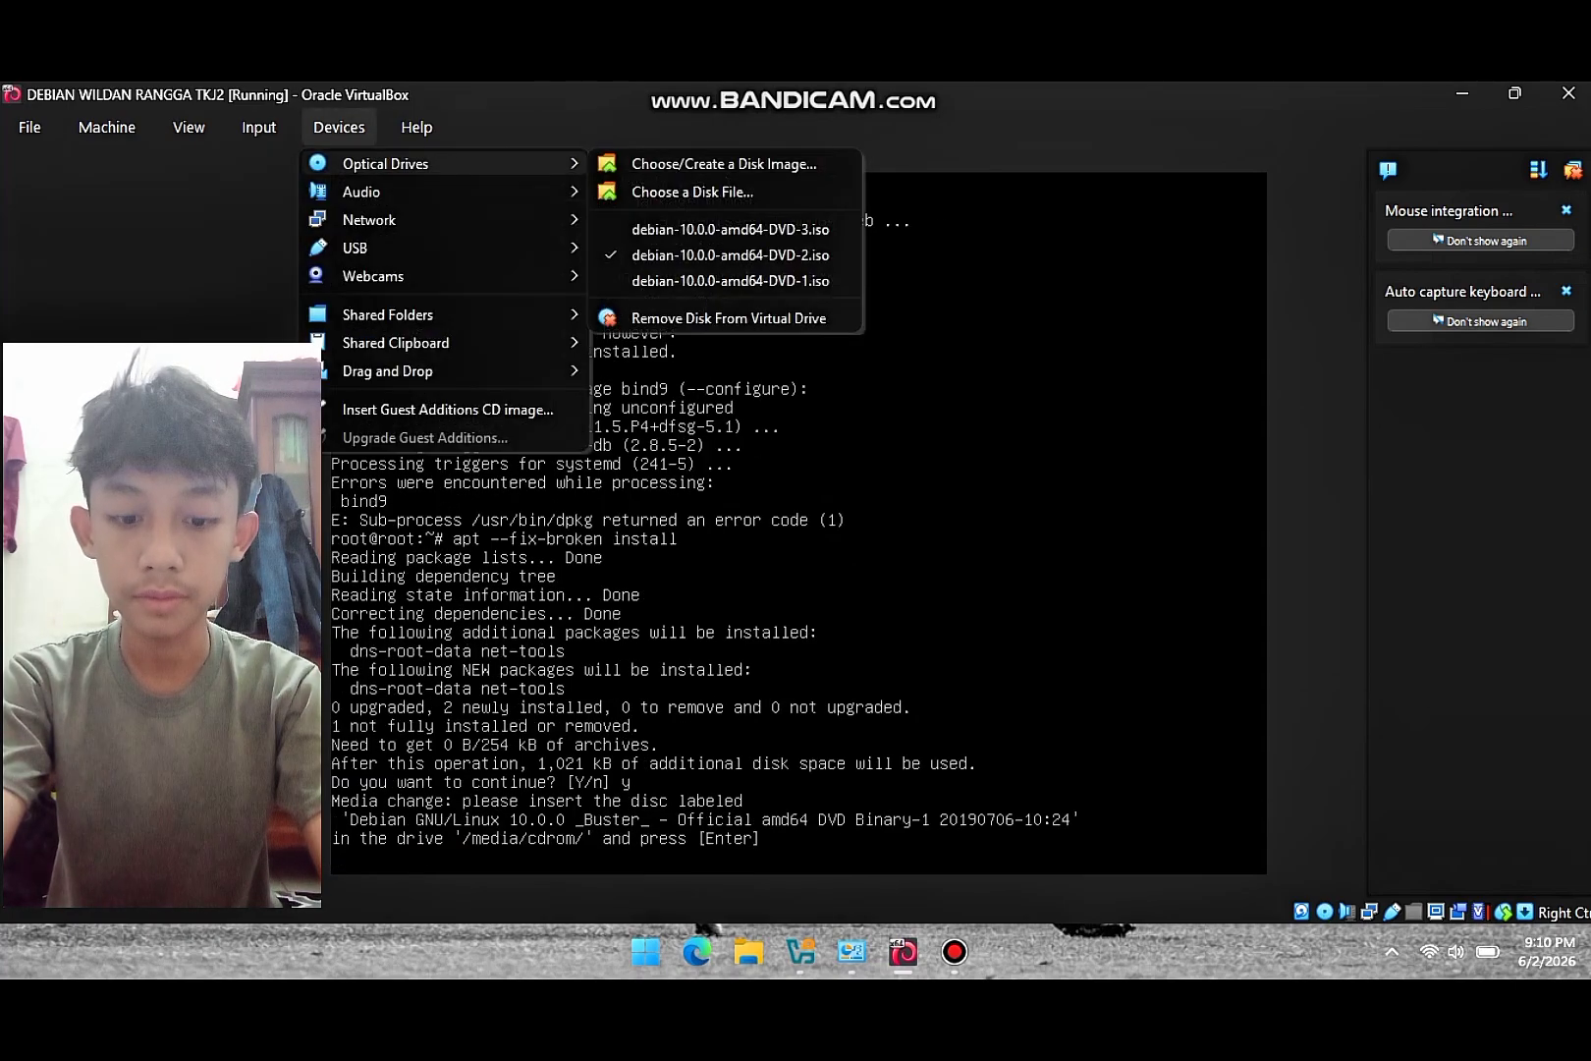
left_click(731, 280)
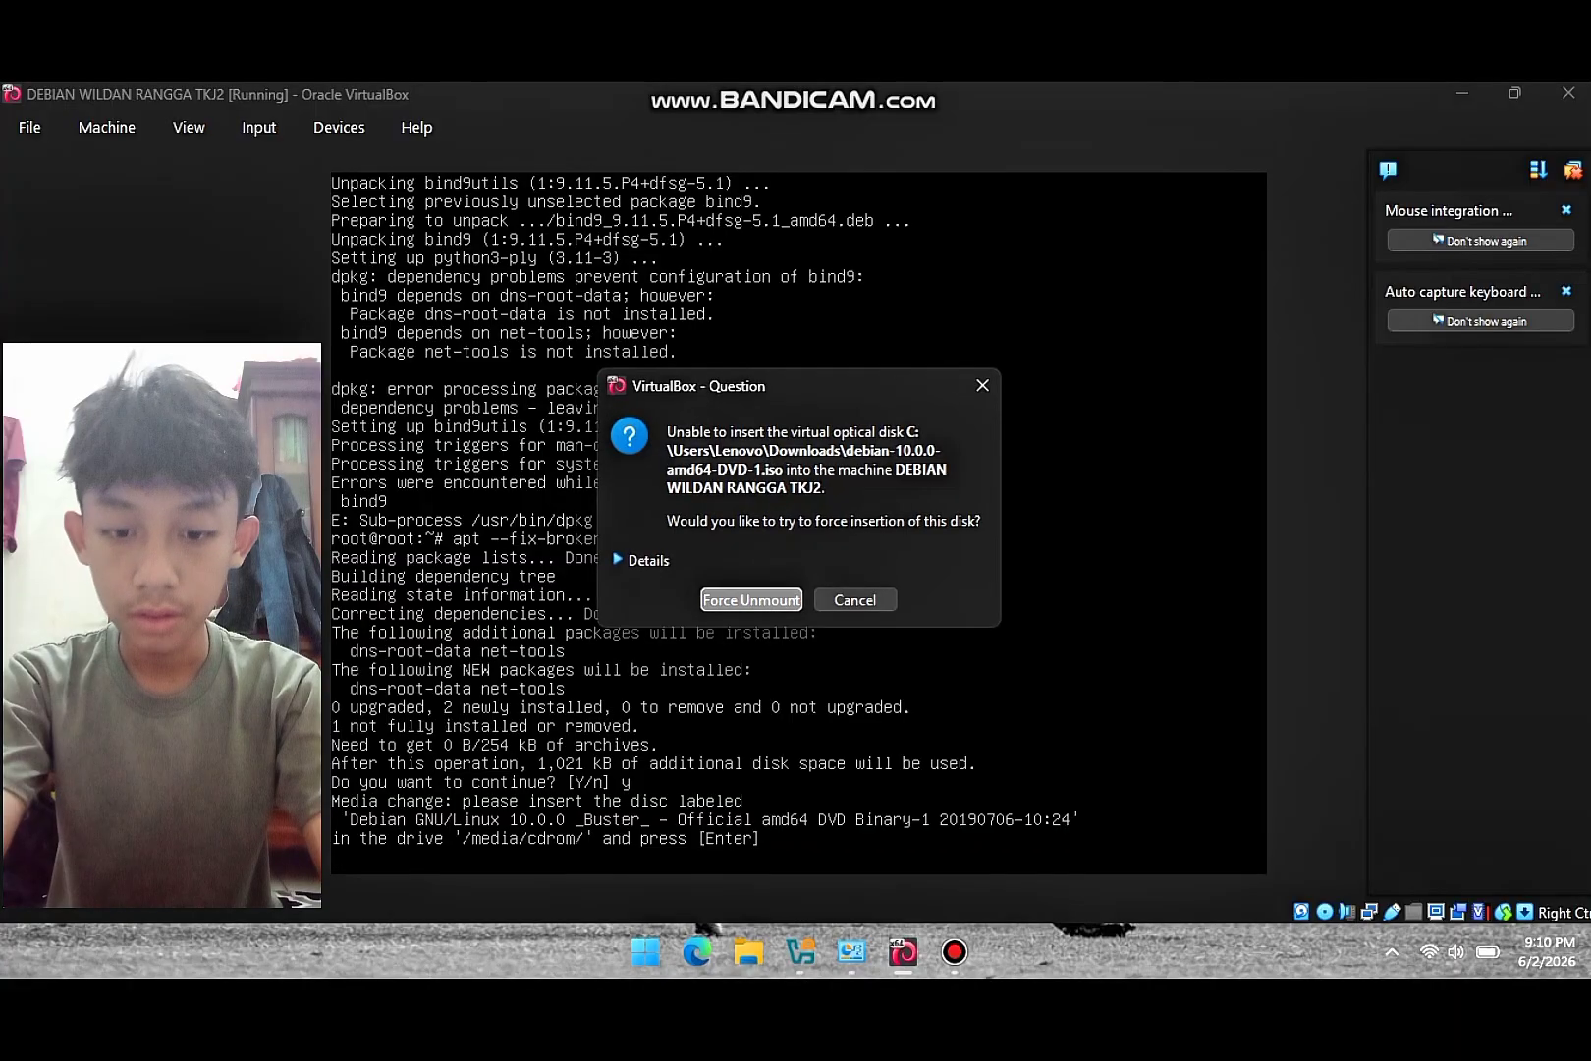
key("Return")
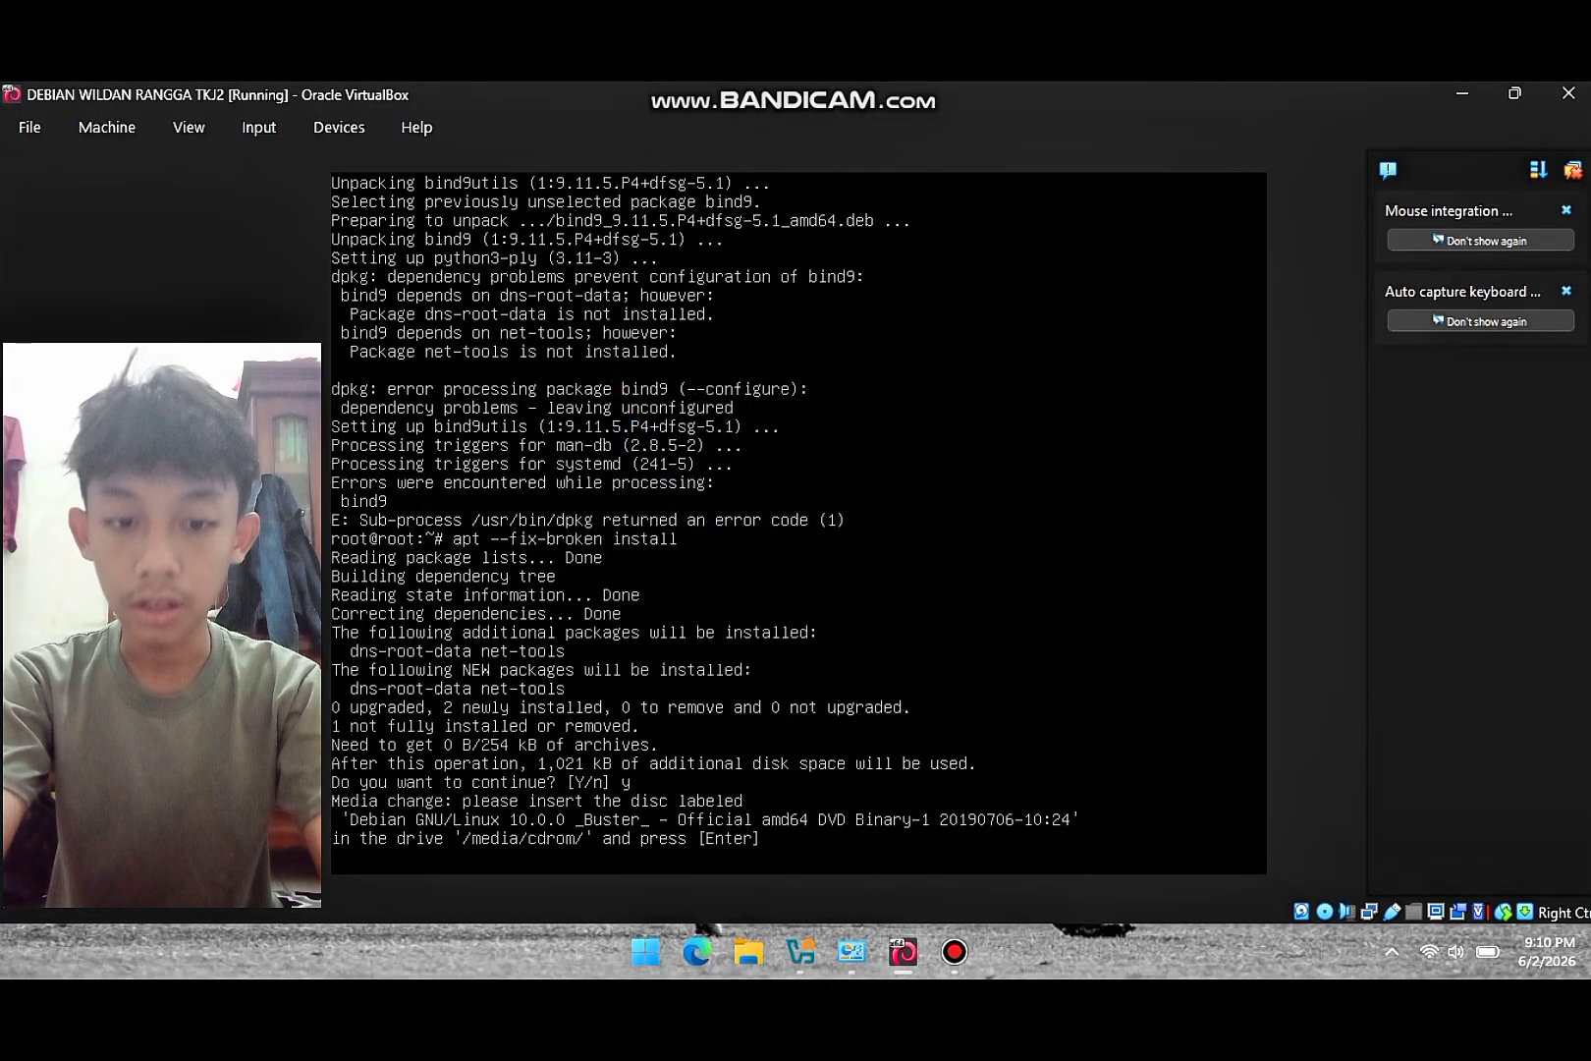
key("Return")
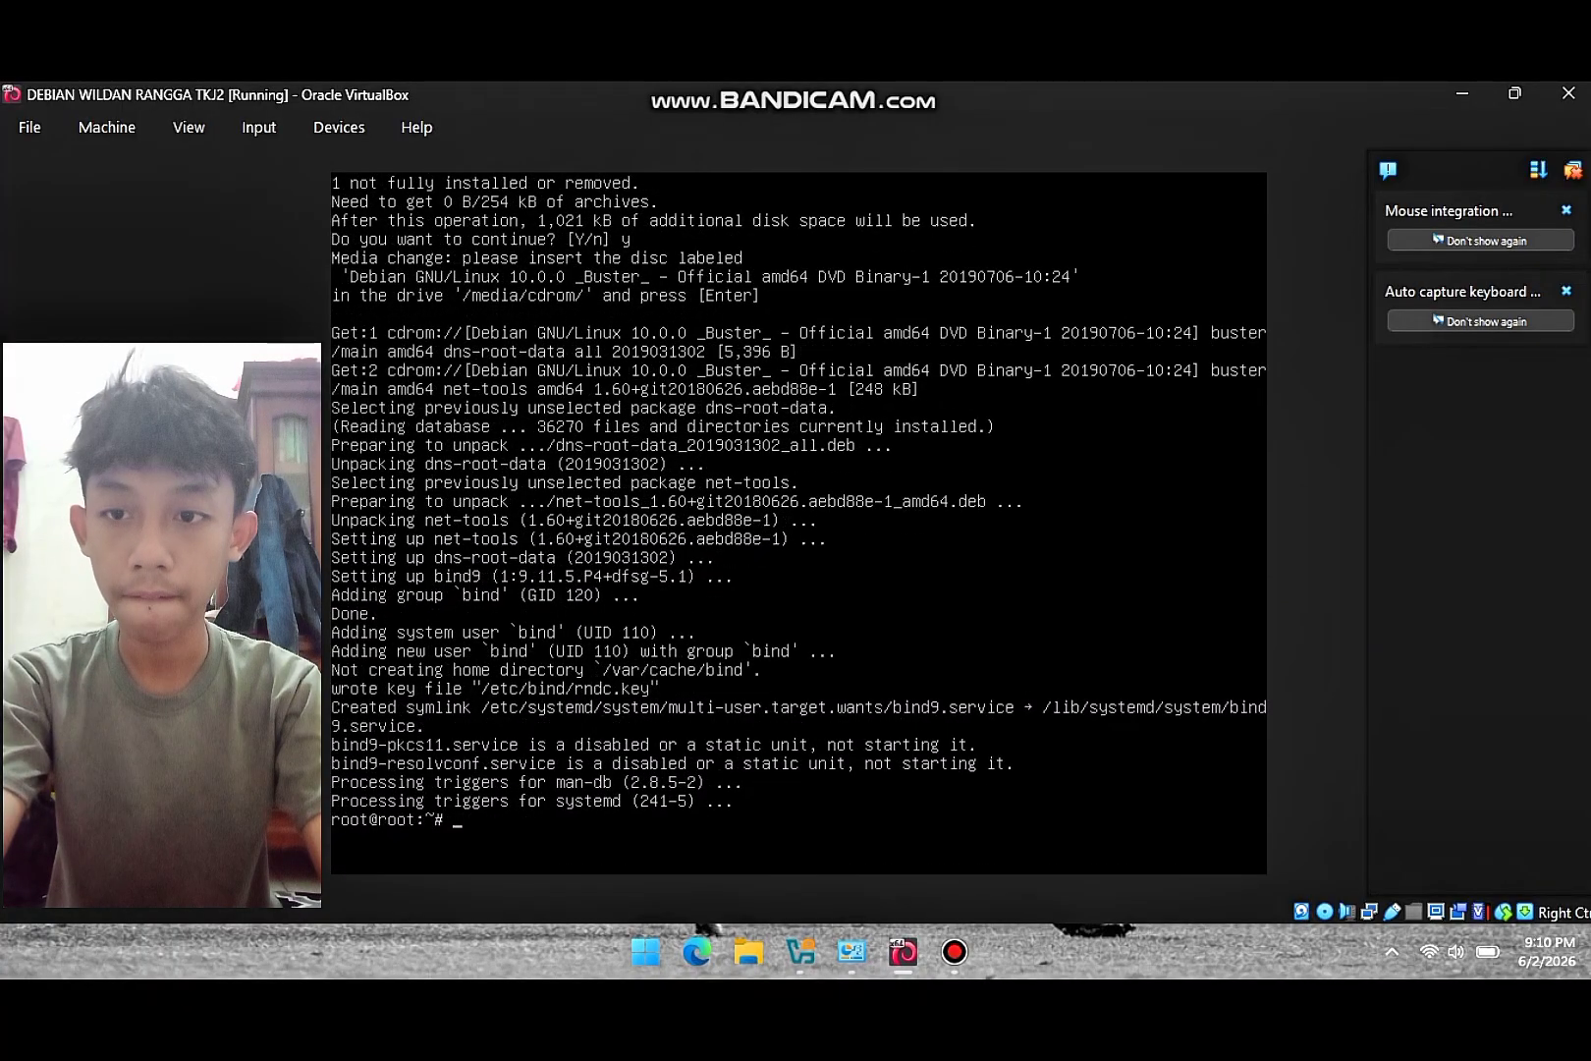
- Rerun apt-get install bind9 and change into the /etc/bind directory
type("apt-ge")
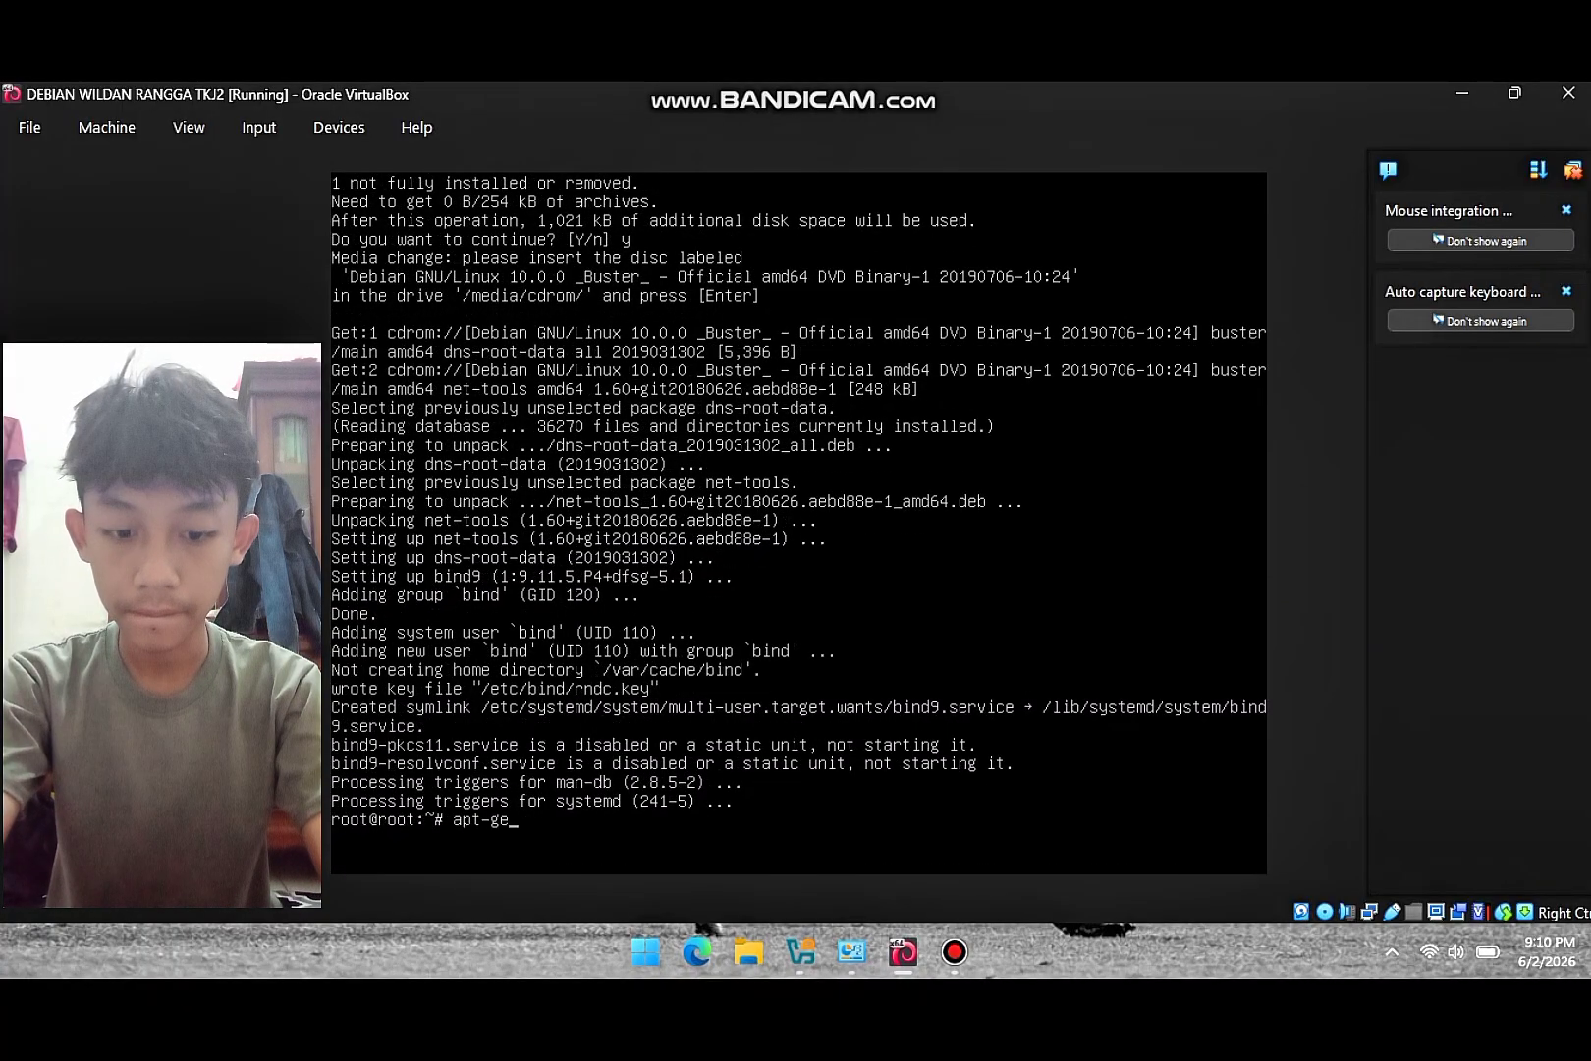
type("t install")
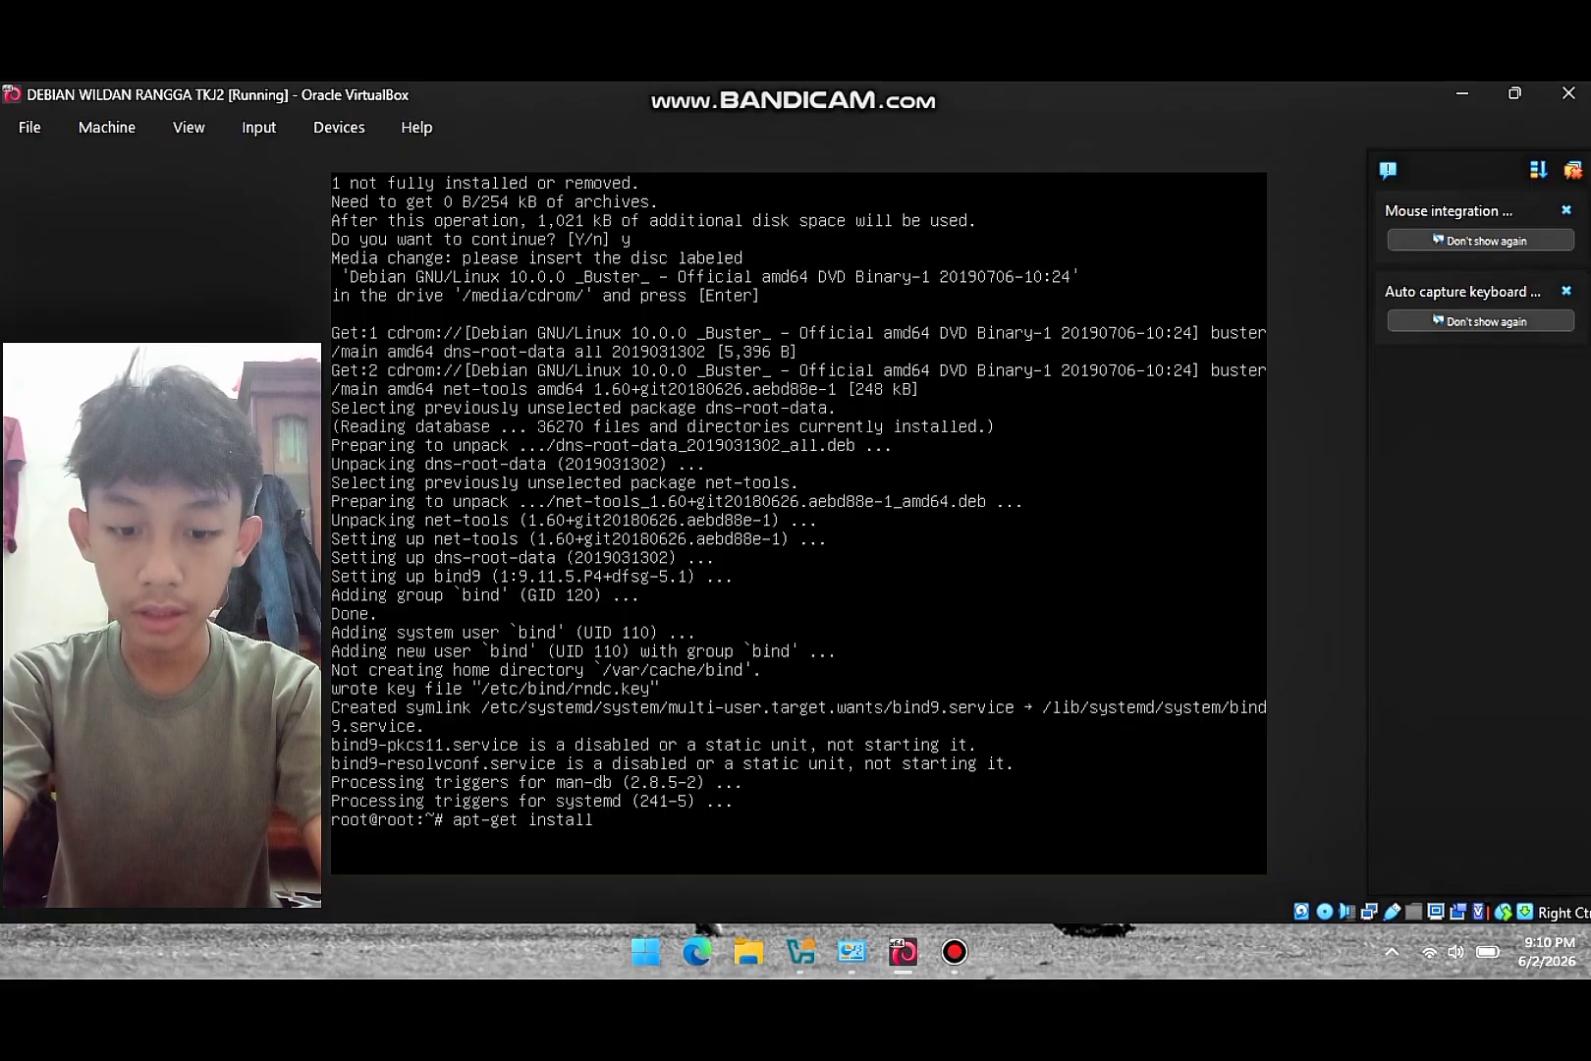
type(" bind")
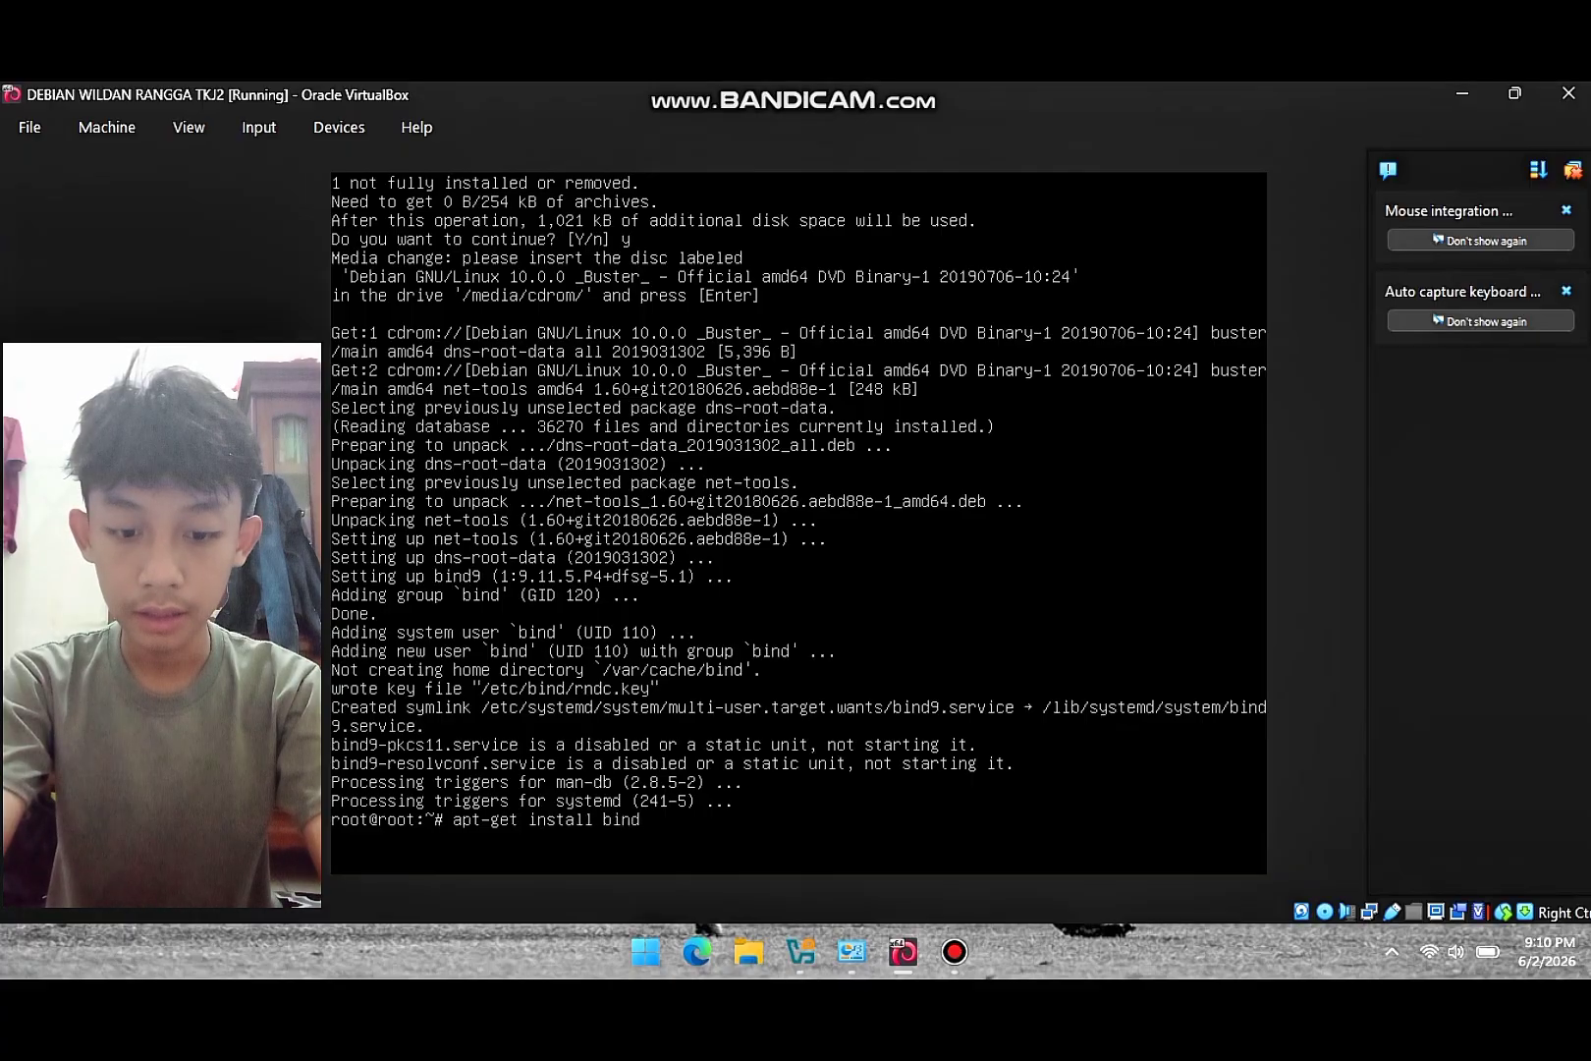
type("9")
key("Return")
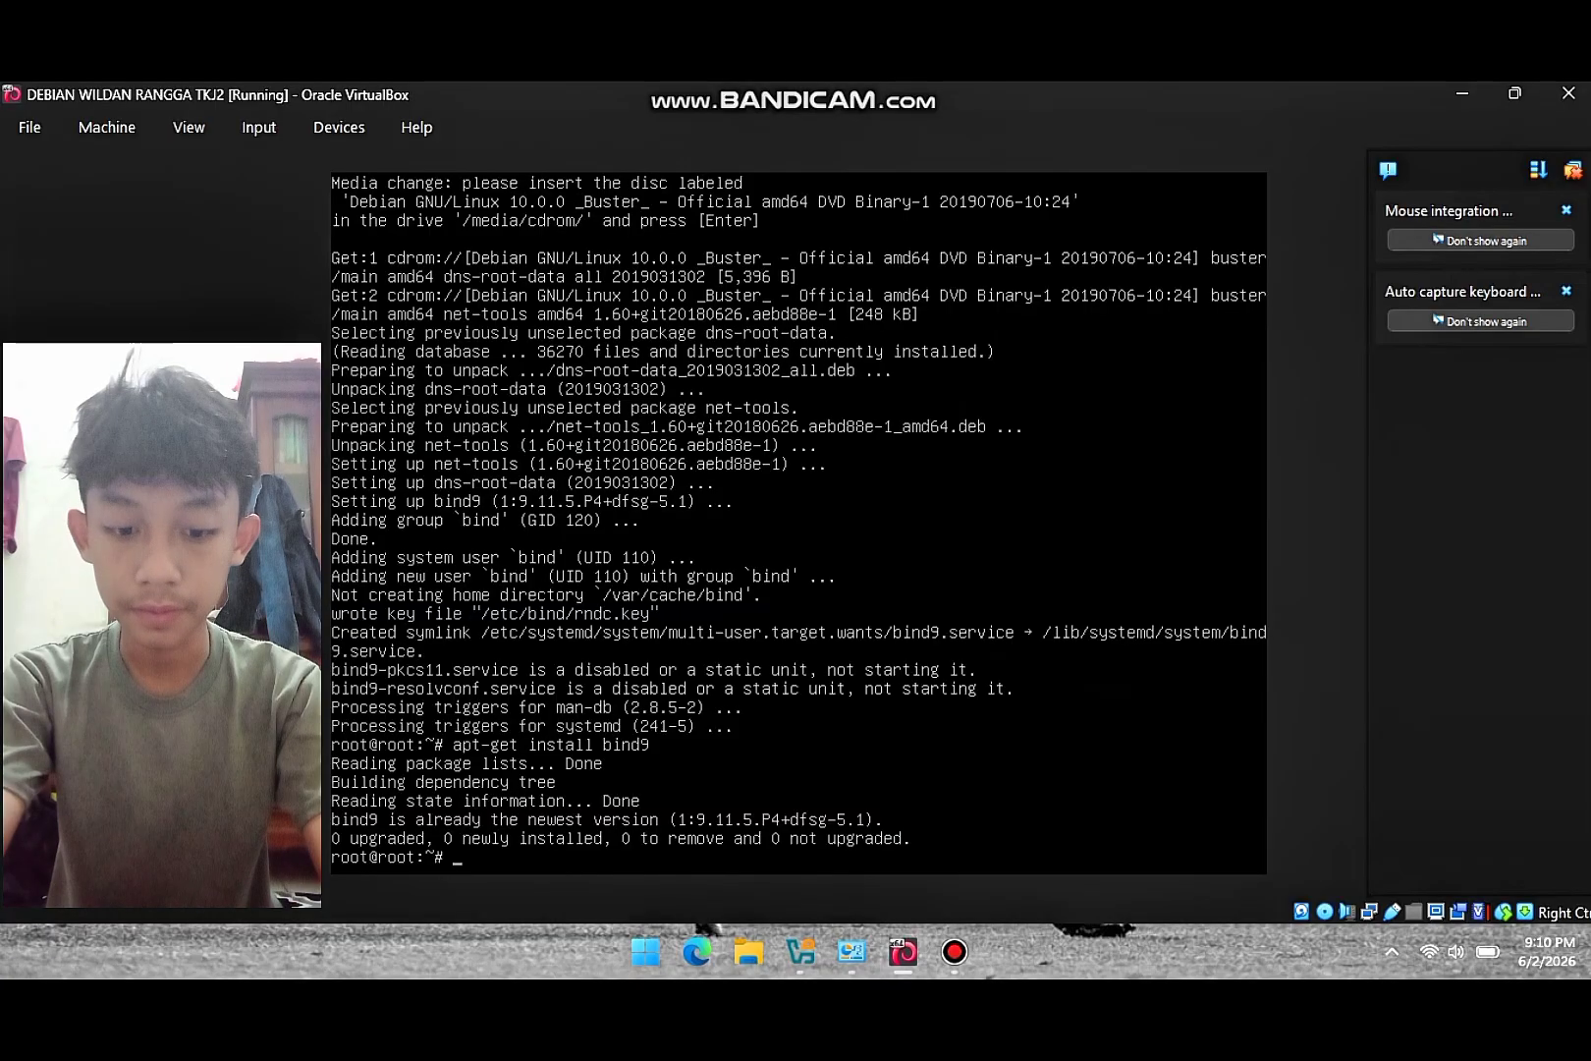
type("cd /e")
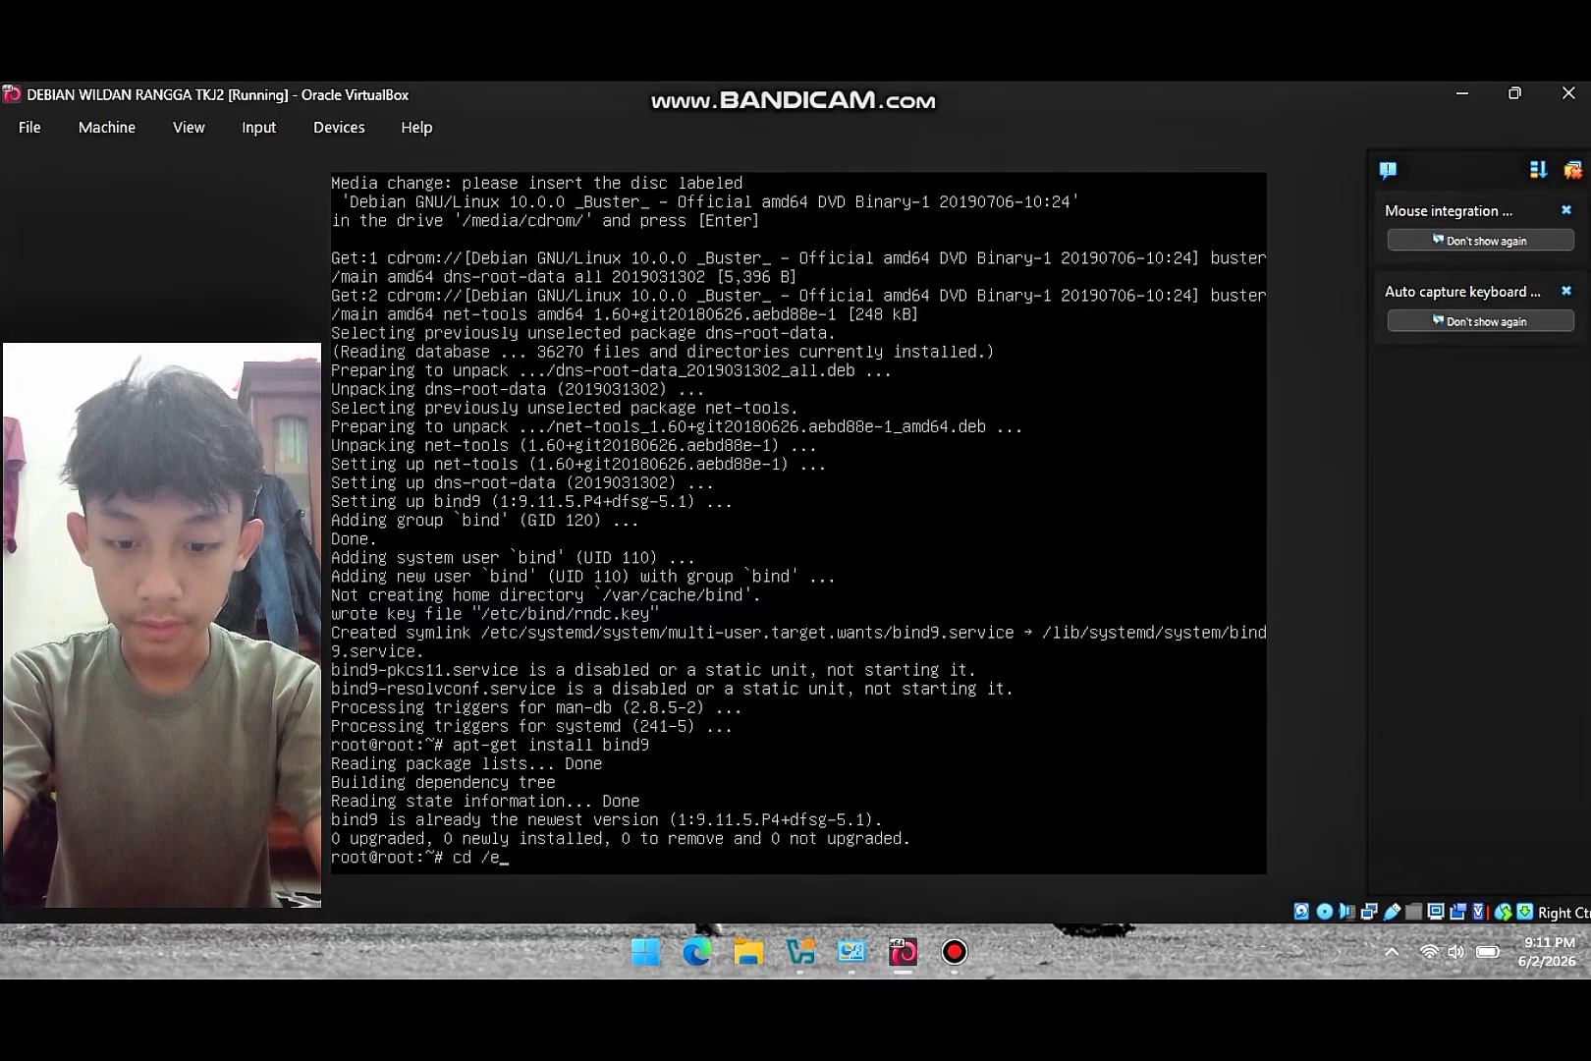
type("tc/bind")
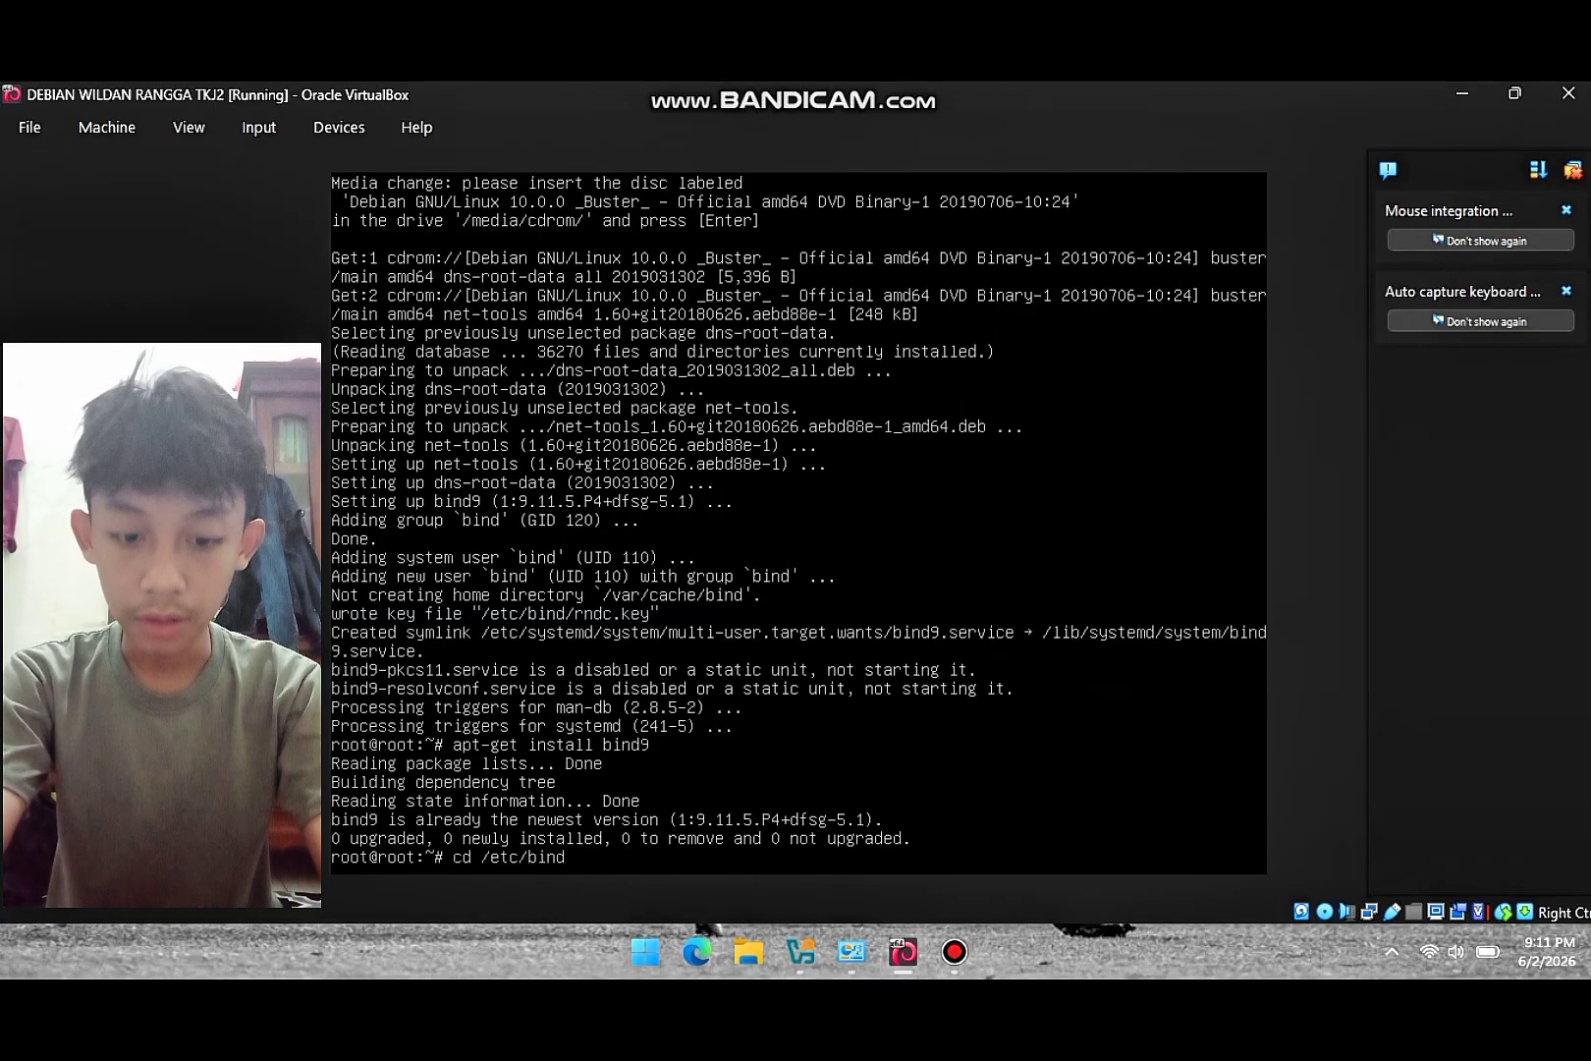
key("Return")
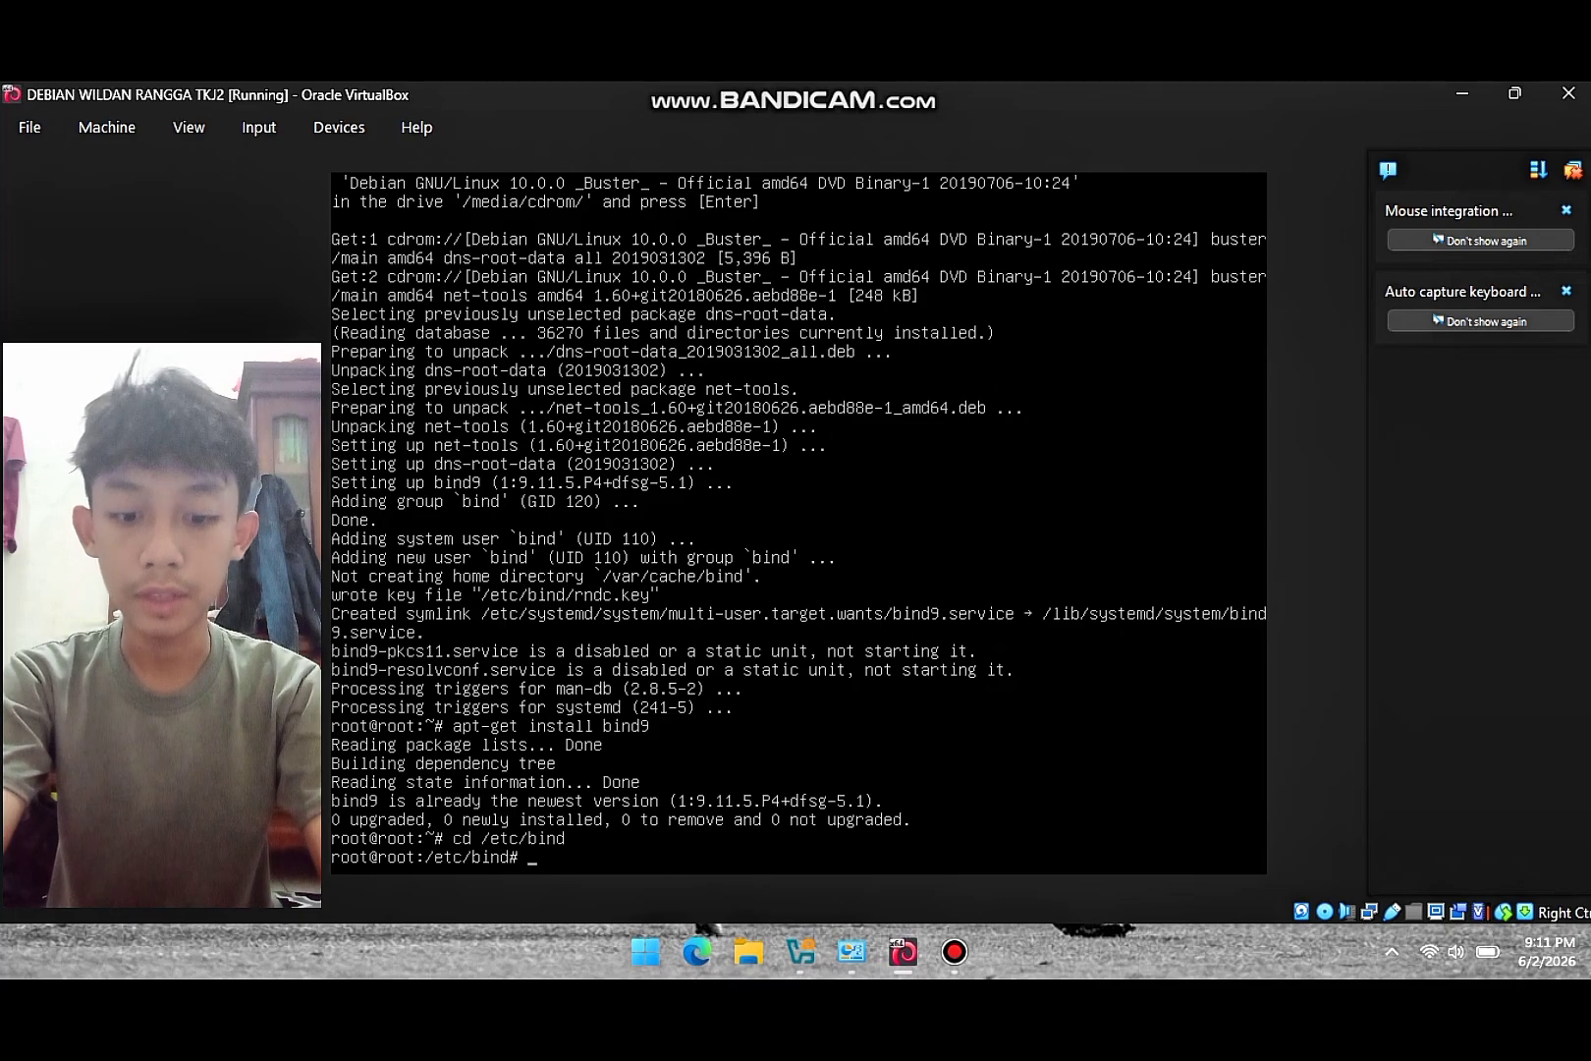
- Copy db.local to a file named for and db.127 to a file named rev
type("cp db")
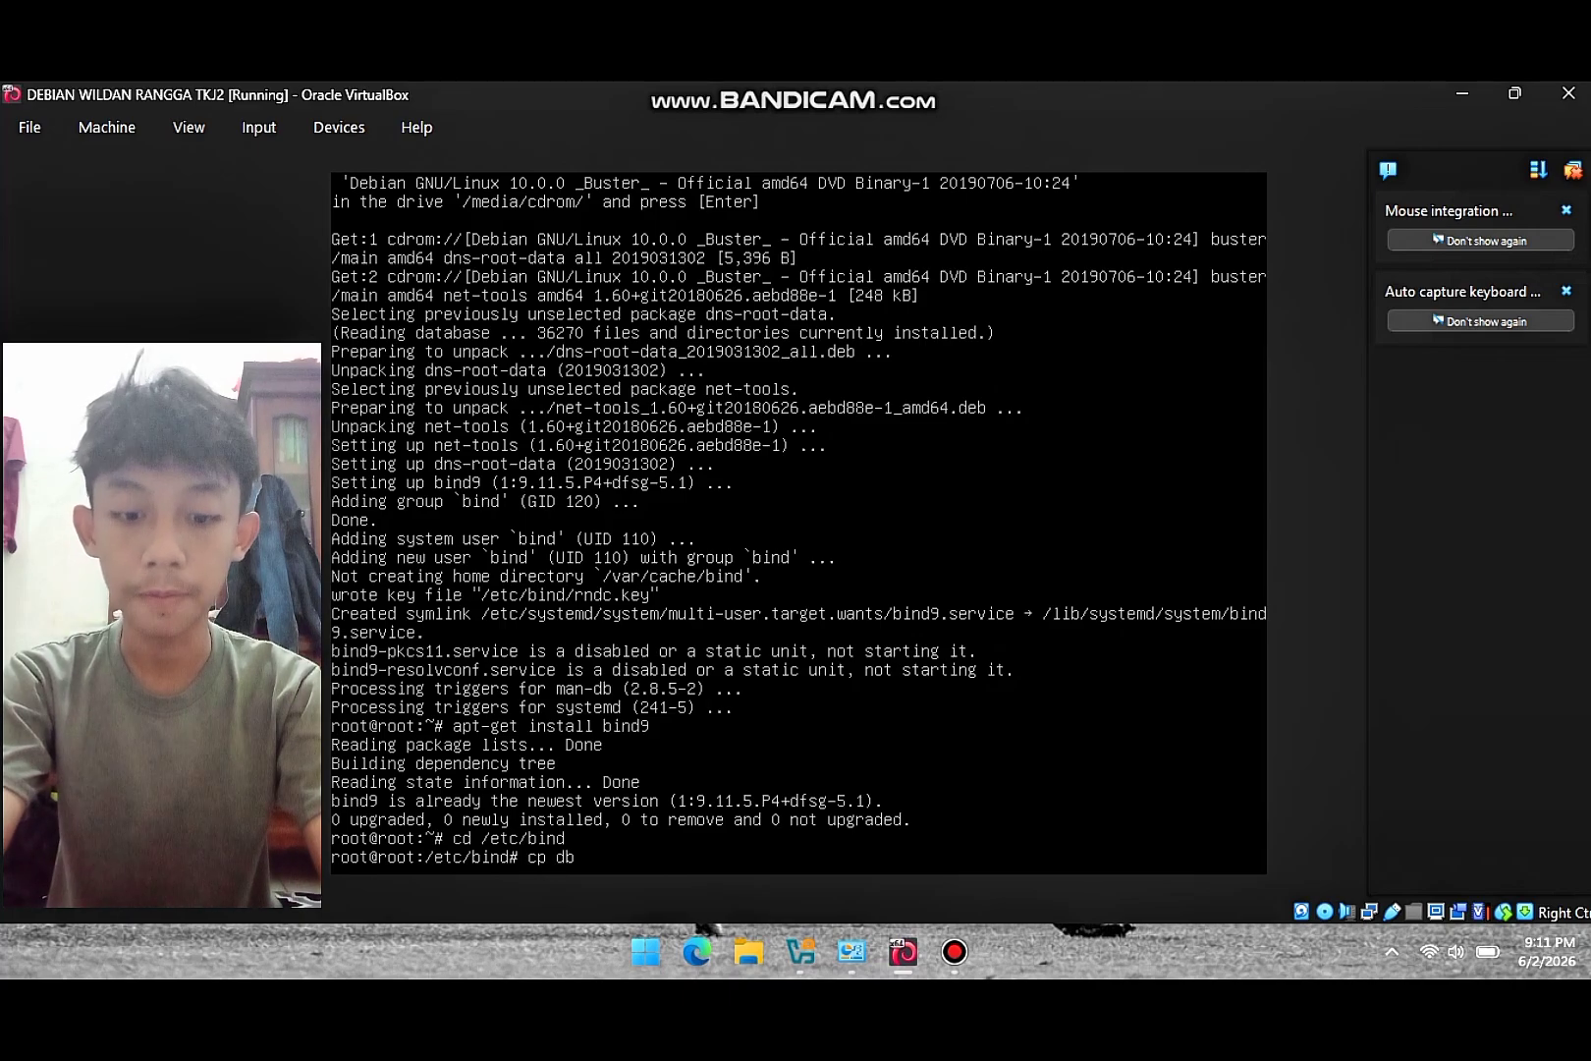
type(".loca")
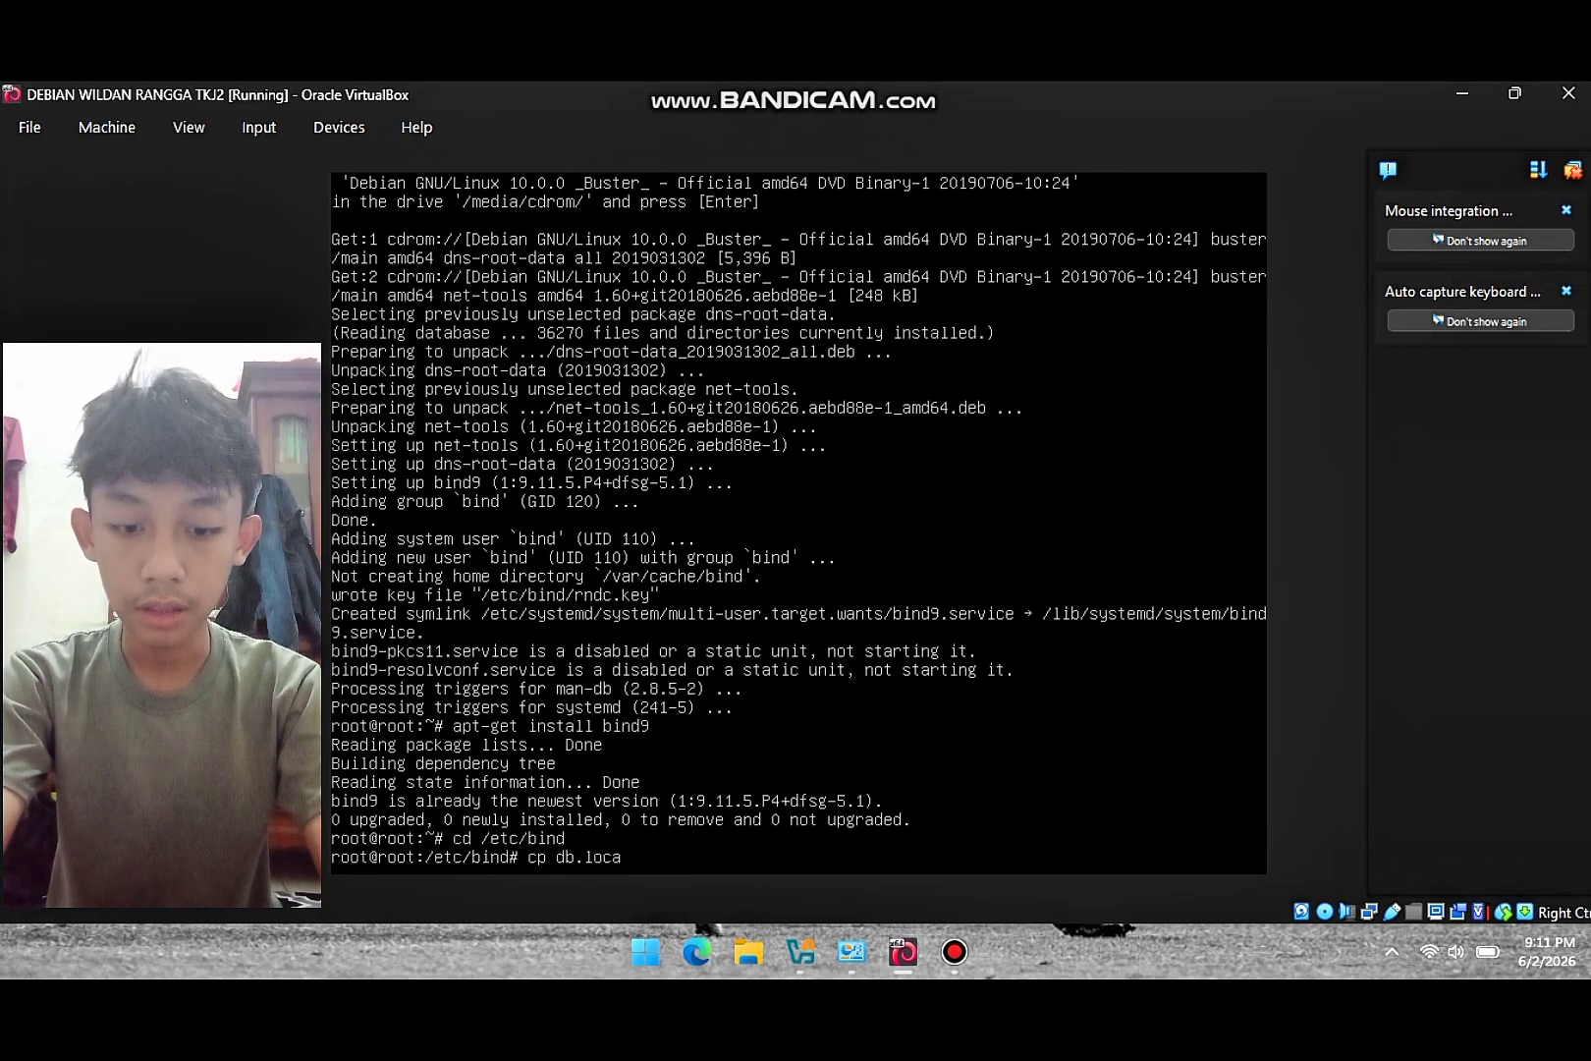
type("l")
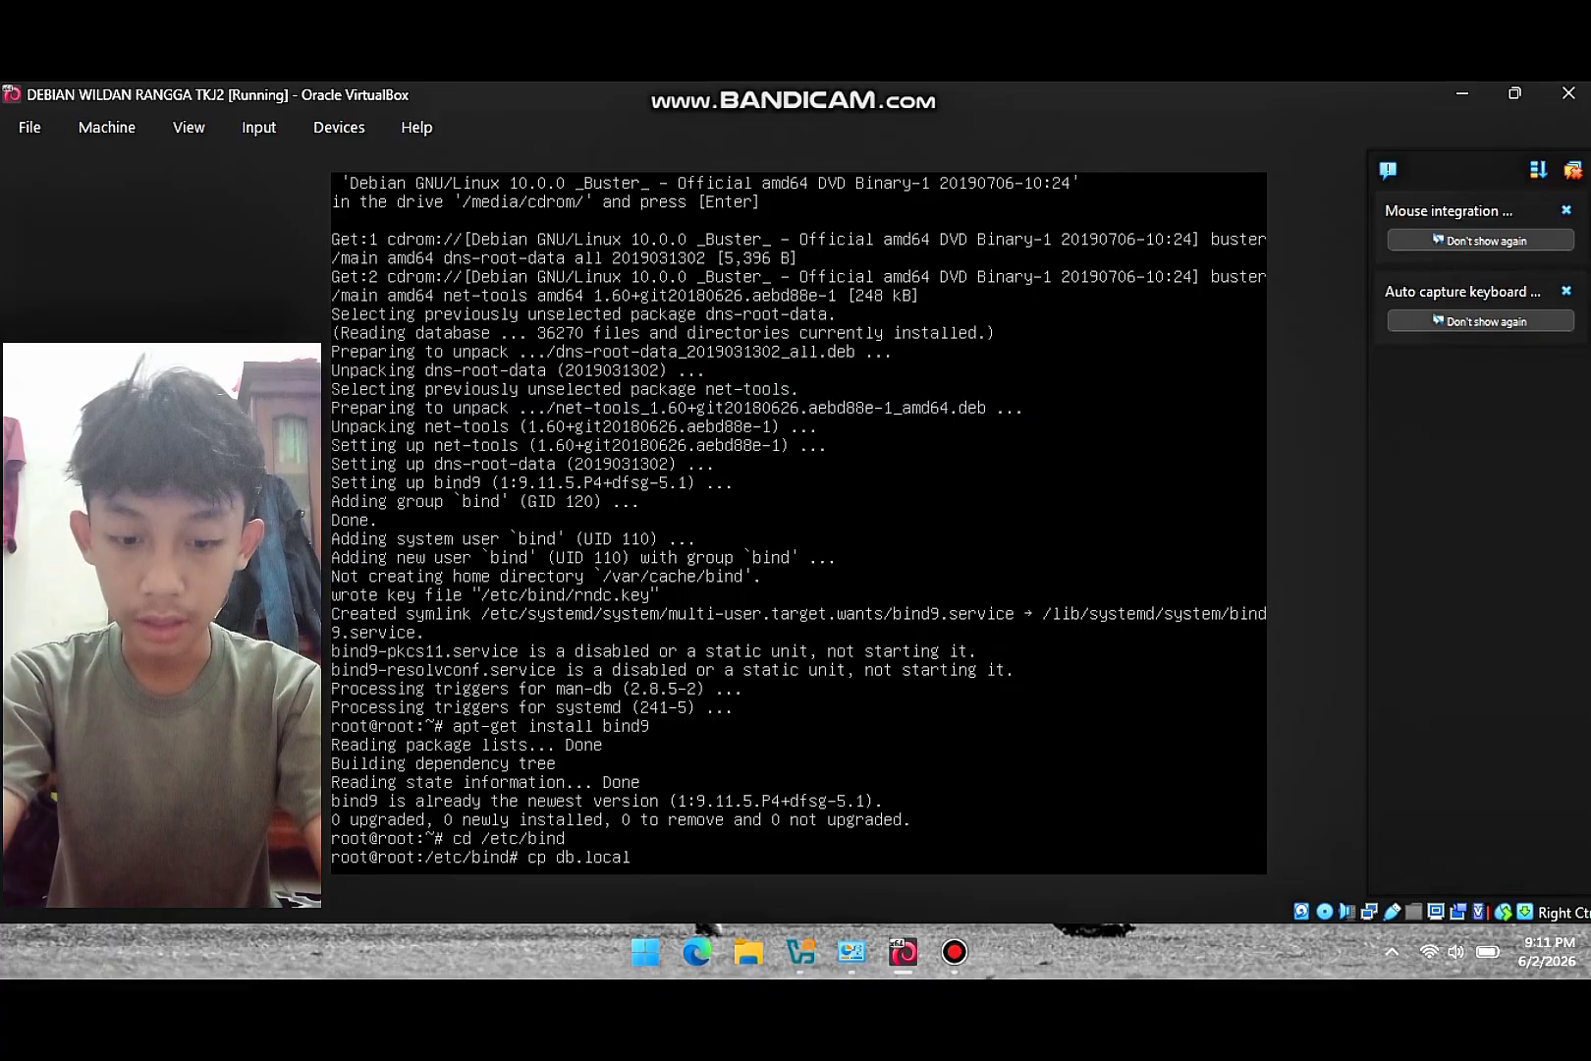
type(" for")
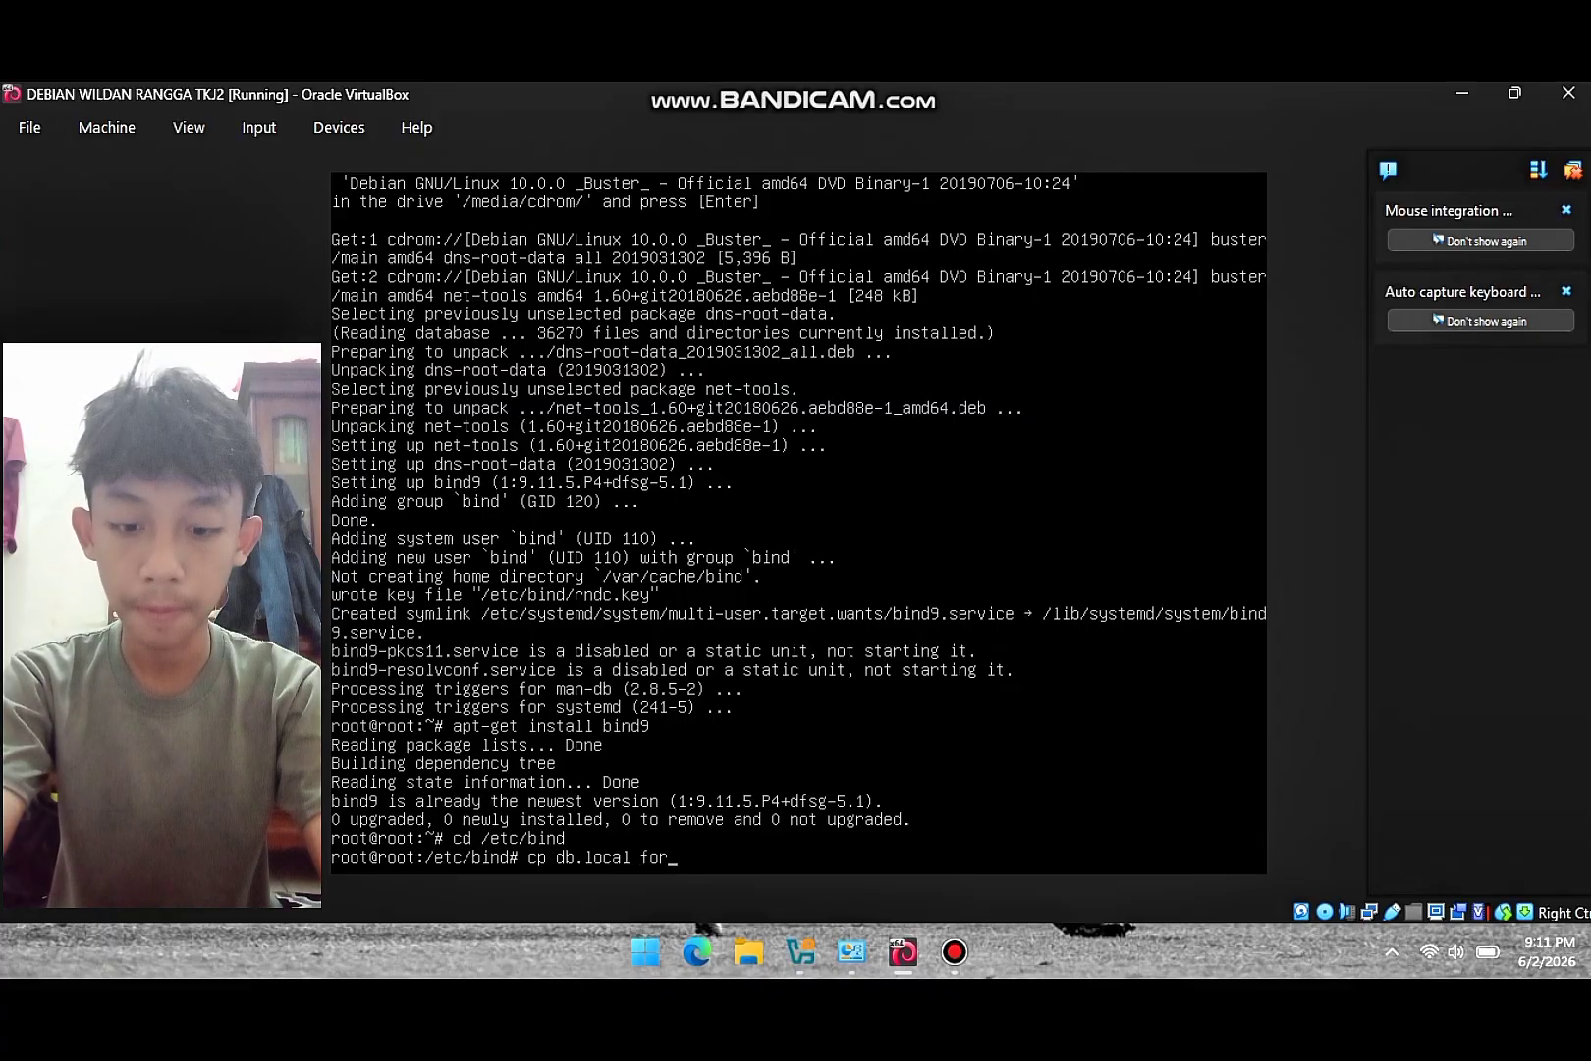
key("Return")
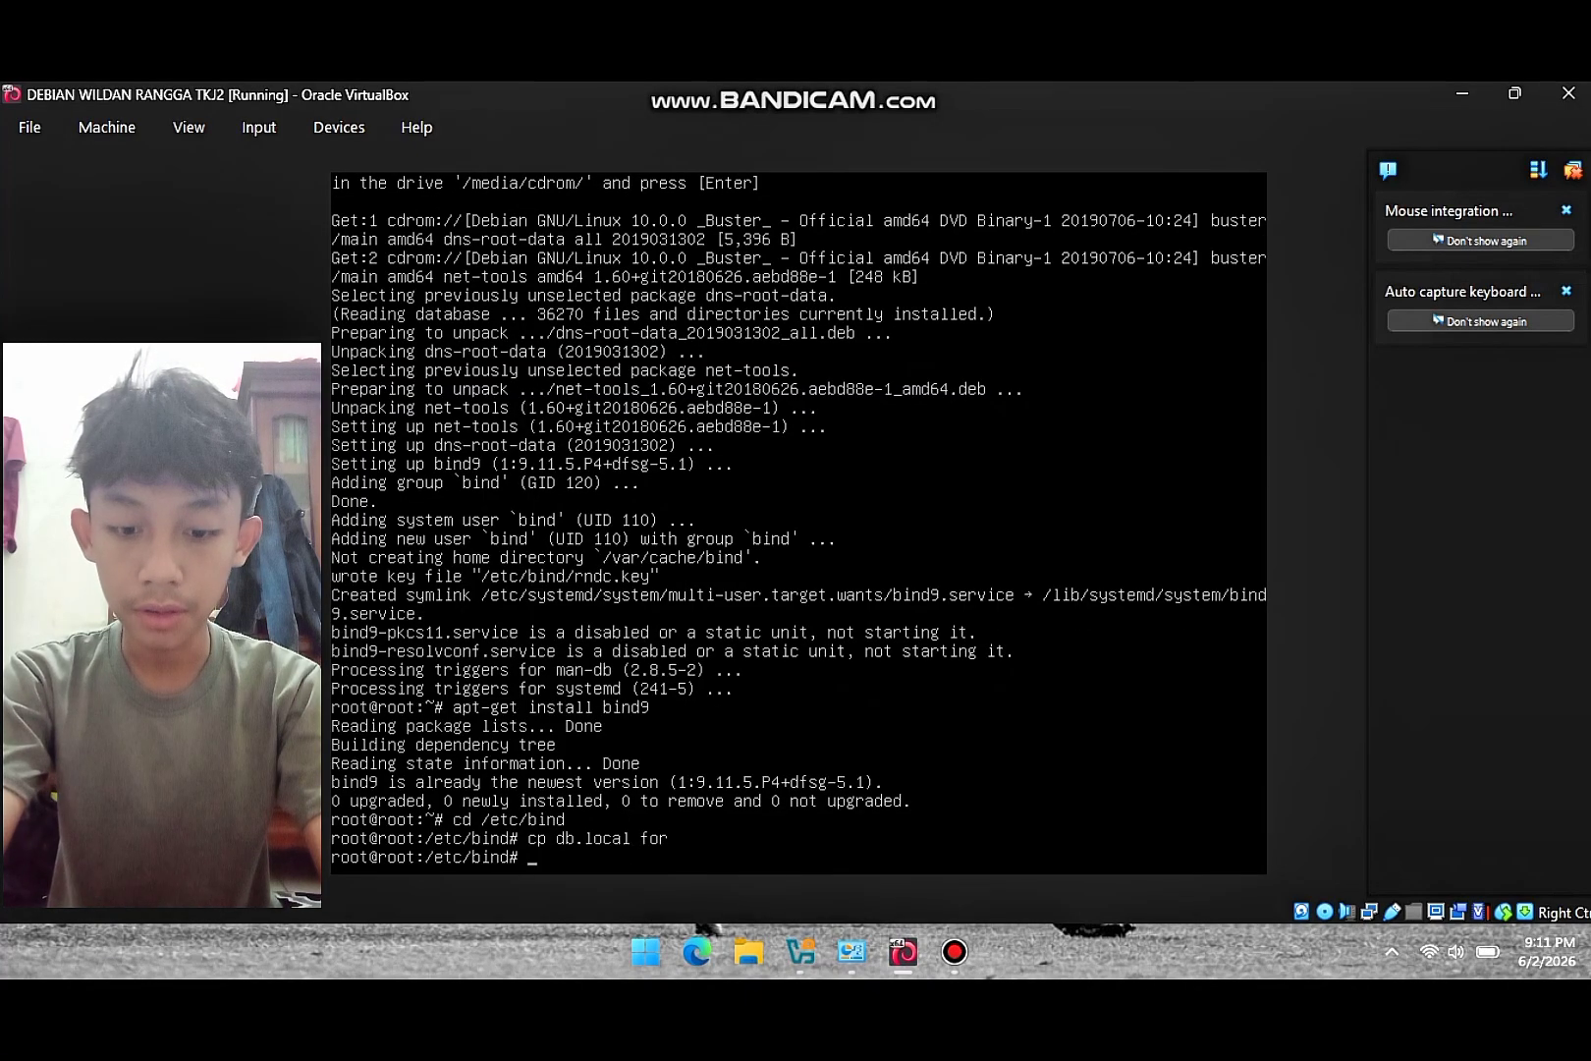
type("cp db")
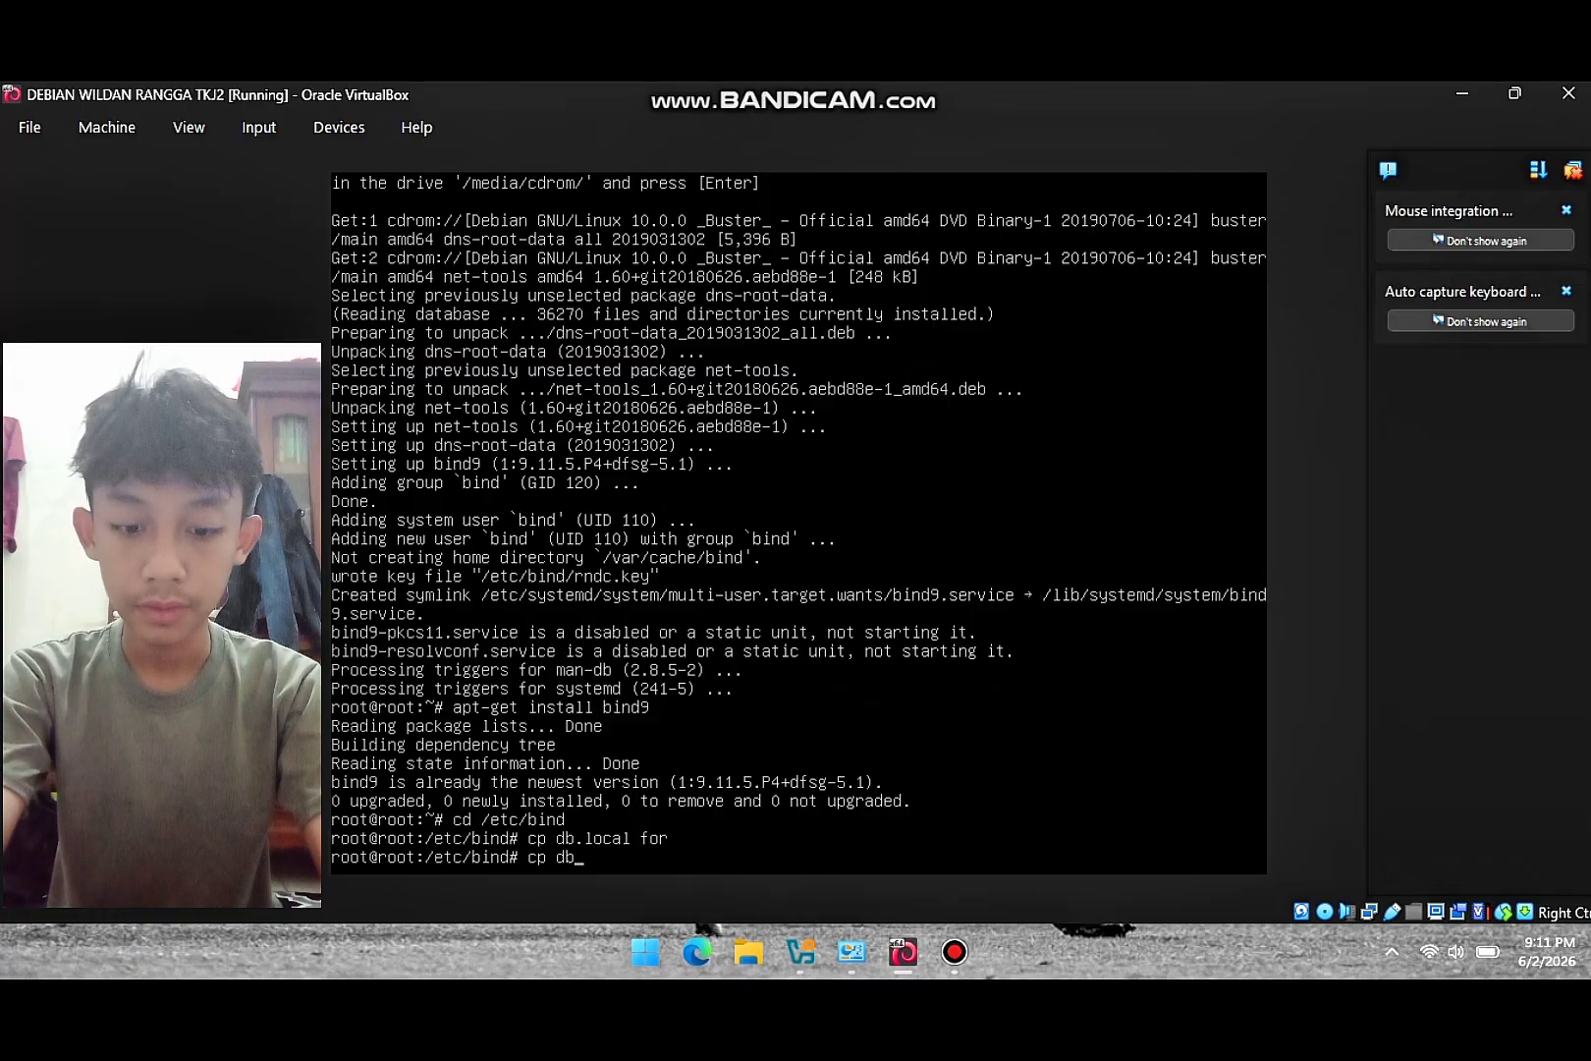
type(".127 rev")
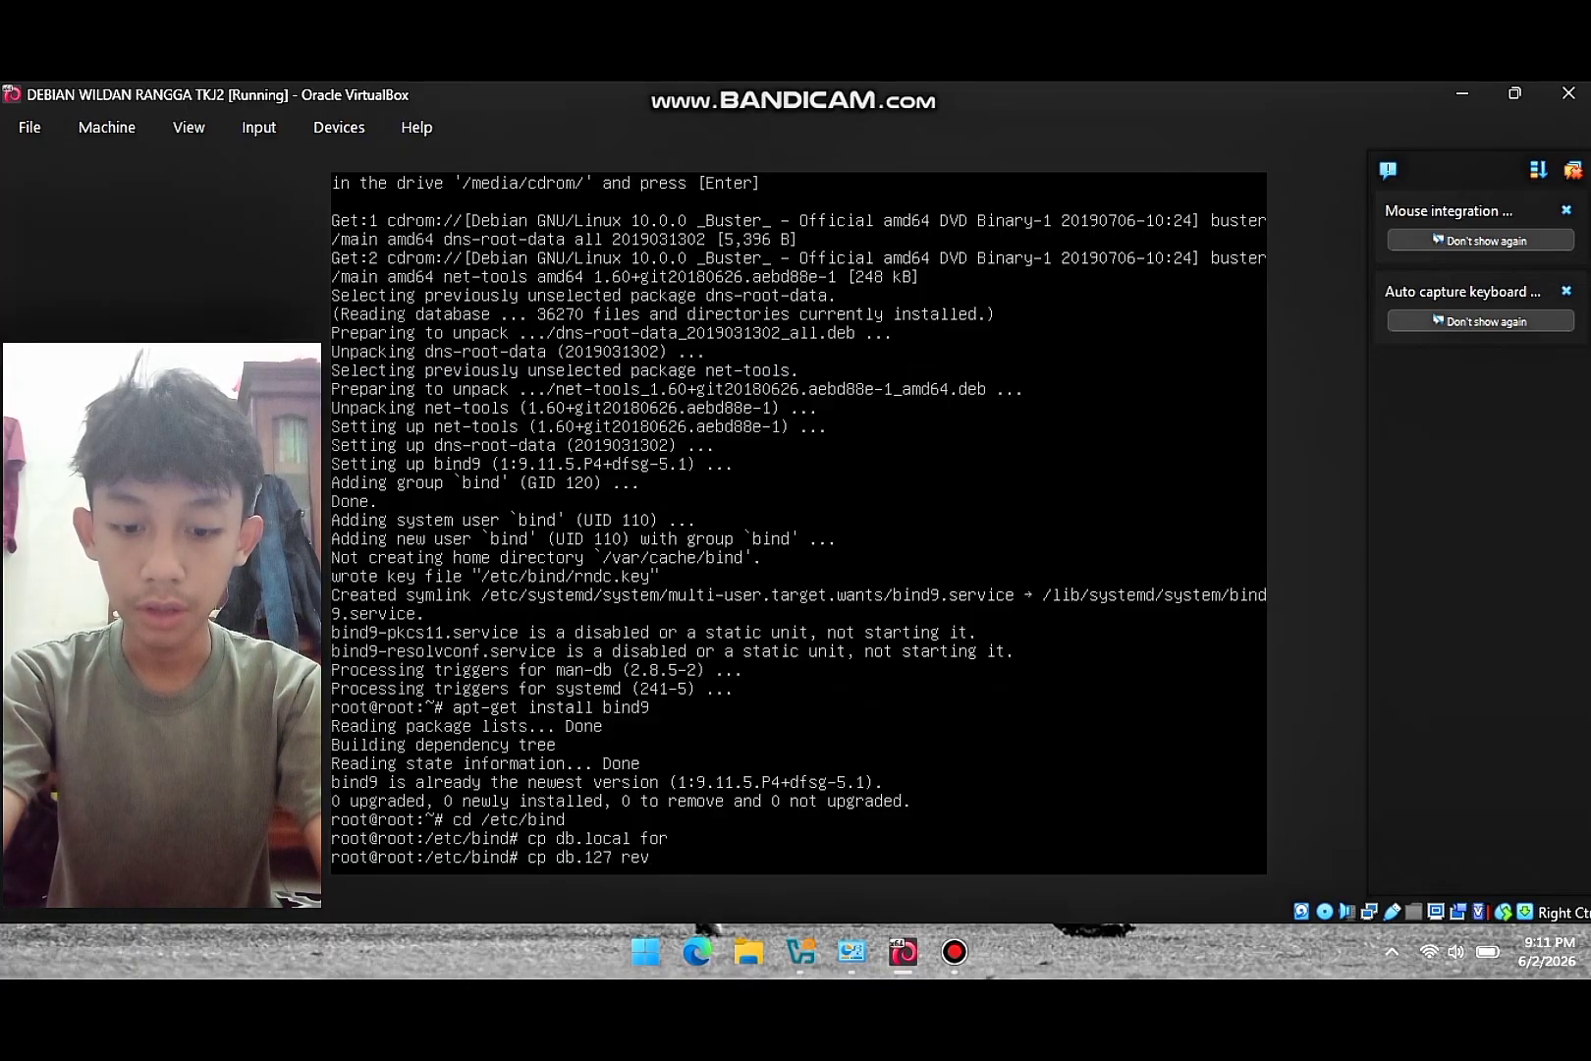
key("Return")
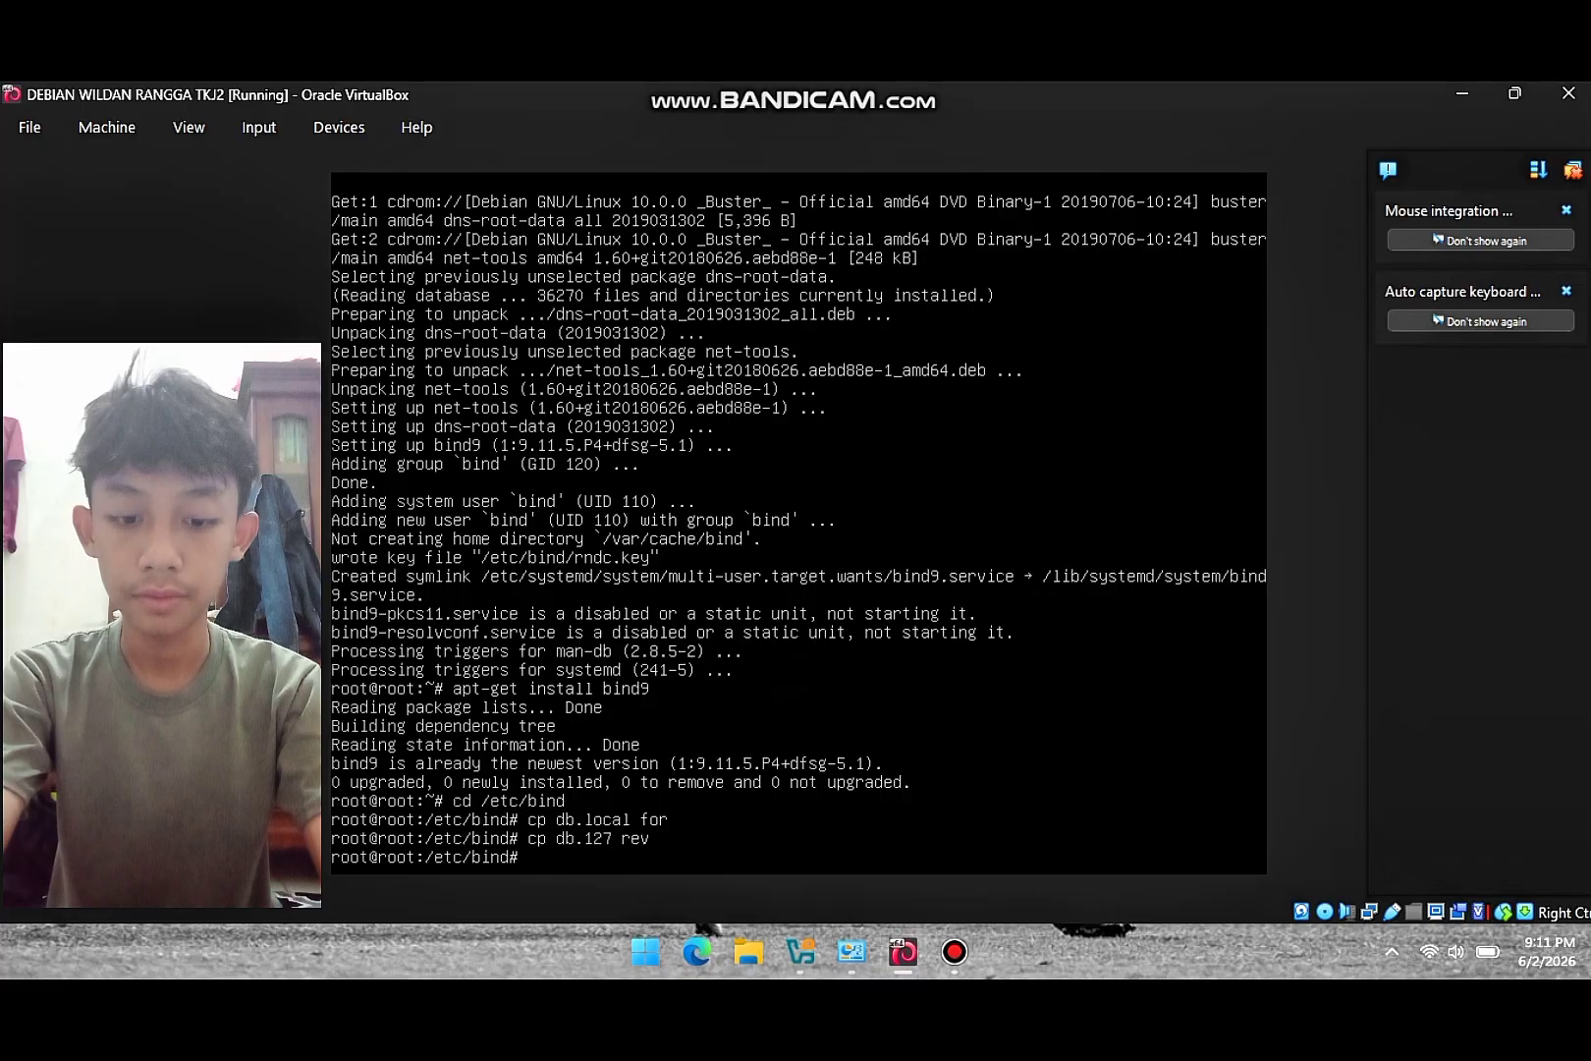
type("nano")
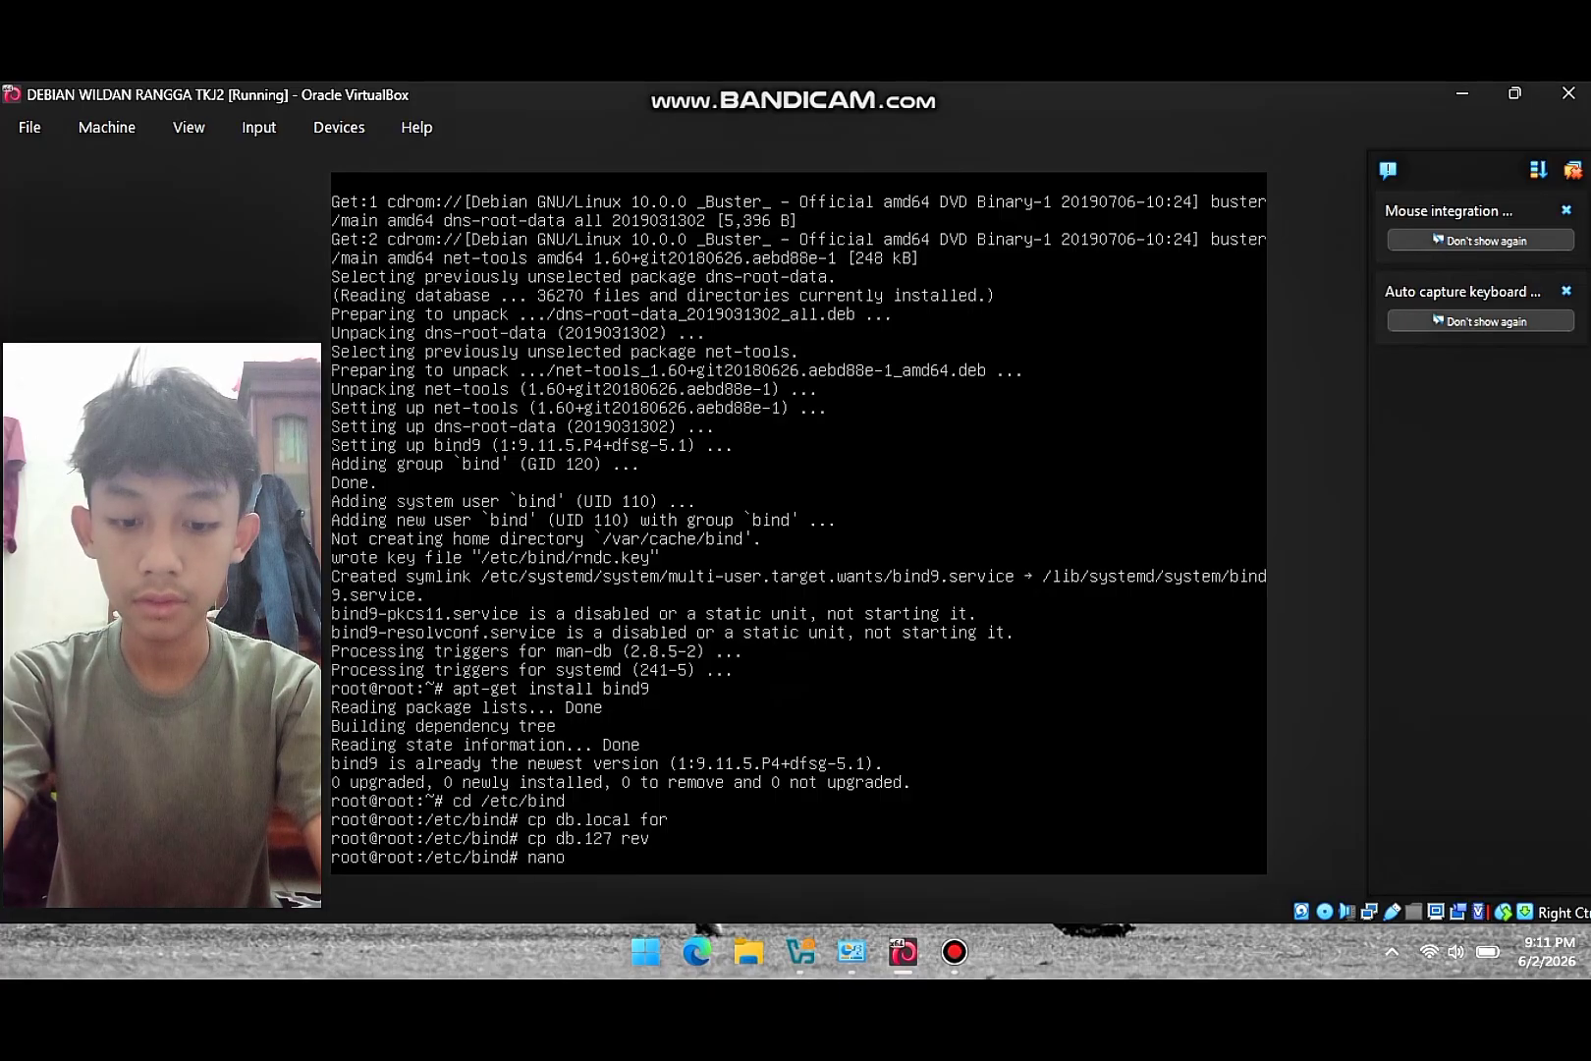
type(" named.")
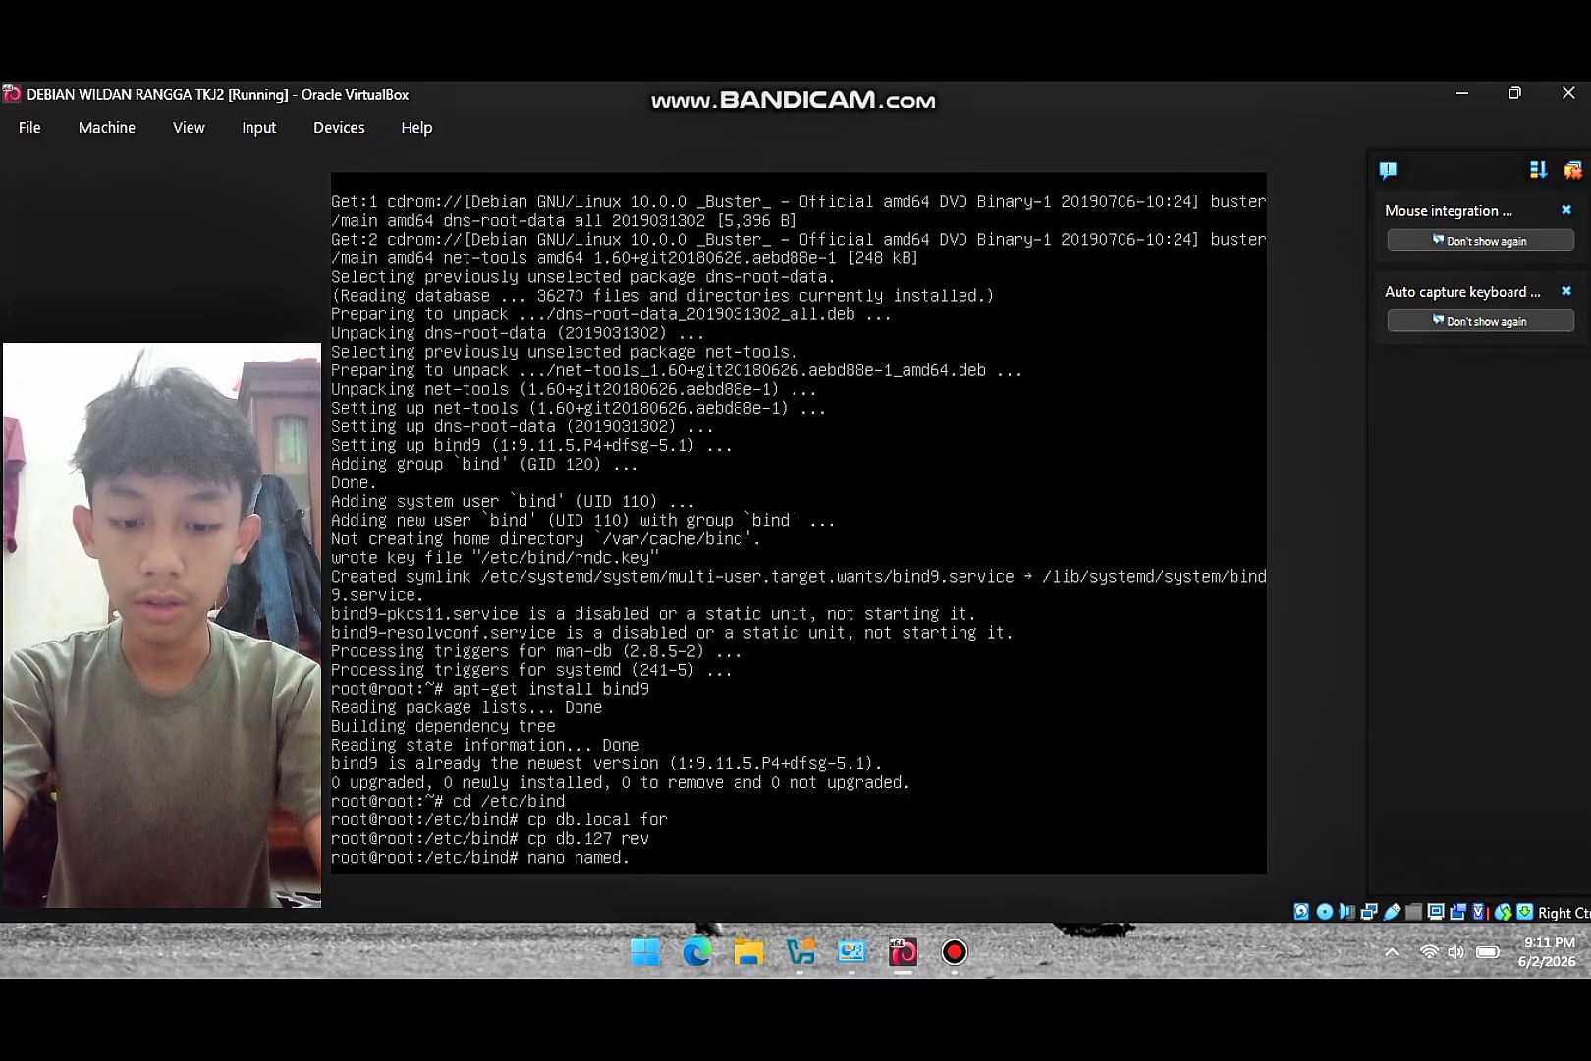
type("conf")
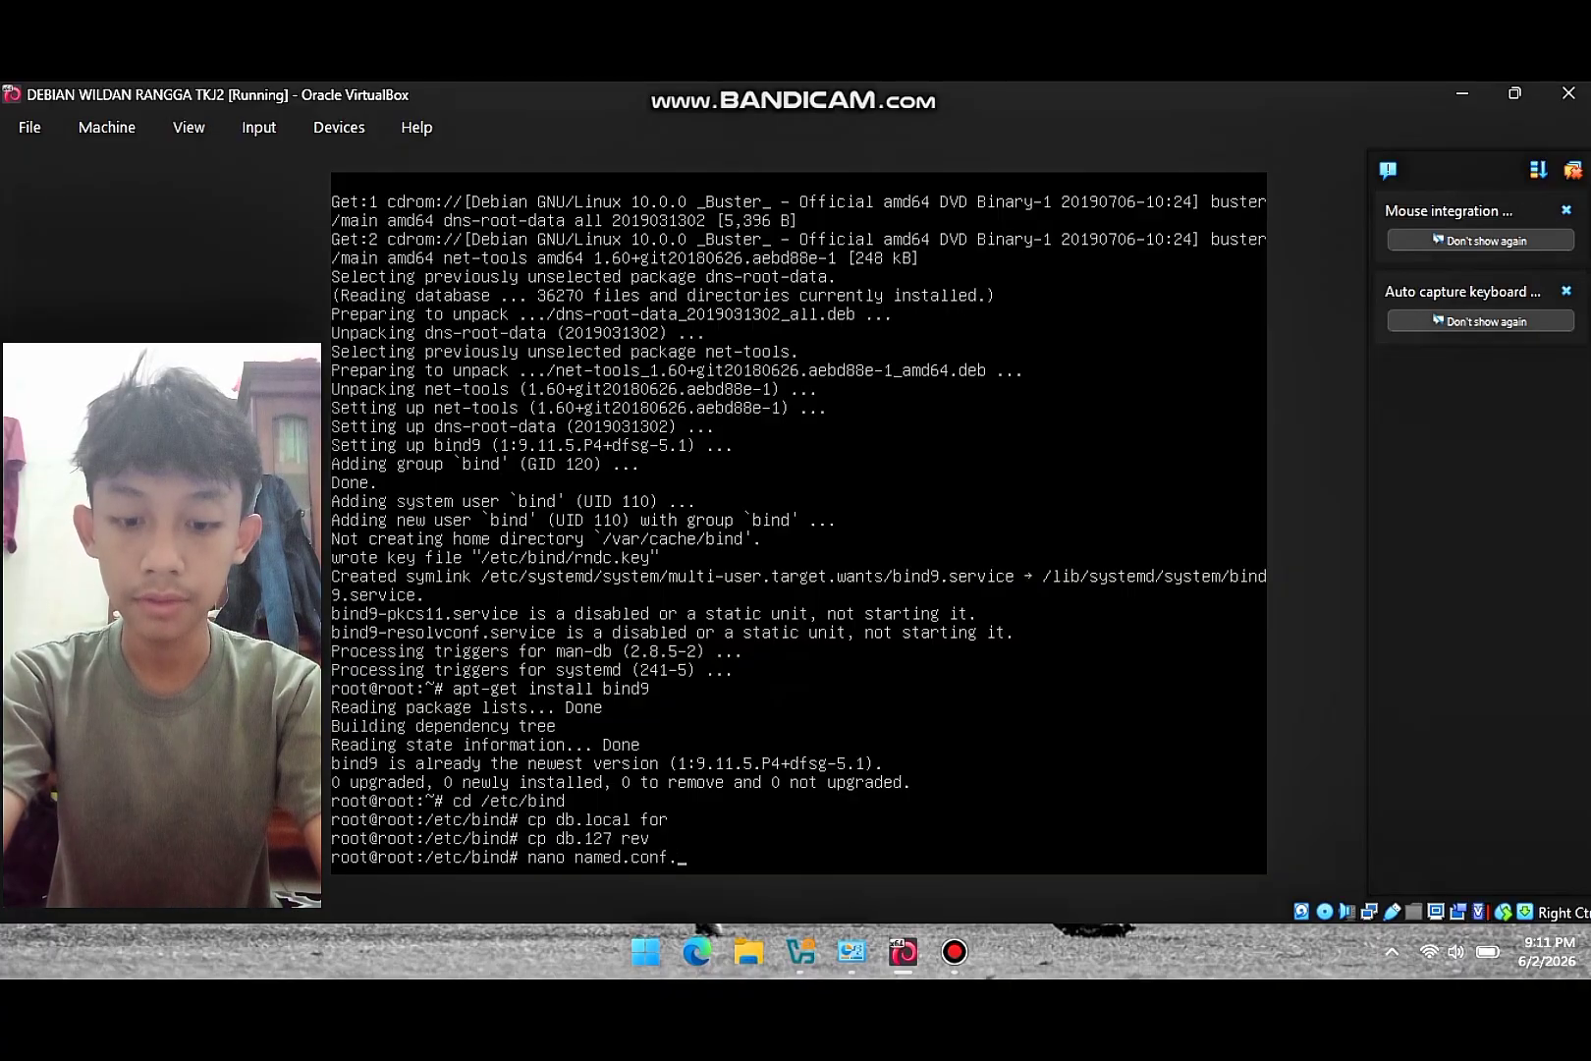
type(".local")
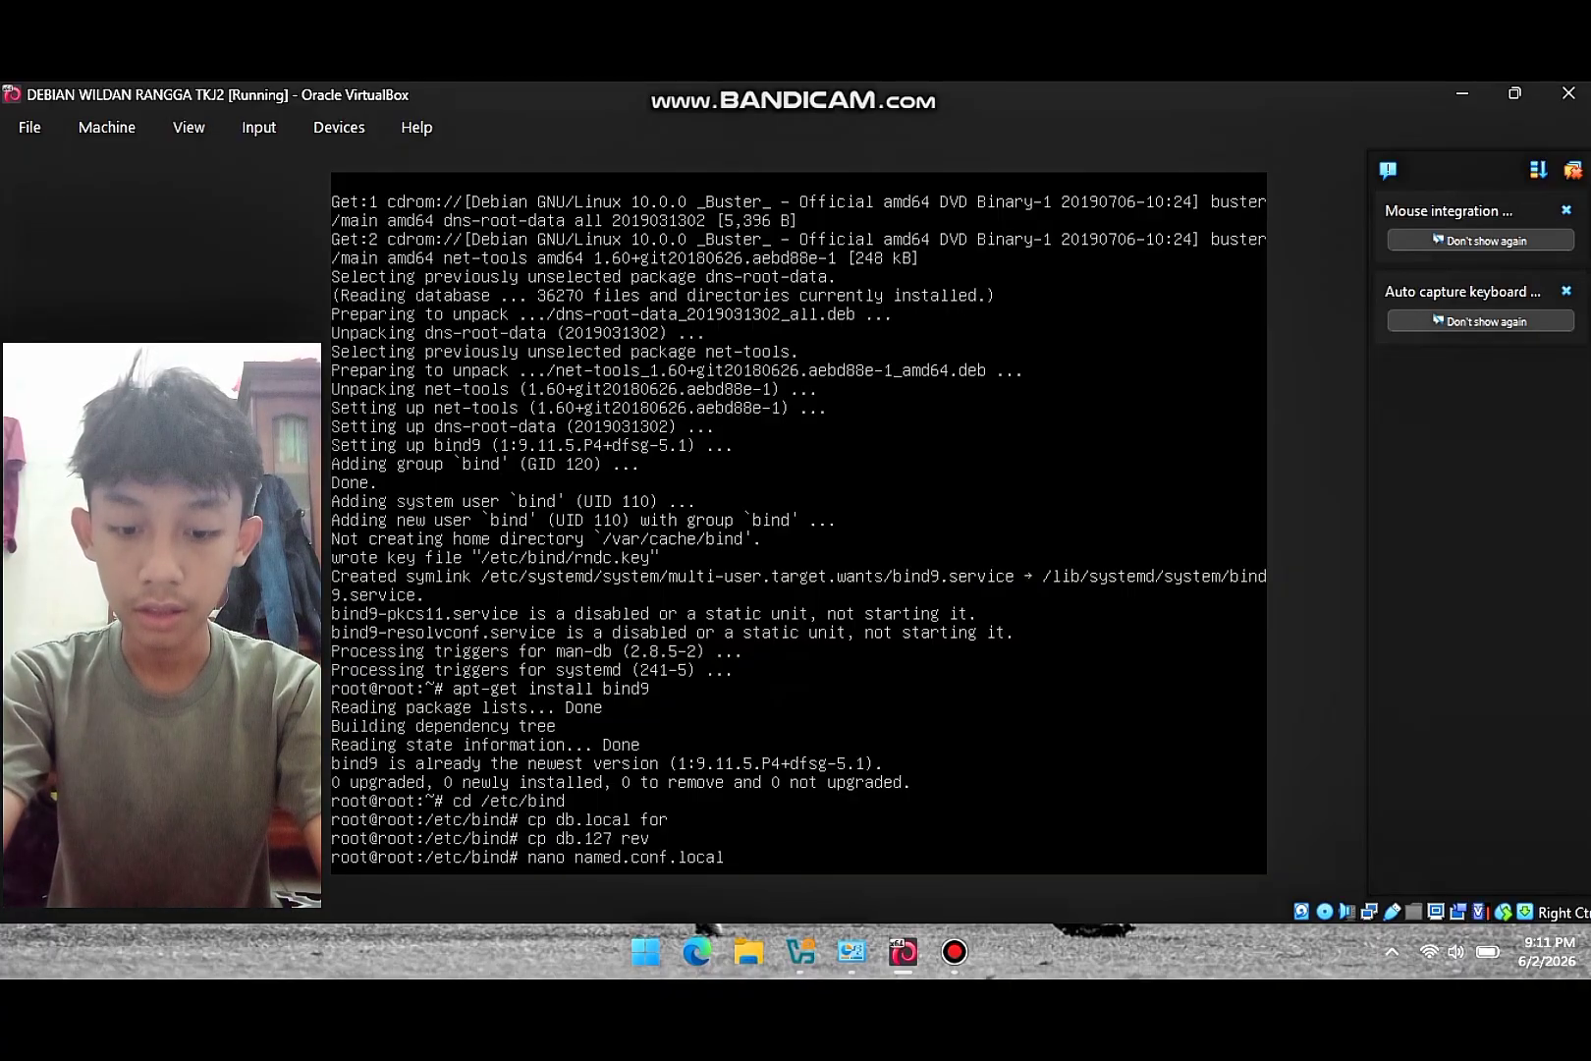
key("Return")
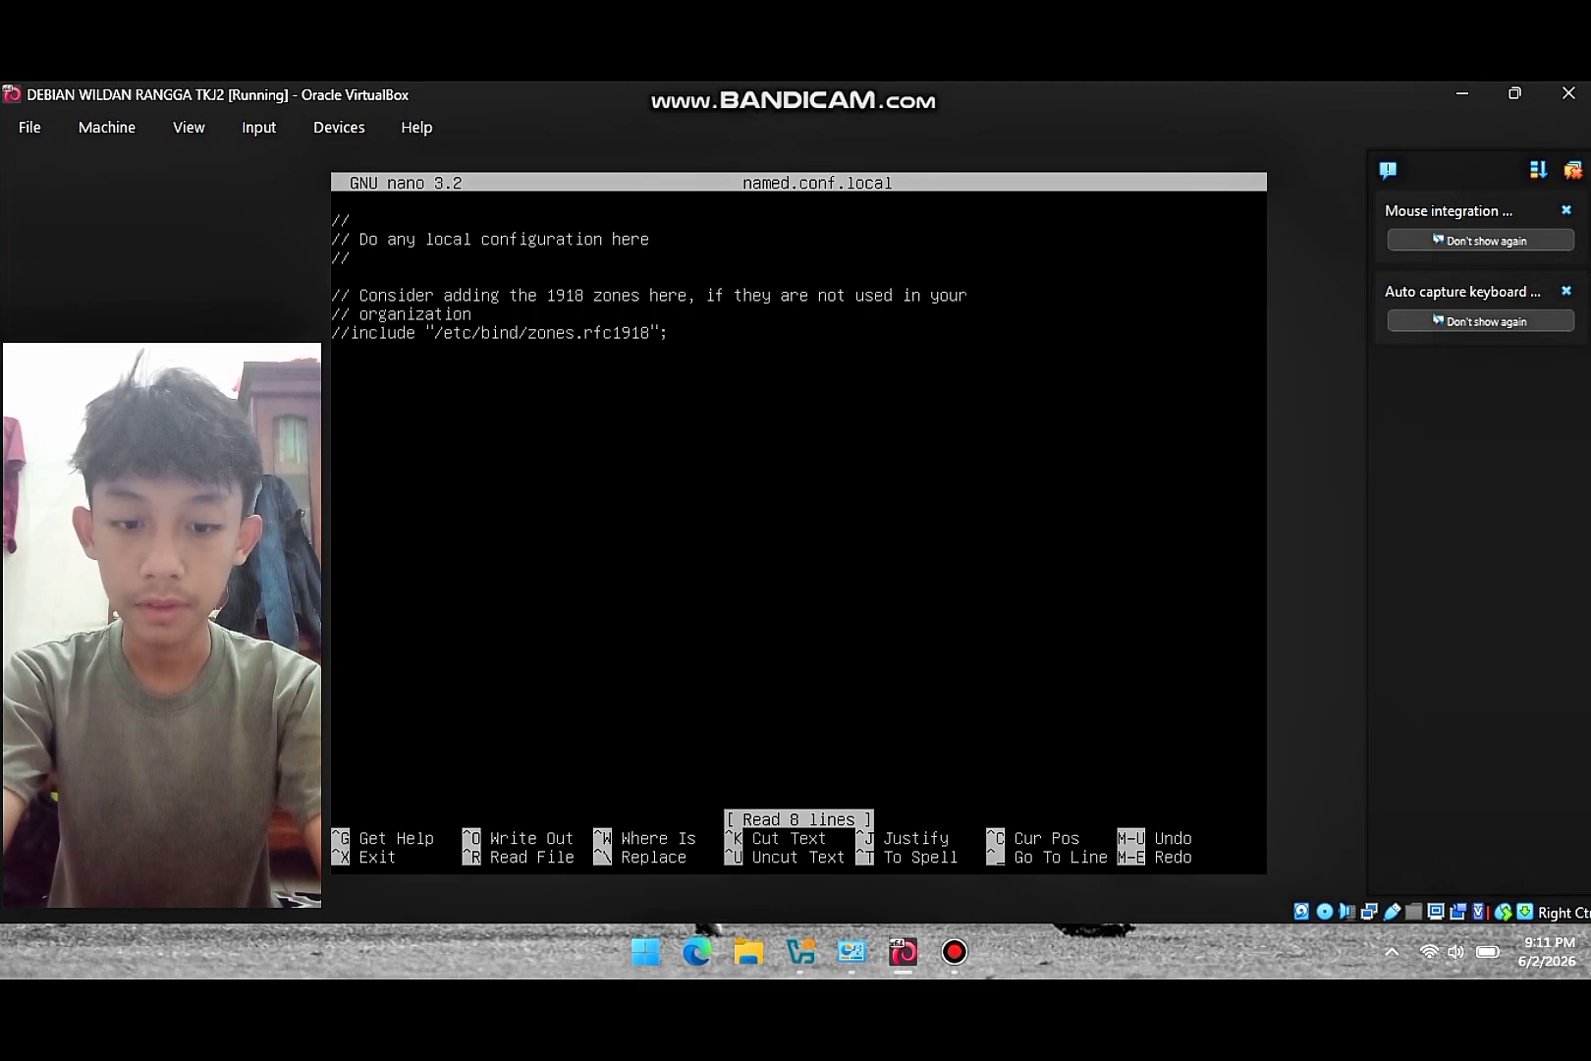
key("Down")
key("Down")
key("Down")
key("Down")
key("Down")
key("Down")
key("Down")
key("Down")
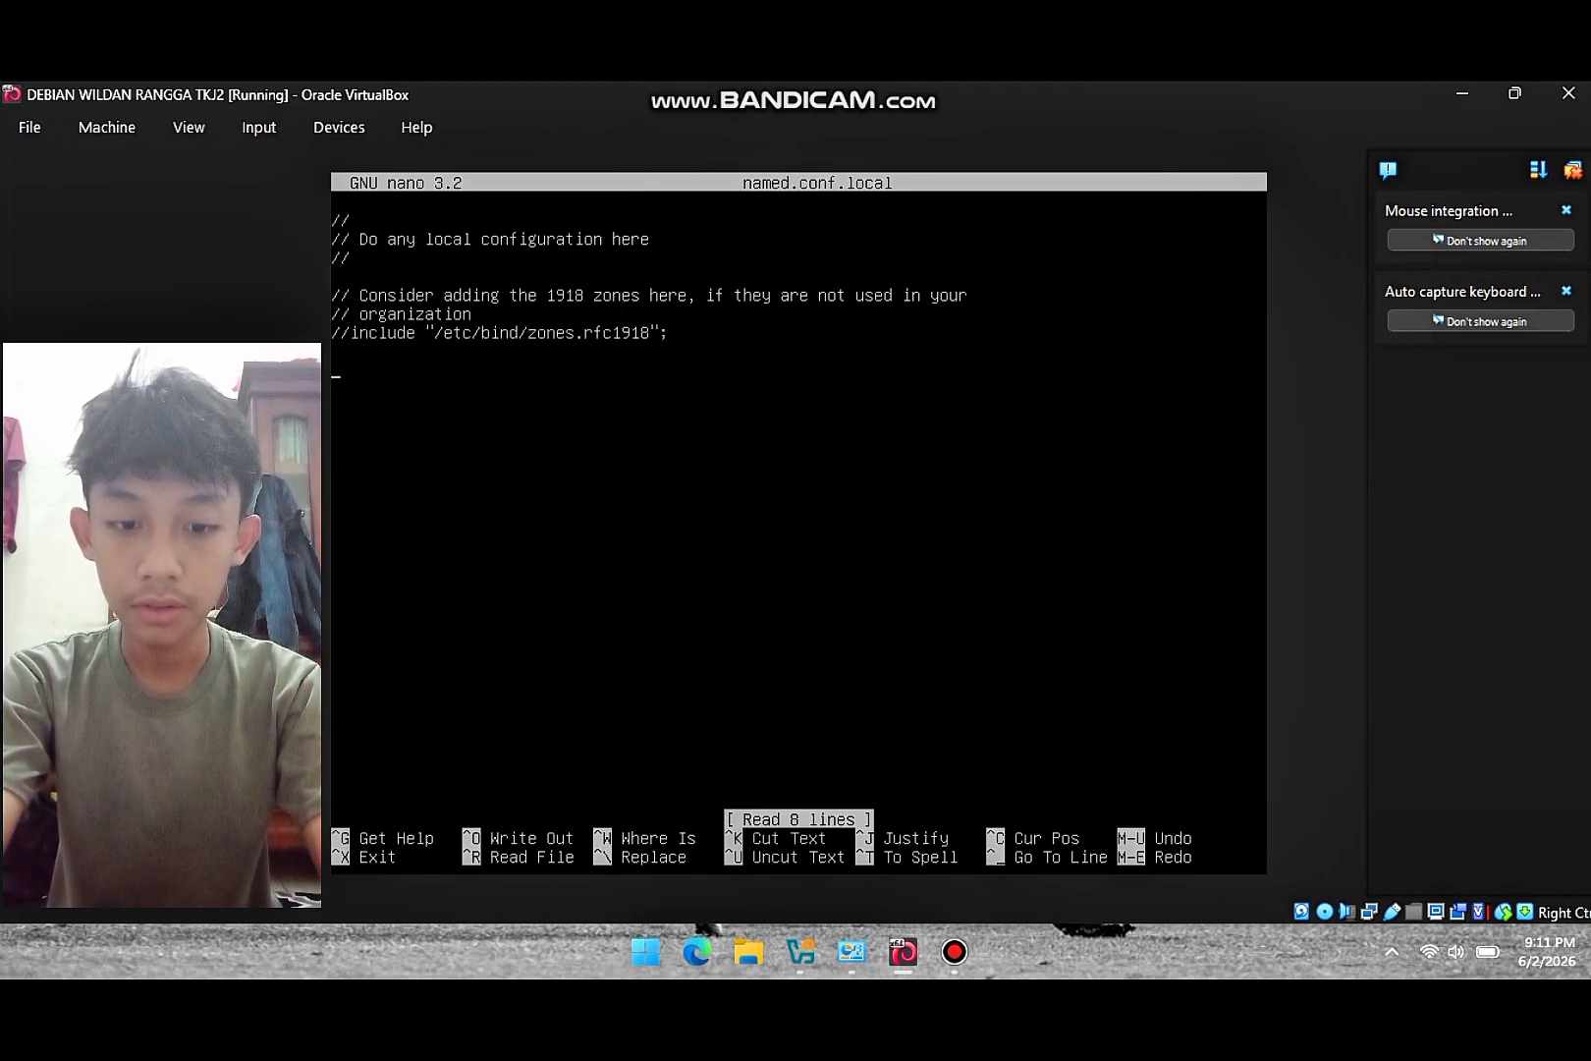
type("zone")
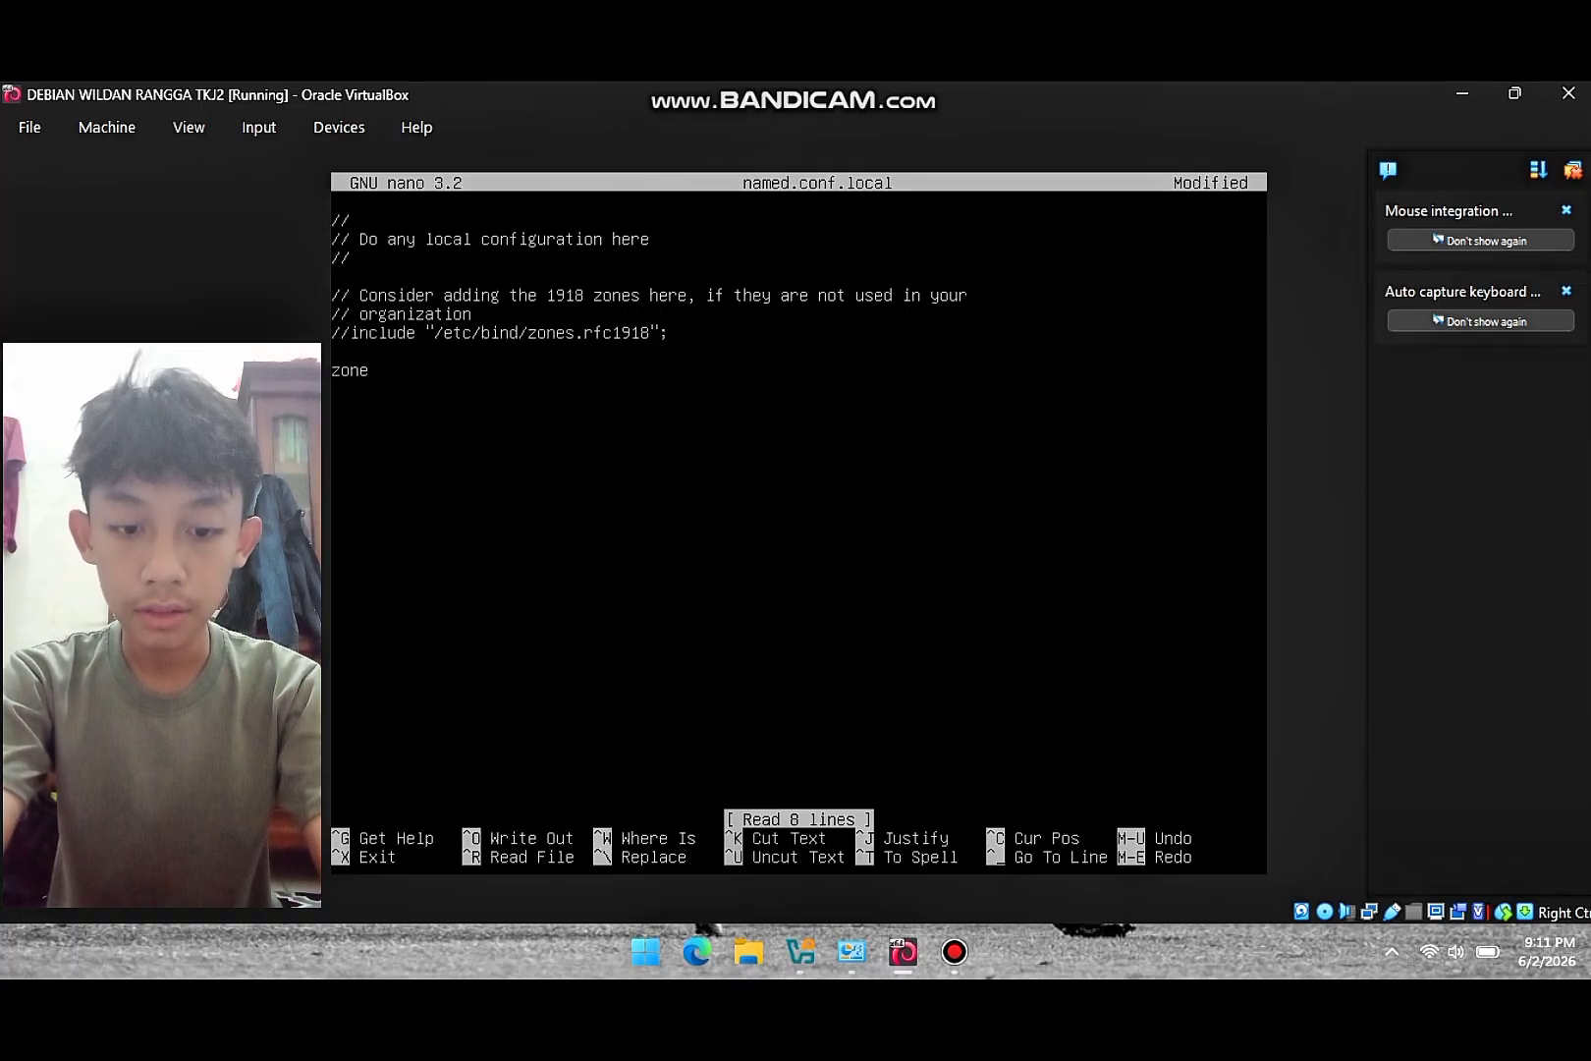
type(" \"yadika")
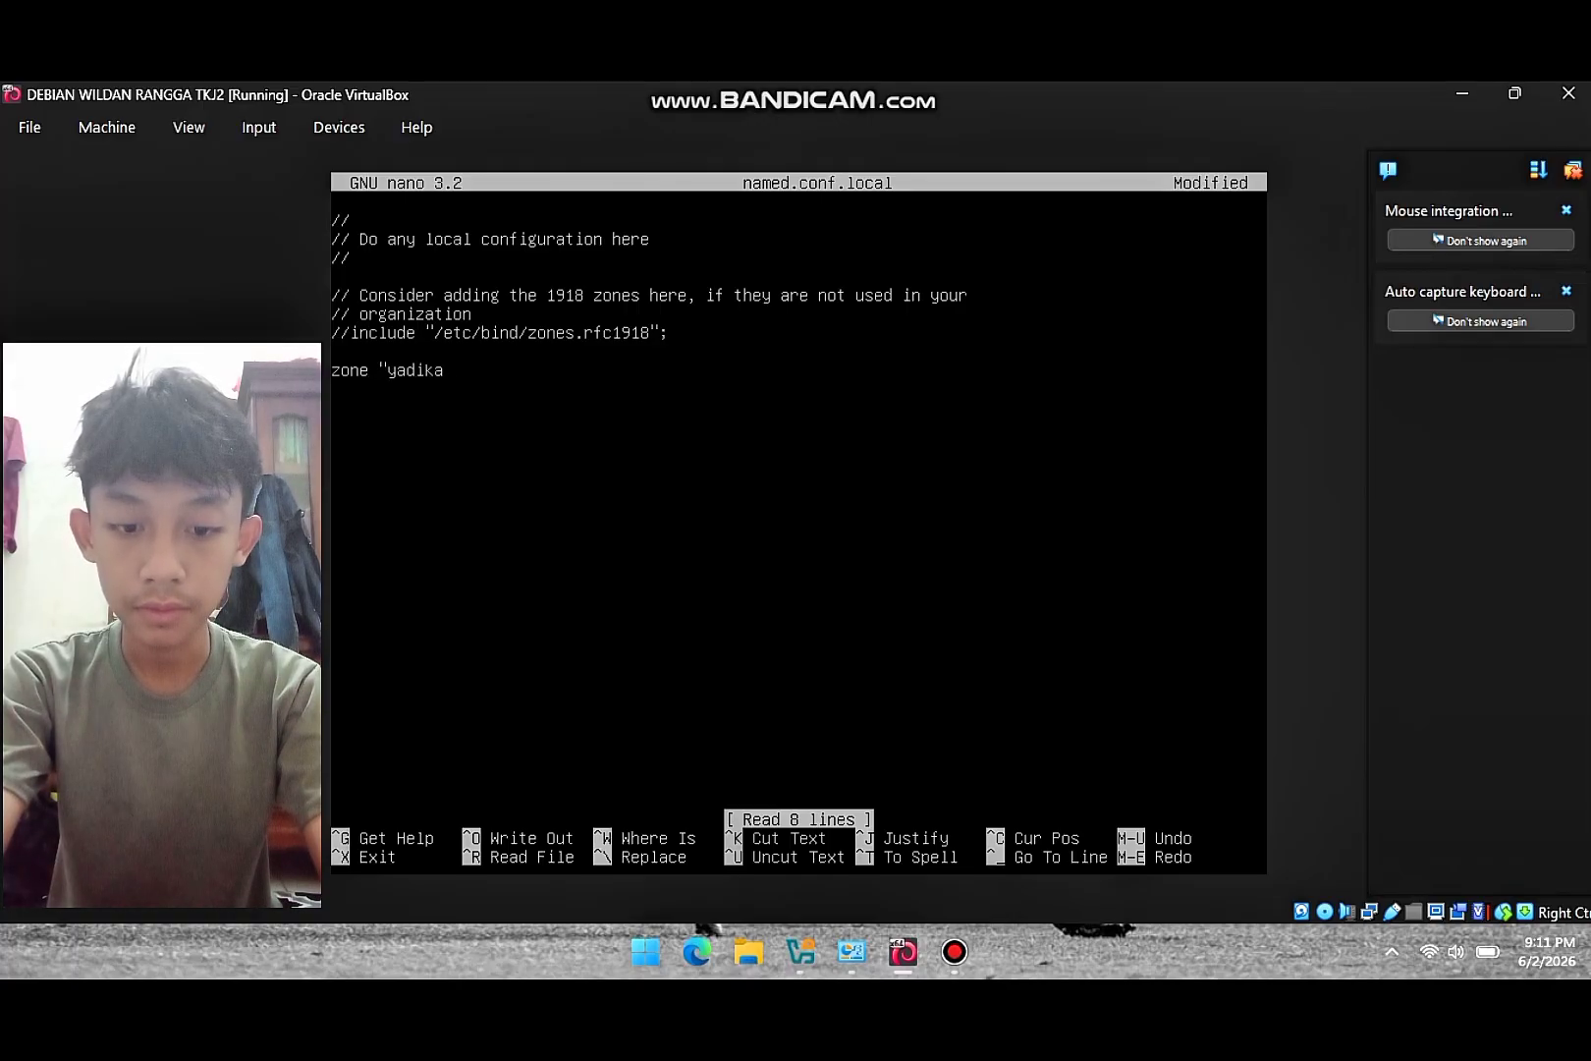
type("6.net")
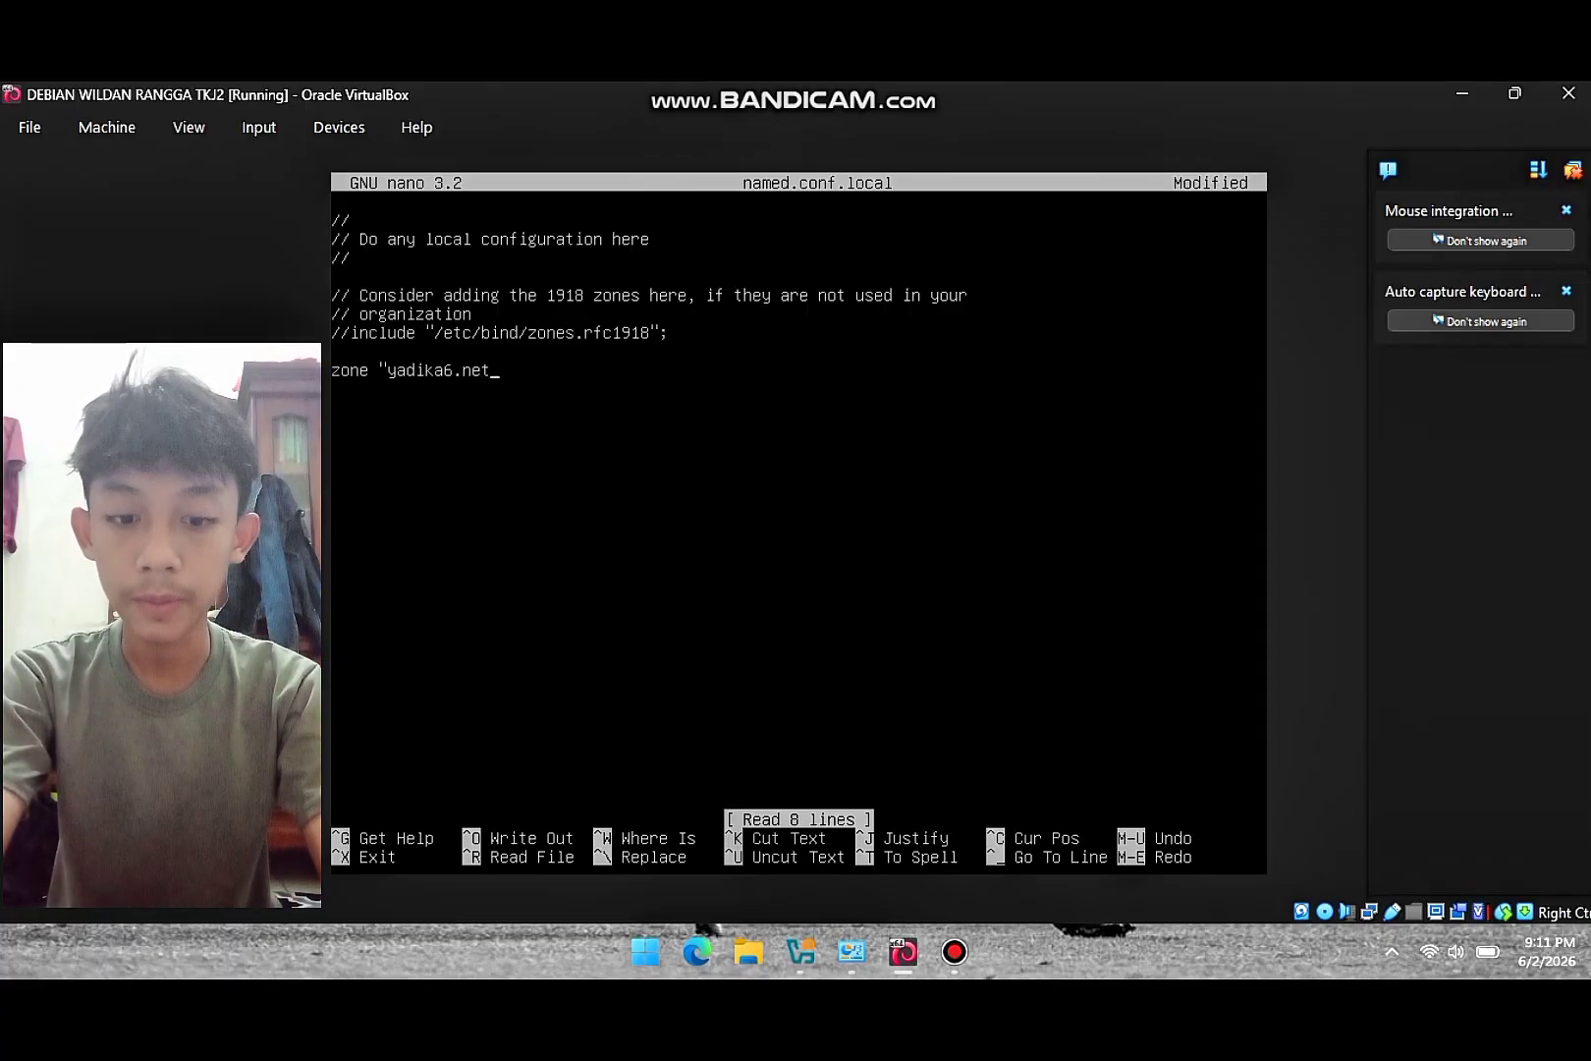
type("\"")
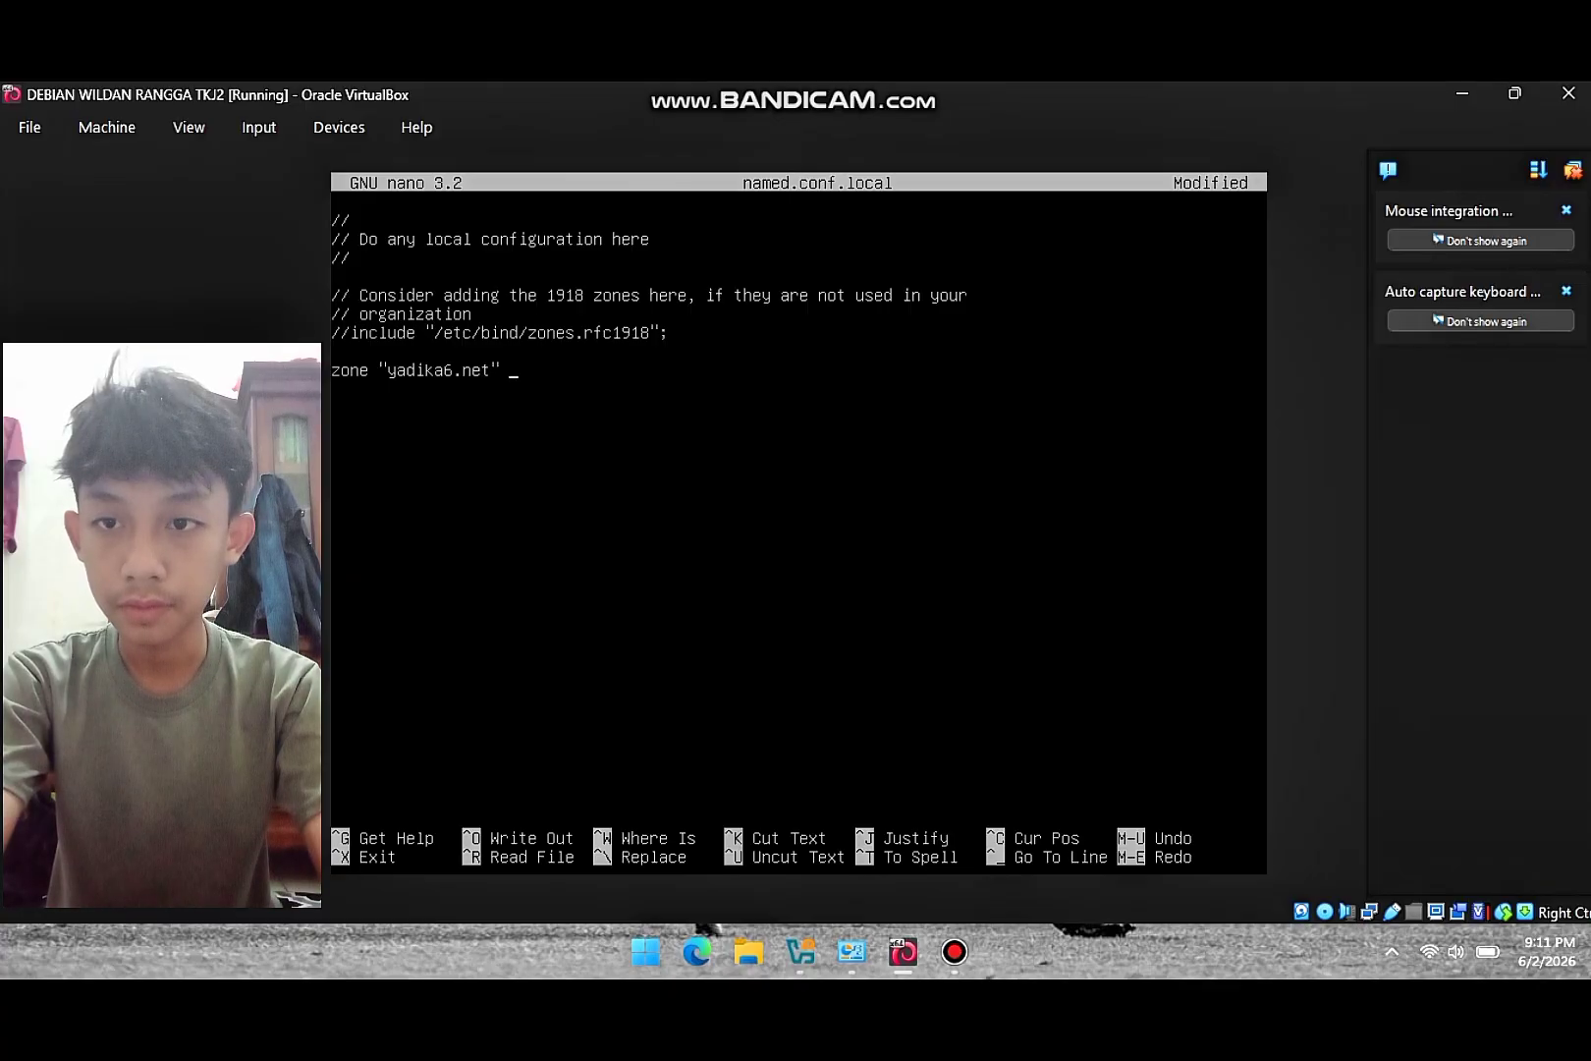
type(" {")
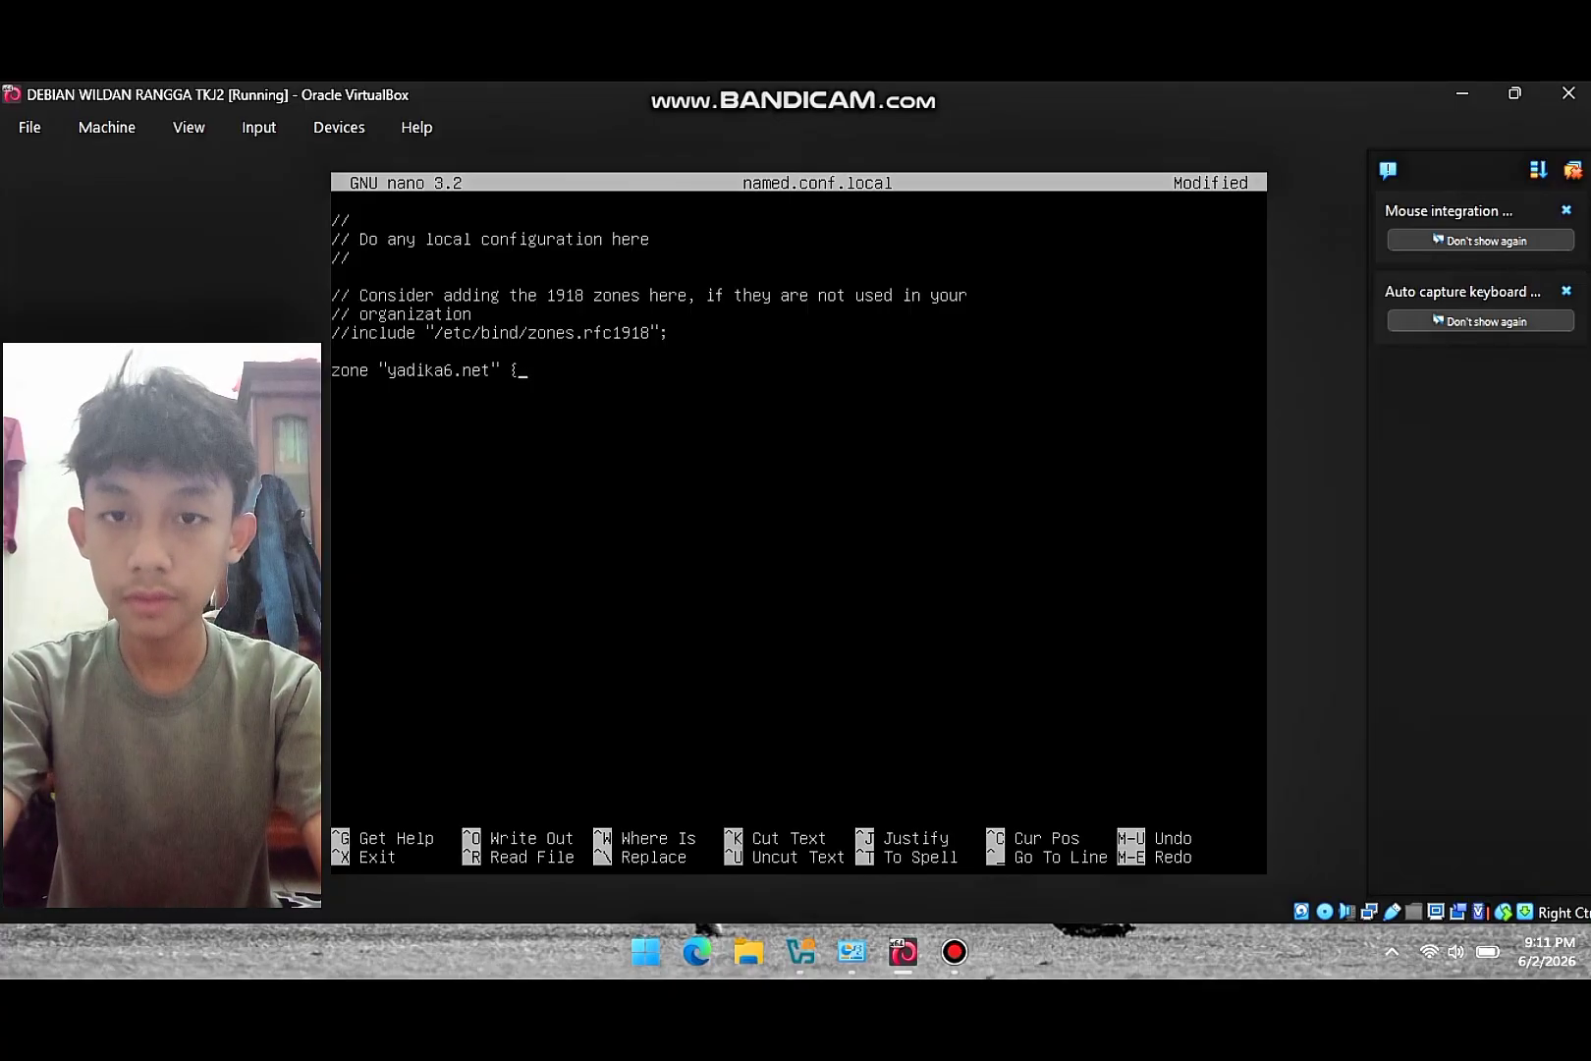
key("Return")
type("ty")
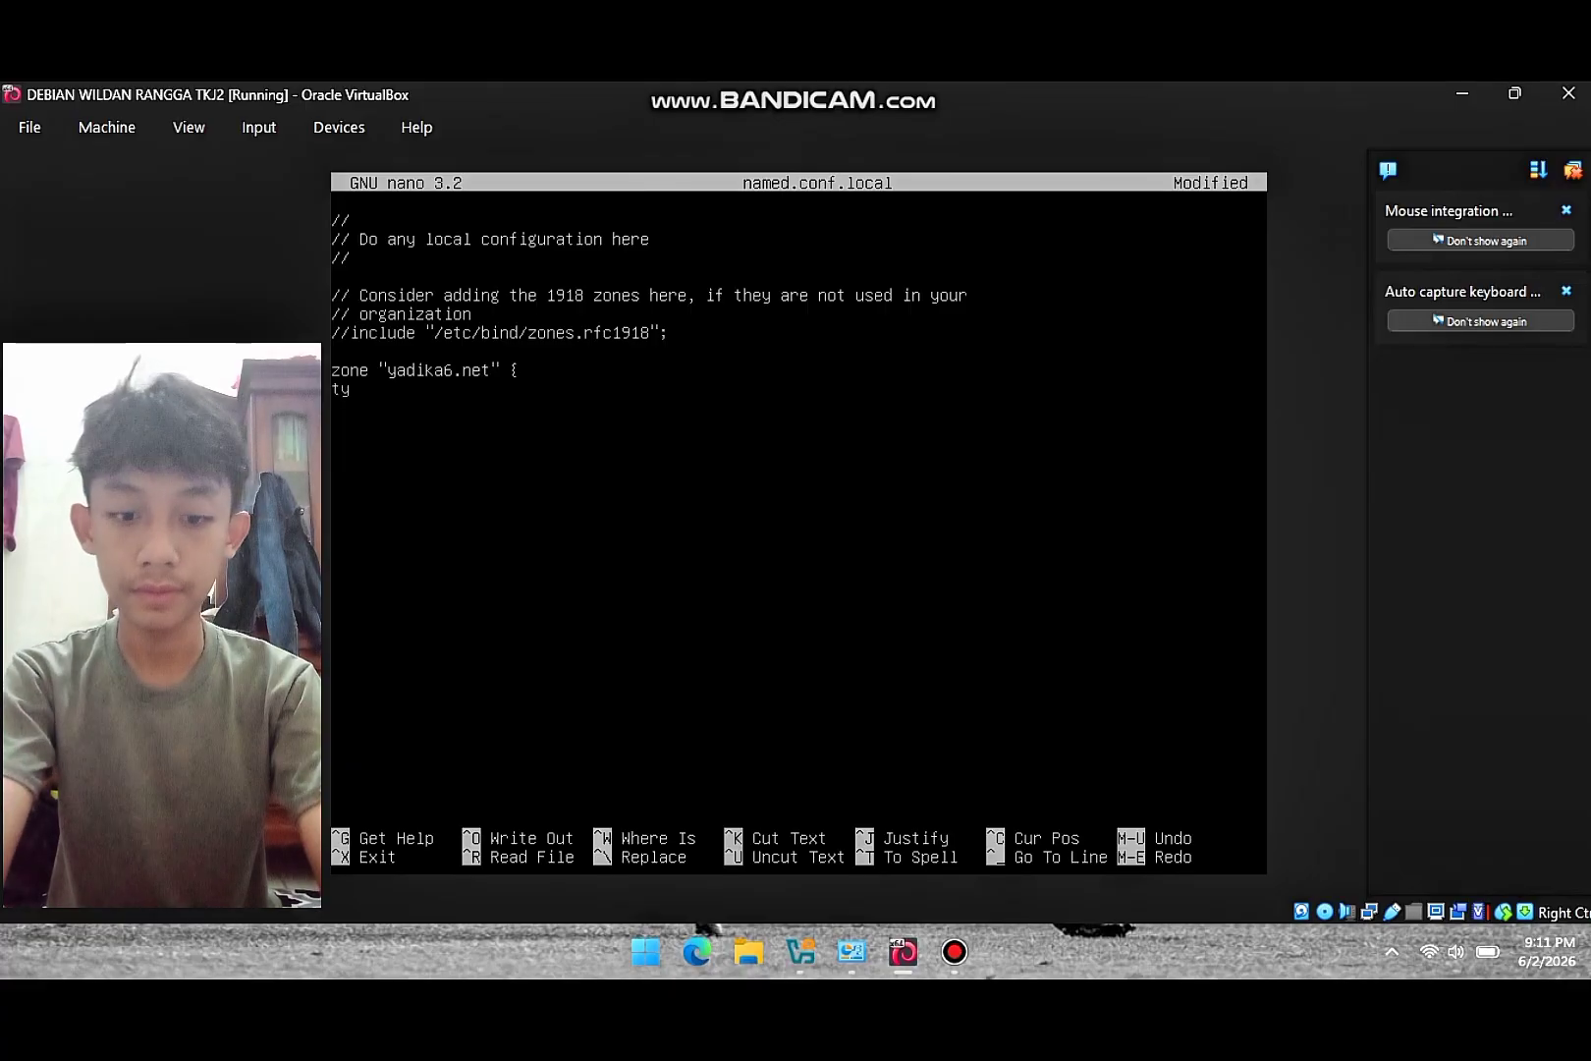
type("pe master")
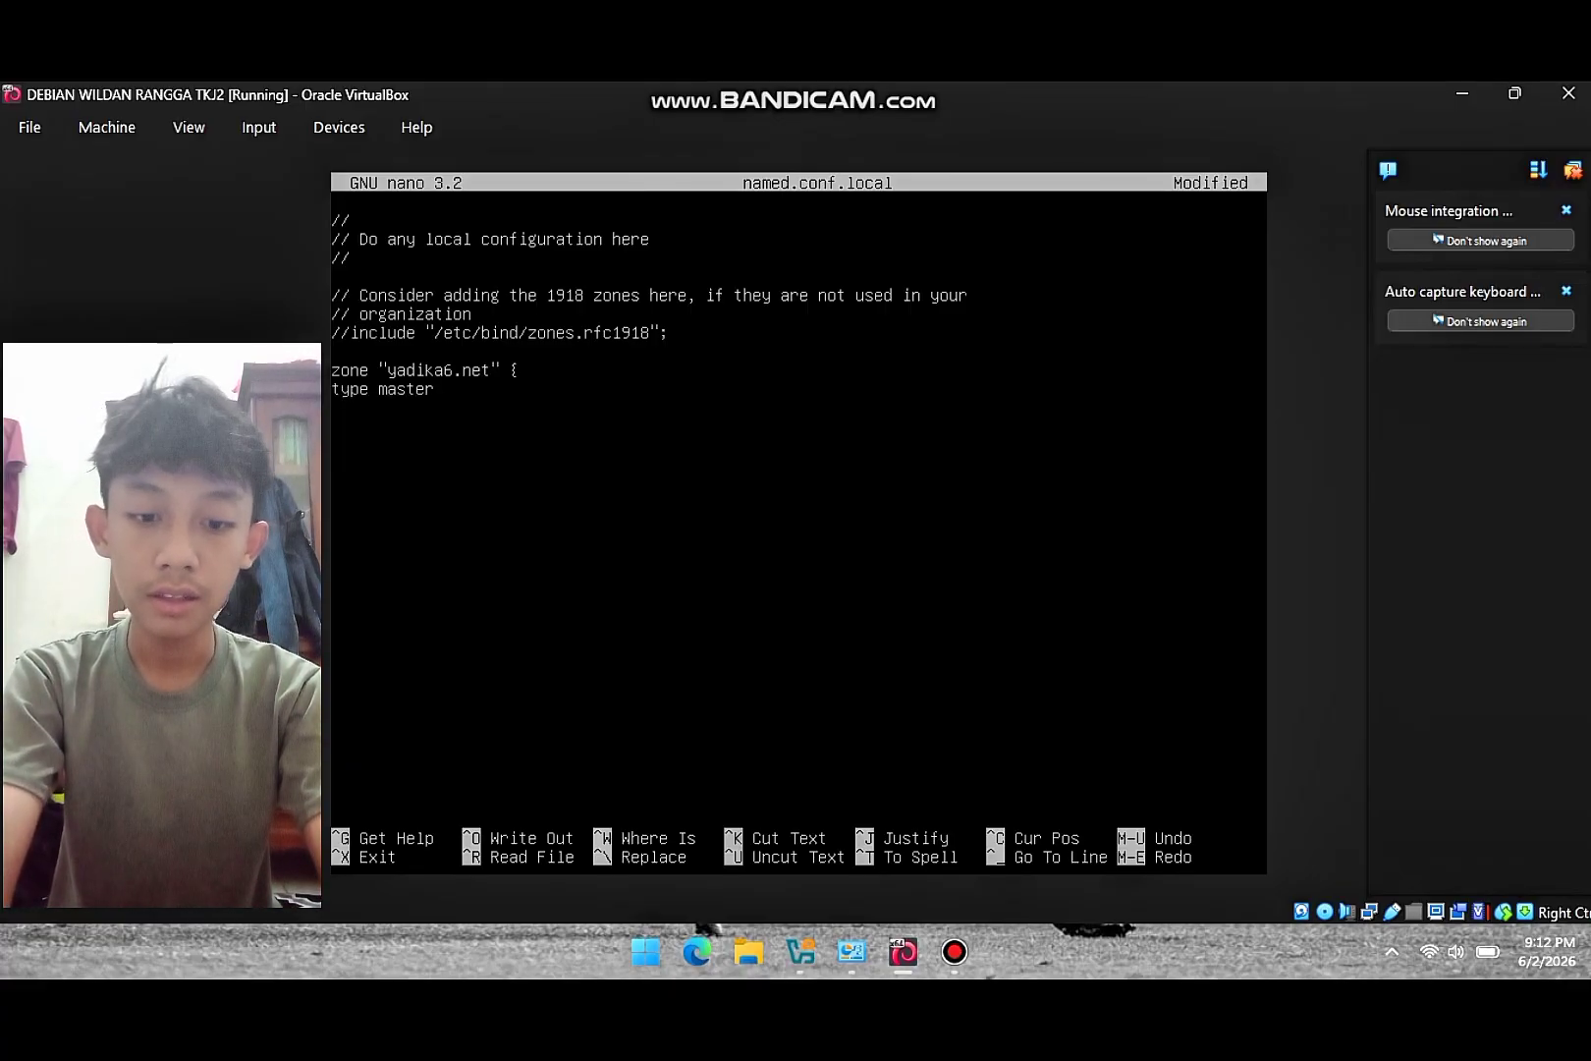
type(";")
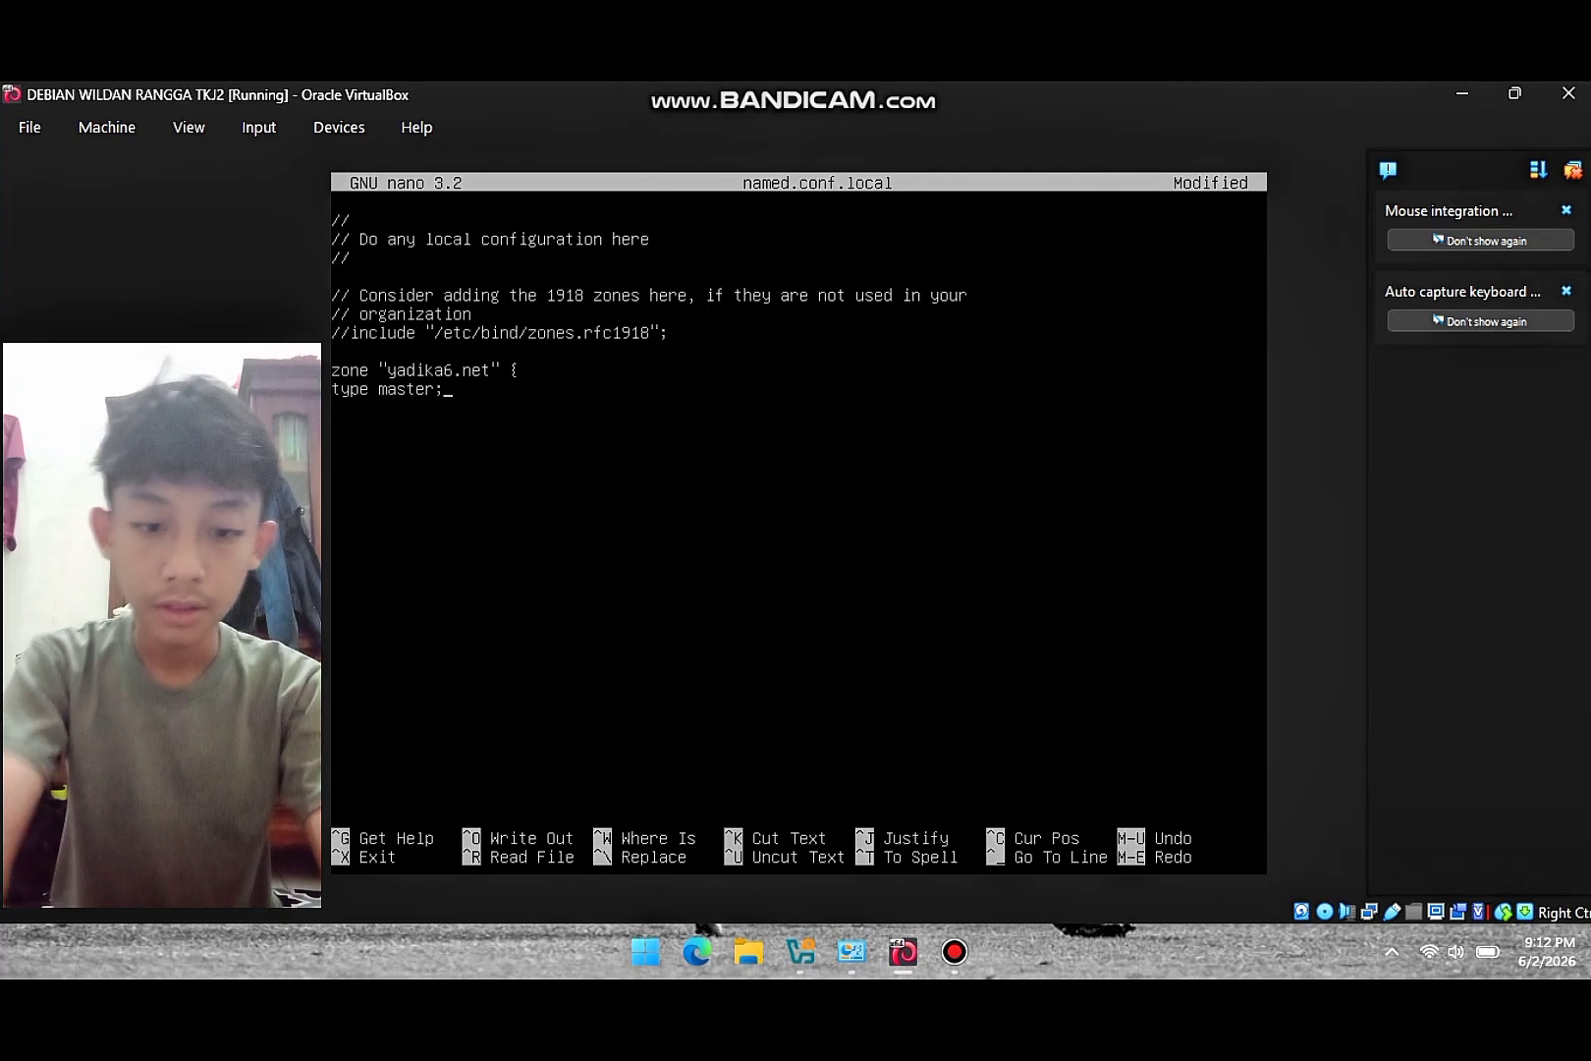
key("Return")
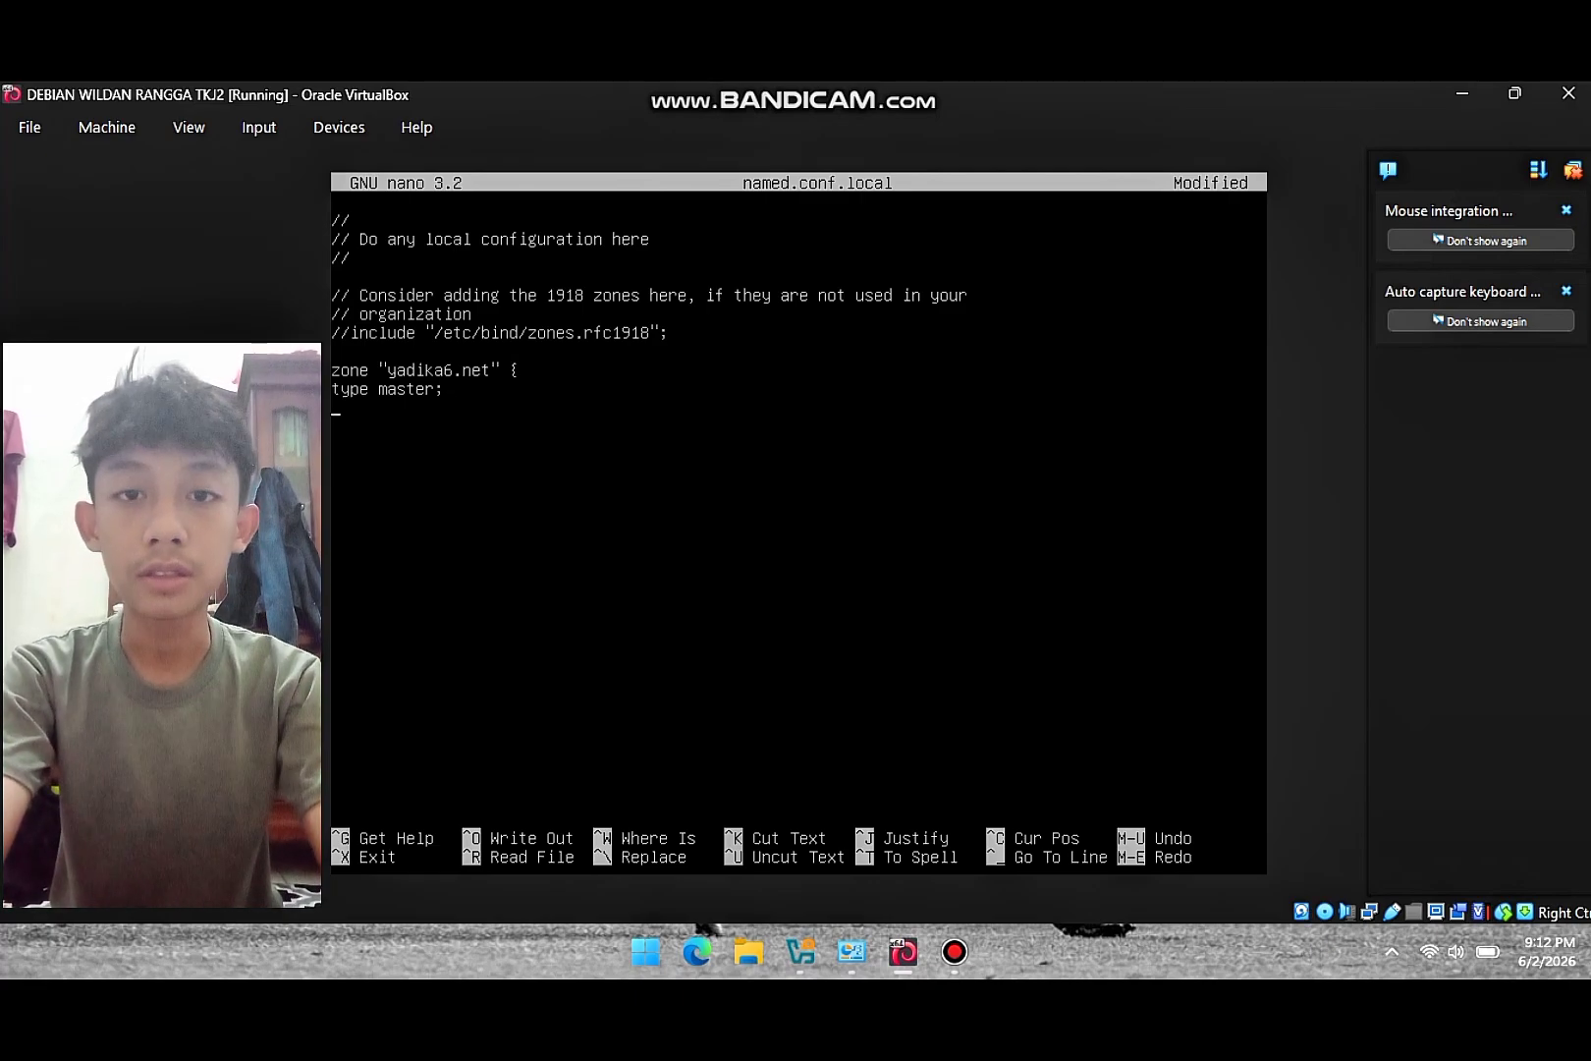
type("file")
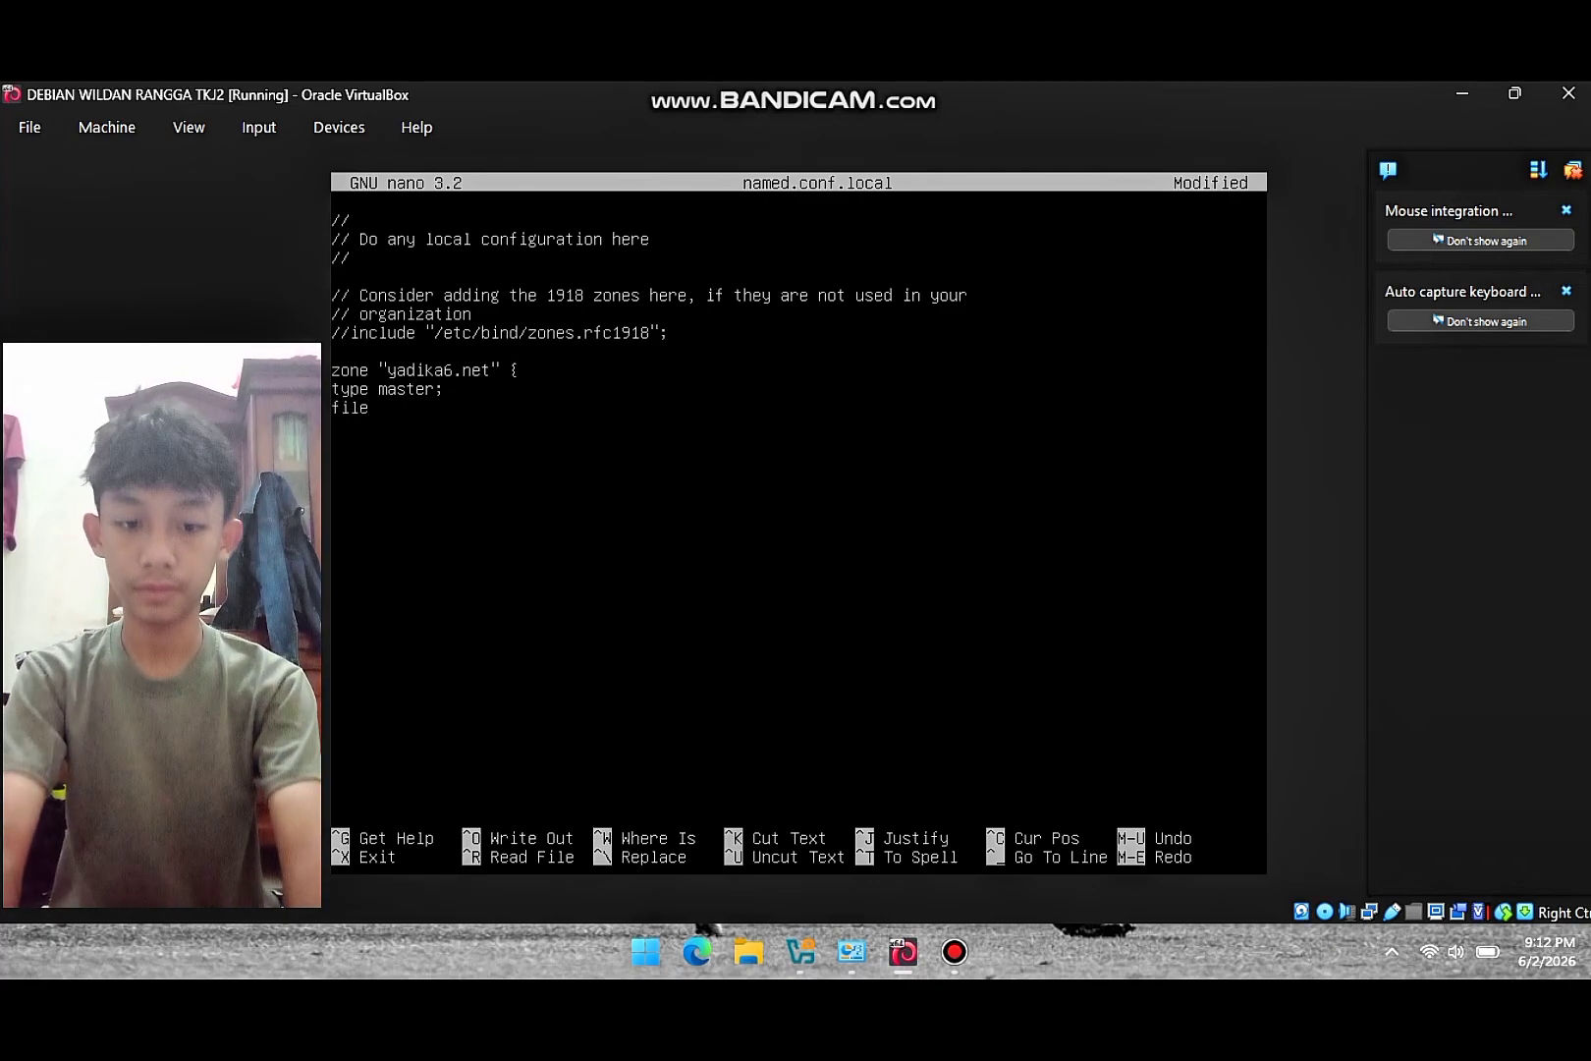
type(" \"")
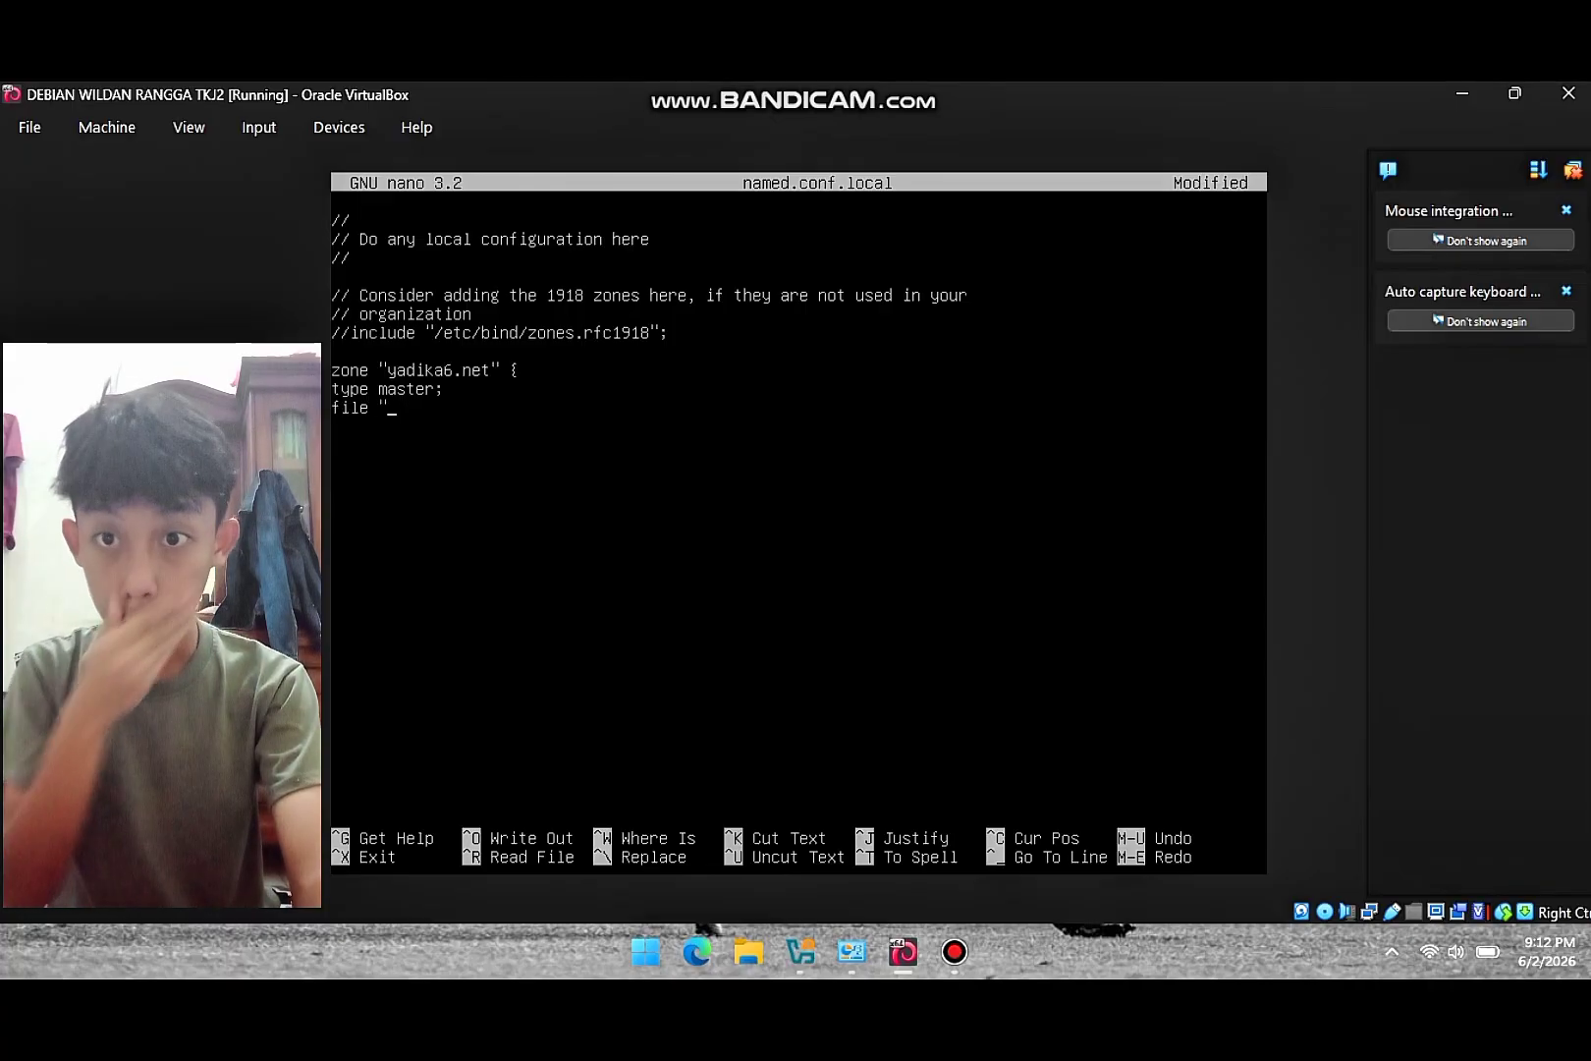
type("/etc/")
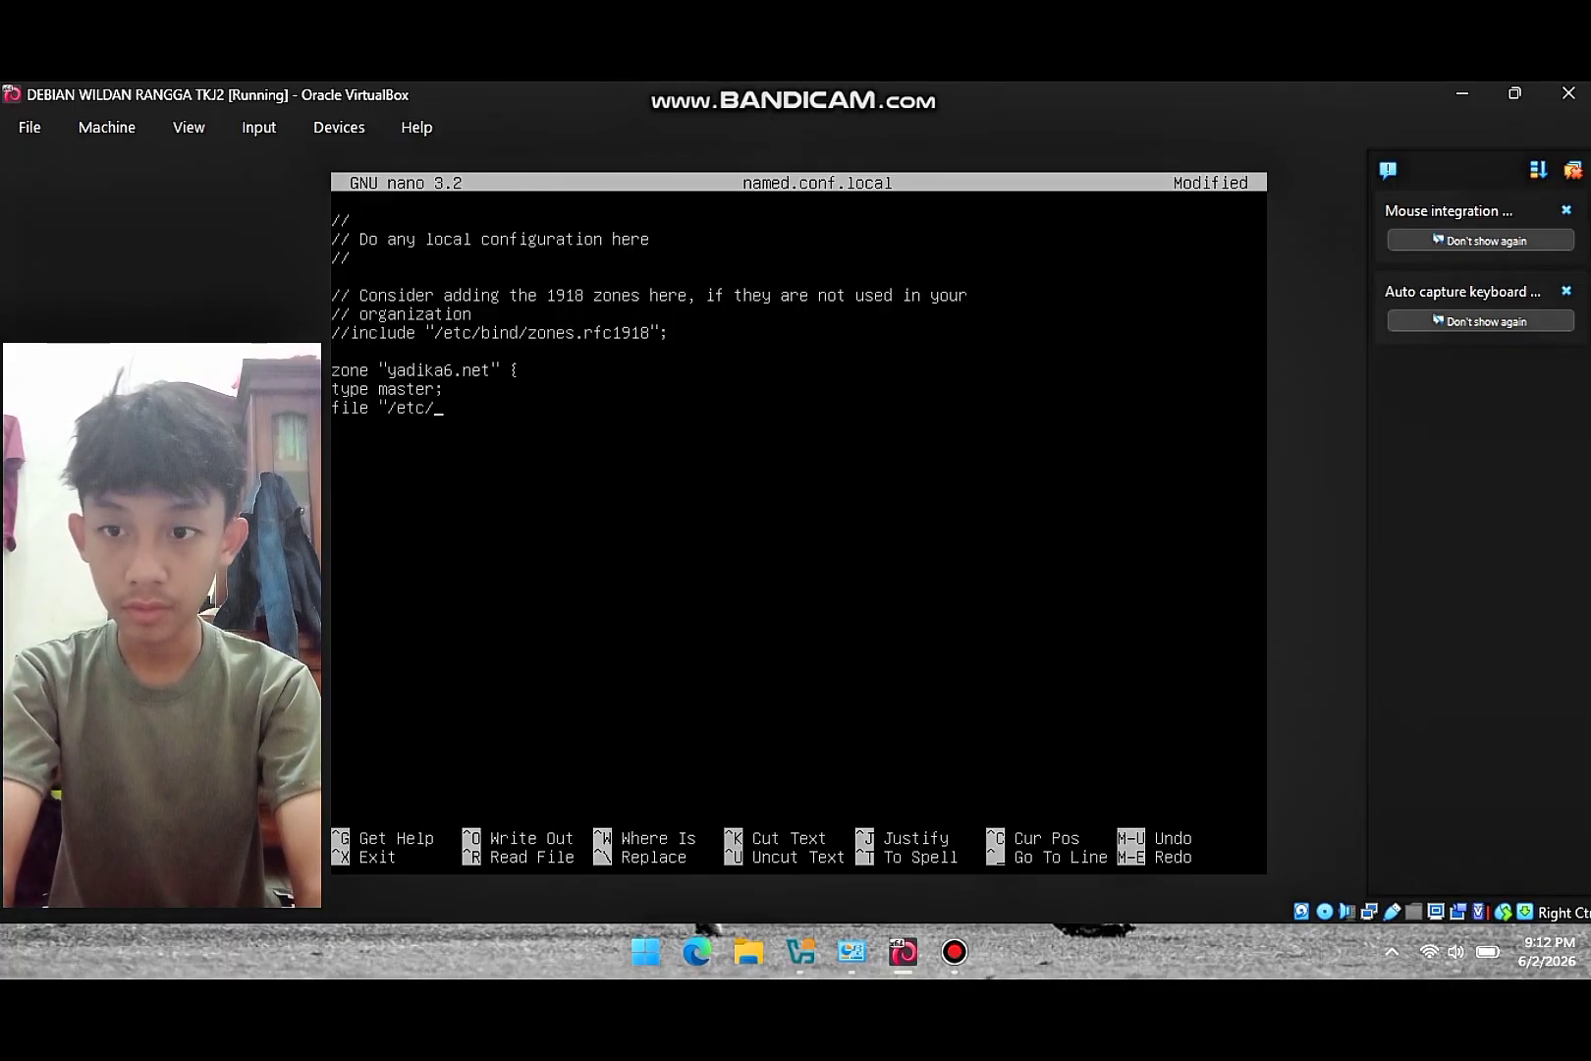
type("bind")
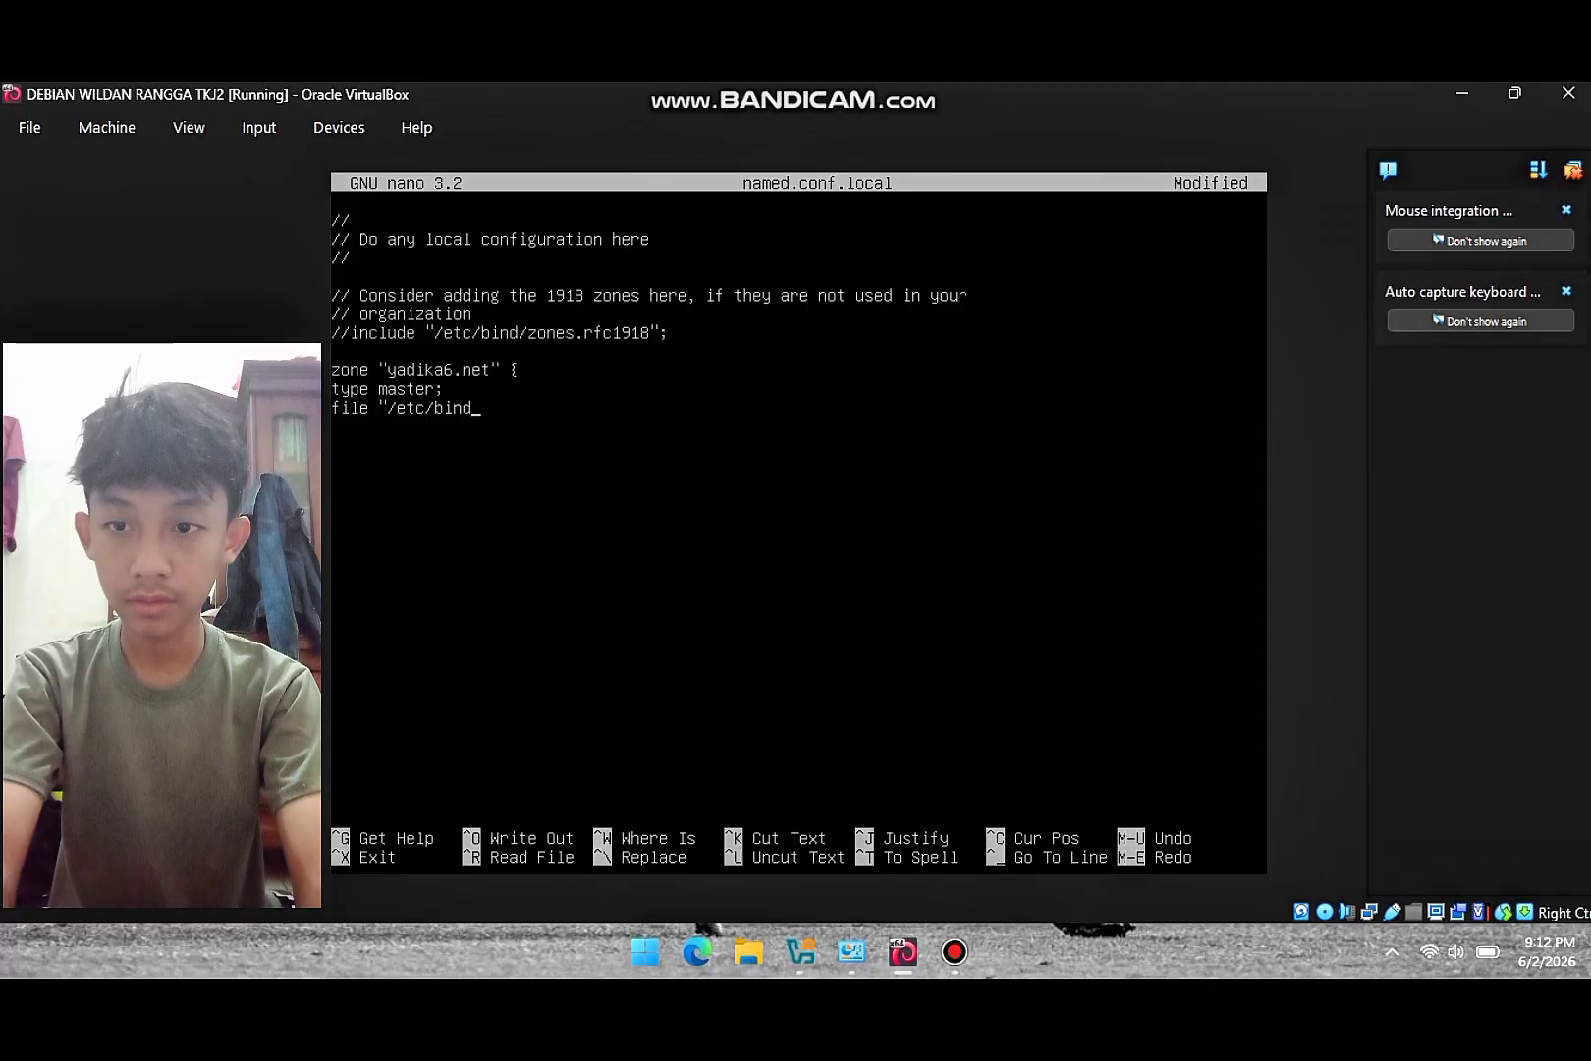
type("/for")
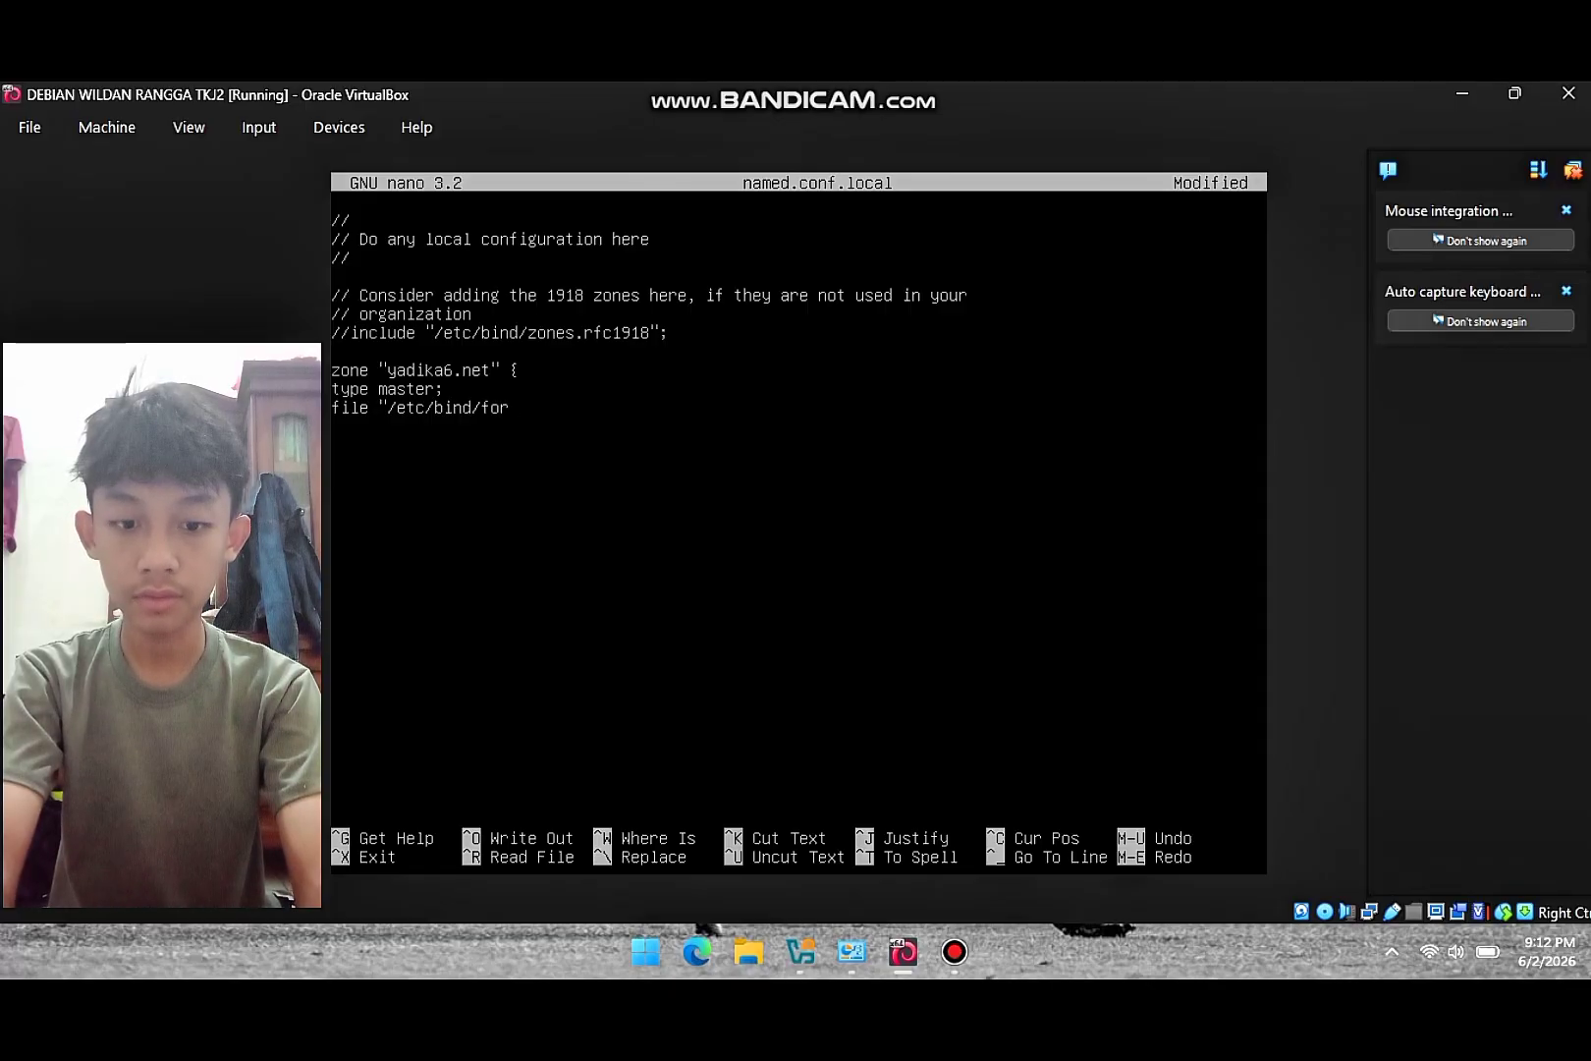
type("\"")
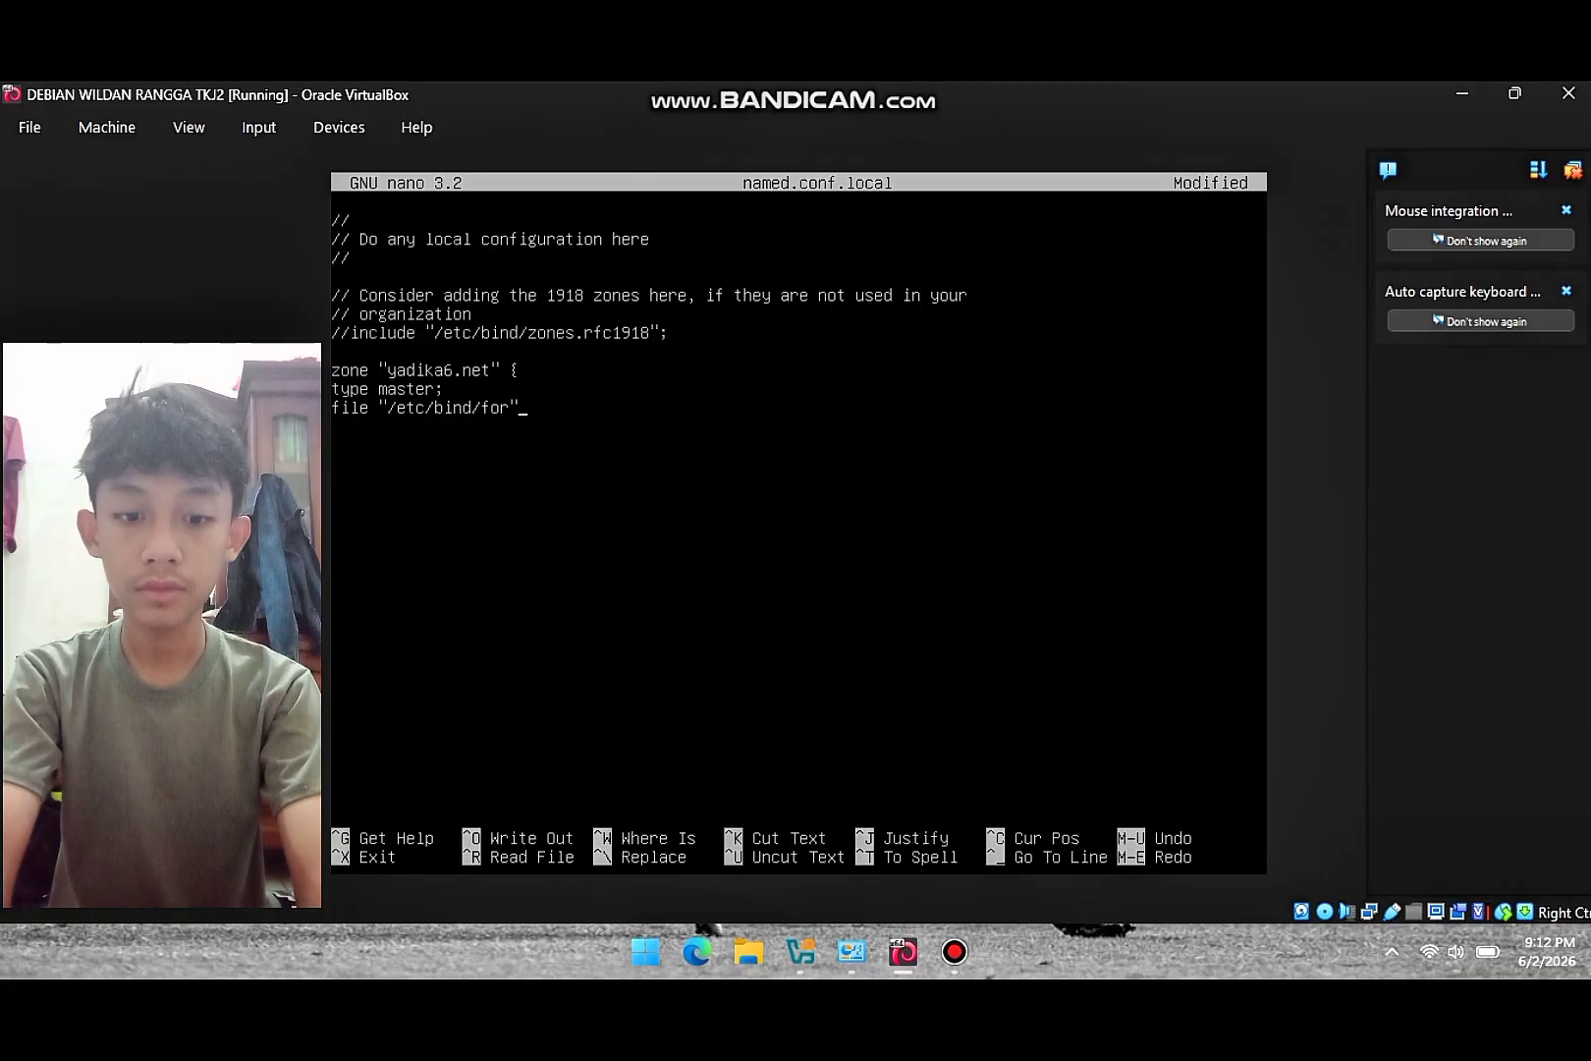
type("; ")
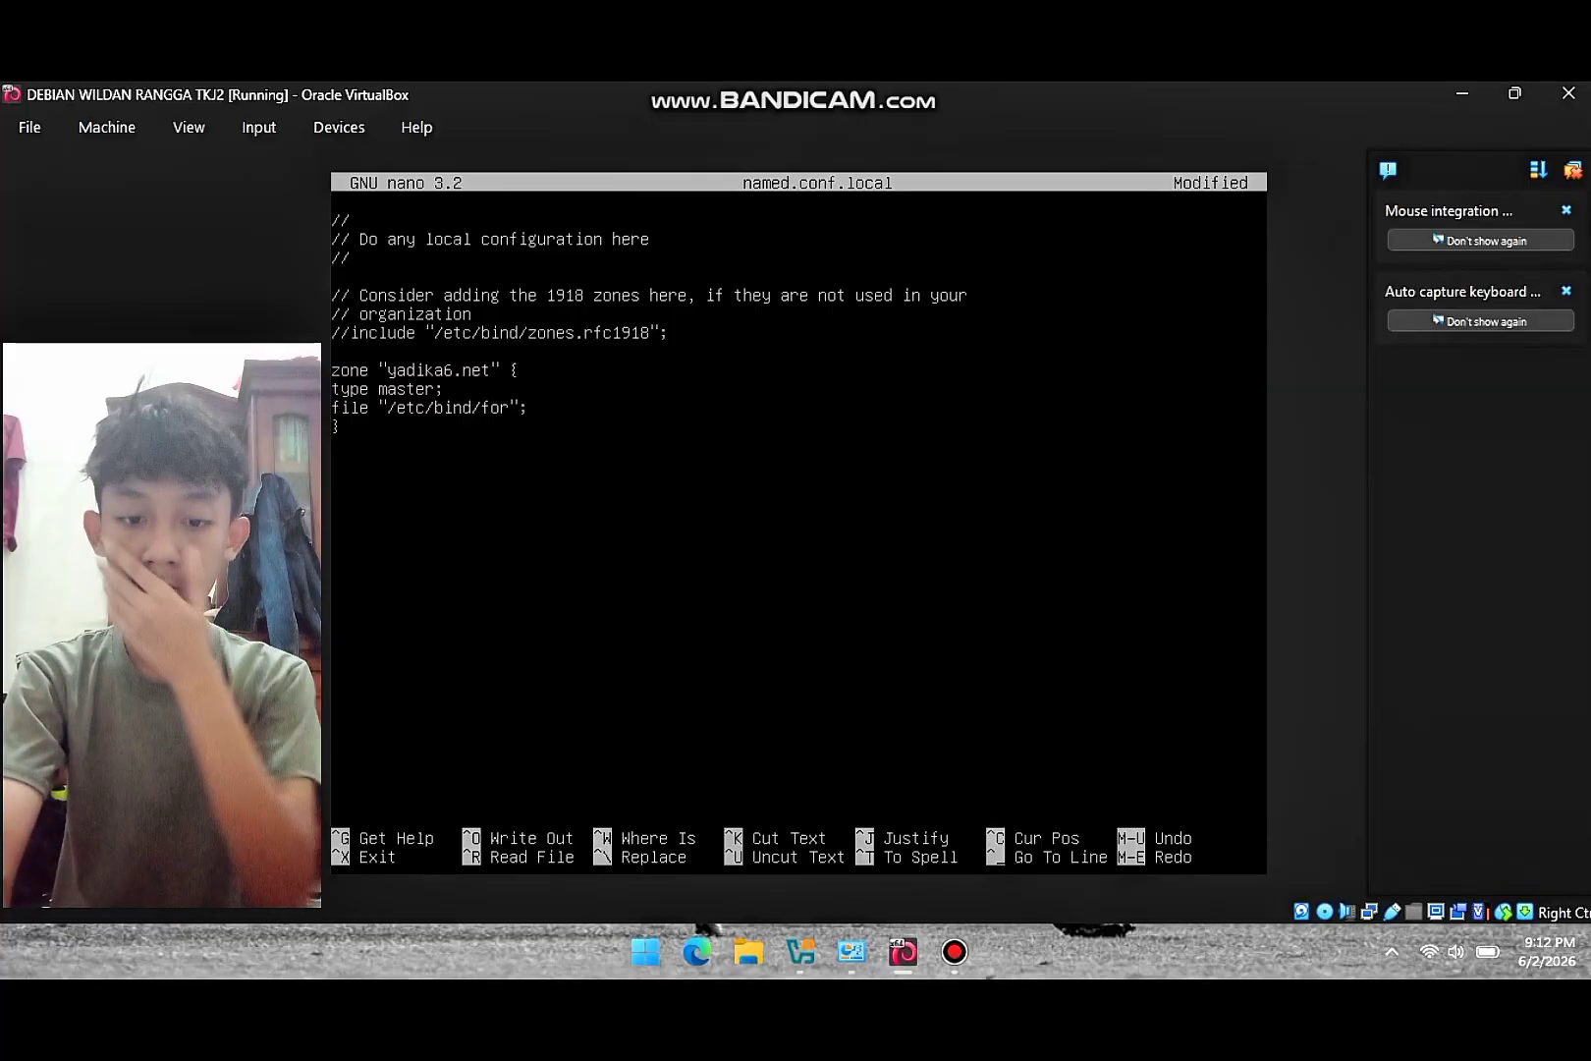
type("}")
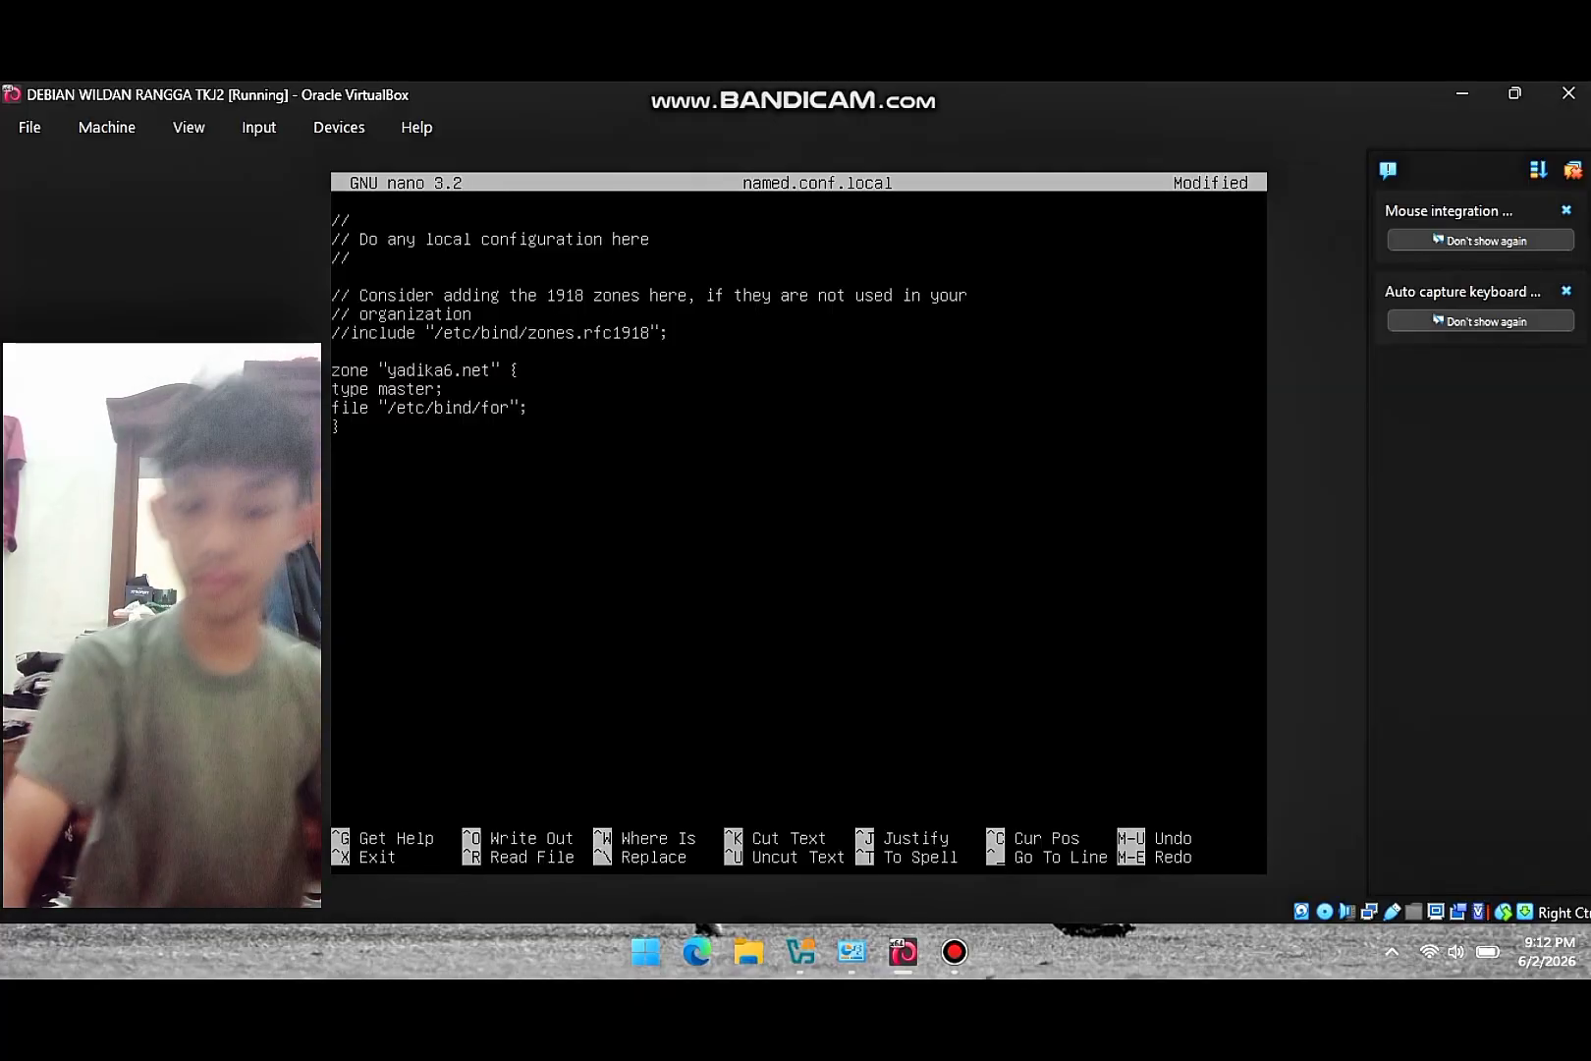
type(";")
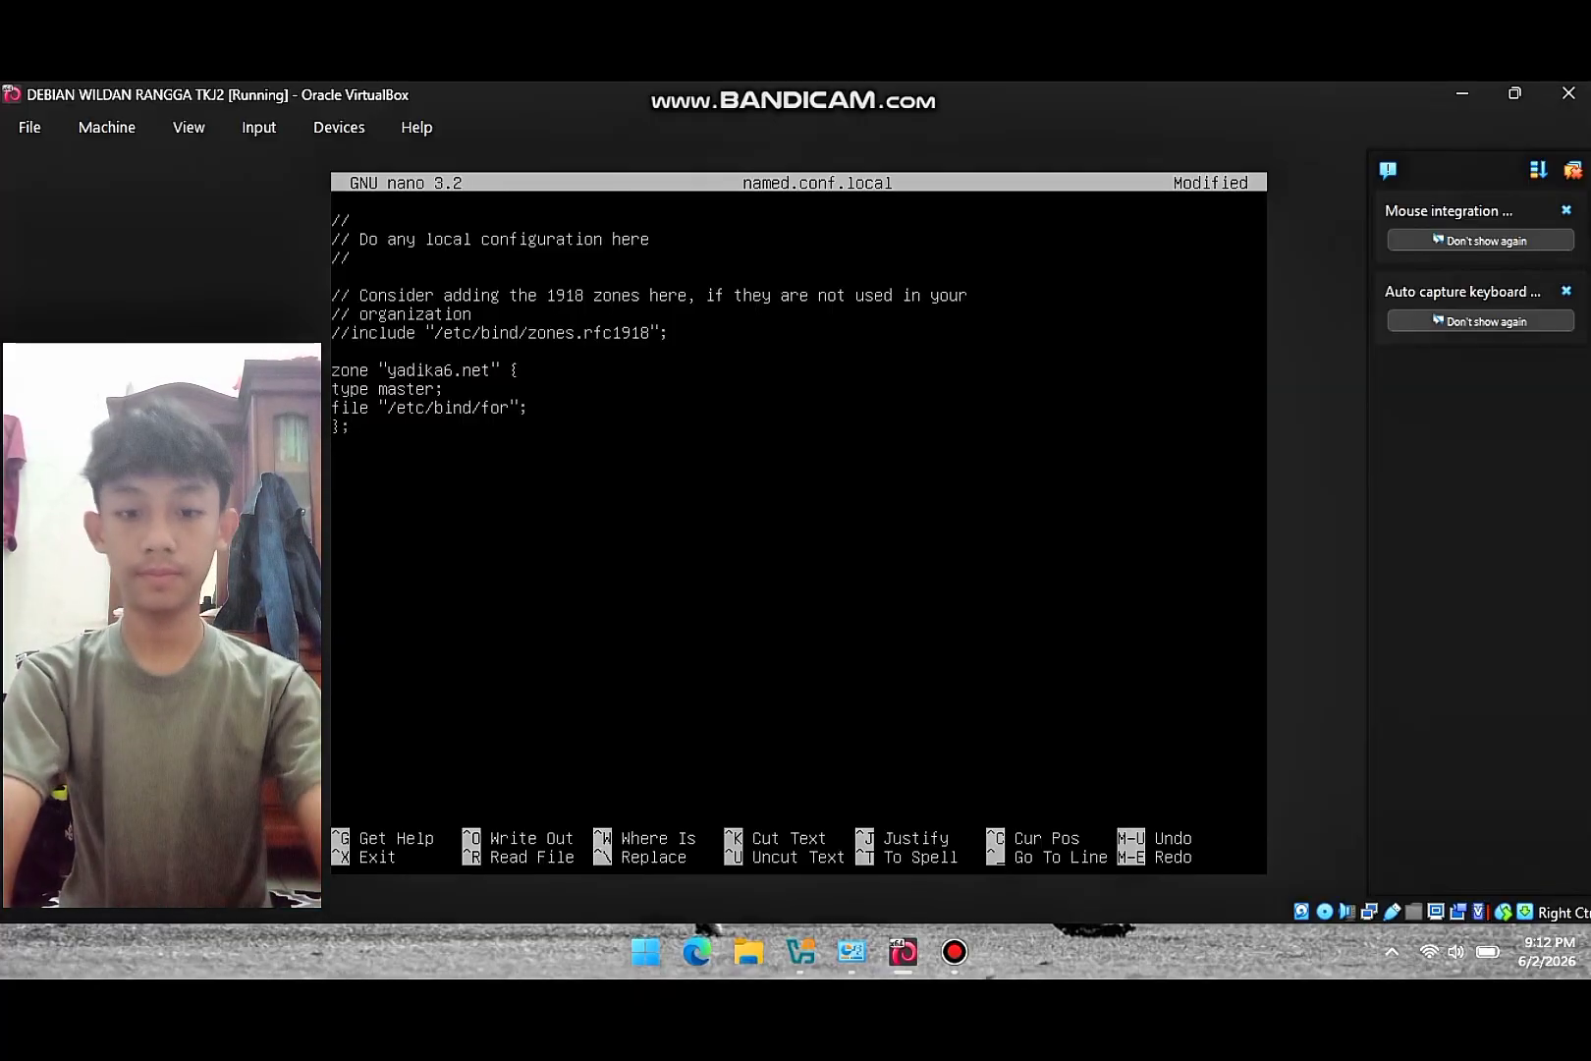
key("Return")
- Declare zone "60.168.192.in-addr.arpa" as master with file /etc/bind/rev, then save named.conf.local
type("zone")
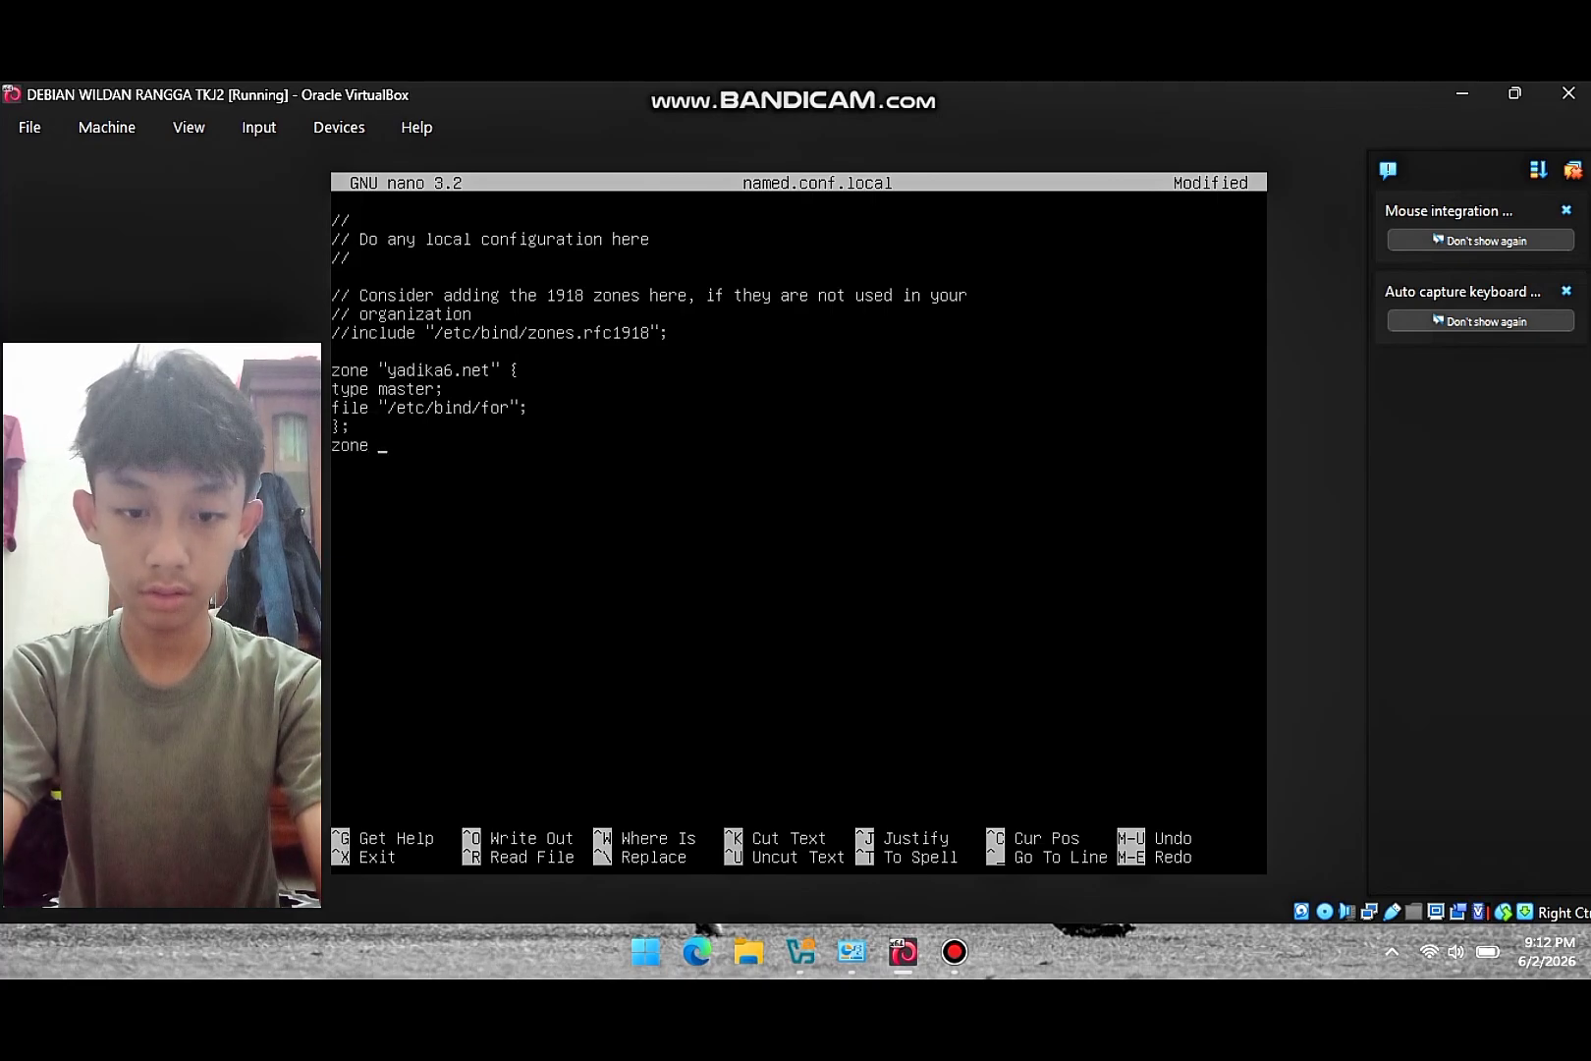
type(" \"")
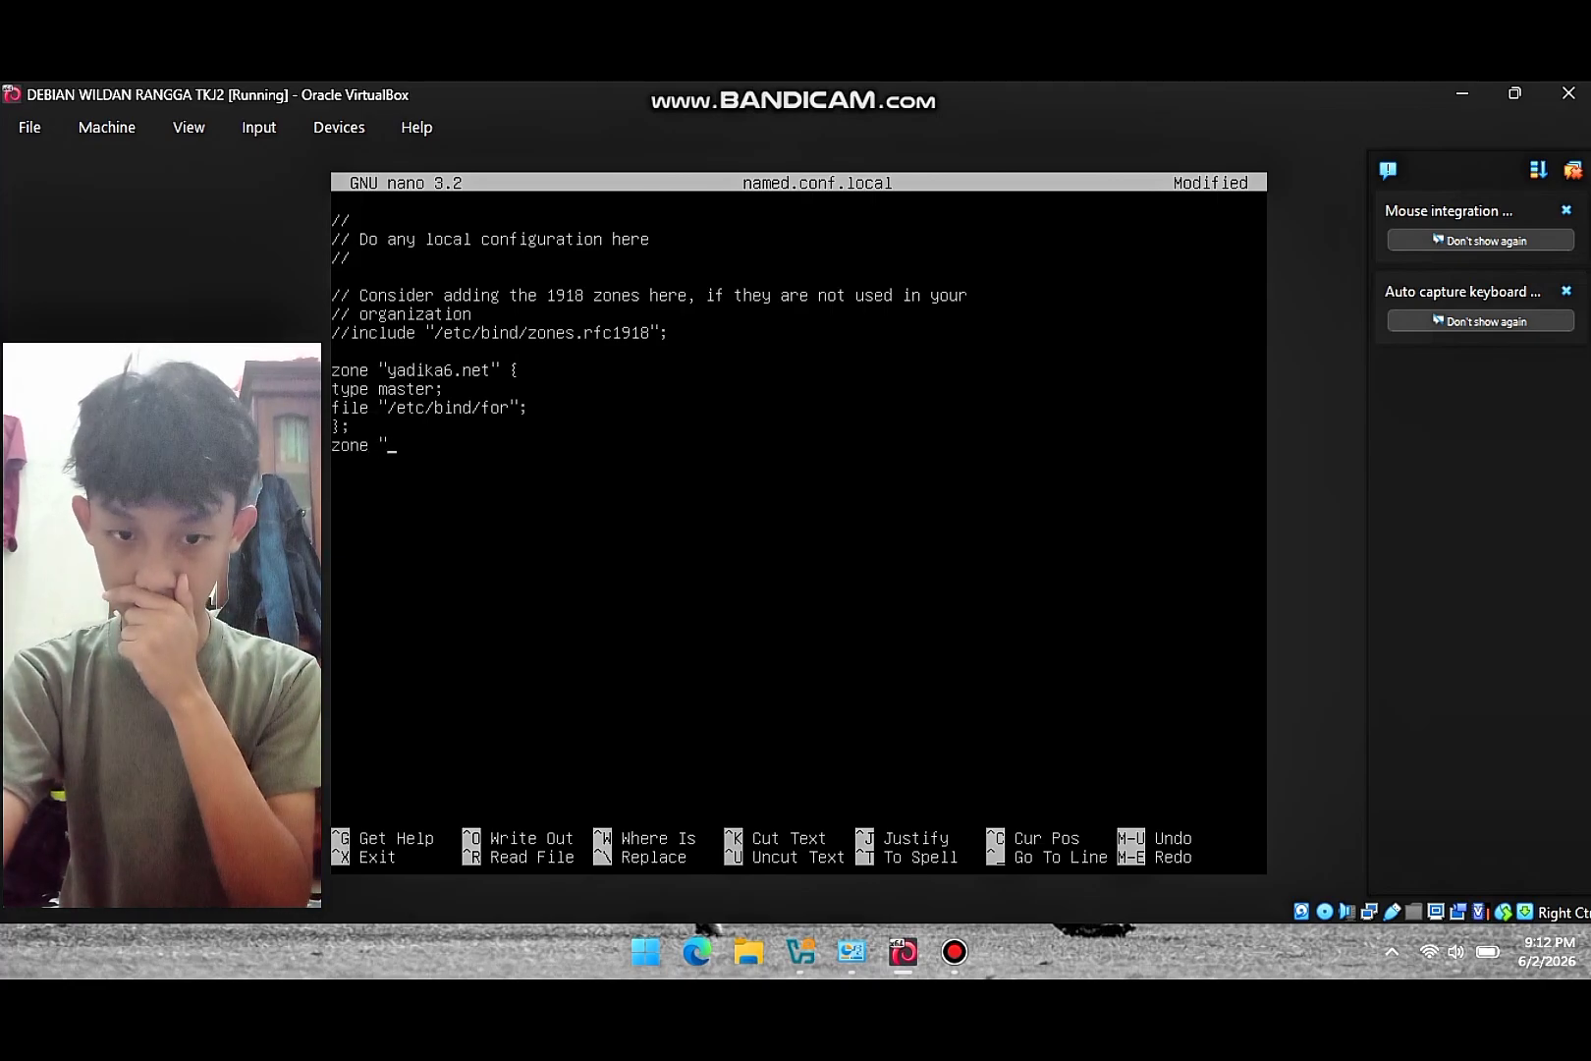
type("60")
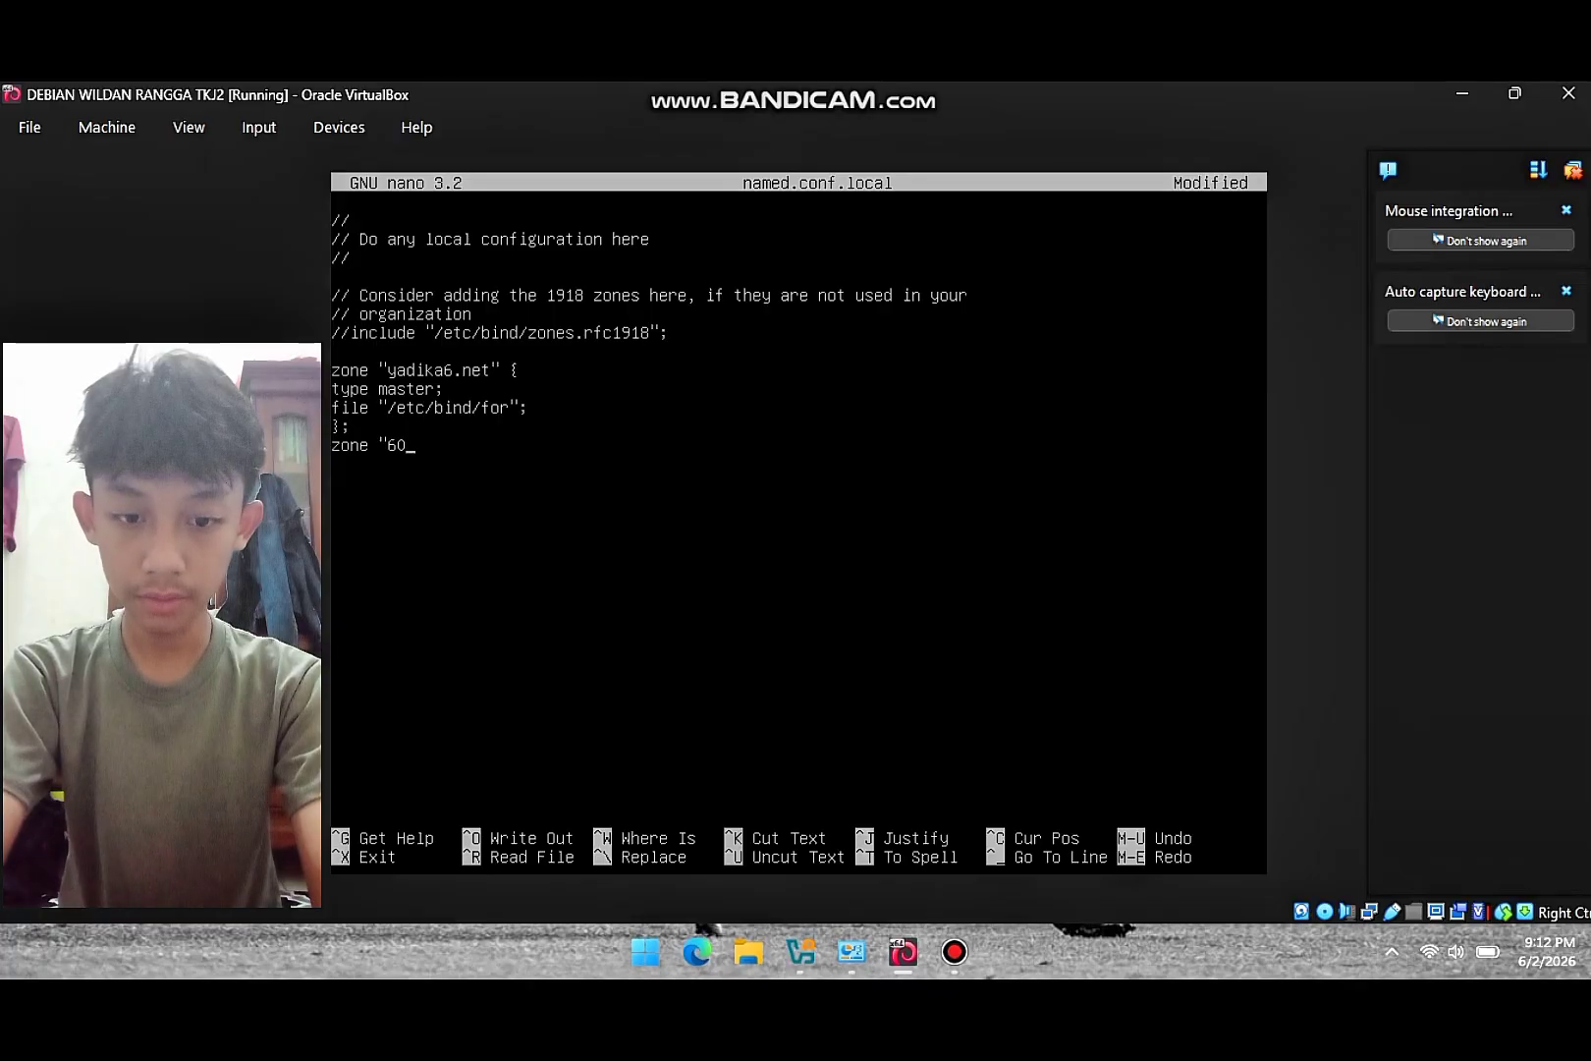
type(".16")
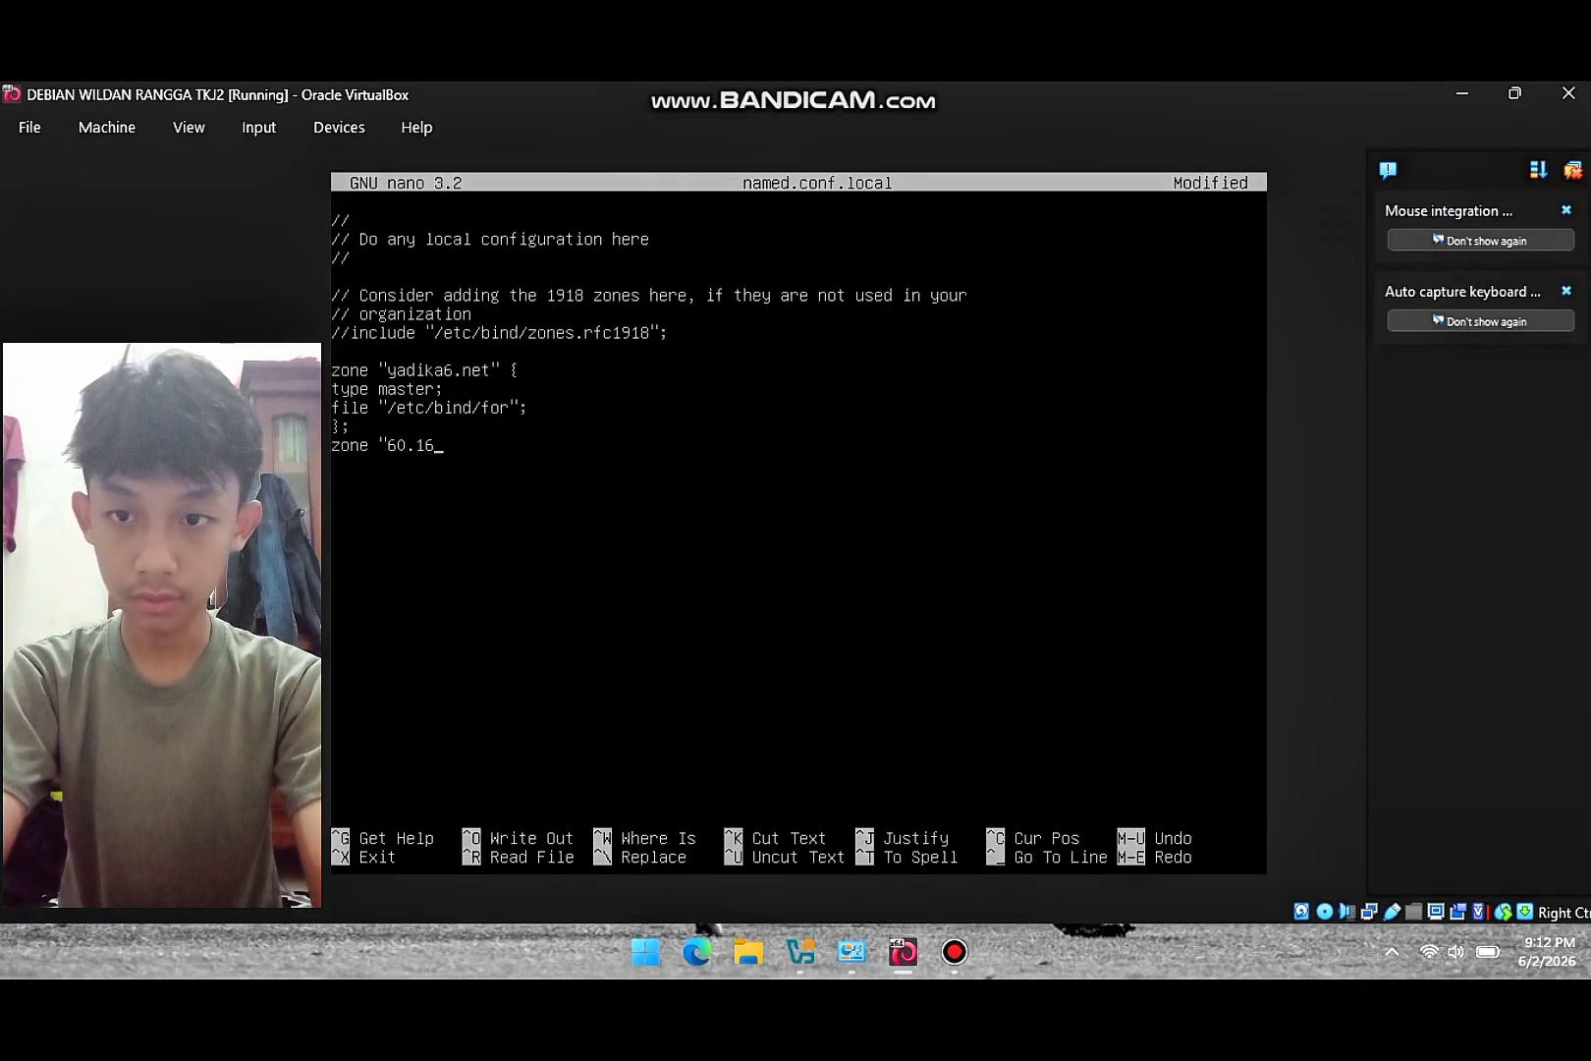
type("8.192")
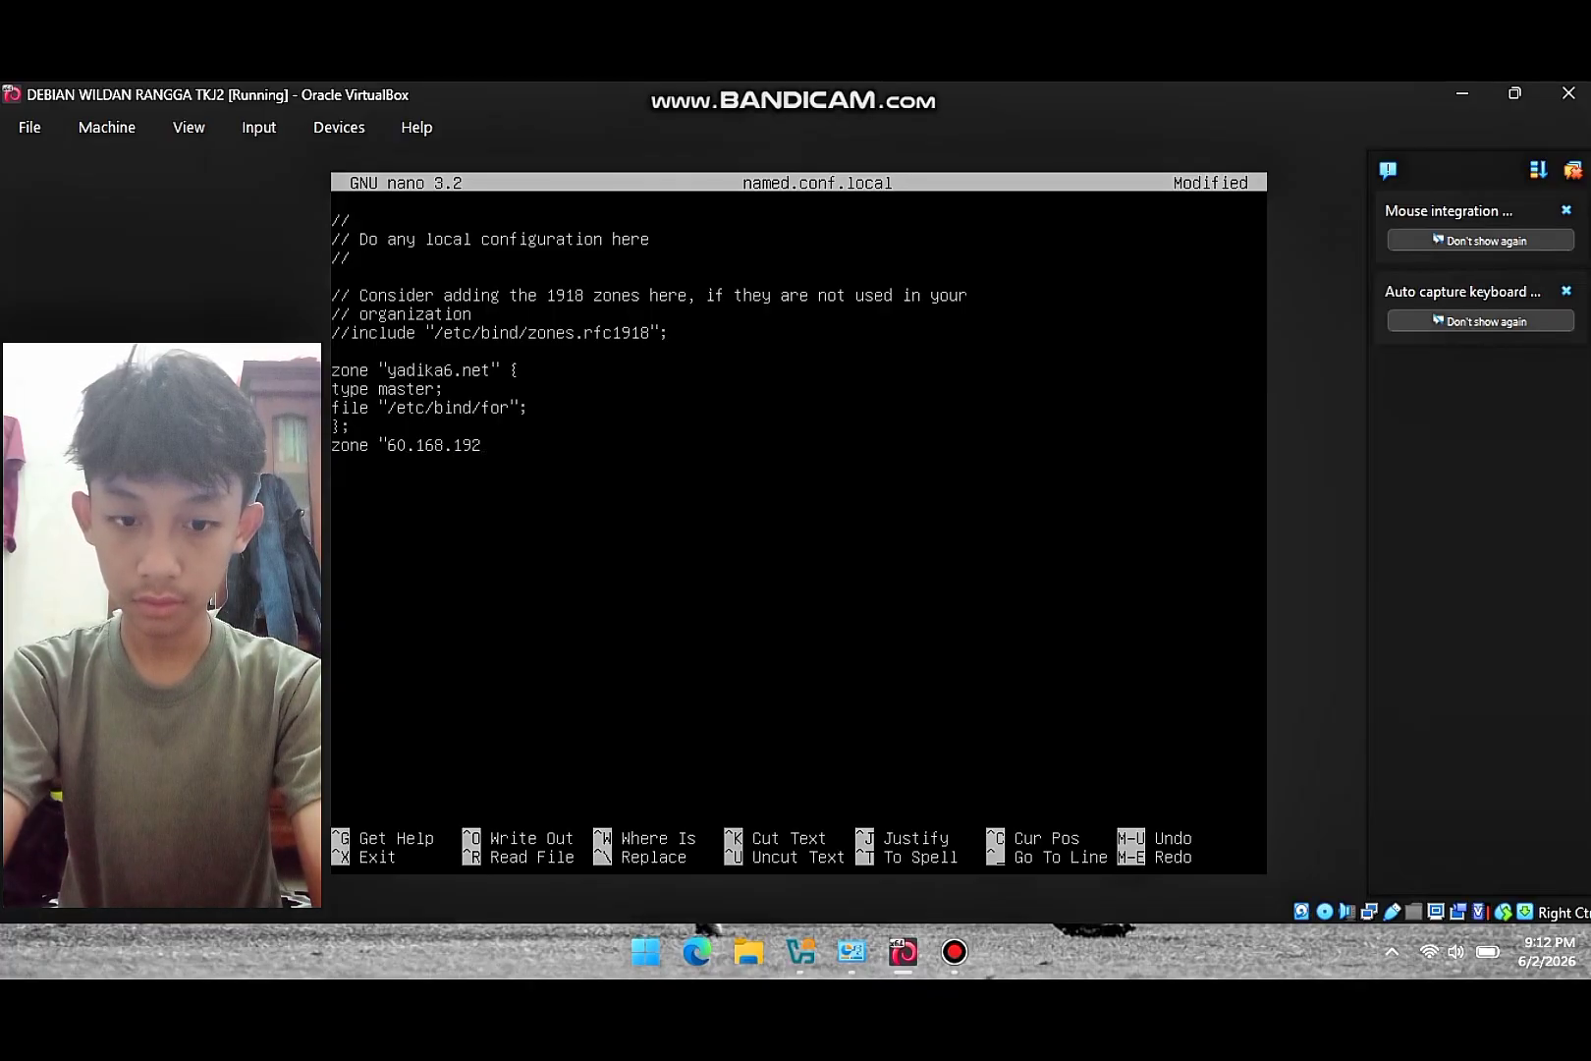
type(".")
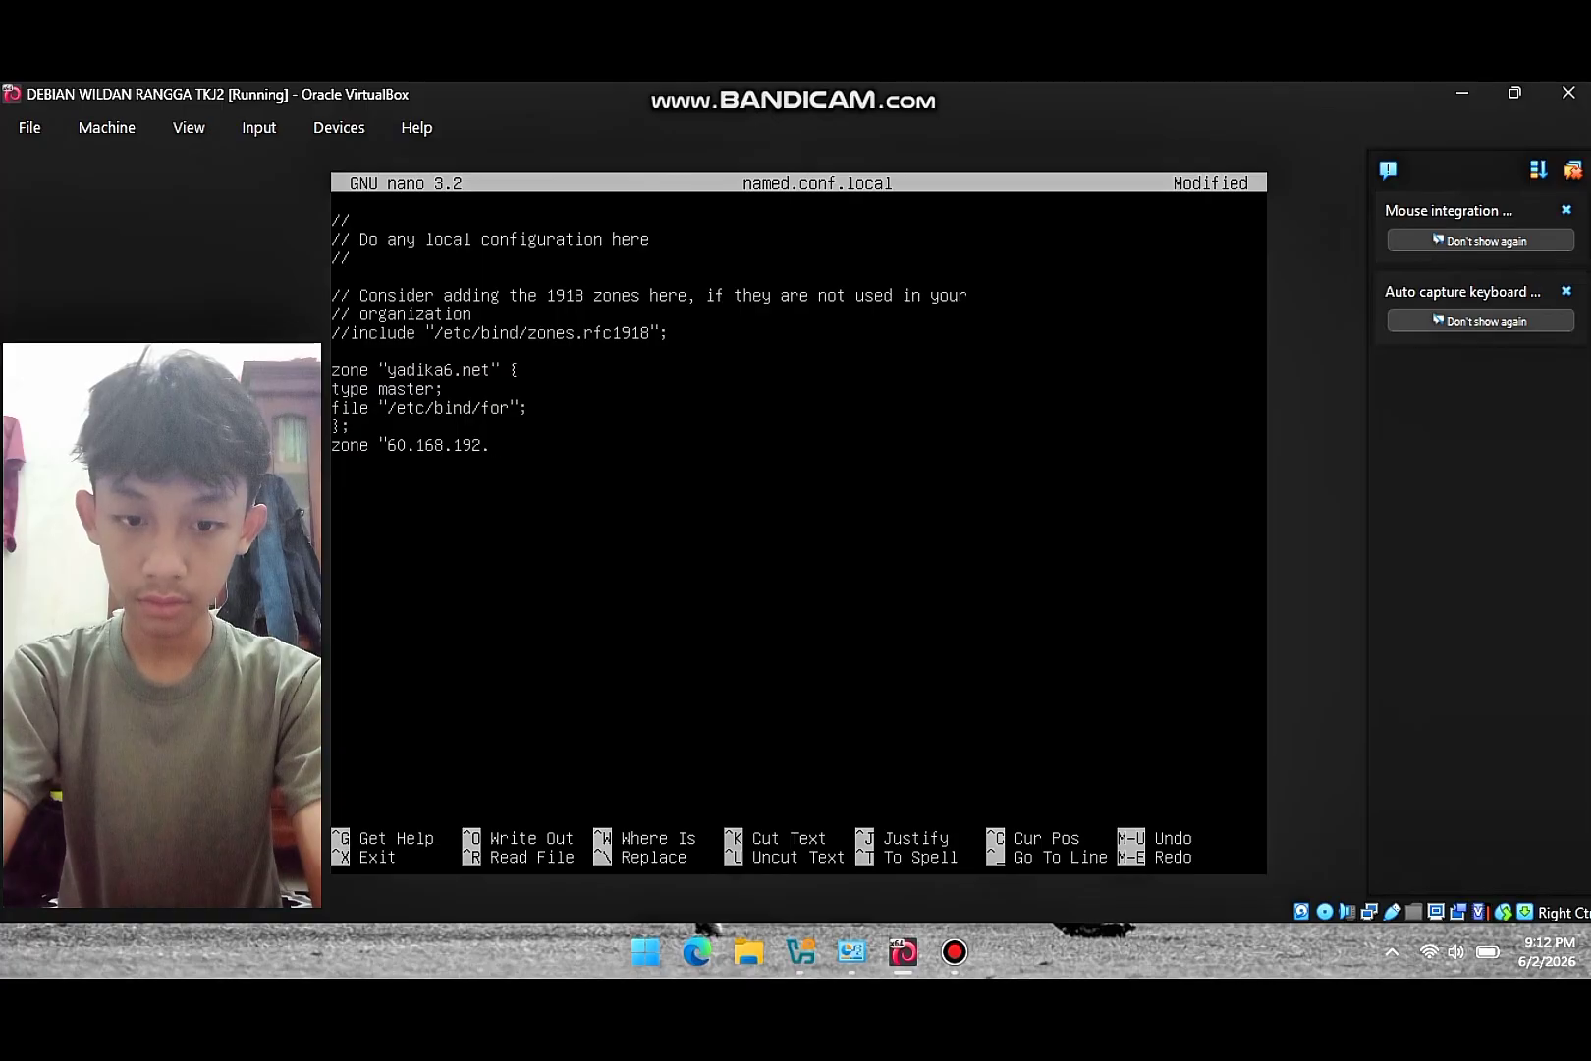
type("in")
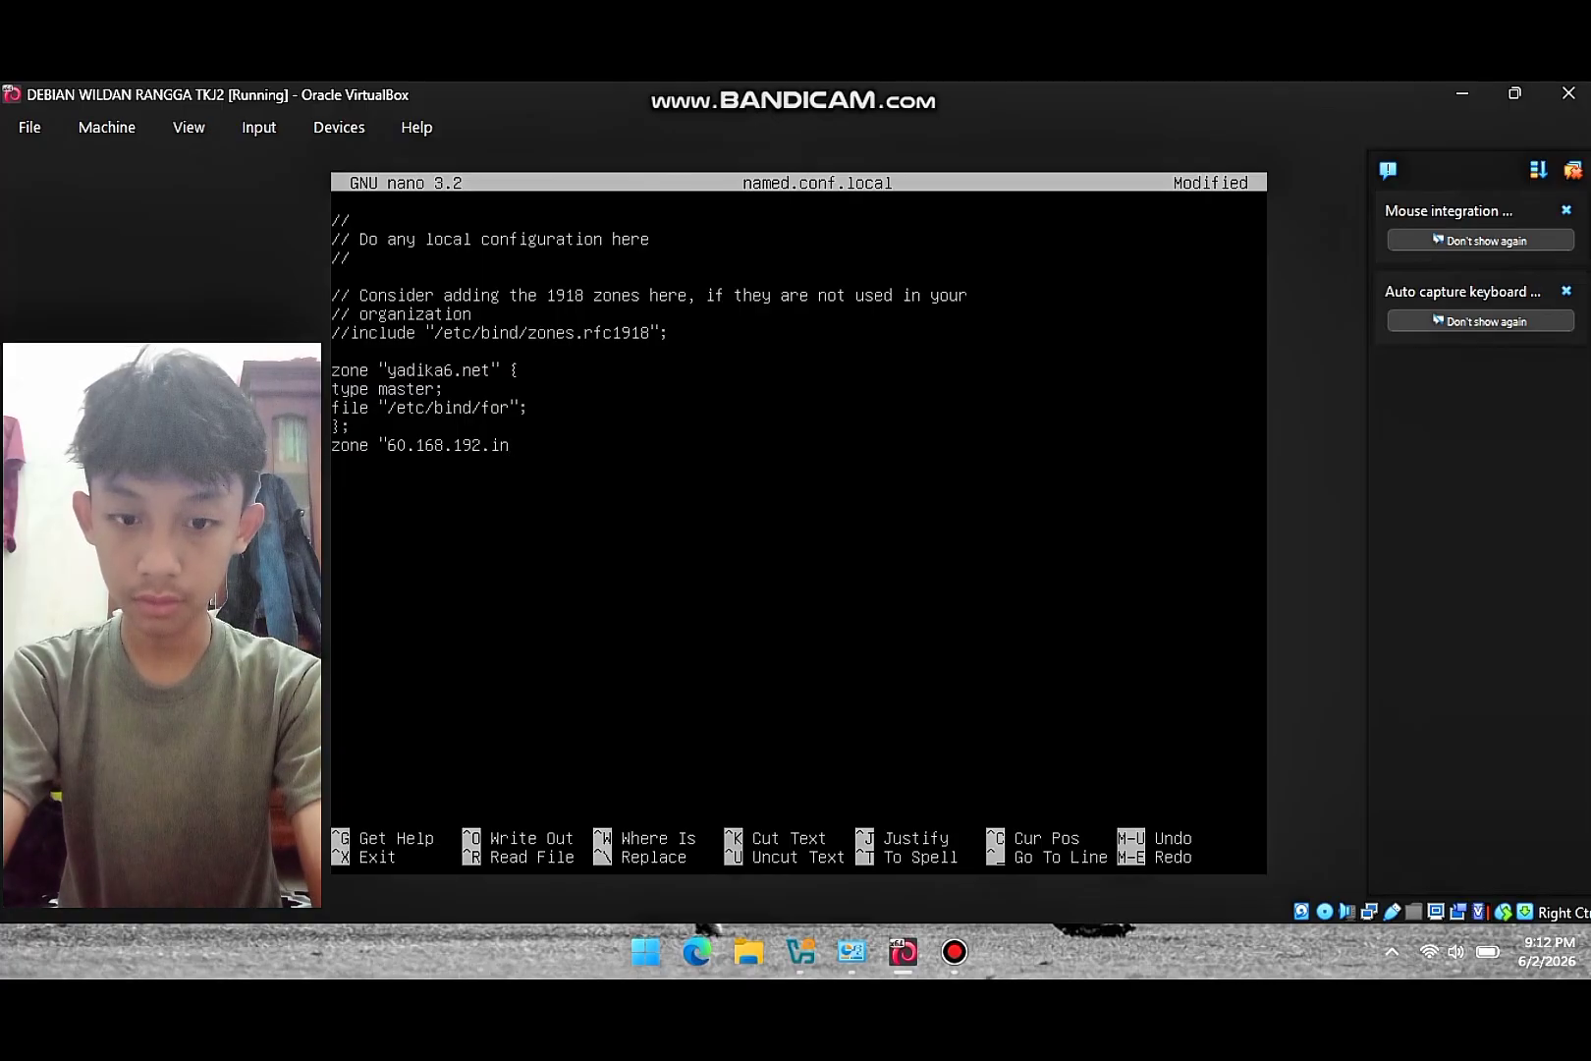
type("-addr")
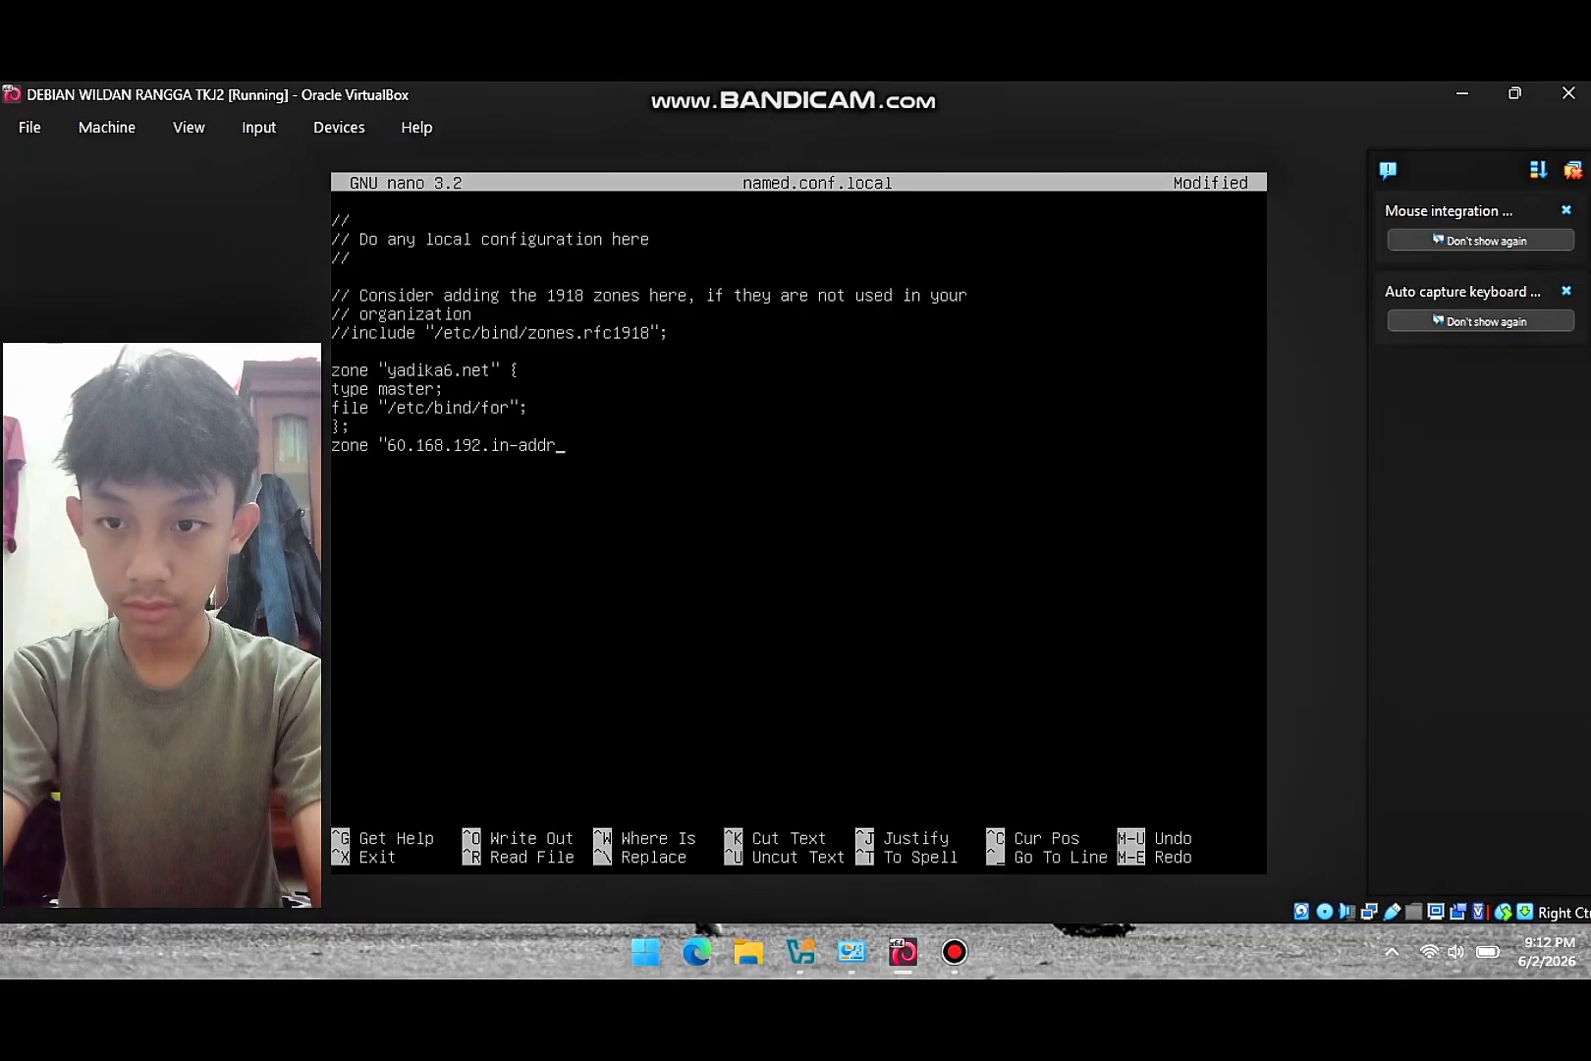
type(".arpa")
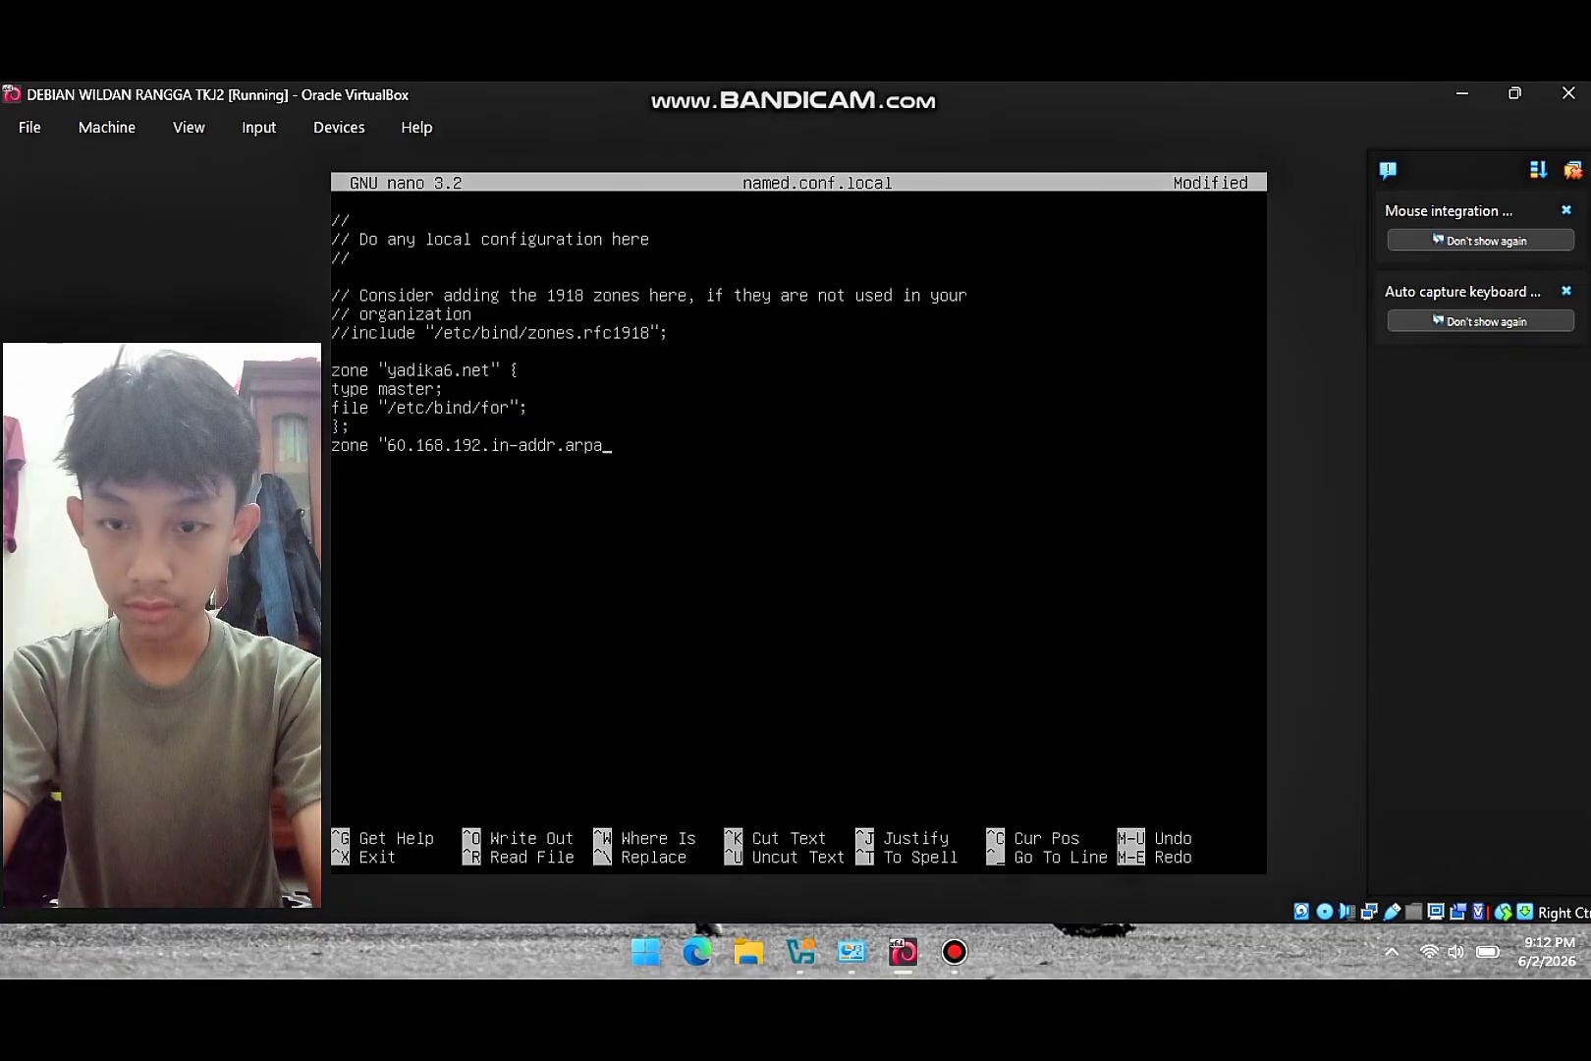
type("\"")
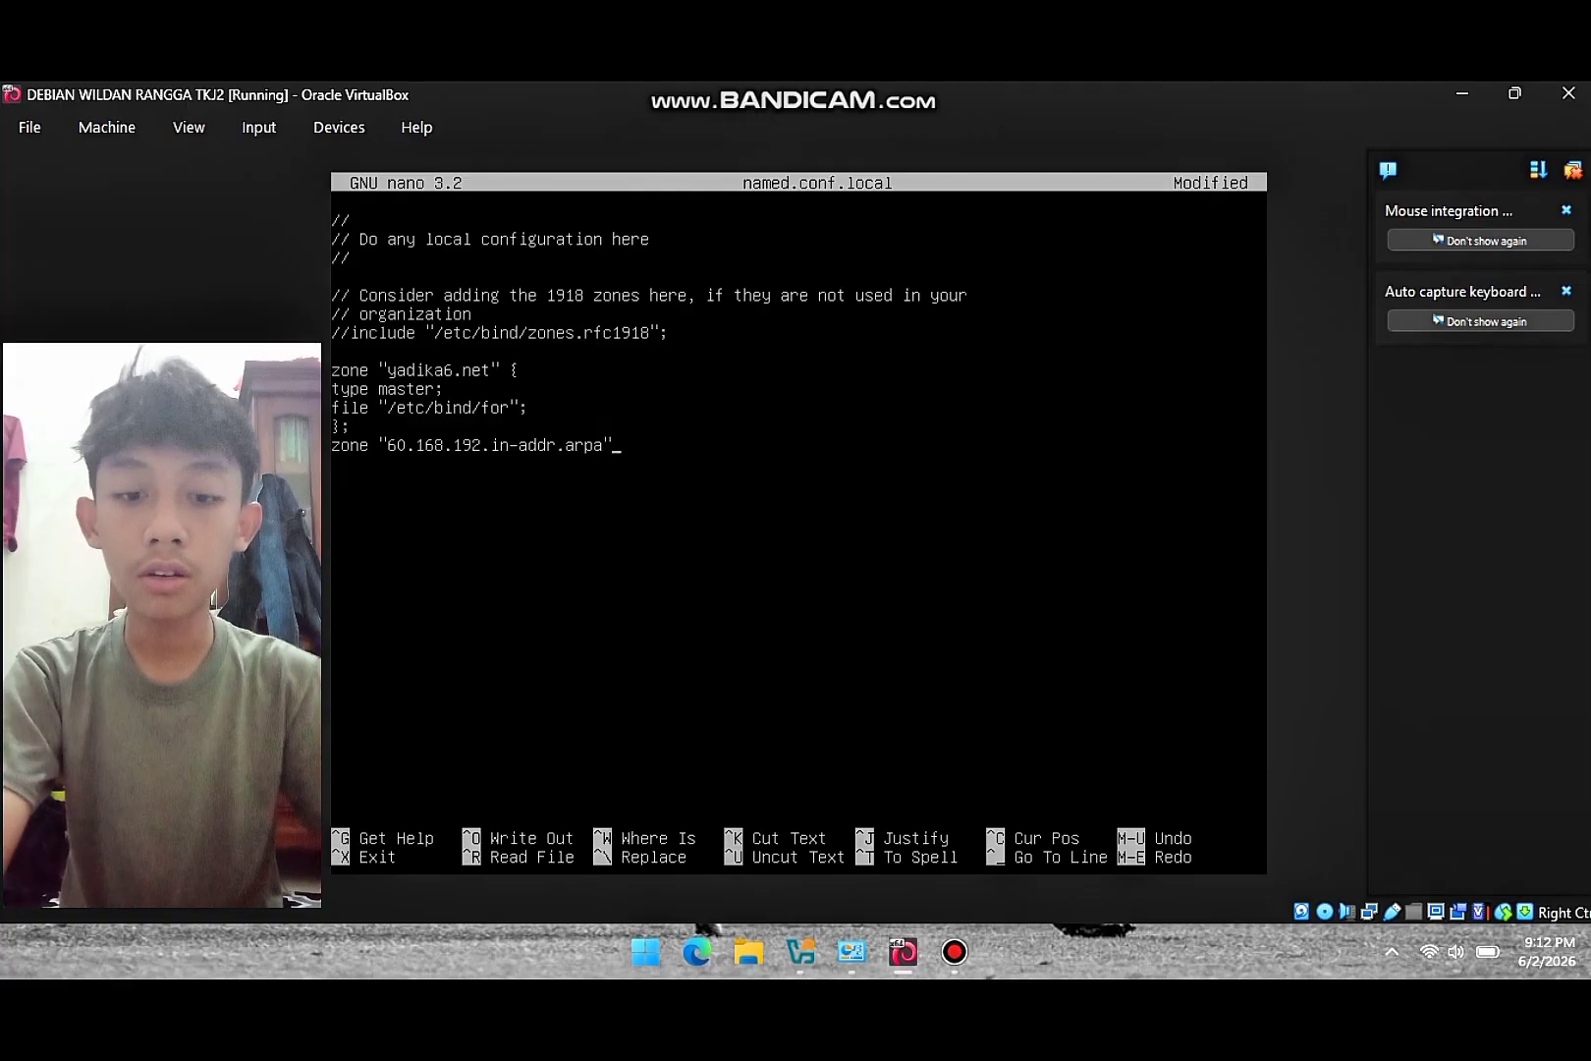
type("{")
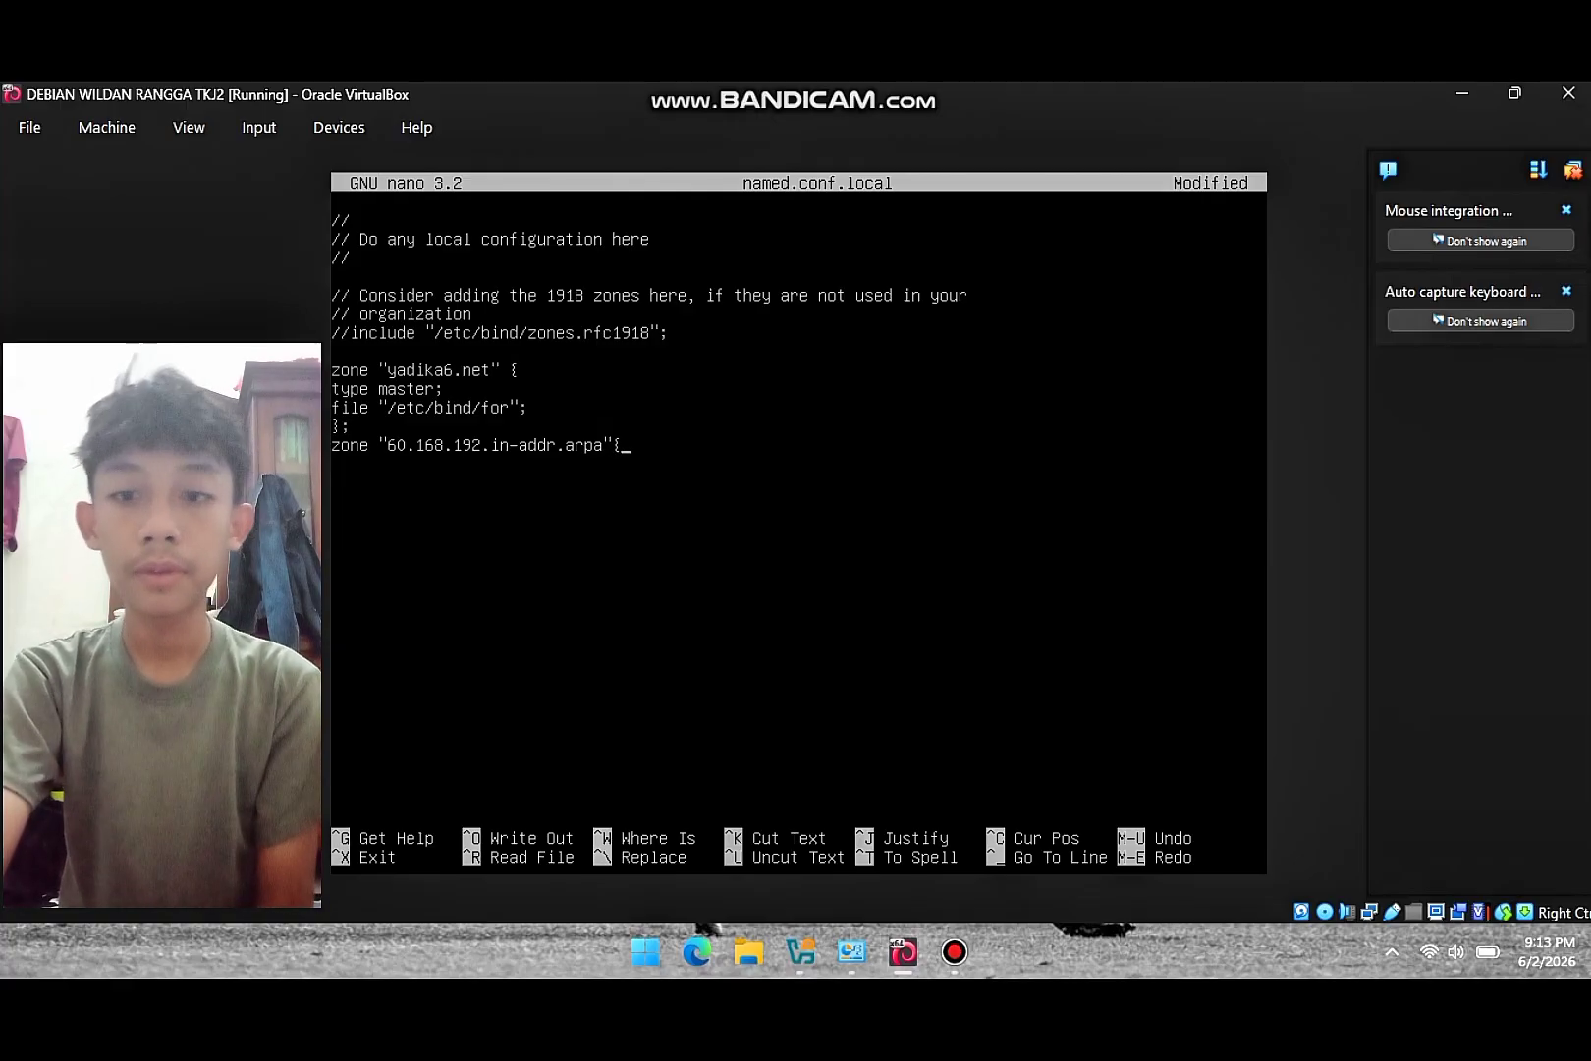
key("Return")
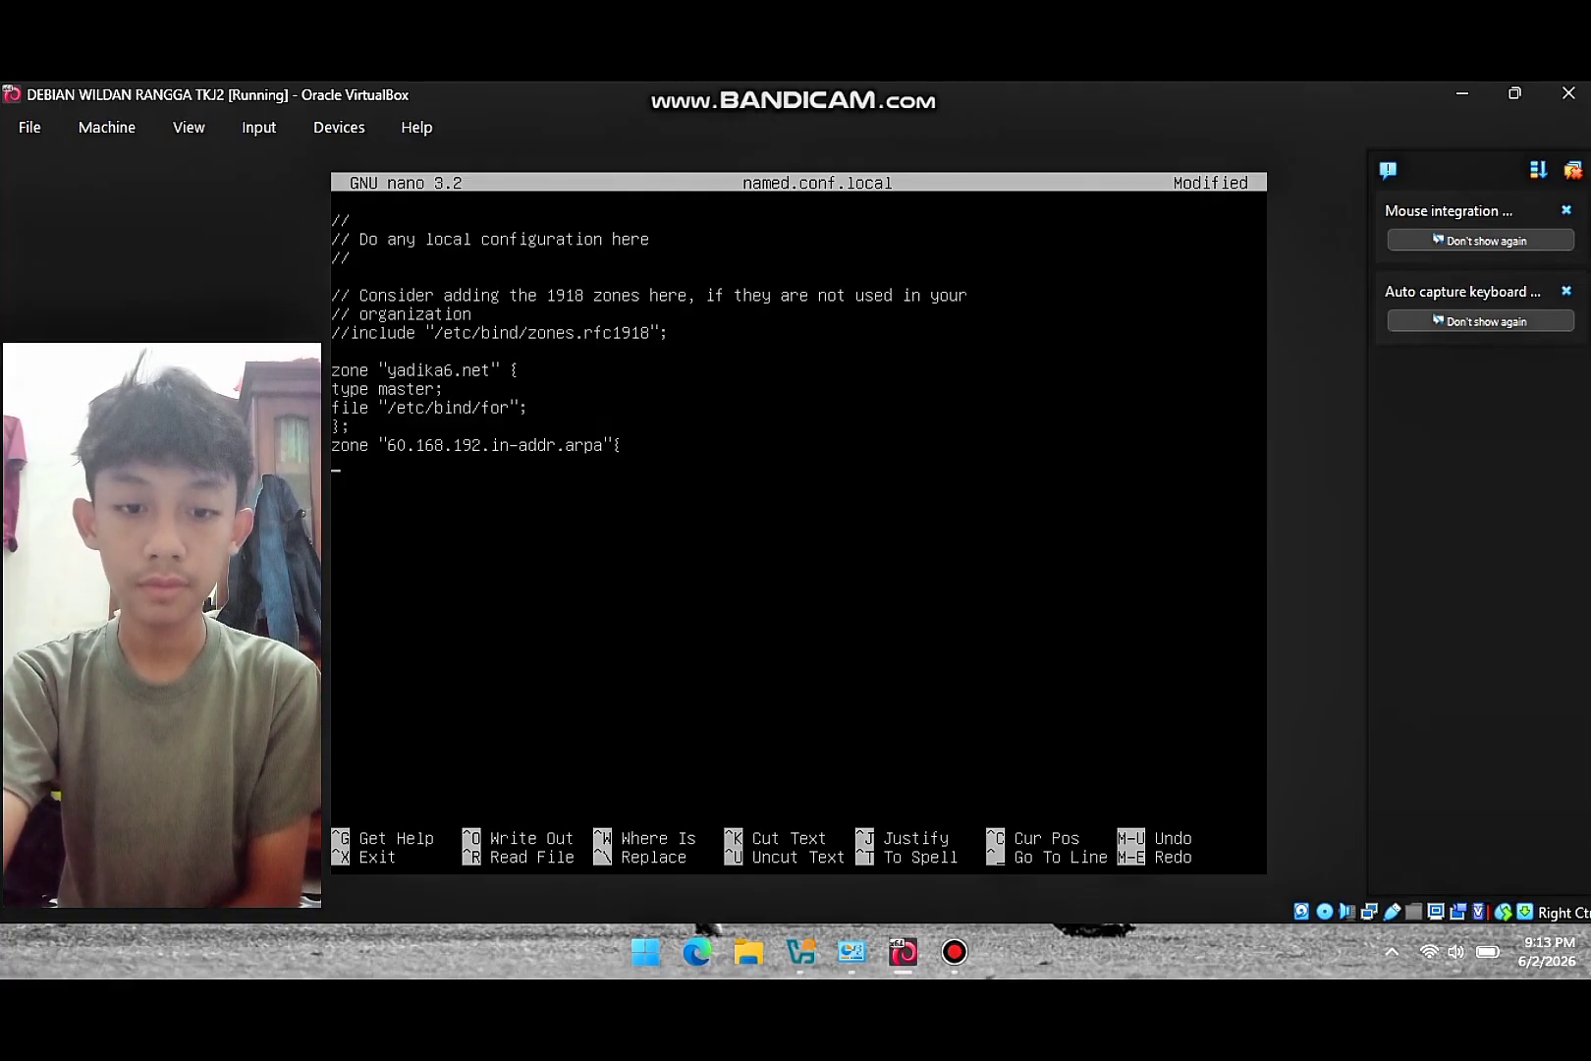
type("type master")
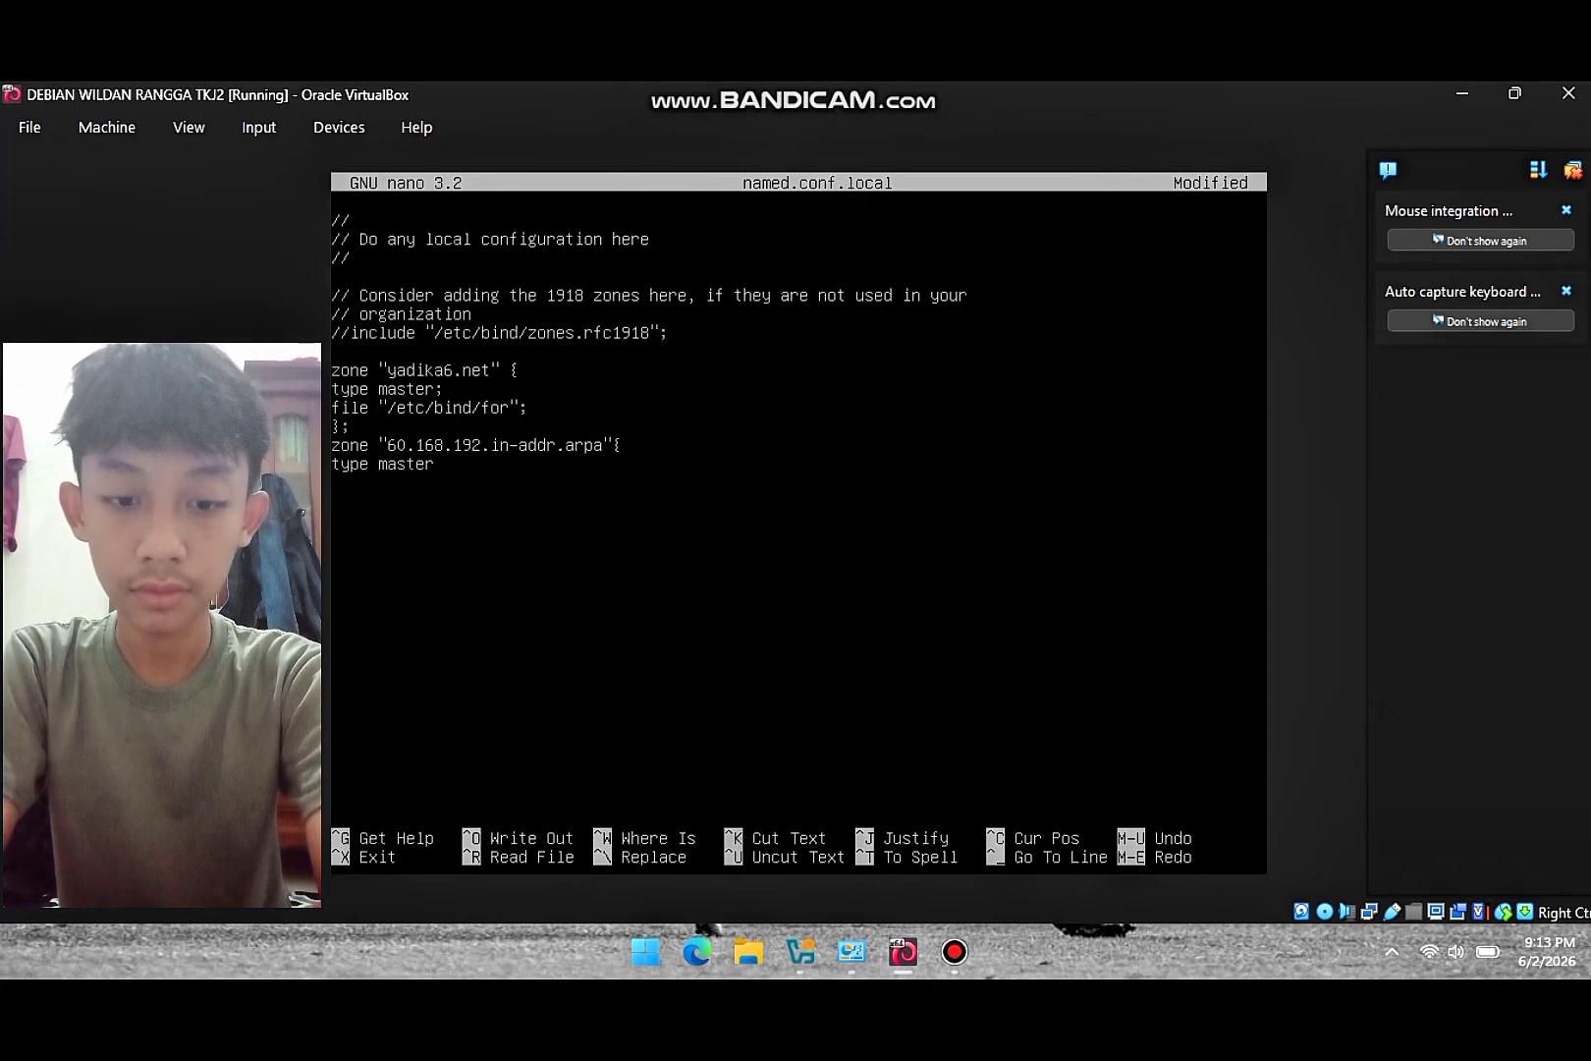
type("; ")
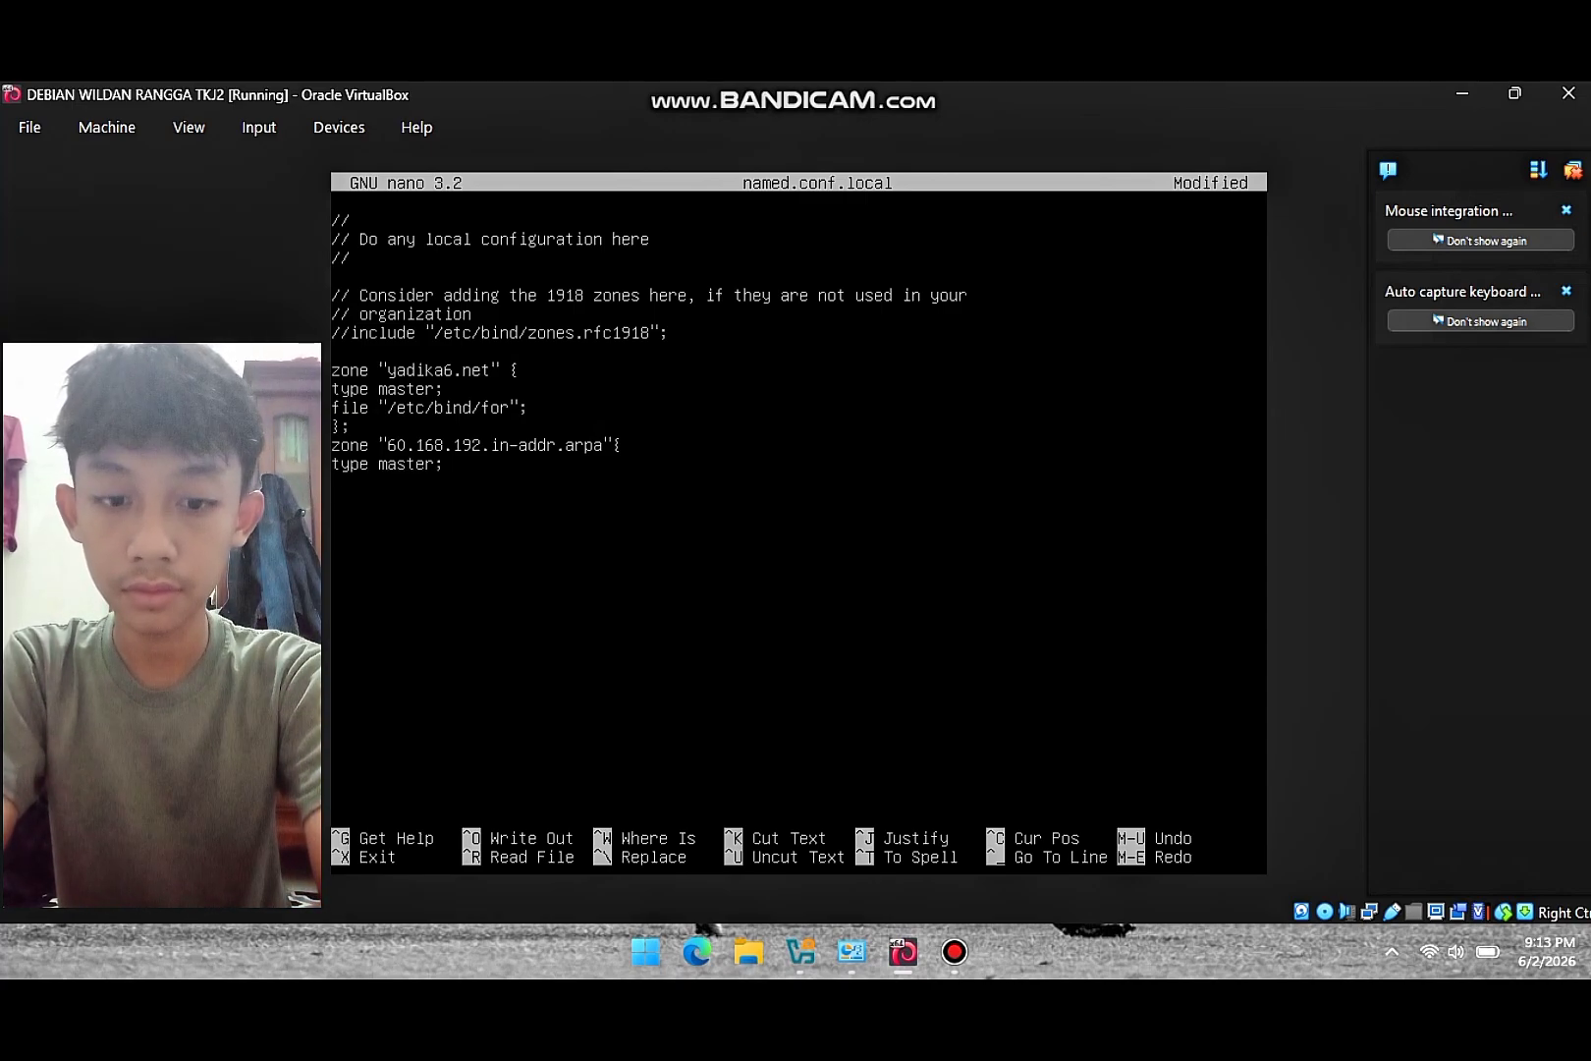
type("file")
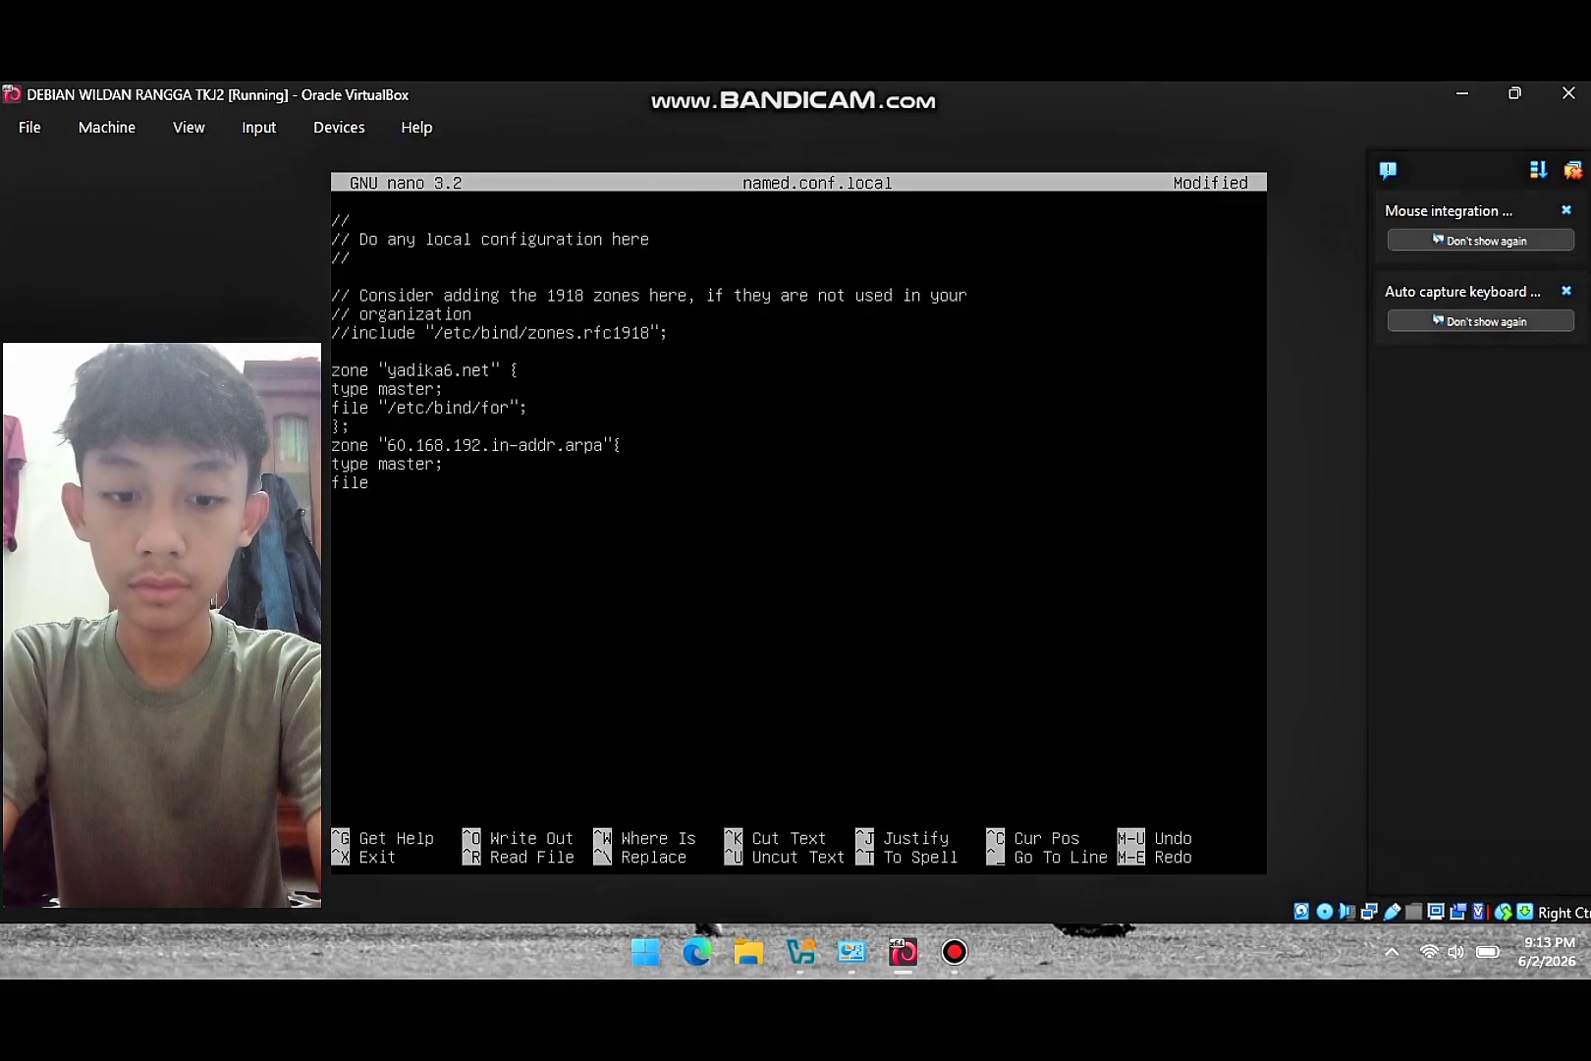
type(" \"")
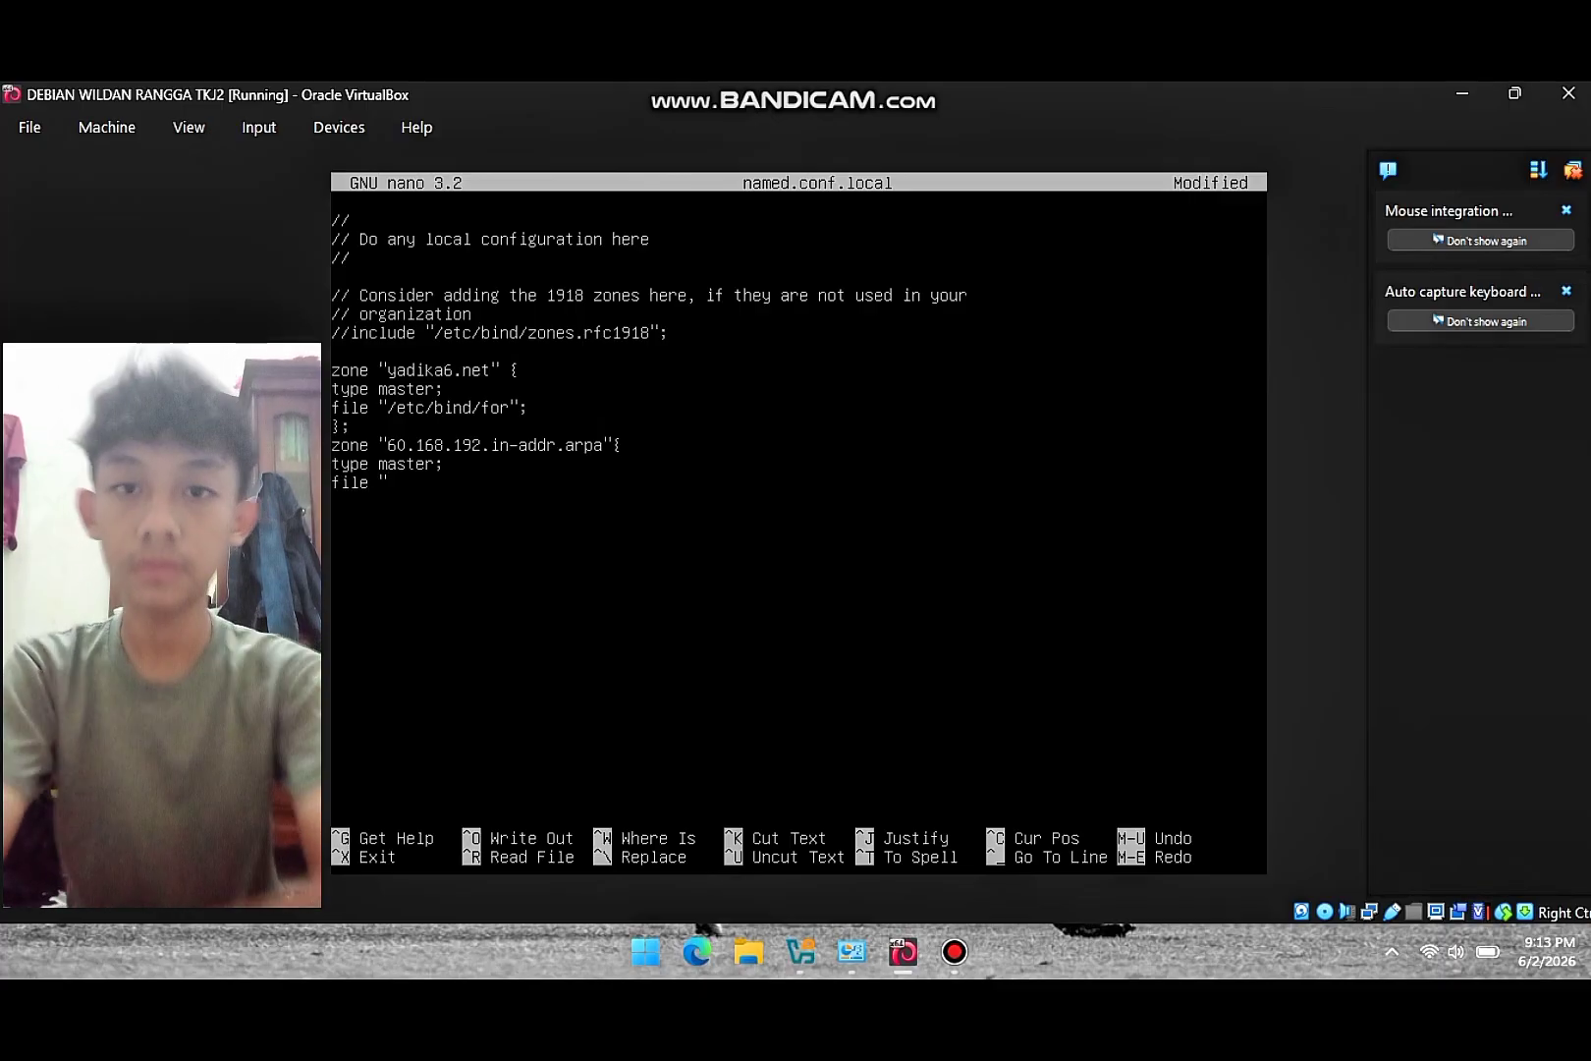
type("/etc")
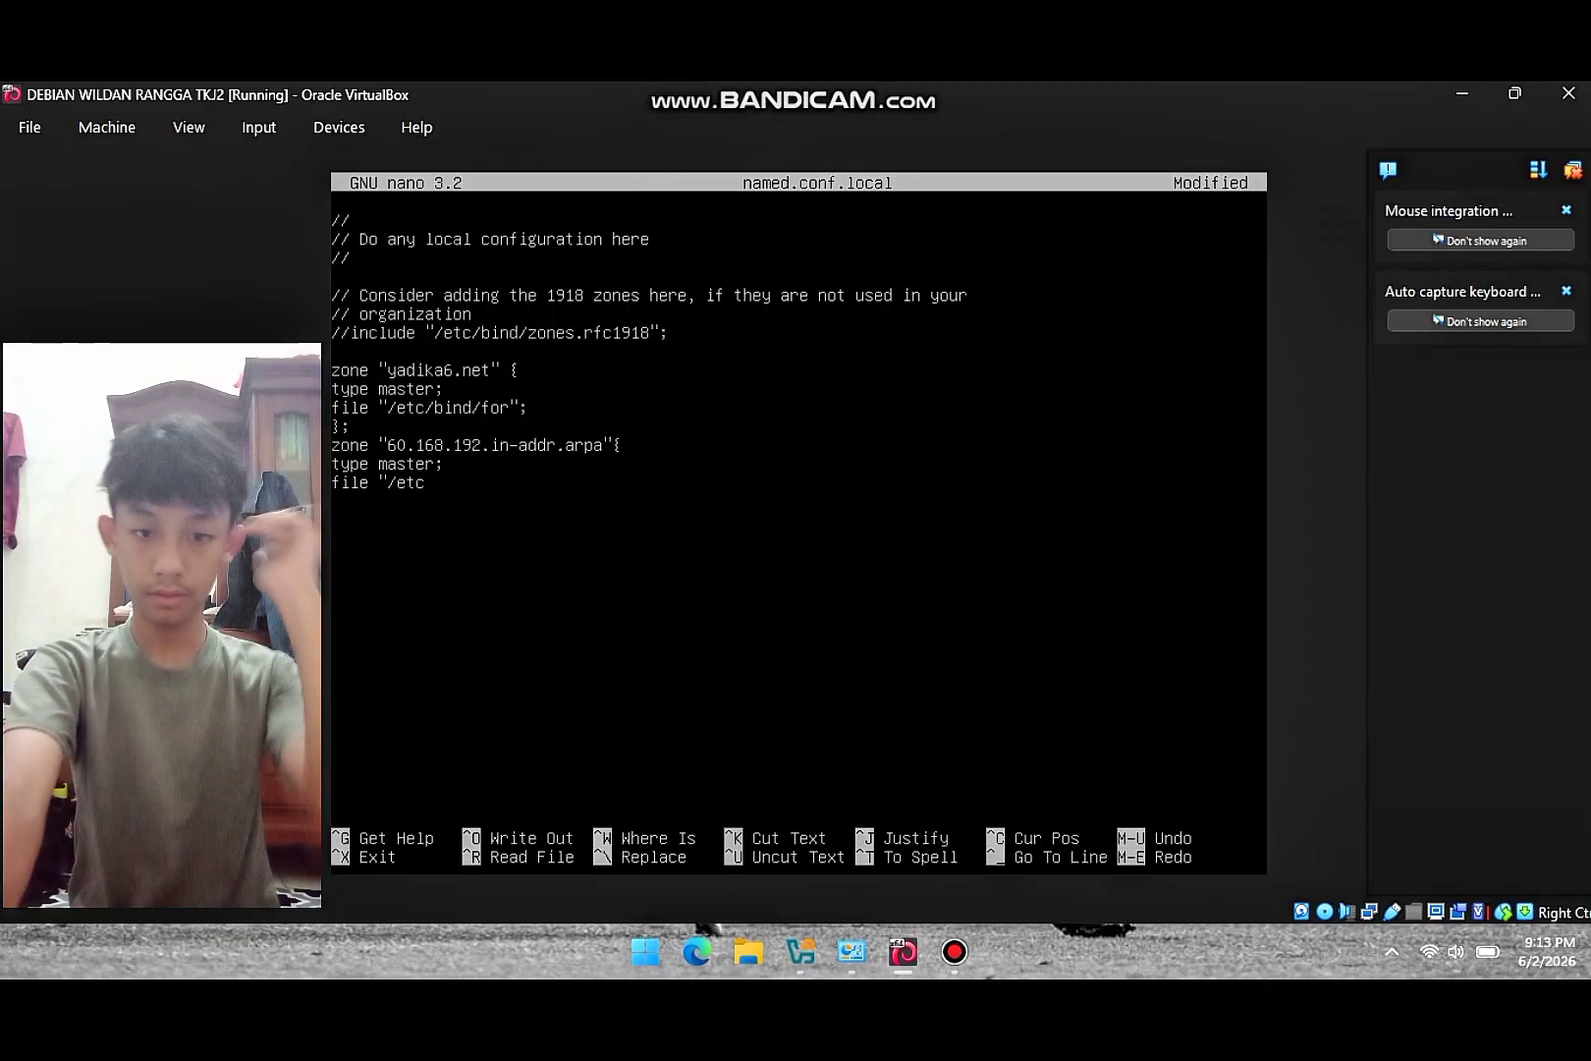
type("/")
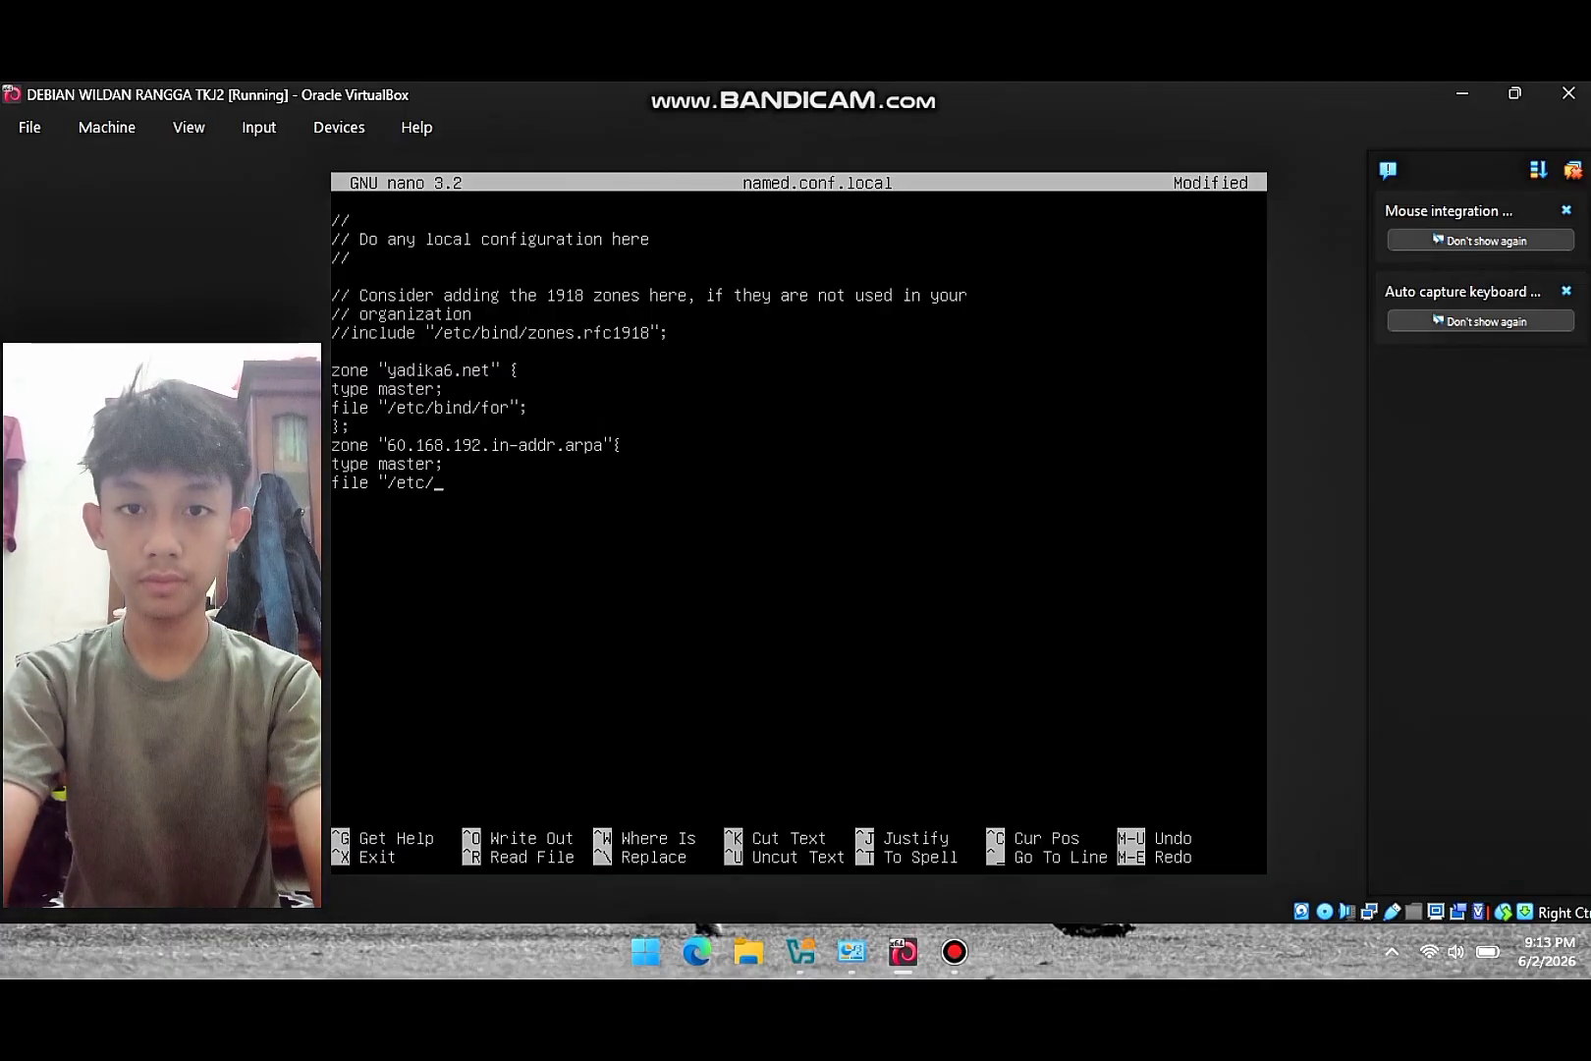
type("bind")
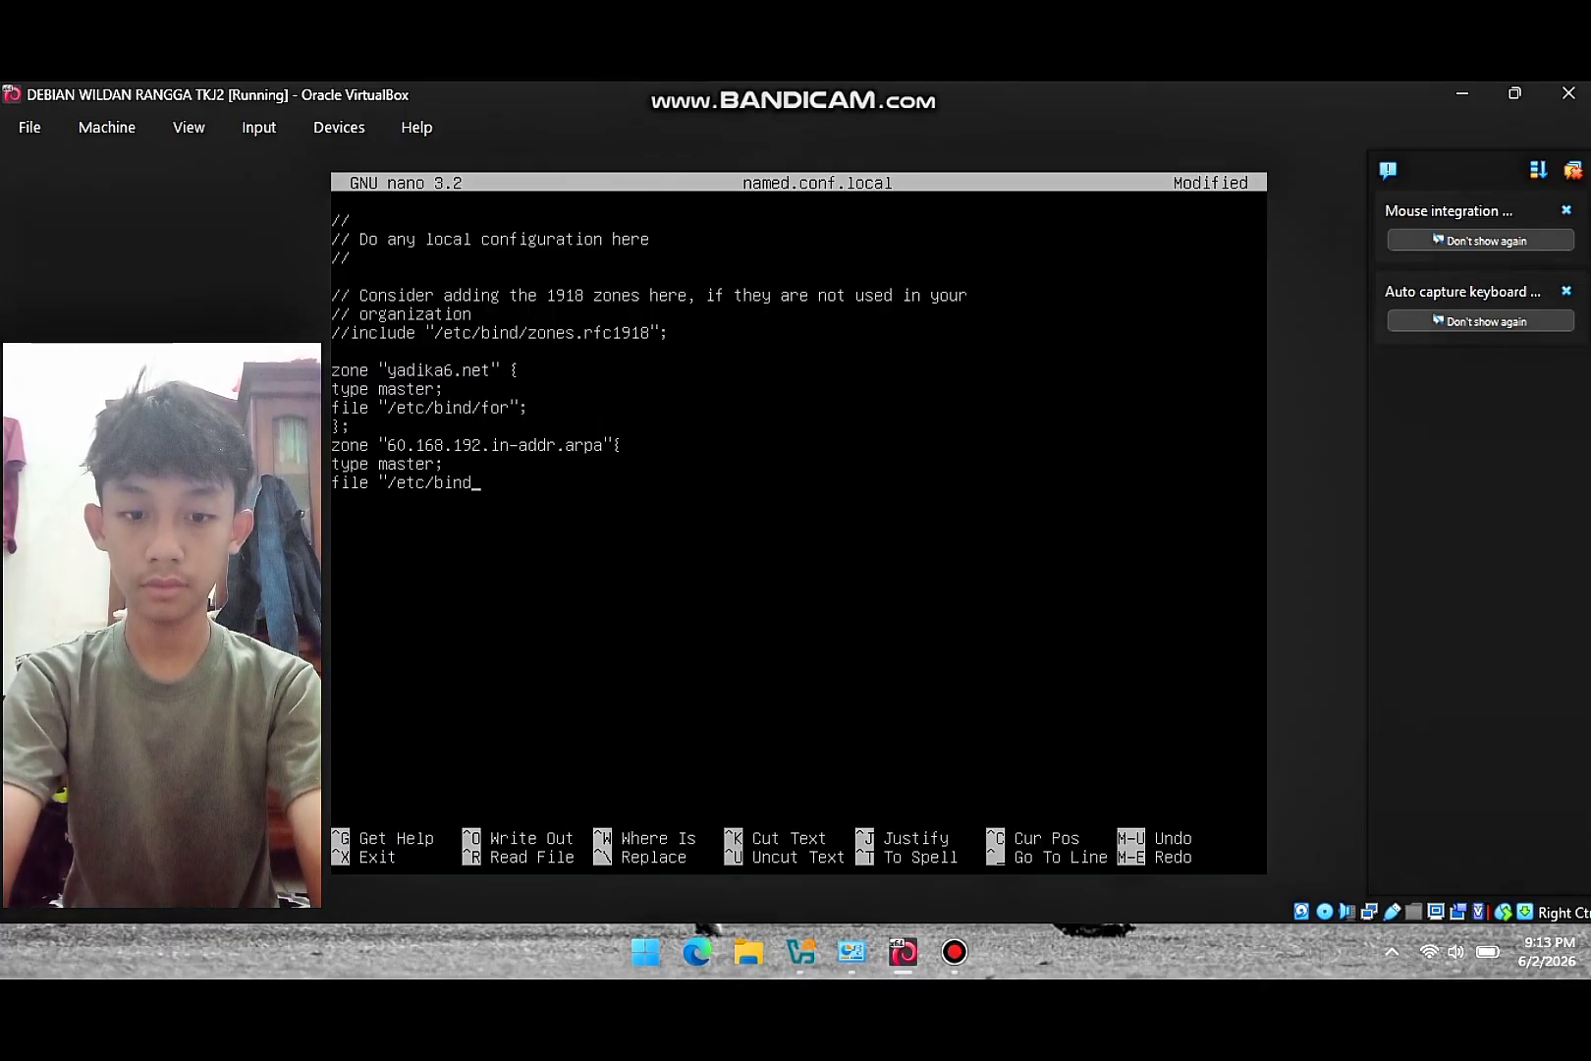
type("/rev")
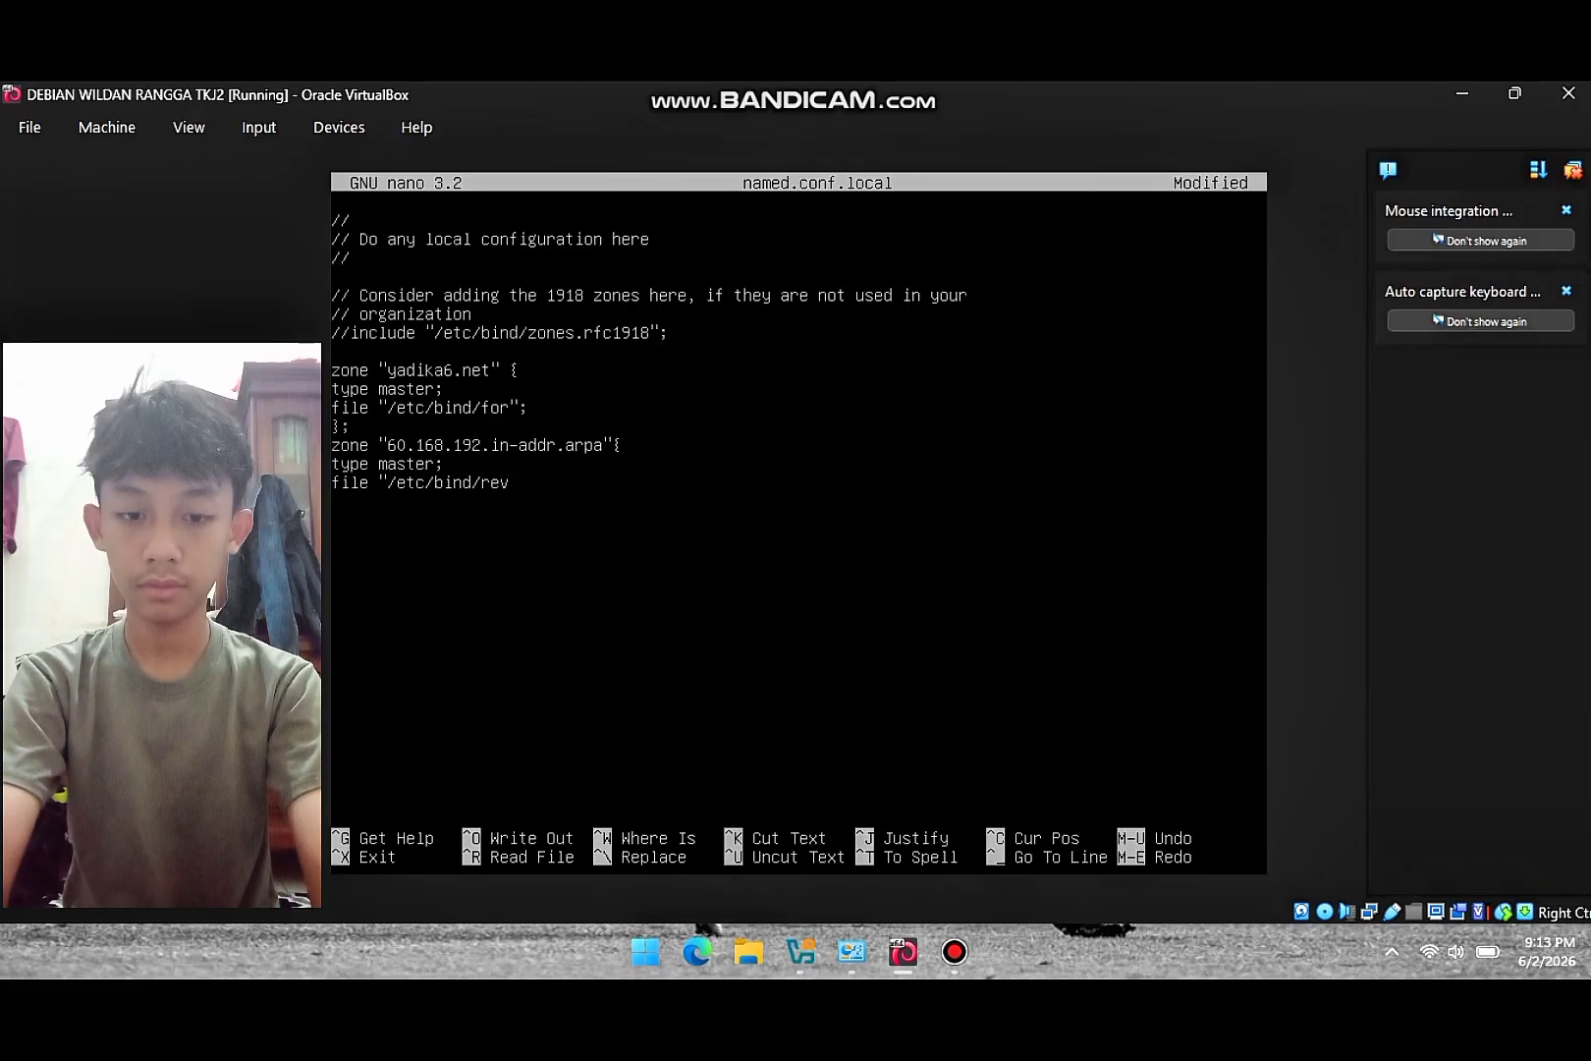
type("\"")
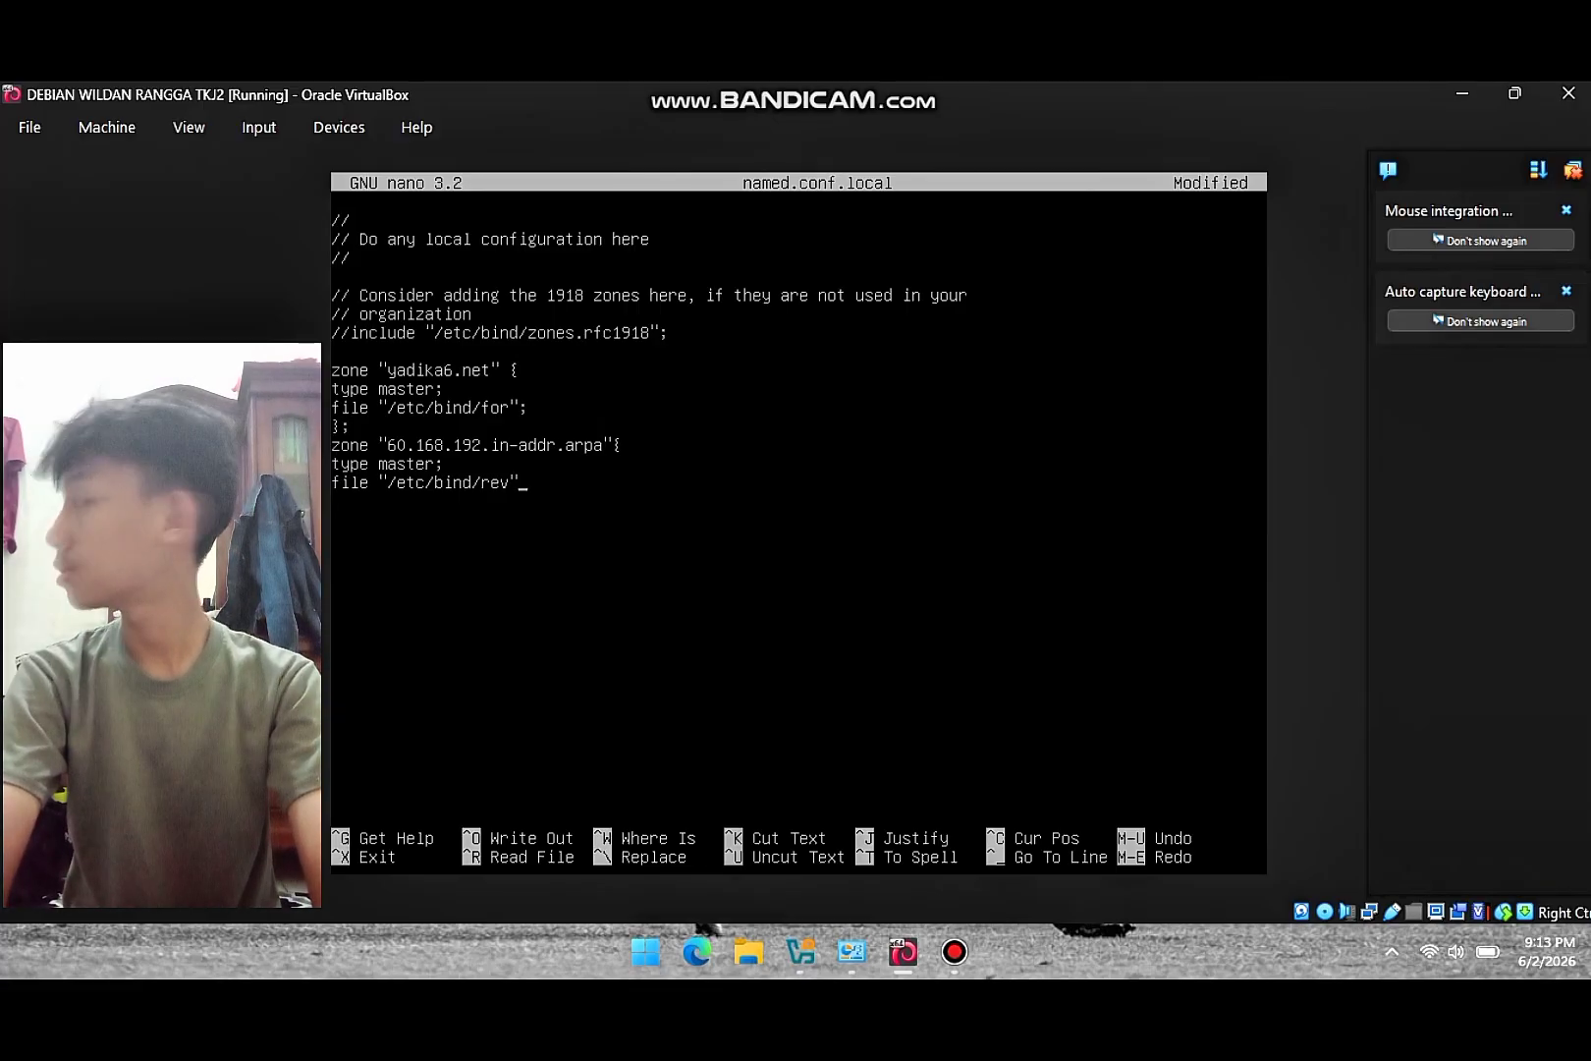
type(";")
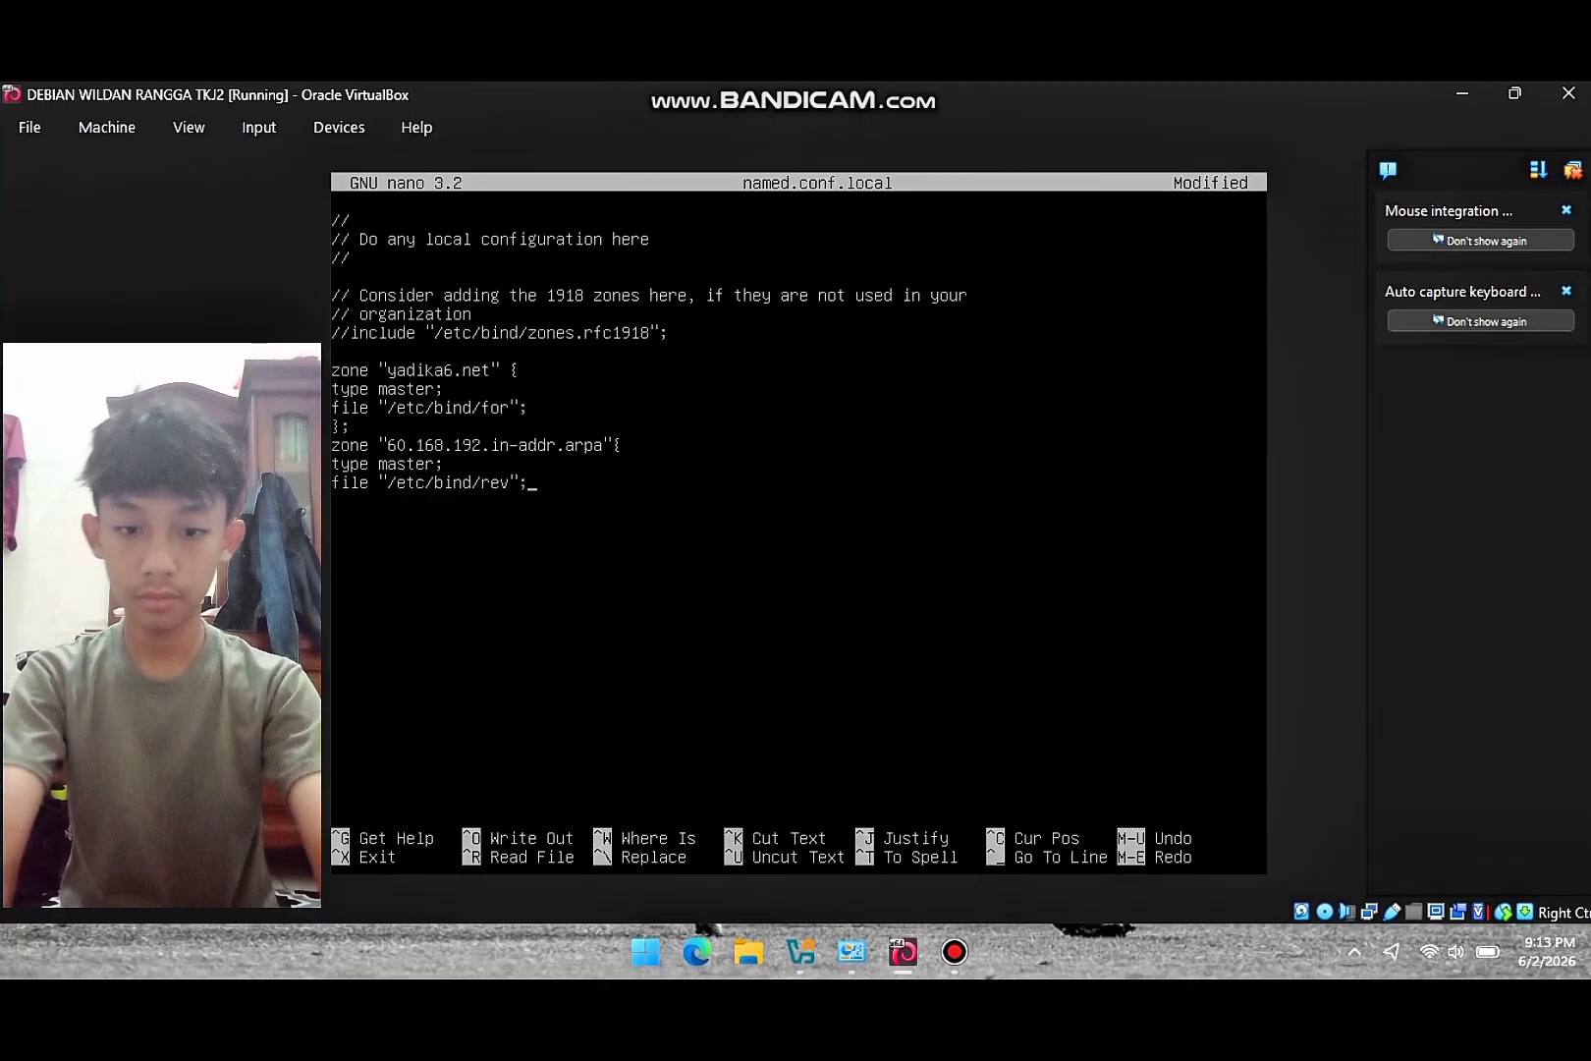
key("Return")
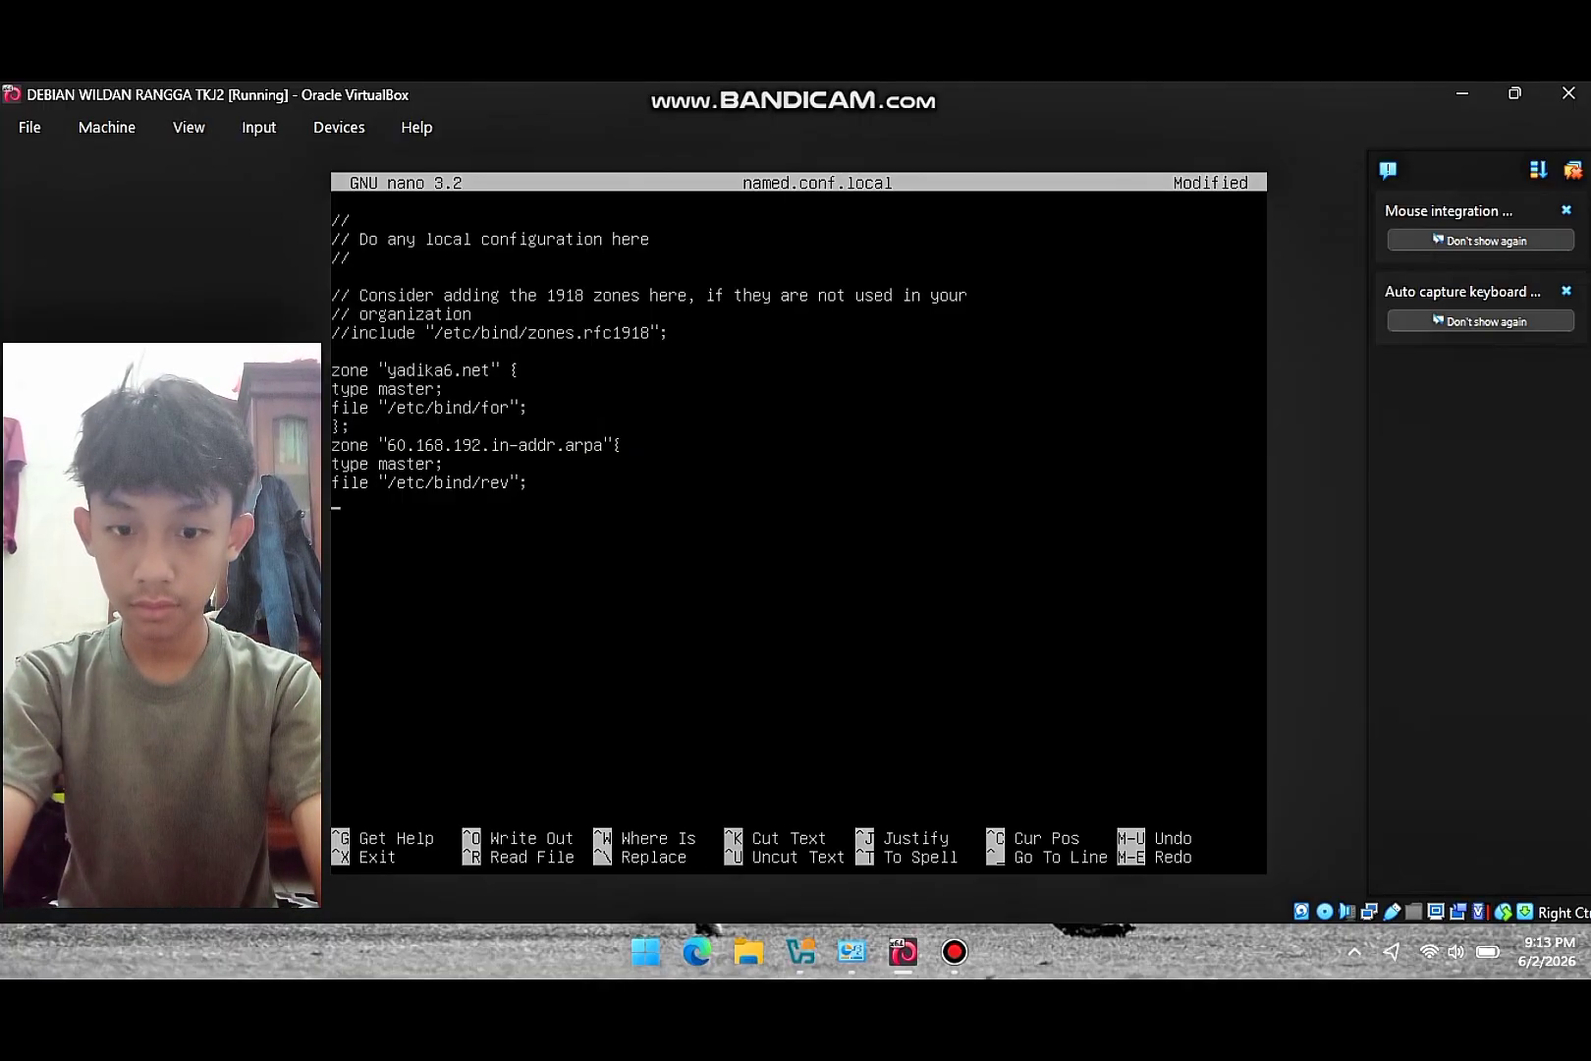
type("};")
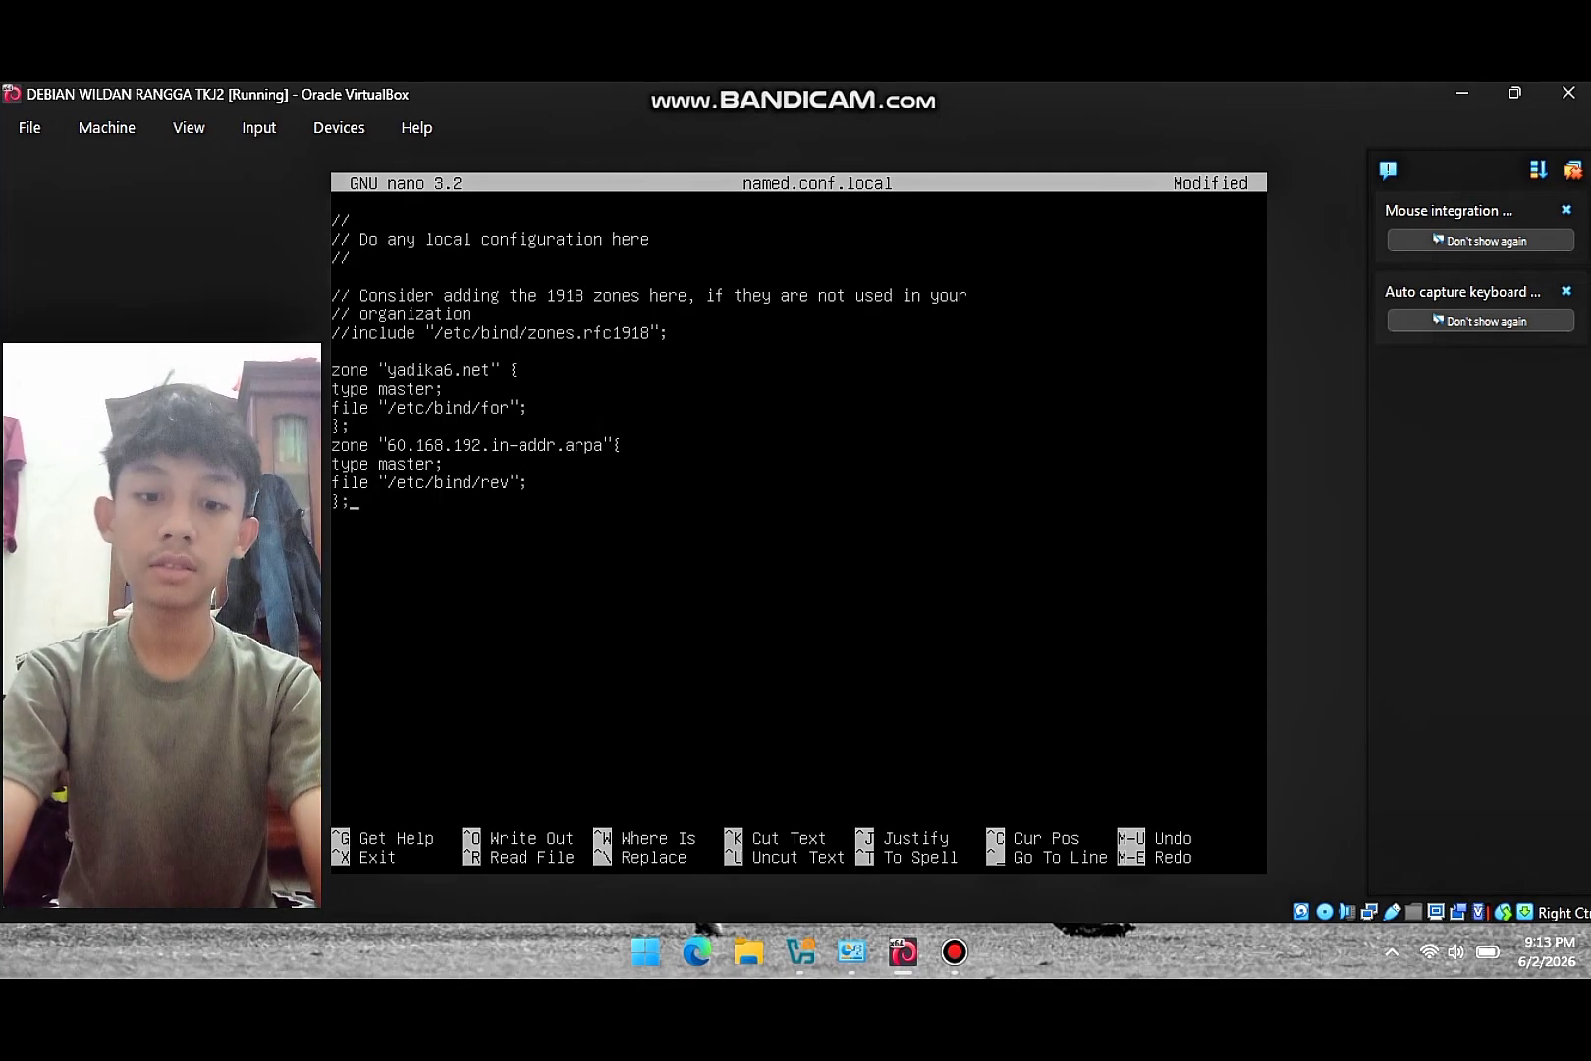
key("ctrl+x")
key("y")
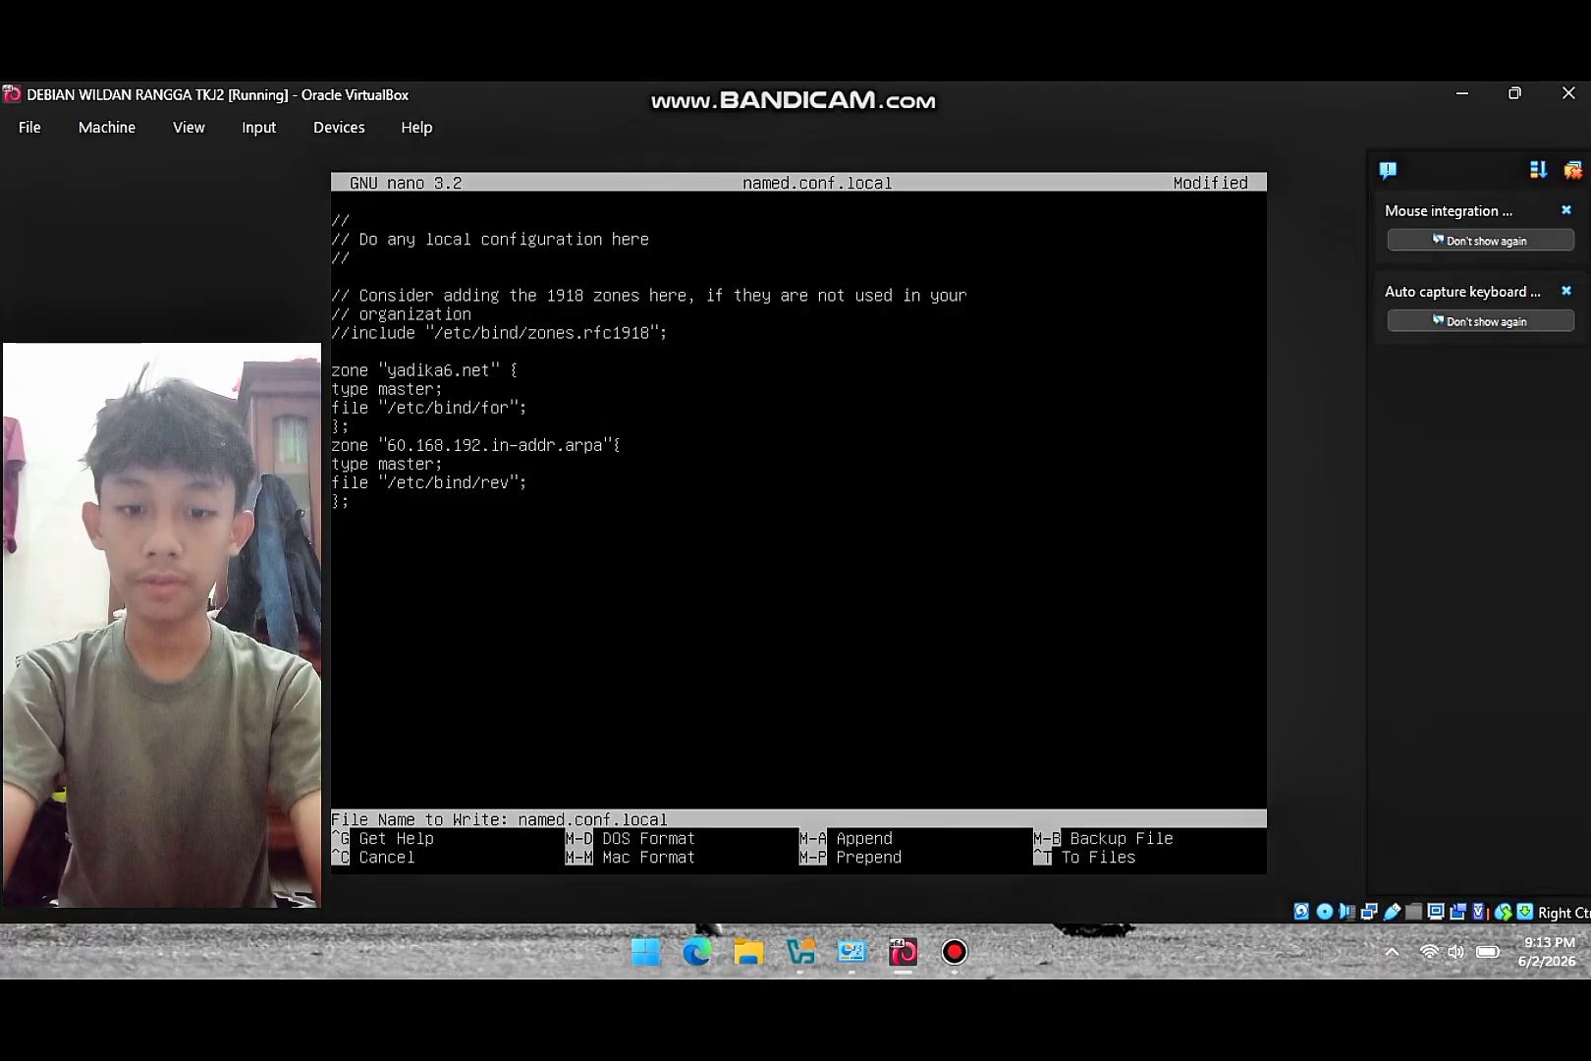
key("Return")
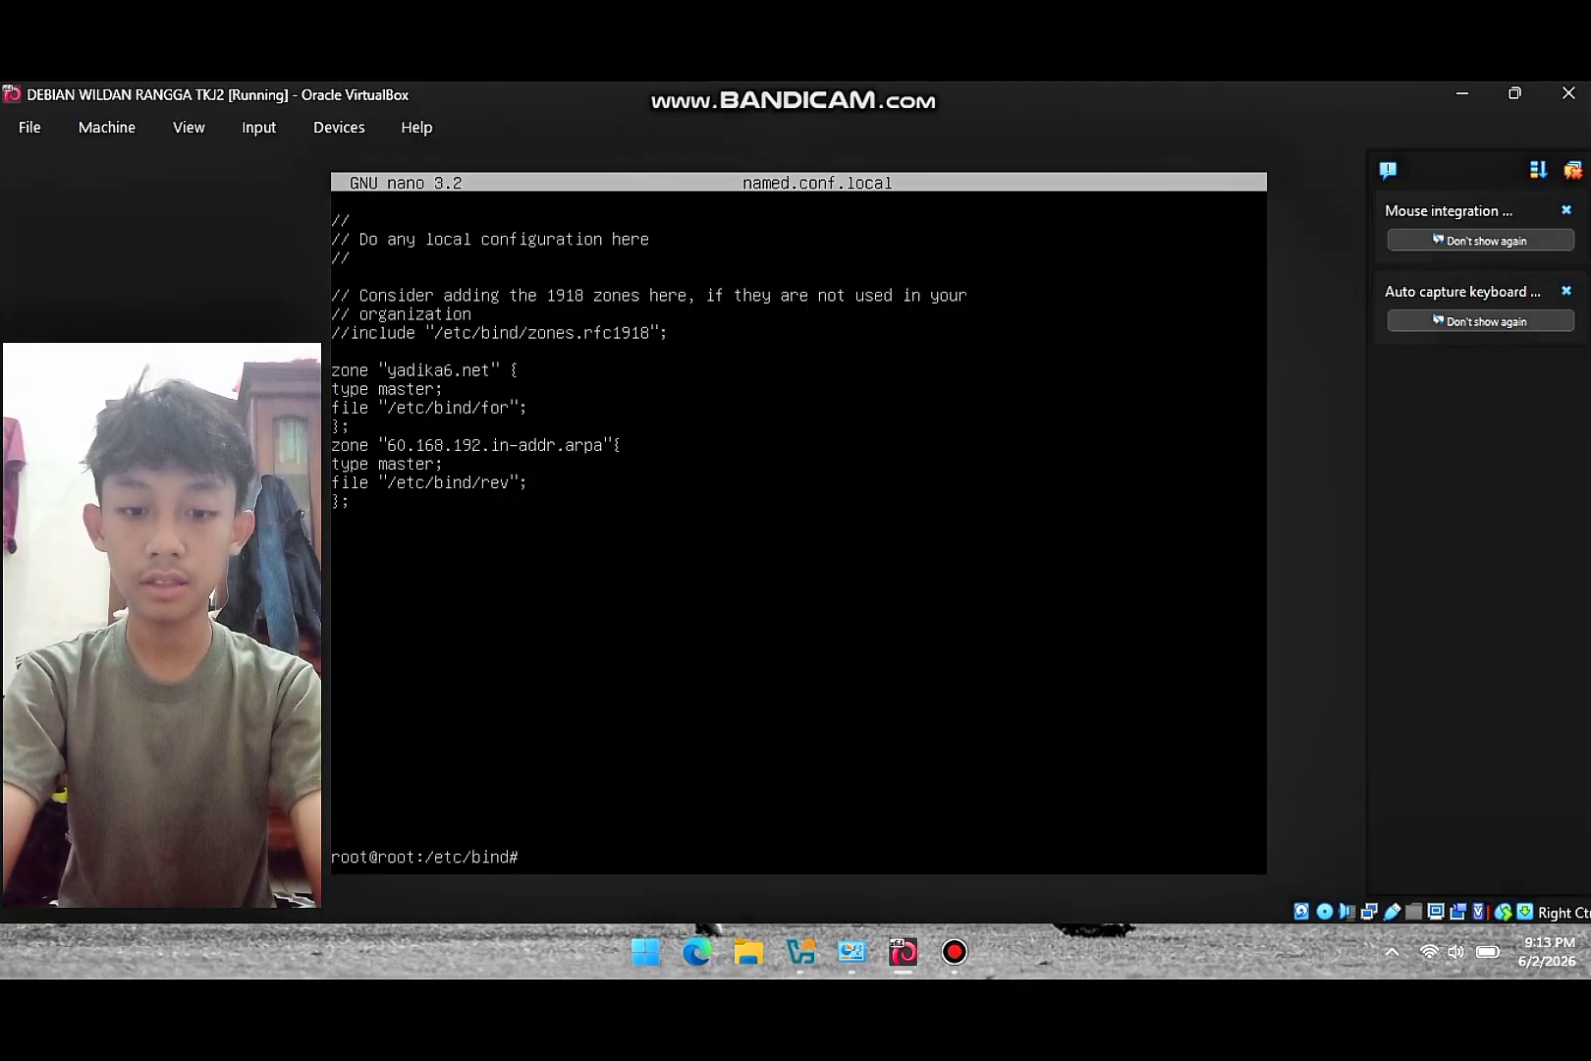
- Open the for zone file with nano and replace both localhost names in the SOA line with yadika6.net
type("nano")
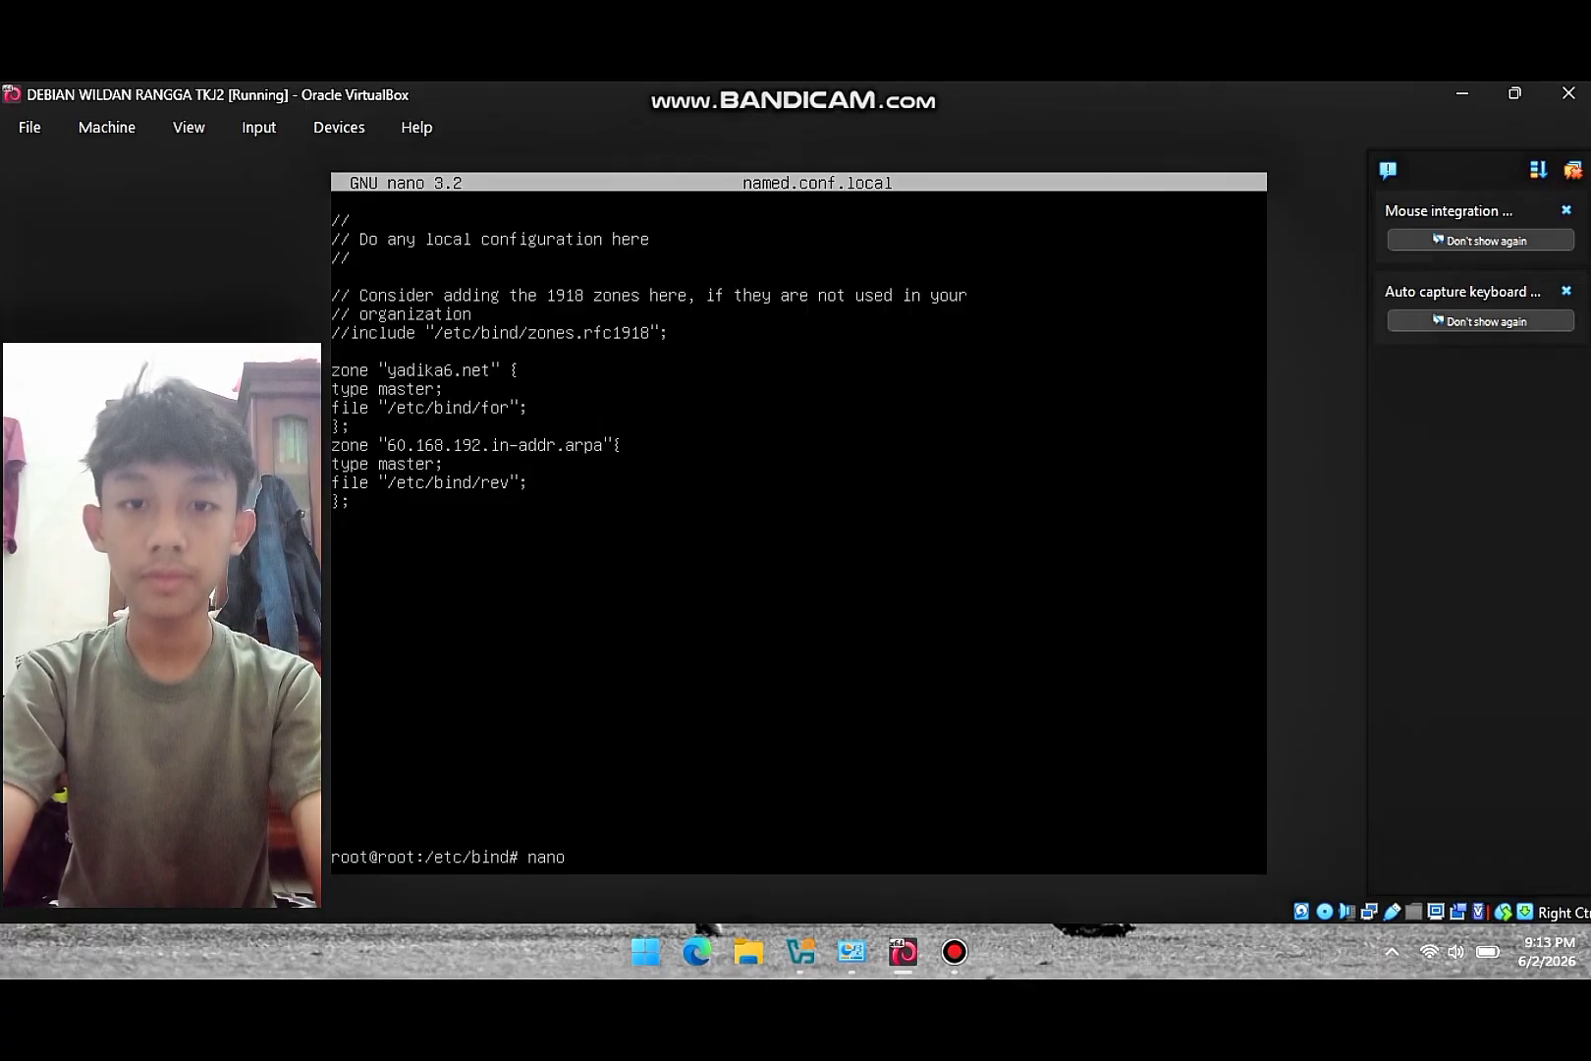
type(" for")
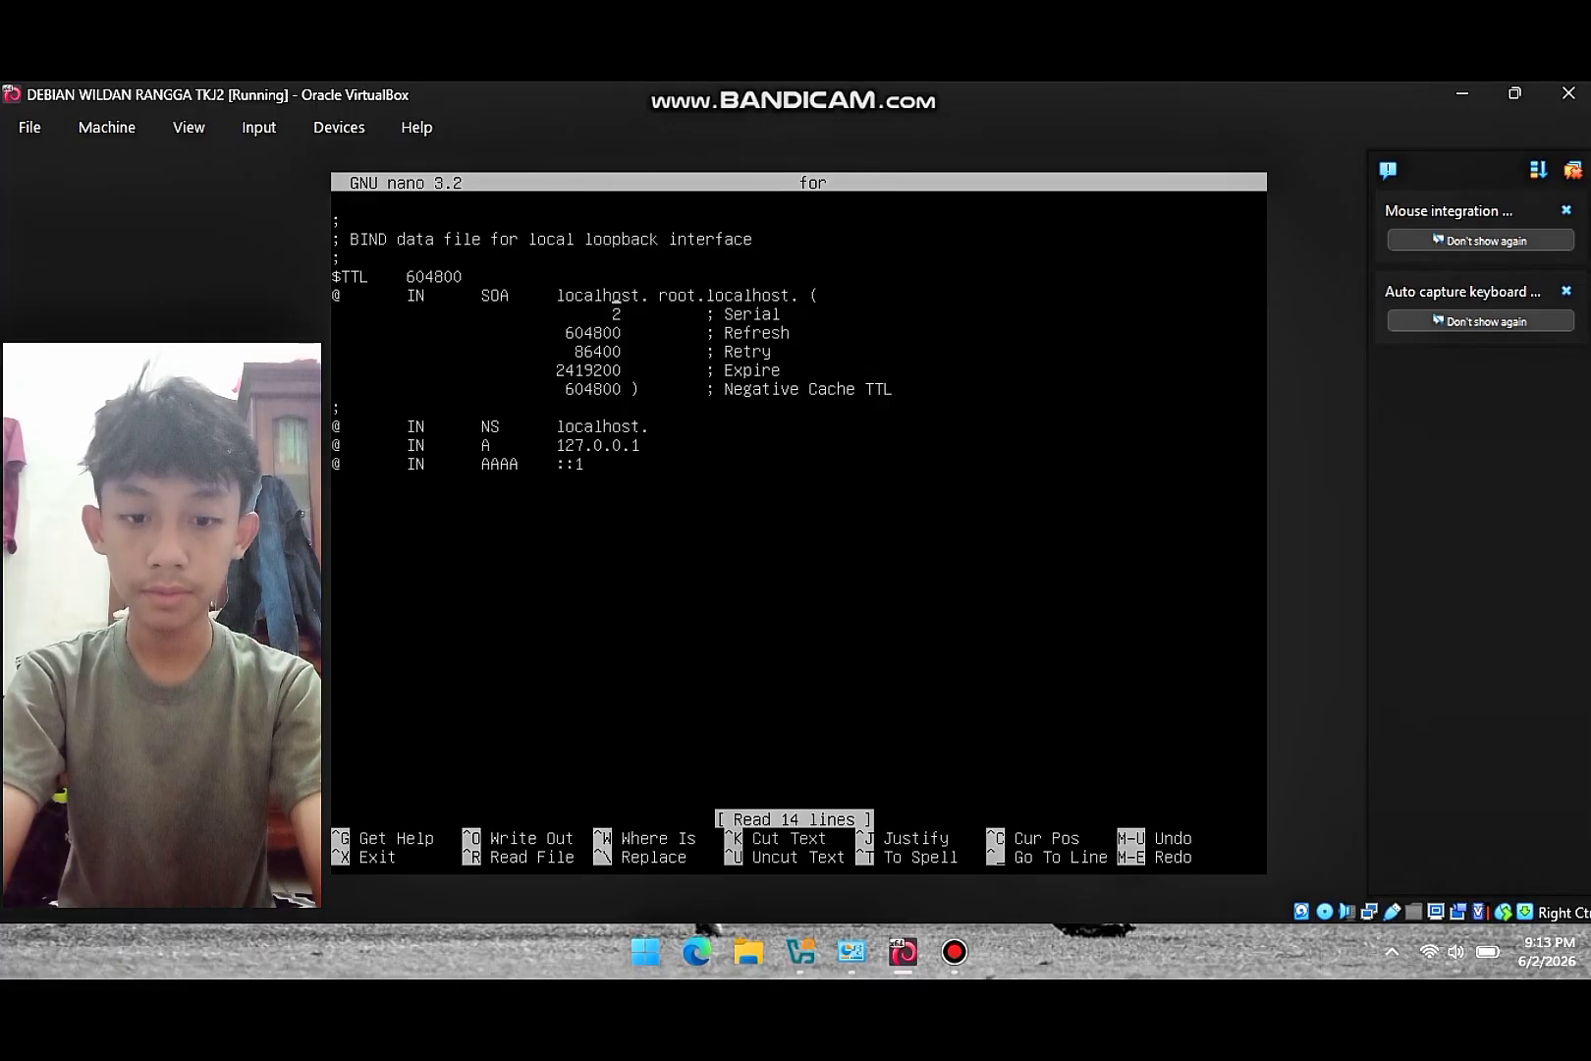
key("Right")
key("Right")
key("Right")
key("BackSpace")
key("BackSpace")
key("BackSpace")
key("BackSpace")
key("BackSpace")
key("BackSpace")
key("BackSpace")
key("BackSpace")
key("BackSpace")
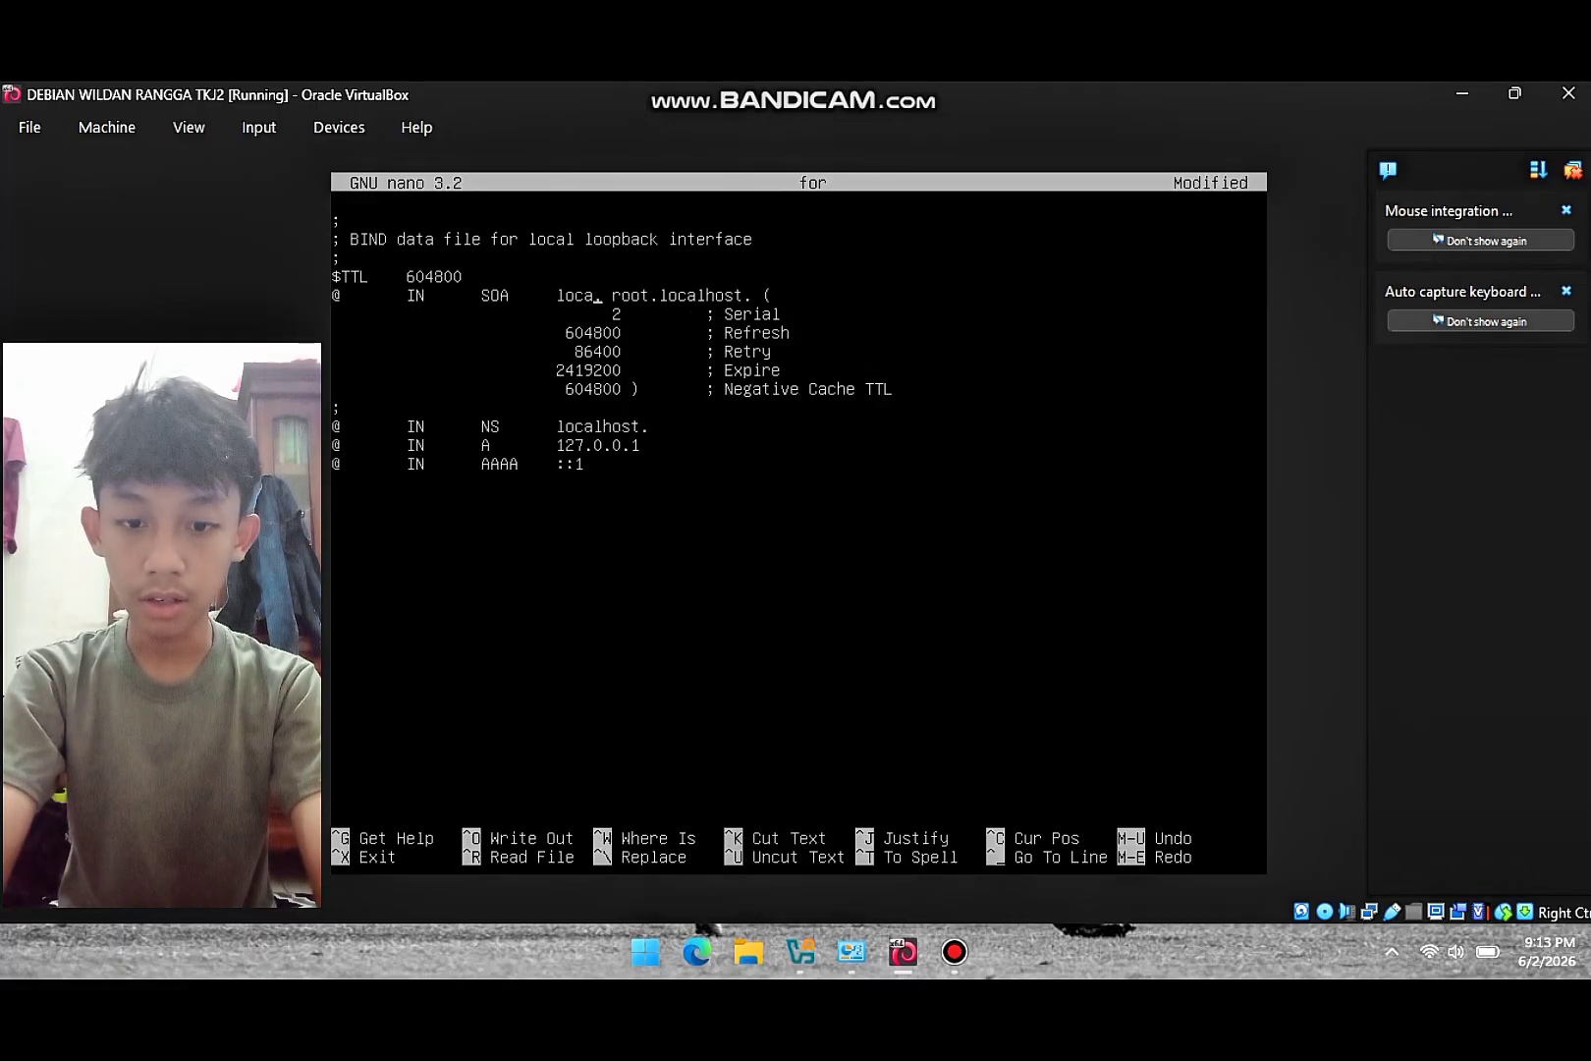
type("yadika6")
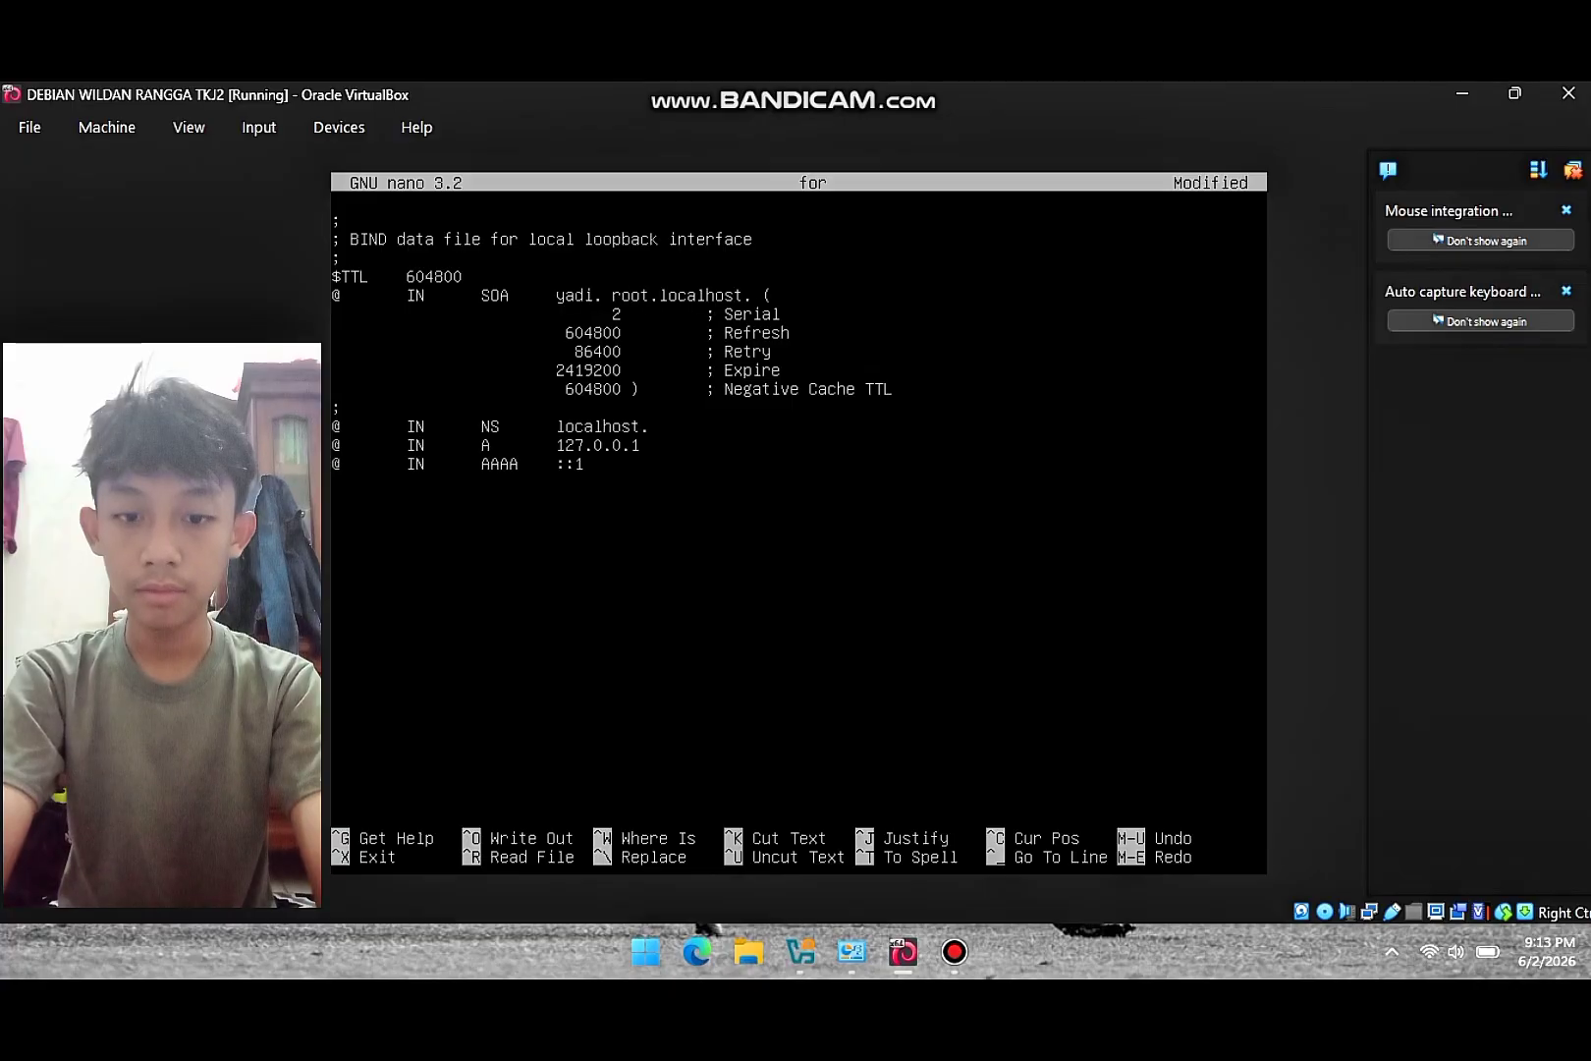
type(".net")
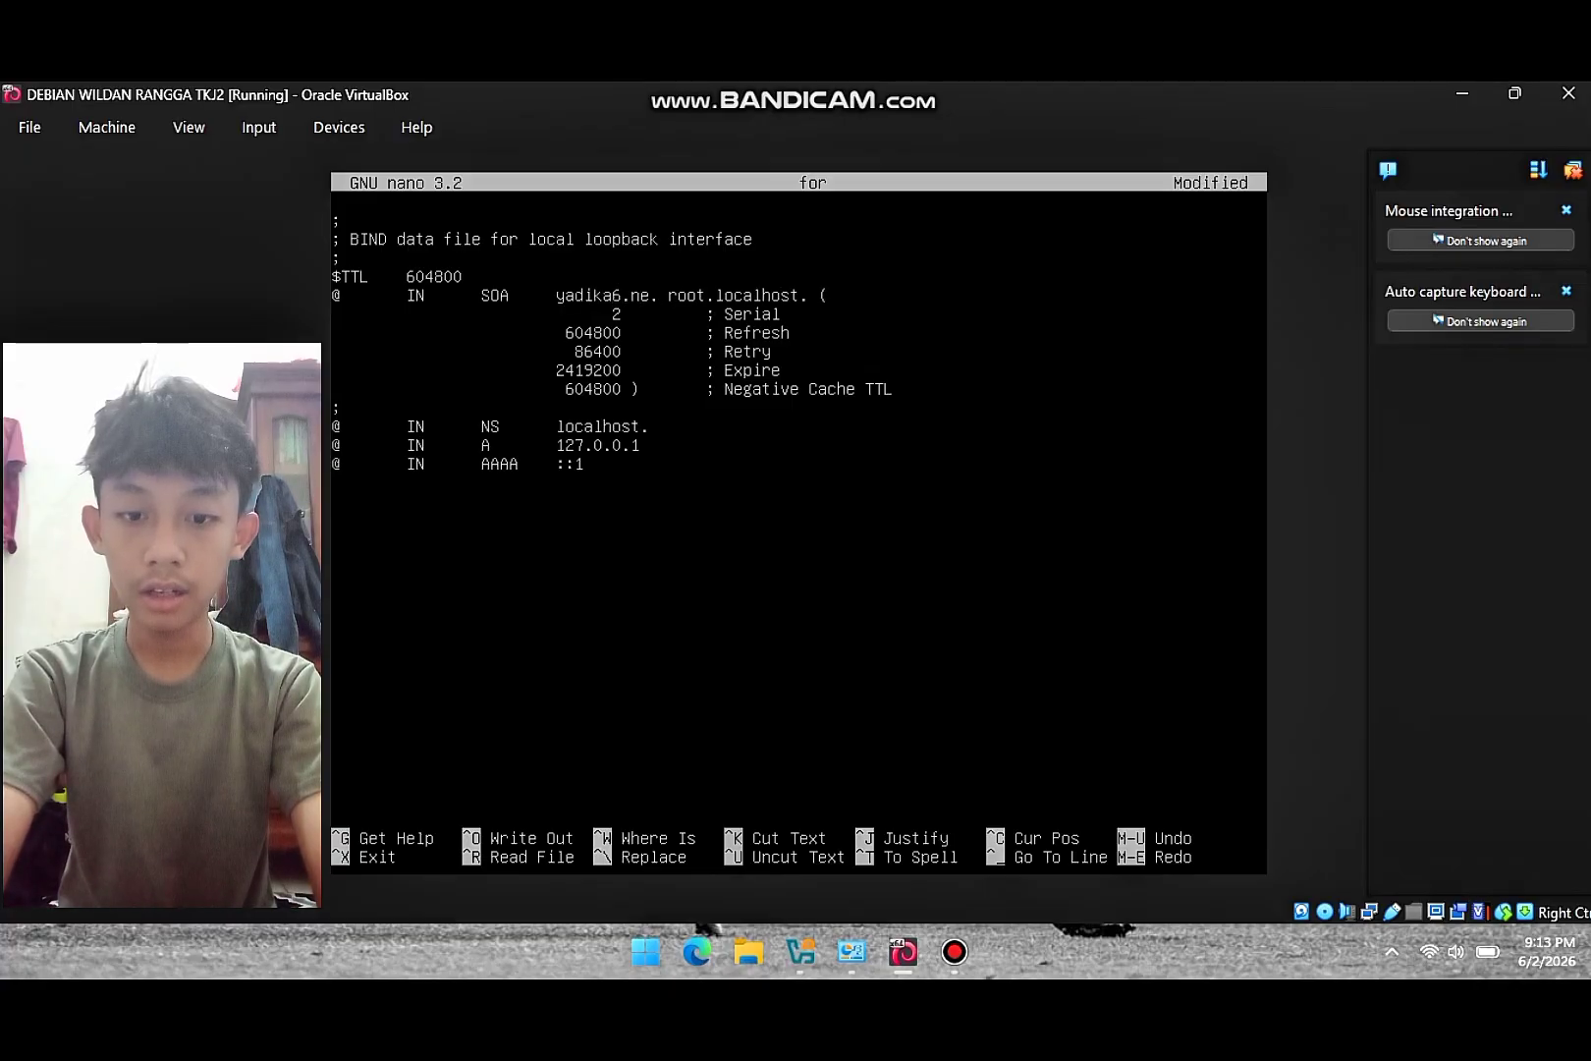
key("Right")
key("Right")
key("Right")
key("Right")
key("Right")
key("Right")
key("Right")
key("Right")
key("Right")
key("Right")
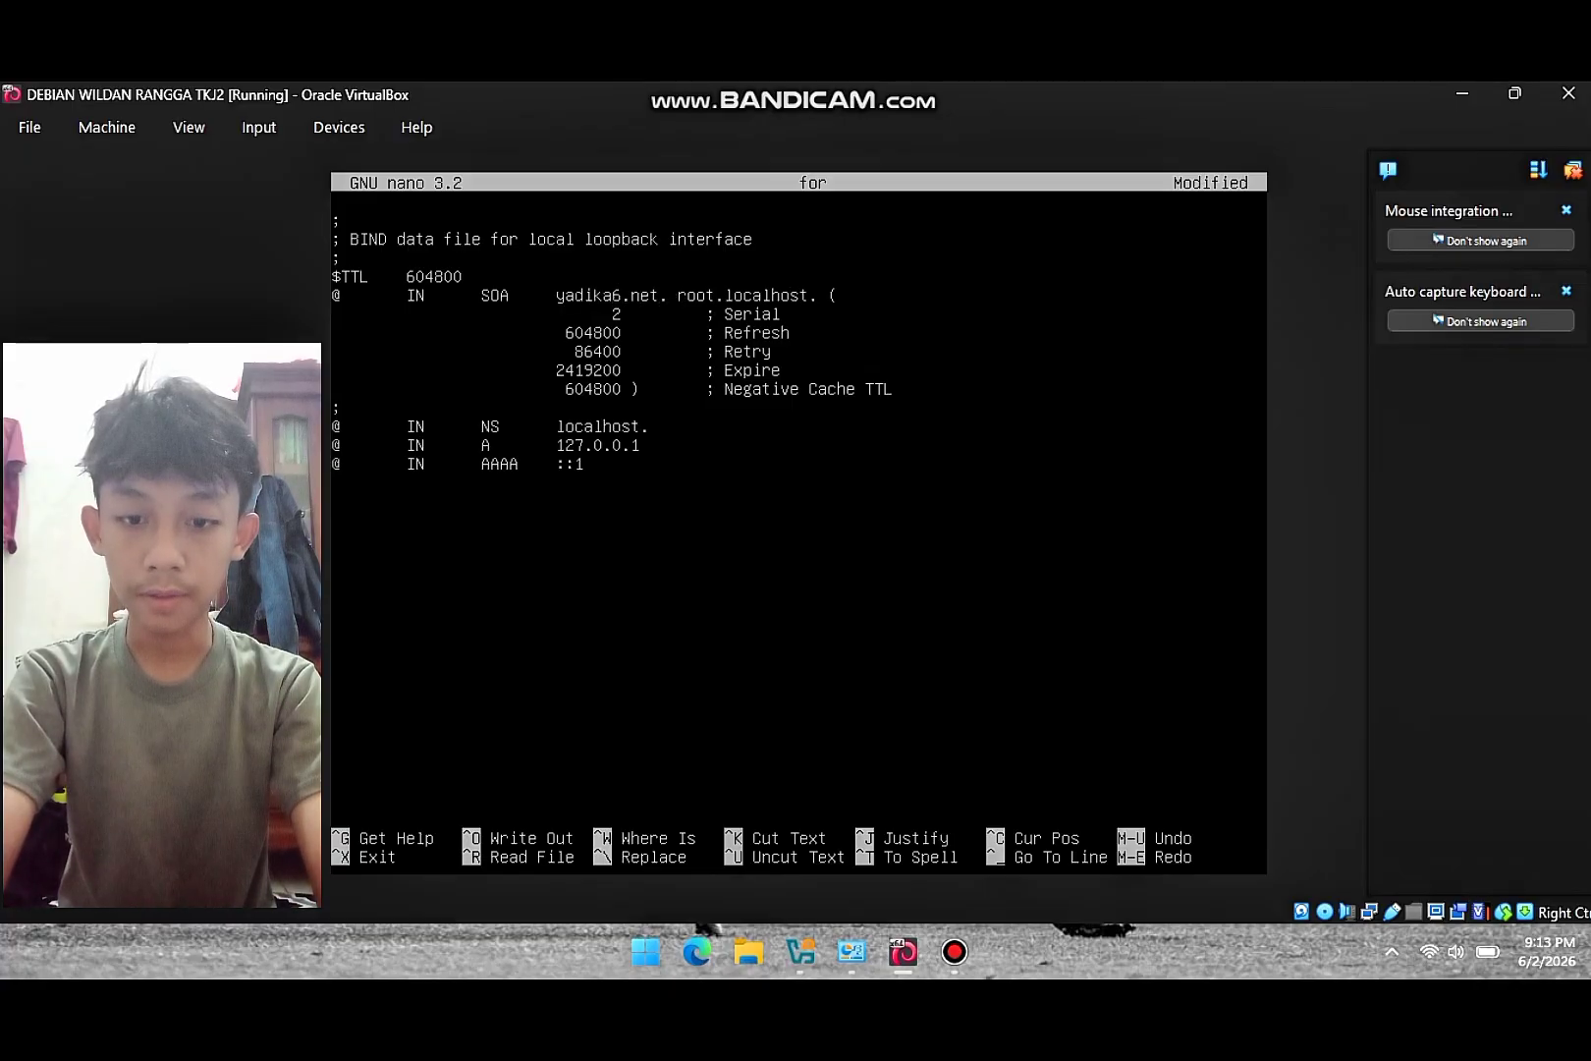
key("BackSpace")
key("BackSpace")
key("BackSpace")
key("BackSpace")
key("BackSpace")
key("BackSpace")
key("BackSpace")
key("BackSpace")
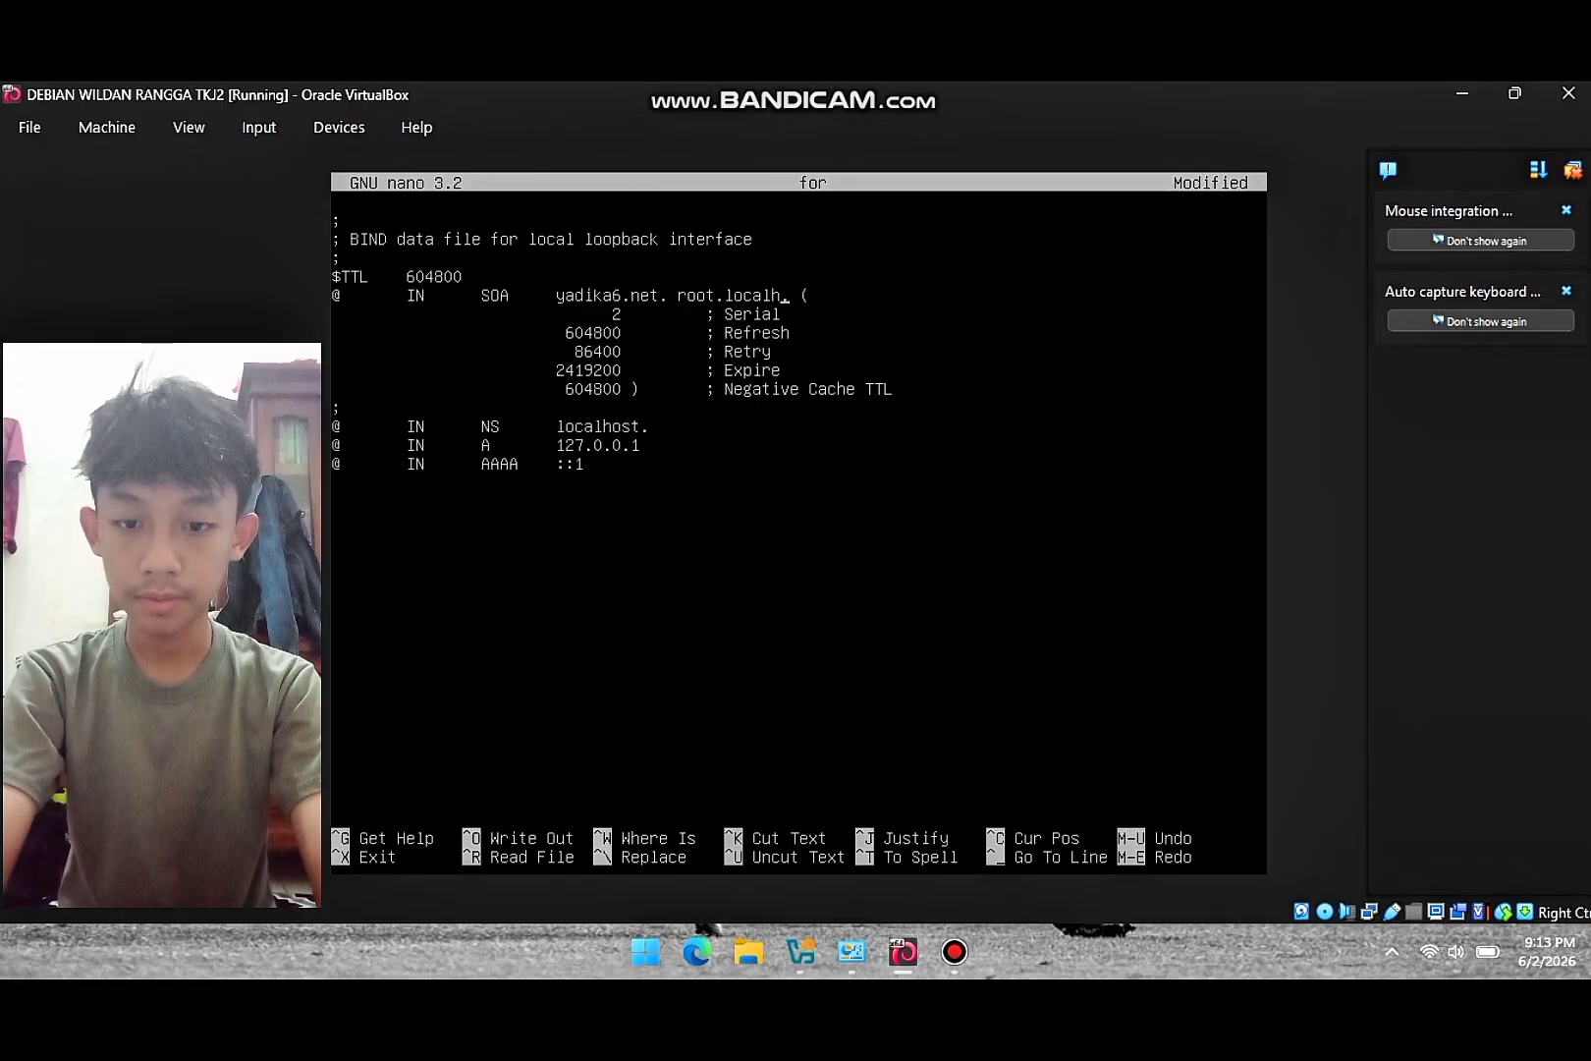
type("yadika6")
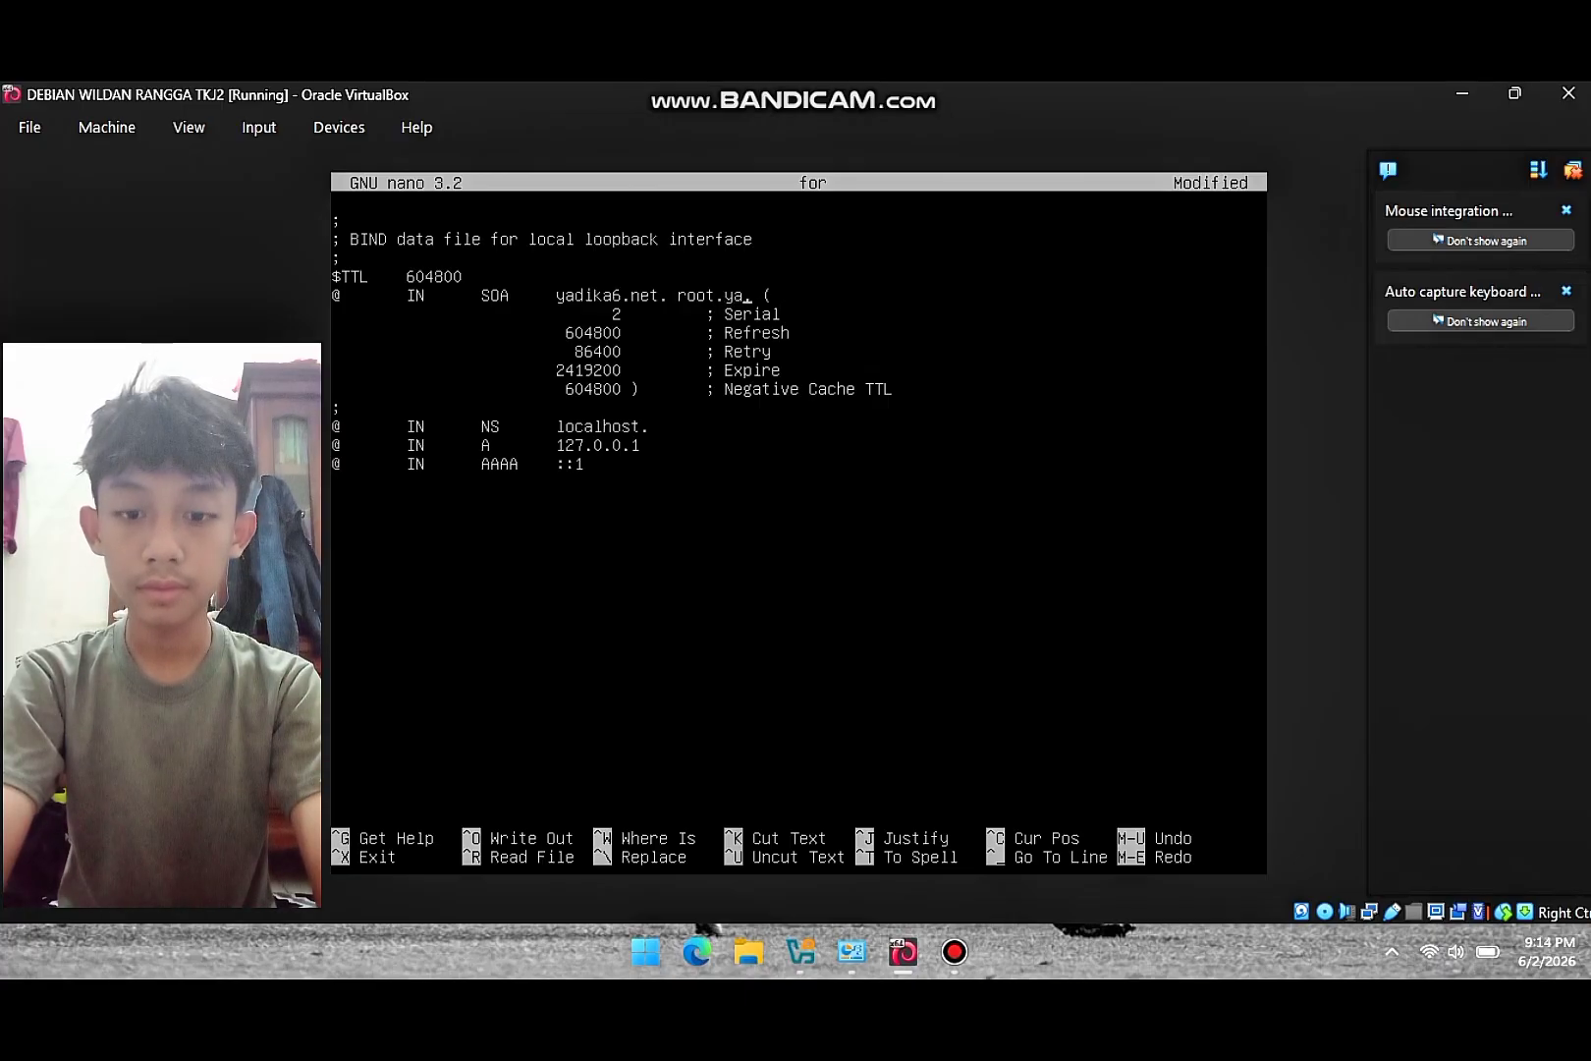
type(".net")
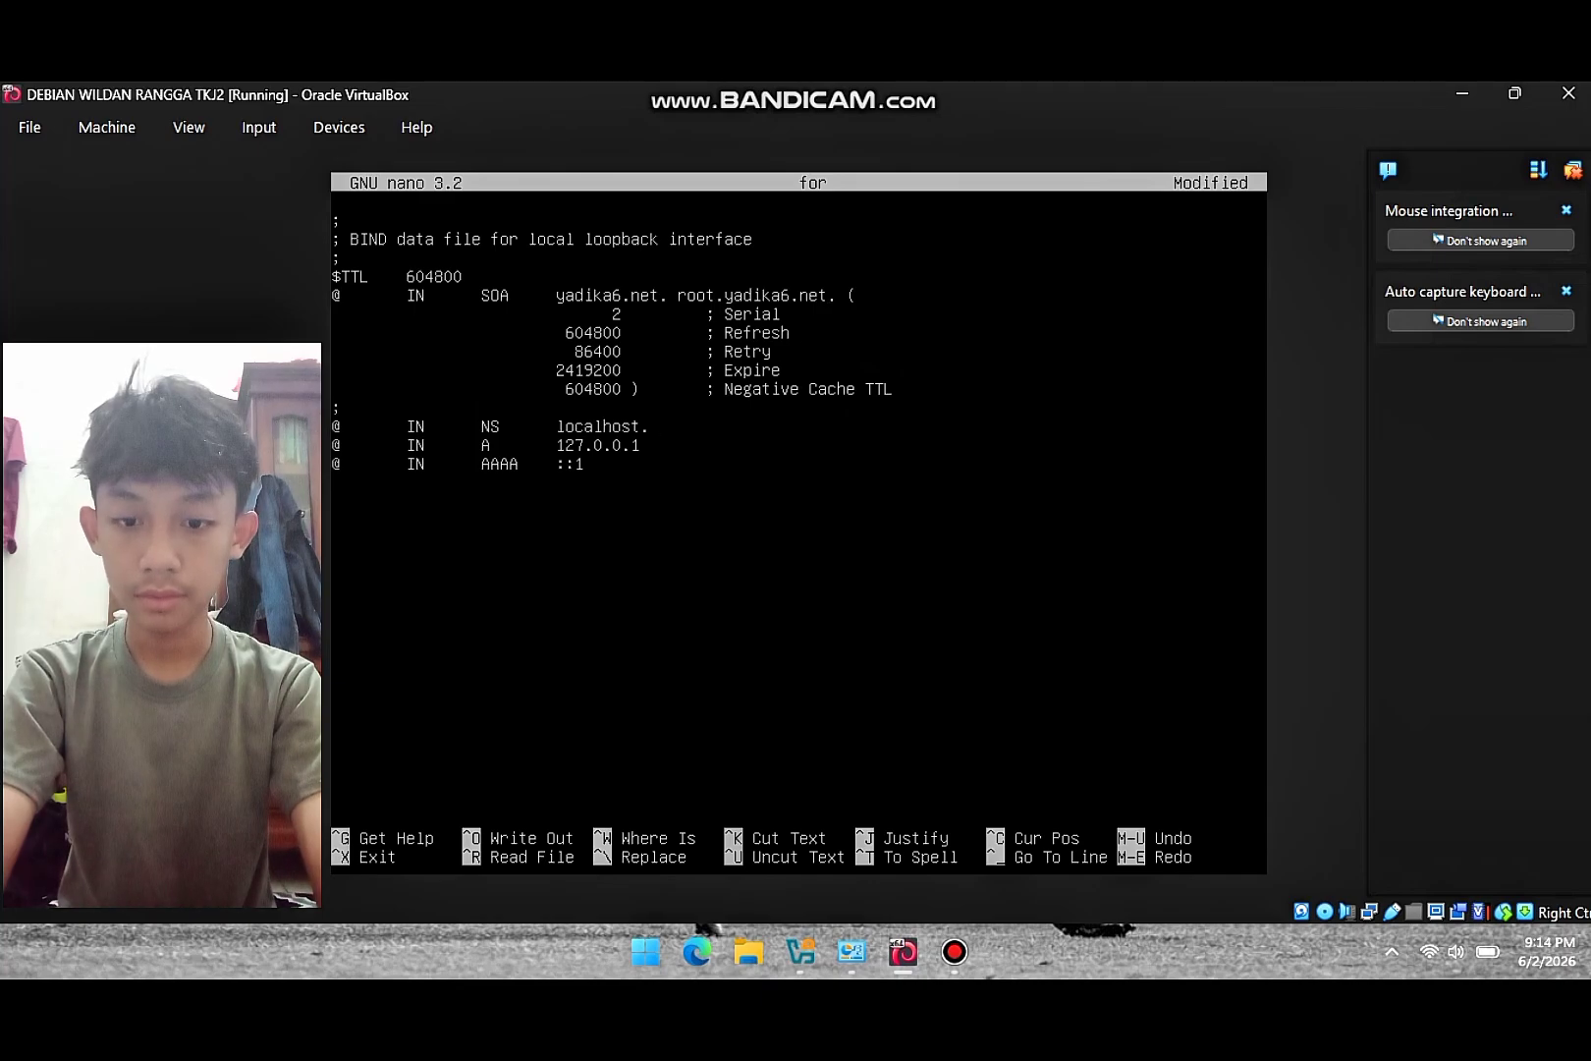
- Point the NS record to yadika6.net. and change the A address from 127.0.0.1 to 192.168.60.1
key("BackSpace")
key("BackSpace")
key("BackSpace")
key("BackSpace")
key("BackSpace")
key("BackSpace")
key("BackSpace")
key("BackSpace")
key("BackSpace")
key("BackSpace")
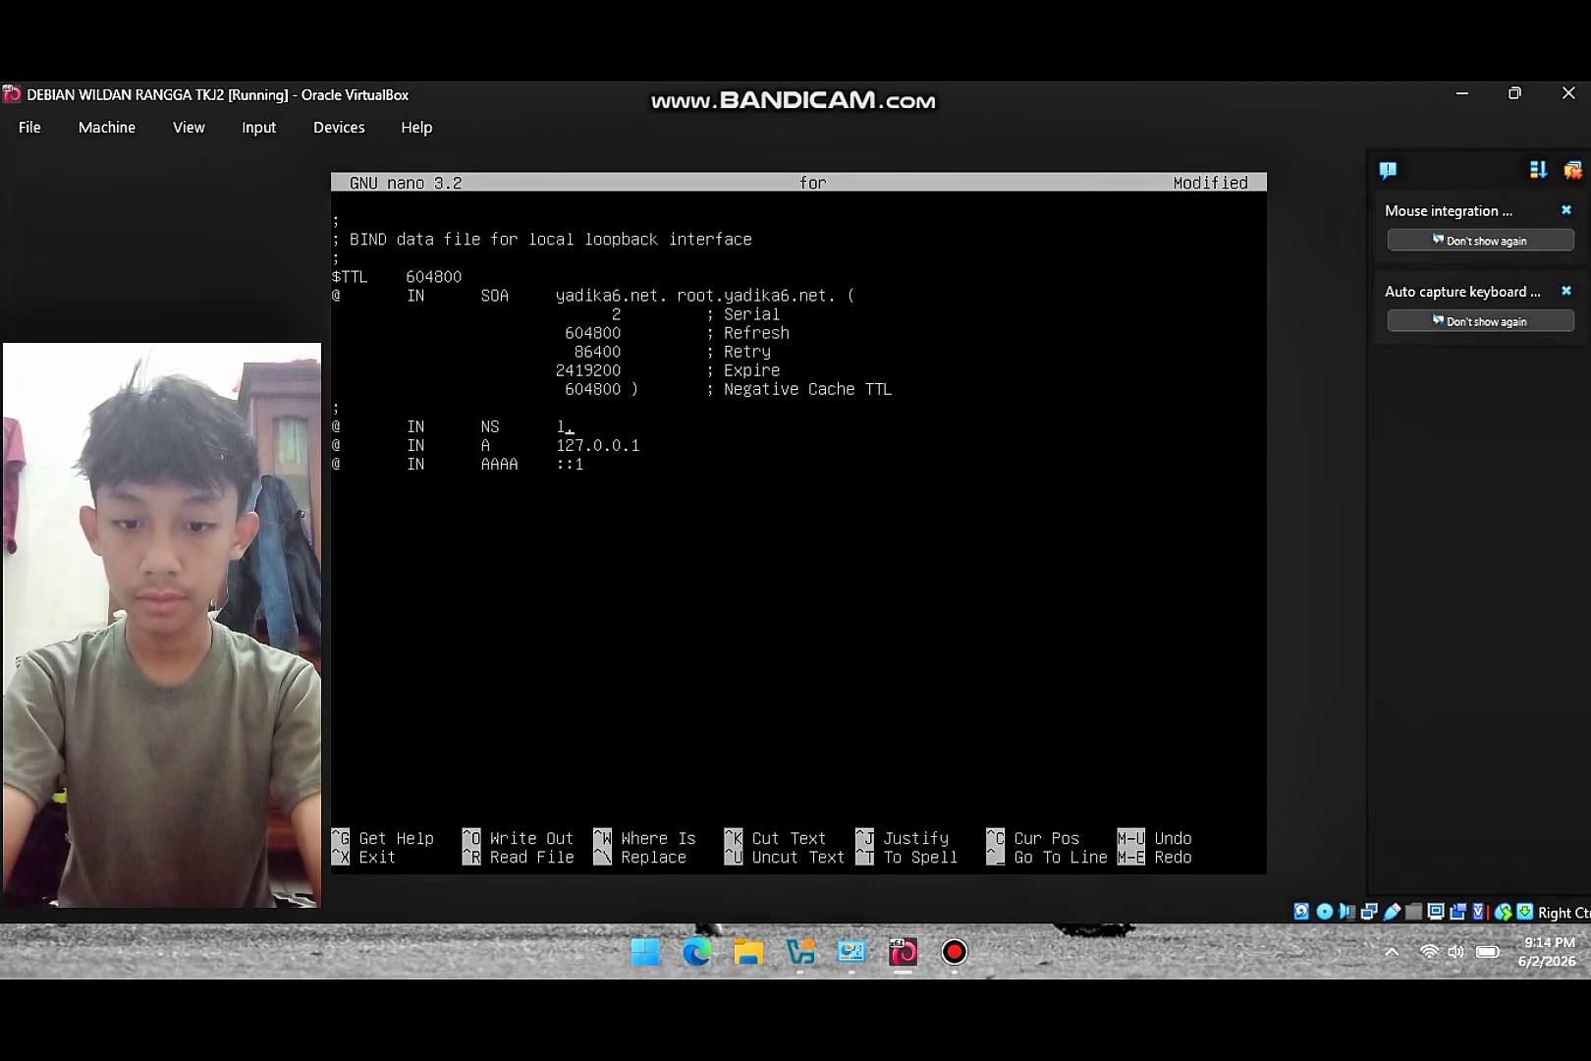
type("yadika6")
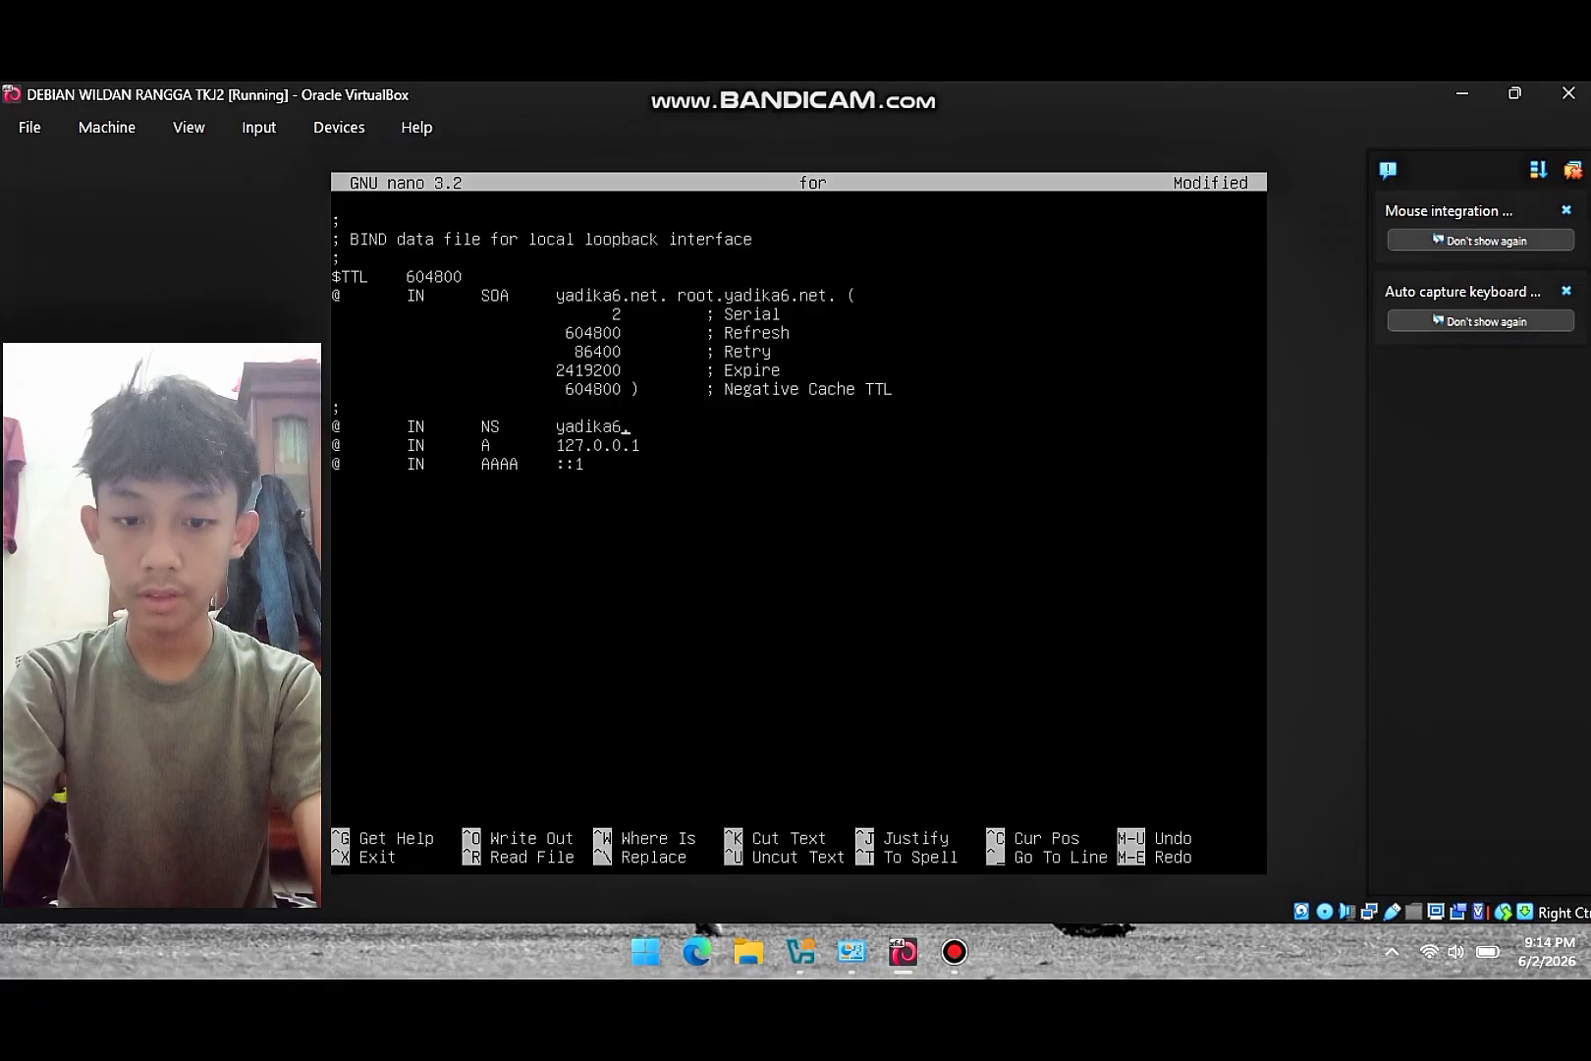
type(".net.")
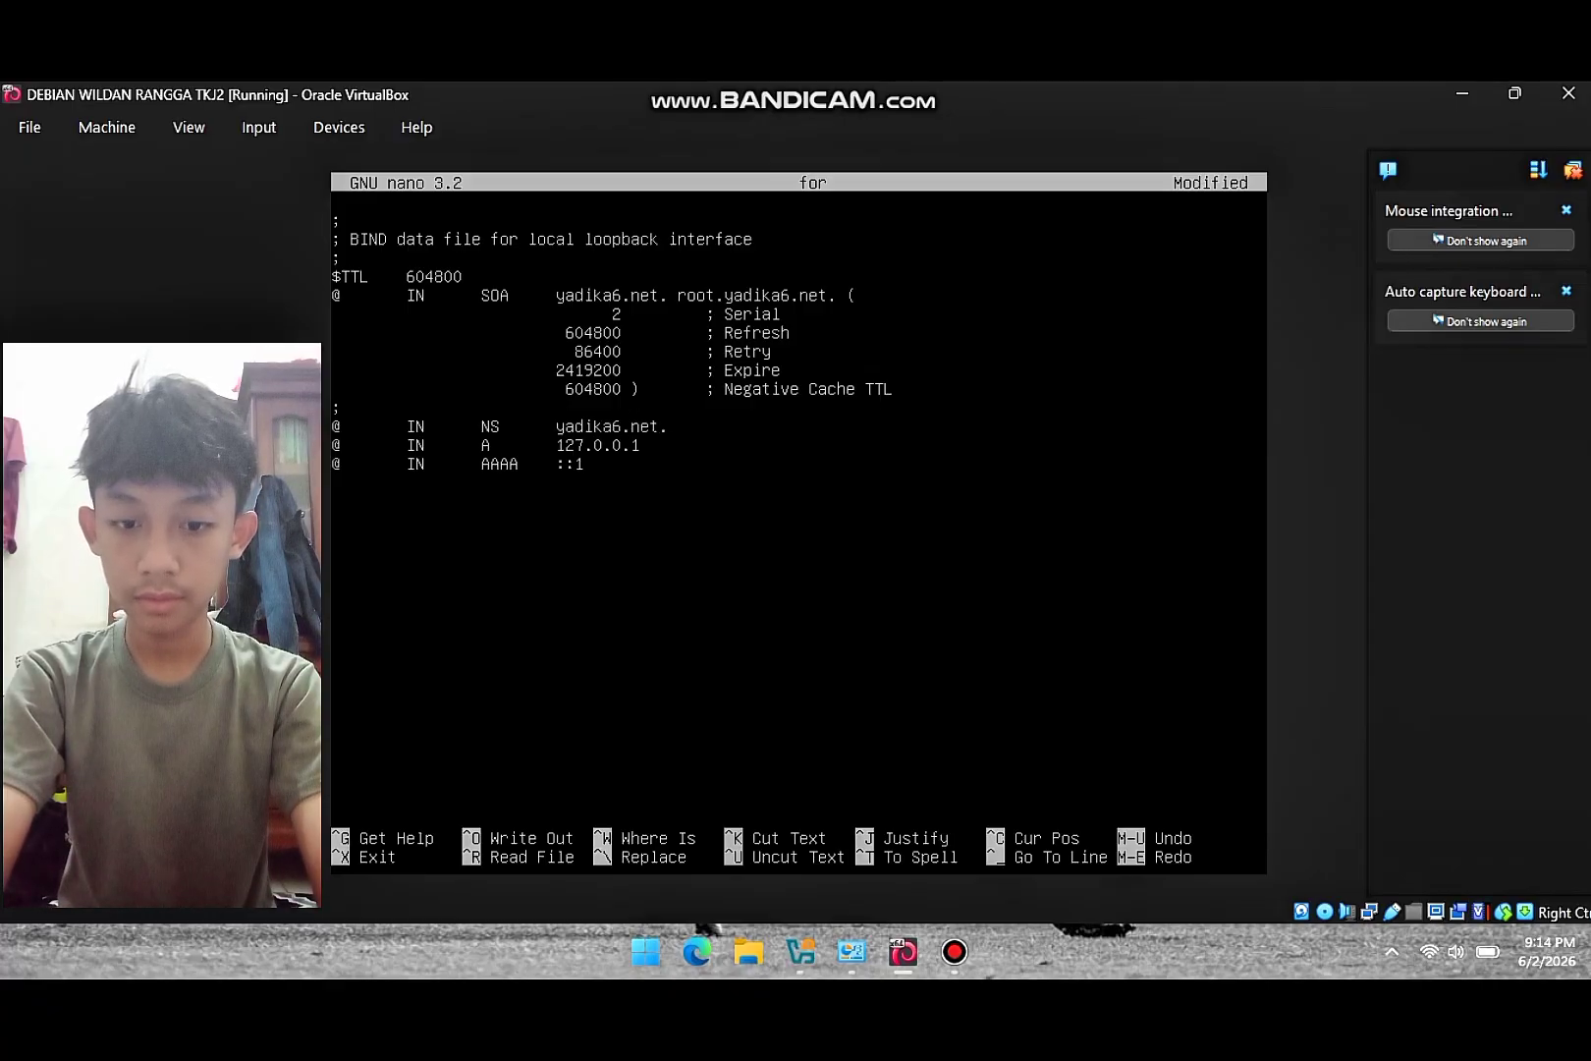
key("Down")
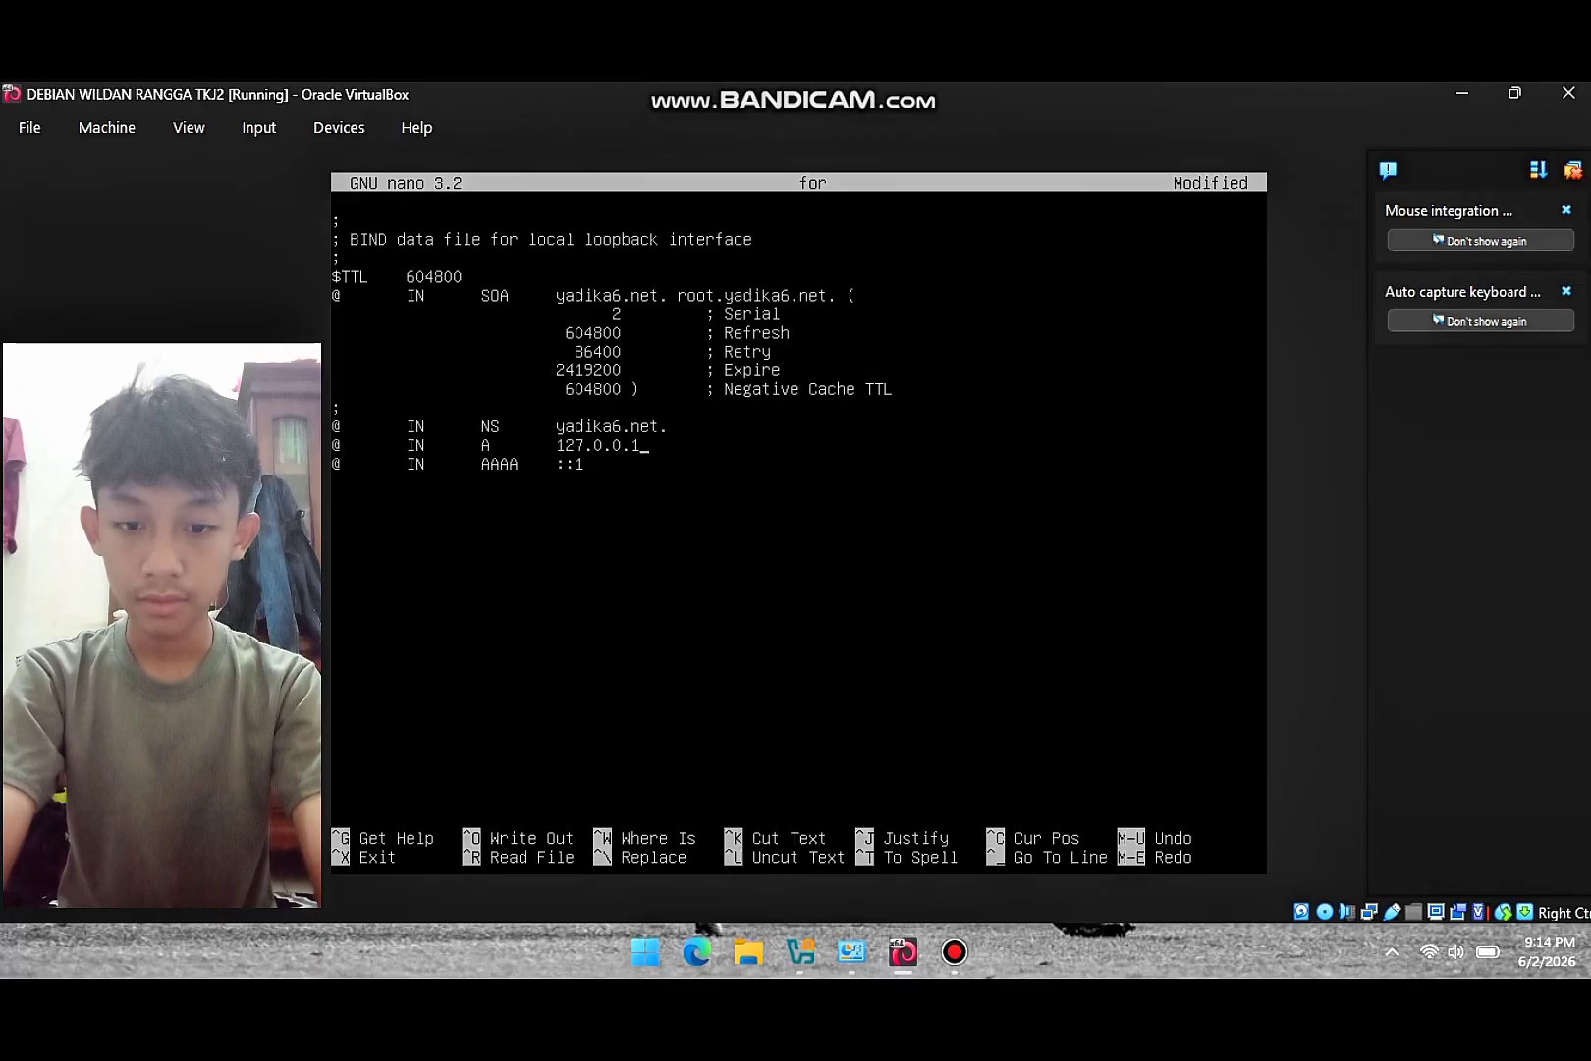
key("BackSpace")
key("BackSpace")
key("BackSpace")
key("BackSpace")
key("BackSpace")
key("BackSpace")
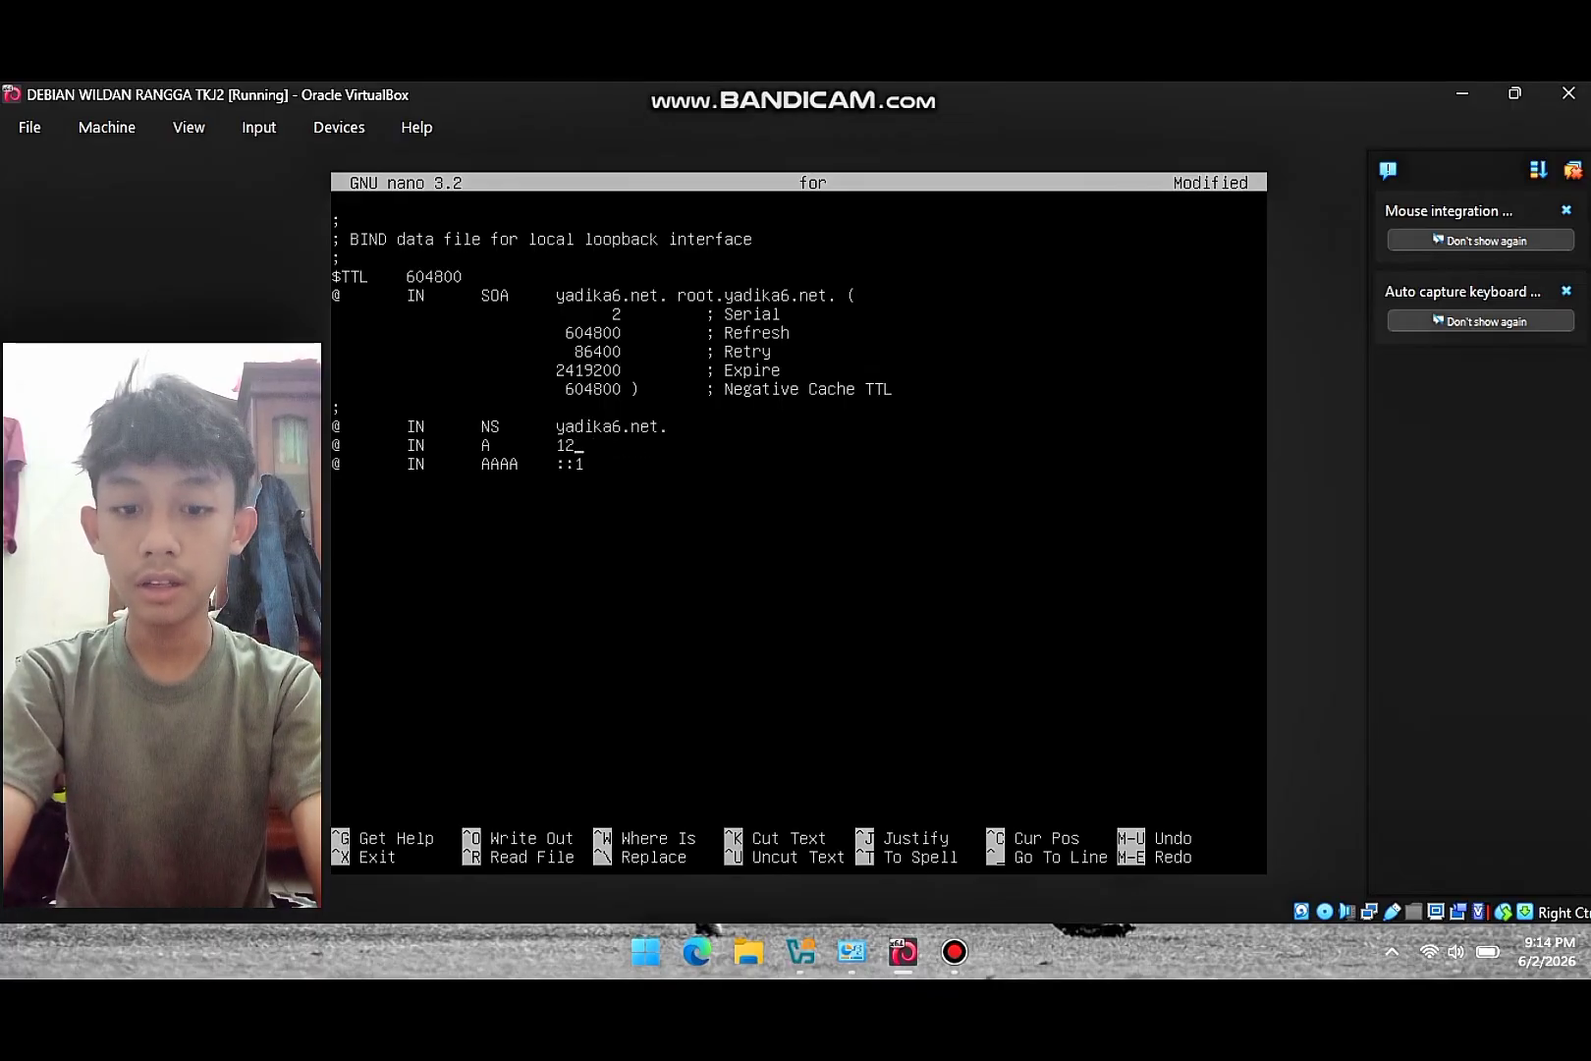
key("BackSpace")
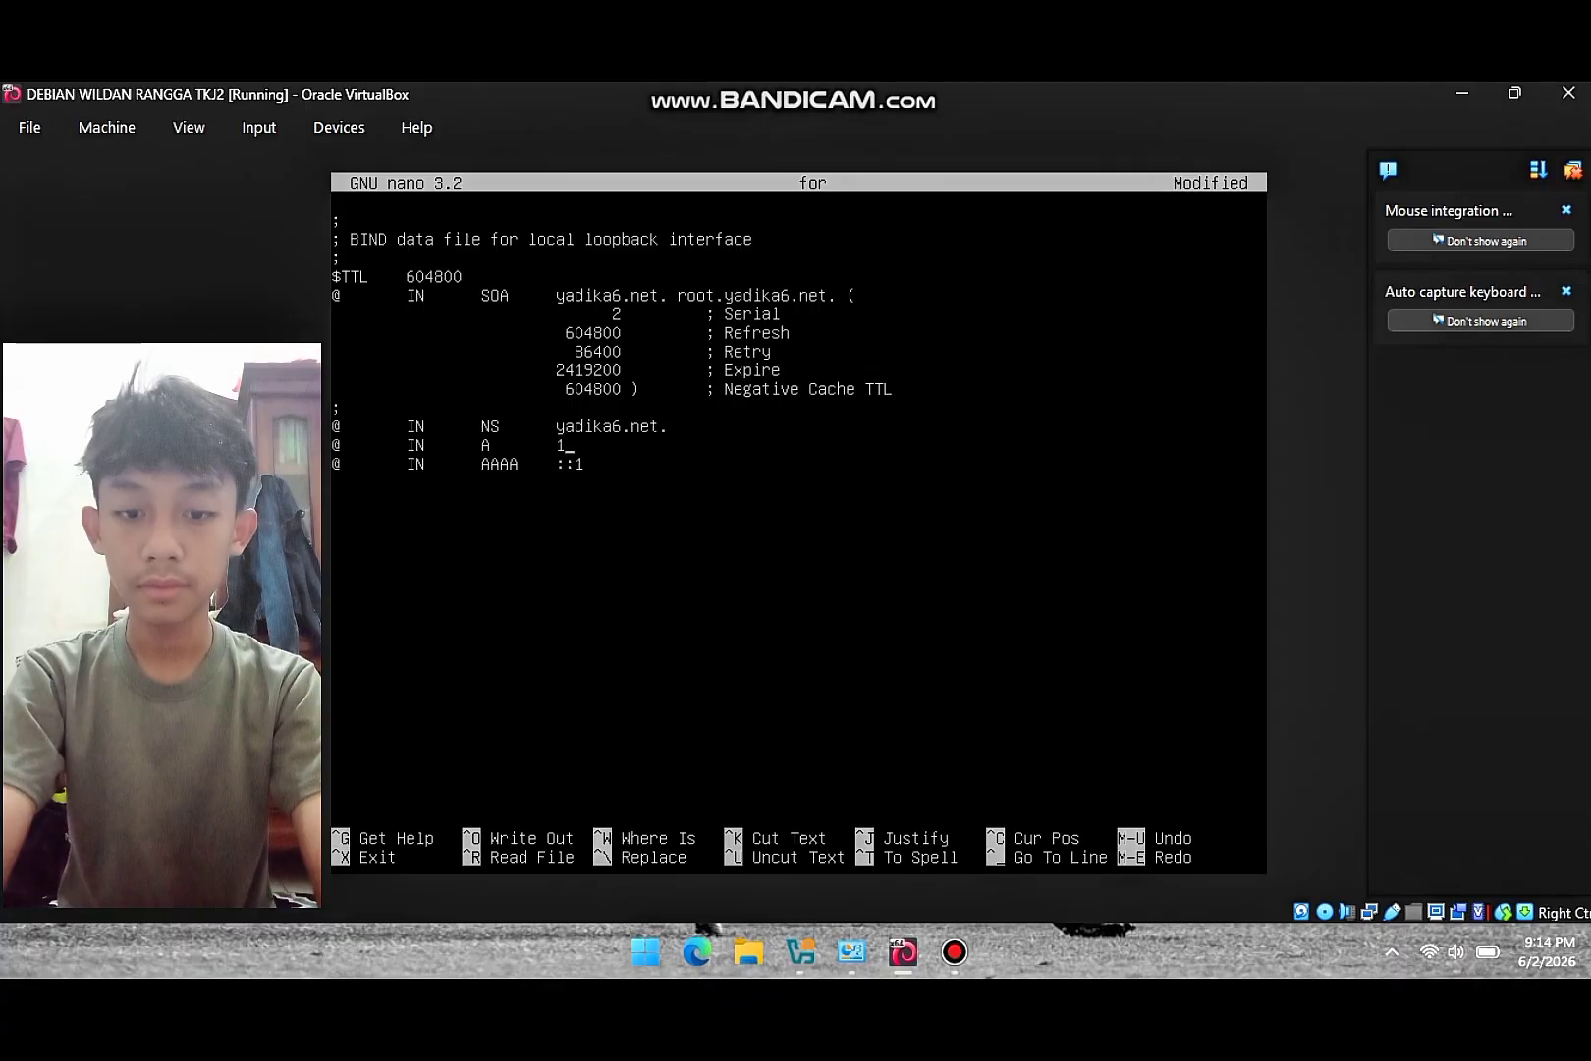
type("92.168")
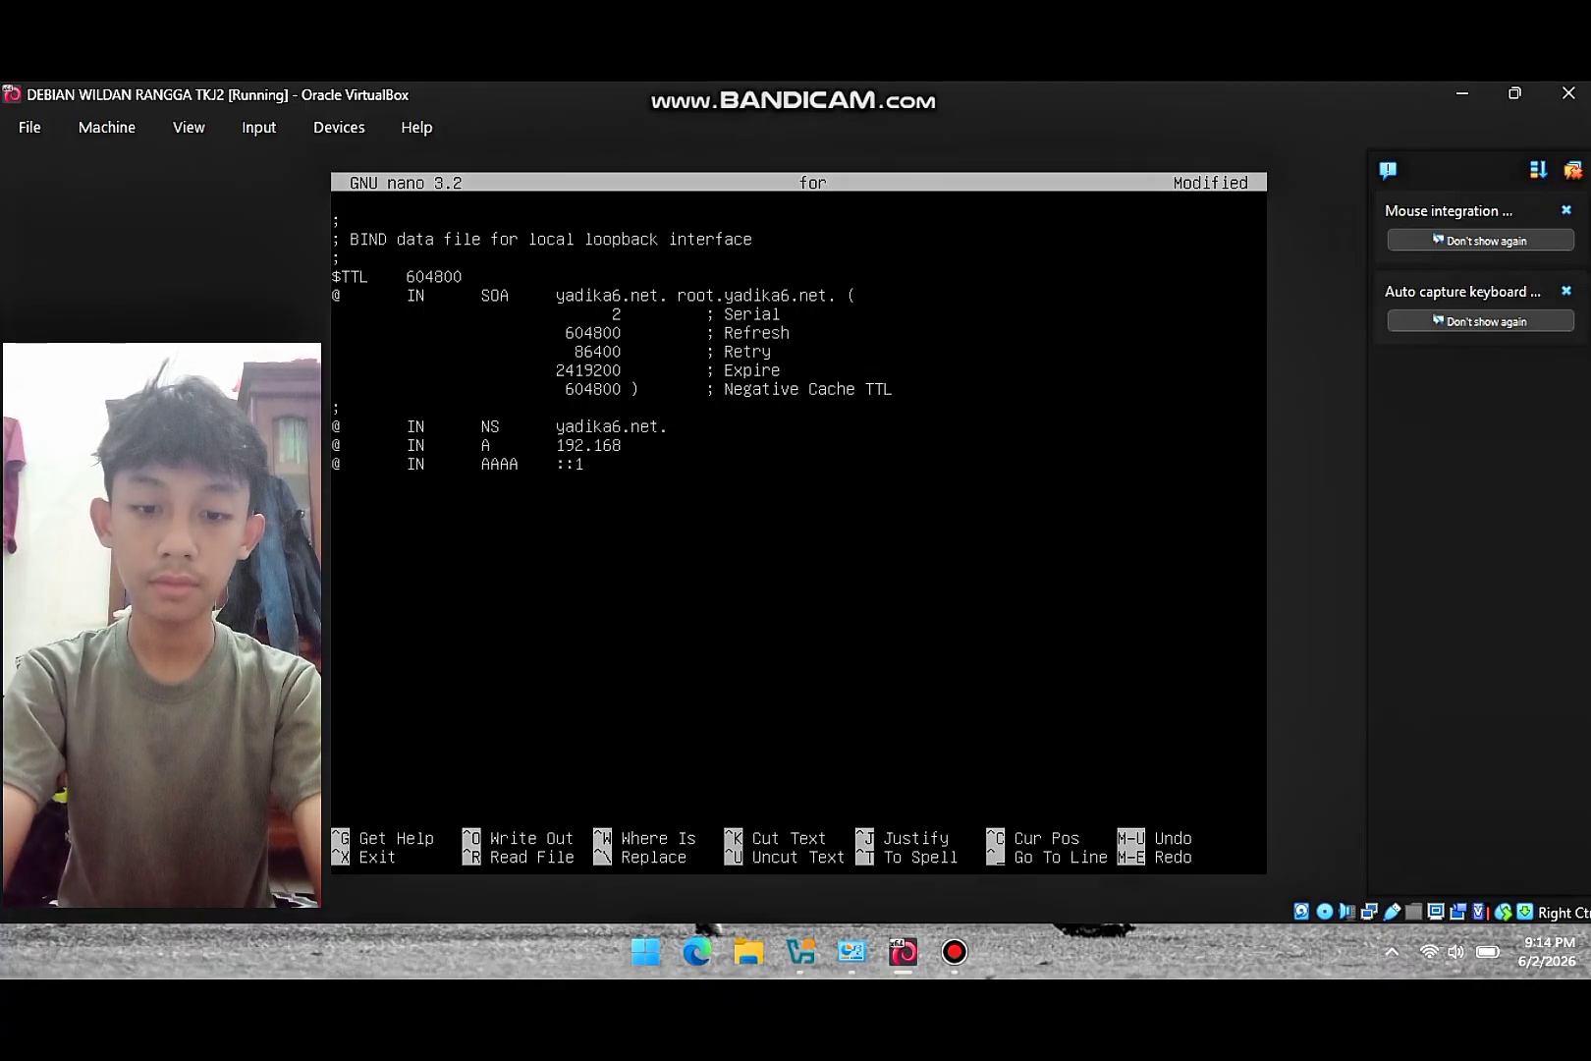
type(".60")
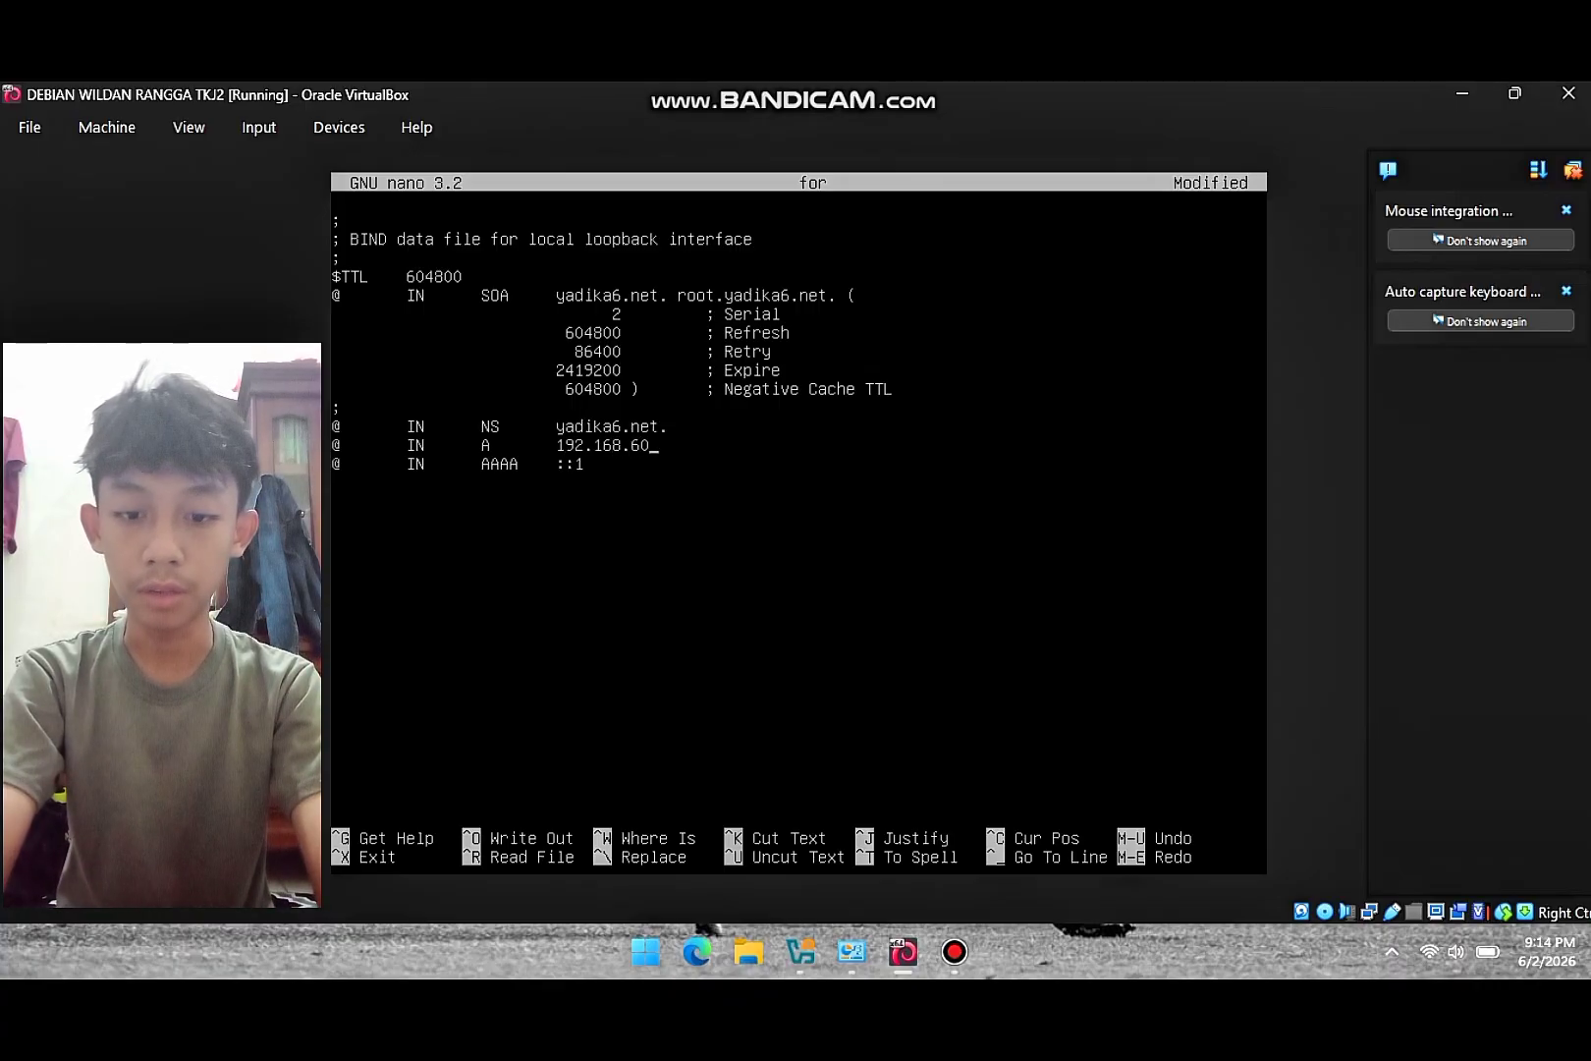
type(".1")
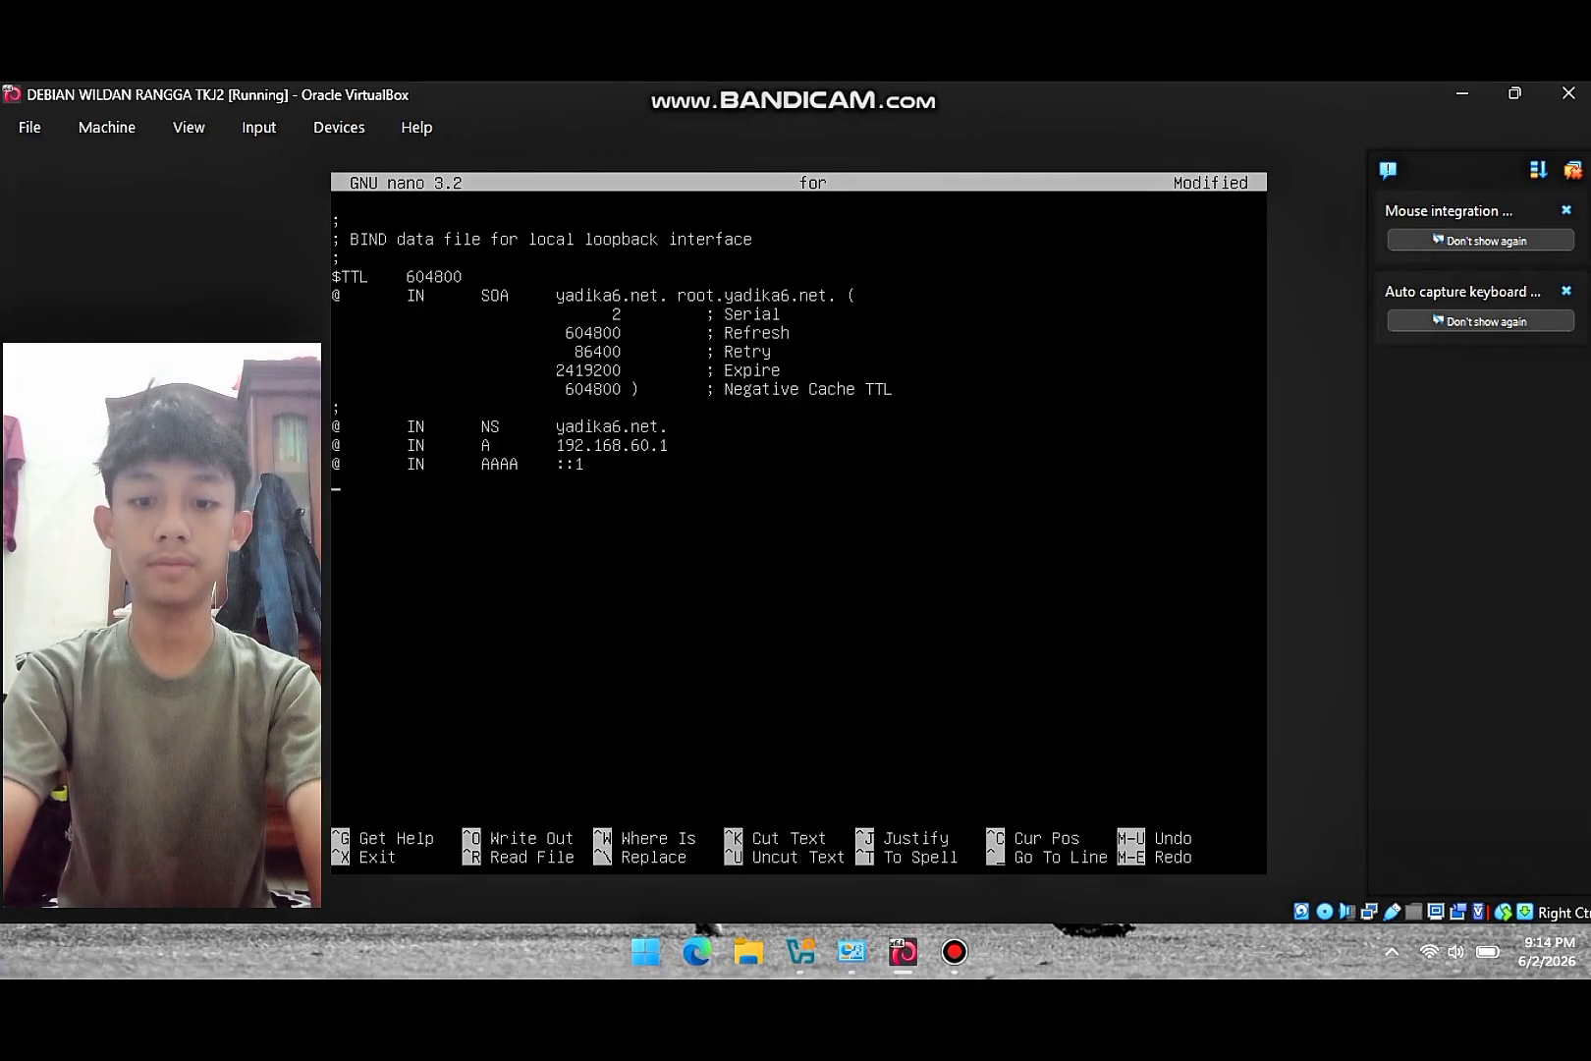
- Add www and ftp A records, both pointing to 192.168.60.1, to the forward zone file
type("www")
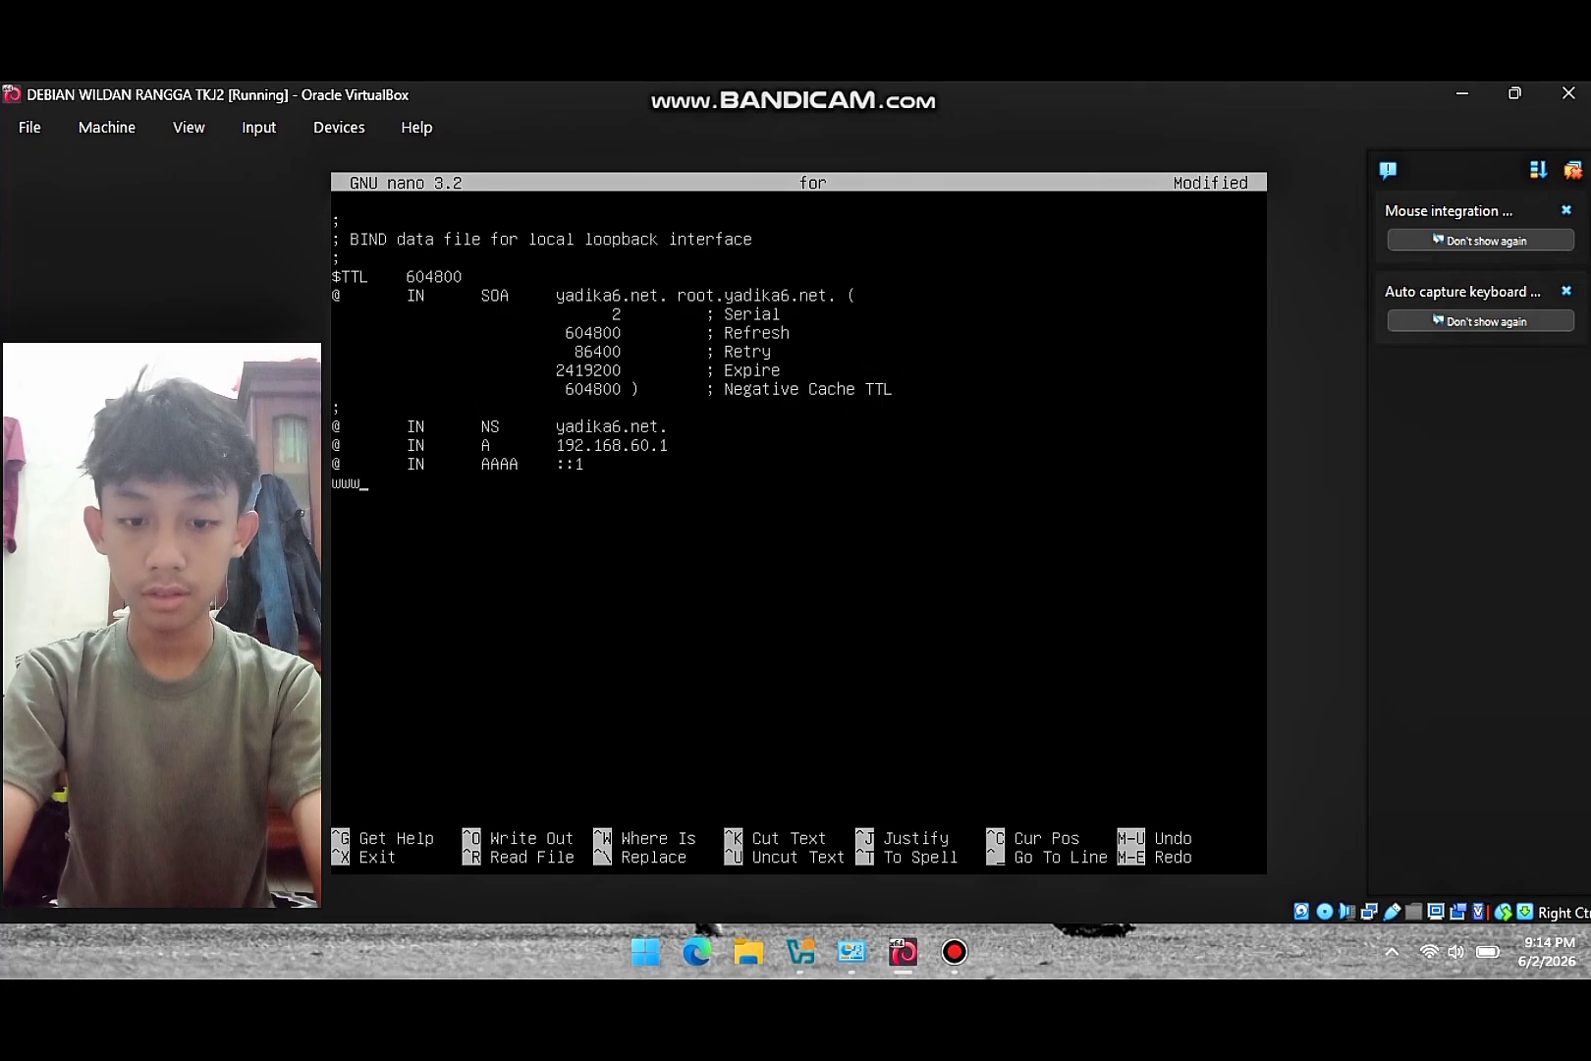
key("Caps_Lock")
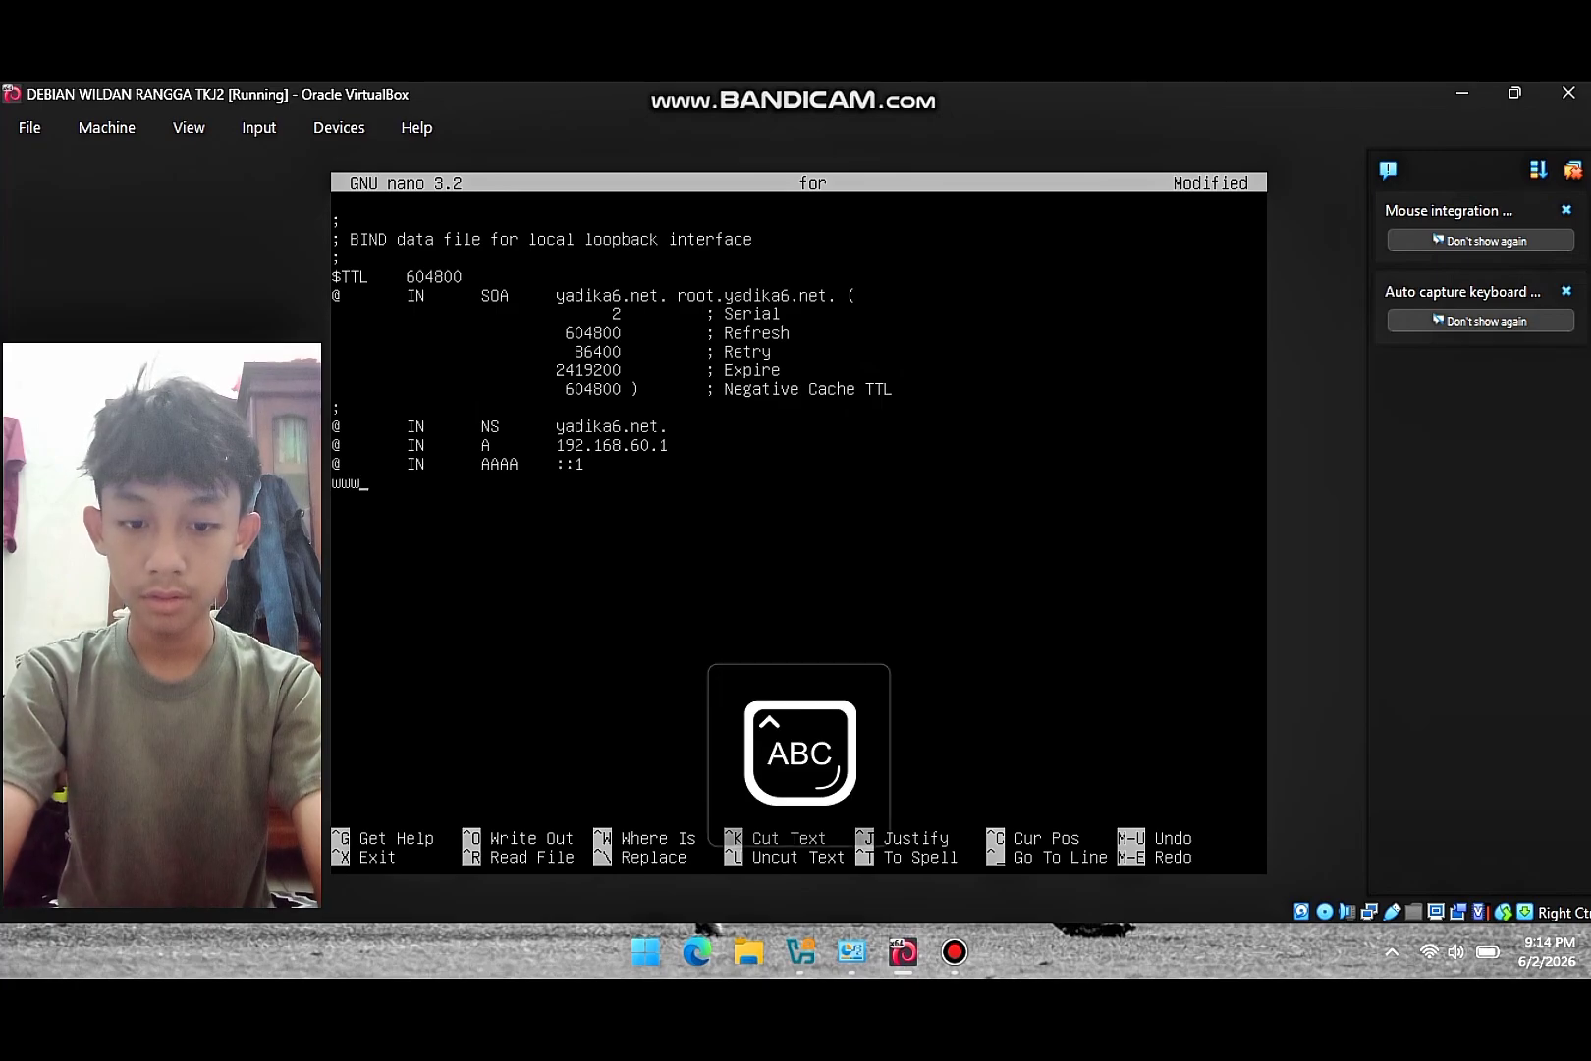
key("Caps_Lock")
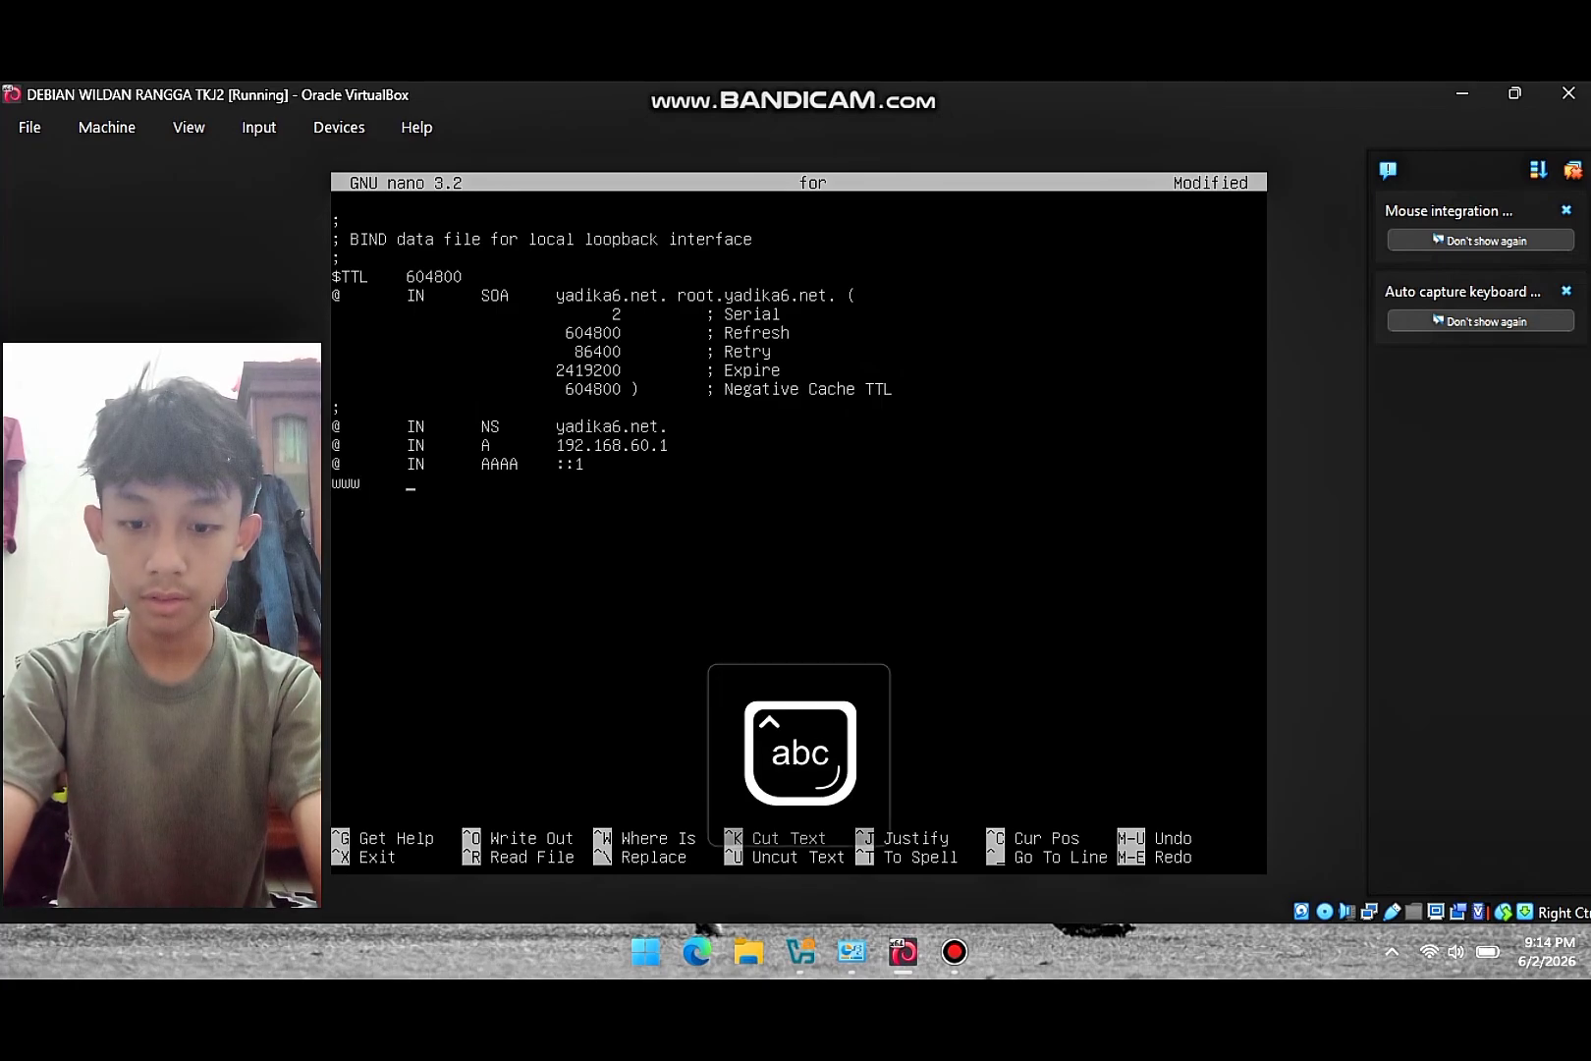
type("IN")
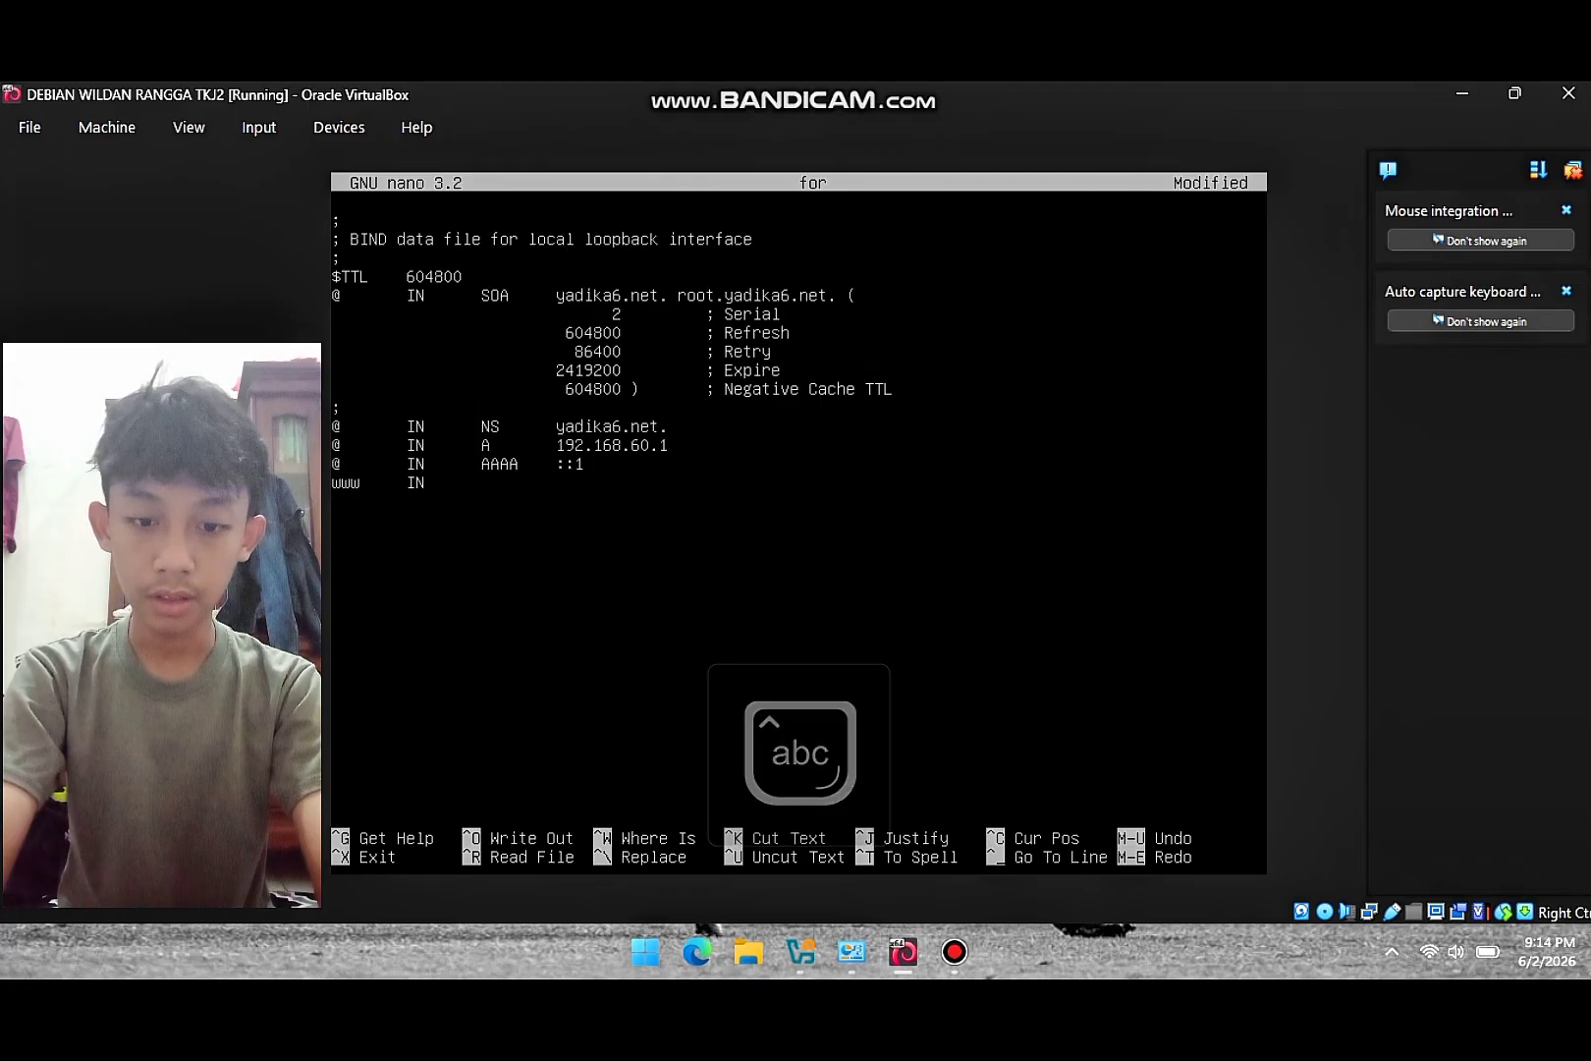
key("Tab")
type("A")
key("Tab")
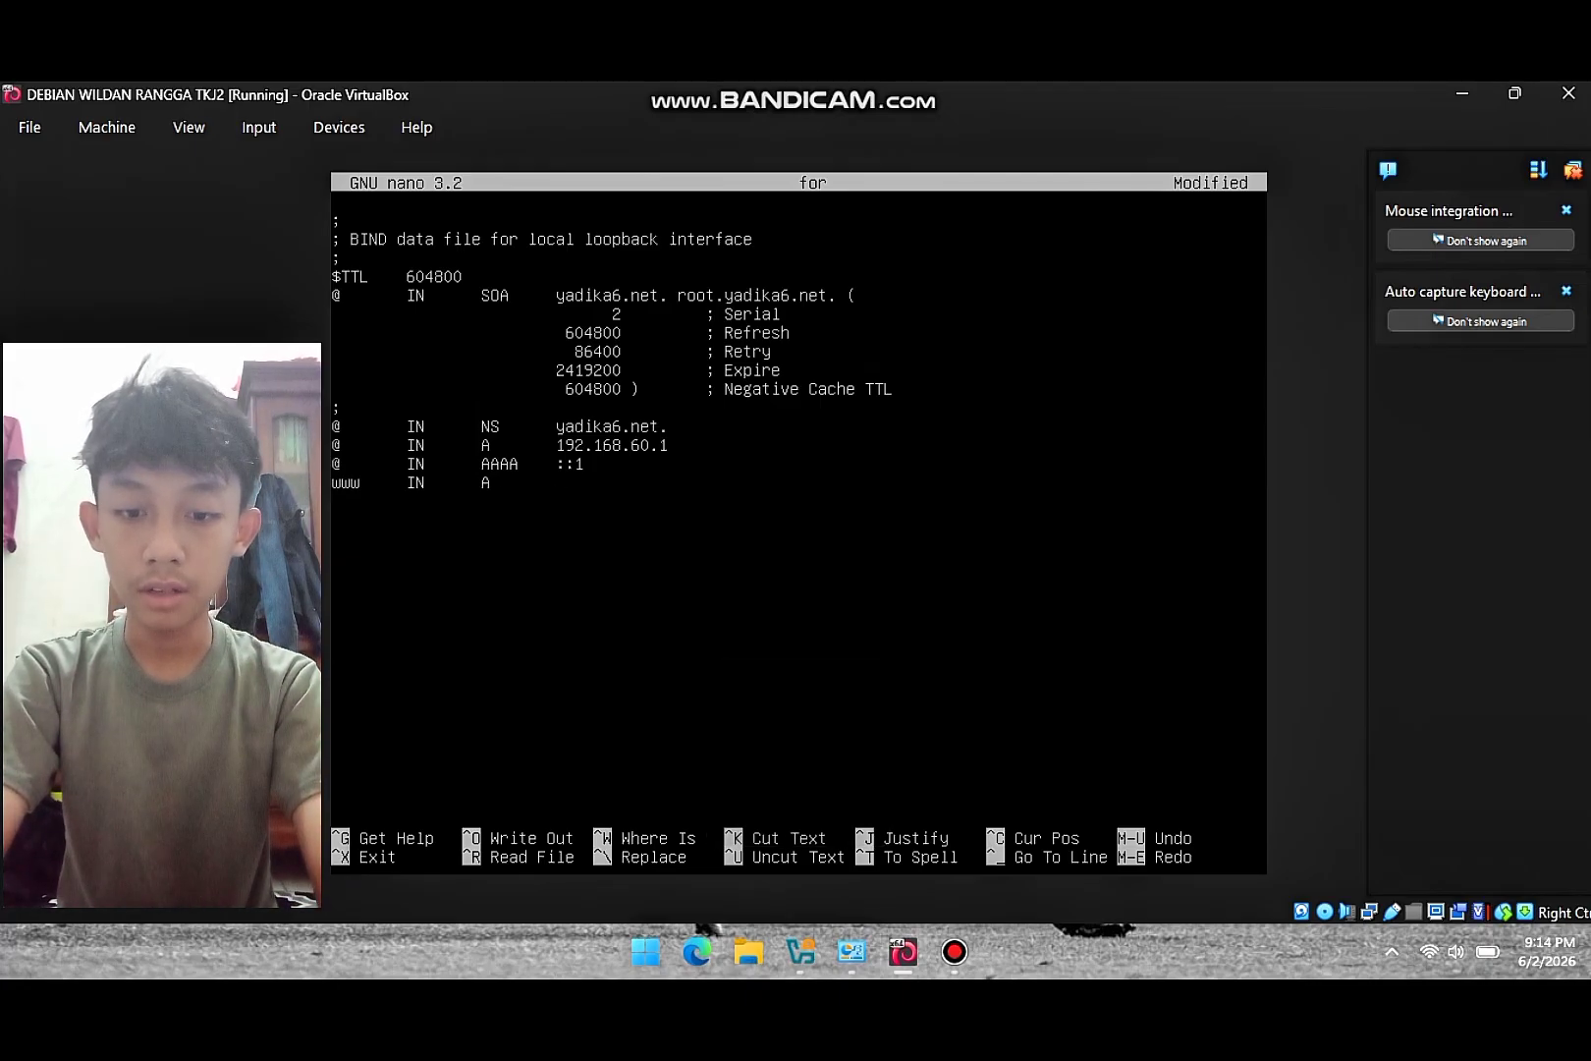
type("192")
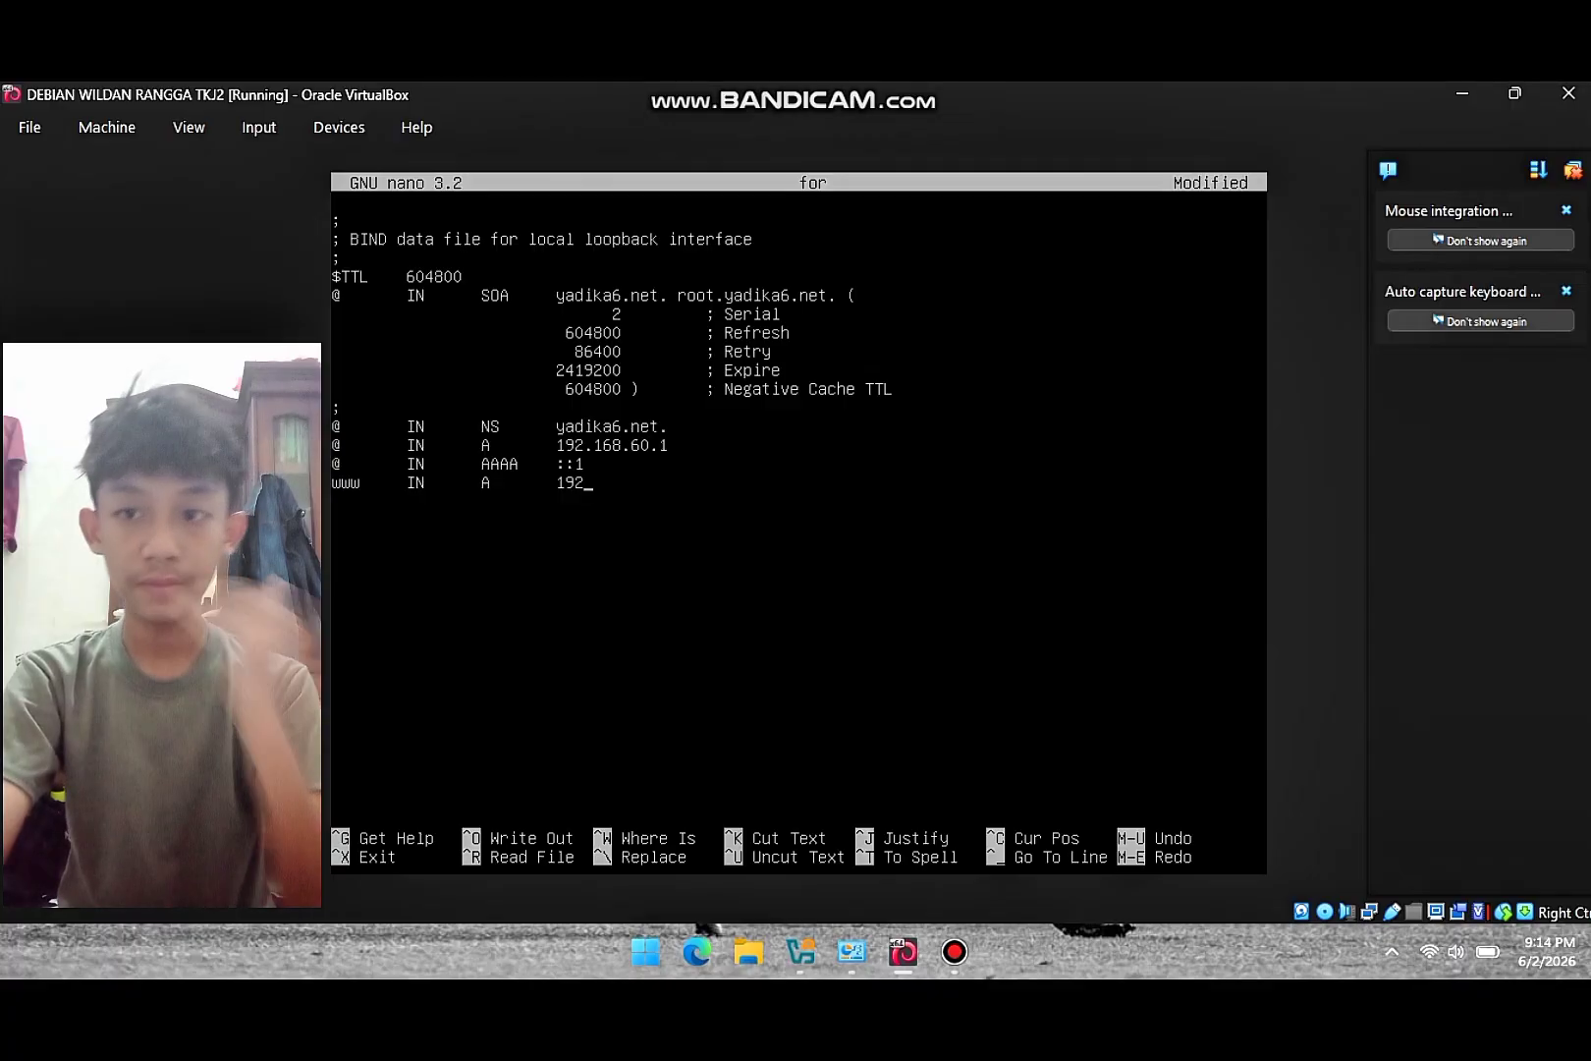
type(".168.")
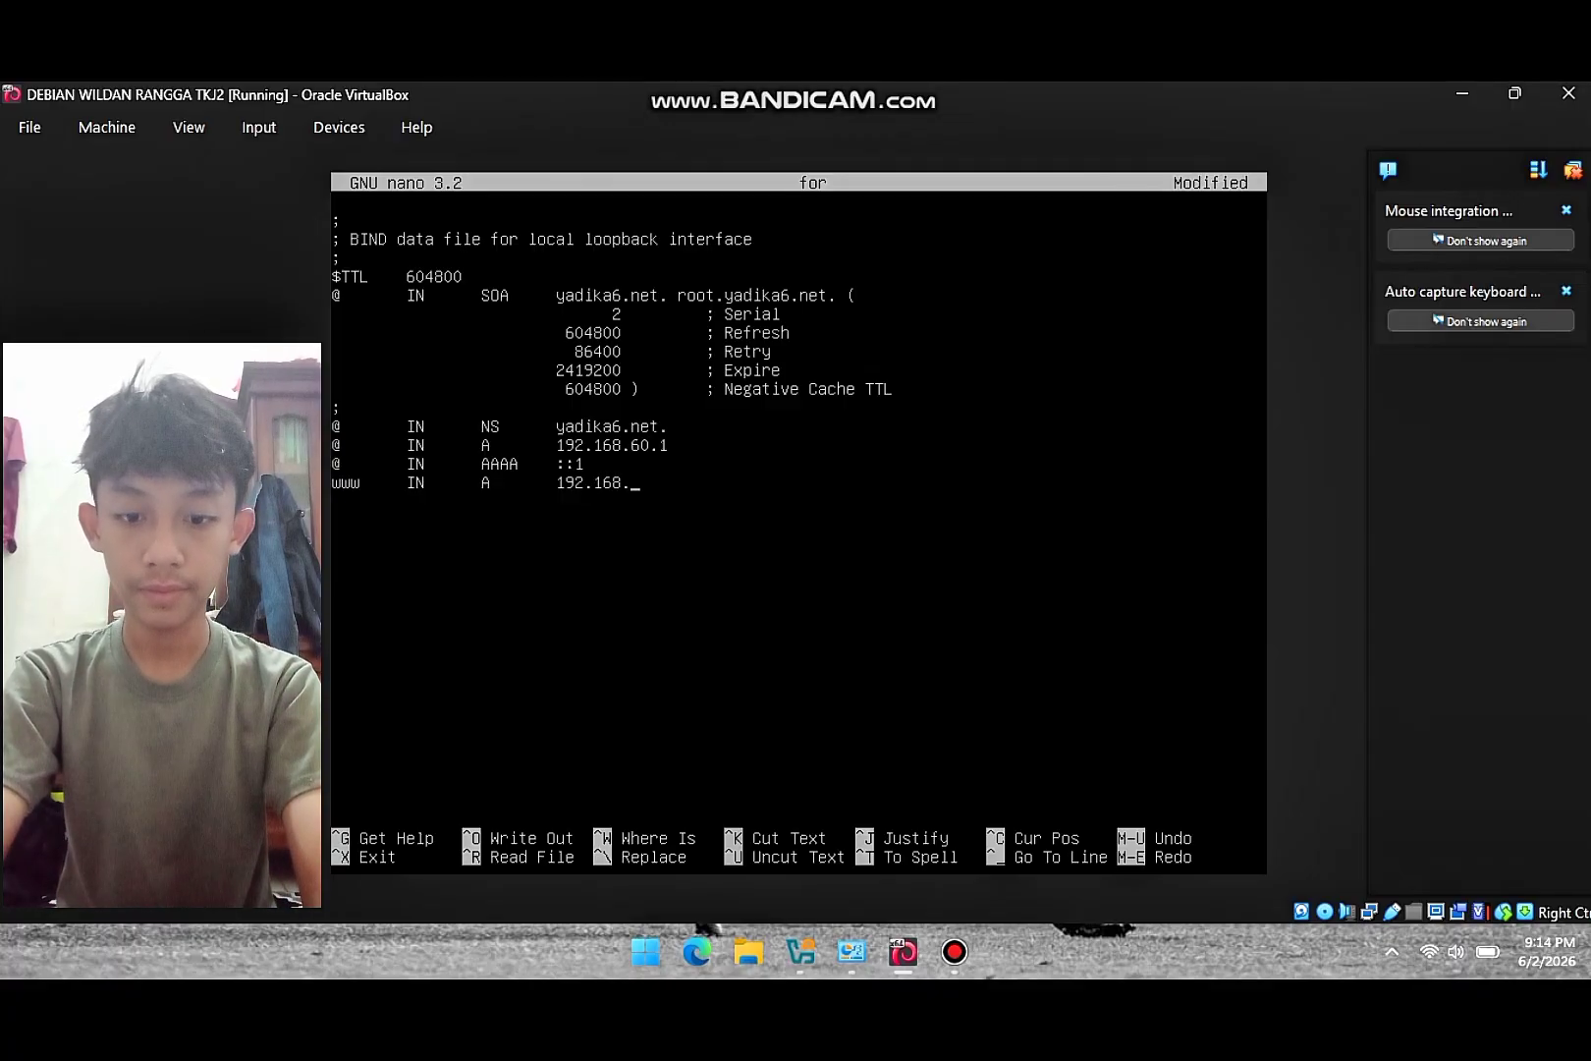
type("60.1")
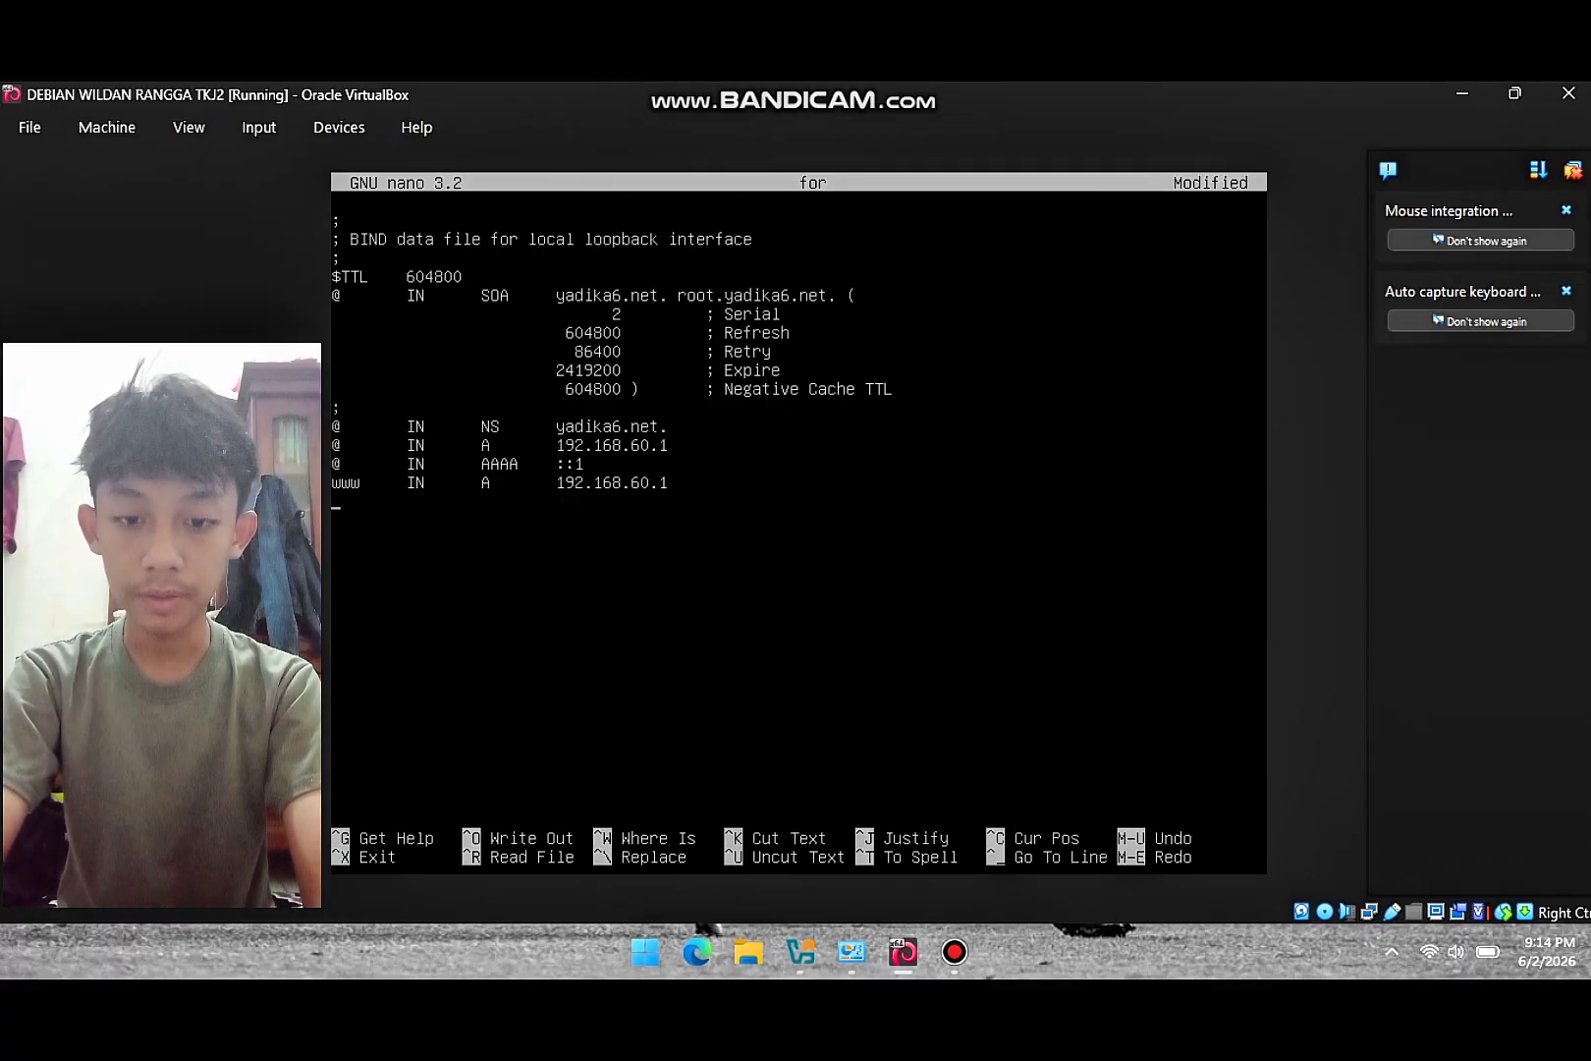
key("Return")
type("ftp     ")
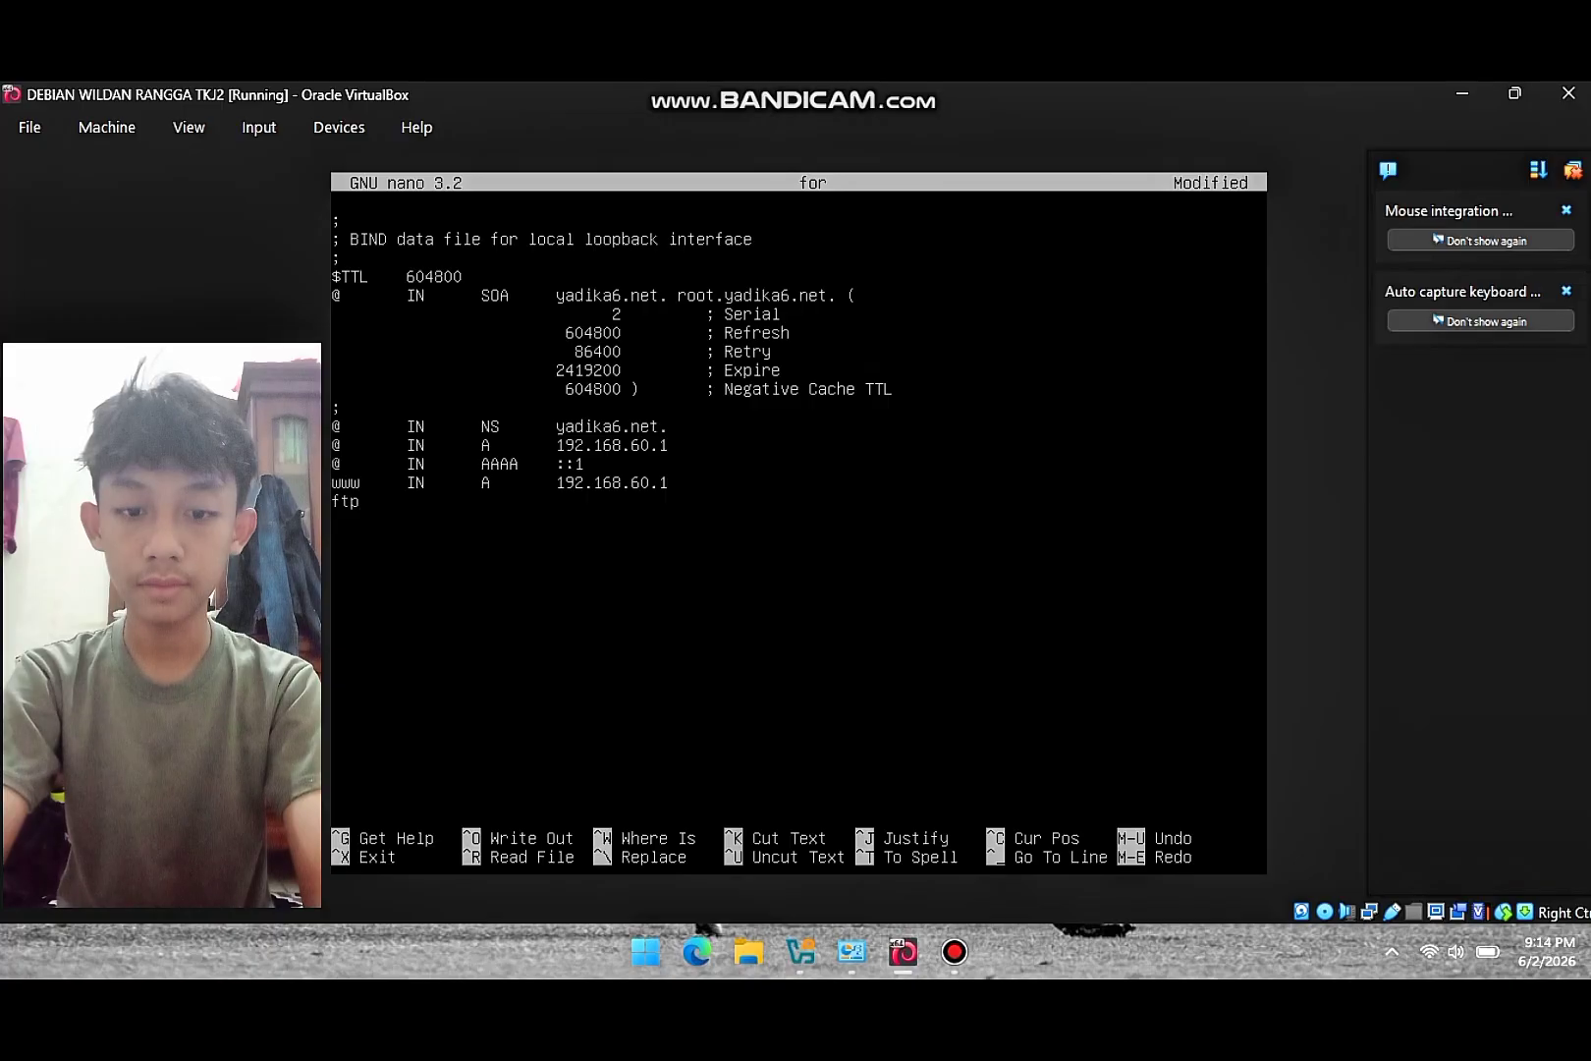
type("IN      ")
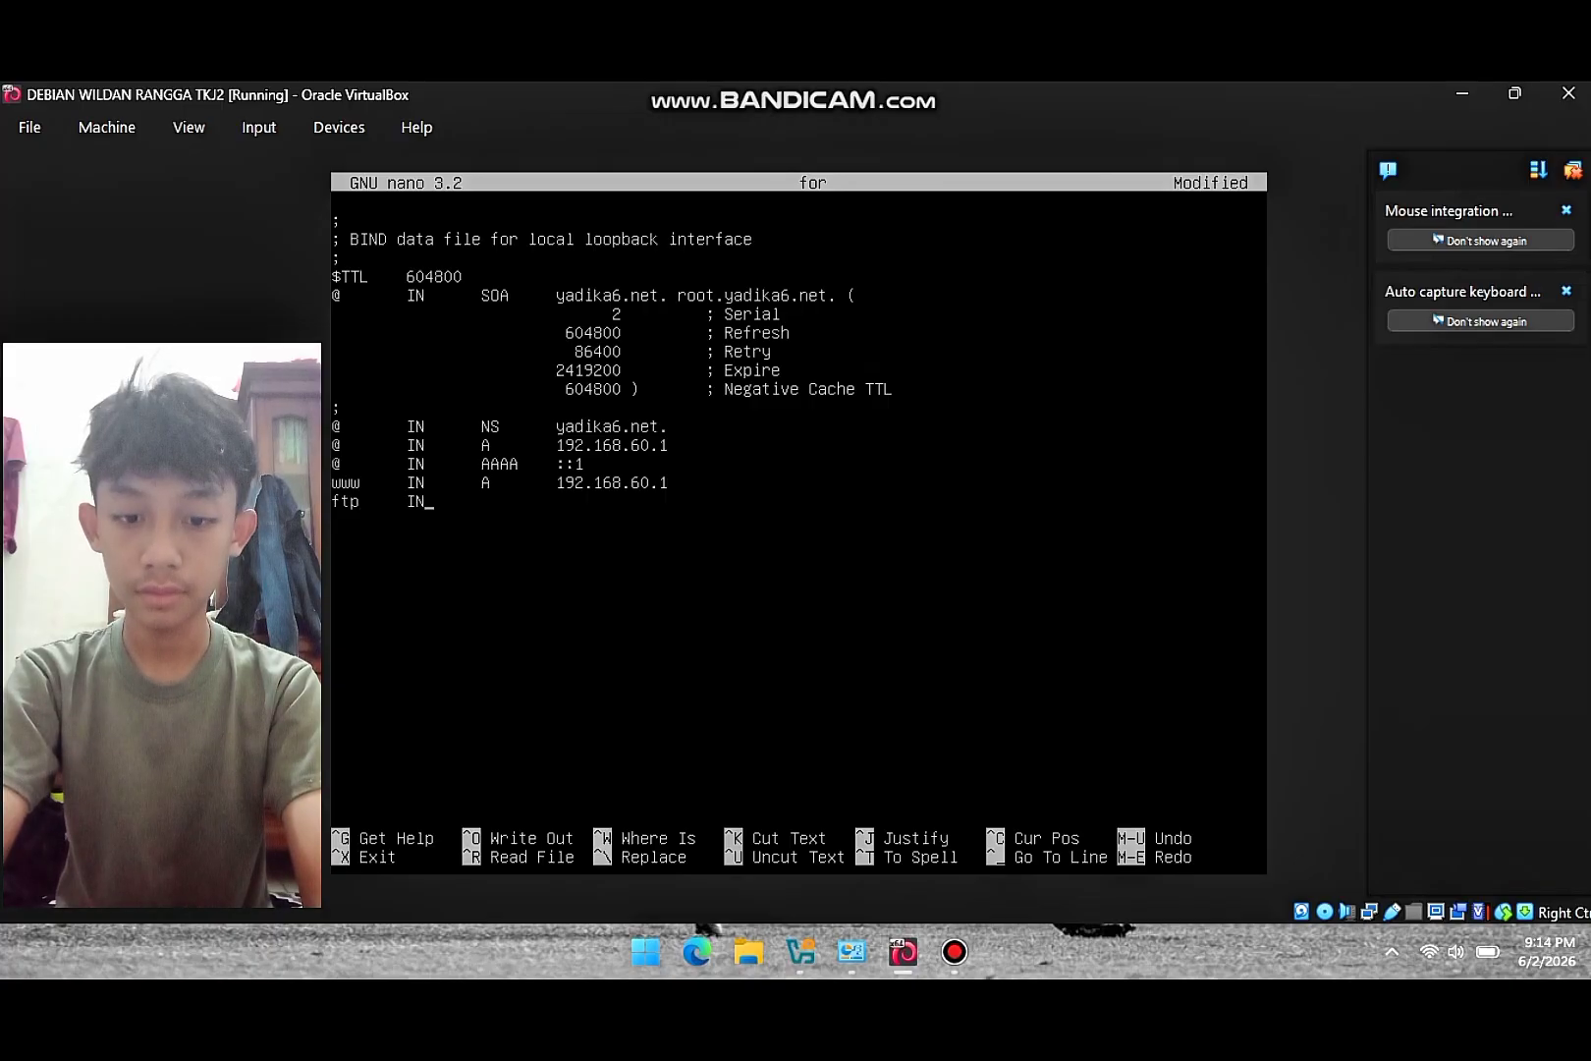
type("A       ")
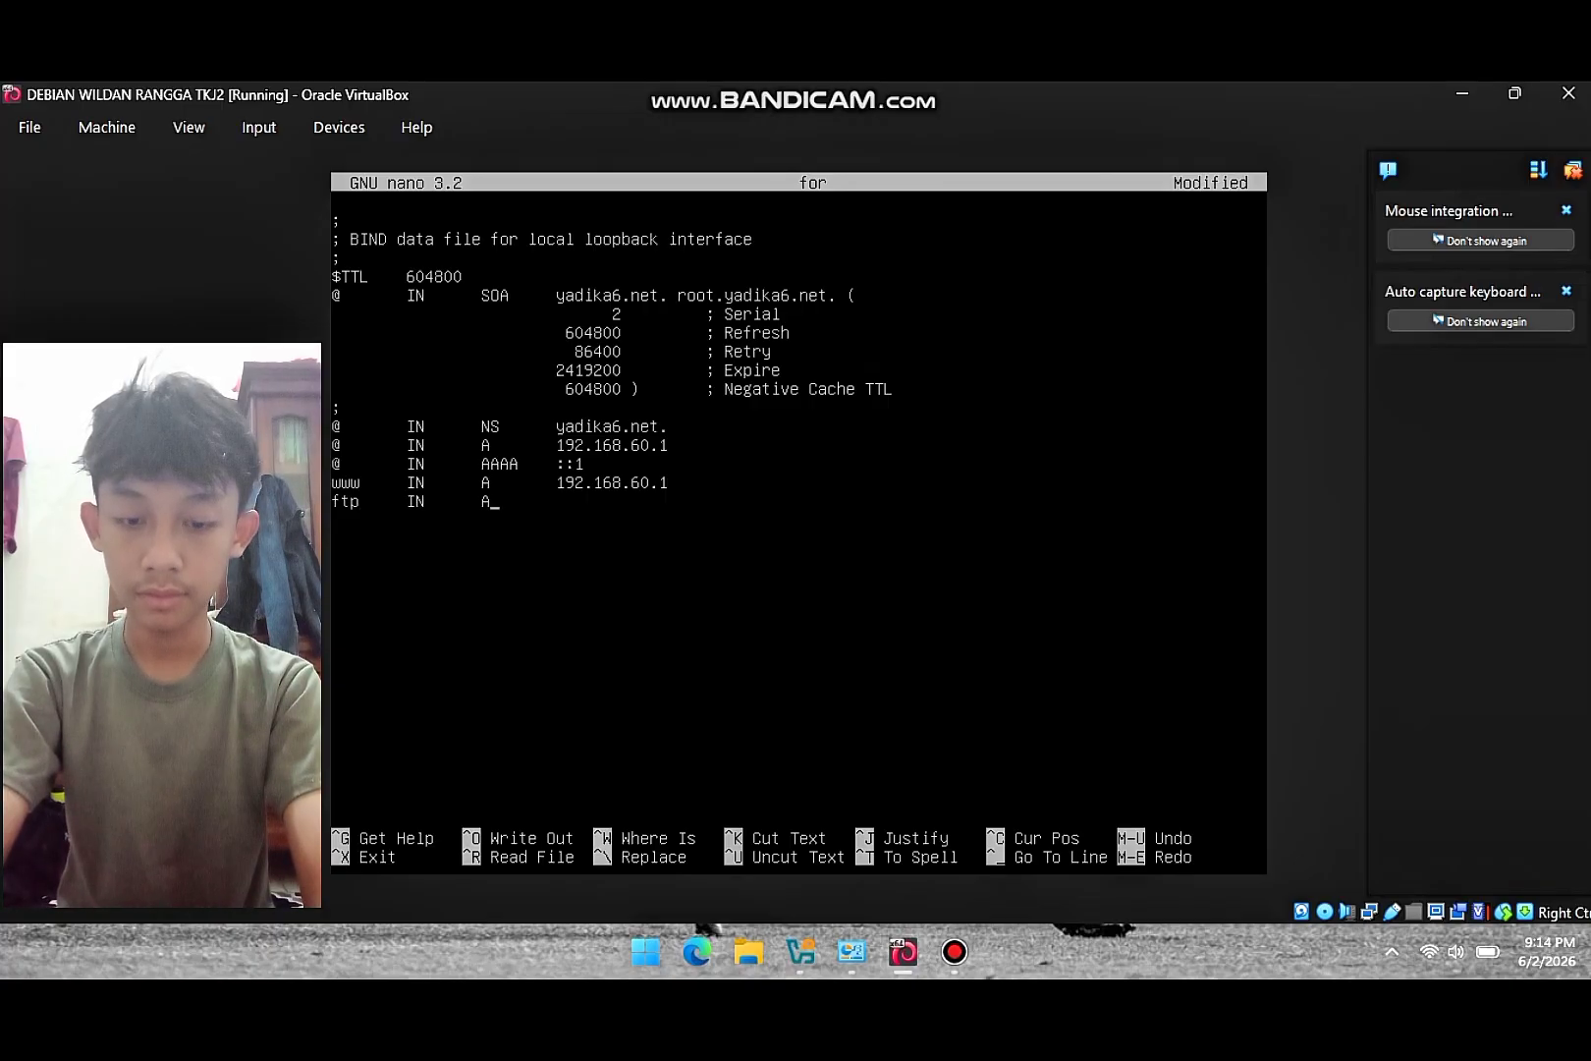
type("192")
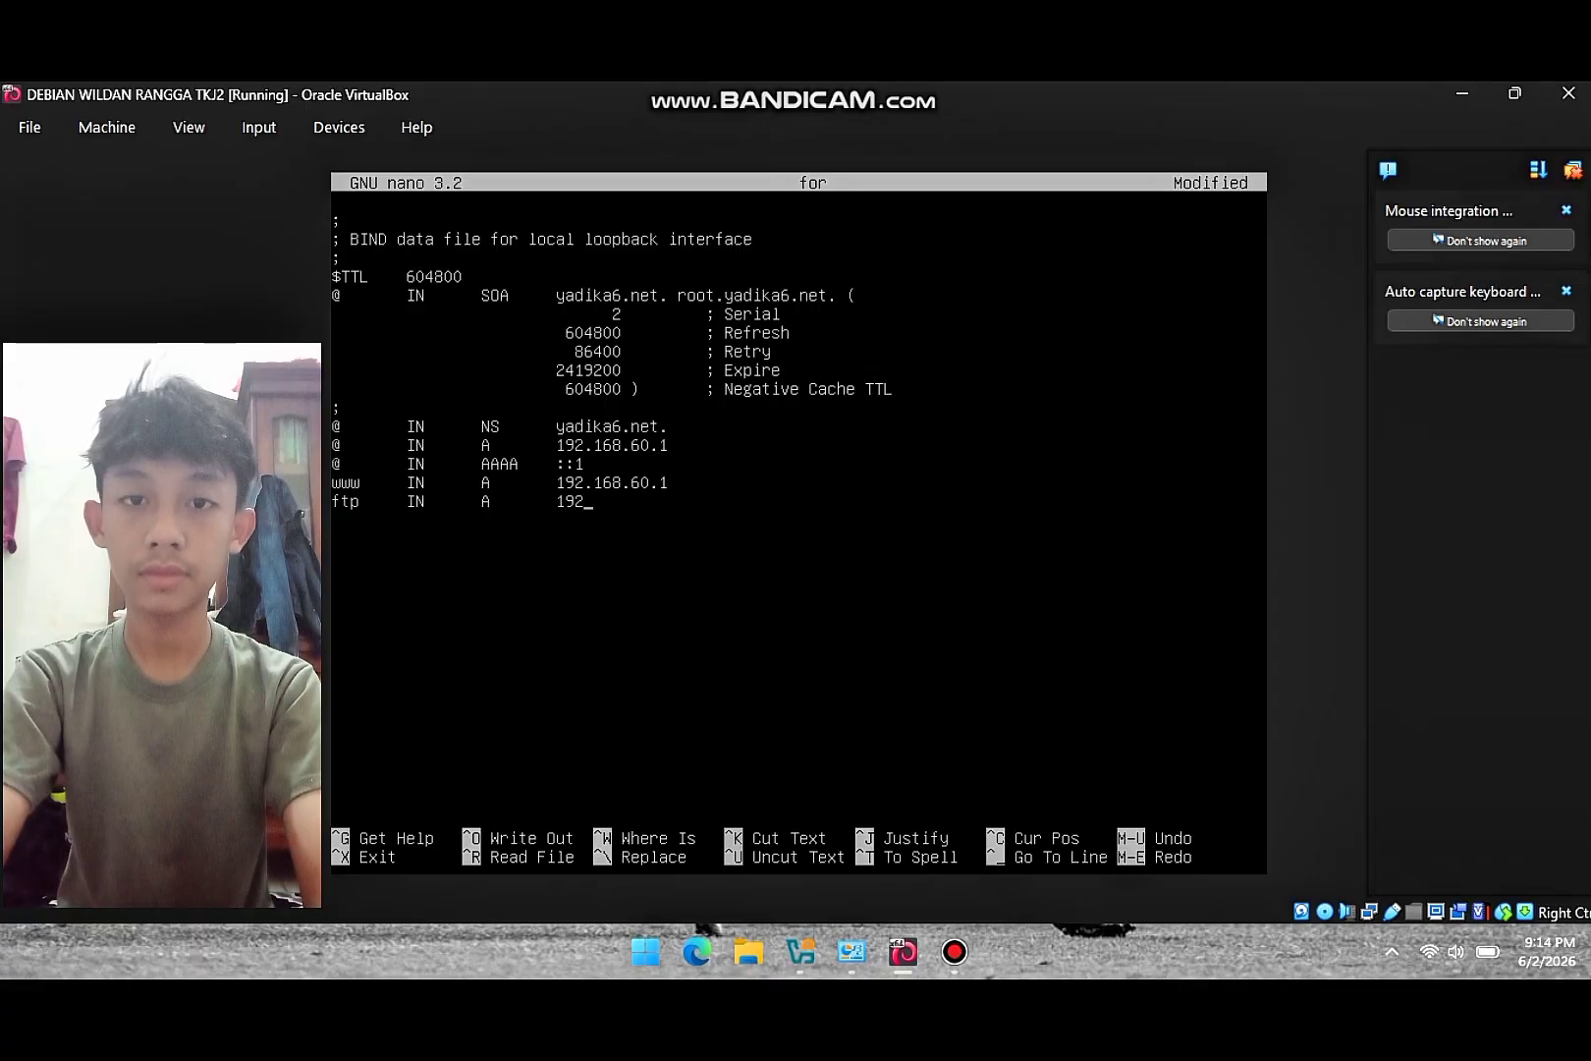
type(".168")
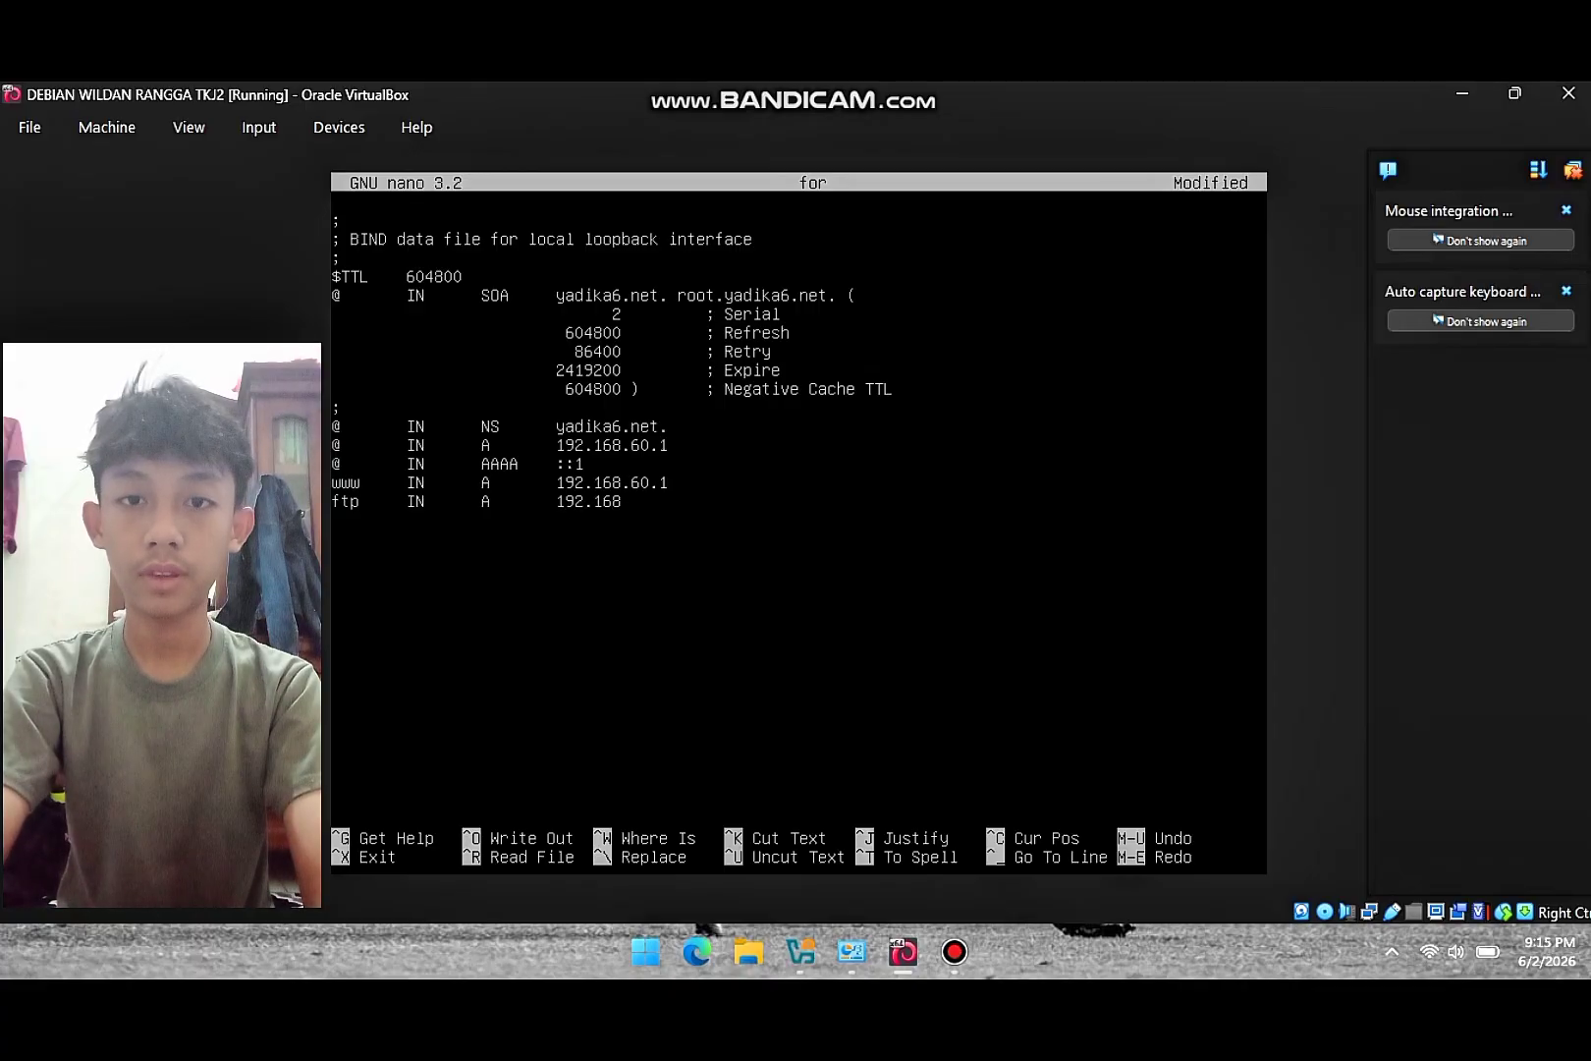
type(".60")
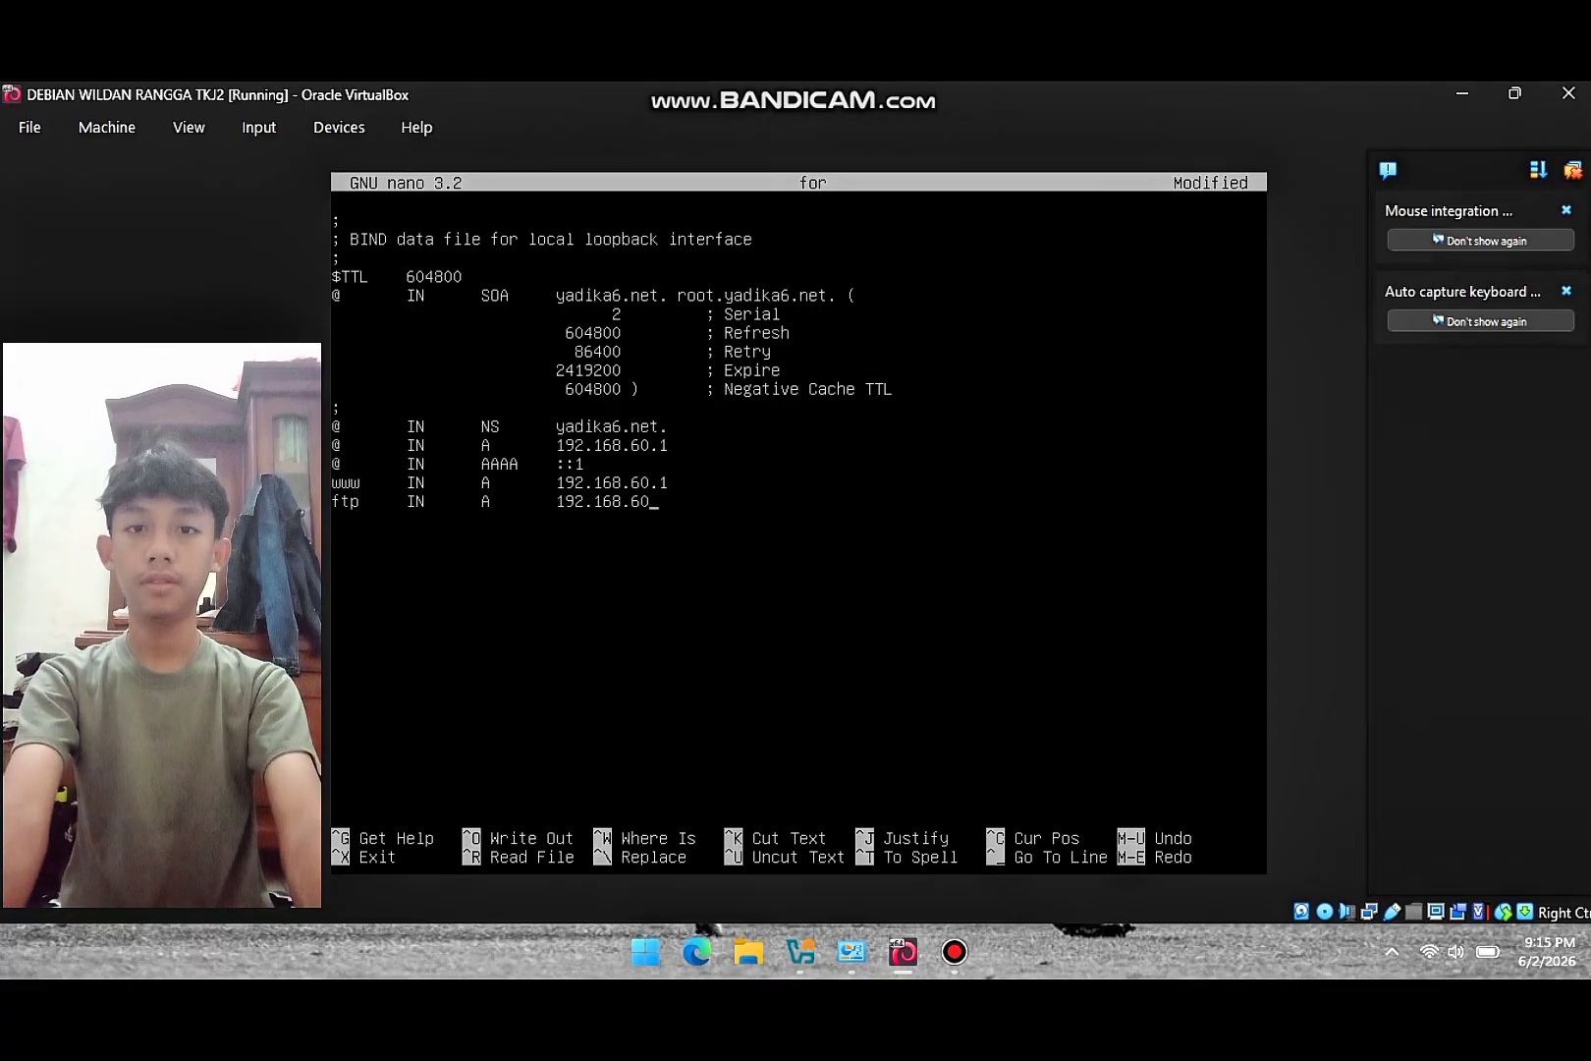
type(".1")
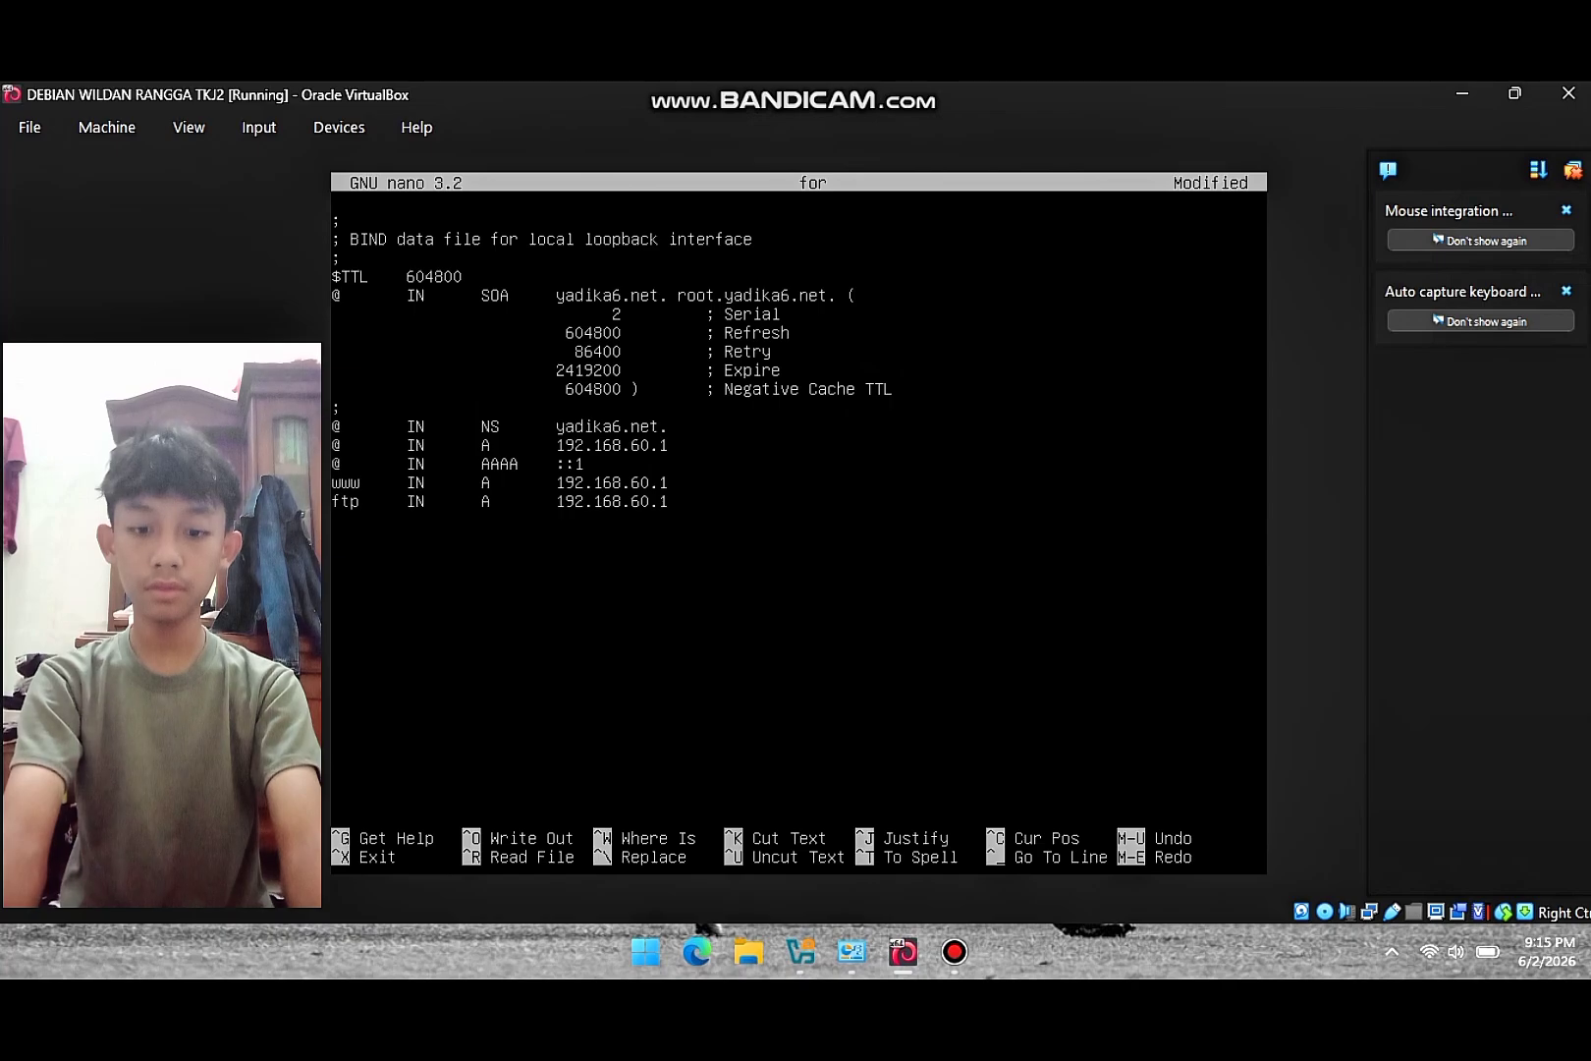
- Save the forward zone file with its ftp record, then run 'nano rev' to edit the reverse zone
key("ctrl+x")
key("y")
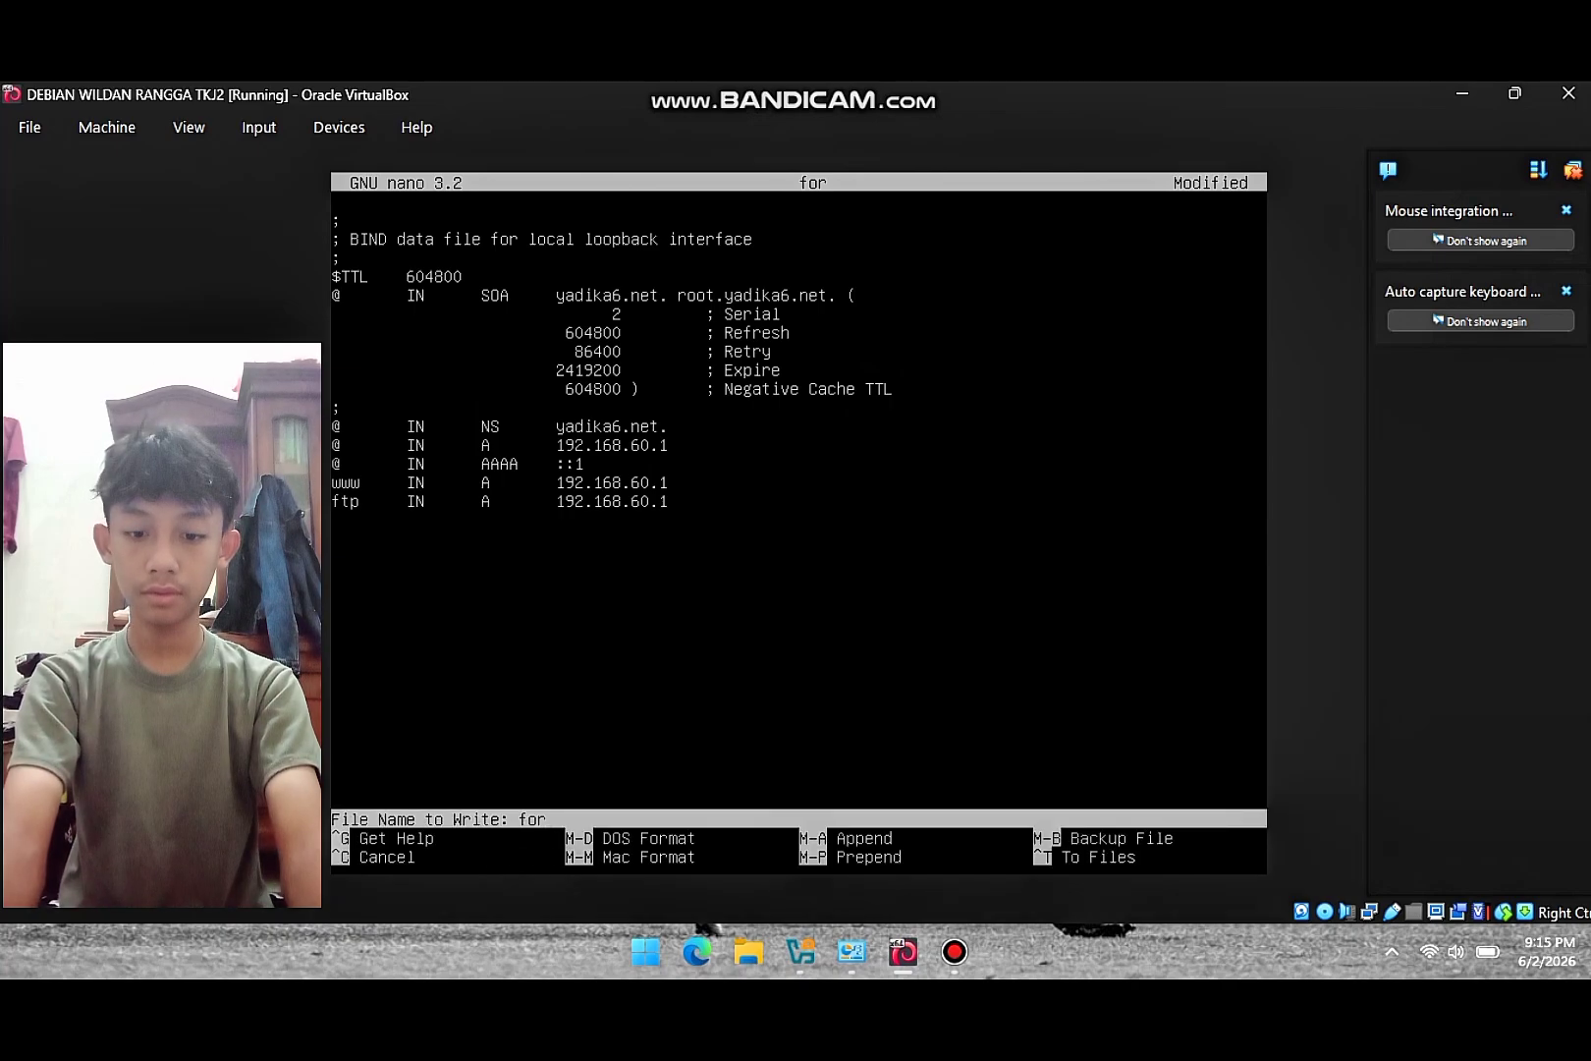
key("Return")
type("nano")
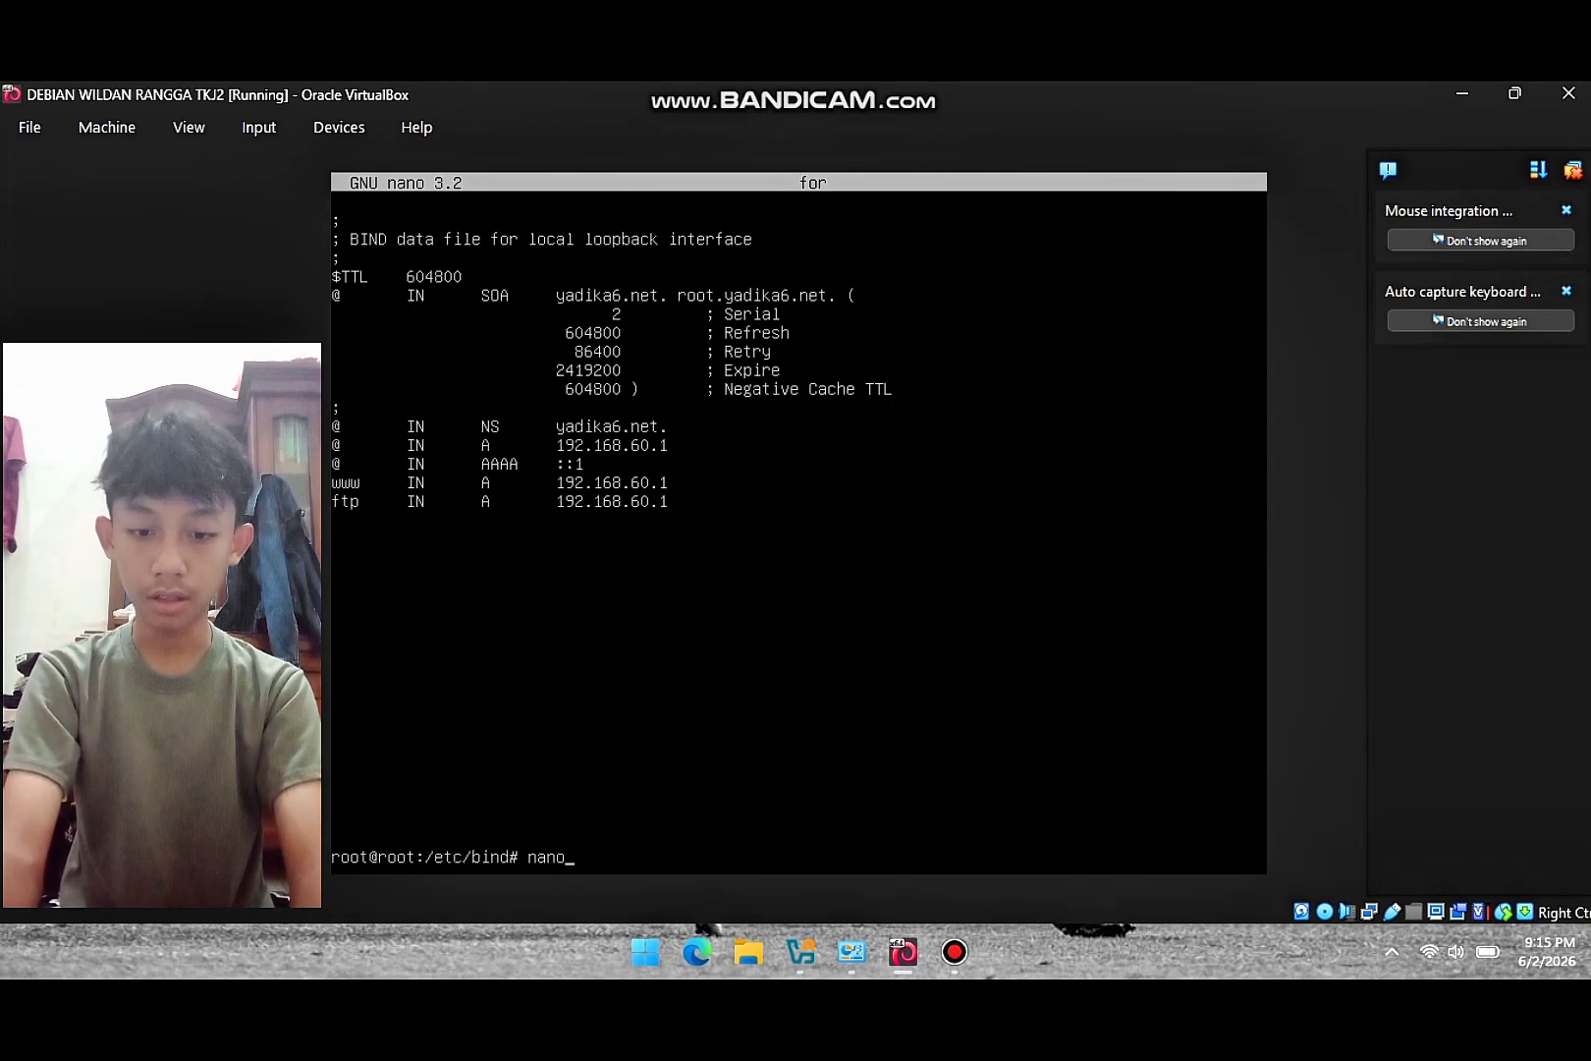
type(" rev")
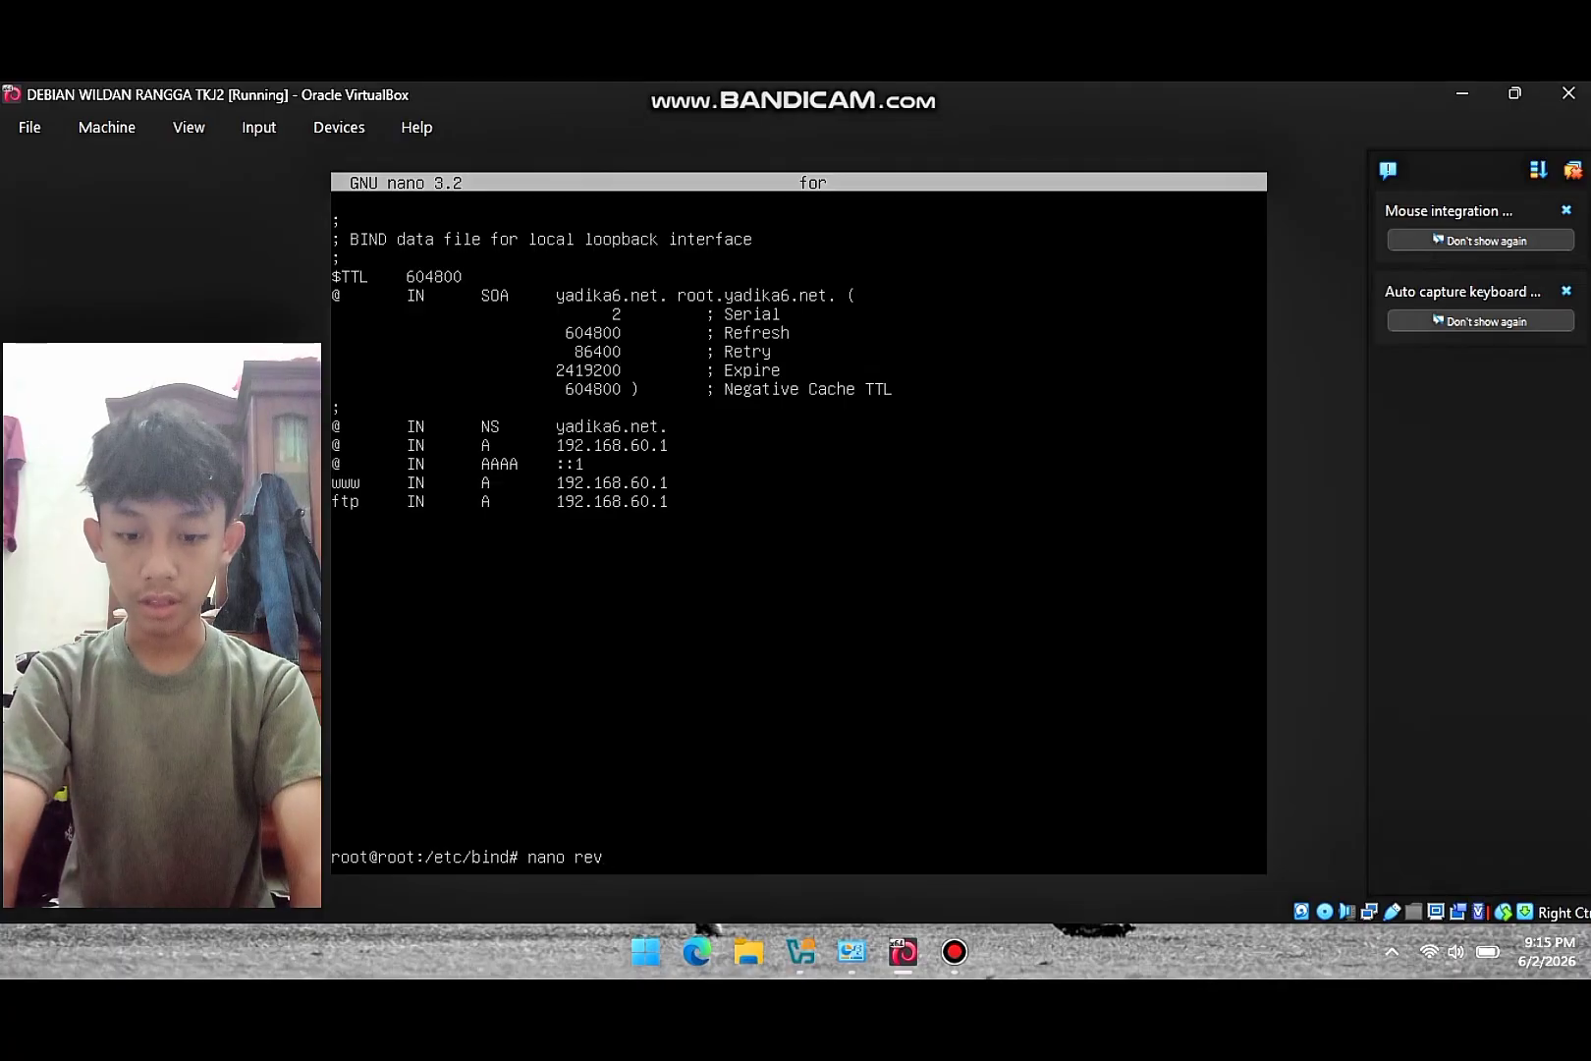
key("Return")
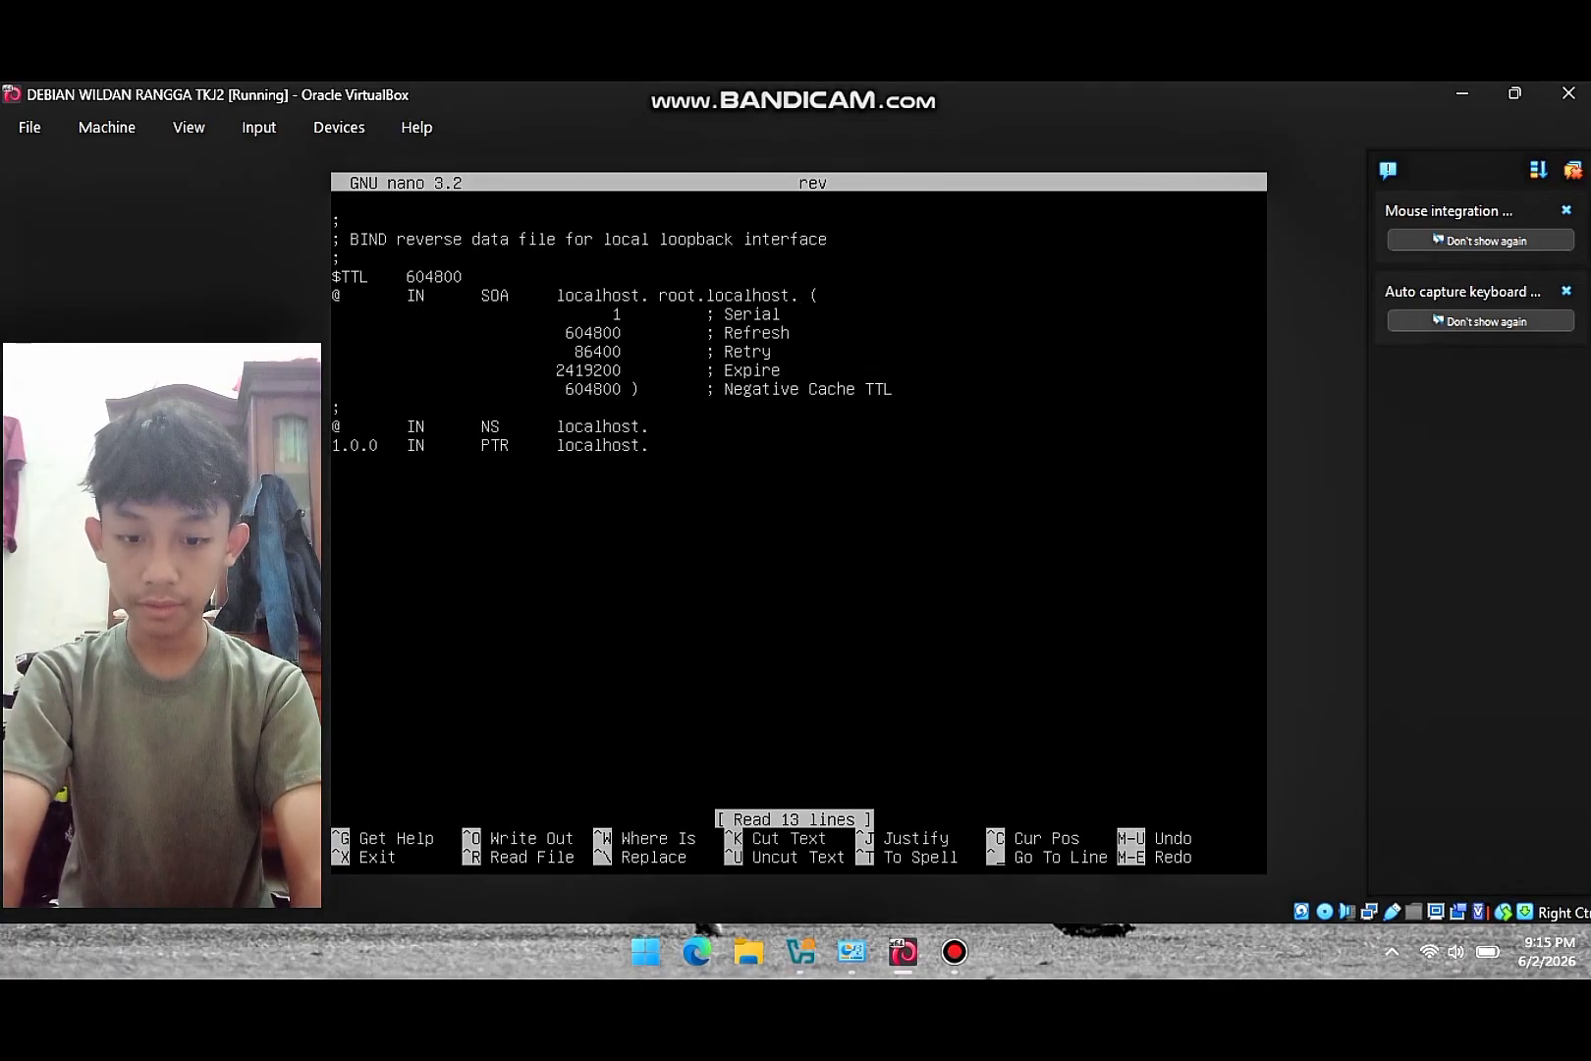
- Replace localhost with yadika6.net in the SOA name server and contact fields of rev
key("BackSpace")
key("BackSpace")
key("BackSpace")
key("BackSpace")
key("BackSpace")
key("BackSpace")
key("BackSpace")
key("BackSpace")
key("BackSpace")
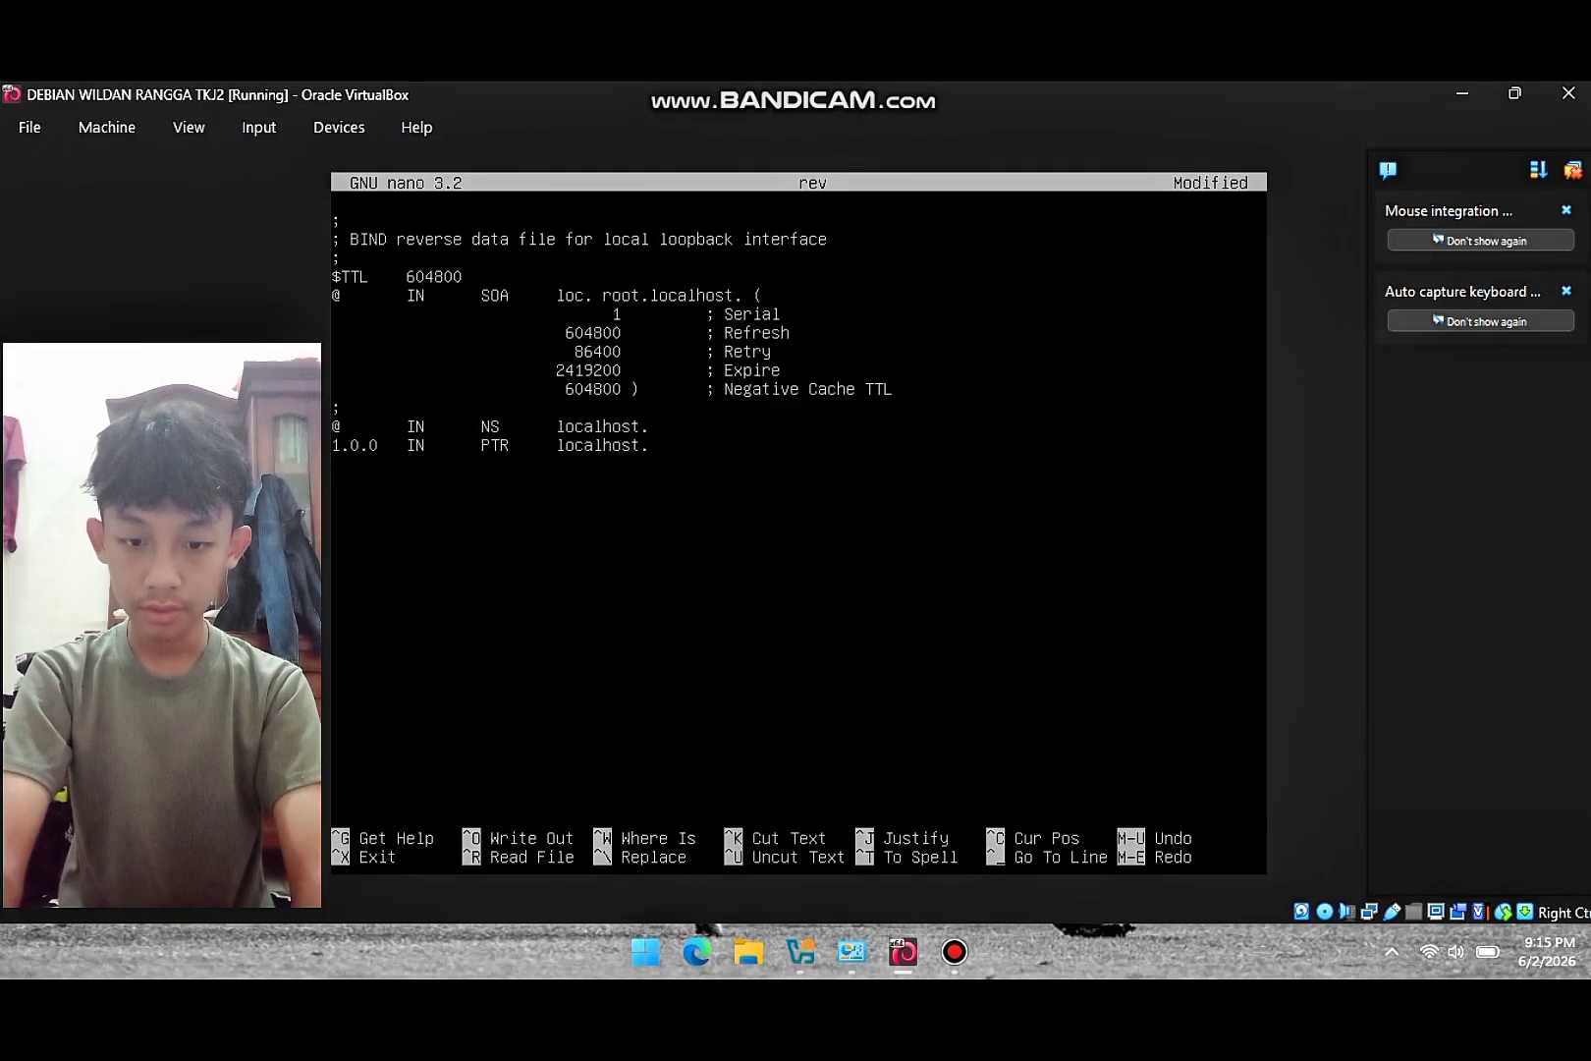
type("yadika")
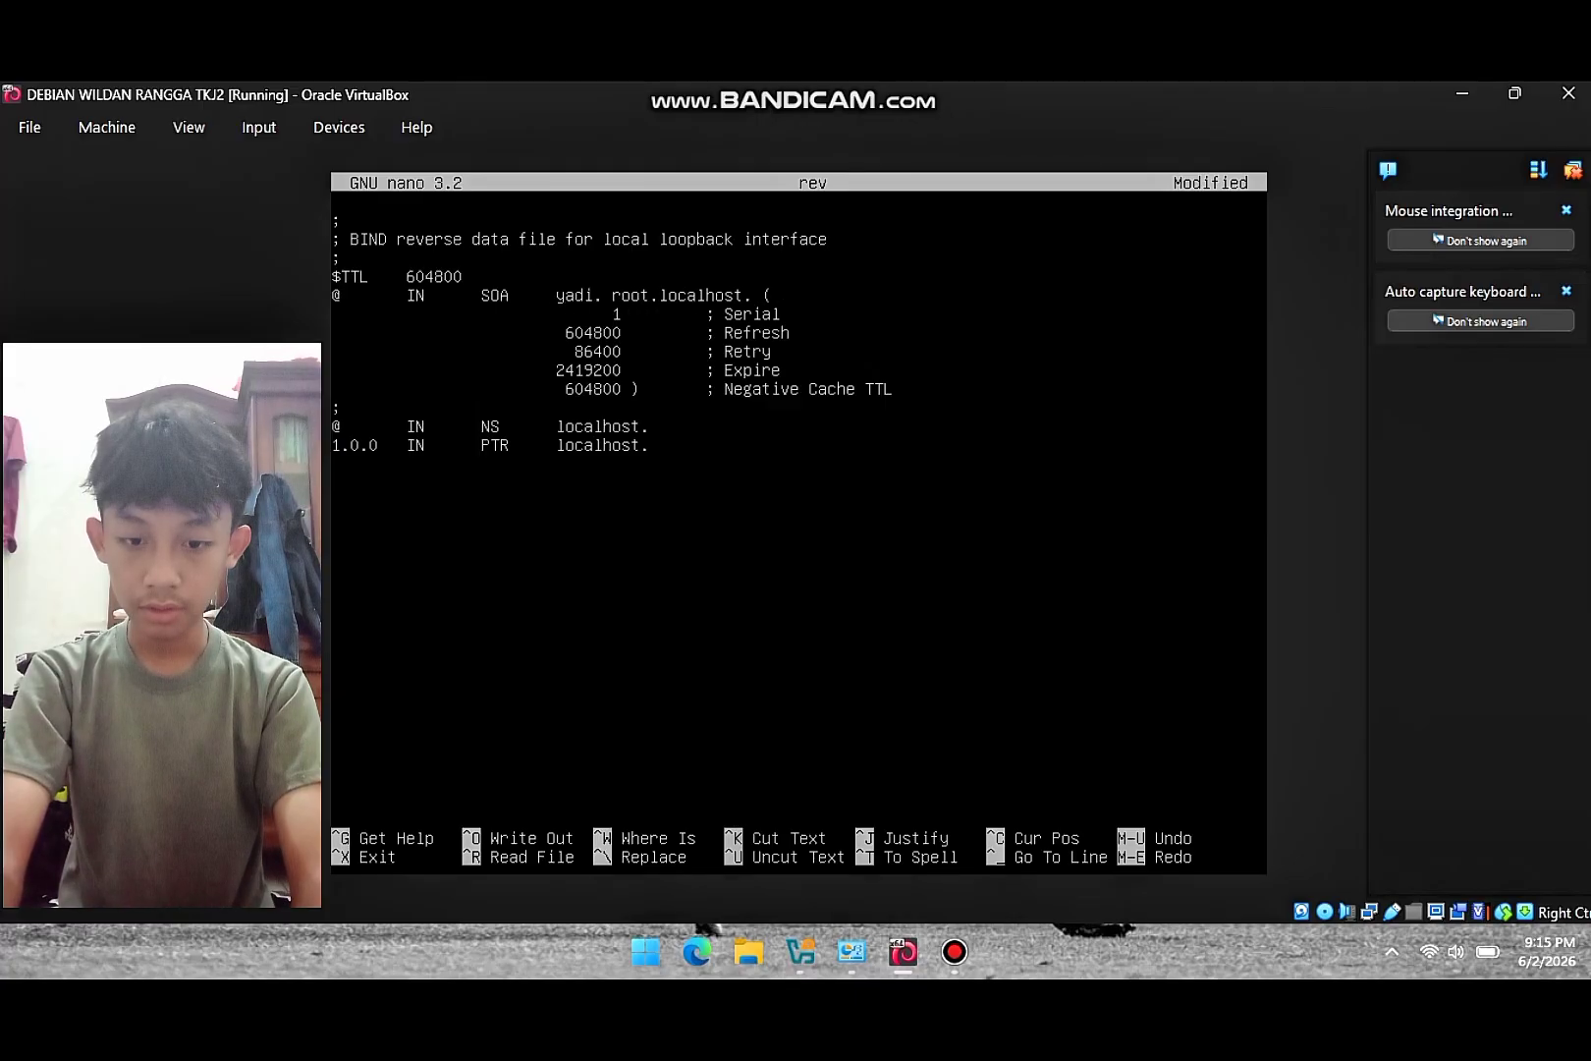
type("6")
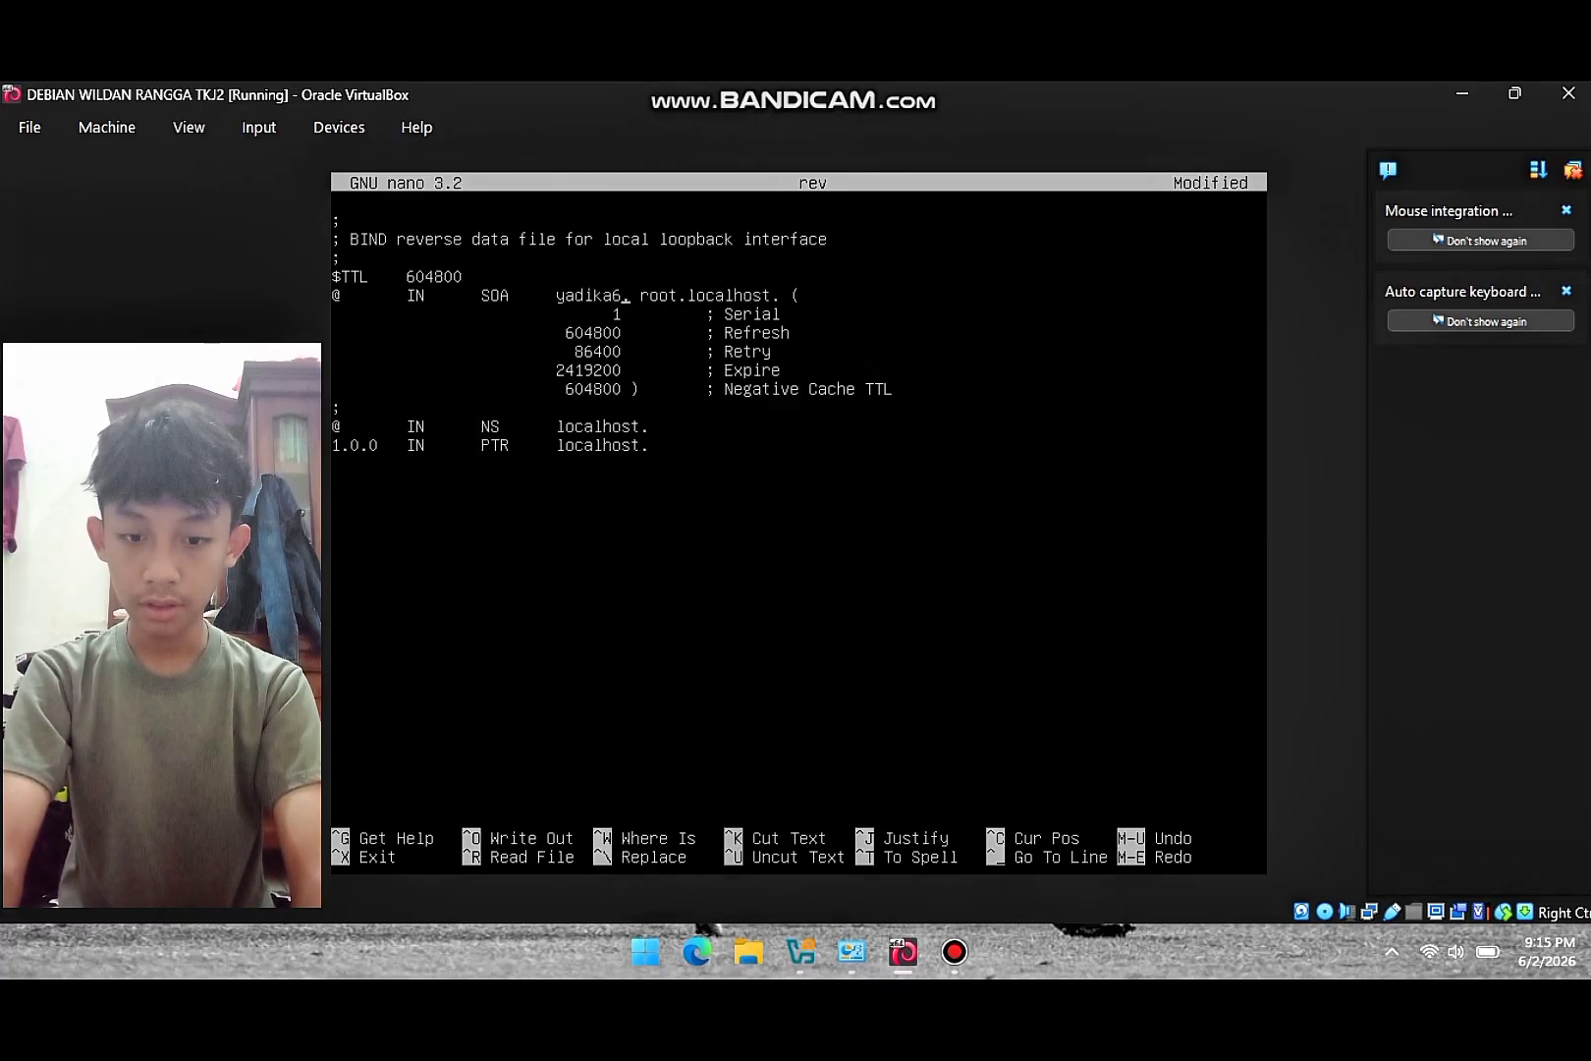
key("Right")
type("net.")
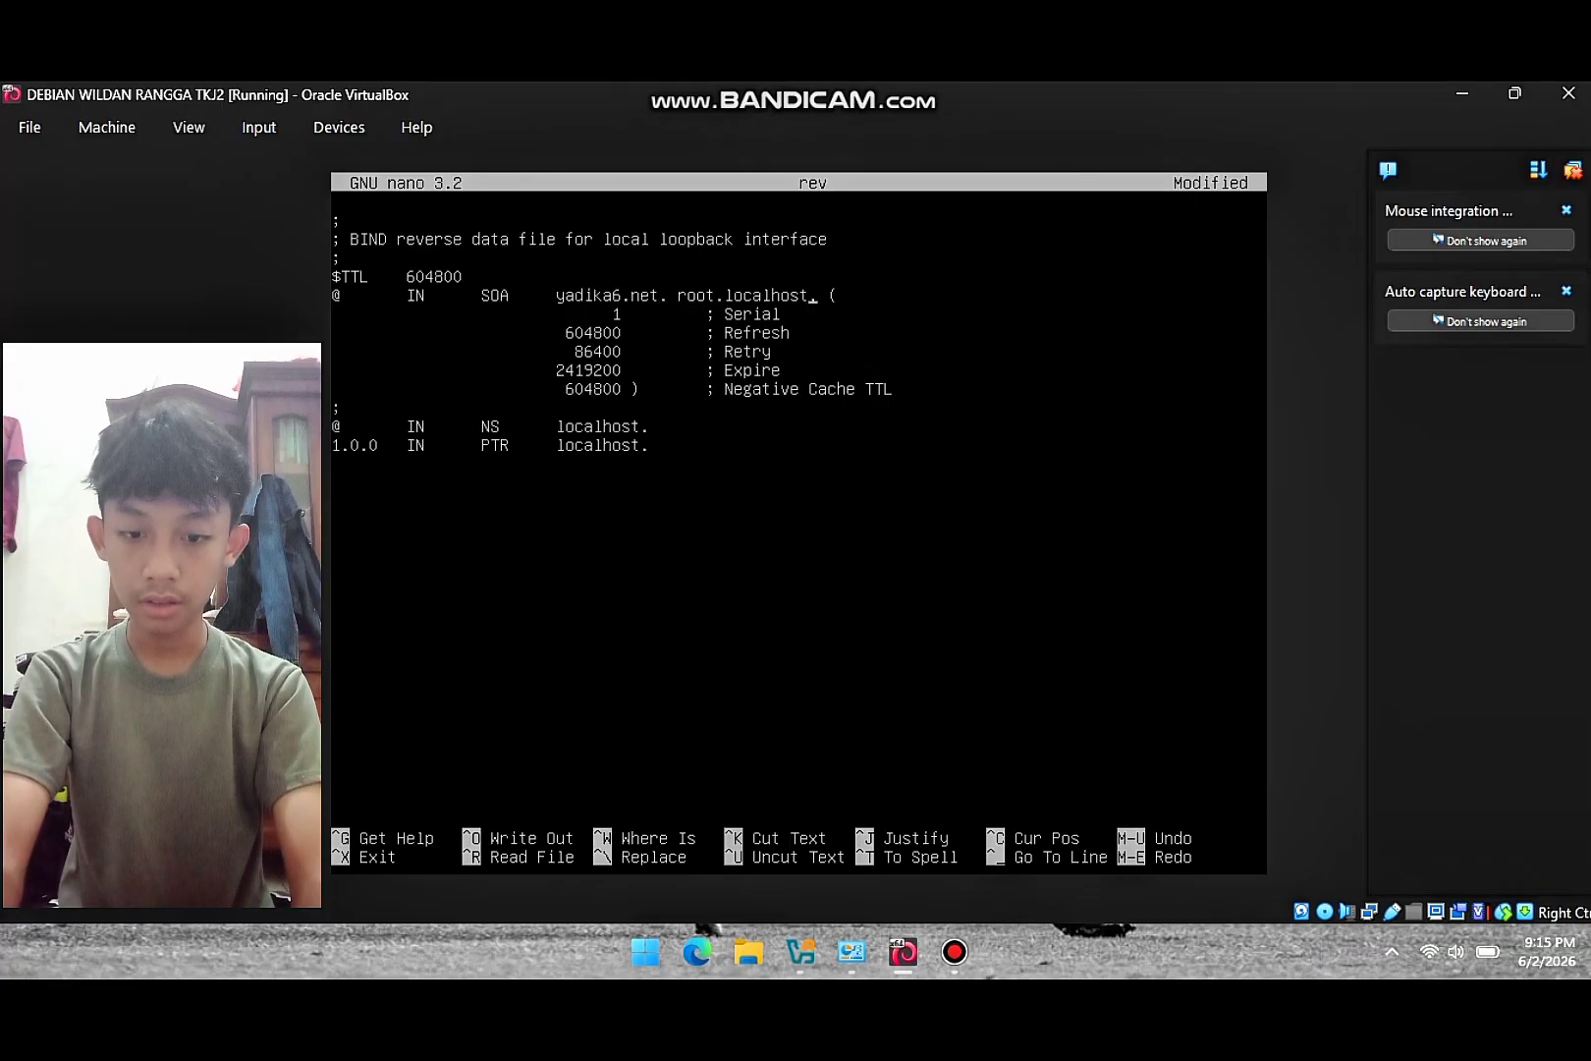
key("BackSpace")
key("BackSpace")
key("BackSpace")
key("BackSpace")
key("BackSpace")
key("BackSpace")
key("BackSpace")
key("BackSpace")
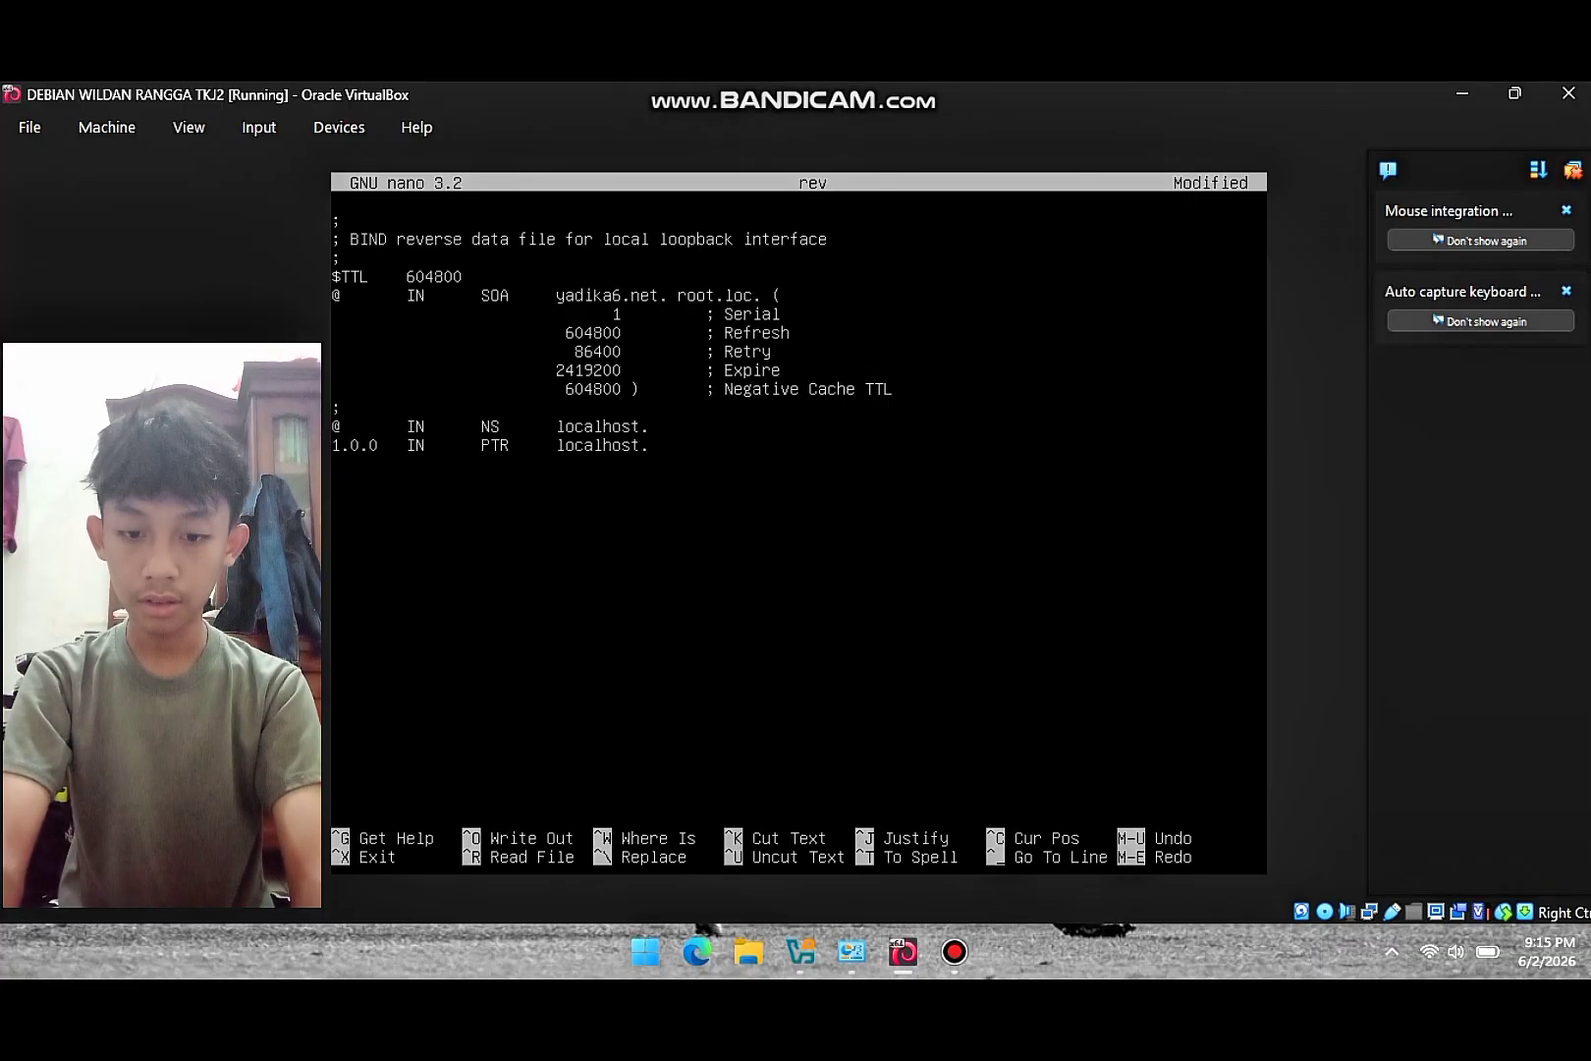
key("BackSpace")
type("yadika")
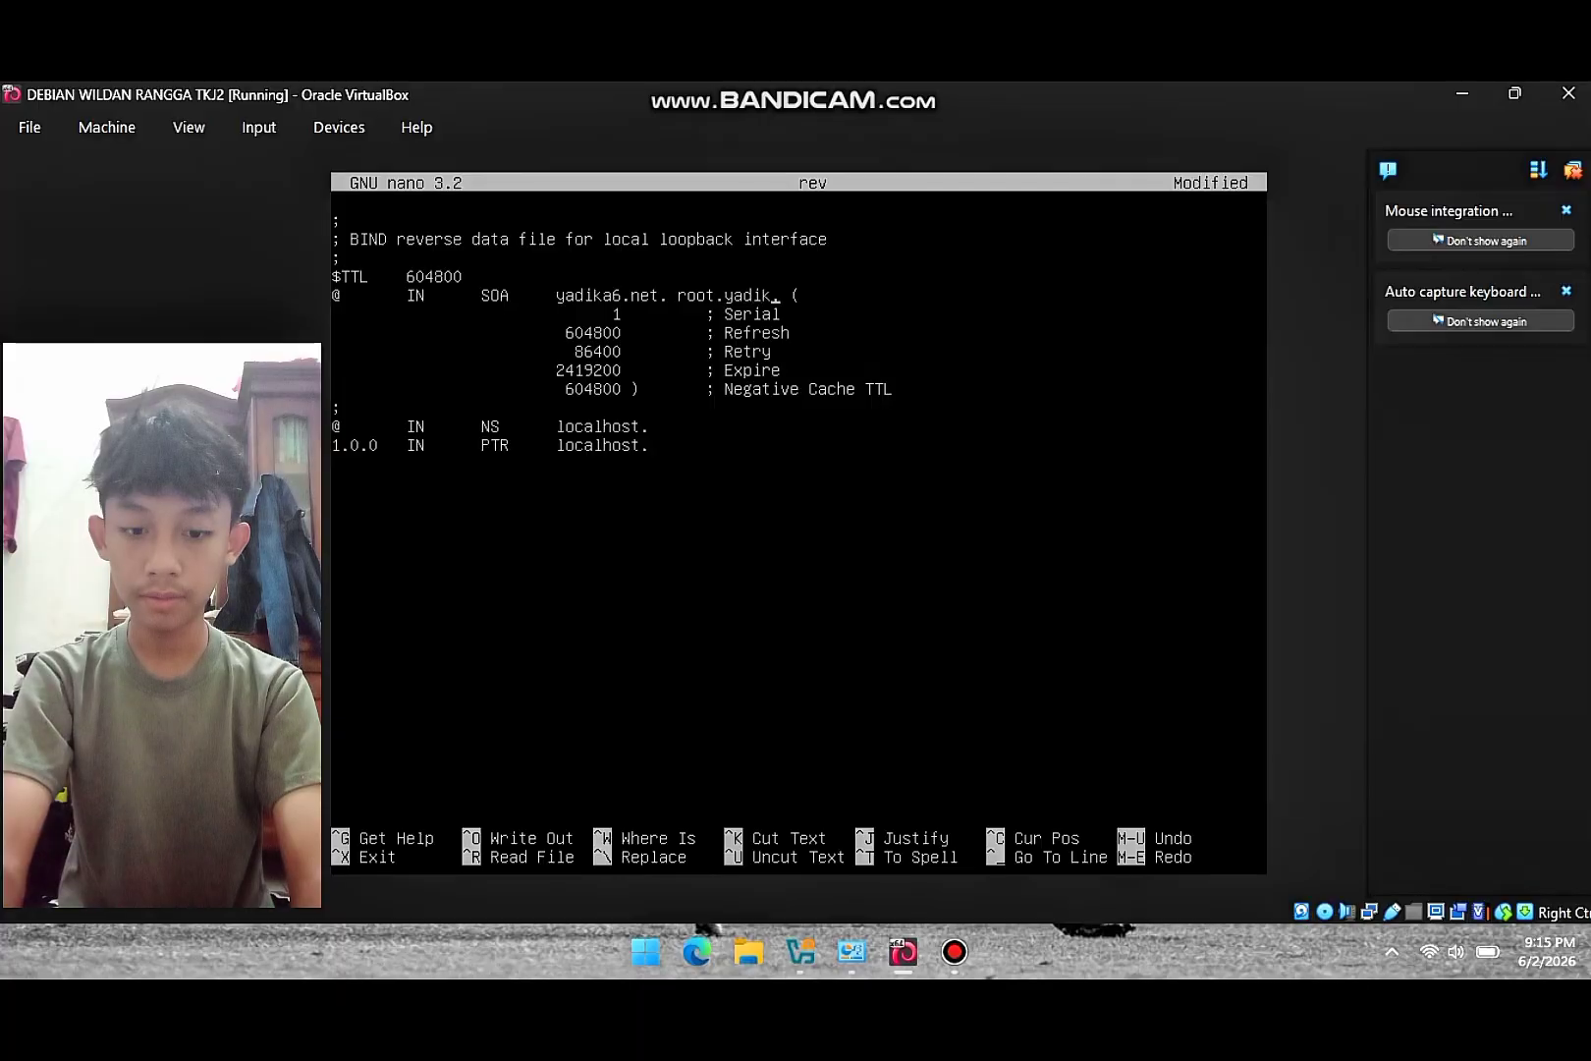
type("6.net")
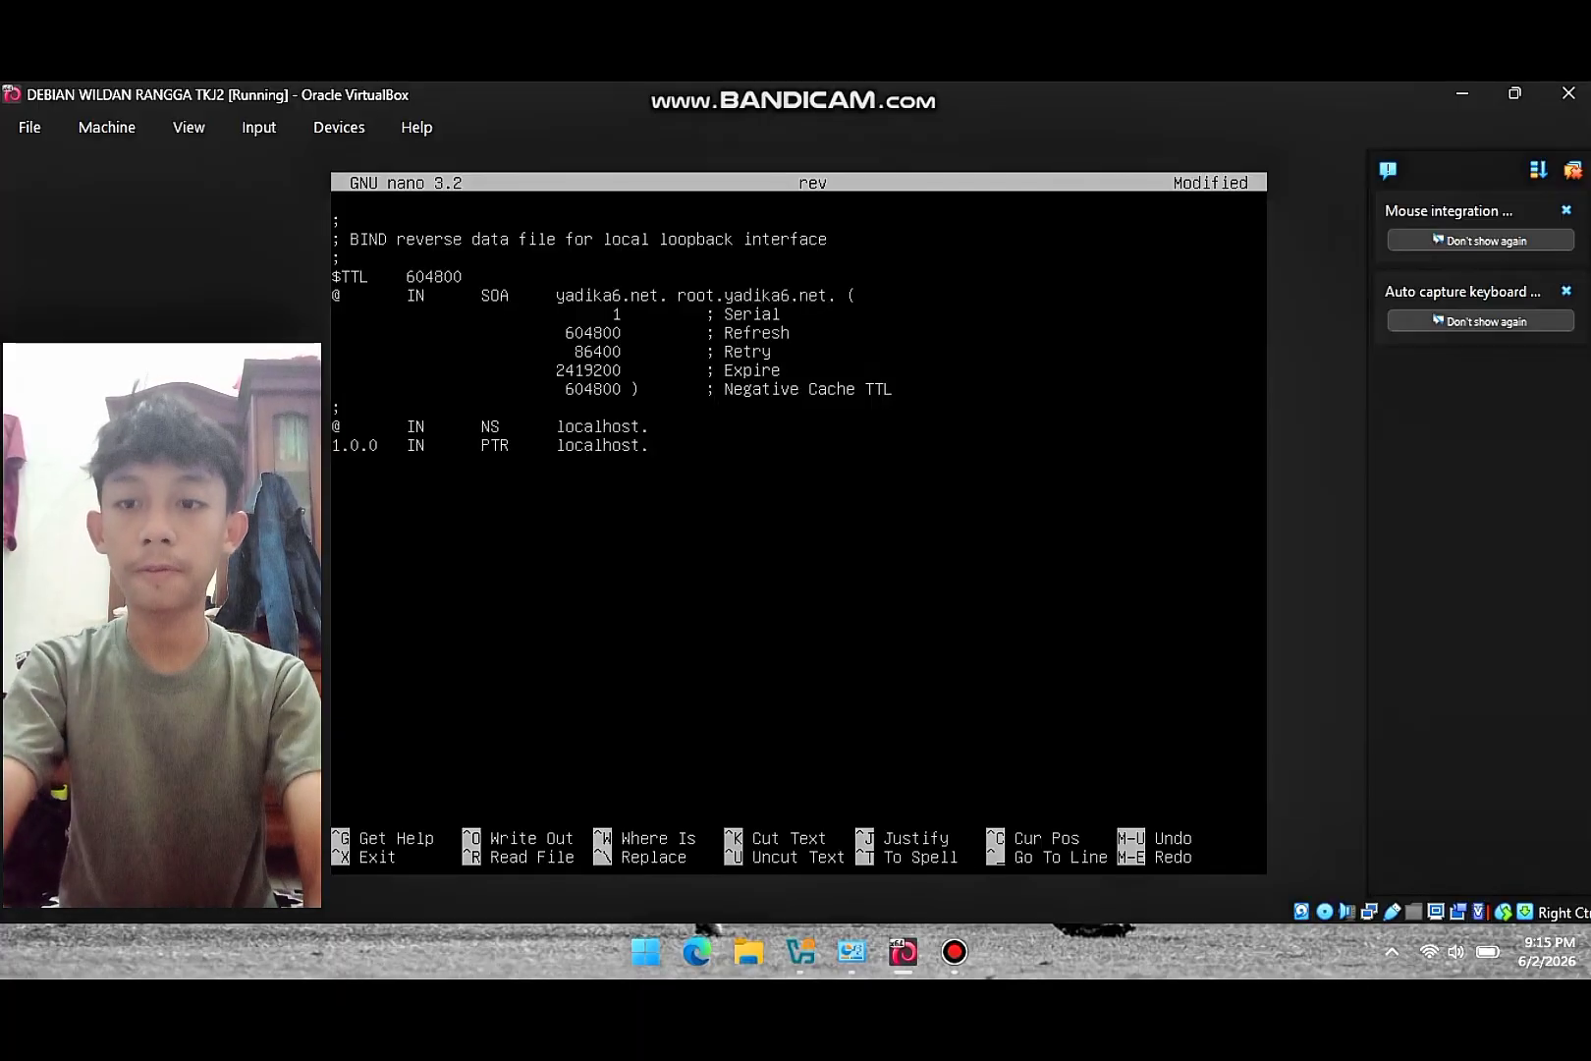
- Change localhost to yadika6.net in the rev file's NS and PTR records
key("Down")
key("Down")
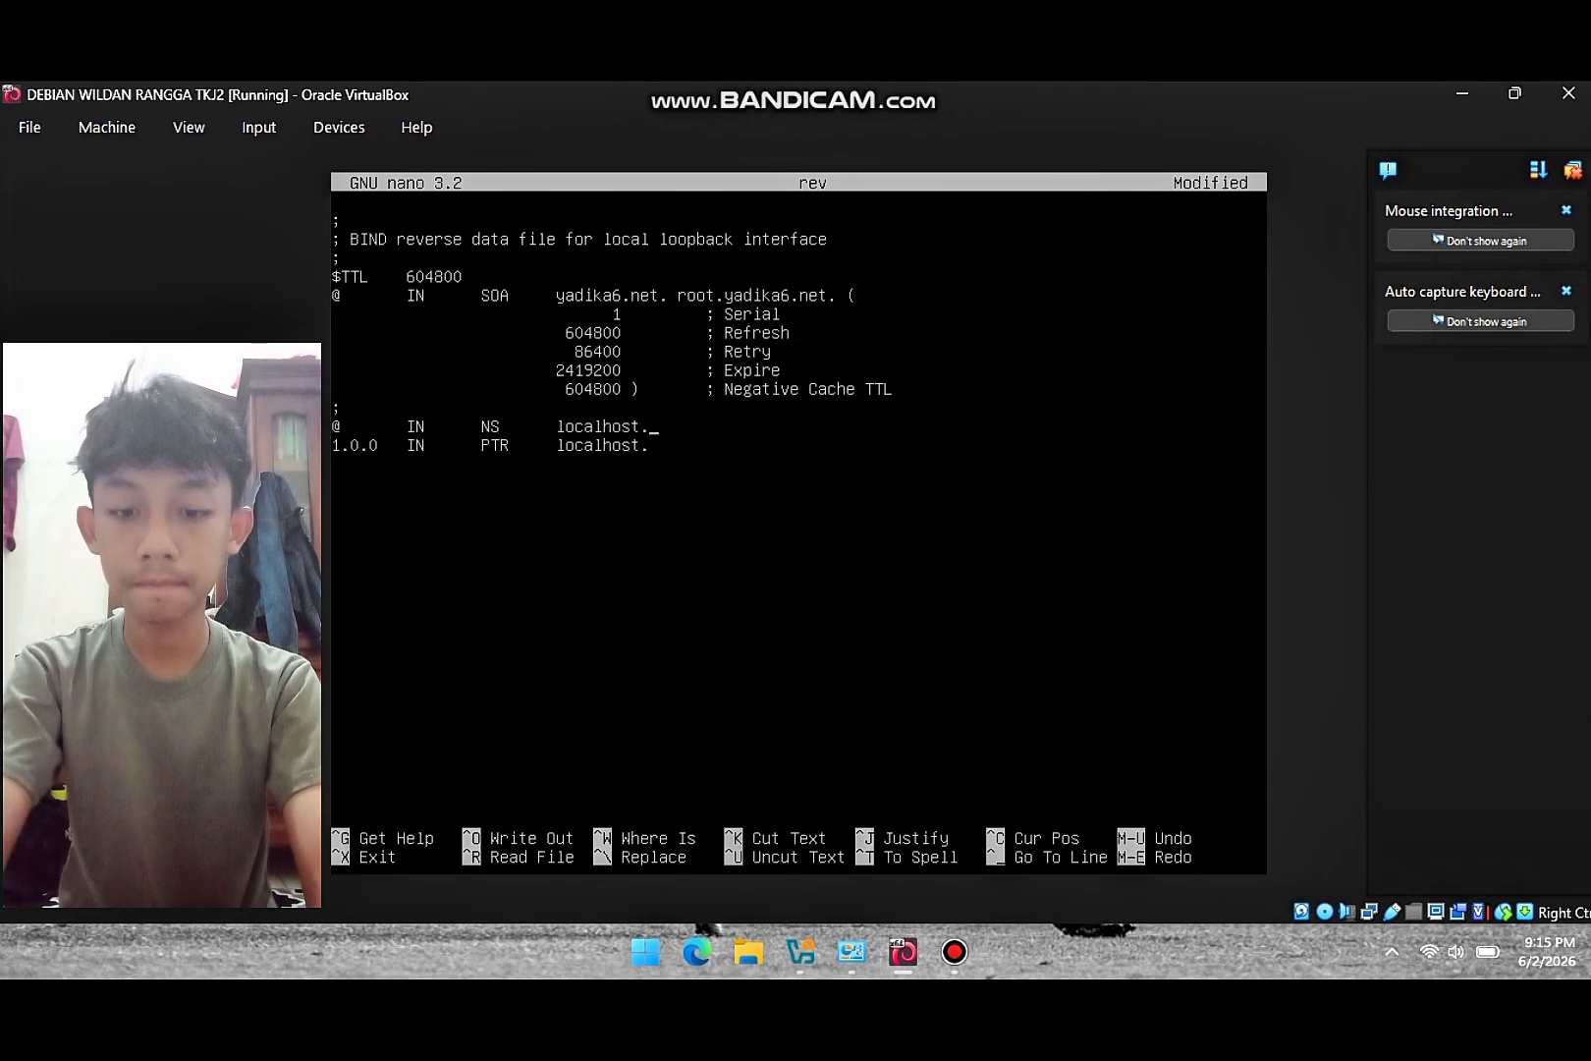
key("Left")
key("BackSpace")
key("BackSpace")
key("BackSpace")
key("BackSpace")
key("BackSpace")
key("BackSpace")
key("BackSpace")
key("BackSpace")
key("BackSpace")
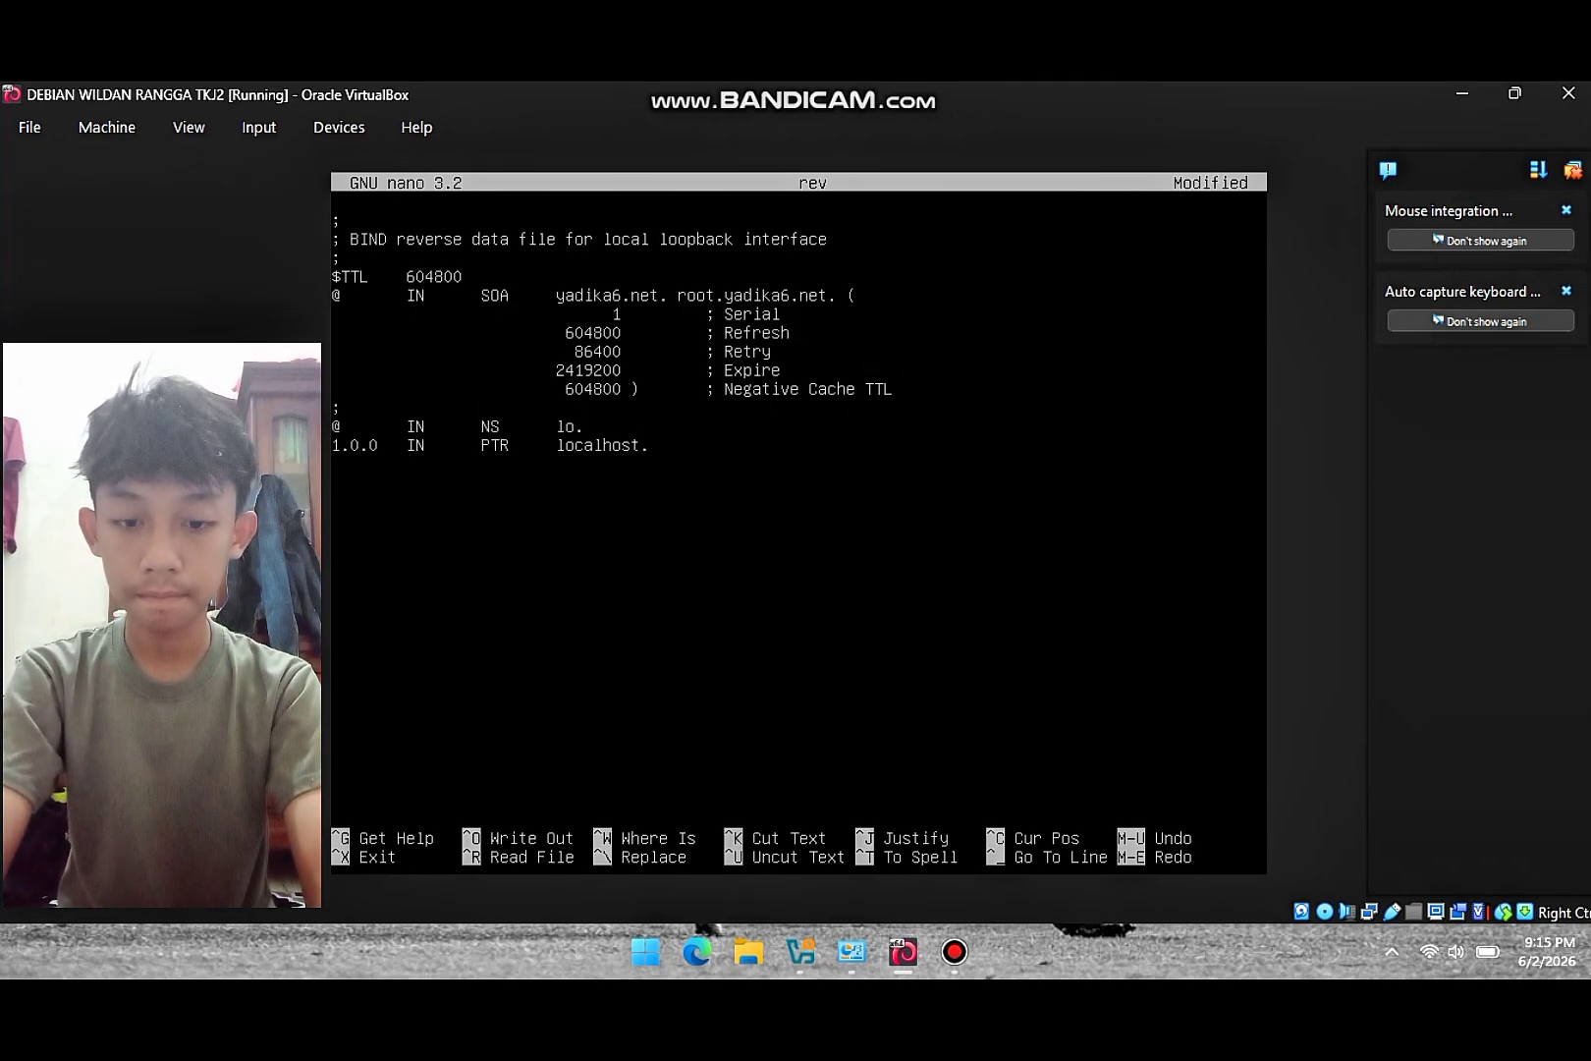
type("yadika6")
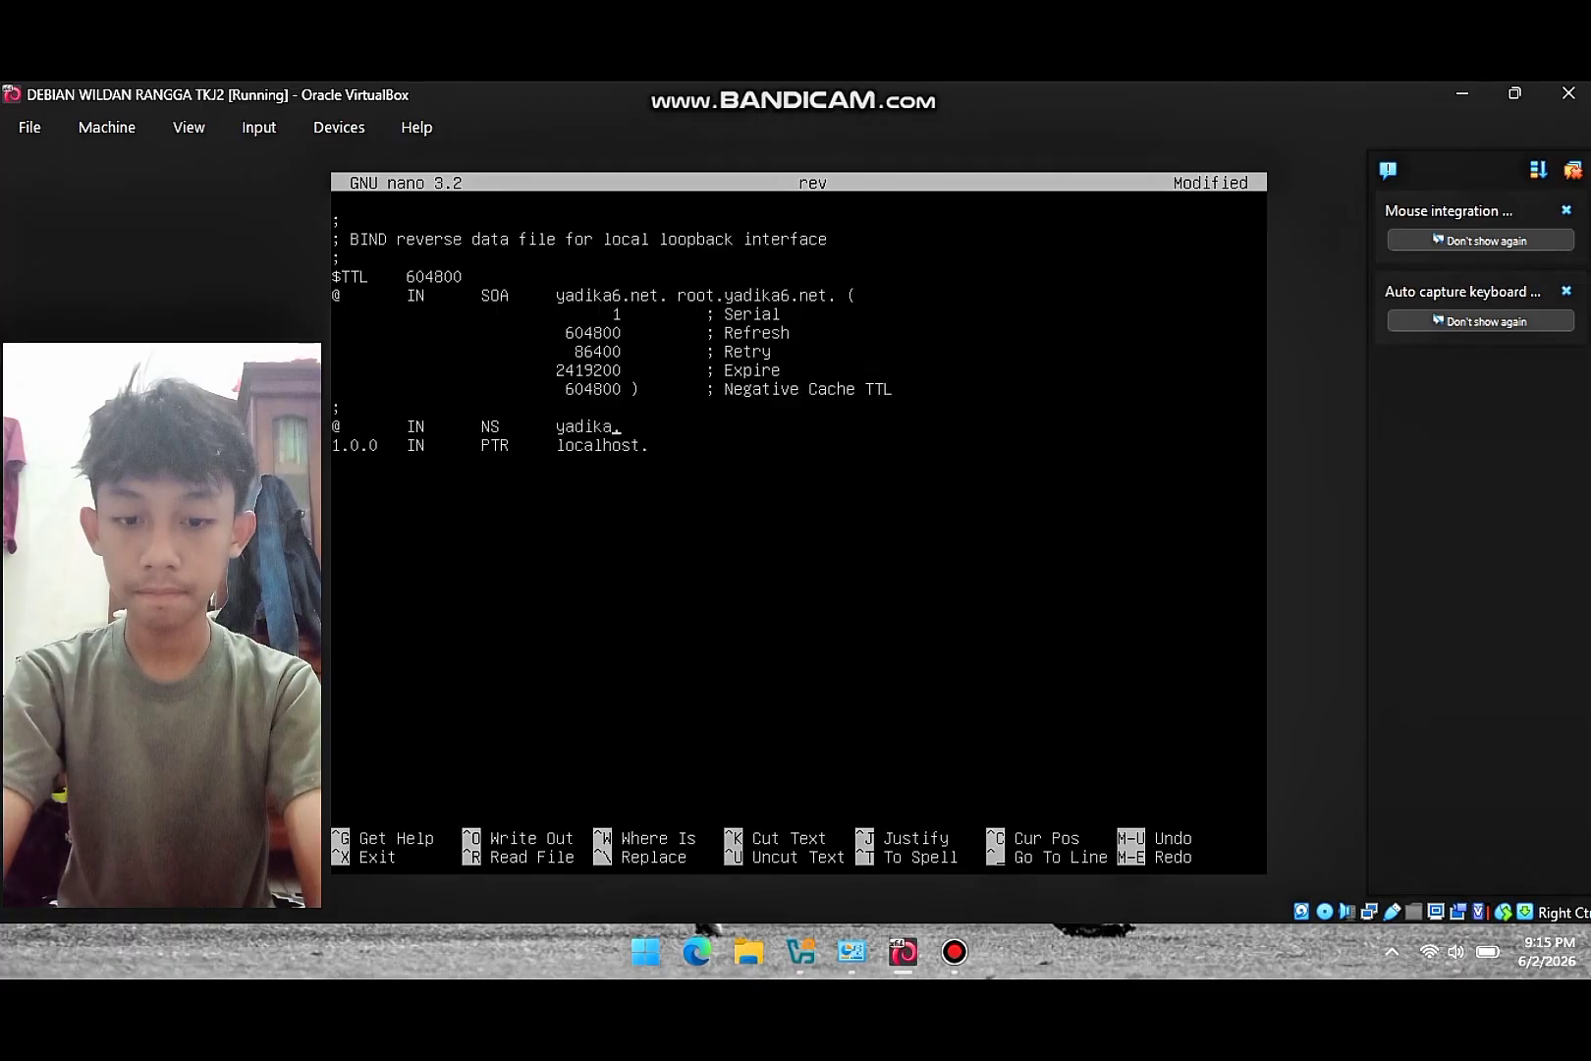
type(".net.")
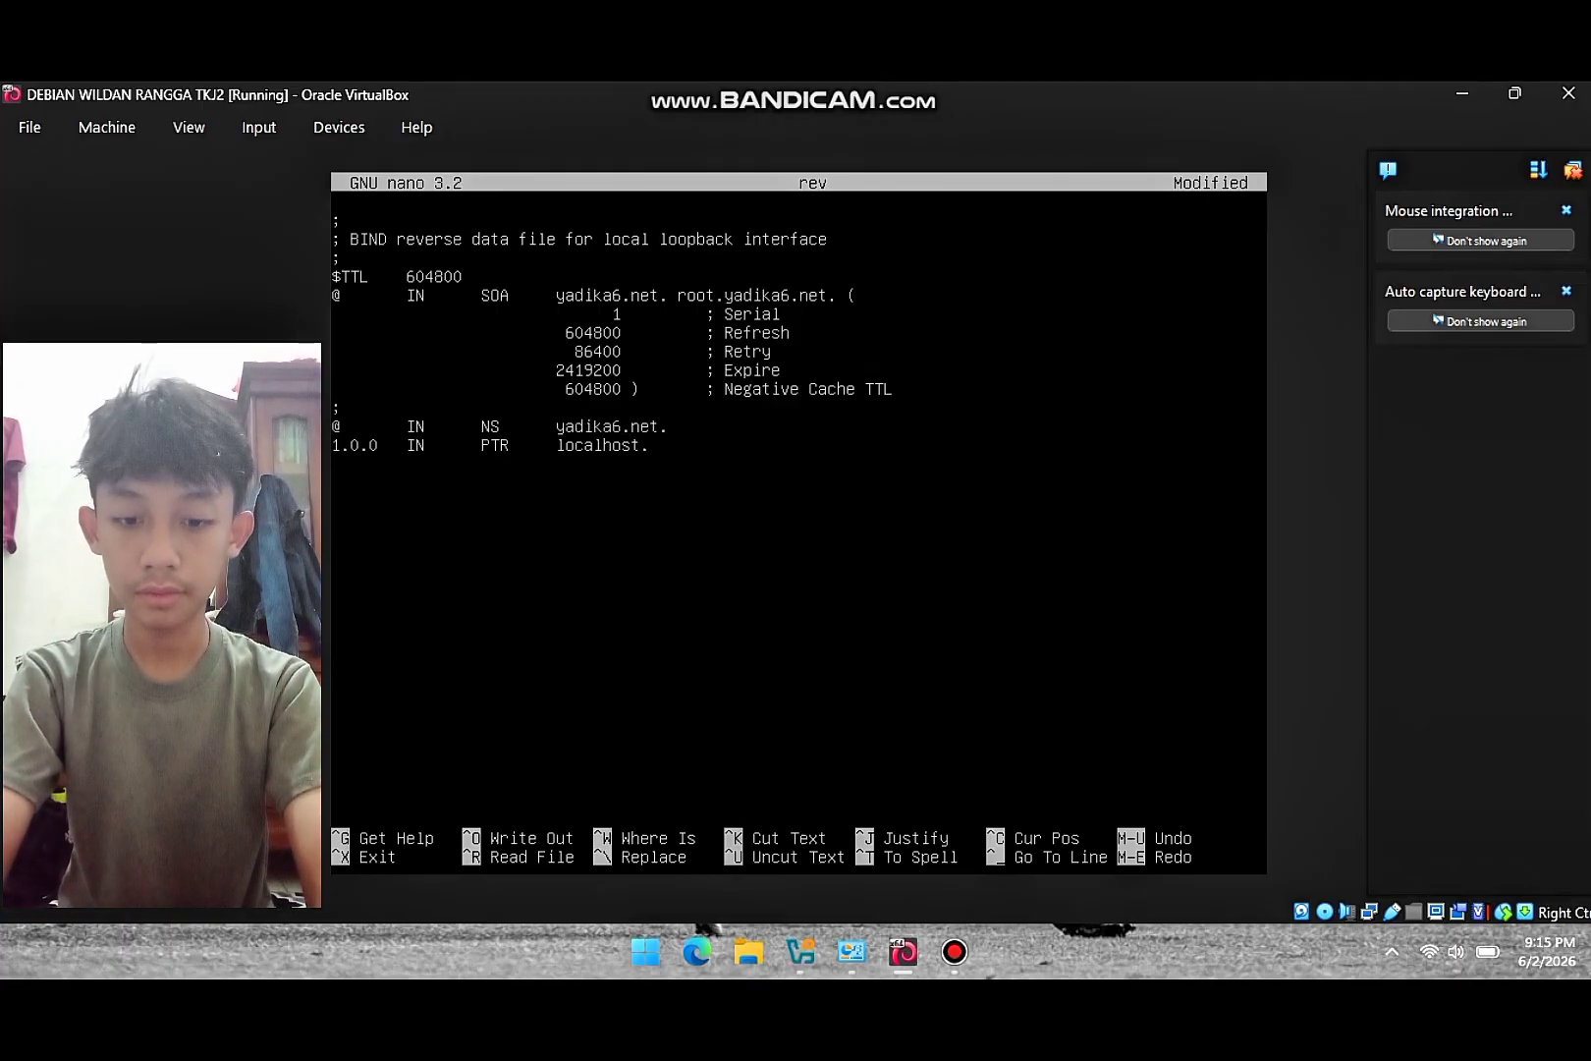
key("BackSpace")
key("BackSpace")
key("BackSpace")
key("BackSpace")
key("BackSpace")
key("BackSpace")
key("BackSpace")
key("BackSpace")
key("BackSpace")
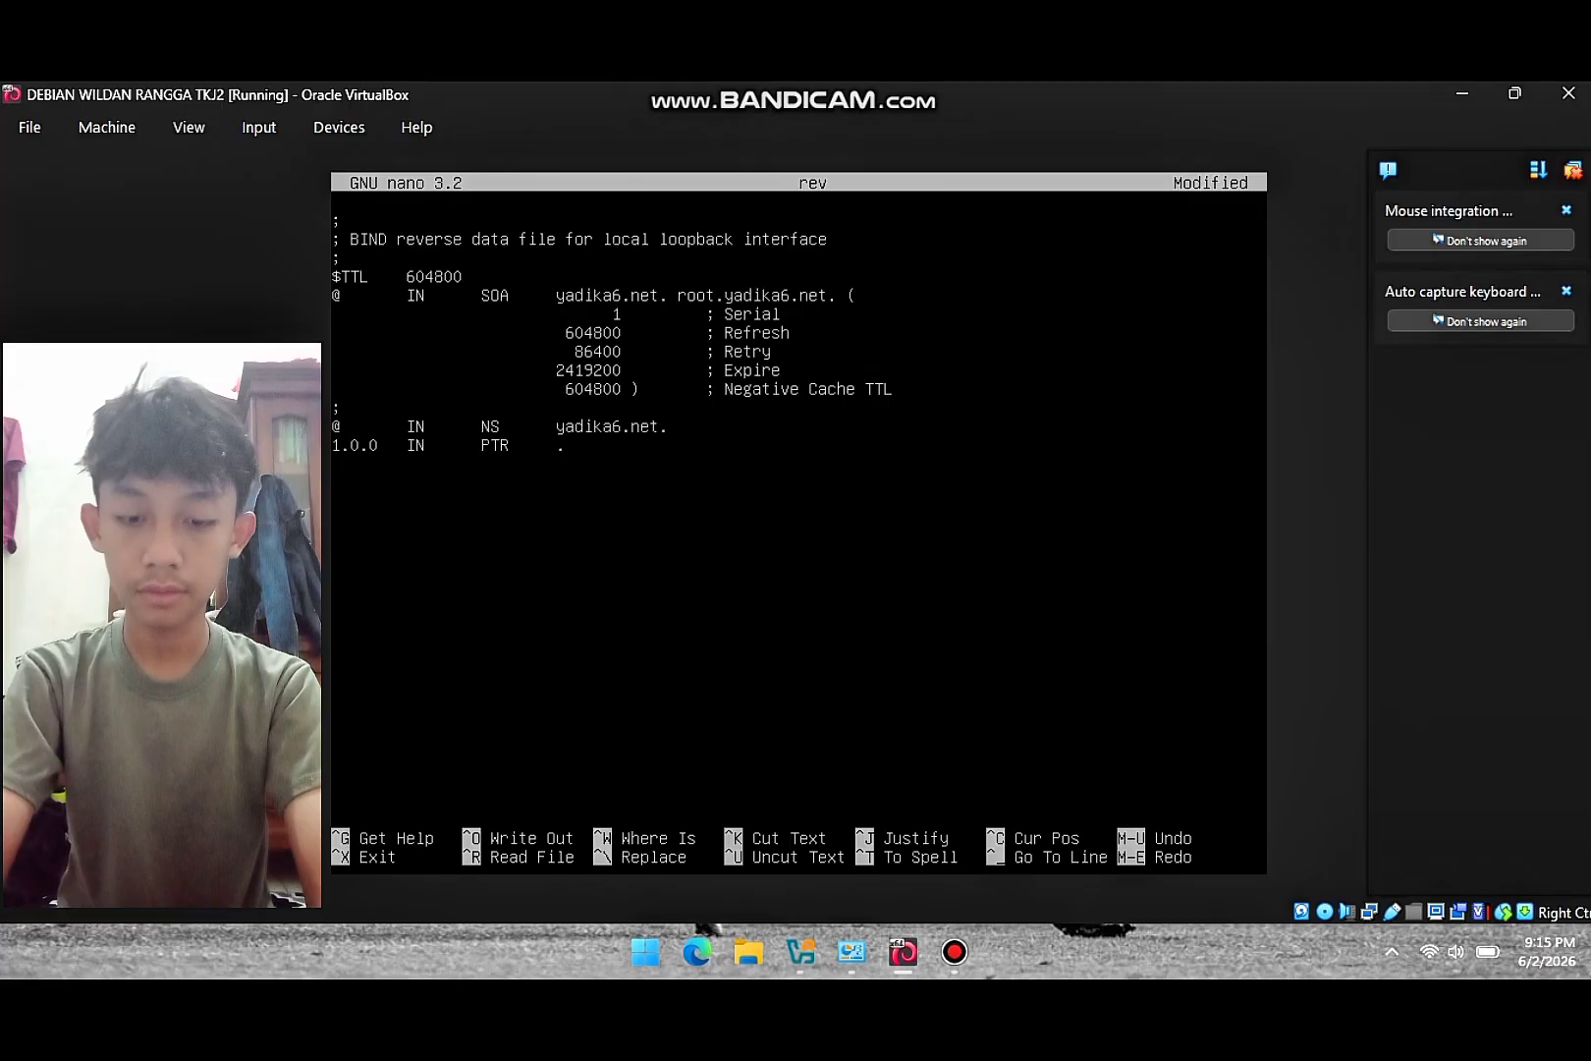
type("yadika6")
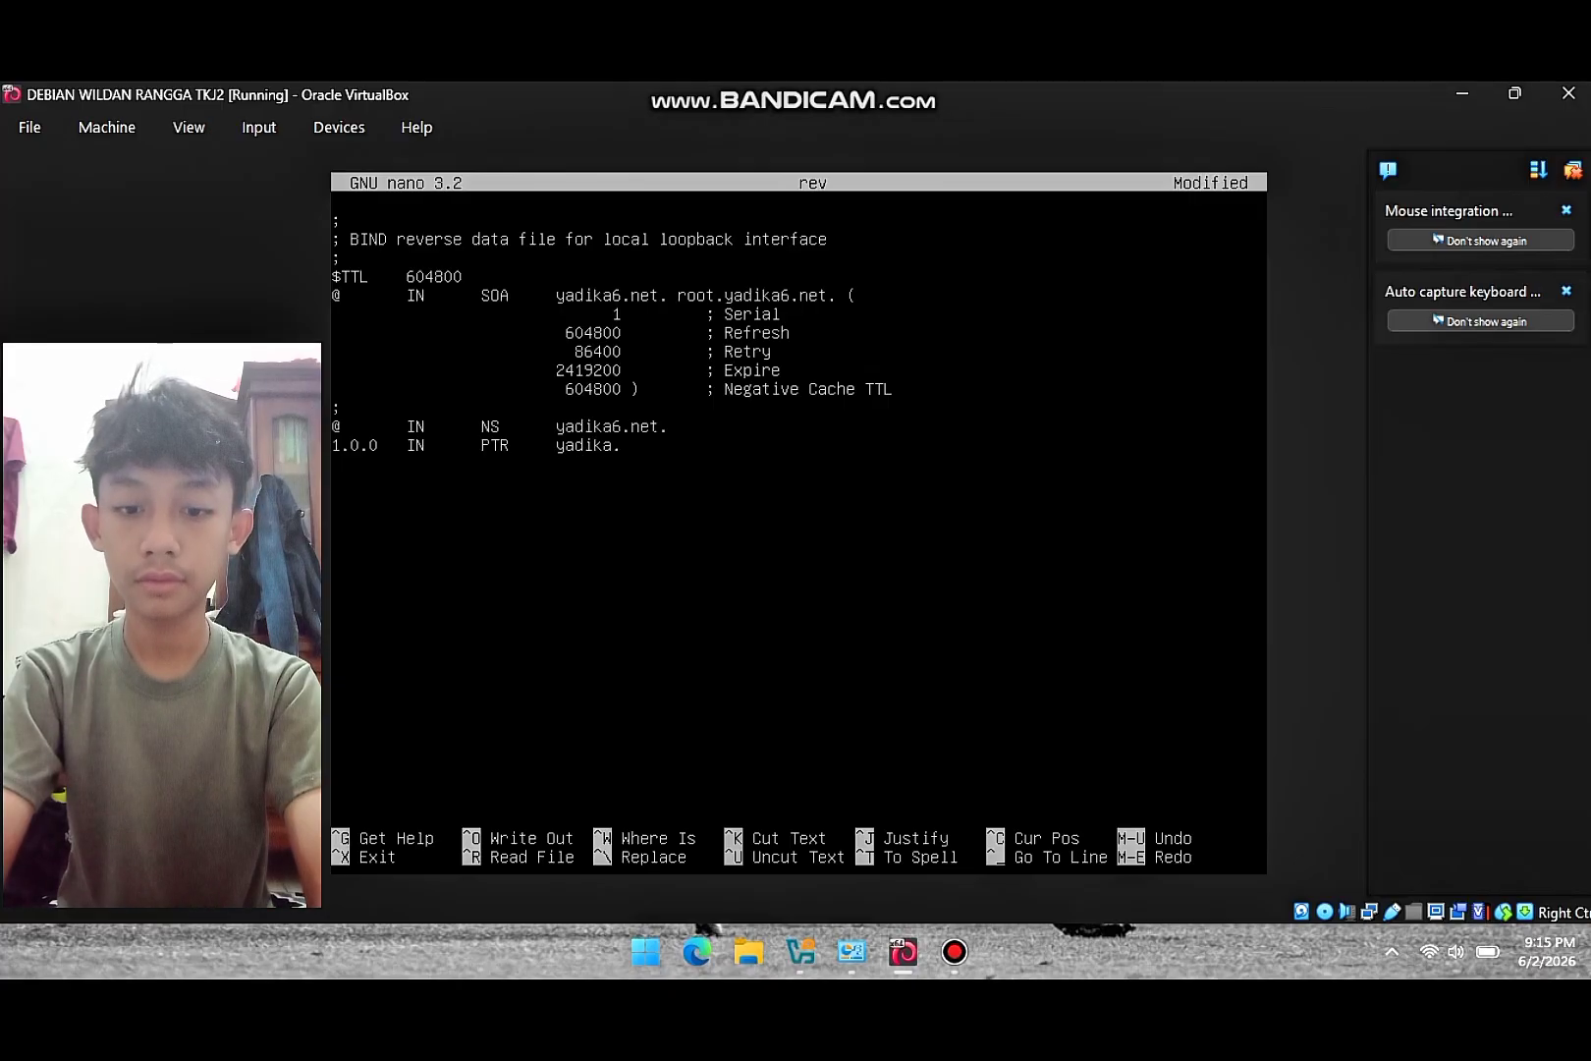
type(".net.")
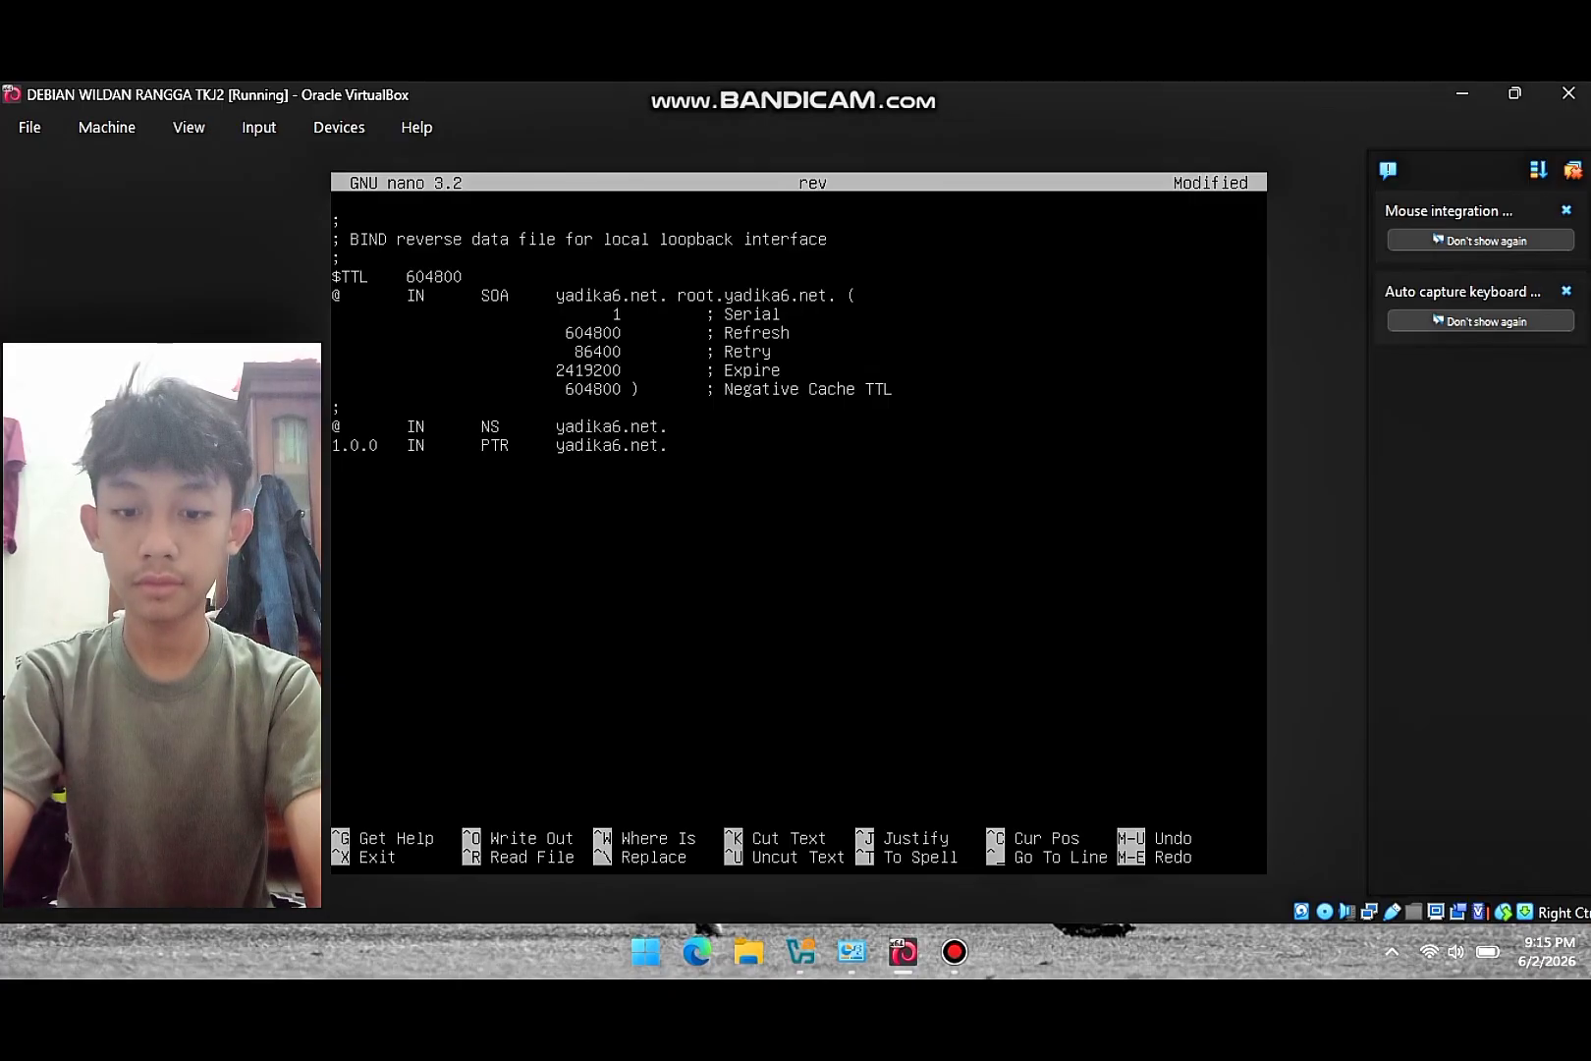
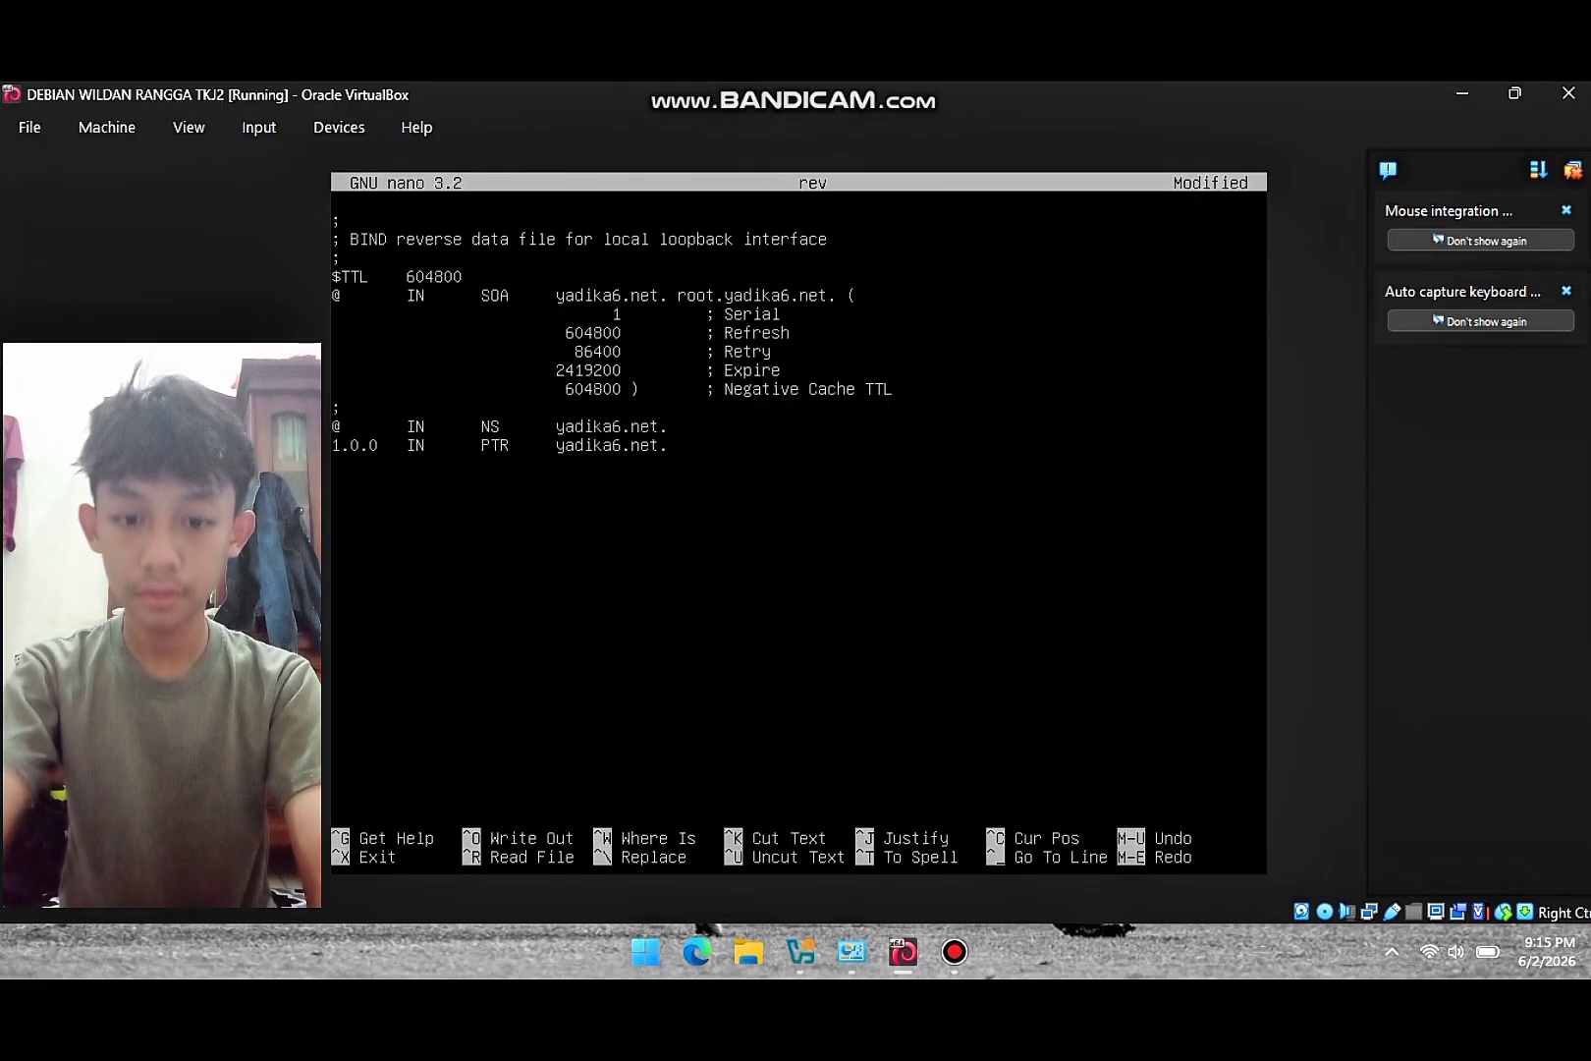
key("BackSpace")
key("BackSpace")
key("BackSpace")
key("BackSpace")
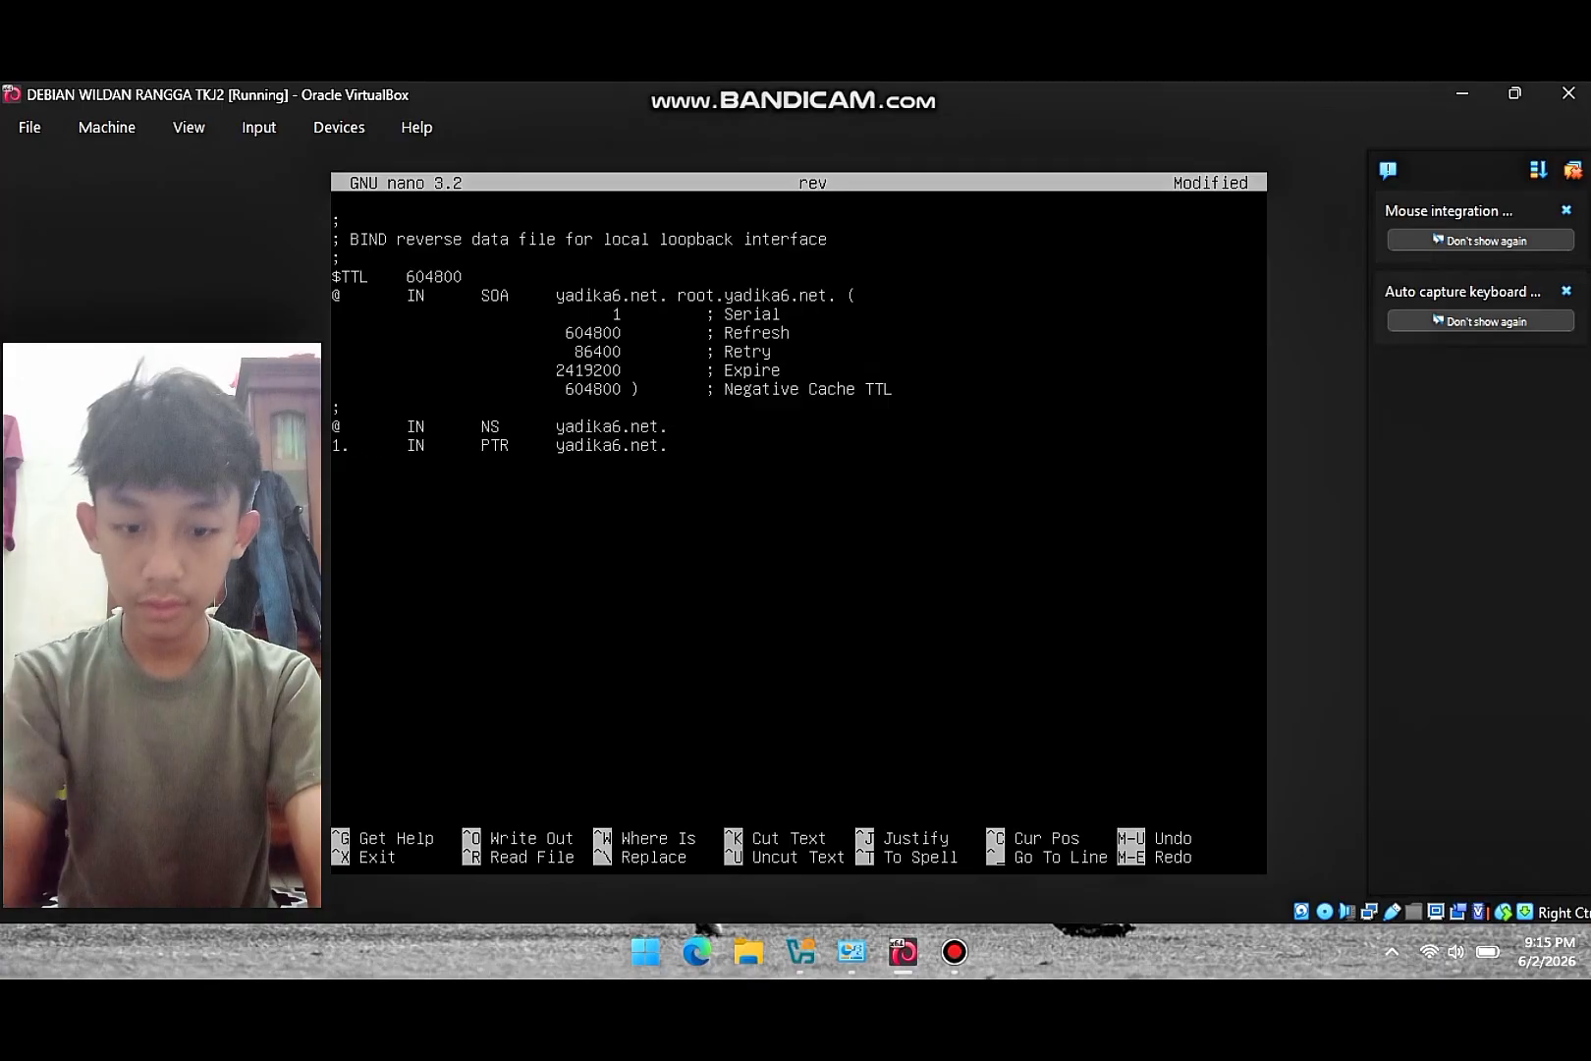
key("Down")
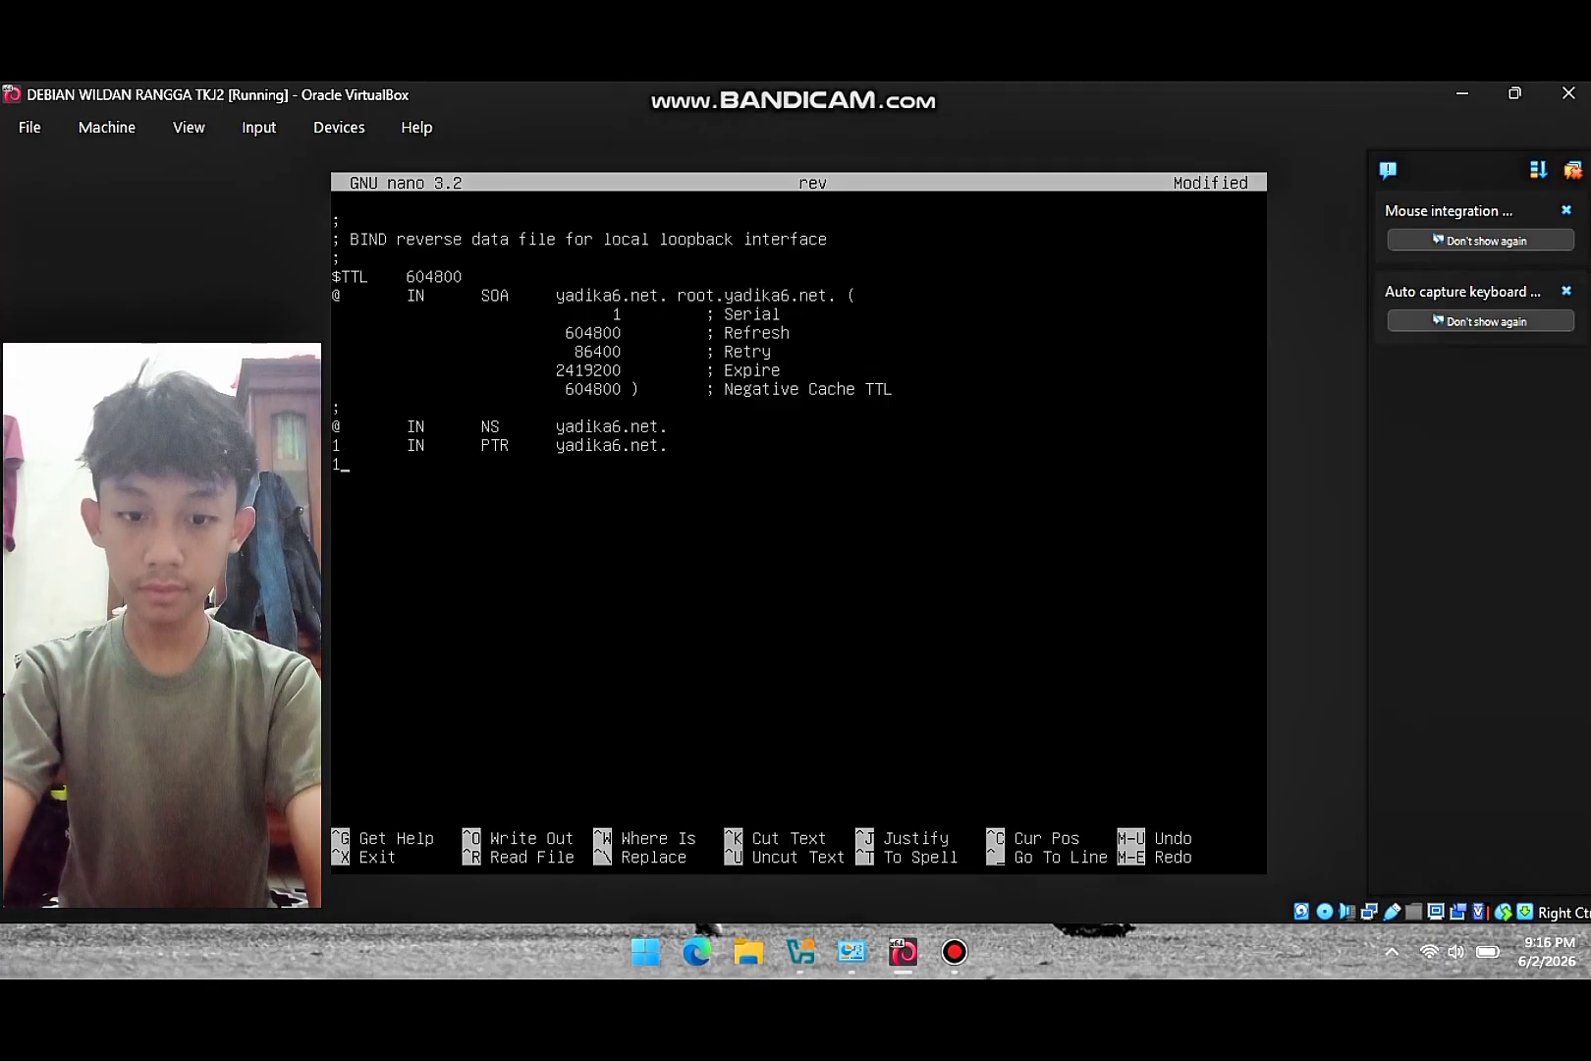
type("1")
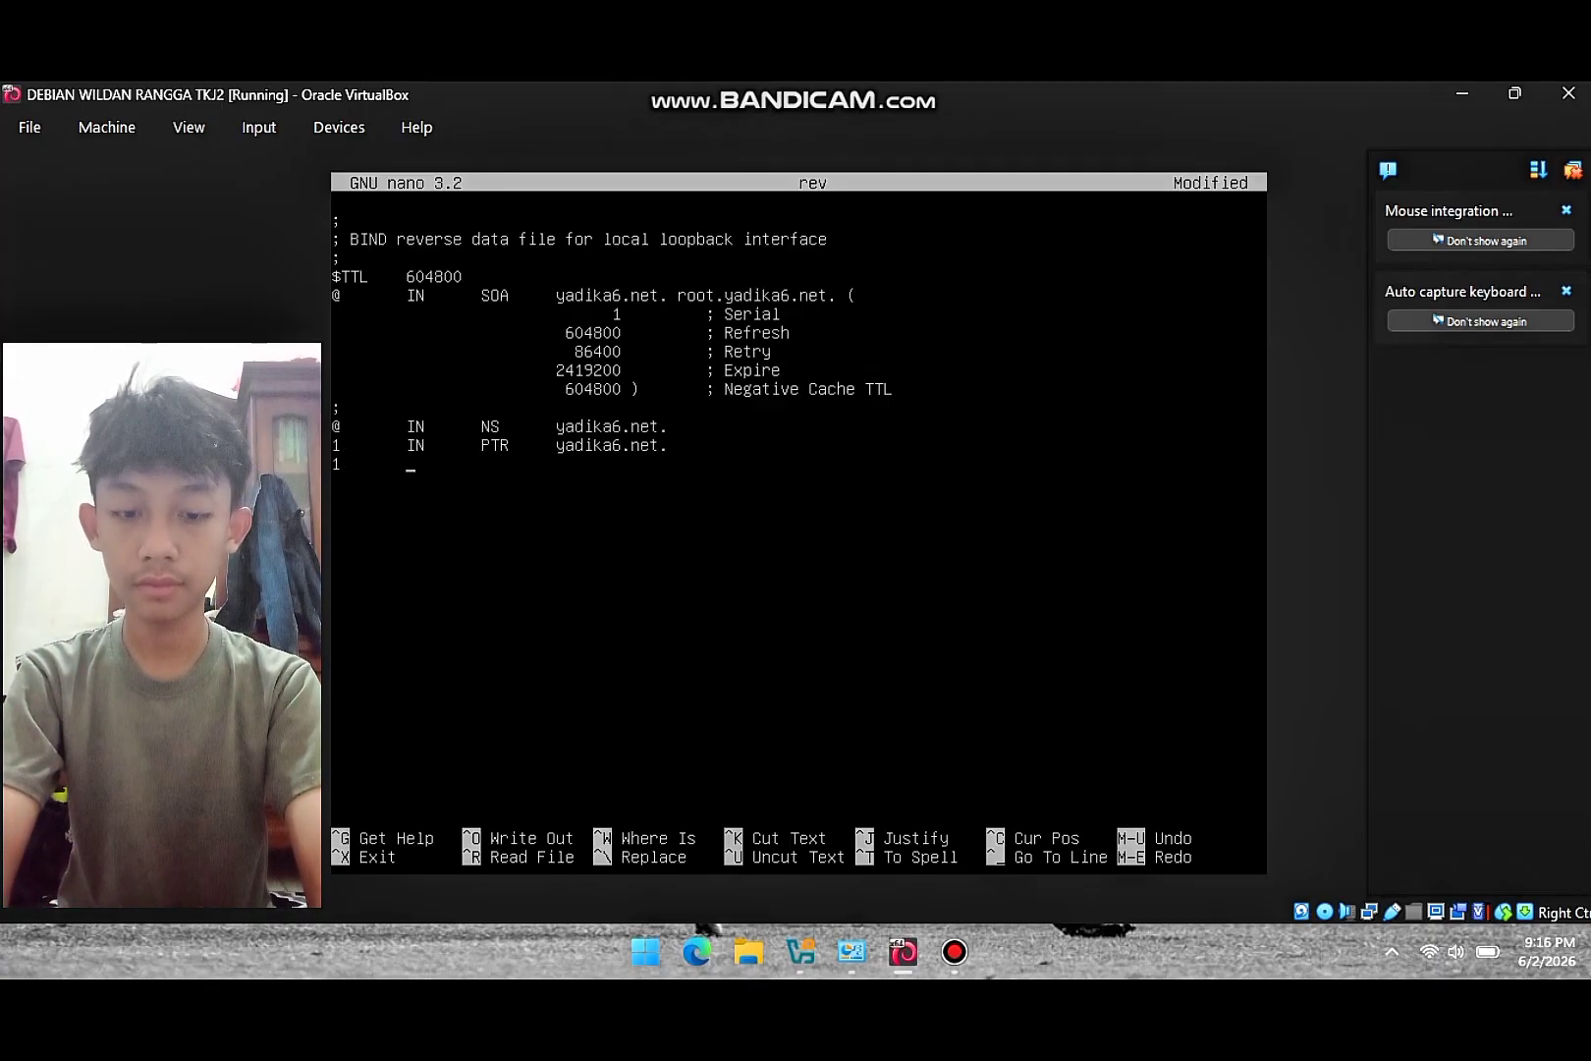
type("IN")
key("Tab")
type("P")
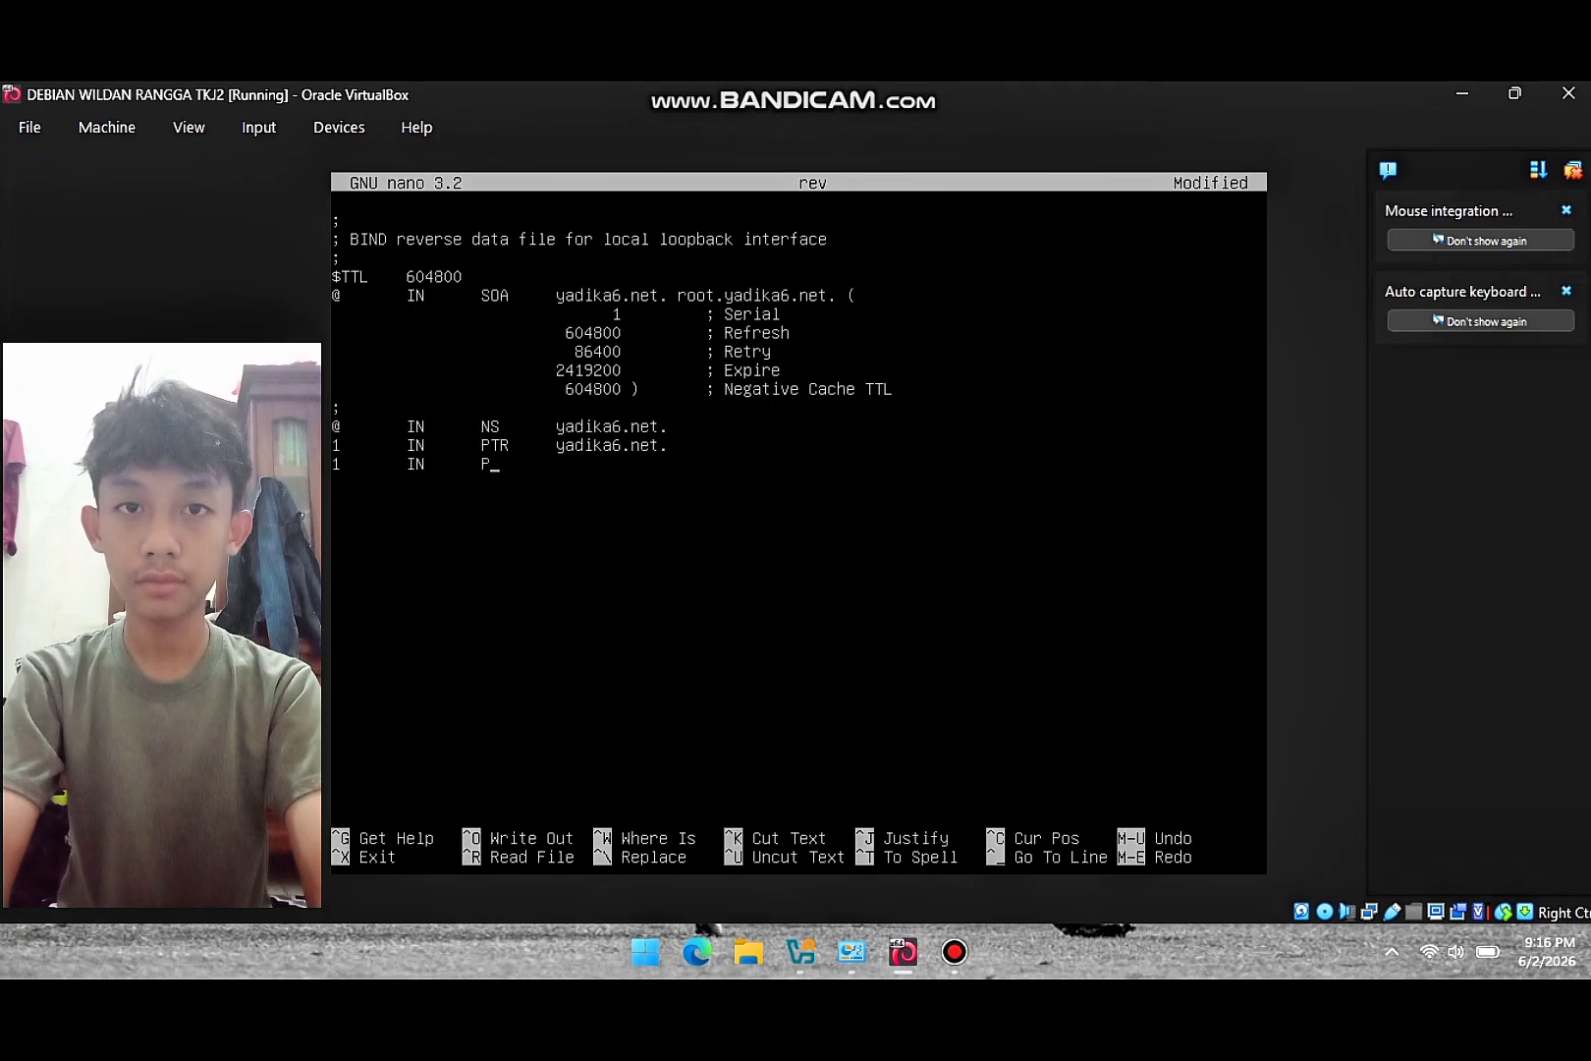
type("TR     ")
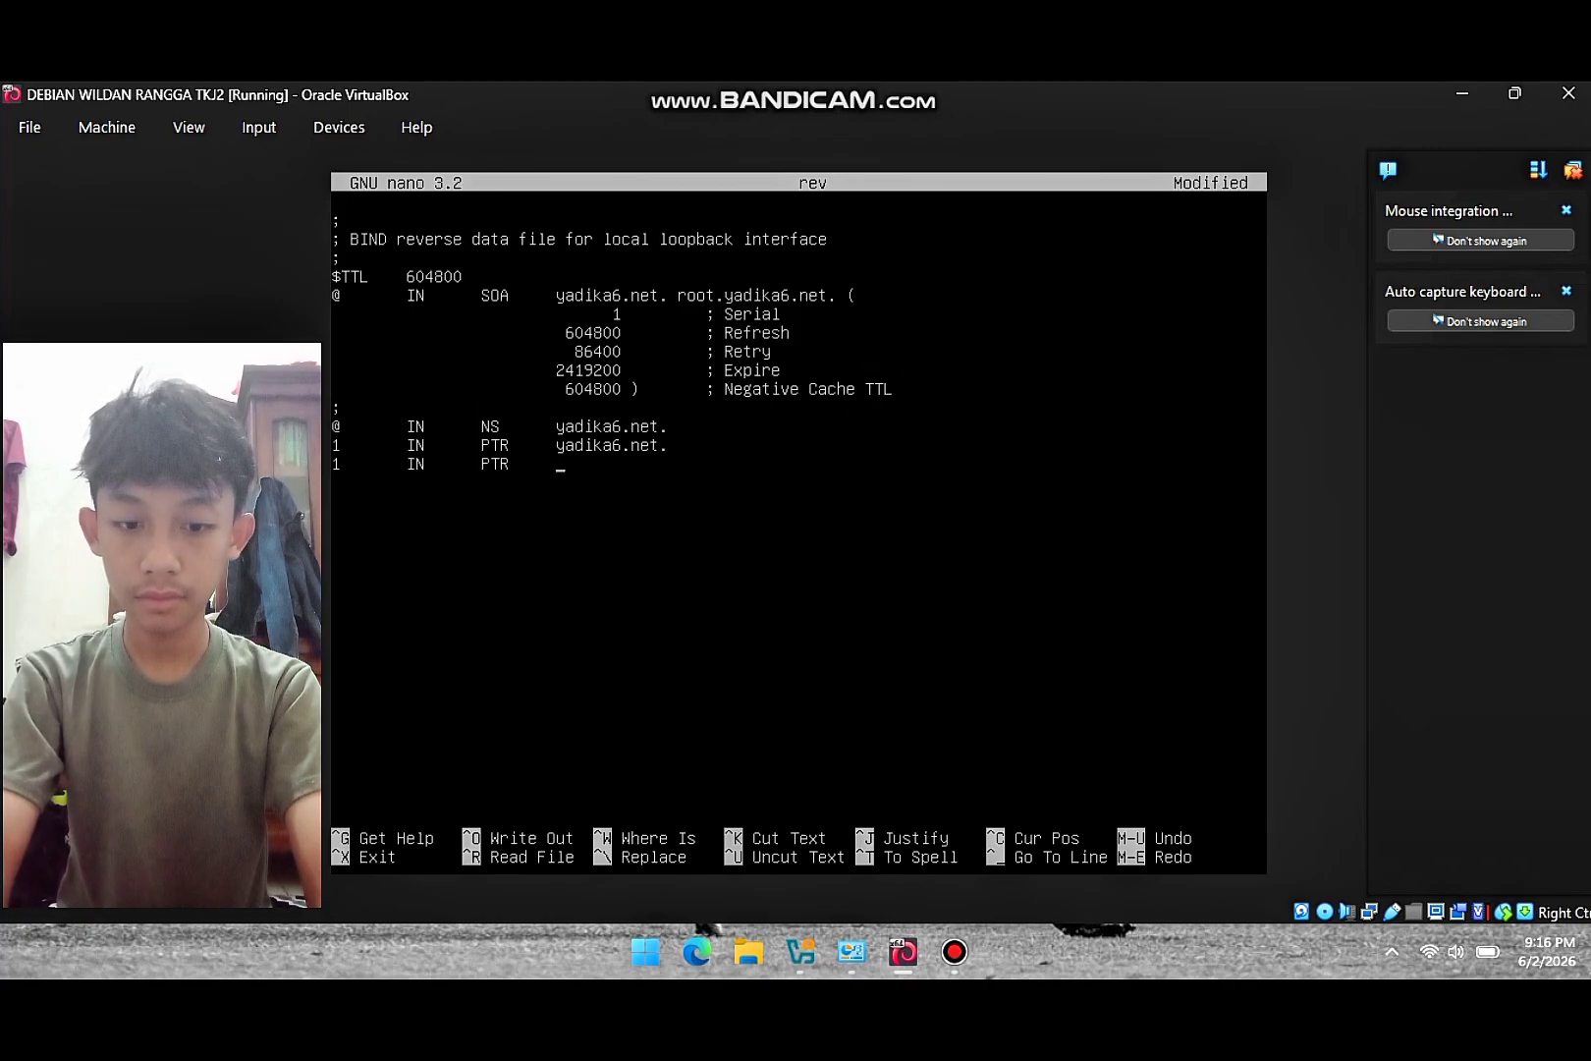
type("www.yadi")
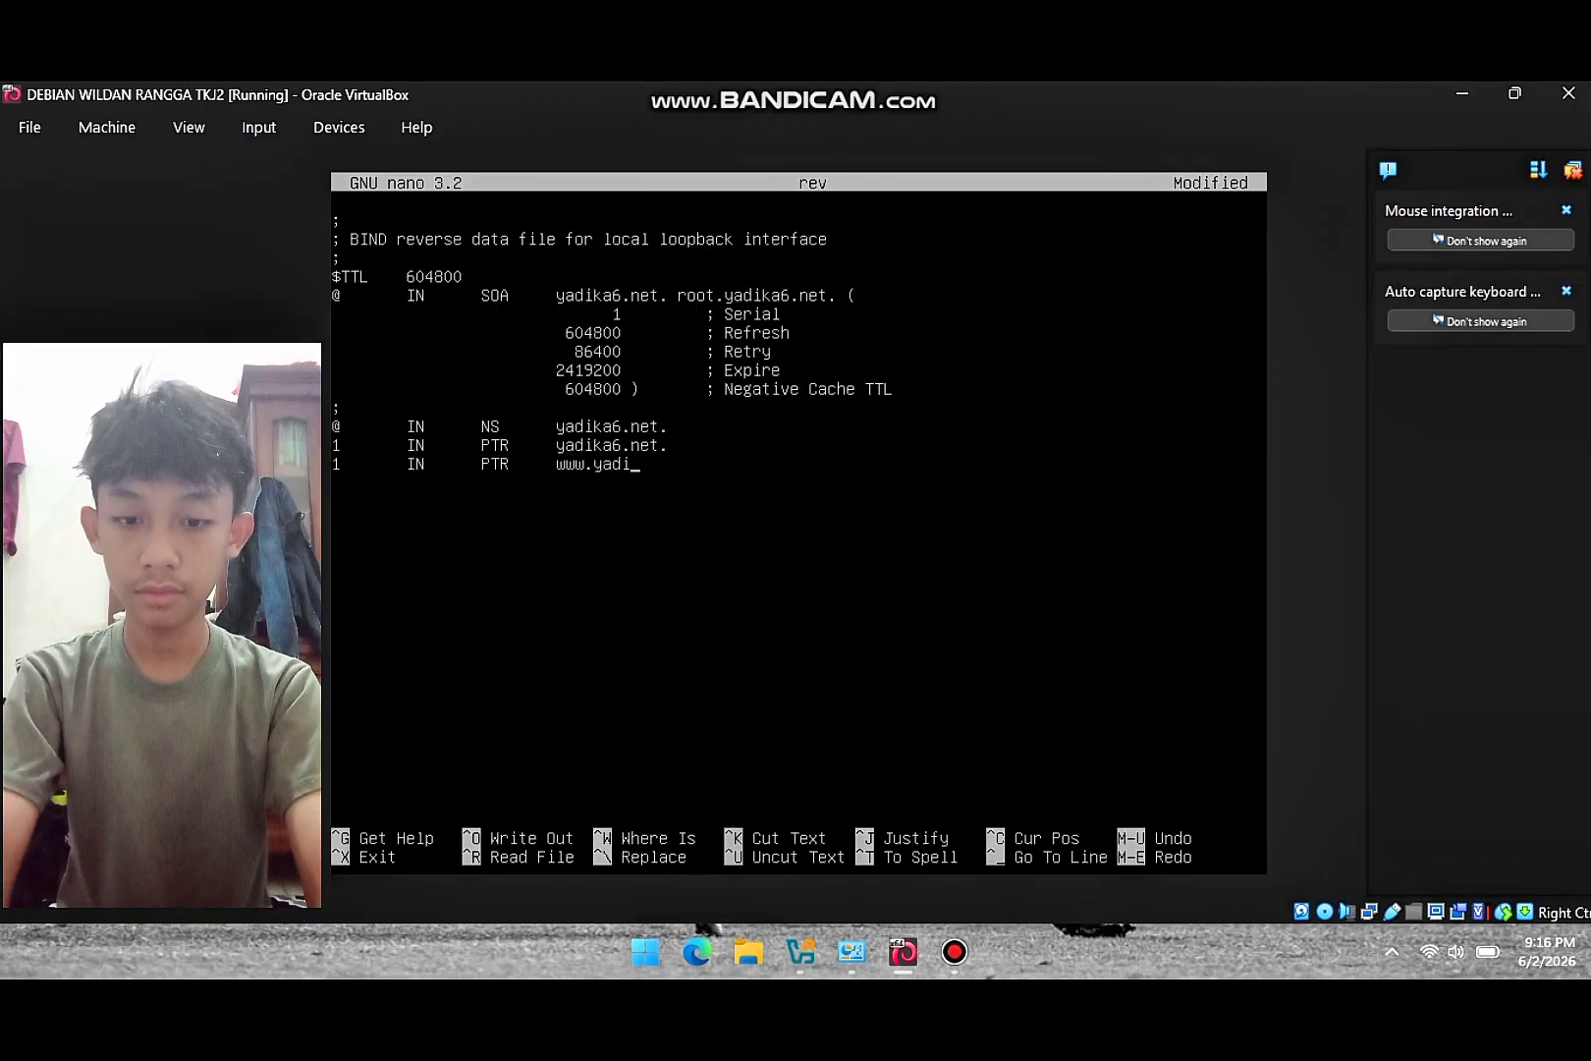
type("ka6.")
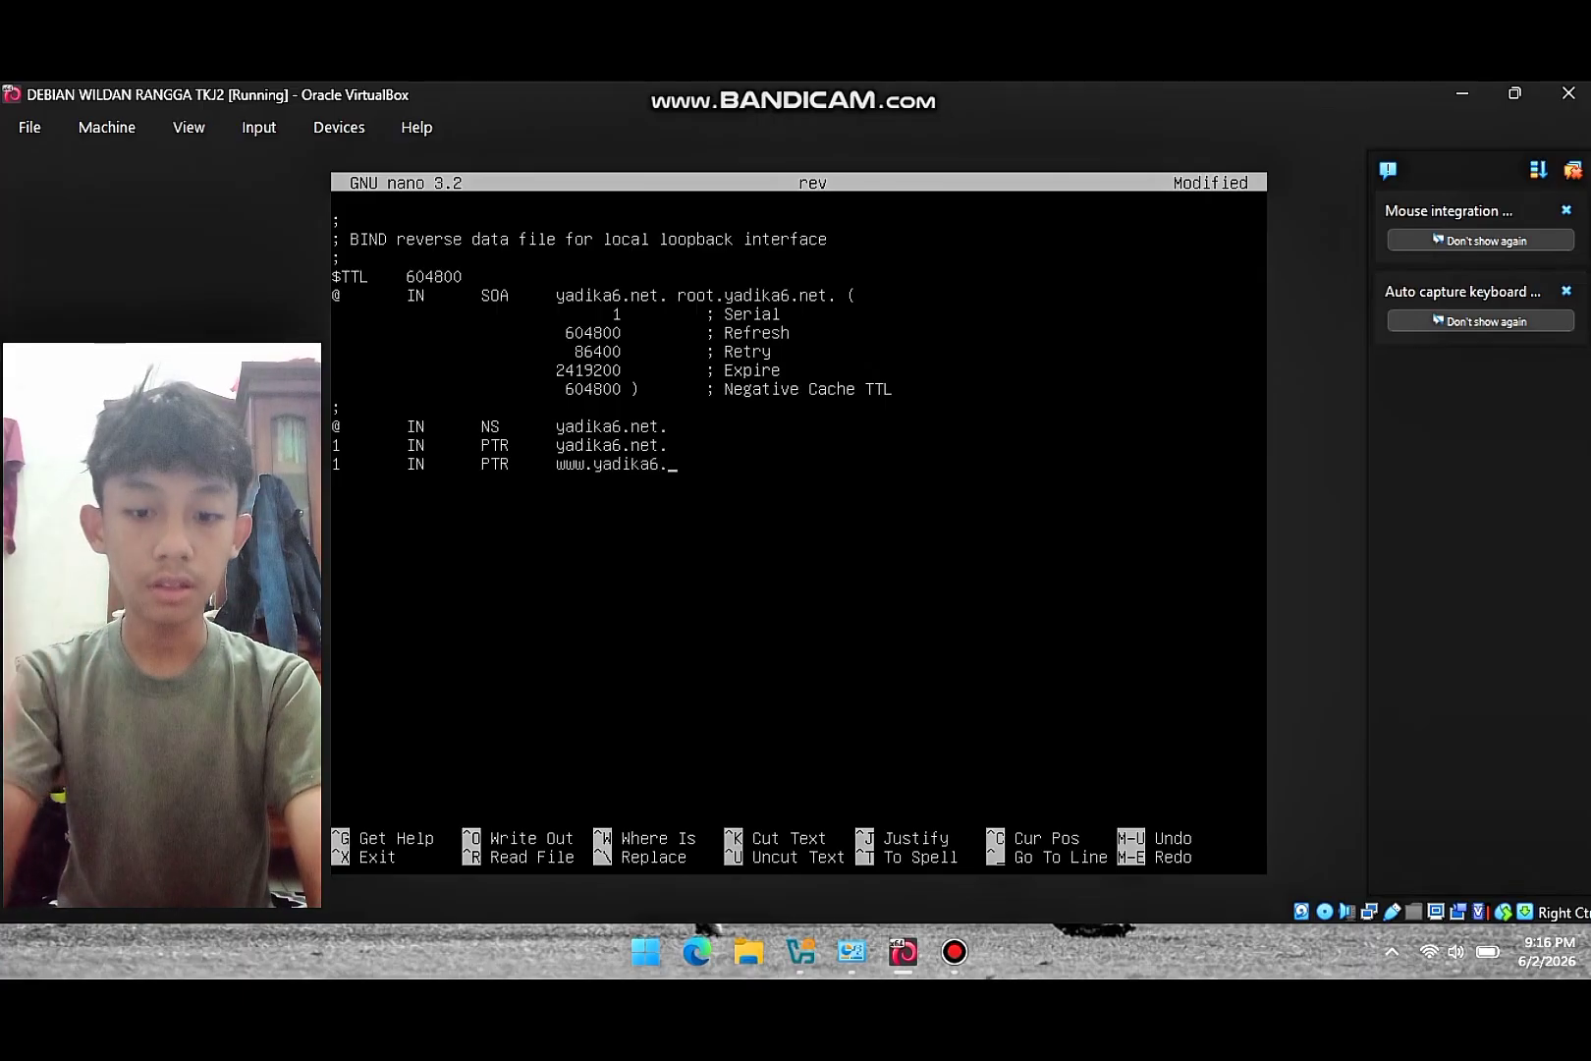
type("net")
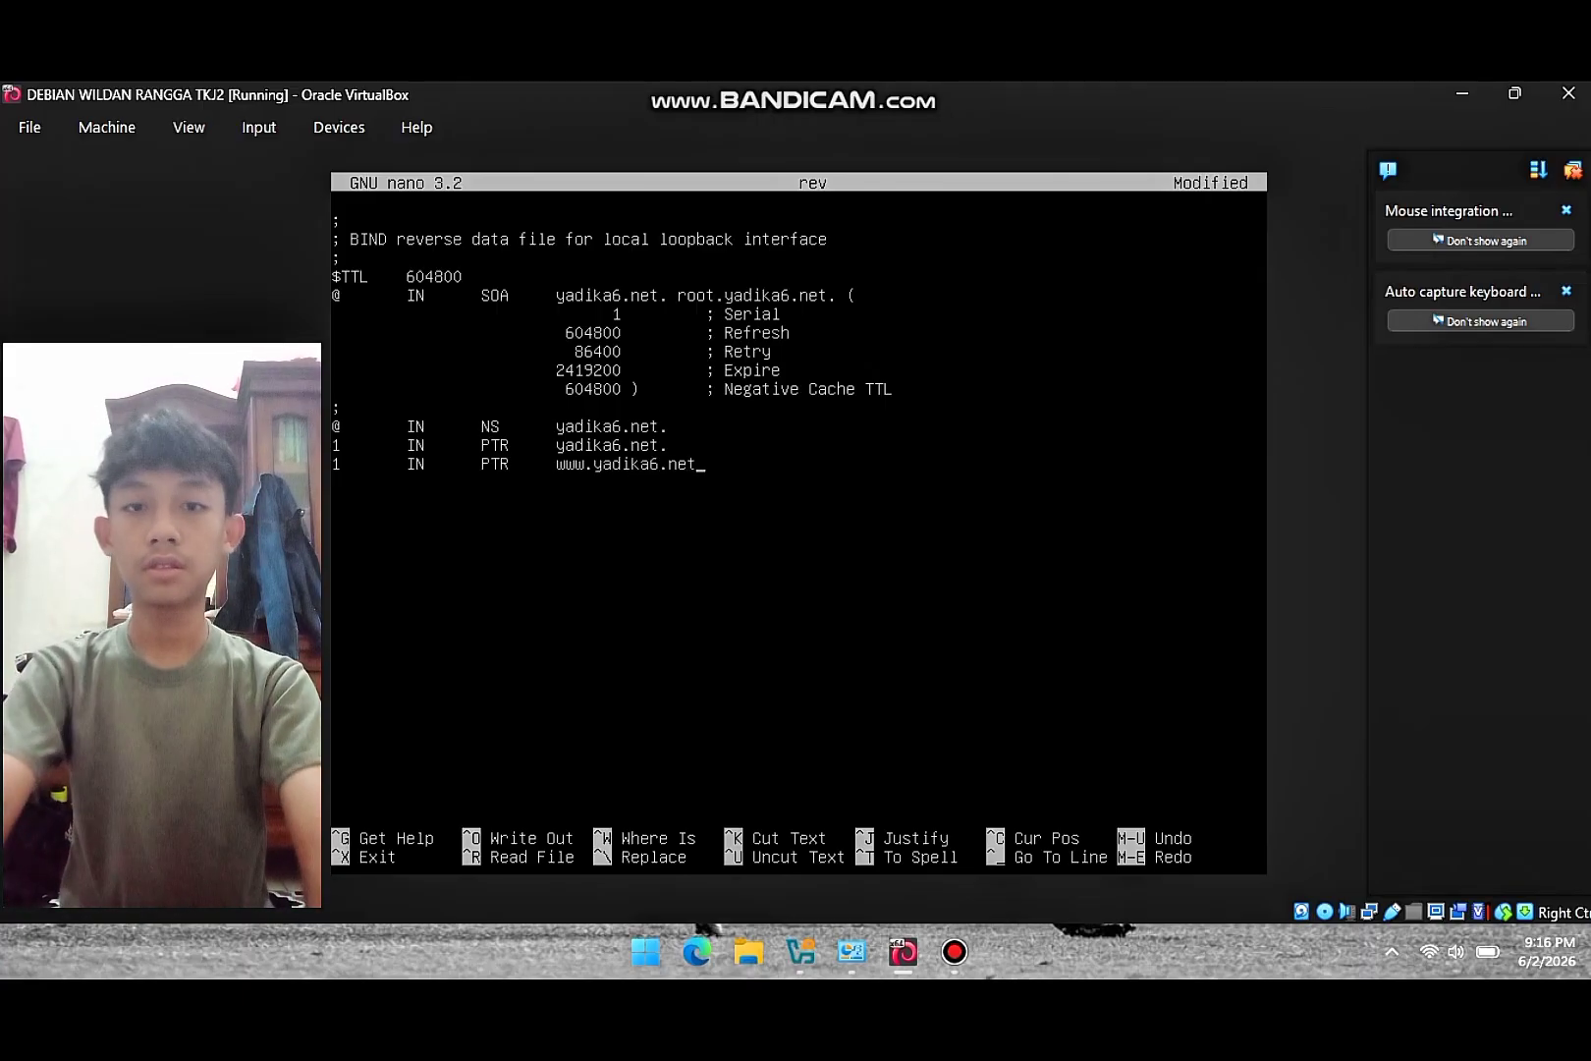
type(".")
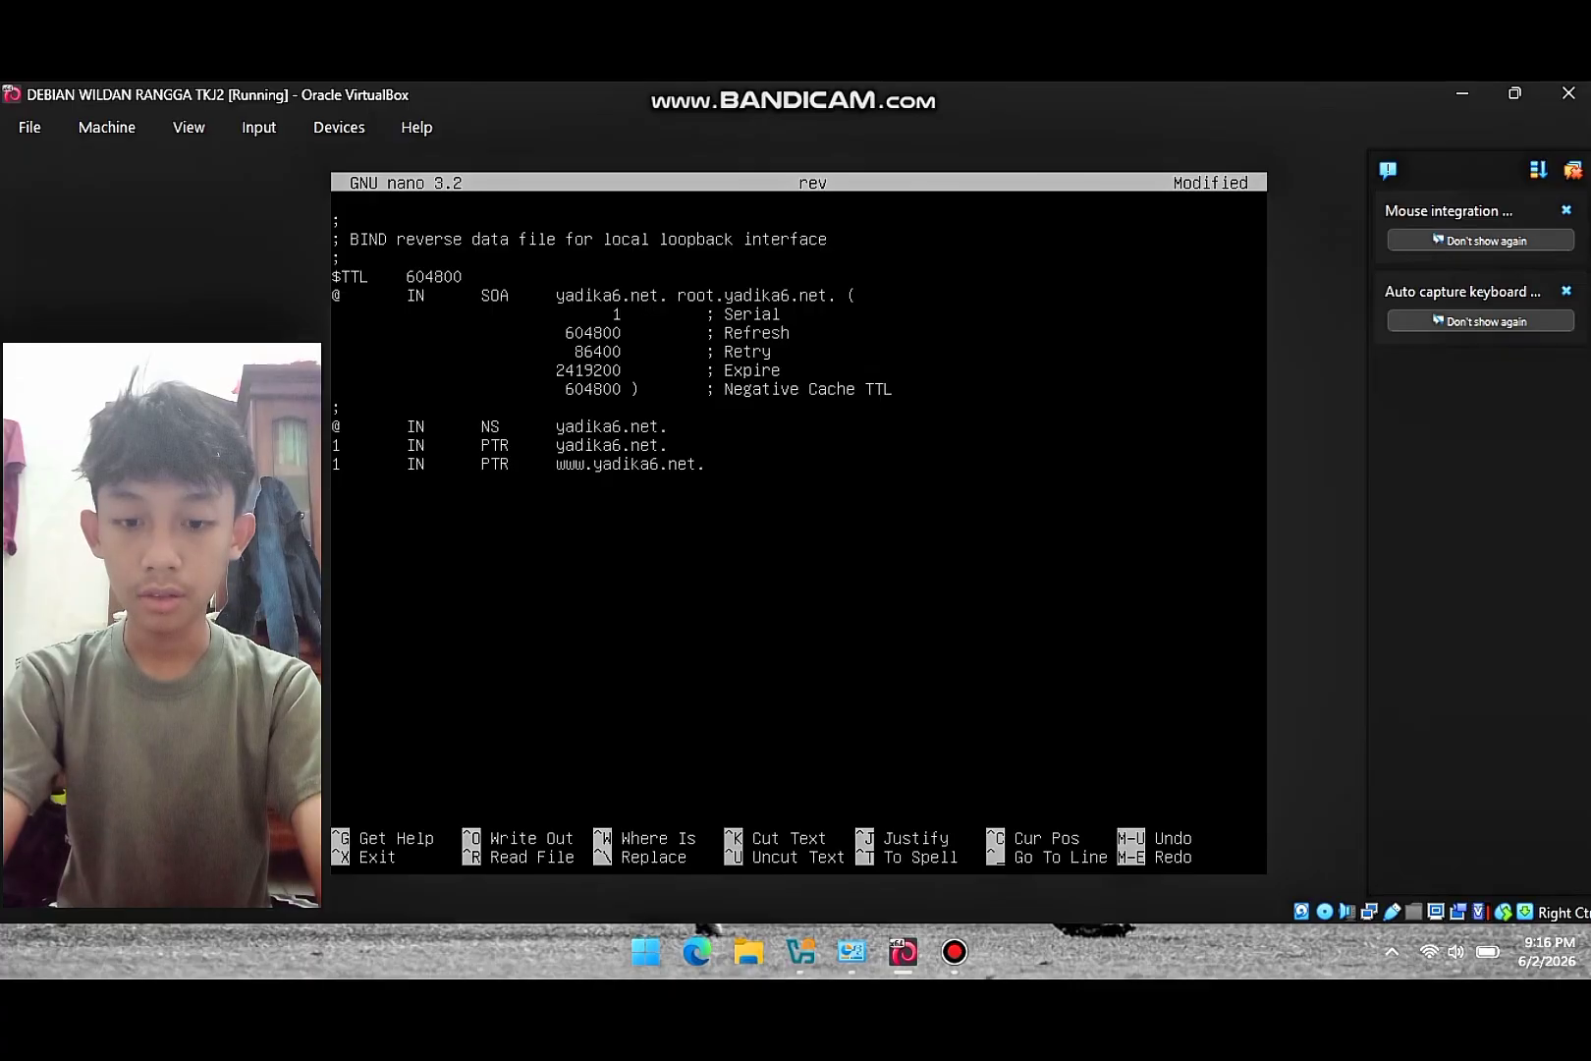
- Add a third record '1 IN PTR ftp.yadika6.net.' and exit nano
key("Return")
type("1 IN")
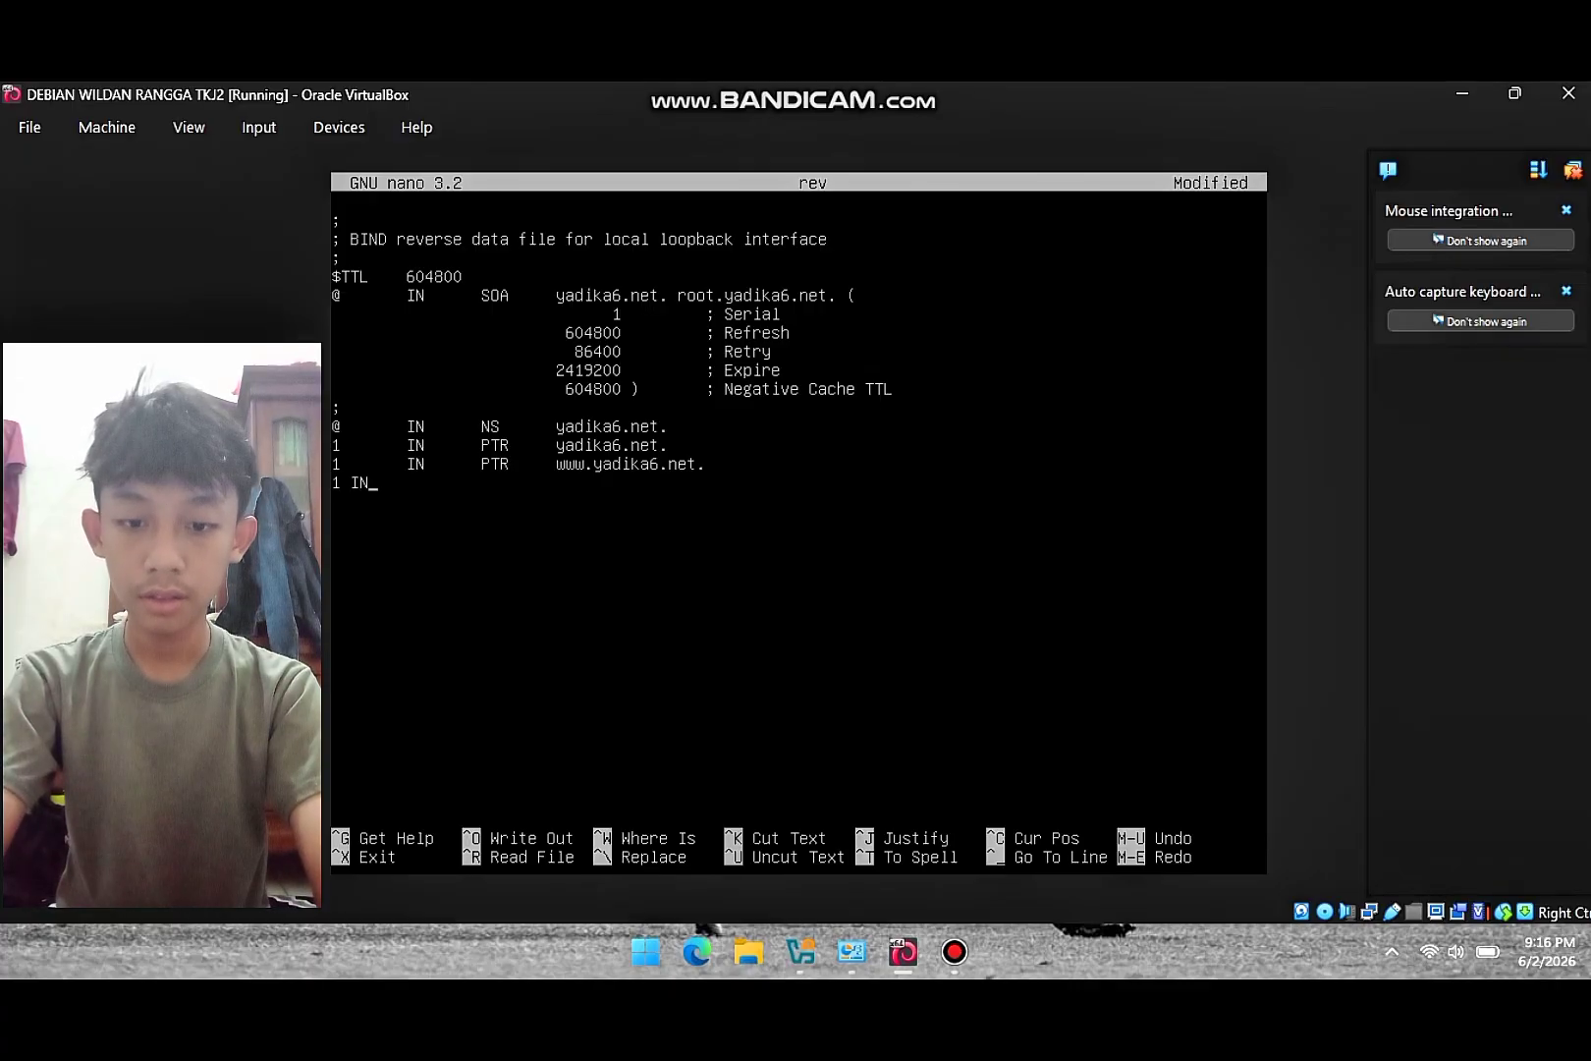
key("BackSpace")
key("BackSpace")
key("Tab")
type("IN")
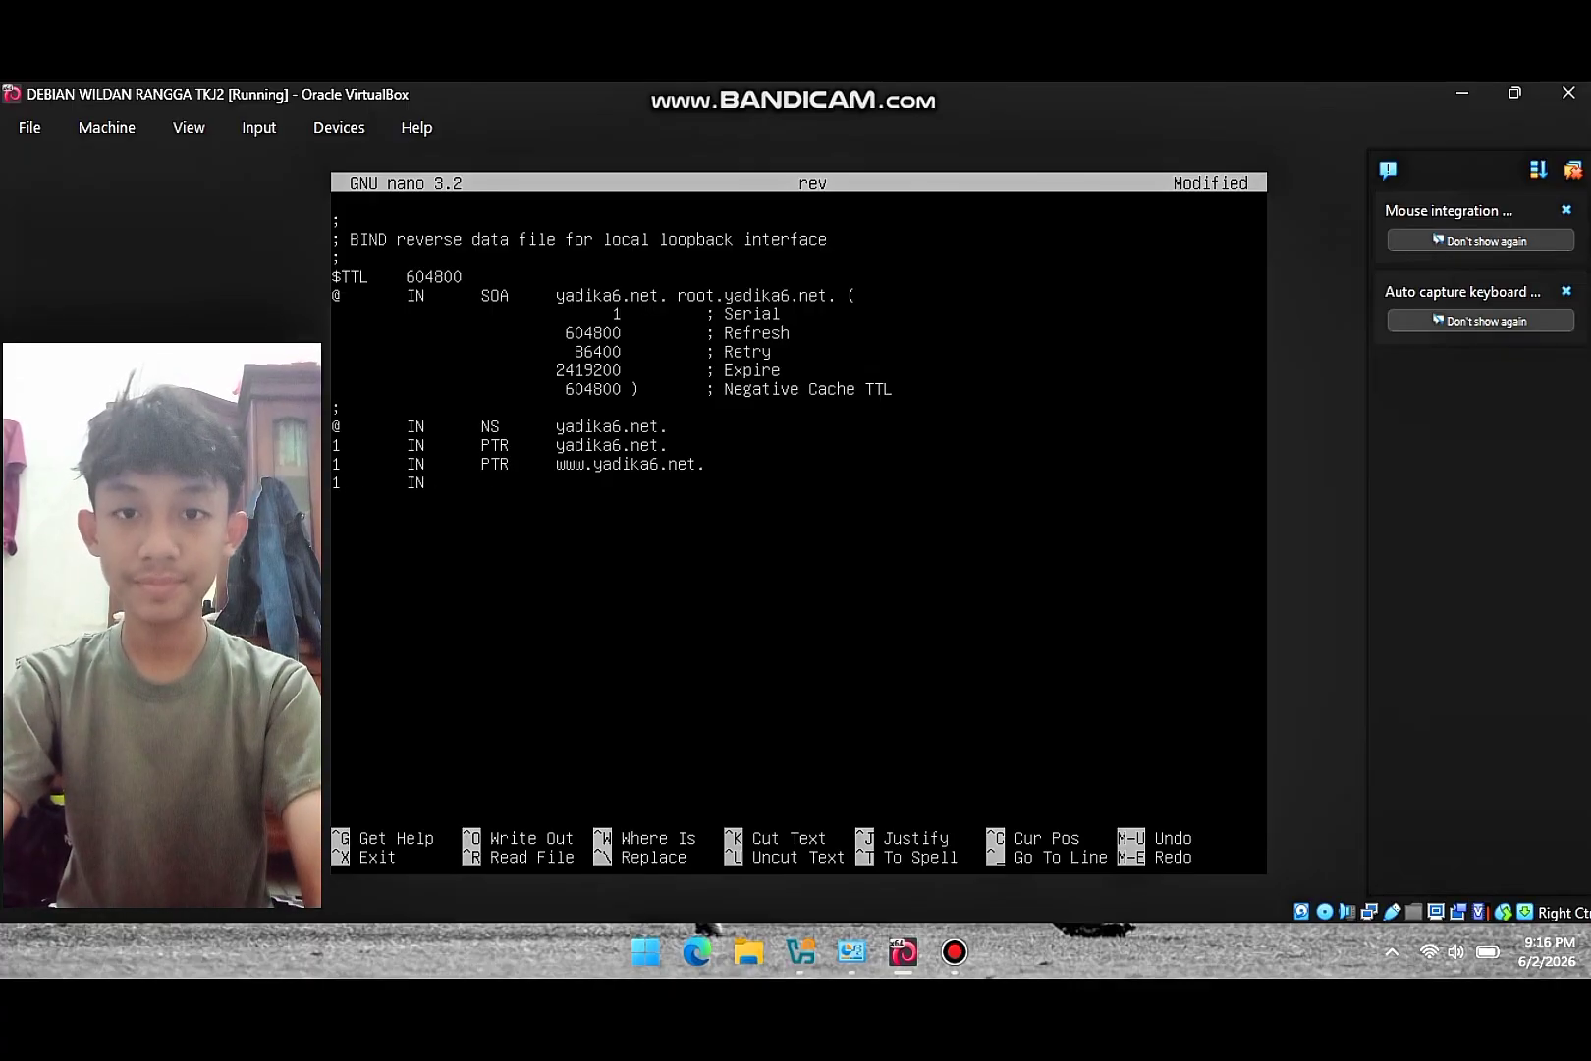
key("Tab")
type("PTR")
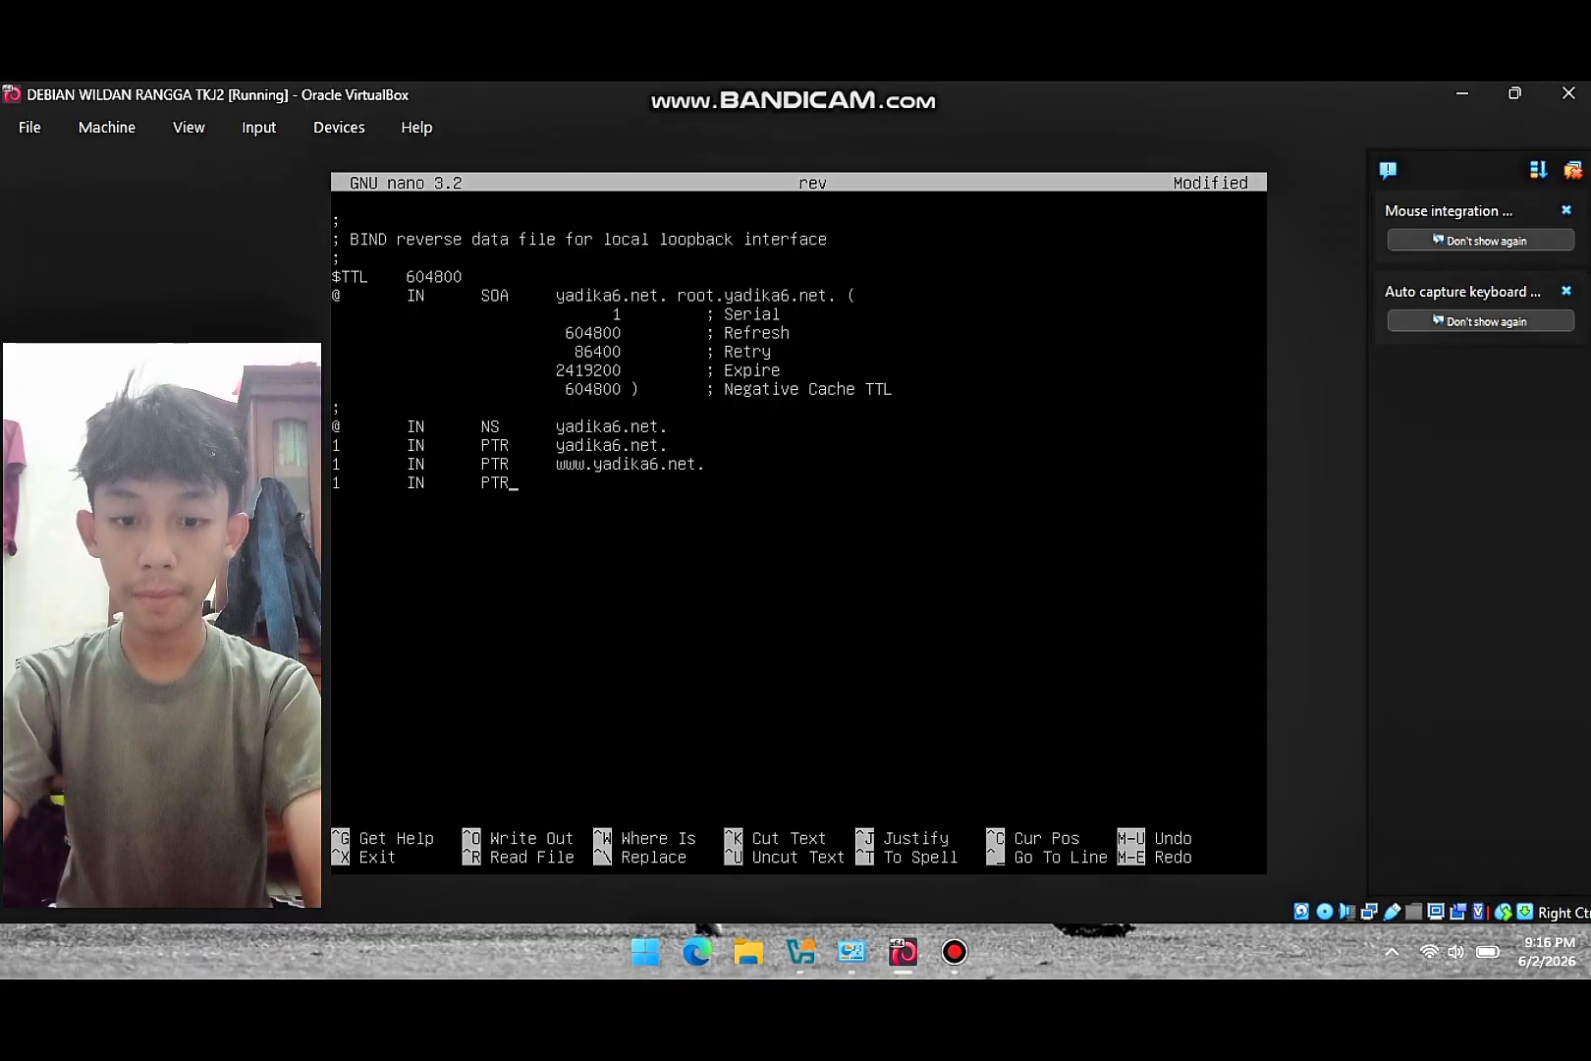
key("Tab")
type("ft")
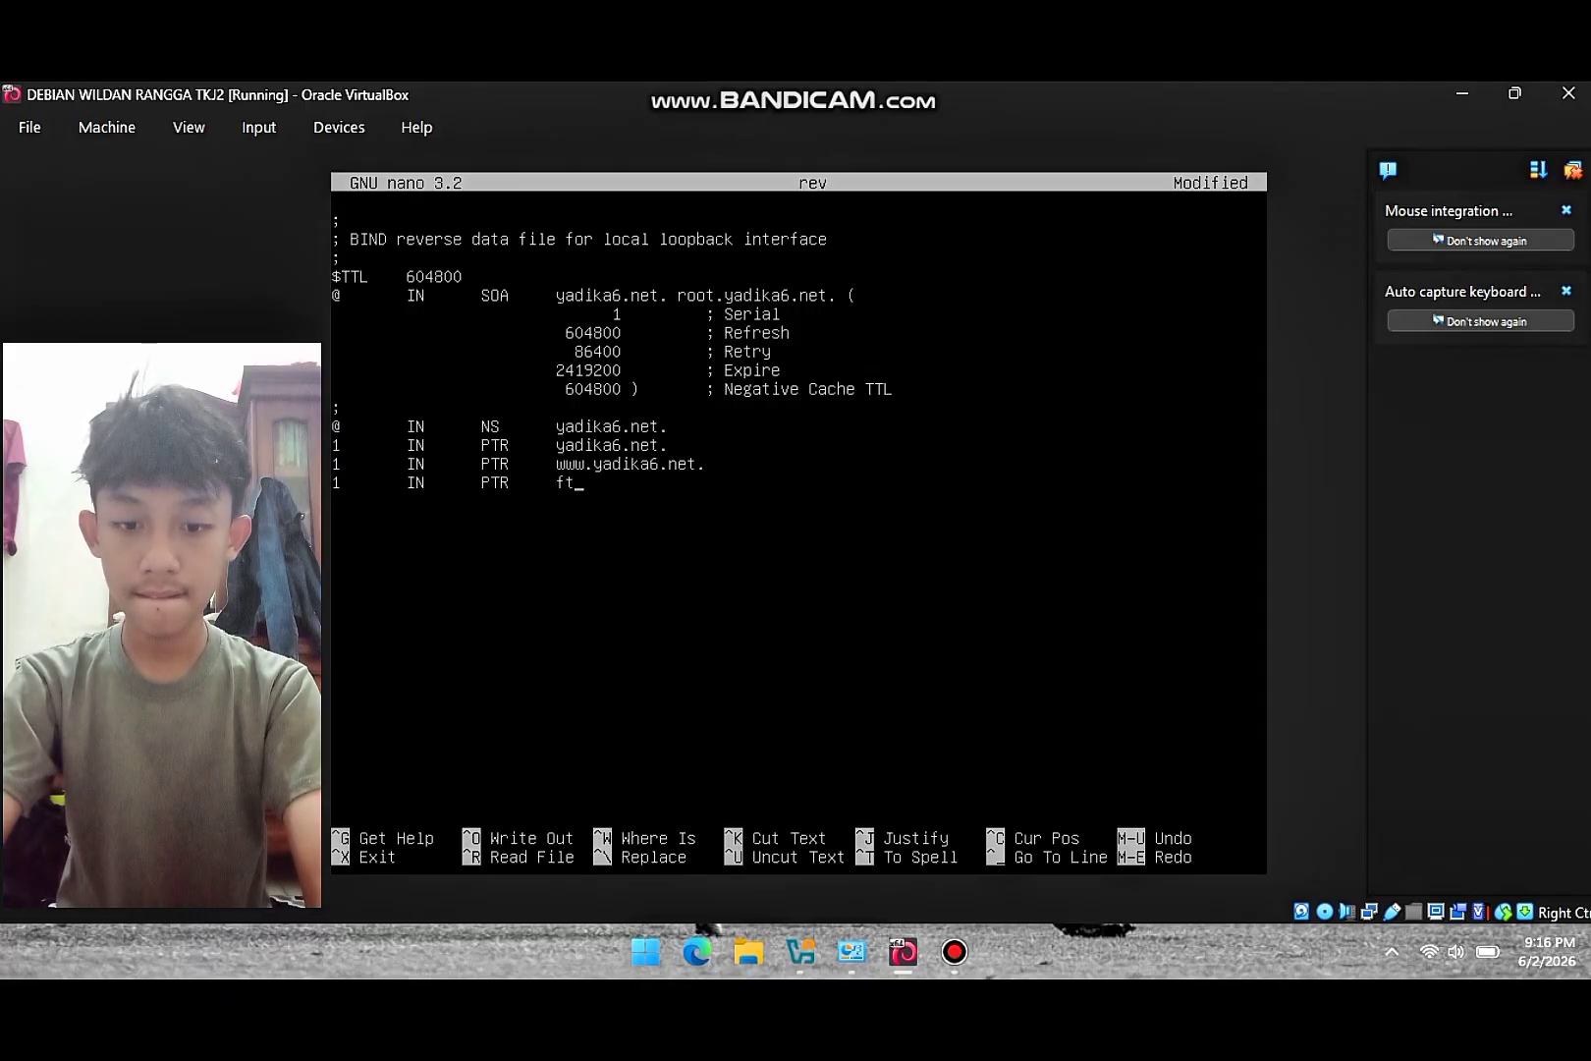
type("p.yadika6")
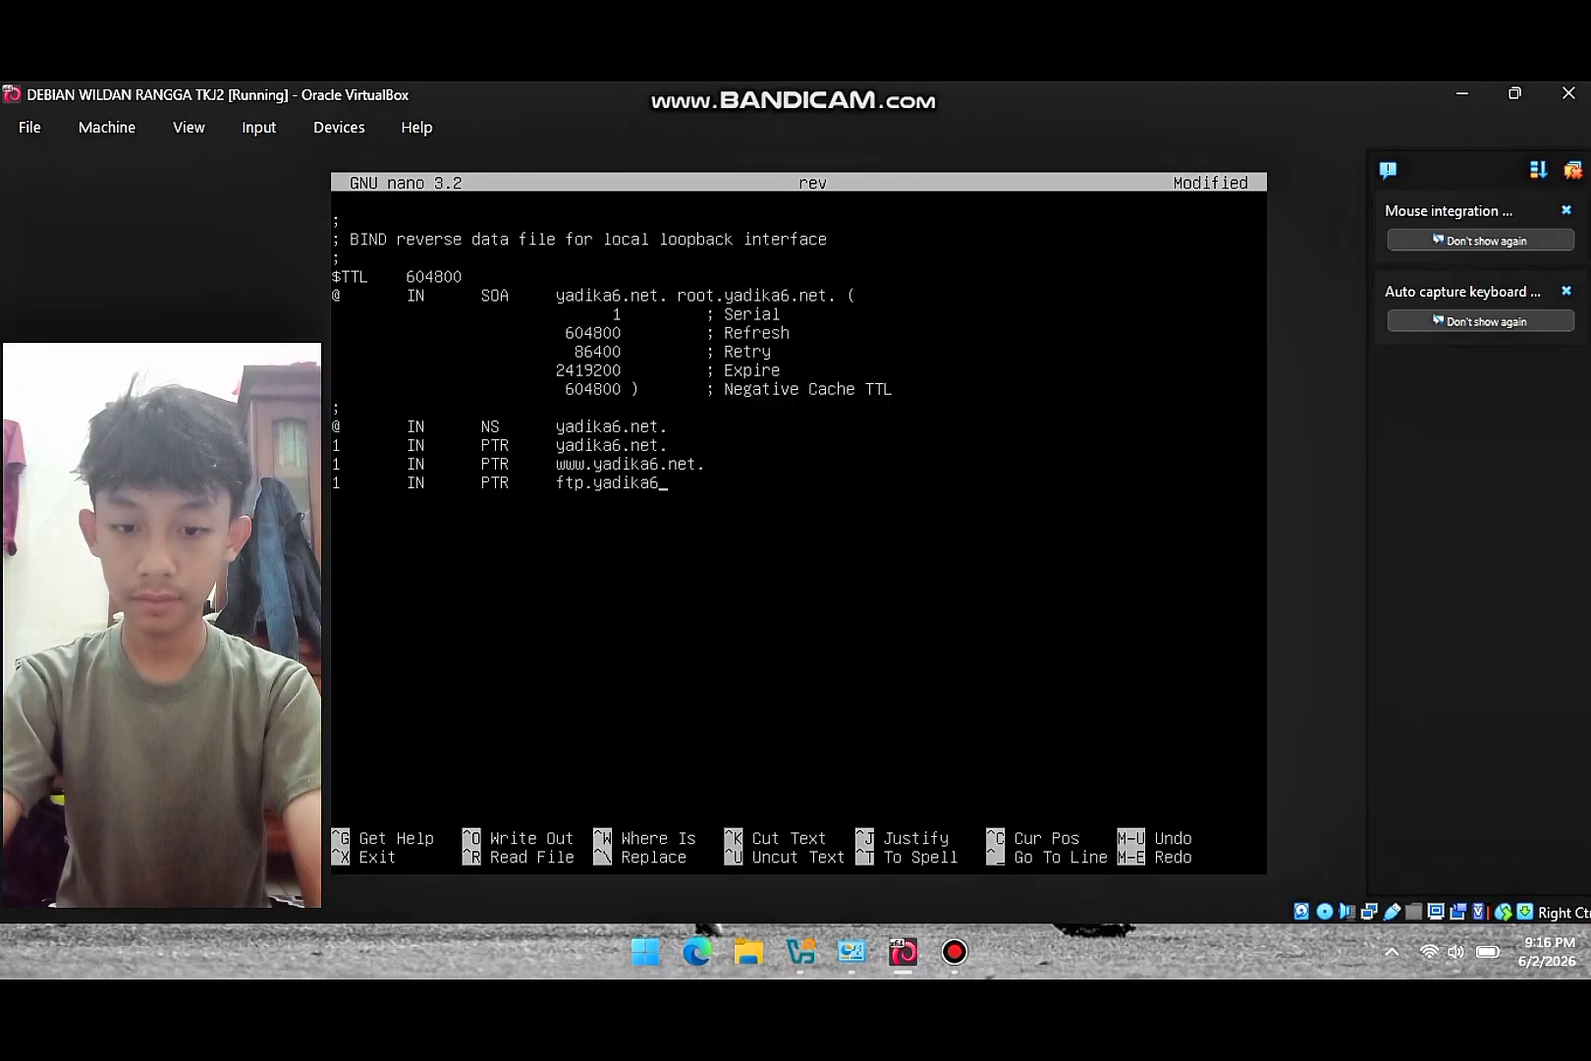
type(".net.")
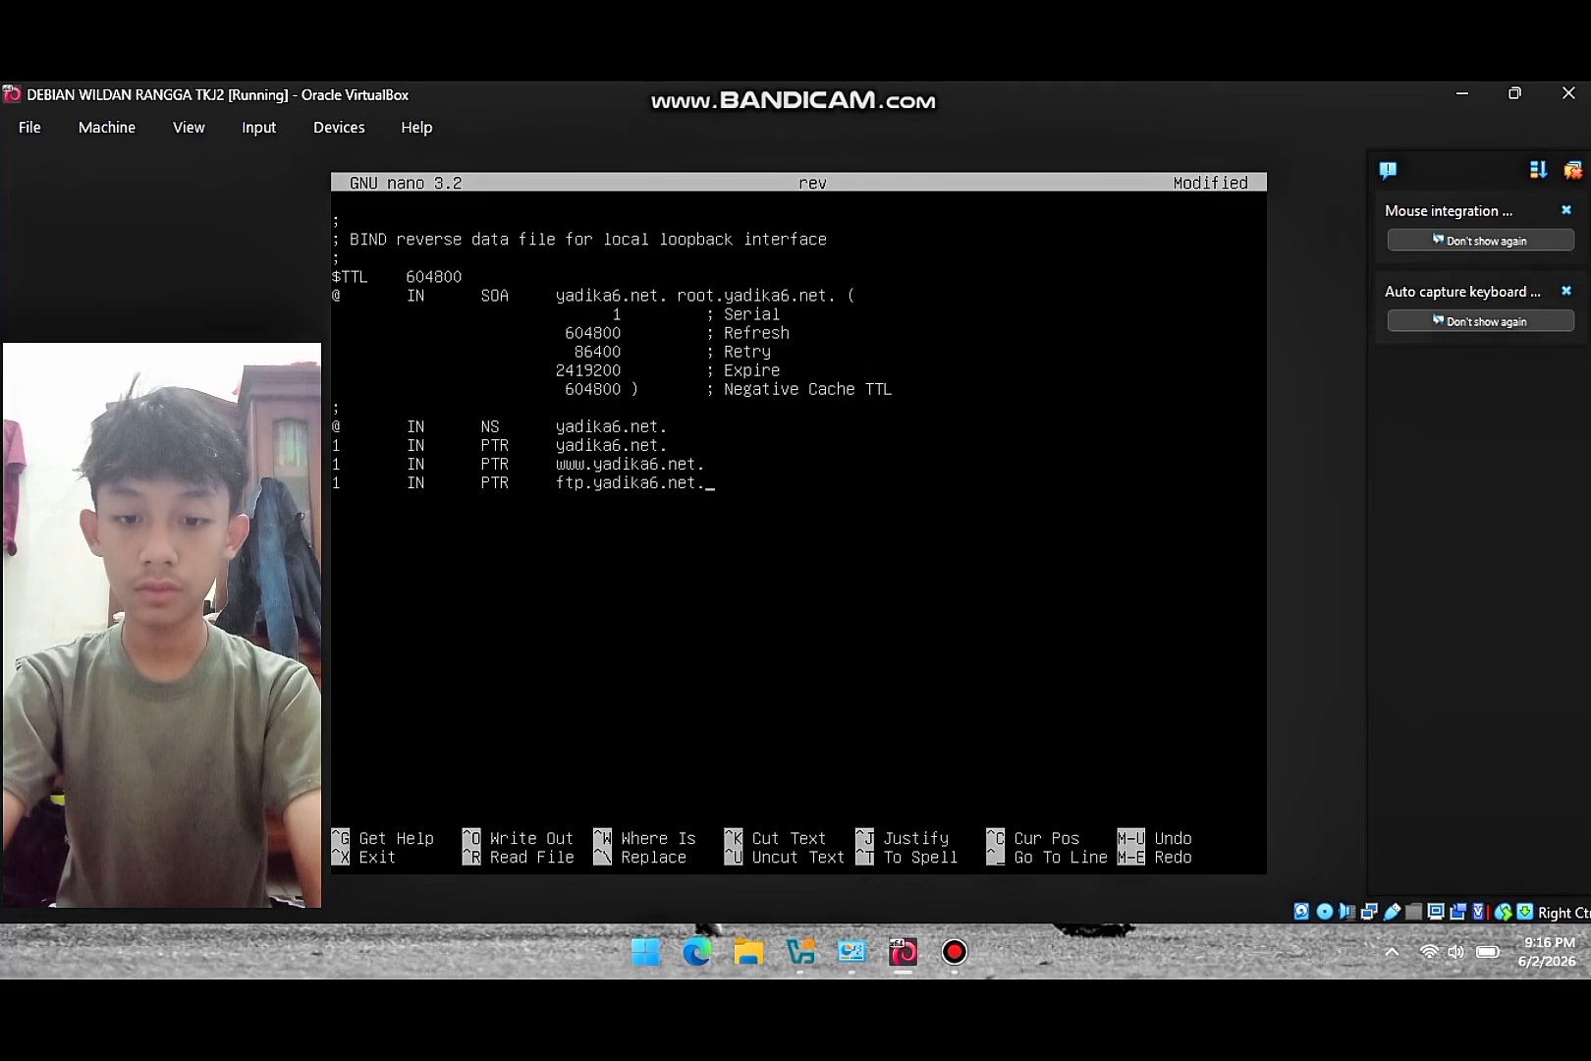
key("ctrl+x")
- Save the rev zone file and restart bind9 with /etc/init.d/bind9 restart
key("y")
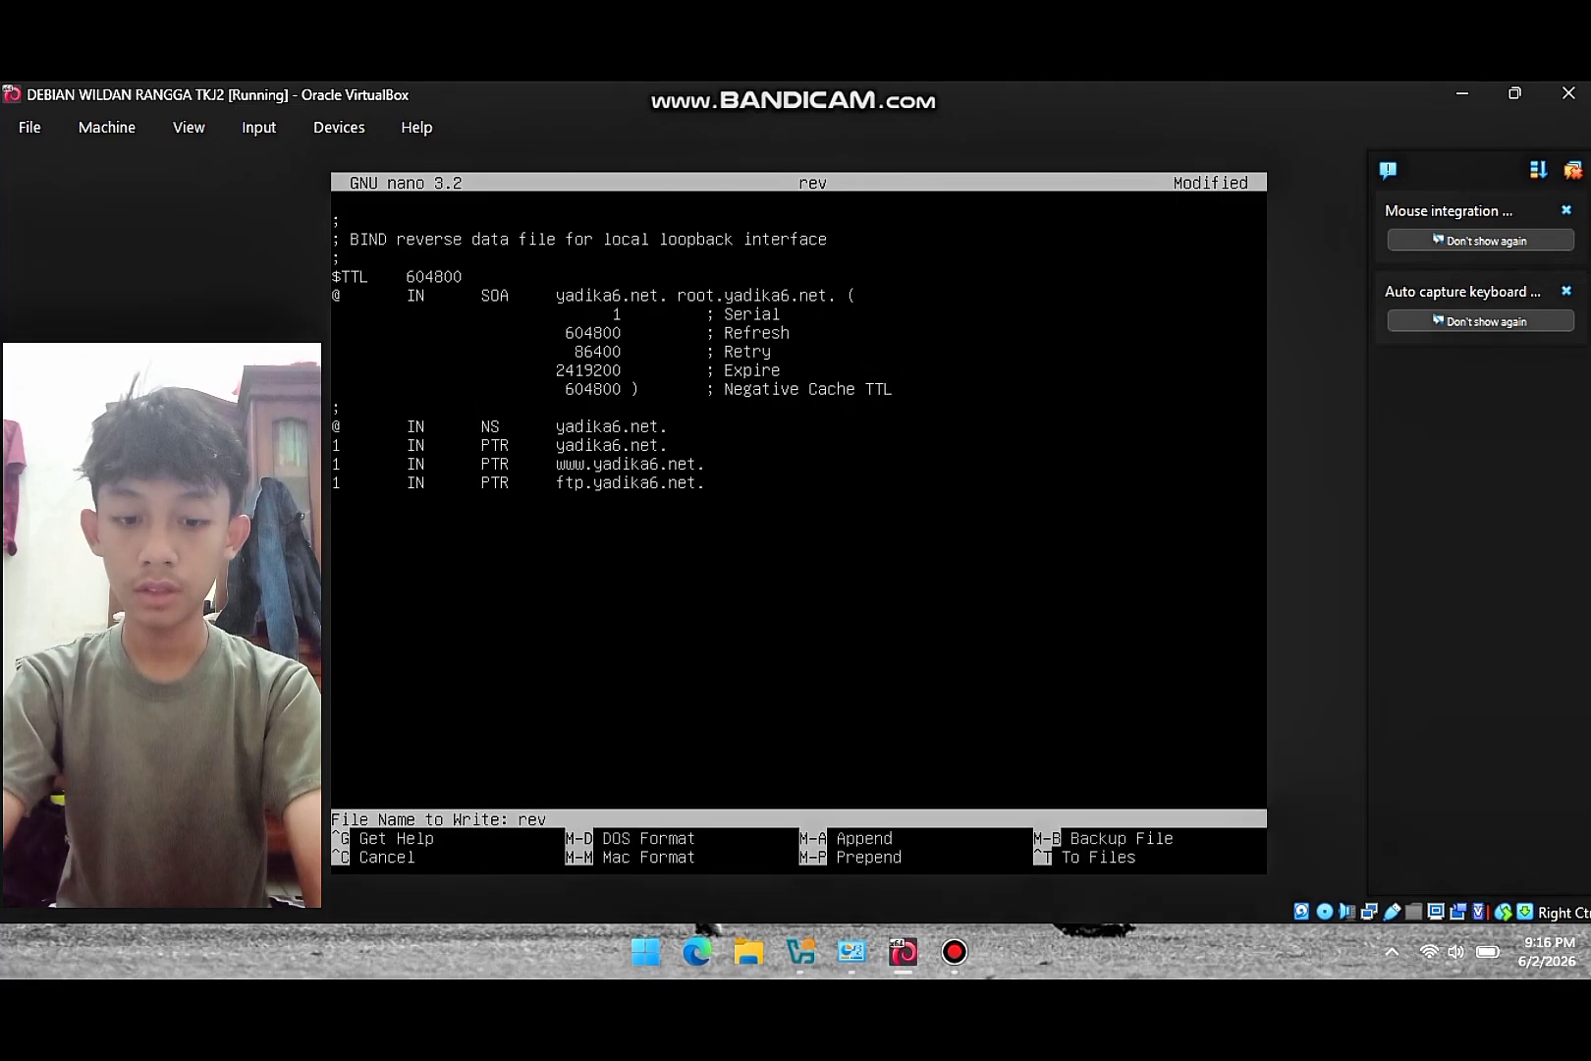
key("Return")
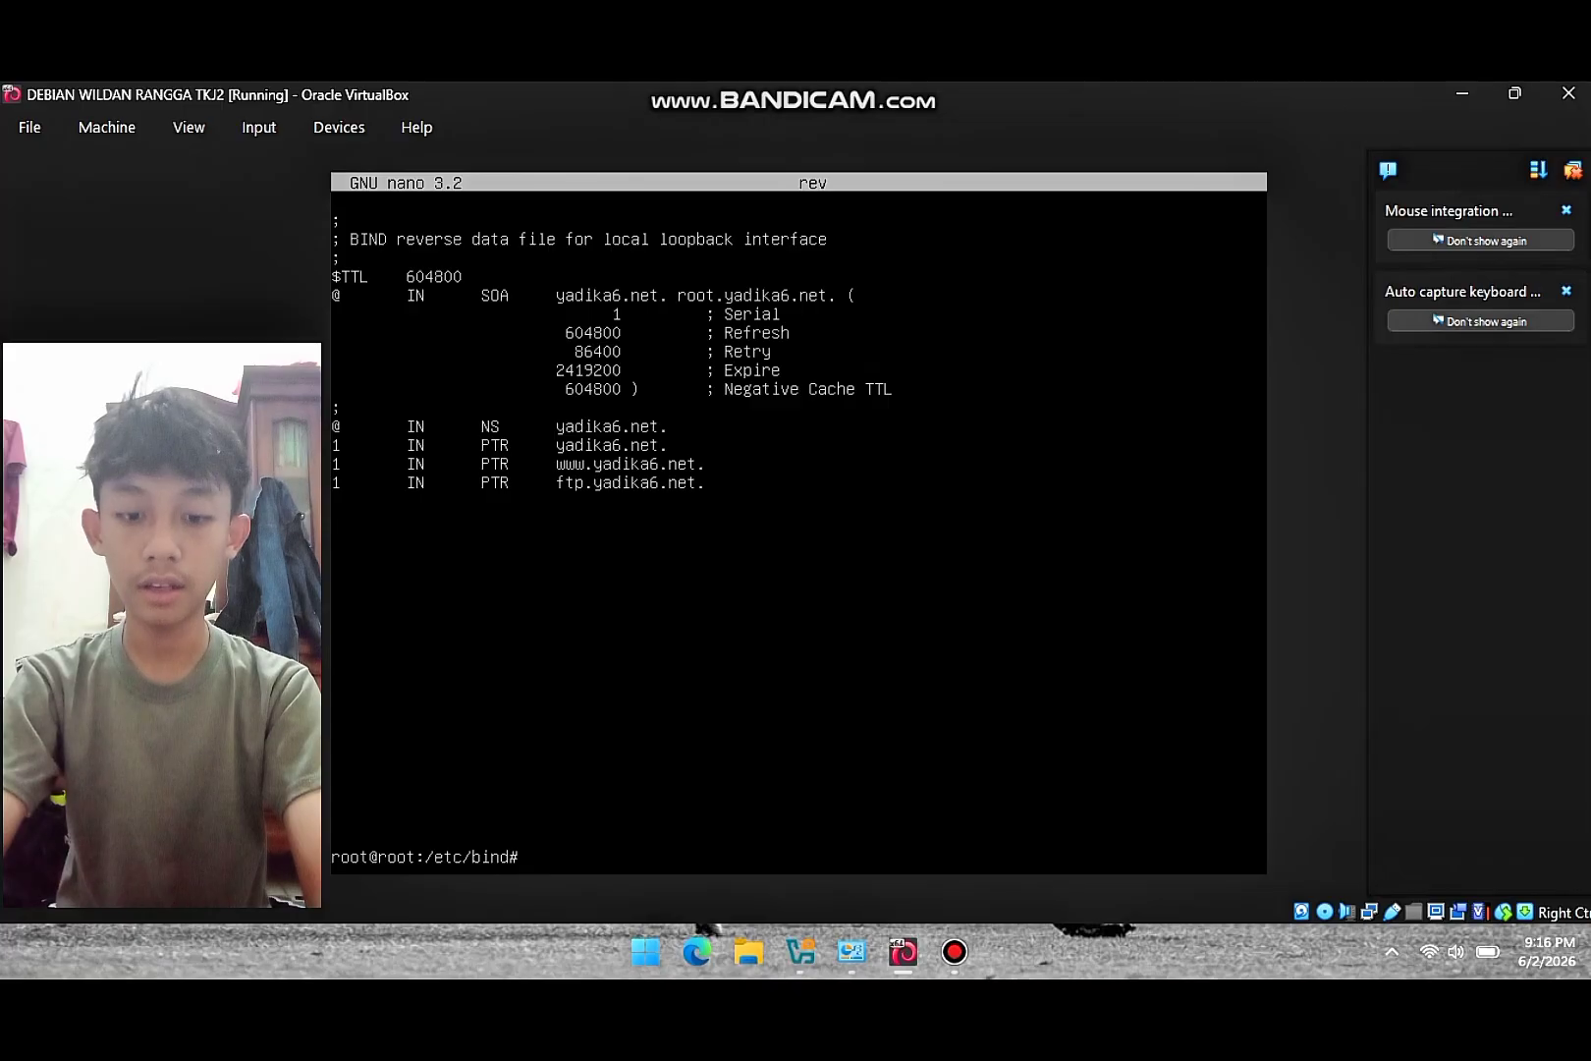
type("/etc/")
type("in")
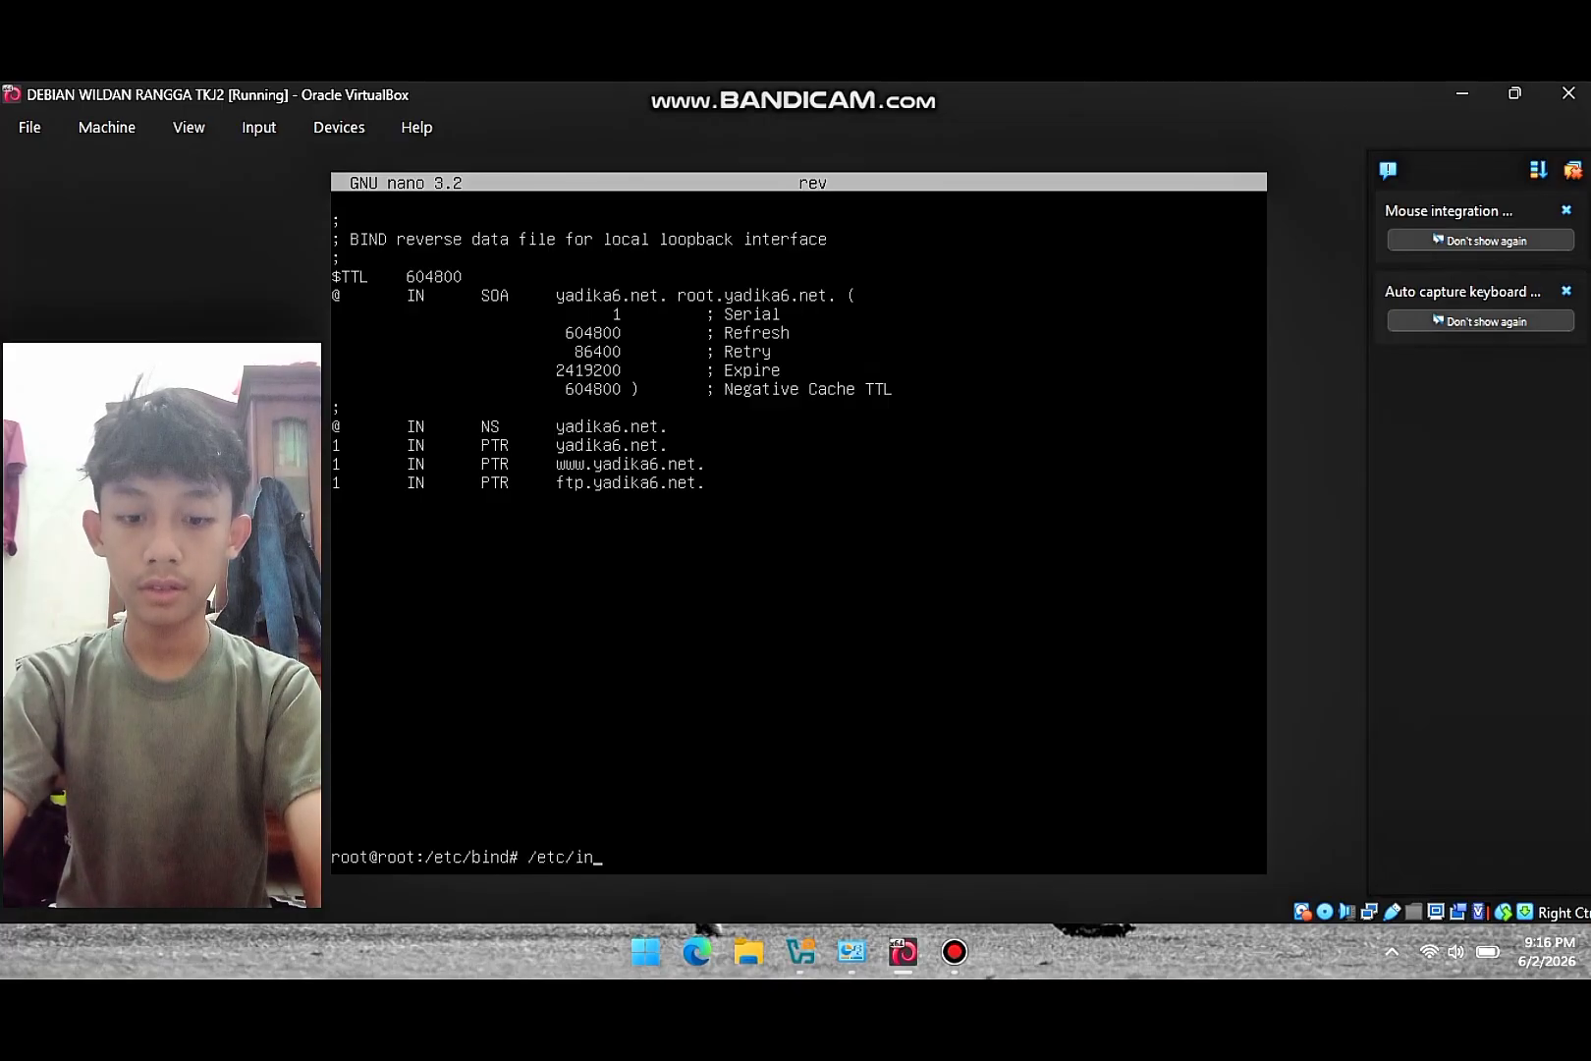
type("it.d")
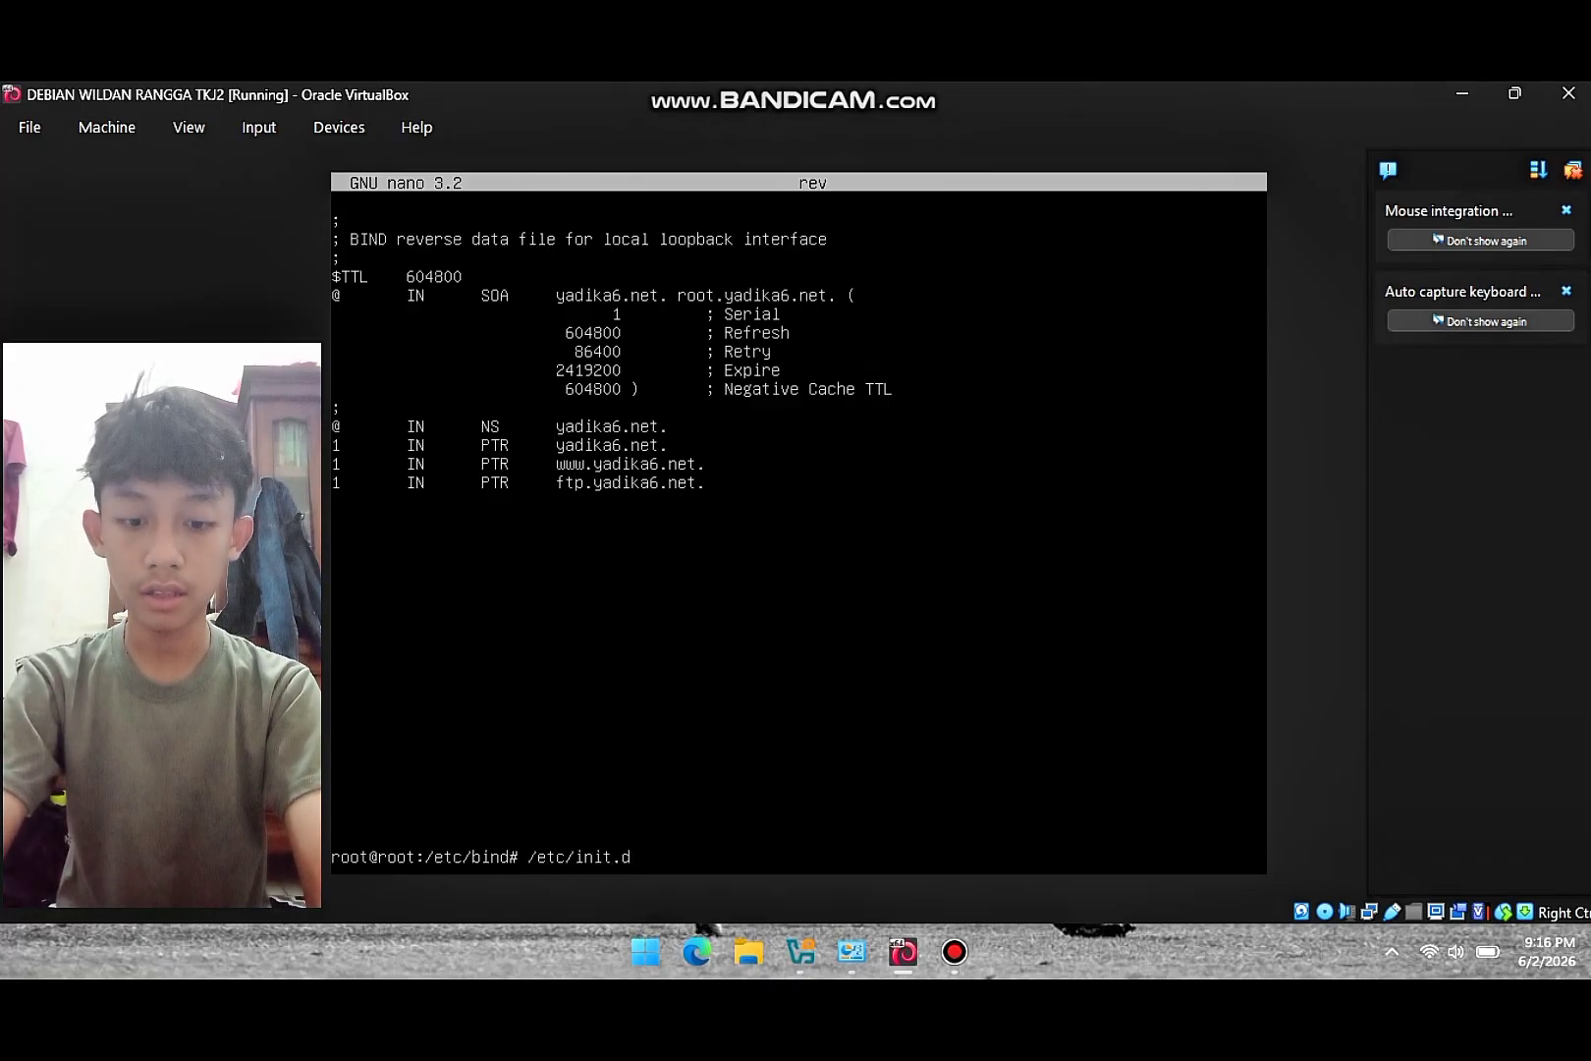
type("/bind9")
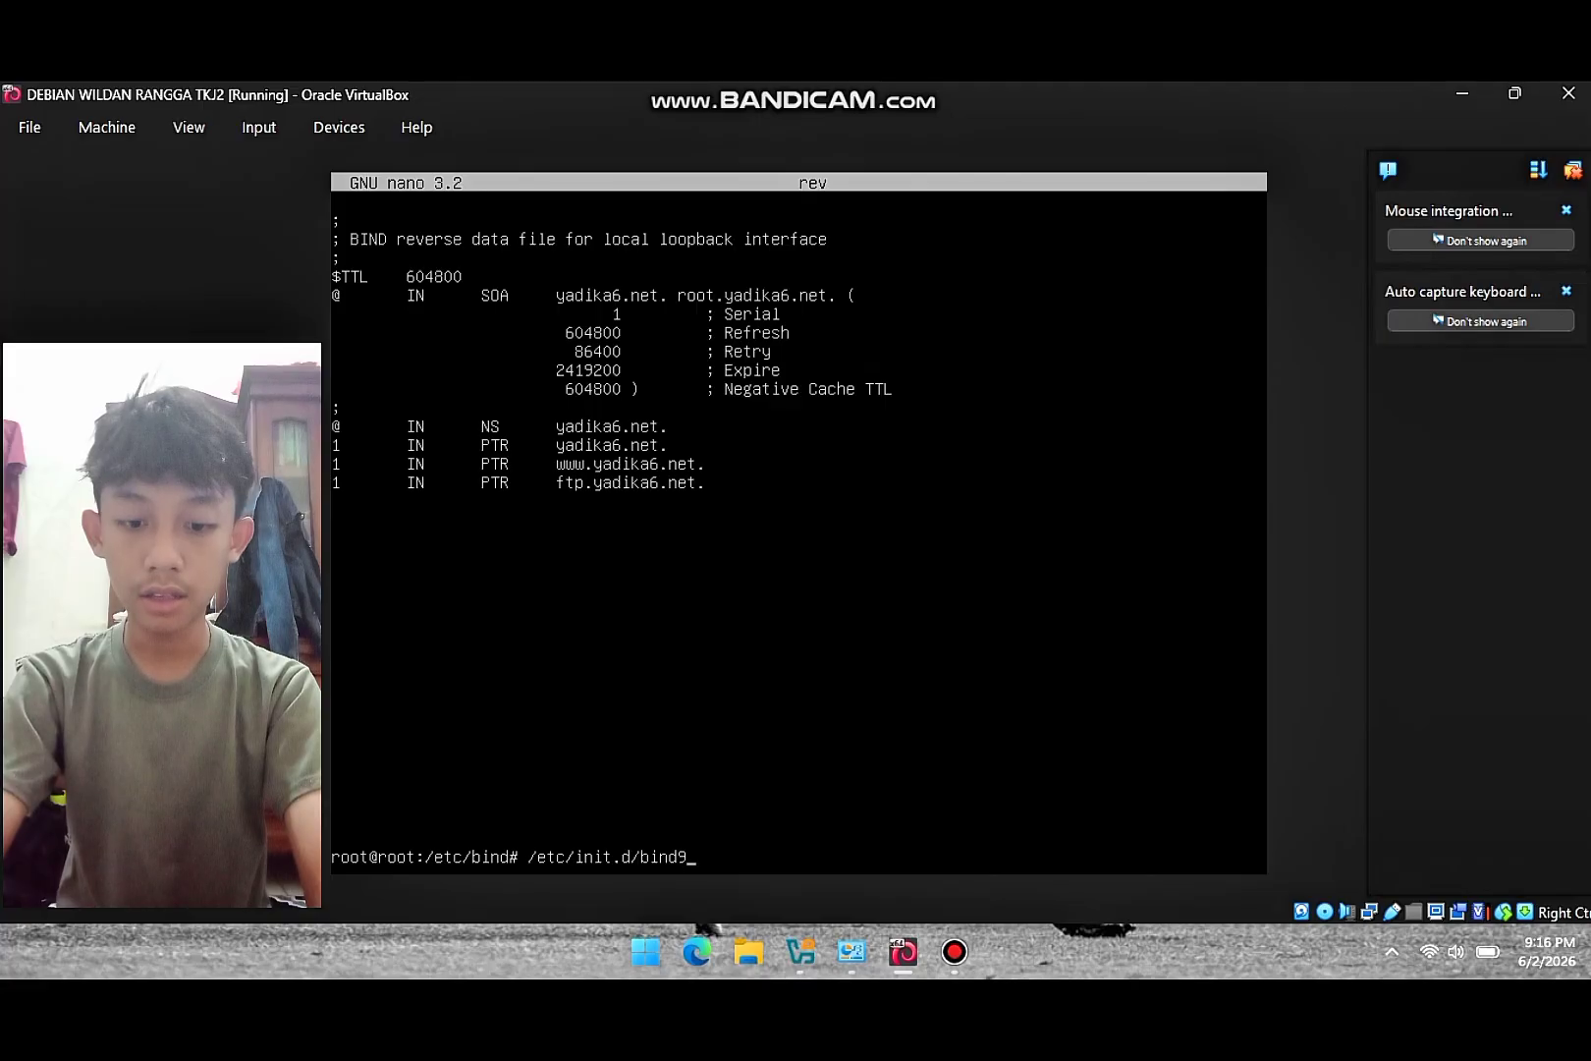
type(" restart")
key("Return")
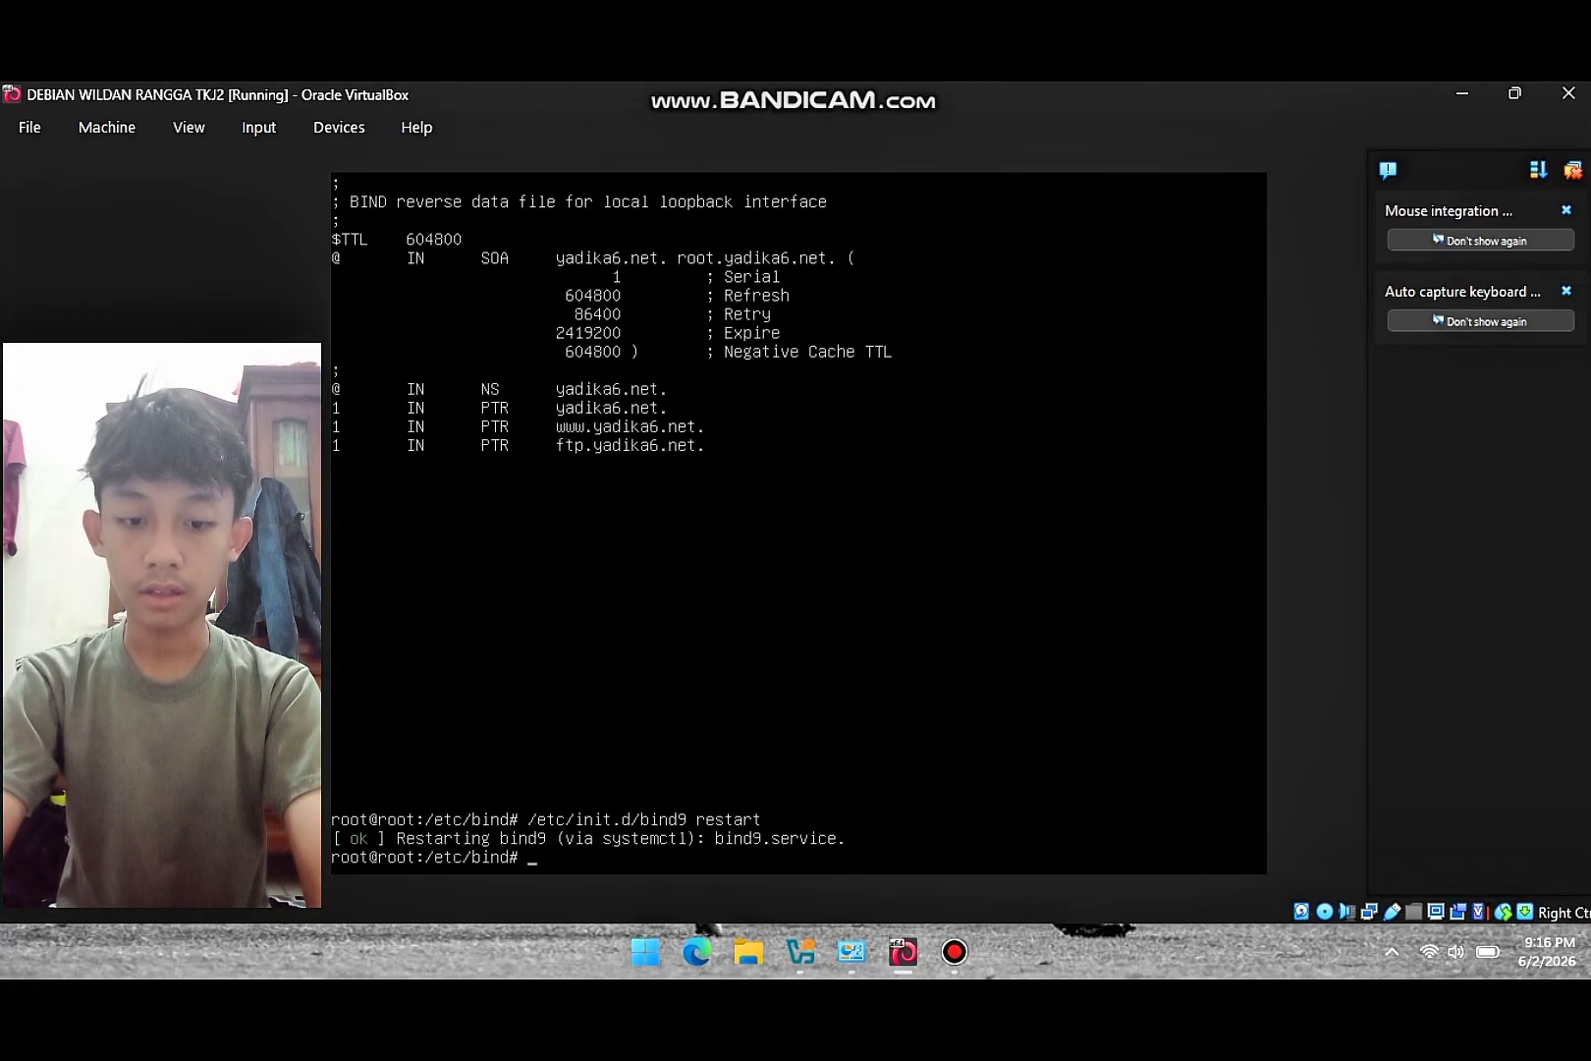
type("nano")
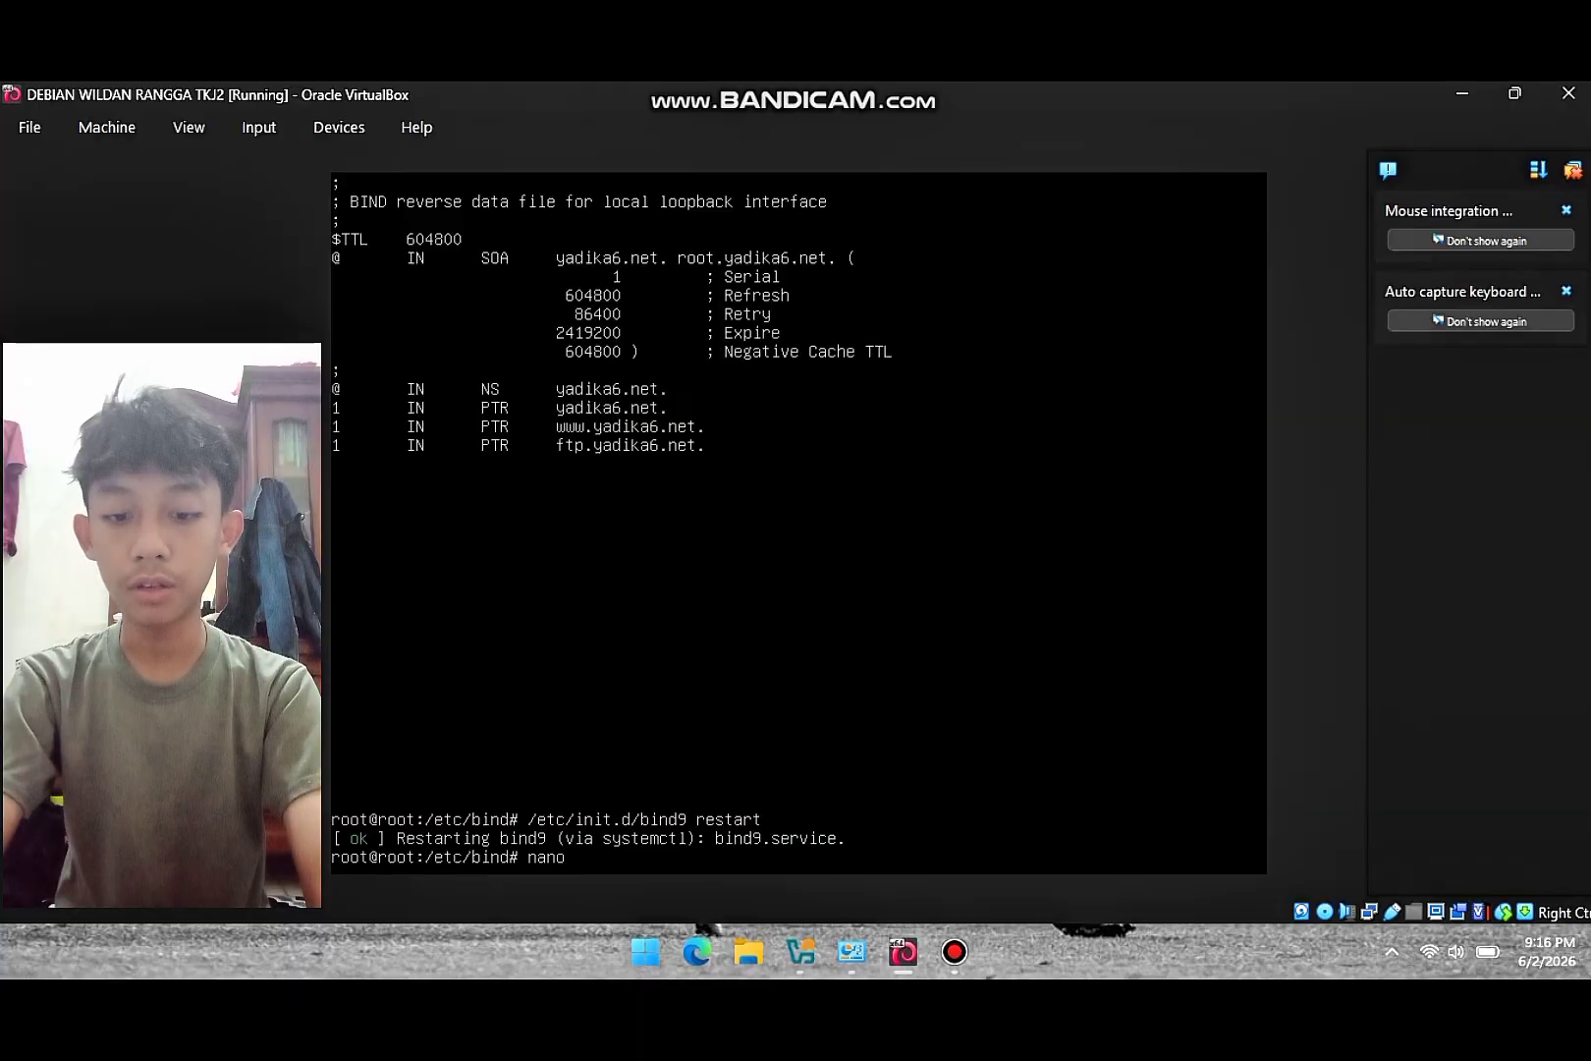
type(" /etc/")
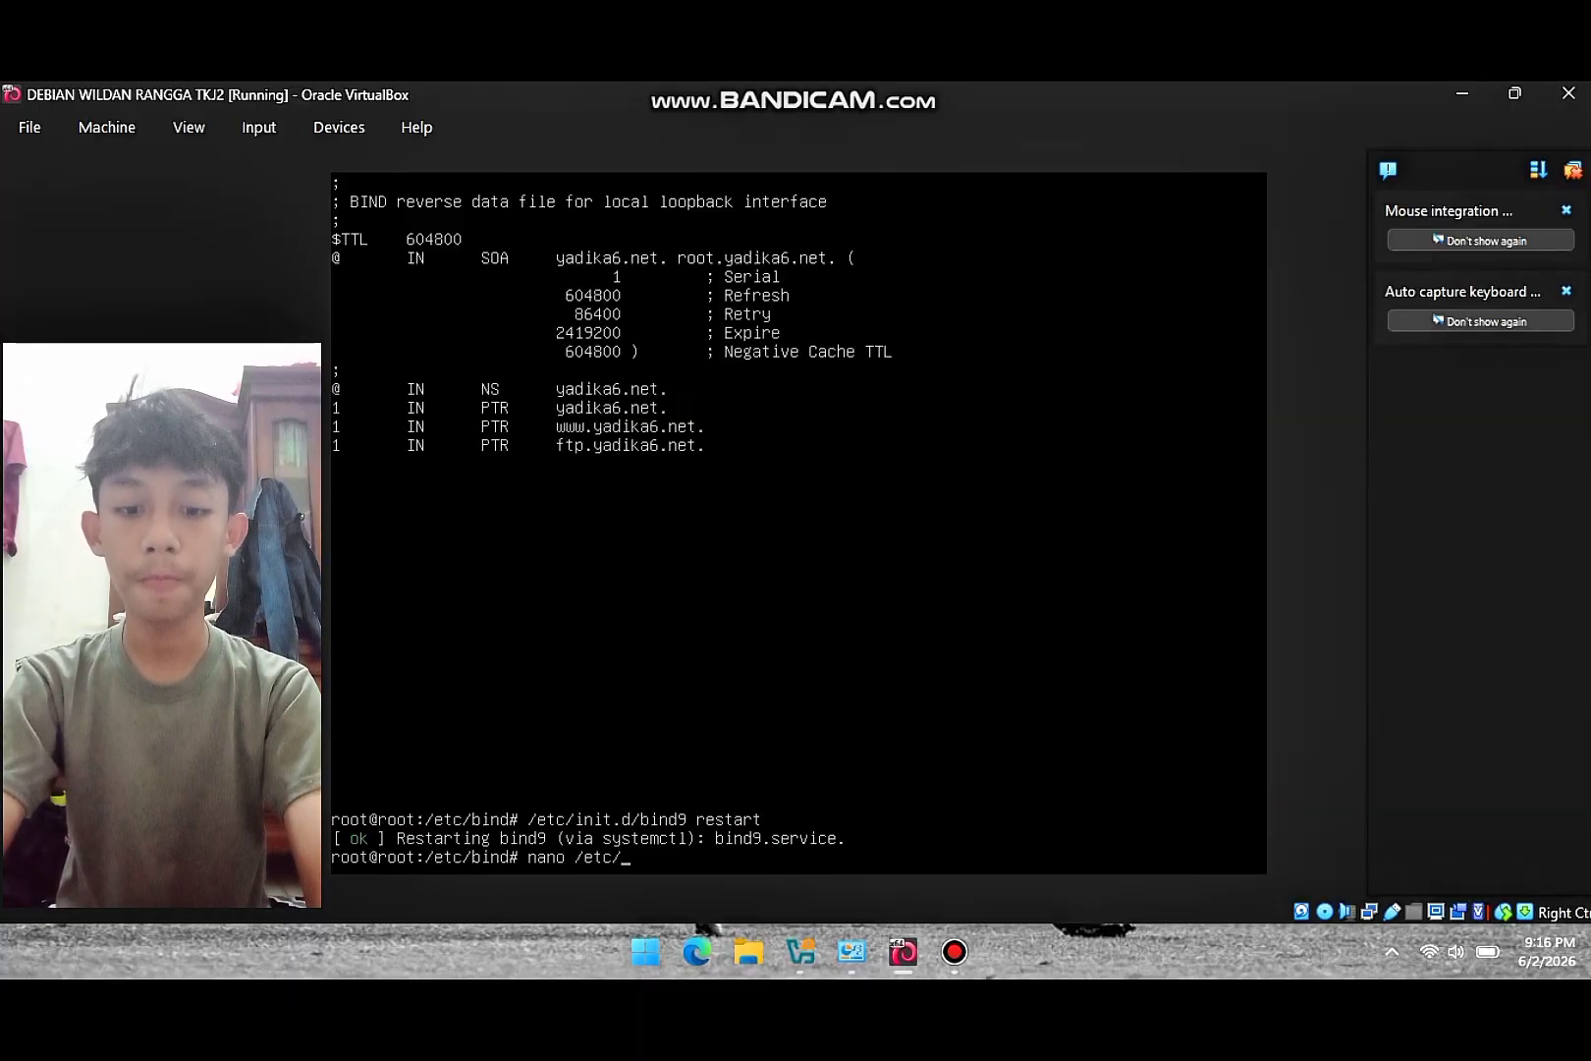
type("resol")
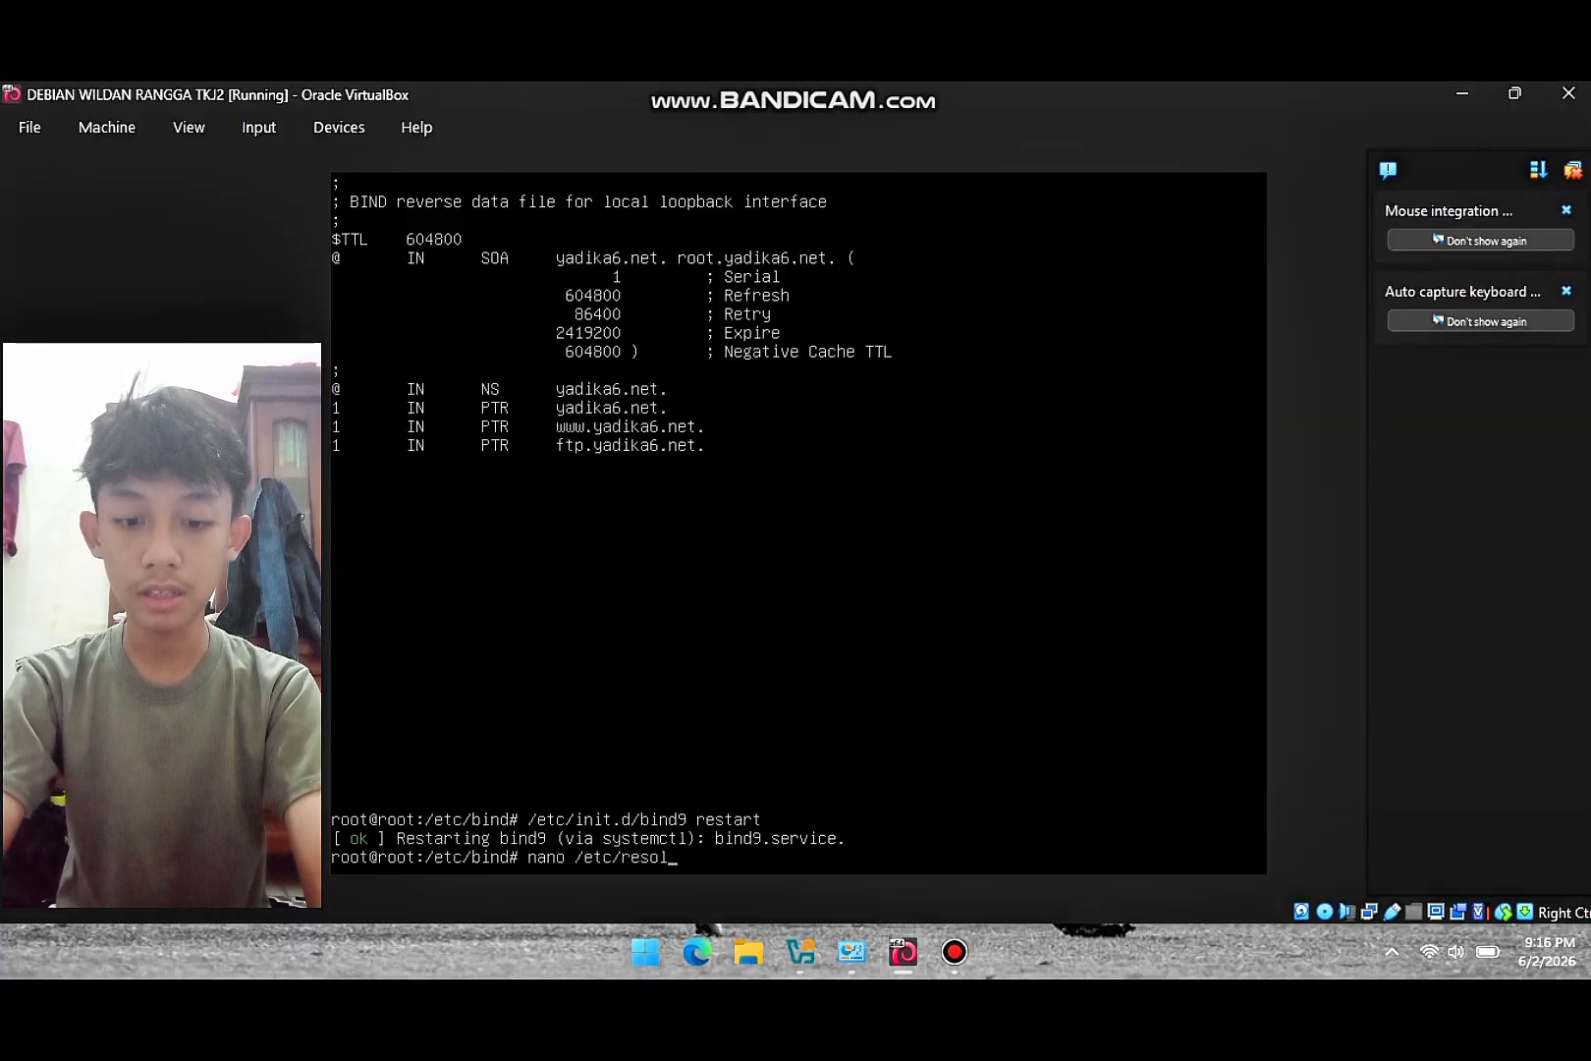
type("v.conf")
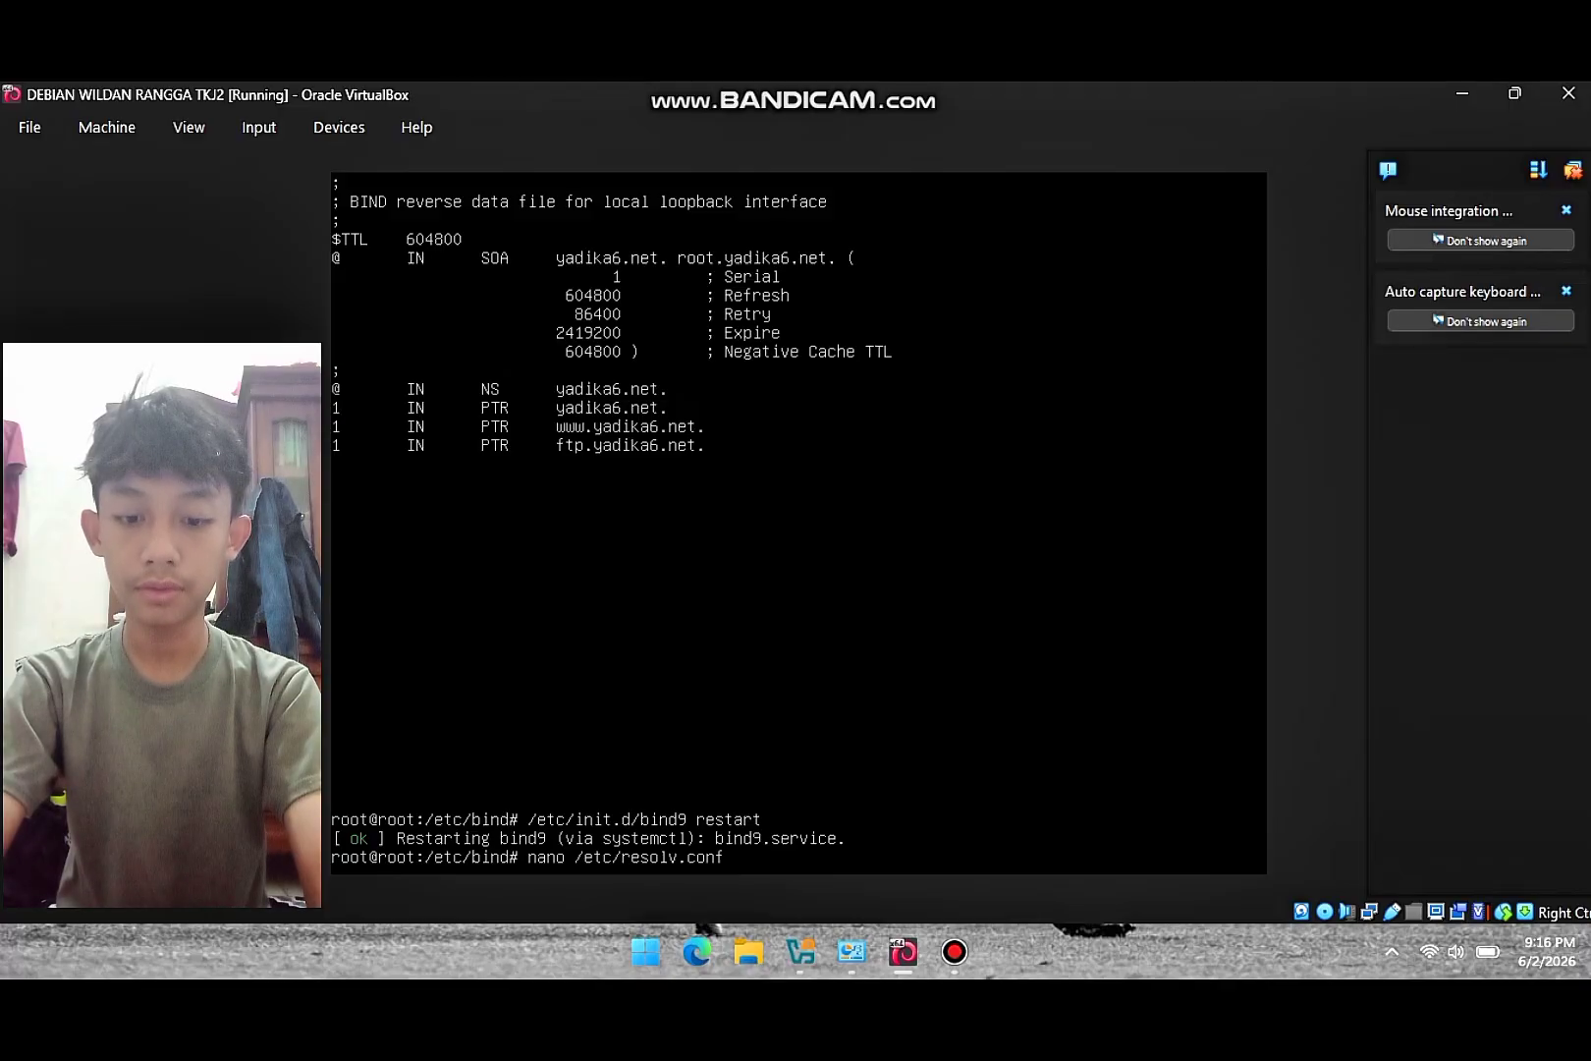
- Set resolv.conf to nameserver 192.168.60.1, domain yadika6.net, search yadika6.net, and save
key("Return")
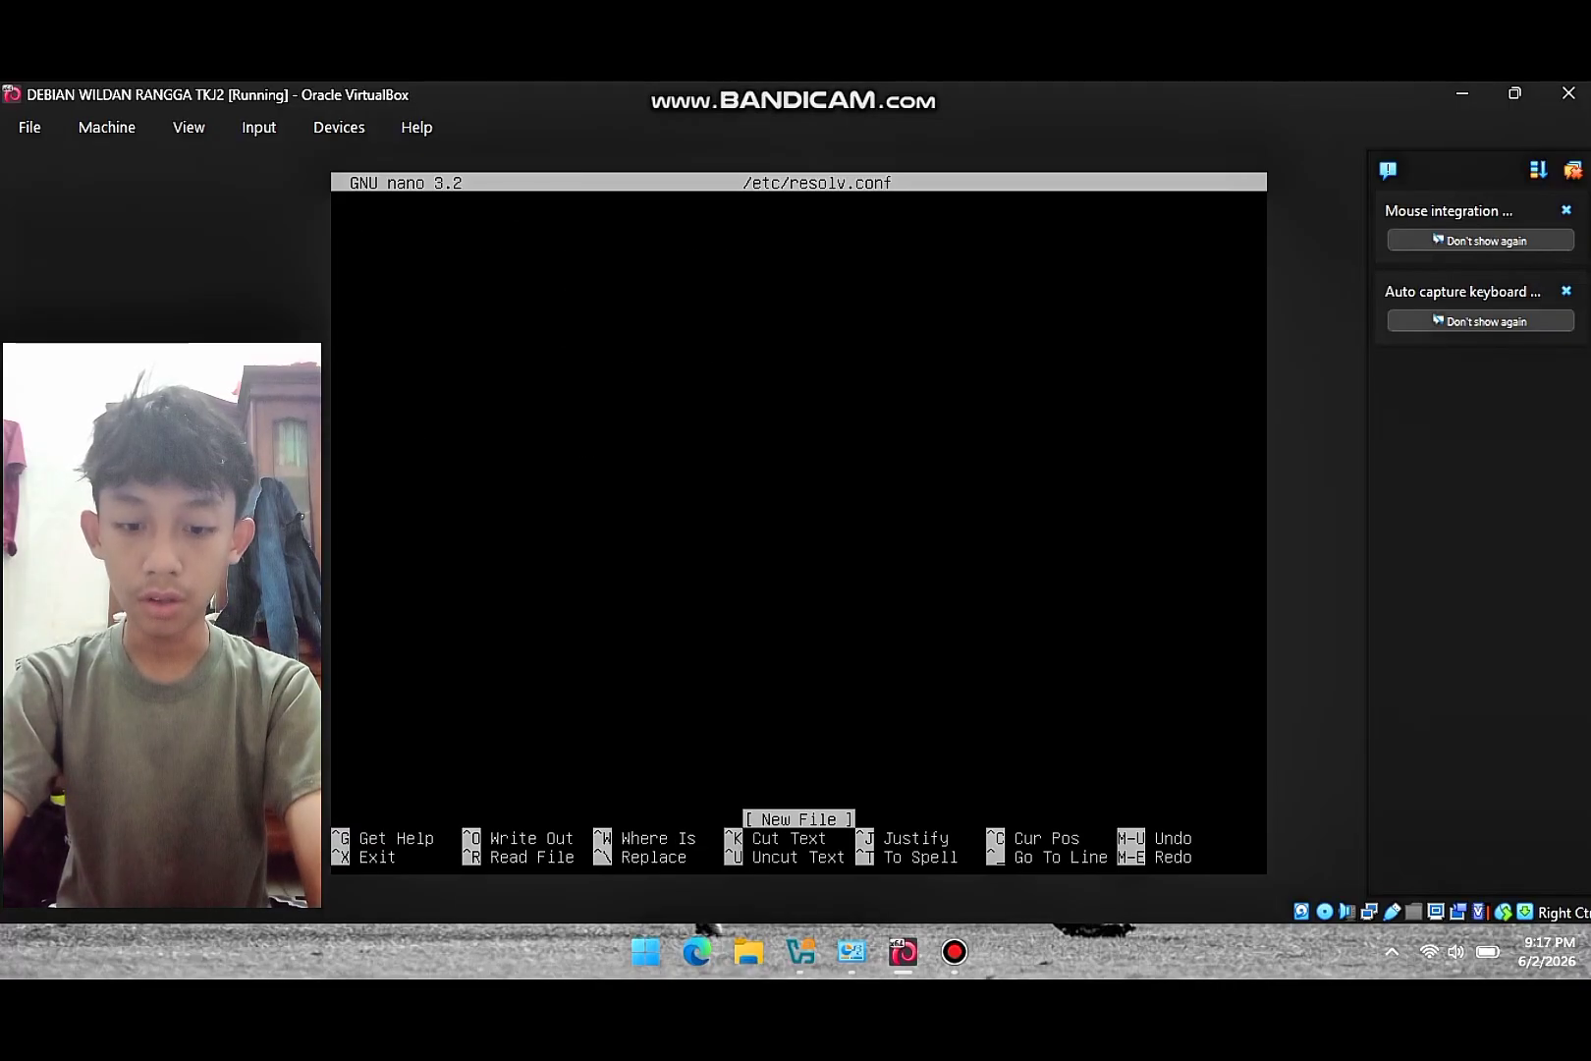
type("nameserver")
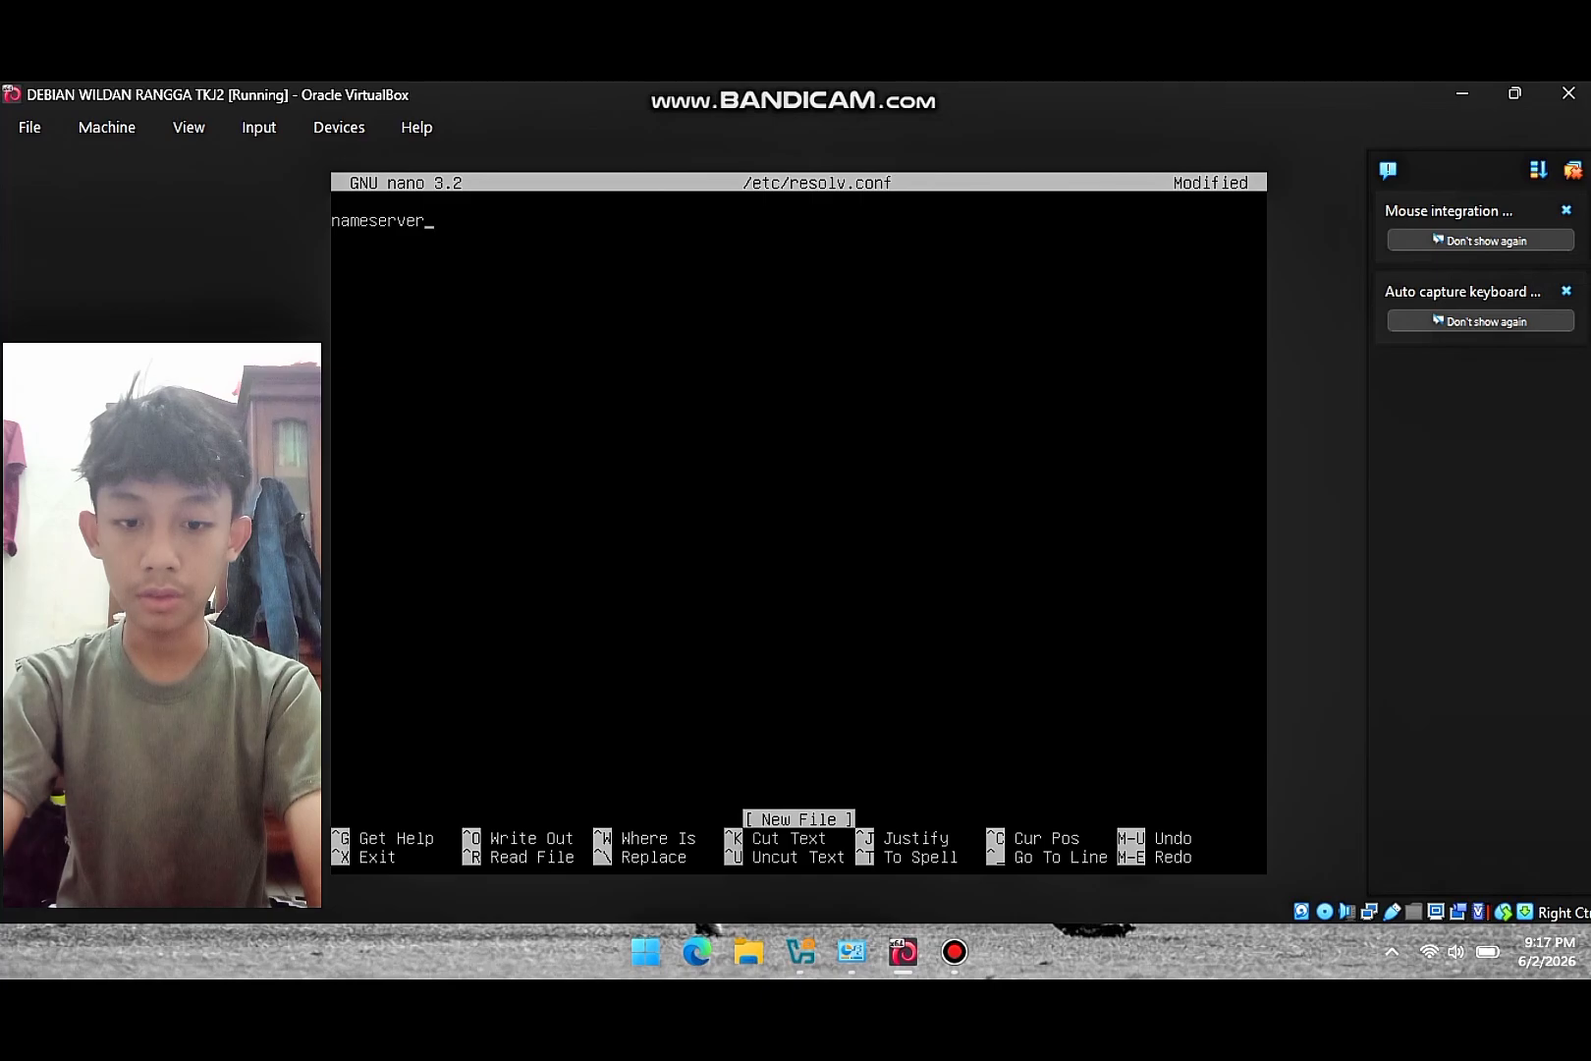
type("92")
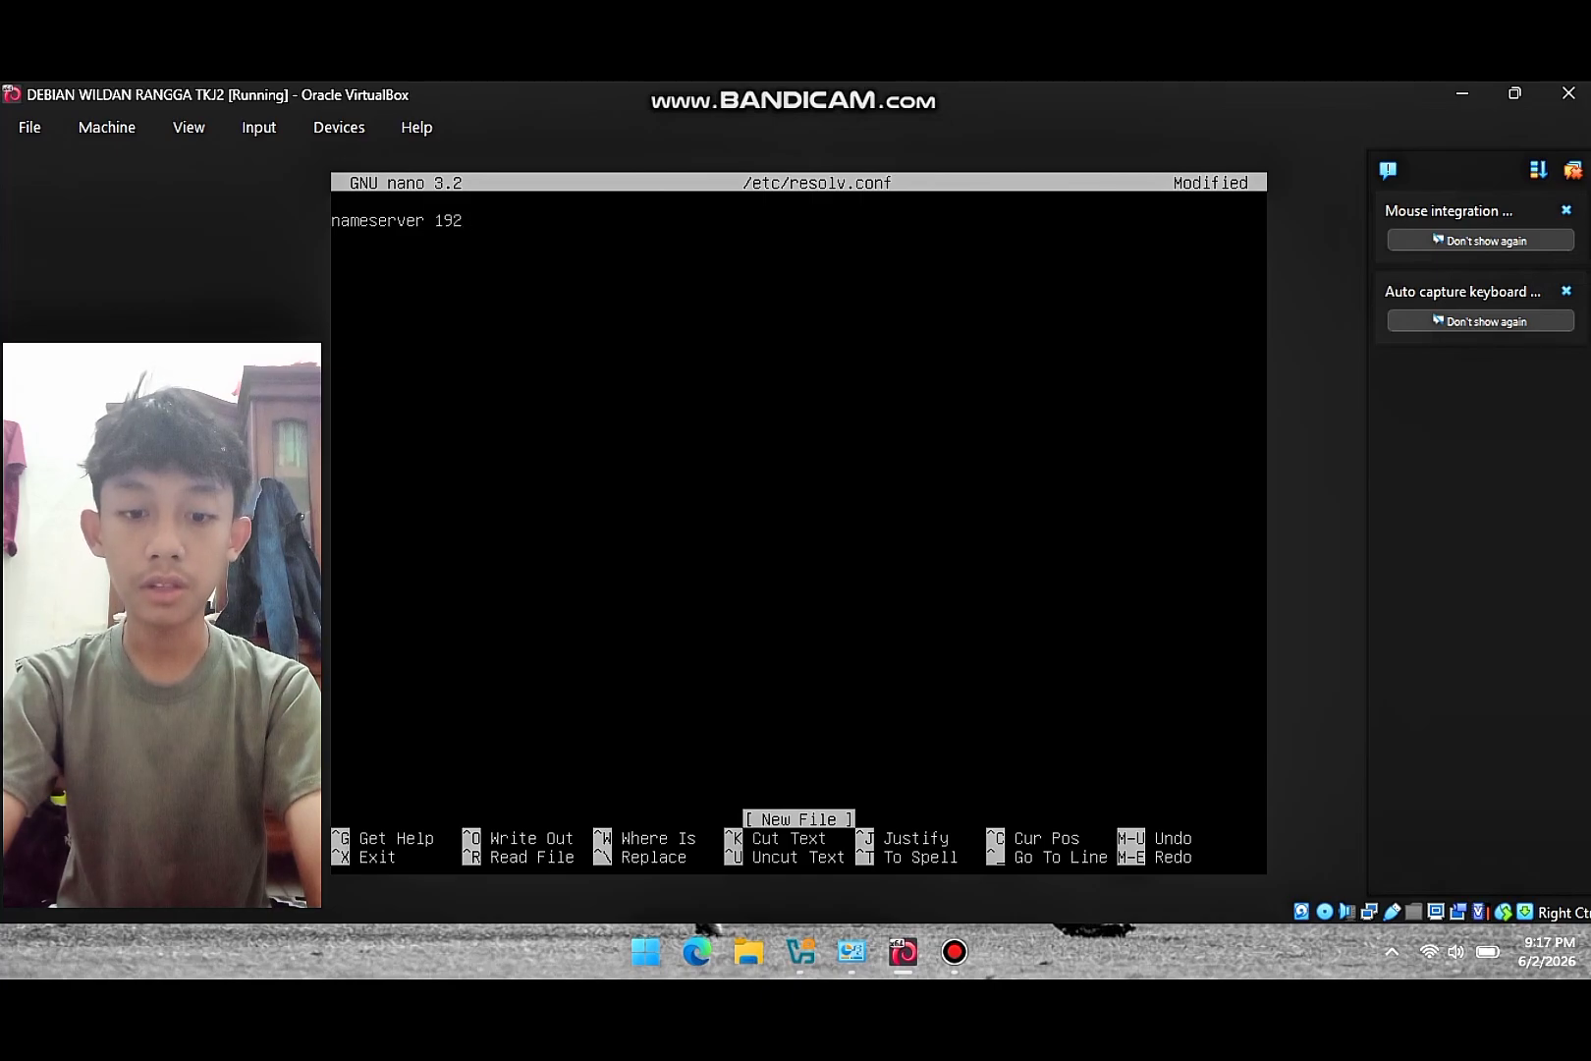
type(".168")
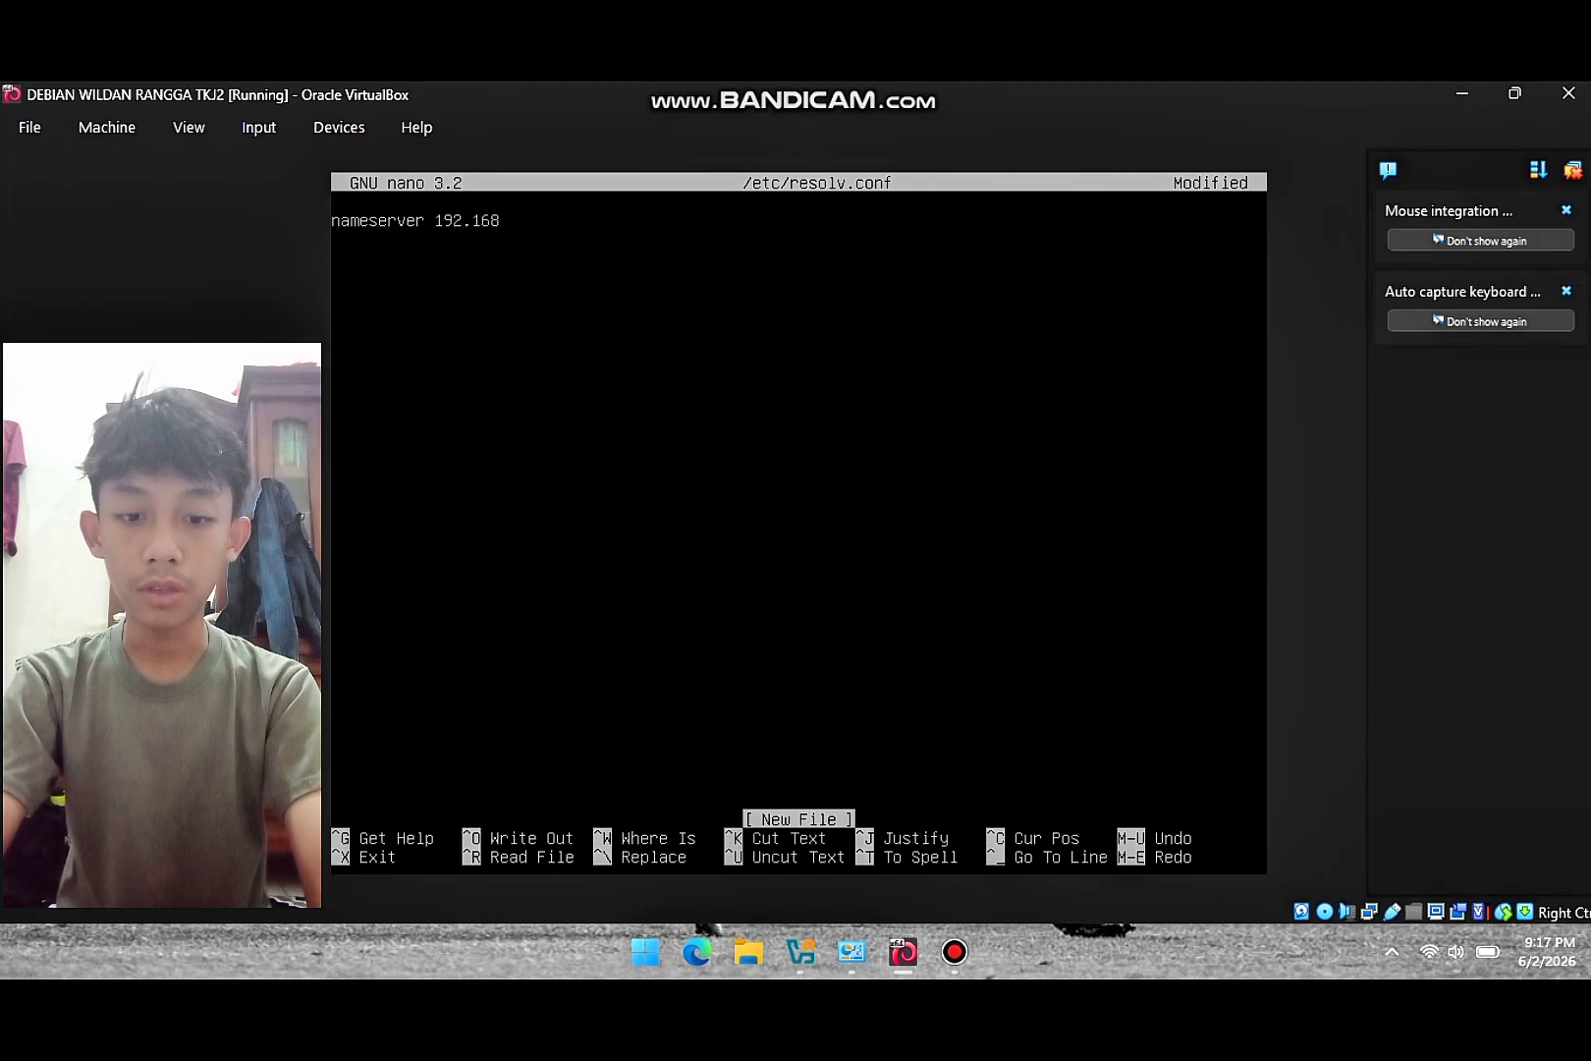
type(".60.1 ")
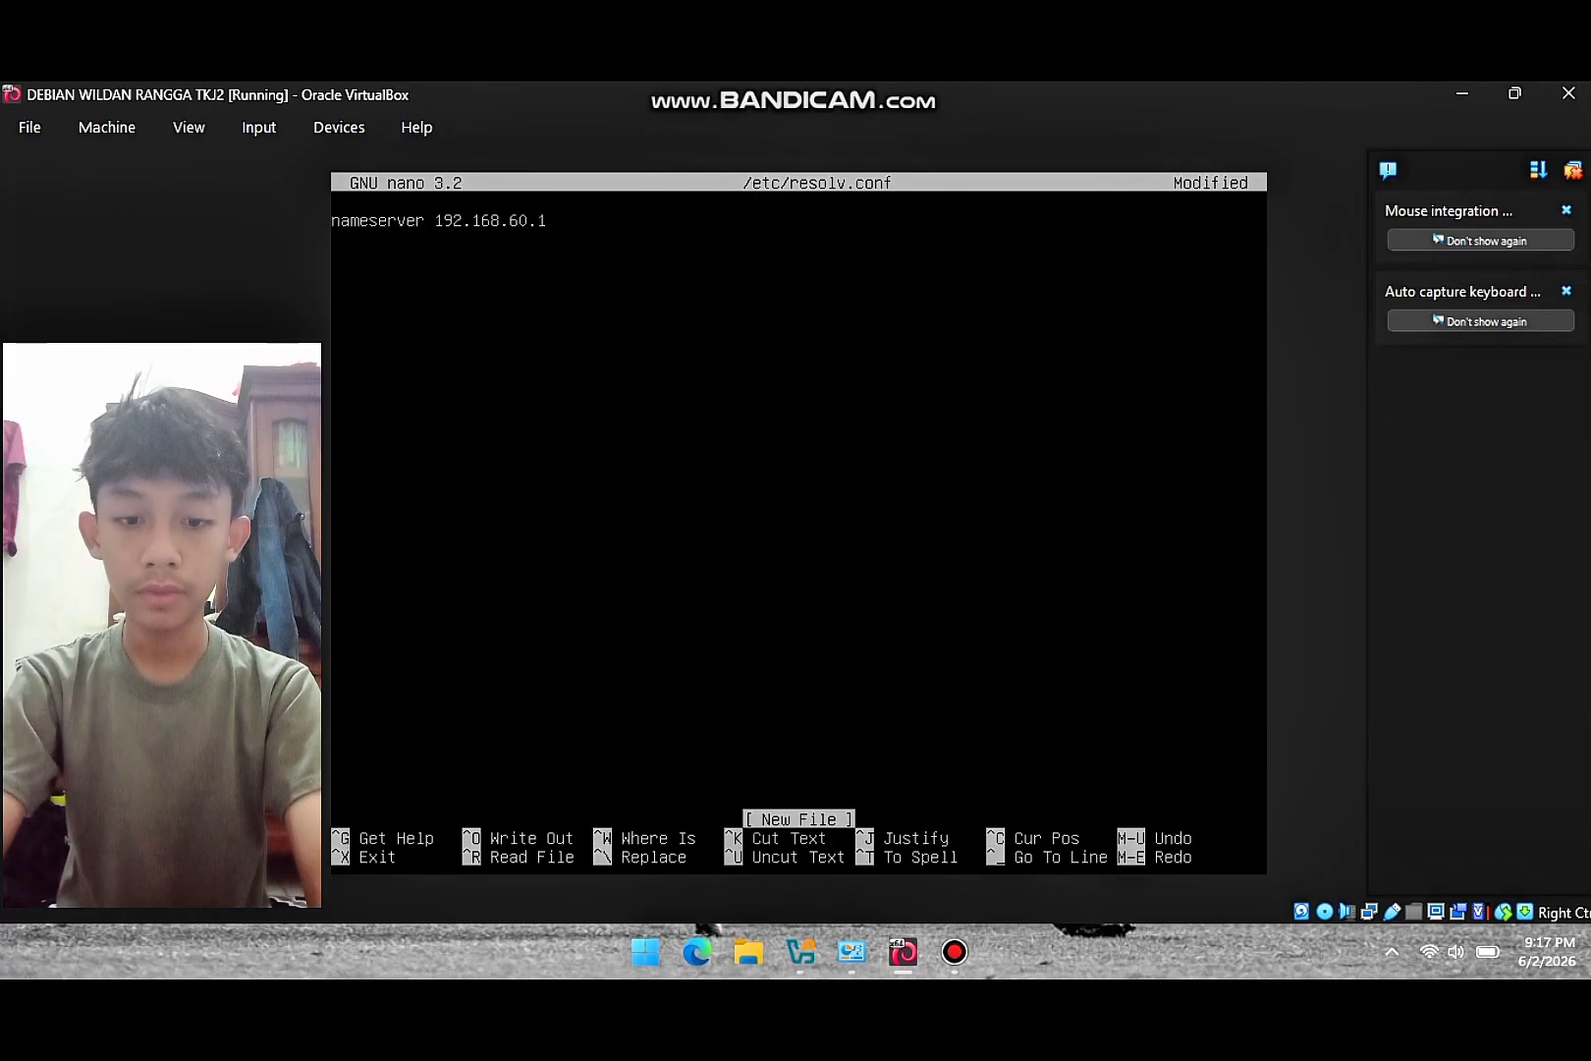
type("domain")
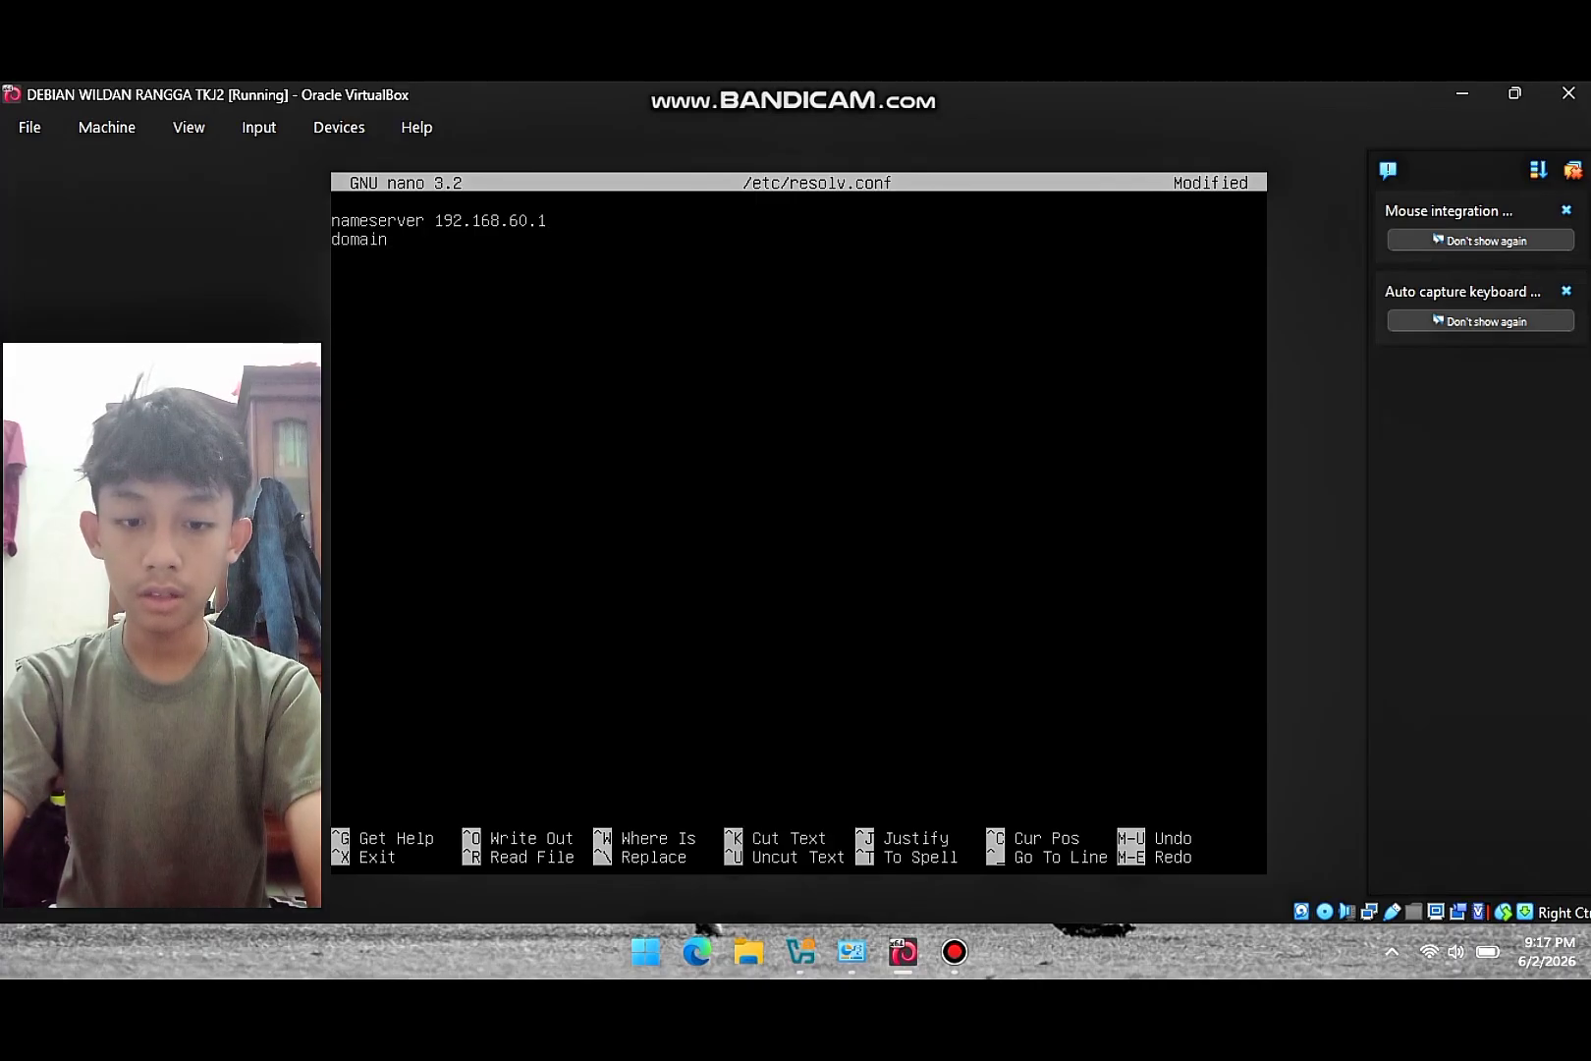
type("yadika6")
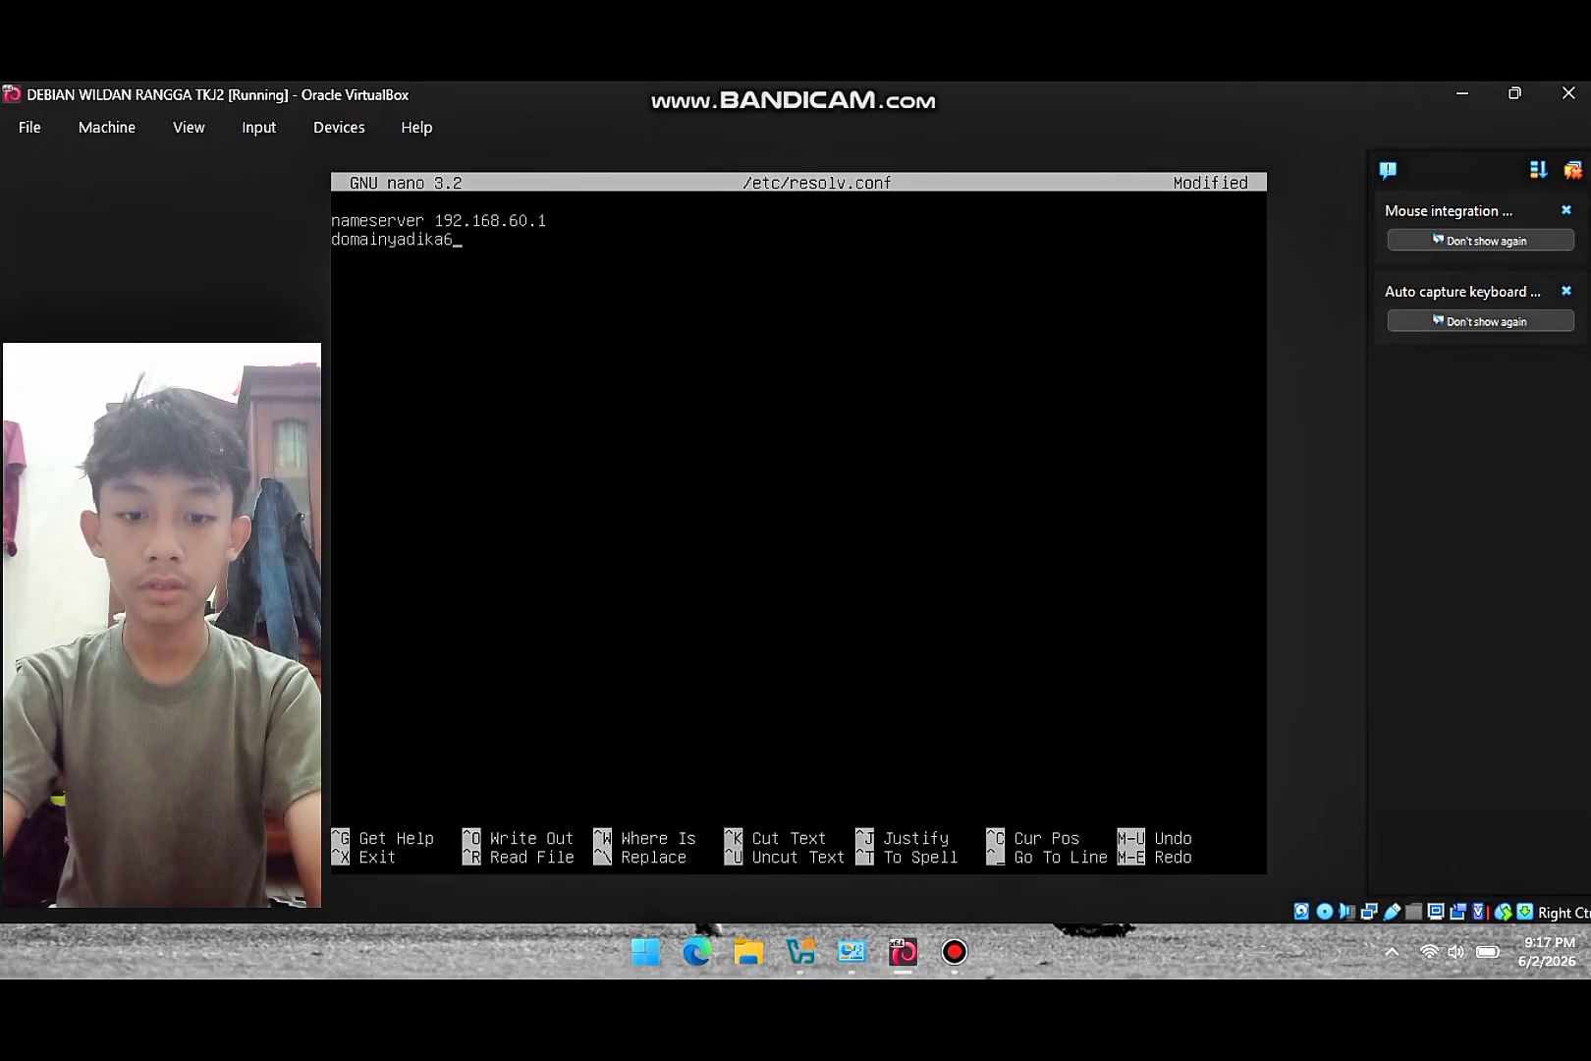
key("BackSpace")
key("BackSpace")
key("BackSpace")
key("BackSpace")
key("BackSpace")
key("BackSpace")
key("BackSpace")
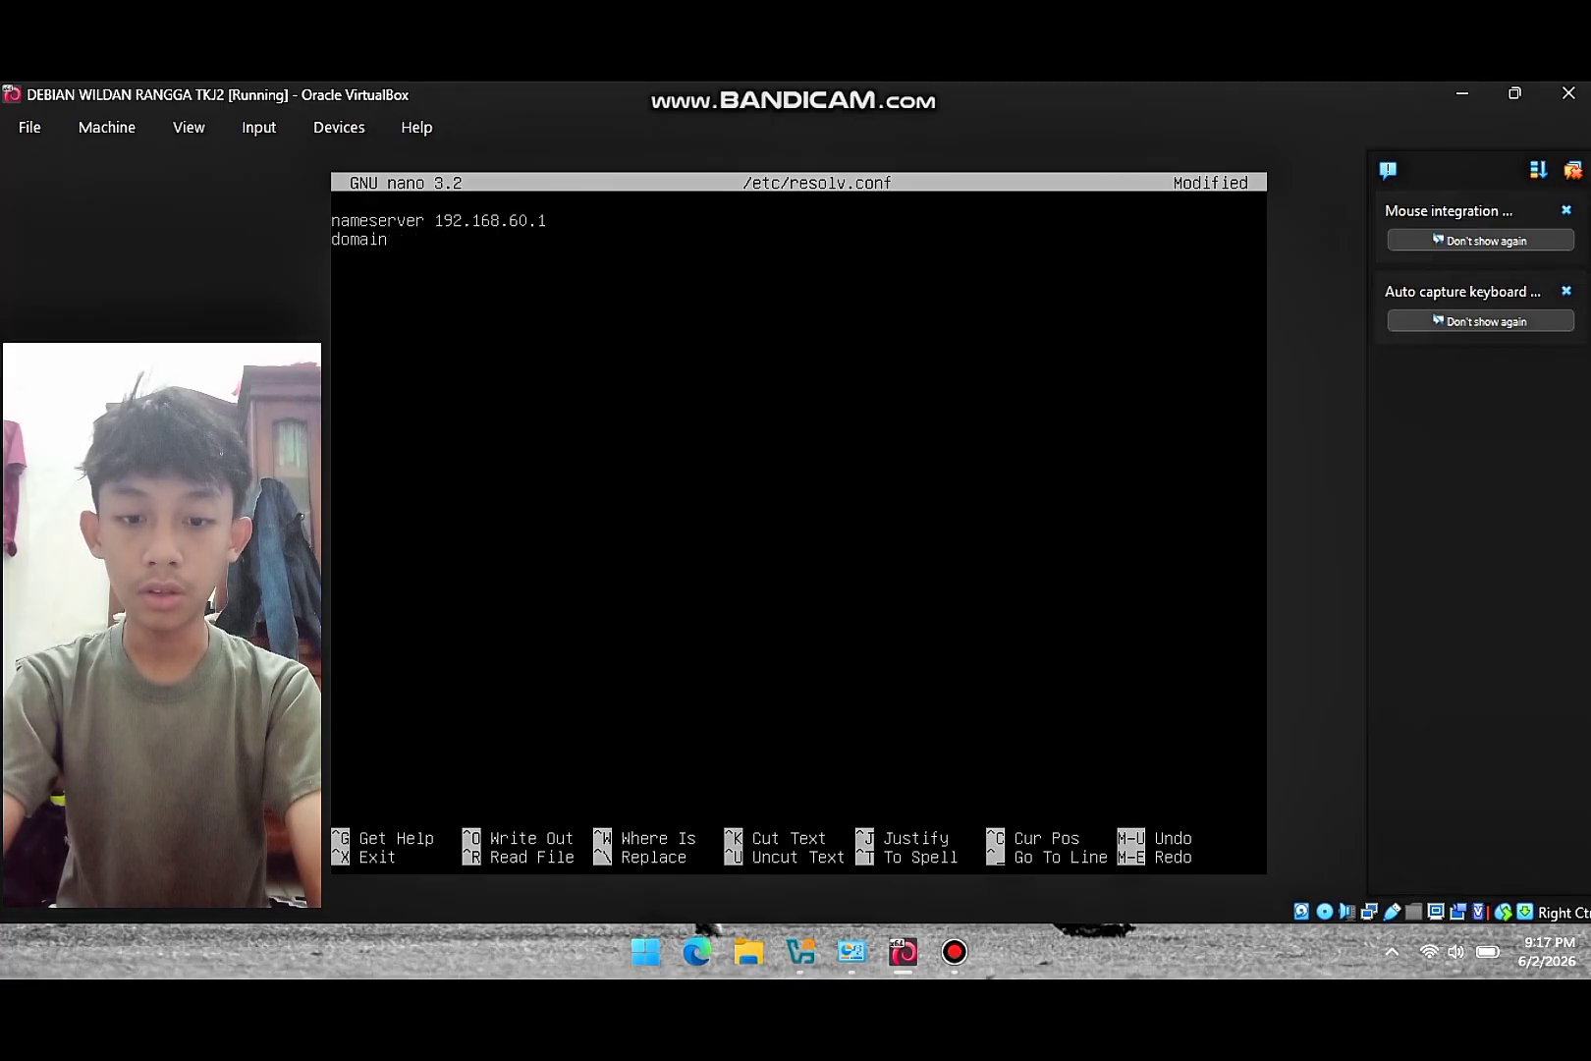
type("yadika6")
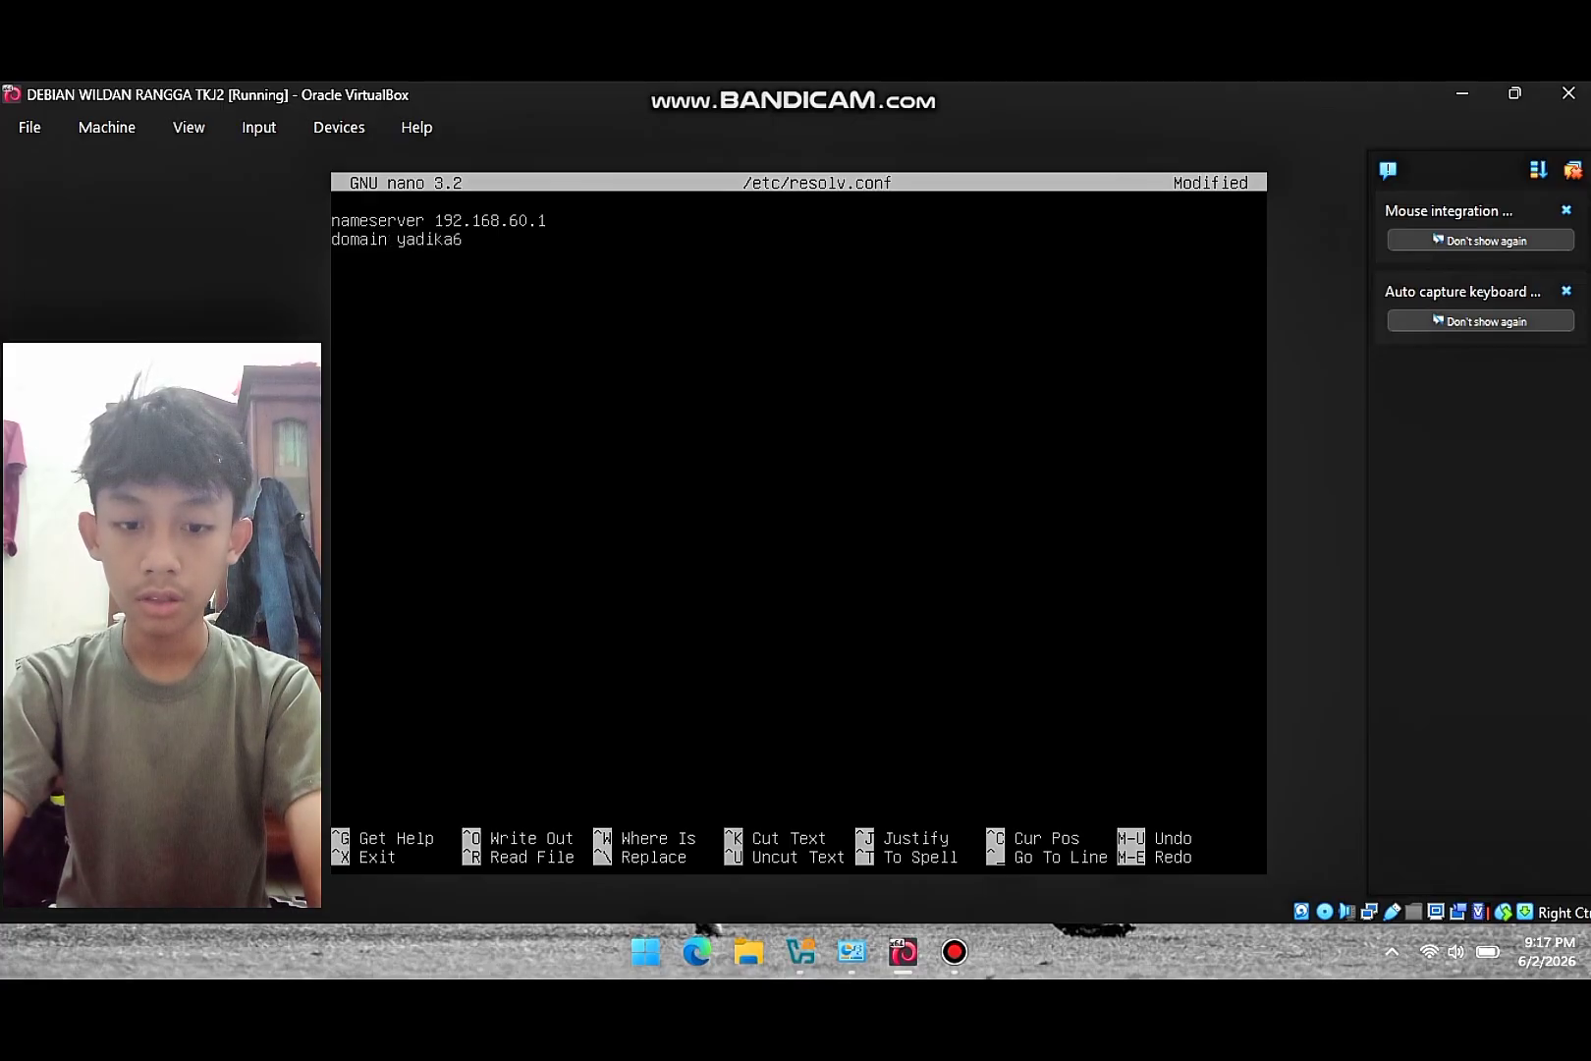
type(".net ")
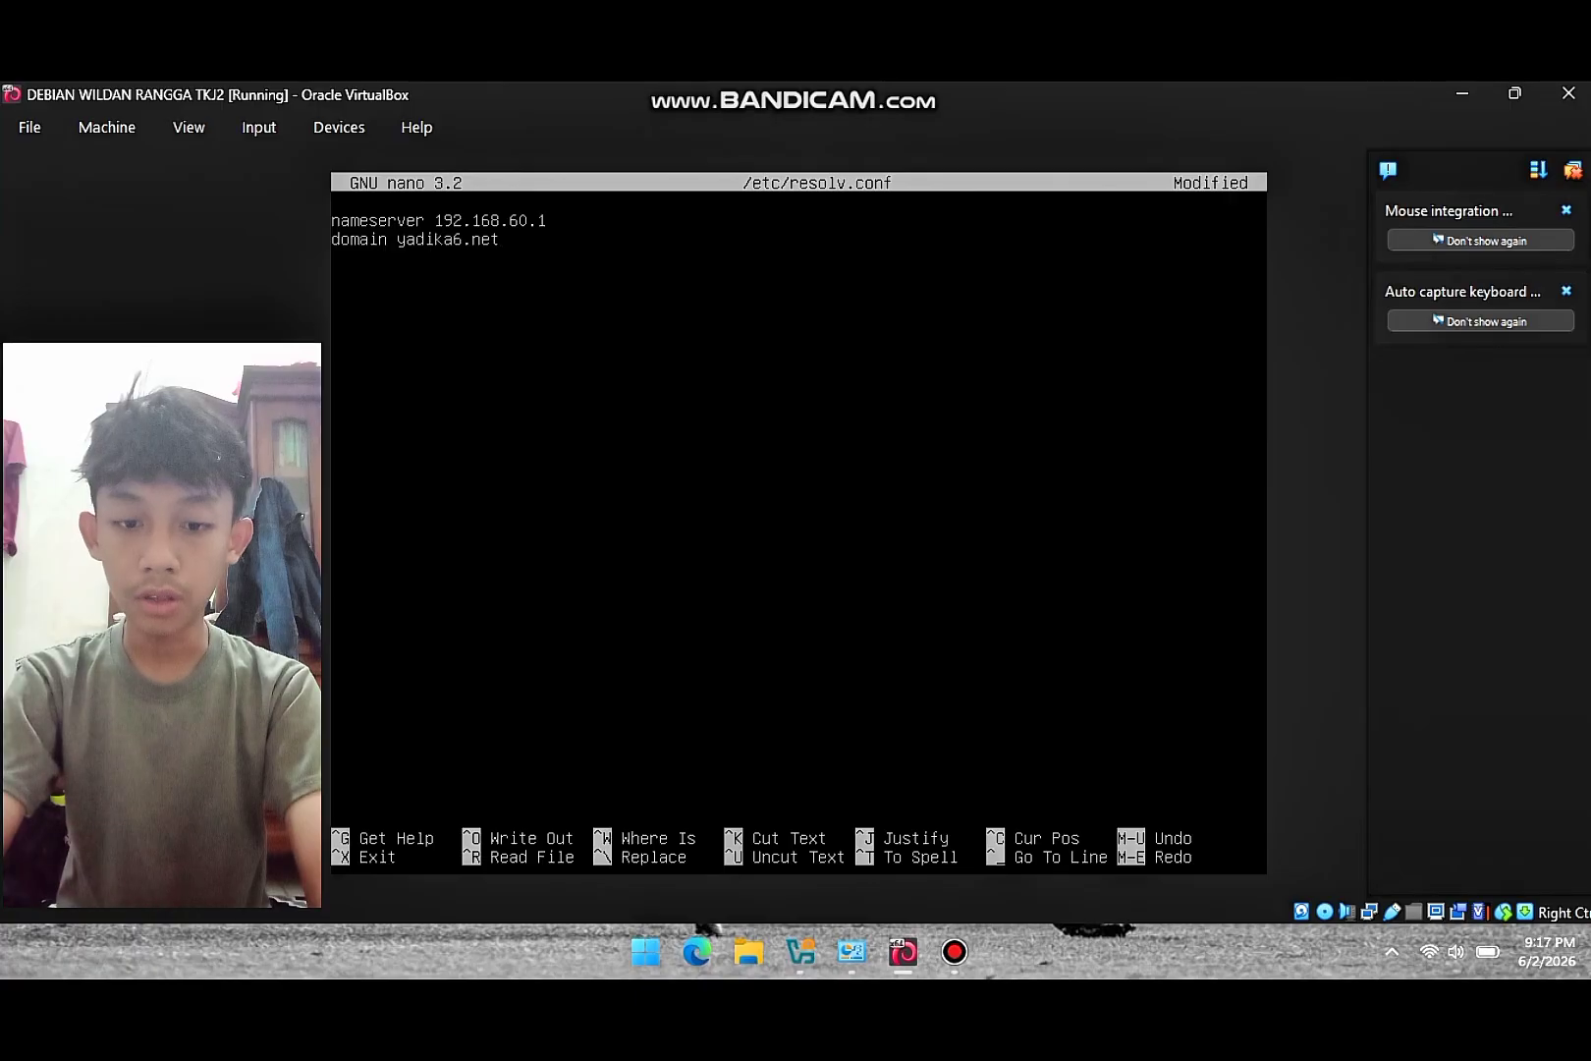
type("search")
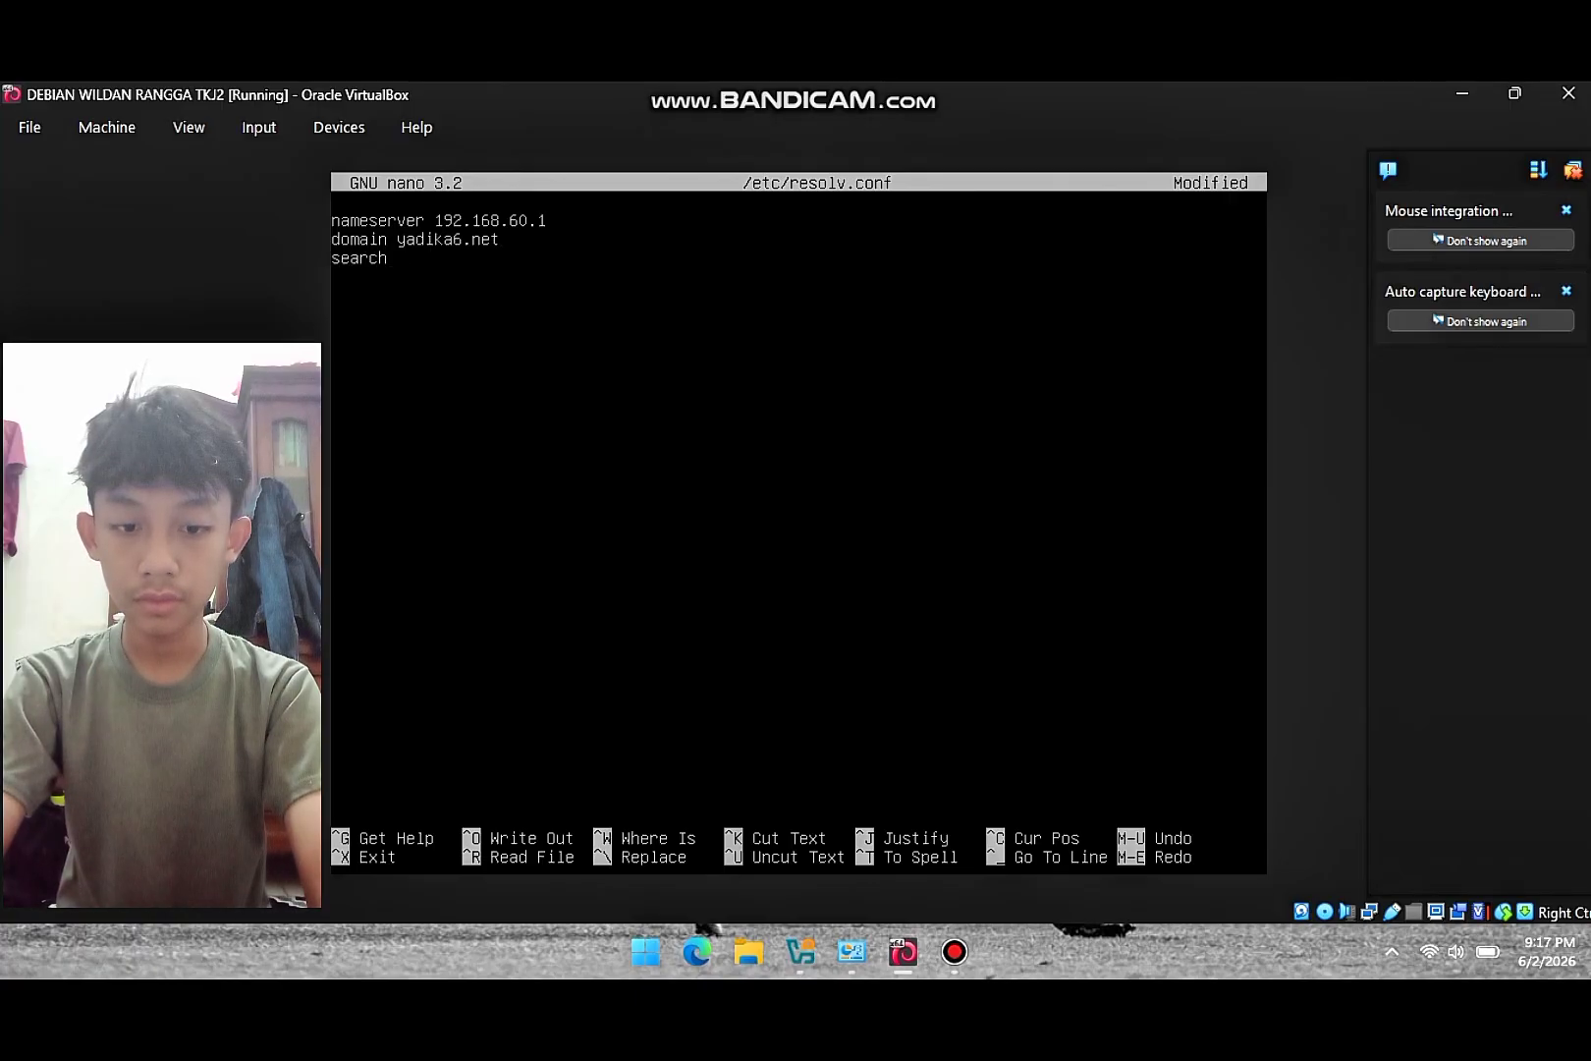
type(" yadika6")
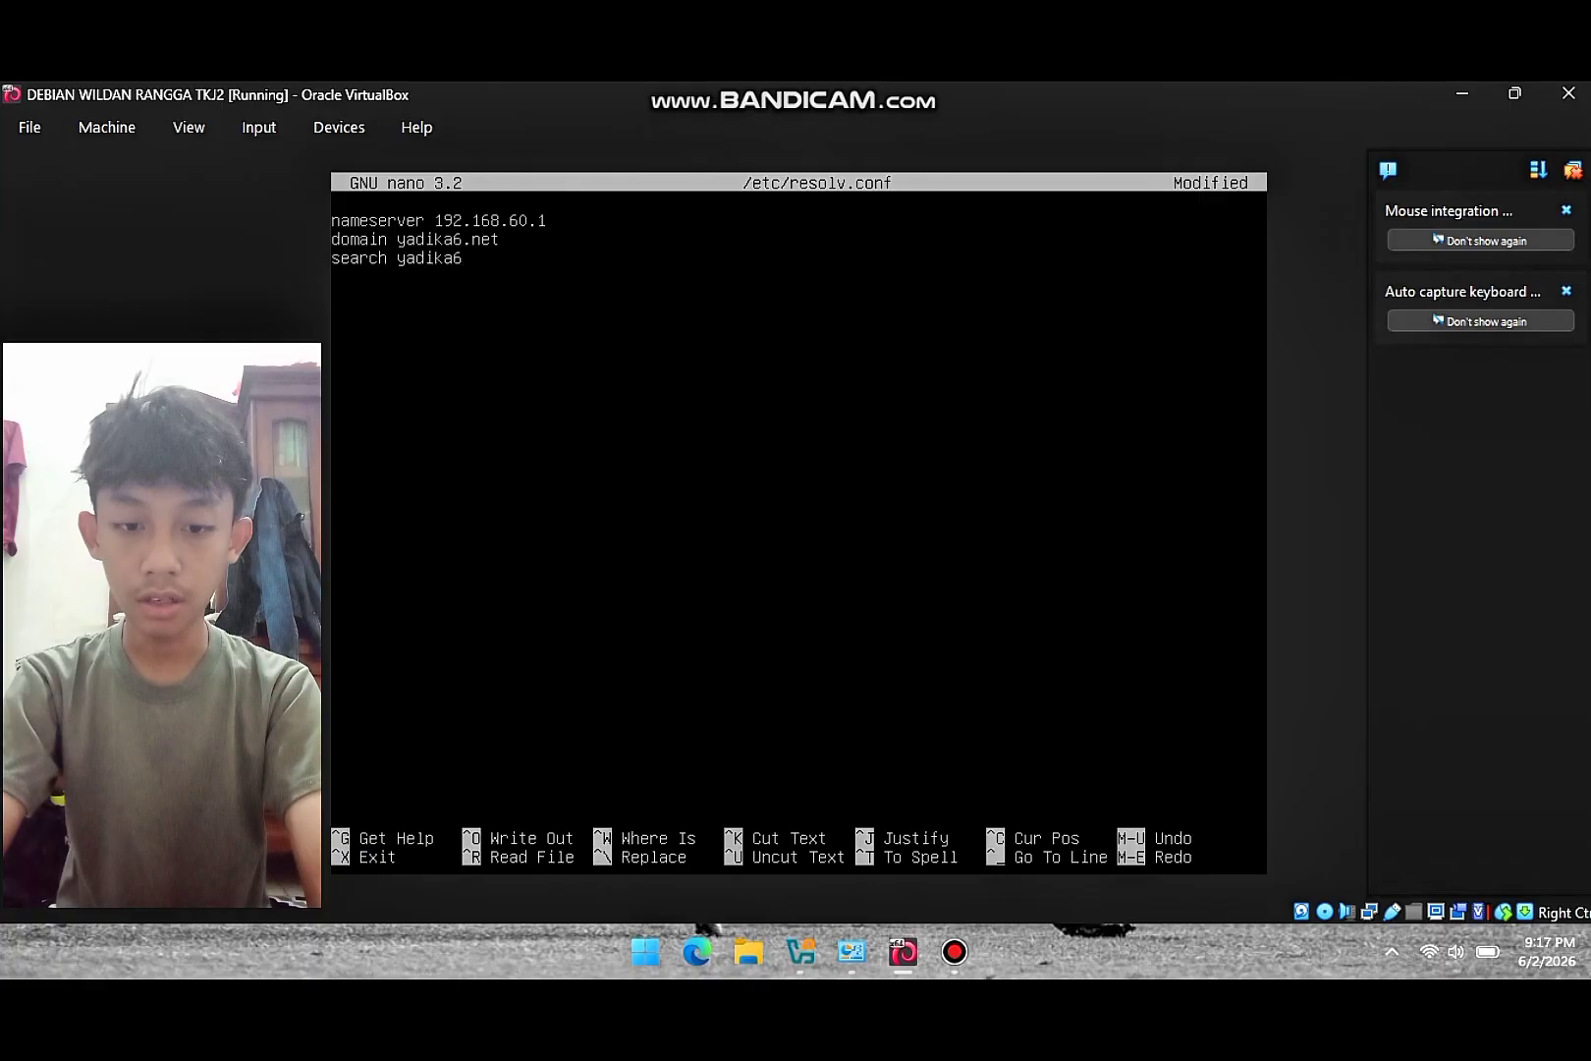
type(".net")
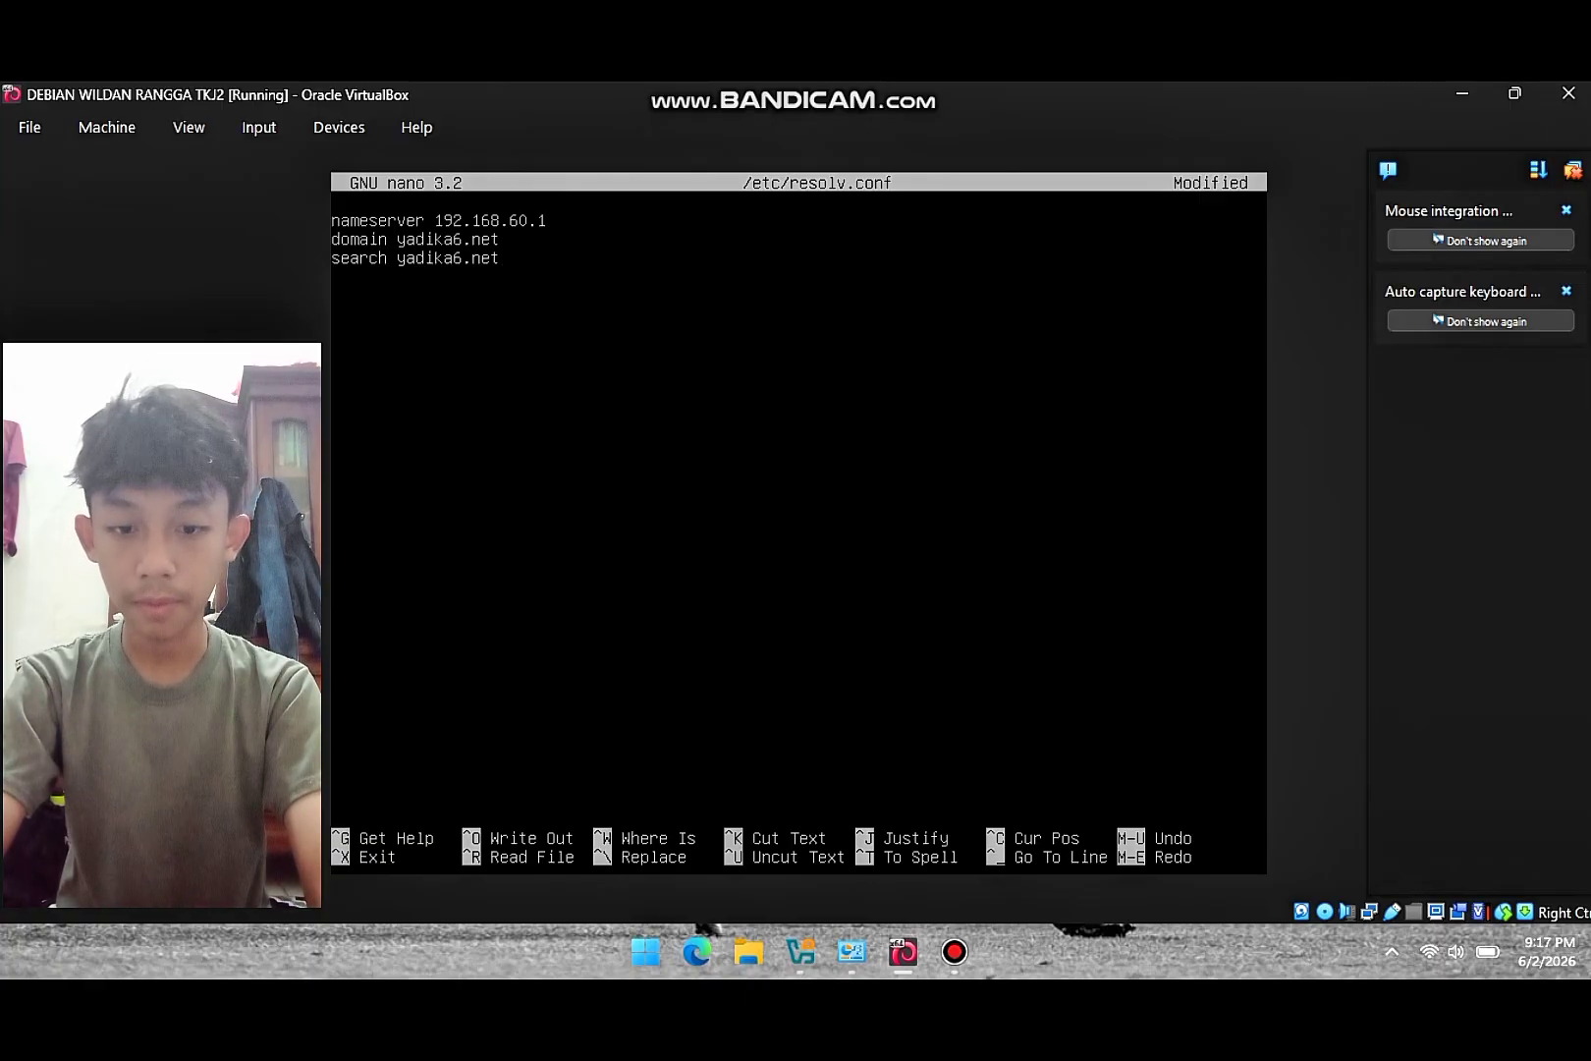
key("ctrl+x")
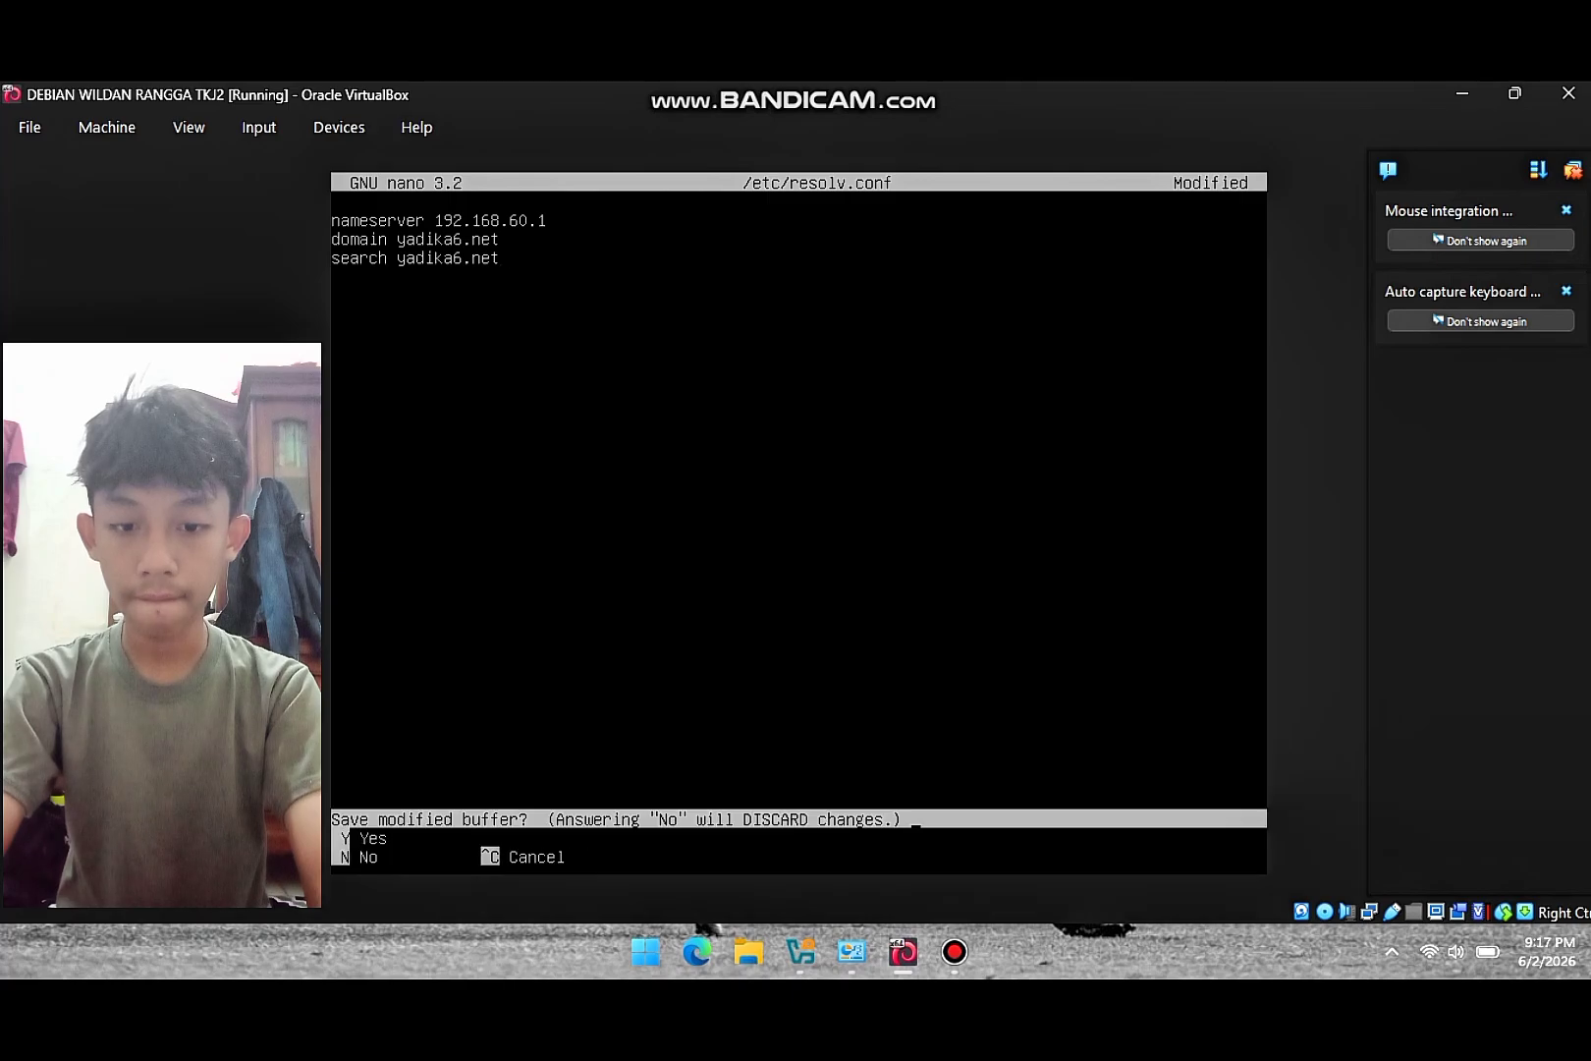
key("y")
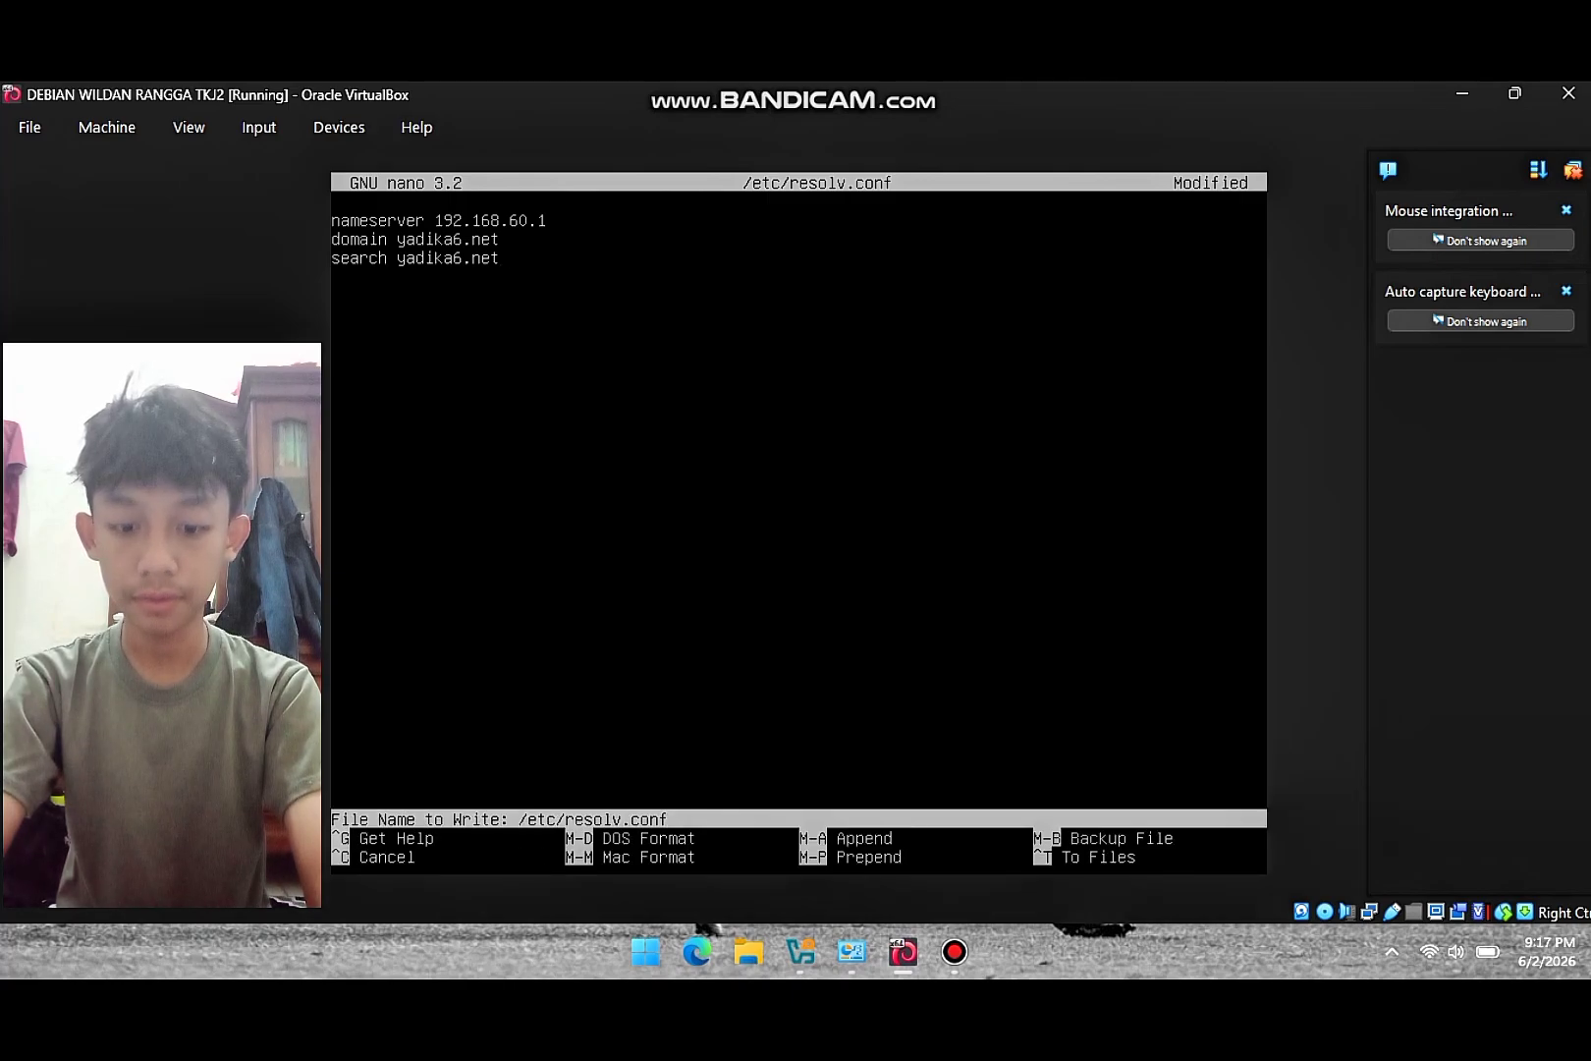
key("Return")
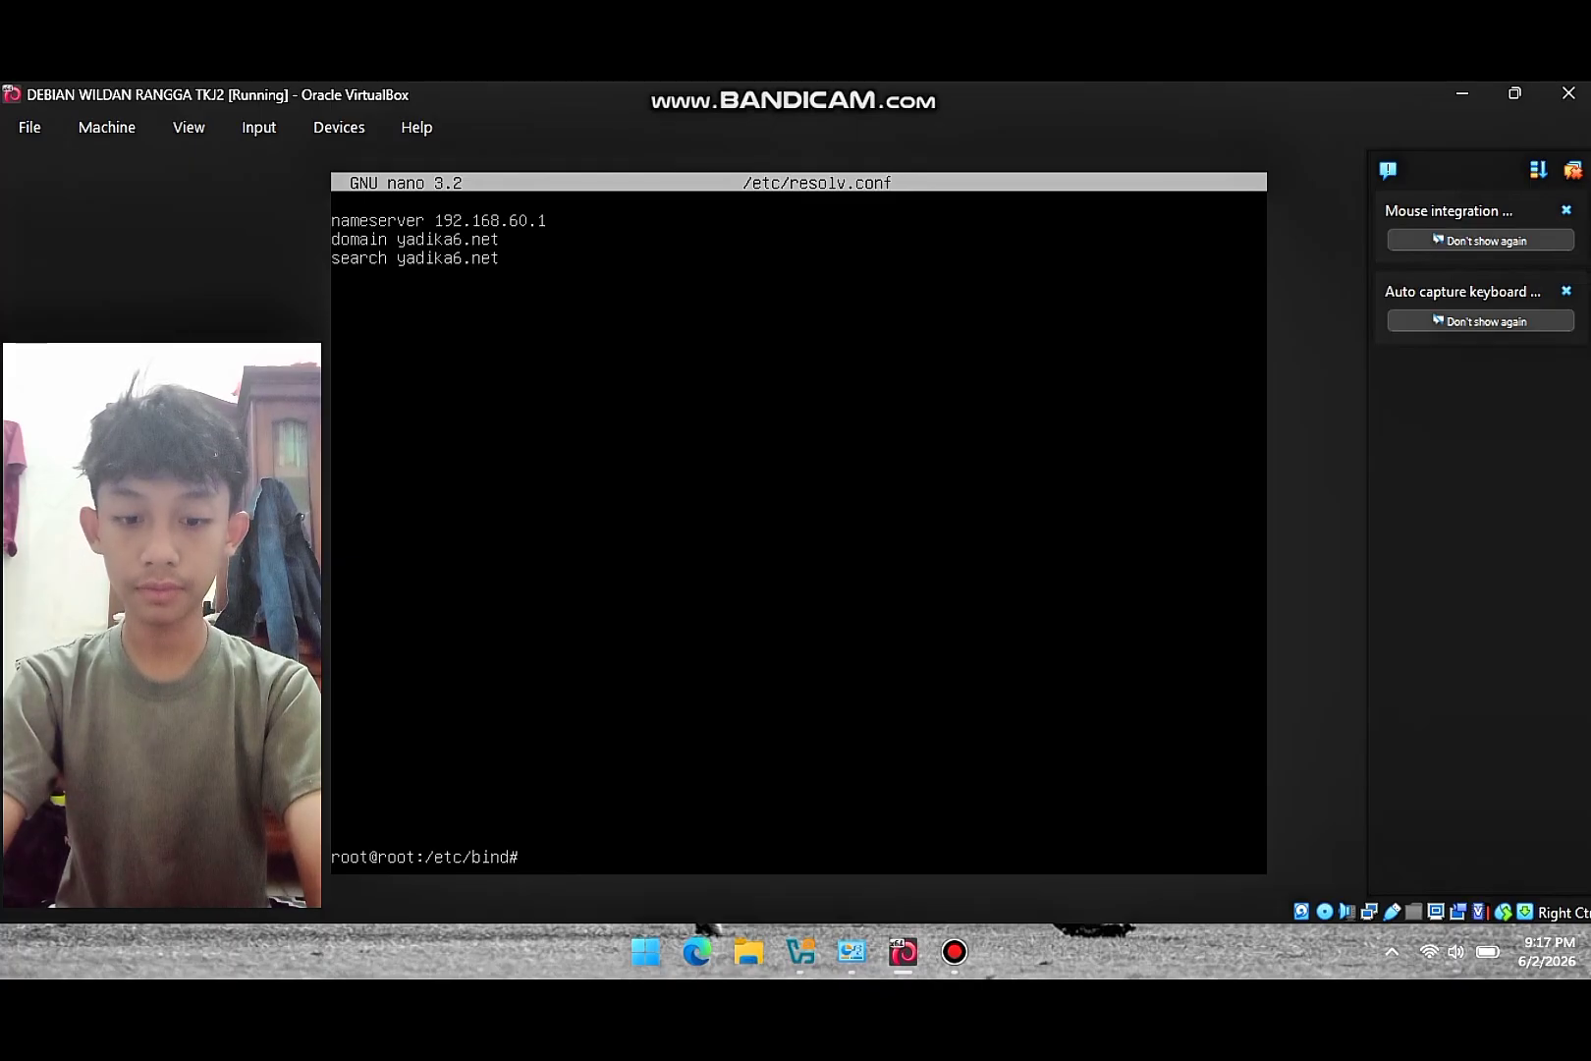
- Install dnsutils via apt-get install dnsutils, confirming with y
type("apt-get")
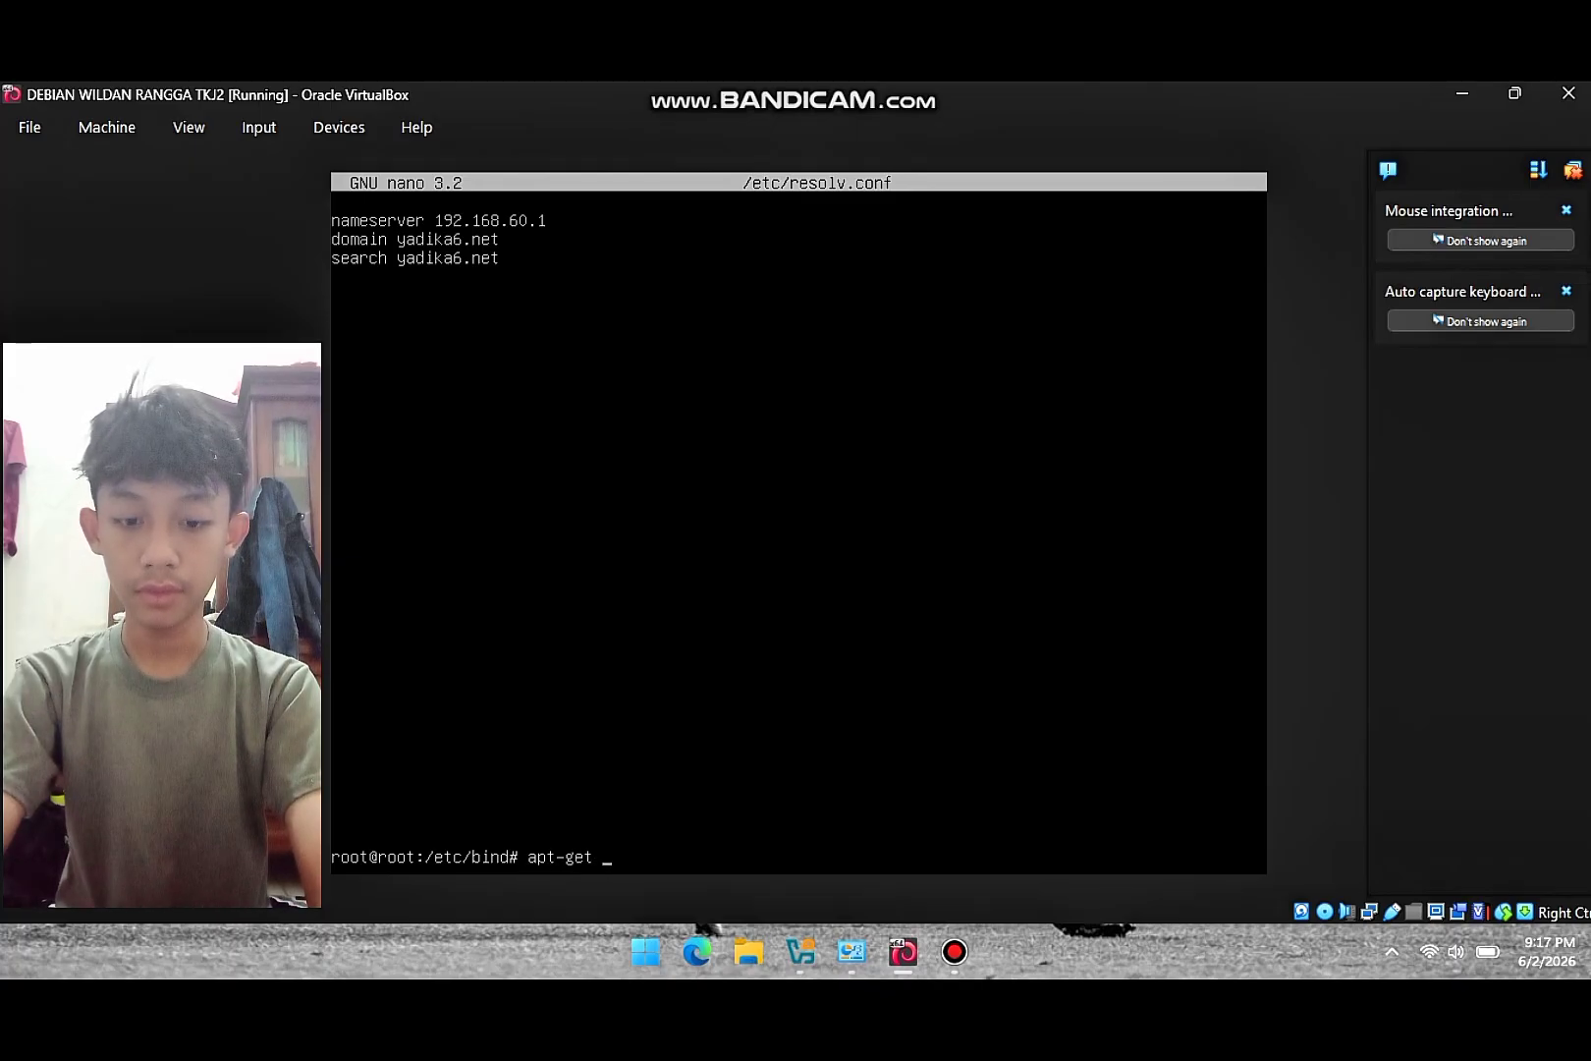
type(" in")
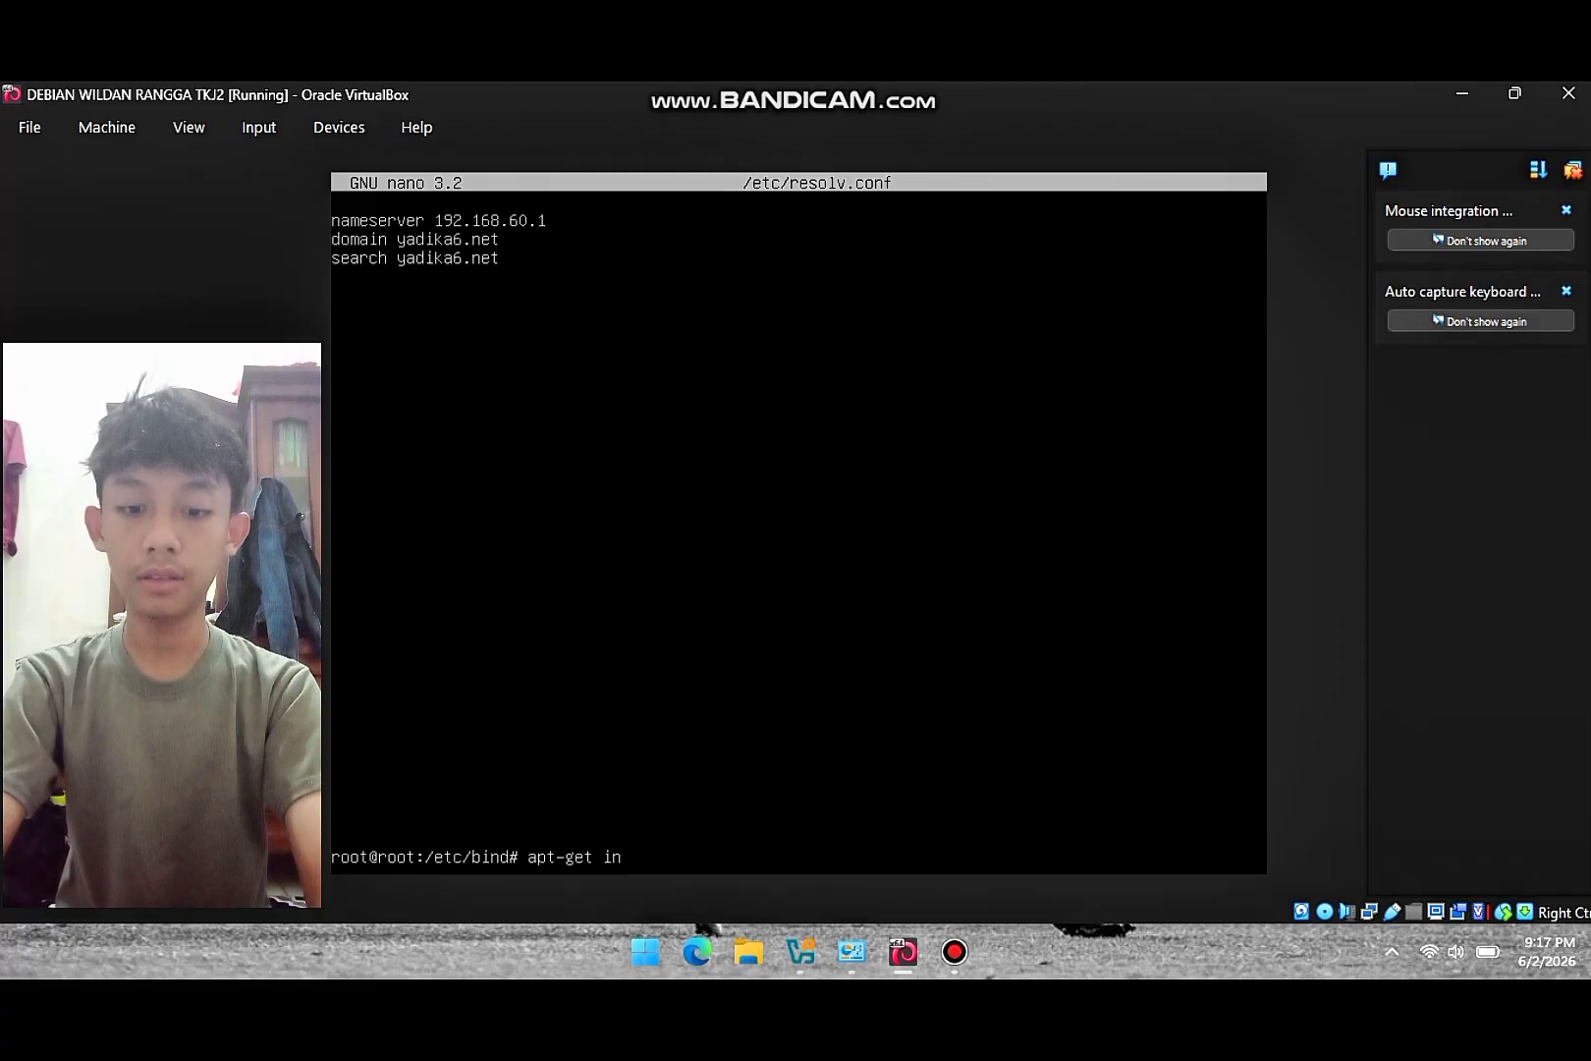
type("stall dn")
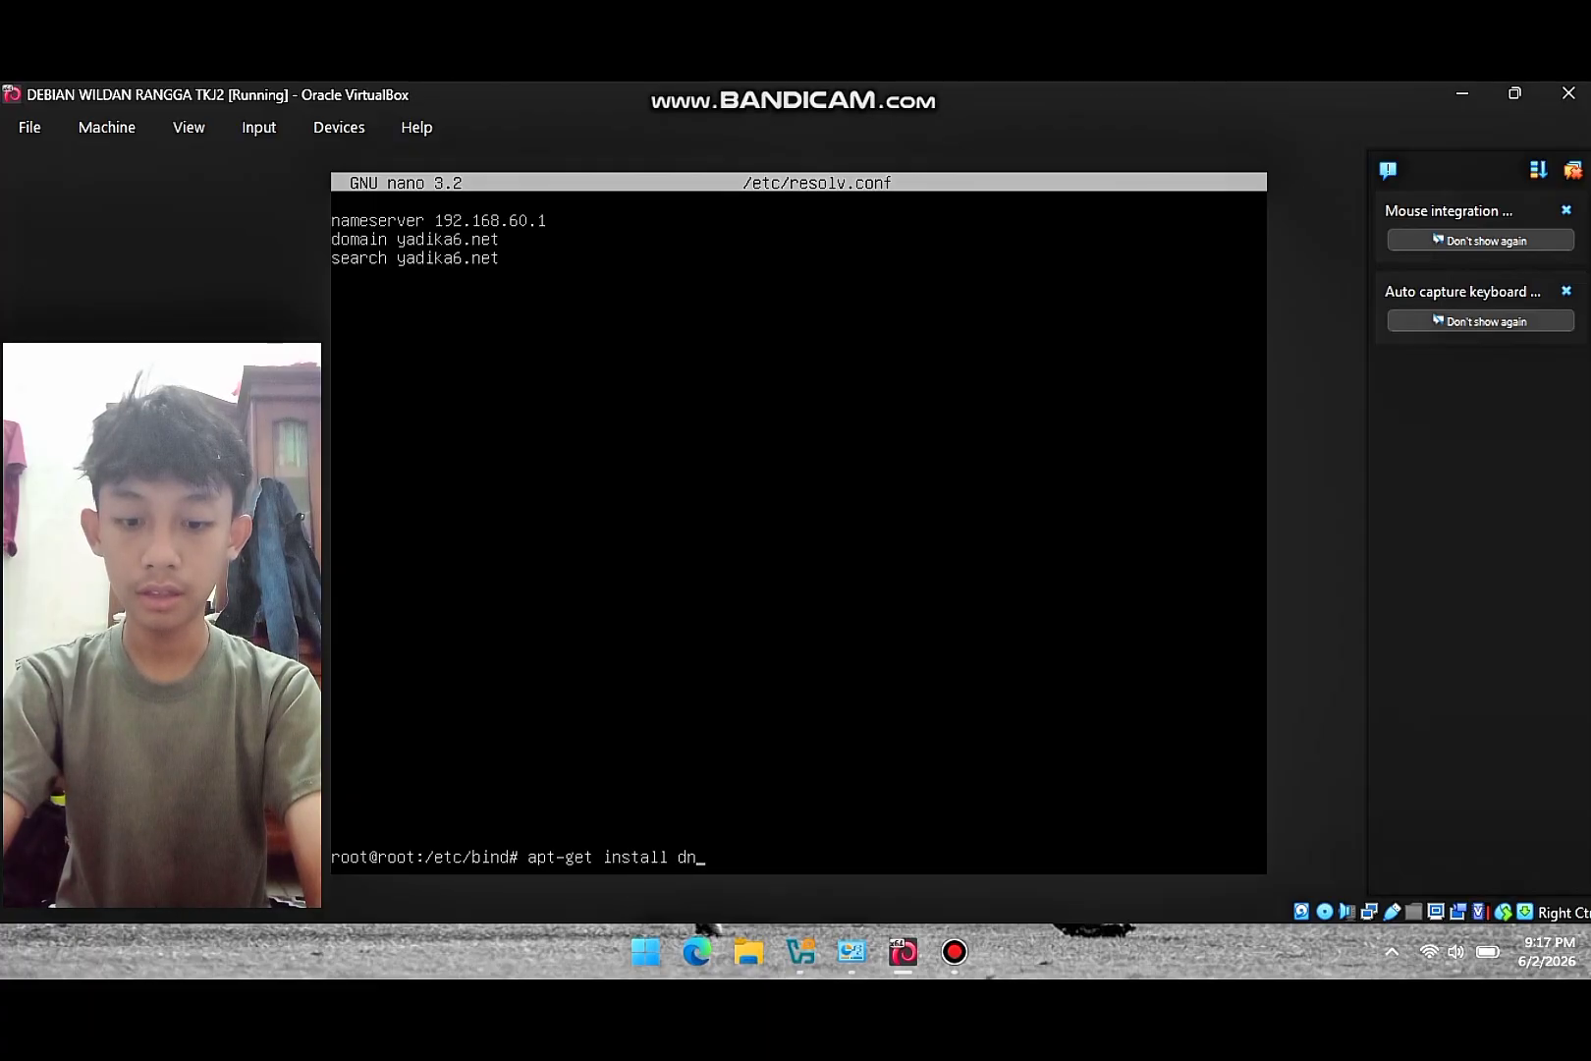
type("sutils")
key("Return")
type("y")
key("Return")
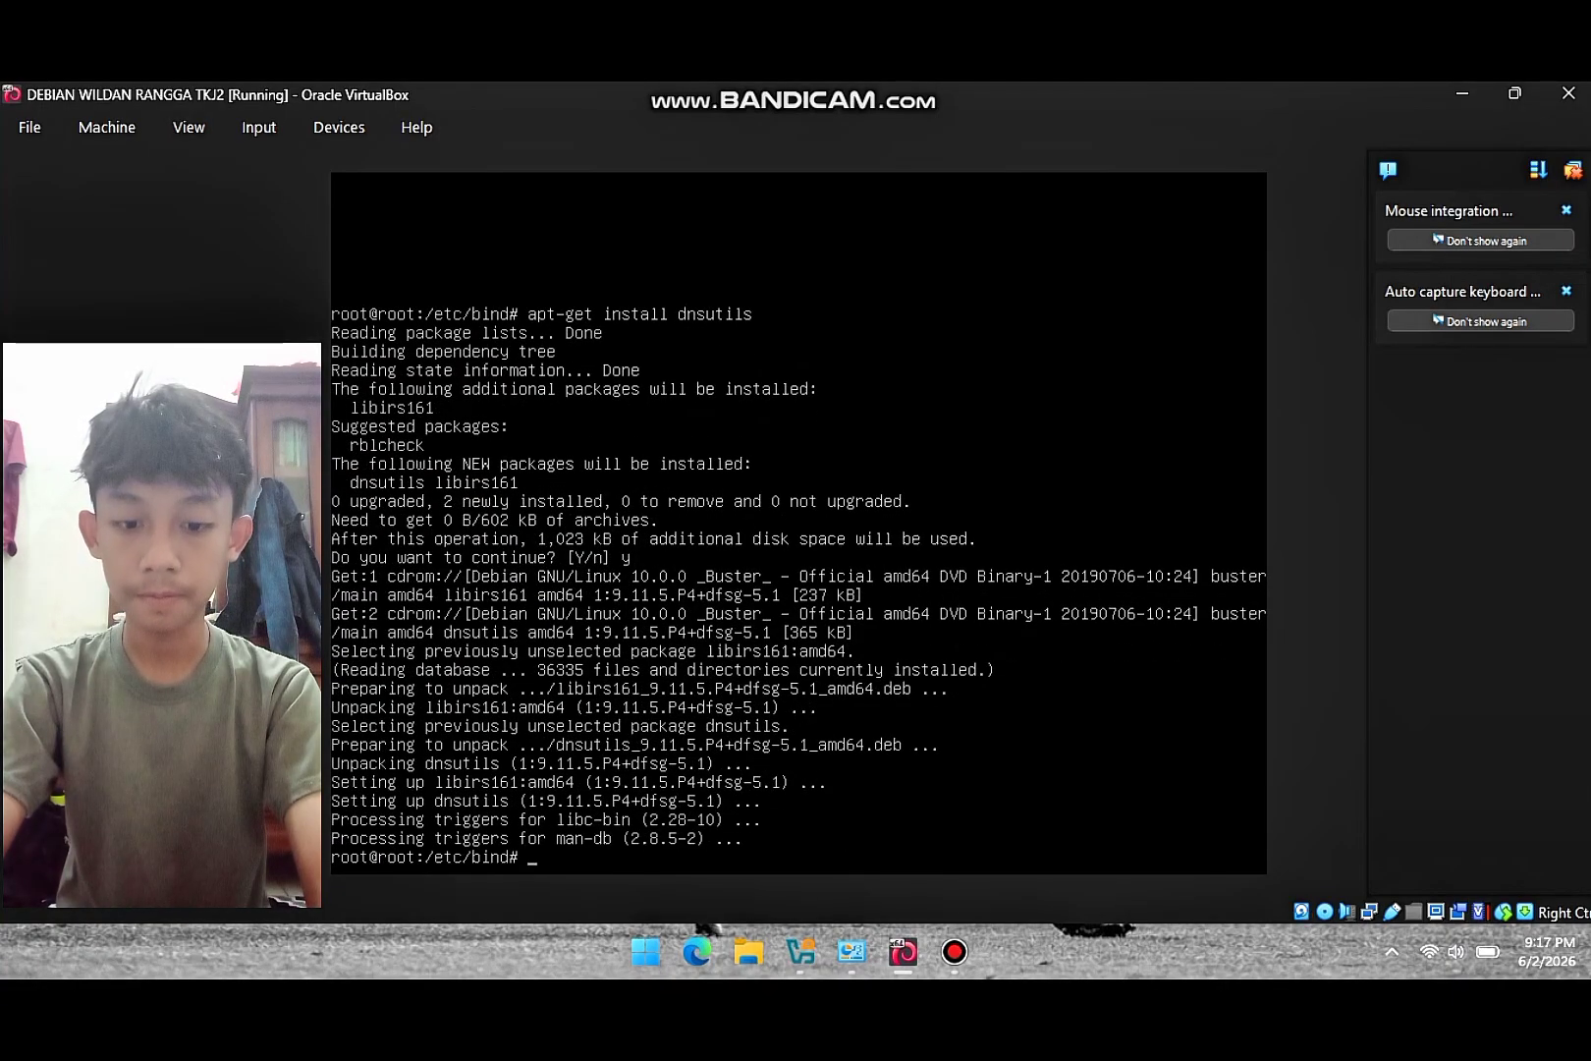
- Run nslookup on 192.168.60.1 and then on yadika6.net
type("ns")
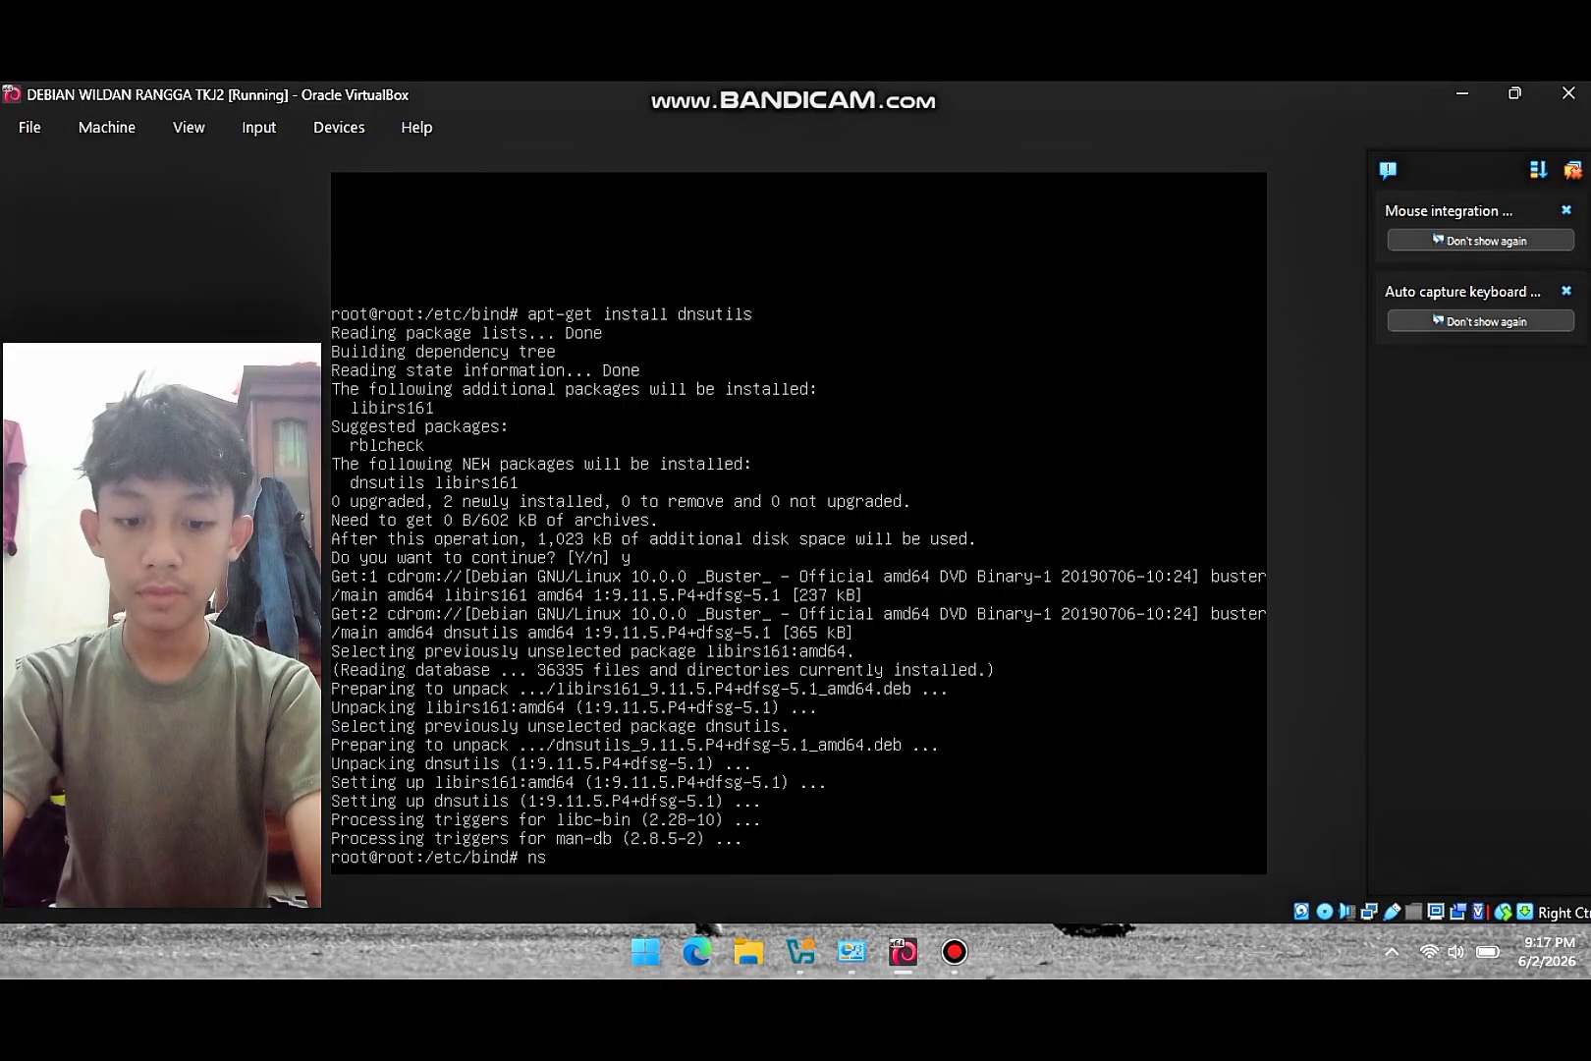
type("lookup")
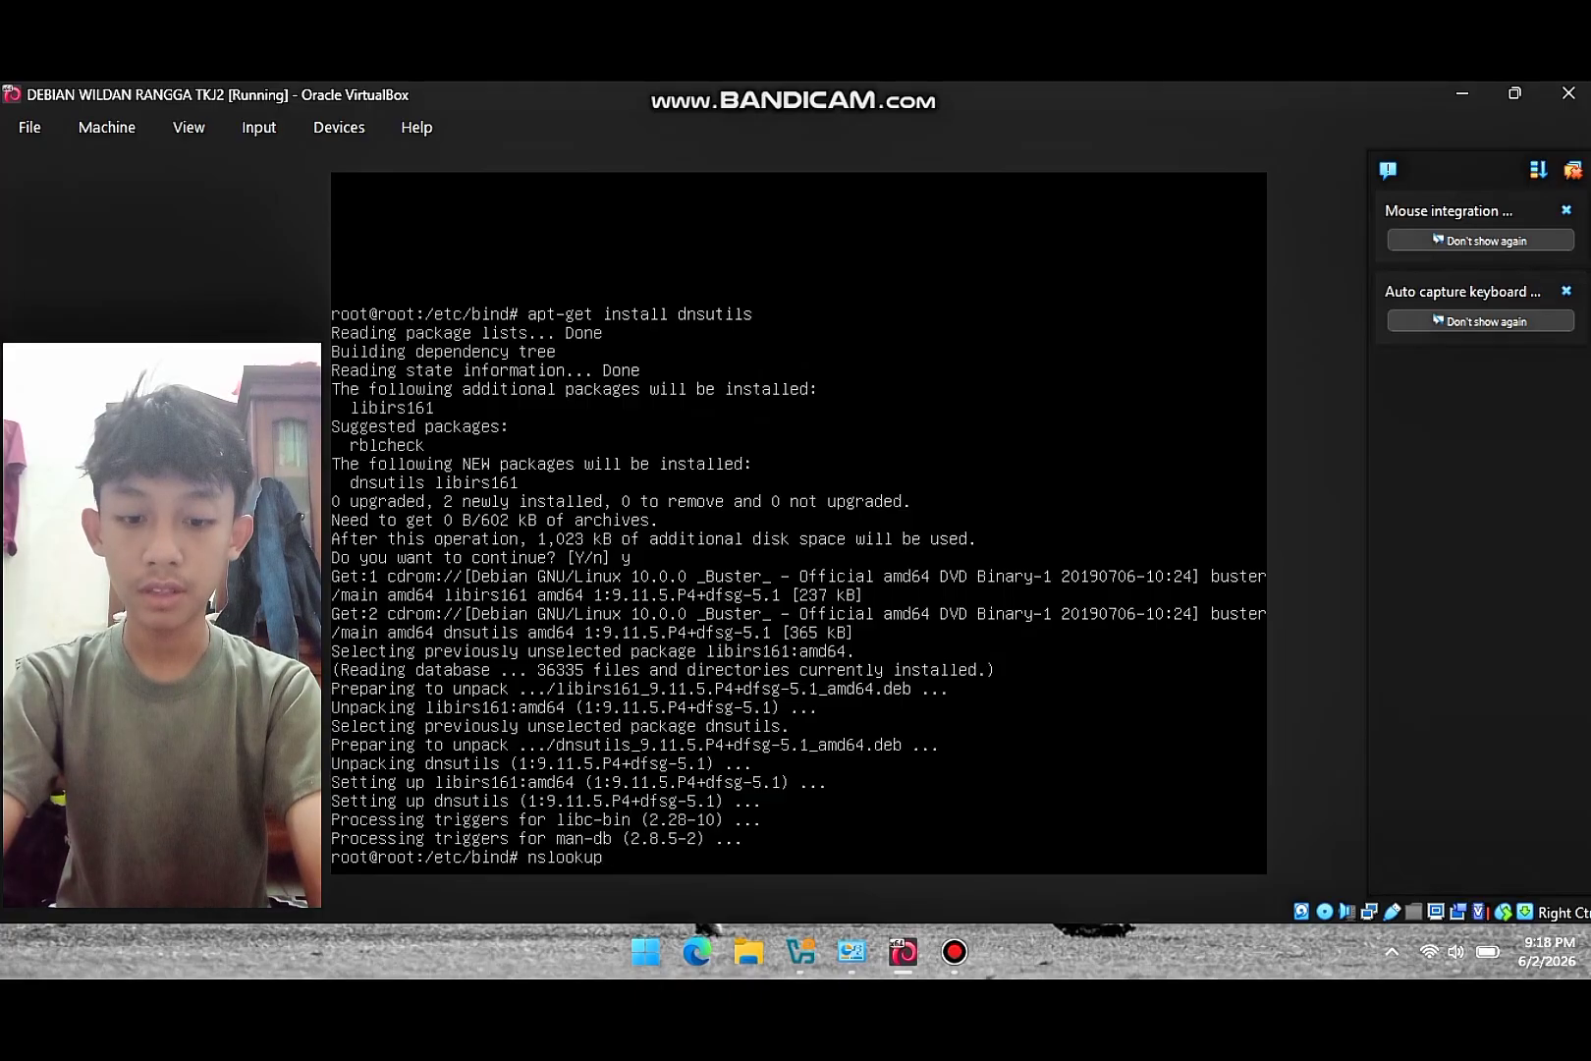
type(" 192.168")
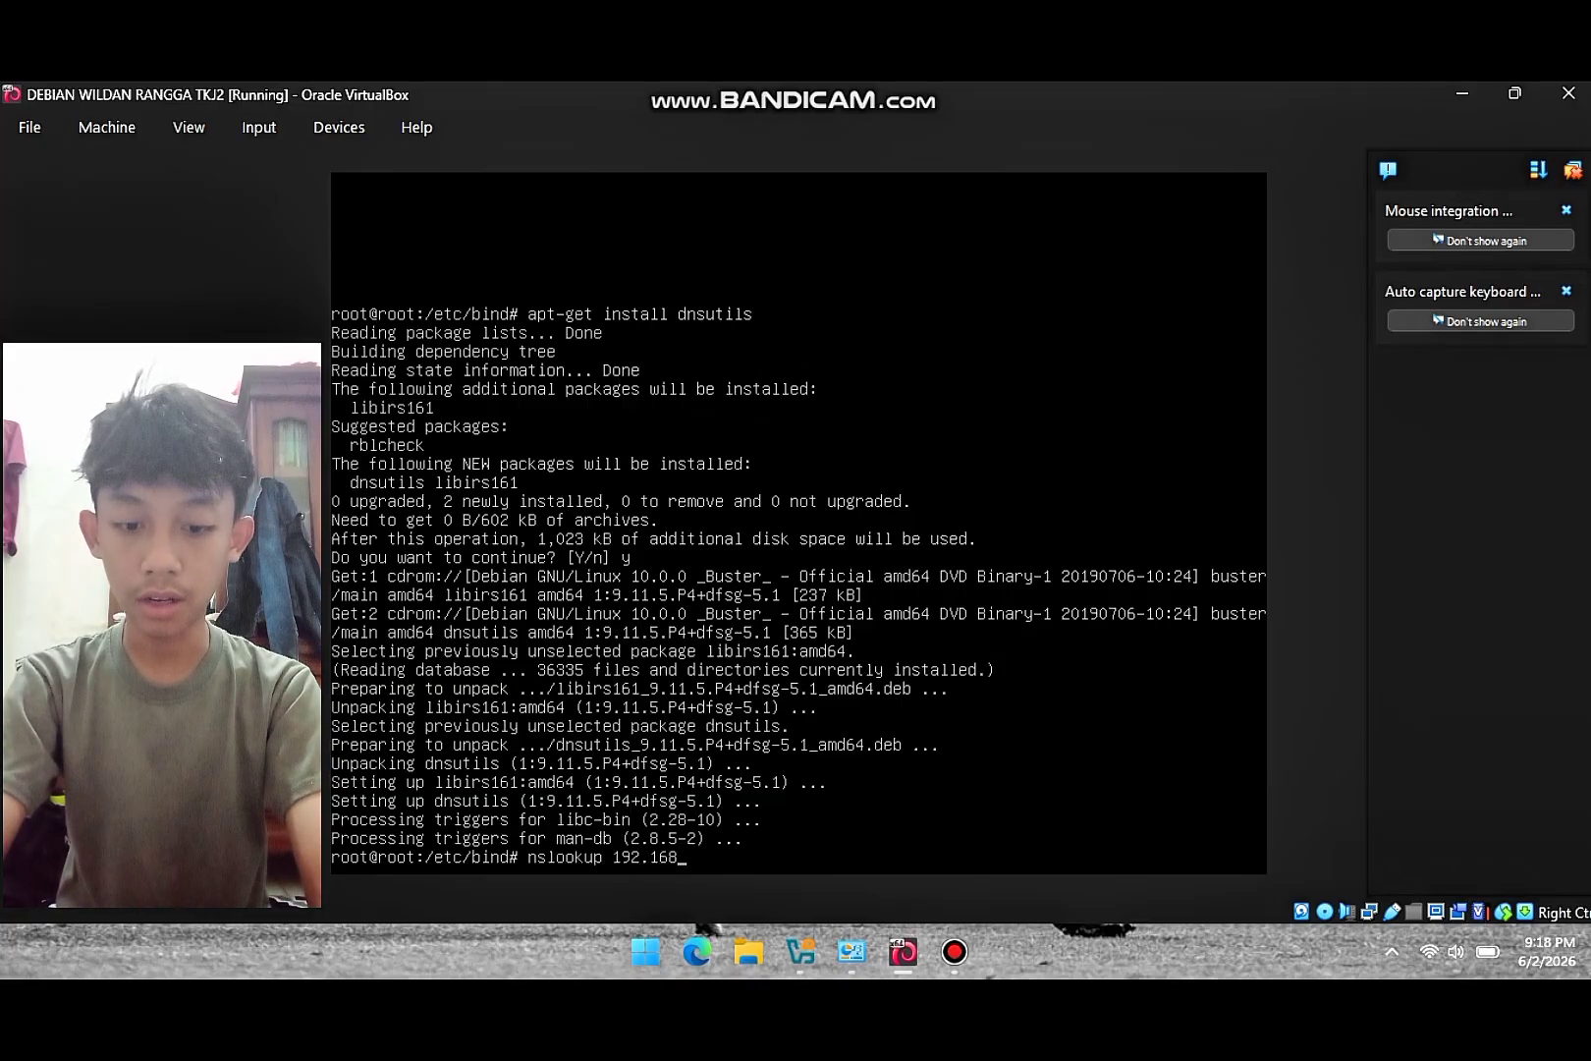
type(".60.1")
key("Return")
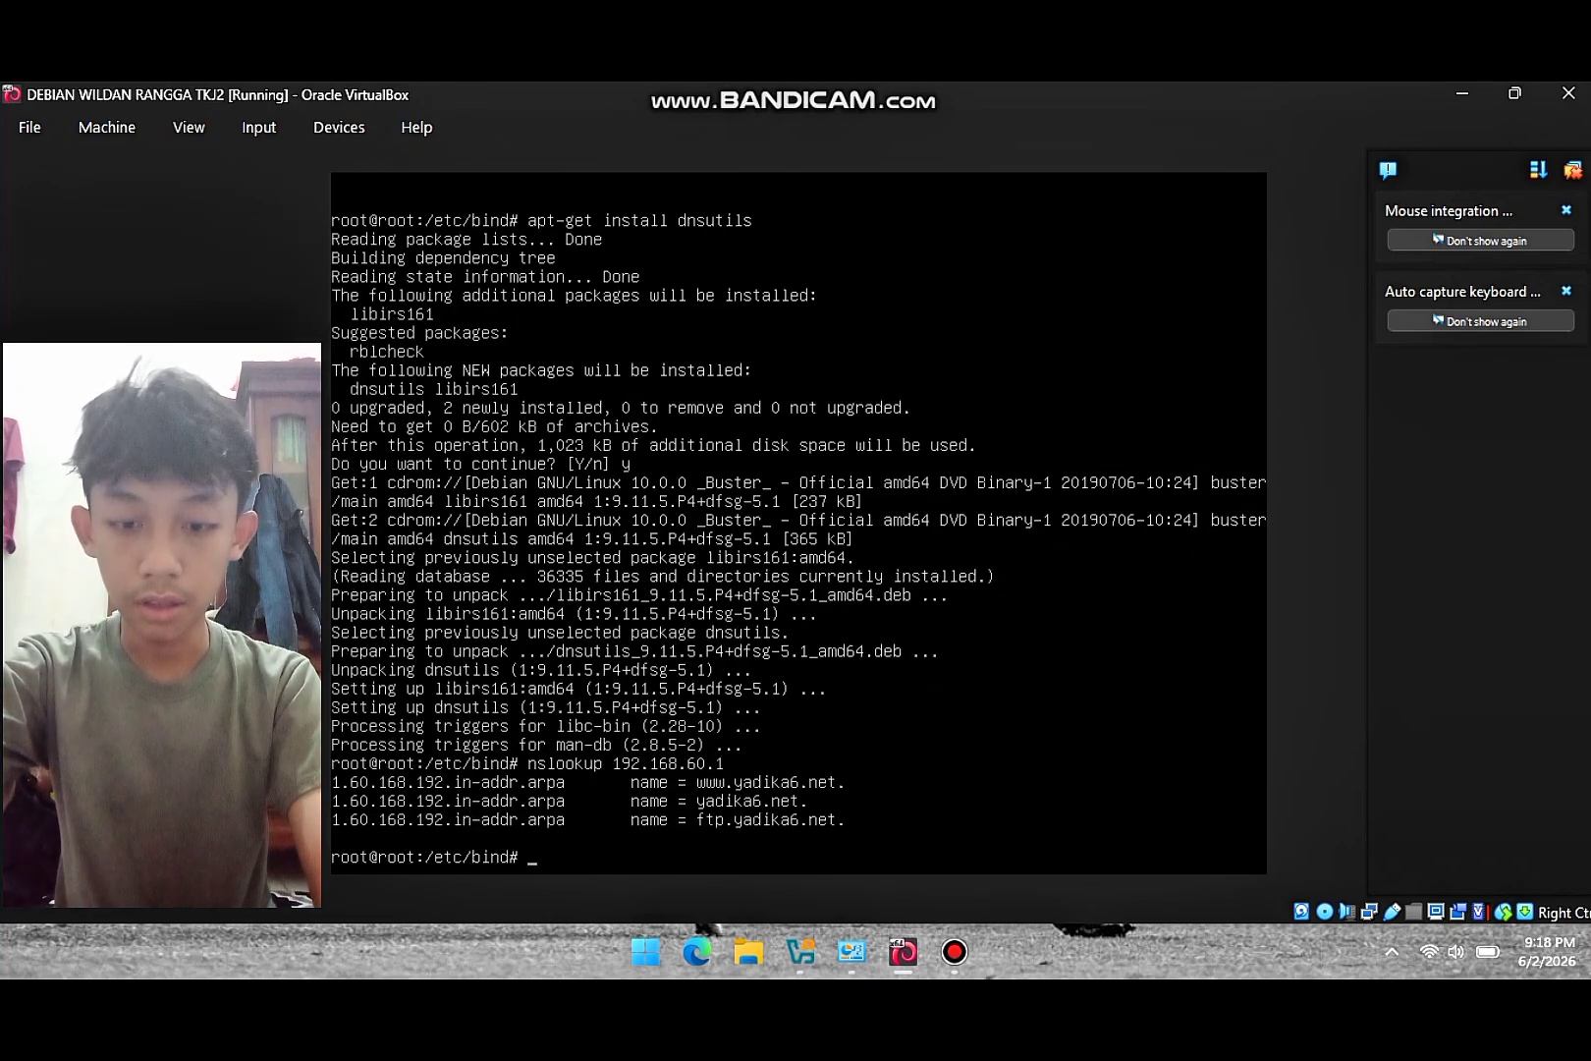
key("Up")
key("BackSpace")
key("BackSpace")
key("BackSpace")
key("BackSpace")
key("BackSpace")
key("BackSpace")
key("BackSpace")
key("BackSpace")
key("BackSpace")
key("BackSpace")
key("BackSpace")
key("BackSpace")
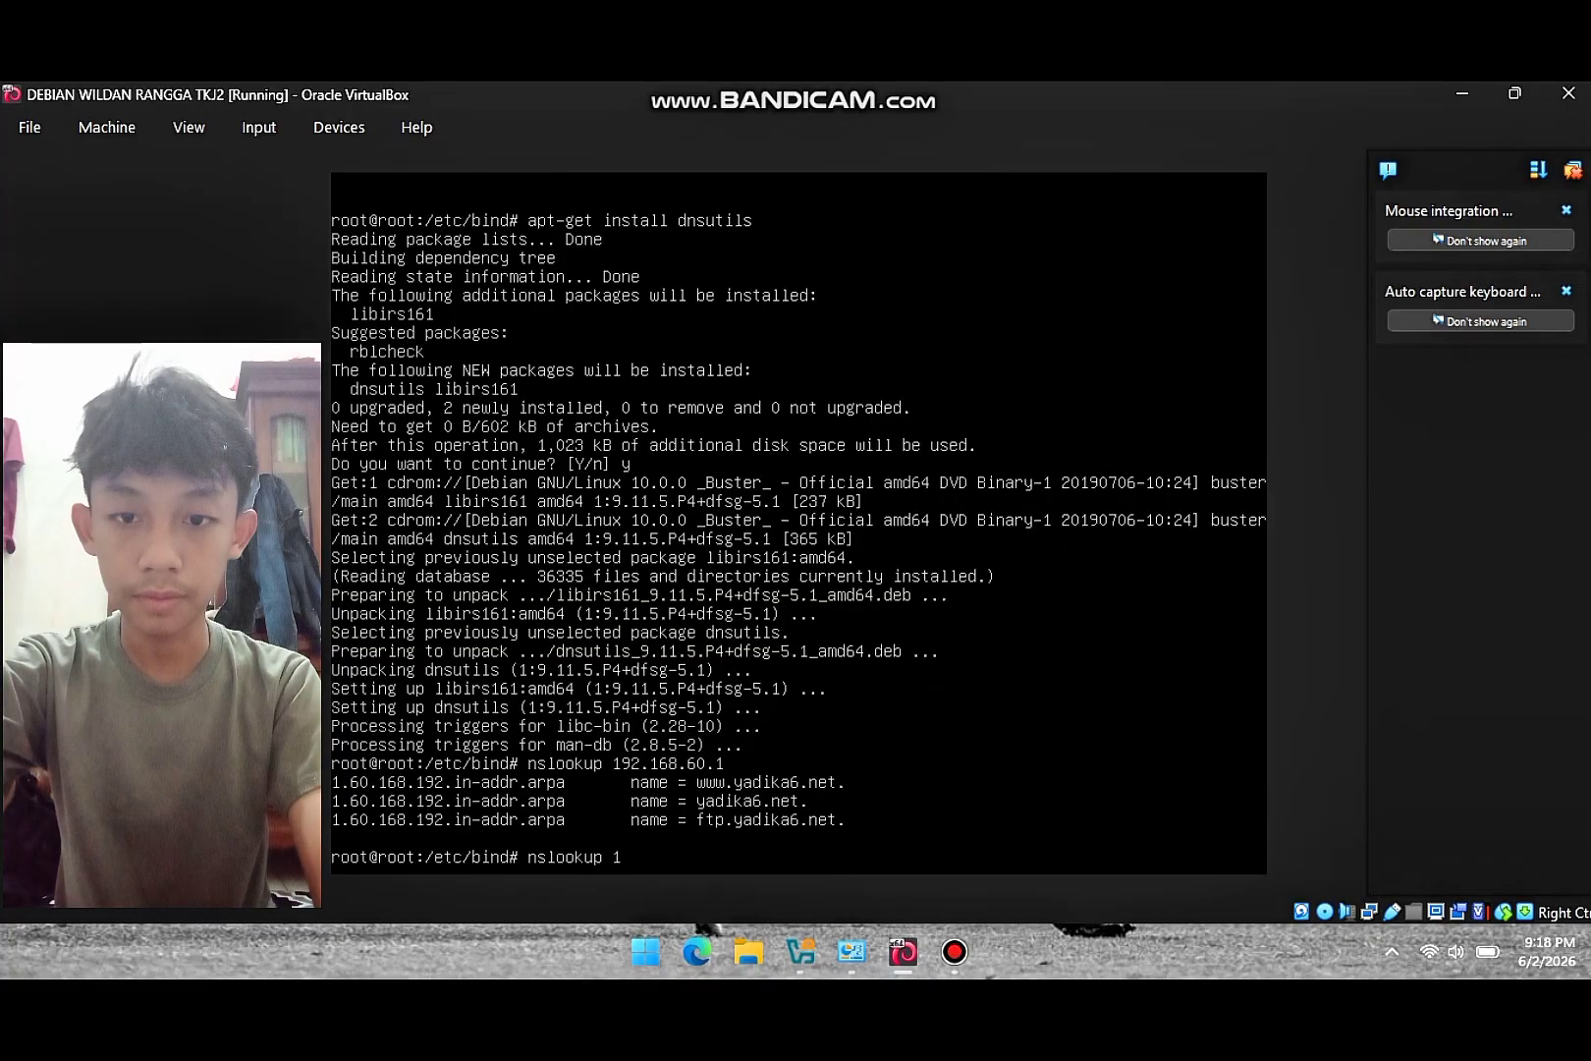
type("yadika")
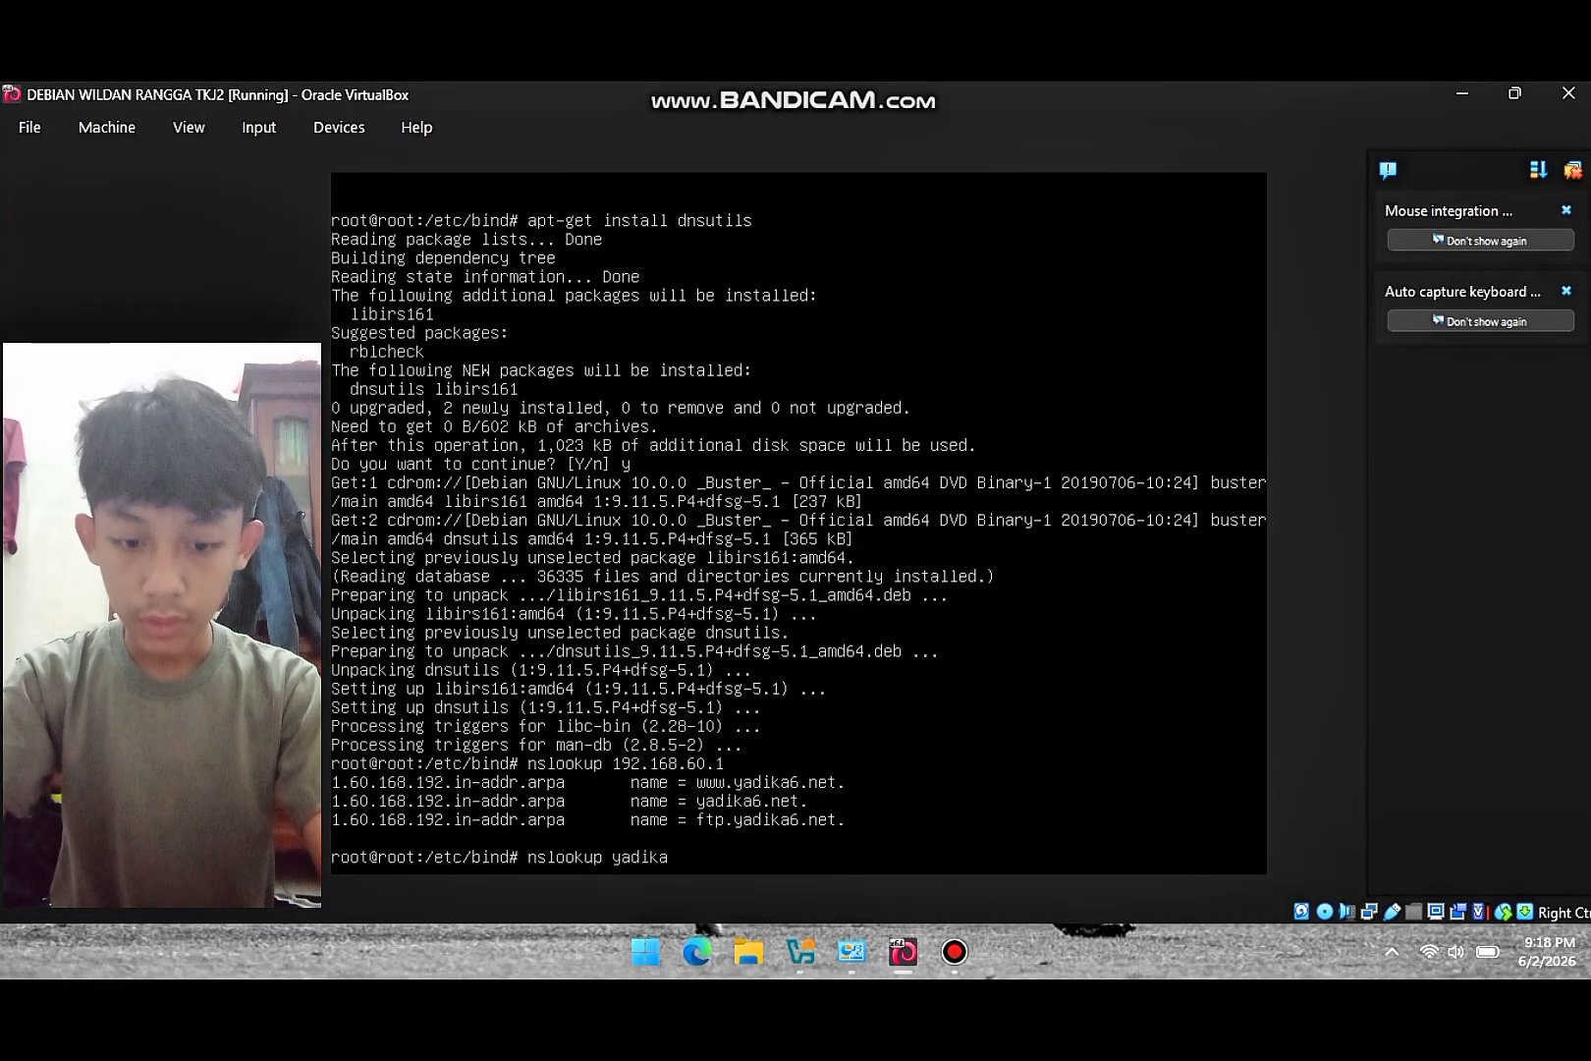
type(".net")
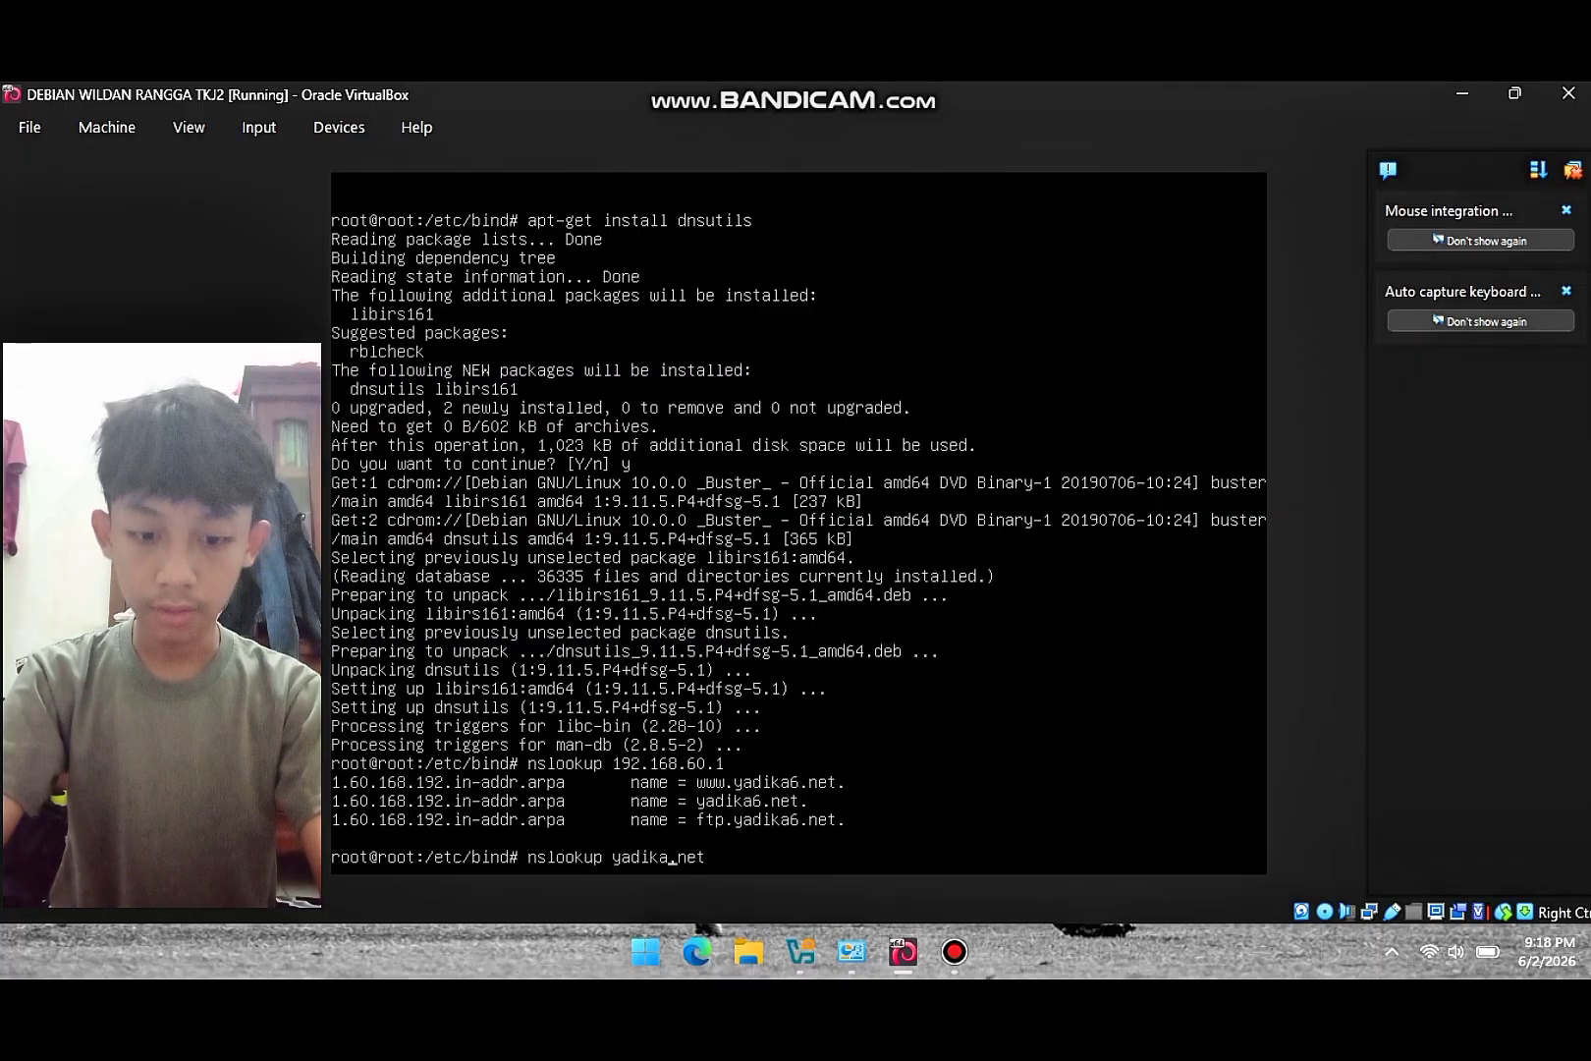
key("Left")
key("Left")
key("Left")
key("Left")
type("6")
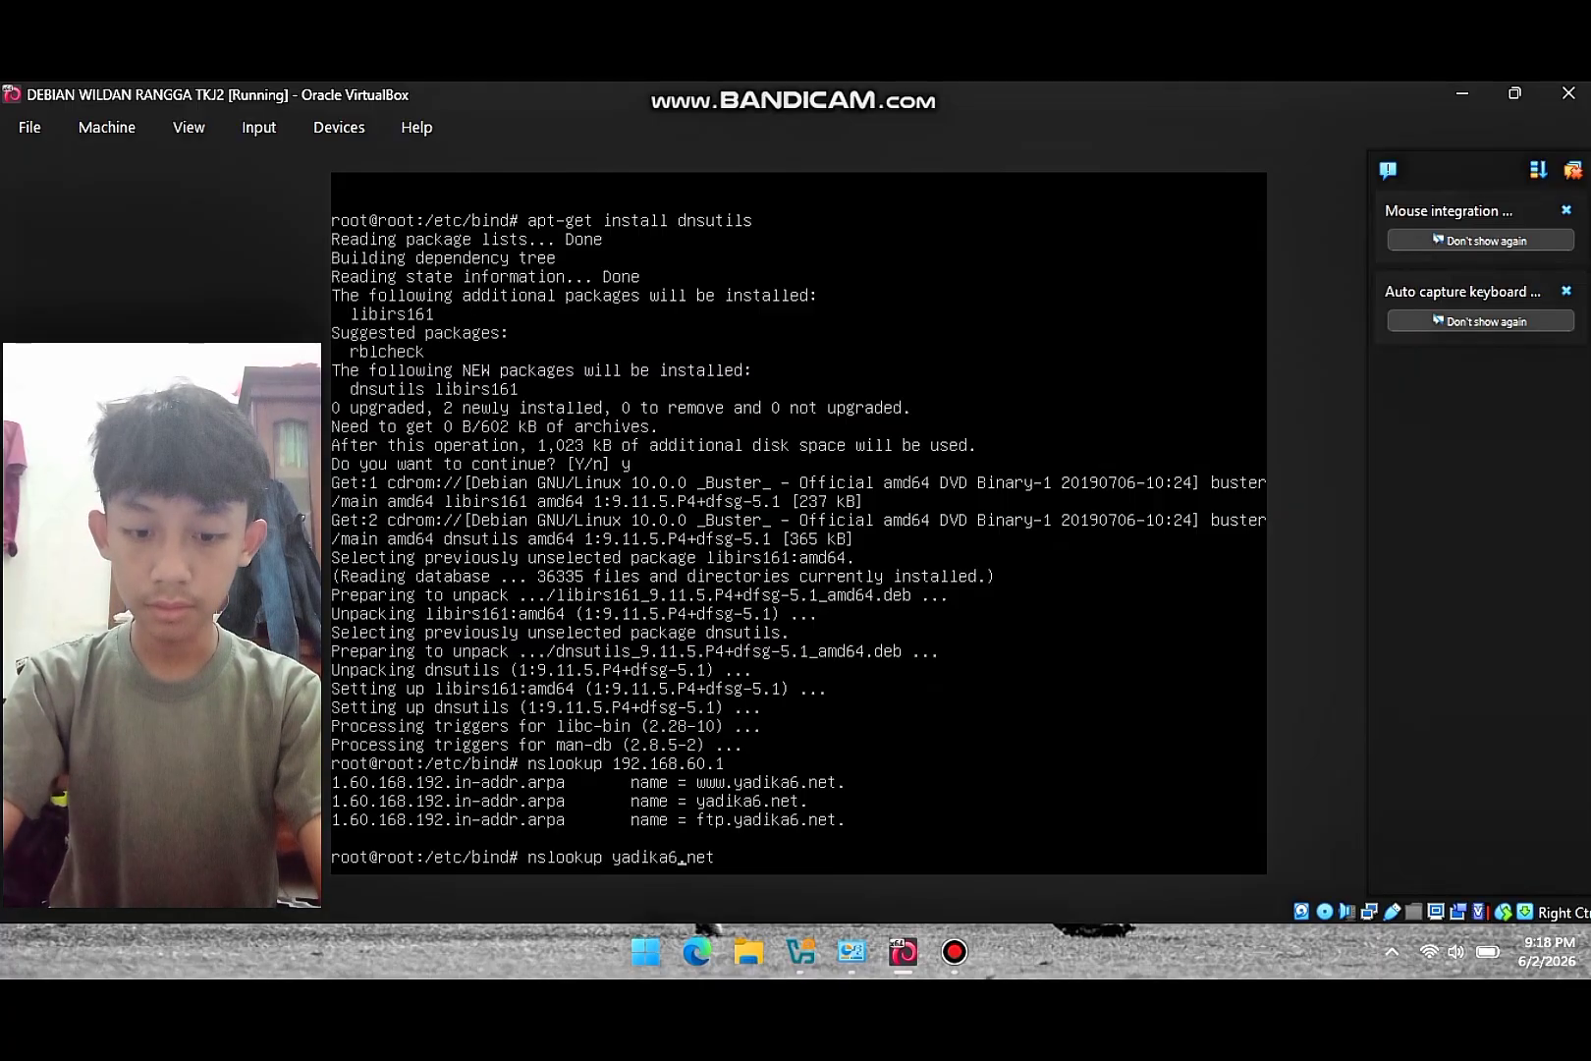
key("Return")
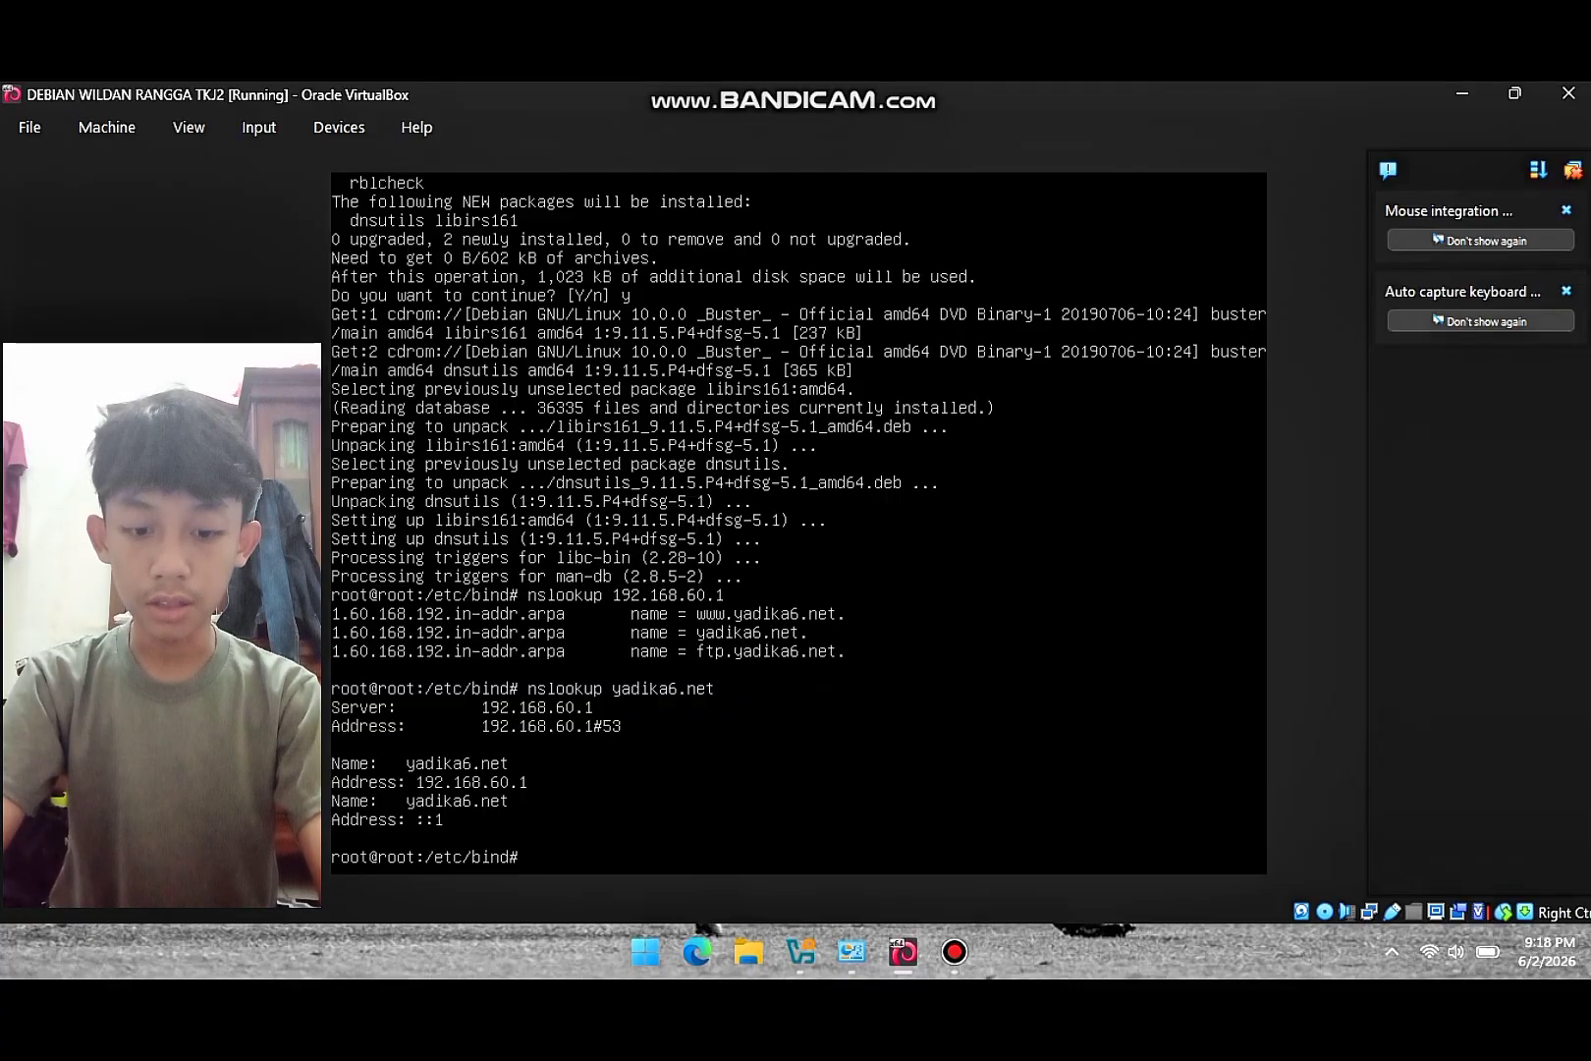
- In /etc/dhcp/dhcpd.conf, uncomment the subnet's domain-name-servers option and set it to 192.168.60.1
type("nano")
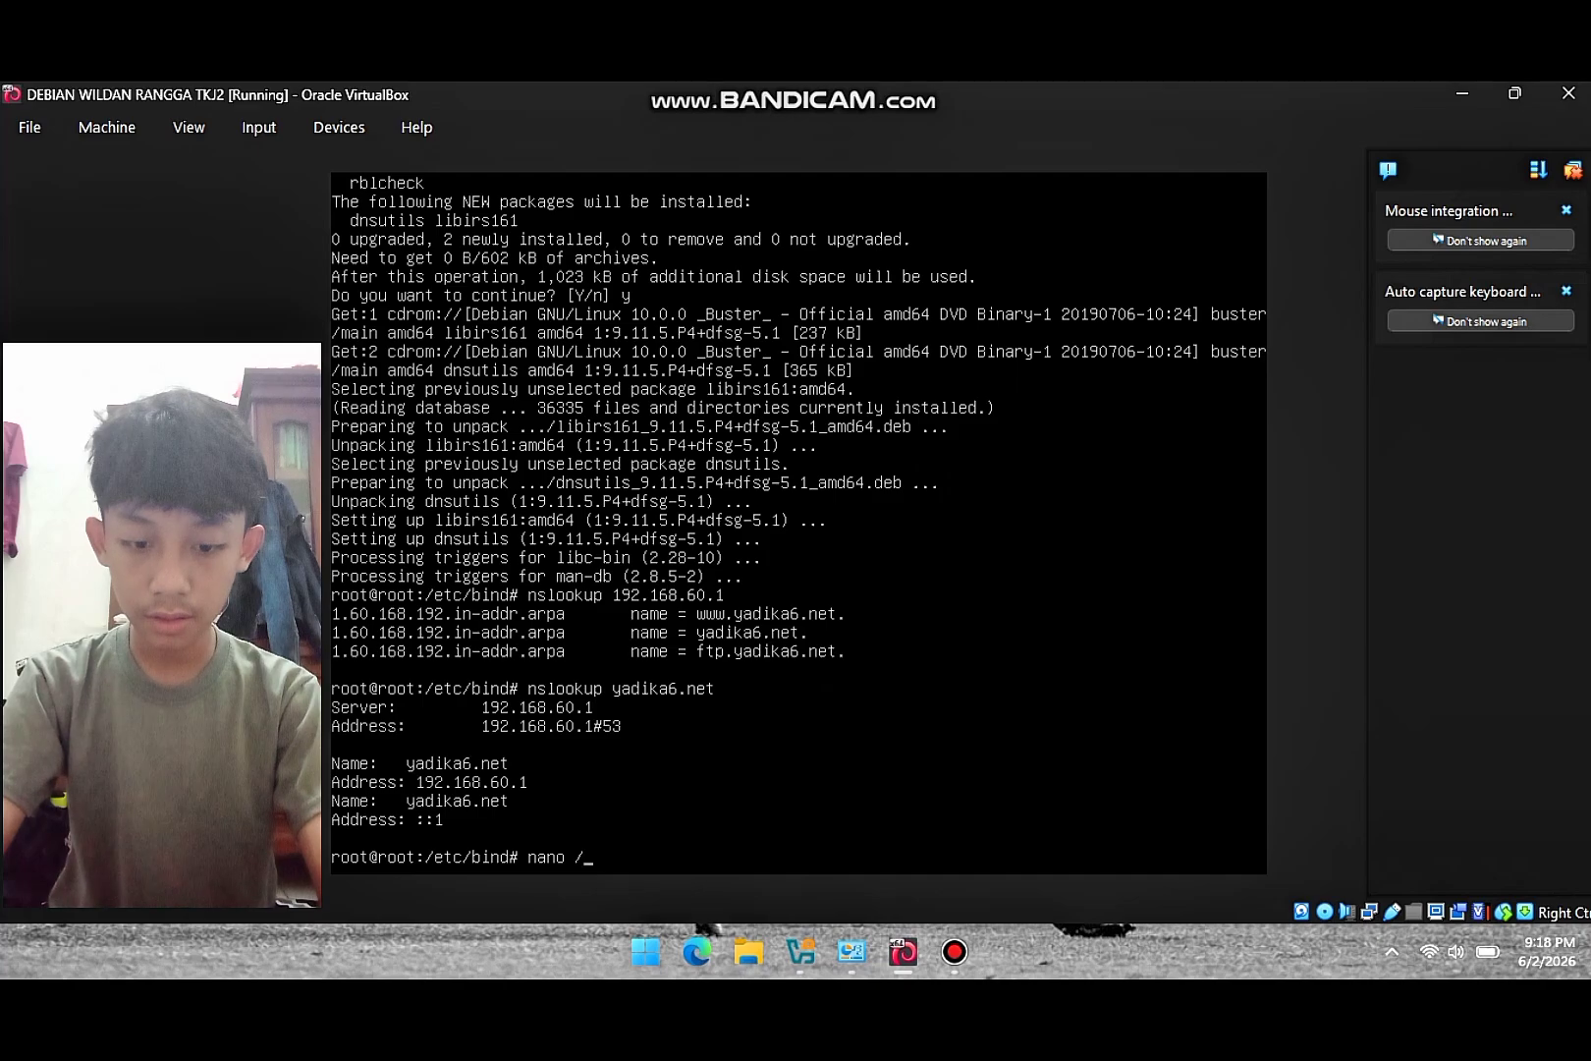
type(" /etc")
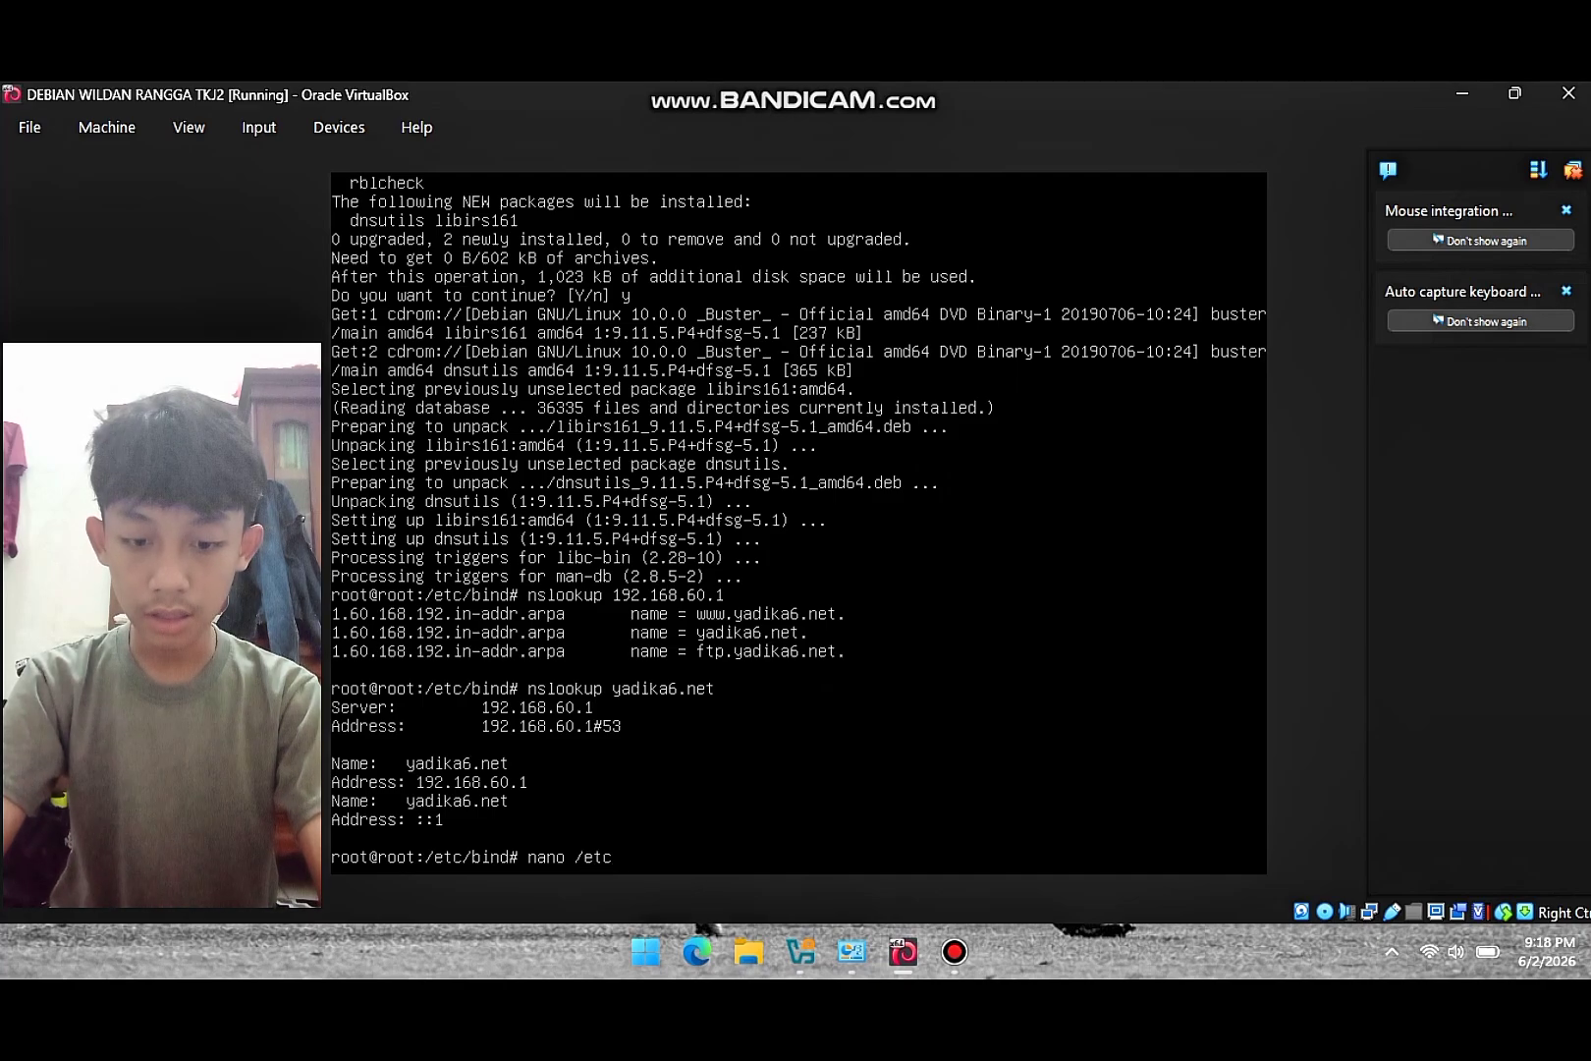
type("/dhcp/")
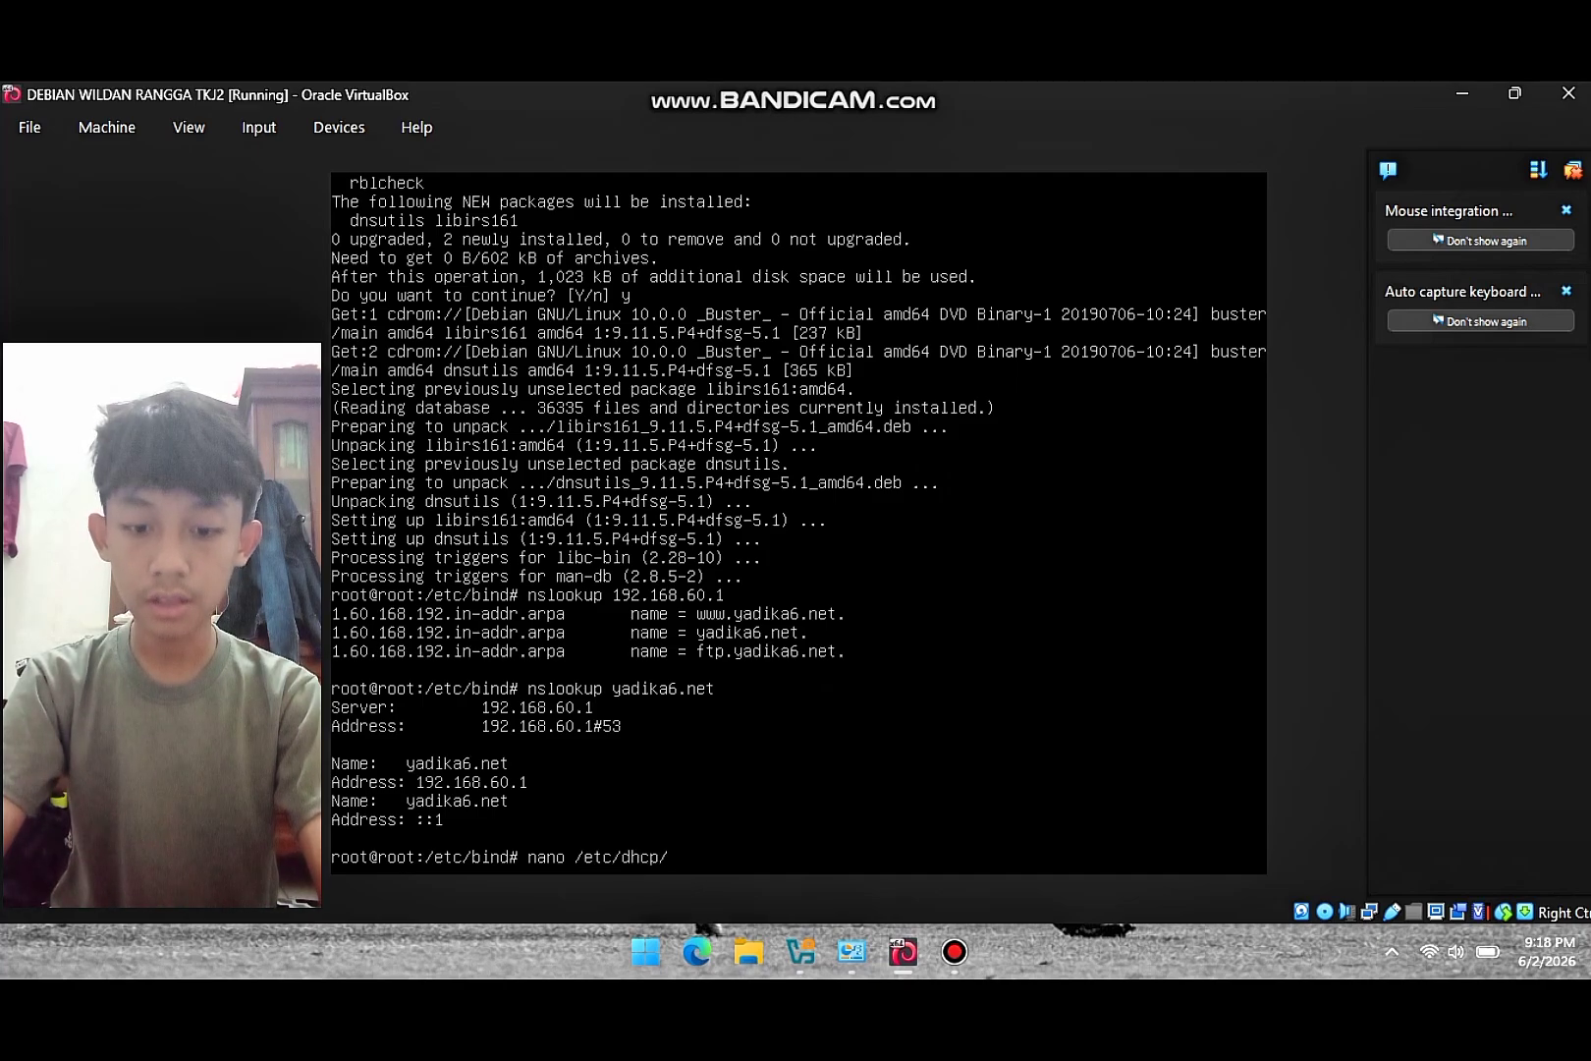
type("dhcpd")
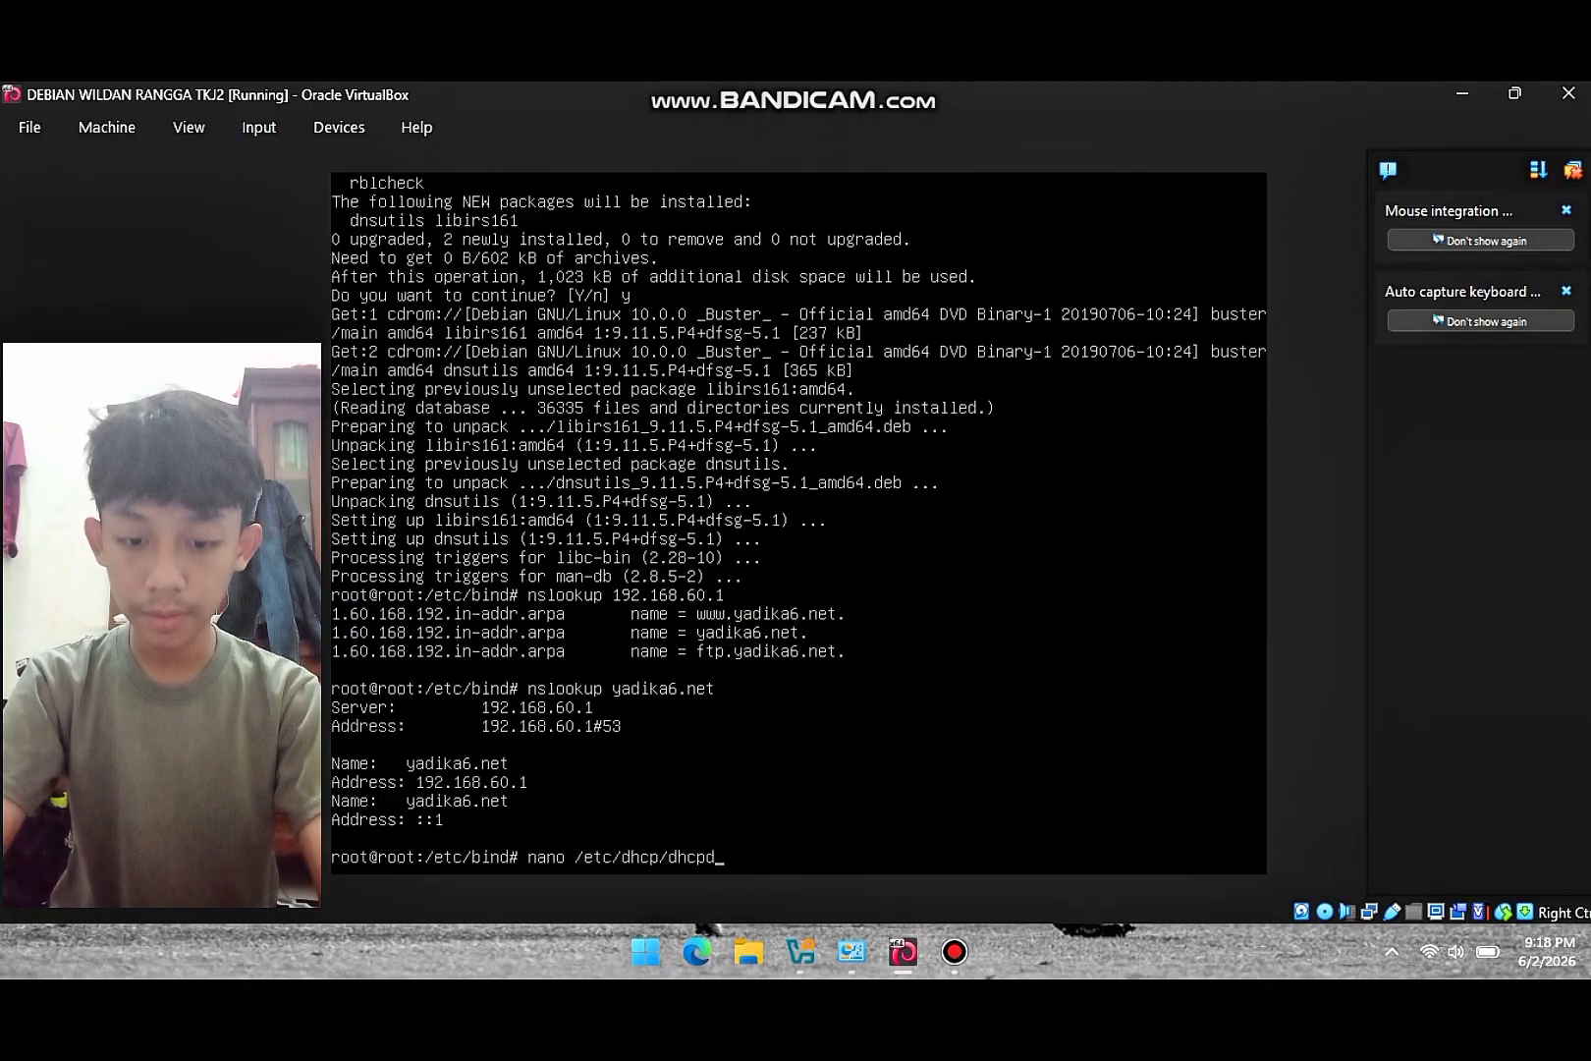
type(".conf")
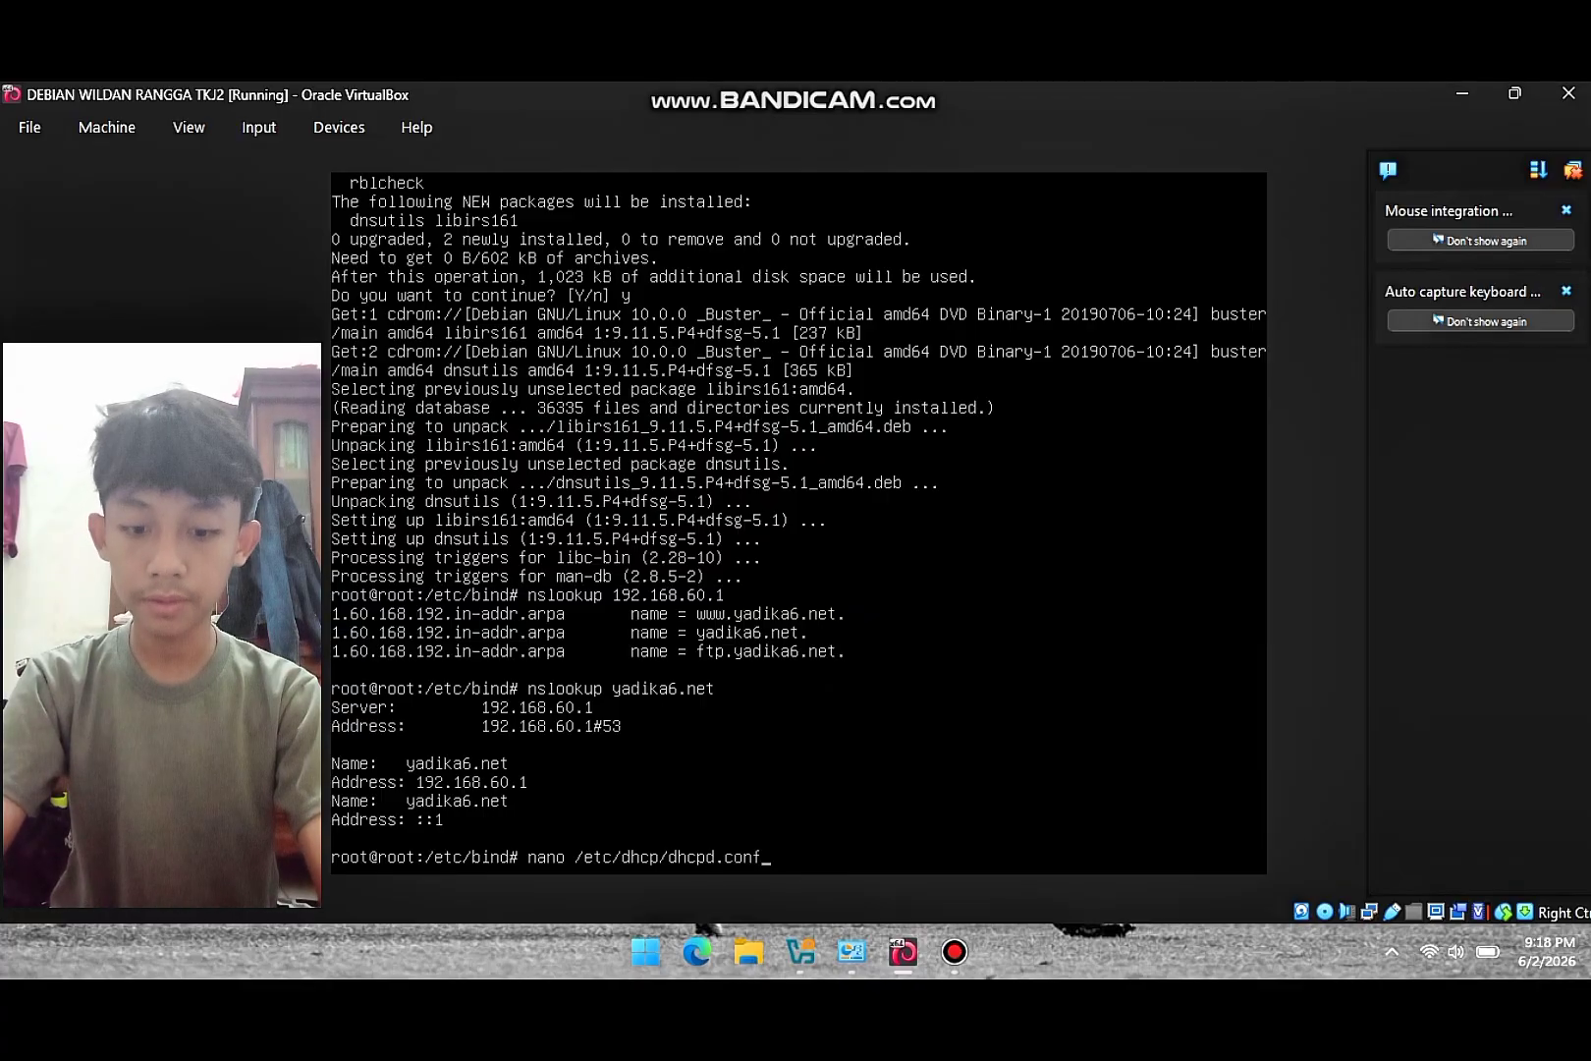
key("Return")
key("Down")
key("Down")
key("Down")
key("Down")
key("Down")
key("Down")
key("Down")
key("Down")
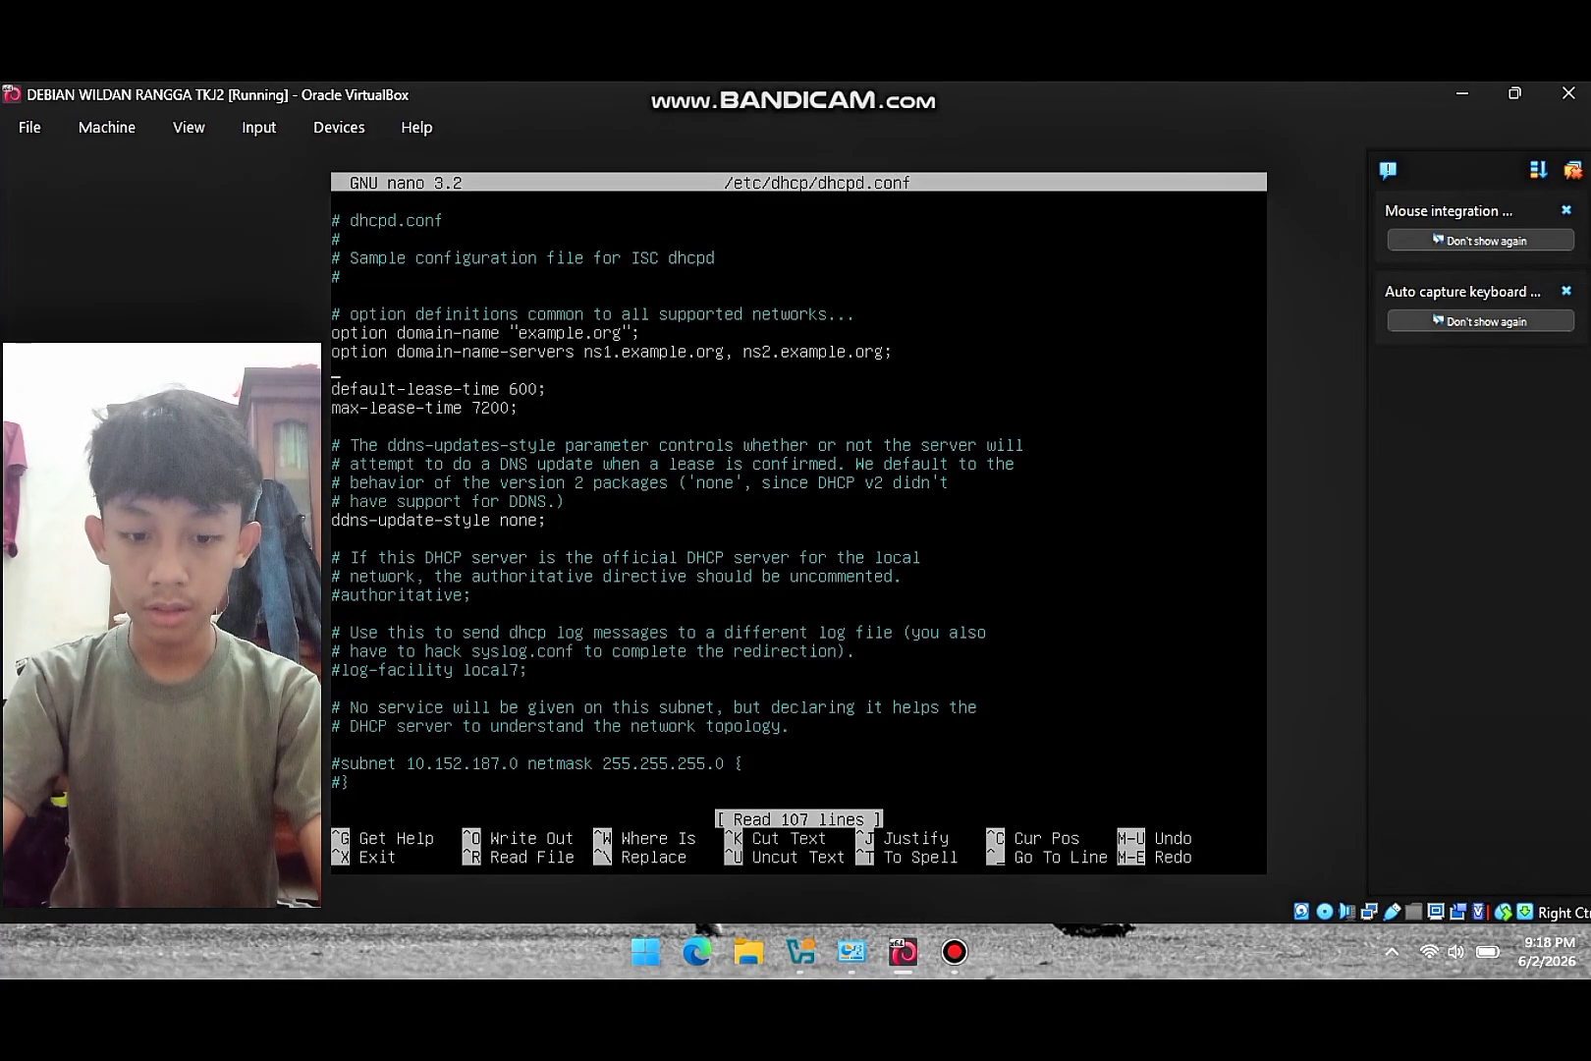
key("Down")
key("Down")
key("Down")
key("Down")
key("Down")
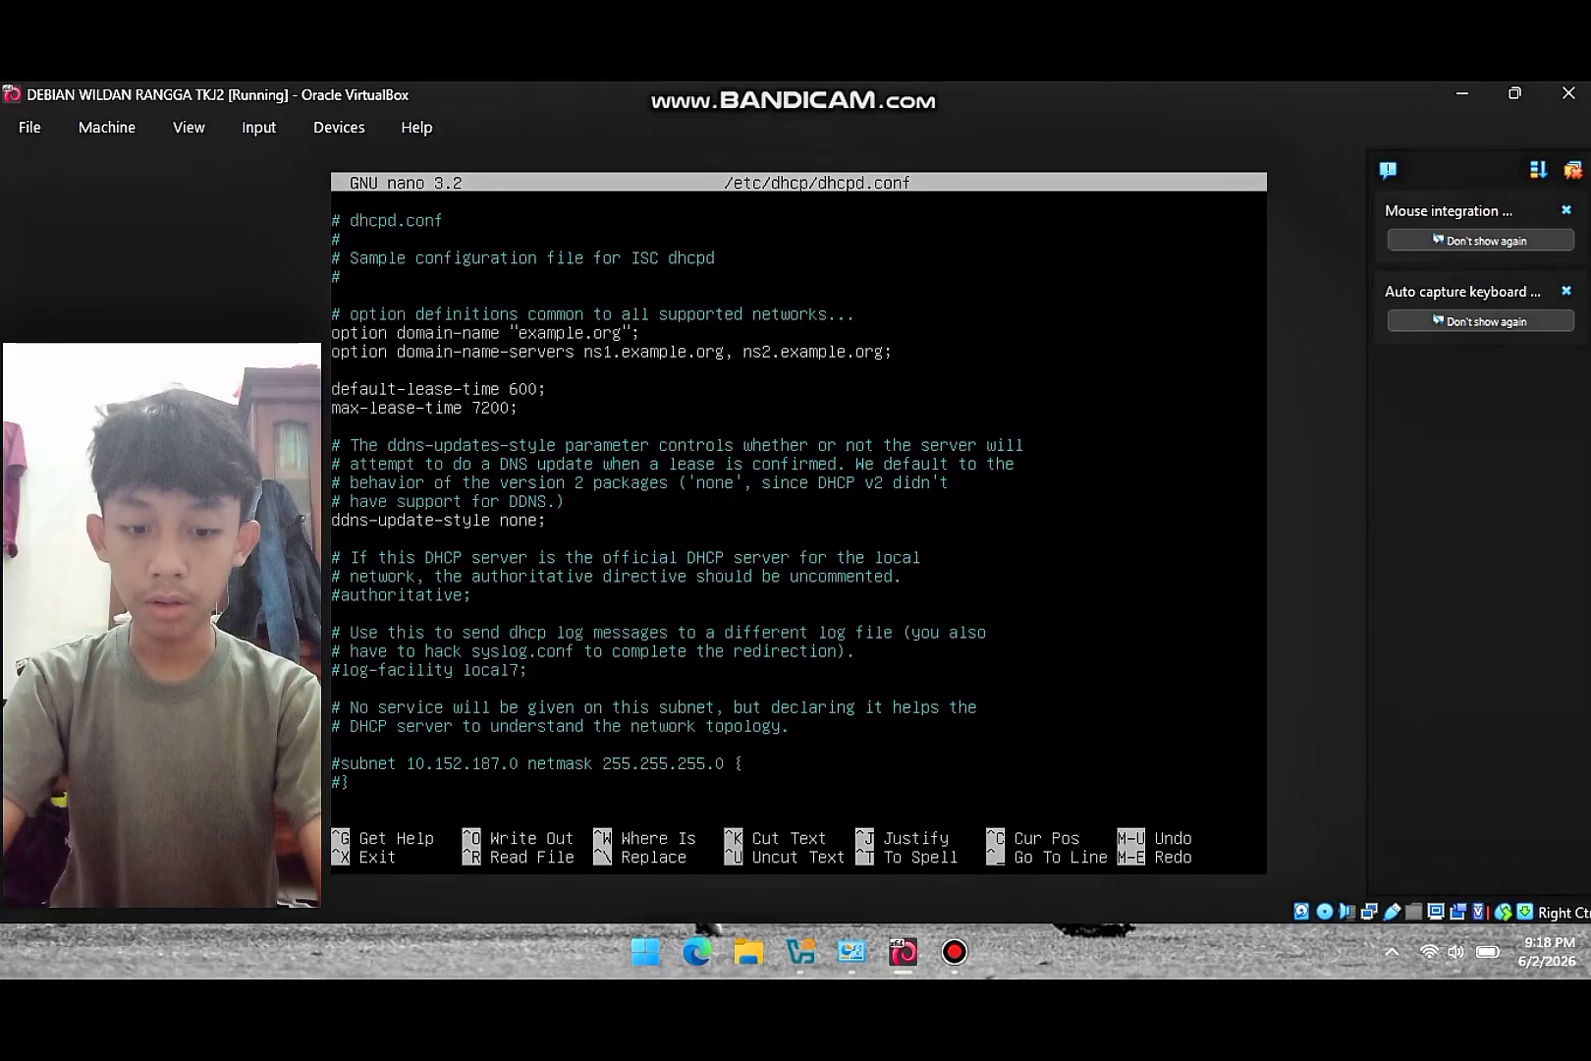
key("Down")
key("Down")
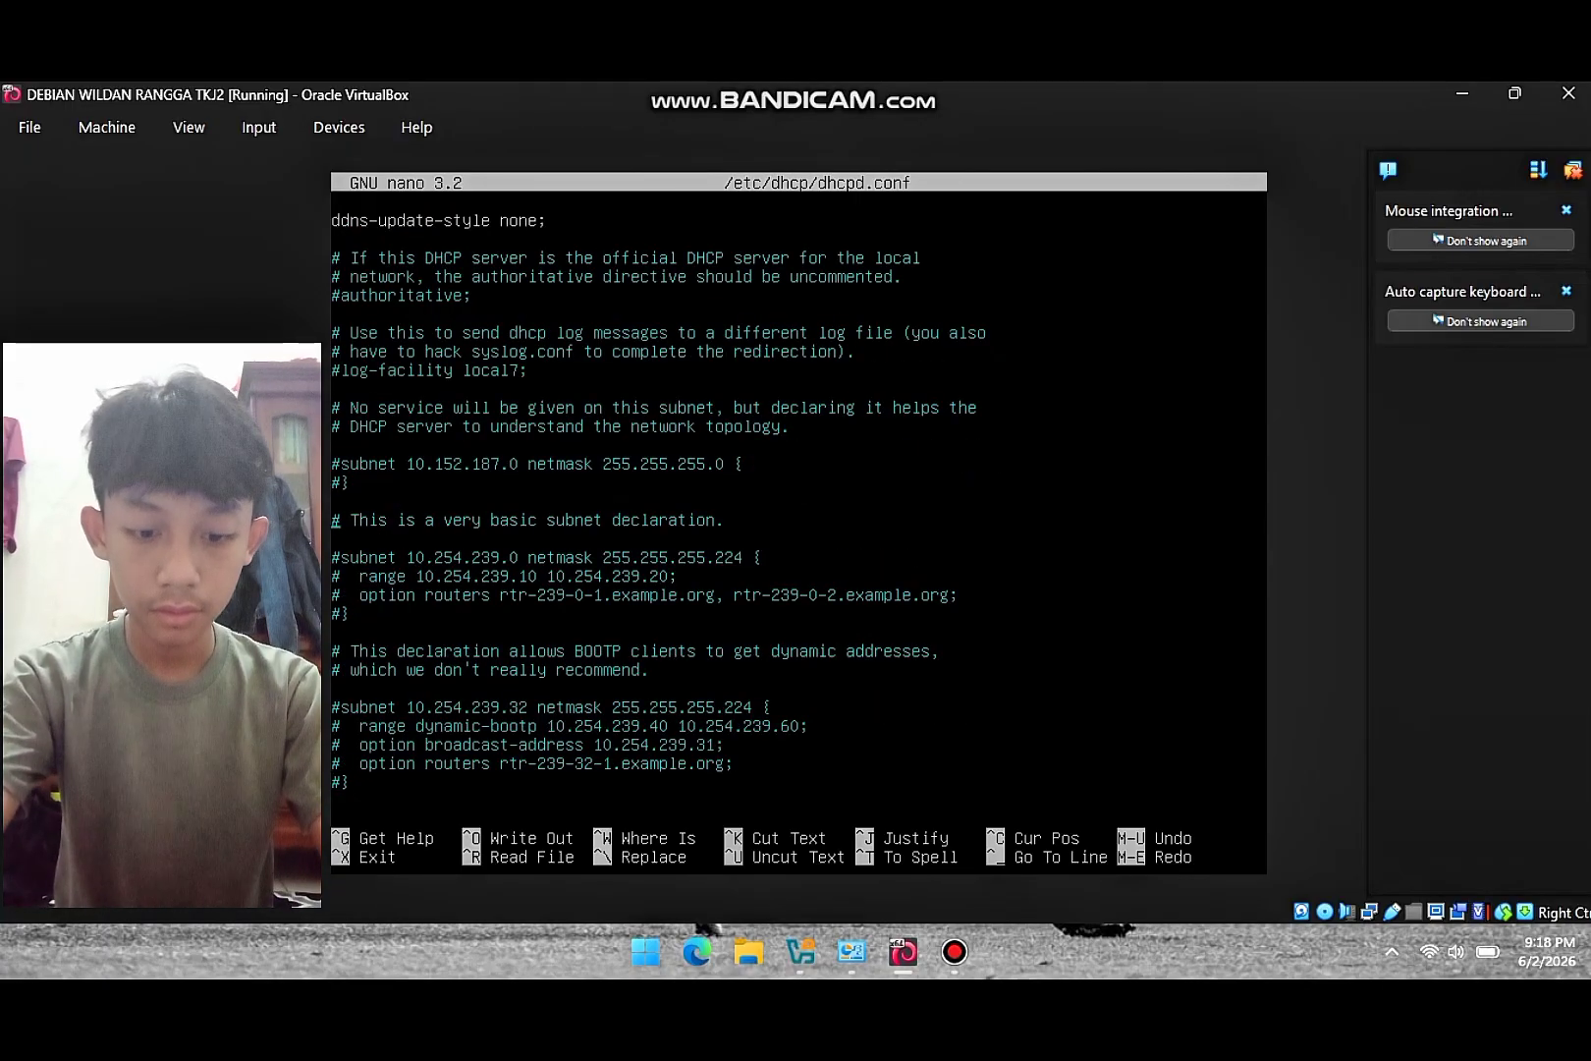
key("Down")
key("Down")
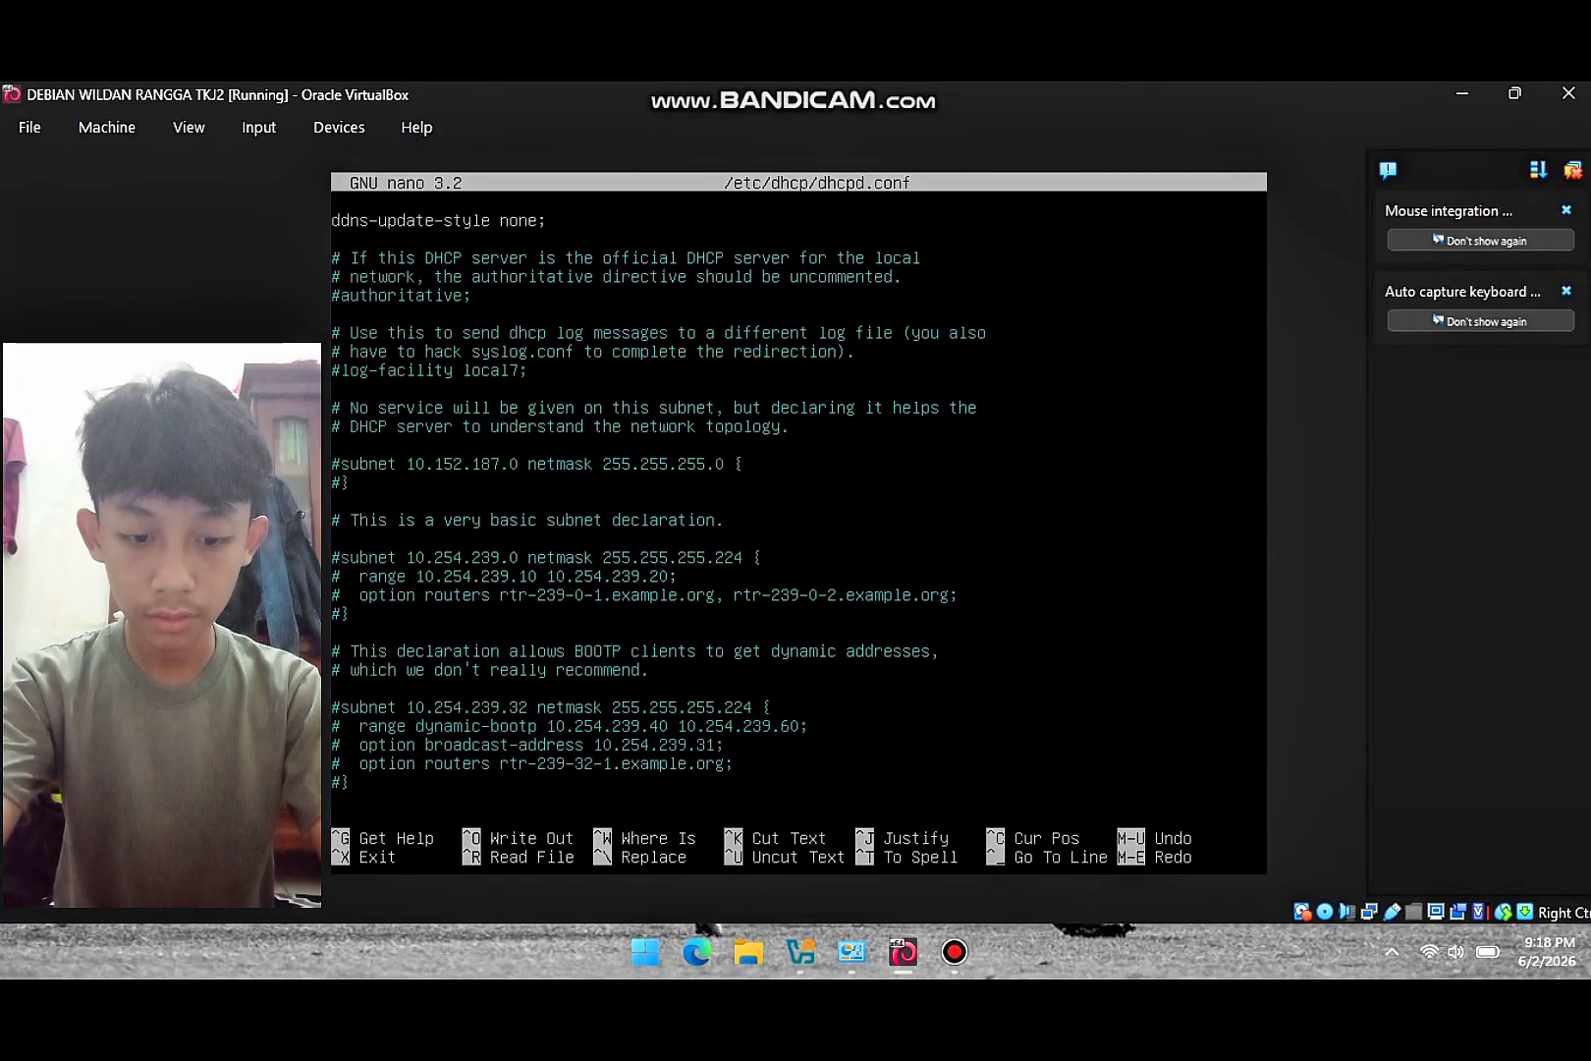
key("Down")
key("Down")
key("Down")
key("Down")
key("Down")
key("Right")
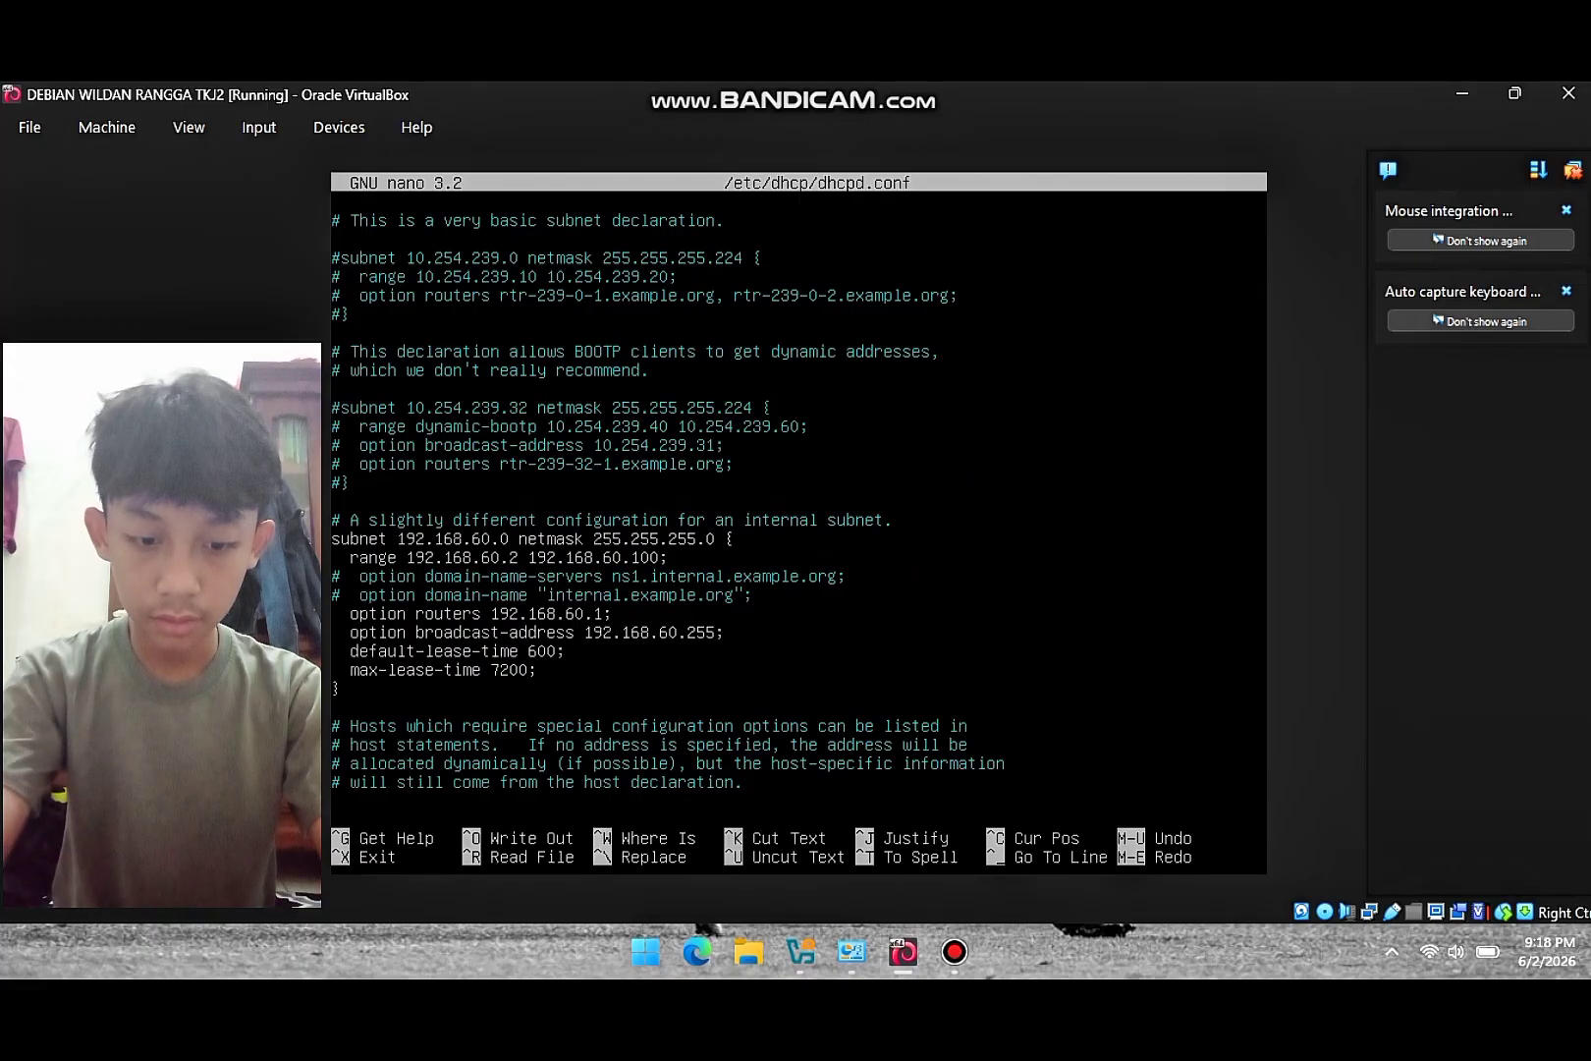
key("BackSpace")
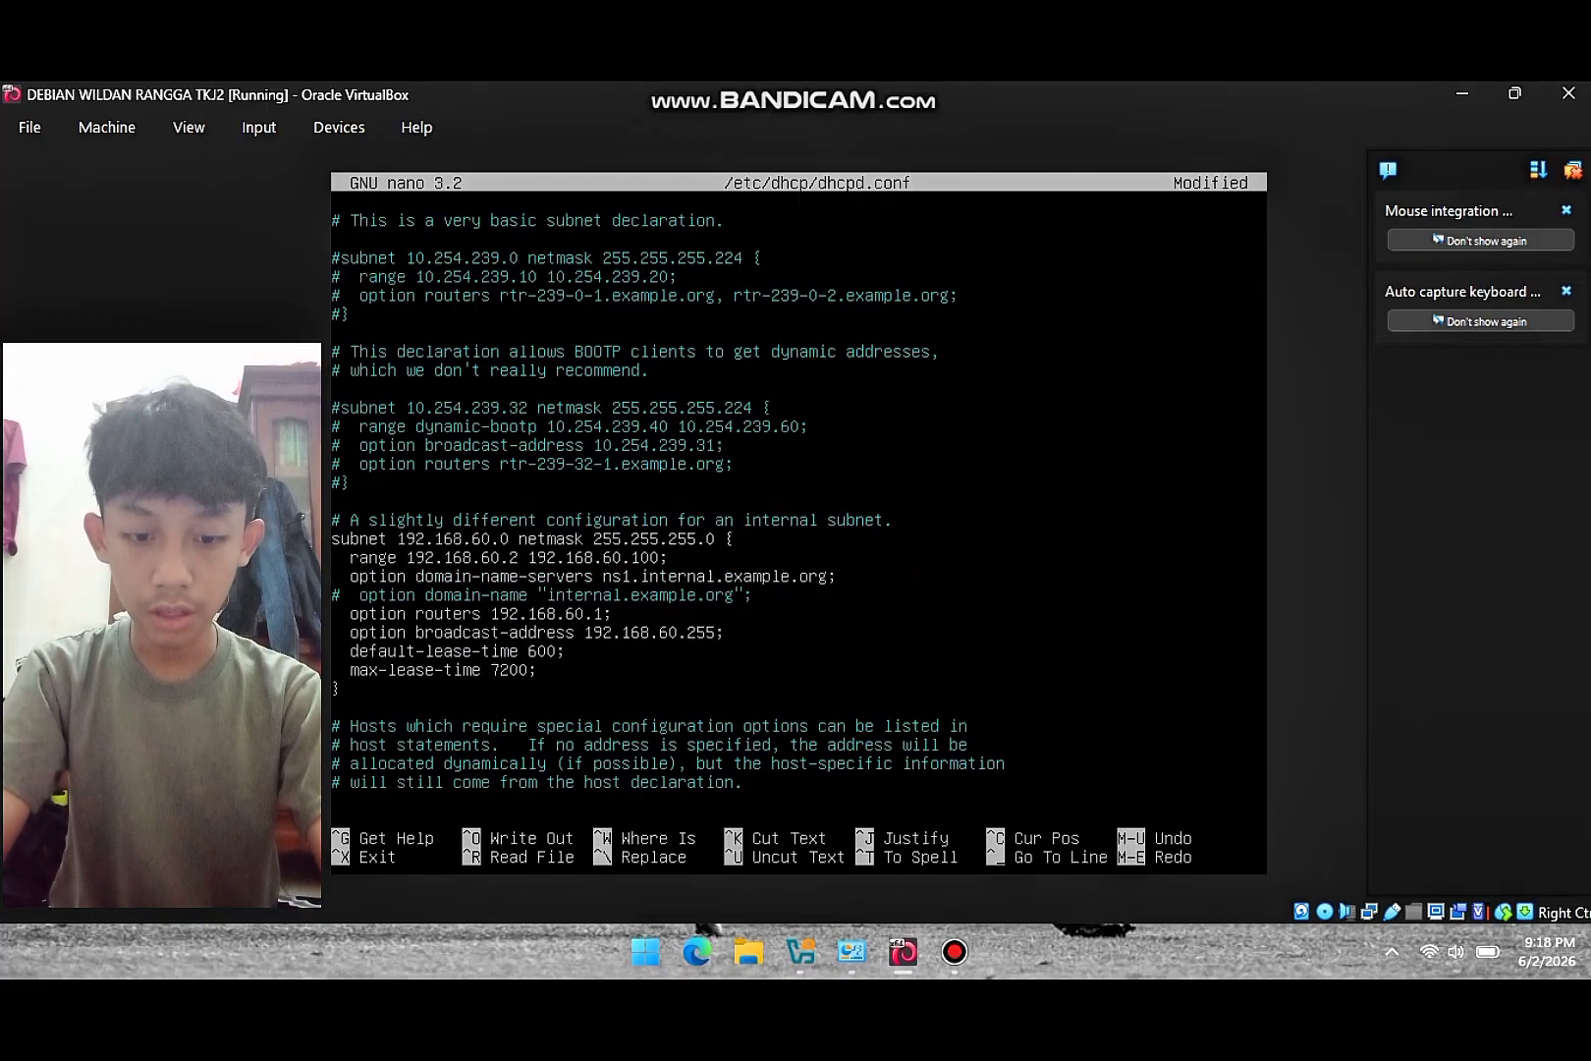
key("BackSpace")
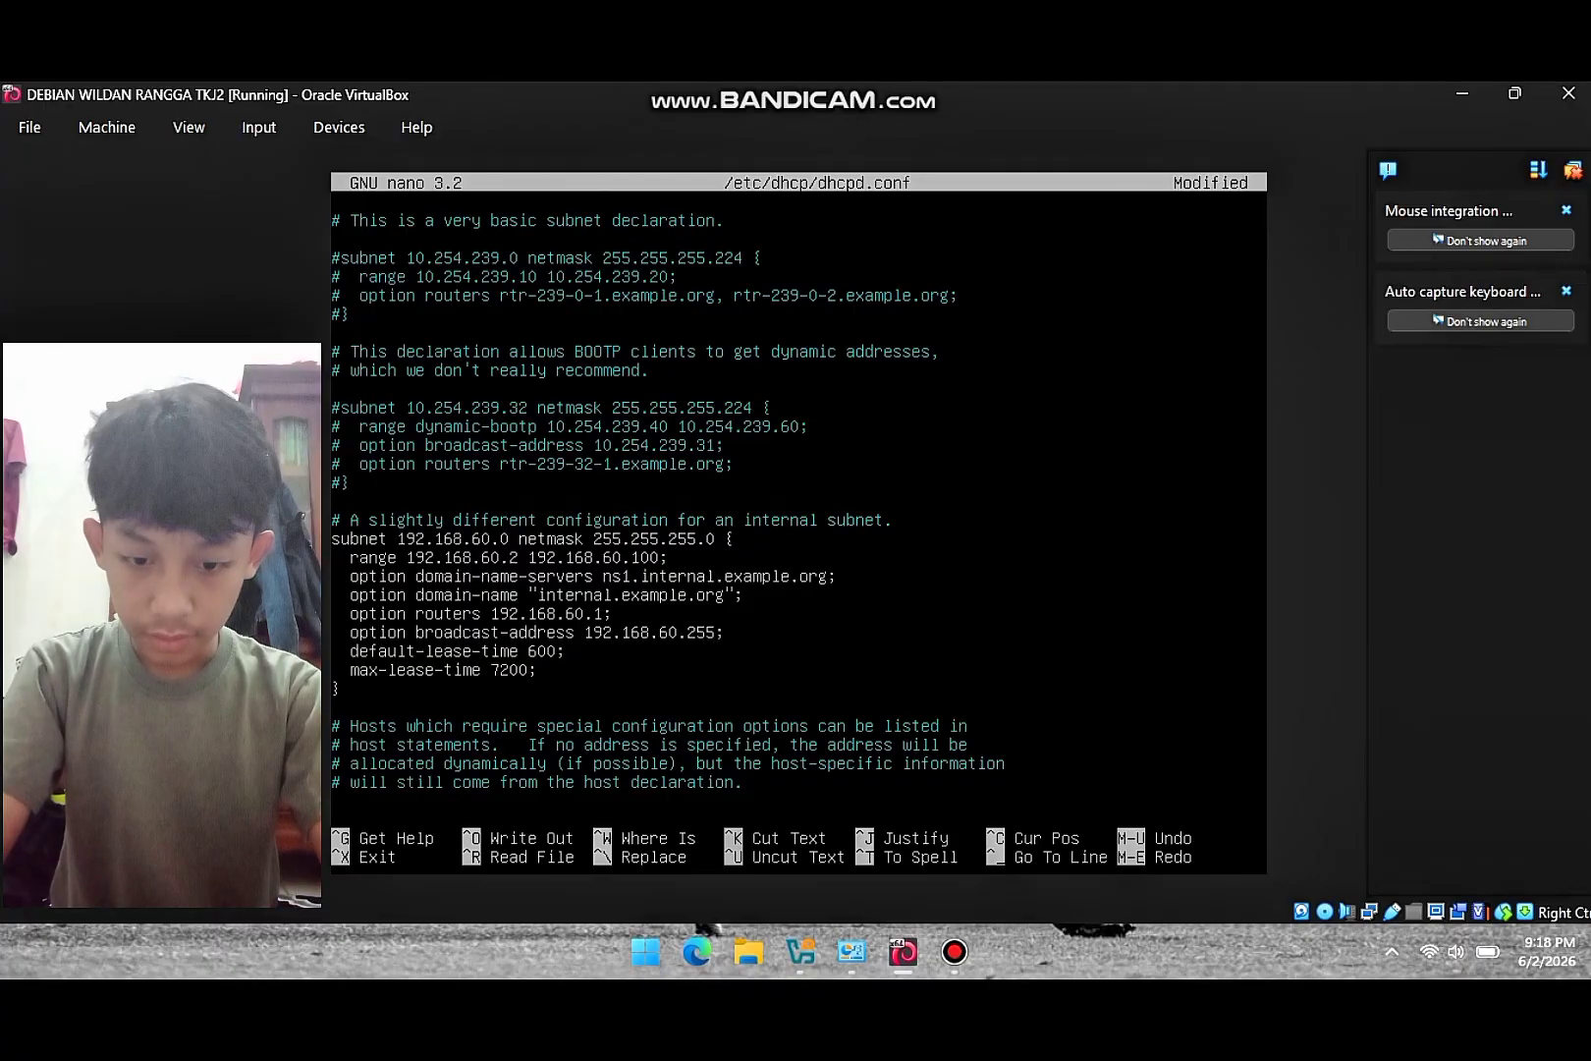
key("BackSpace")
key("BackSpace")
key("BackSpace")
key("BackSpace")
key("BackSpace")
key("BackSpace")
key("BackSpace")
key("BackSpace")
key("BackSpace")
key("BackSpace")
key("BackSpace")
key("BackSpace")
key("BackSpace")
key("BackSpace")
key("BackSpace")
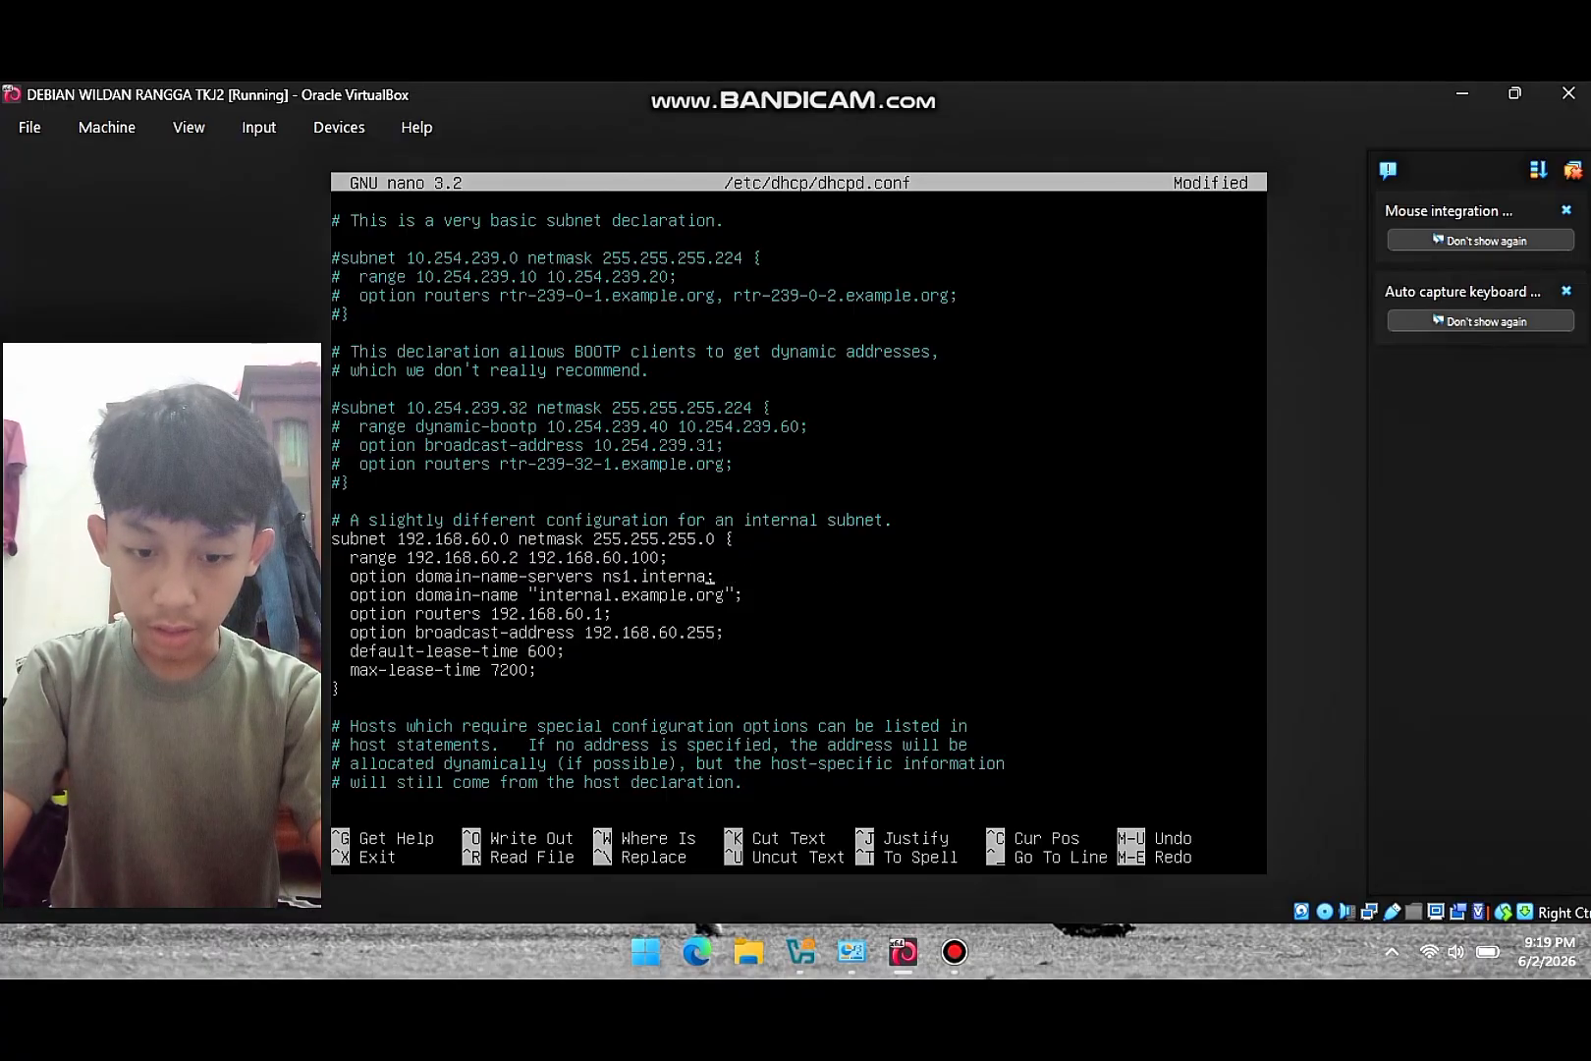
key("BackSpace")
key("BackSpace")
key("BackSpace")
key("BackSpace")
key("BackSpace")
key("BackSpace")
key("BackSpace")
key("BackSpace")
key("BackSpace")
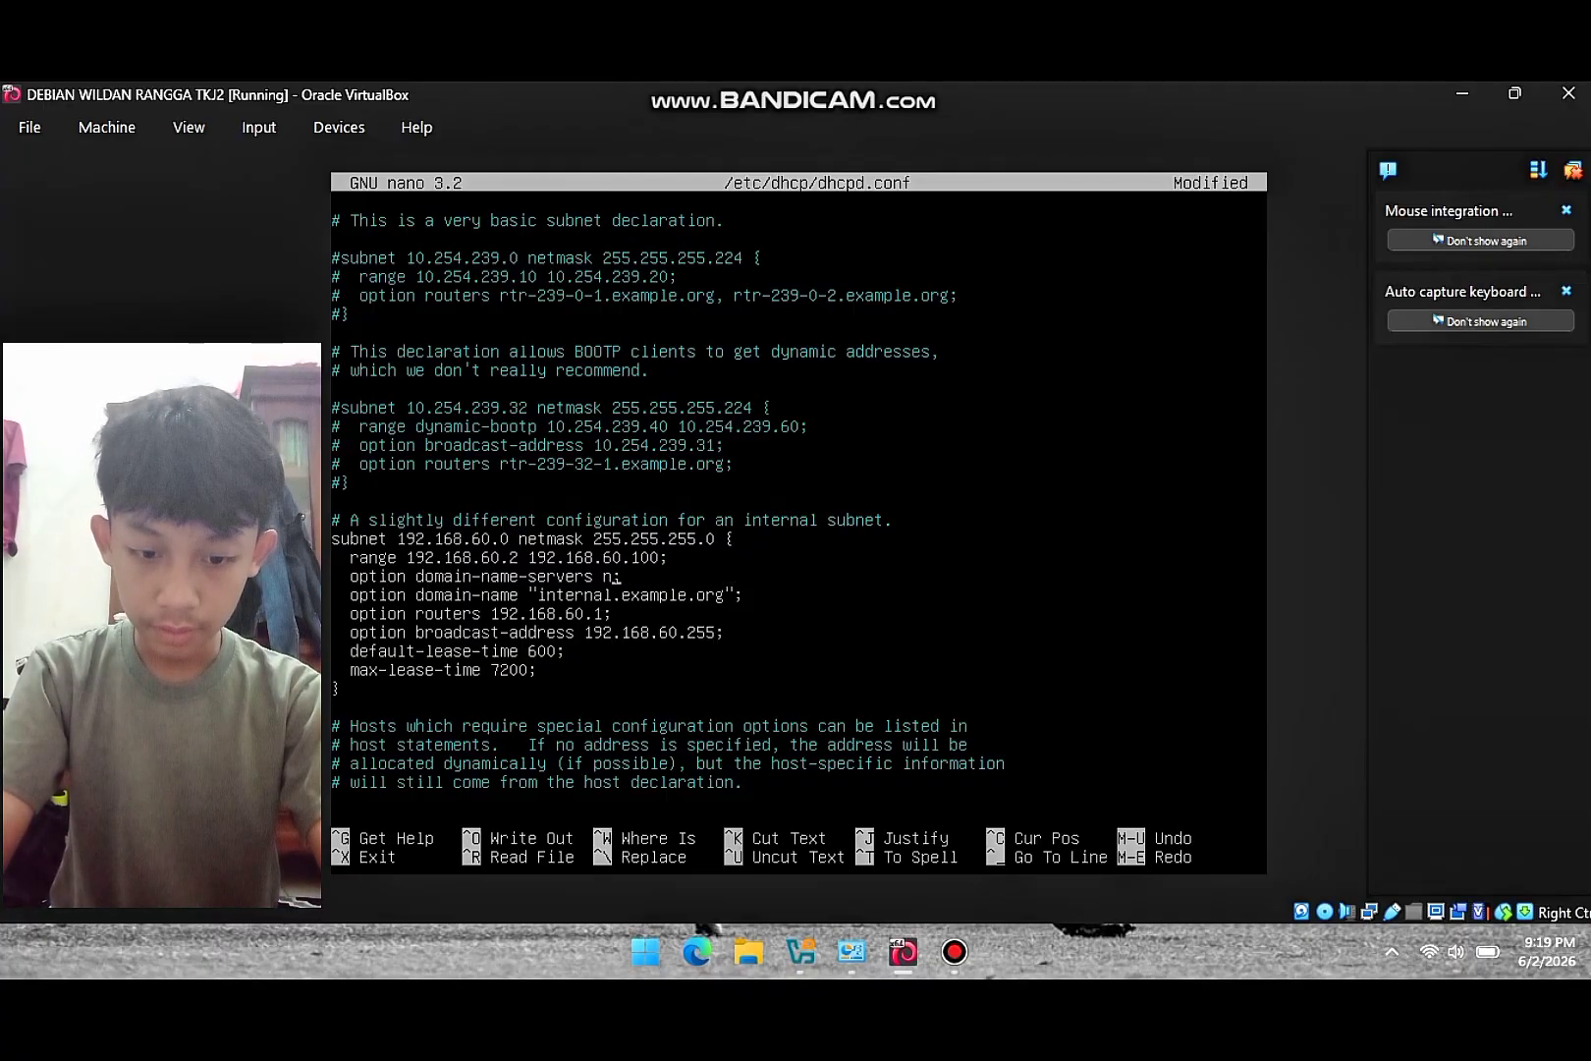
type("192.168")
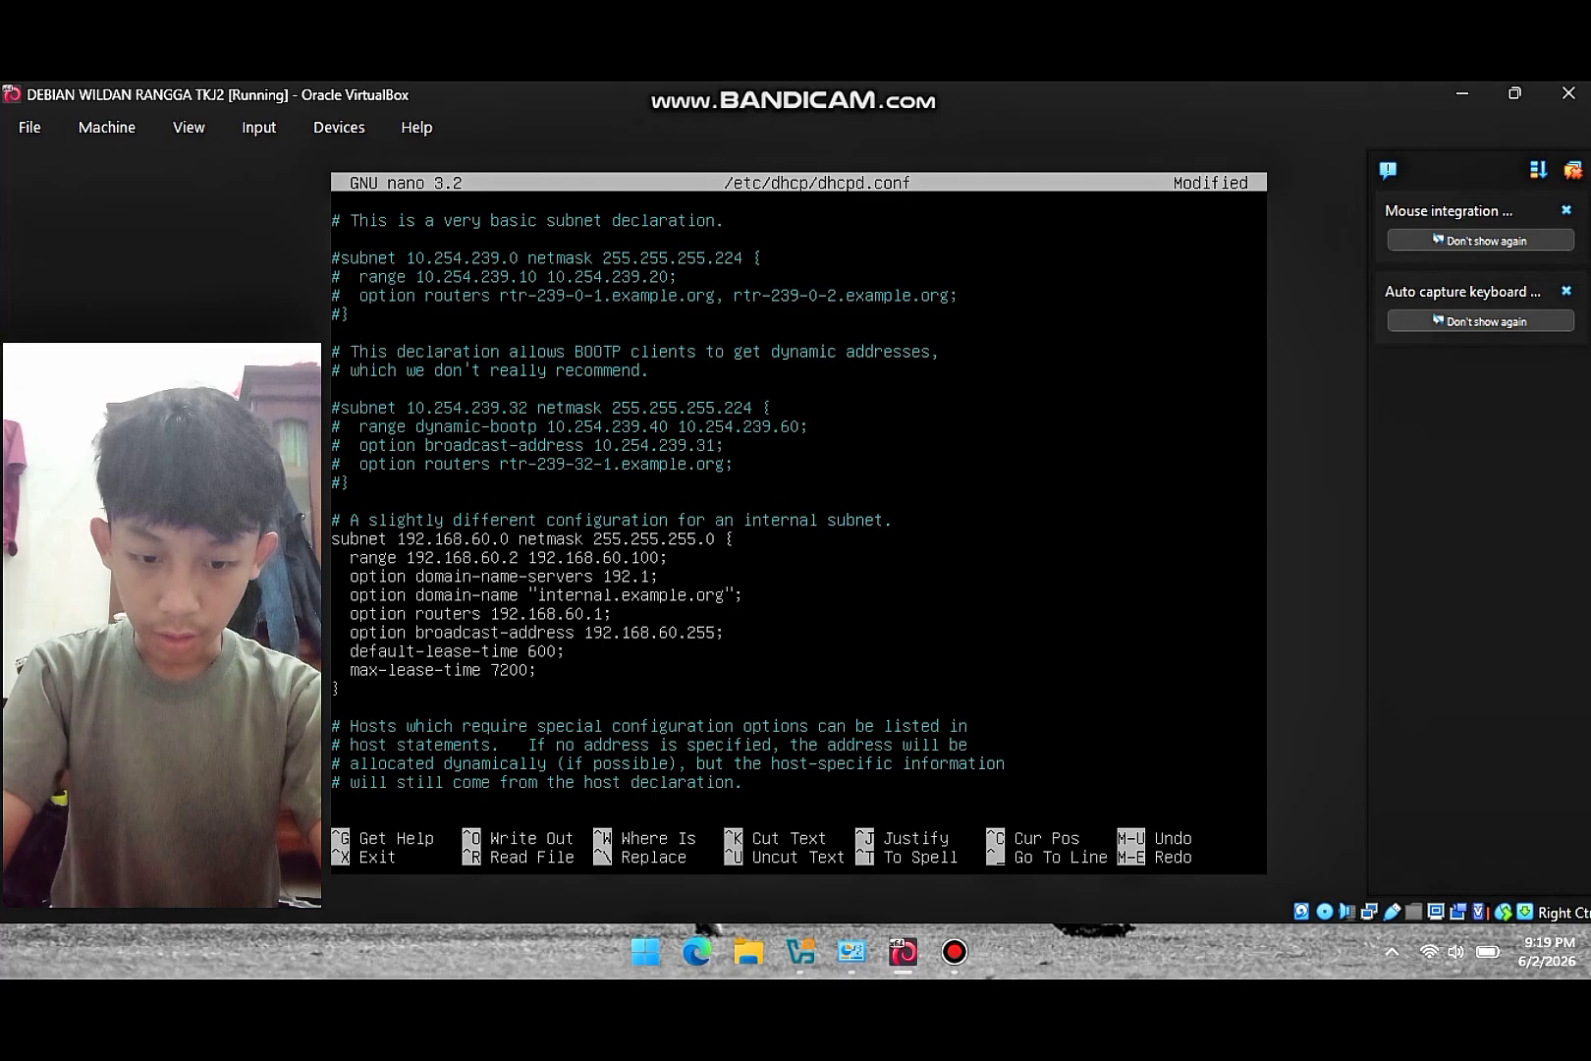
type(".60.1")
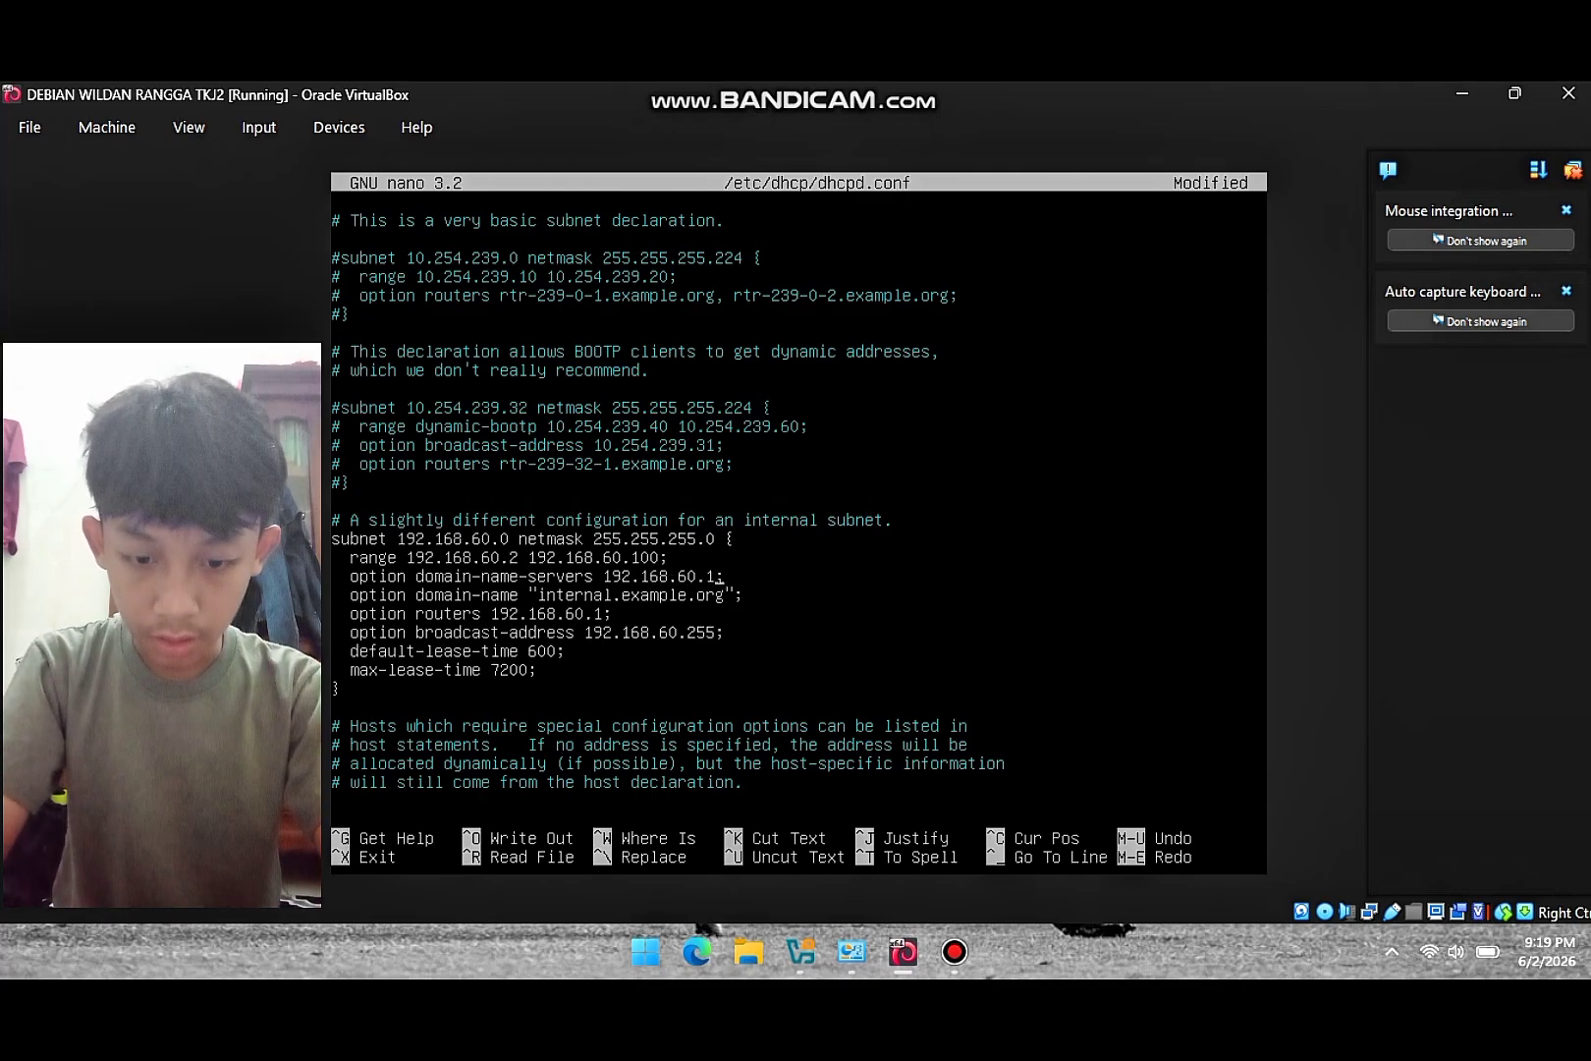
- Set the domain-name option to "yadika6.net" and exit nano
key("Down")
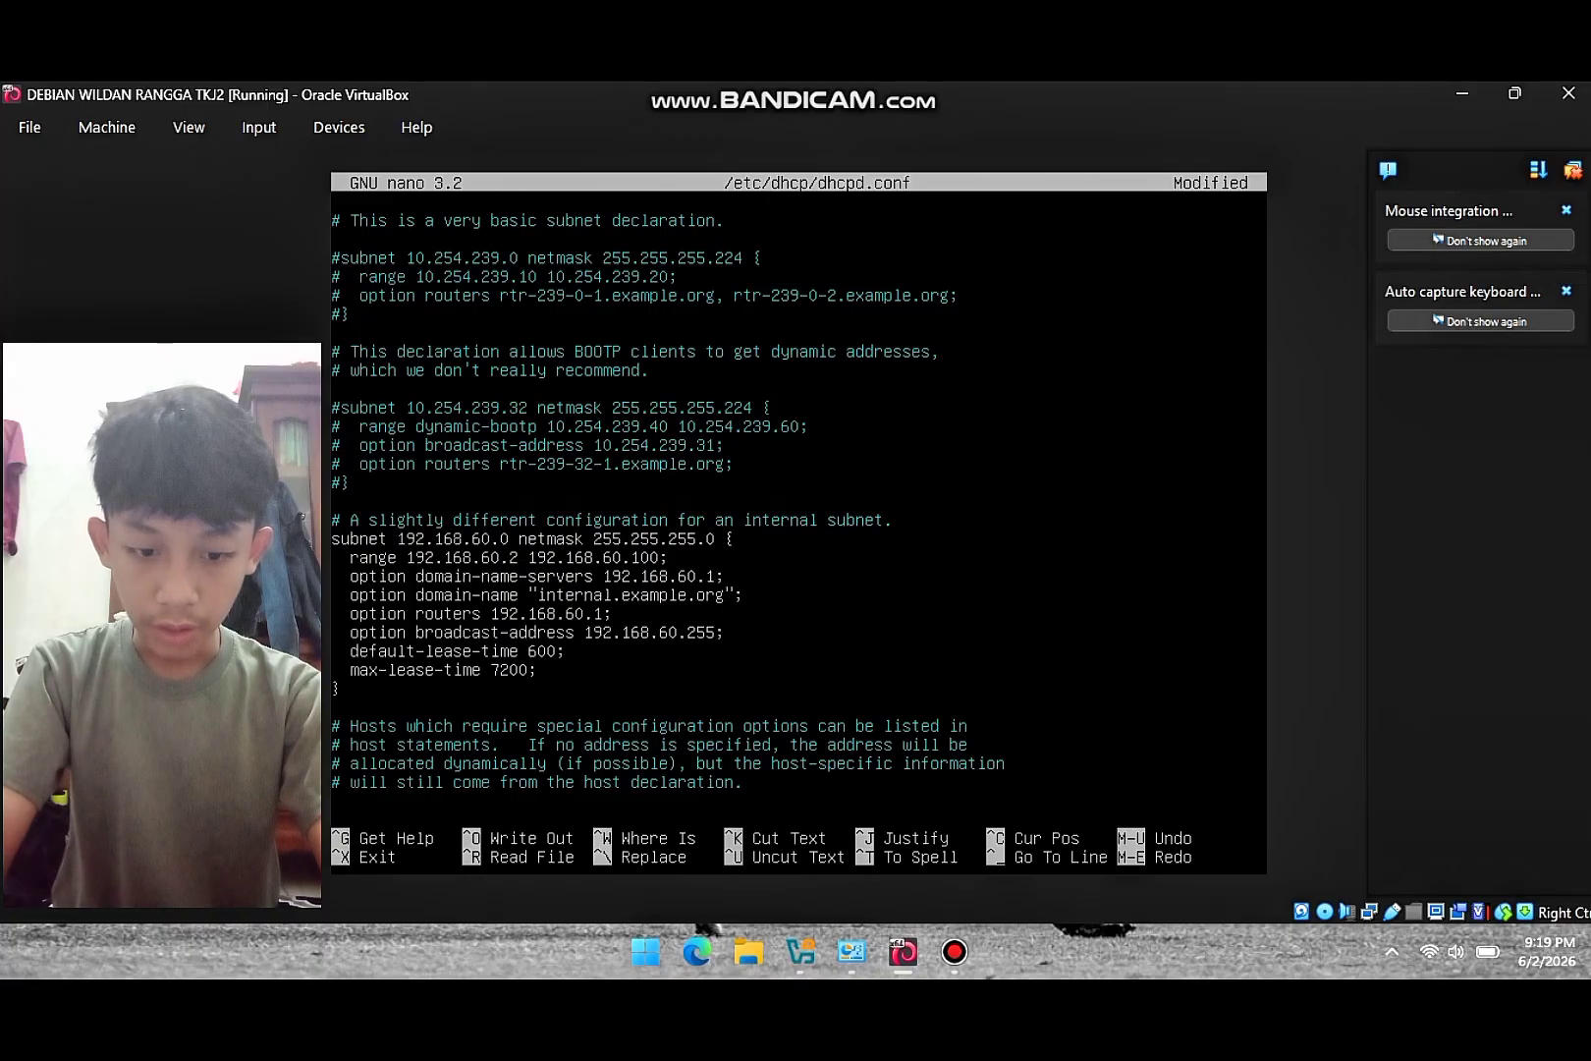
key("BackSpace")
key("BackSpace")
key("BackSpace")
key("BackSpace")
key("BackSpace")
key("BackSpace")
key("BackSpace")
key("BackSpace")
key("BackSpace")
key("BackSpace")
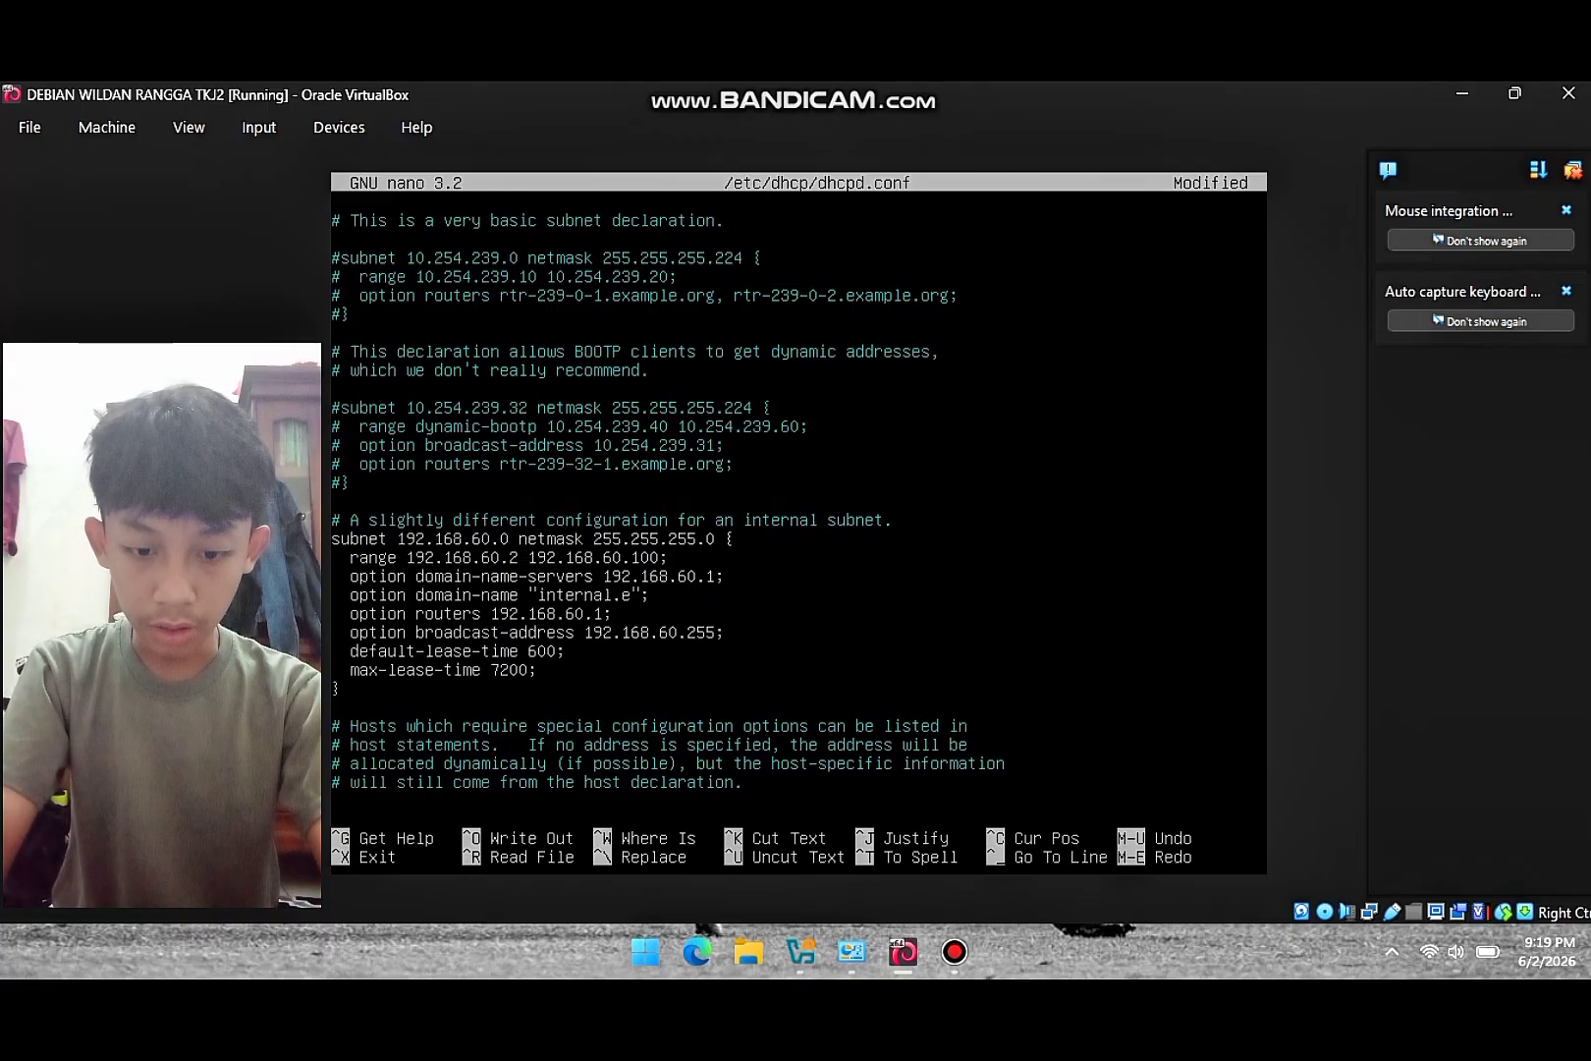
key("BackSpace")
key("BackSpace")
key("BackSpace")
key("BackSpace")
key("BackSpace")
key("BackSpace")
key("BackSpace")
key("BackSpace")
key("BackSpace")
key("BackSpace")
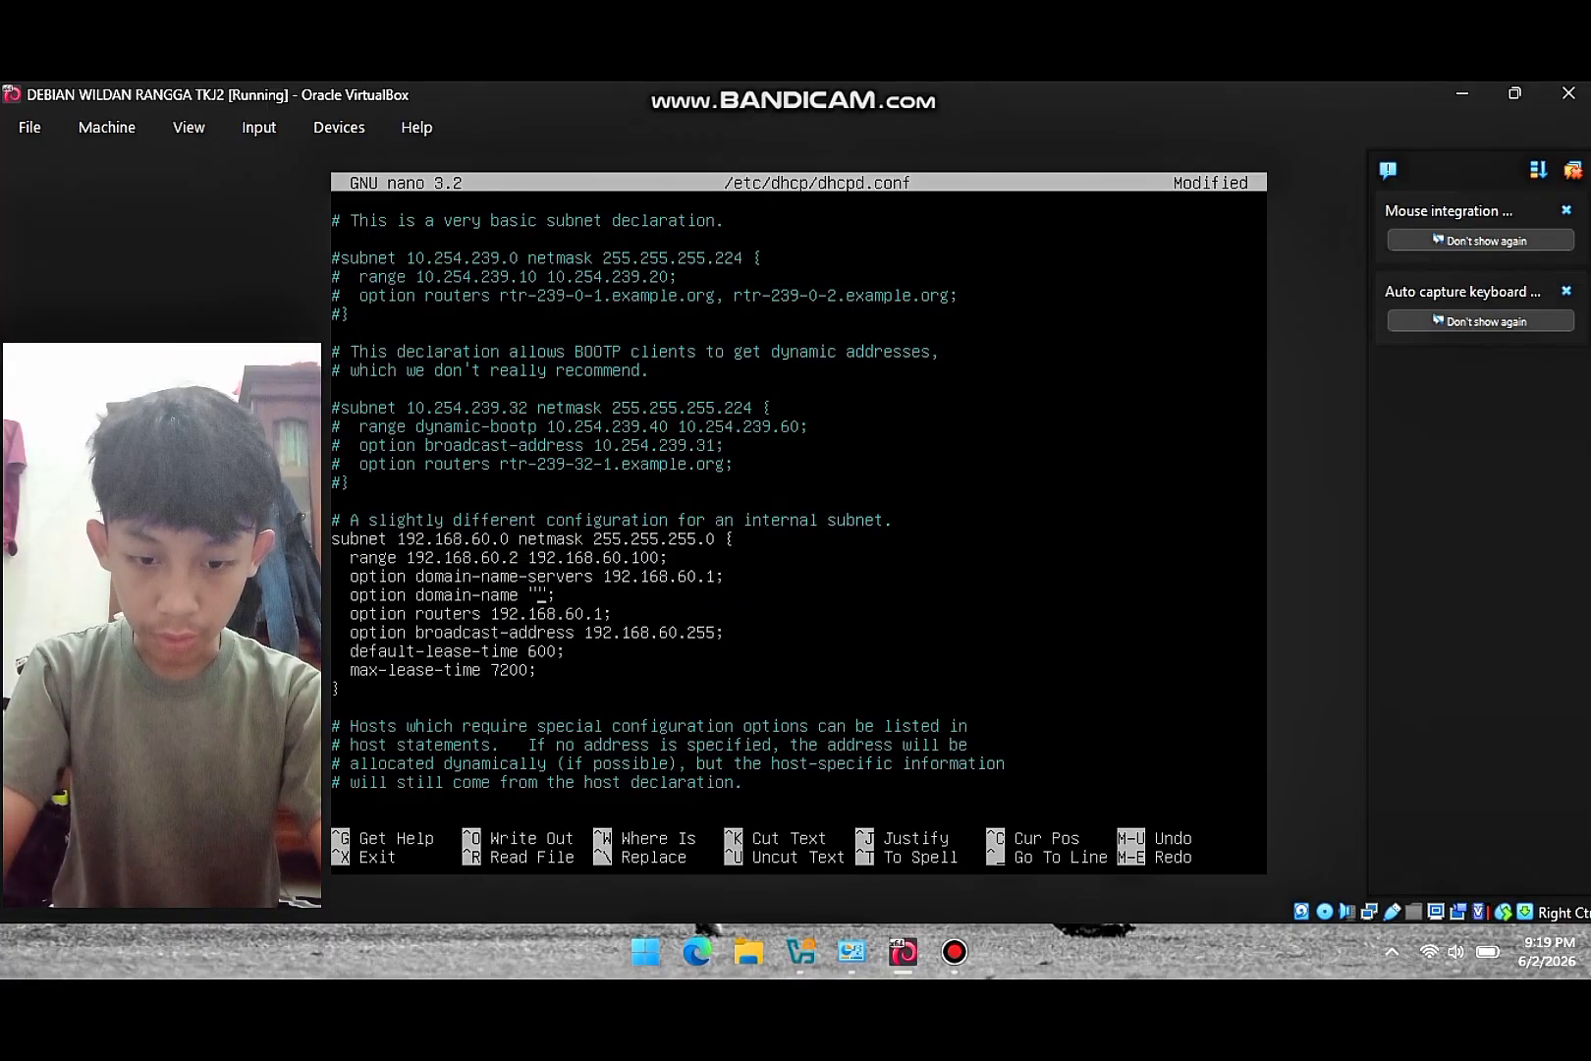
type("yadika6.")
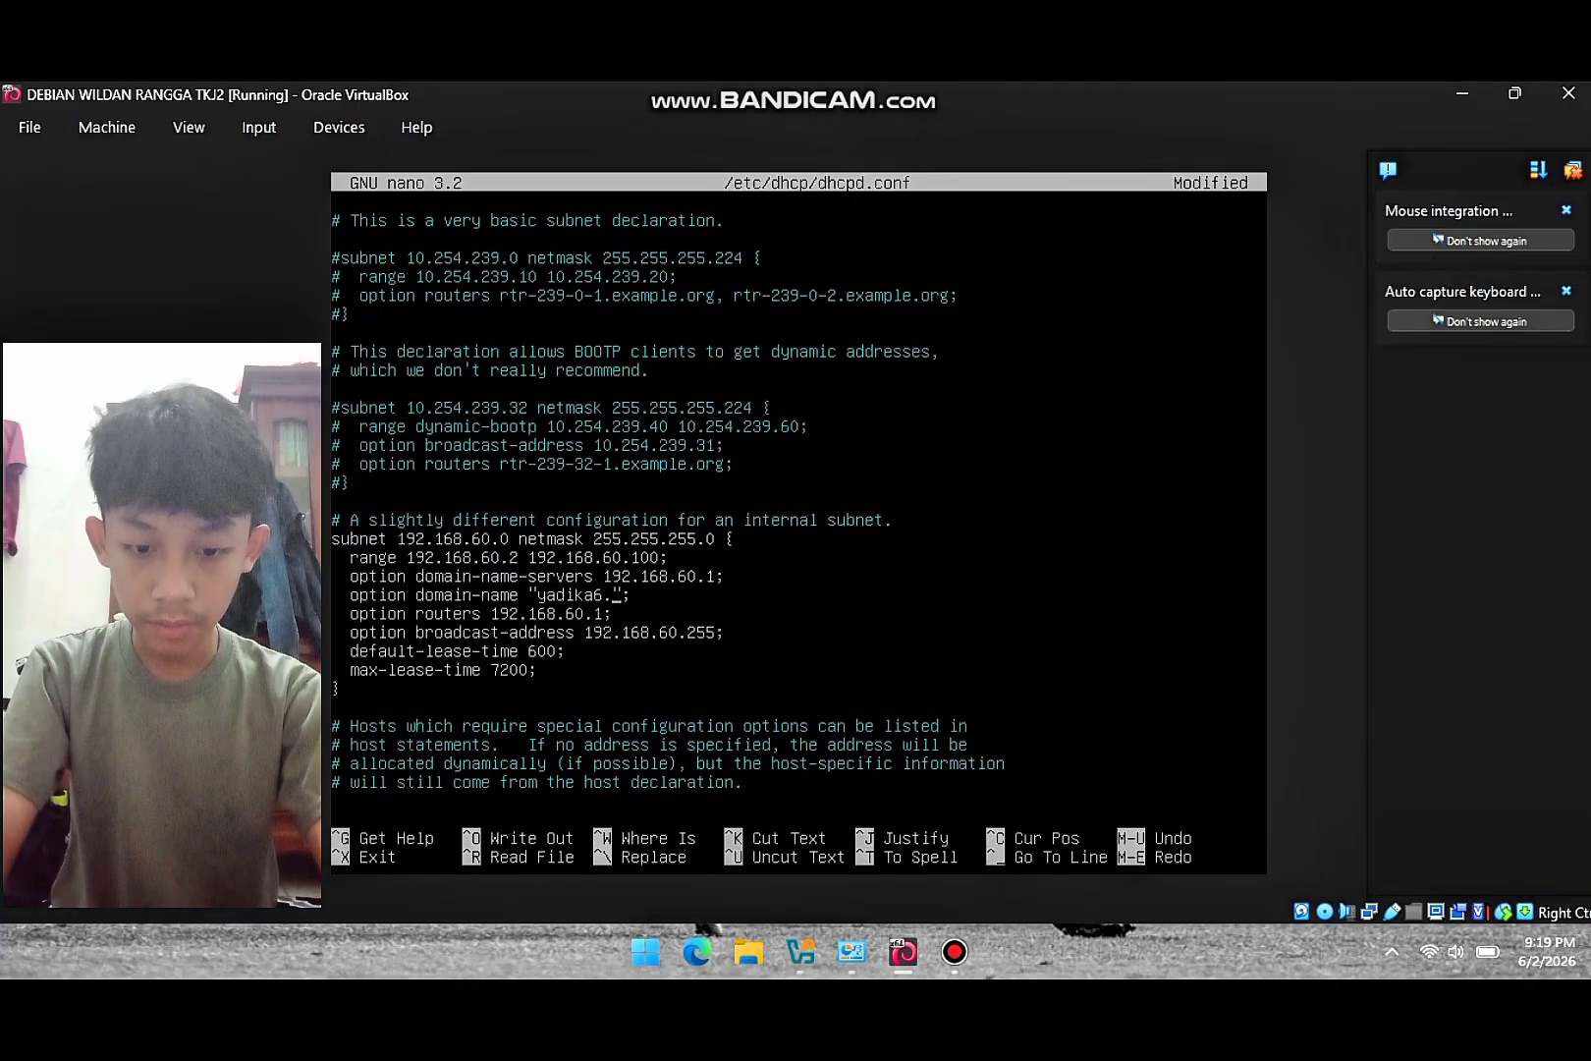
type("net")
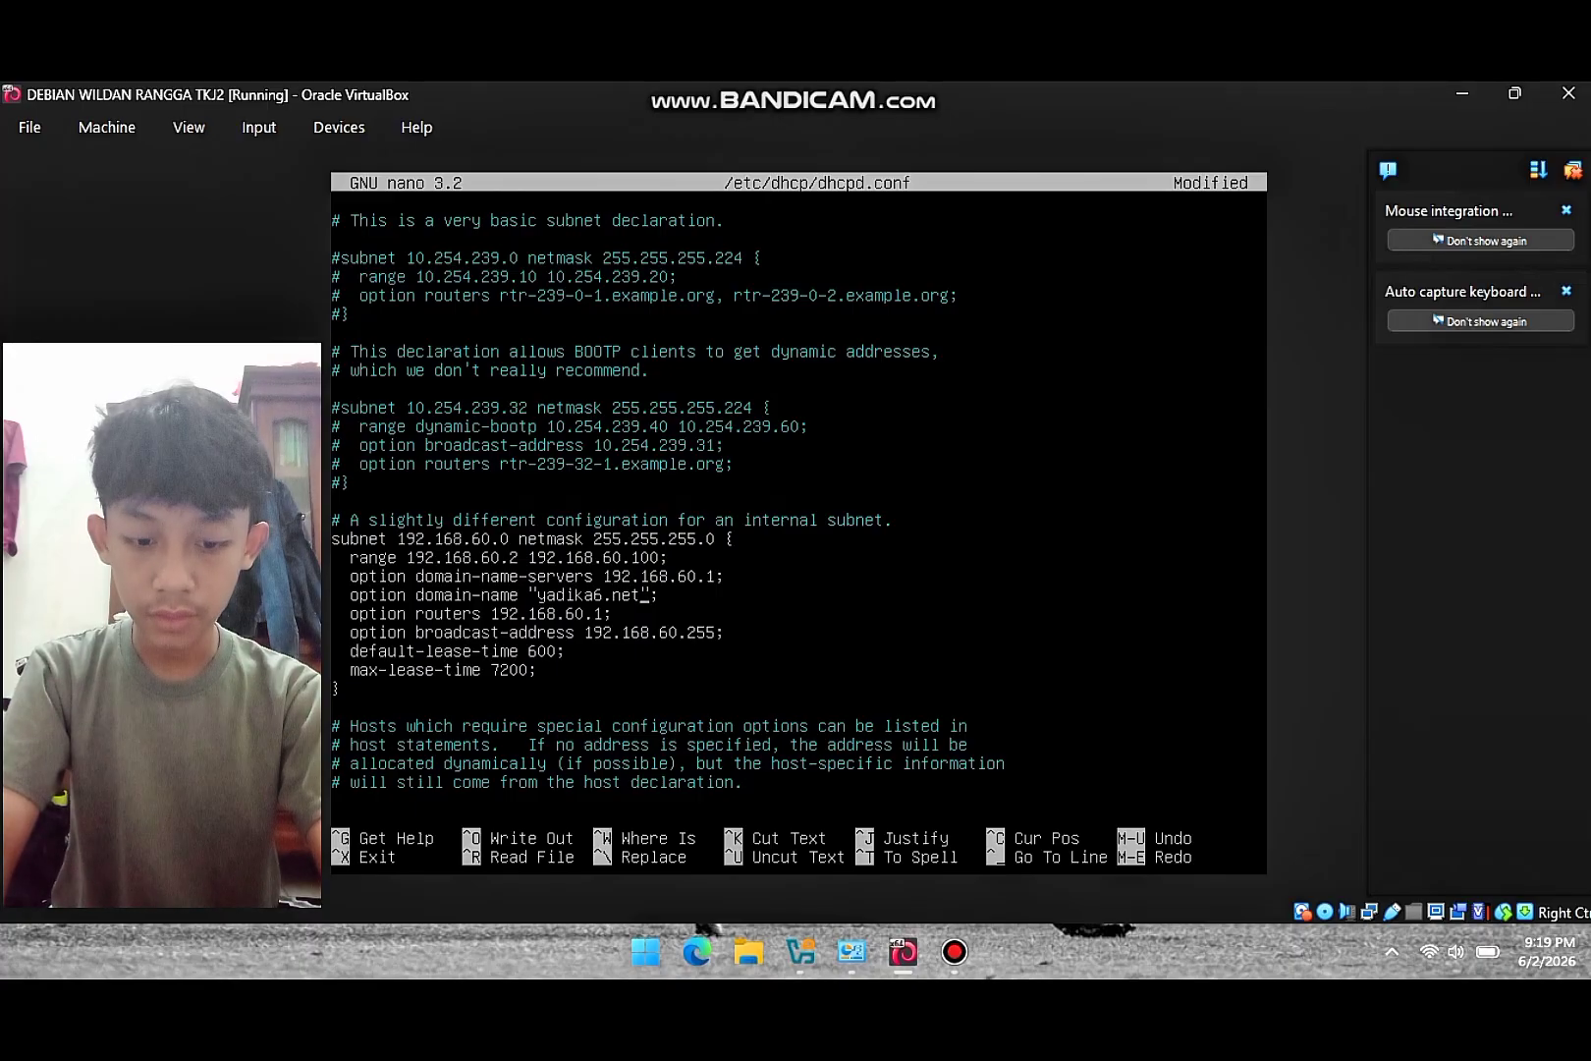
key("ctrl+x")
- Save dhcpd.conf and run /etc/init.d/isc-dhcp-server restart
key("y")
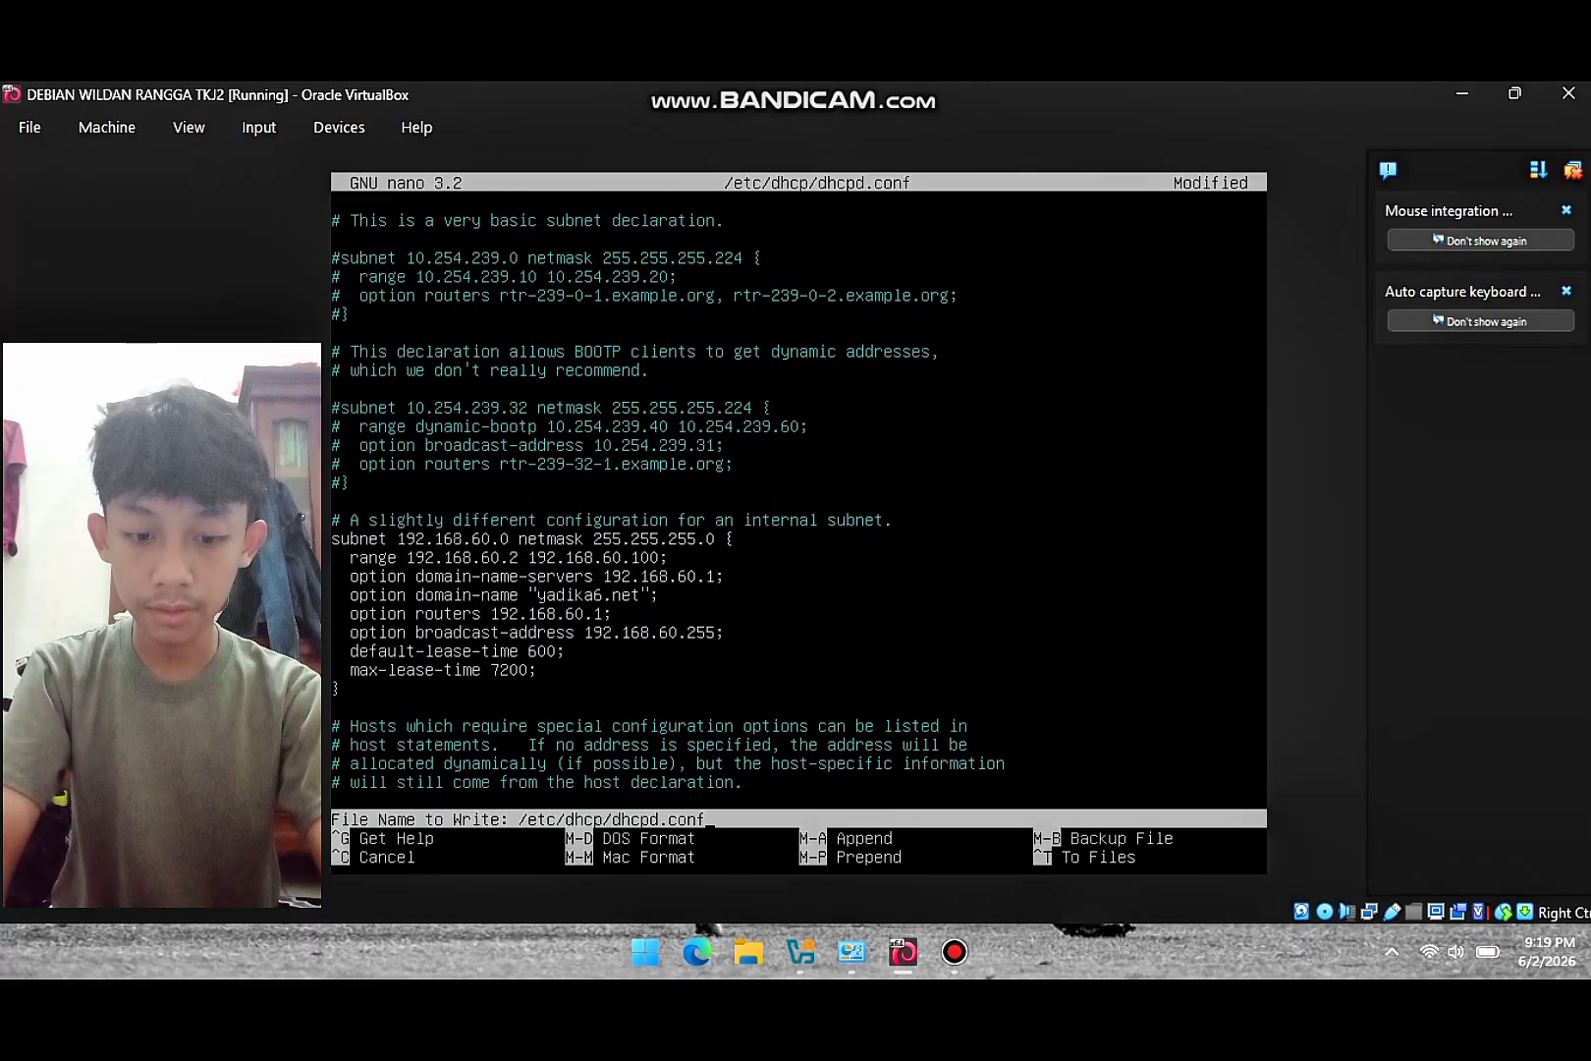
key("Return")
type("/etc/")
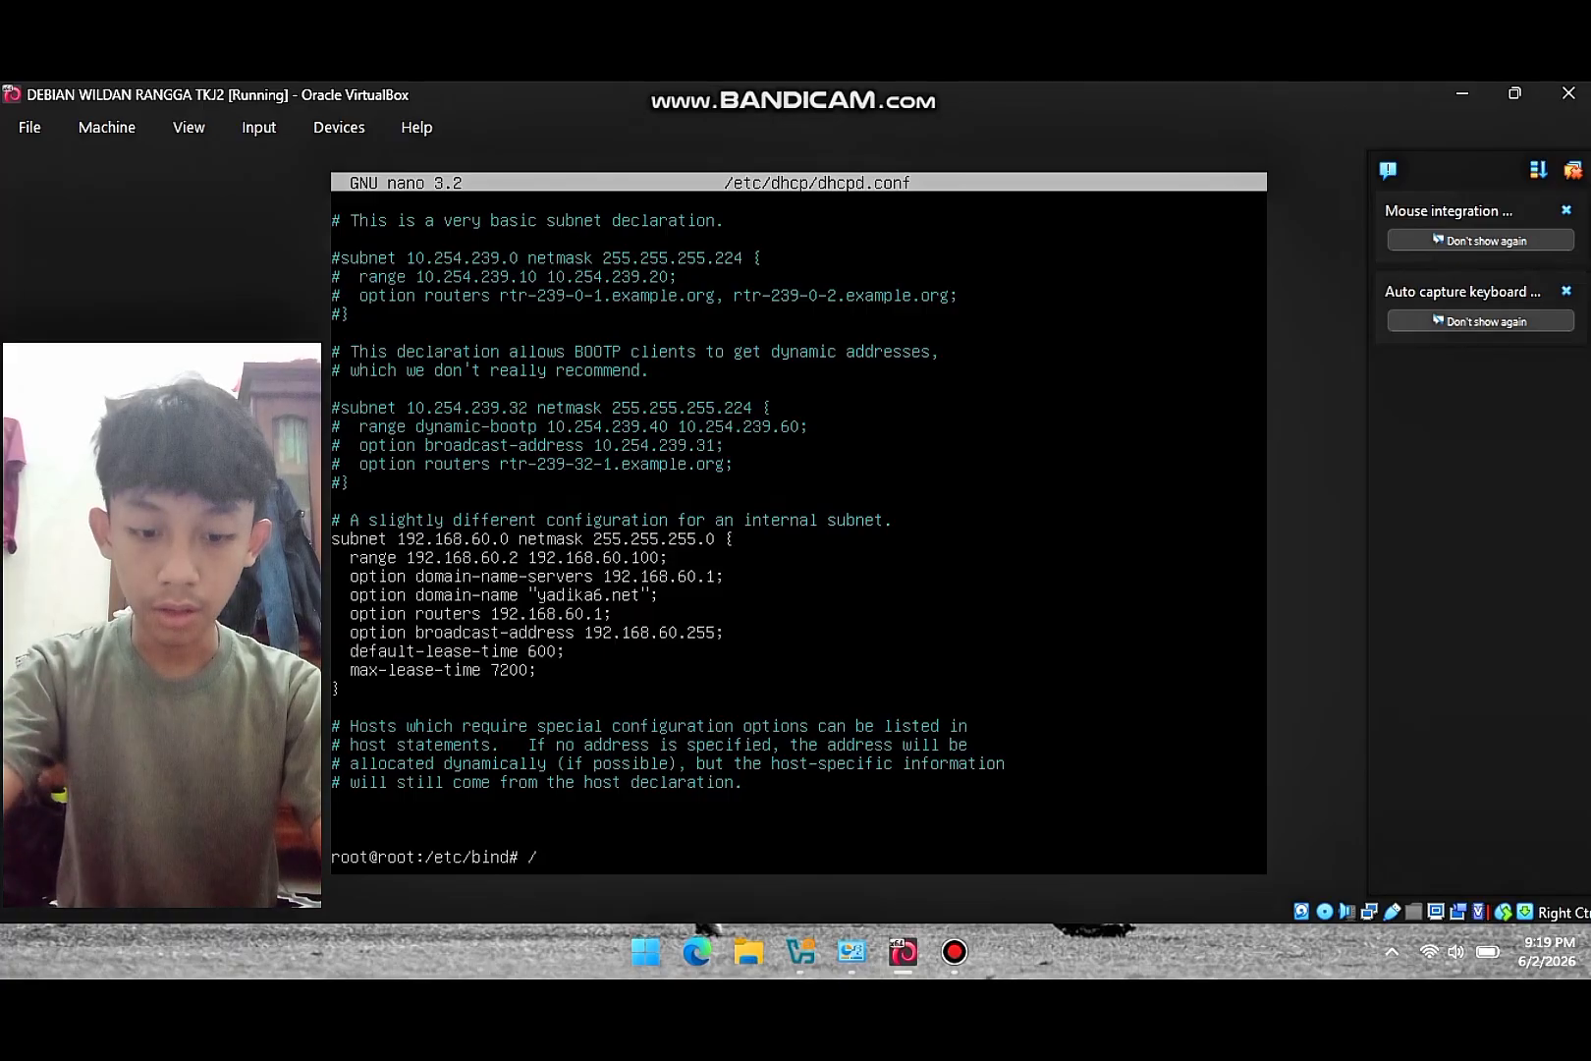
type("init.d")
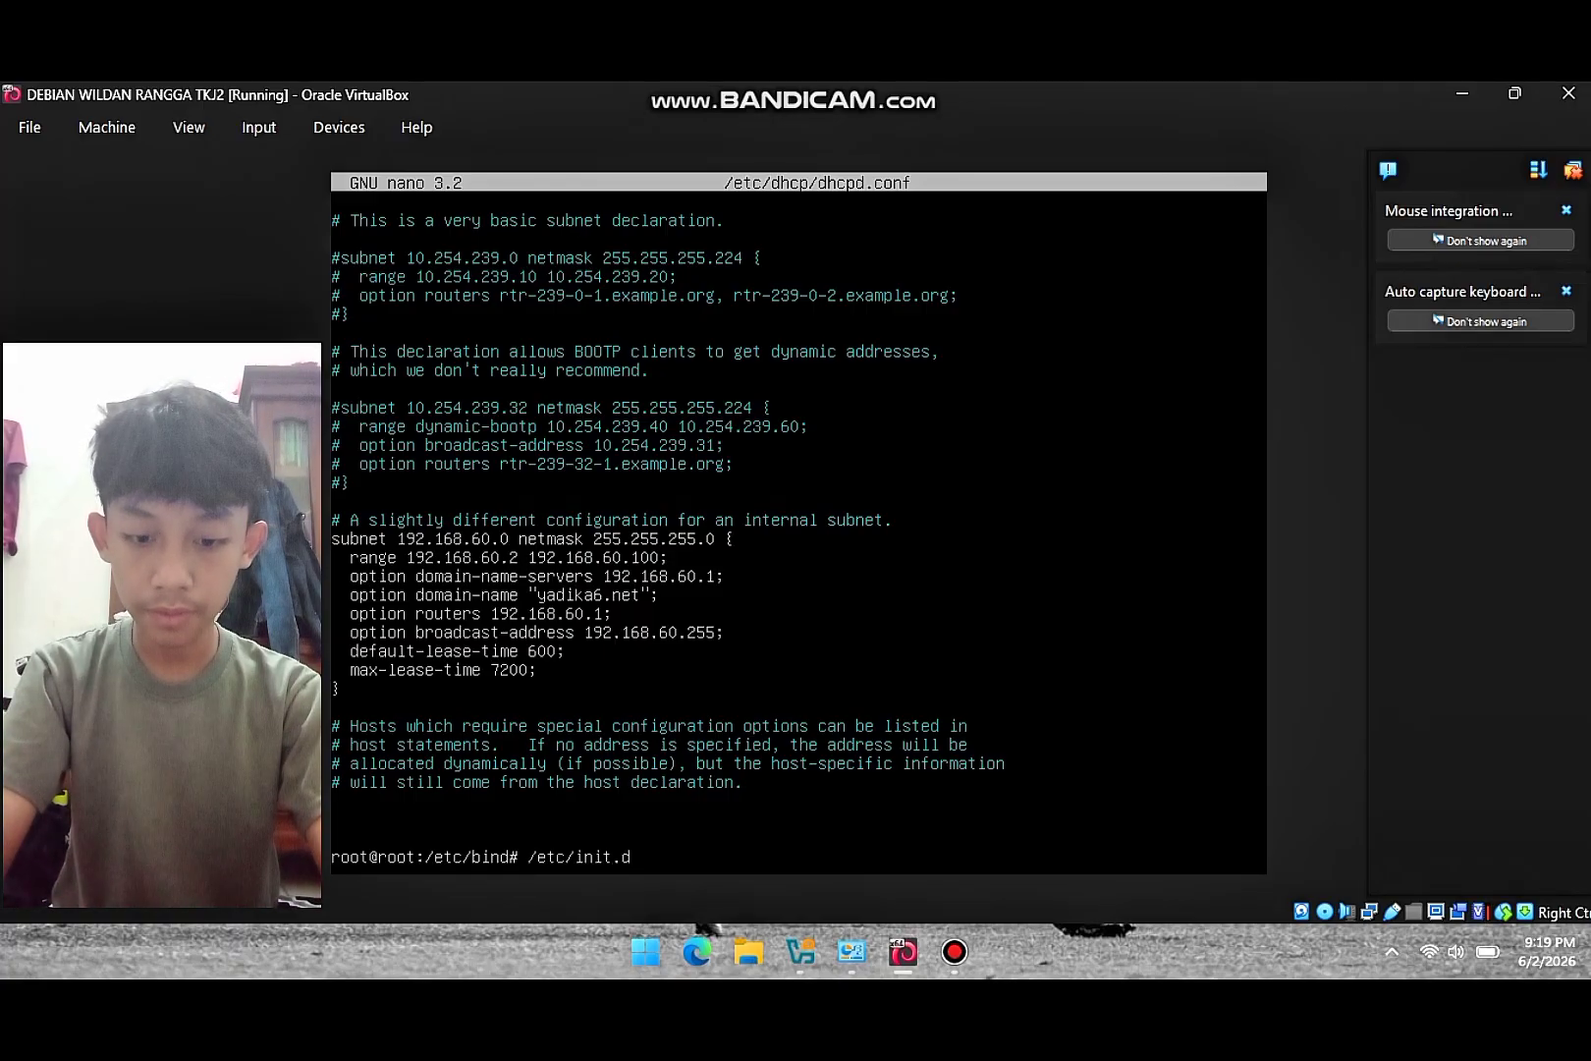
type("/")
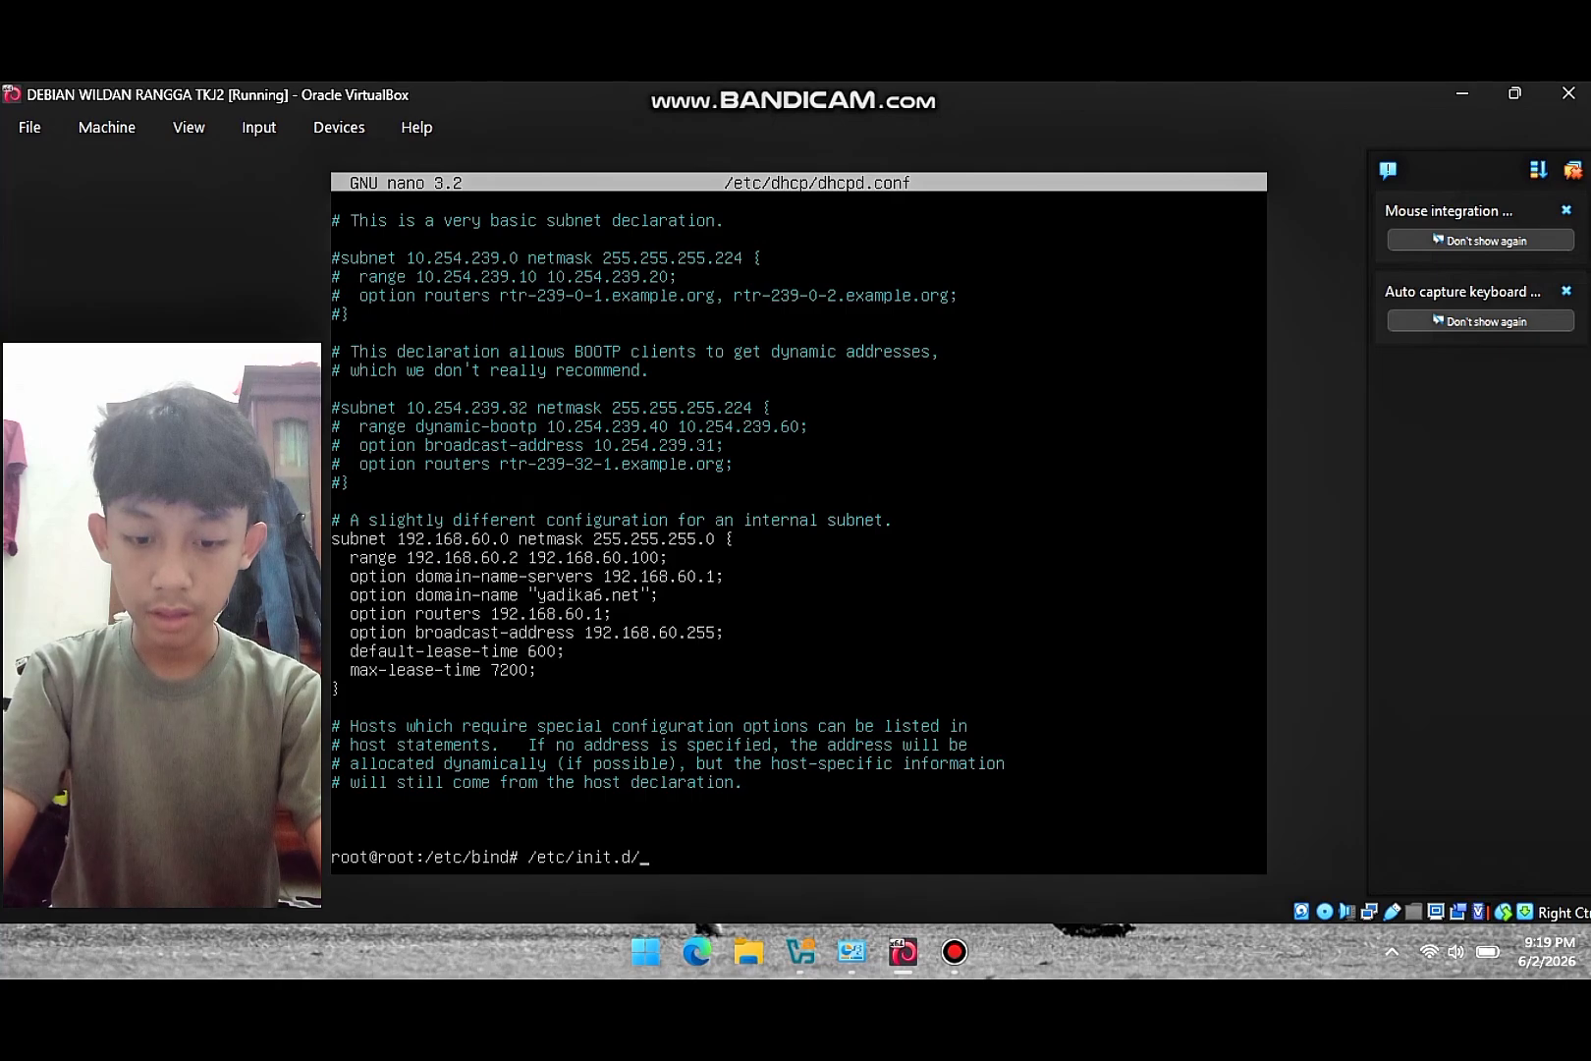
type("isc-dh")
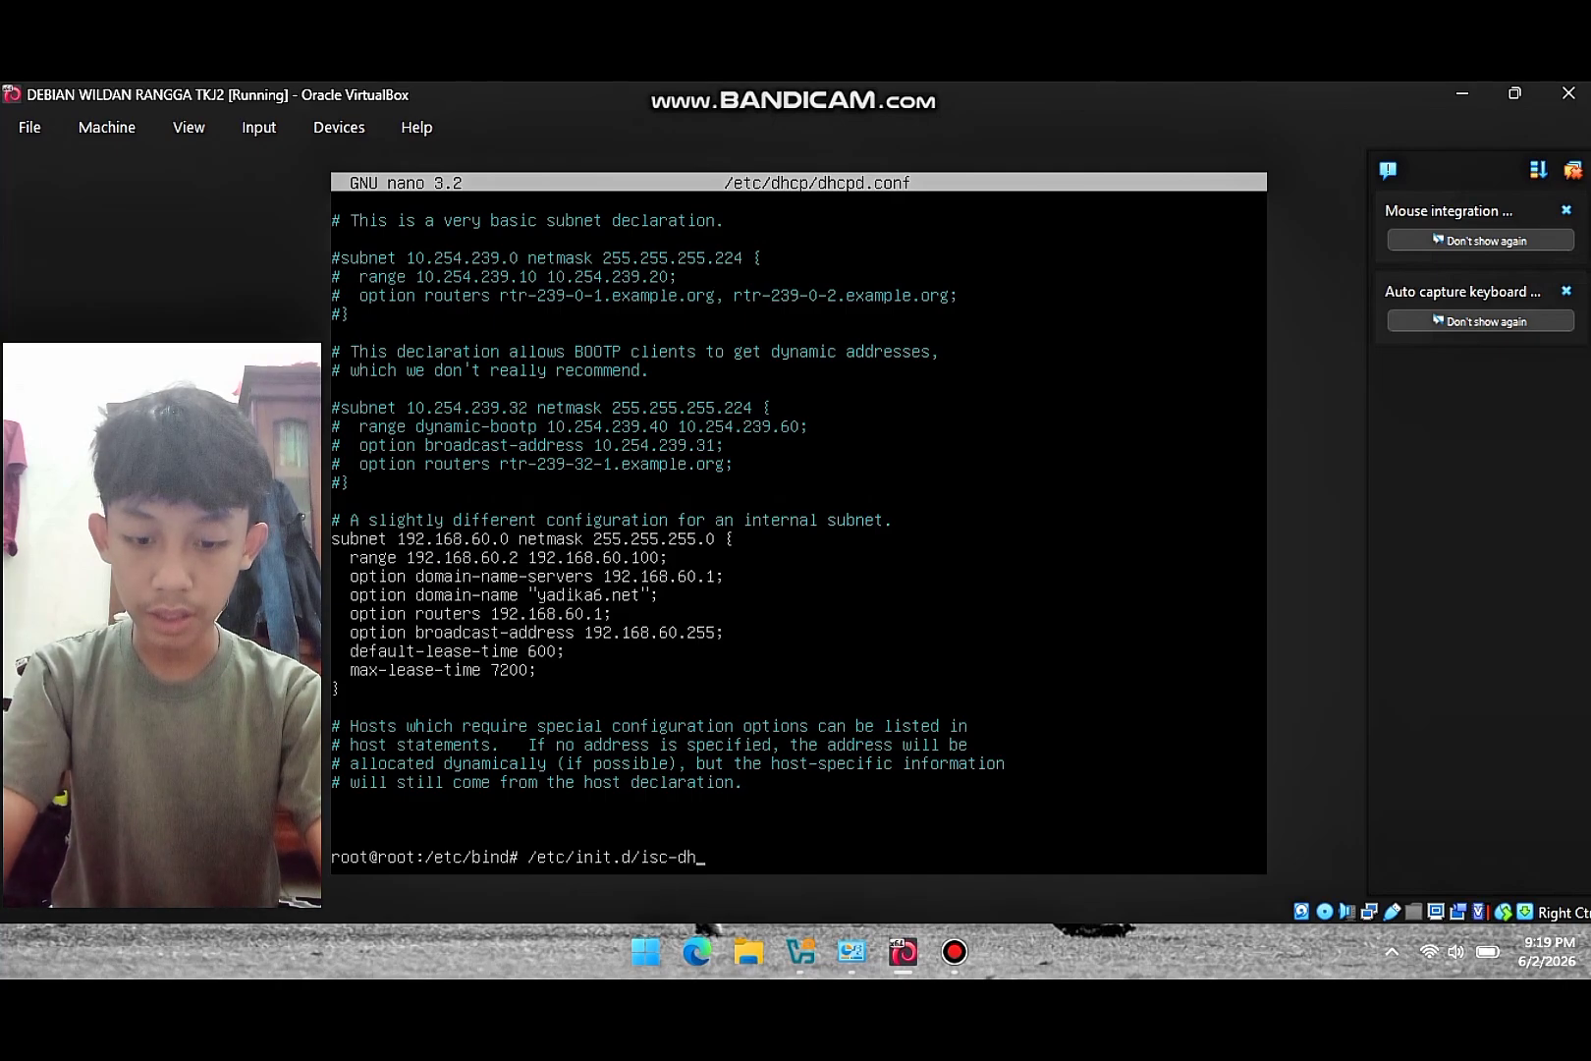
type("cp-server restart")
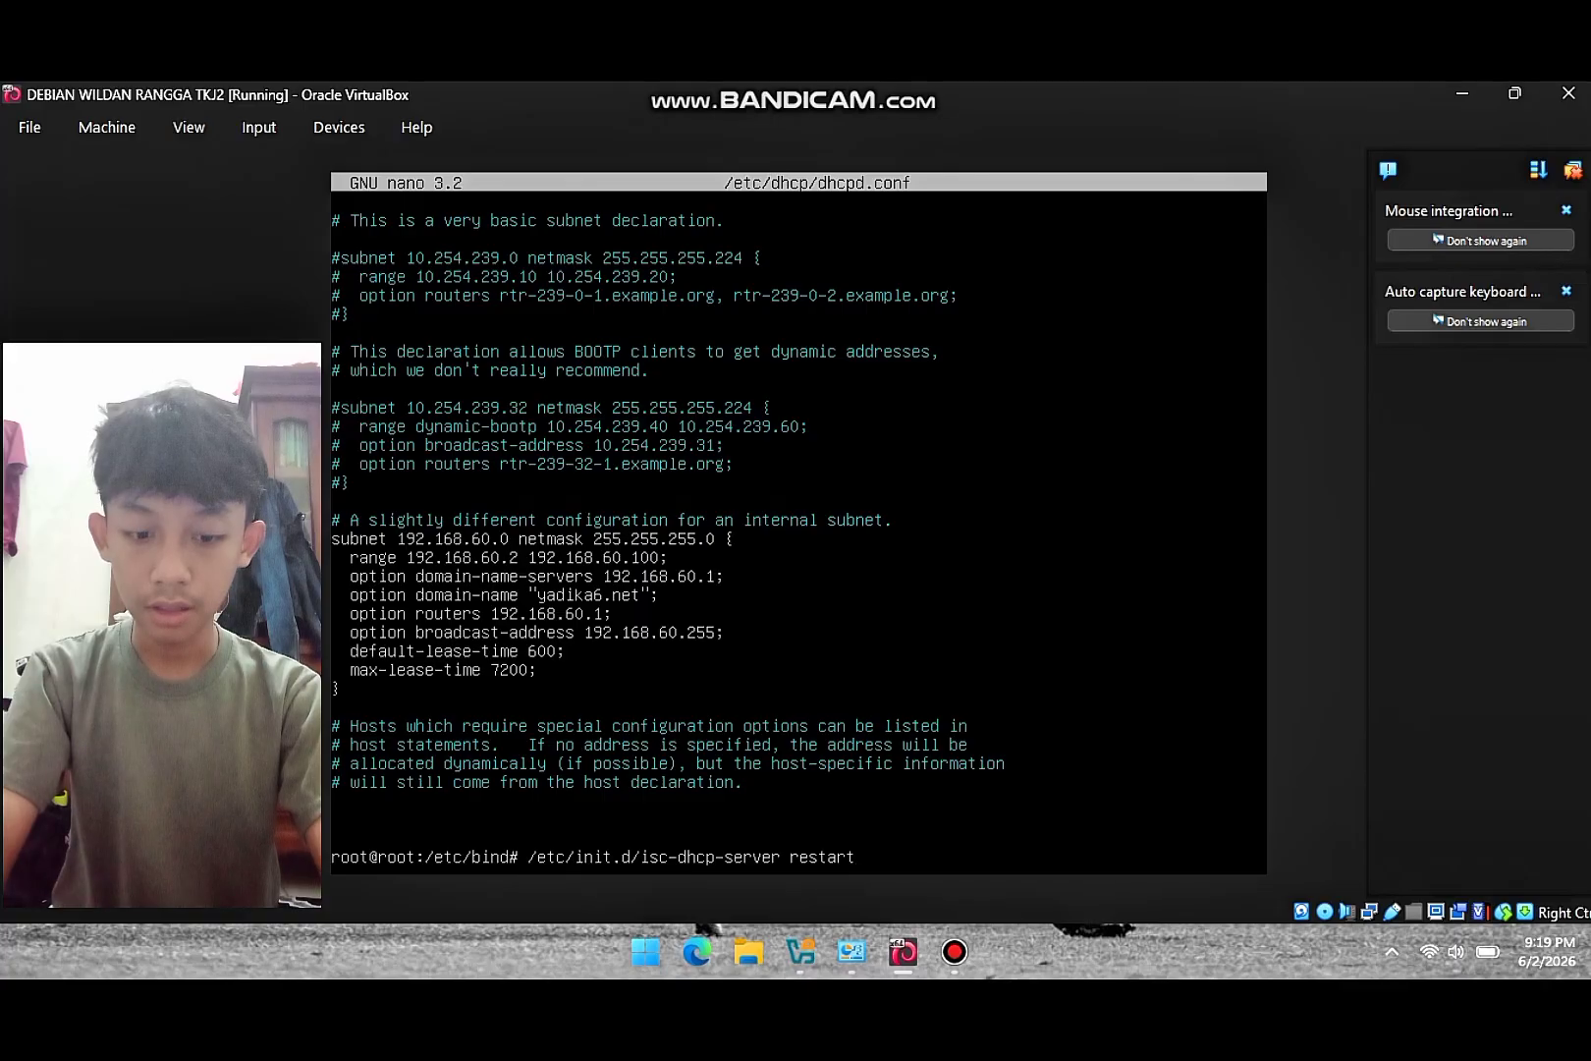
key("Return")
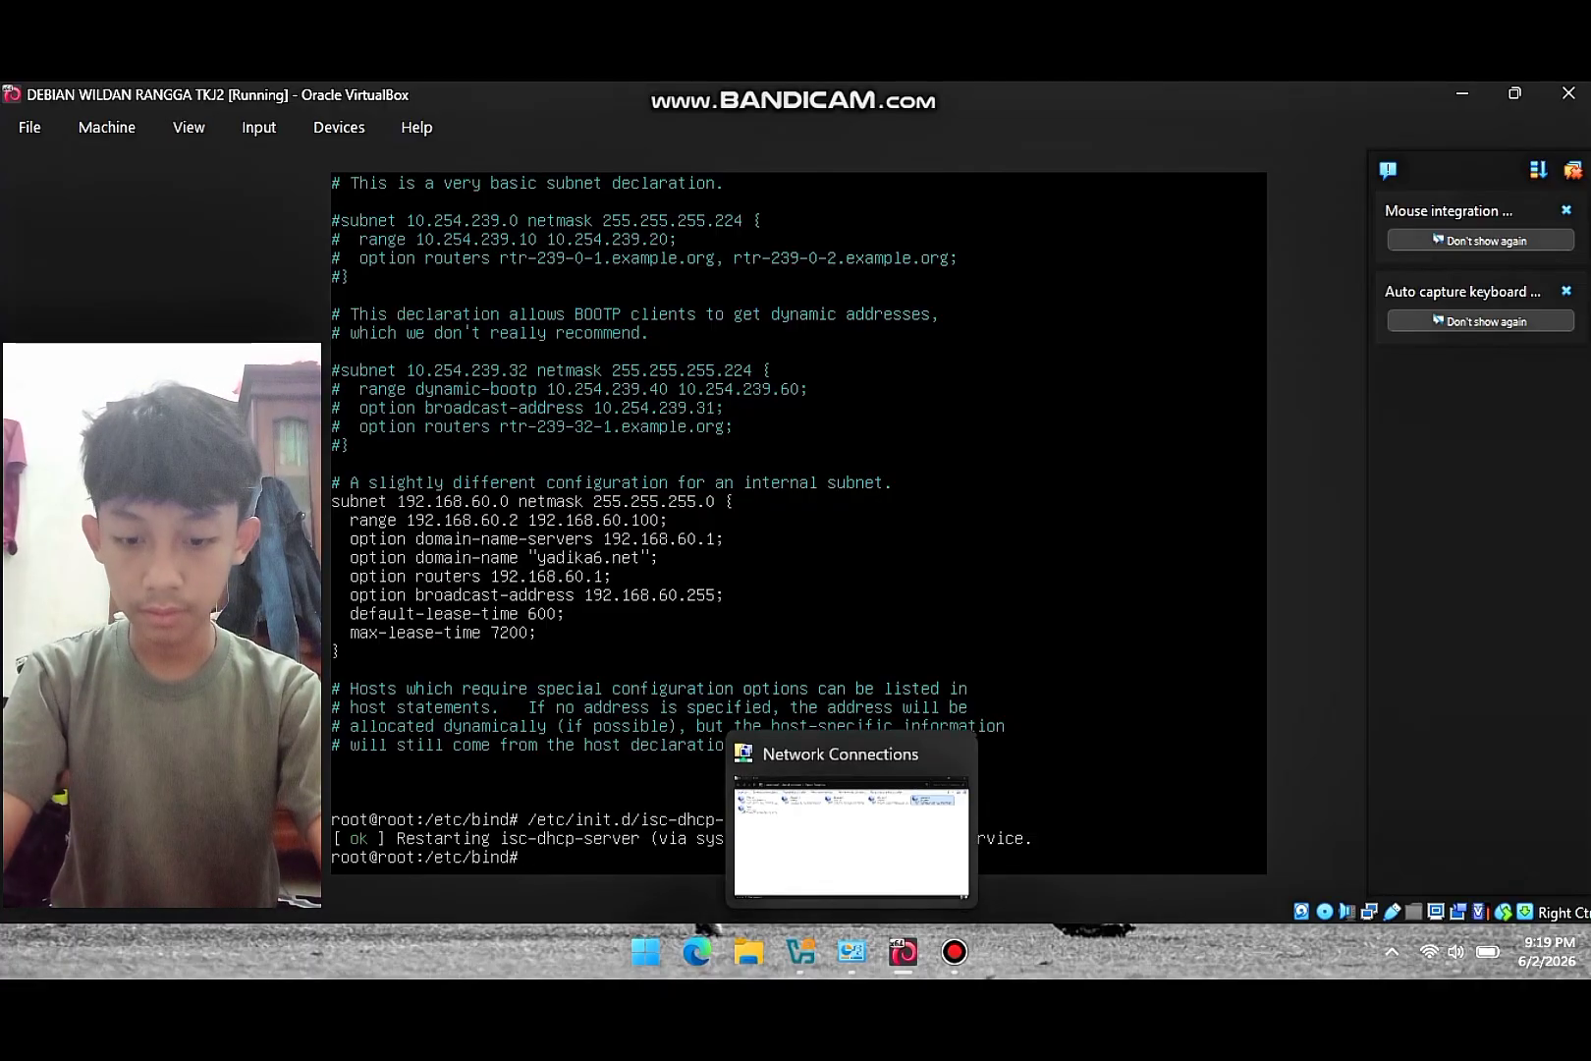
- Disable and re-enable the Ethernet 6 adapter, then open its status
left_click(852, 952)
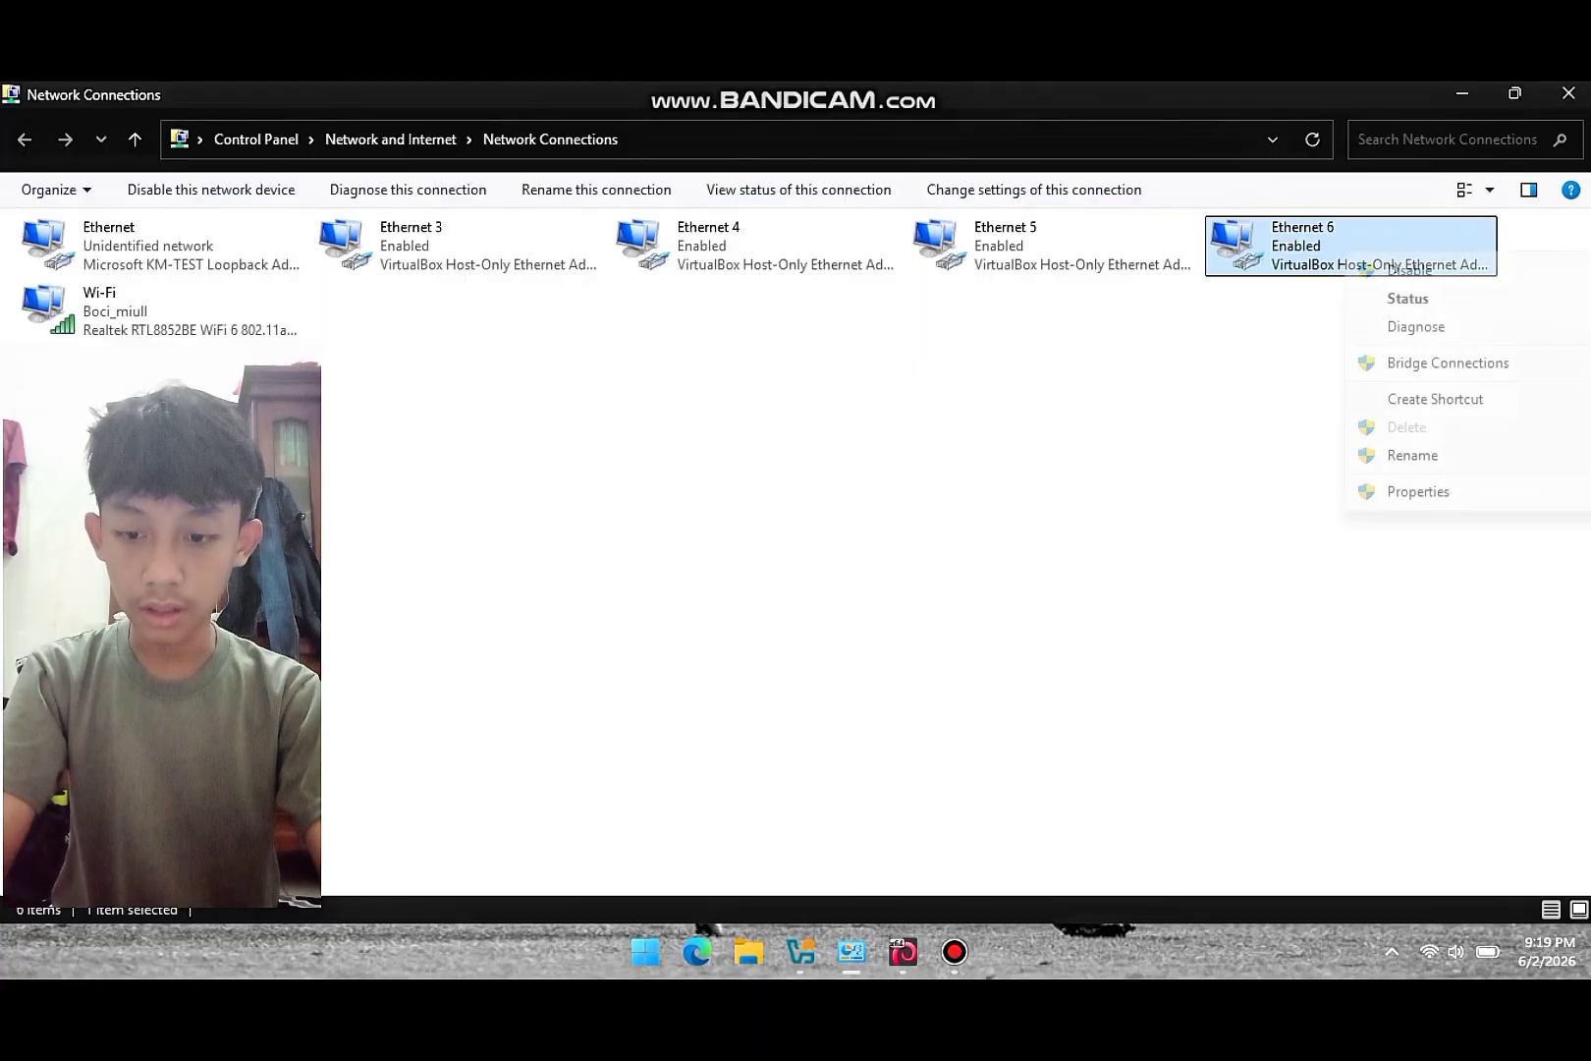
left_click(1395, 267)
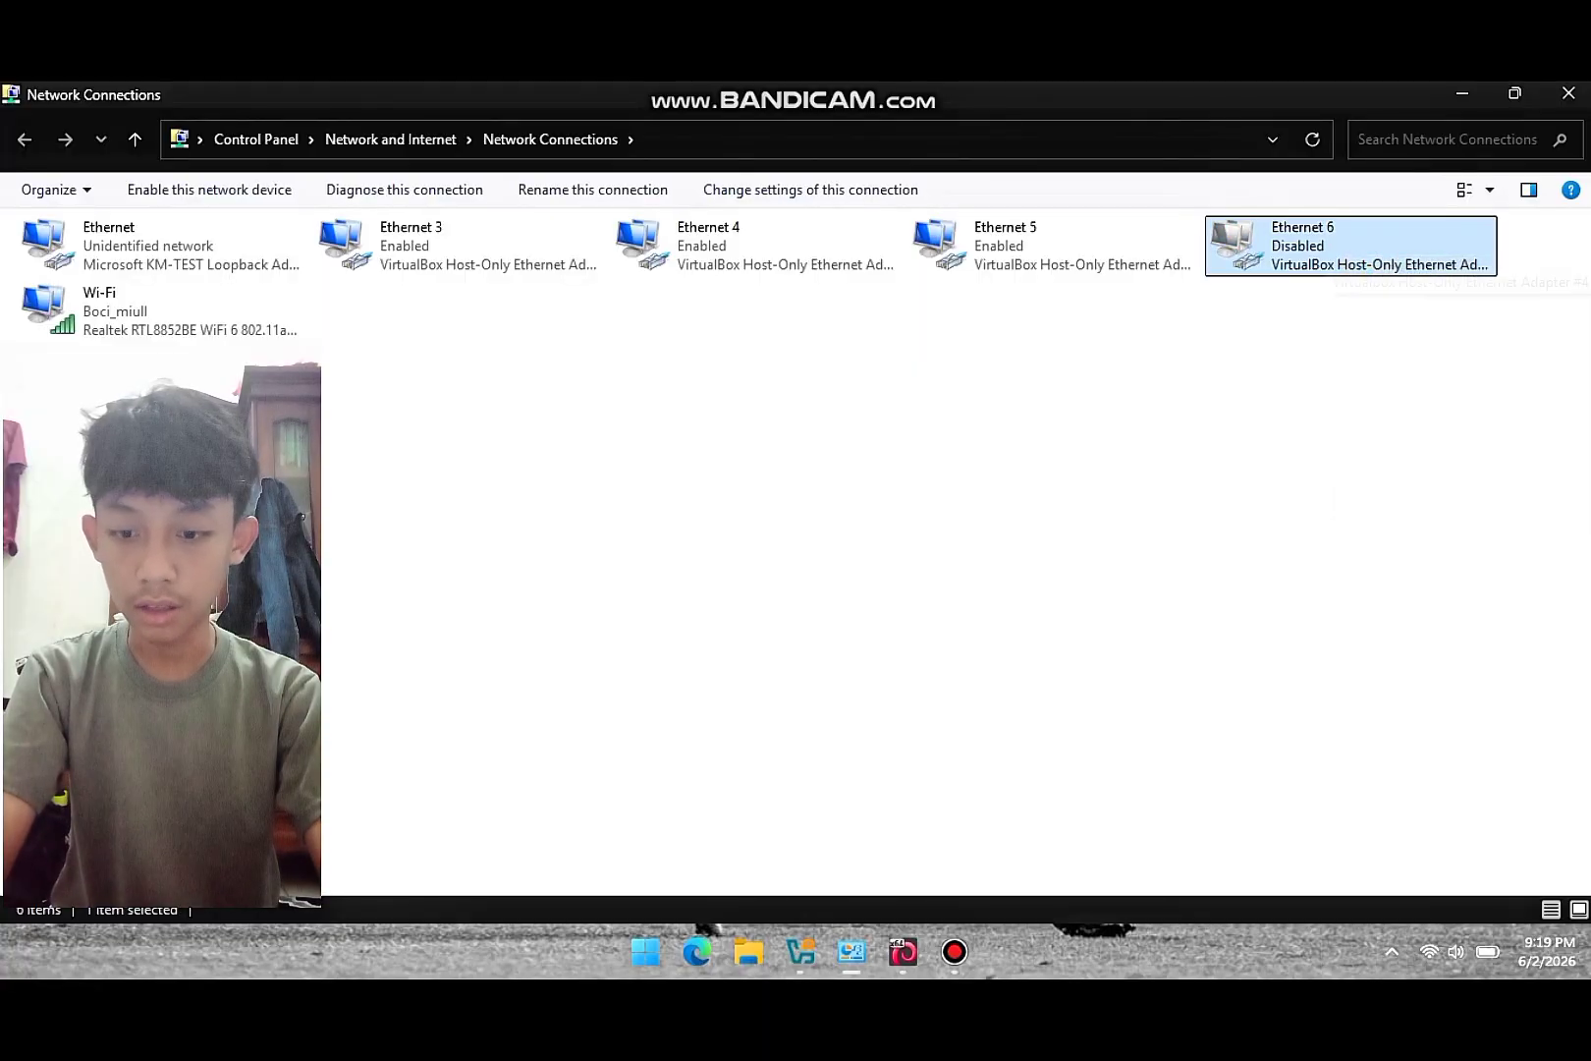
right_click(1344, 254)
left_click(1381, 267)
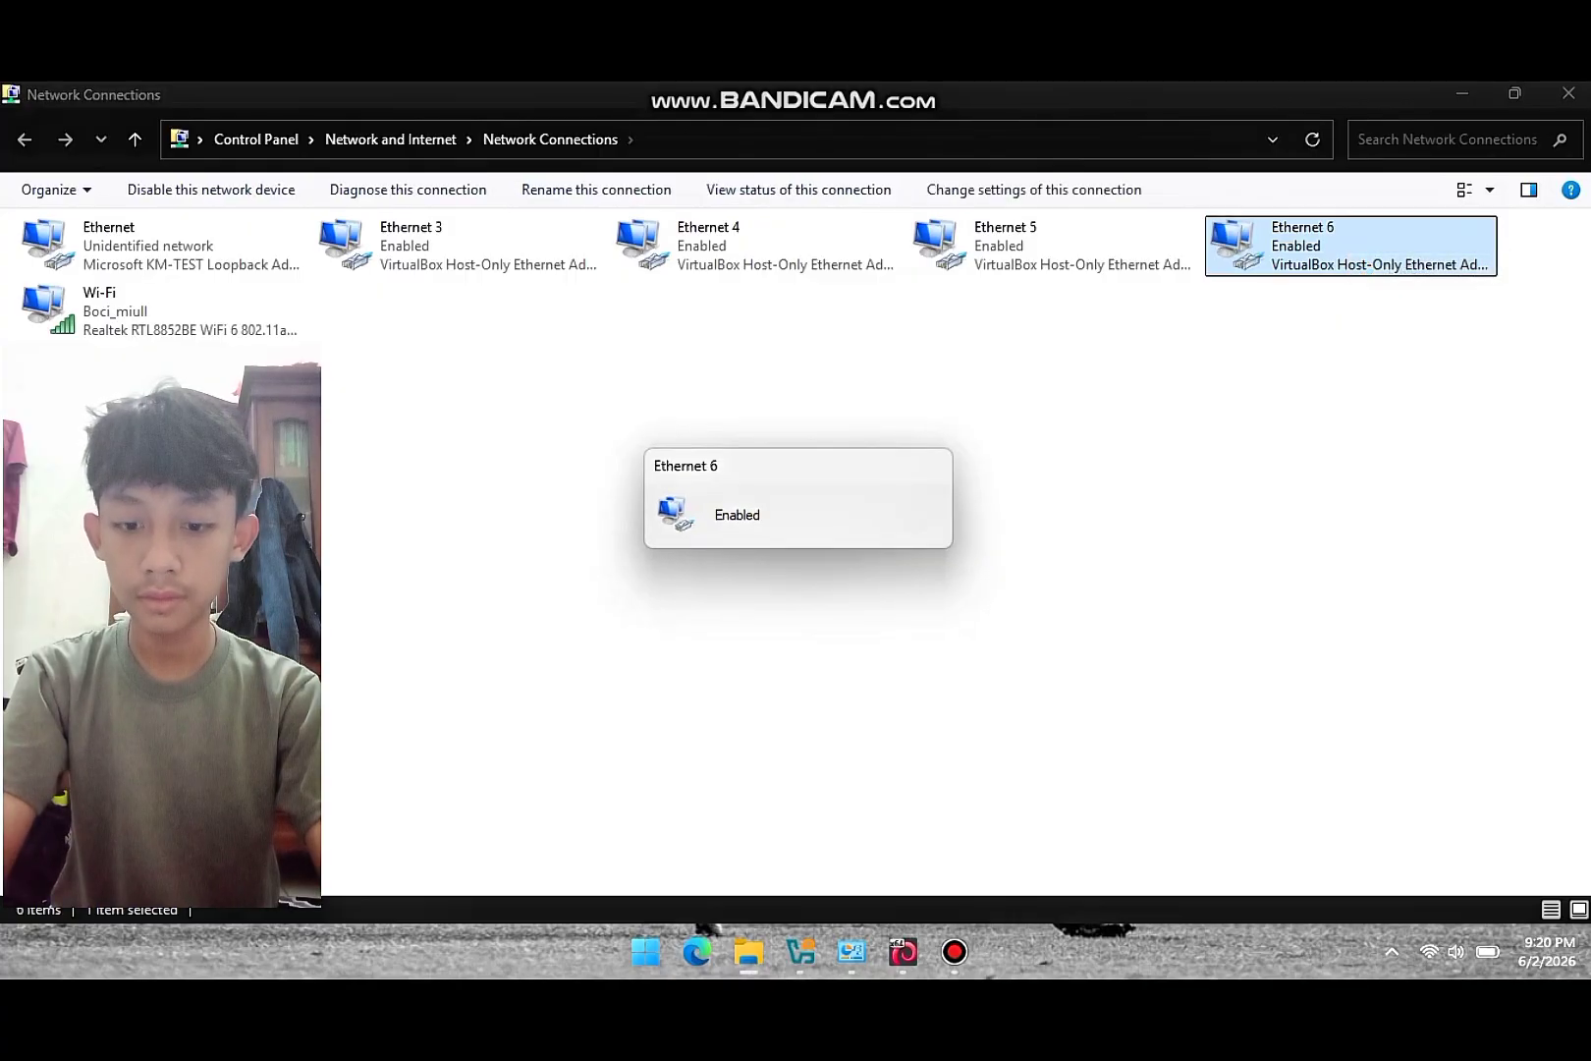
double_click(1346, 252)
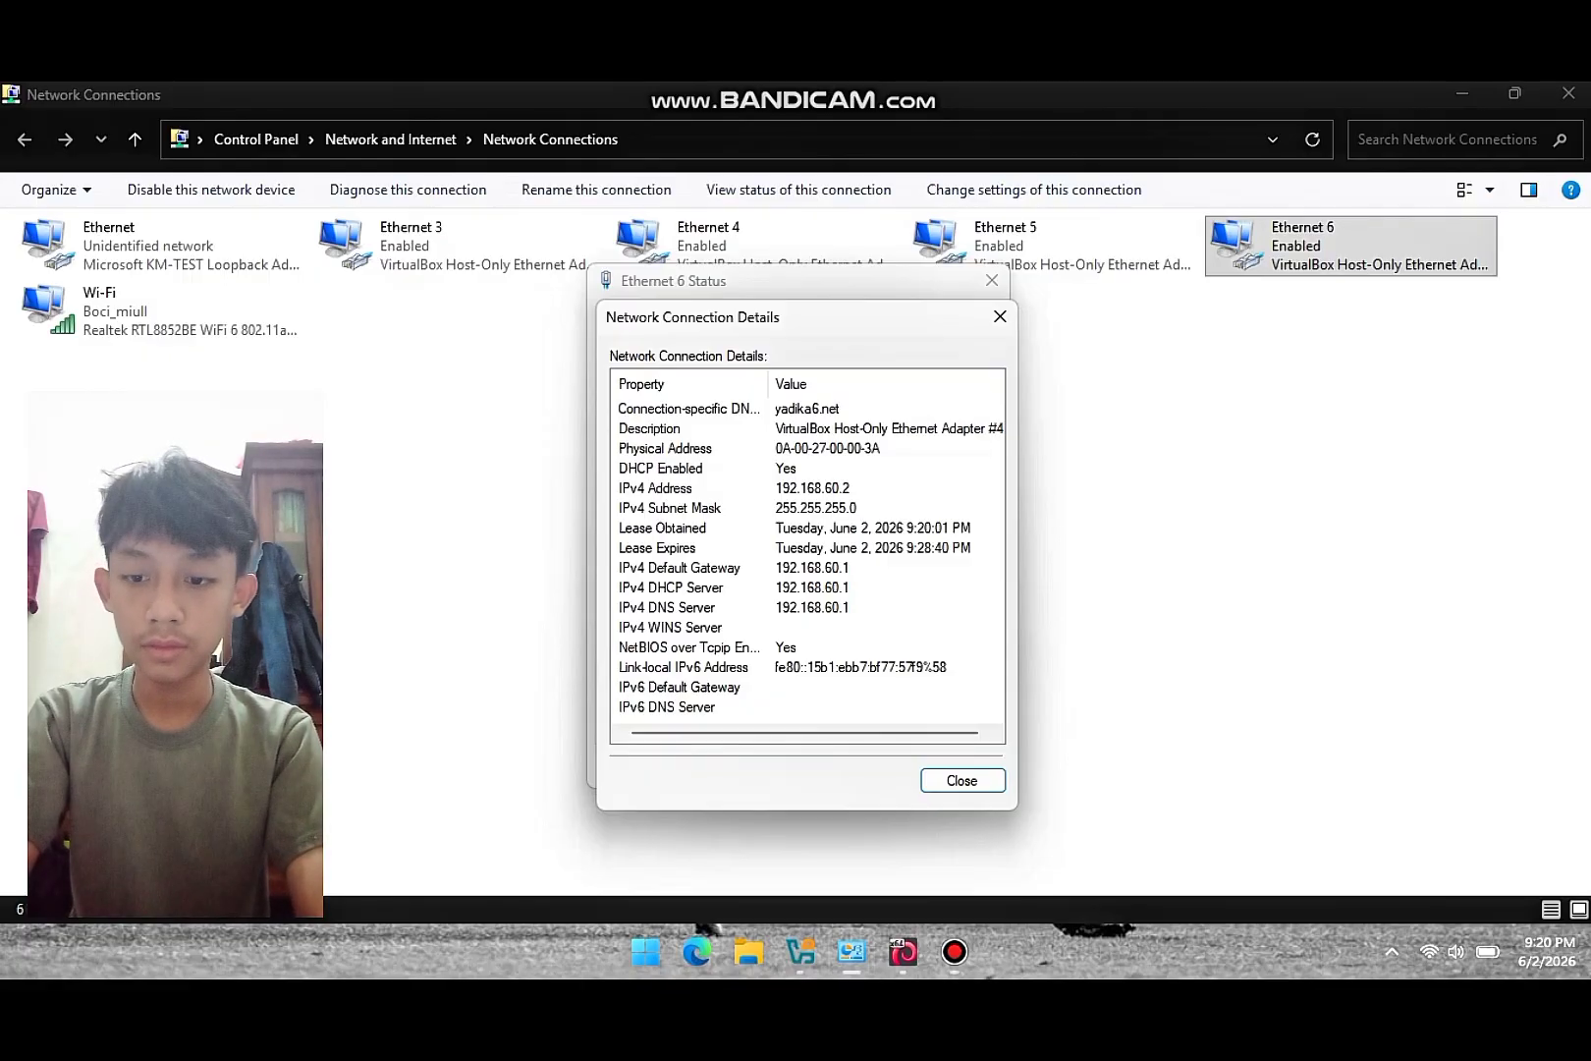
- Open Command Prompt from Windows search
key("super")
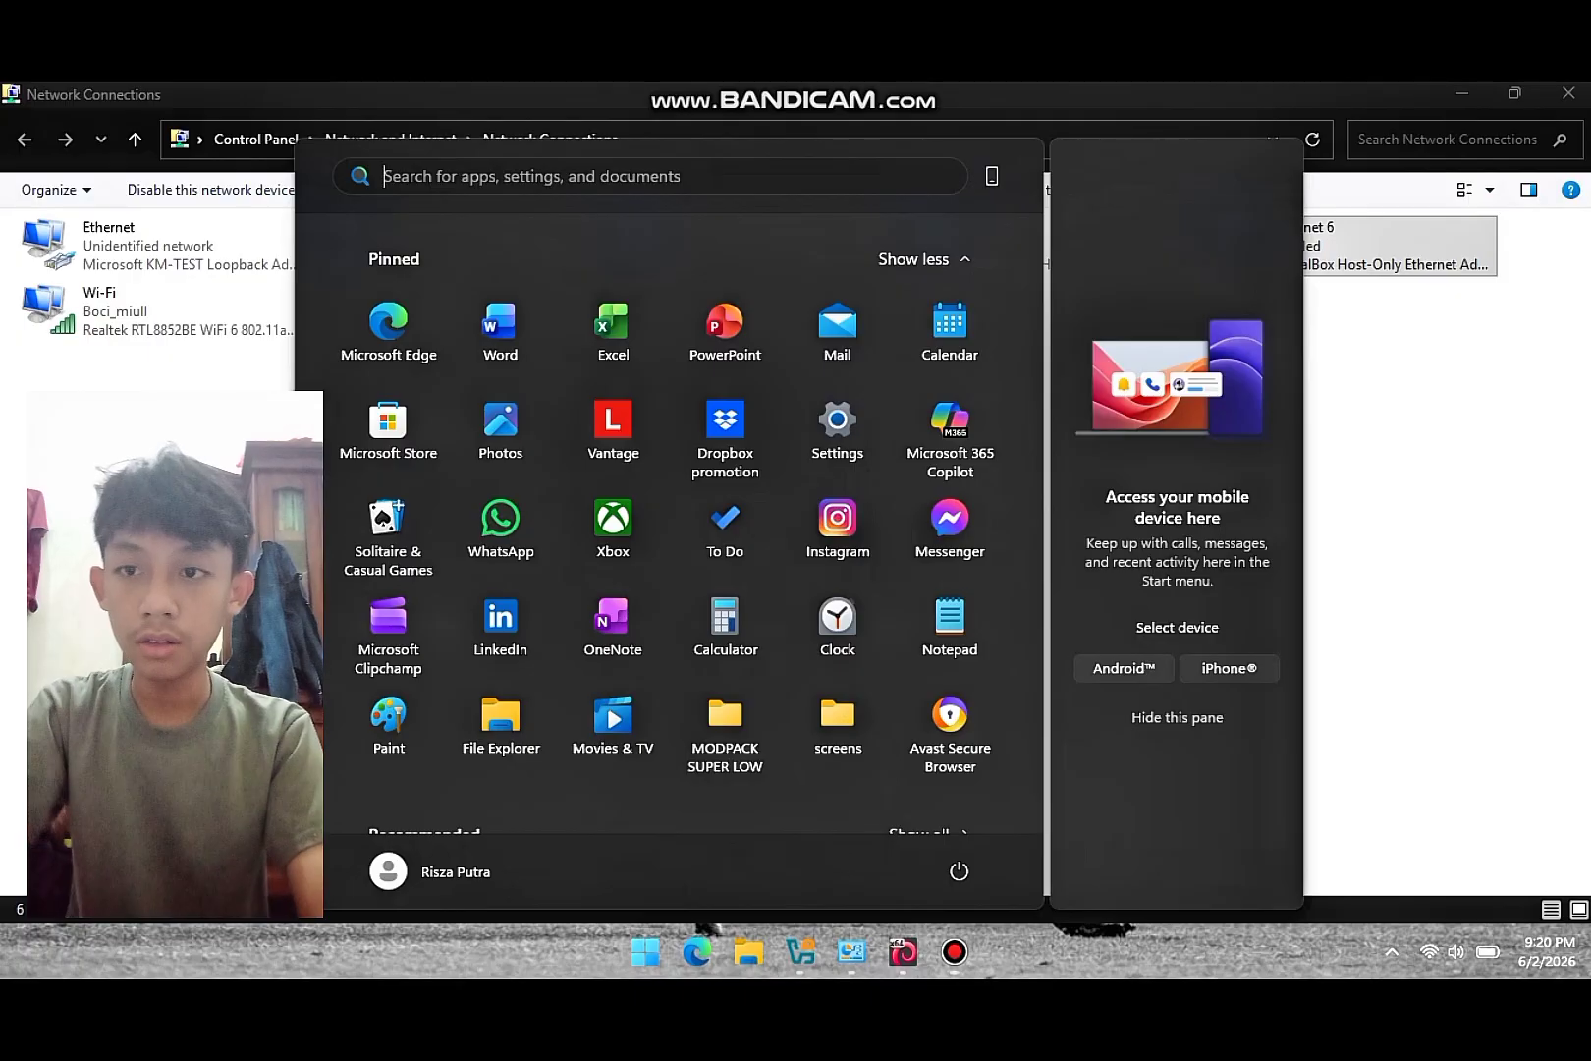
type("coma")
key("BackSpace")
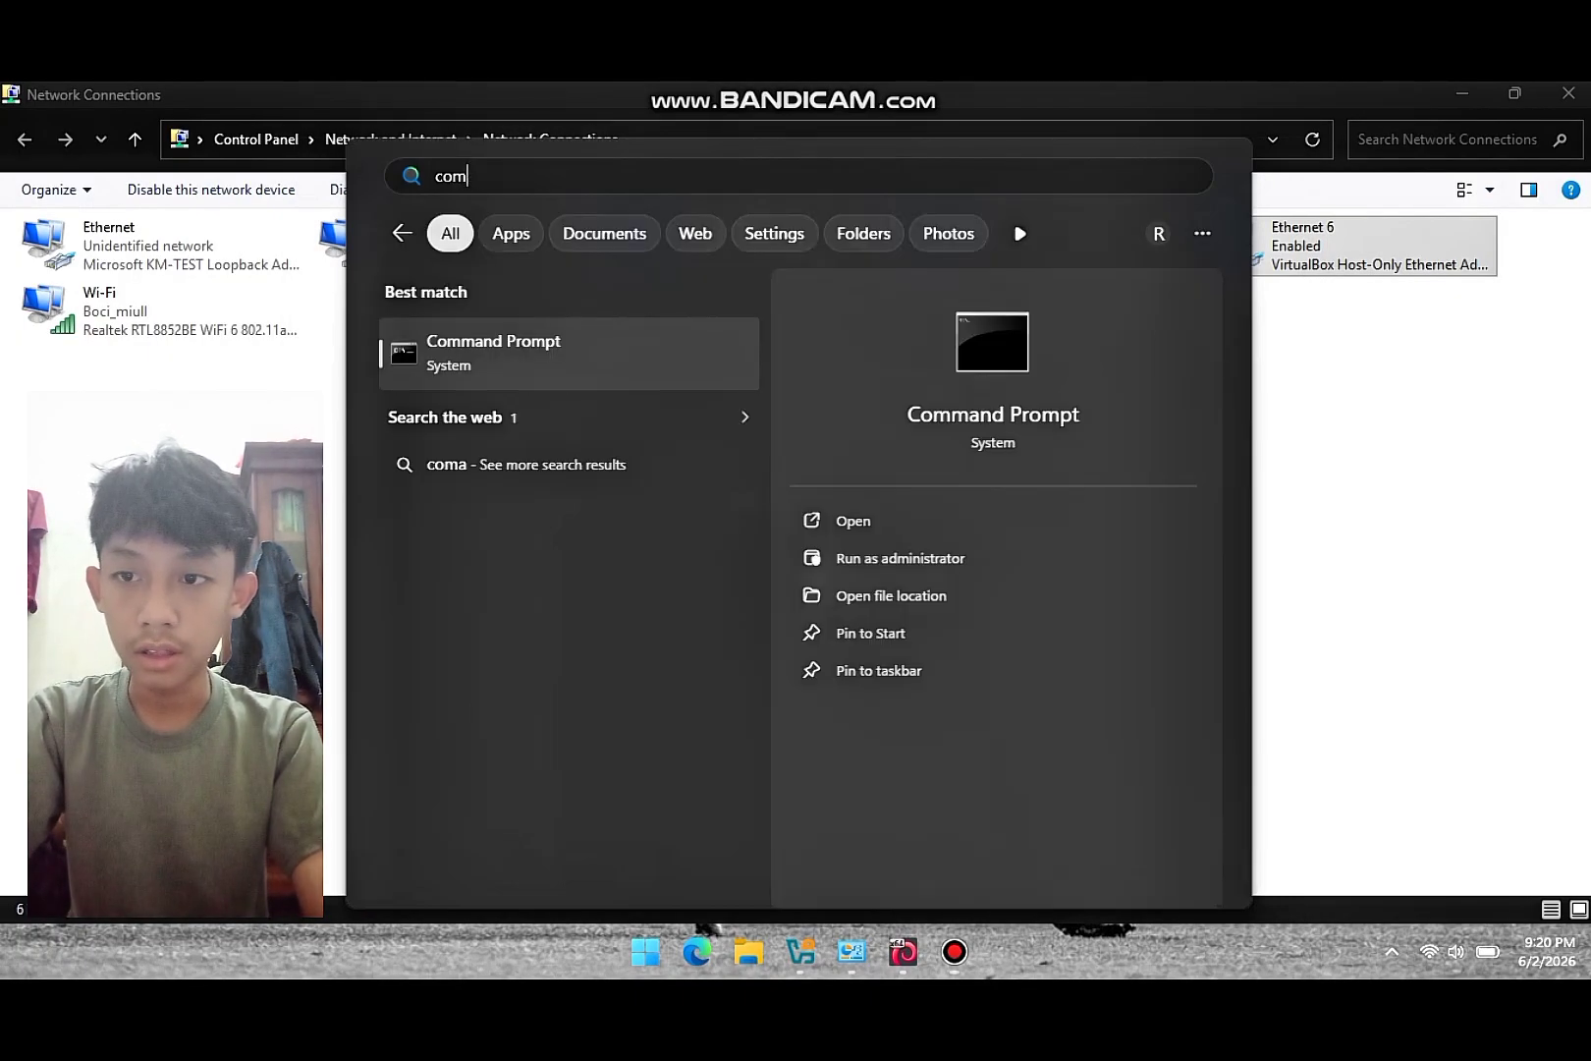
type("mand Prompt")
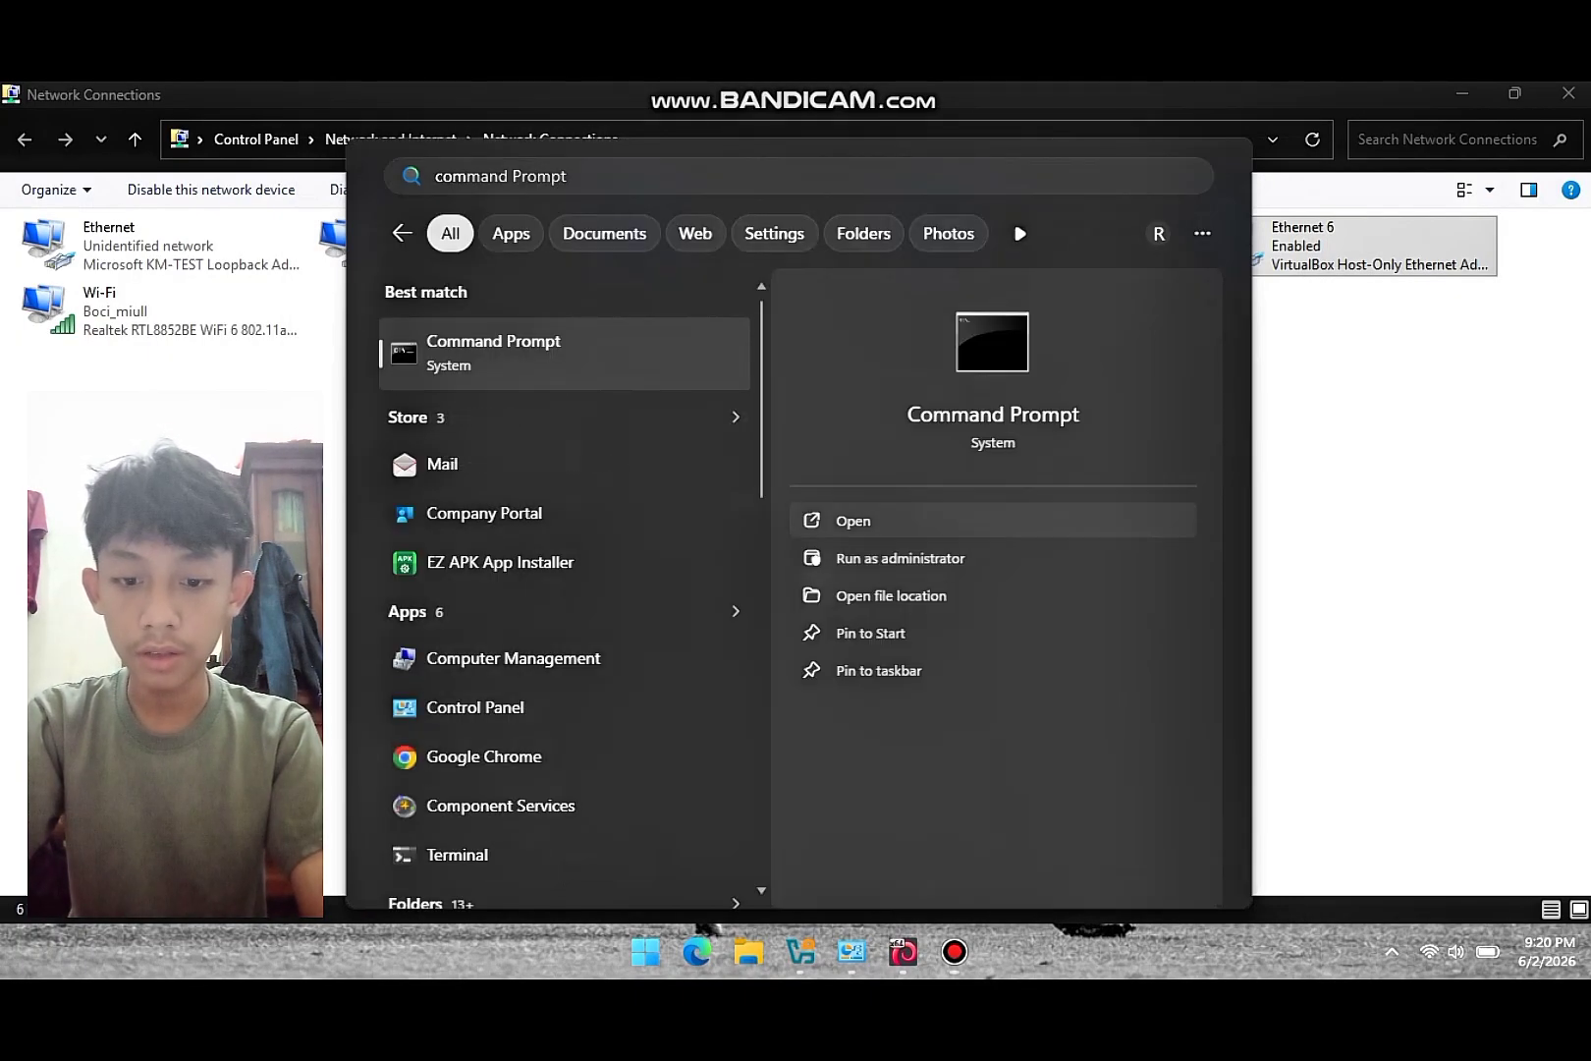
key("Escape")
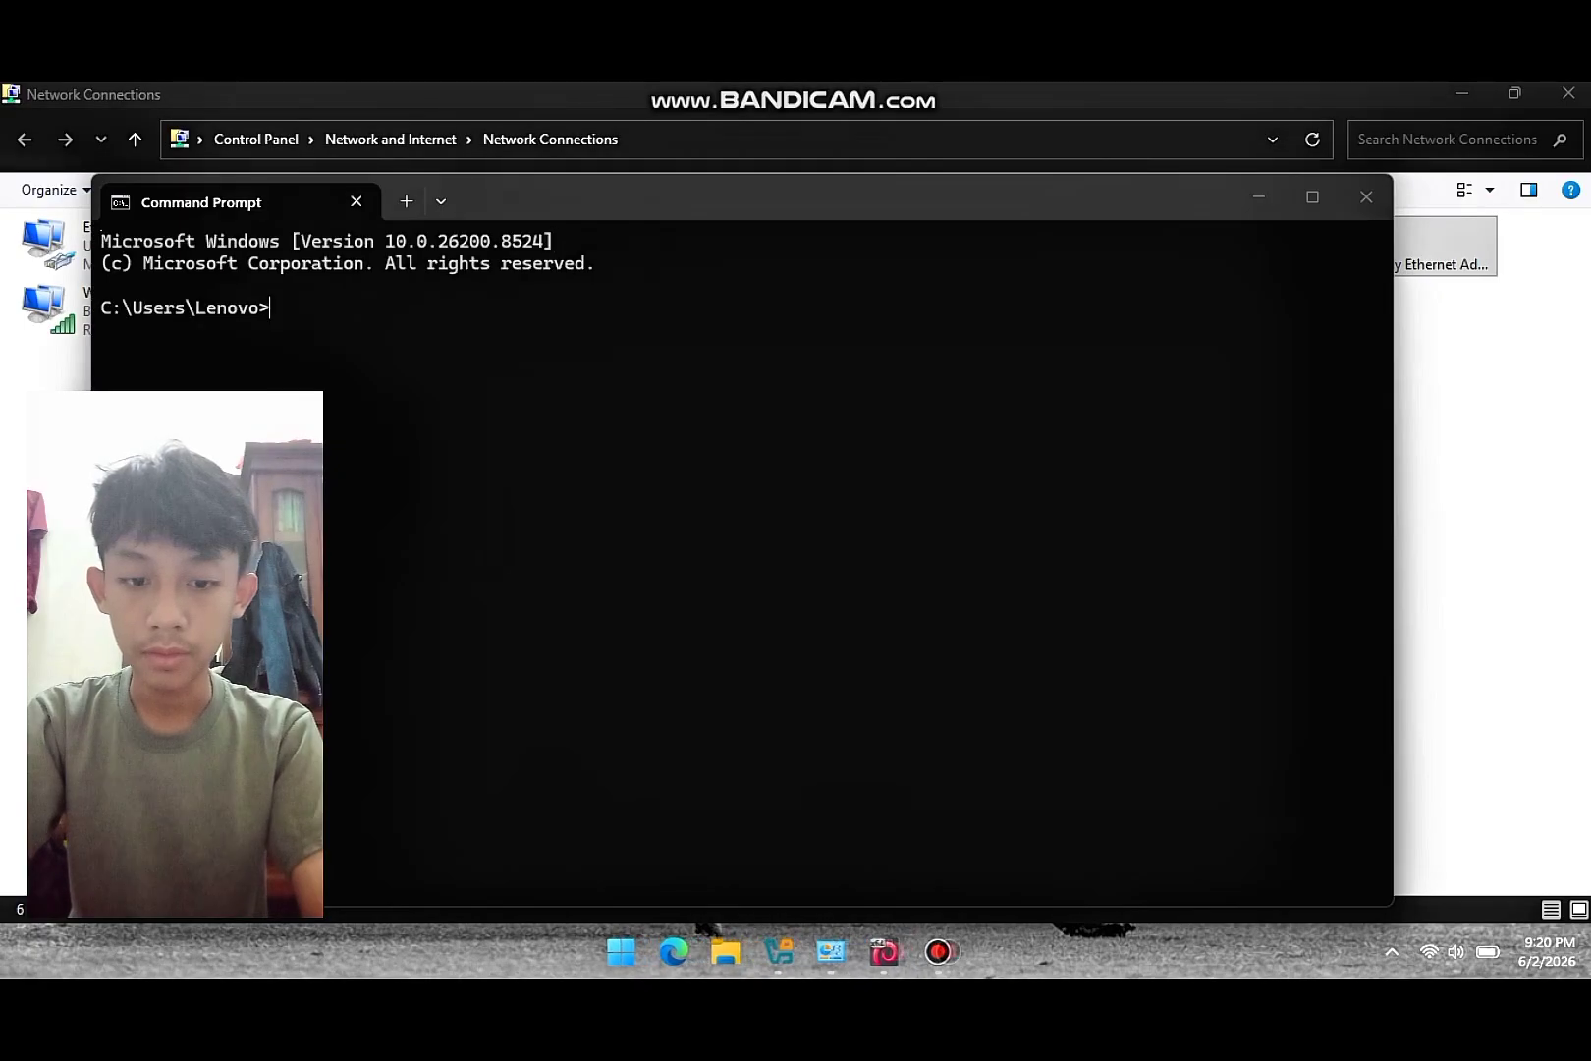
- Ping yadika6.net and confirm four replies from 192.168.60.1
type("ping")
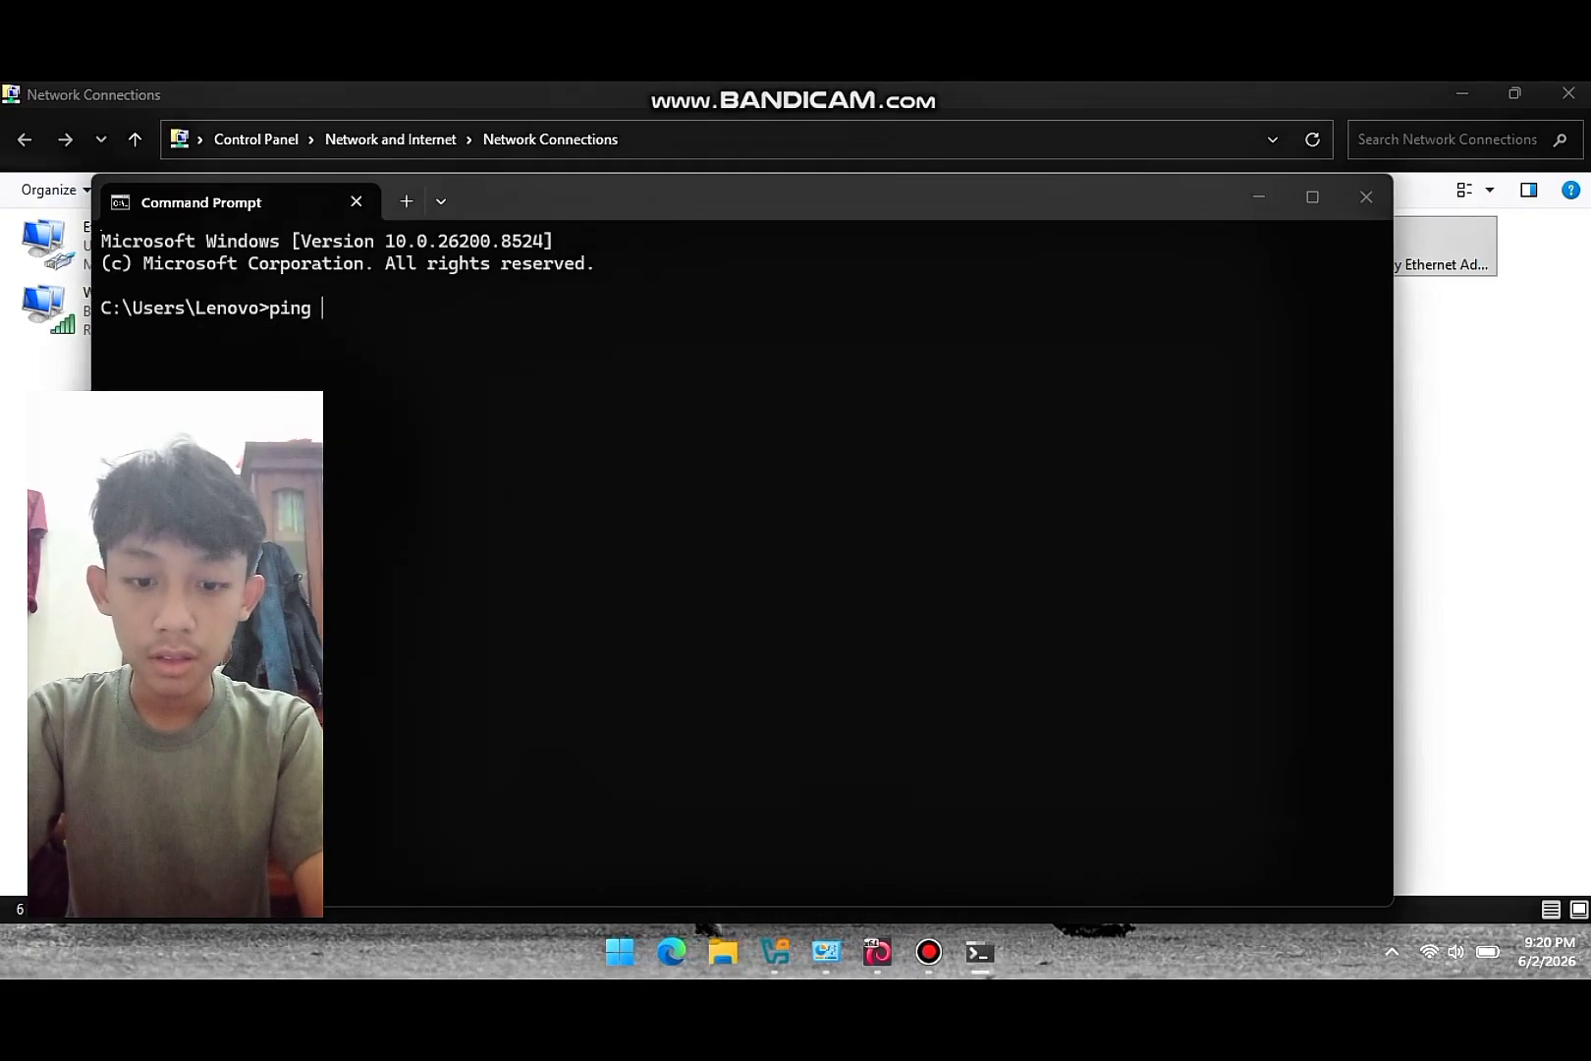
type("yadika6")
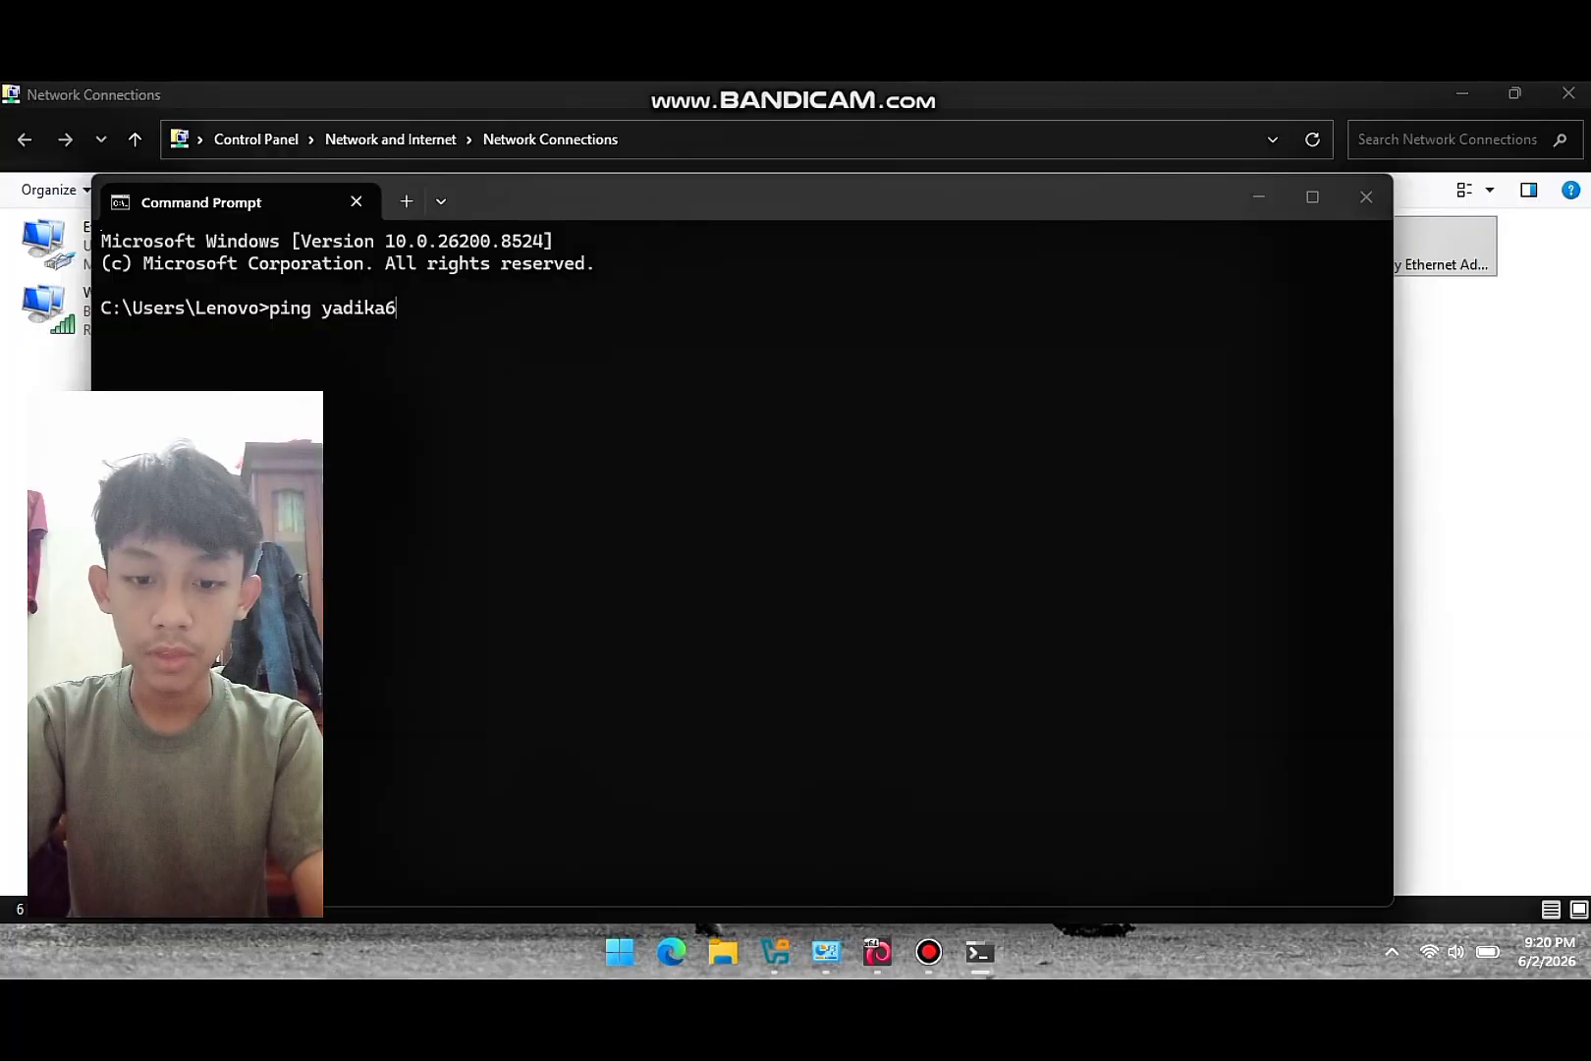
type(".net")
key("Return")
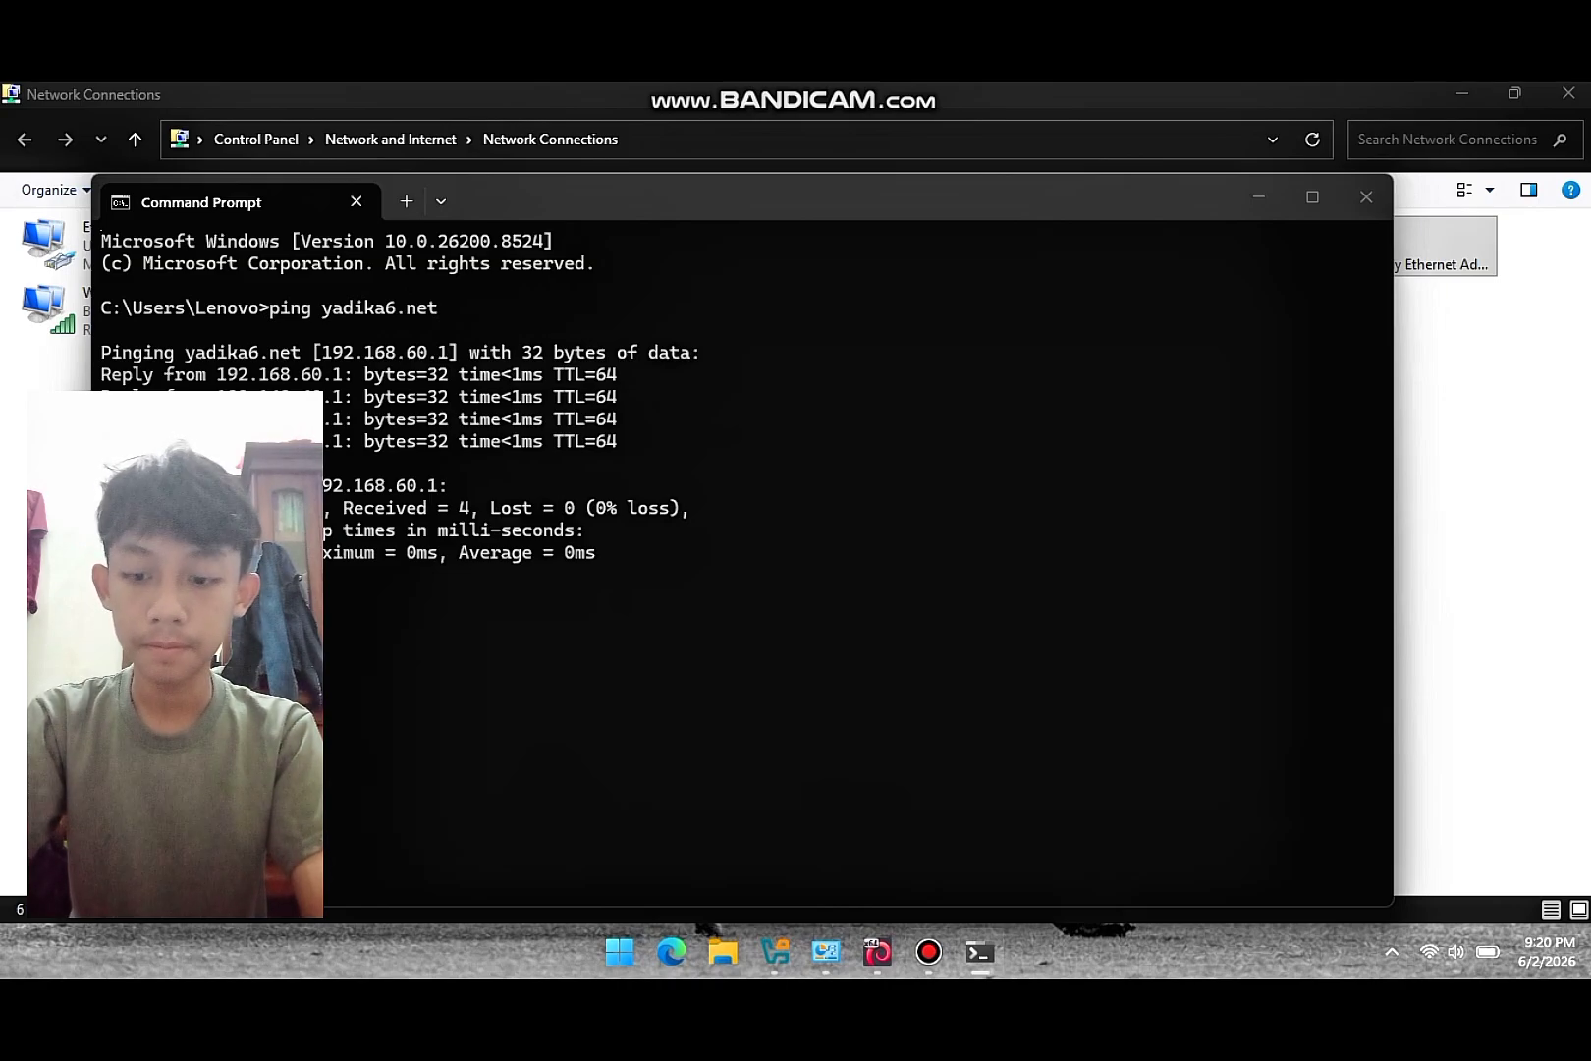
left_click(928, 951)
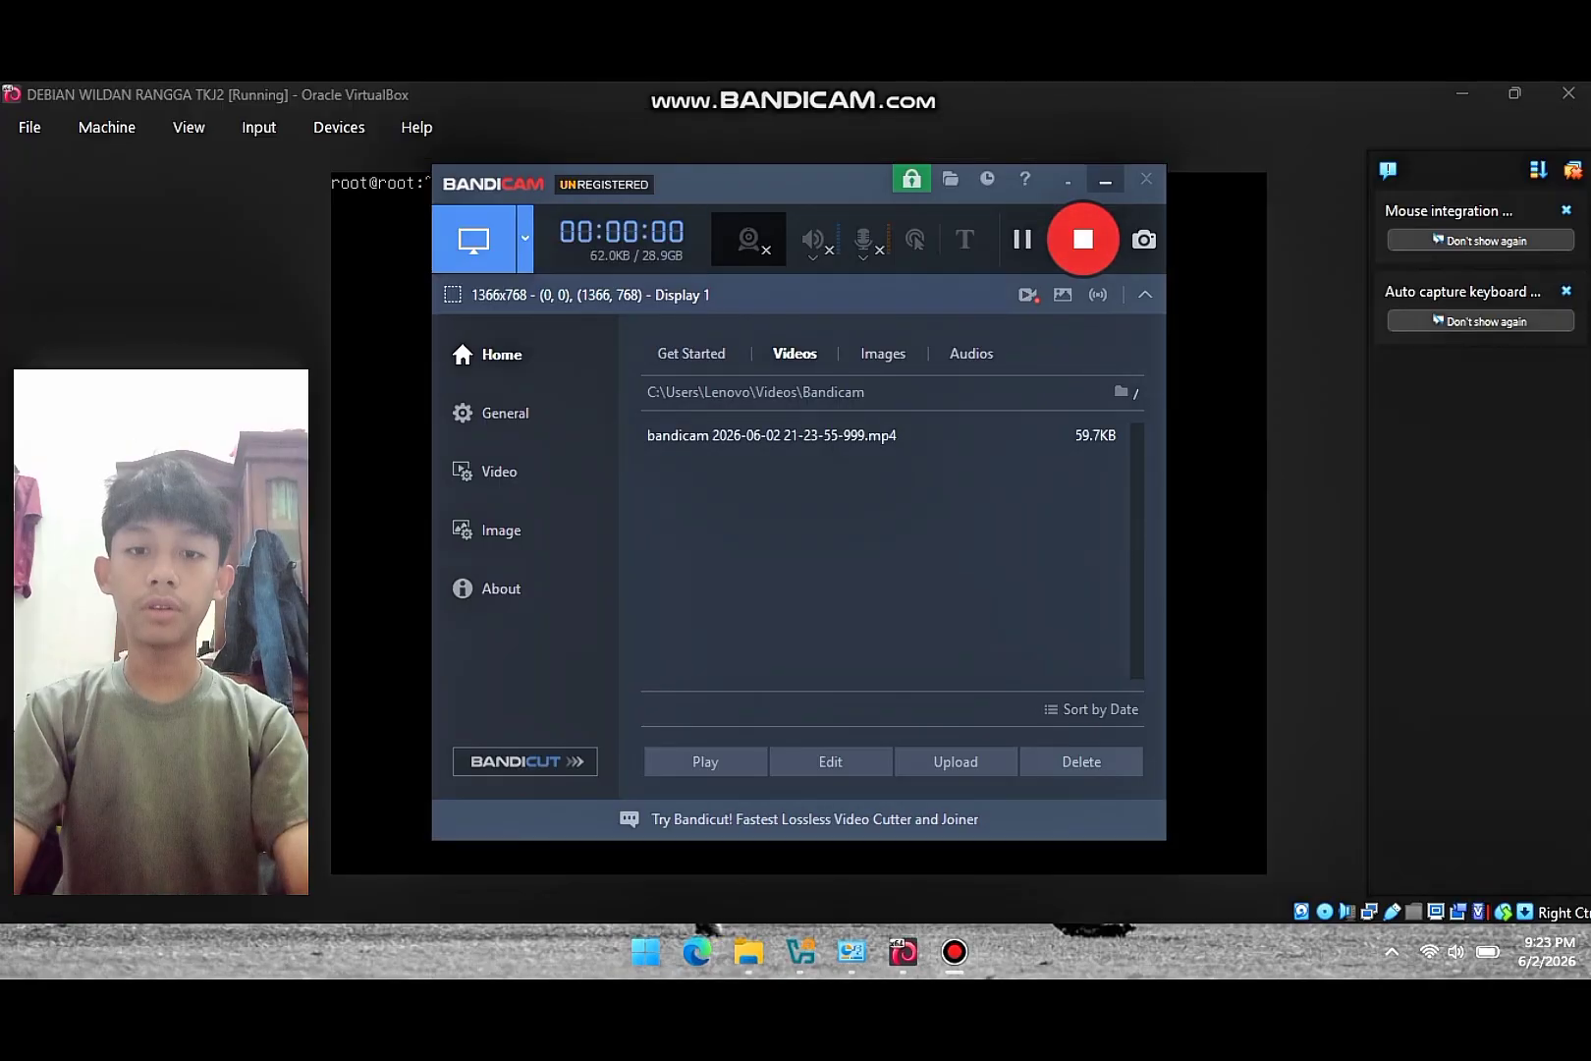
- Start installing proftpd with apt-get install proftpd, confirming with y
left_click(1105, 182)
type("ap")
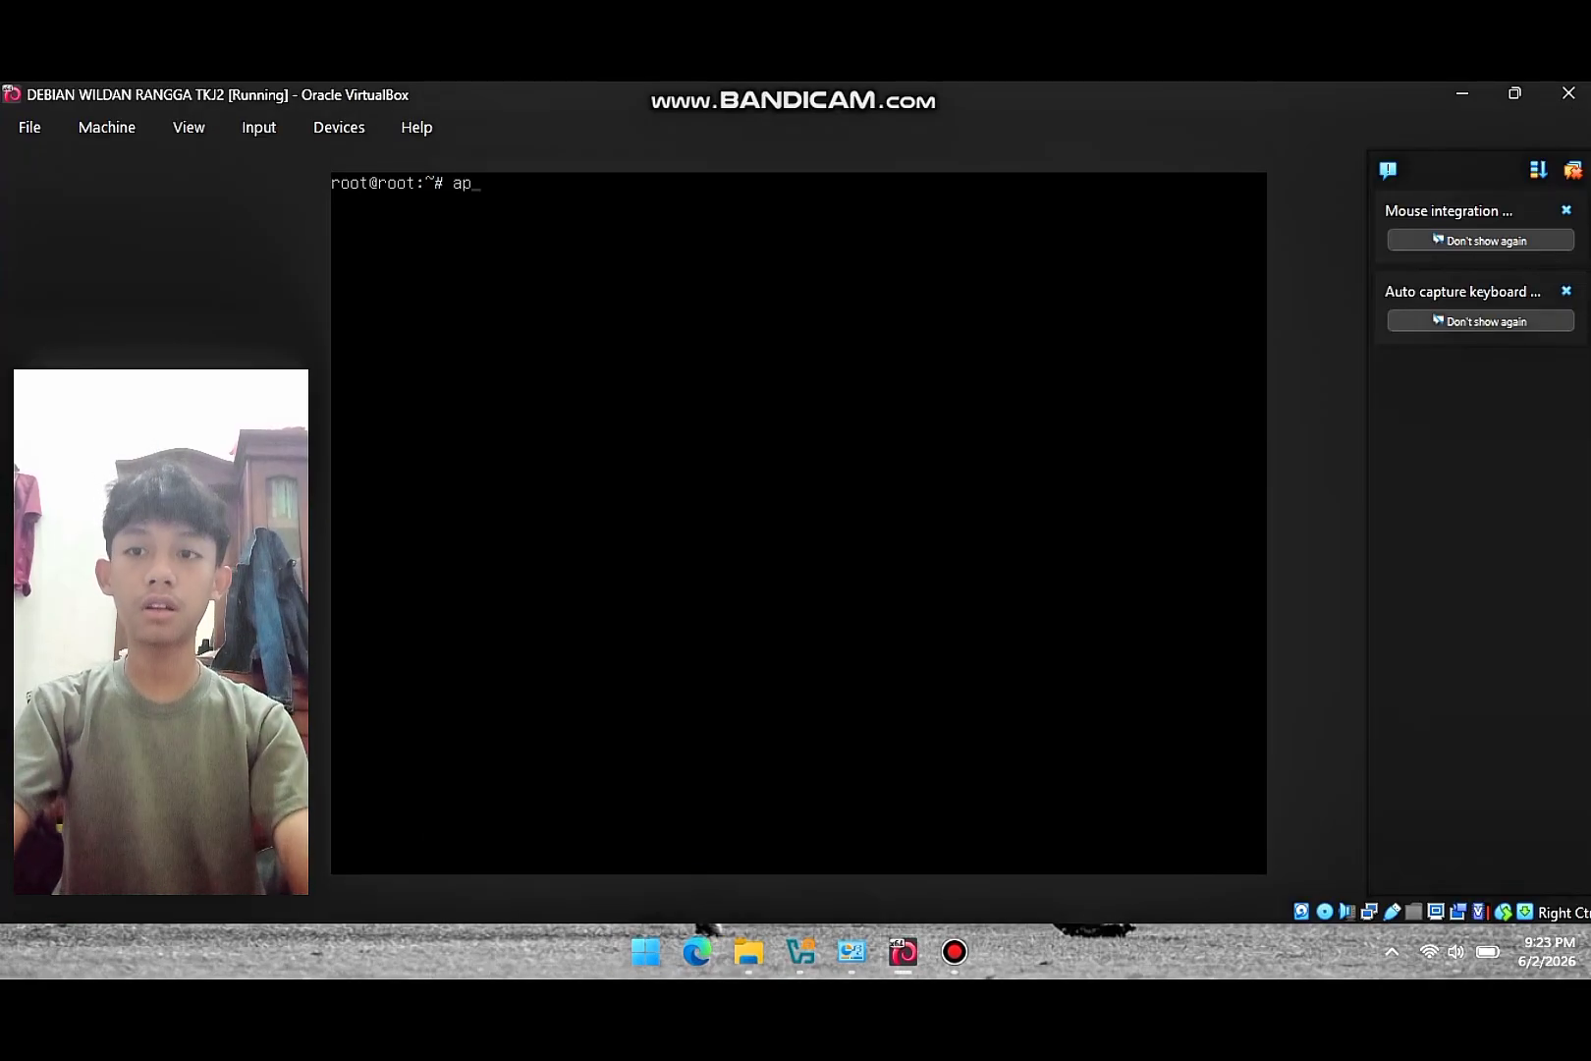
type("t-get ")
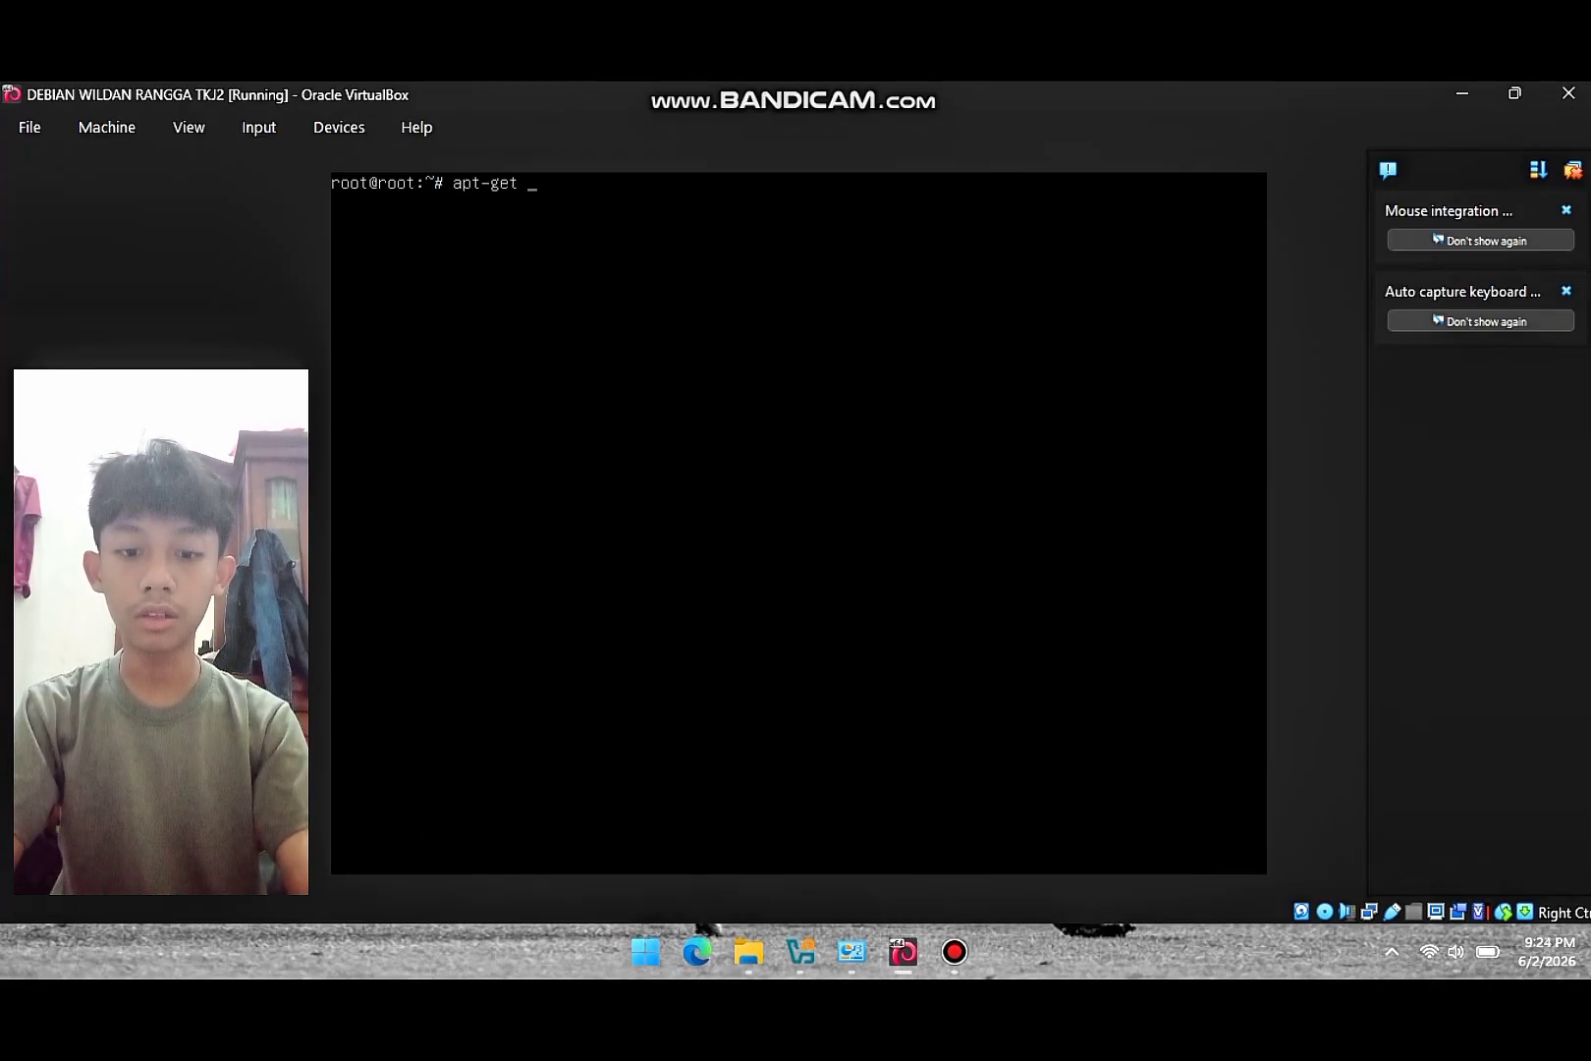
type("install")
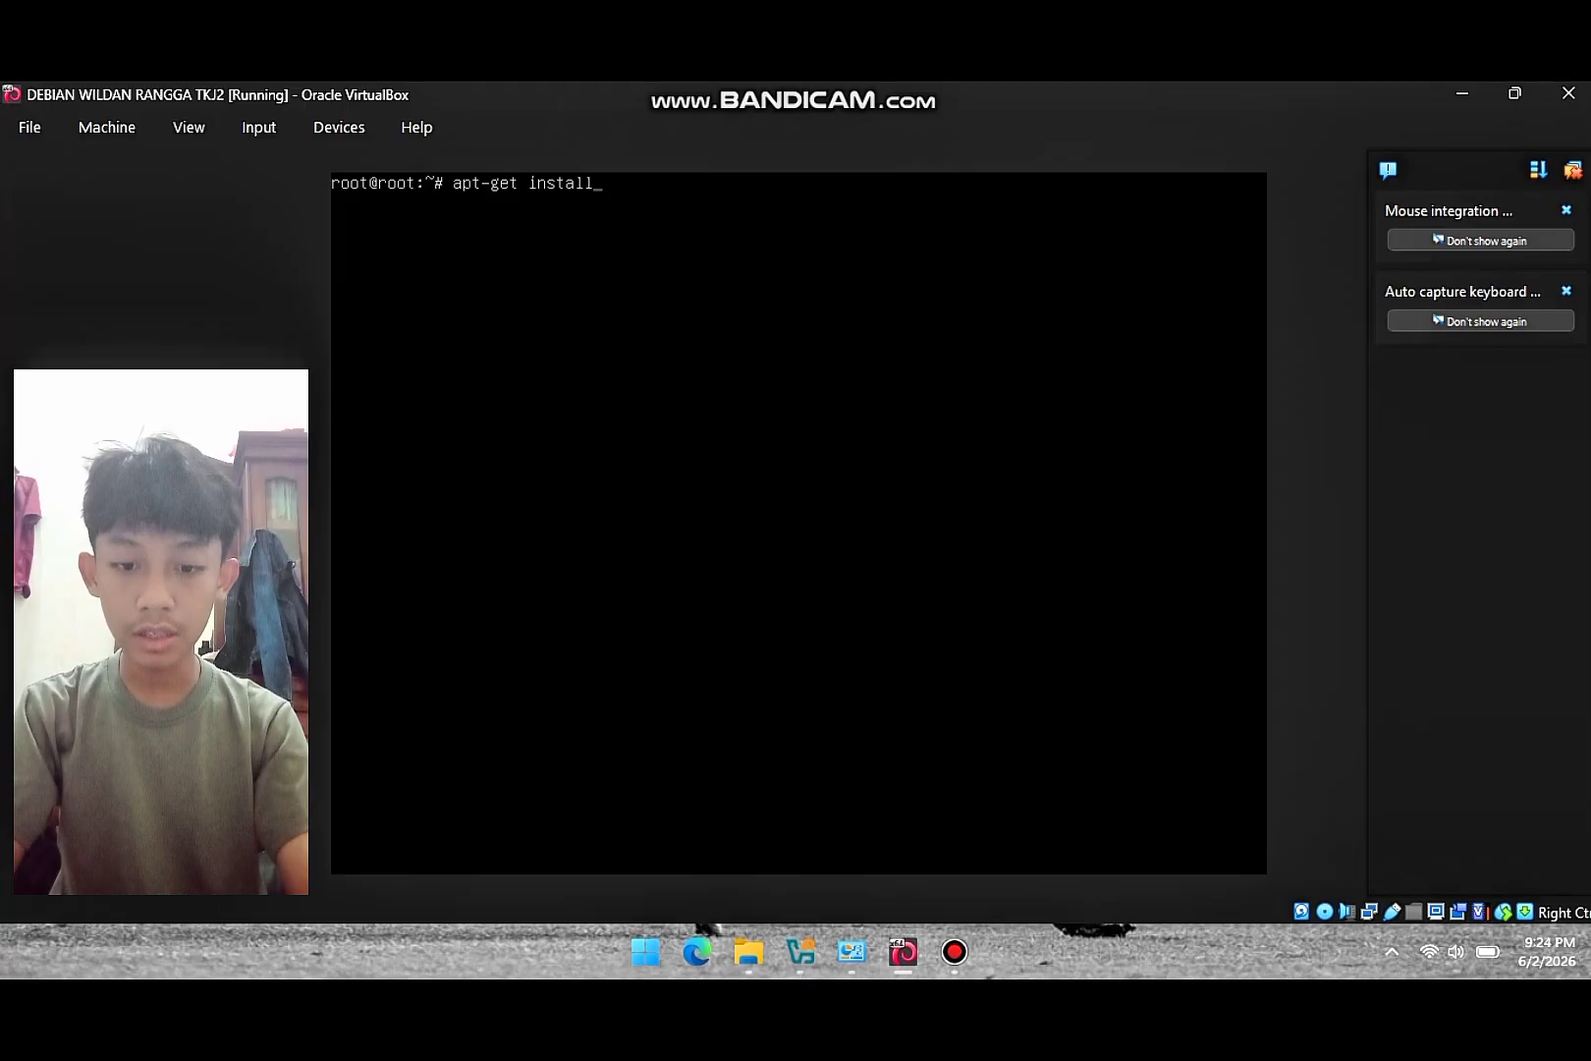
type(" pro")
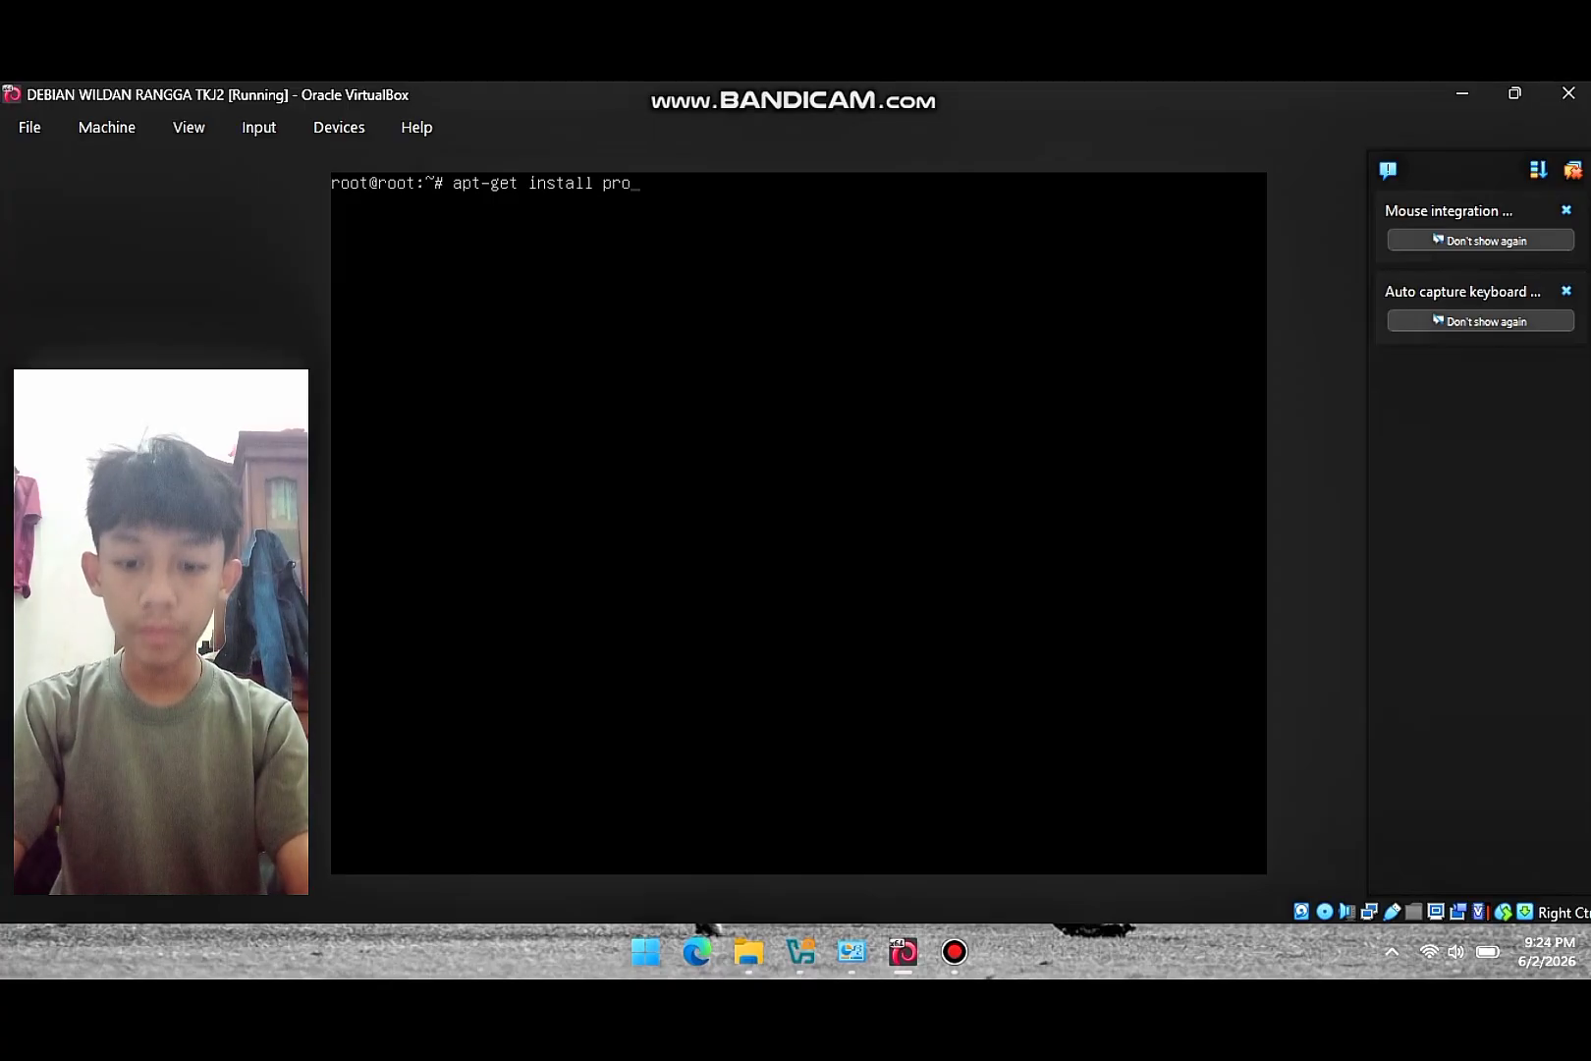
type("ftpd")
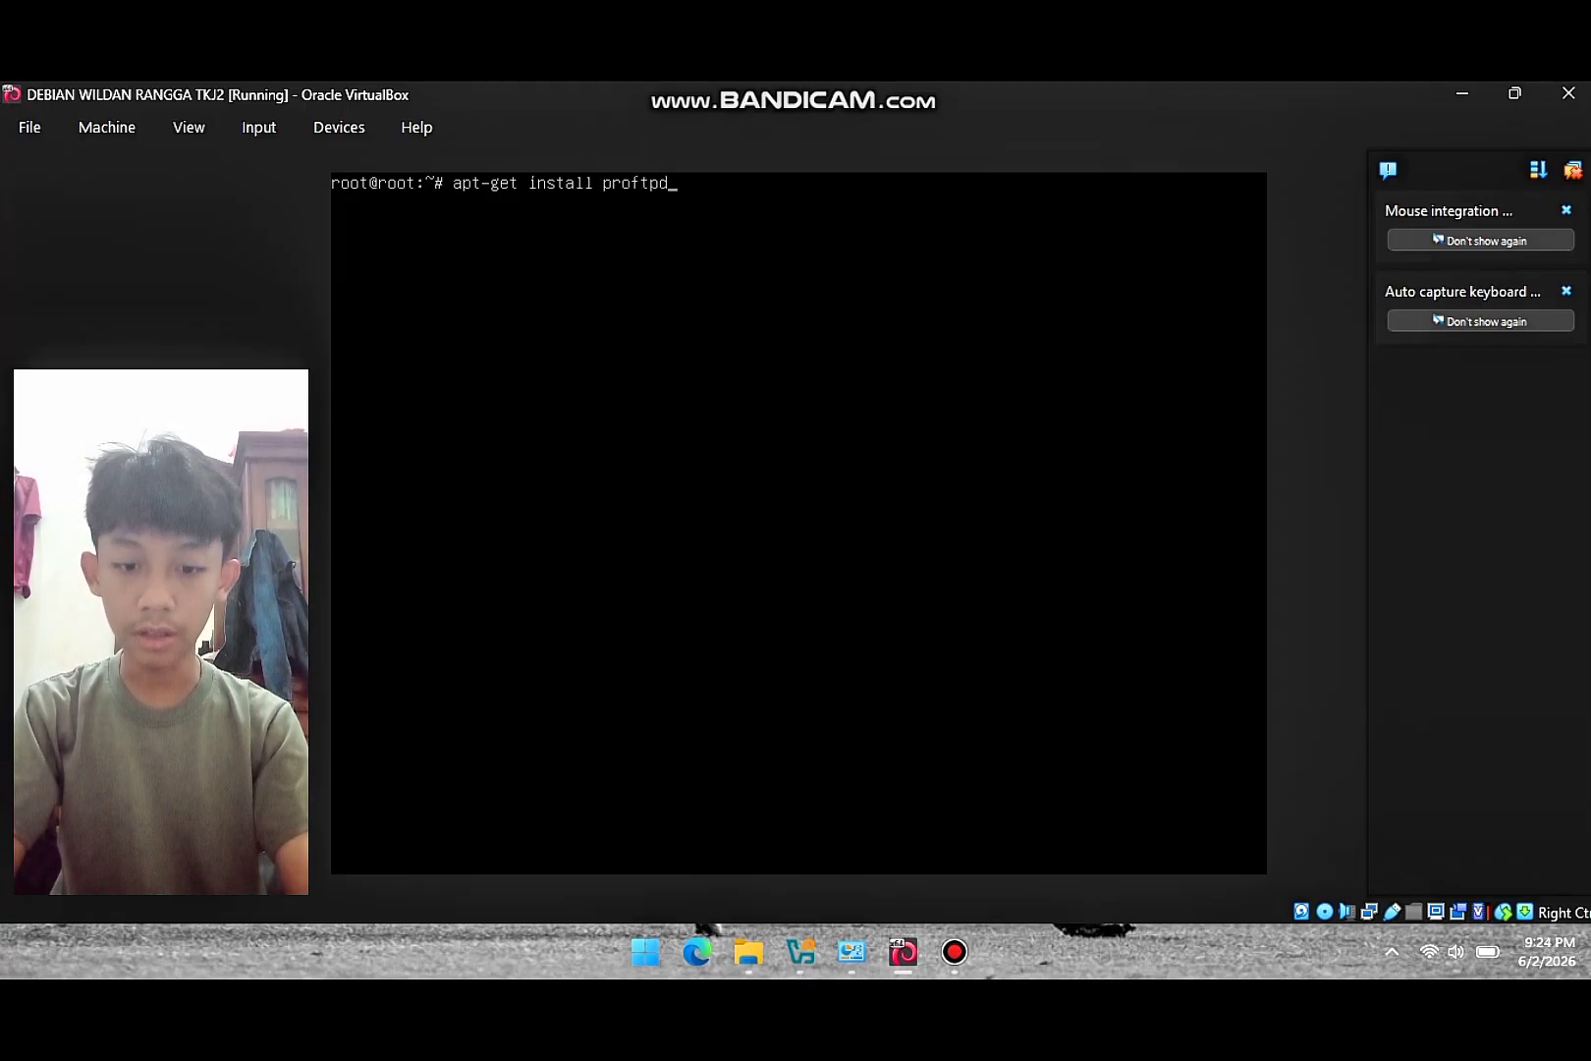
key("Return")
type("y")
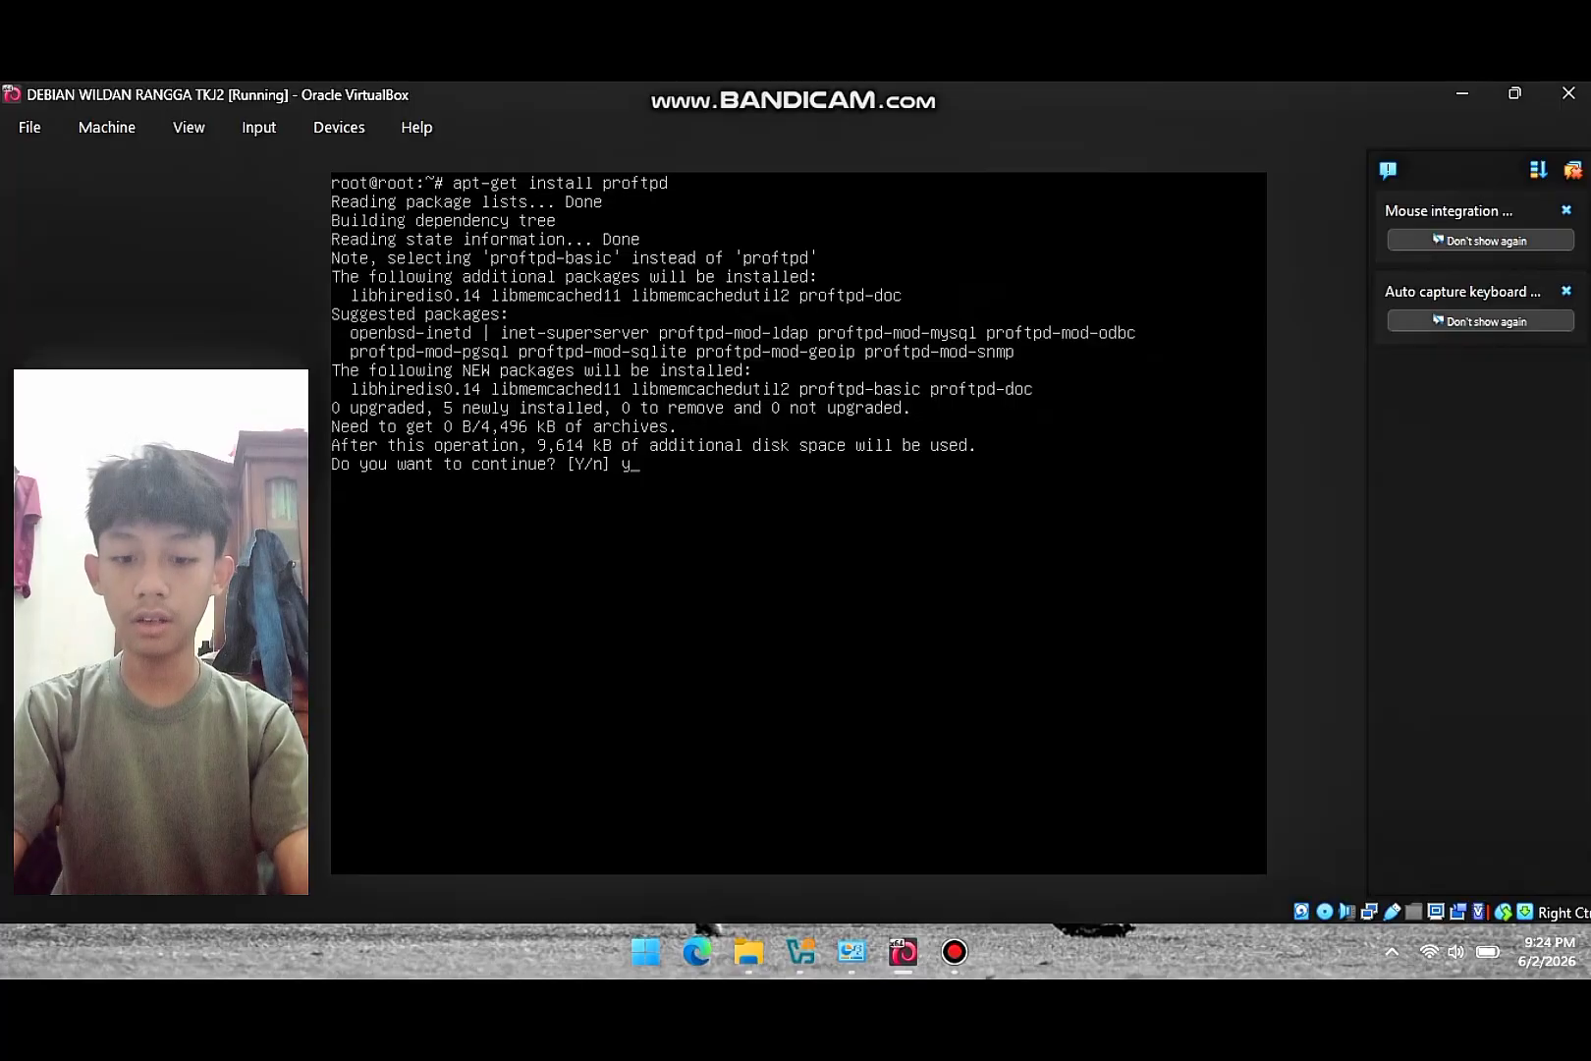
key("Return")
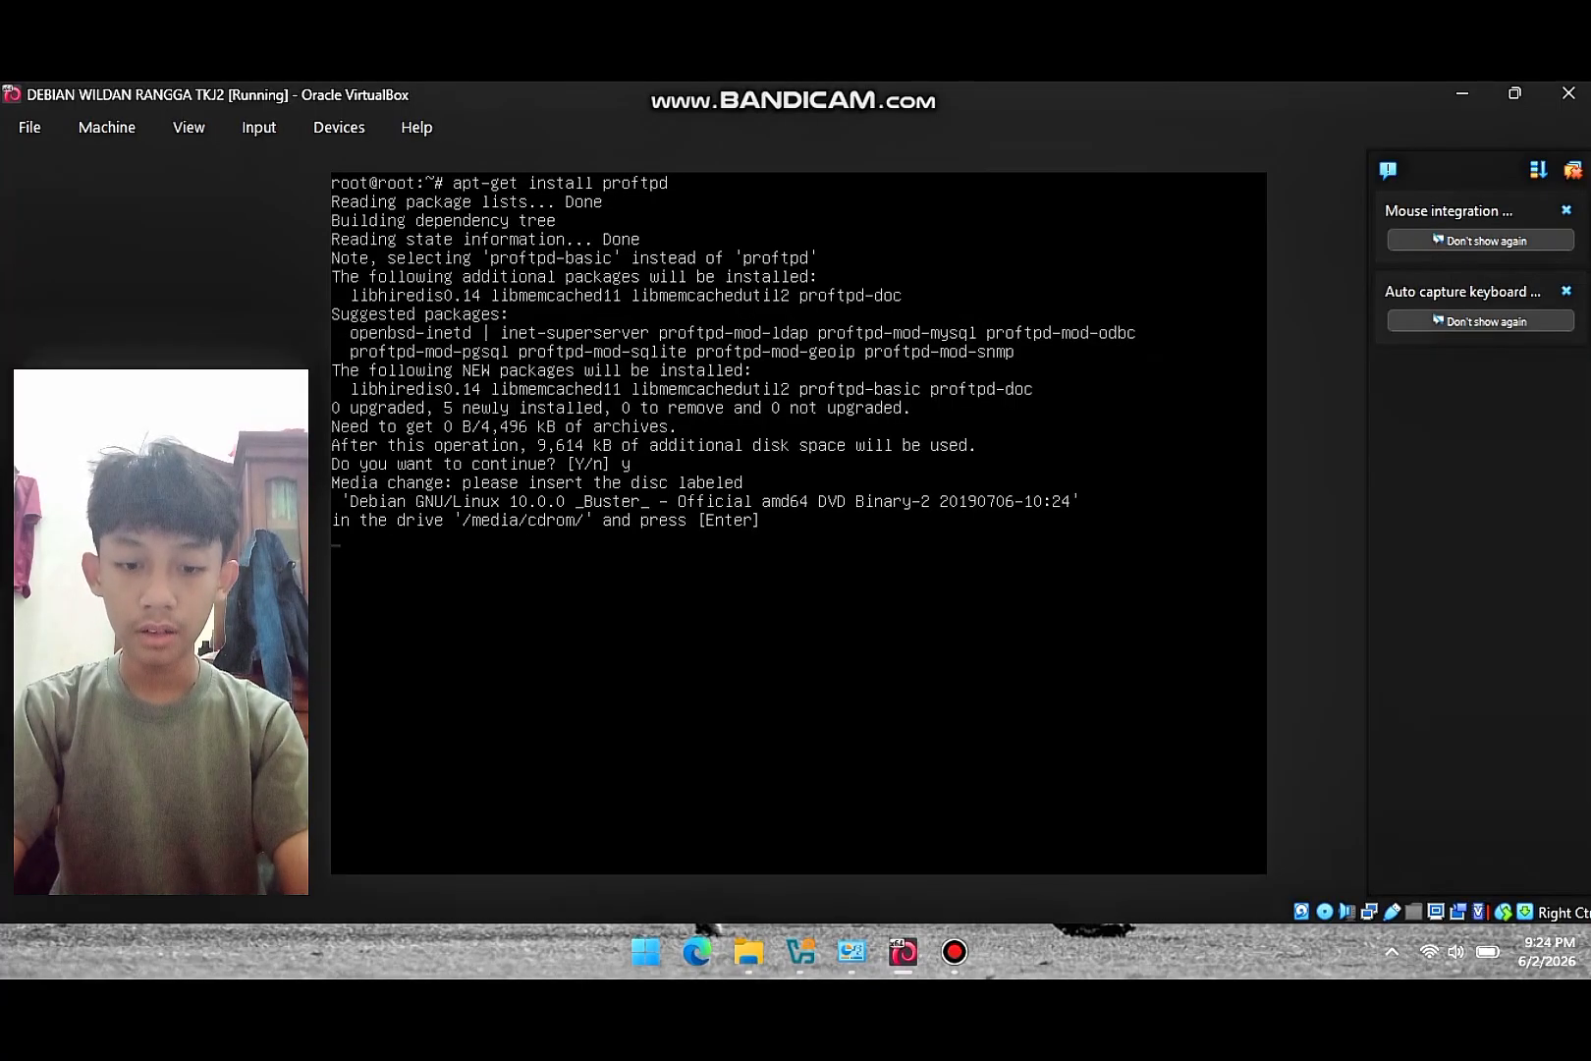
- Mount debian-10.0.0-amd64-DVD-2.iso in the VM's optical drive with Force Unmount and continue
left_click(339, 127)
mouse_move(393, 163)
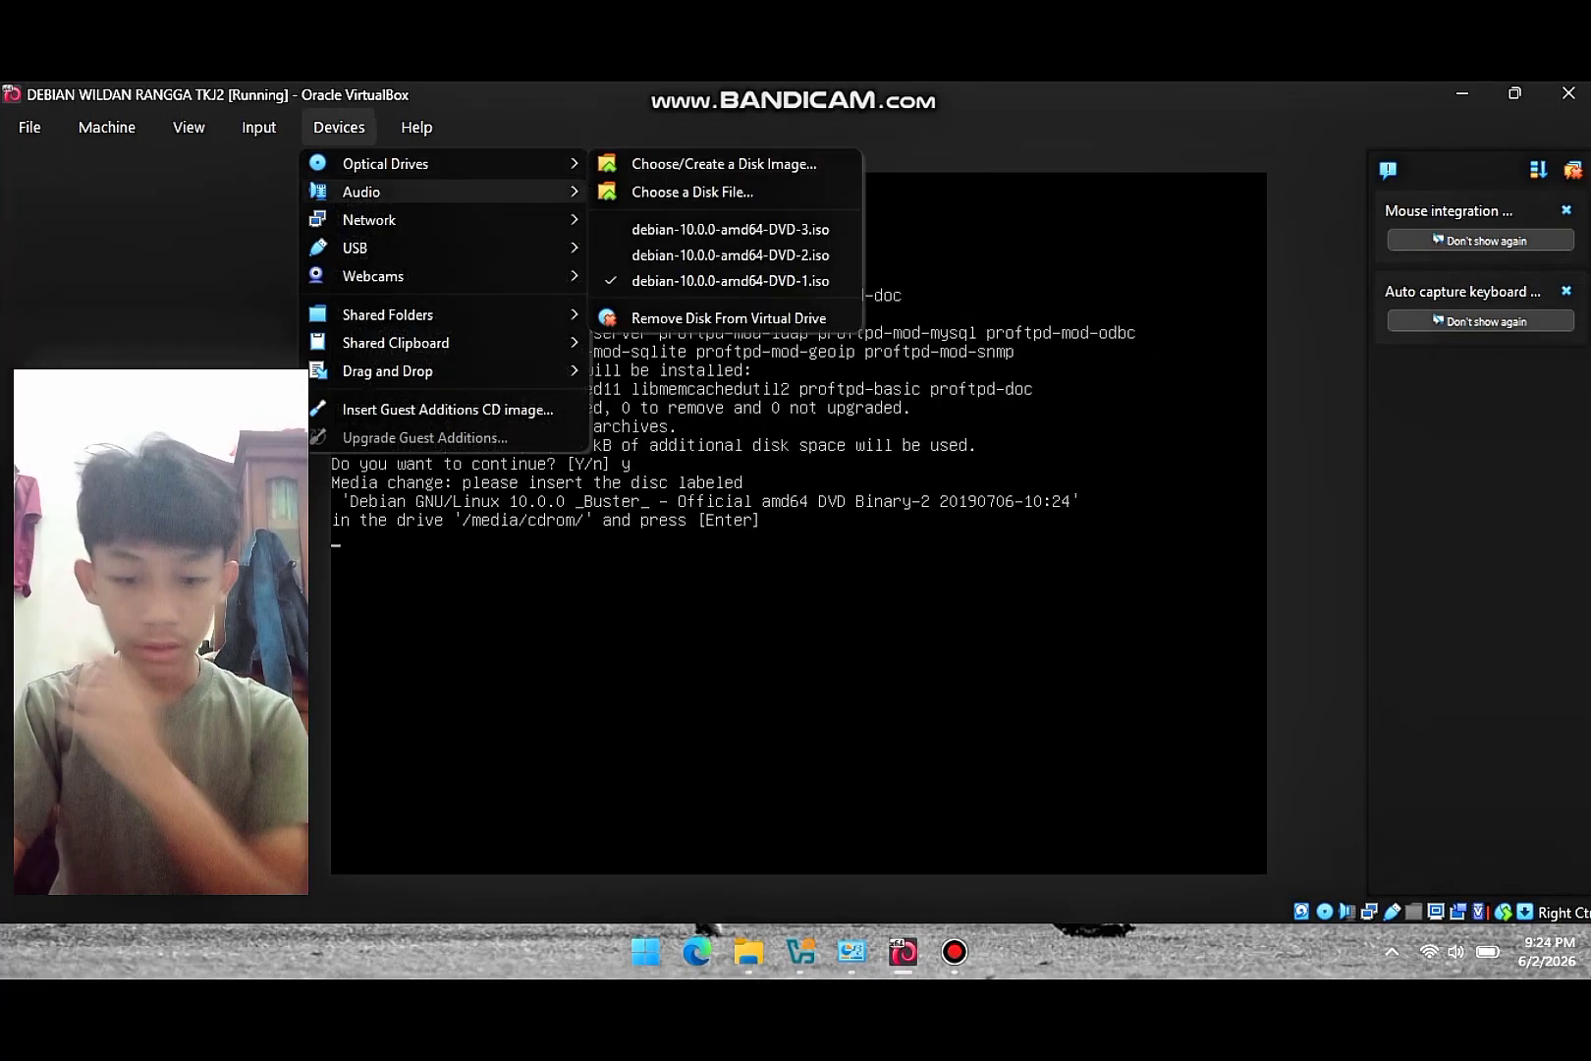
left_click(730, 255)
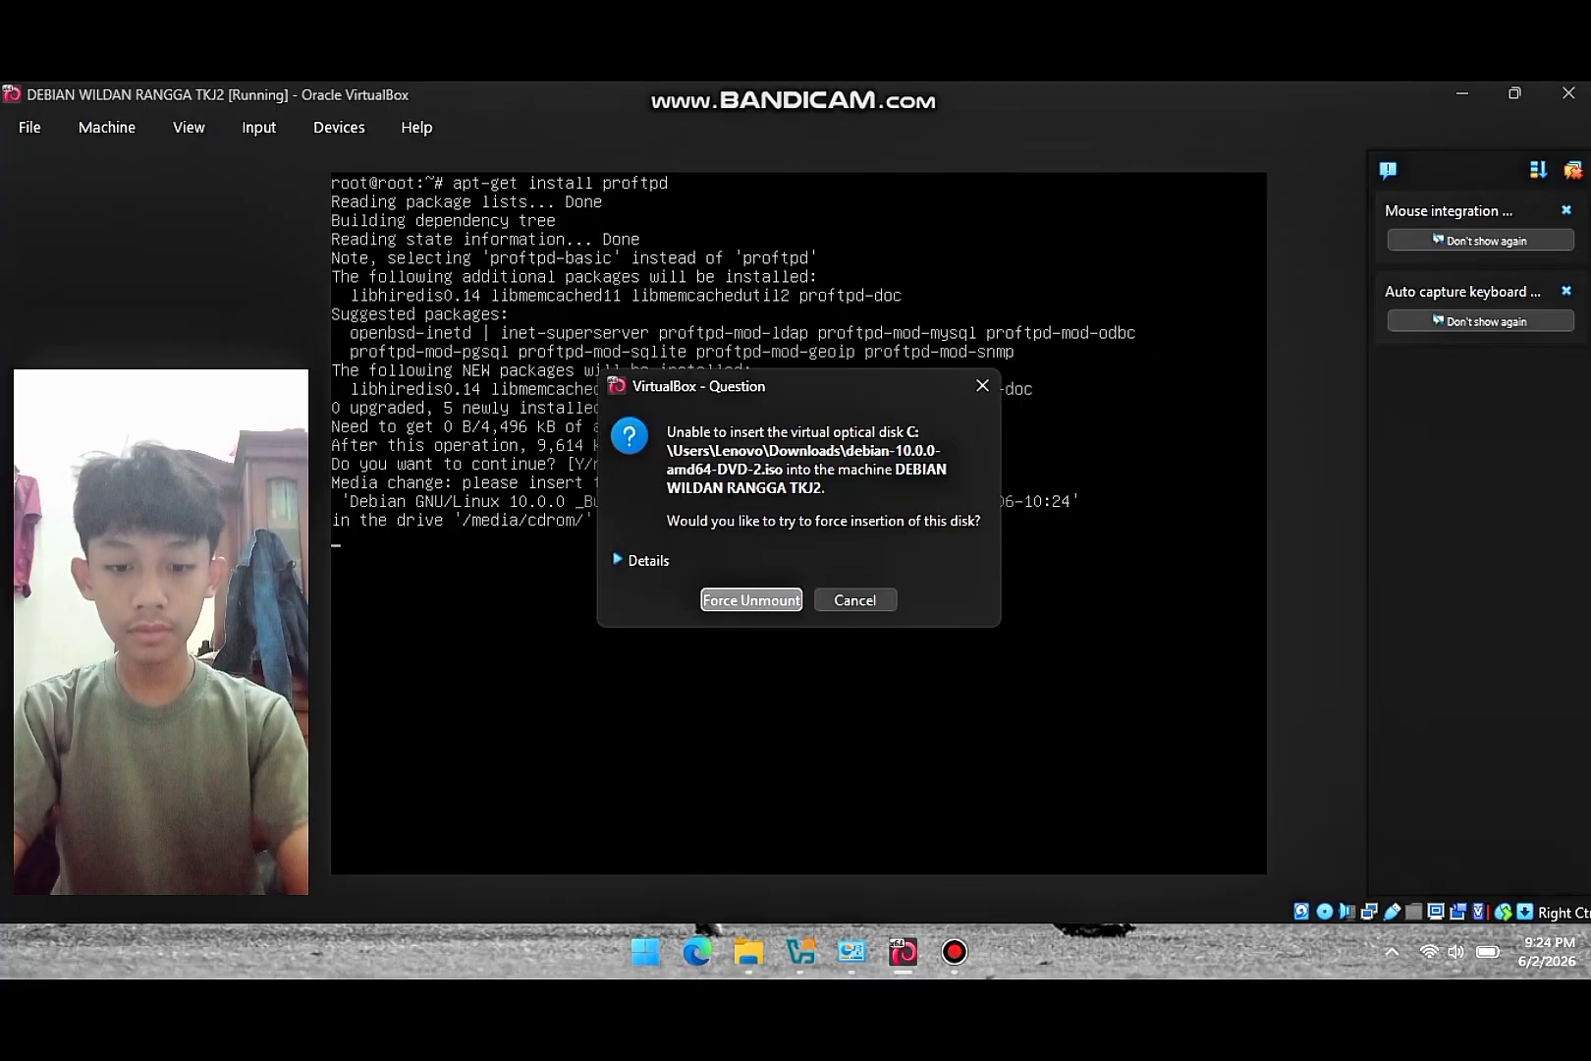
left_click(750, 601)
key("Return")
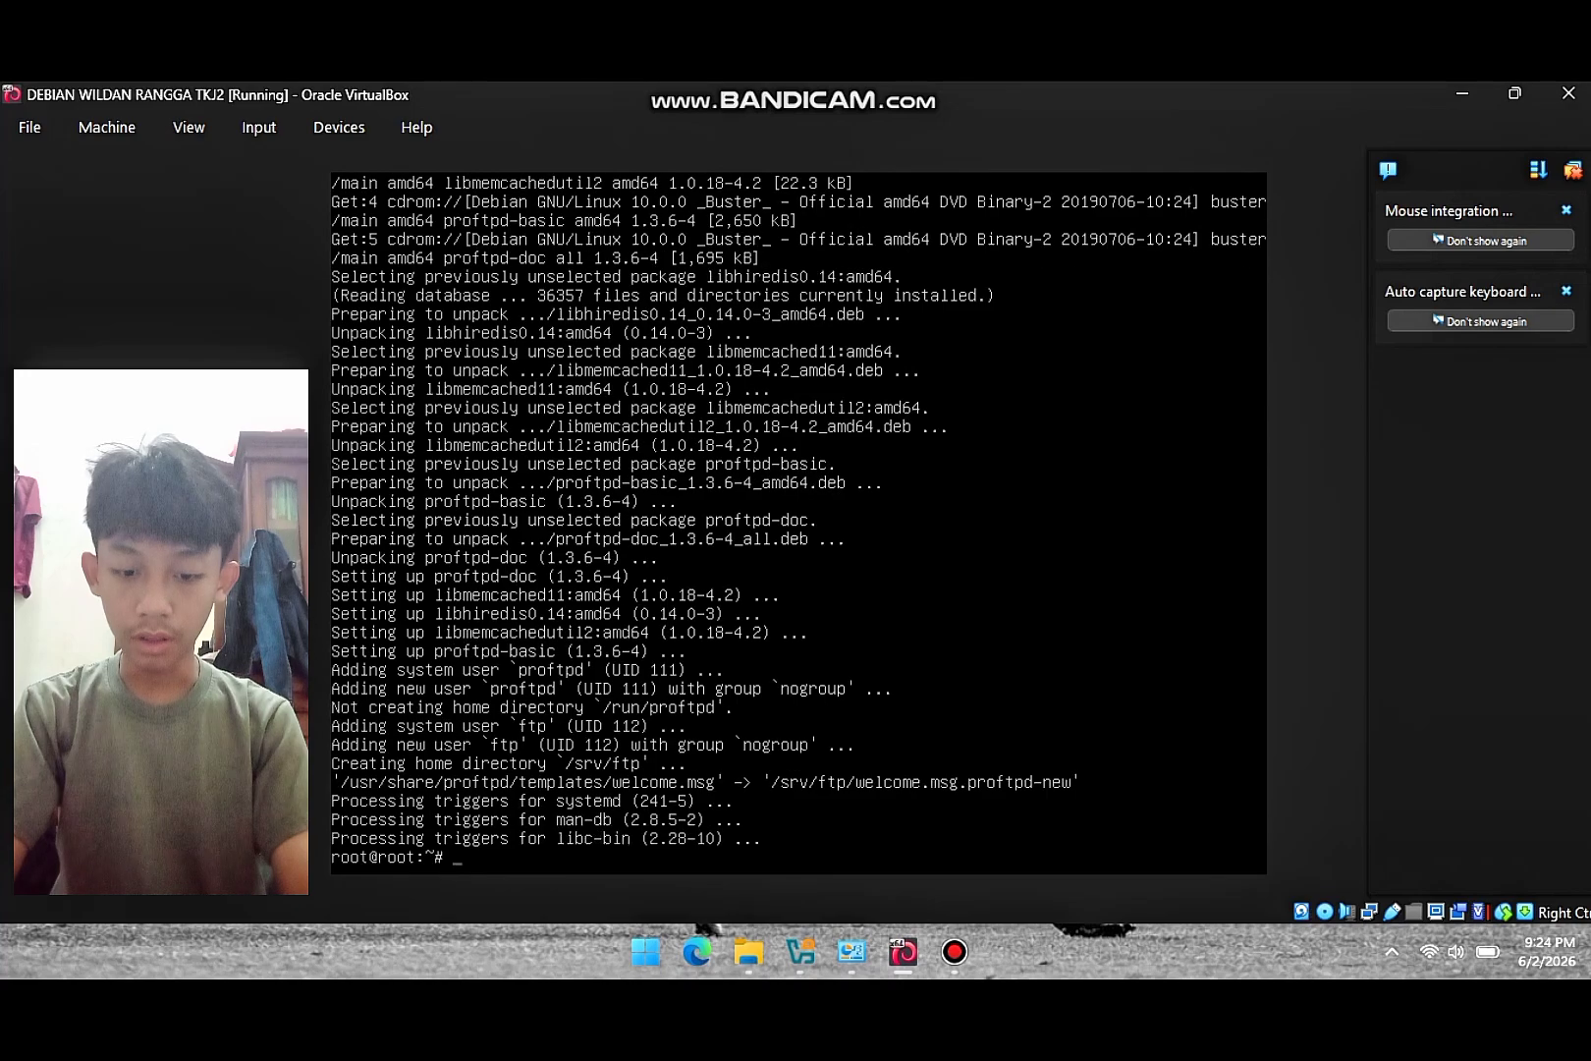
- Open /etc/proftpd/proftpd.conf in nano and change ServerName to yadika6.net
type("n")
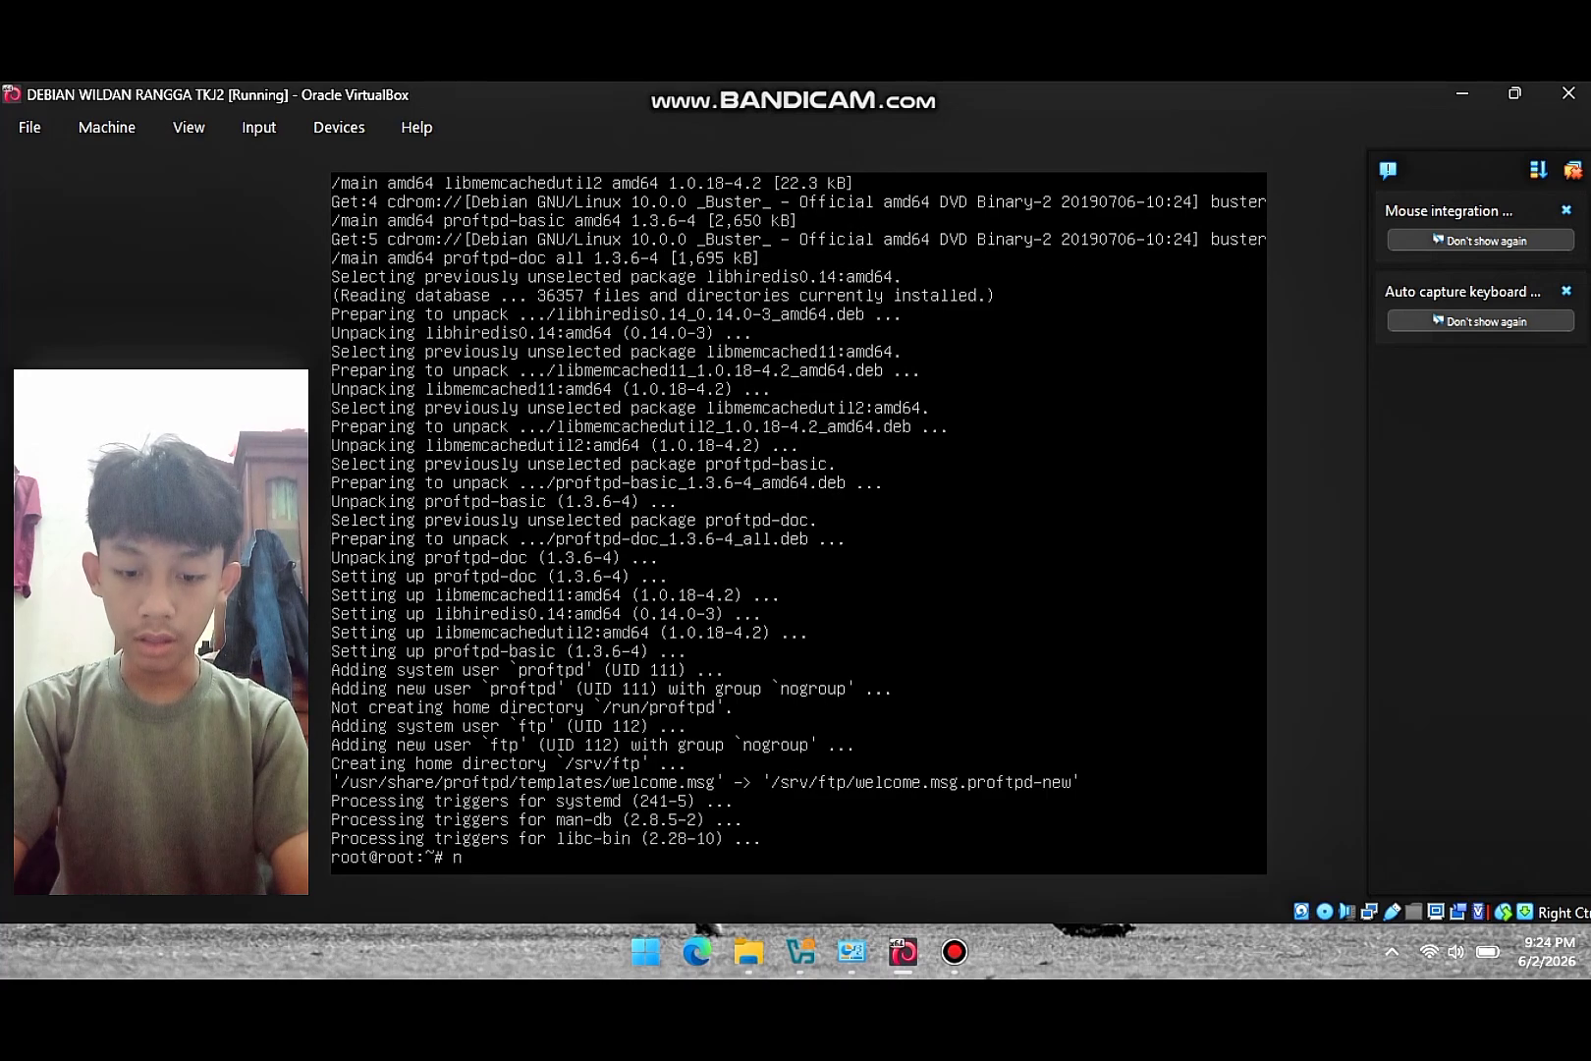
type("ano /etc")
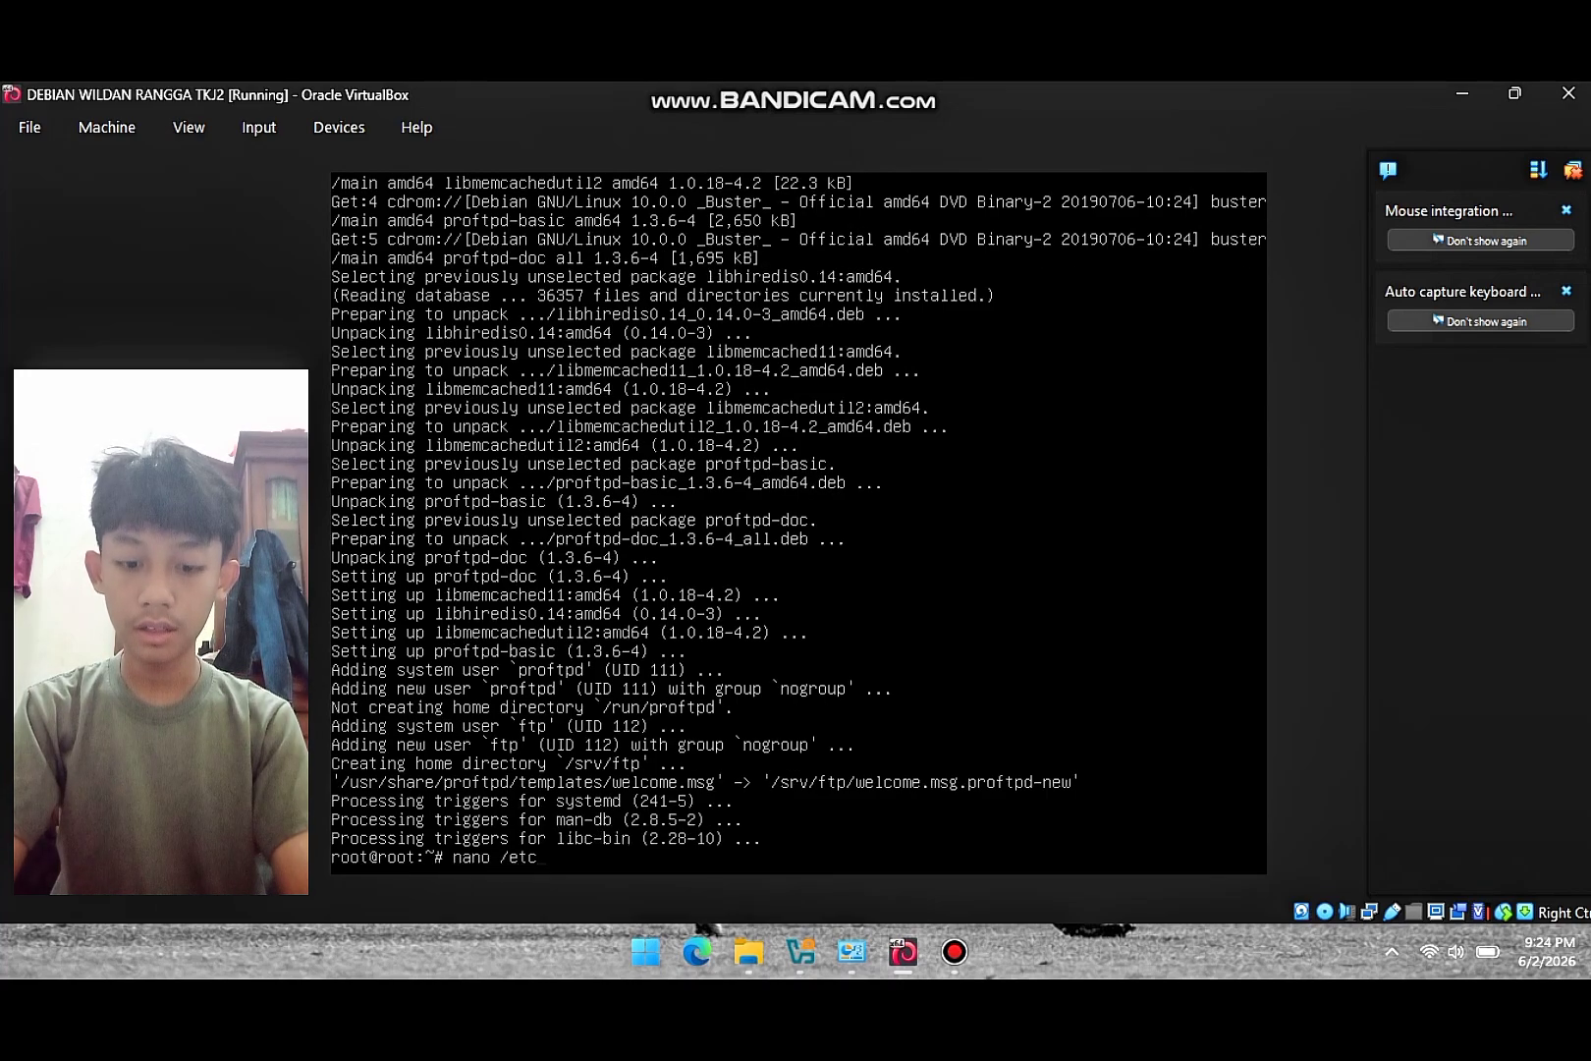
type("/pro")
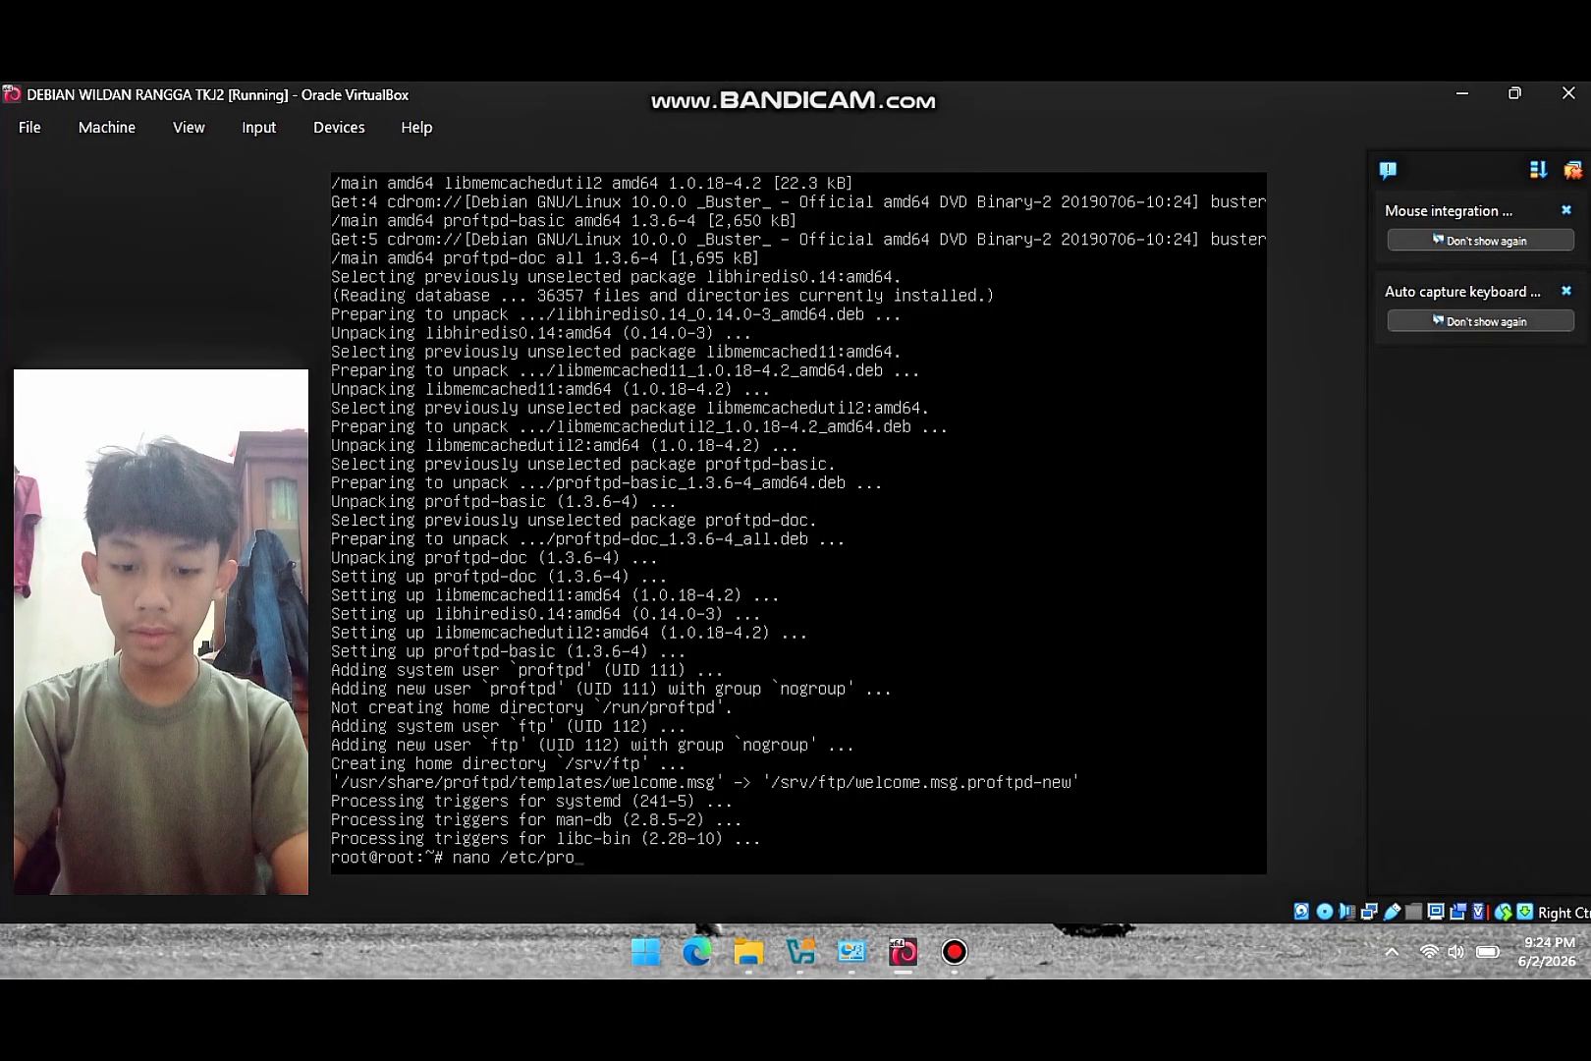
type("ftpd")
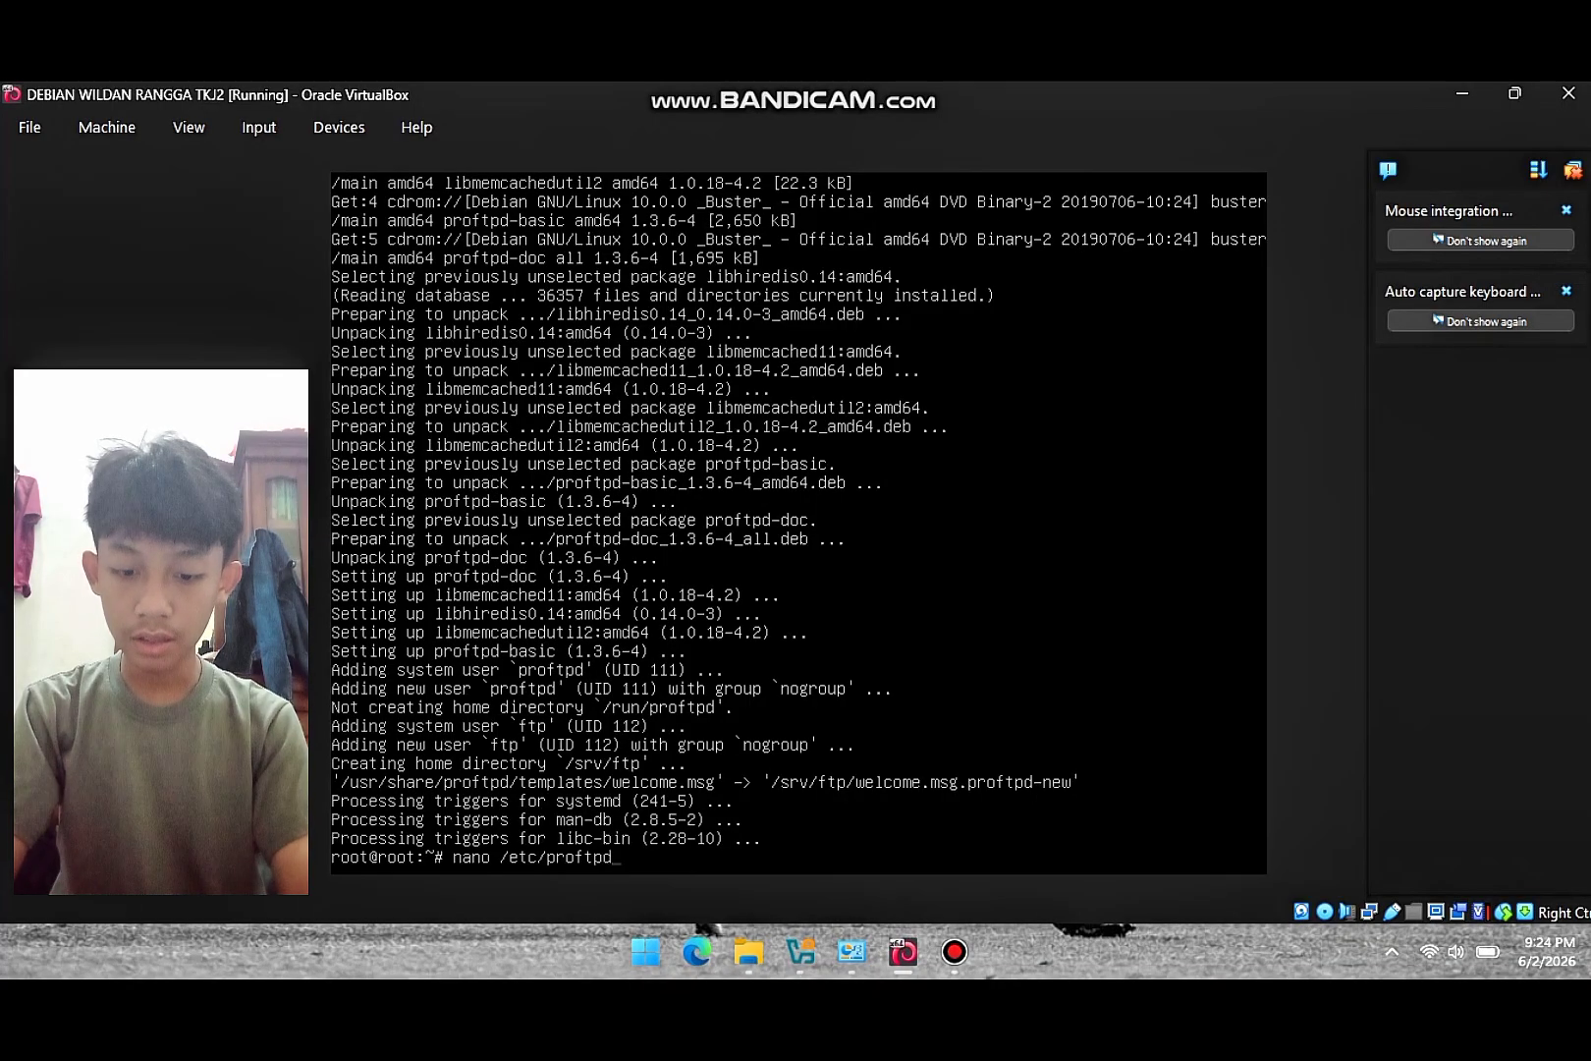
type("/pto")
key("BackSpace")
key("BackSpace")
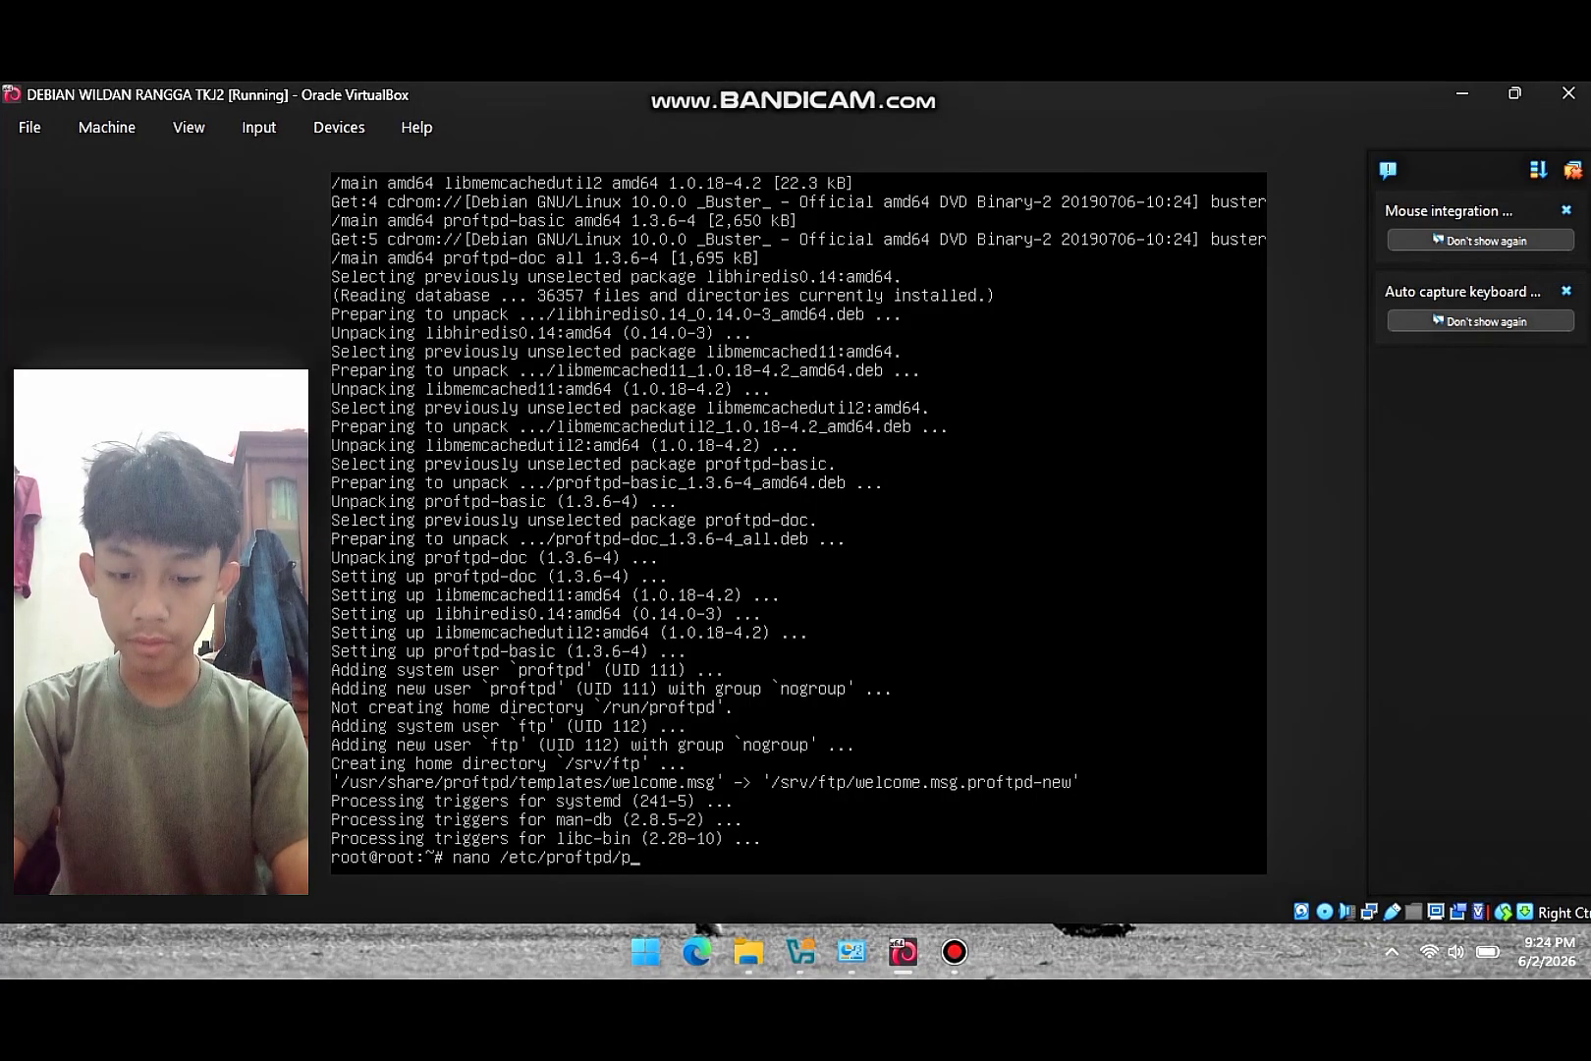
type("roftpd")
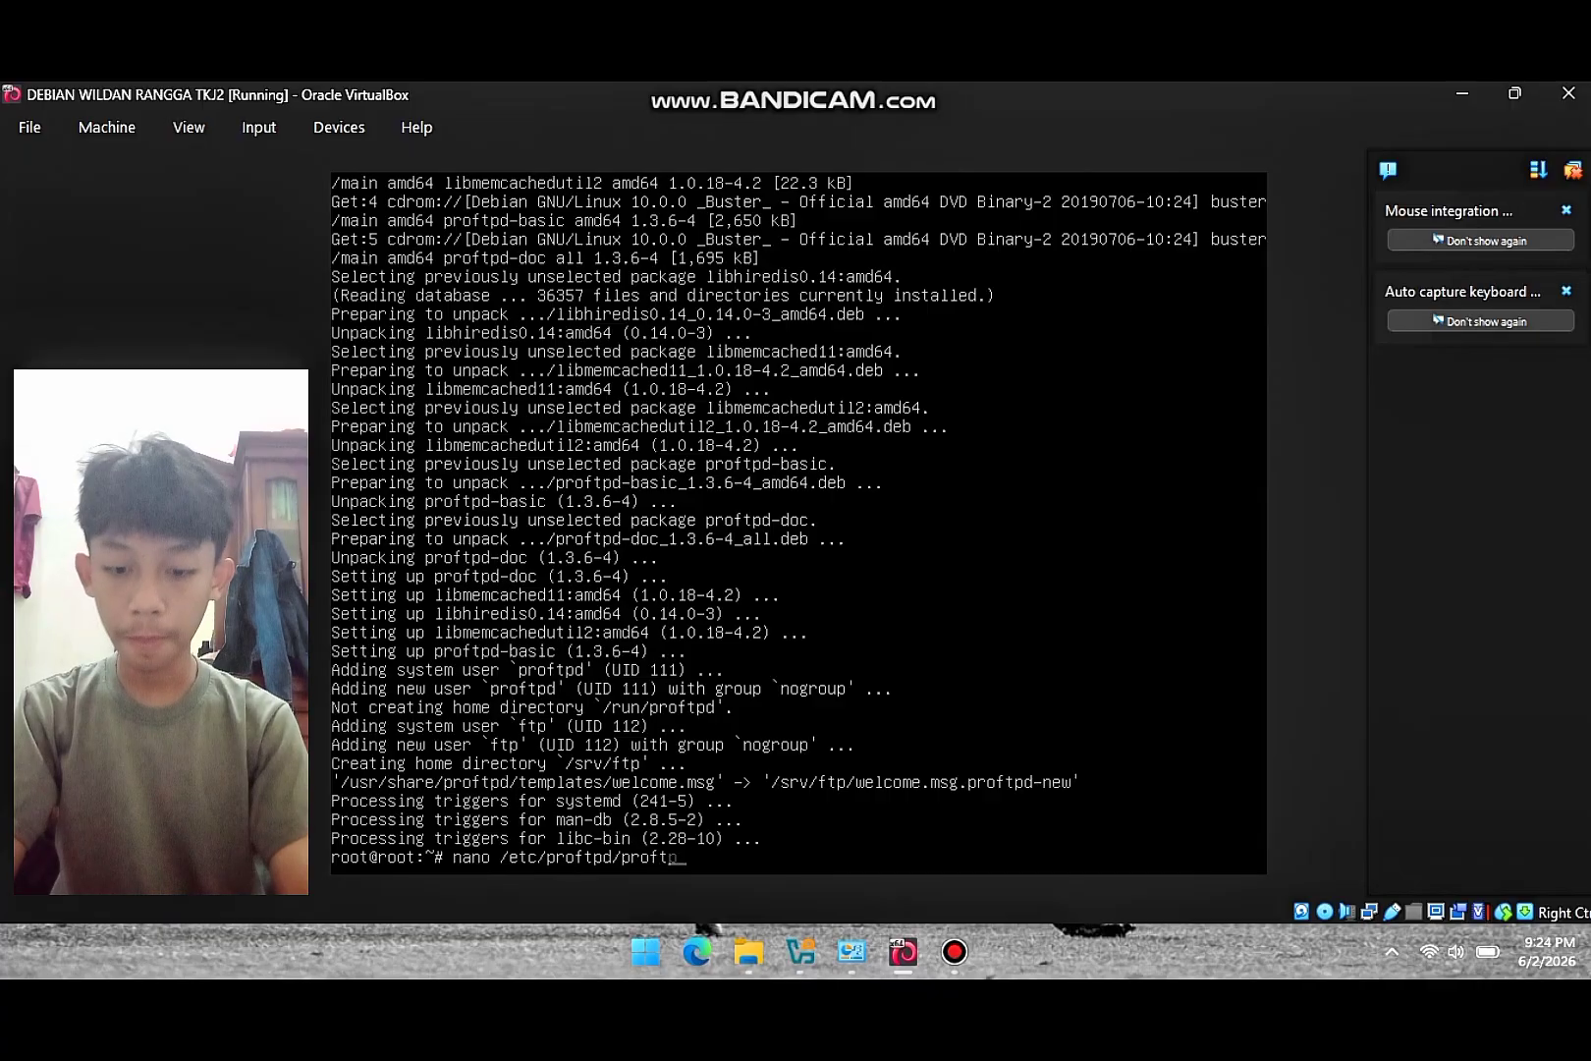
type(".con")
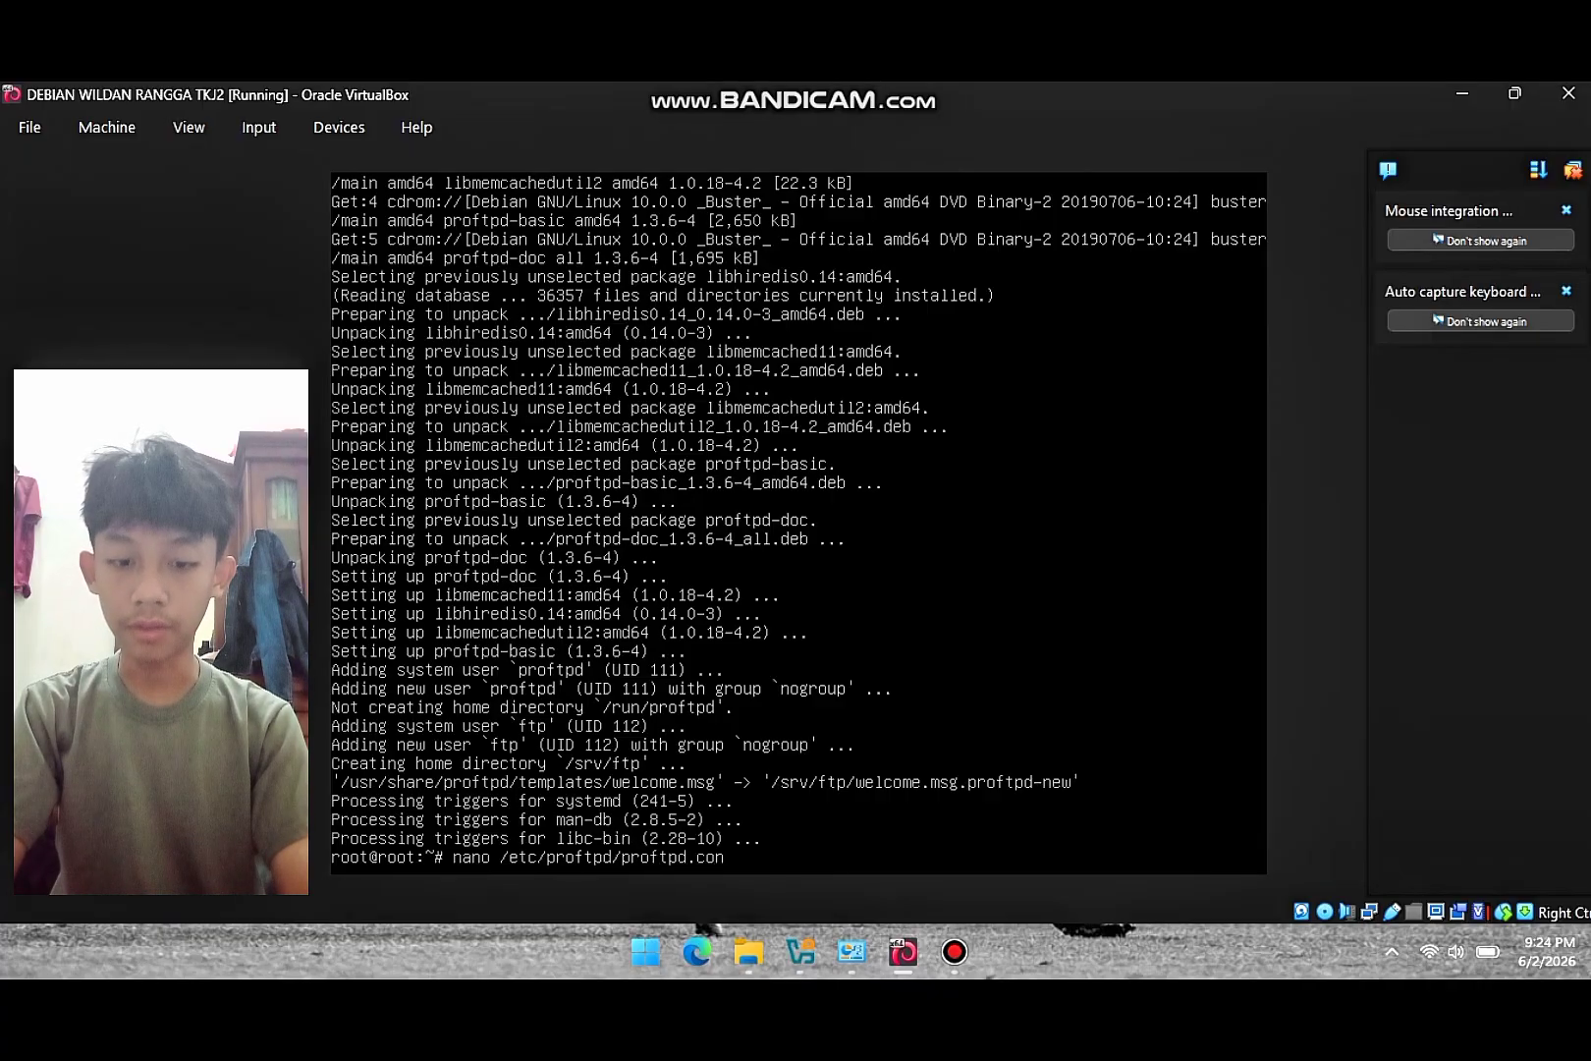
type("f")
key("Return")
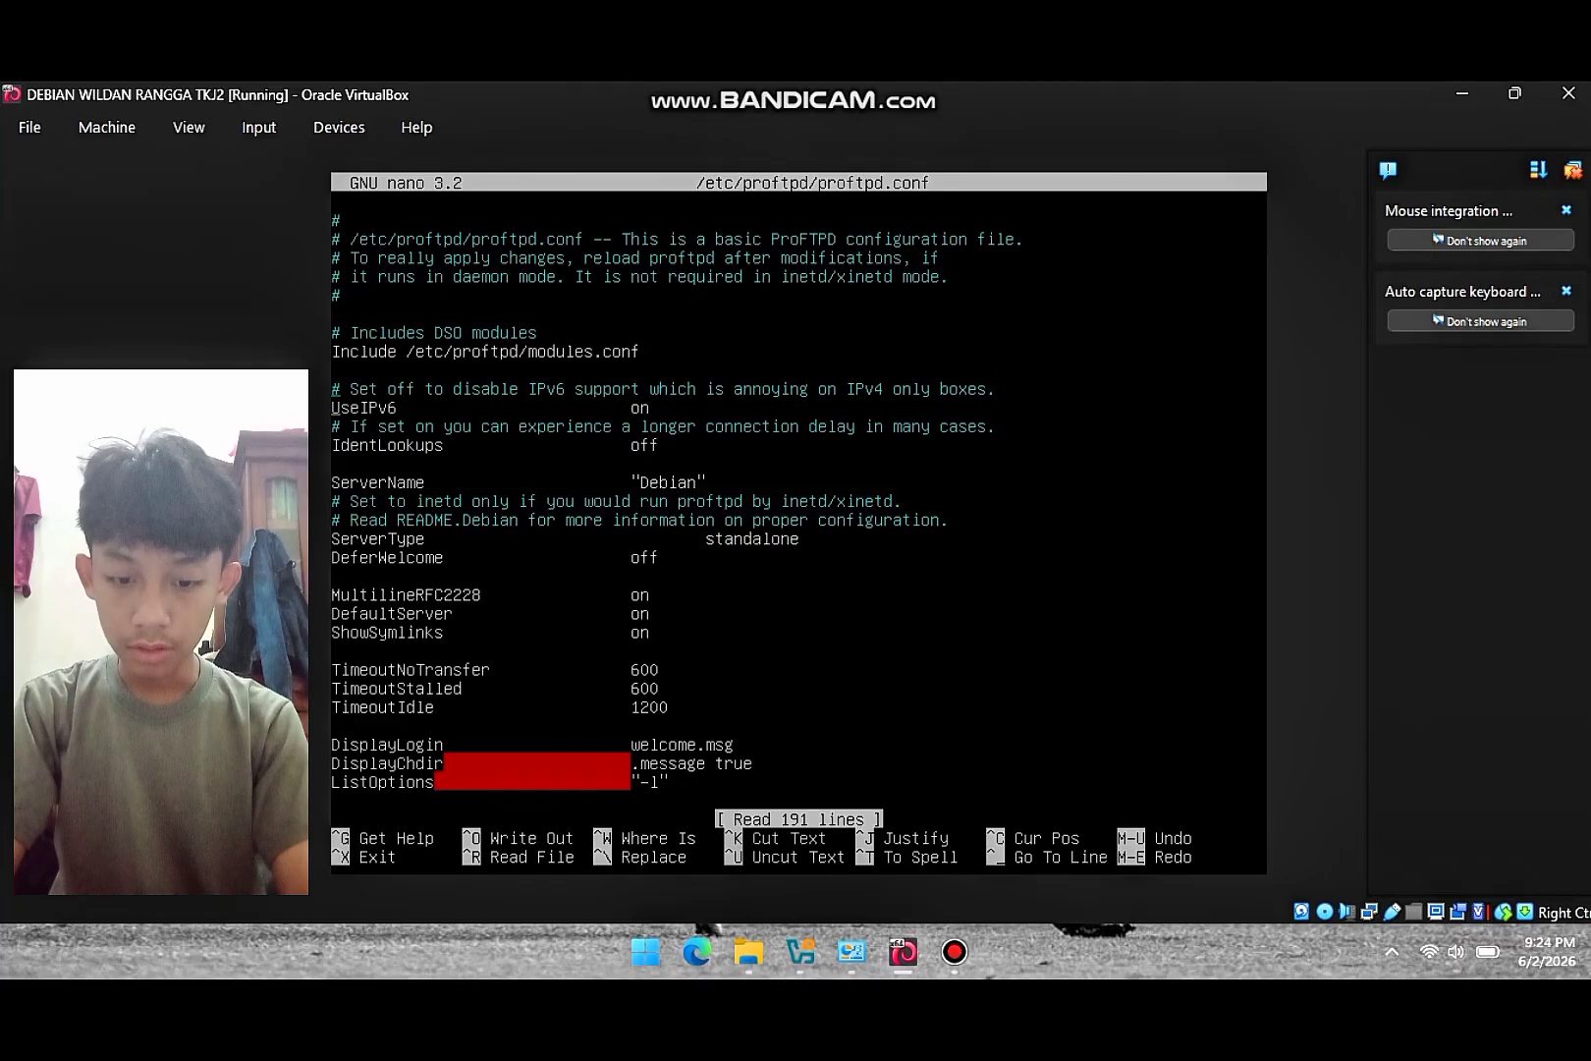
key("Right")
key("Right")
key("Right")
key("Right")
key("Right")
key("Right")
key("Right")
key("Right")
key("Right")
key("Right")
key("Right")
key("Right")
key("Right")
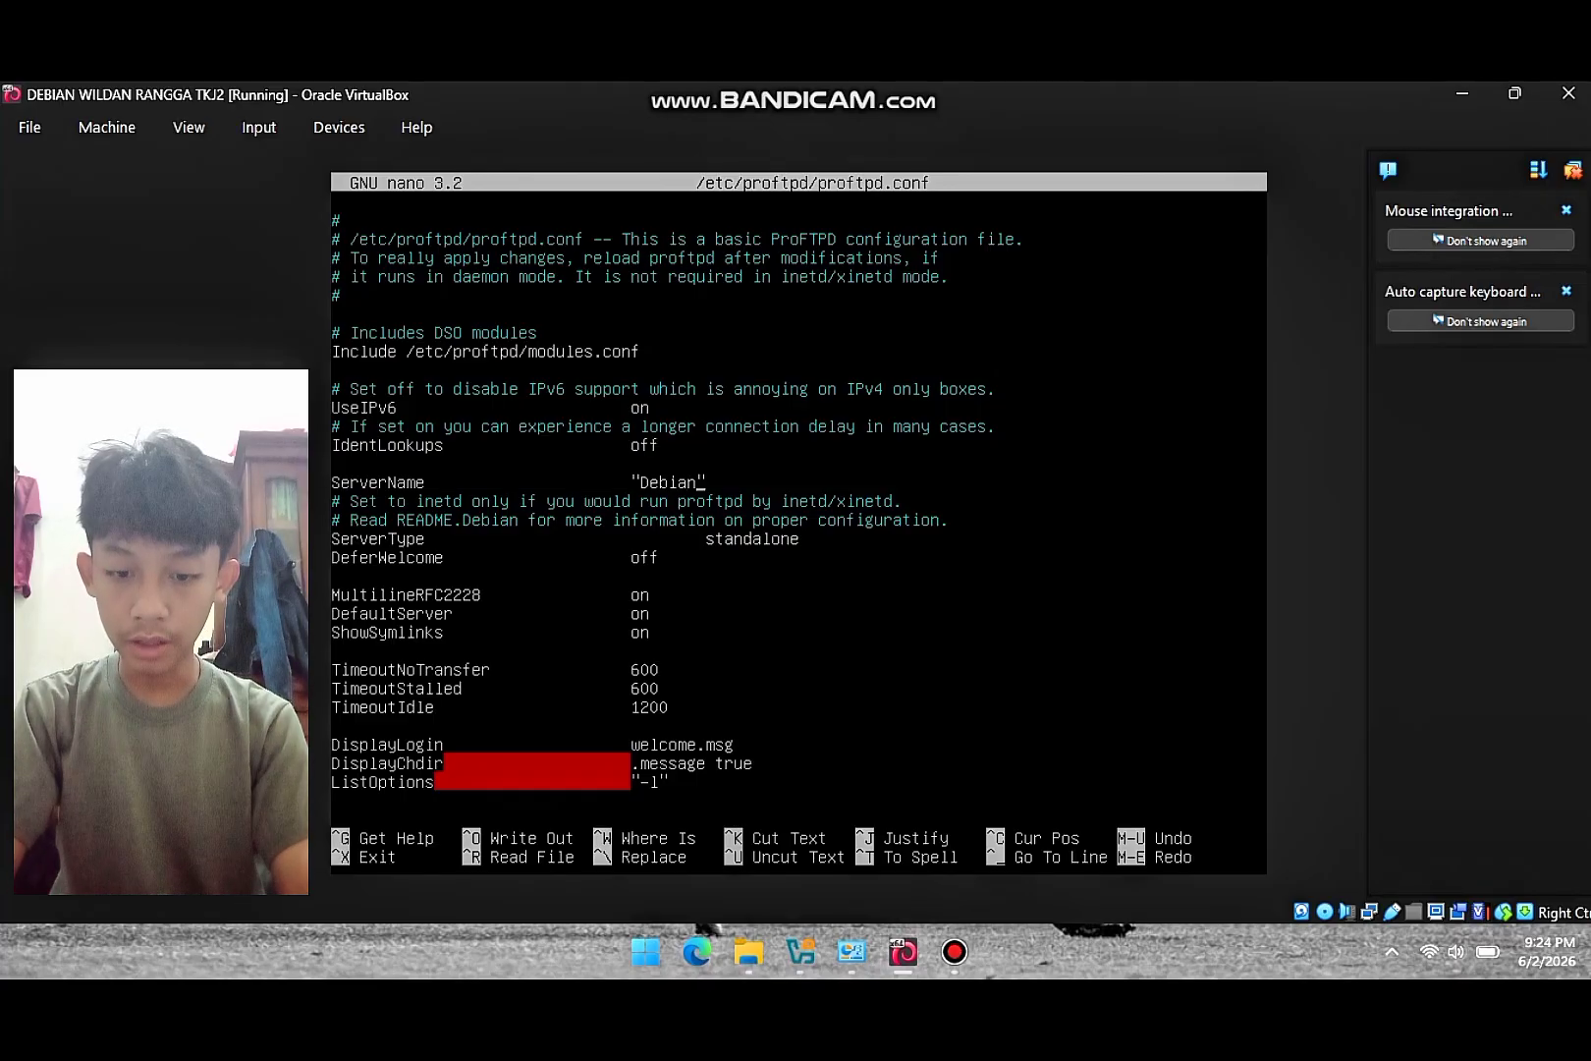
key("BackSpace")
key("BackSpace")
key("BackSpace")
key("BackSpace")
key("BackSpace")
key("BackSpace")
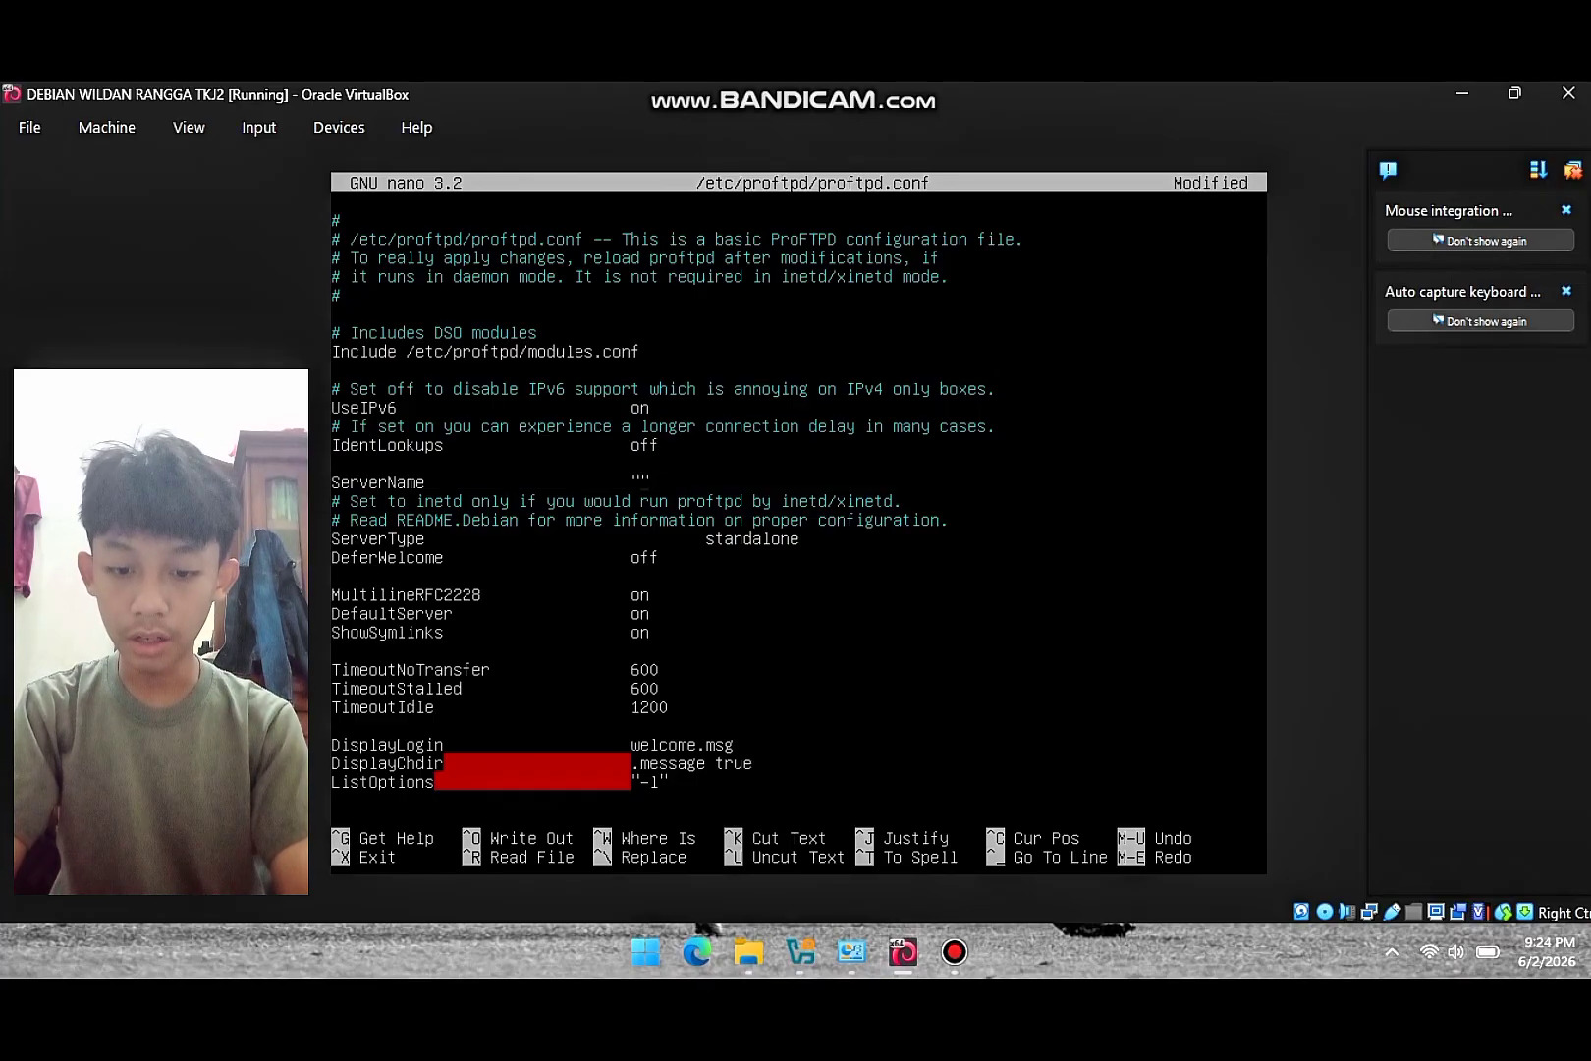
type("yadika6")
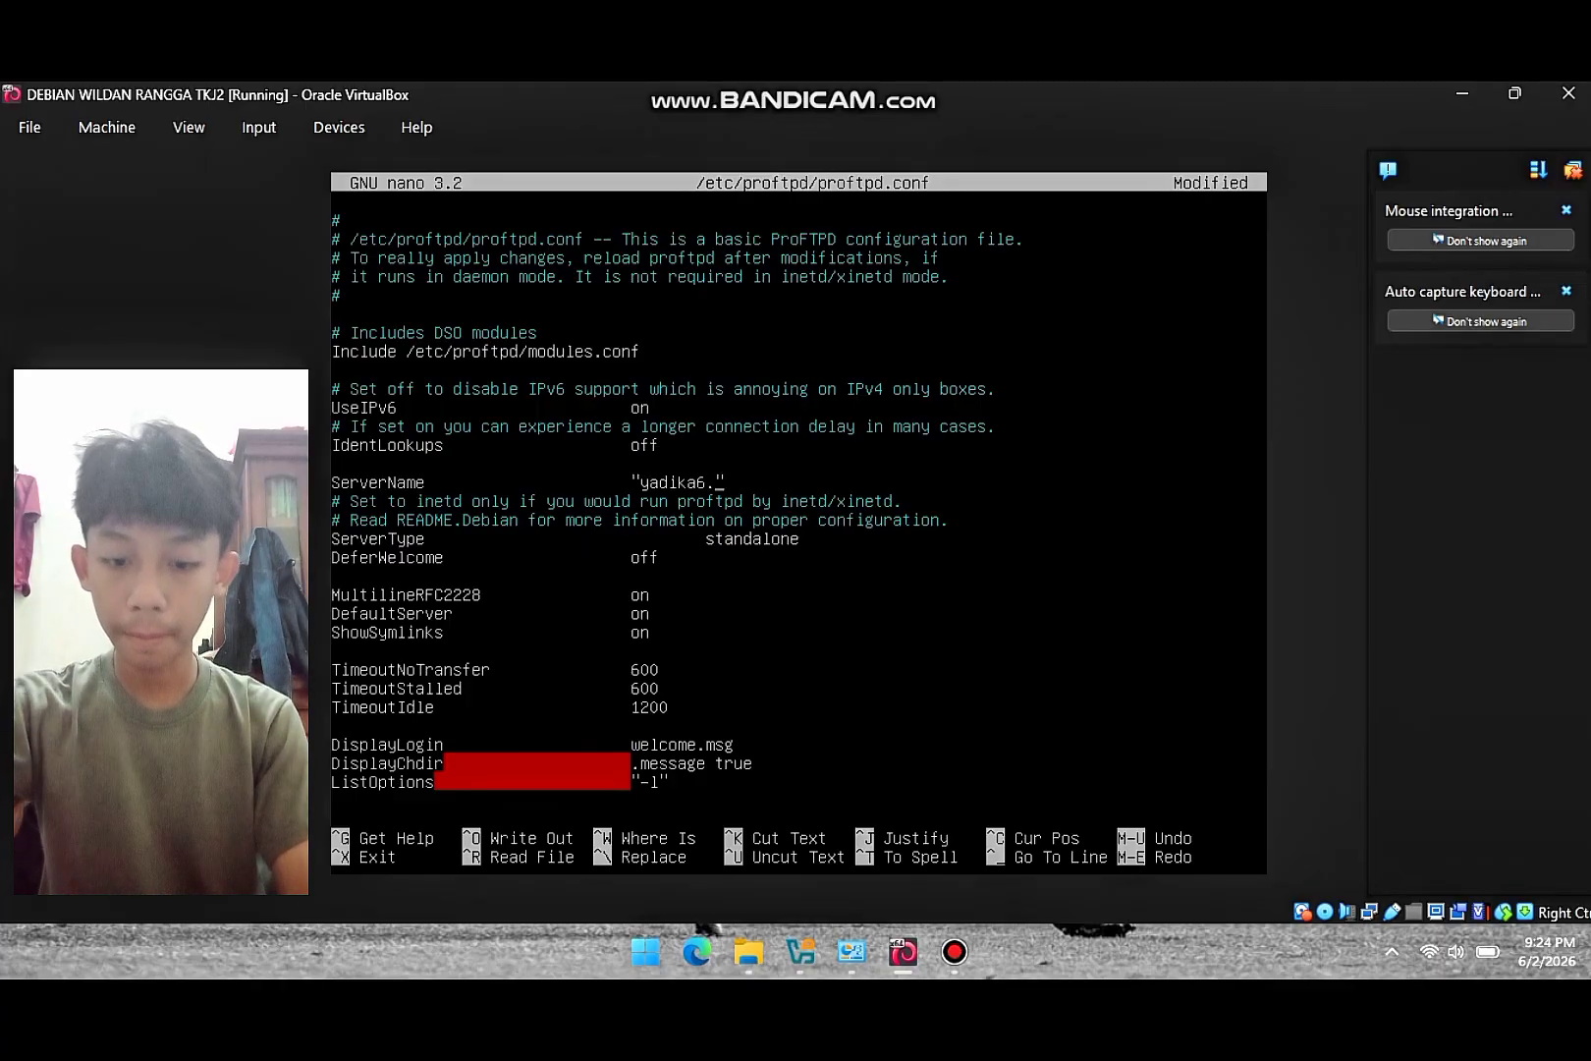
type(".net")
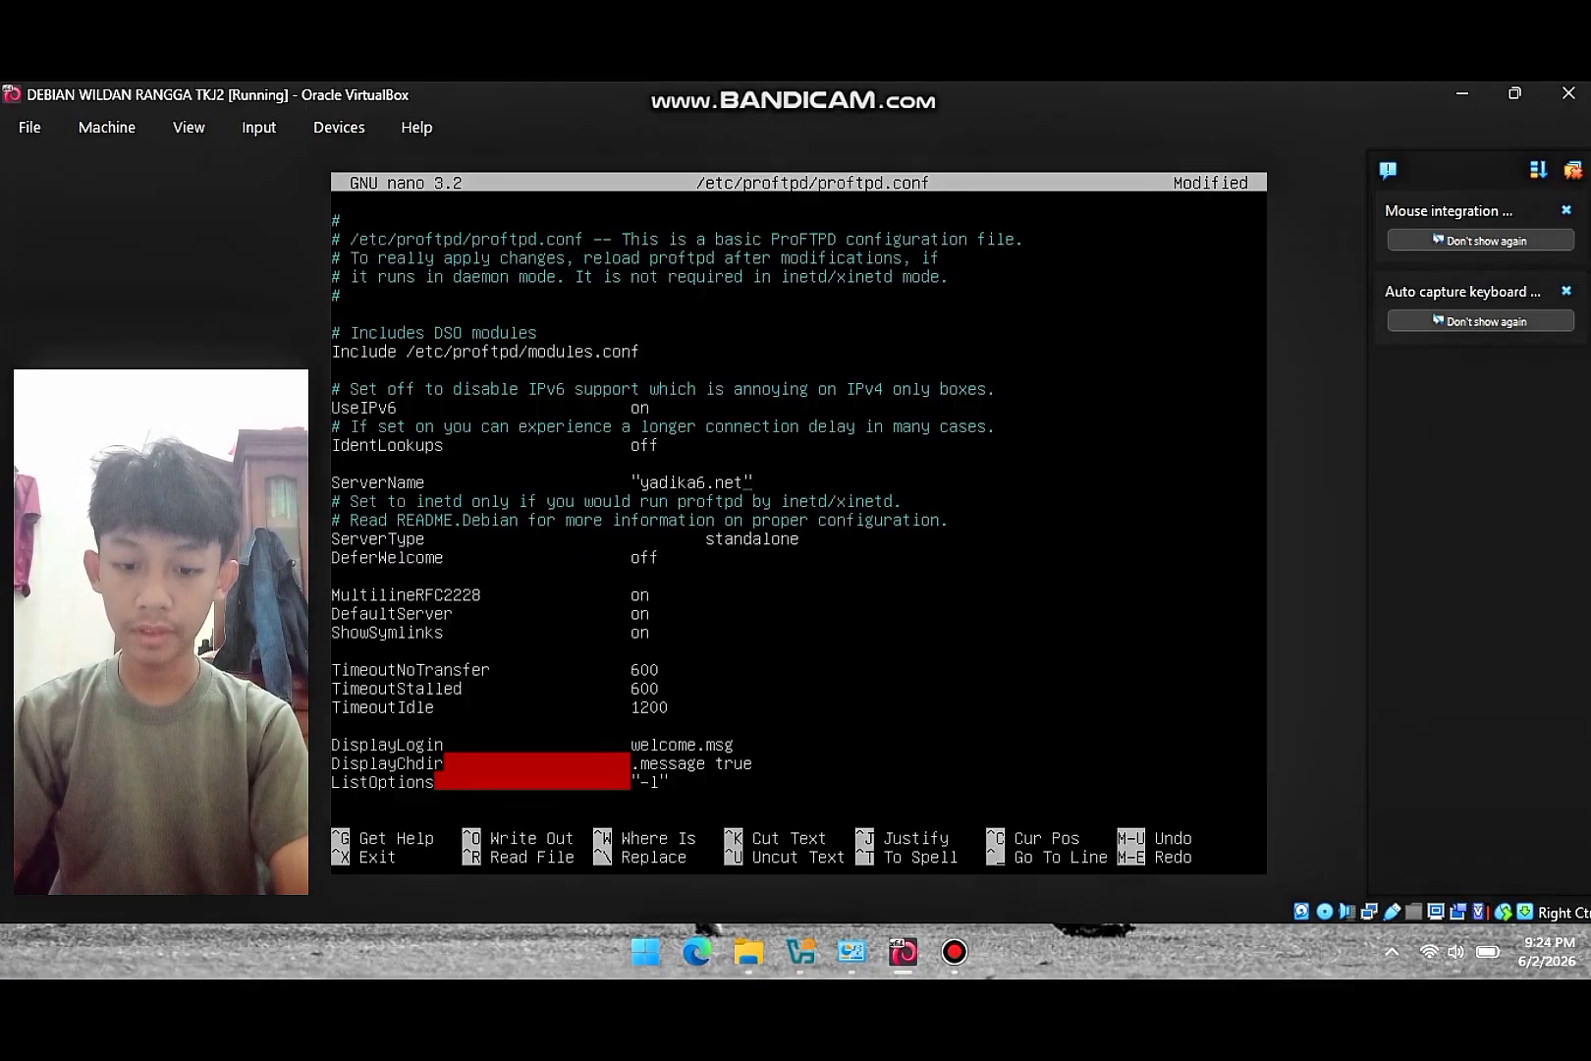
- Uncomment the DefaultRoot line to jail users in their home directories
key("Down")
key("Down")
key("Down")
key("Down")
key("Down")
key("Down")
key("Down")
key("Down")
key("Down")
key("Down")
key("Down")
key("Down")
key("Down")
key("Down")
key("Down")
key("Down")
key("Down")
key("Down")
key("Down")
key("Down")
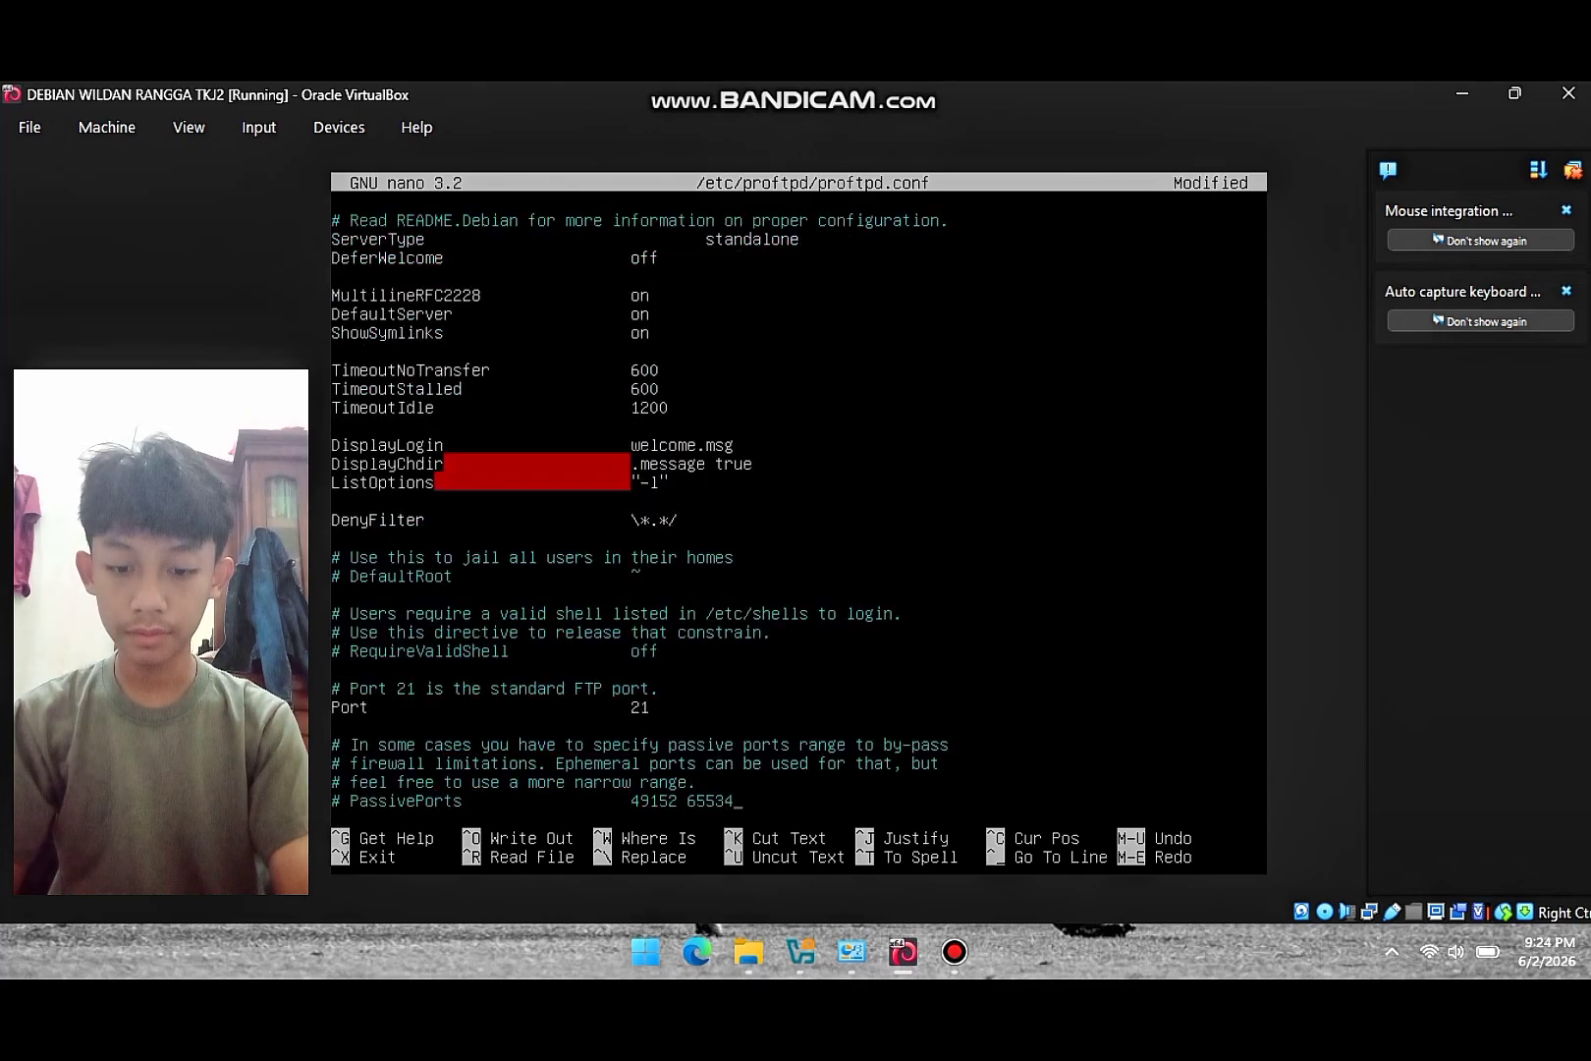
key("Down")
key("Down")
key("Down")
key("Down")
key("Down")
key("Down")
key("Down")
key("Down")
key("Down")
key("Down")
key("Down")
key("End")
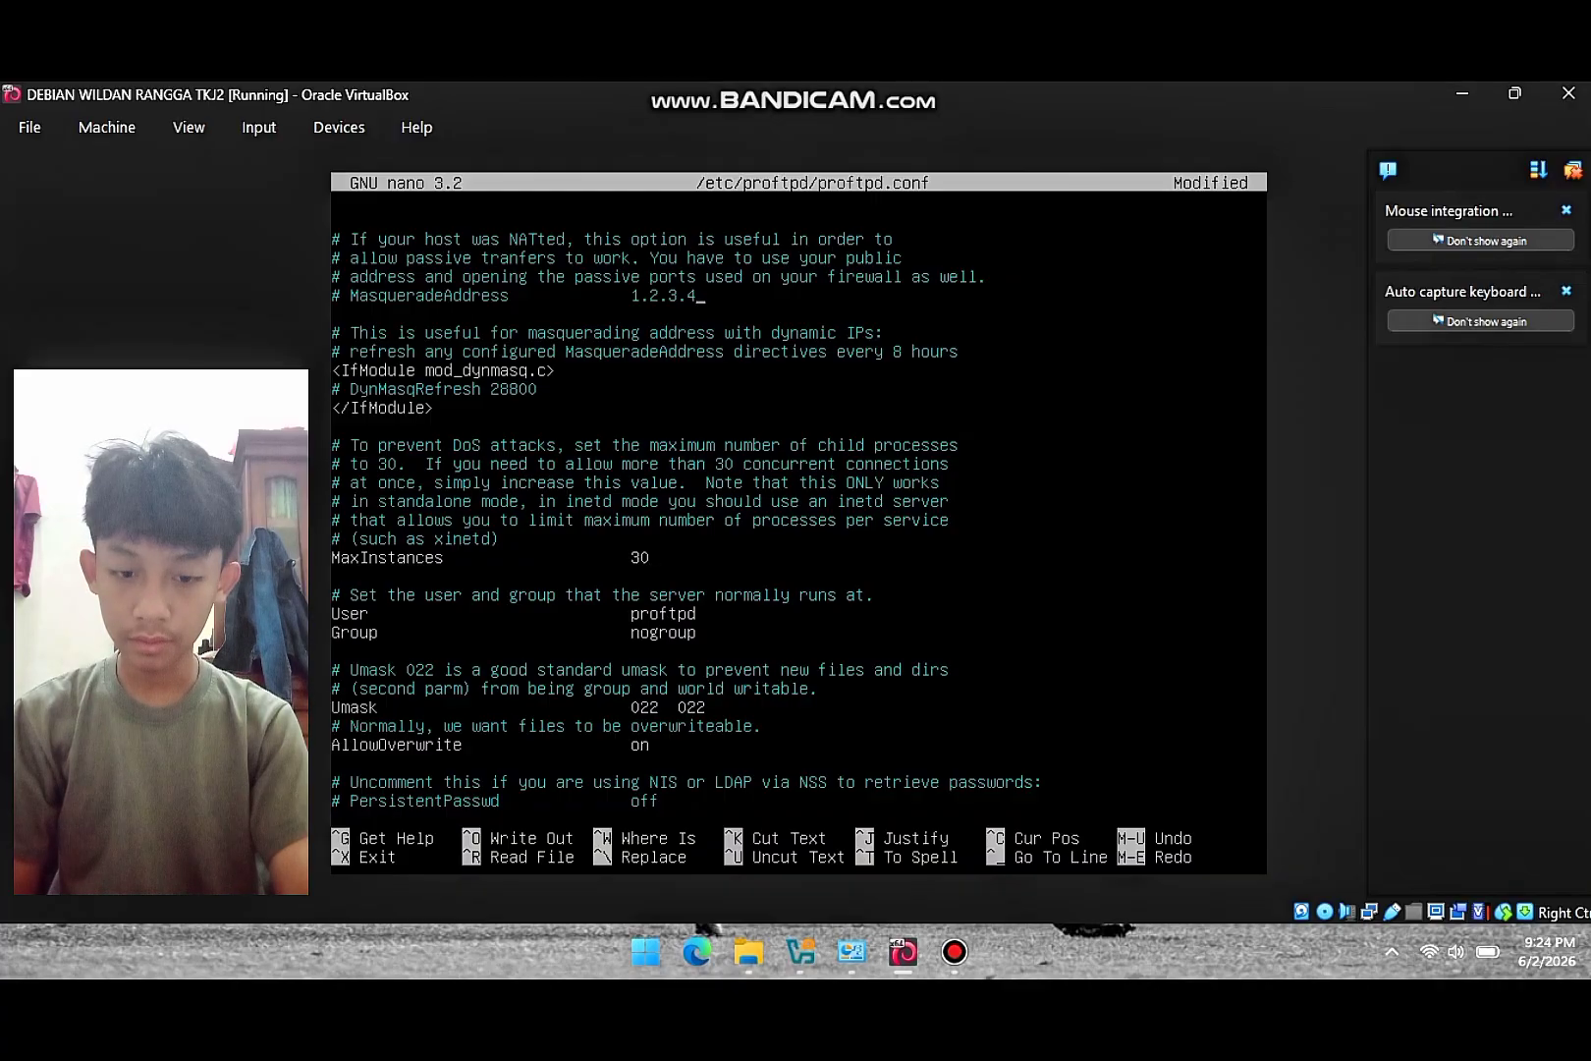
key("Up")
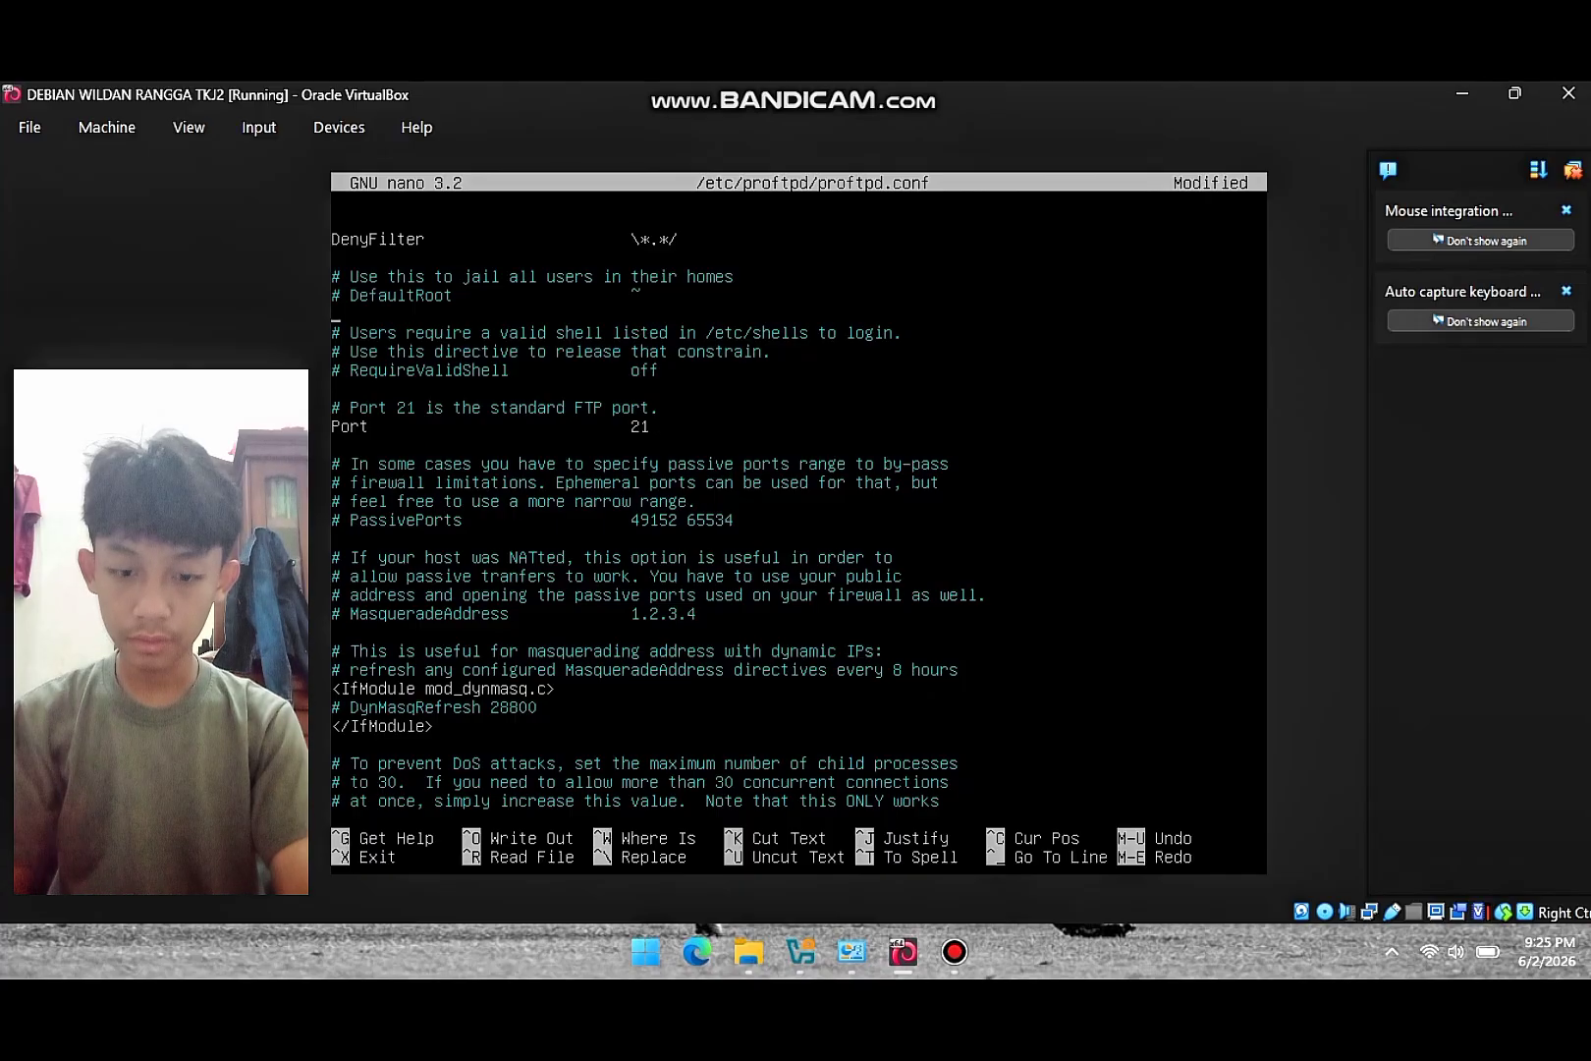
key("Up")
key("Up")
key("Down")
key("Left")
key("Left")
key("Left")
key("Left")
key("Left")
key("Left")
key("Left")
key("Left")
key("Left")
key("Left")
key("Left")
key("Left")
key("Left")
key("Left")
key("Left")
key("Left")
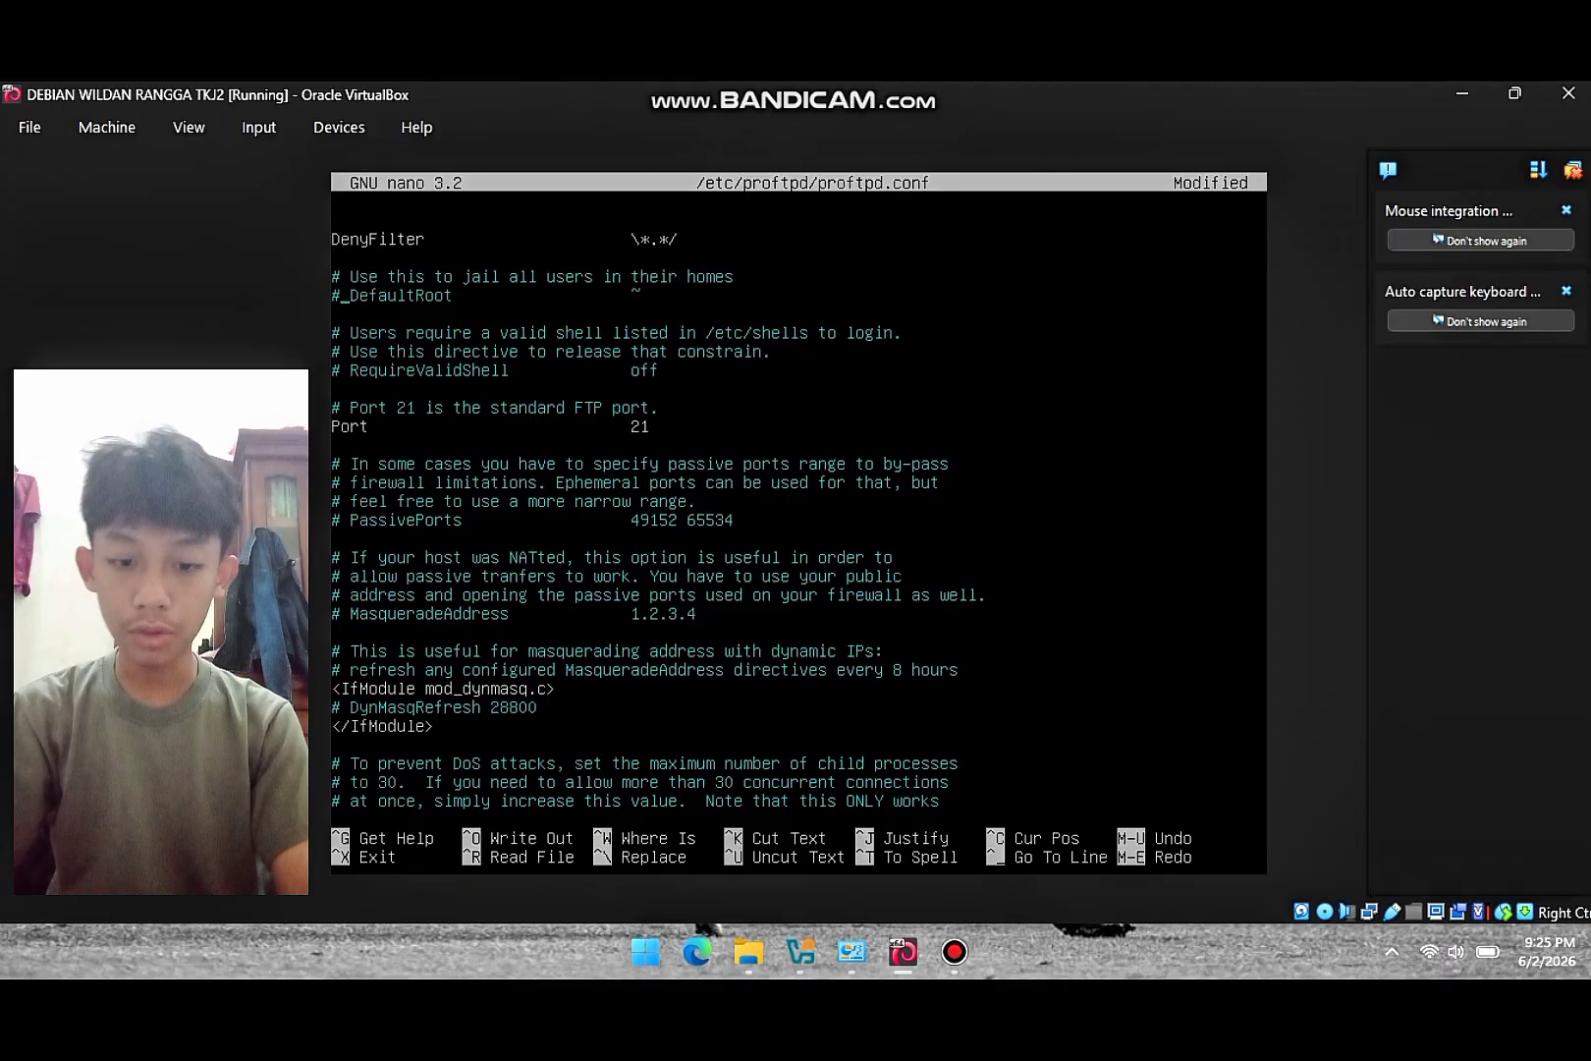
key("BackSpace")
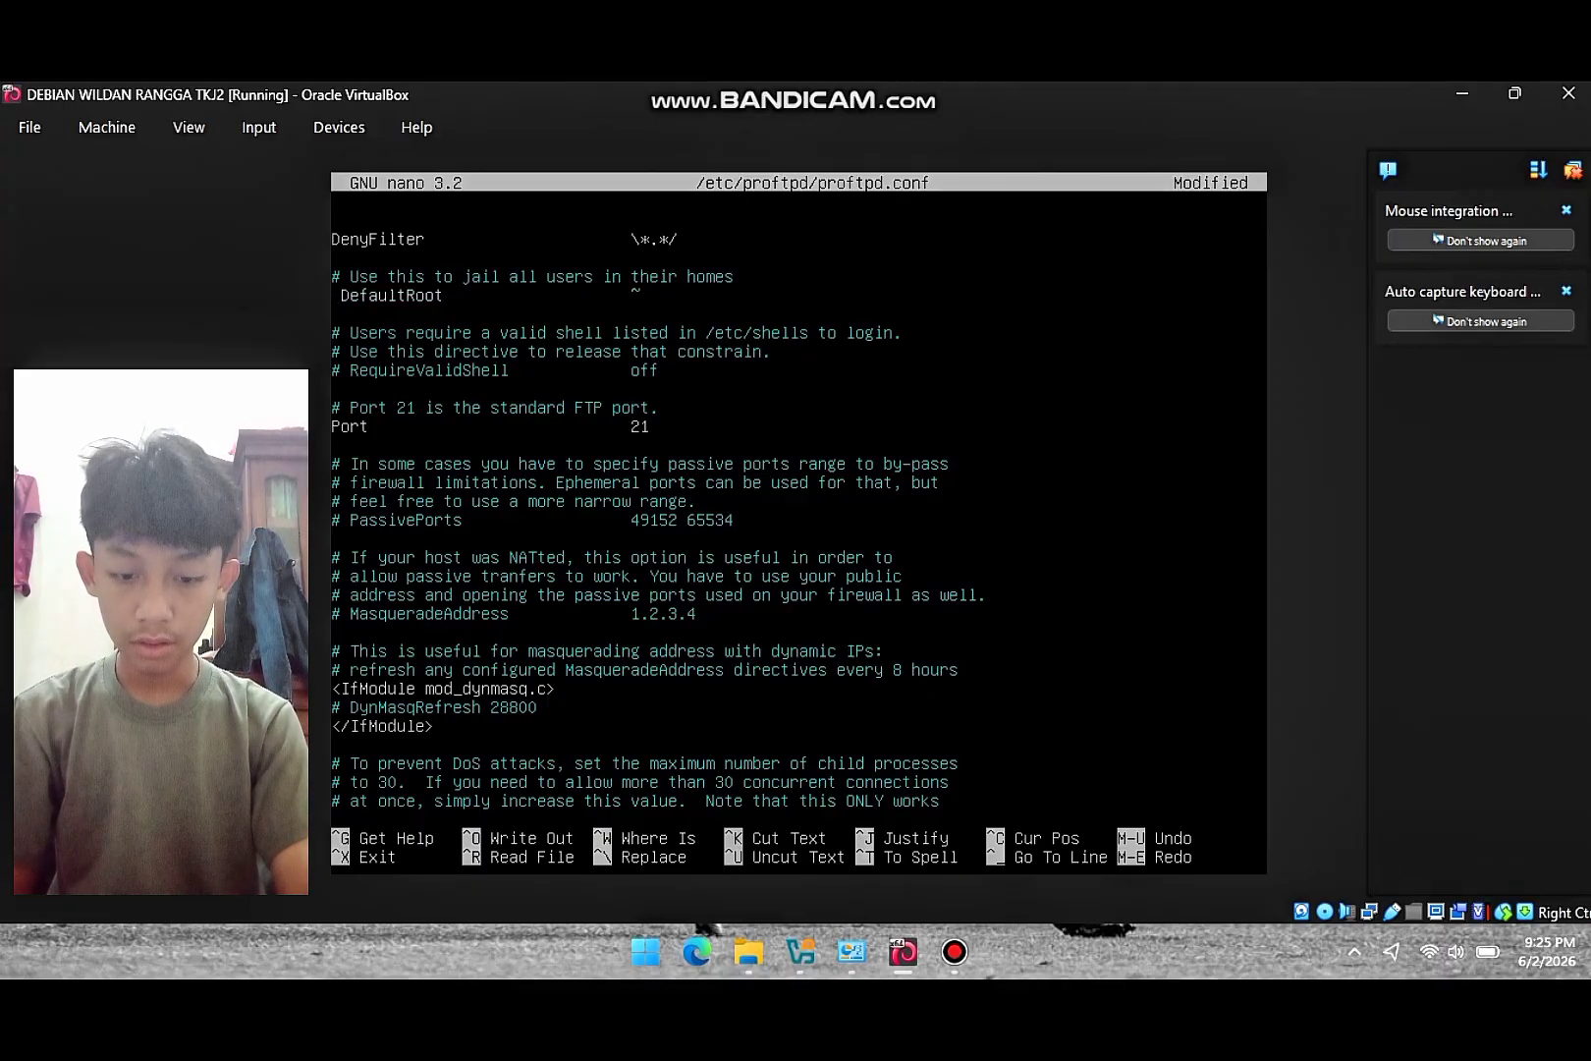
- Uncomment <Anonymous ~ftp> and its User line, changing User ftp to xitkj2
key("Down")
key("Down")
key("Down")
key("Down")
key("Down")
key("Down")
key("Down")
key("Down")
key("Down")
key("Down")
key("Down")
key("Down")
key("Down")
key("Down")
key("Down")
key("Down")
key("Down")
key("Down")
key("Down")
key("Down")
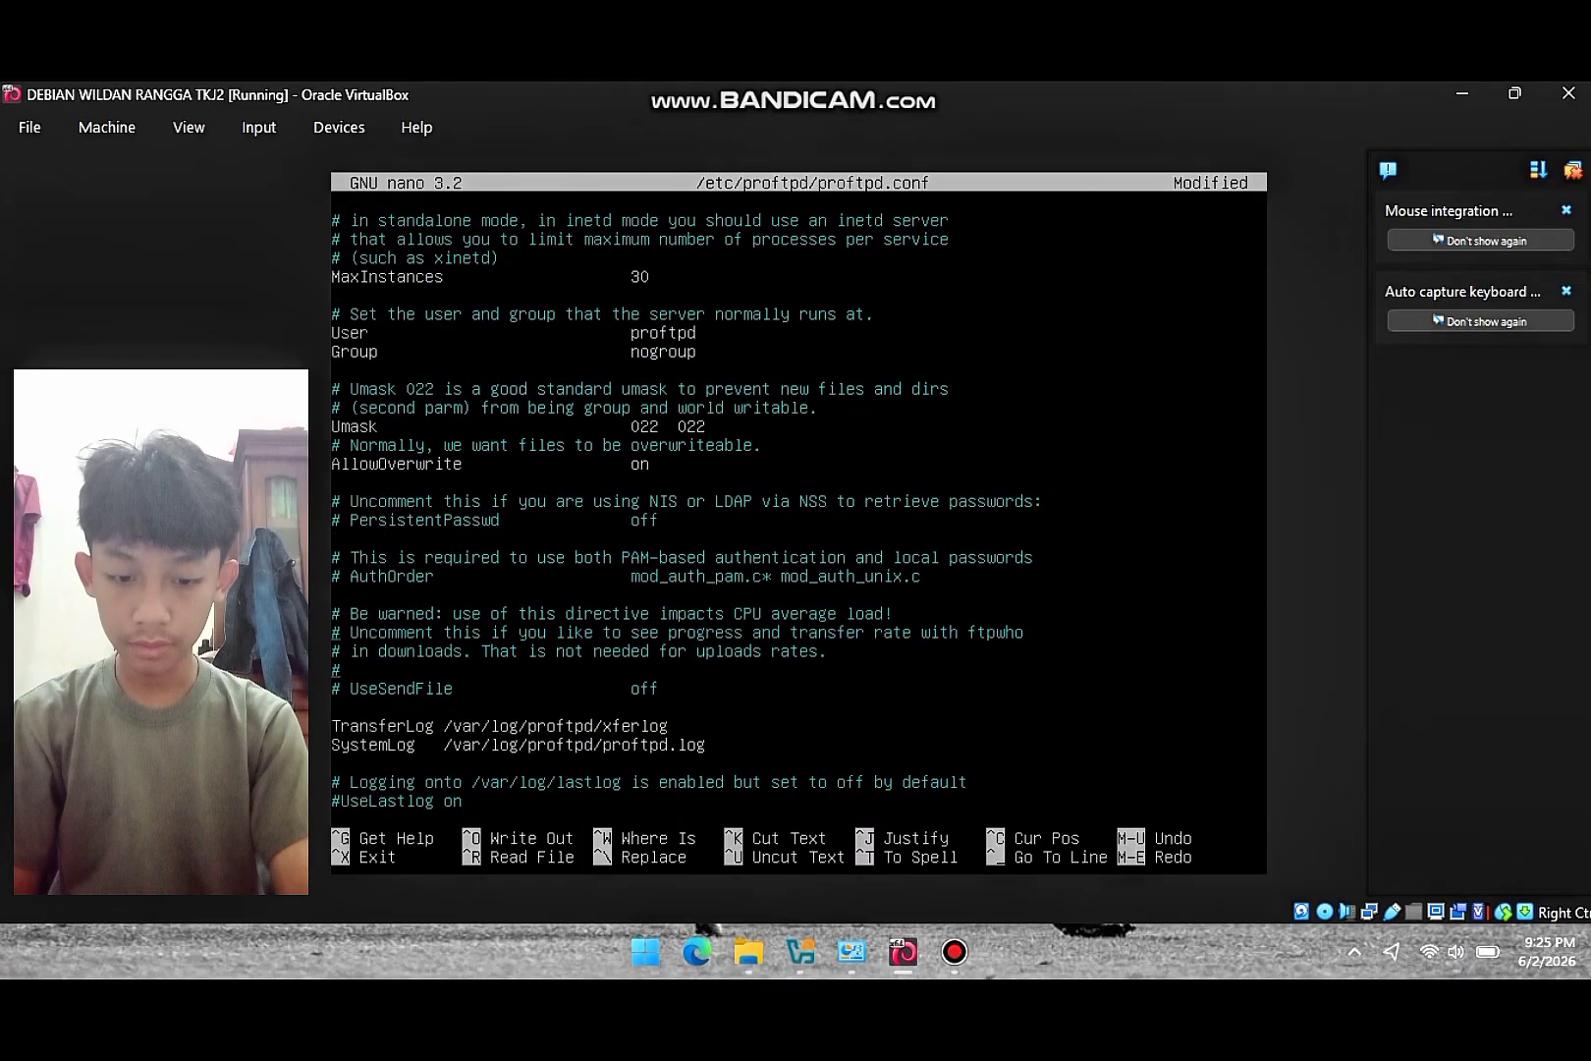
key("Down")
key("Down")
key("Down")
key("Down")
key("Down")
key("Down")
key("Down")
key("Down")
key("Down")
key("Down")
key("Down")
key("Down")
key("Down")
key("Down")
key("Down")
key("Down")
key("Down")
key("Down")
key("Down")
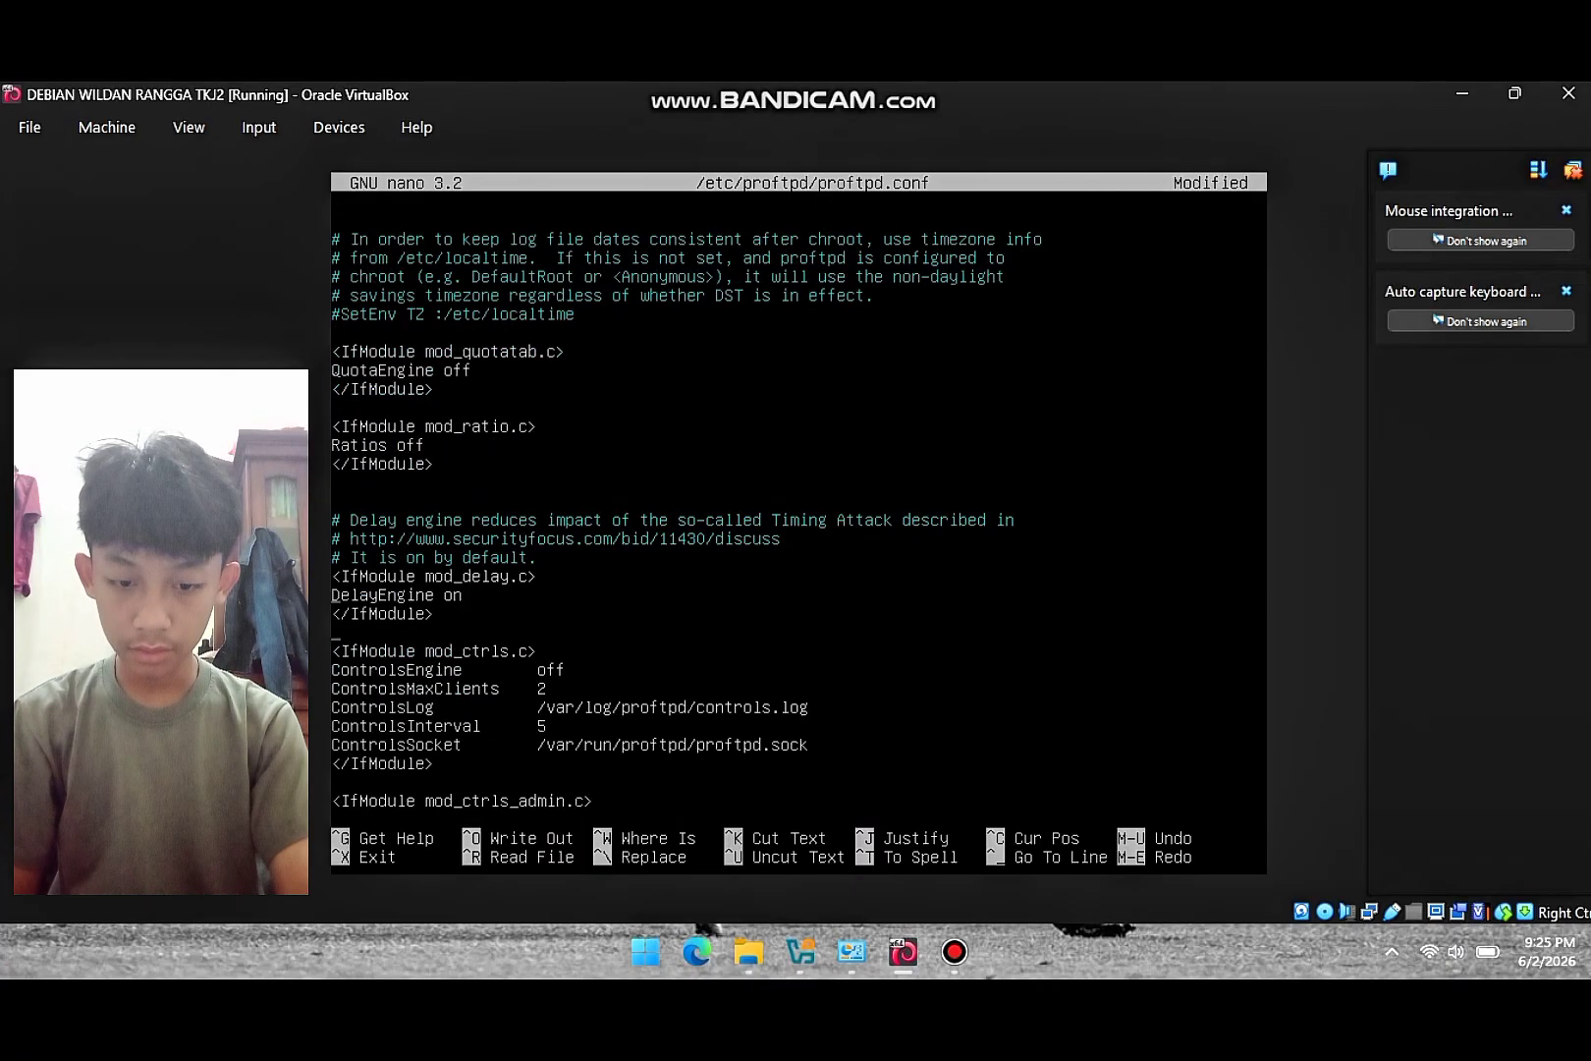
key("Down")
key("Down")
key("Down")
key("Down")
key("Down")
key("Down")
key("Down")
key("Down")
key("Down")
key("Down")
key("Down")
key("Down")
key("Down")
key("Down")
key("Down")
key("Down")
key("Down")
key("Down")
key("Down")
key("Down")
key("Down")
key("Down")
key("Down")
key("Down")
key("Down")
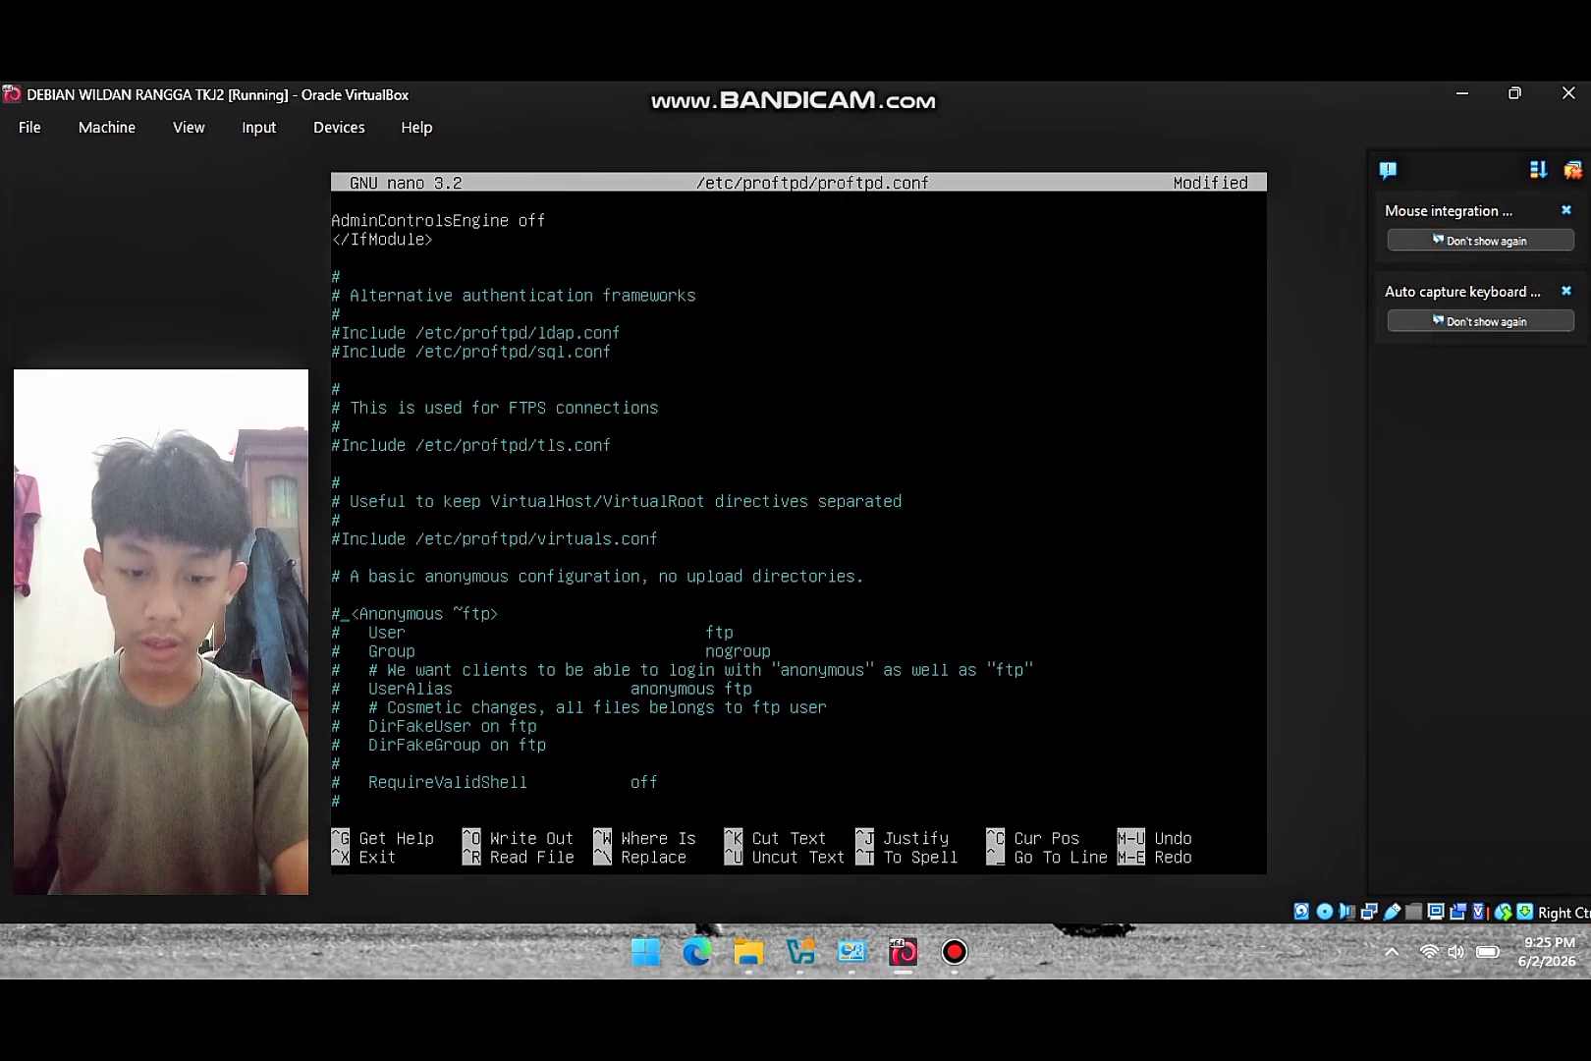
key("BackSpace")
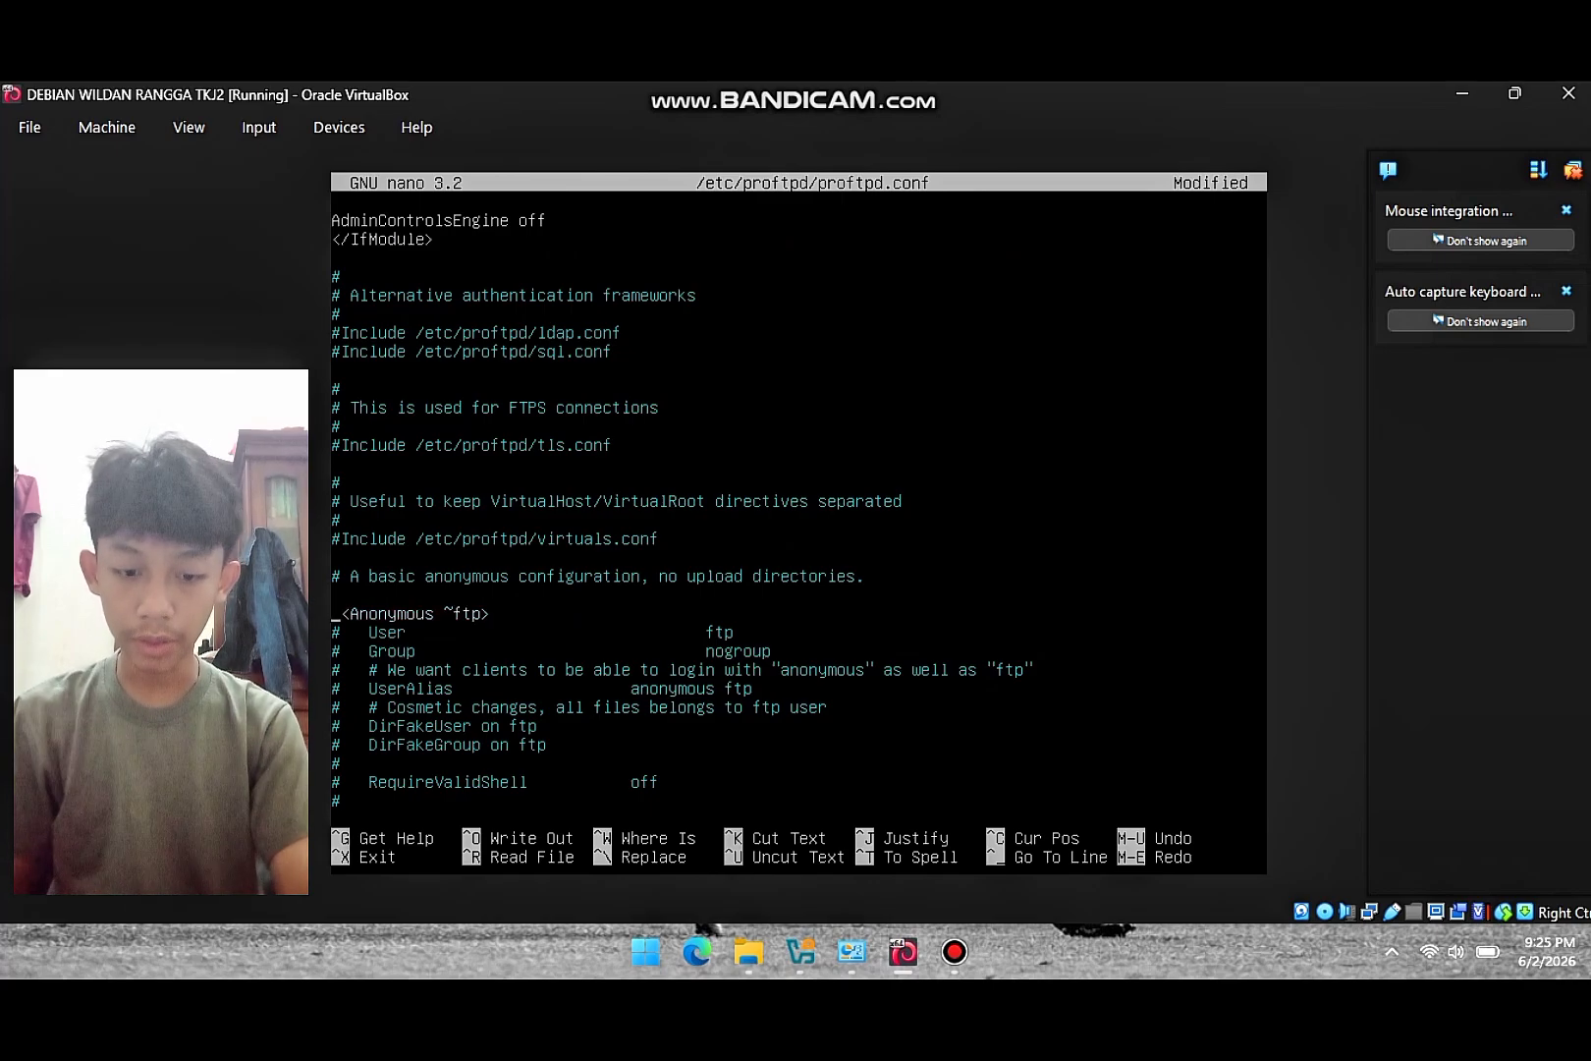
key("Down")
key("Delete")
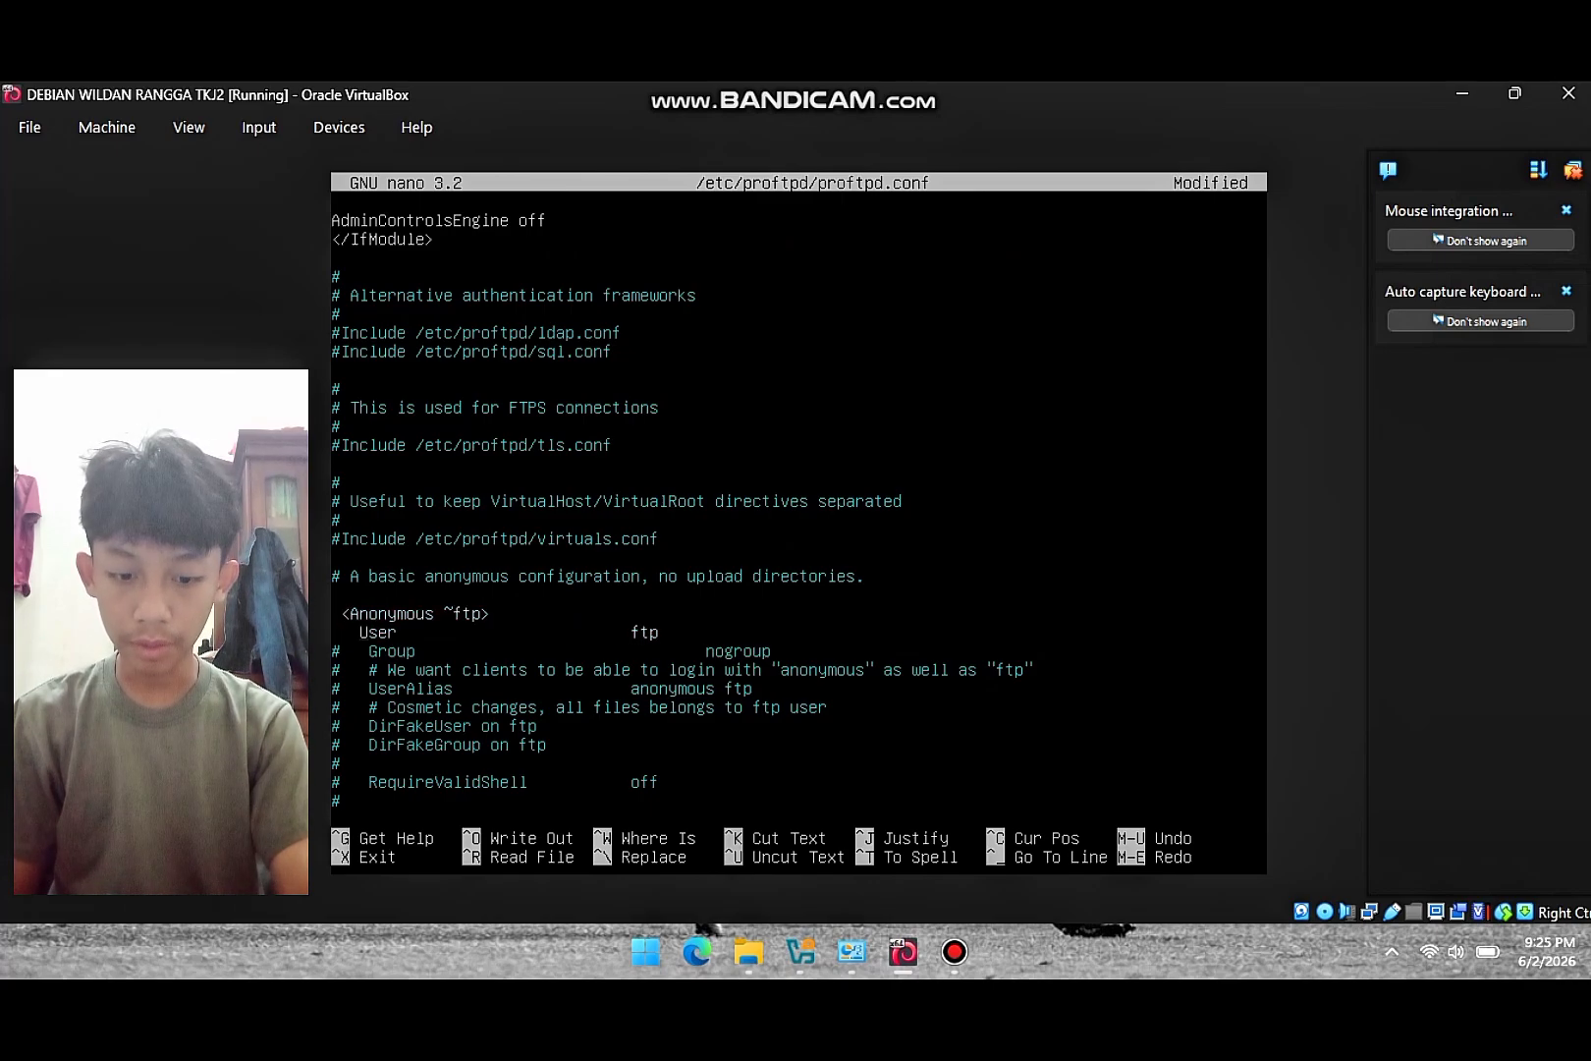
key("Left")
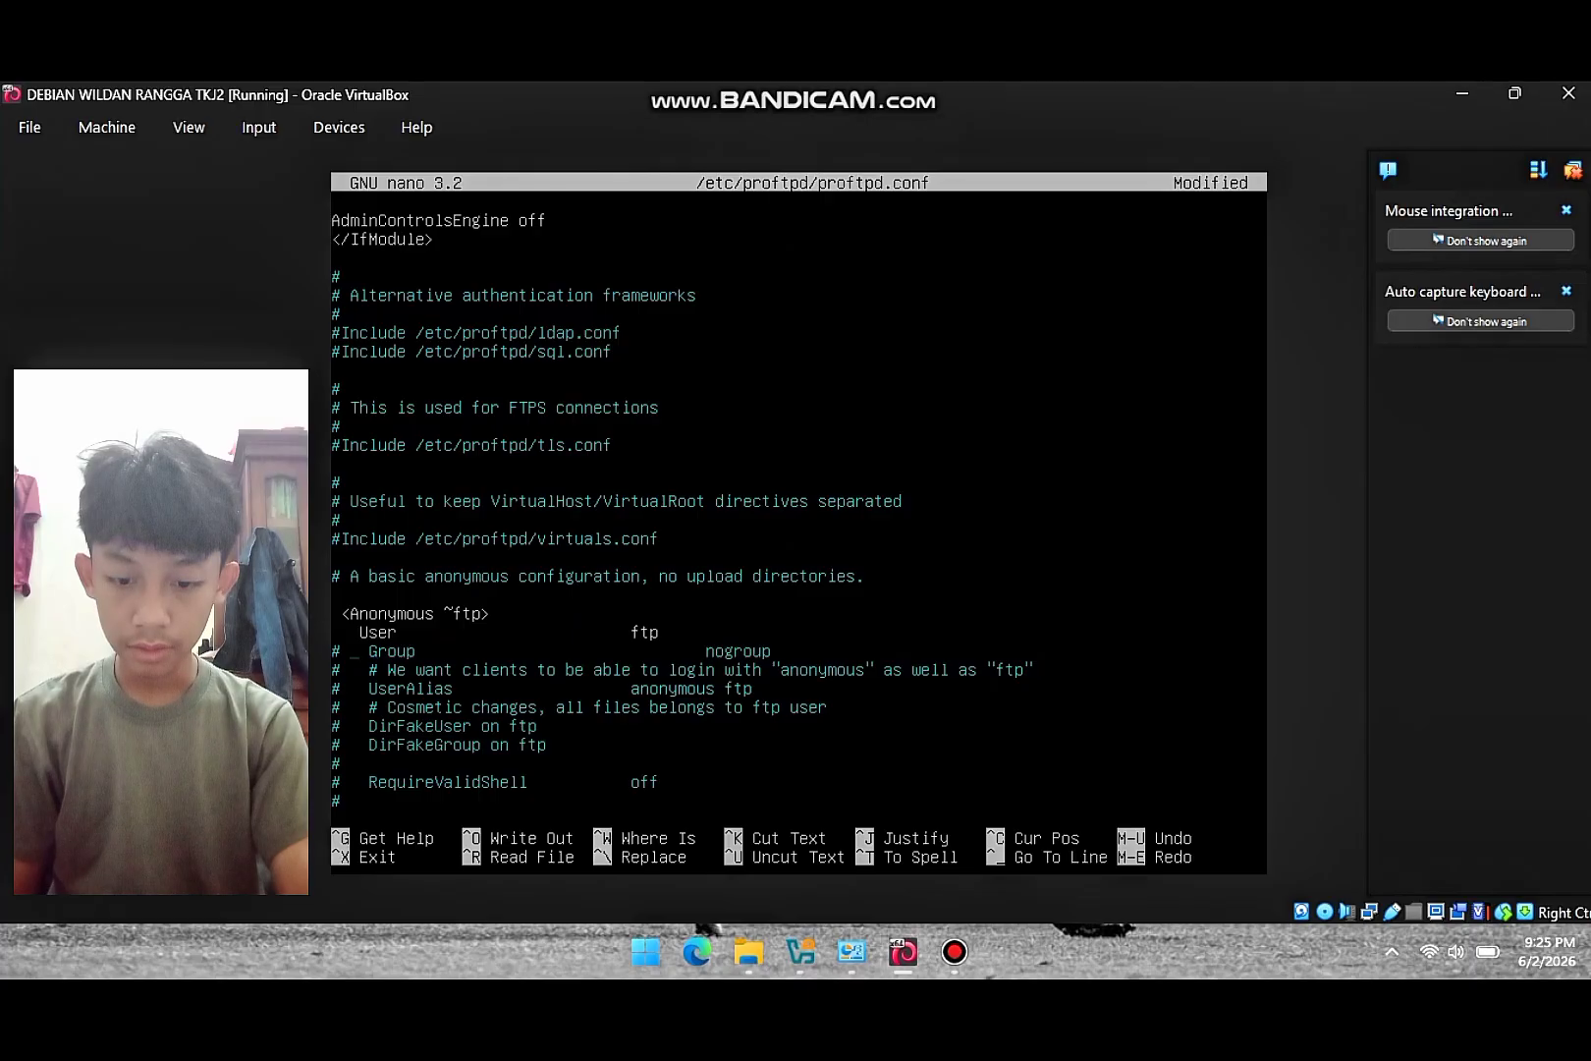
key("Up")
key("End")
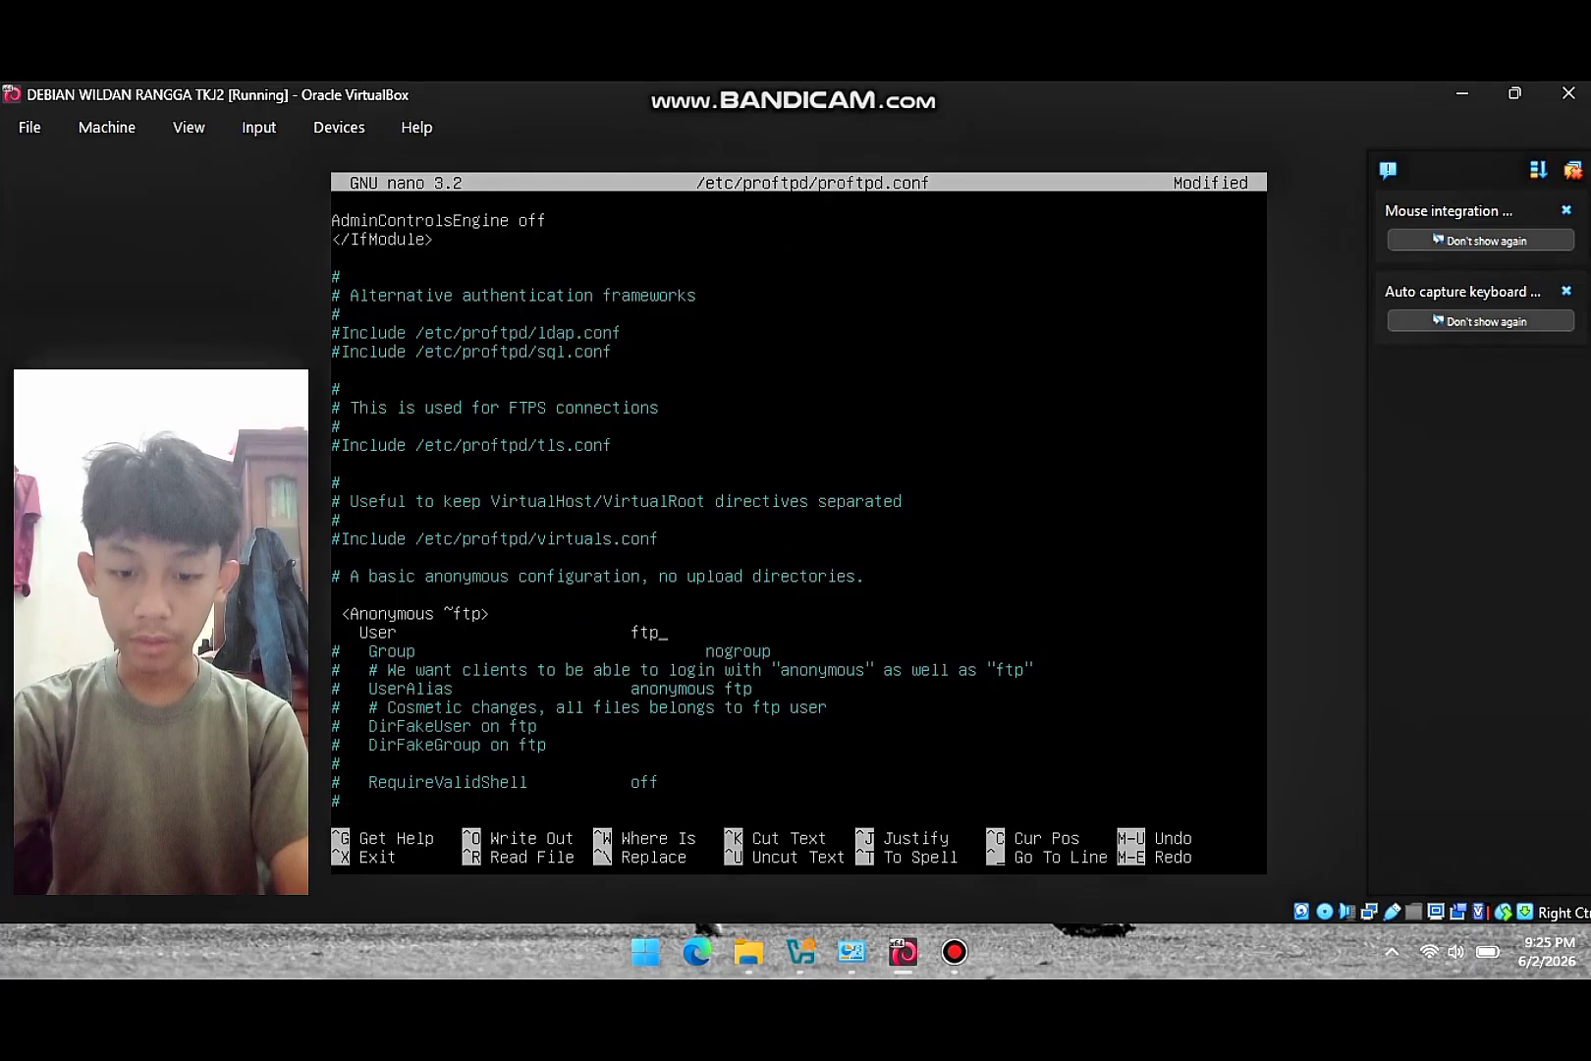
key("BackSpace")
key("BackSpace")
key("BackSpace")
type("xi")
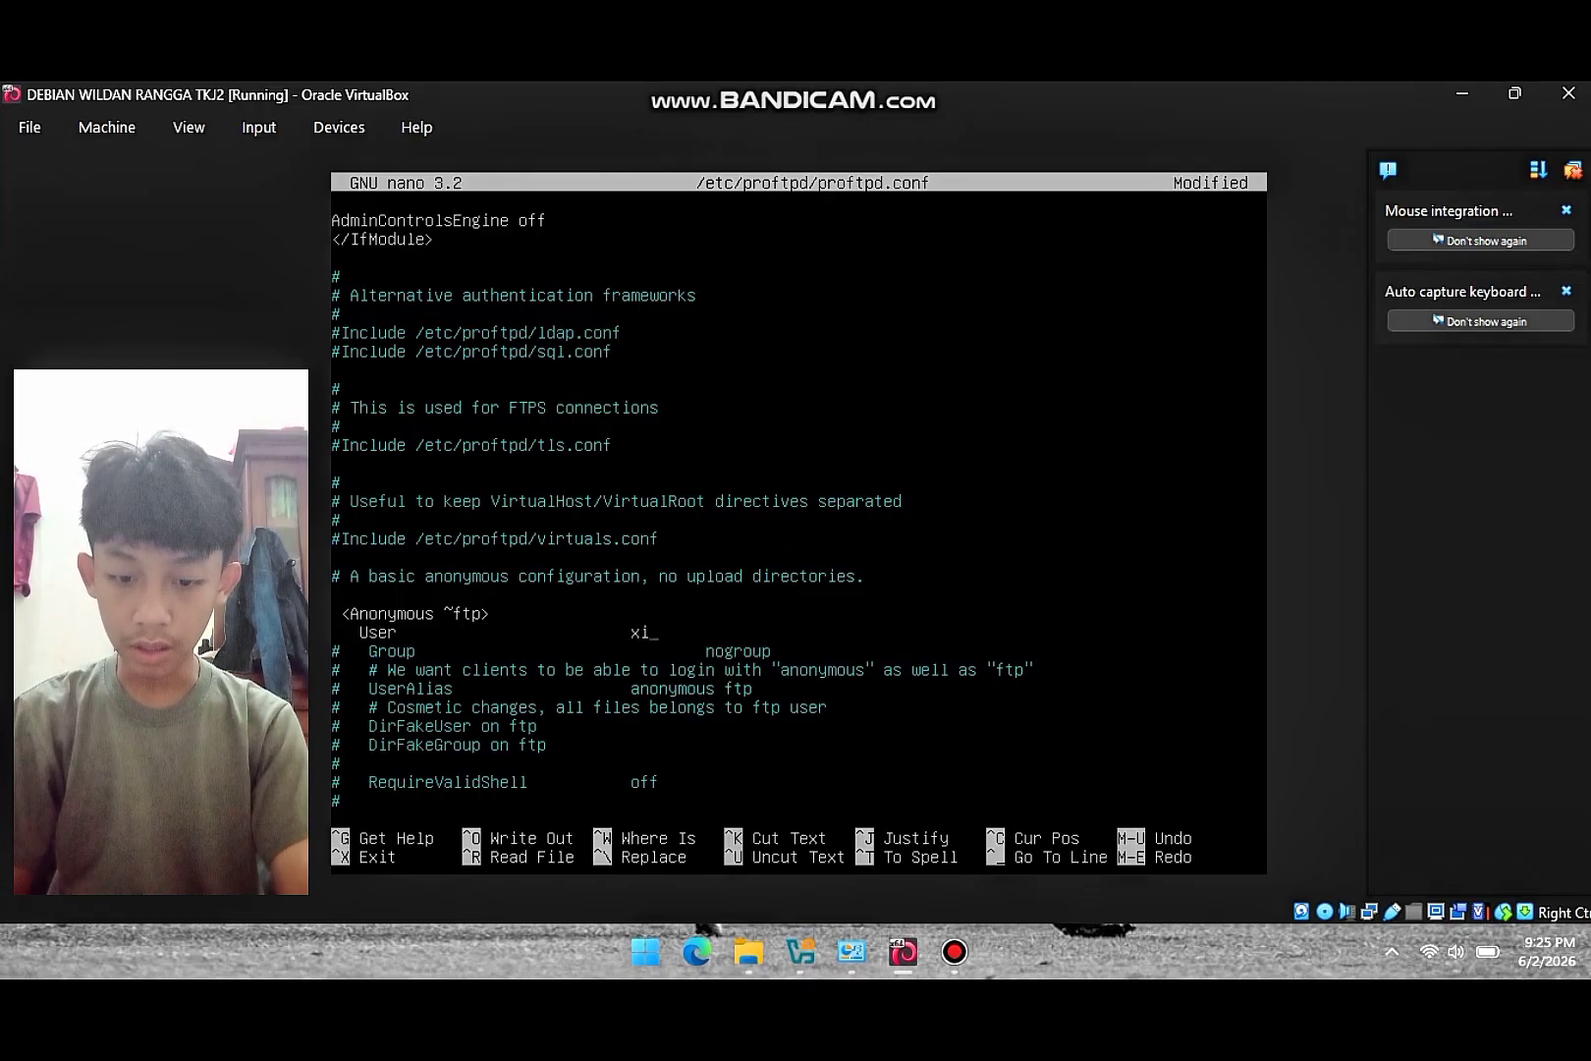
type("tkj2")
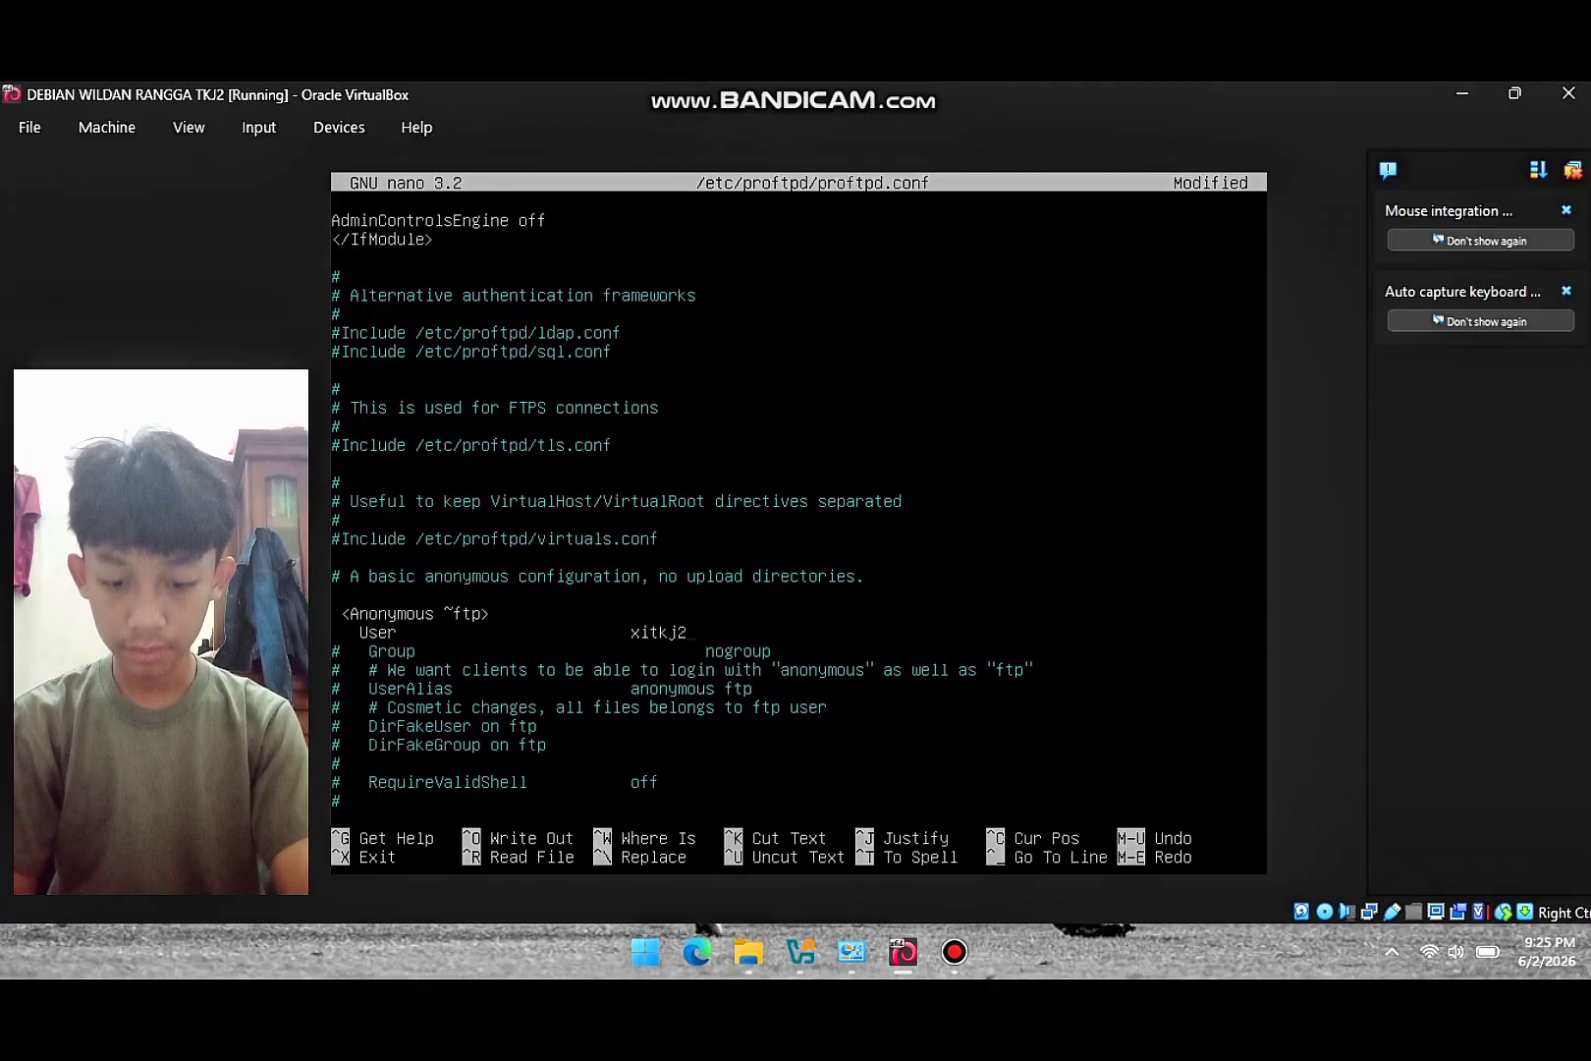
- Uncomment the closing </Anonymous> tag and start exiting nano
key("Down")
key("Down")
key("Down")
key("Down")
key("Down")
key("Down")
key("Down")
key("Down")
key("Down")
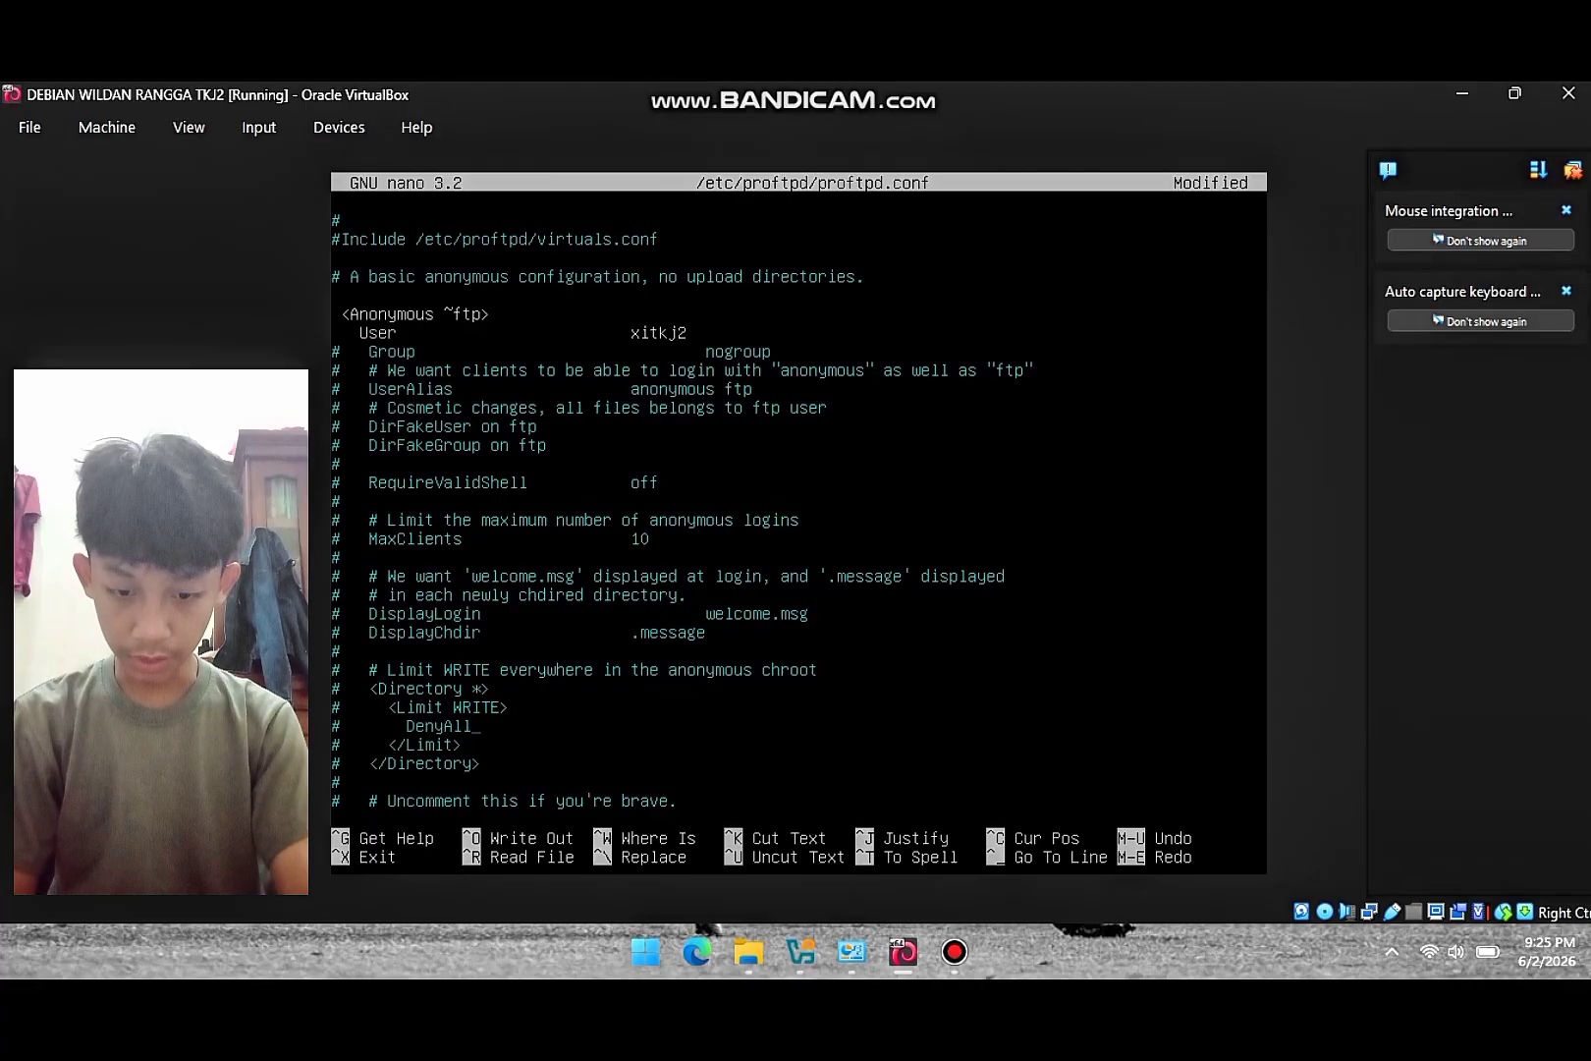
key("Down")
key("Down")
key("Down")
key("Down")
key("Down")
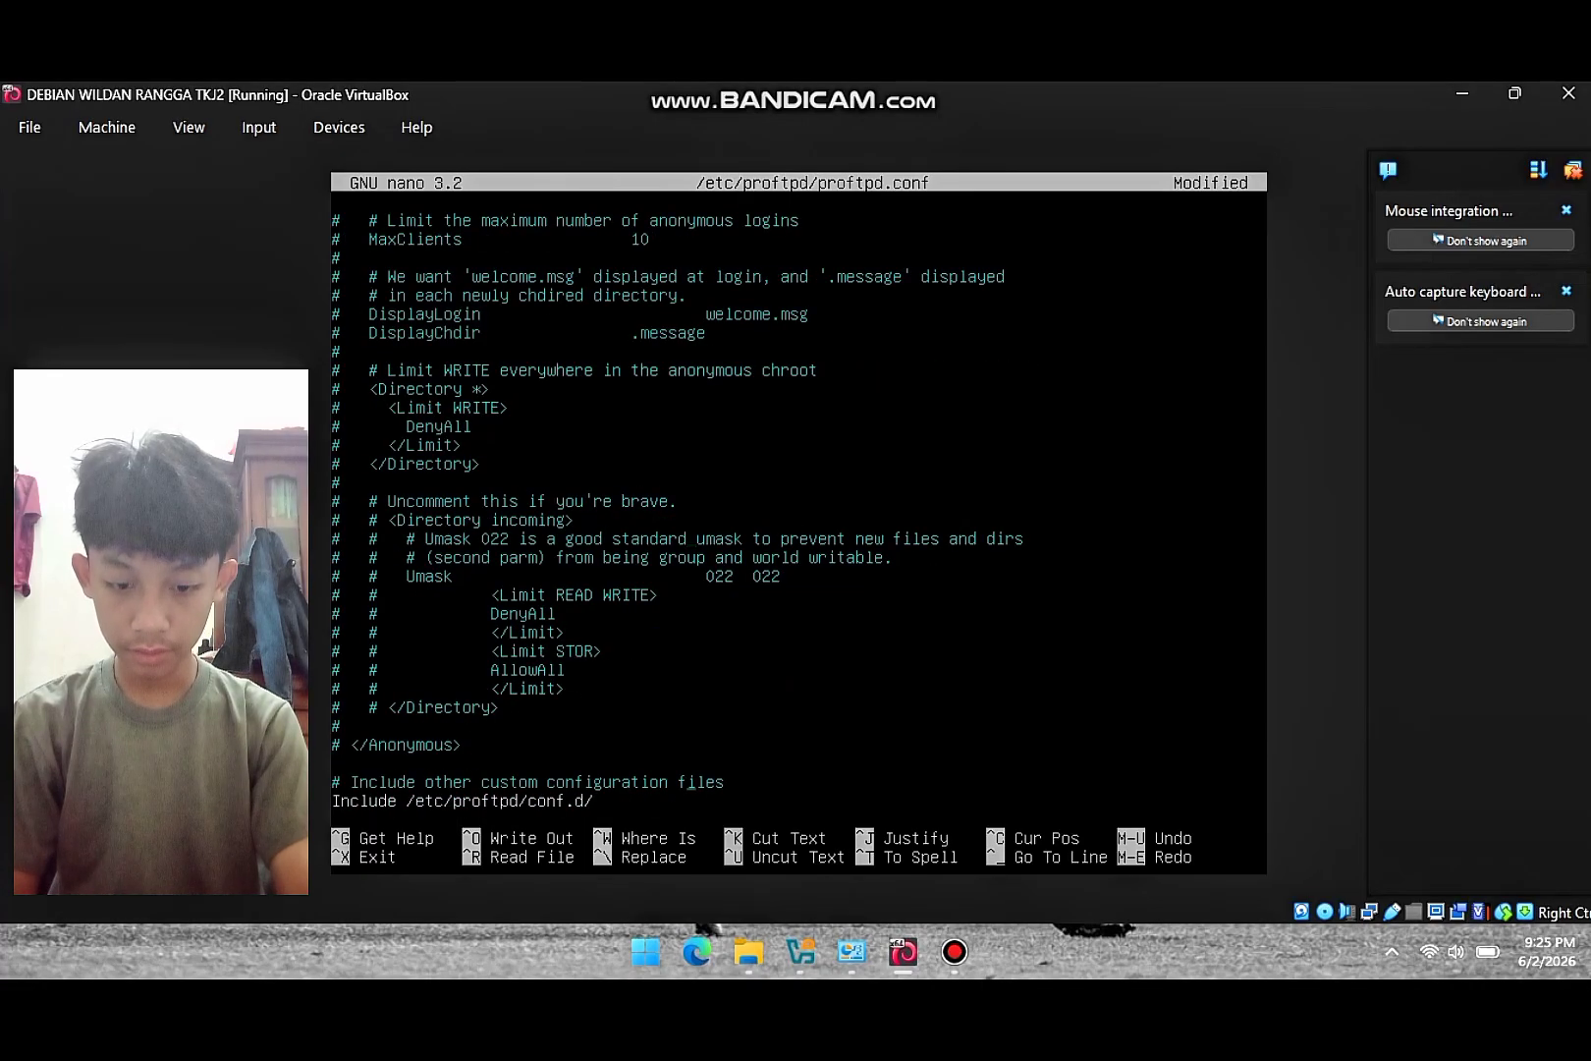
key("Left")
key("Left")
key("Left")
key("Left")
key("Left")
key("Left")
key("Left")
key("Left")
key("Left")
key("Left")
key("Left")
key("Left")
key("Left")
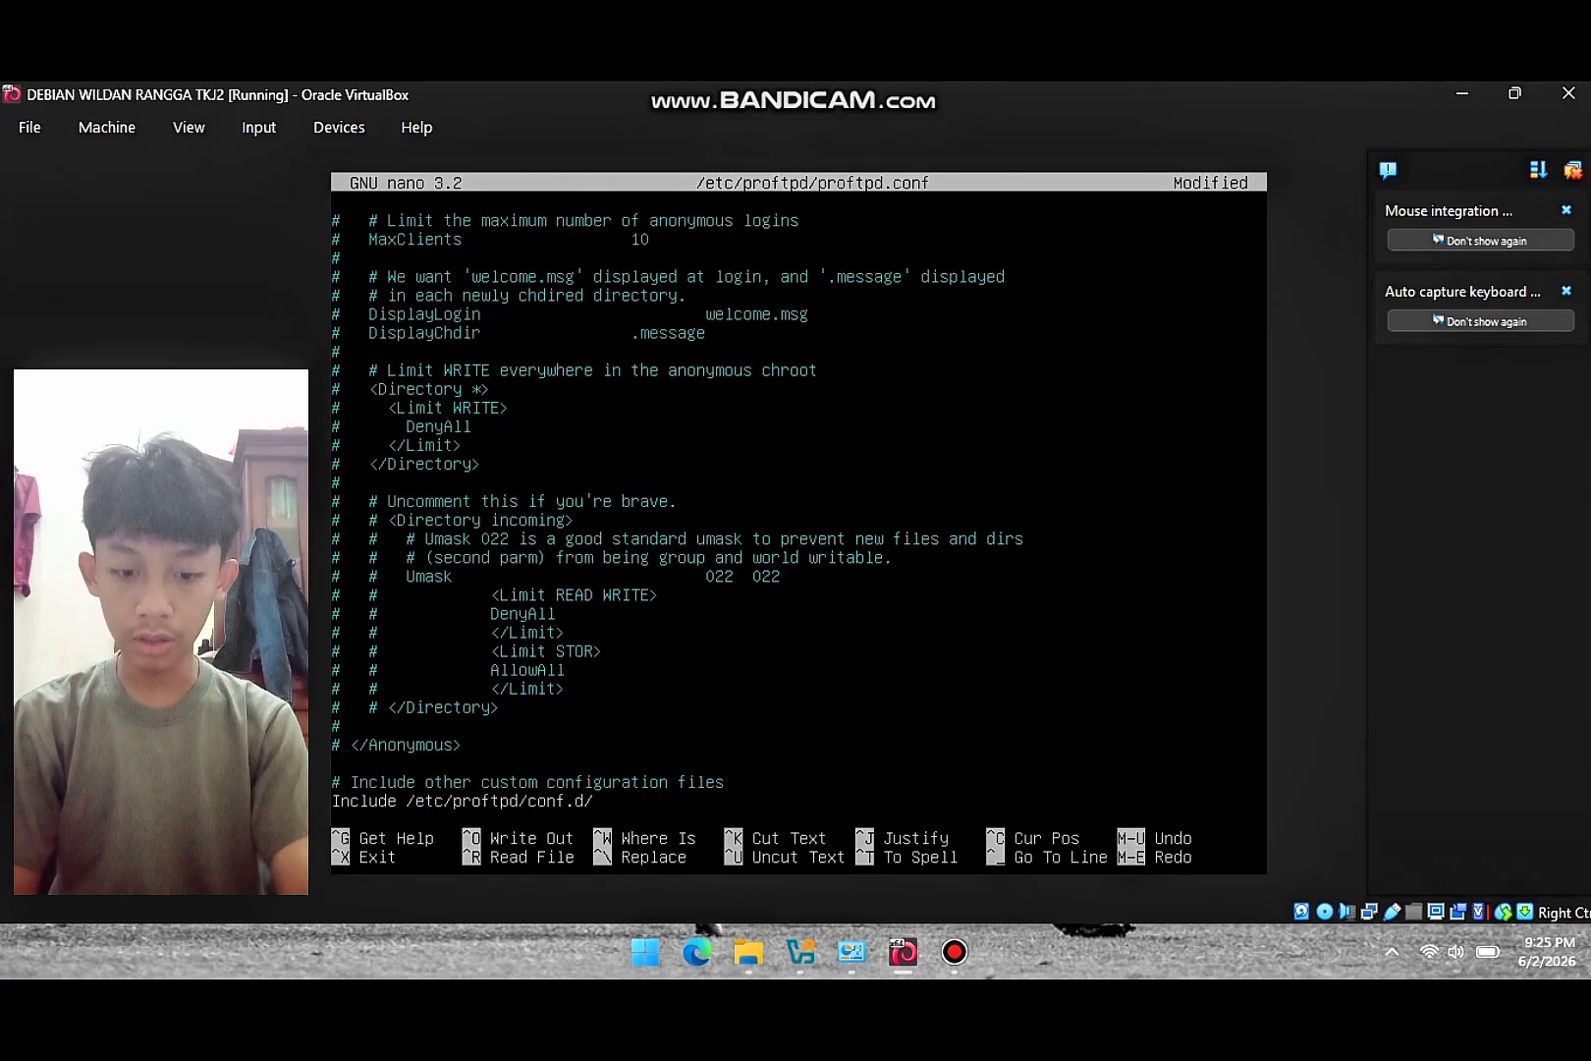
key("BackSpace")
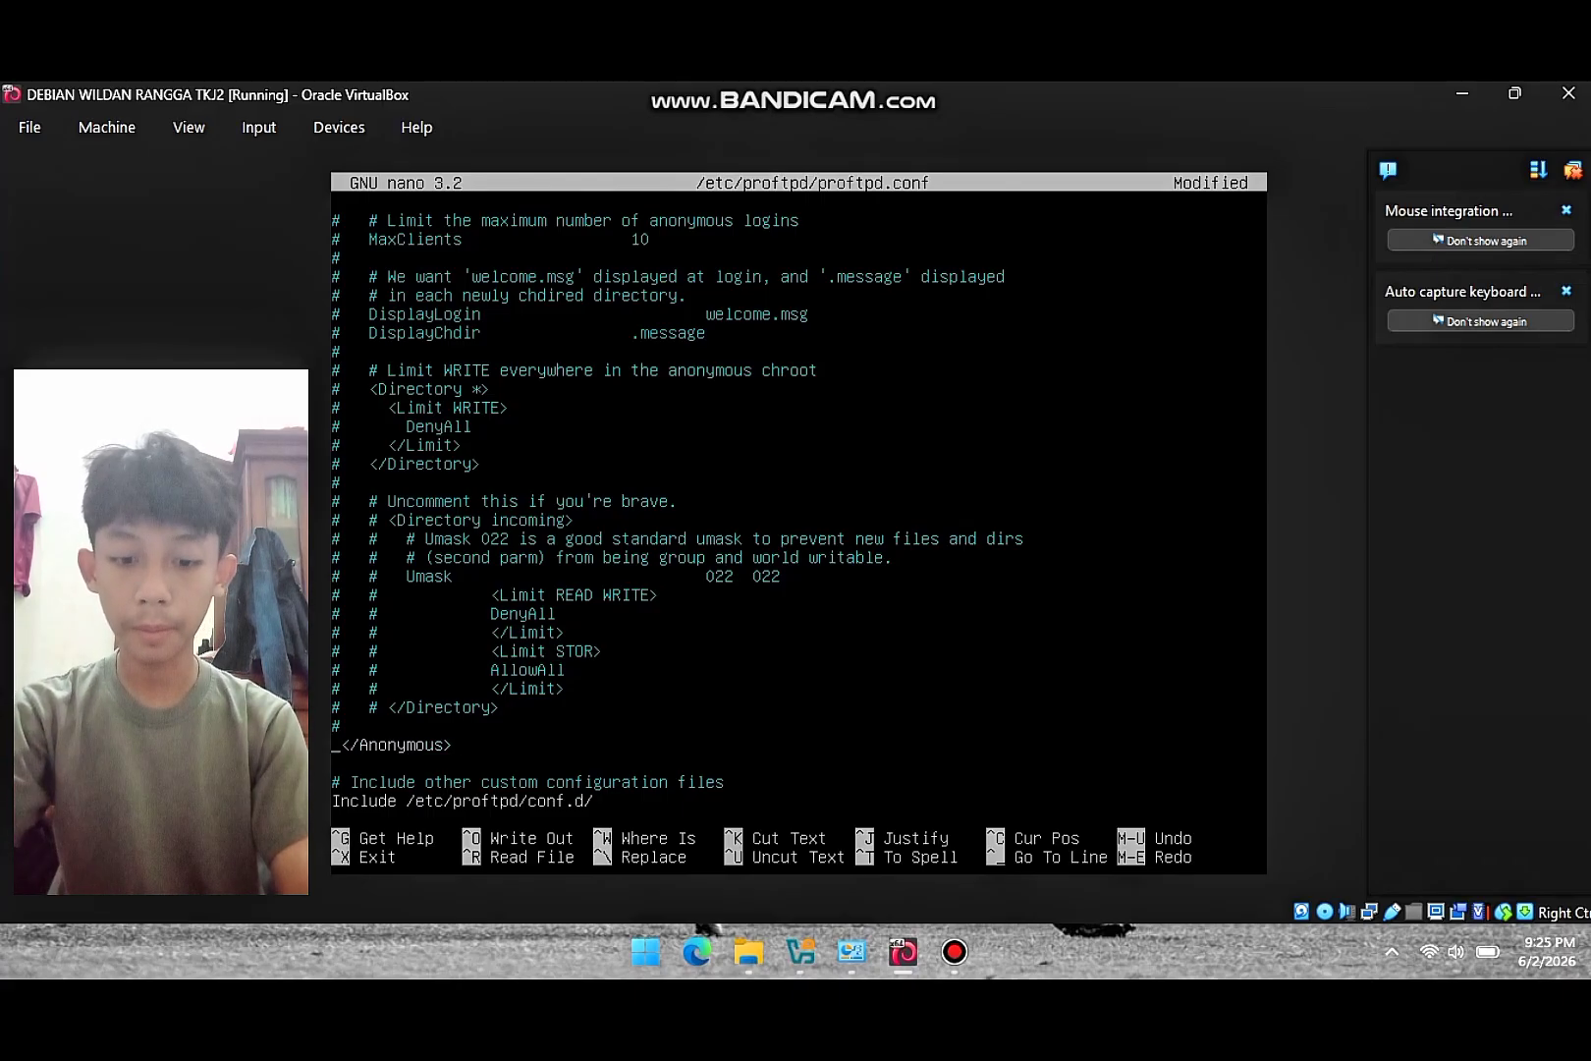
key("ctrl+x")
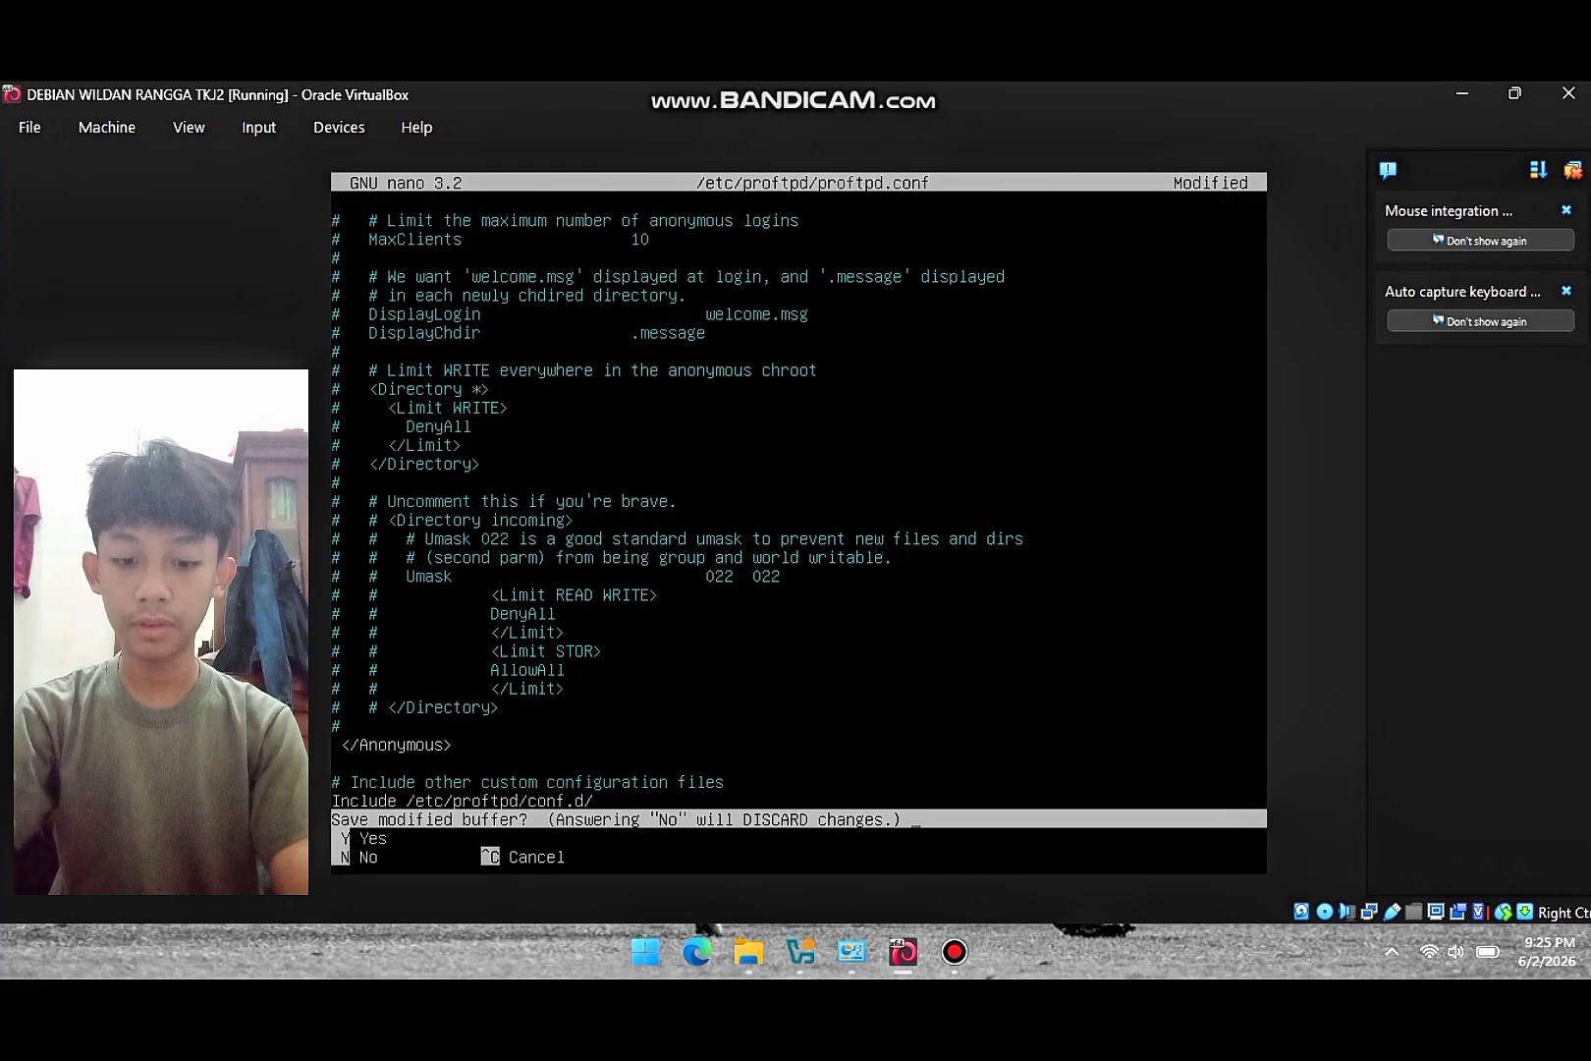
- Save proftpd.conf and change into the /home directory
key("y")
key("Return")
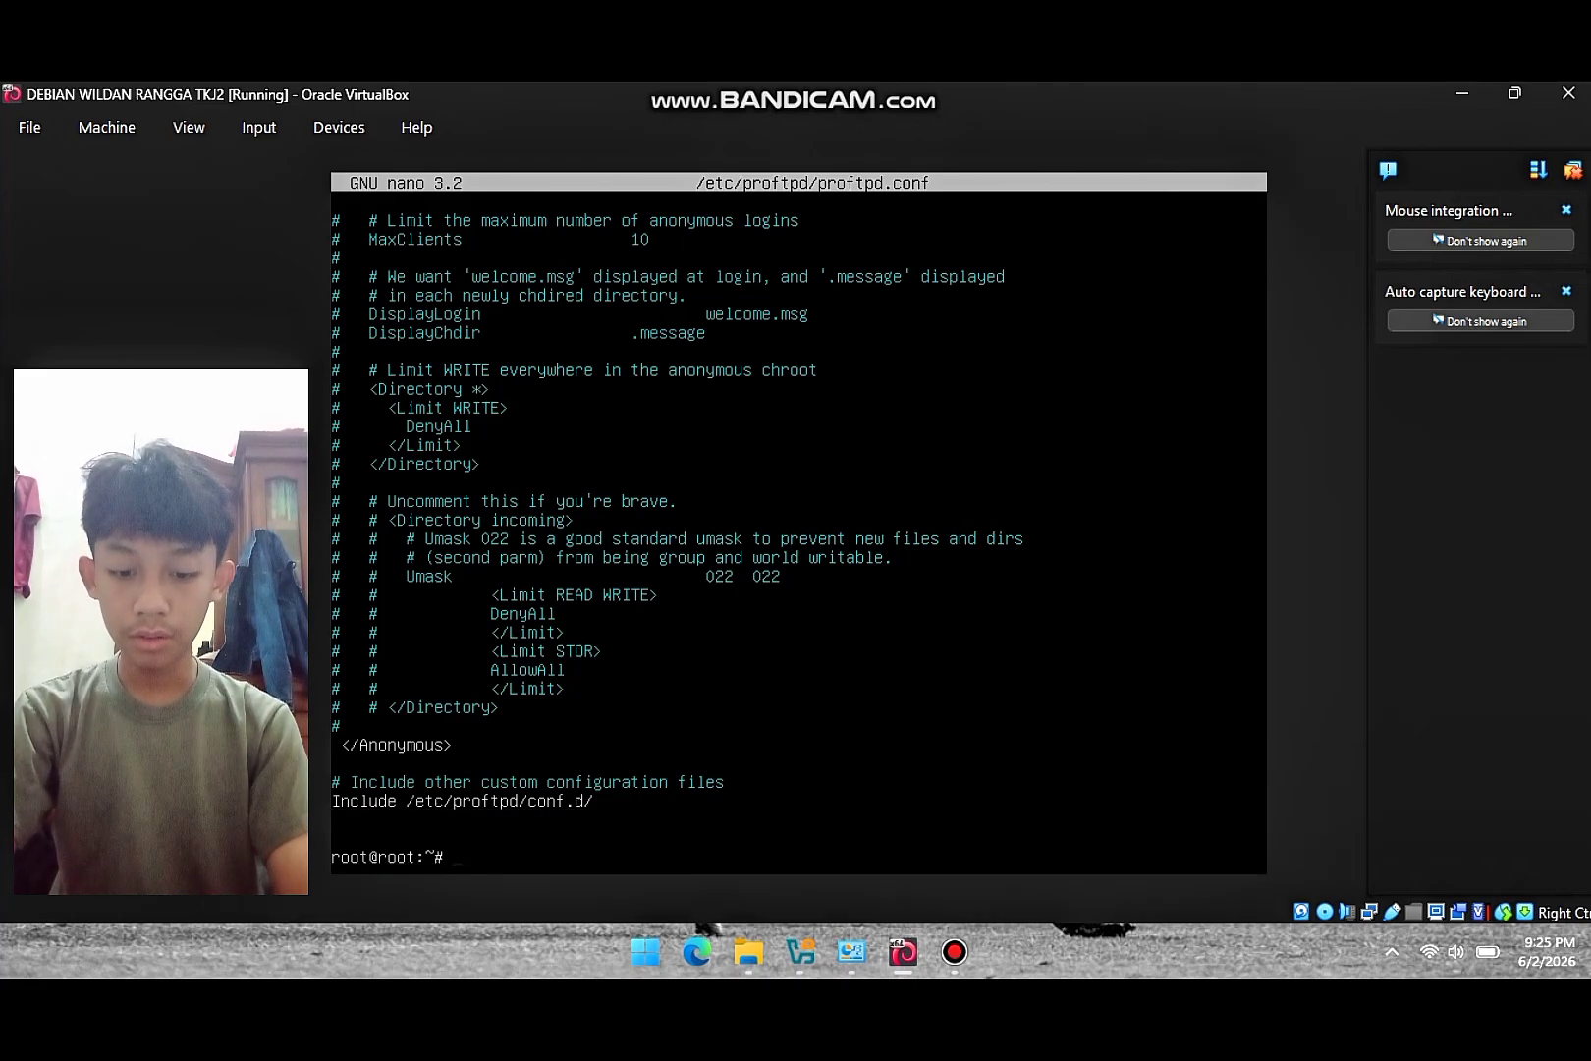
type("cd ")
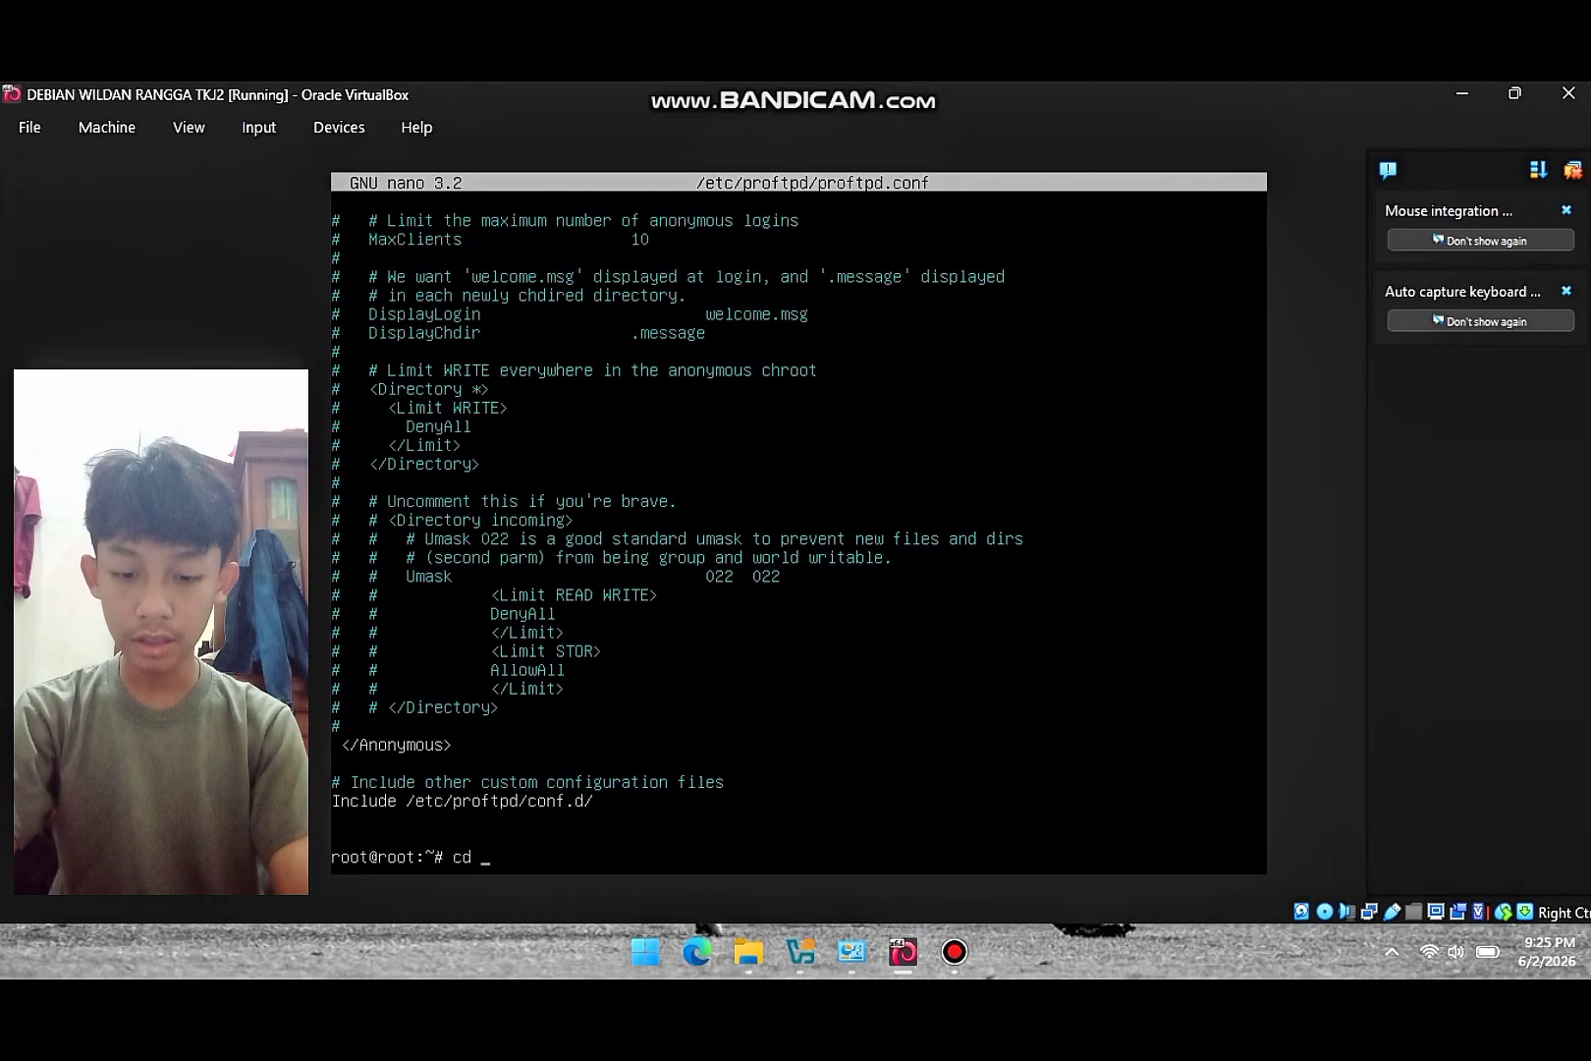
type("/home")
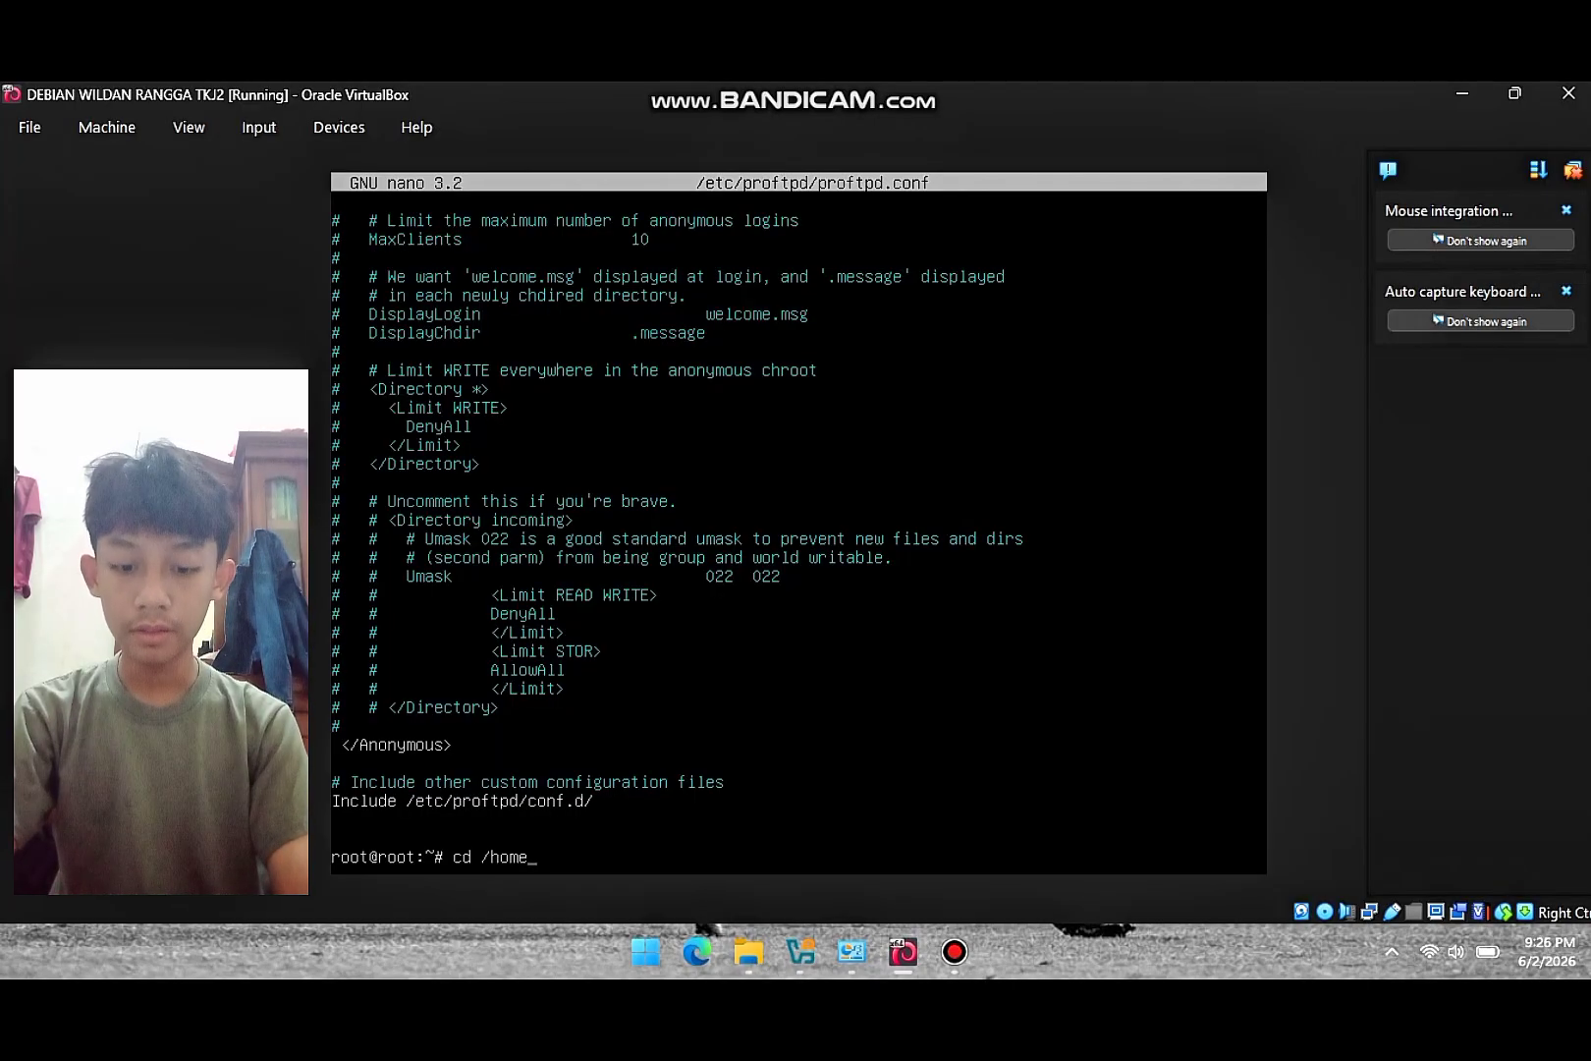
key("Return")
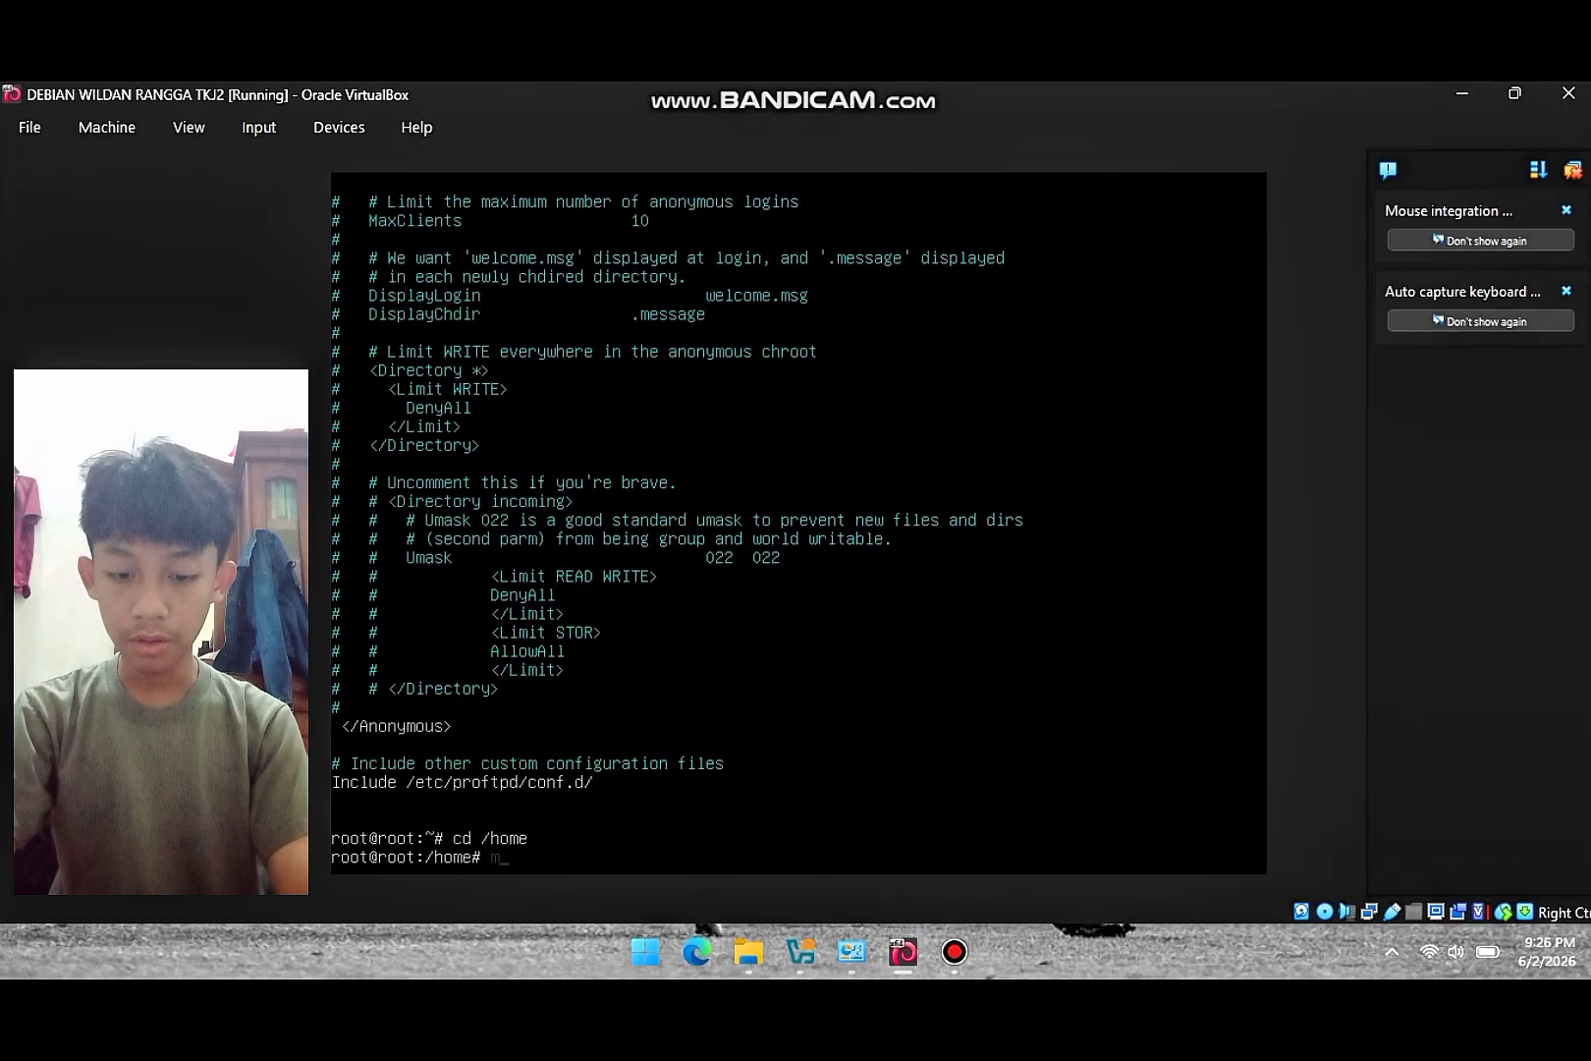
- Create the ftp-server directory and set its permissions to 777
type("mkdir")
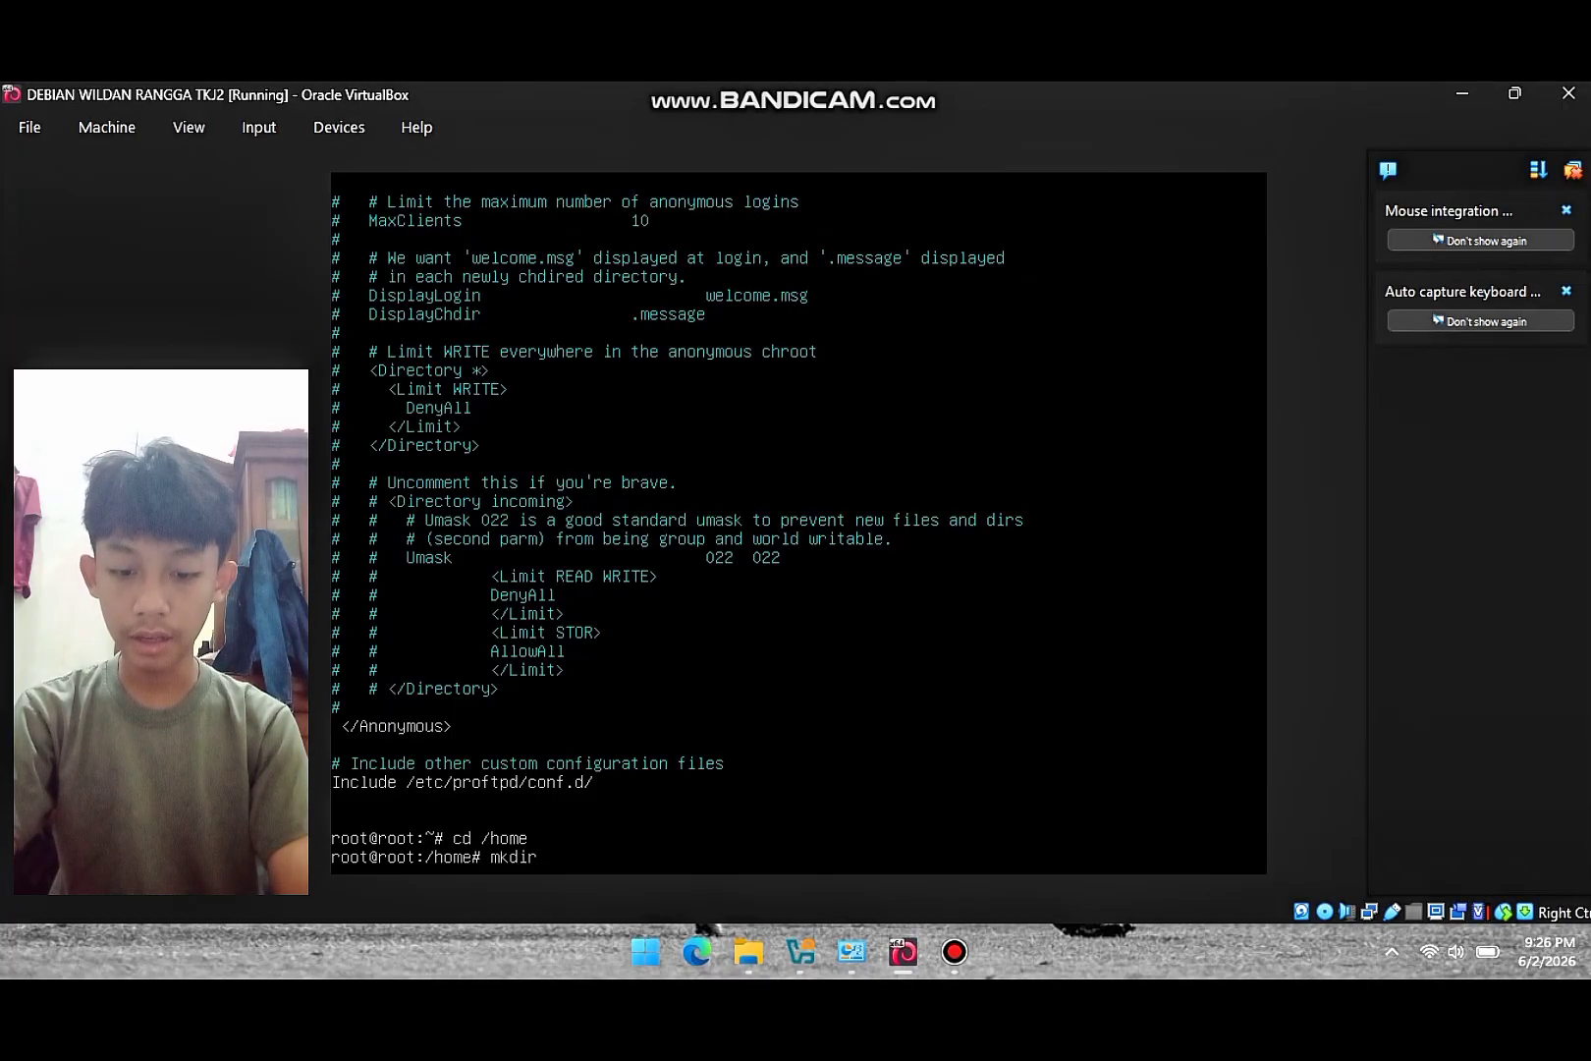
type(" ftp-server")
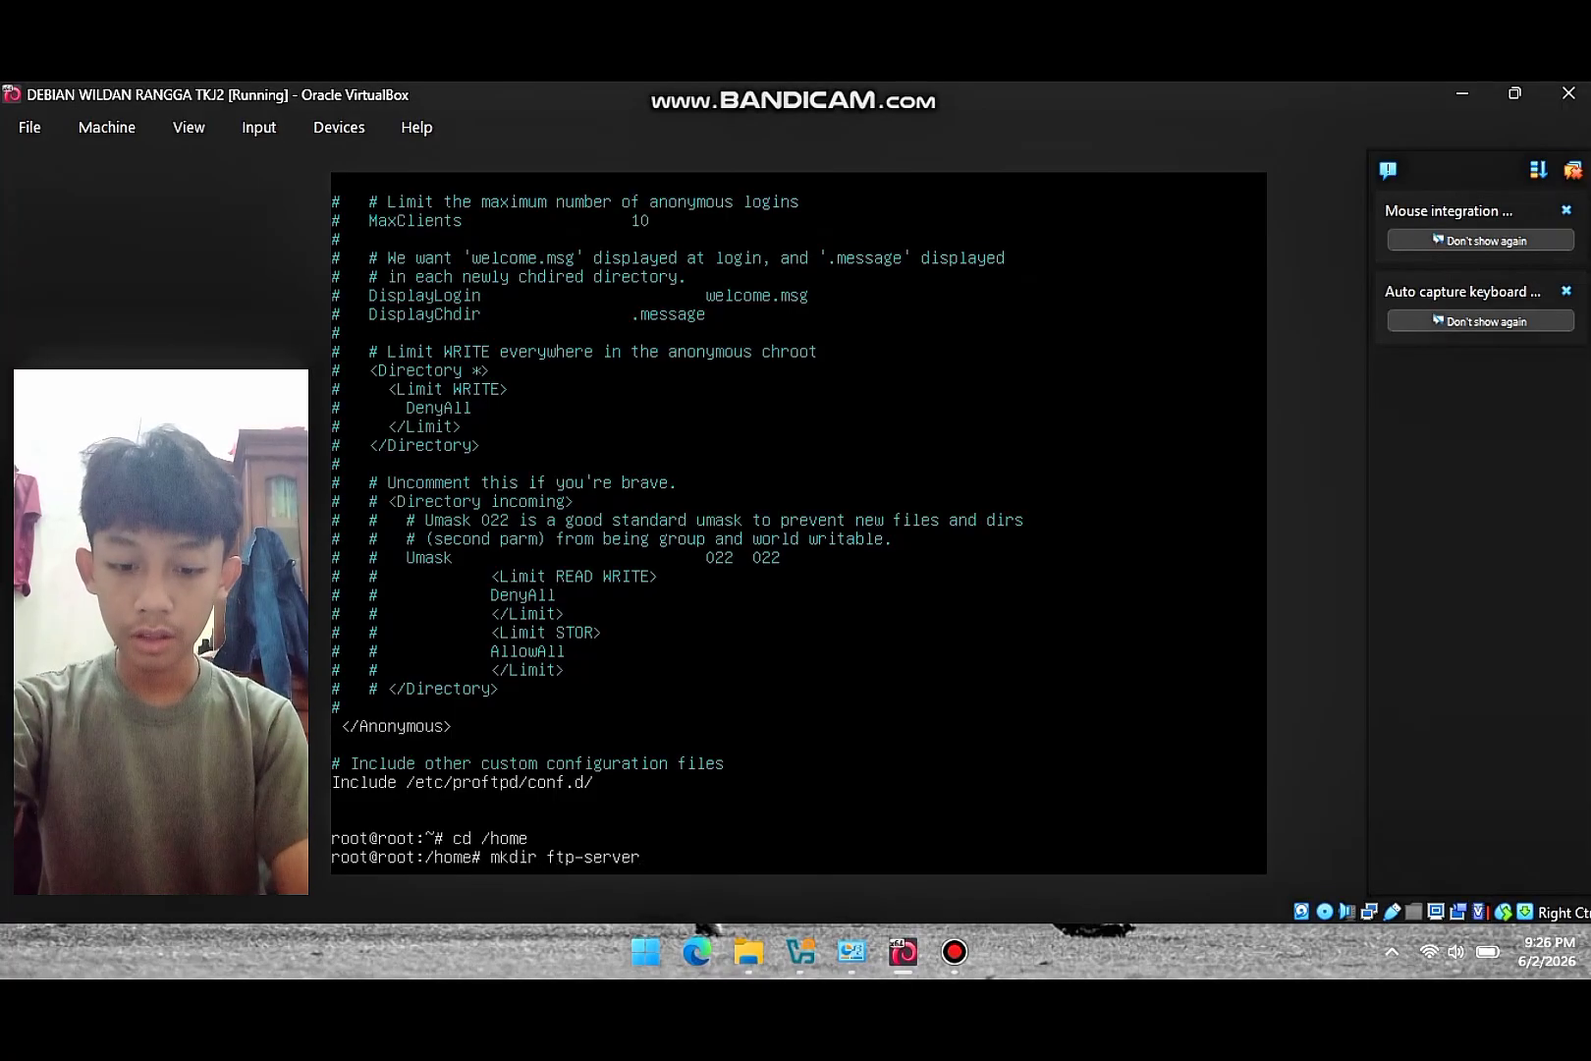
key("Return")
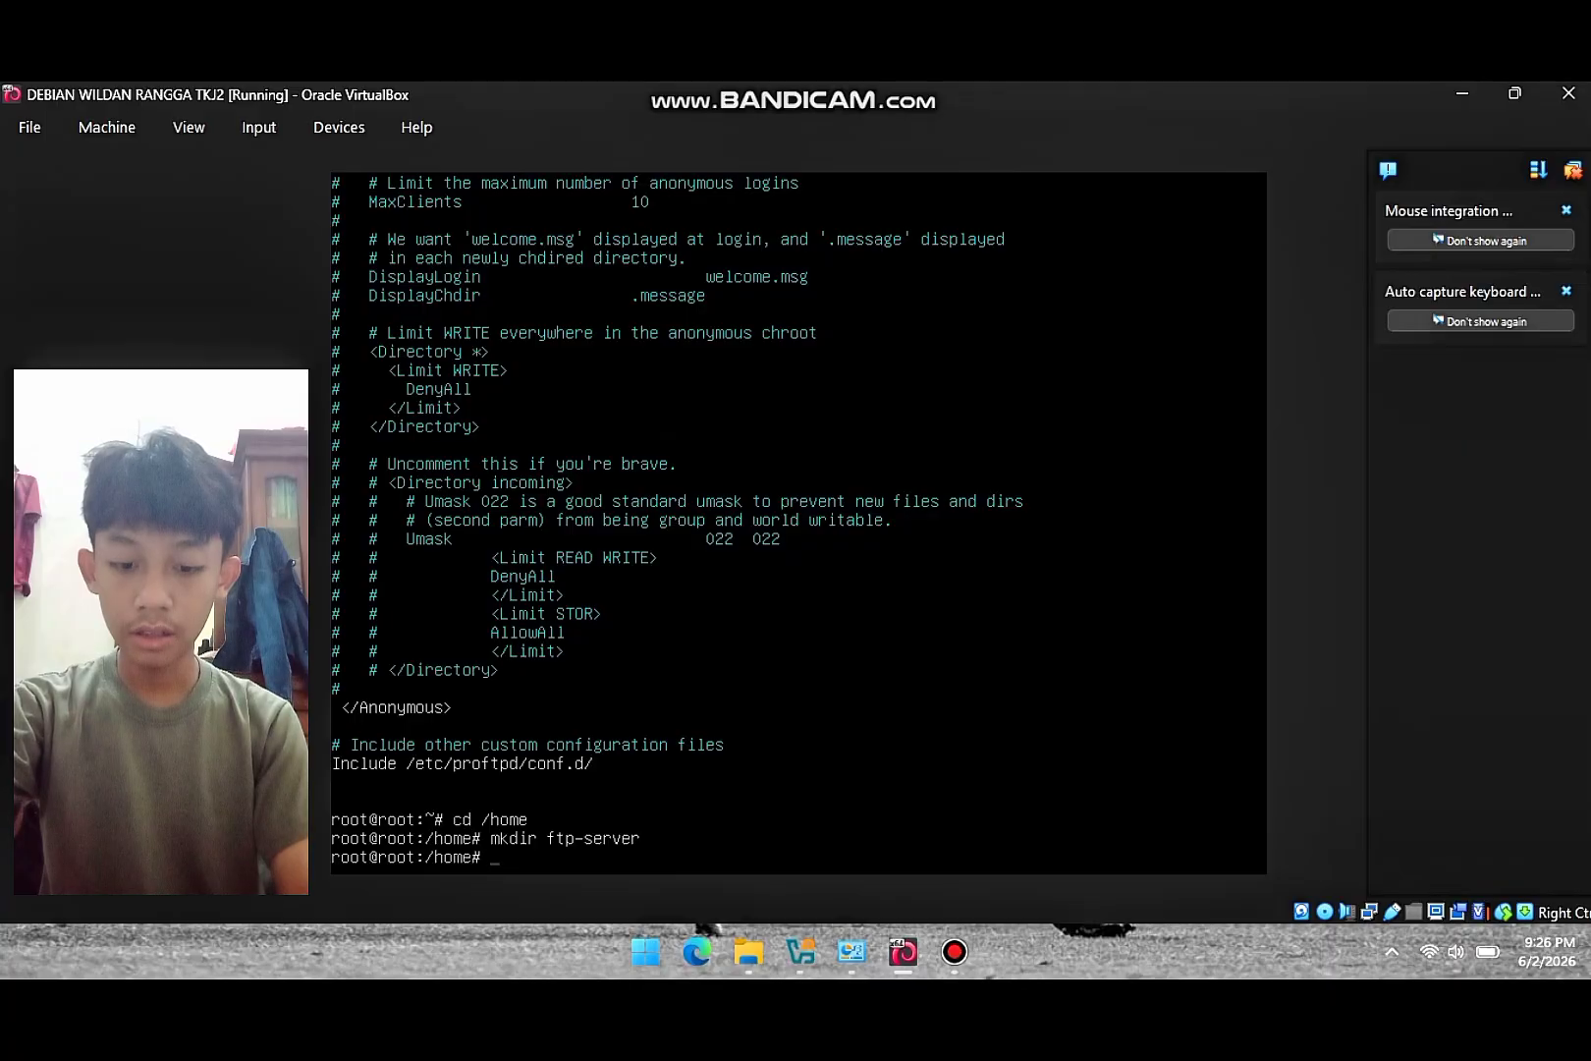
type("chmod ")
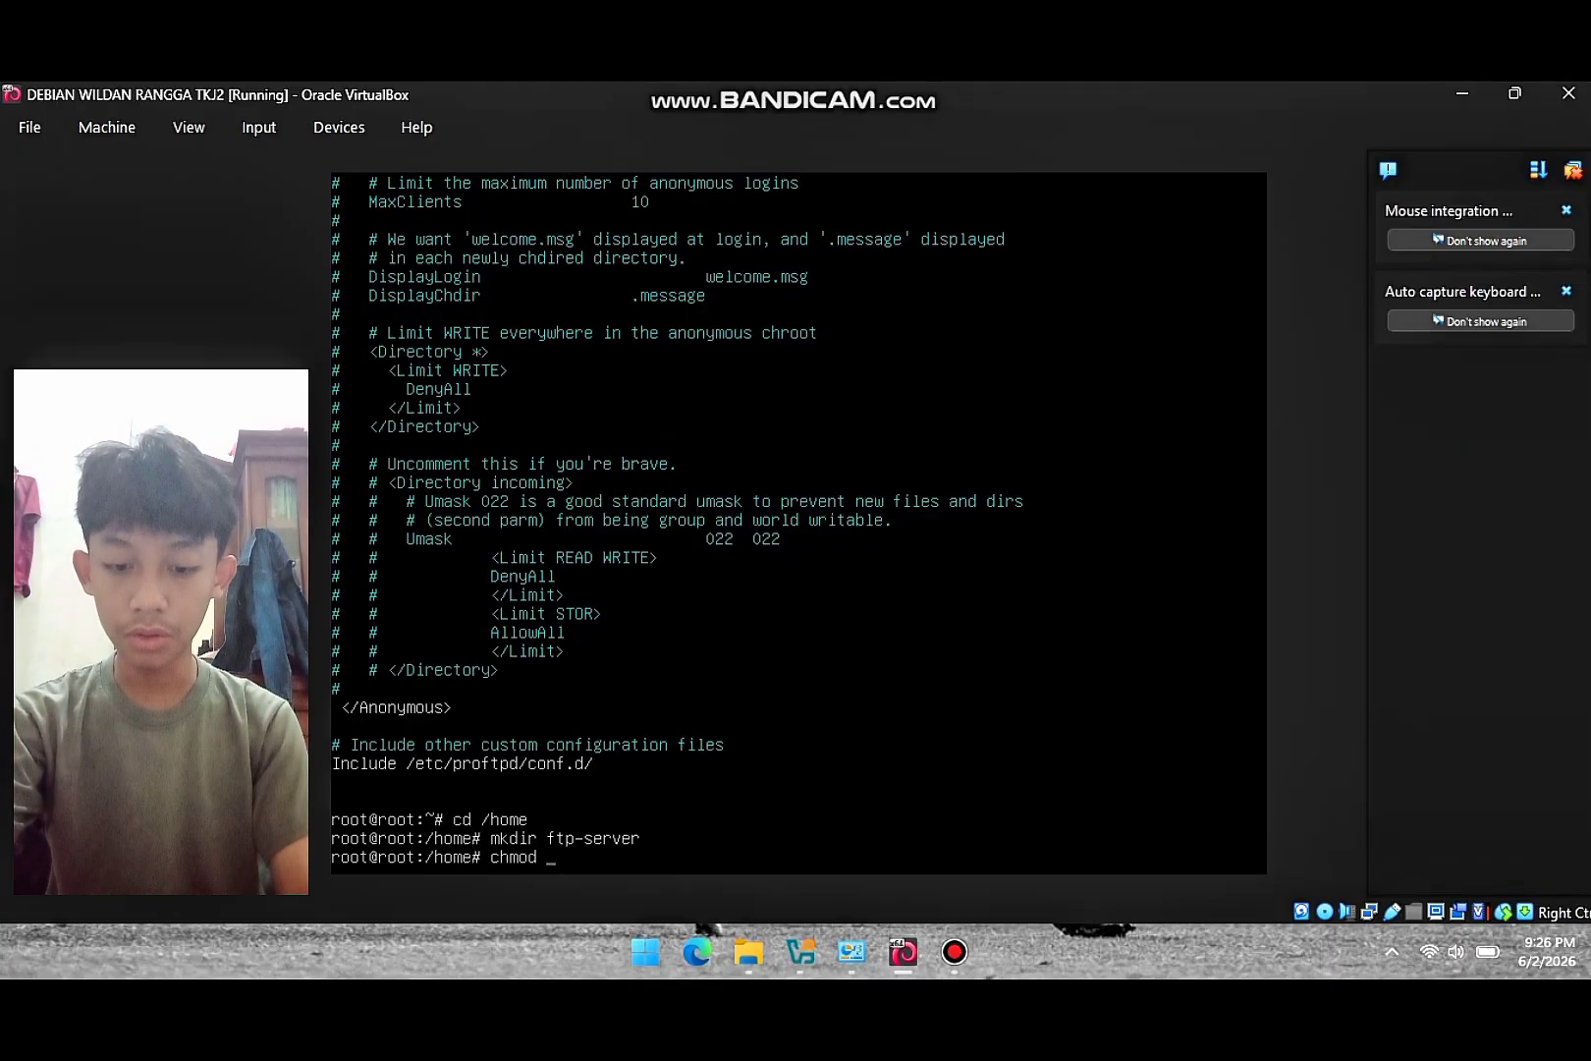
type("777 ft")
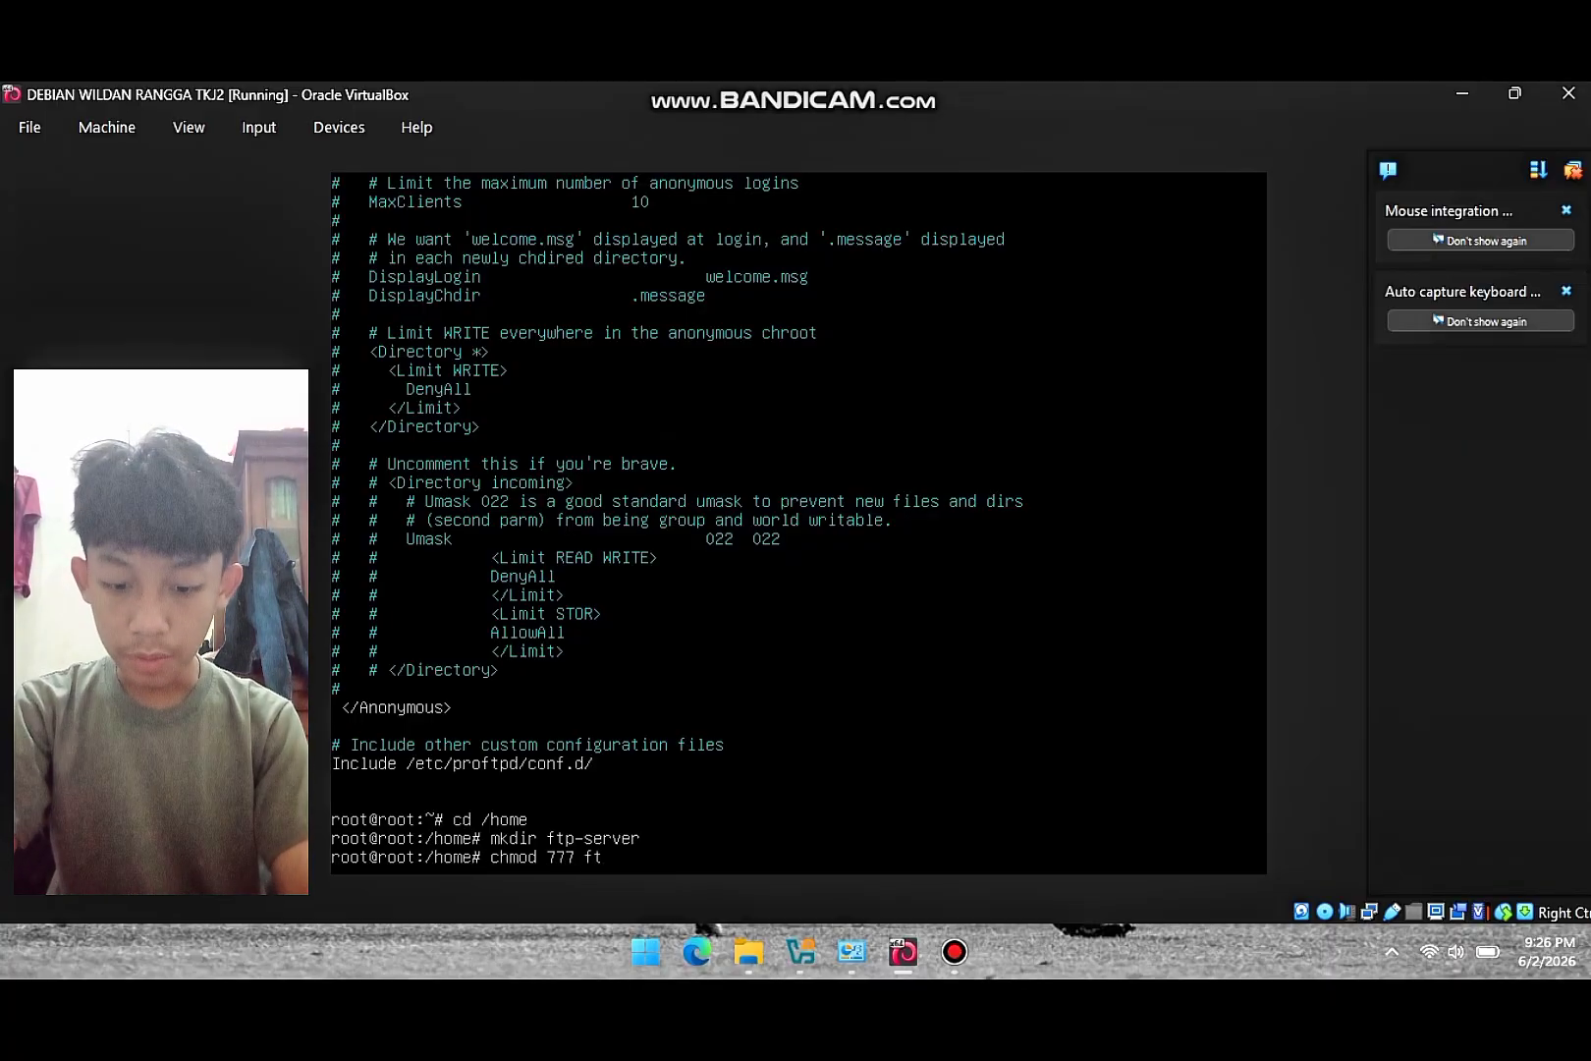
type("p")
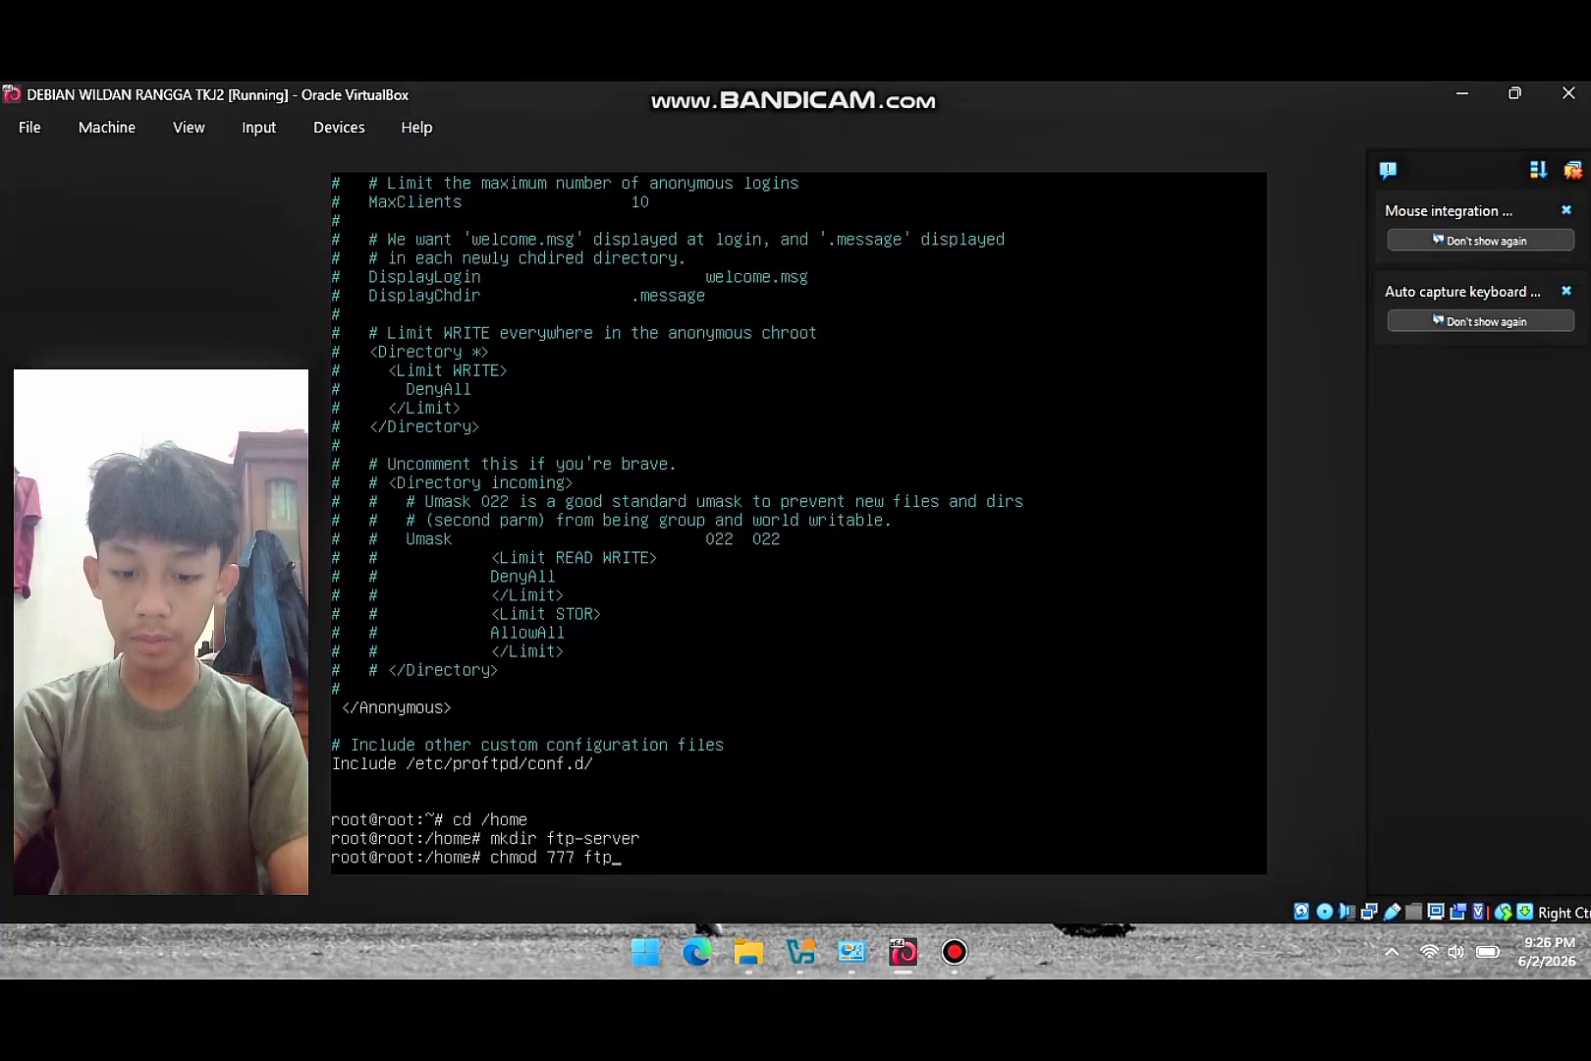
type("-server")
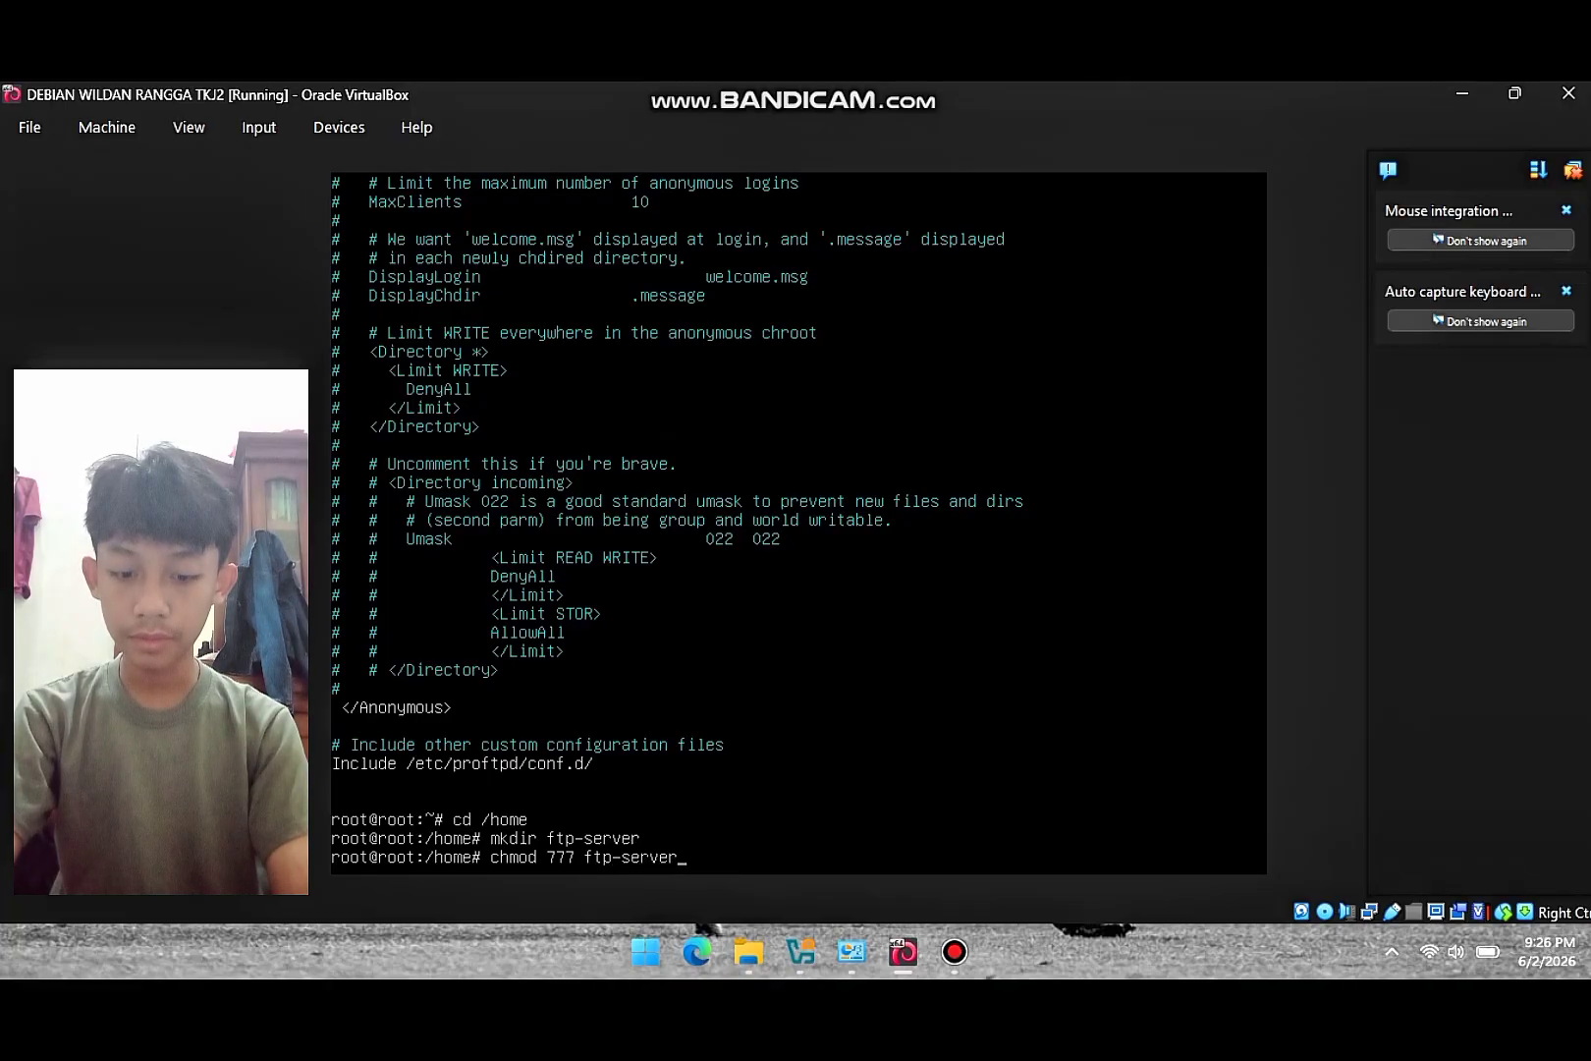
key("Return")
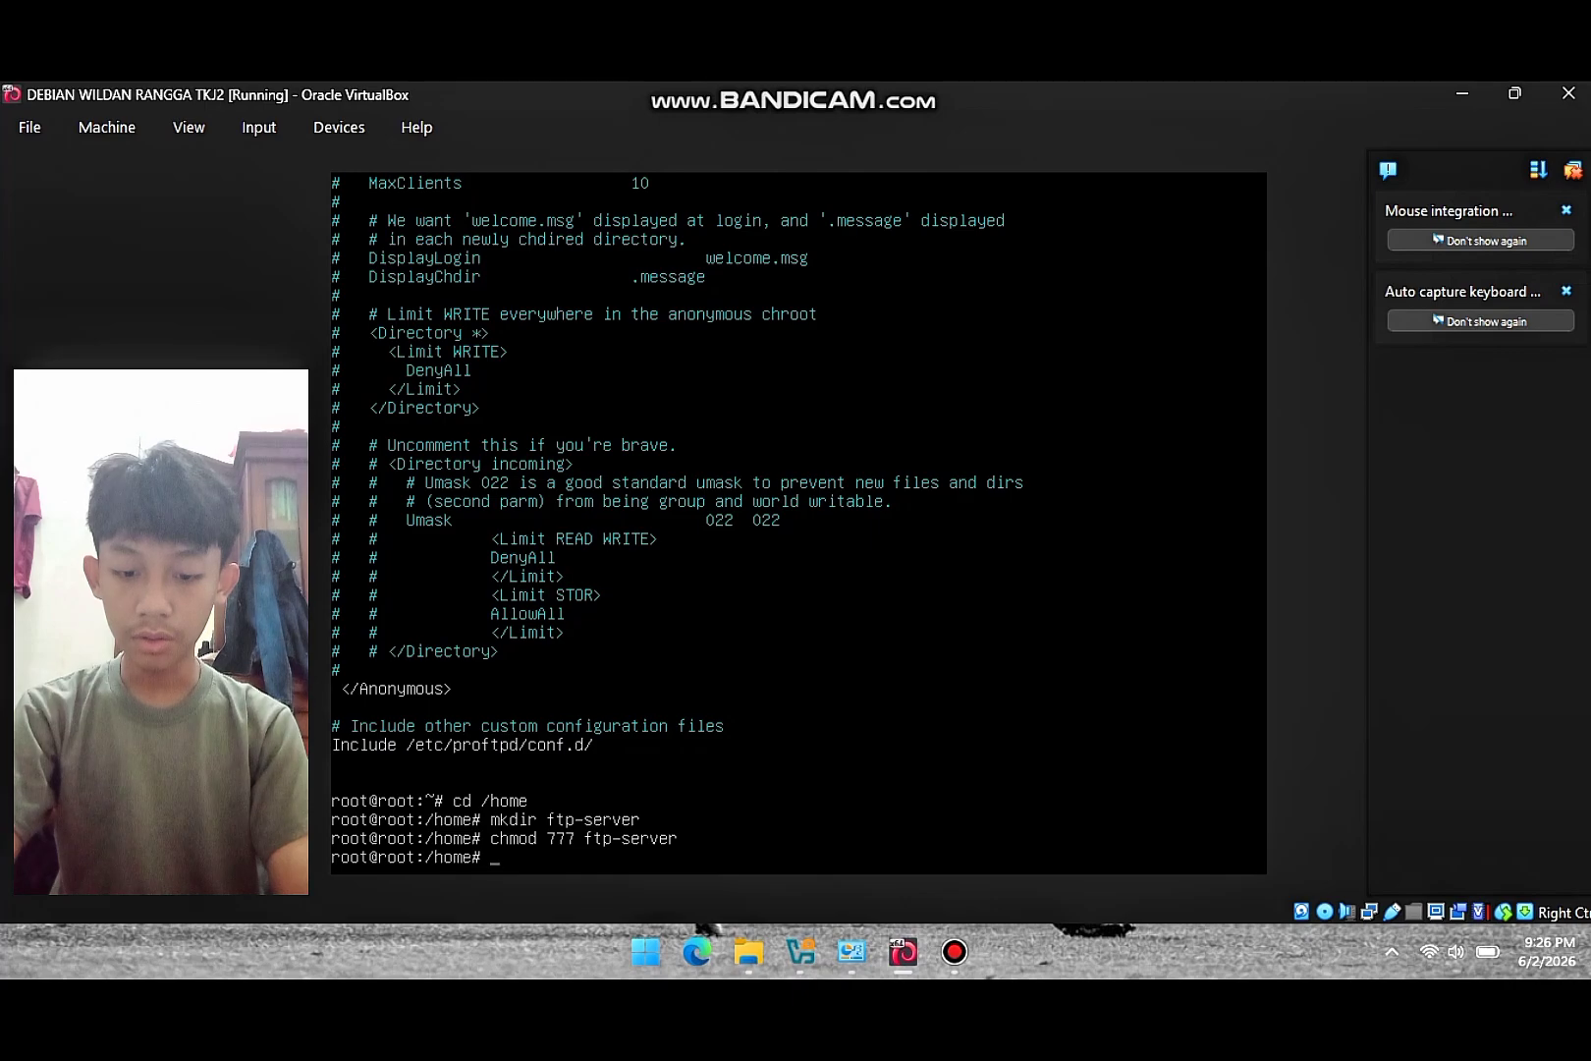
- Add the new local user with adduser and set its password
type("add")
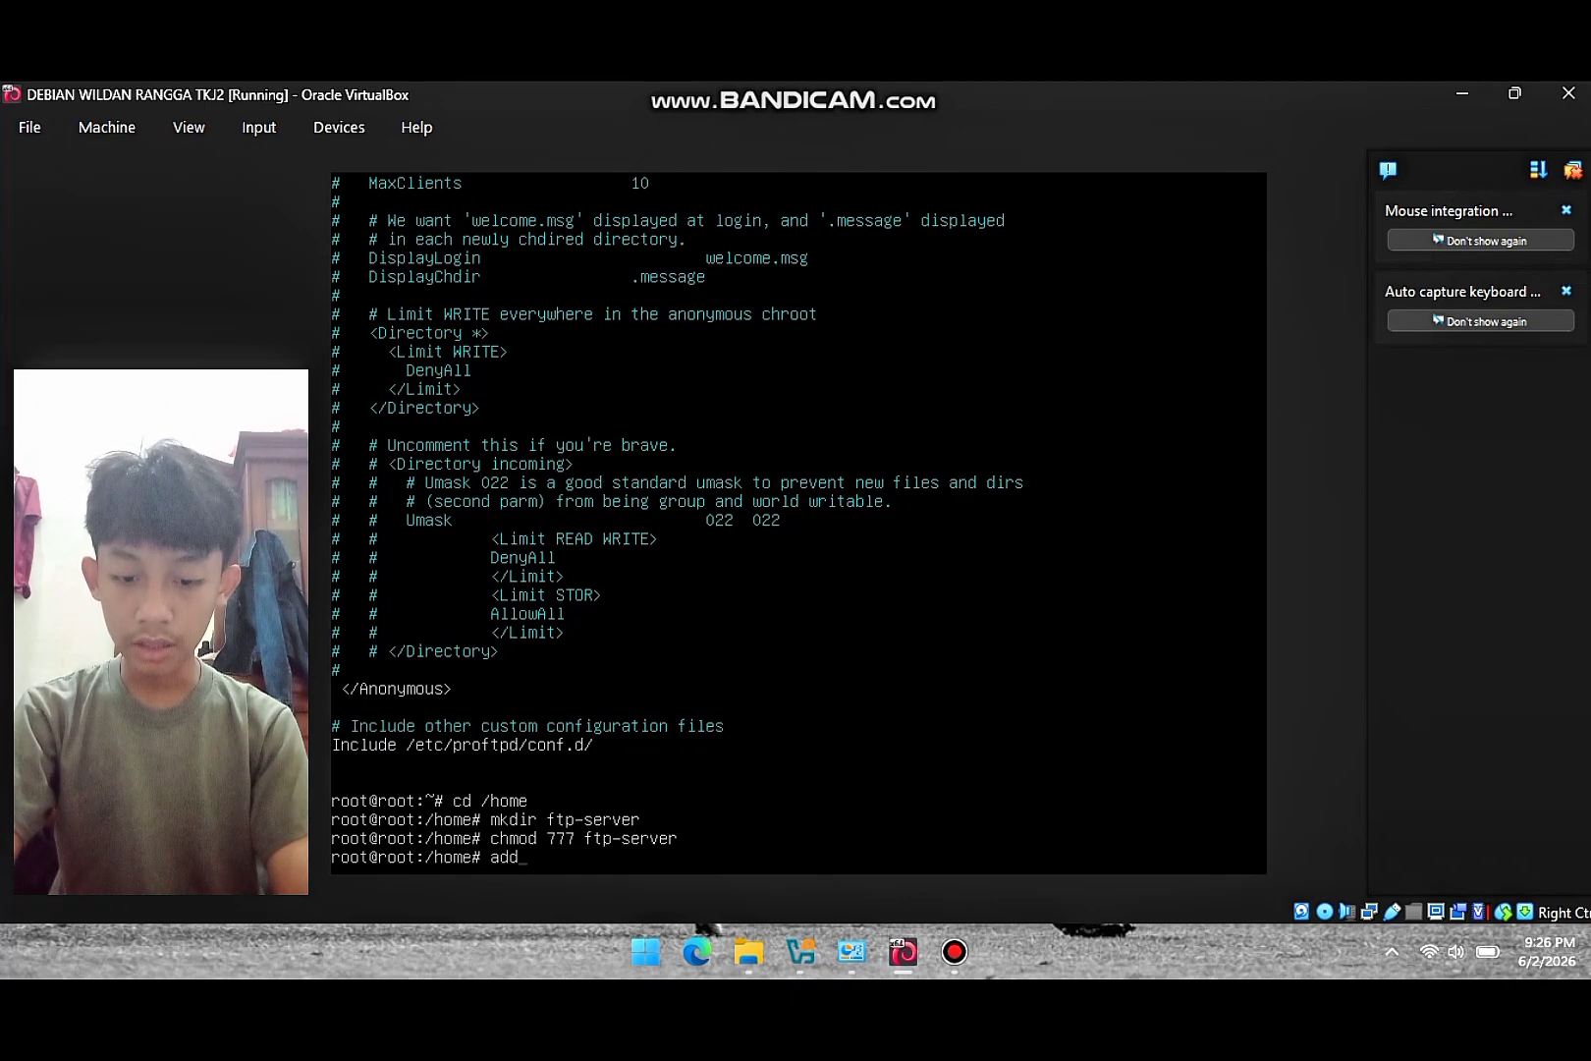
type("user")
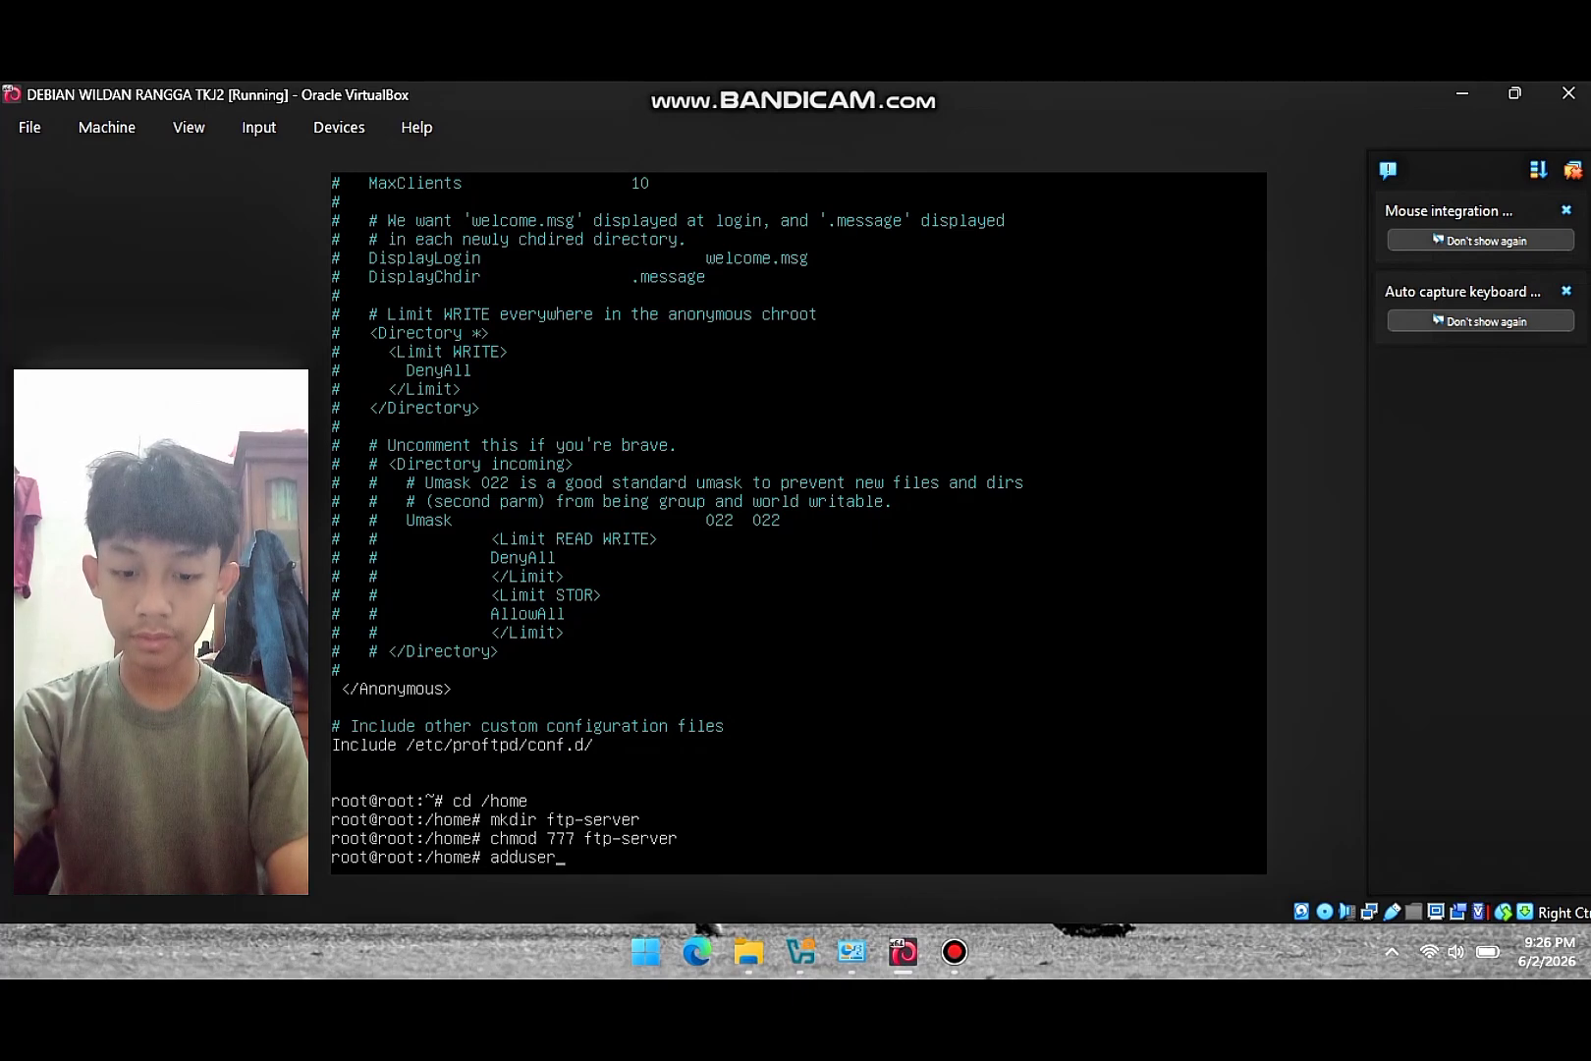
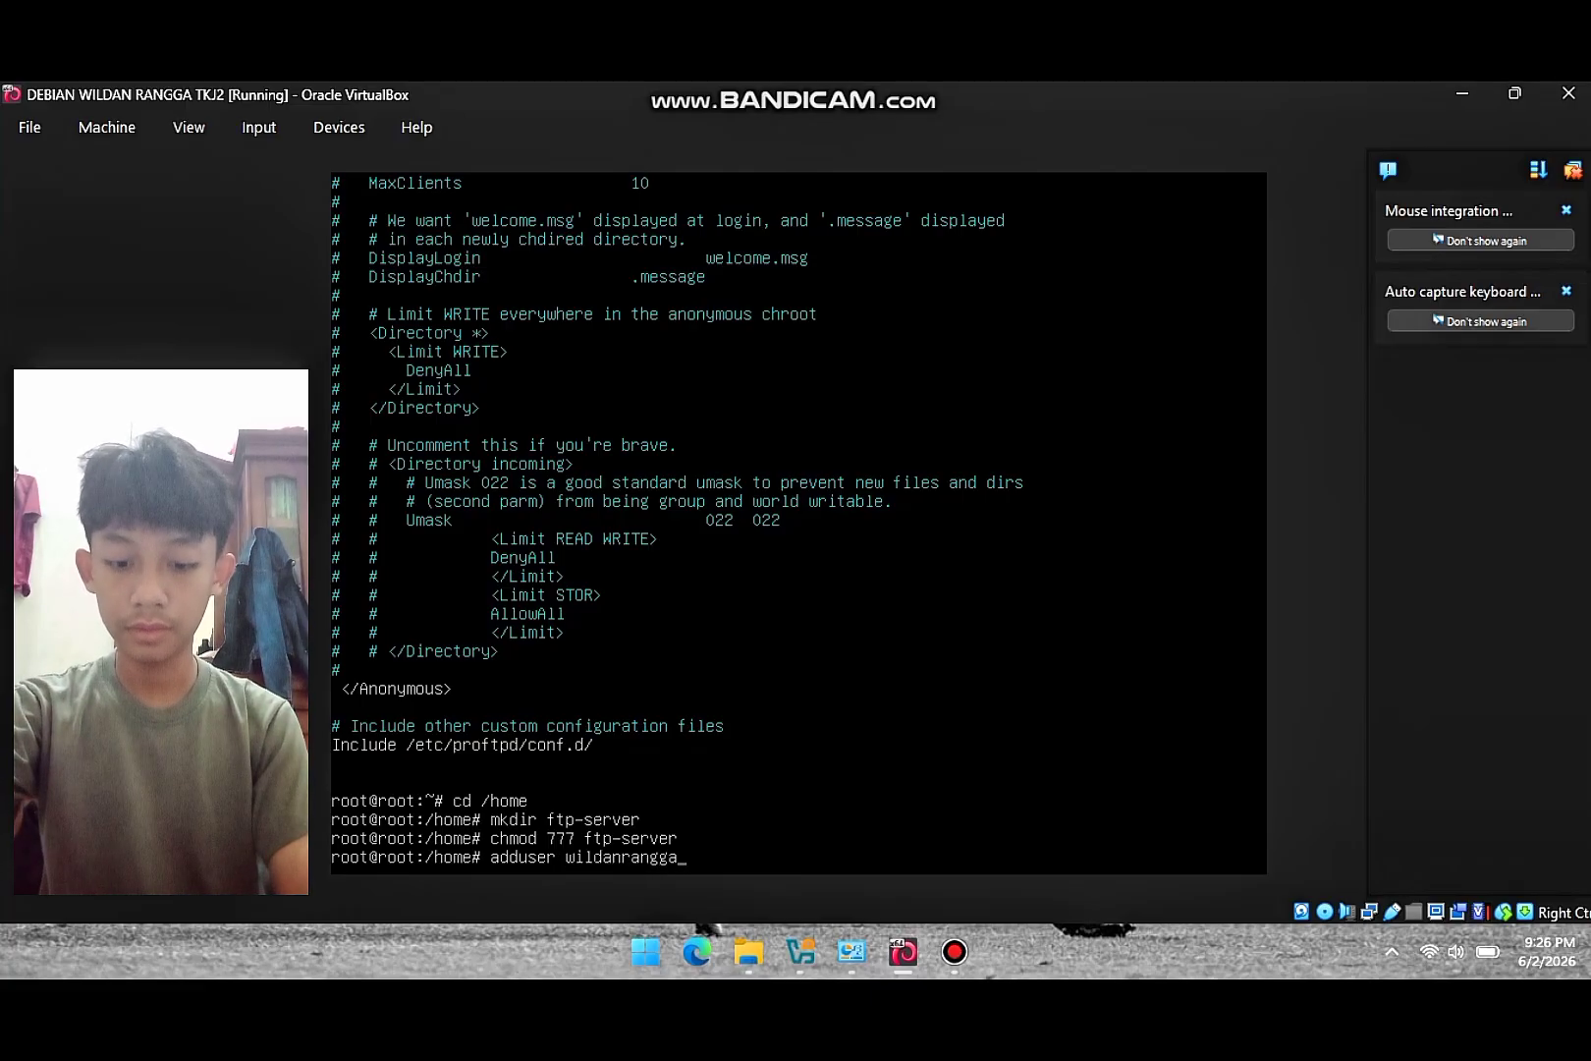
key("Return")
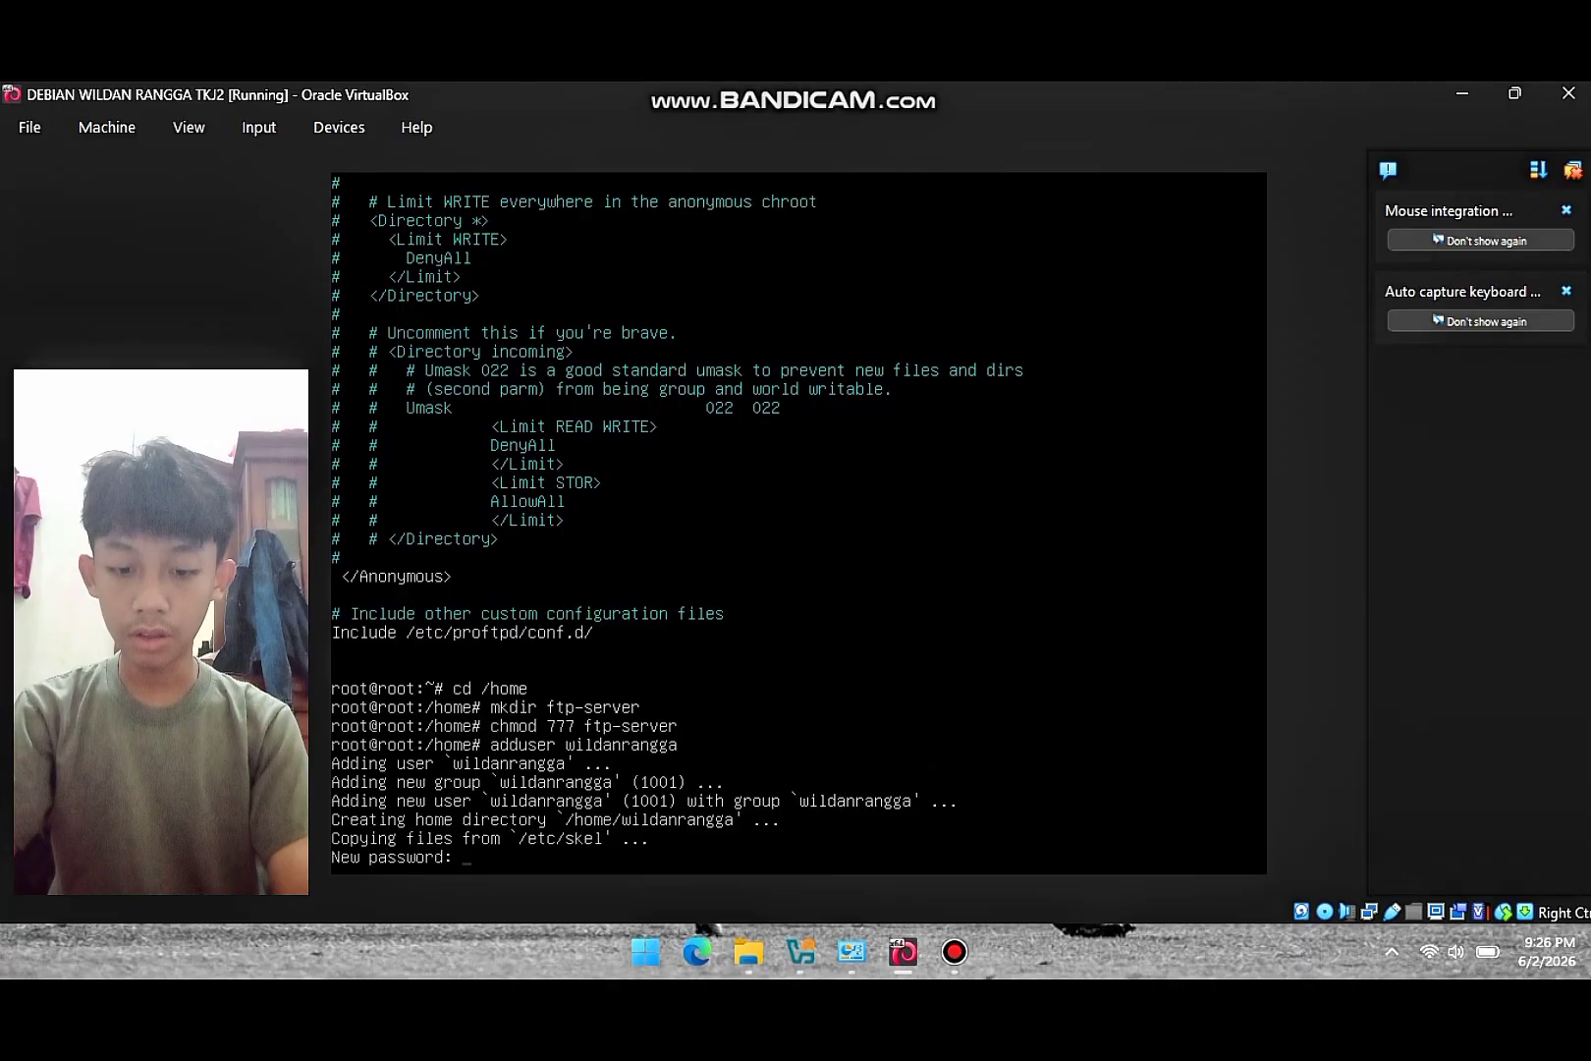
key("Return")
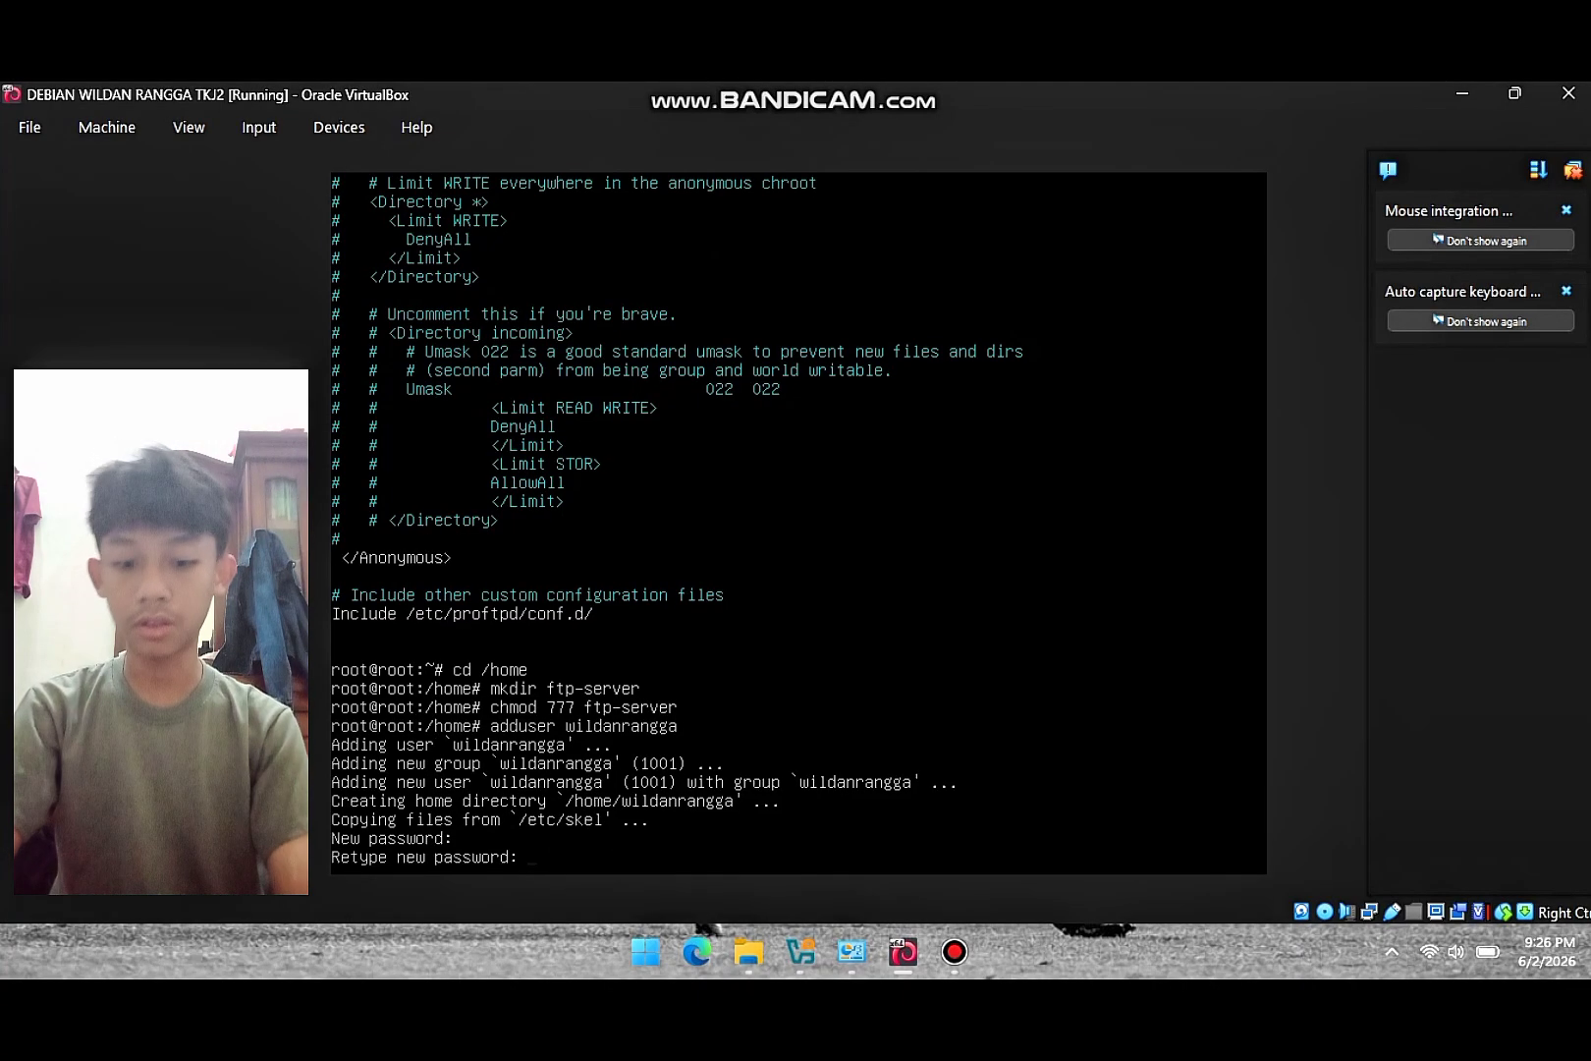
key("Return")
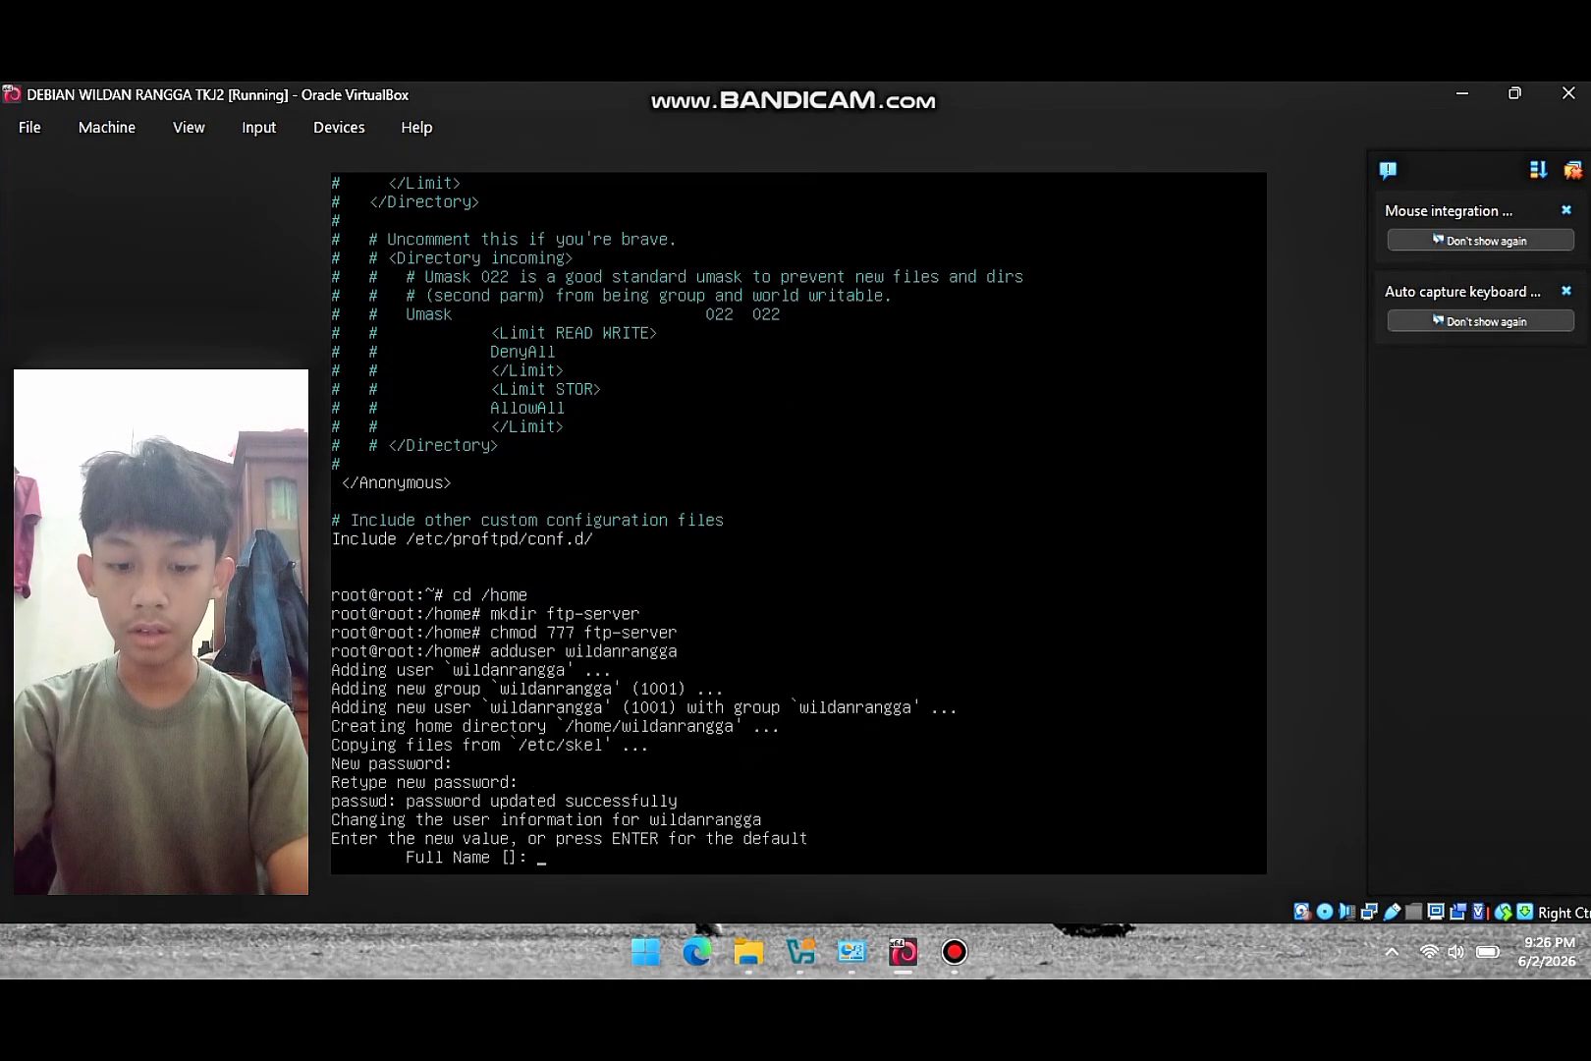
- Enter the user's full name, skip the optional fields, confirm, and start a chmod on their folder
type("wildang")
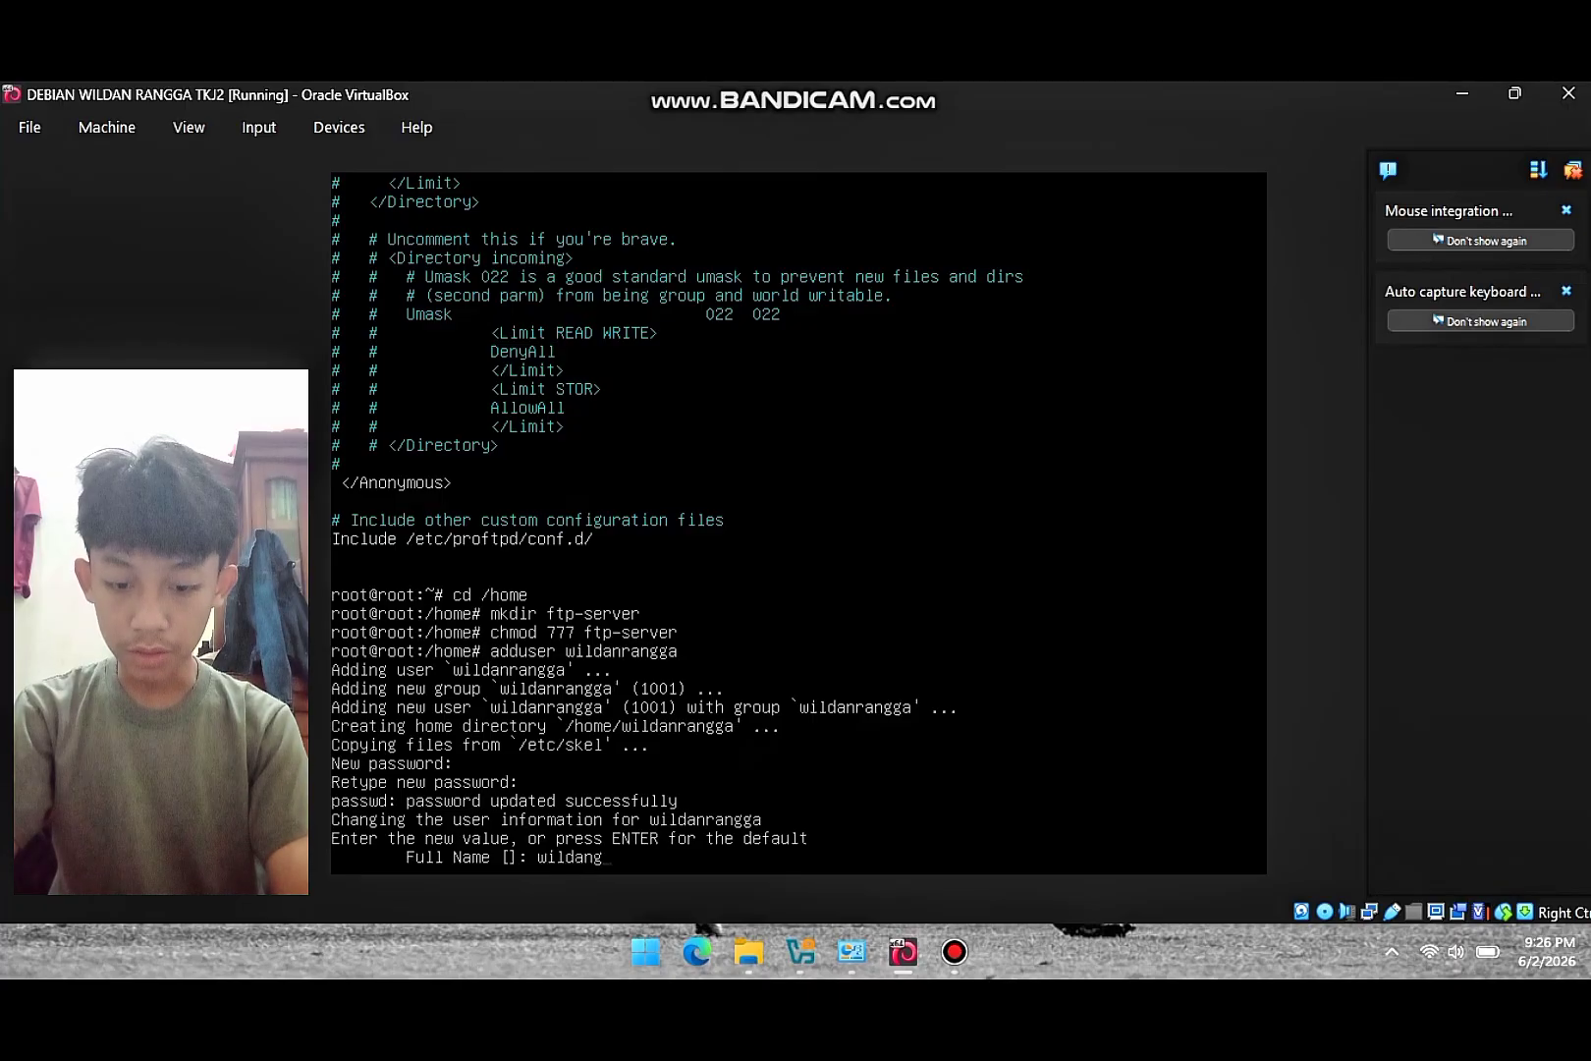
key("BackSpace")
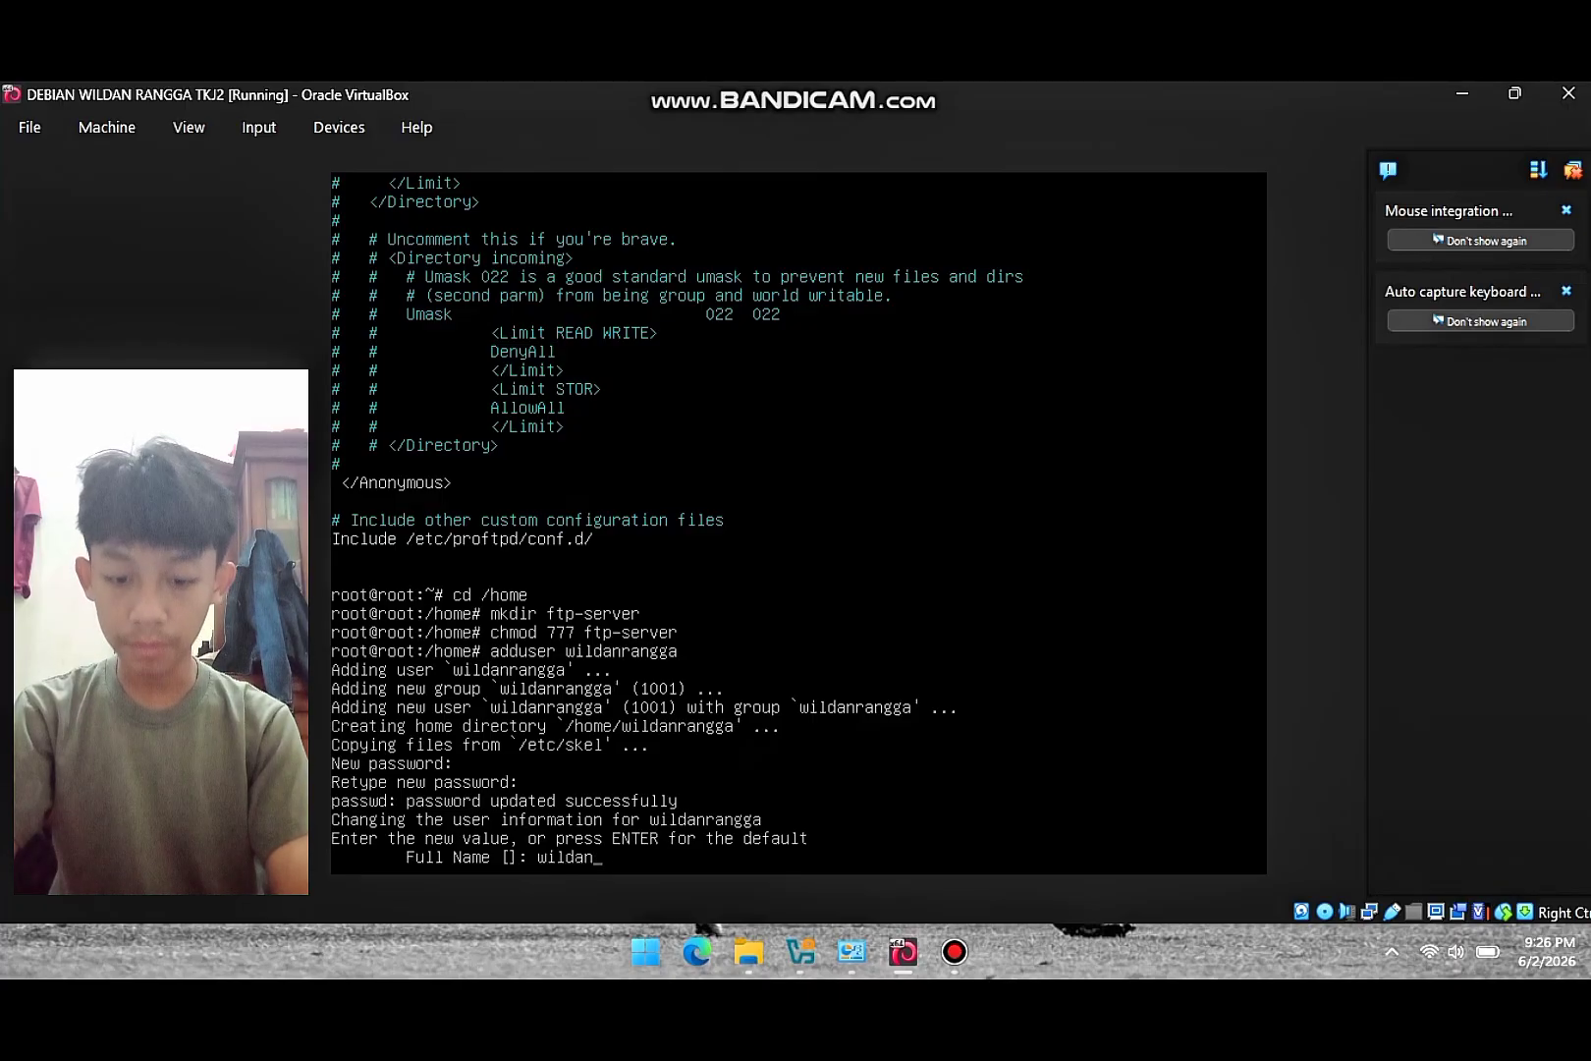
type("rangga")
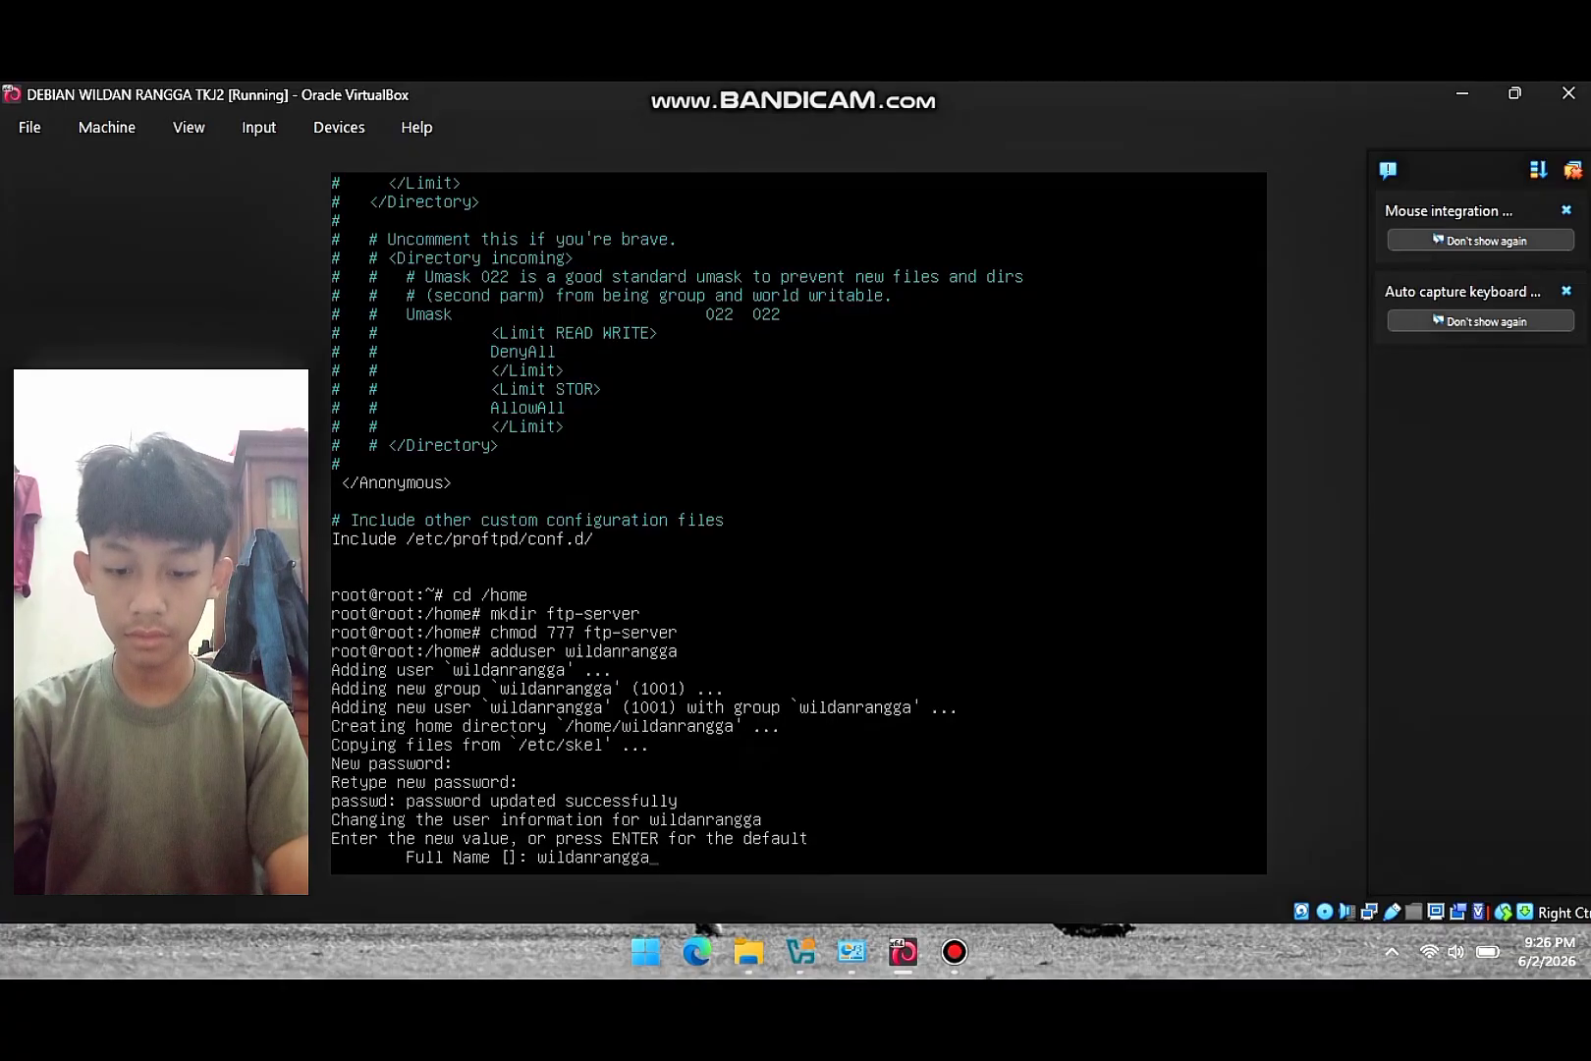
key("Return")
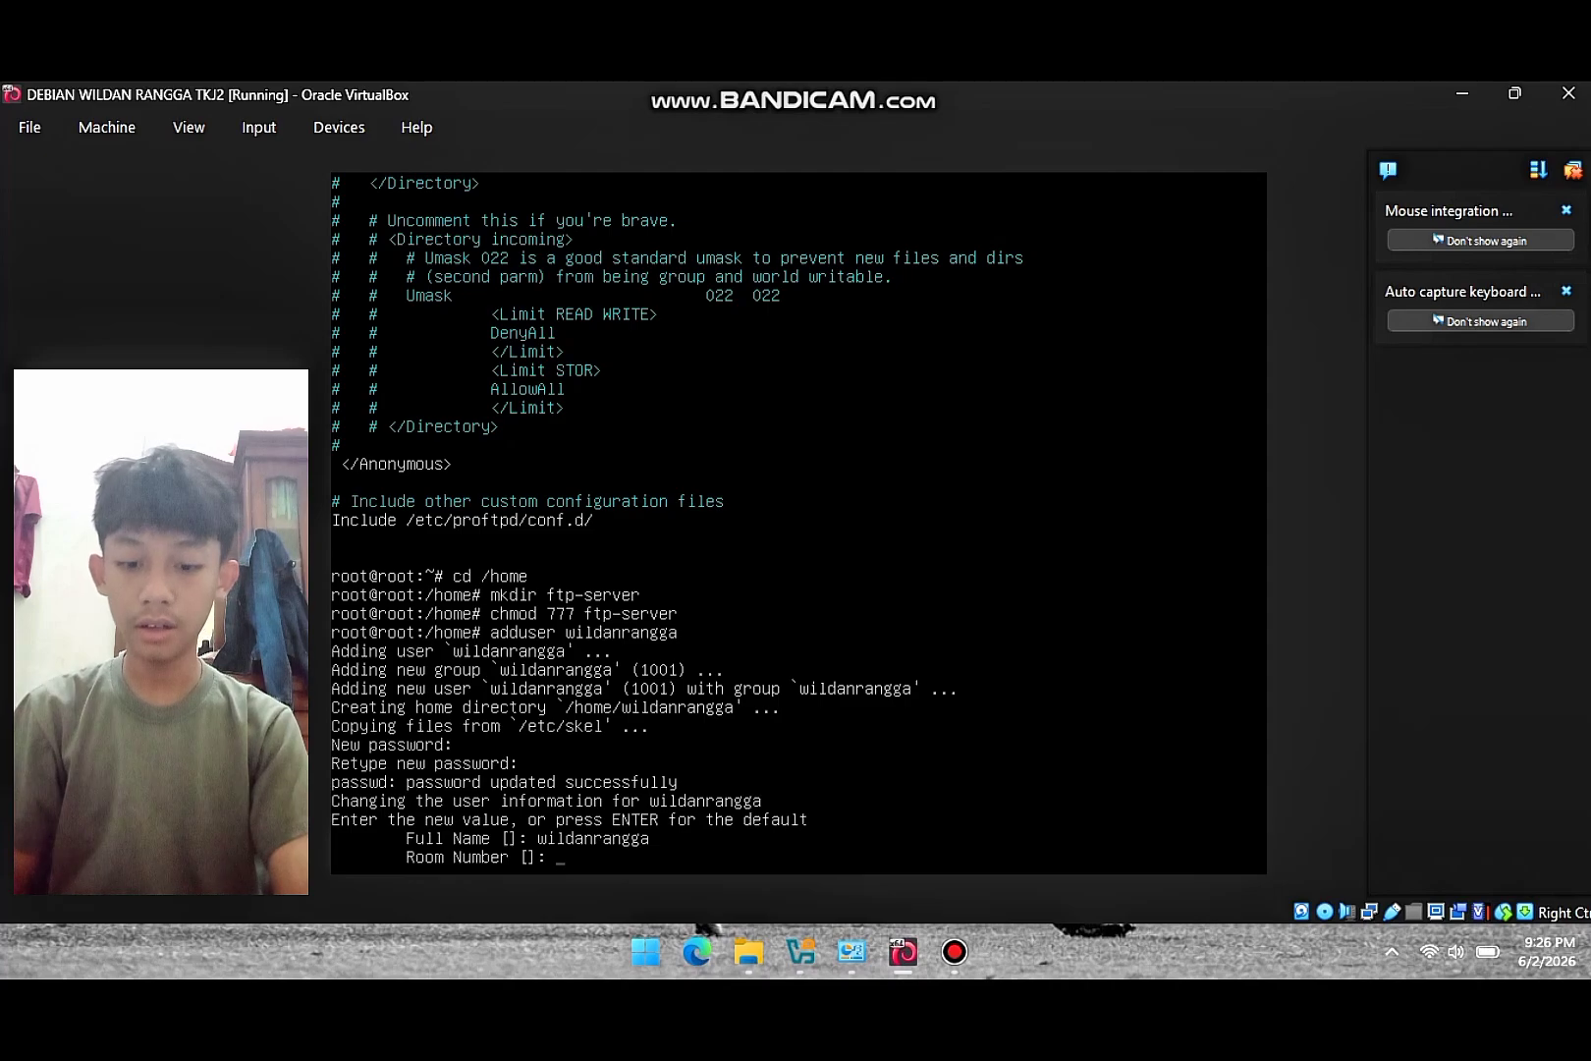
key("Return")
key("Return")
key("Return")
key("Return")
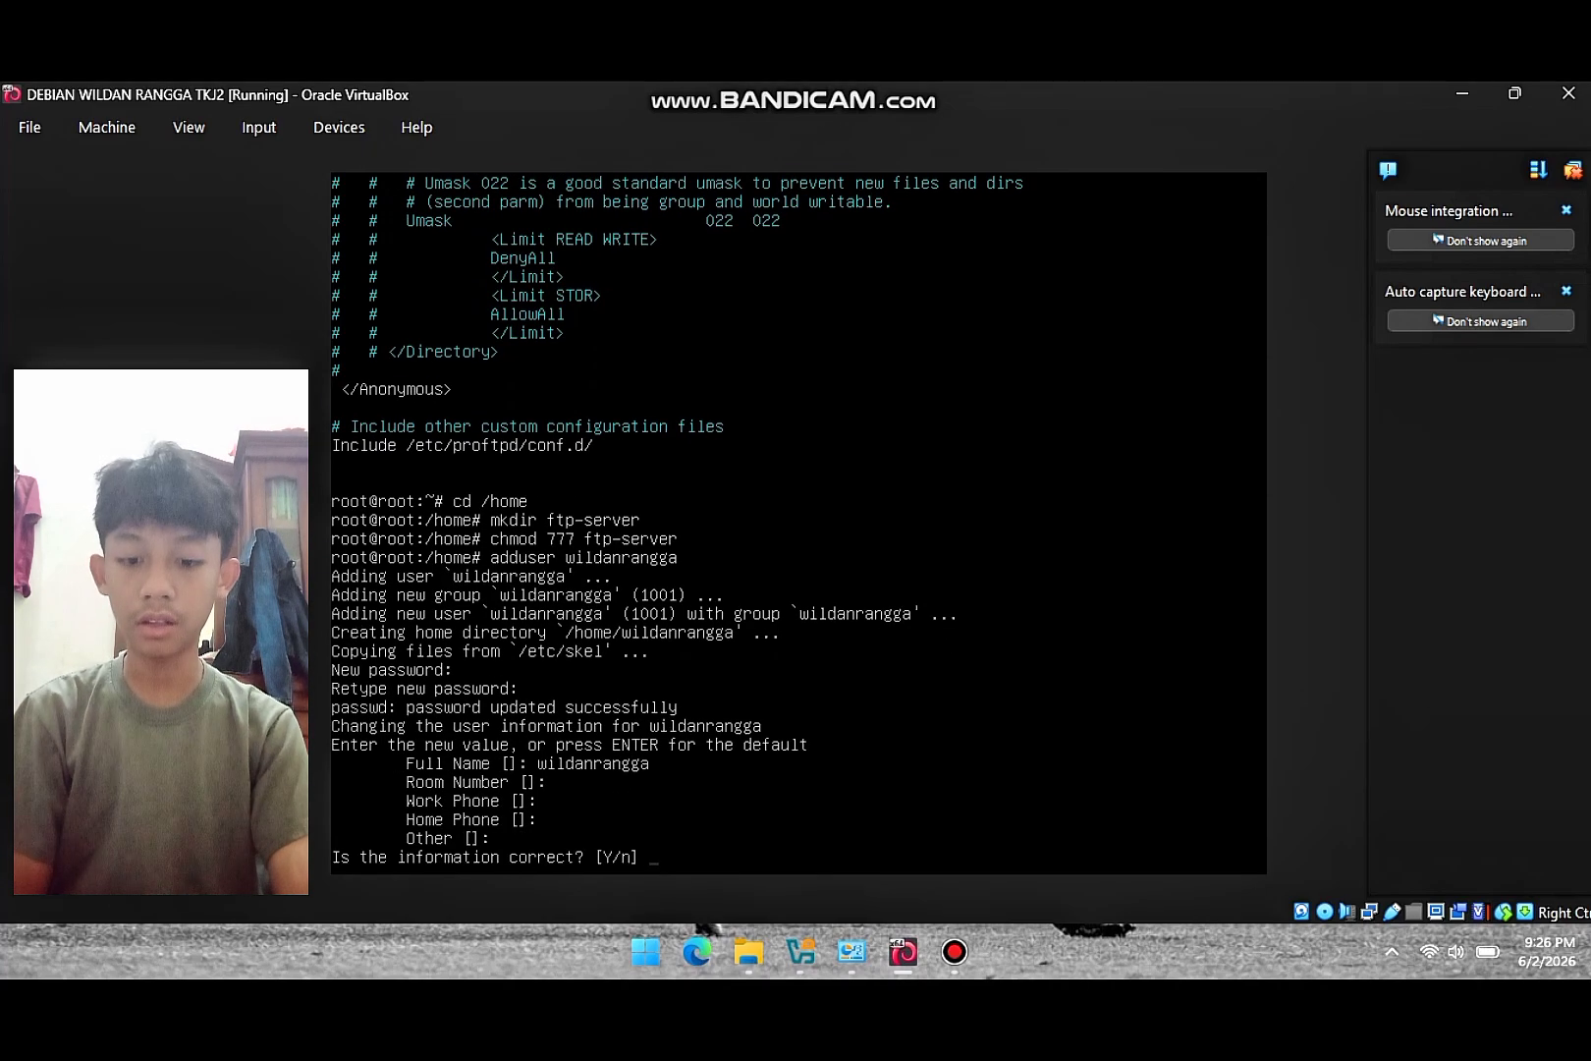
type("y")
key("Return")
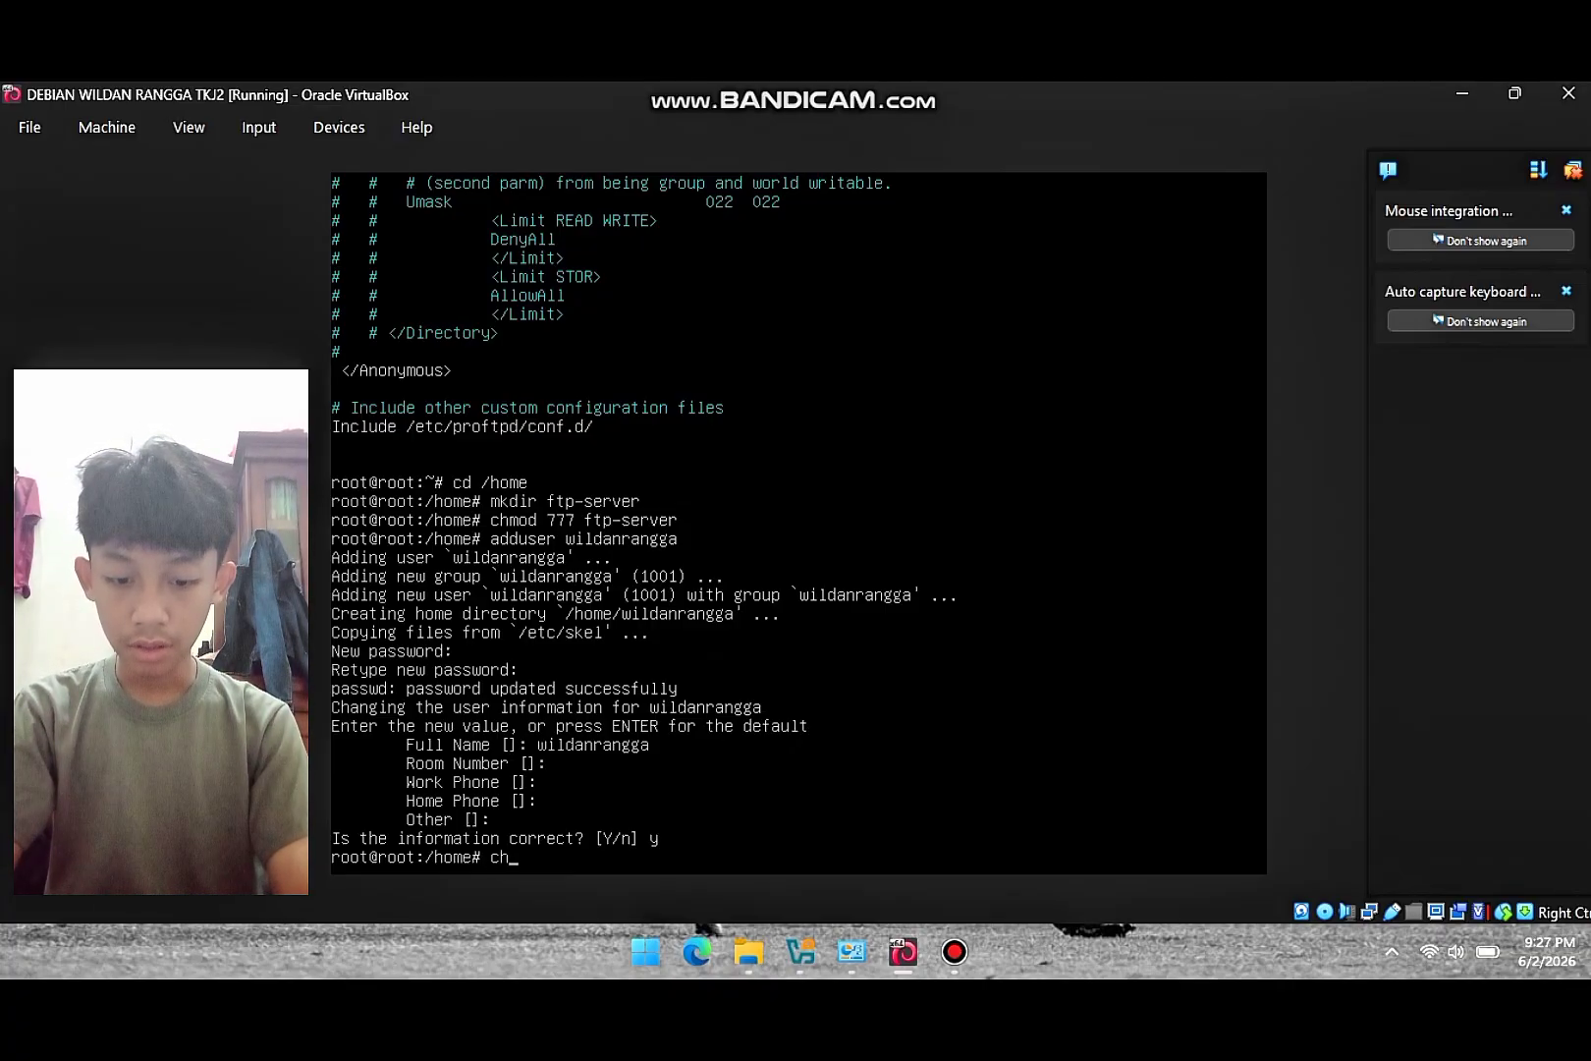
type("od 777")
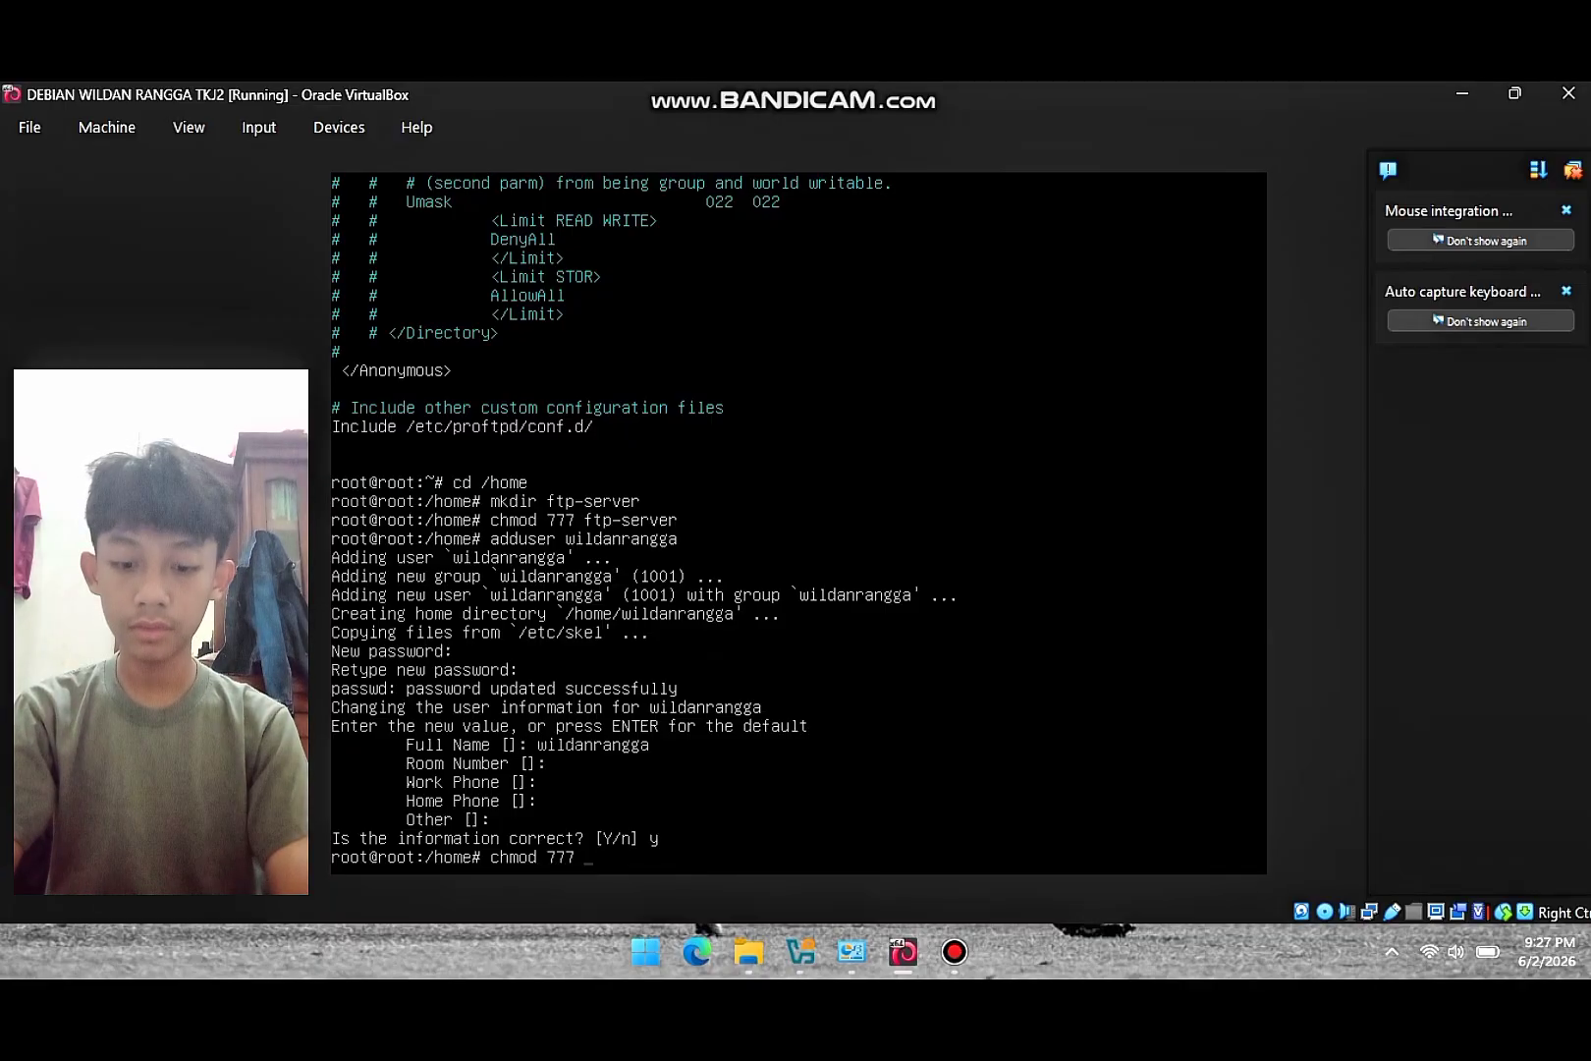
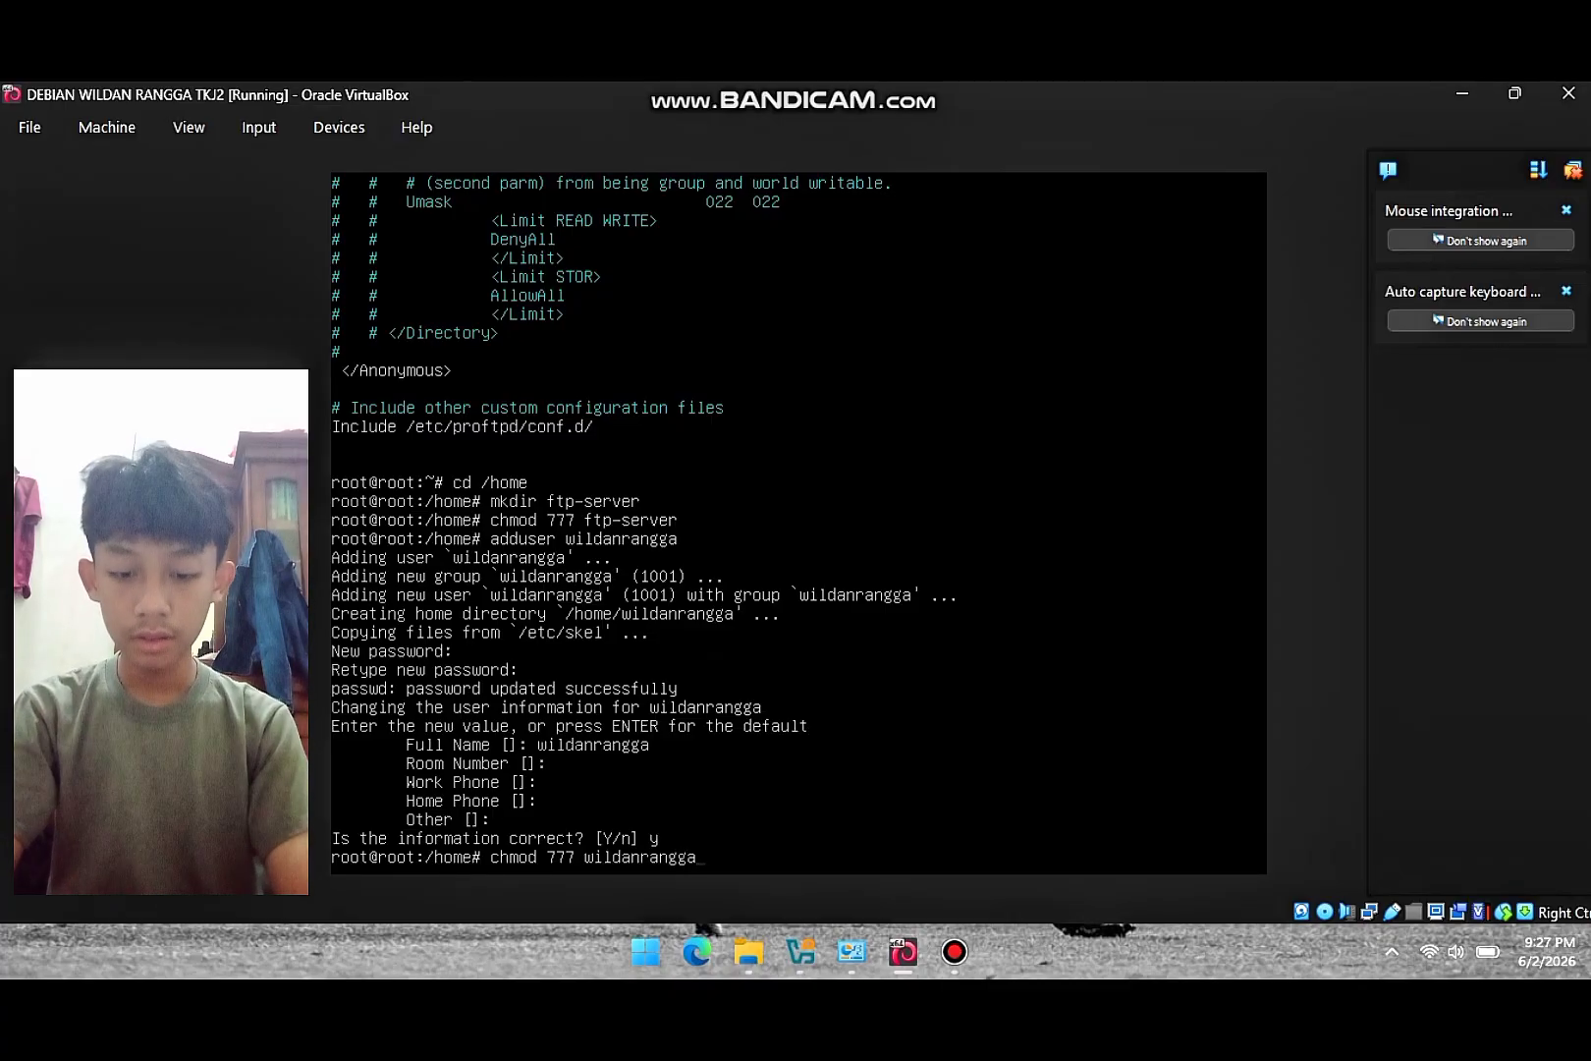
- Apply 777 to the user's home folder, restart ProFTPD via /etc/init.d/proftpd restart, and minimize the VM
key("Return")
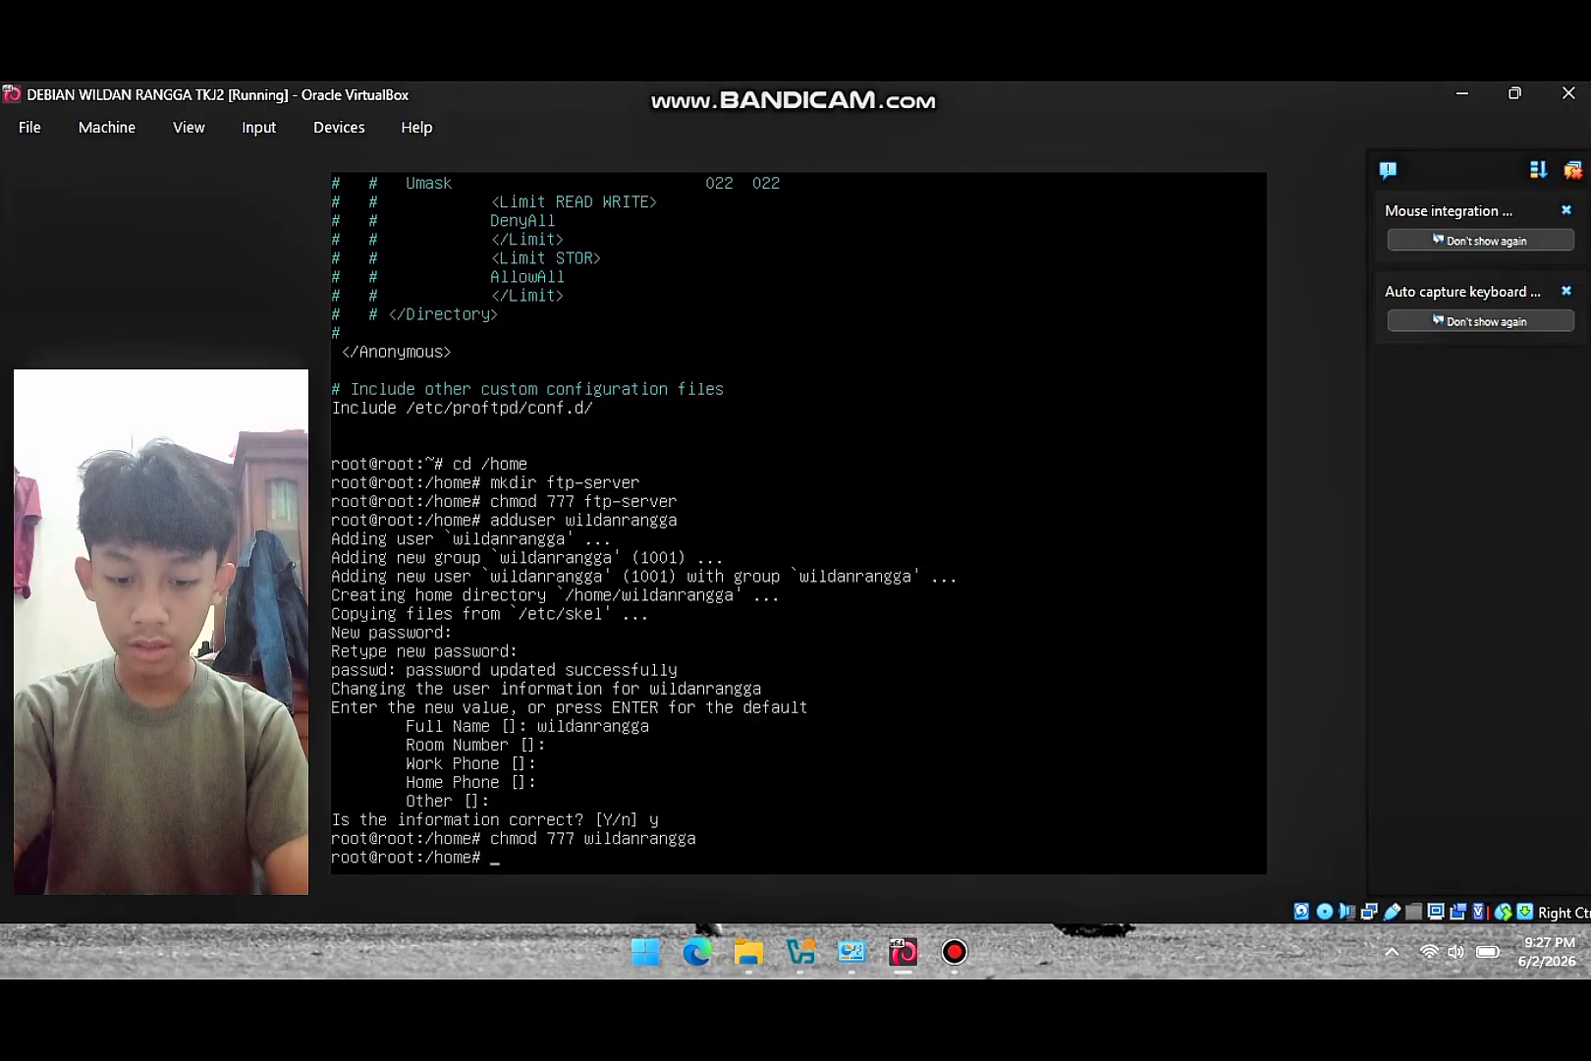
type("/etc/")
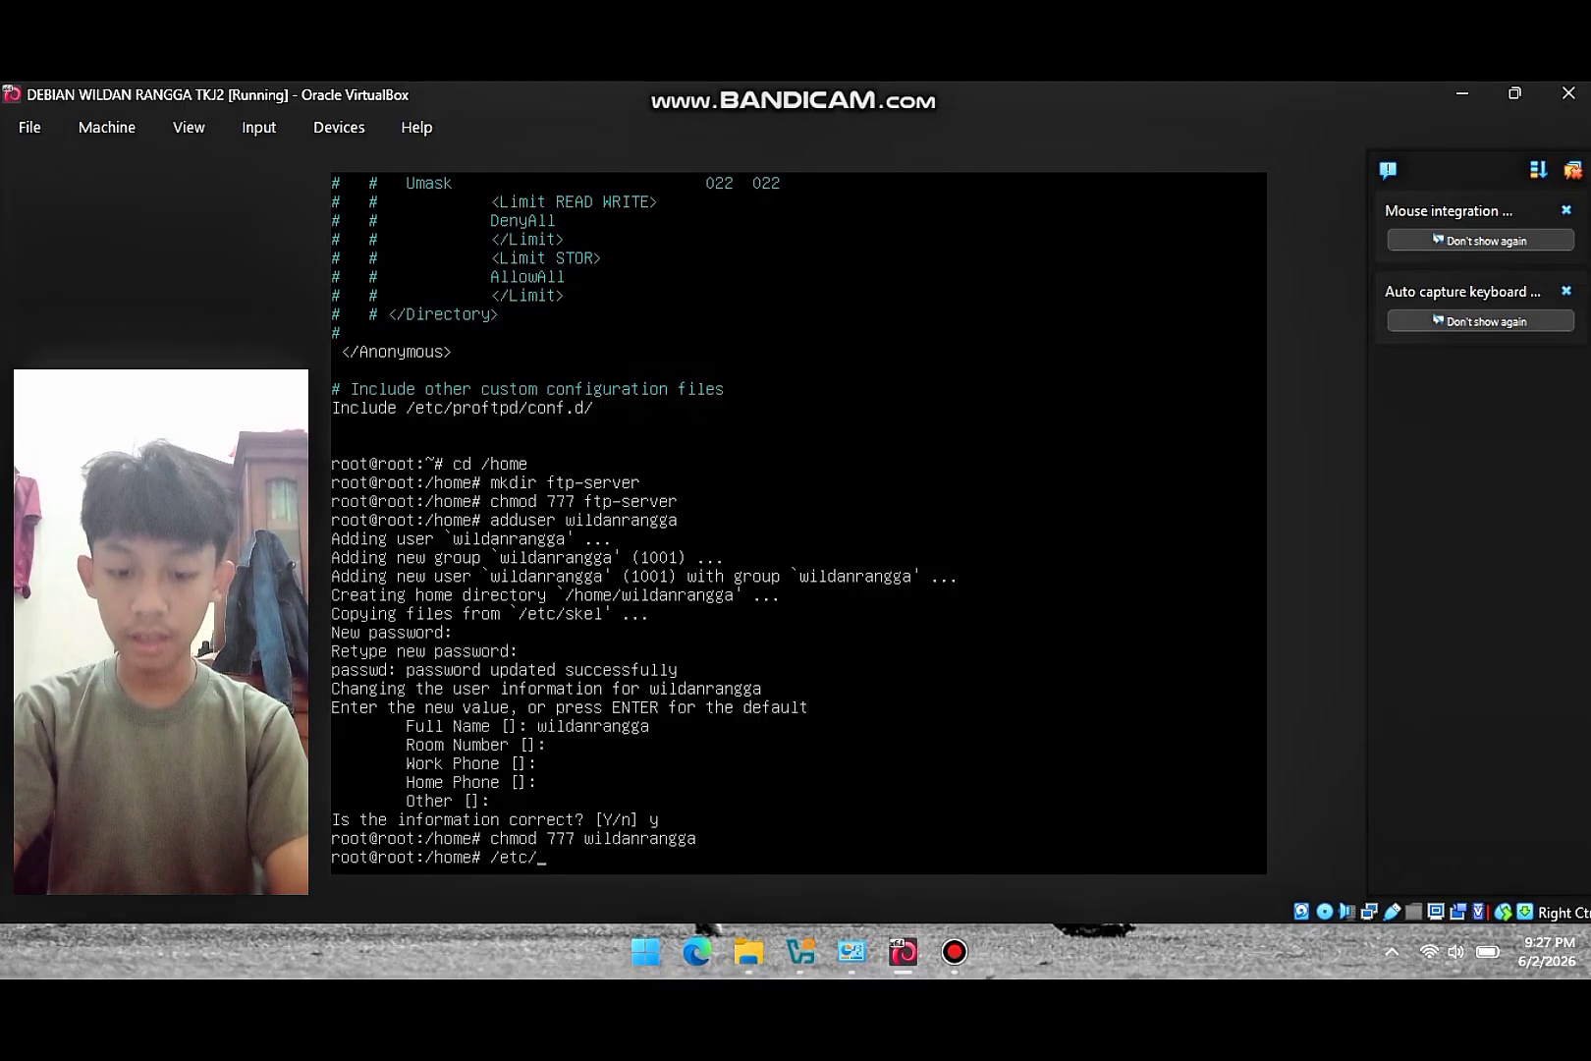
type("init.d/proftpd")
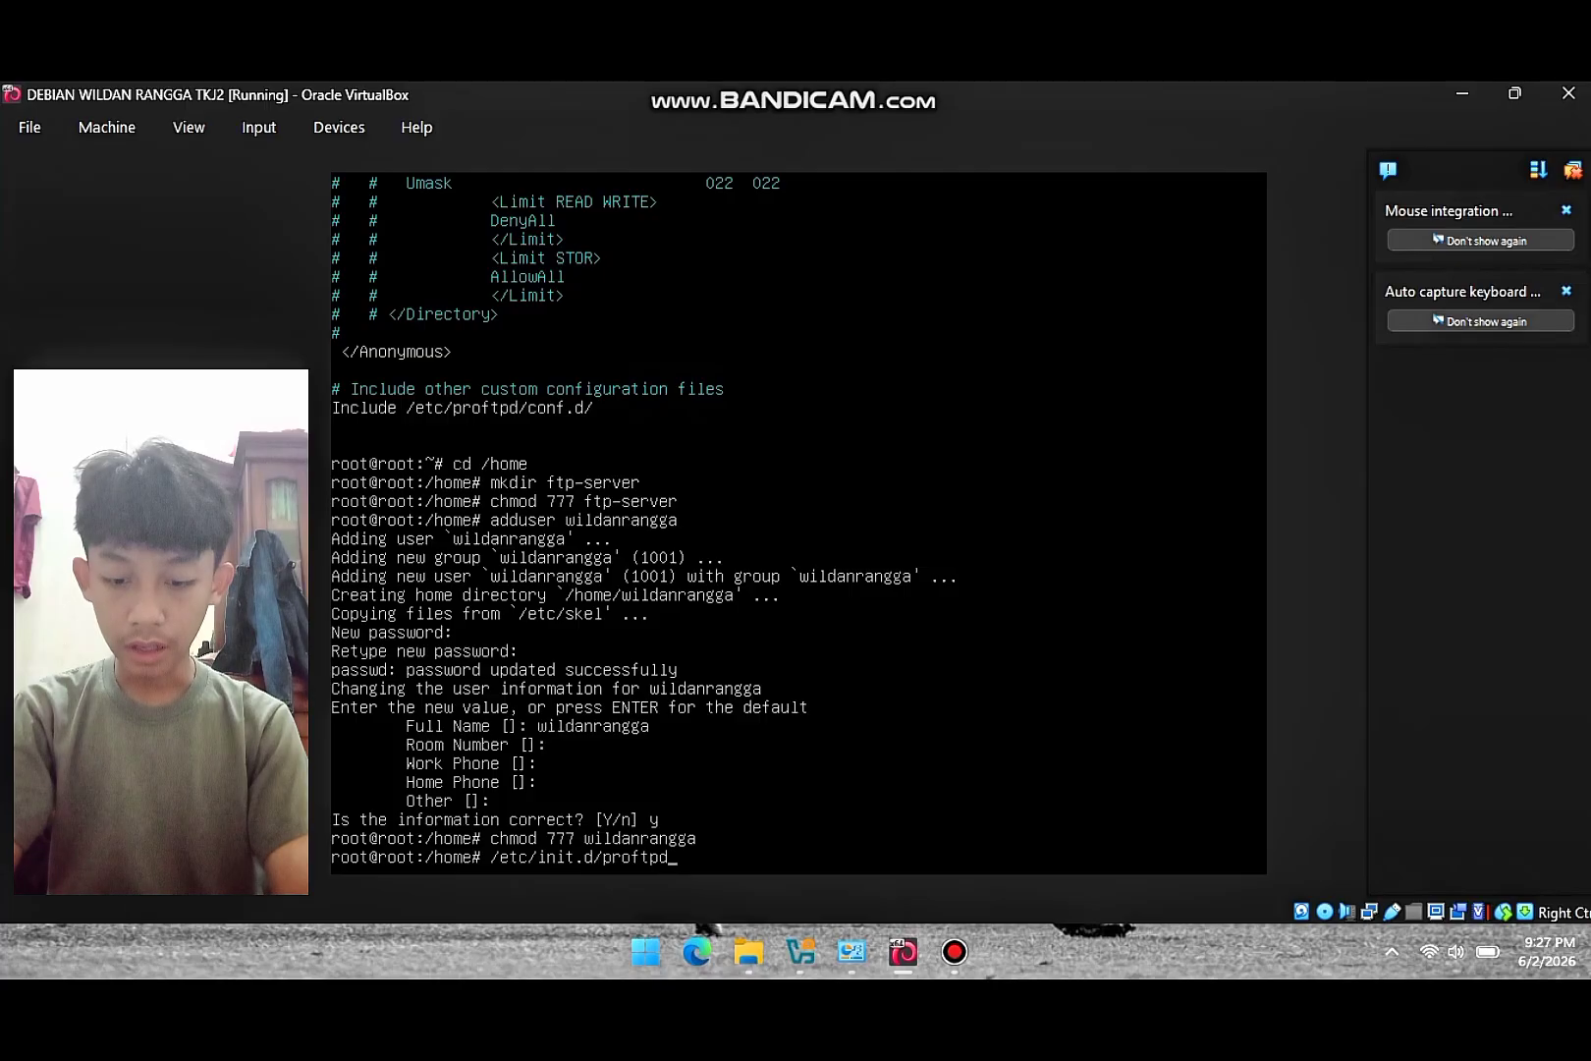
type("tart")
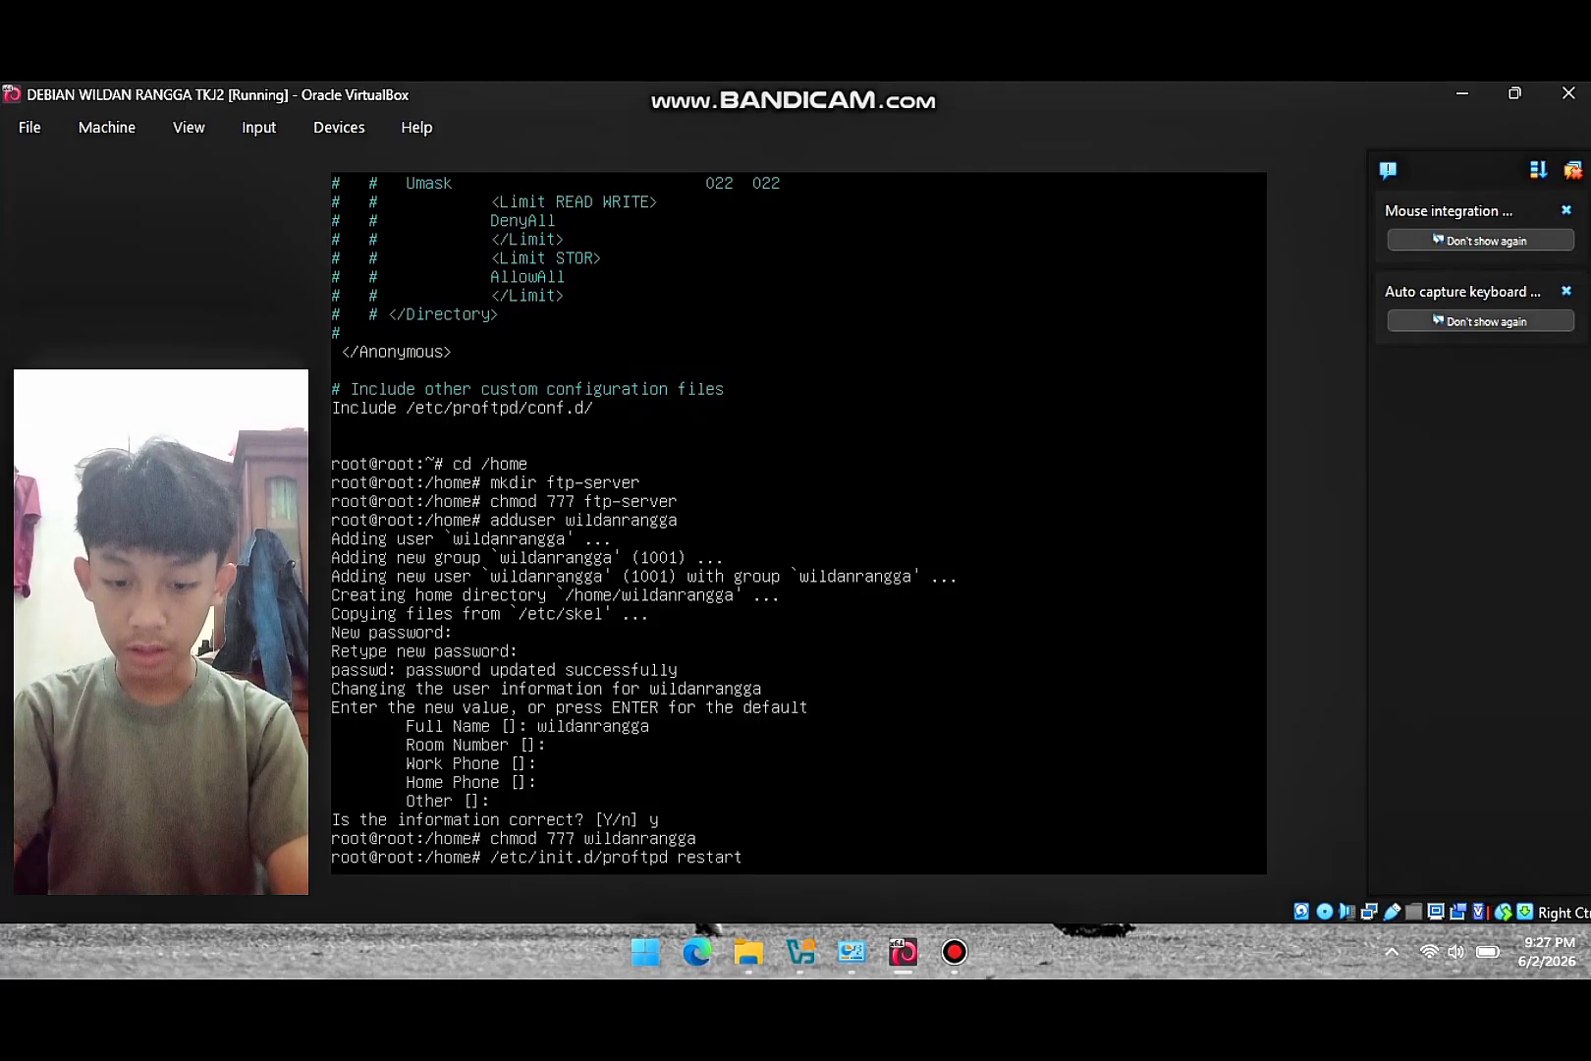
key("Return")
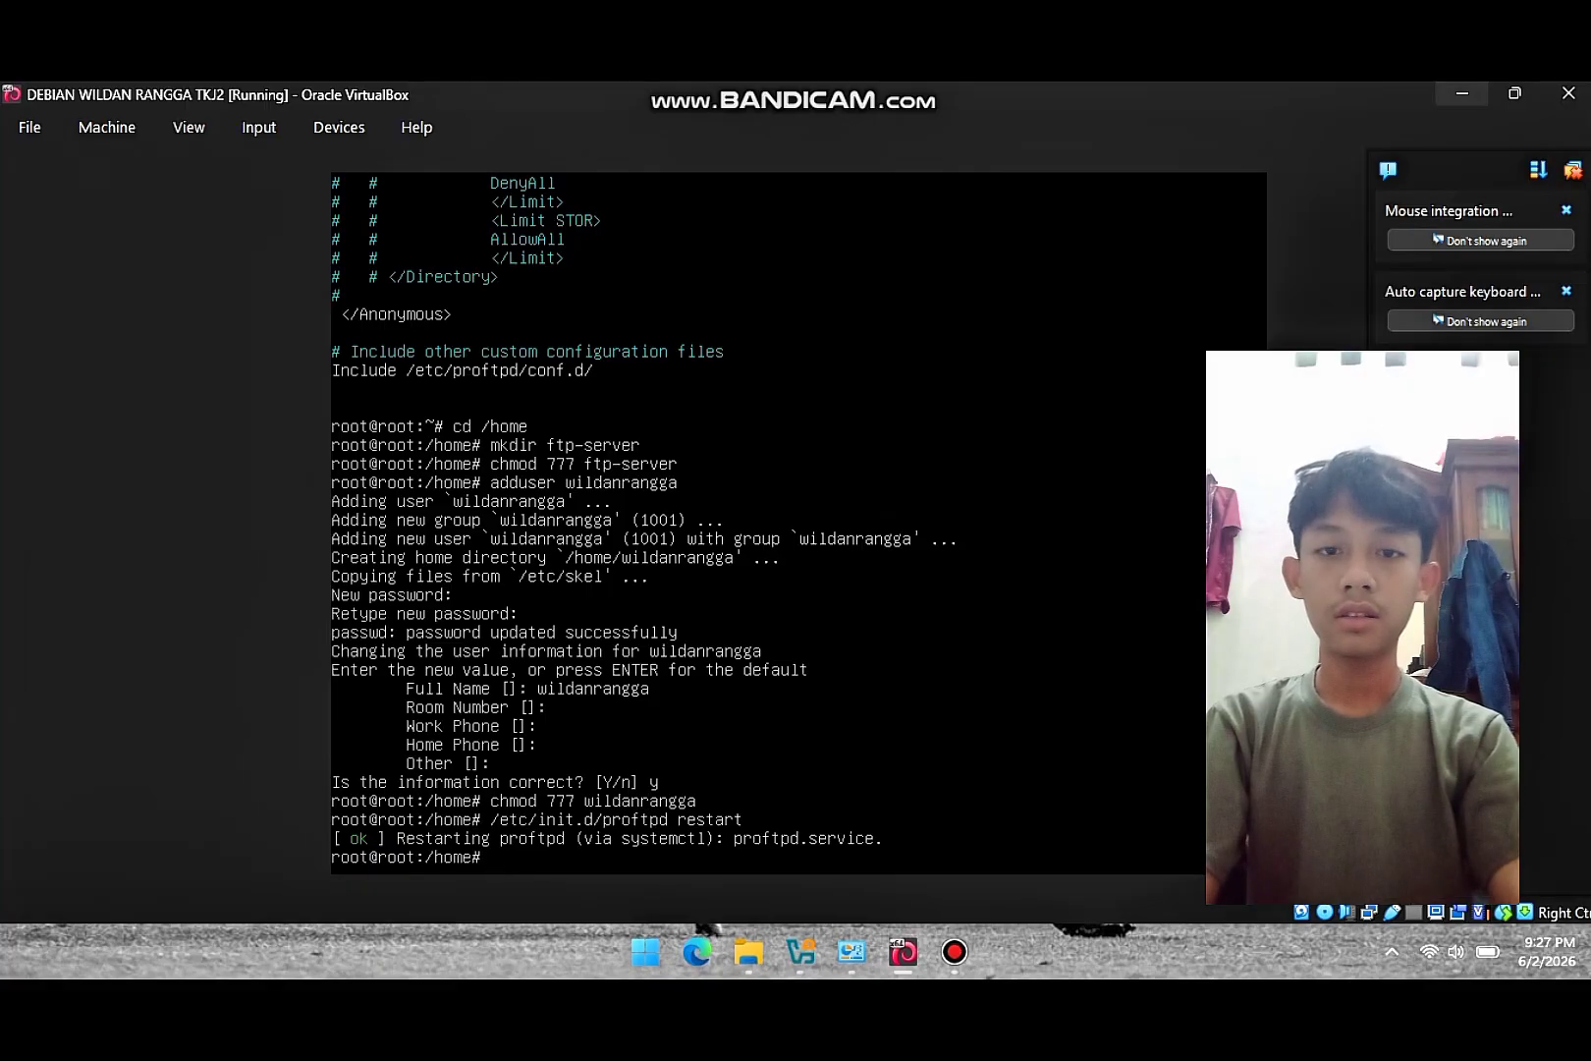
left_click(1462, 95)
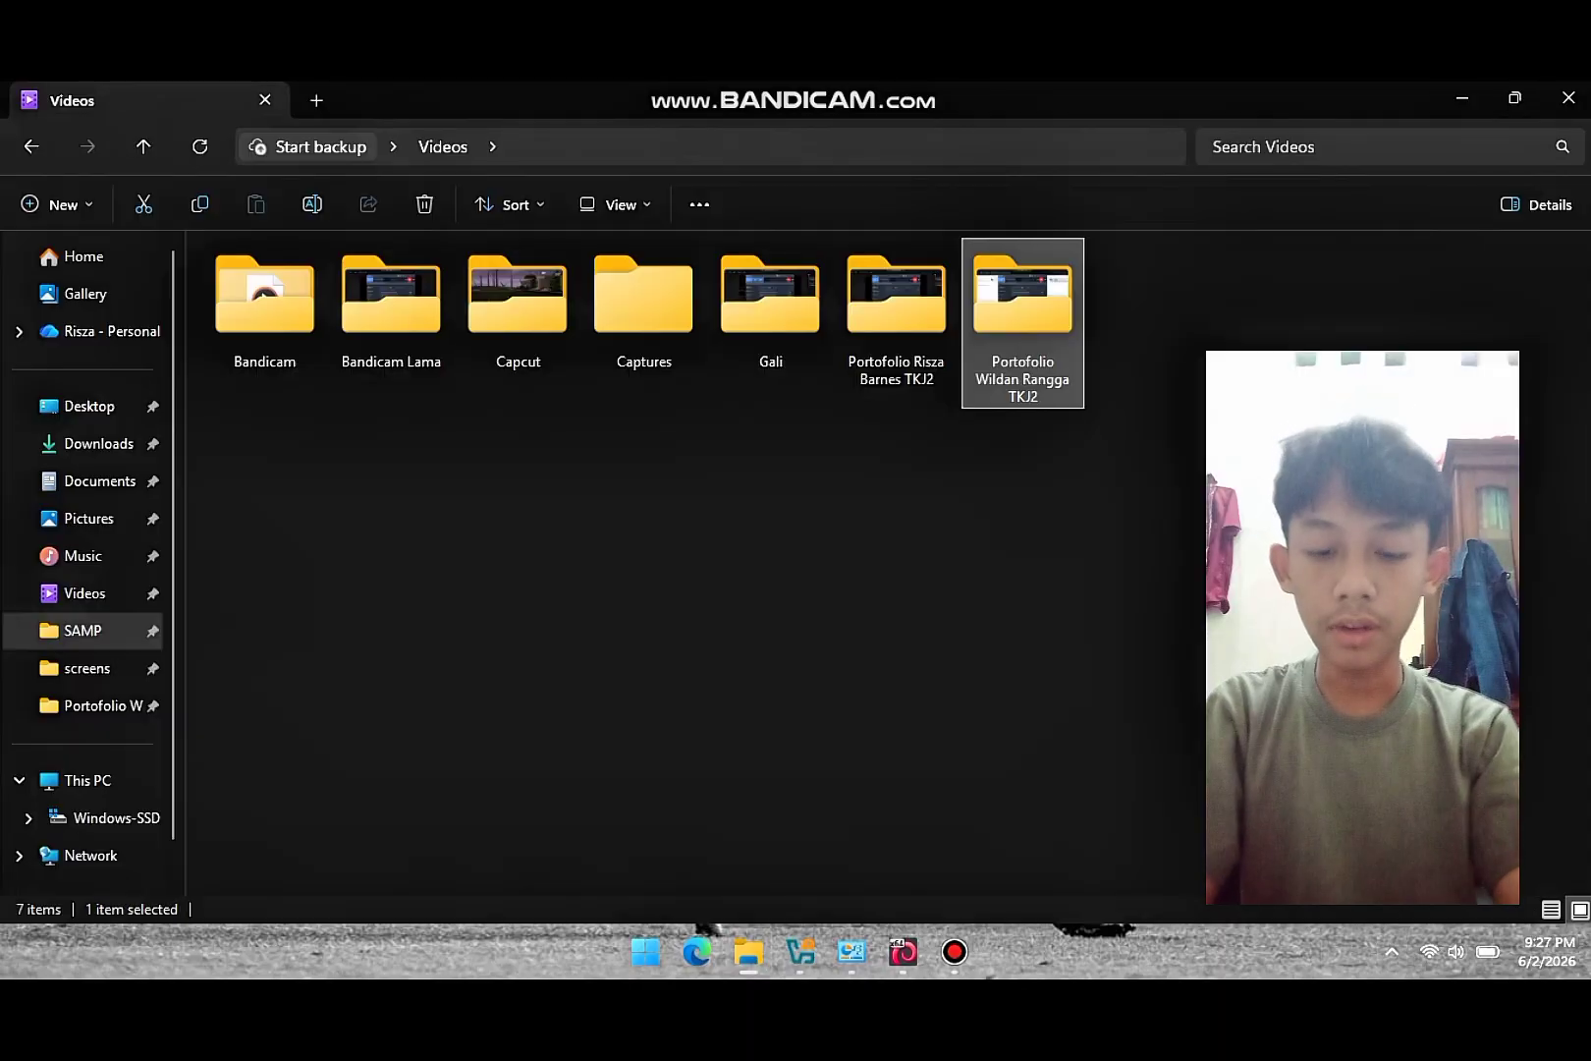
- Search the Start menu for 'filezila' and launch FileZilla from the result
key("super")
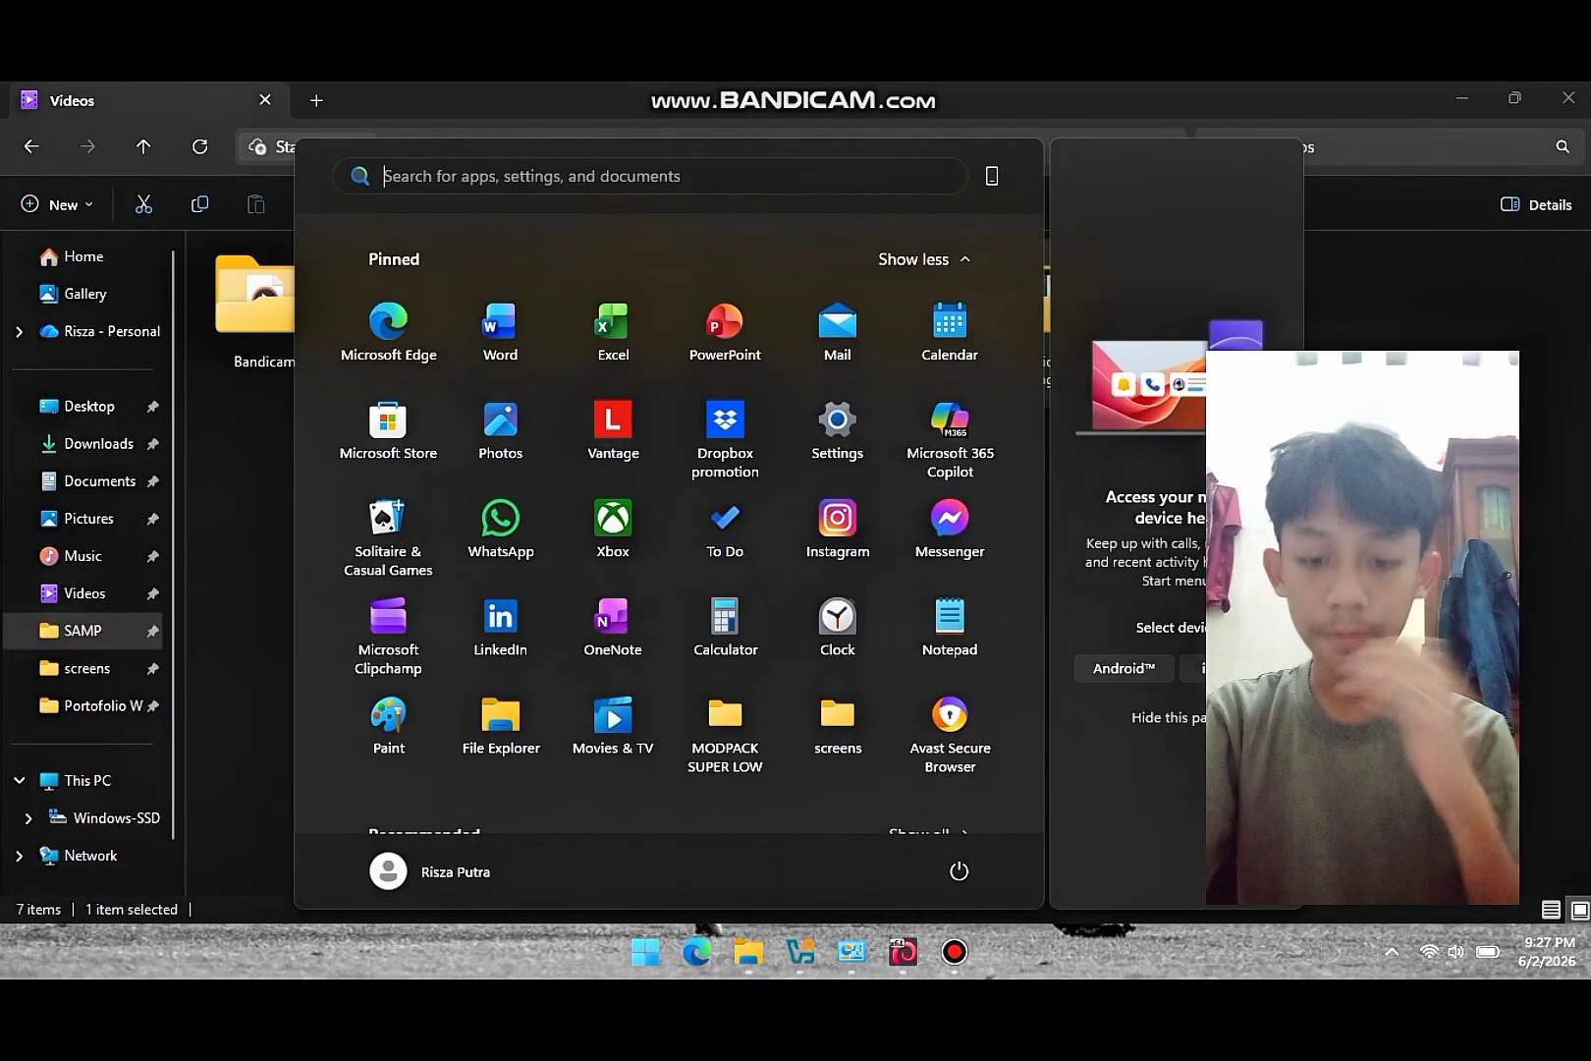
type("filezila")
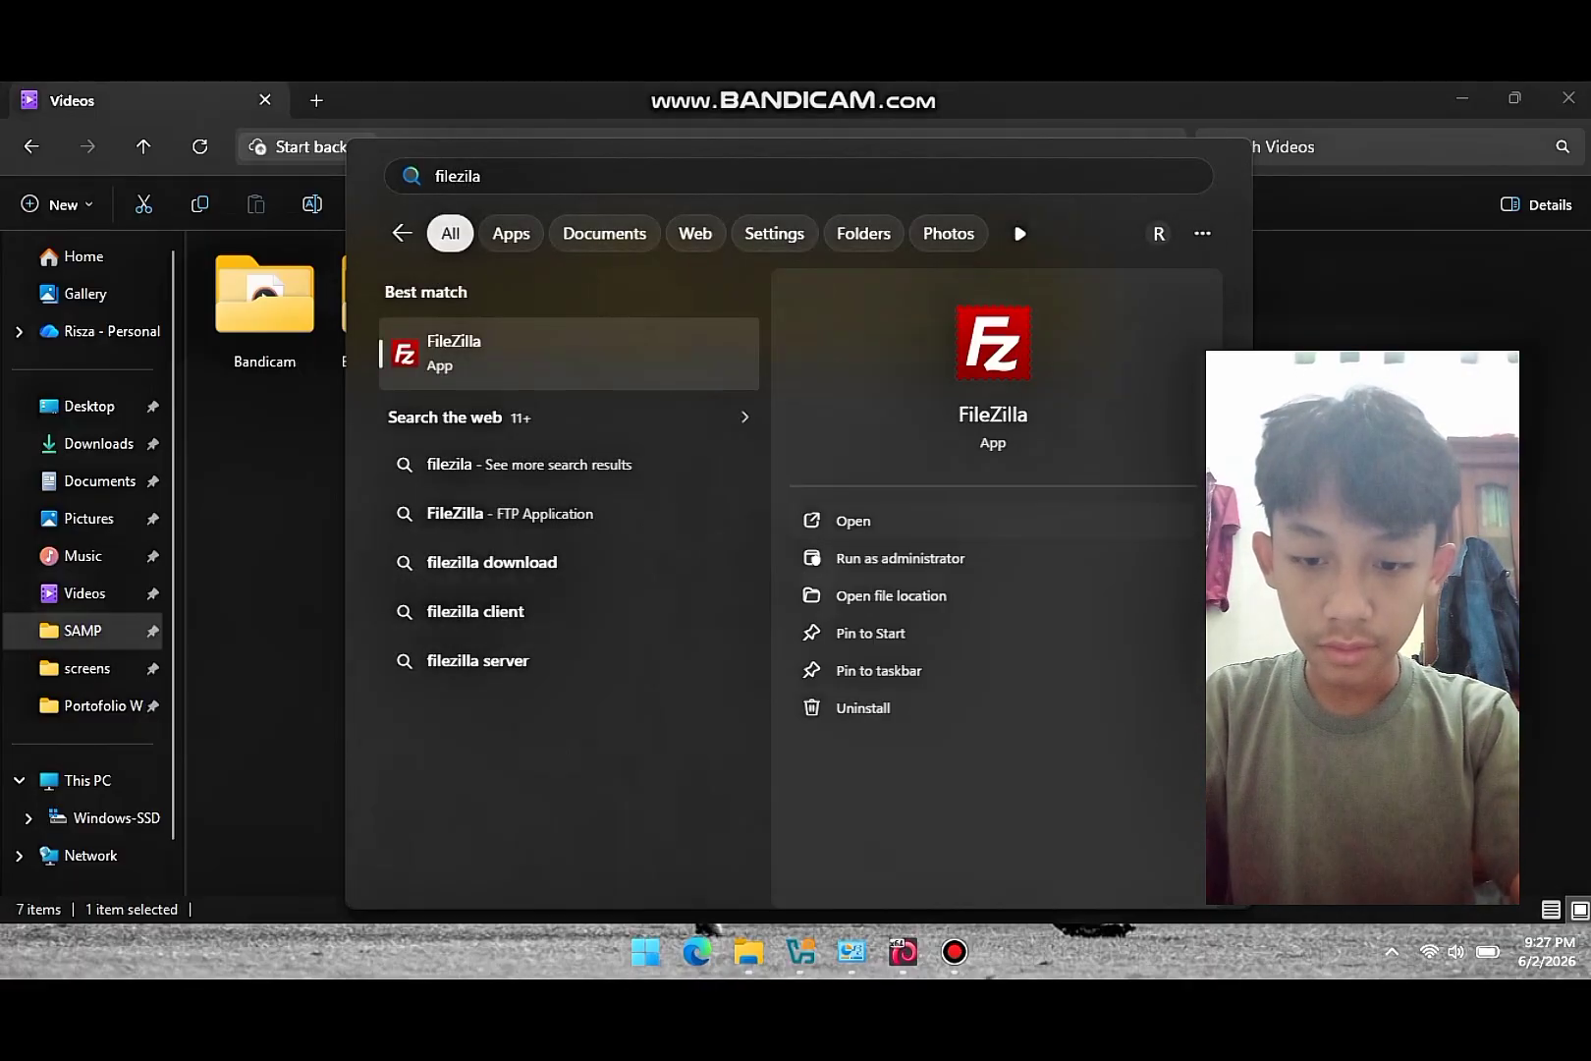
left_click(869, 520)
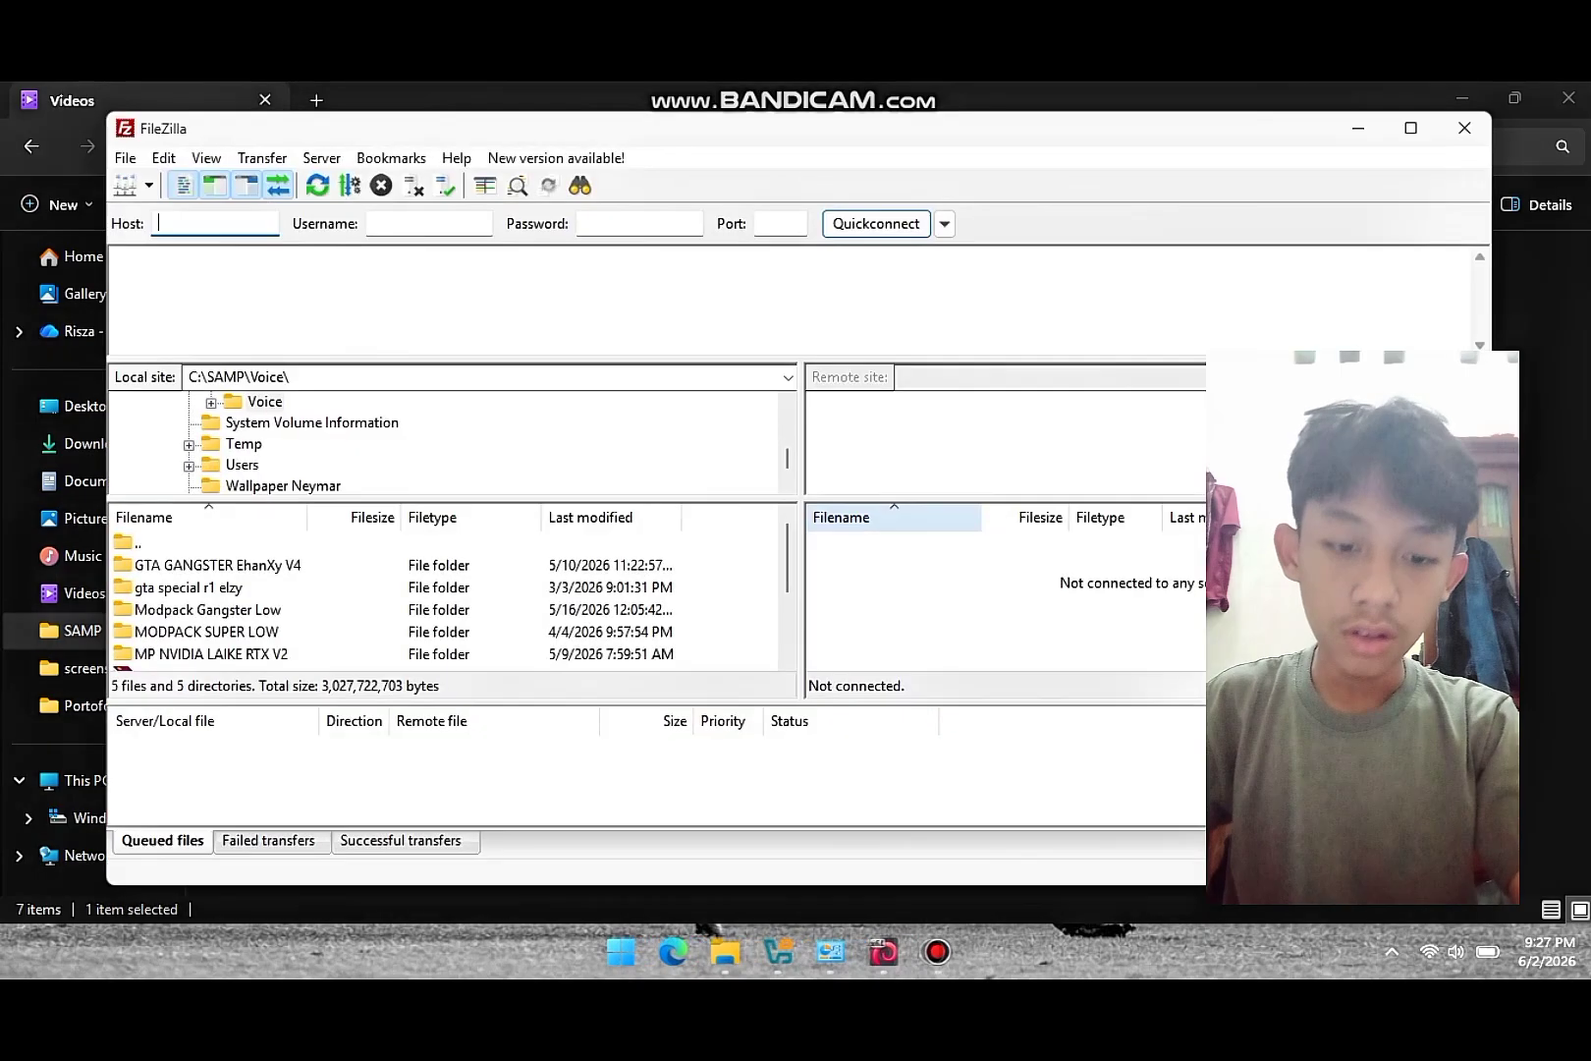
- Quickconnect to 192.168.60.1 port 21 with the new user's credentials, always allowing insecure plain FTP
key("Escape")
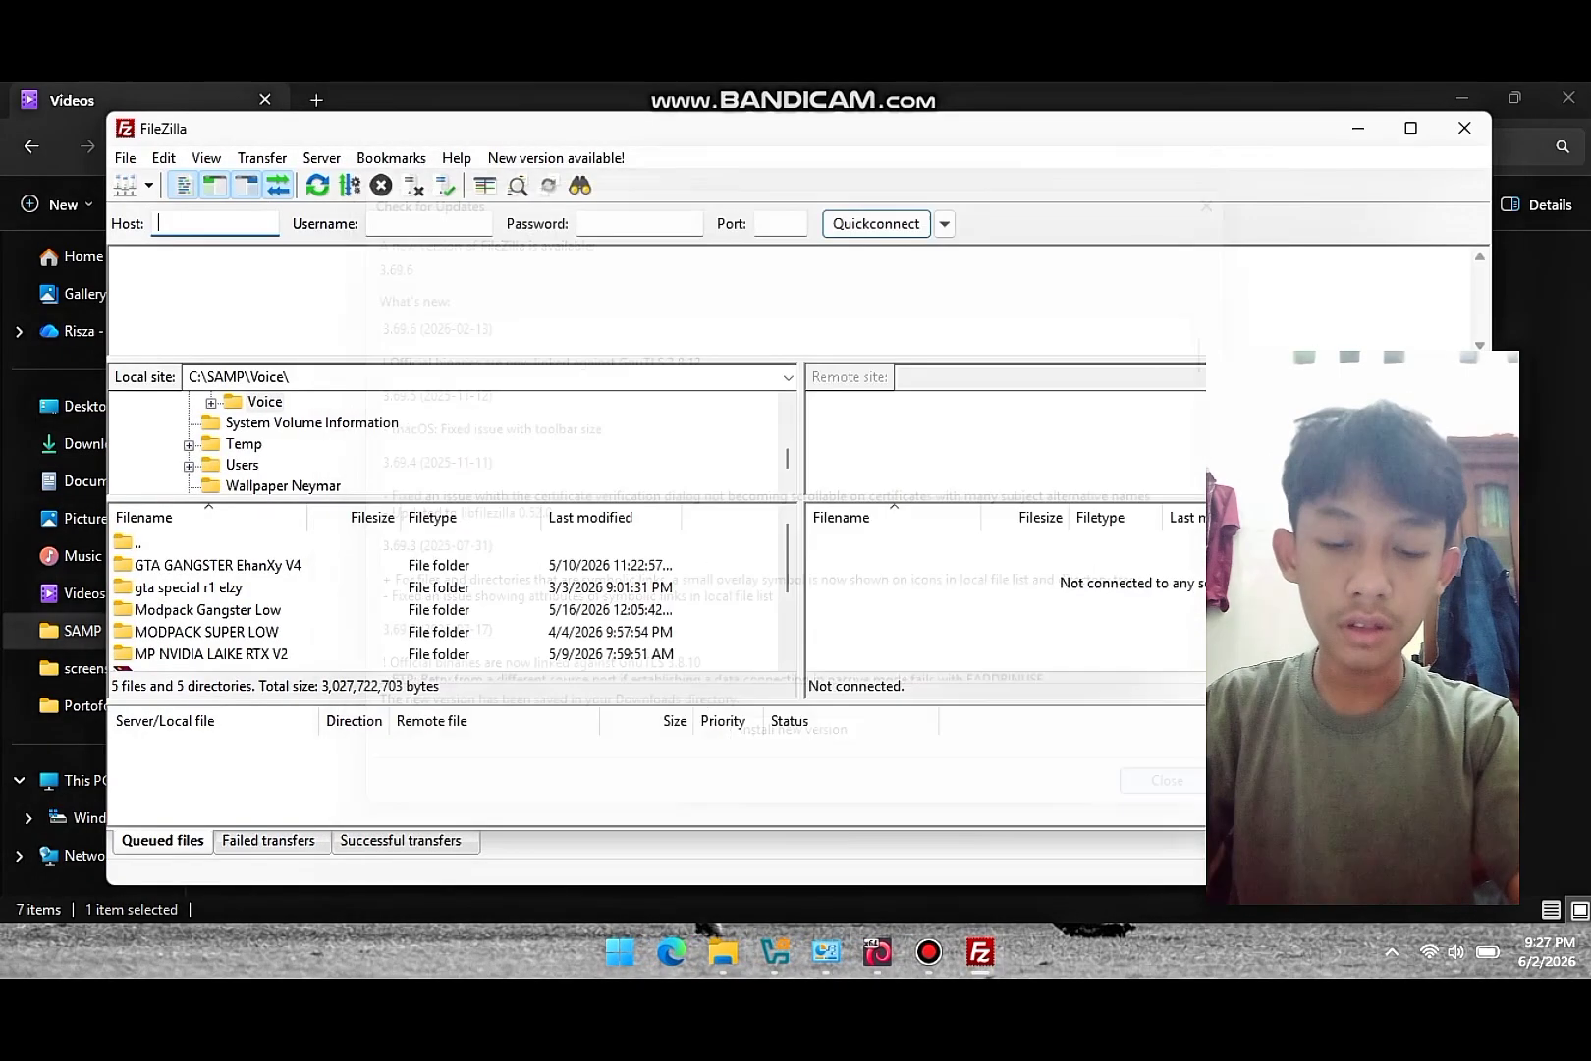
type("192")
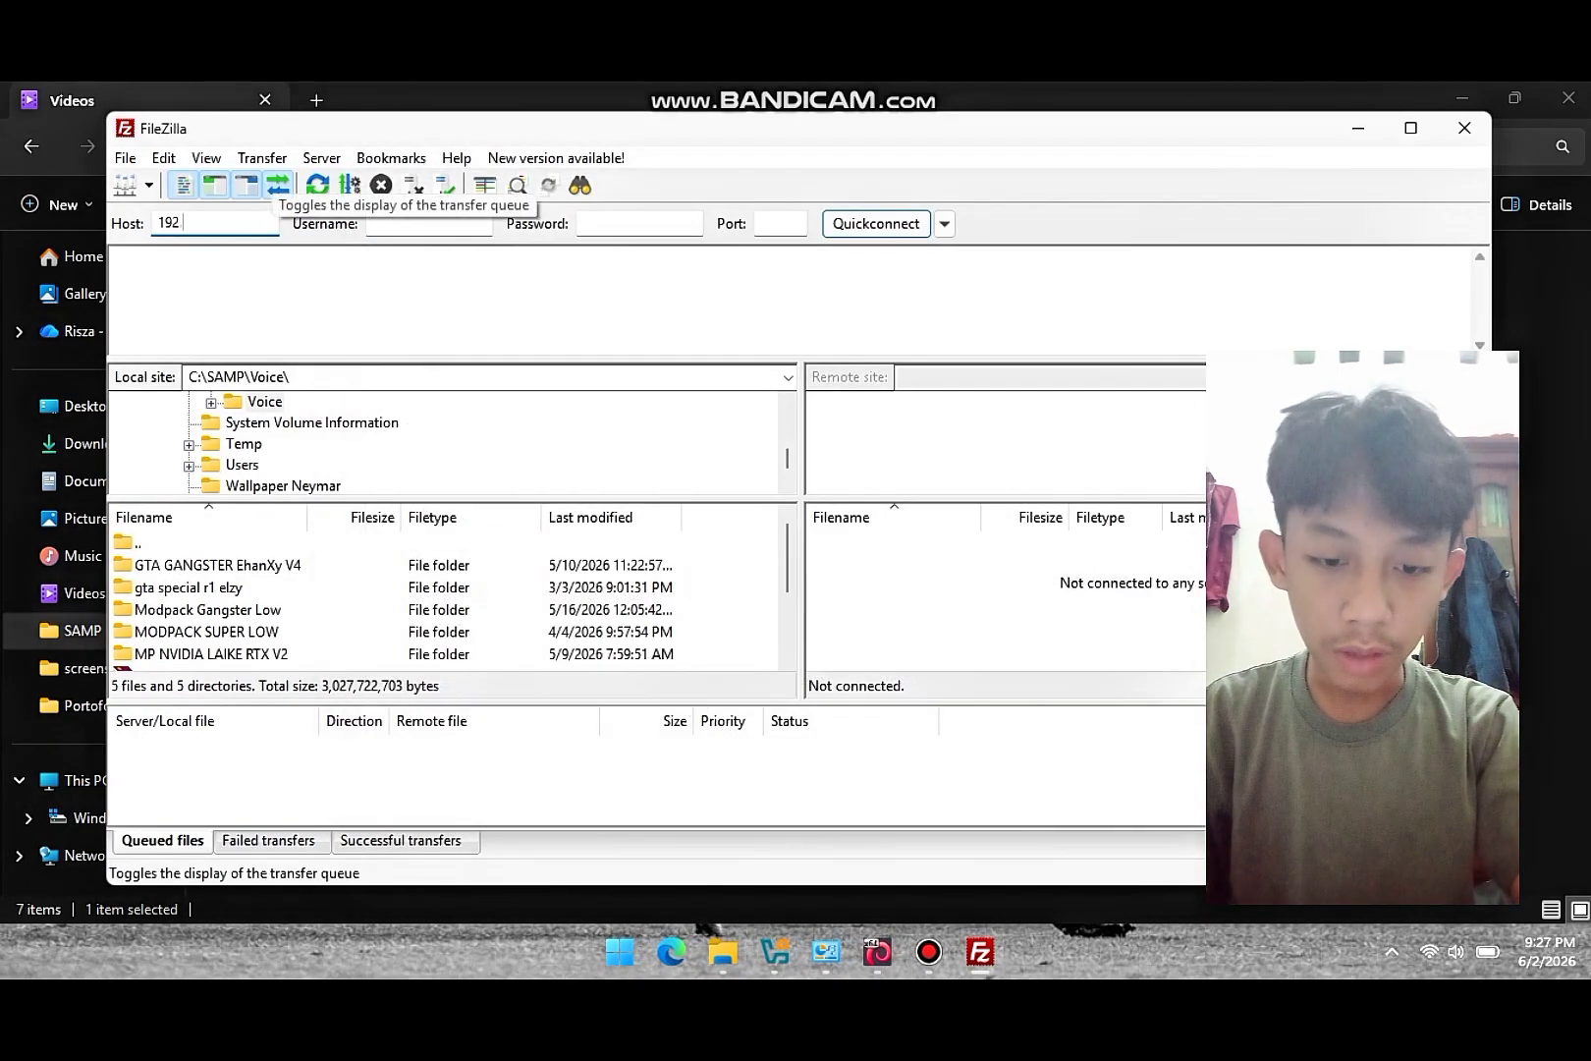
type(".168.6")
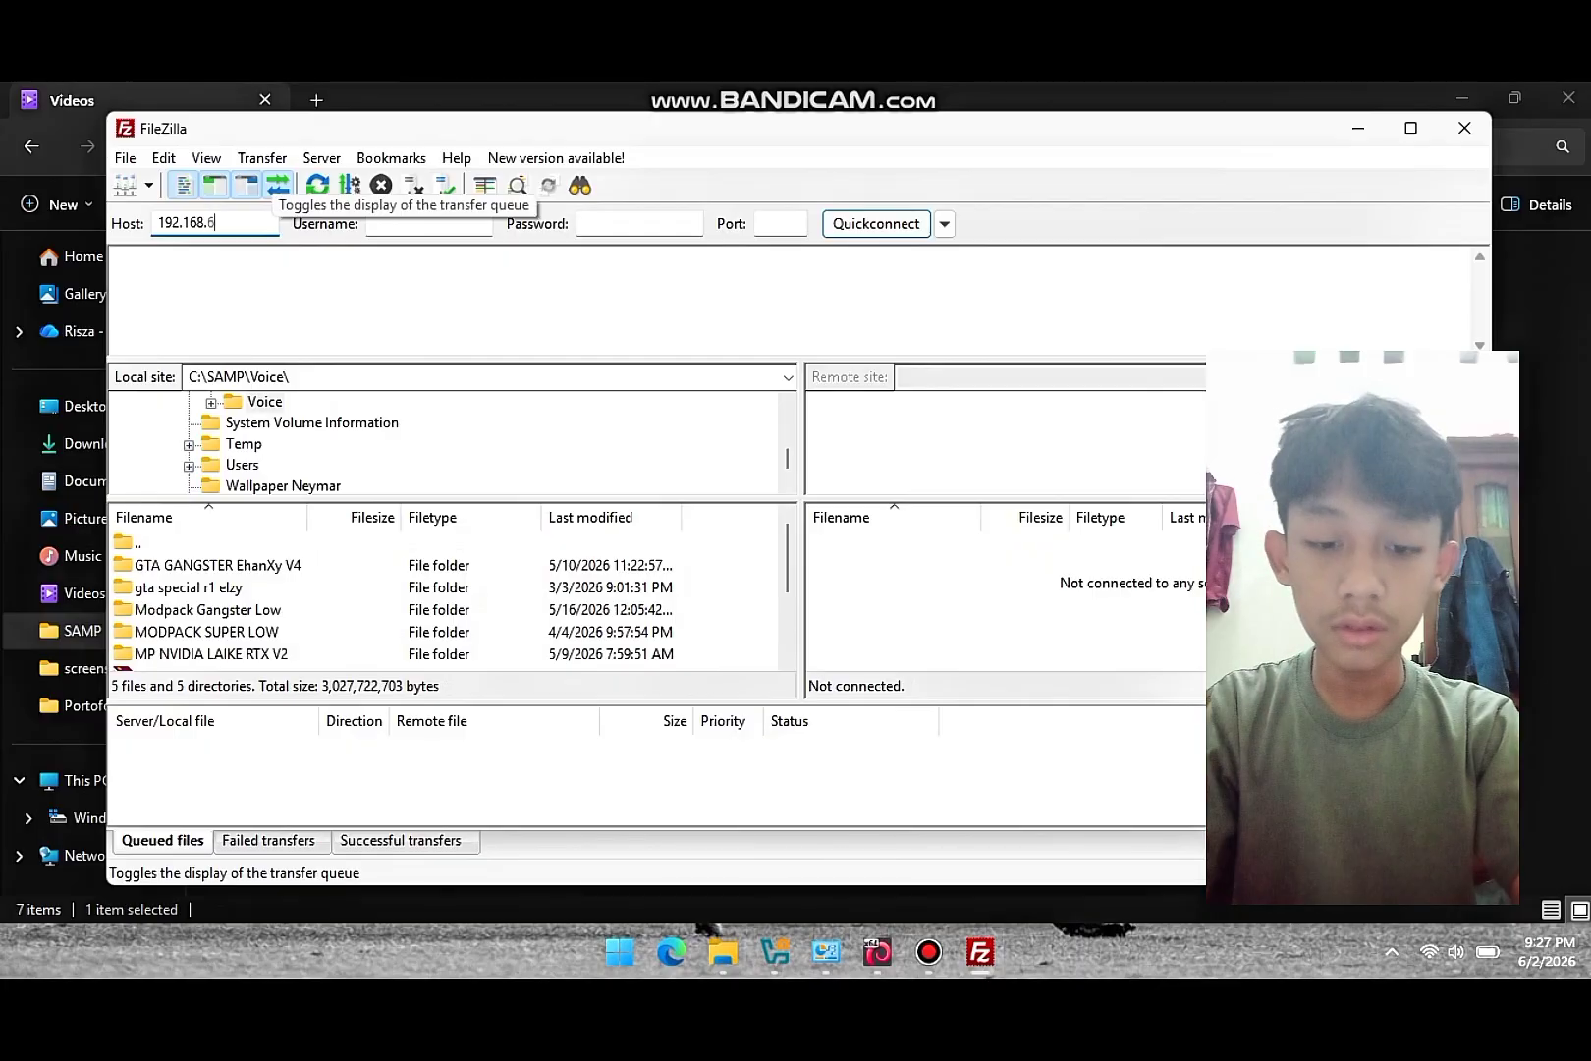
type("0.1")
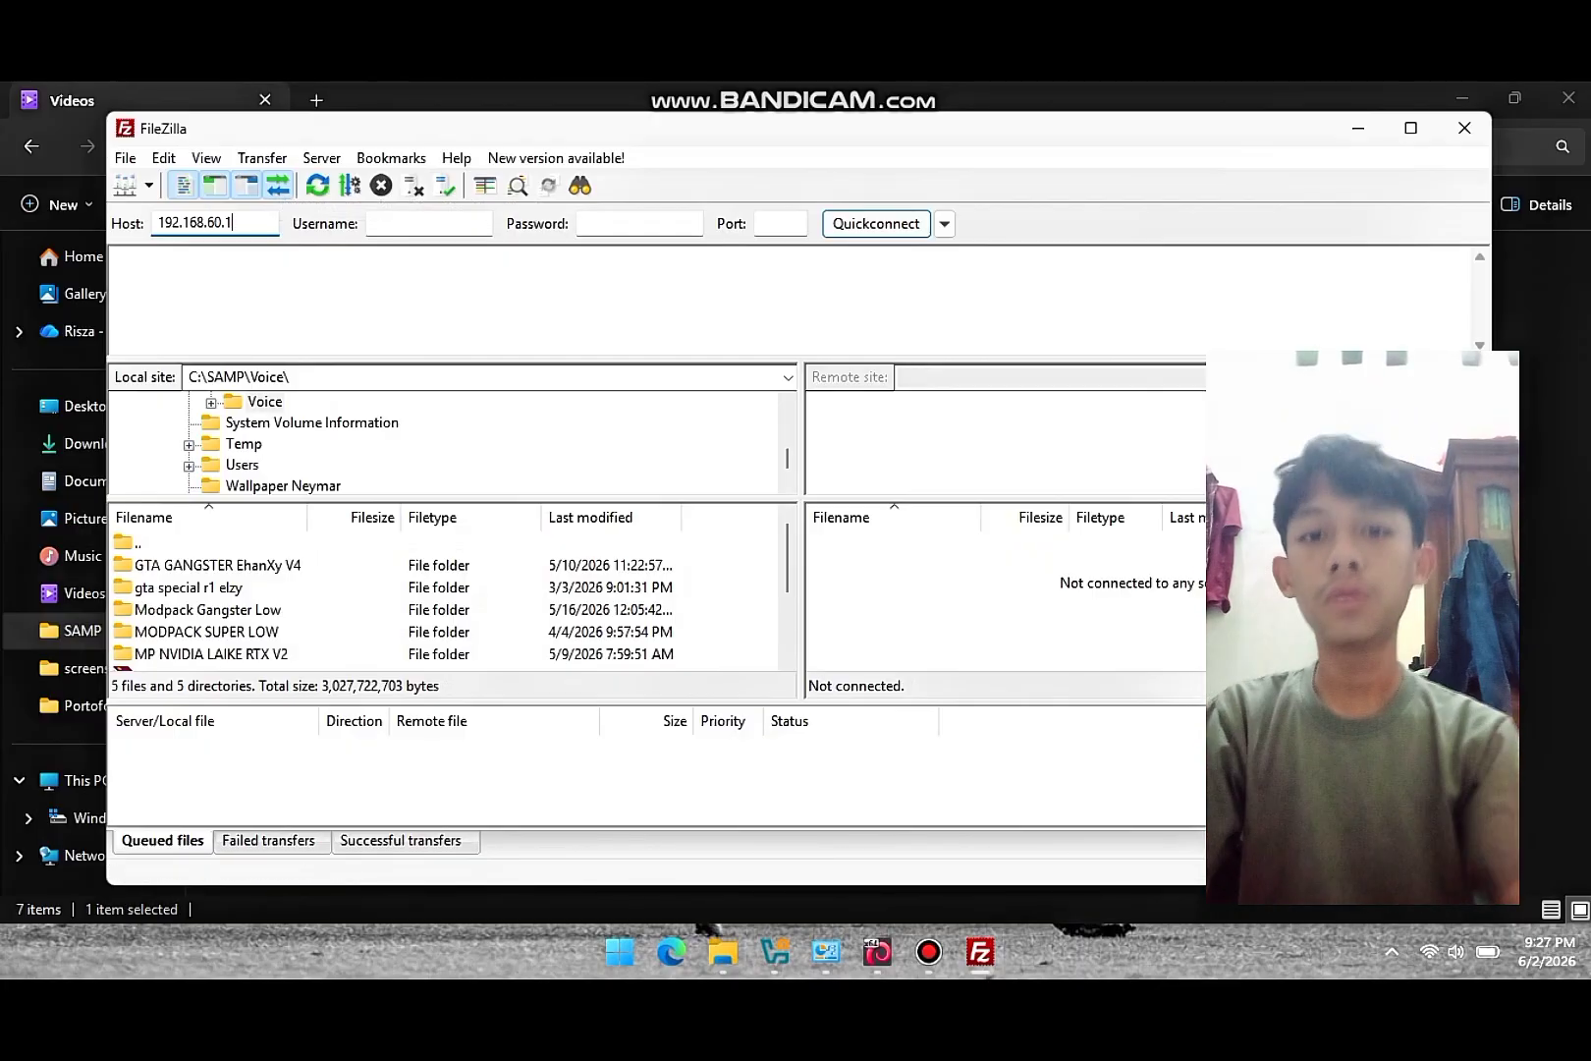
key("Tab")
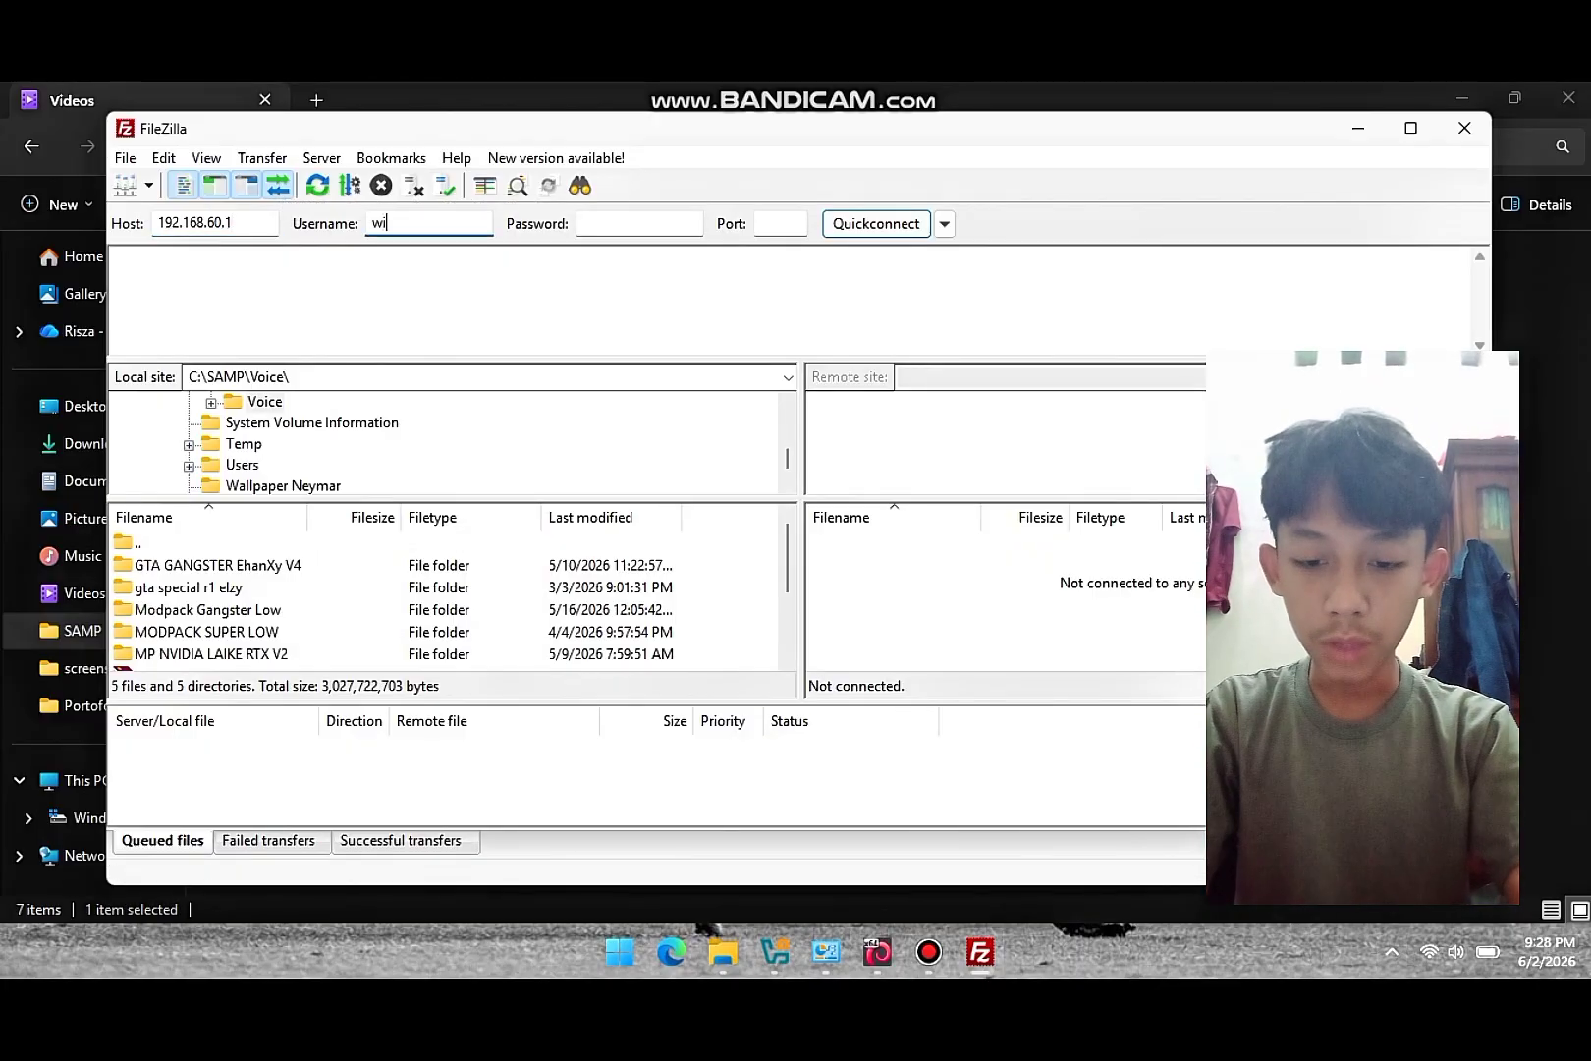
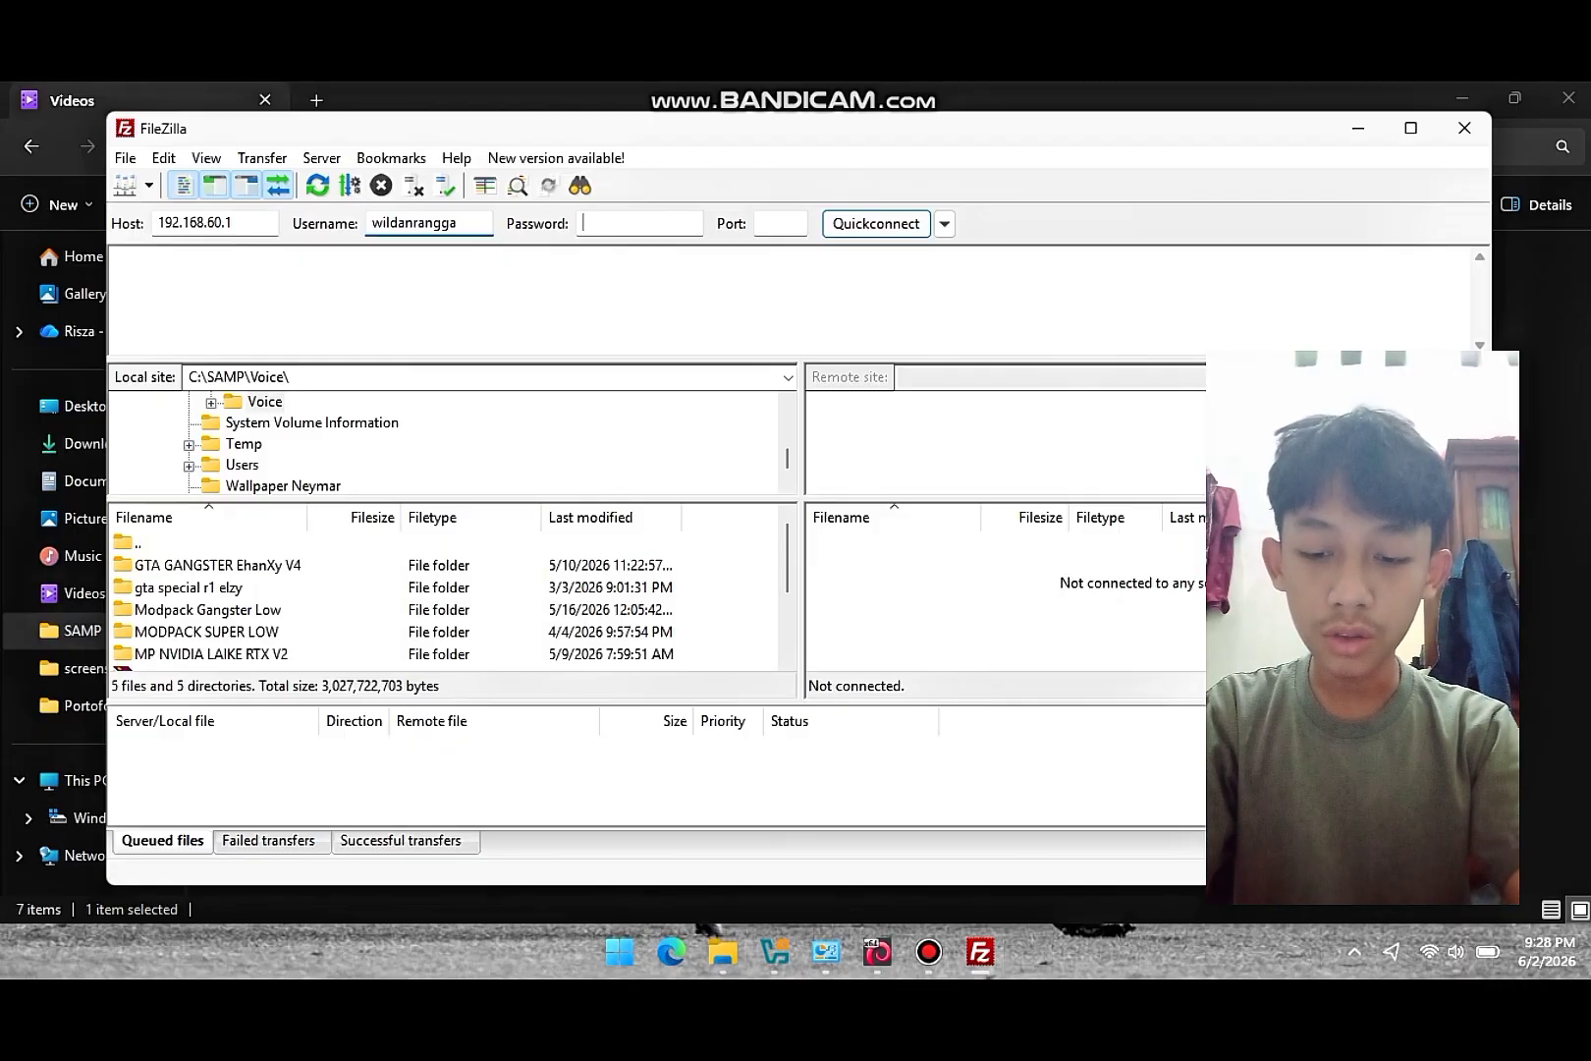
key("Tab")
type("•••")
key("Tab")
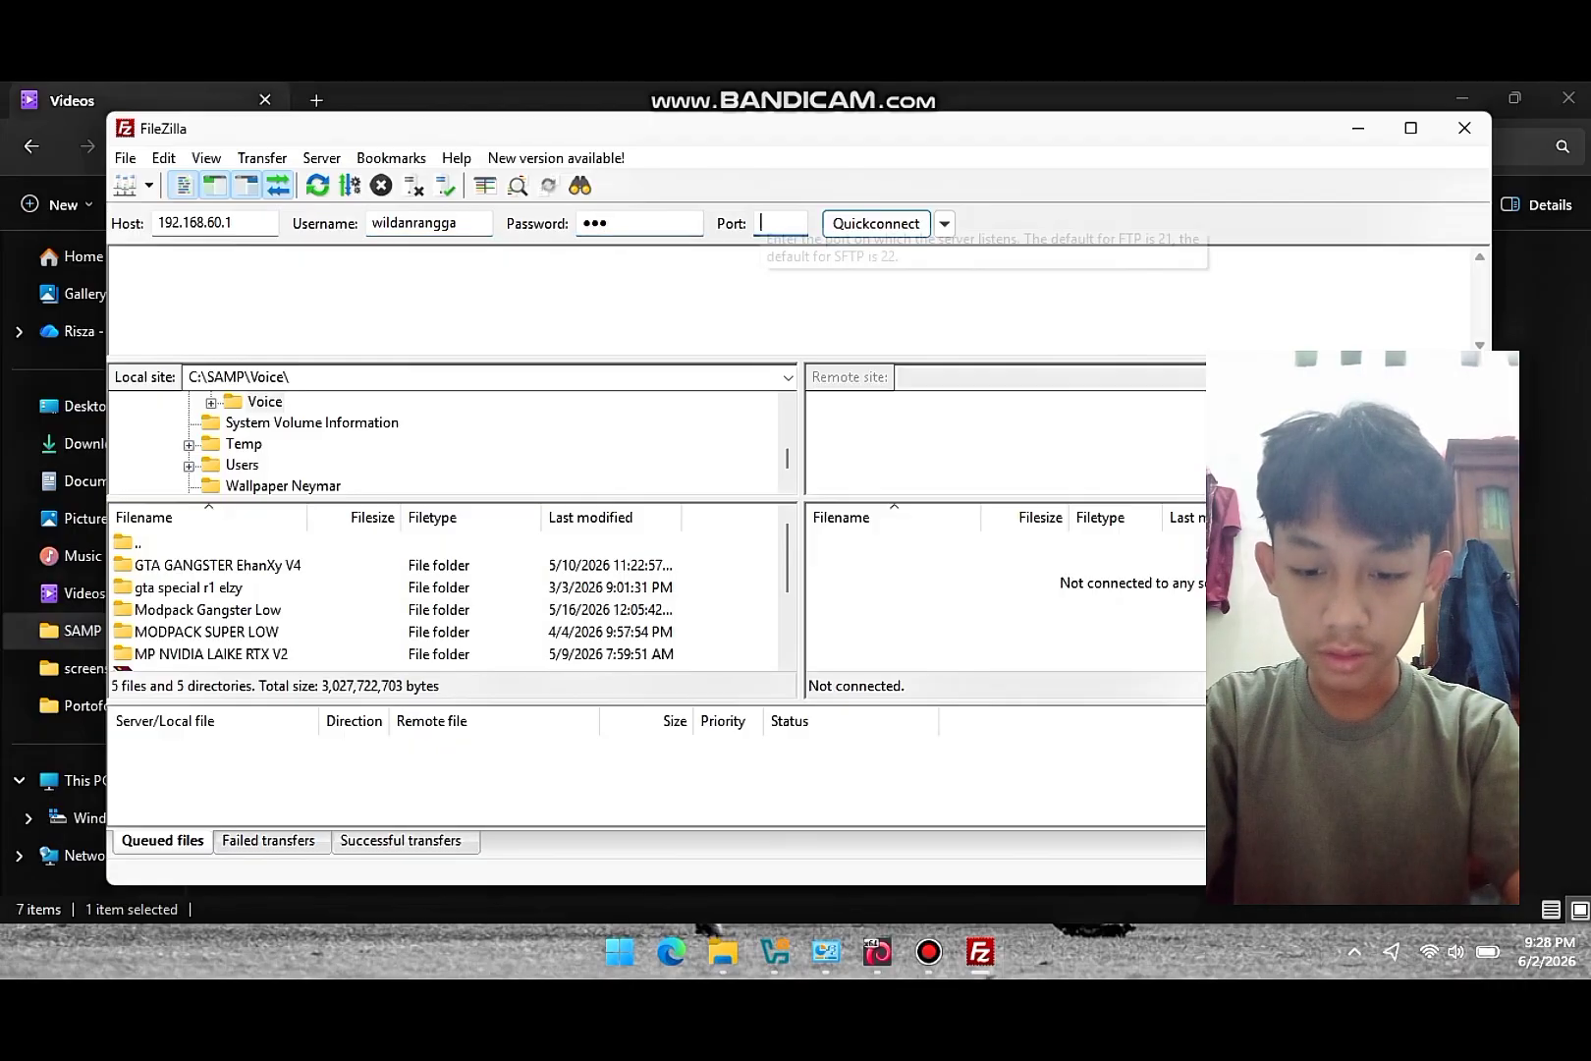
type("21")
key("Return")
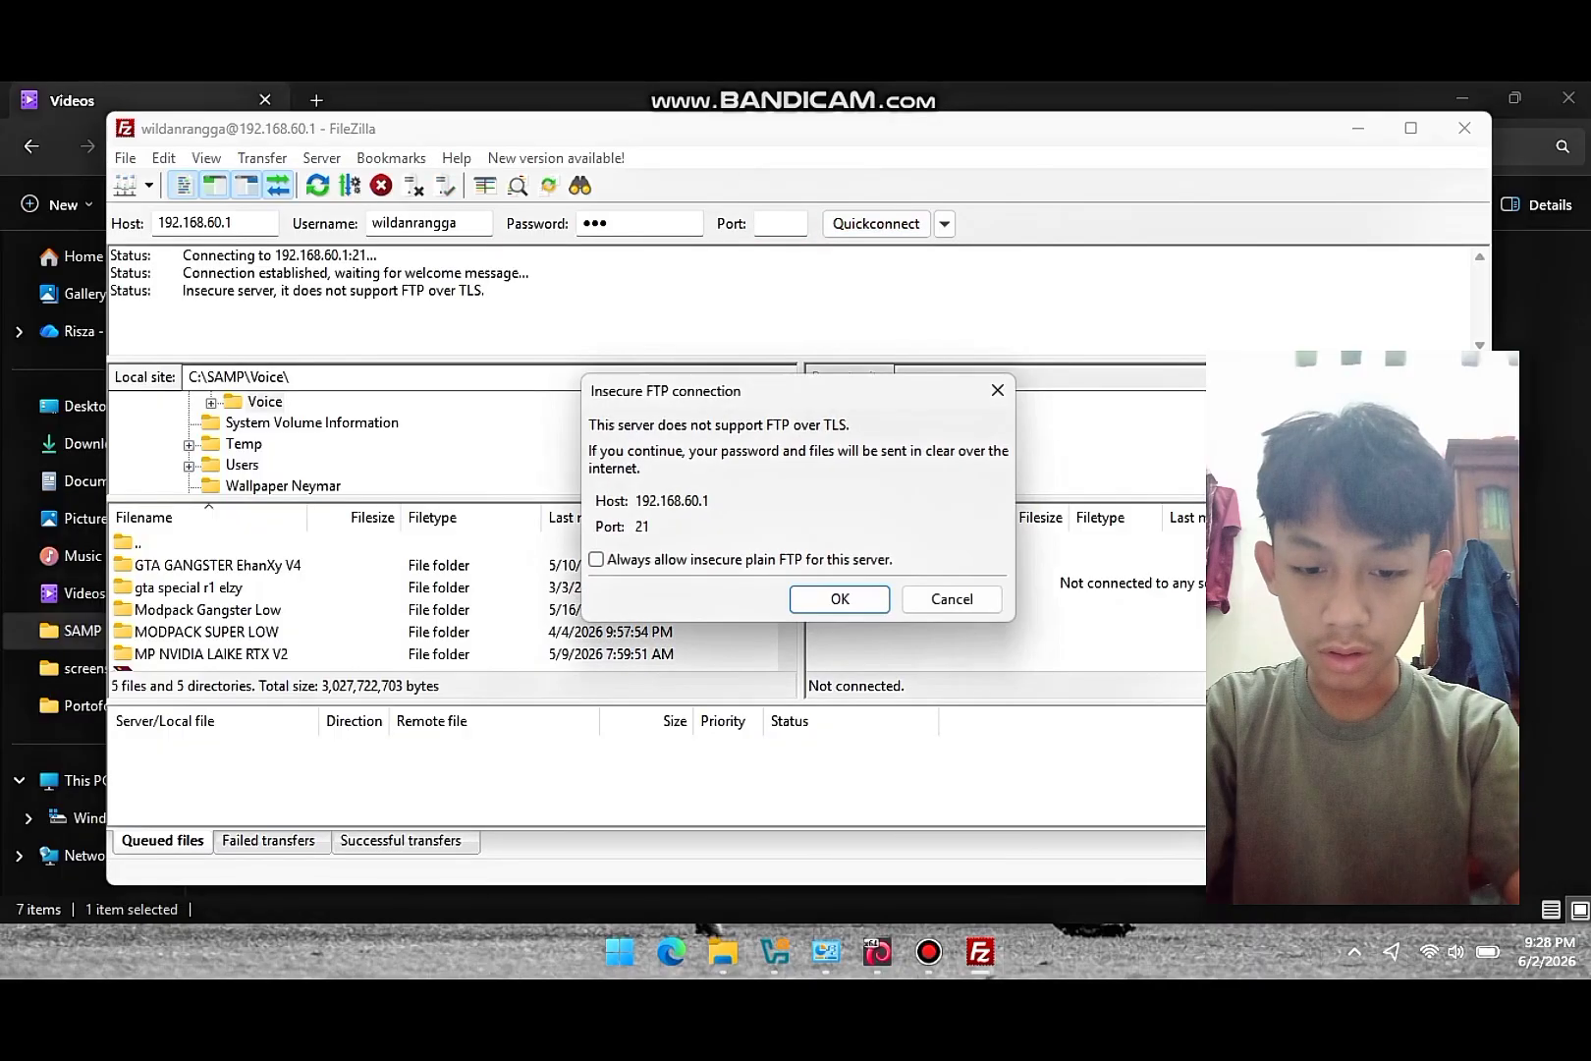
left_click(596, 560)
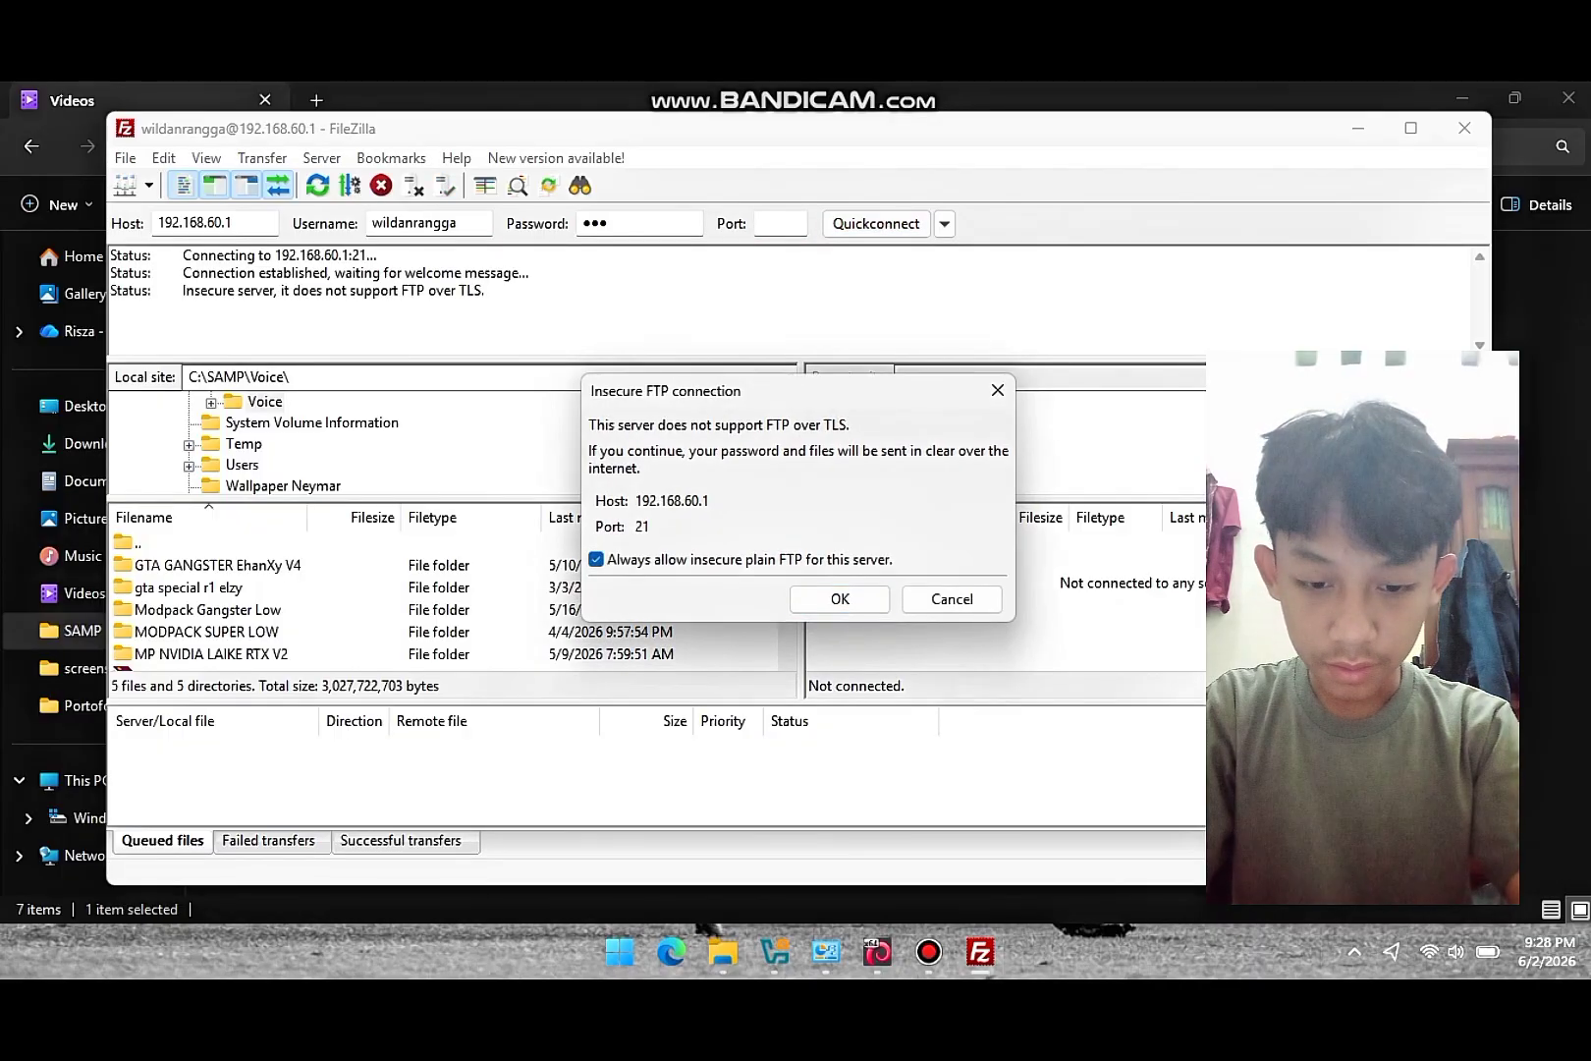
left_click(840, 600)
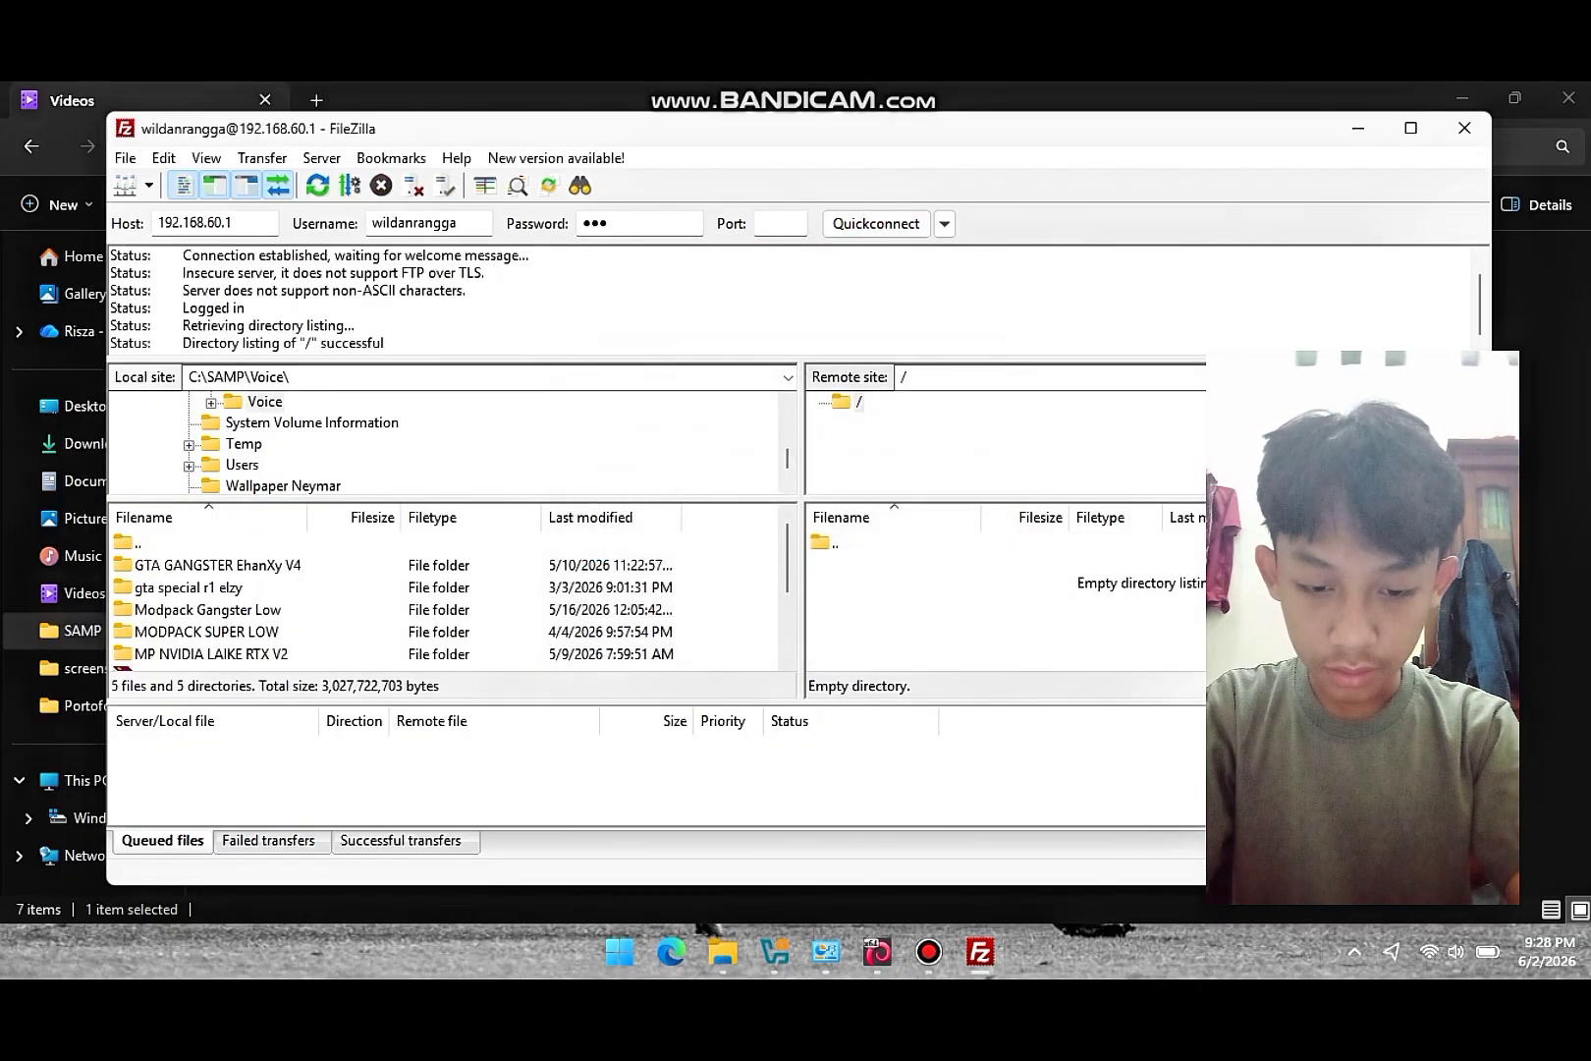
- Browse the local site tree from Desktop to the OneDrive Documents folder
scroll(442, 442, "up", 5)
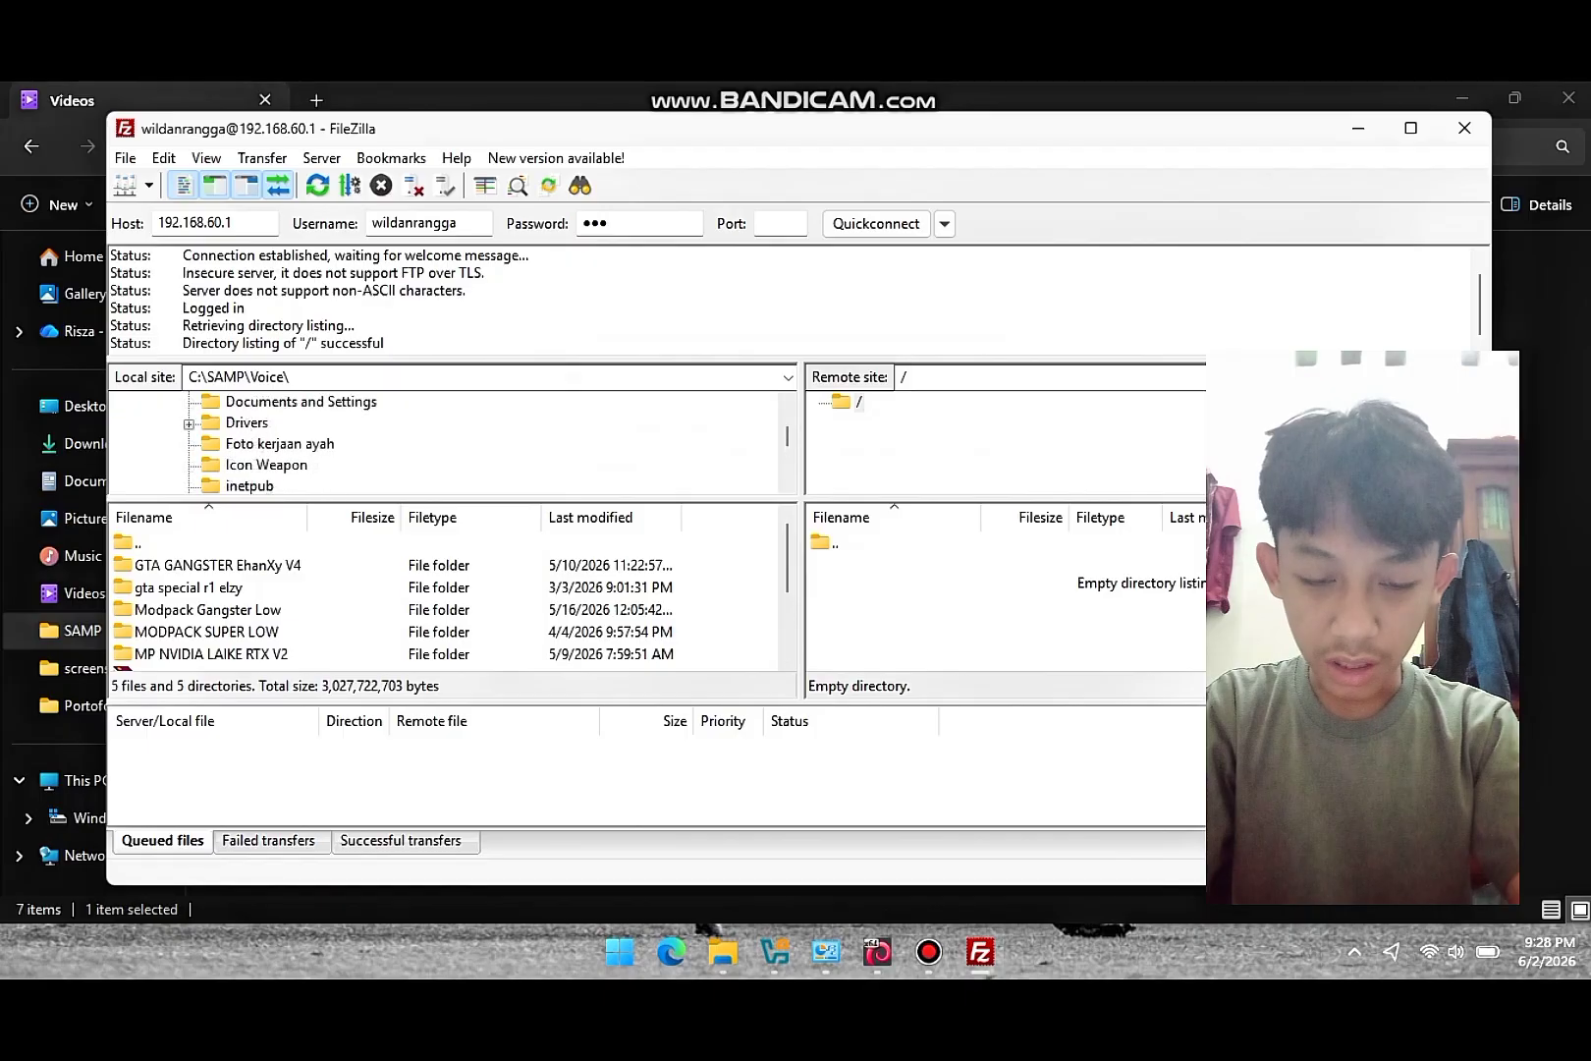
scroll(442, 442, "up", 5)
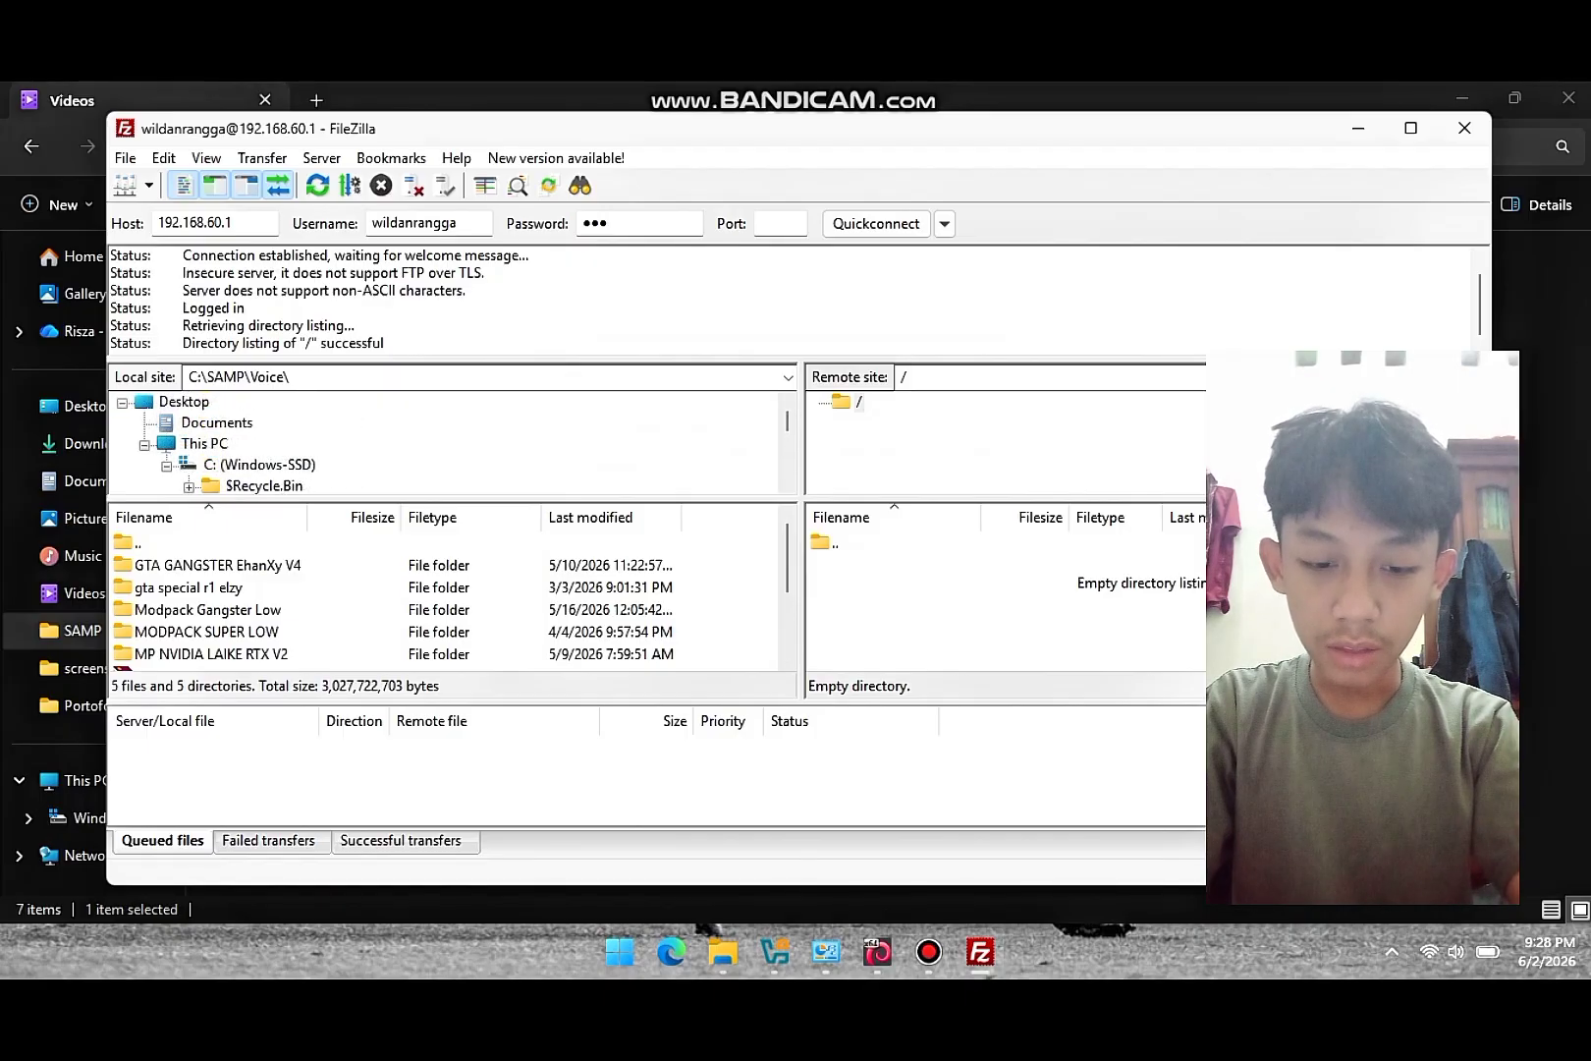
left_click(183, 402)
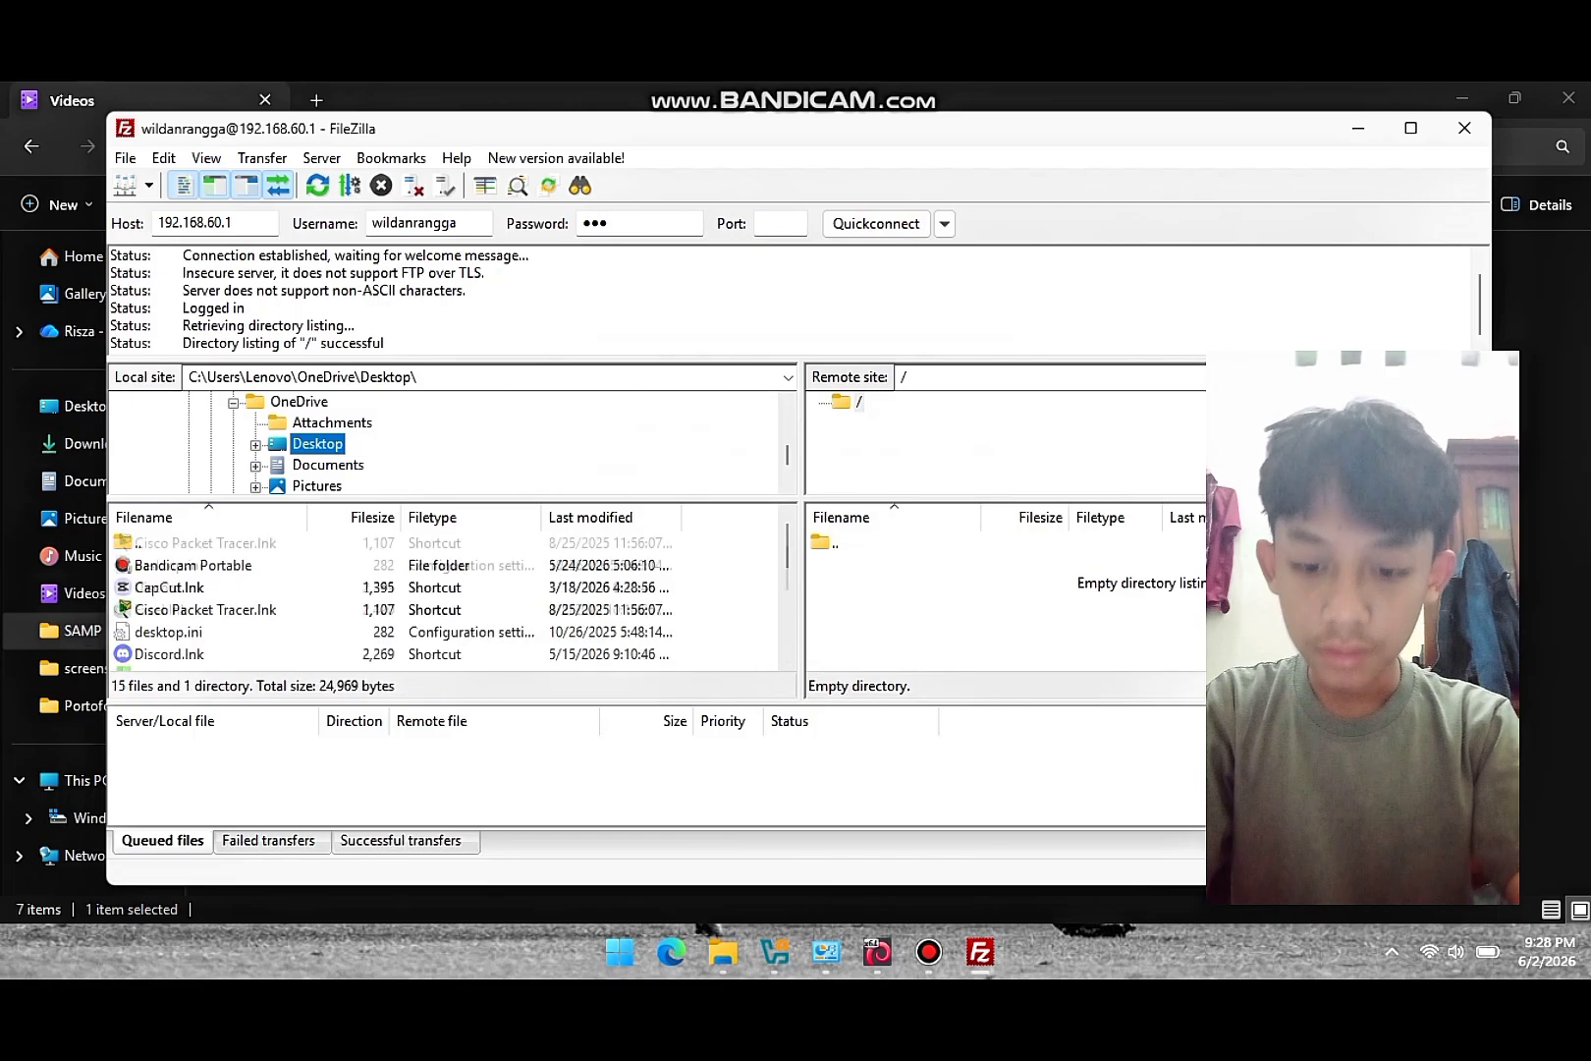
scroll(447, 600, "down", 2)
scroll(447, 599, "up", 2)
scroll(447, 442, "down", 1)
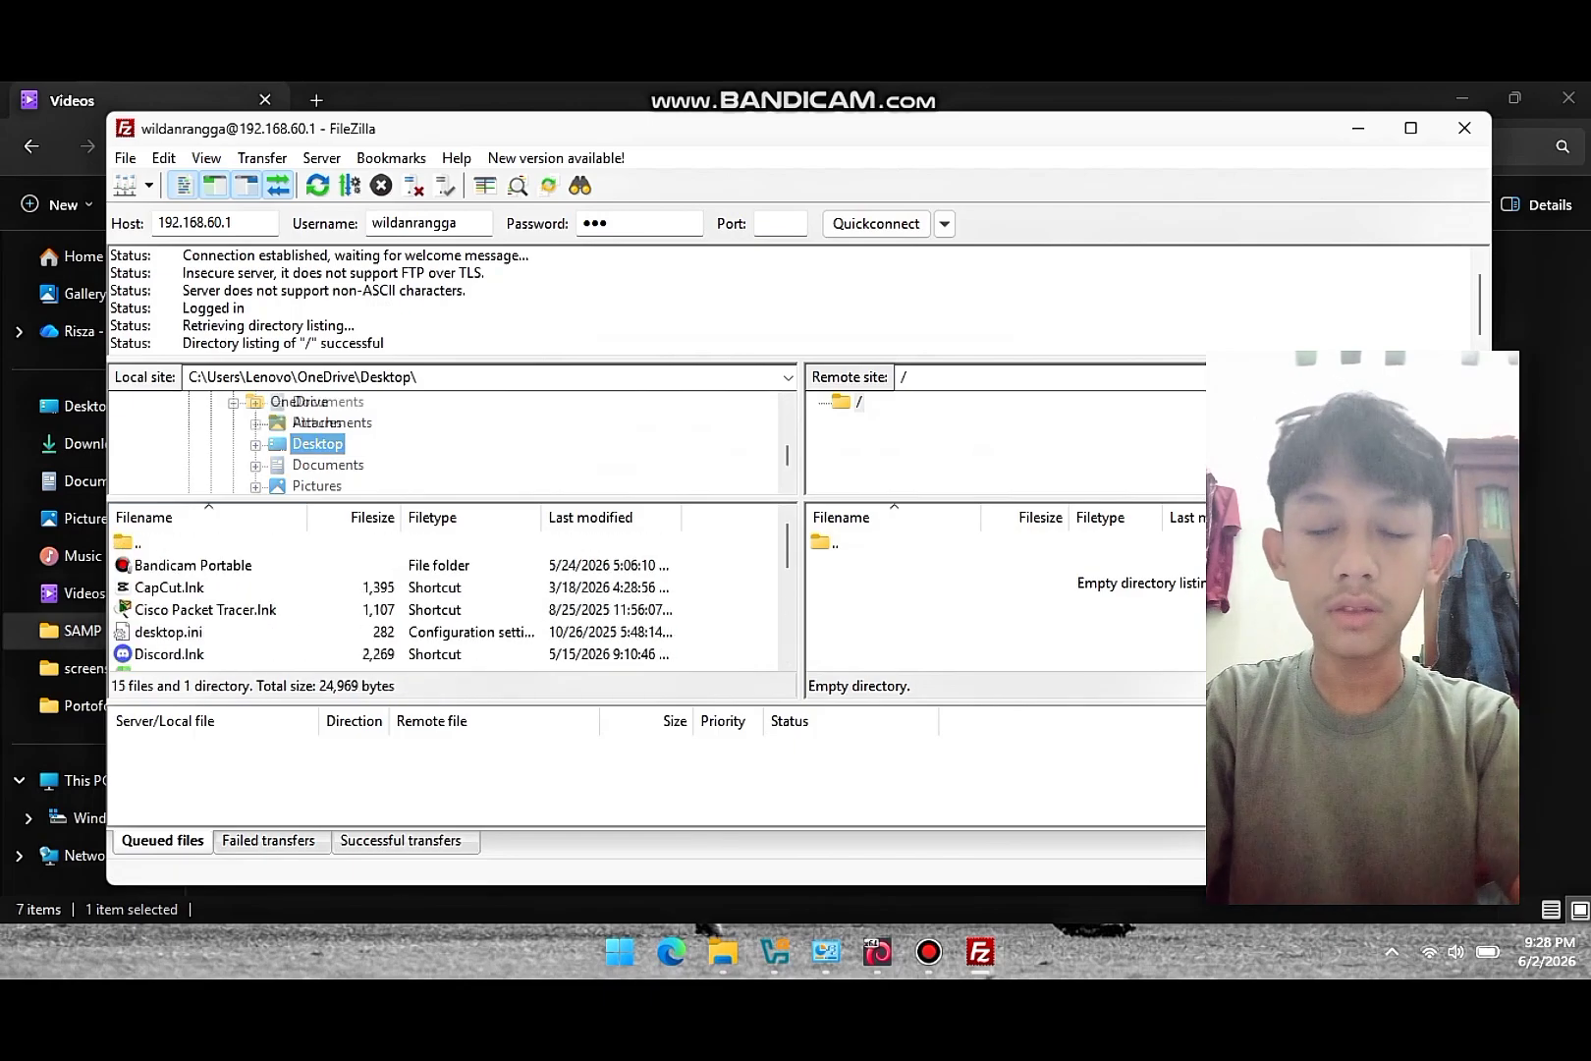
scroll(447, 442, "down", 5)
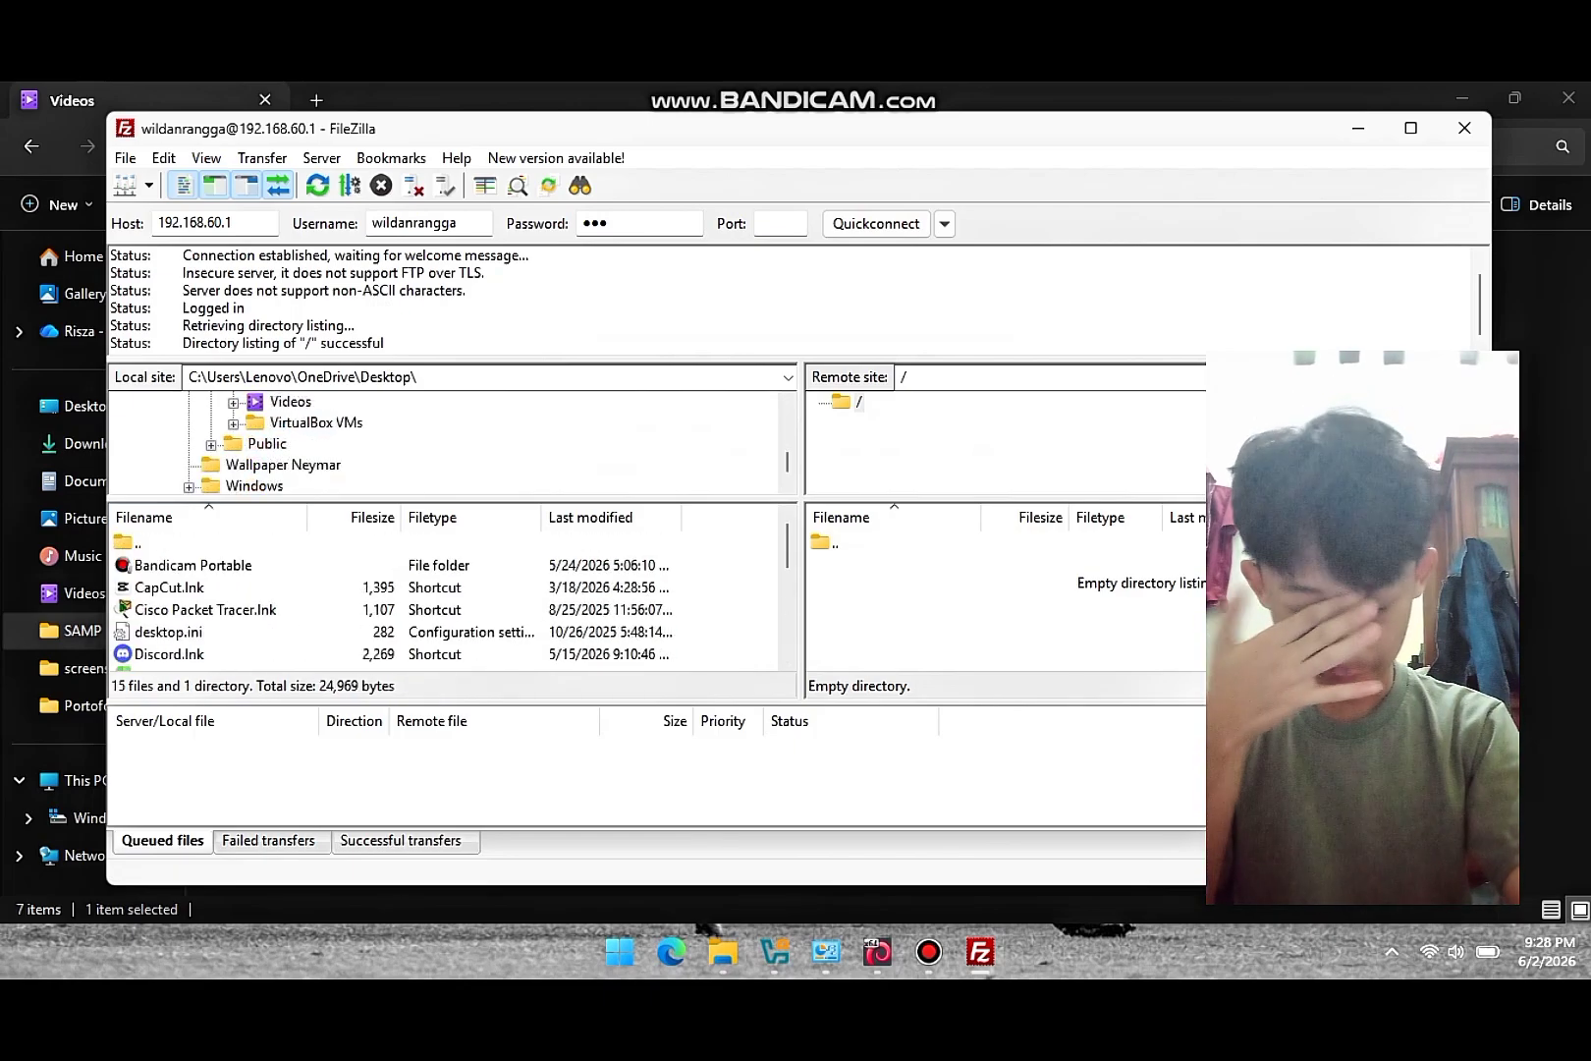
scroll(447, 442, "down", 1)
scroll(447, 442, "up", 6)
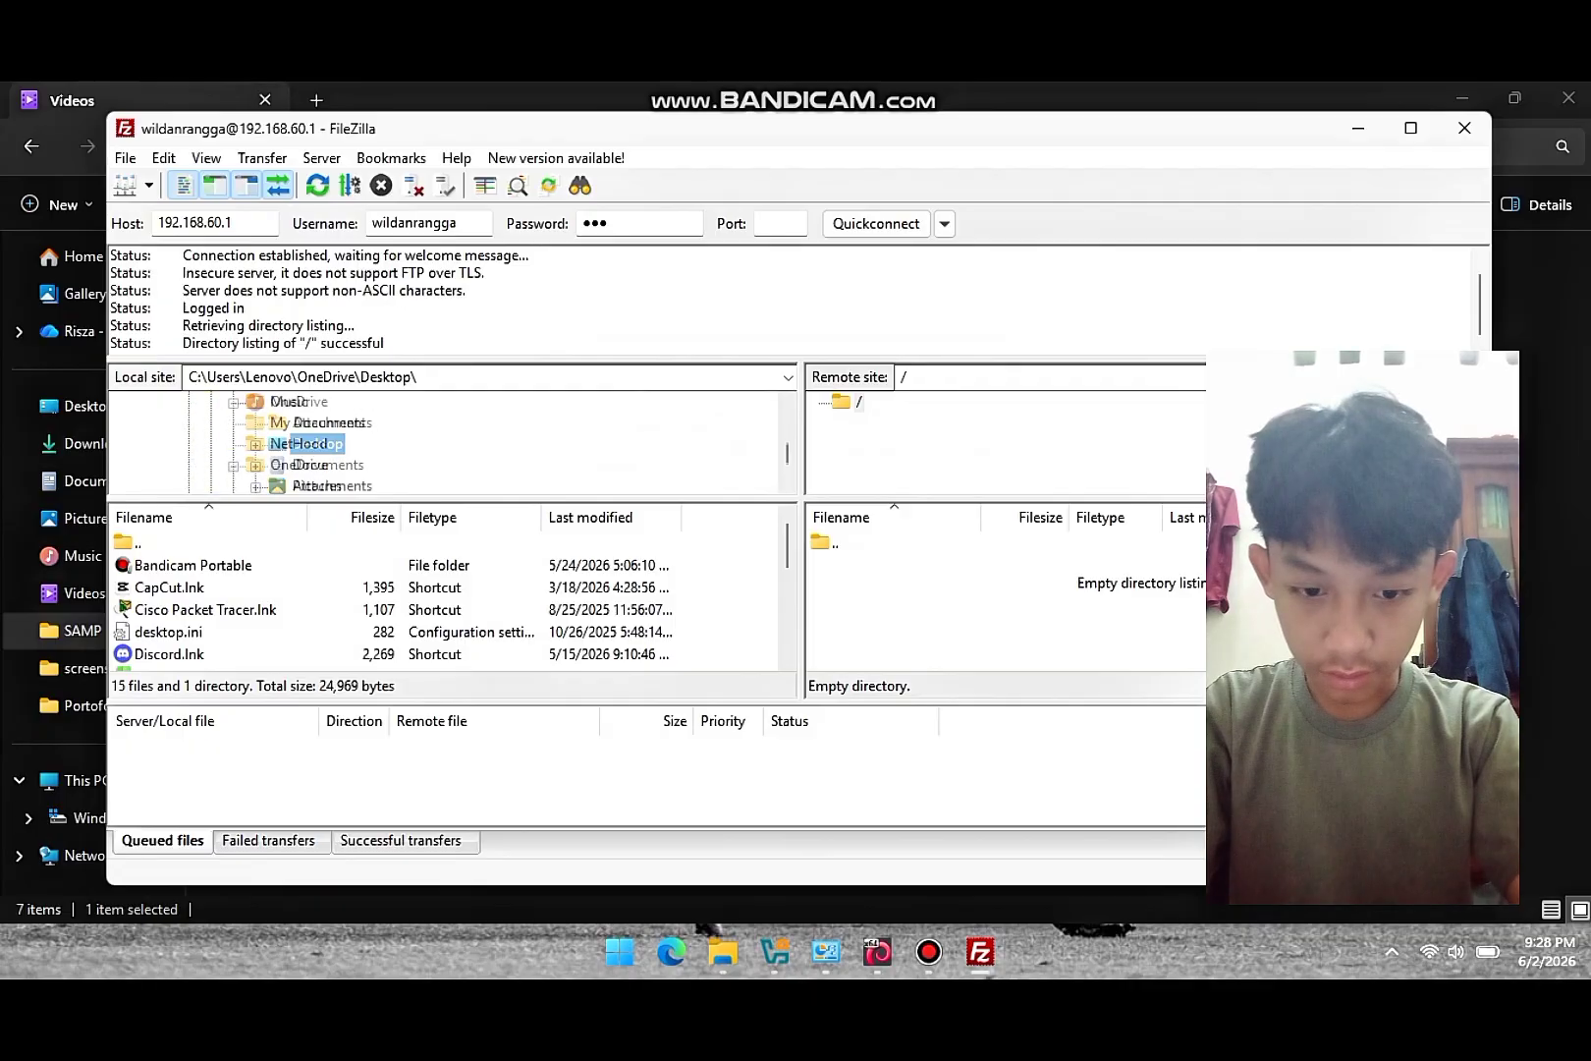
scroll(447, 442, "up", 10)
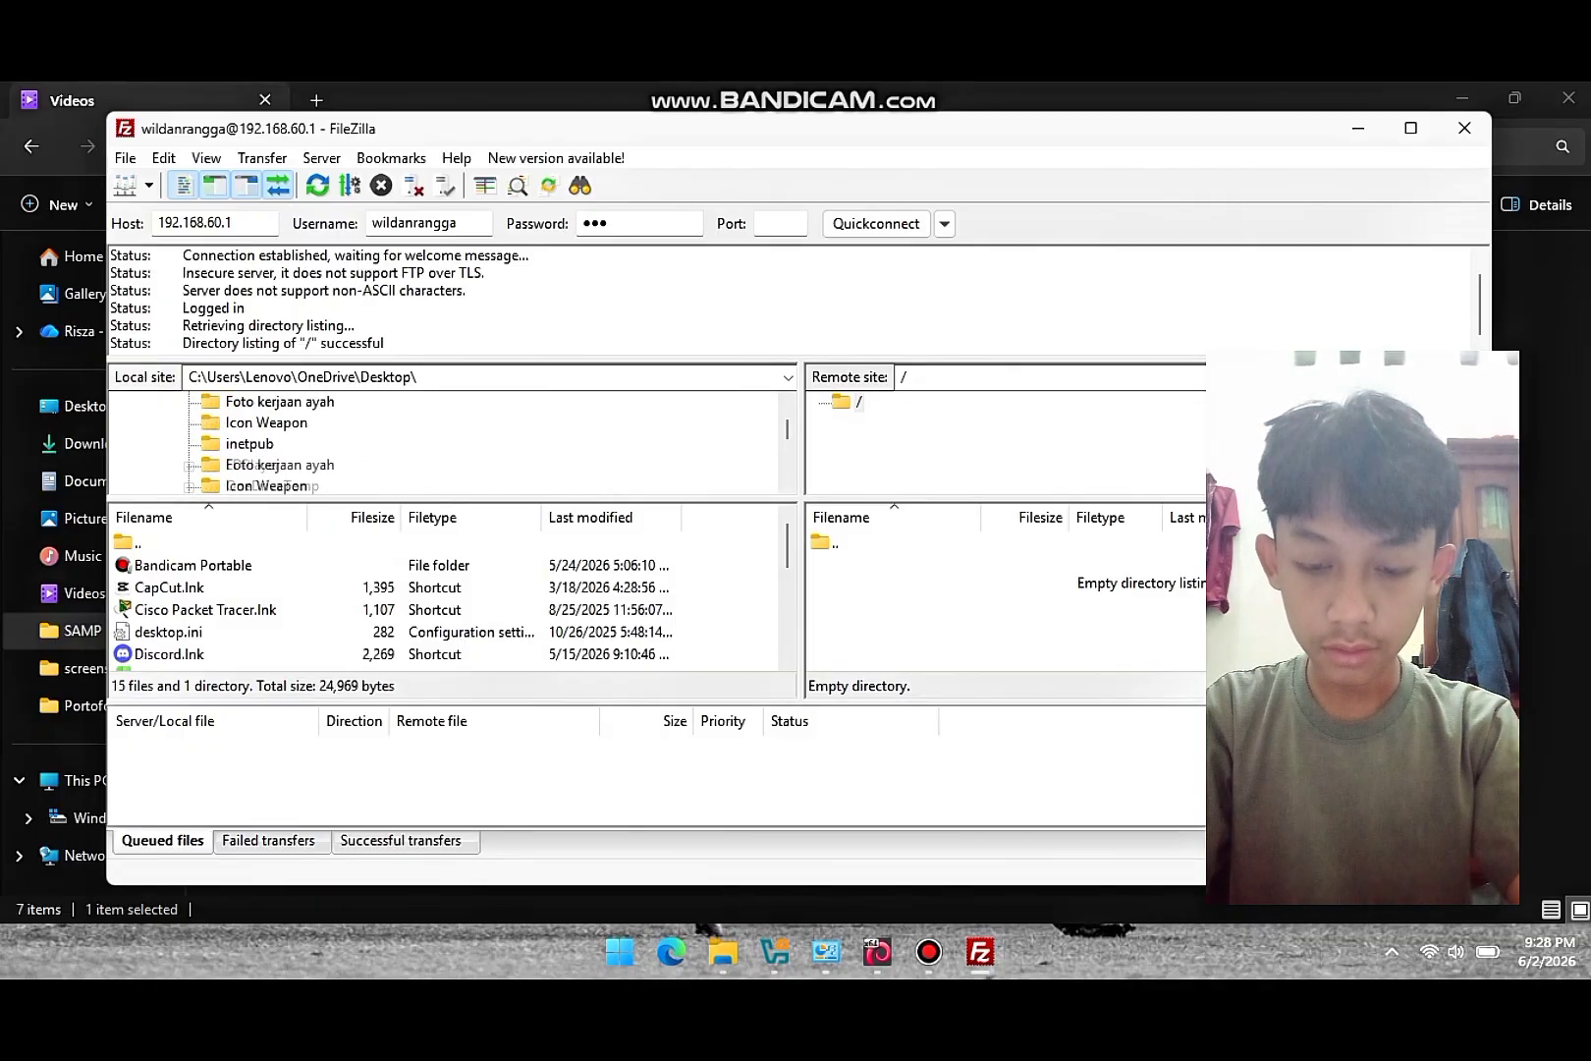
scroll(447, 442, "up", 3)
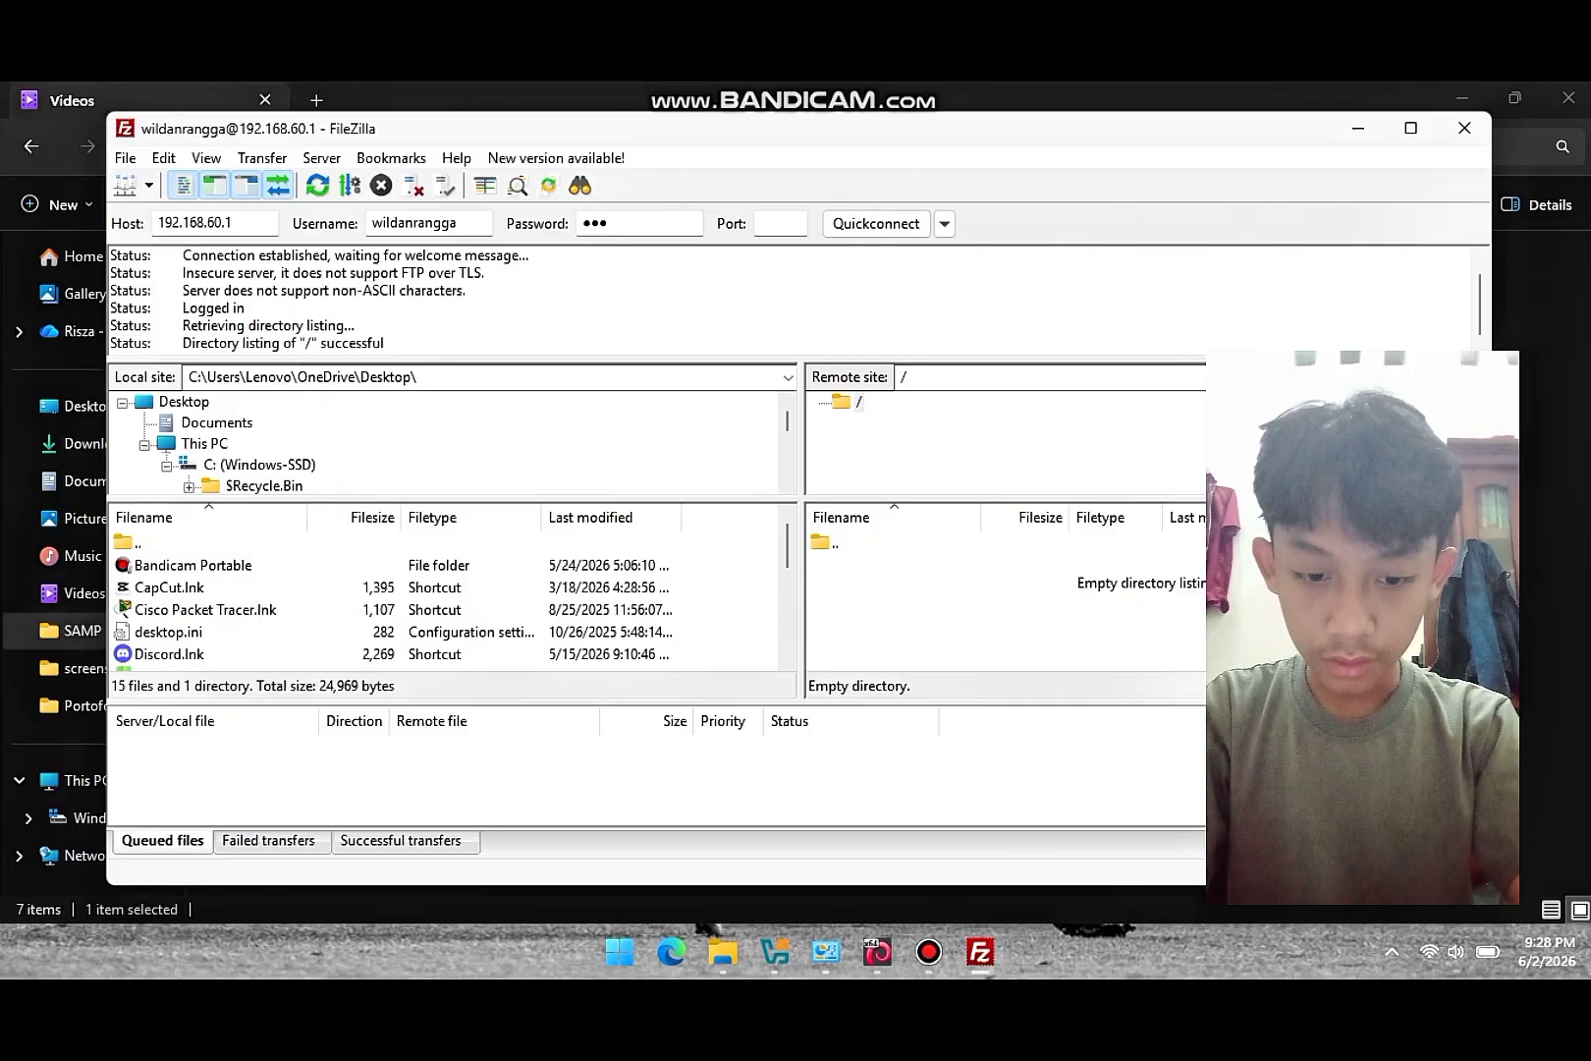
left_click(216, 422)
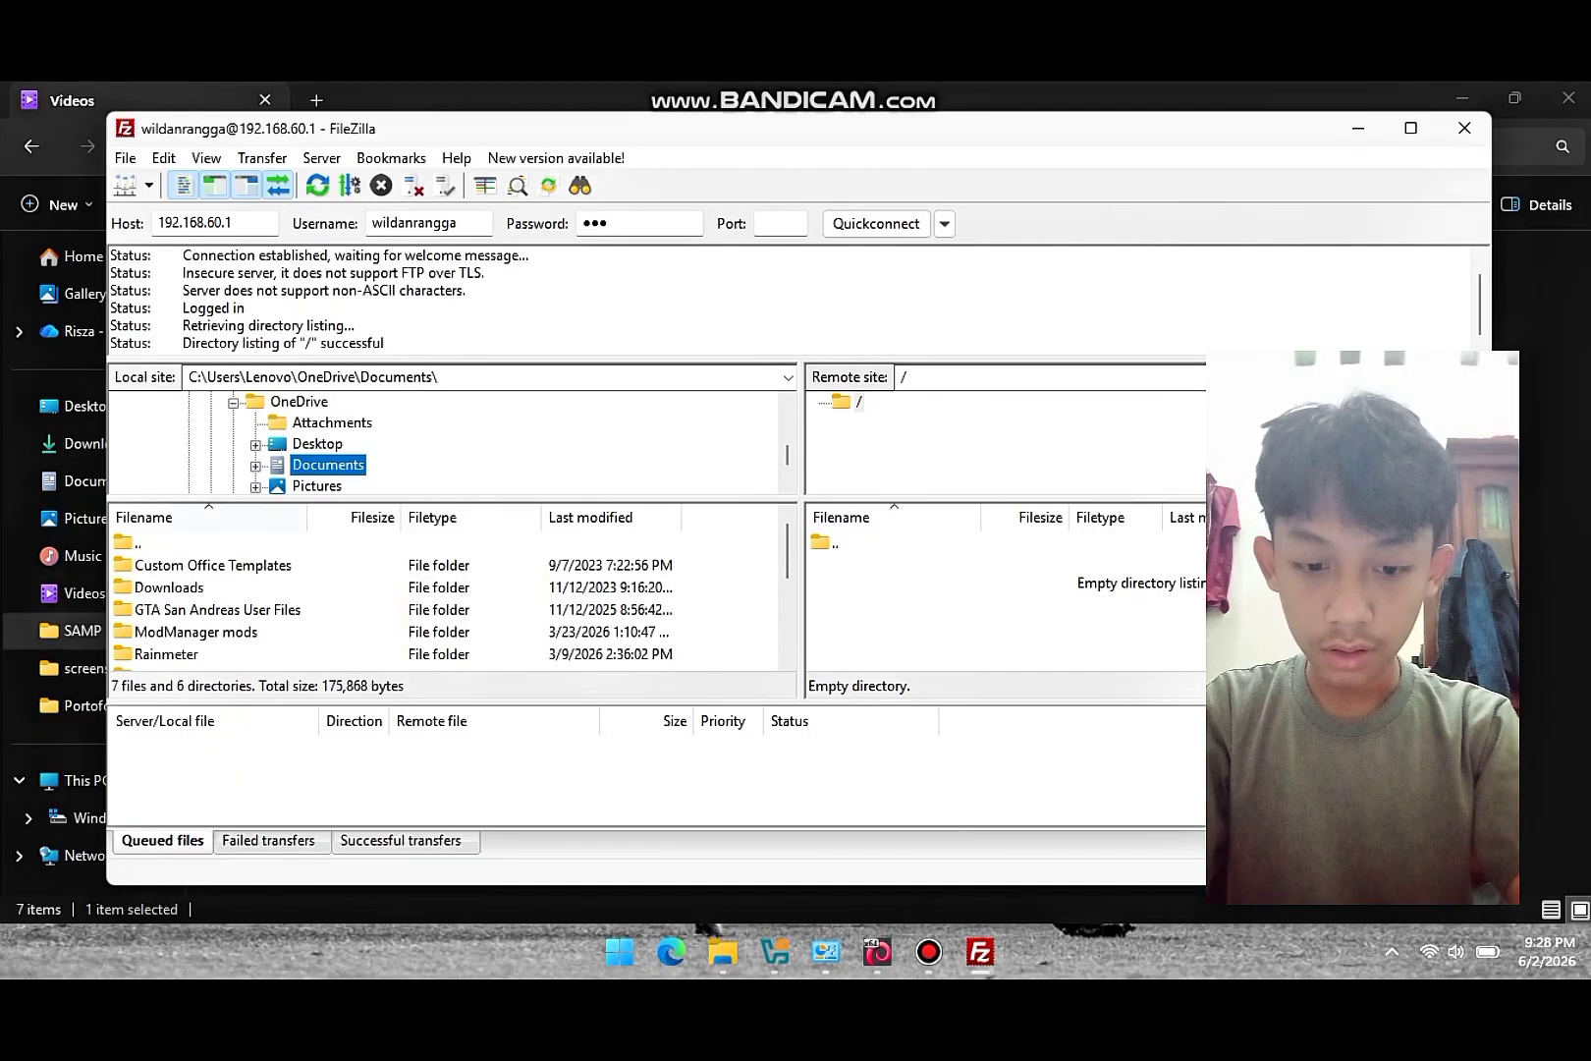
- Open Downloads and list the files in C:\Users\Lenovo\Downloads
scroll(447, 599, "down", 1)
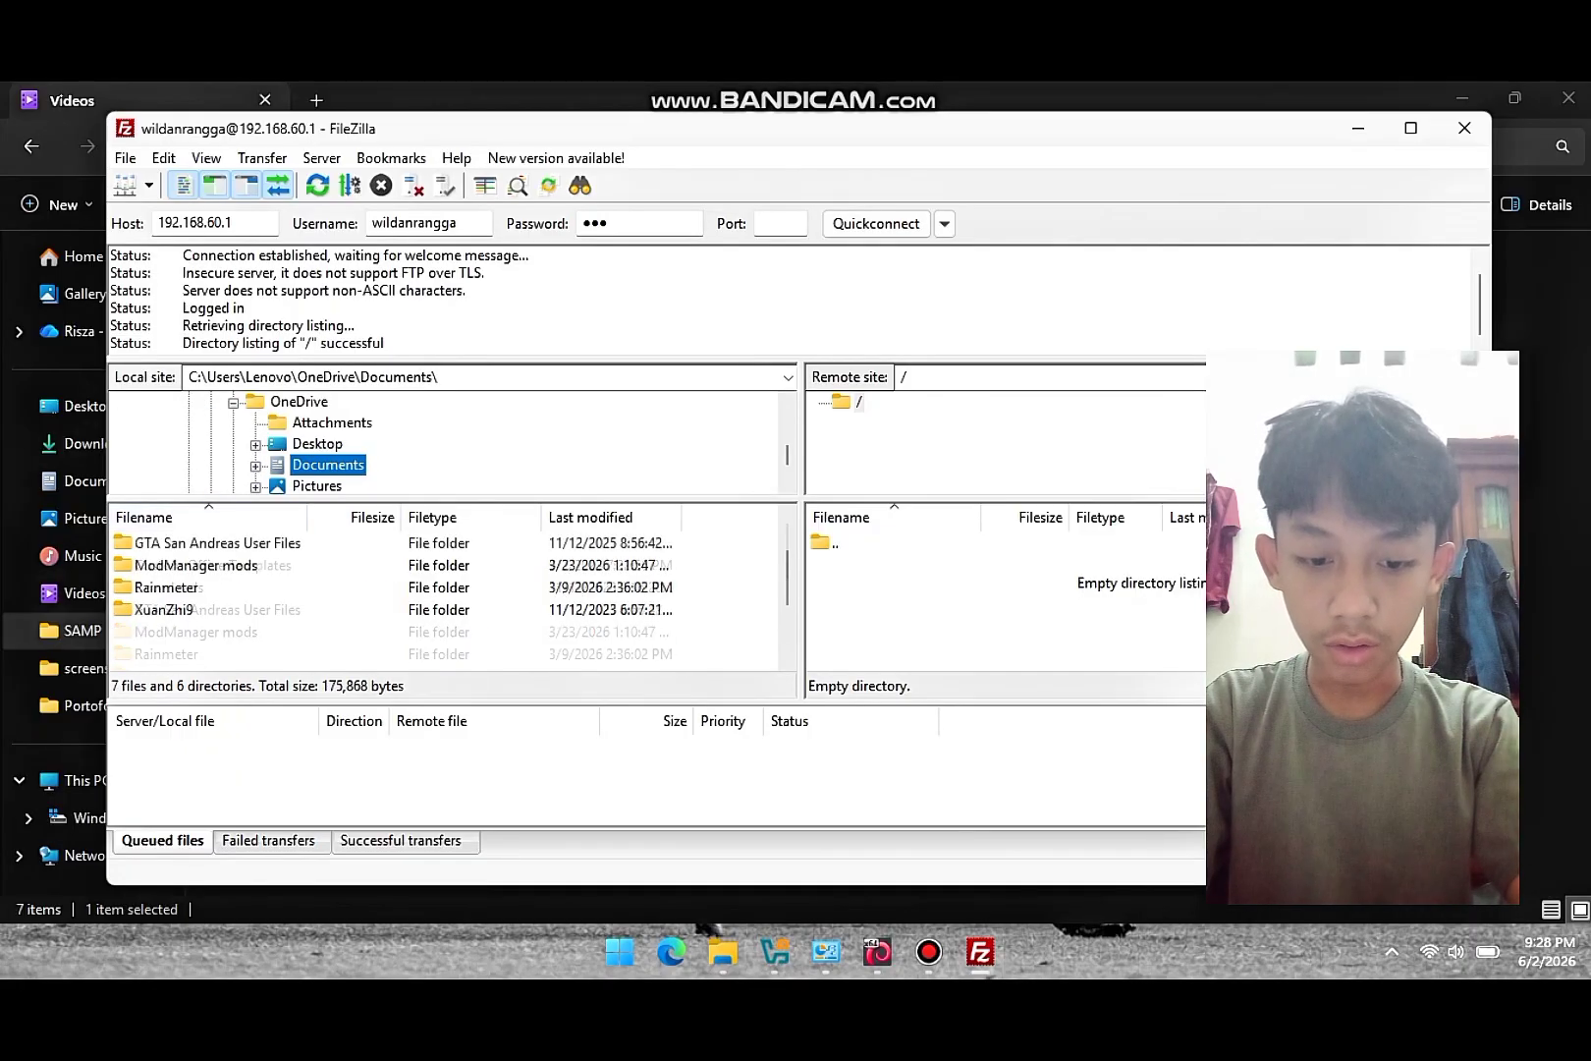
scroll(447, 599, "up", 1)
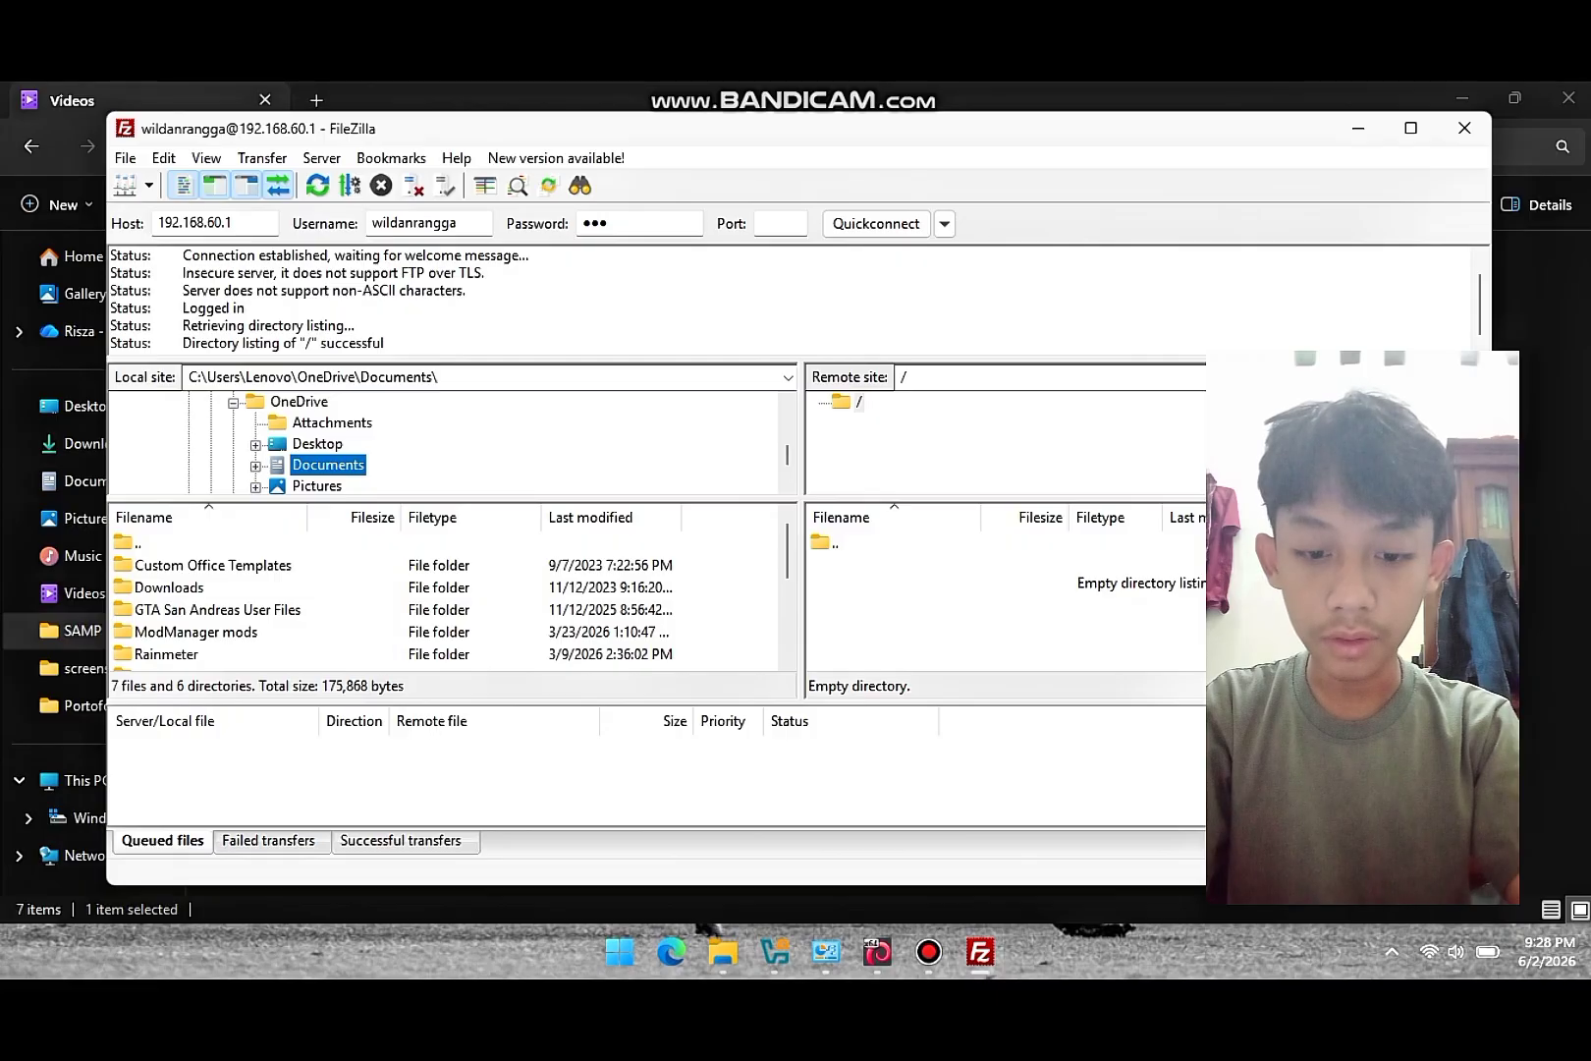
double_click(126, 586)
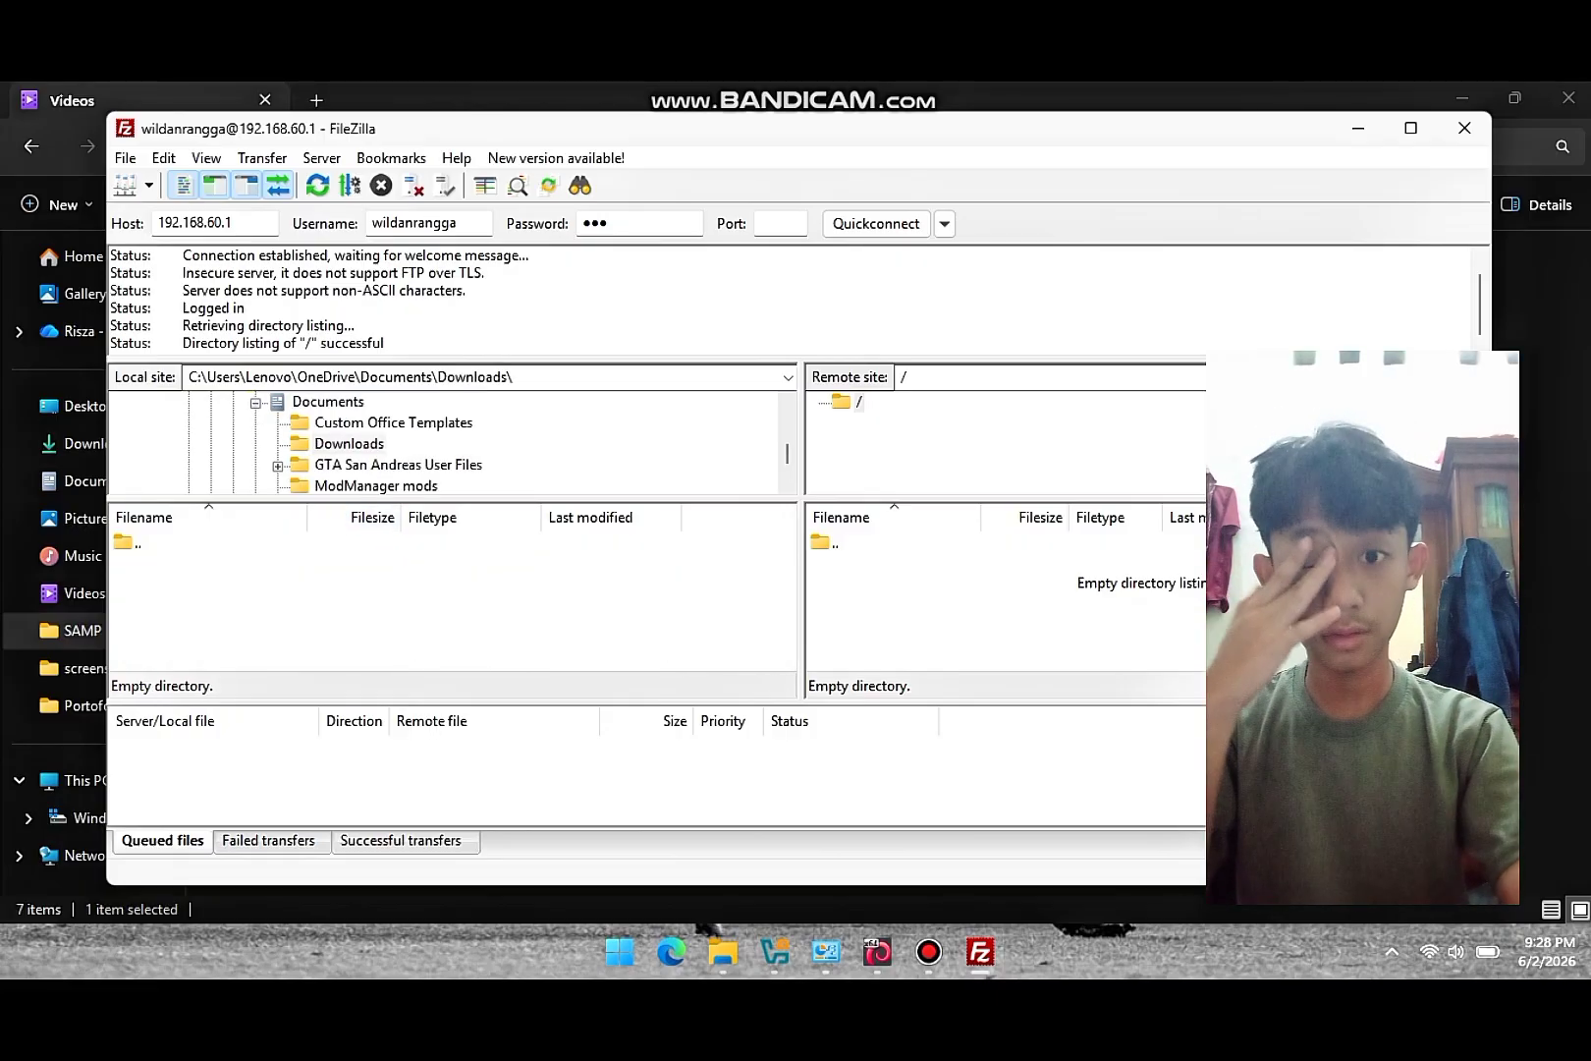
scroll(363, 447, "down", 1)
scroll(364, 447, "up", 3)
scroll(363, 447, "up", 2)
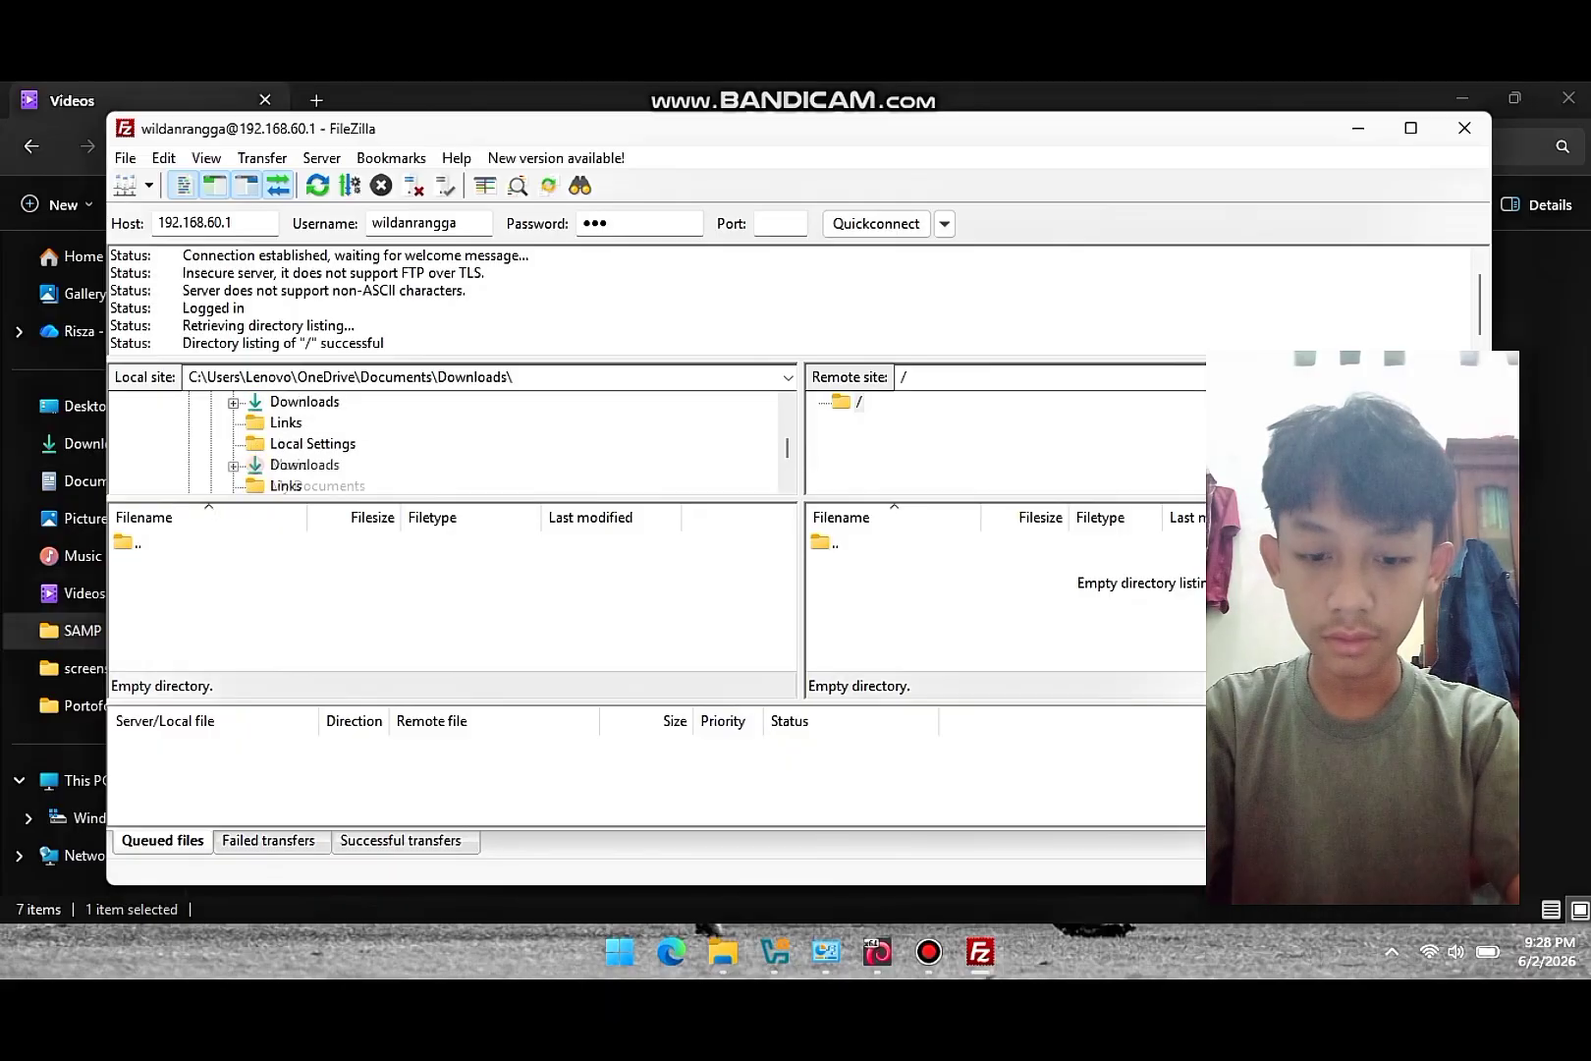
left_click(304, 465)
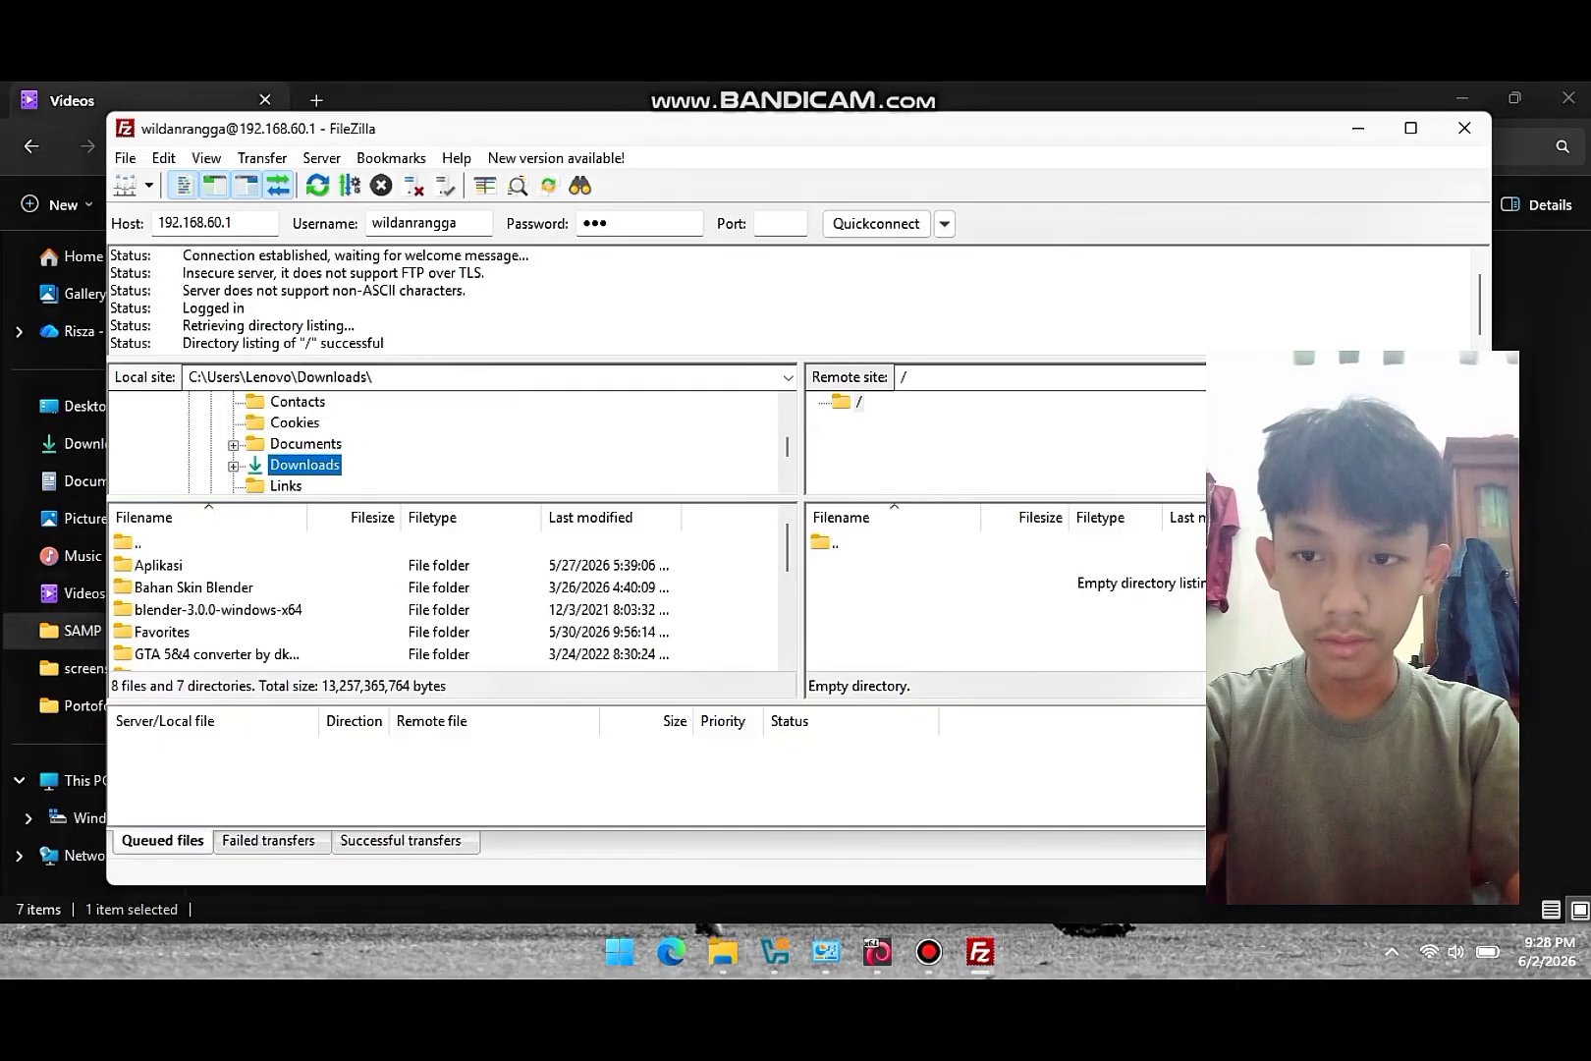
scroll(447, 599, "down", 2)
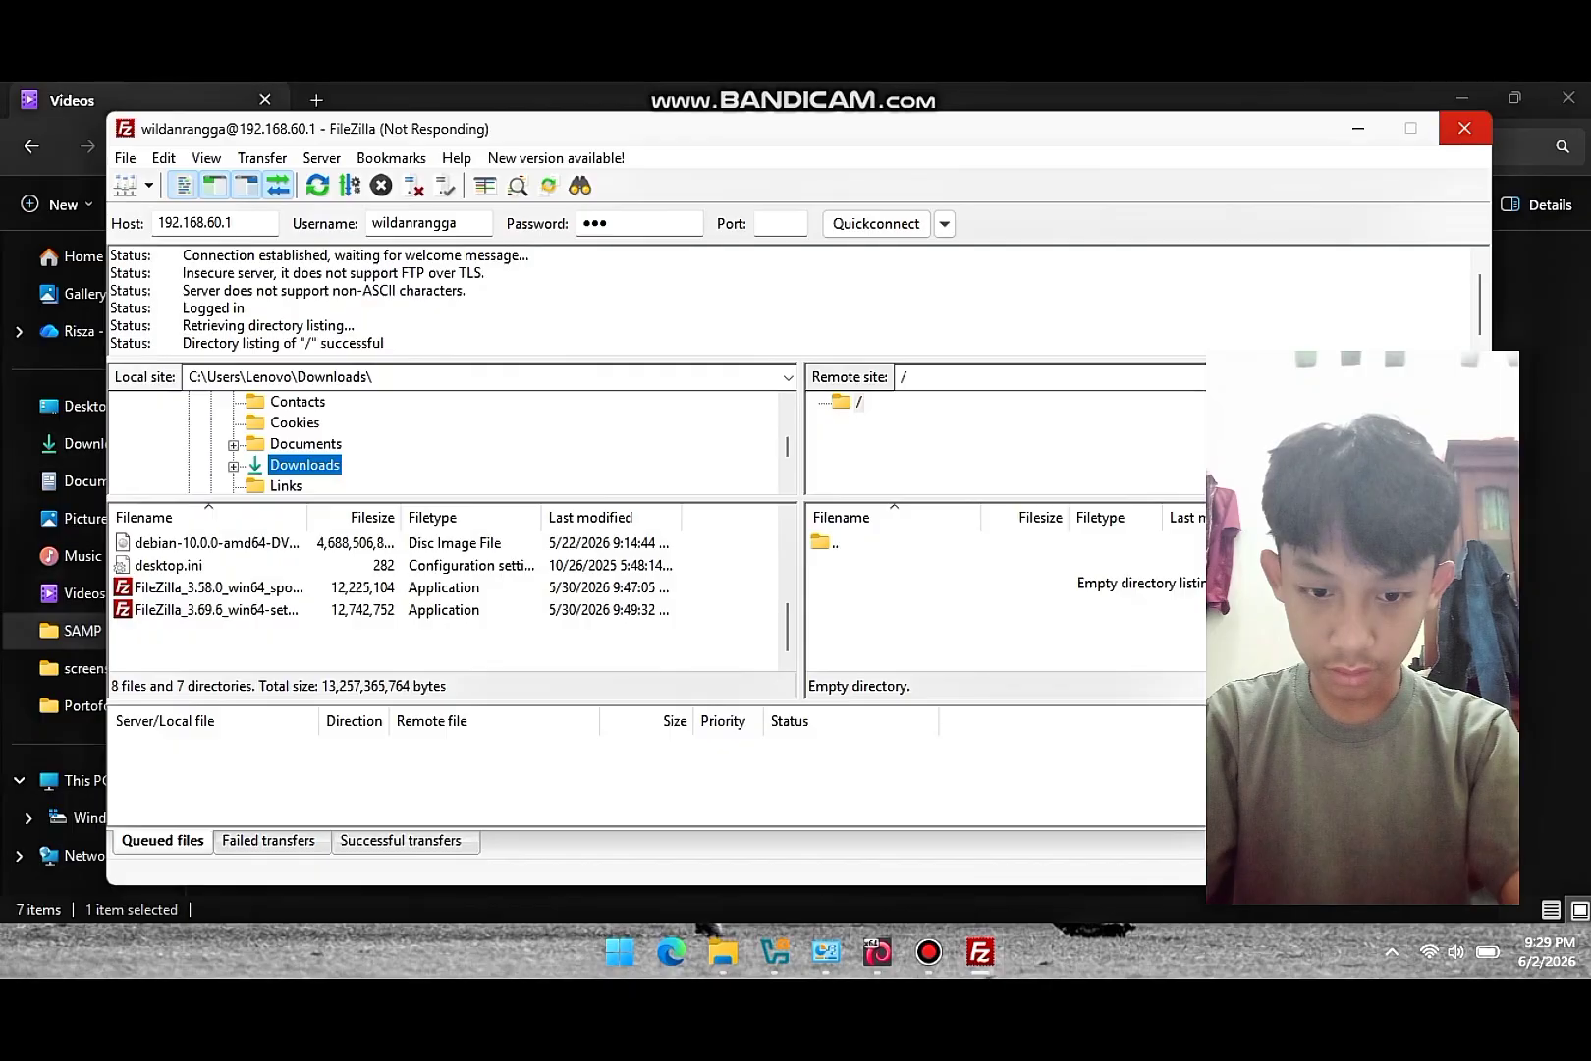
- Navigate the local tree to C:\SAMP\Voice and select MODPACK SUPER LOW.rar
left_click(306, 444)
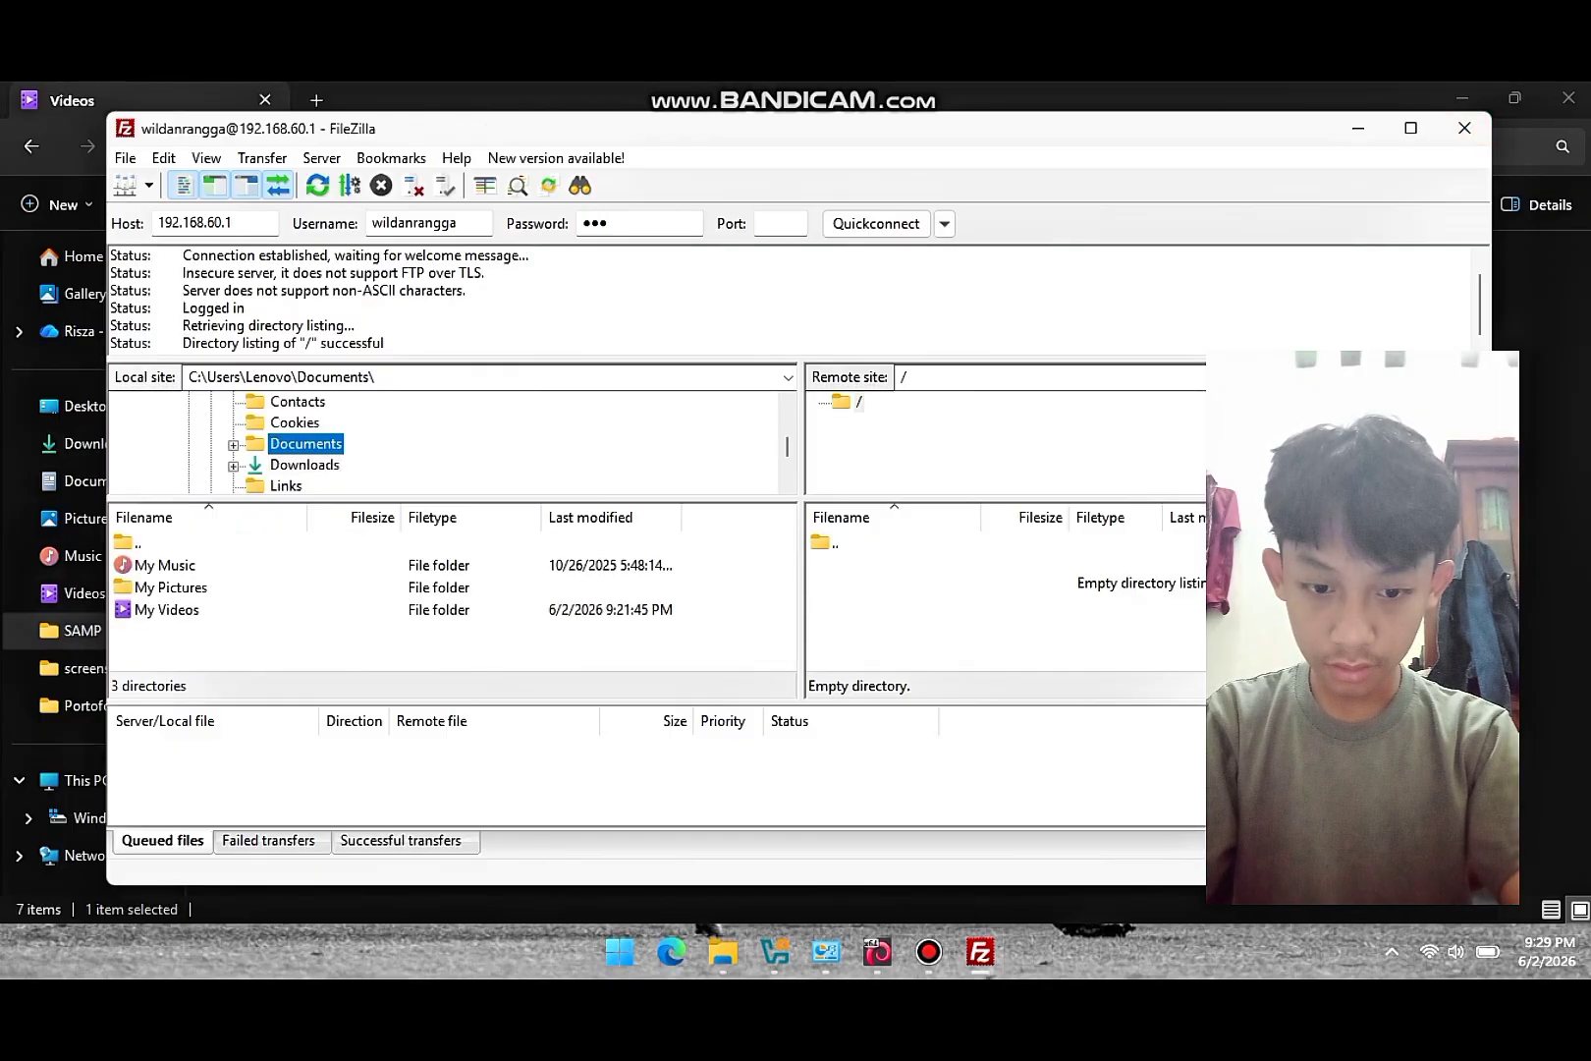
left_click(305, 444)
scroll(442, 442, "up", 2)
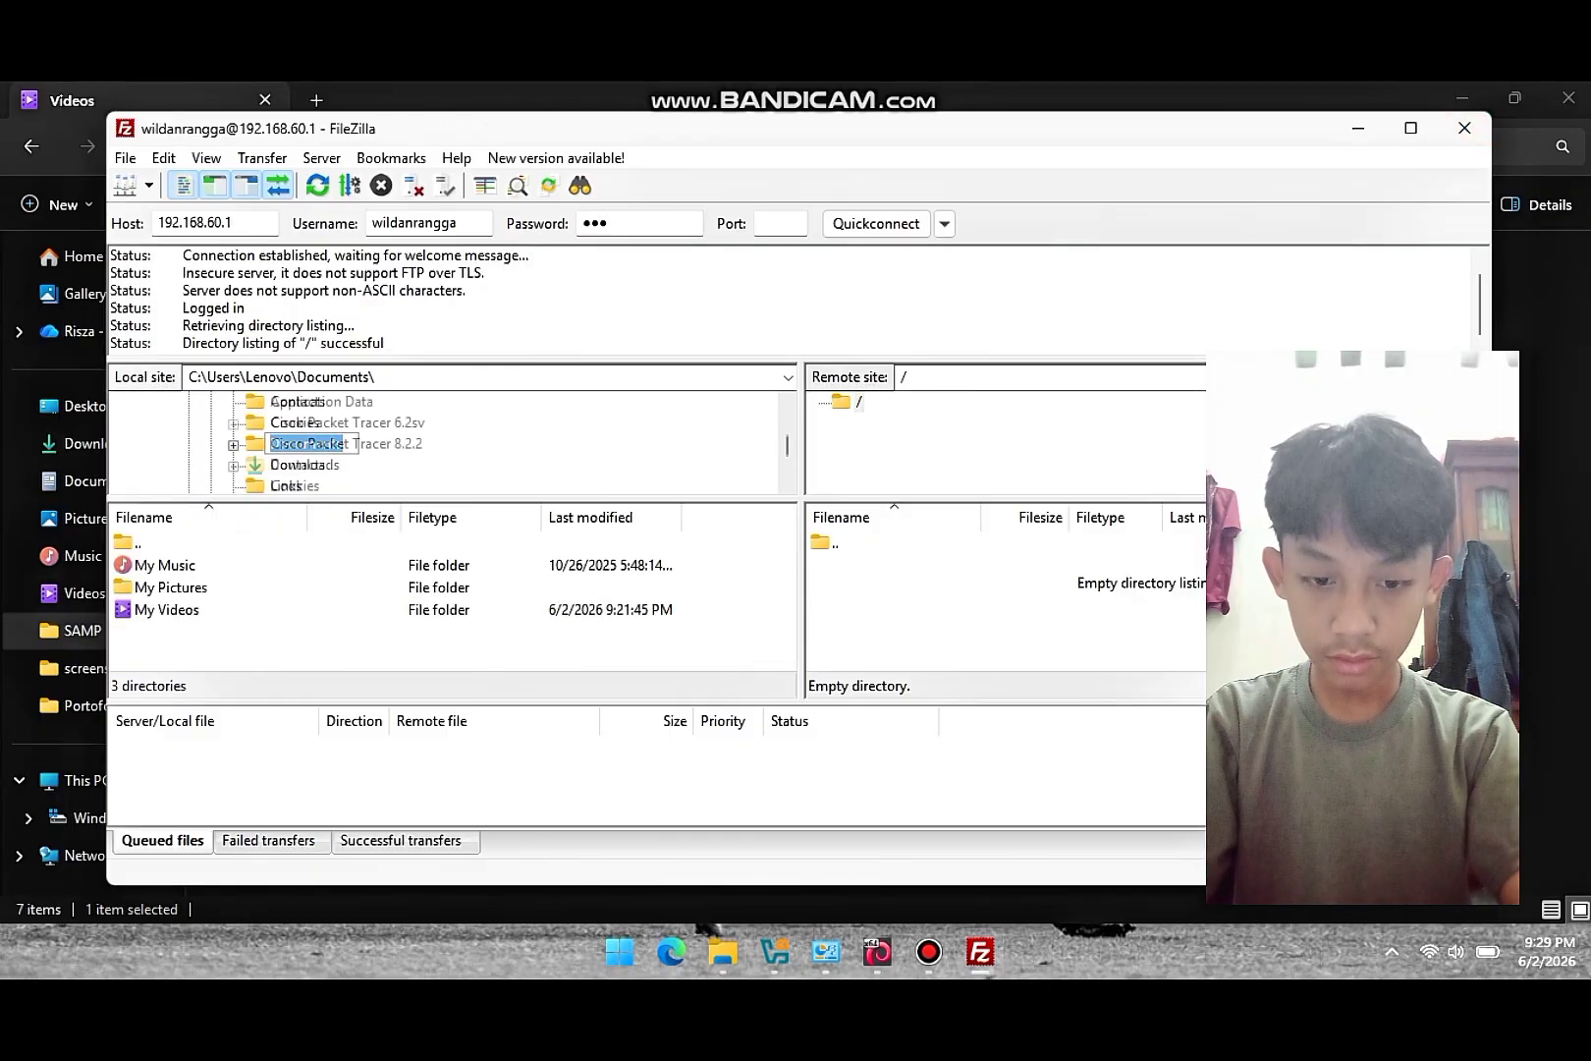
scroll(442, 442, "up", 8)
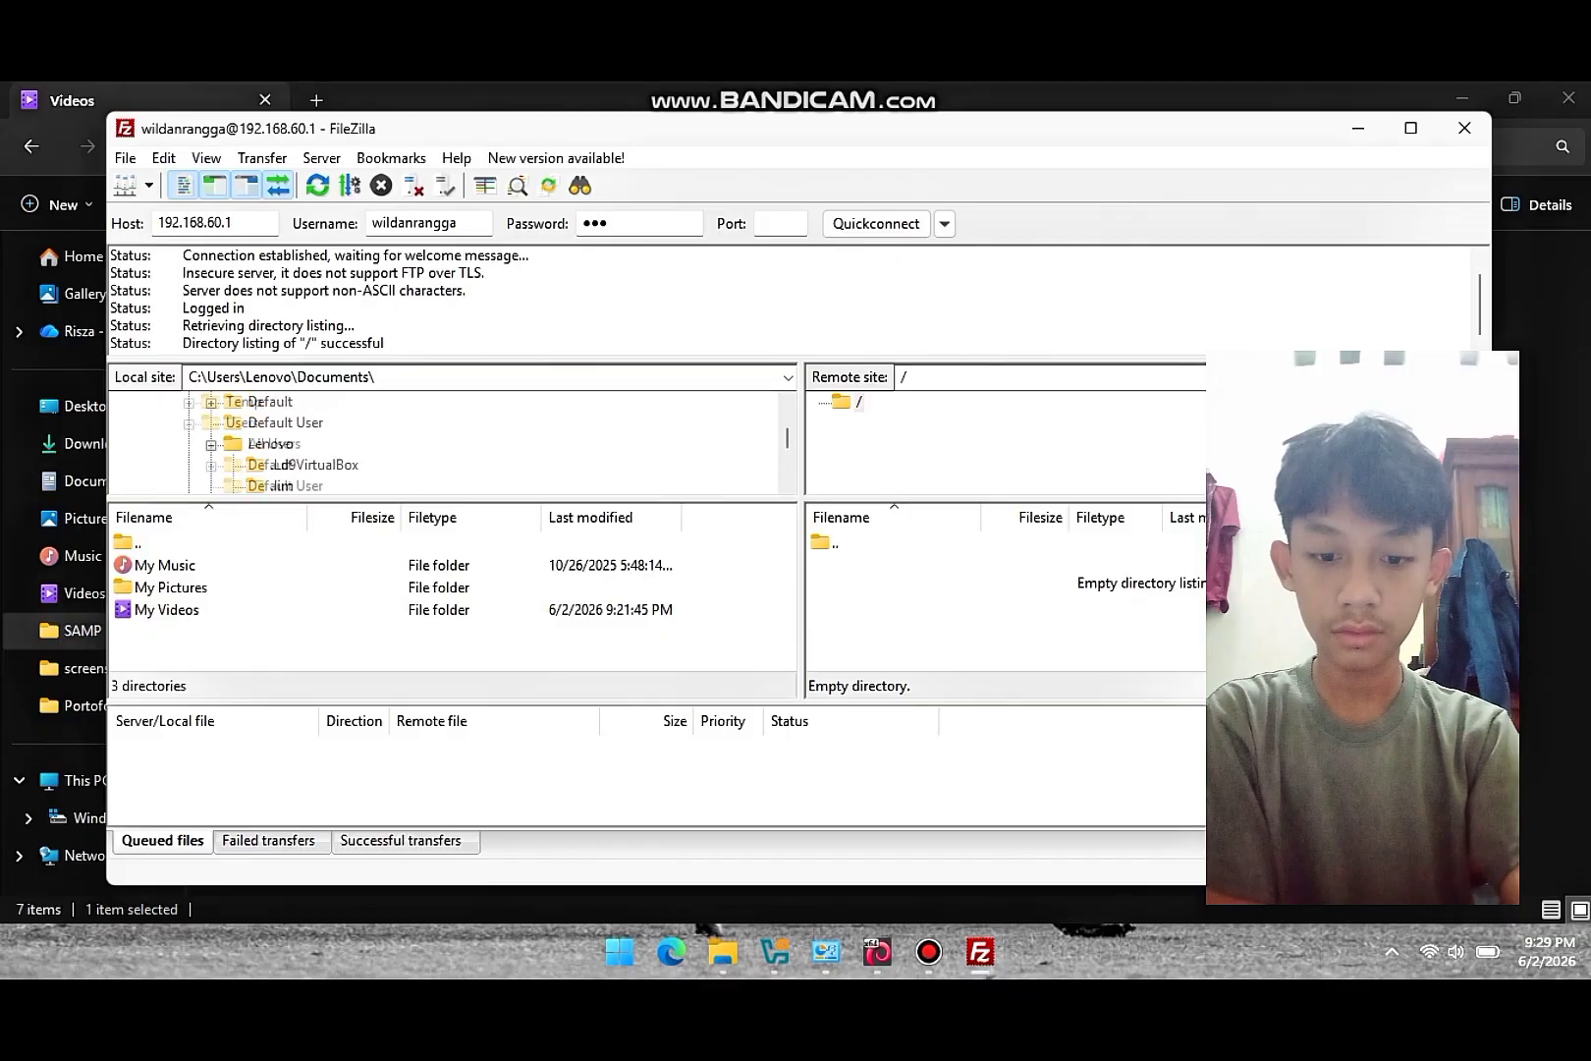
scroll(442, 442, "up", 3)
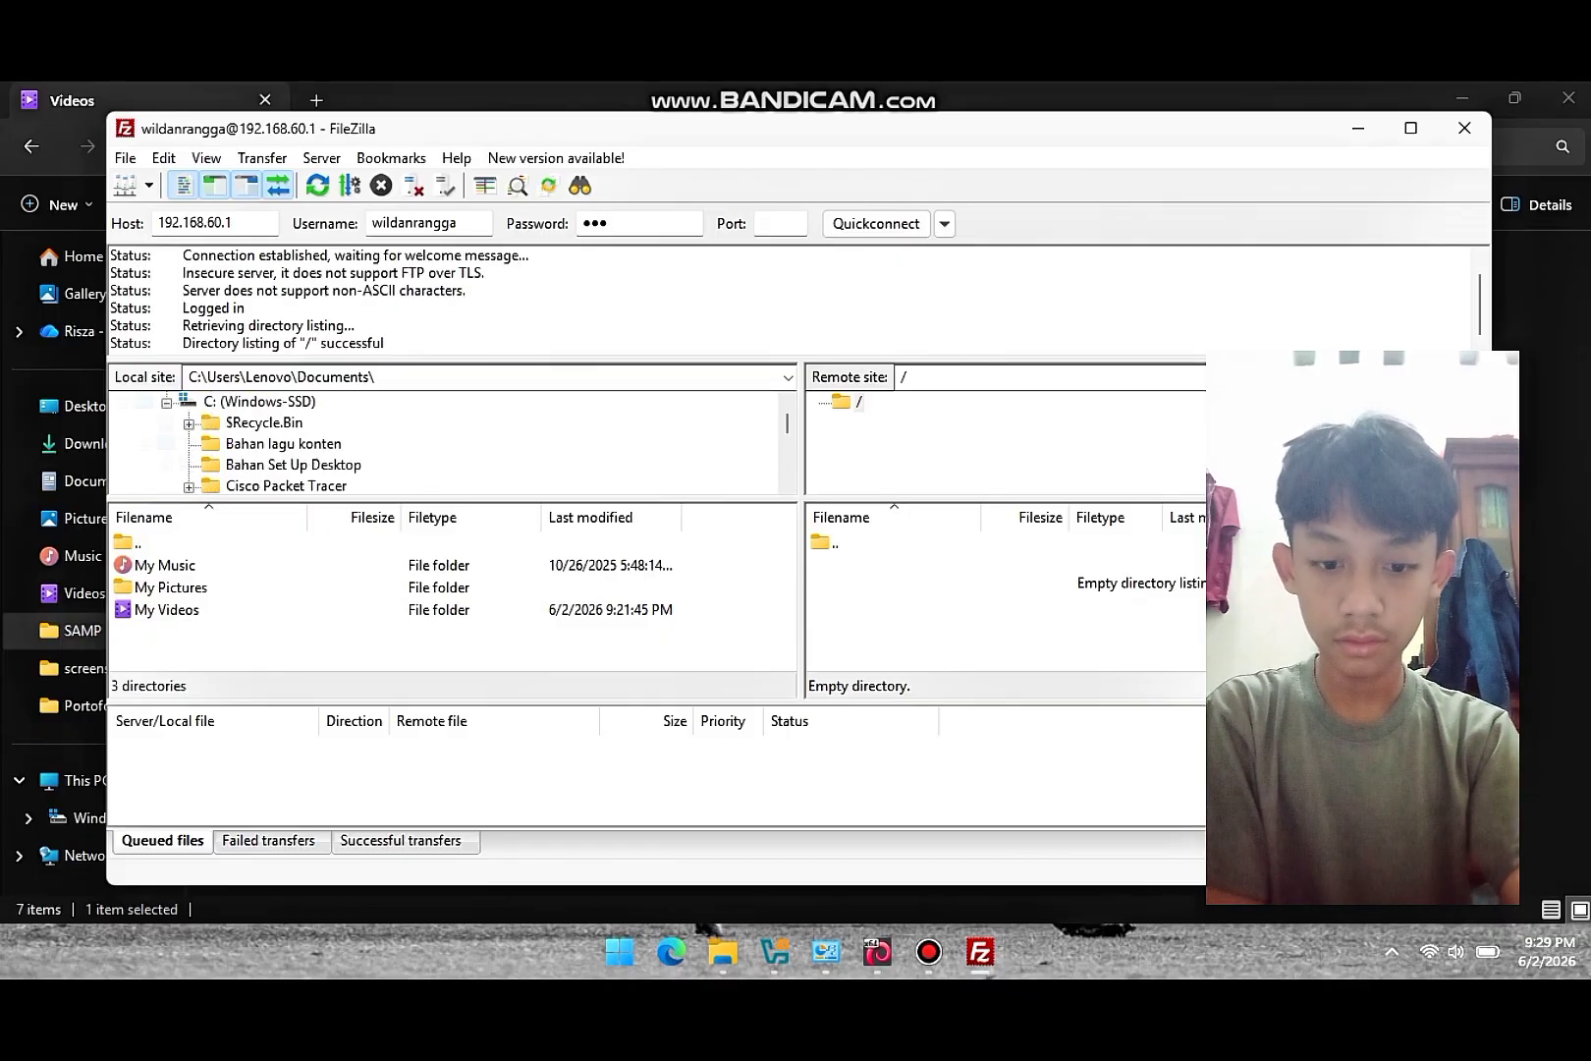
scroll(442, 442, "down", 2)
scroll(442, 442, "down", 4)
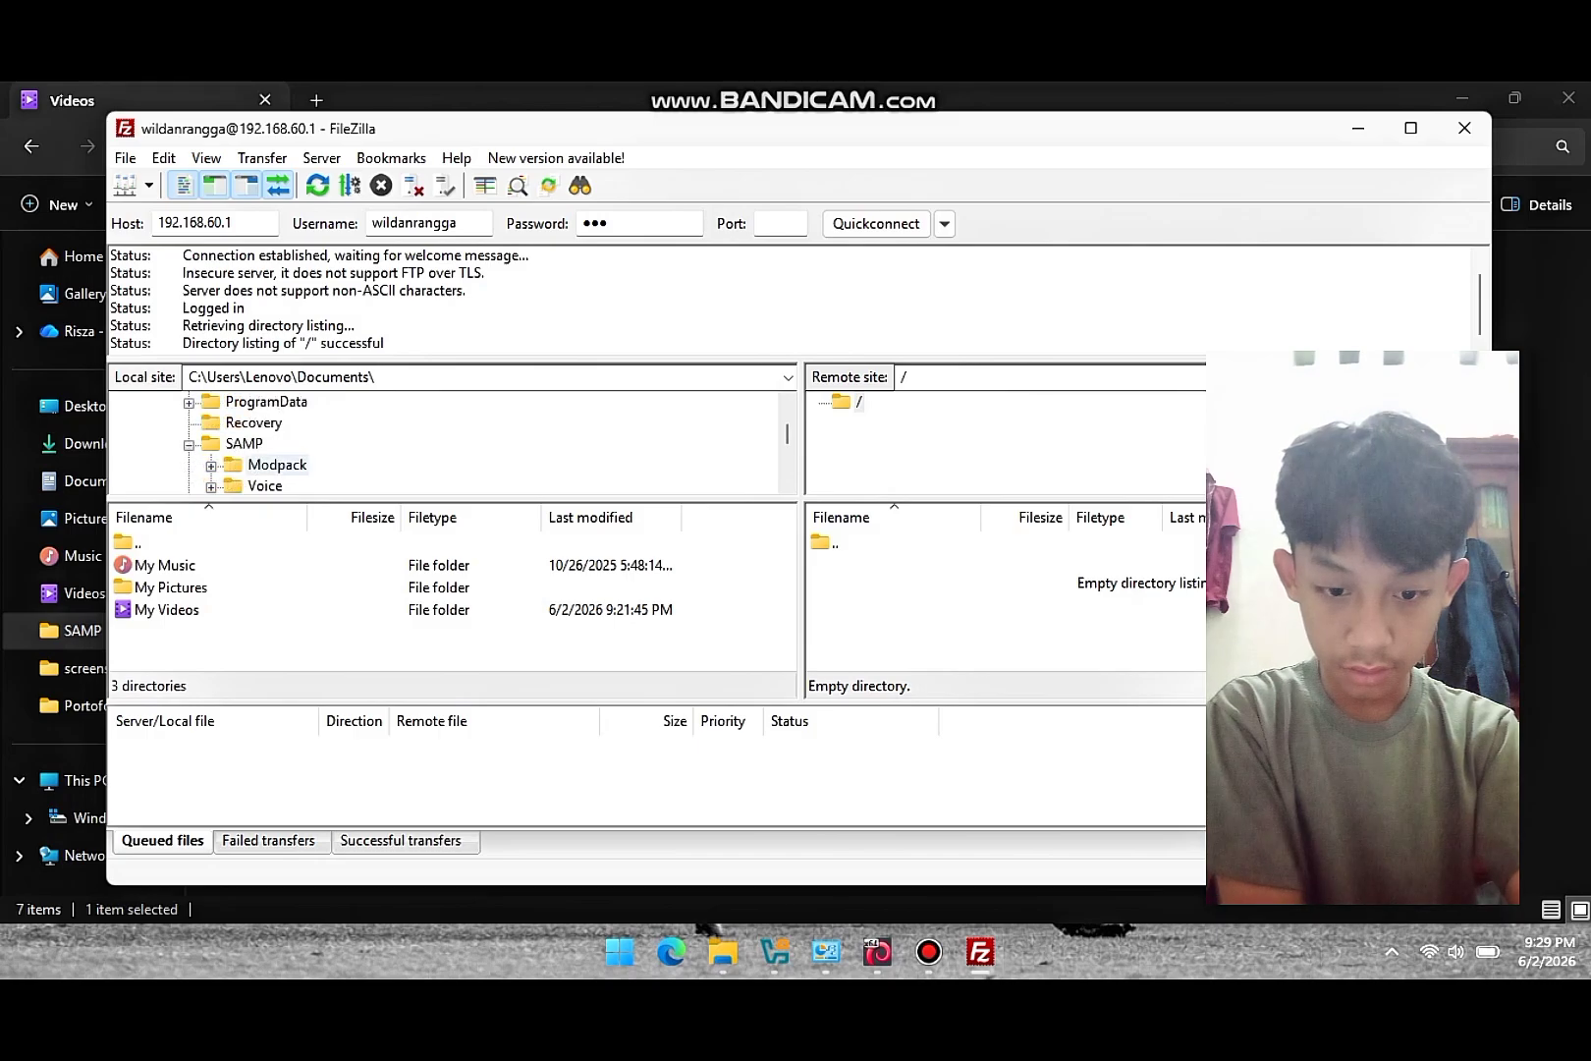
left_click(277, 465)
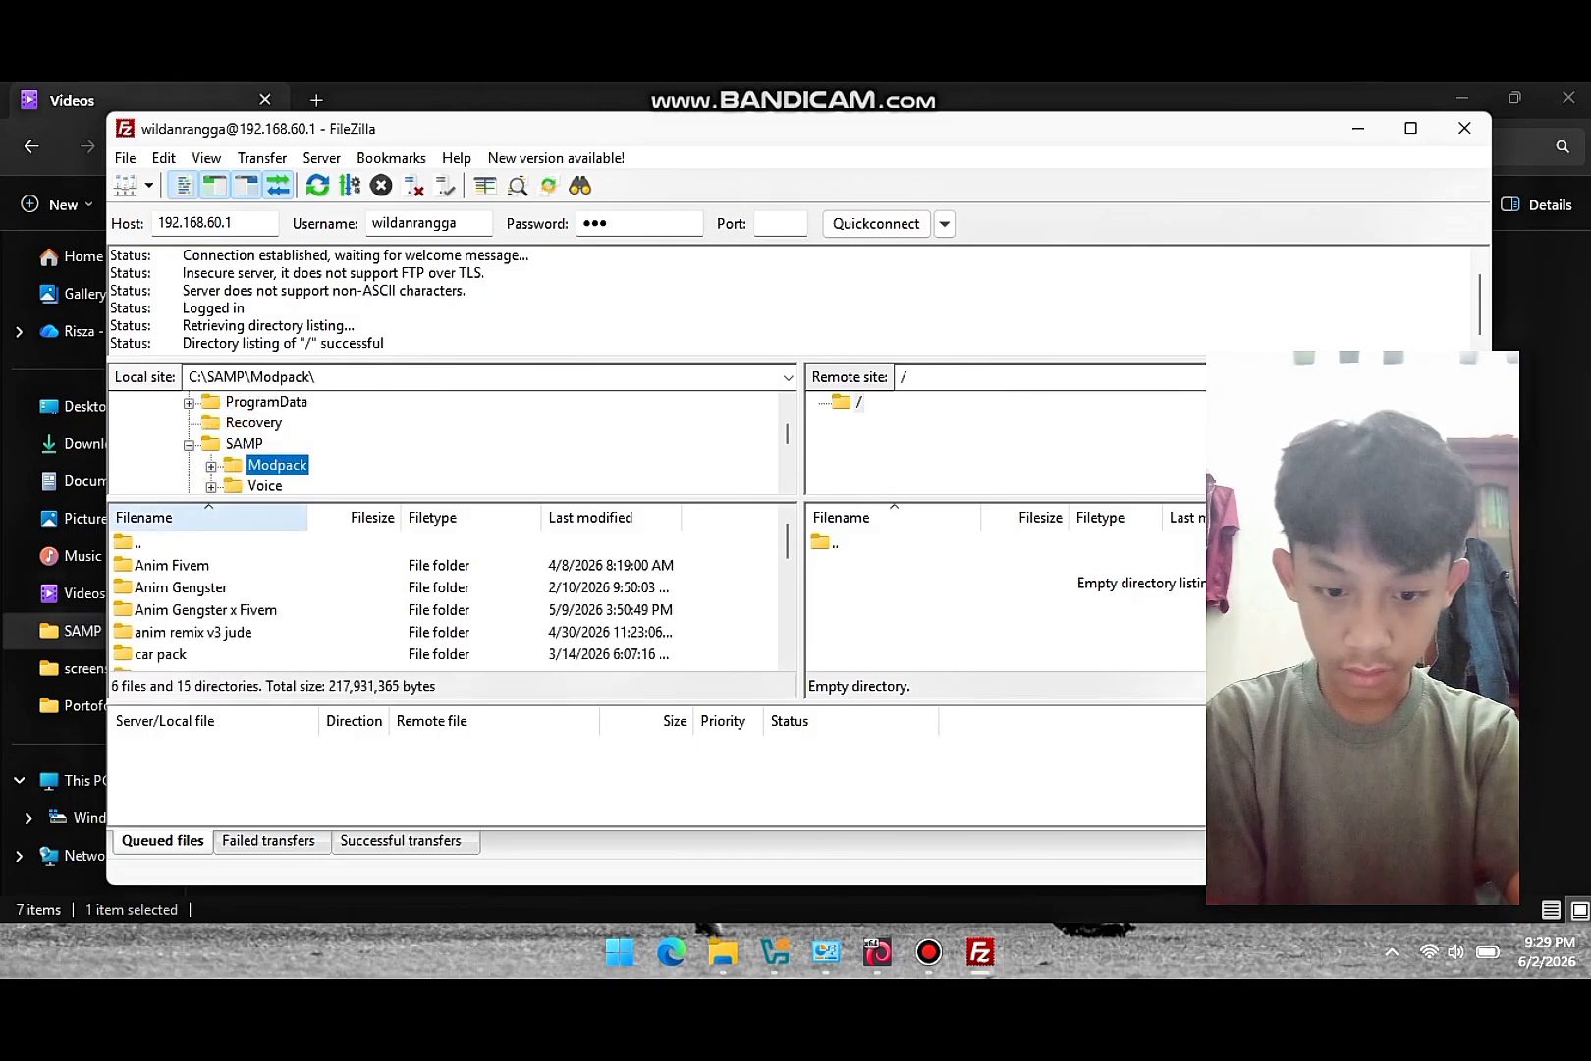
left_click(264, 486)
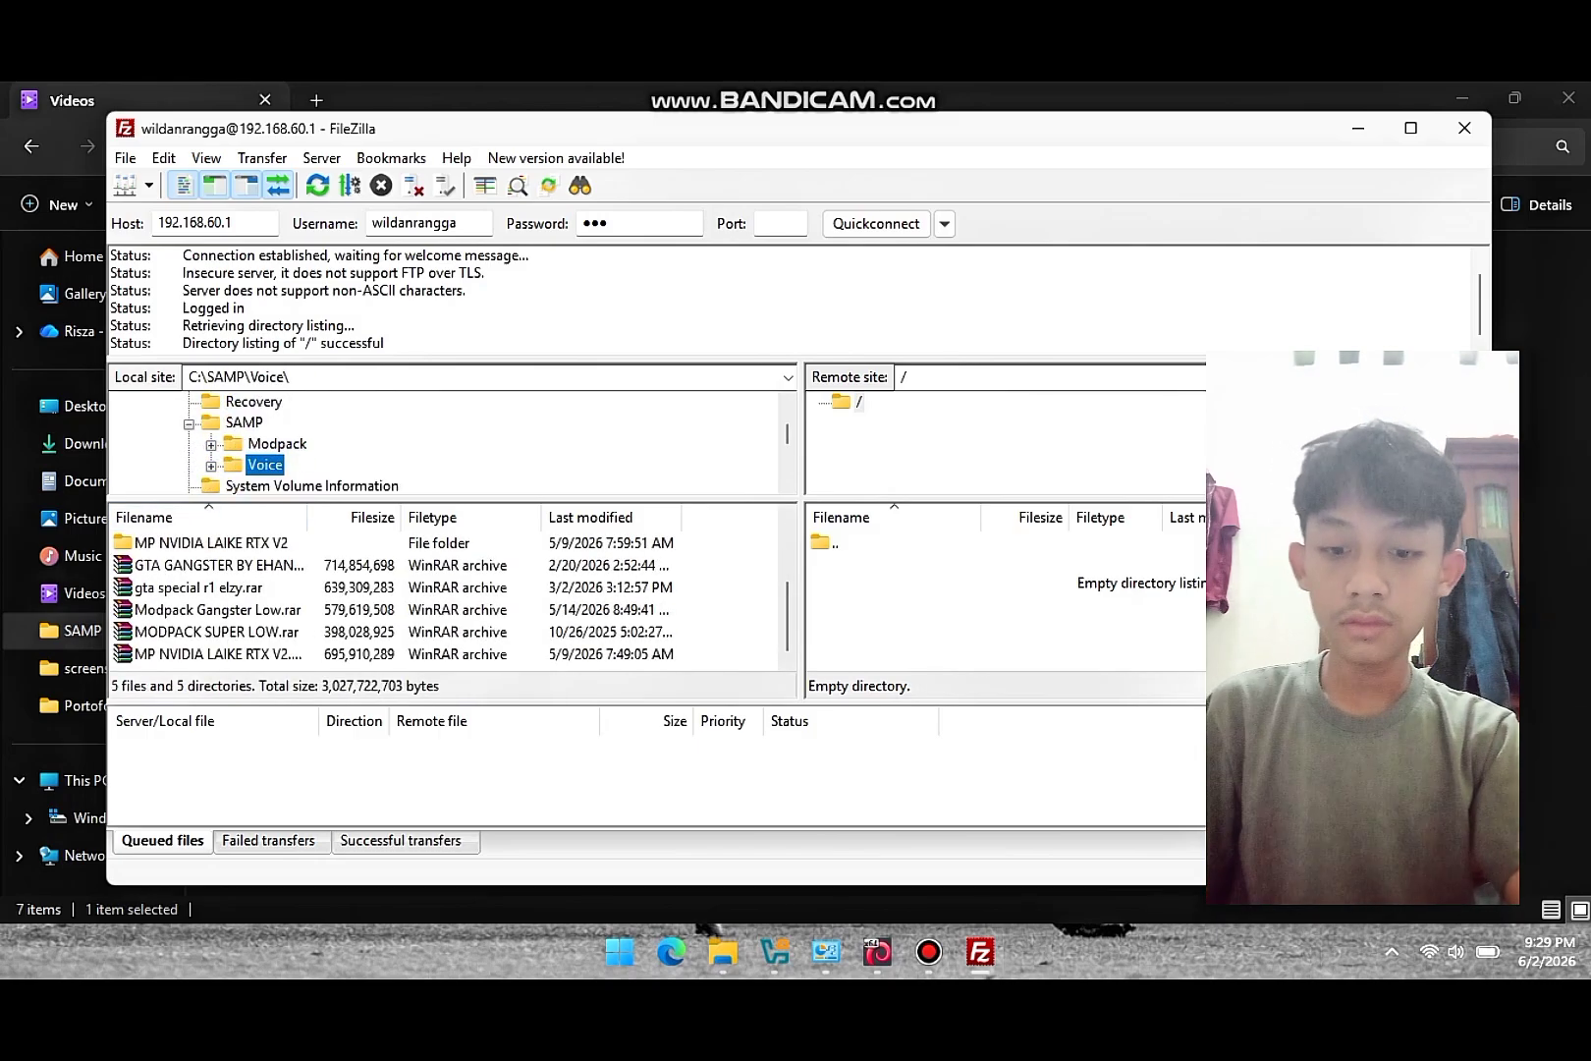
left_click(216, 633)
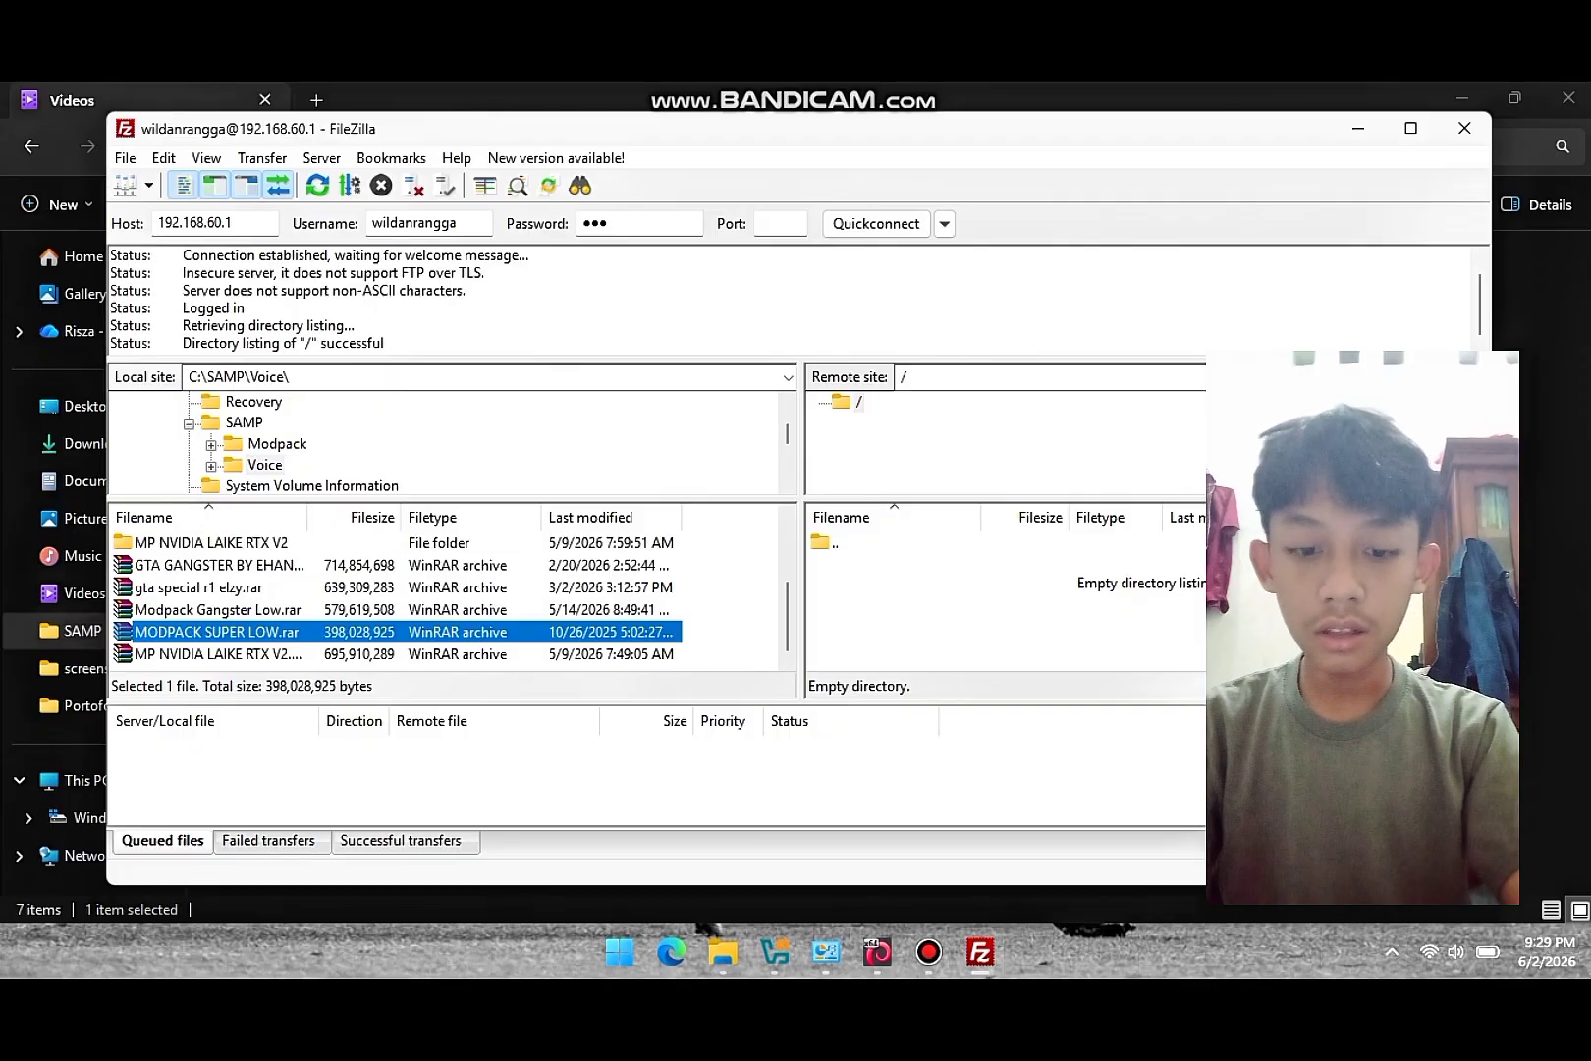
- Upload MODPACK SUPER LOW.rar (398,028,925 bytes) to the server root, then switch away from FileZilla
double_click(216, 632)
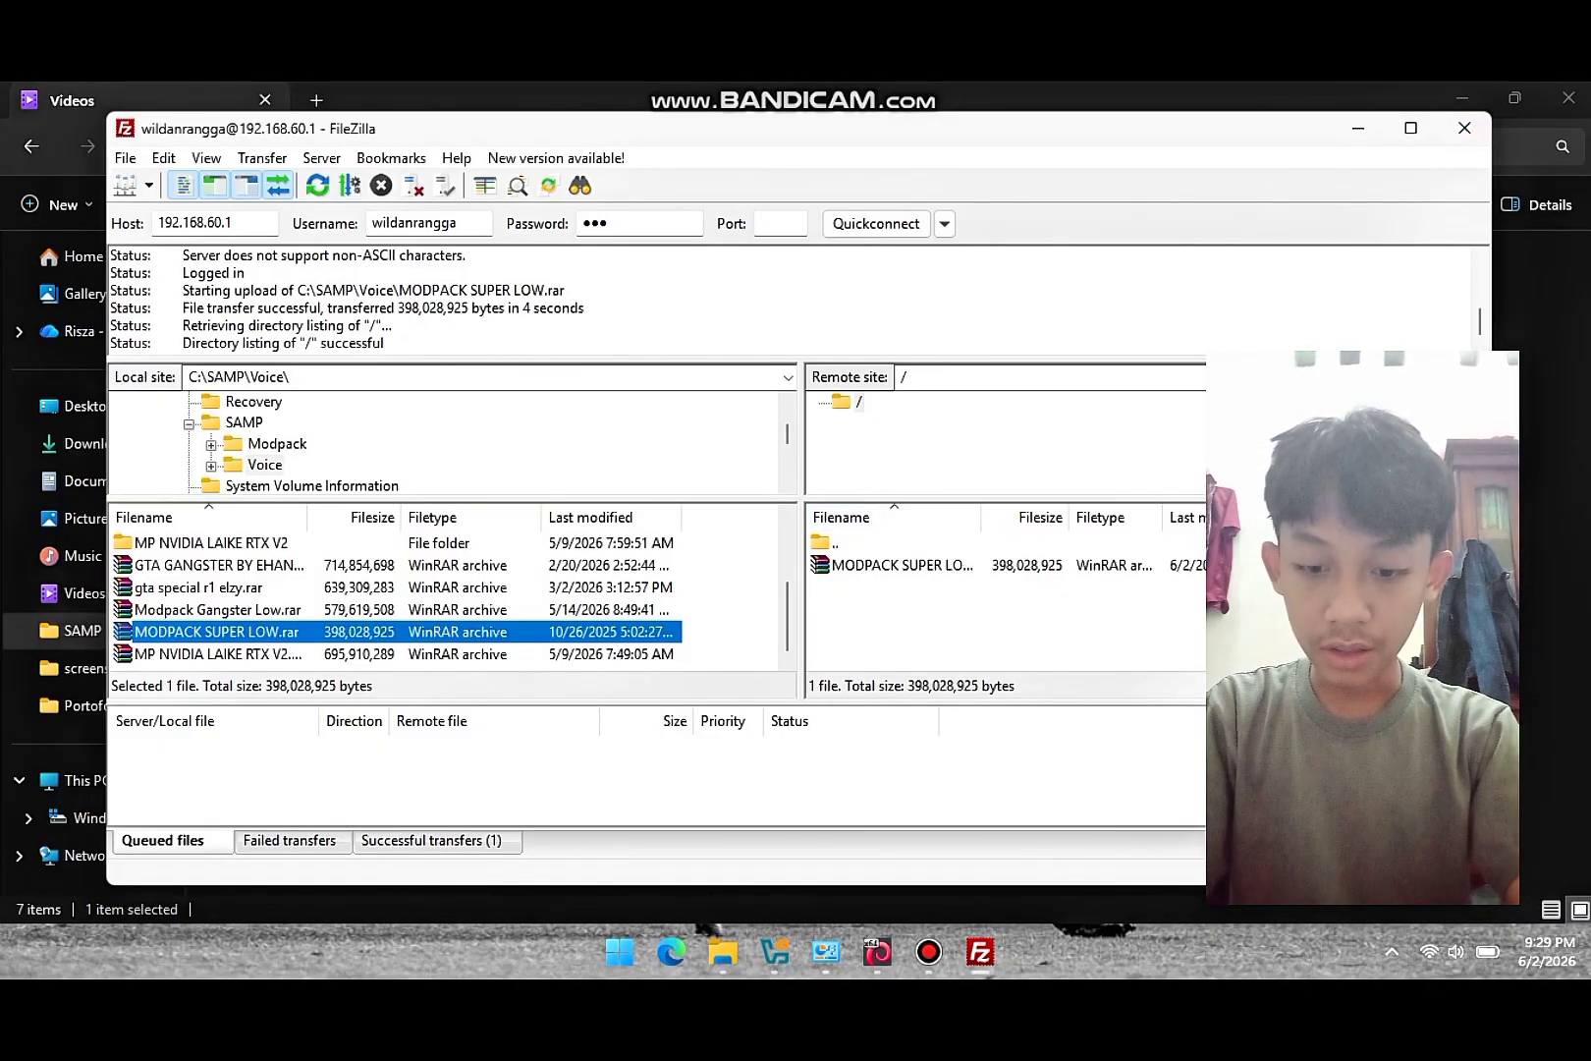
key("alt+Tab")
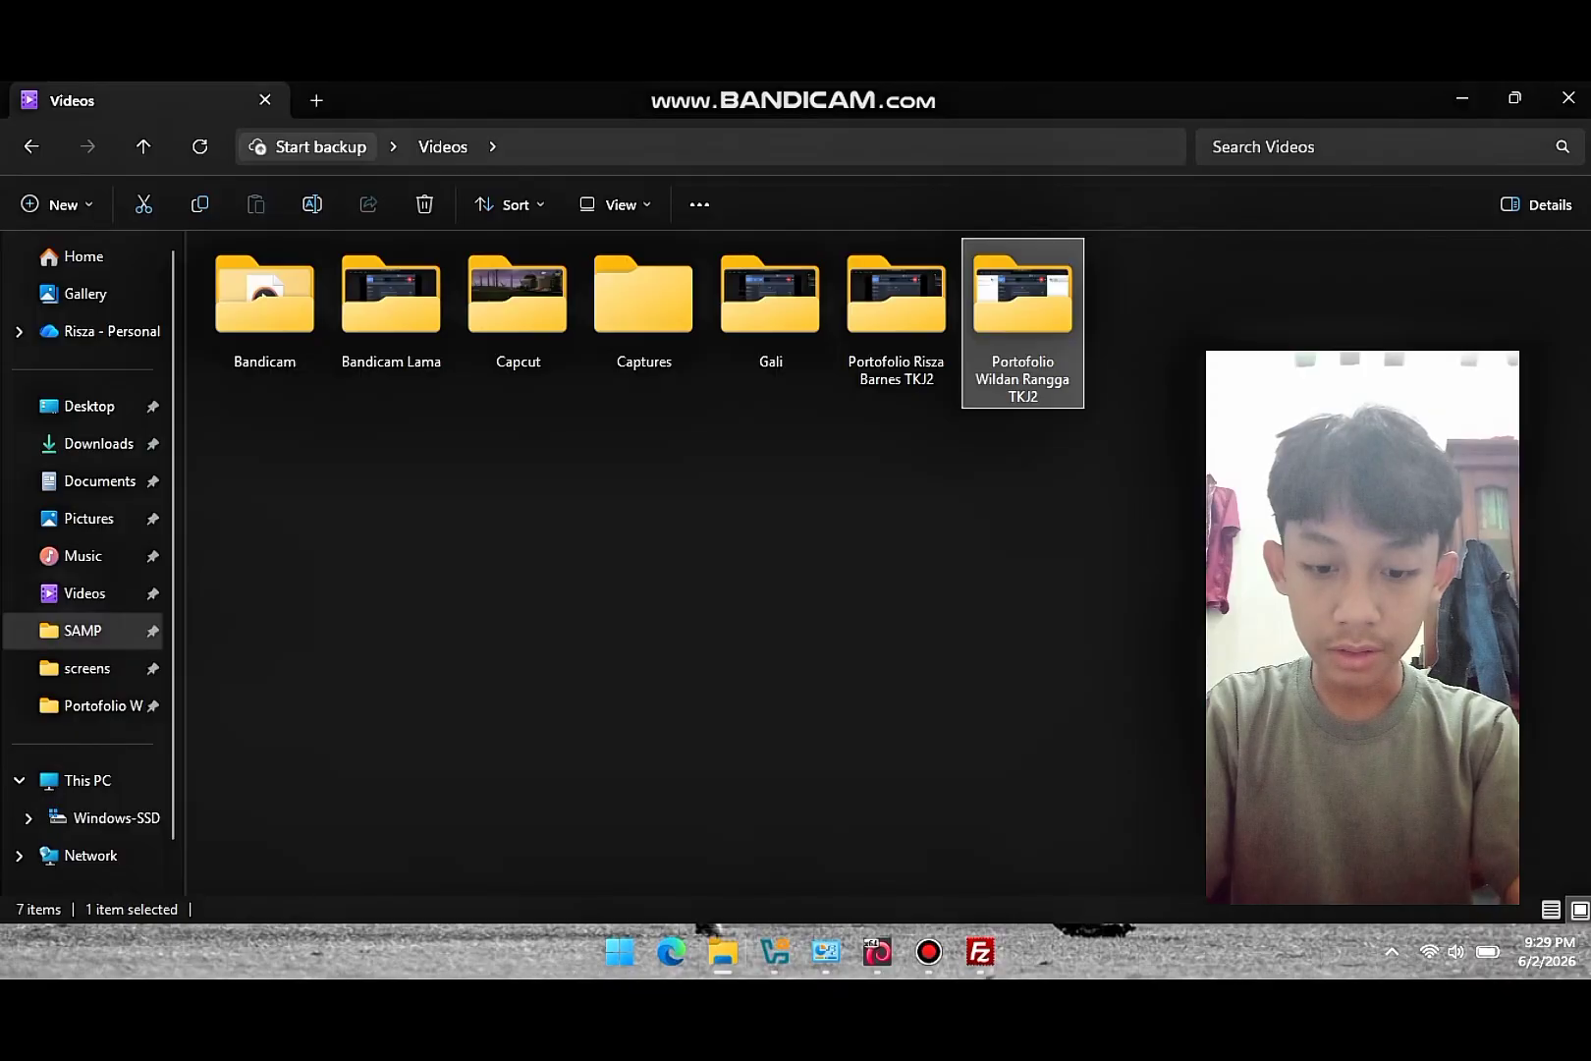
- Return to the Debian VM, list /home, and try cd into the new user's folder from root
left_click(878, 952)
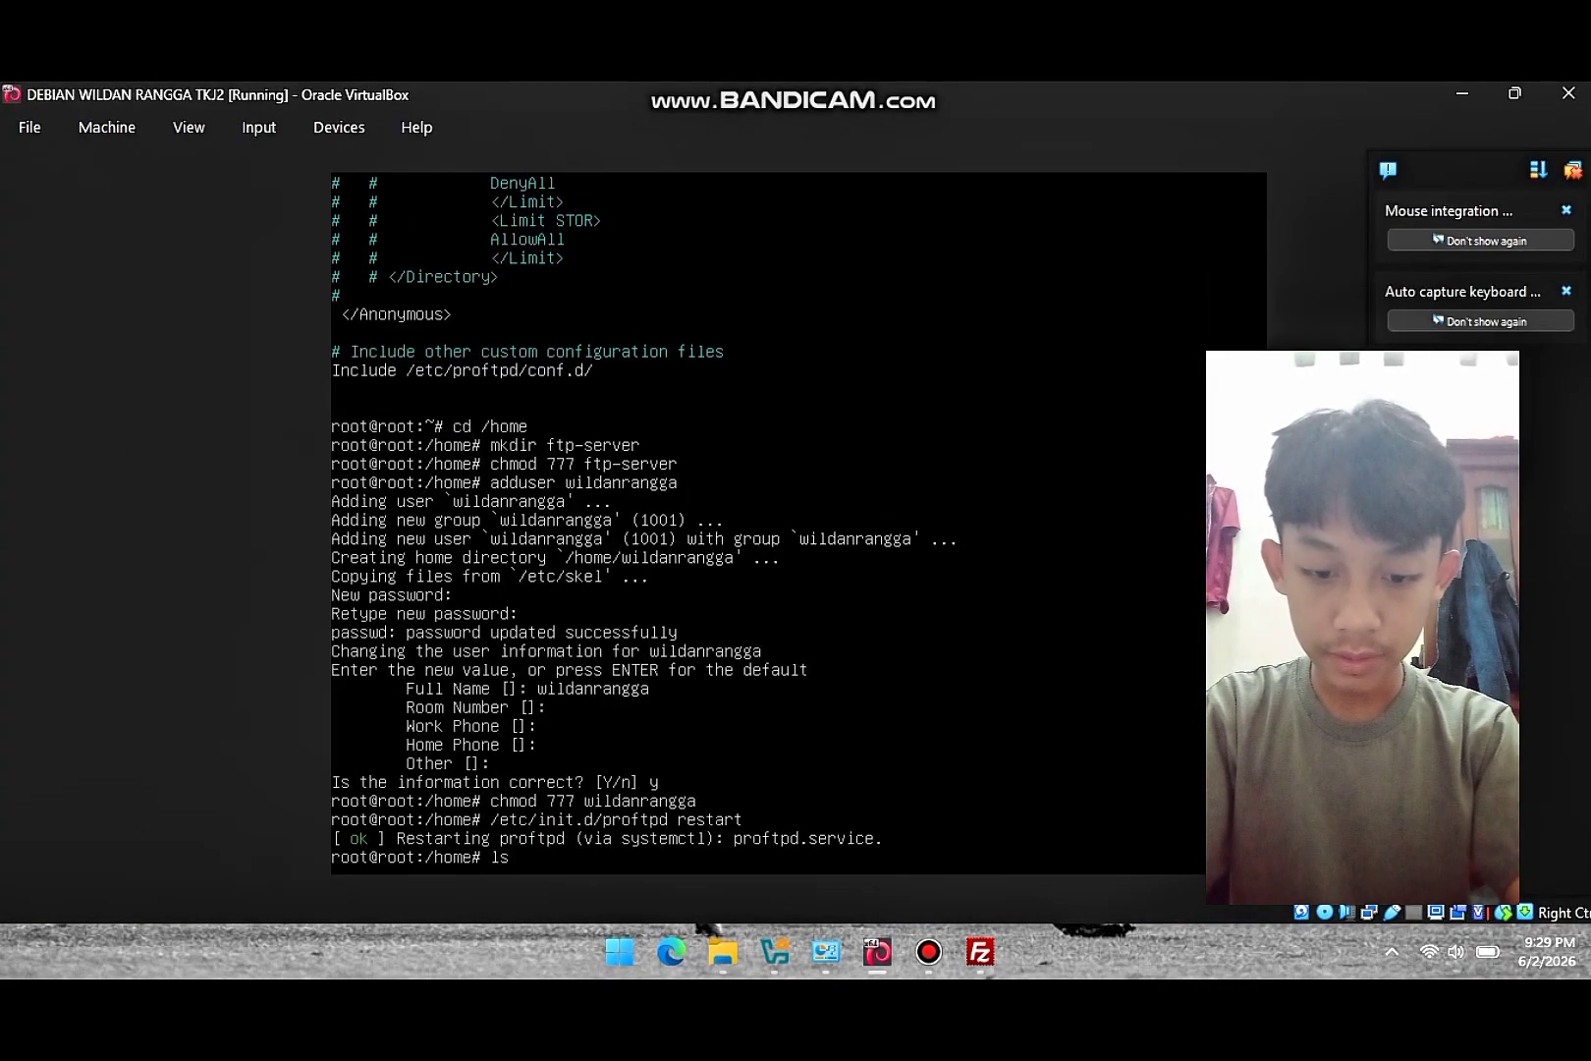
key("Return")
type("c")
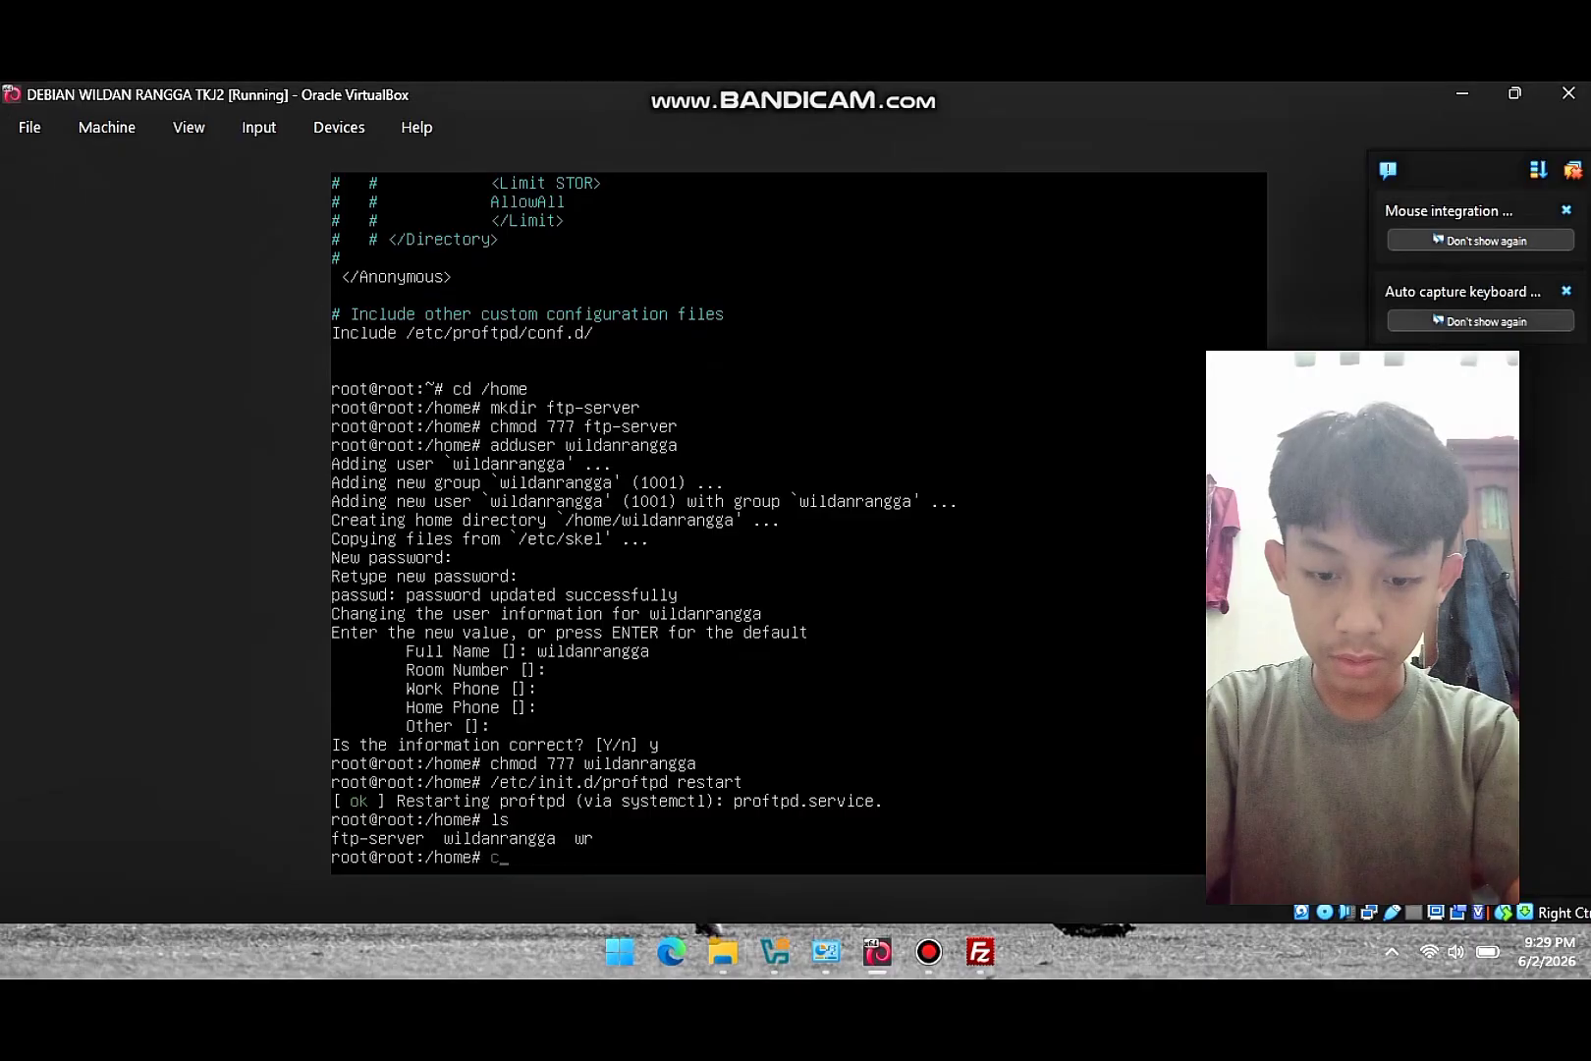
type("d /")
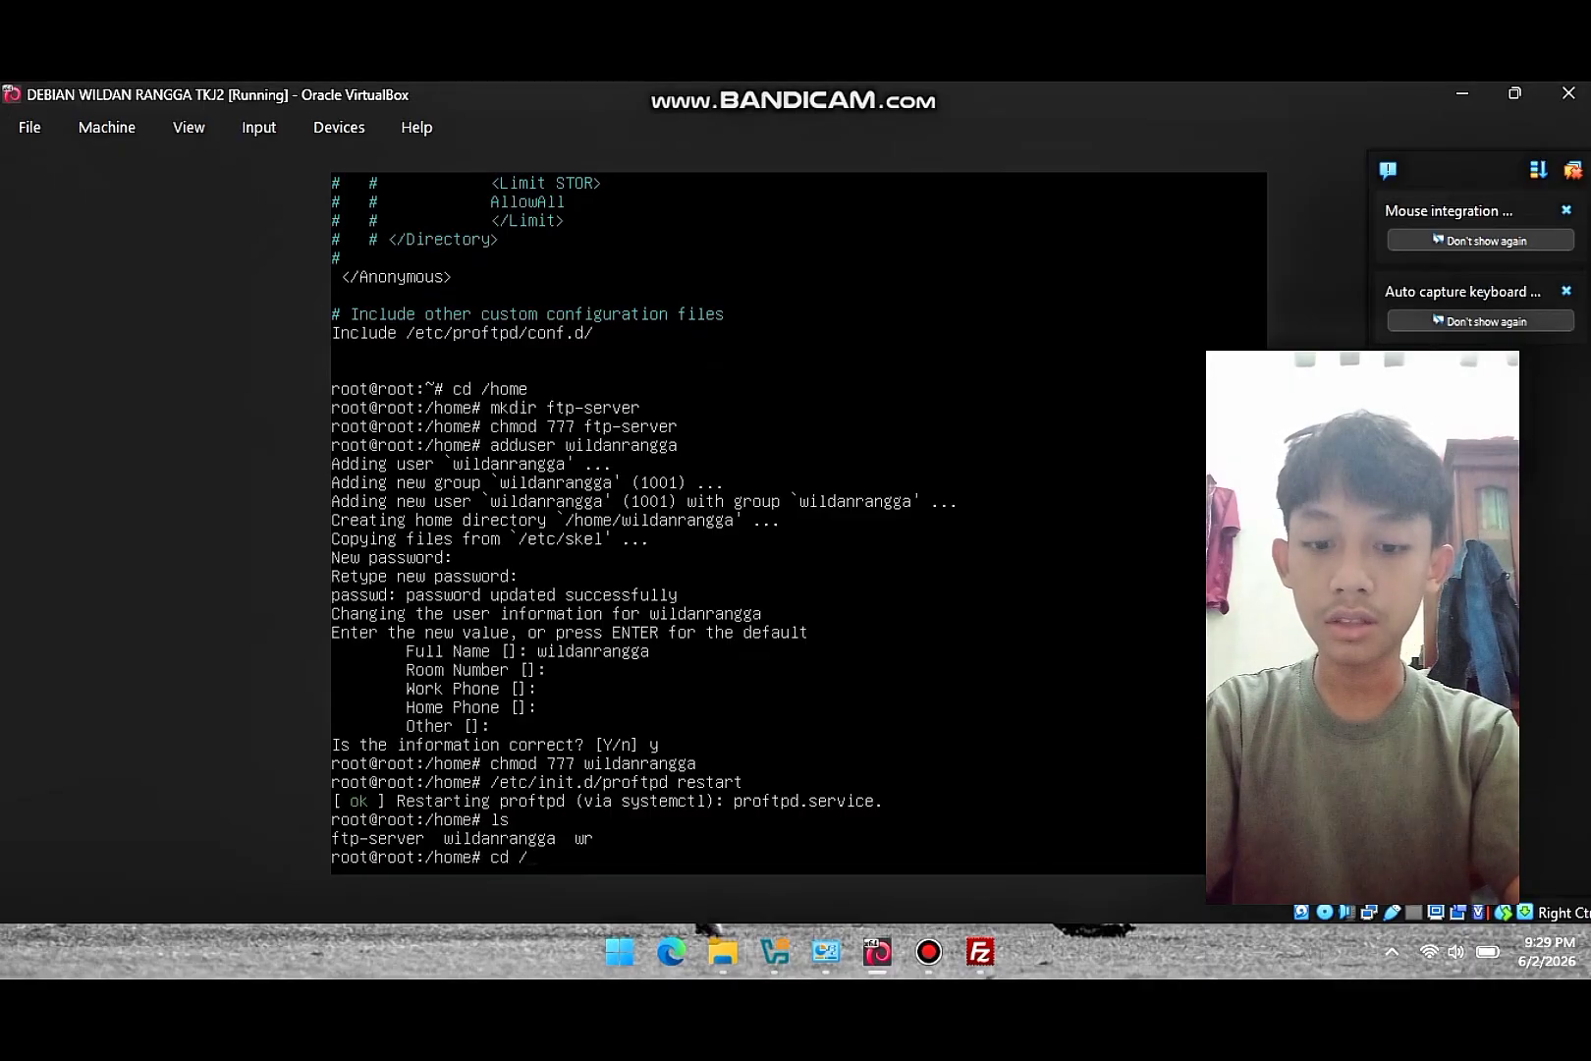
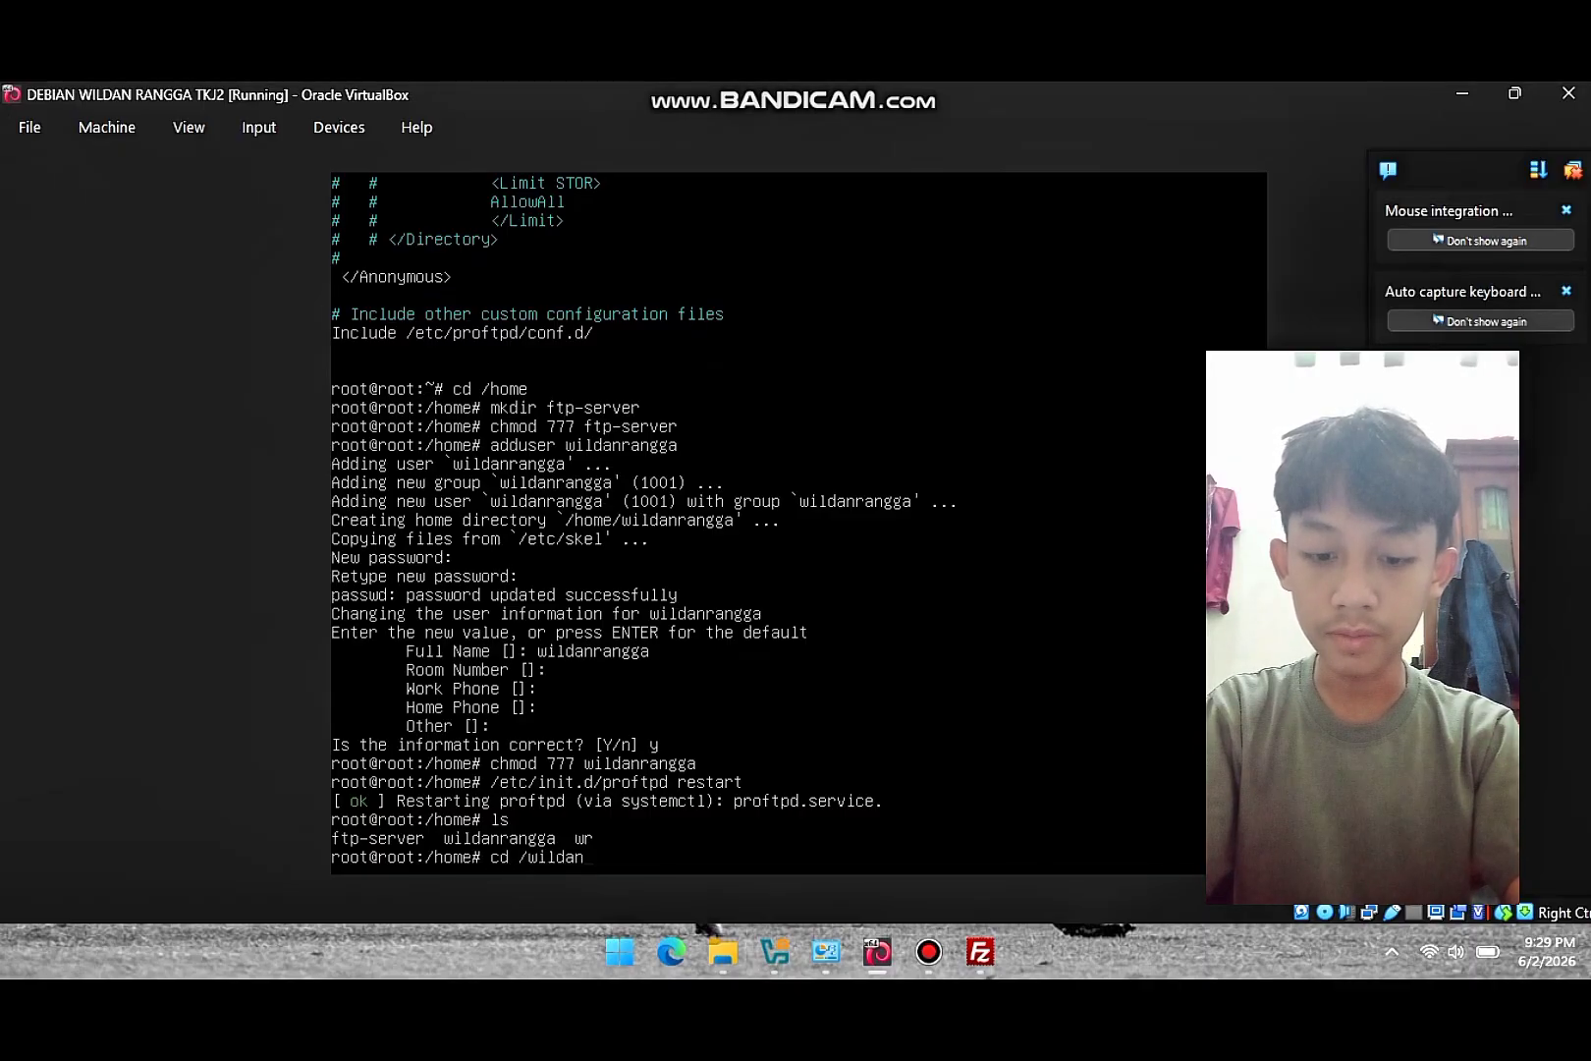
key("Return")
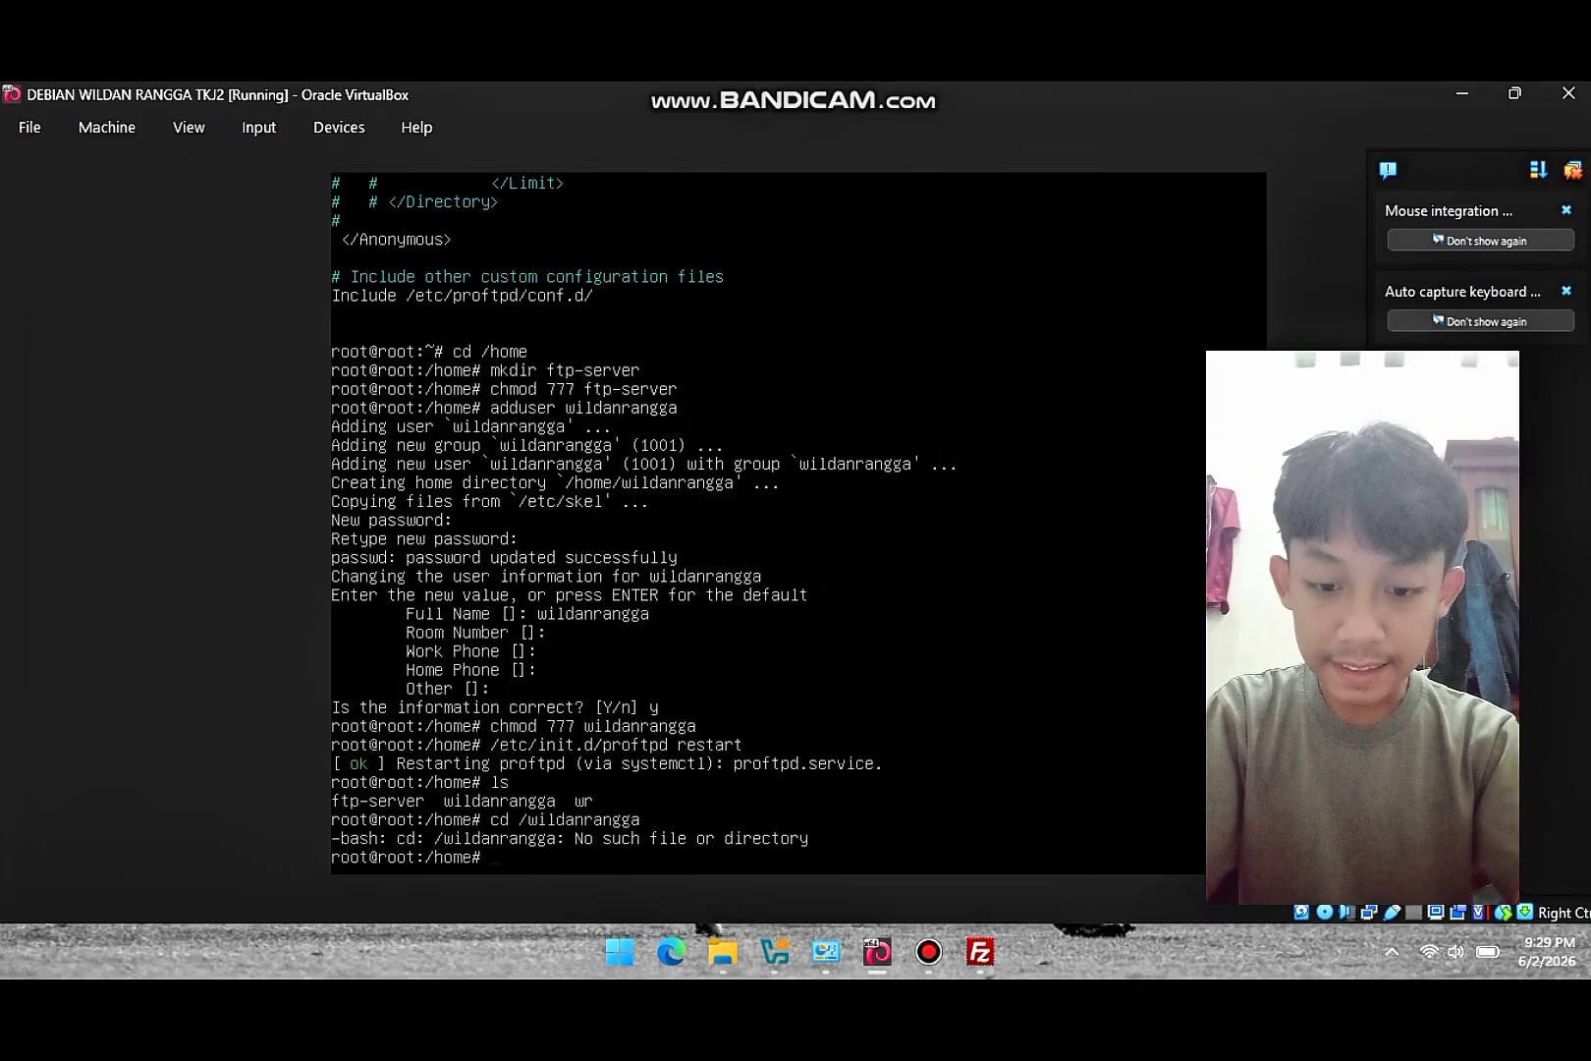
- Recall the cd command, edit the path, and run it again
key("Up")
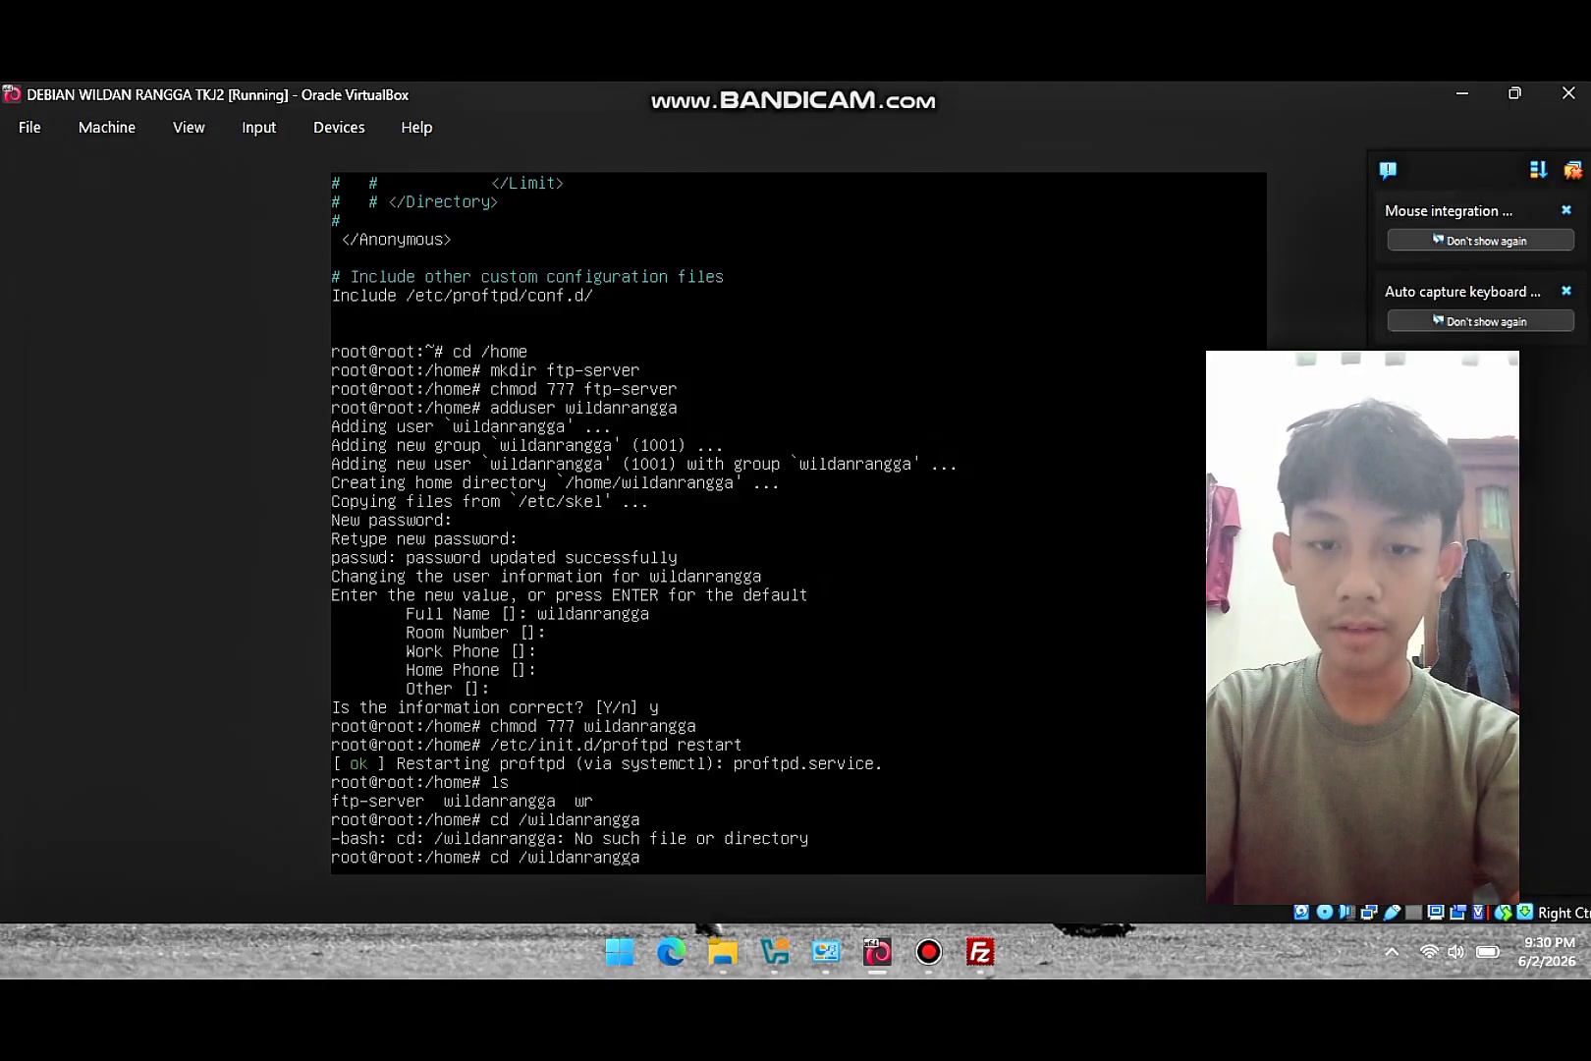
key("Left")
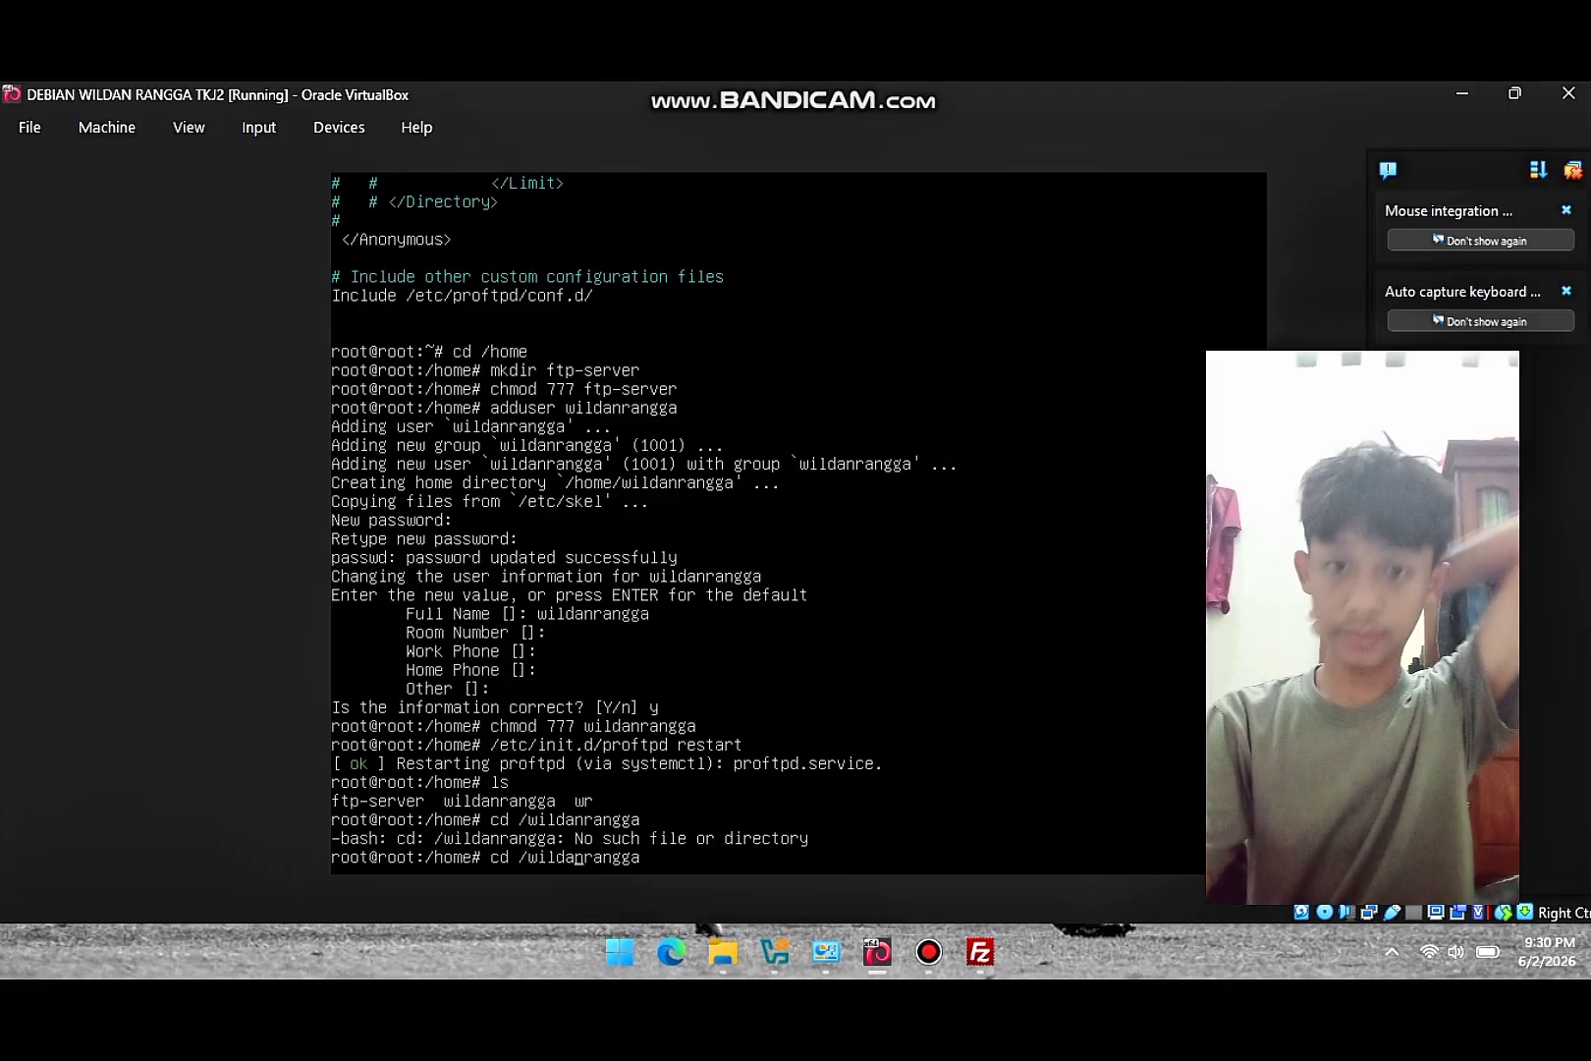
key("Right")
key("Right")
key("Right")
key("Right")
key("Right")
key("Right")
key("Right")
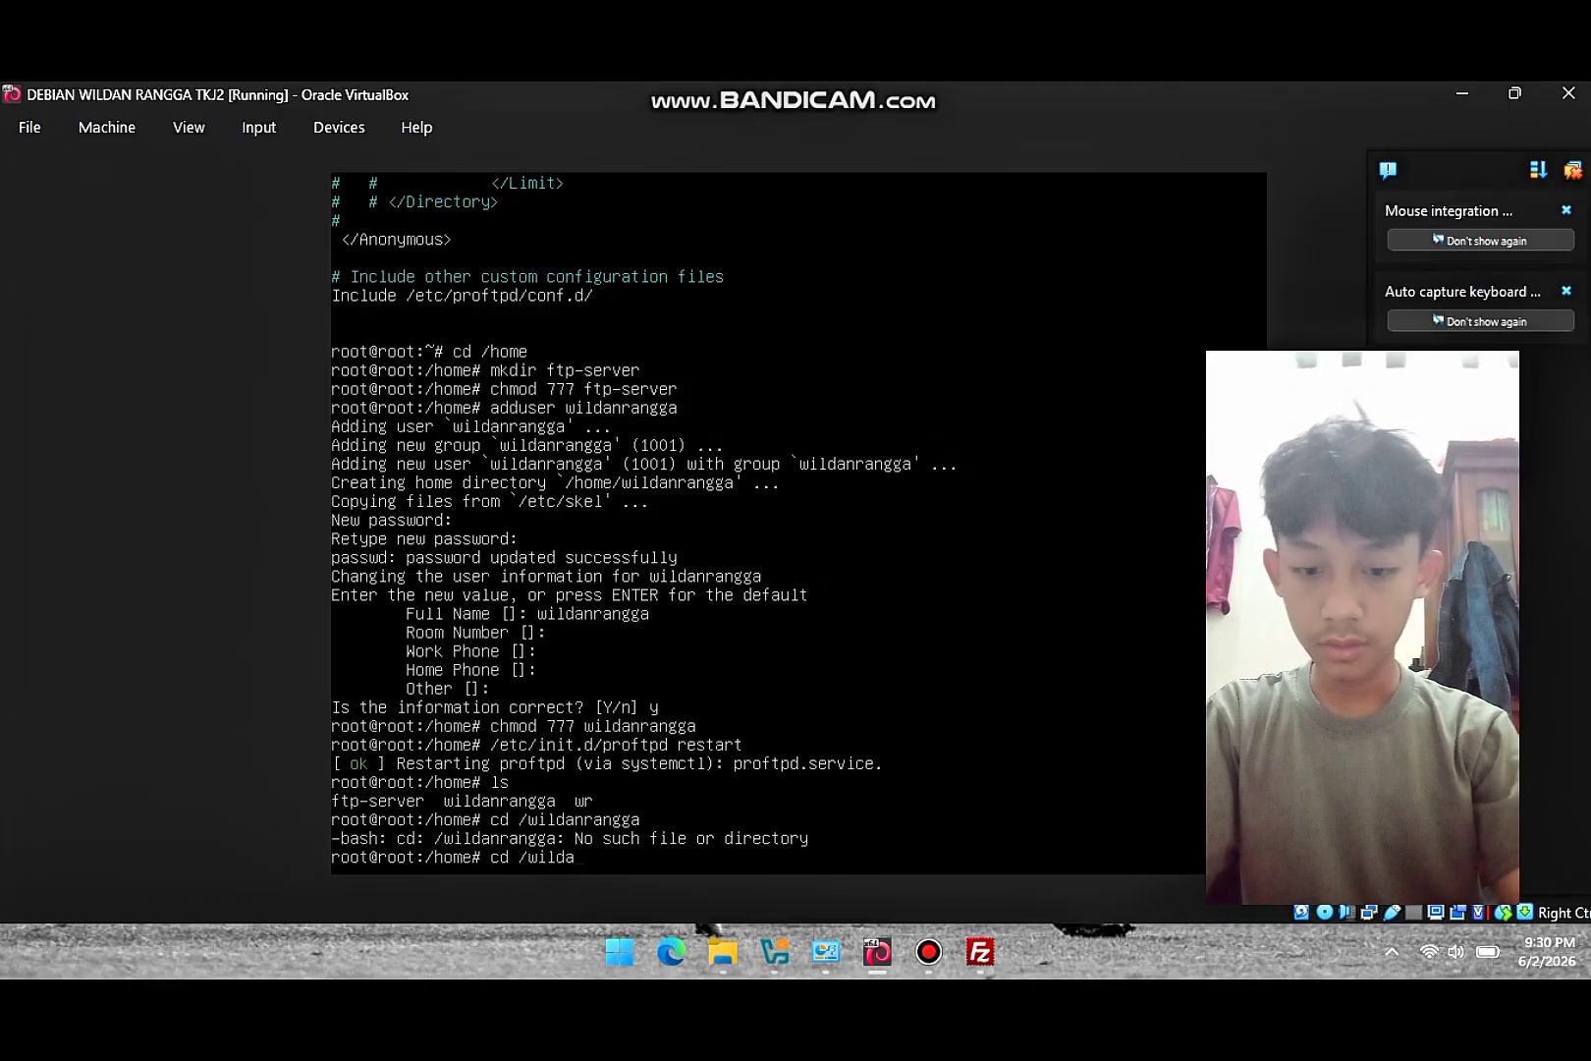
type("n")
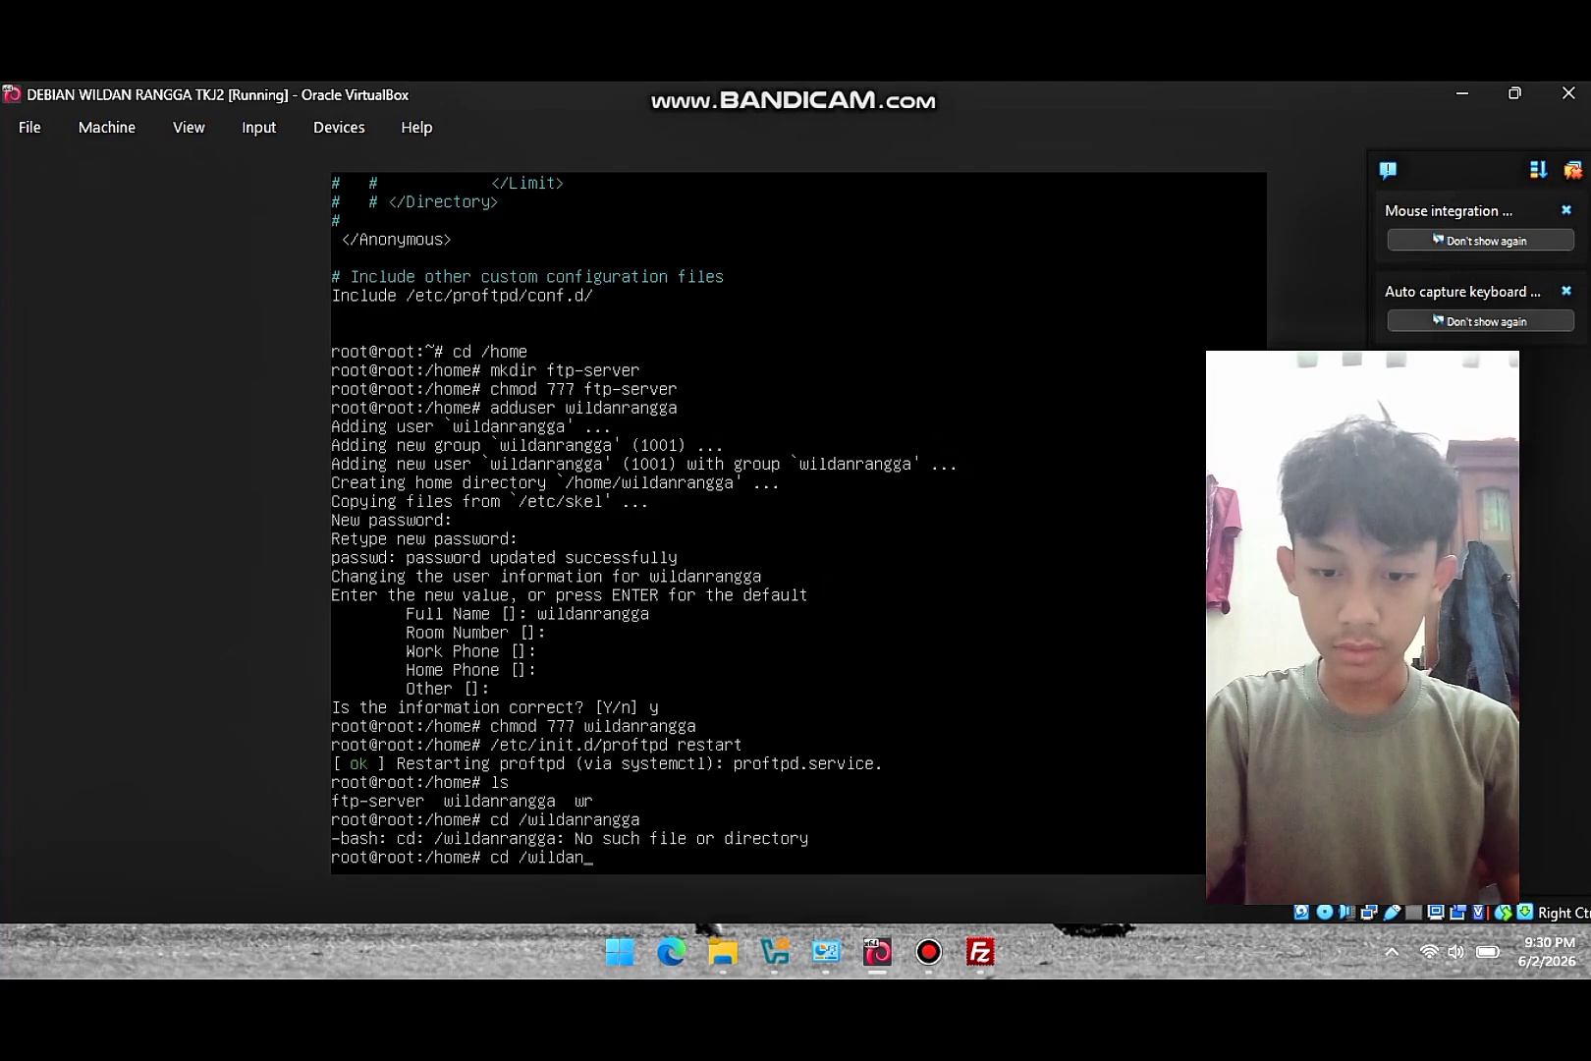
type("r")
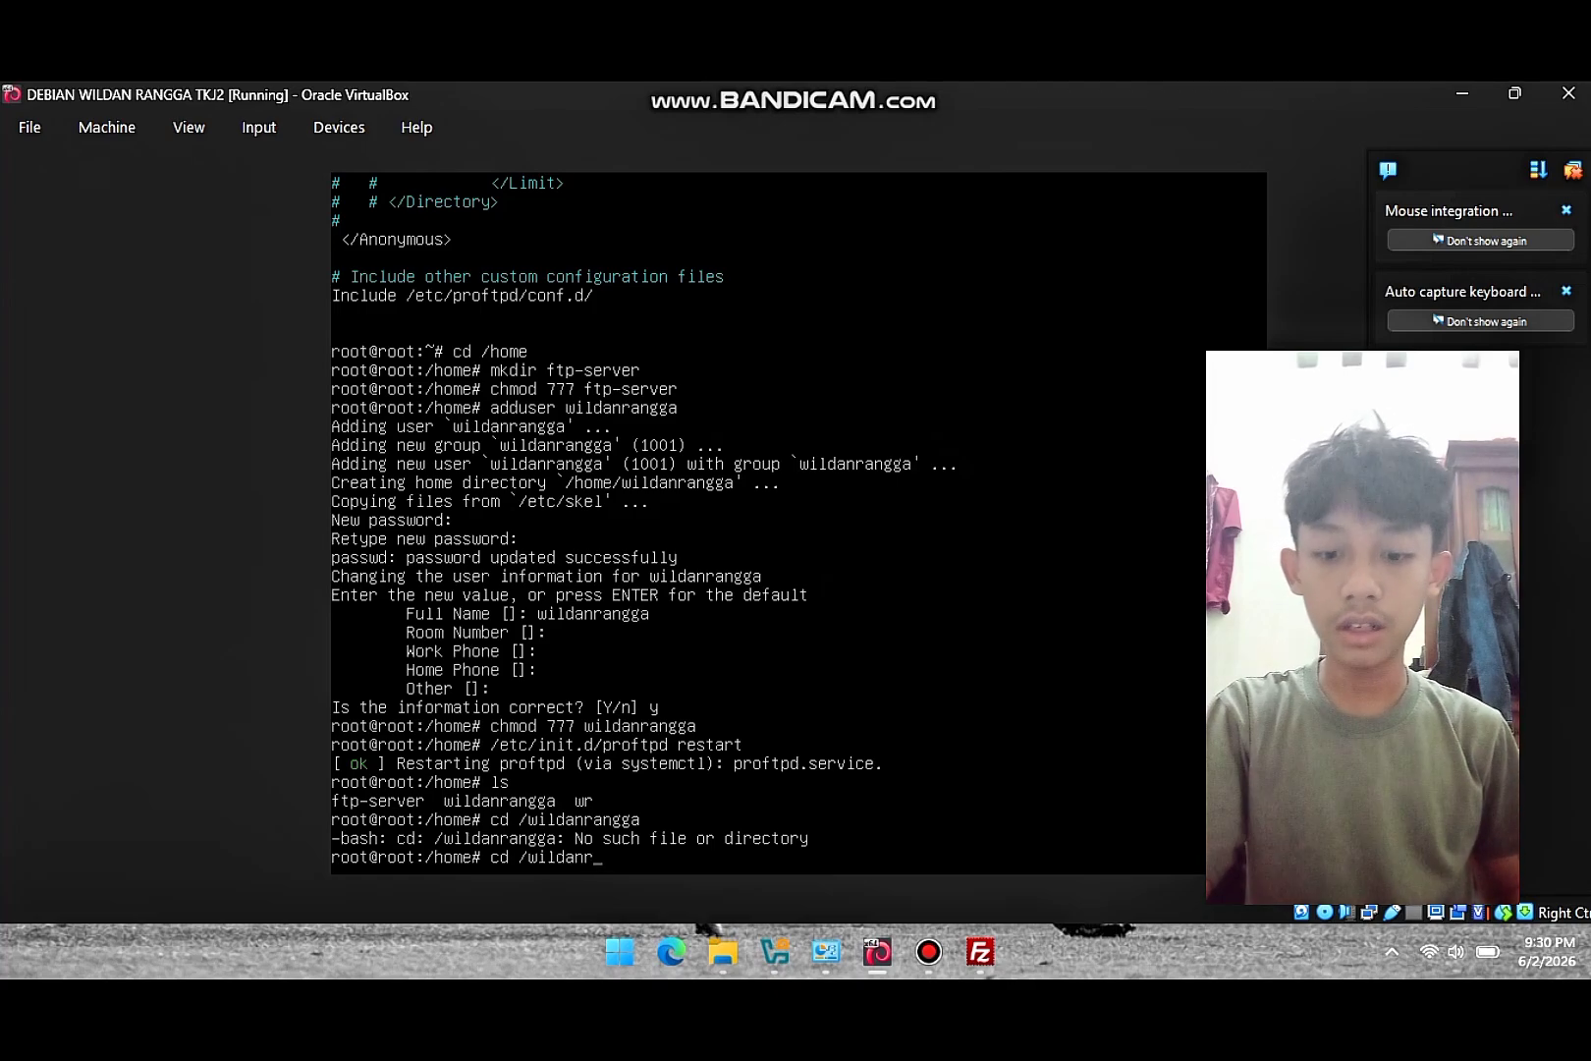
type("a")
type("ngga")
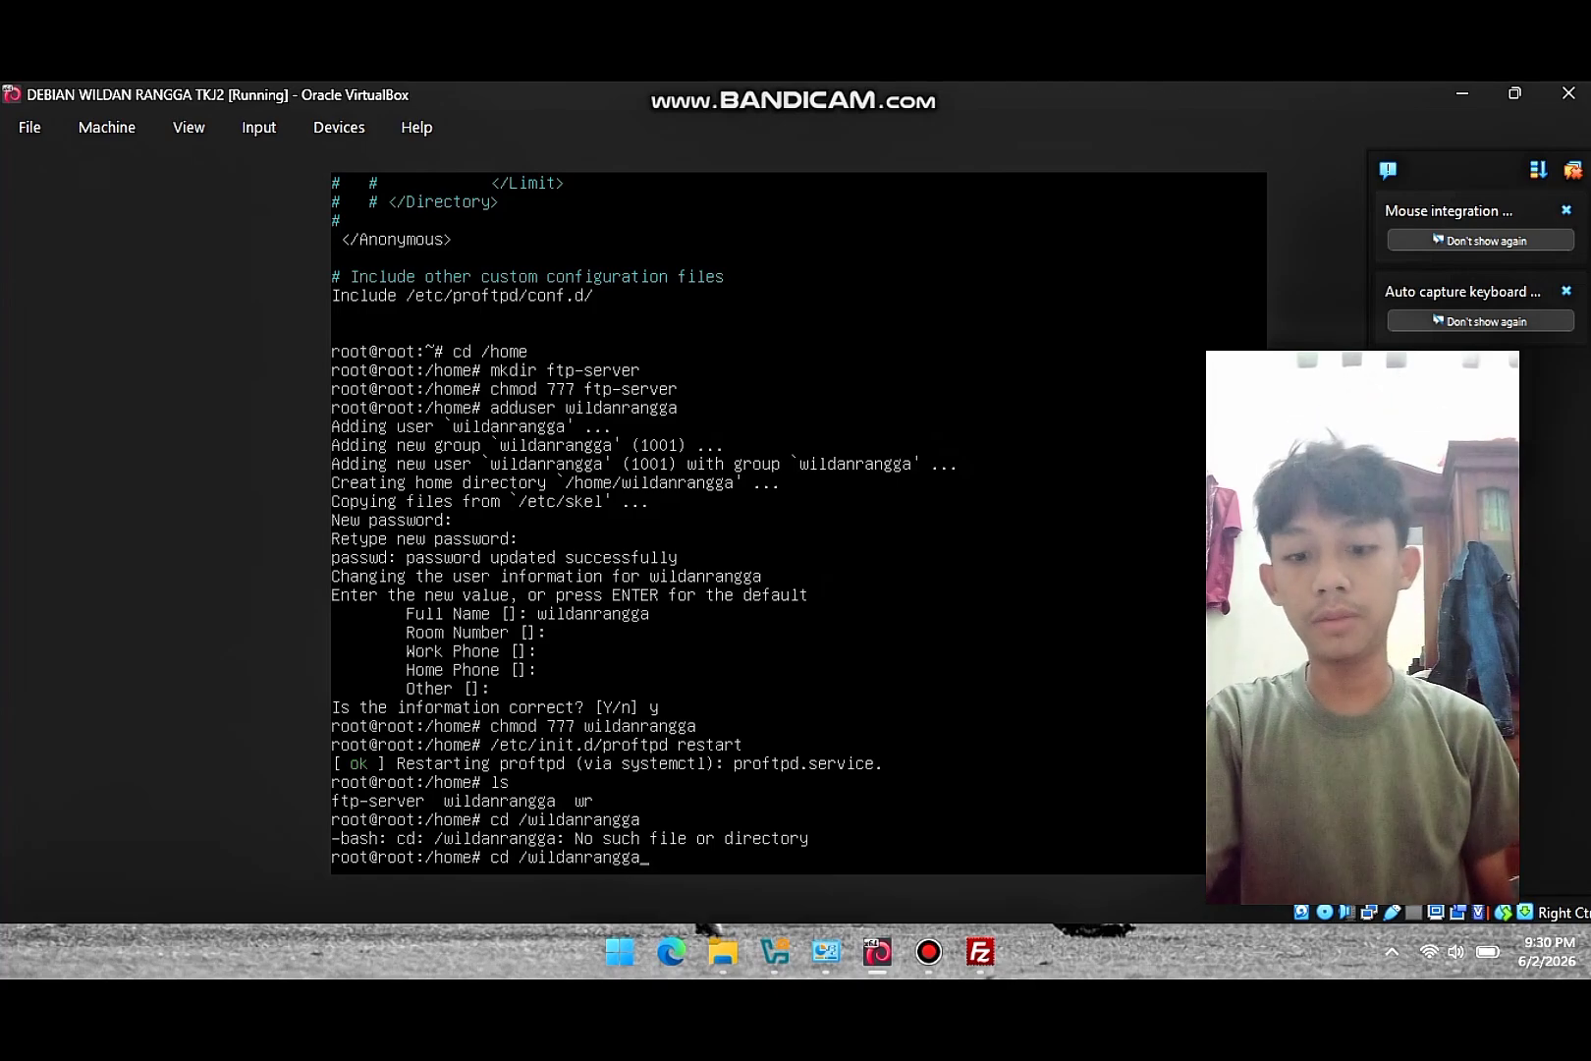
key("Return")
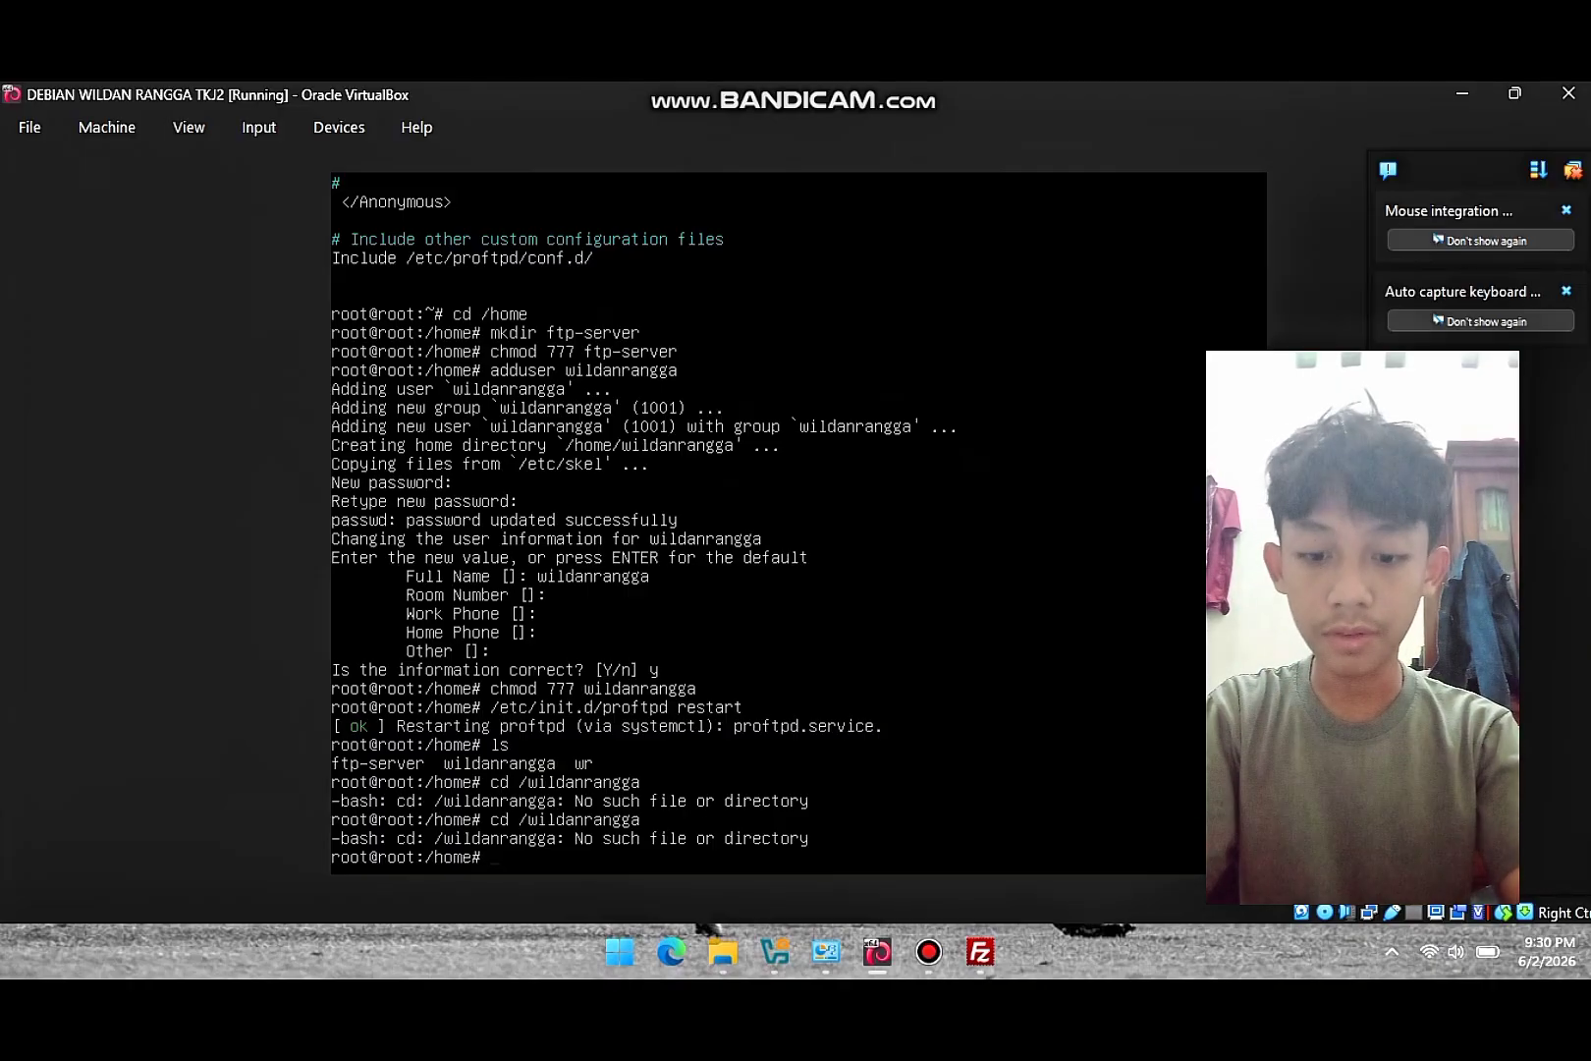
type("cd")
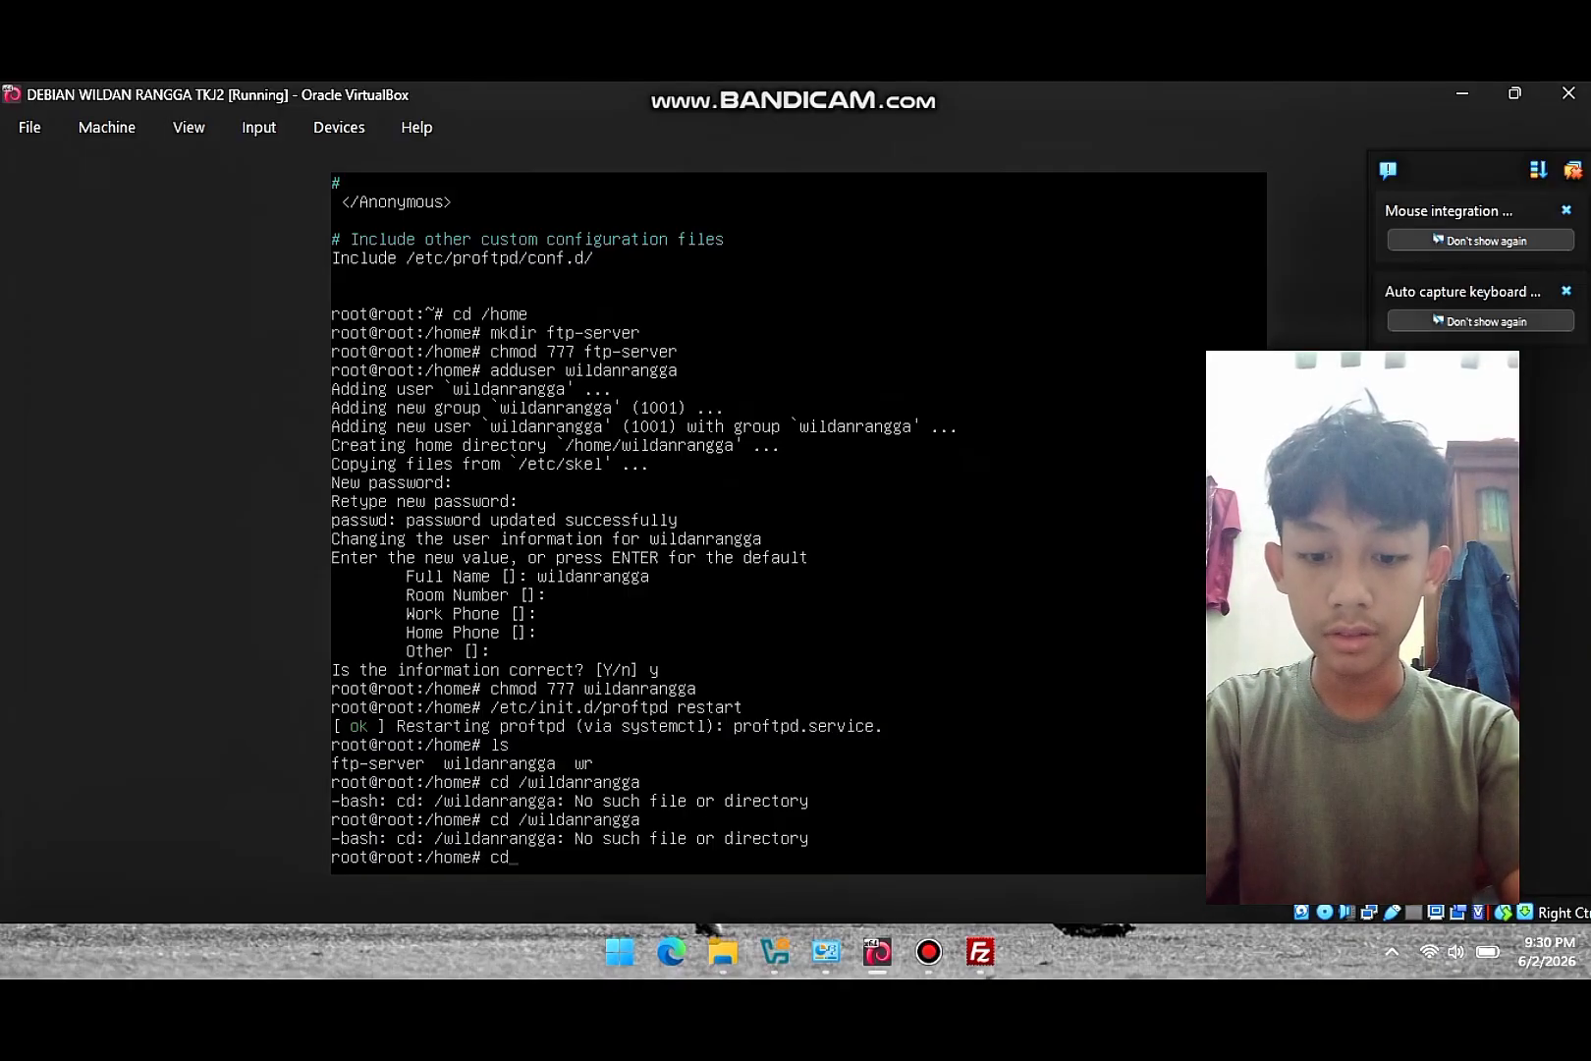
type(" /")
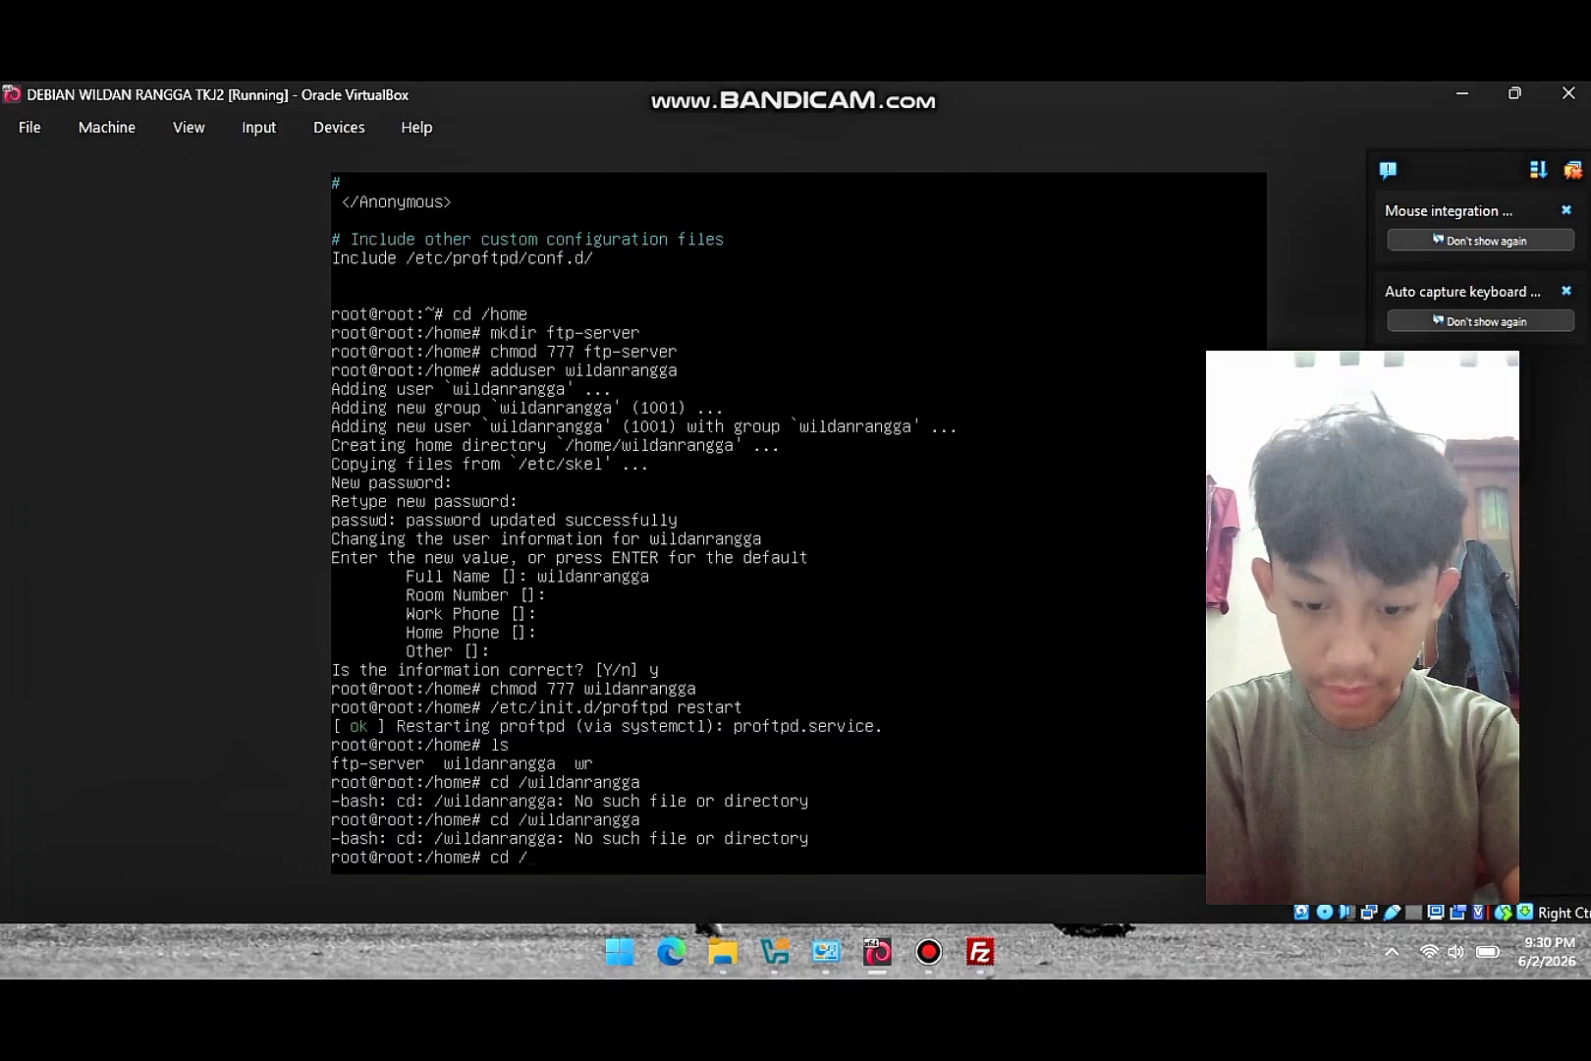
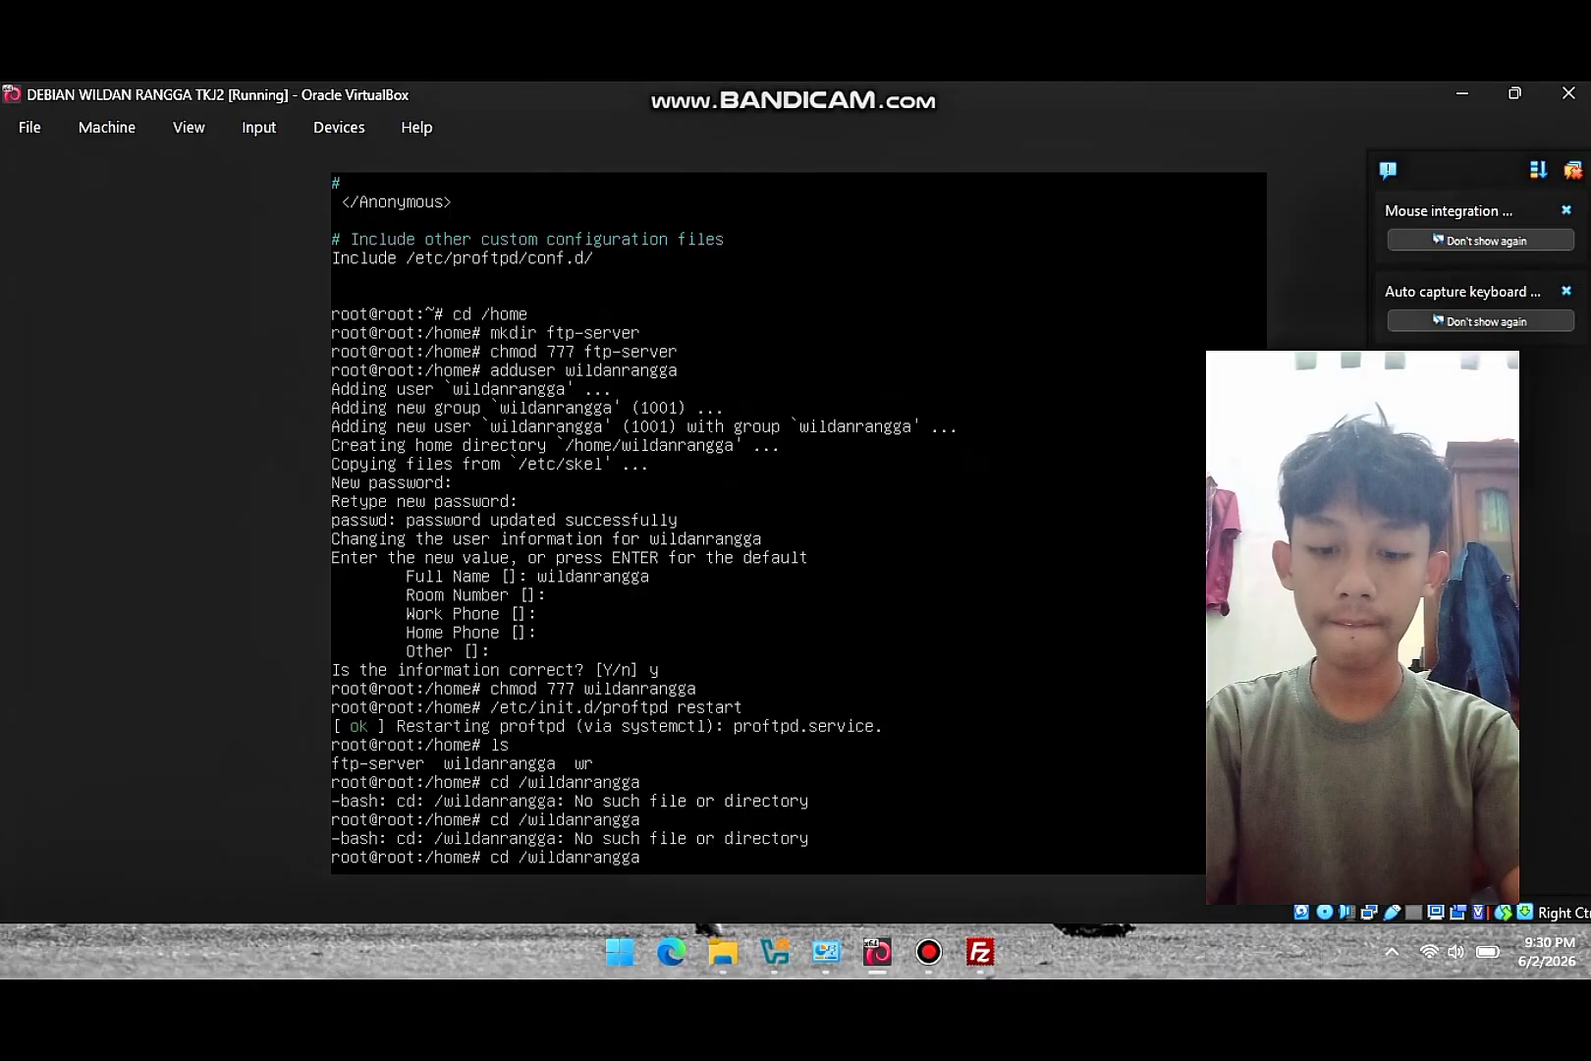
key("Return")
key("Up")
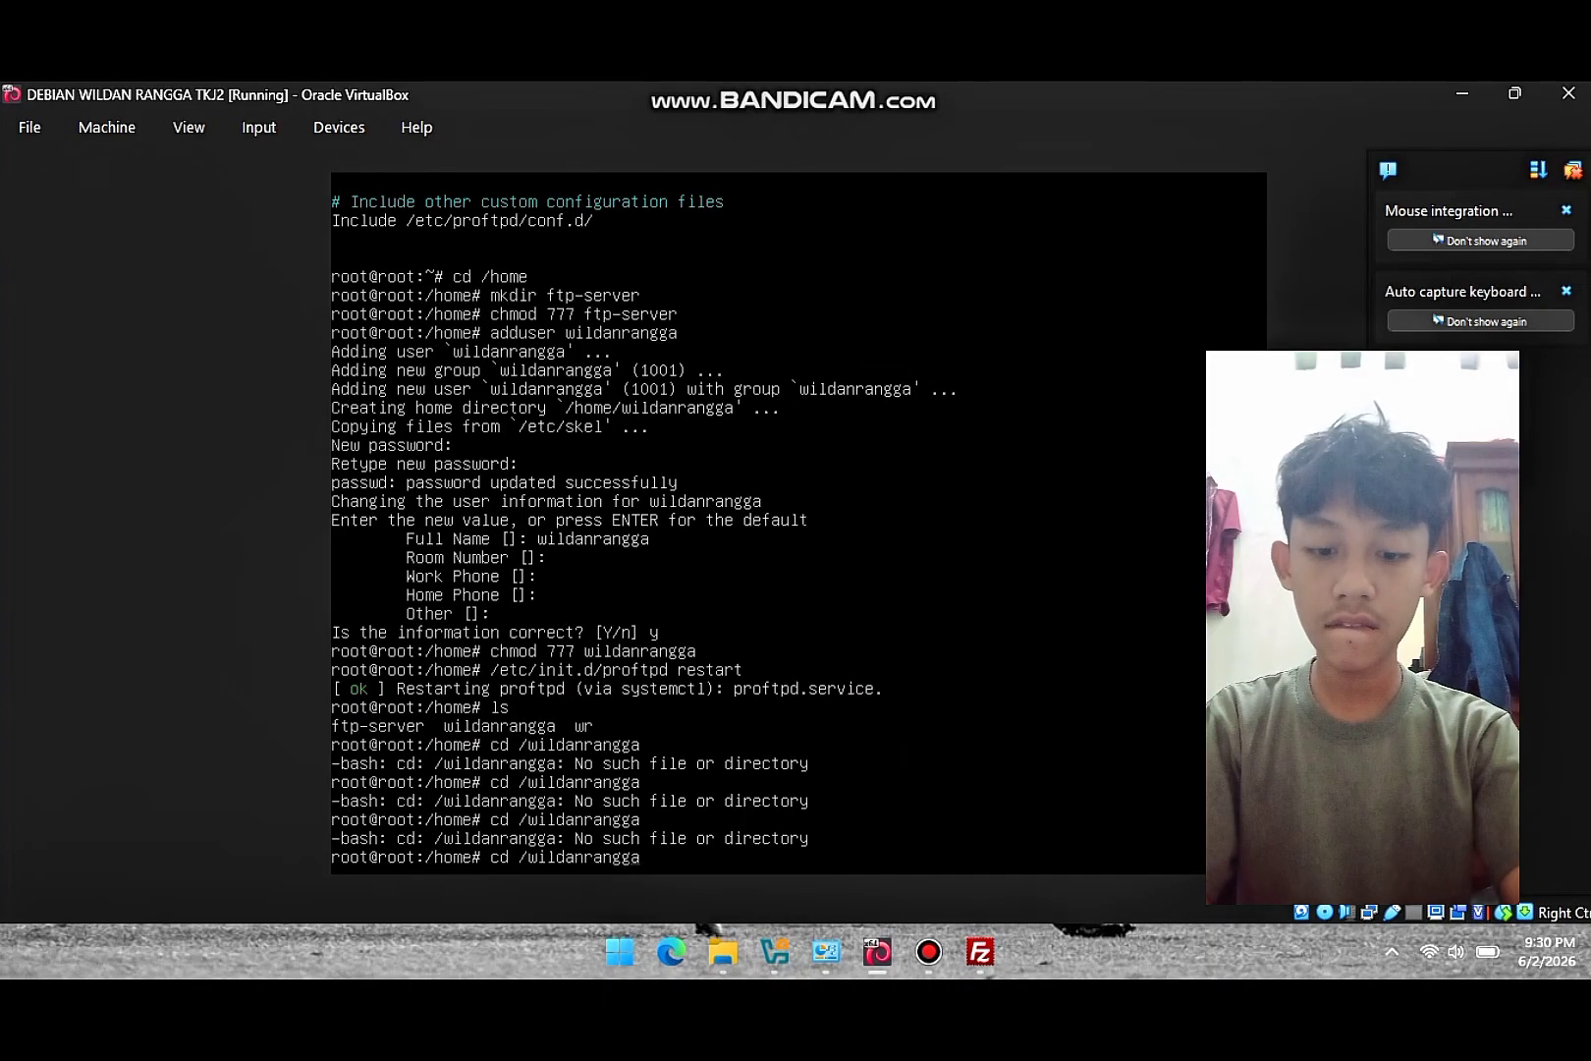
key("BackSpace")
key("BackSpace")
key("BackSpace")
type("ga")
key("Return")
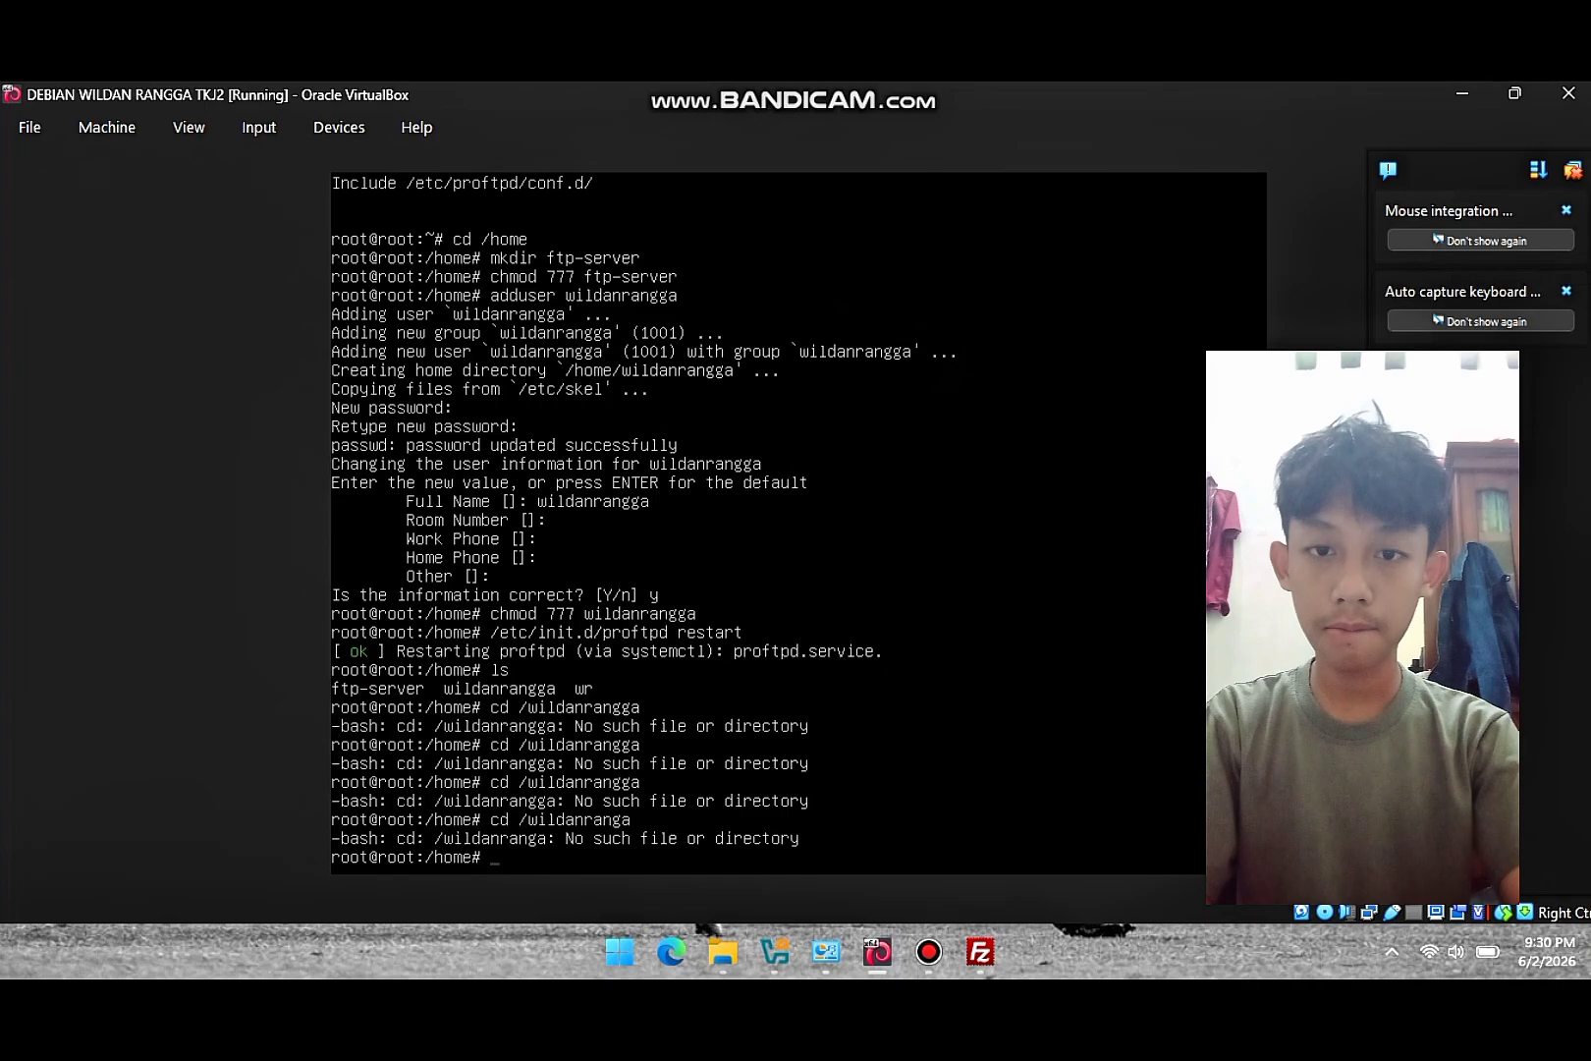
key("Up")
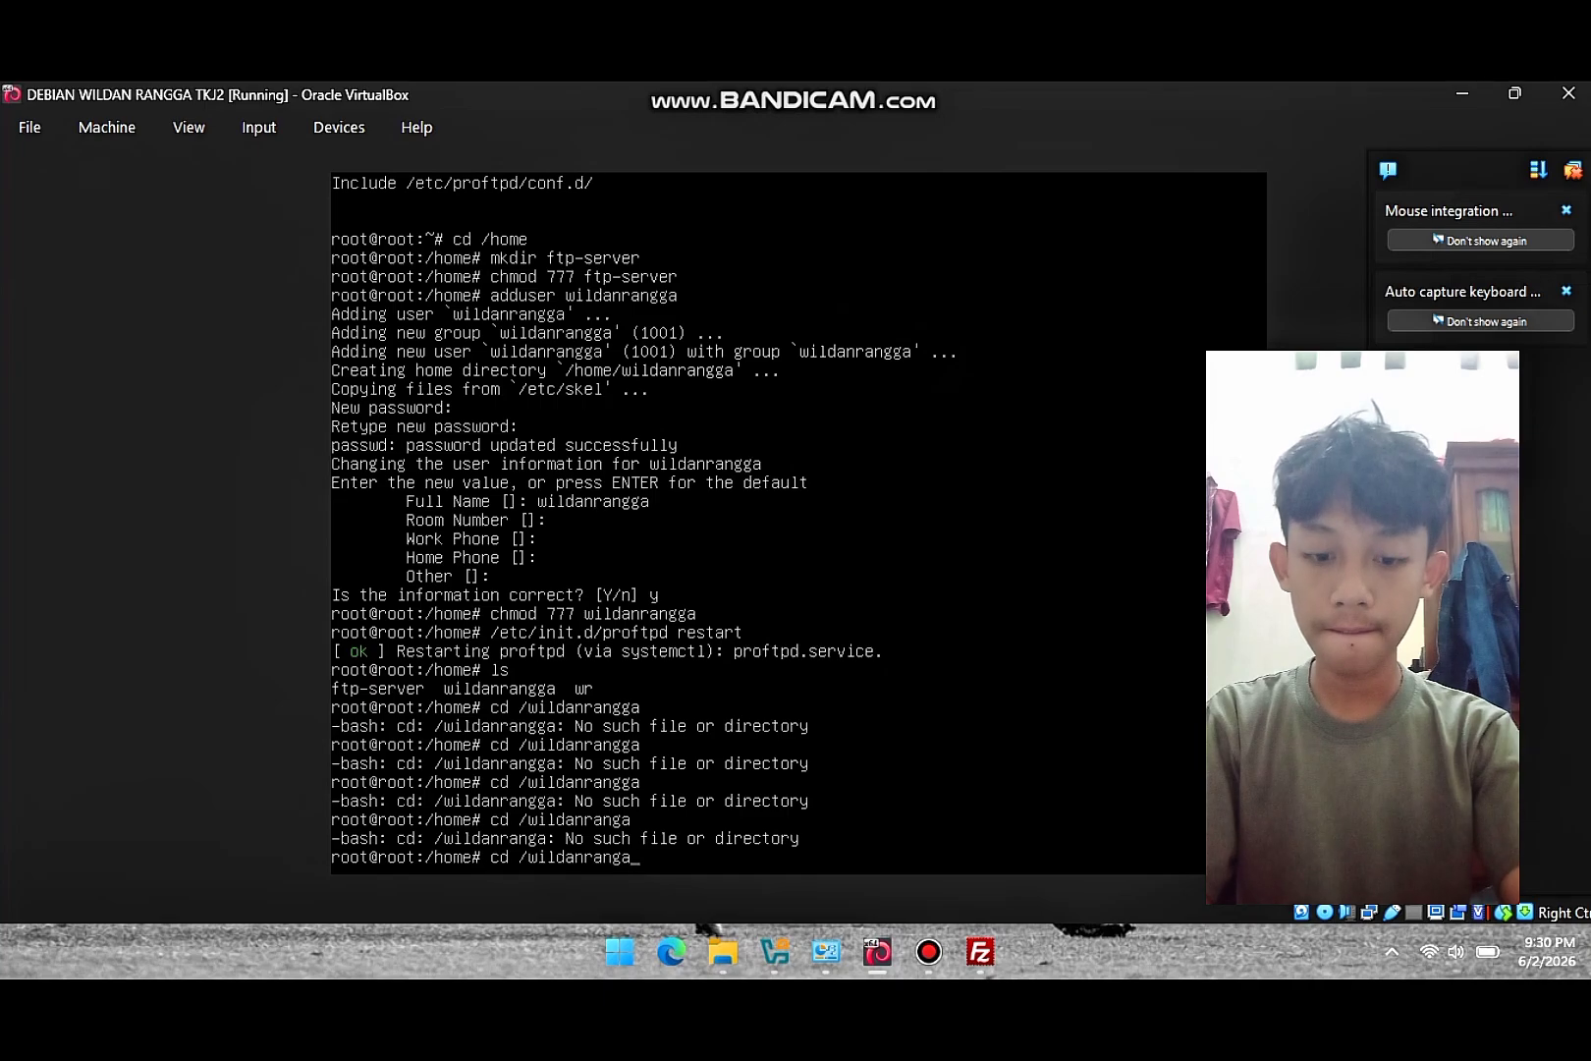
key("BackSpace")
key("BackSpace")
key("BackSpace")
key("BackSpace")
key("BackSpace")
key("BackSpace")
key("BackSpace")
key("BackSpace")
key("BackSpace")
key("BackSpace")
key("BackSpace")
key("BackSpace")
key("BackSpace")
key("BackSpace")
key("BackSpace")
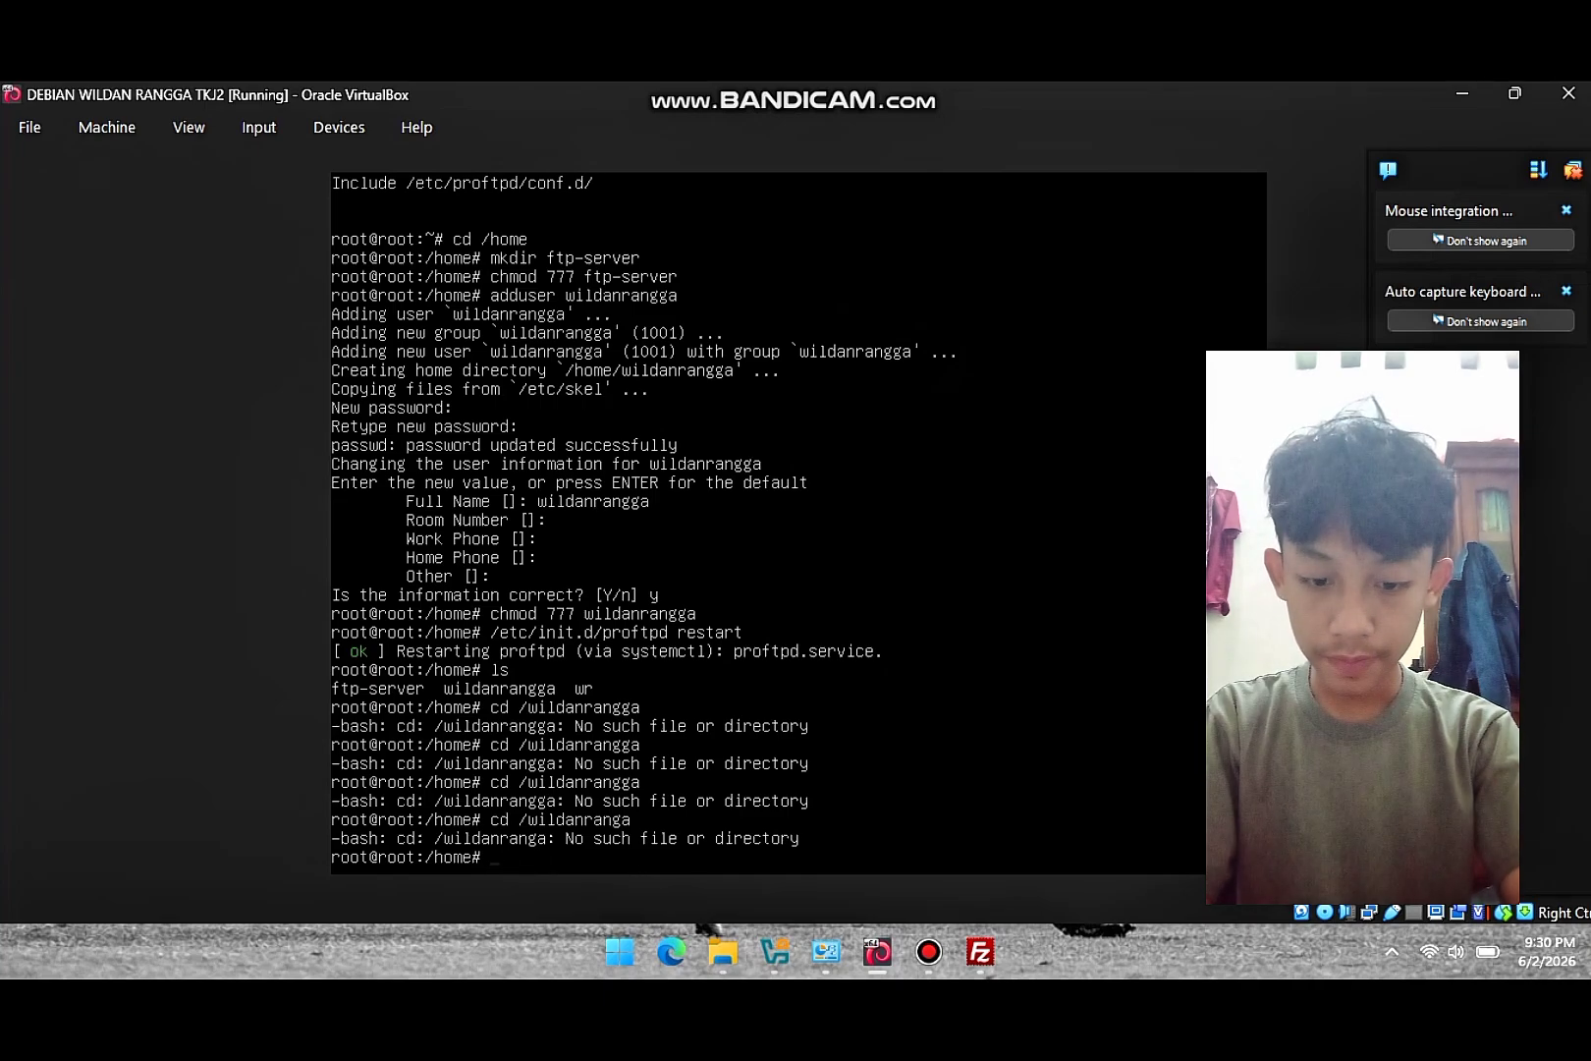
type("d")
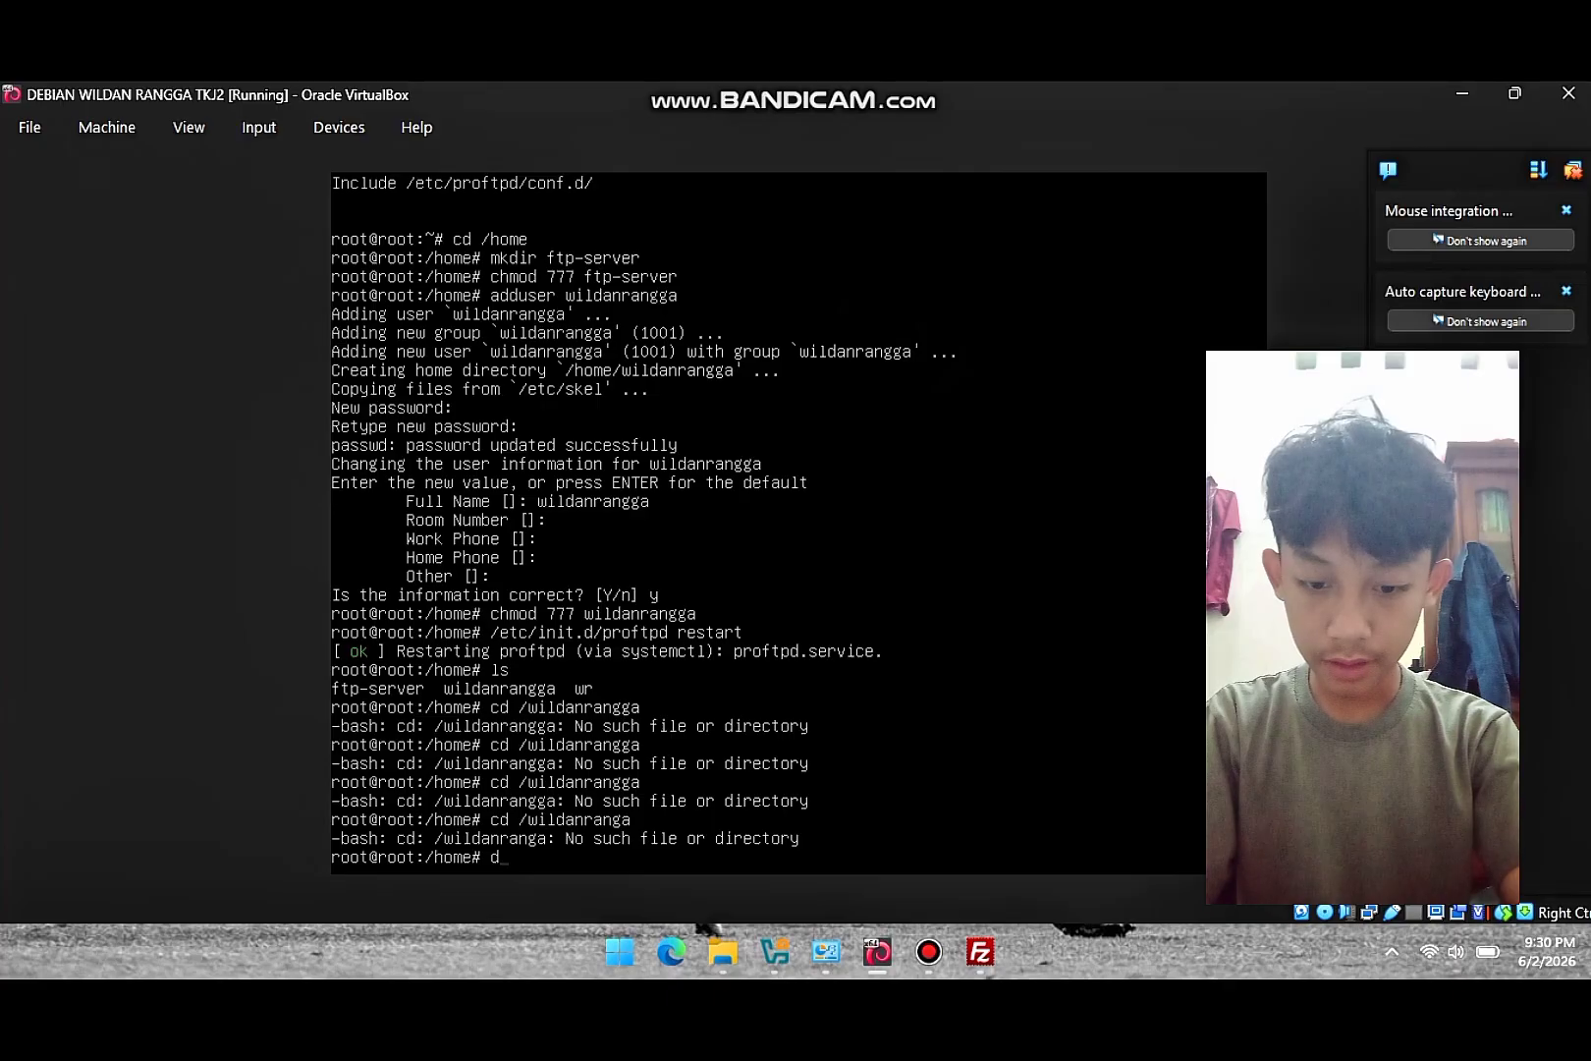
key("BackSpace")
type("cd/w")
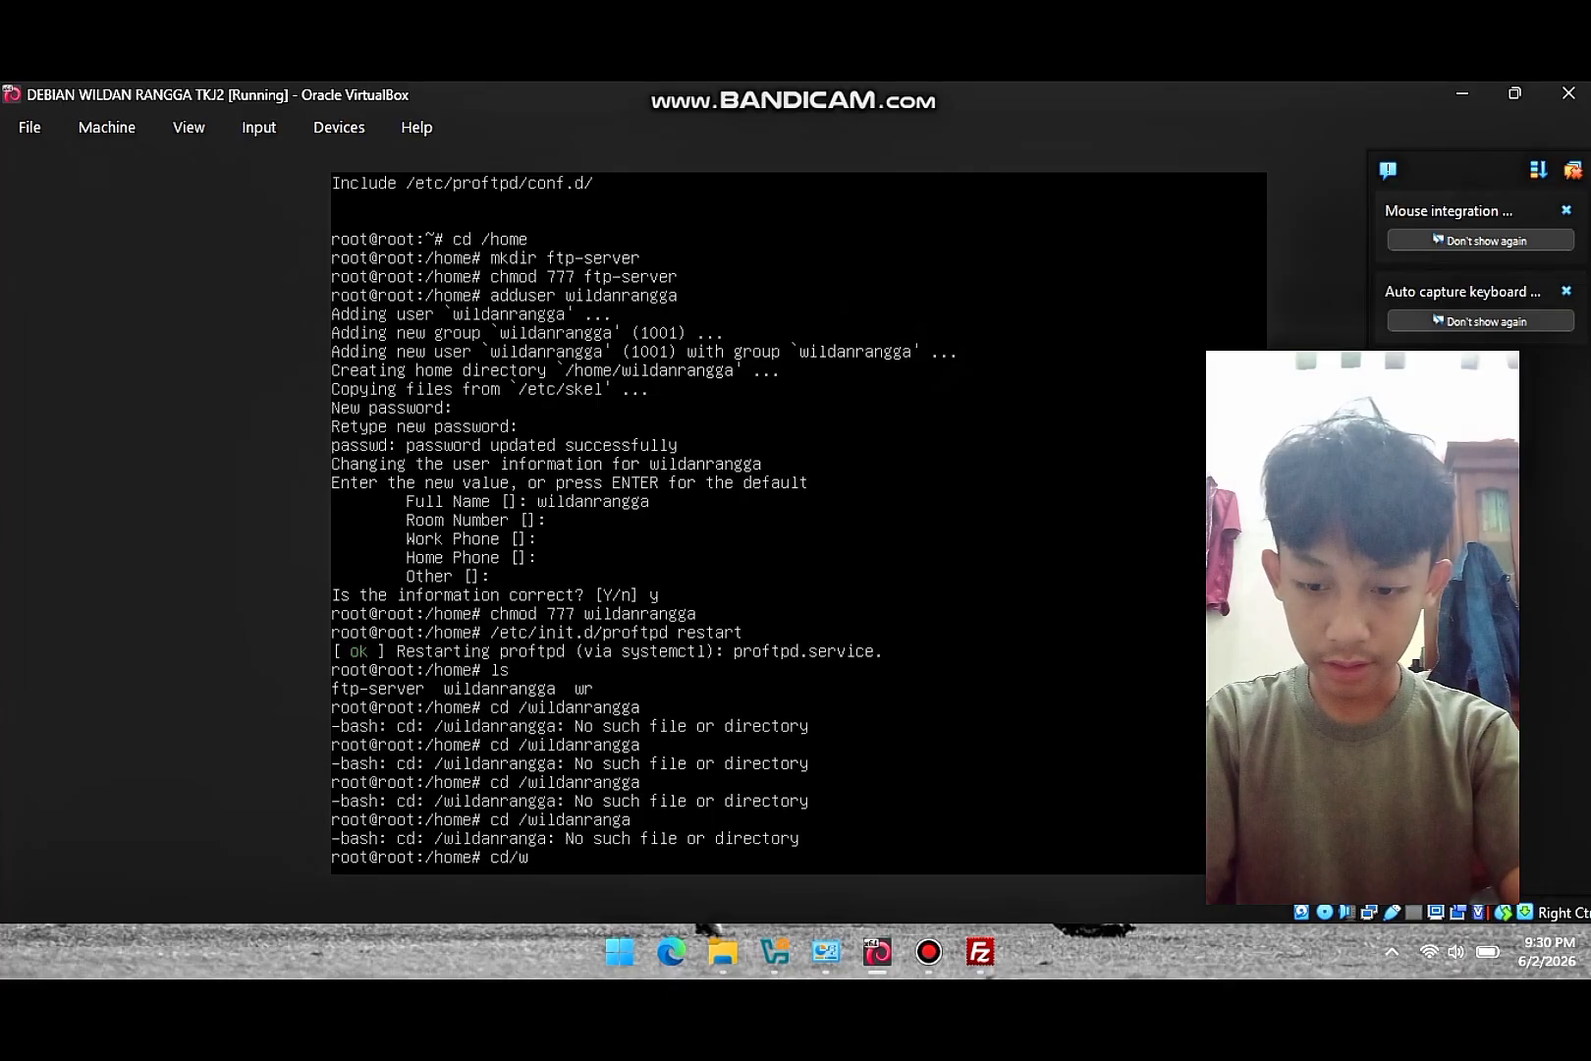
key("BackSpace")
key("BackSpace")
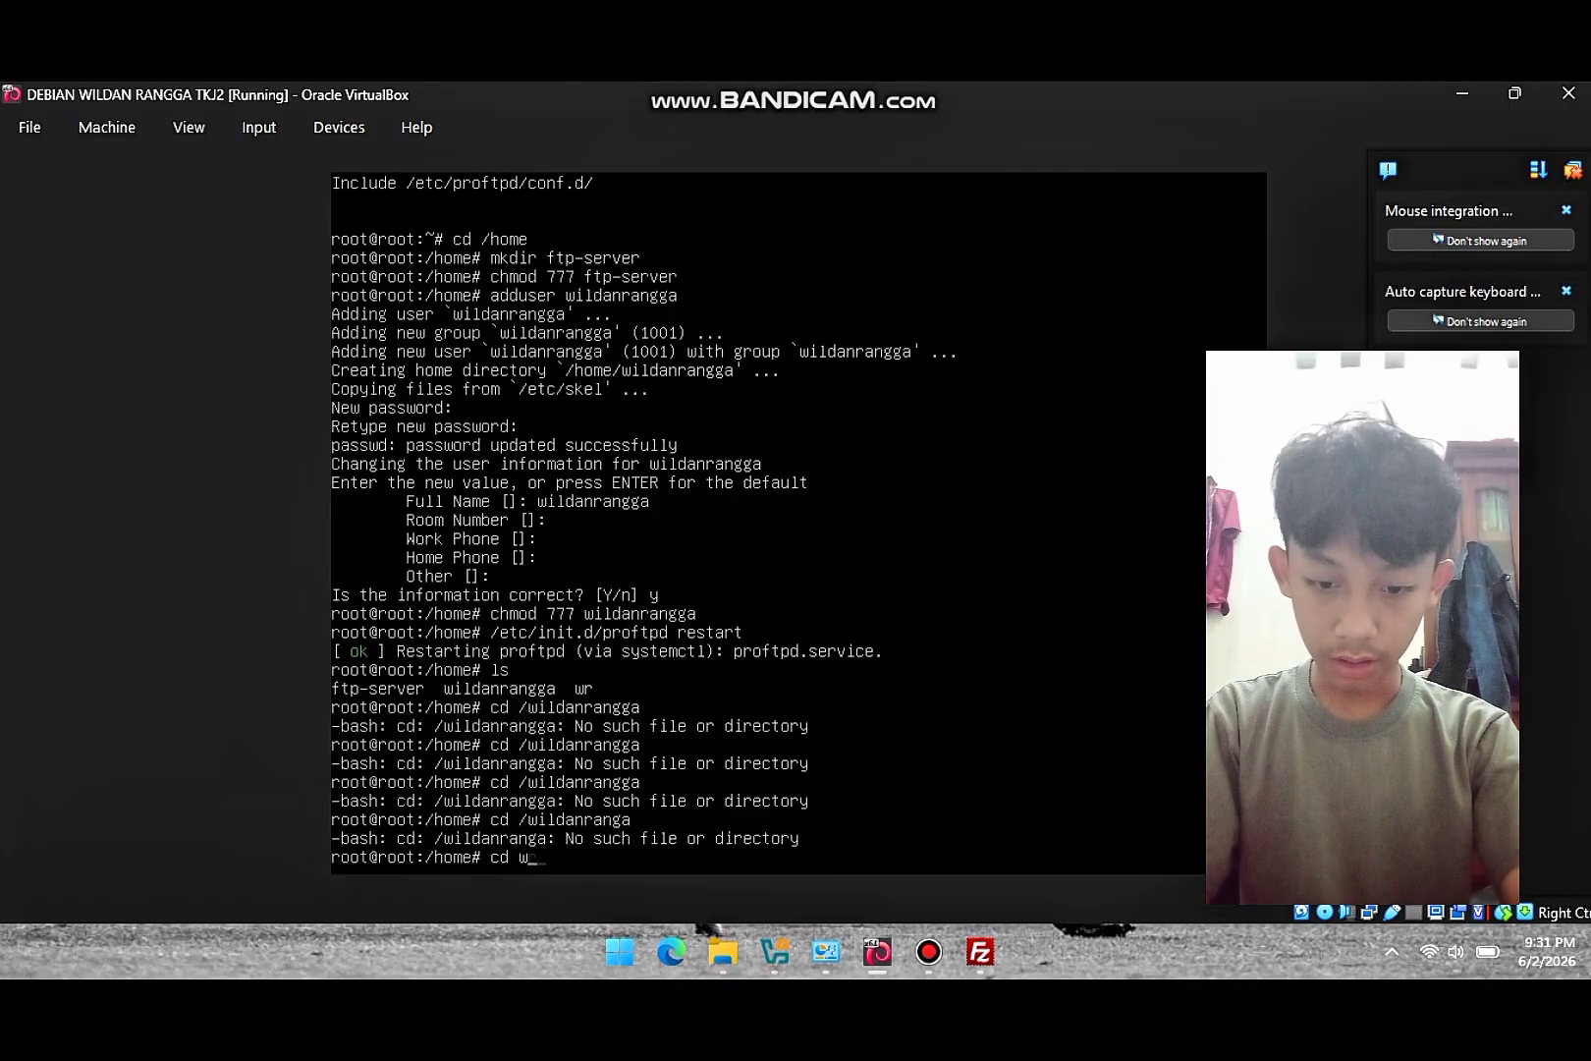
- Enter the wr folder, list its contents, then return to root's home directory
key("Return")
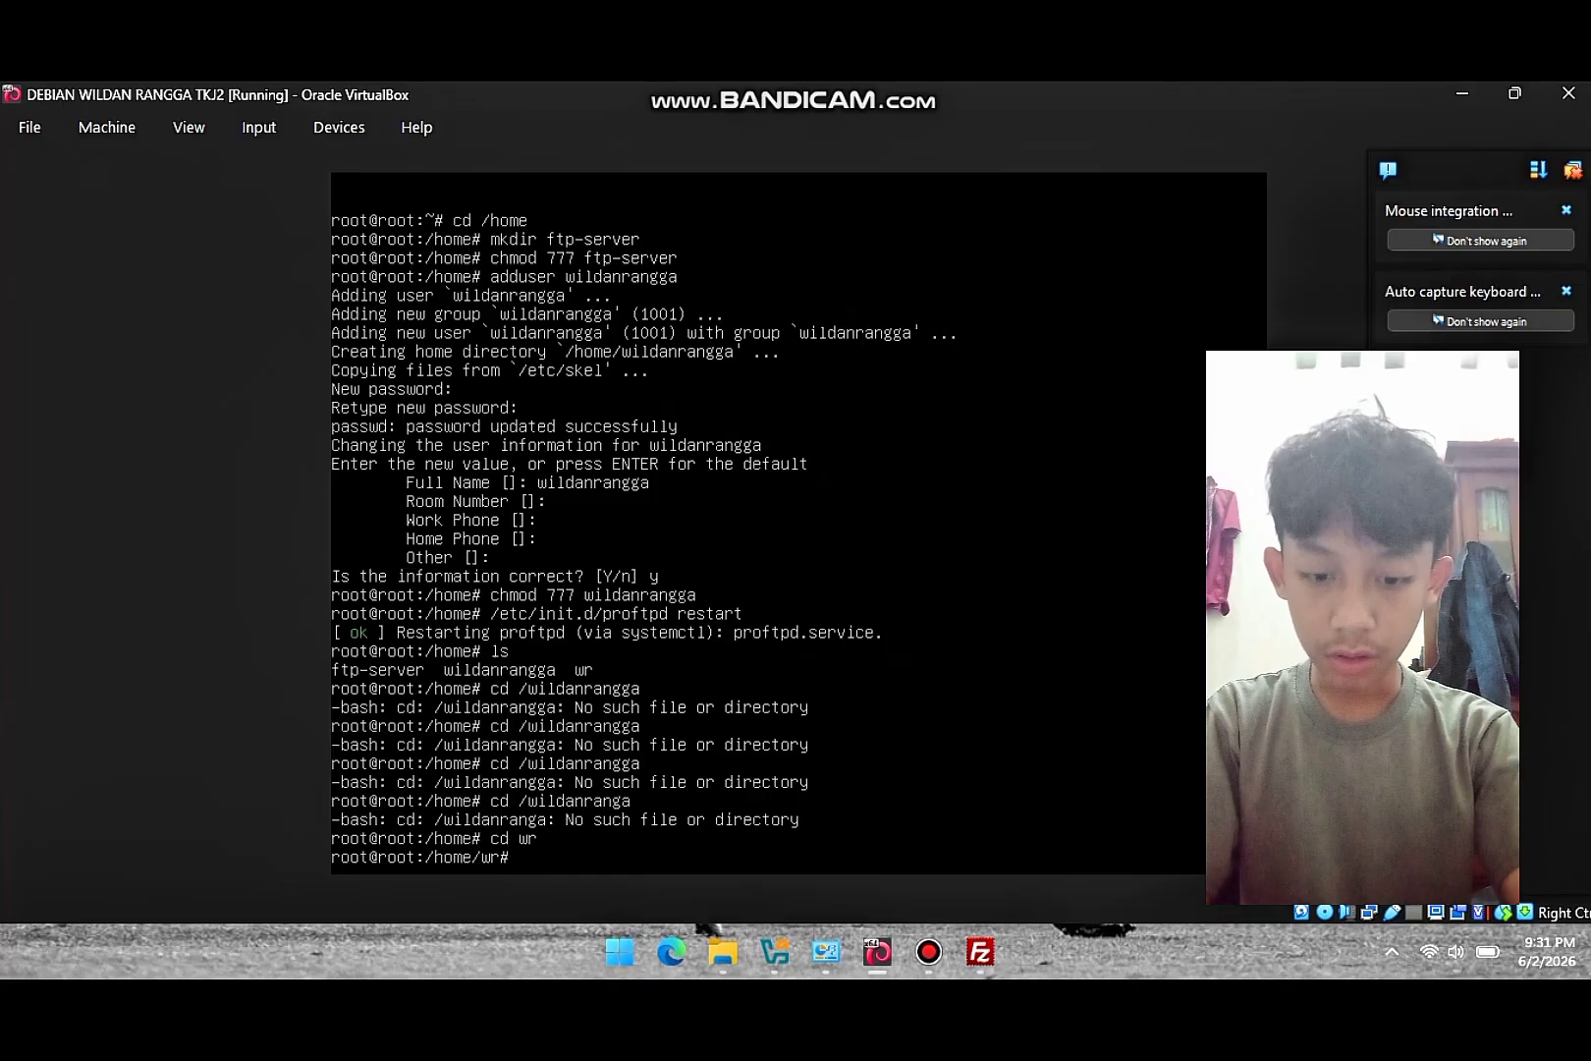
type("ls")
key("Return")
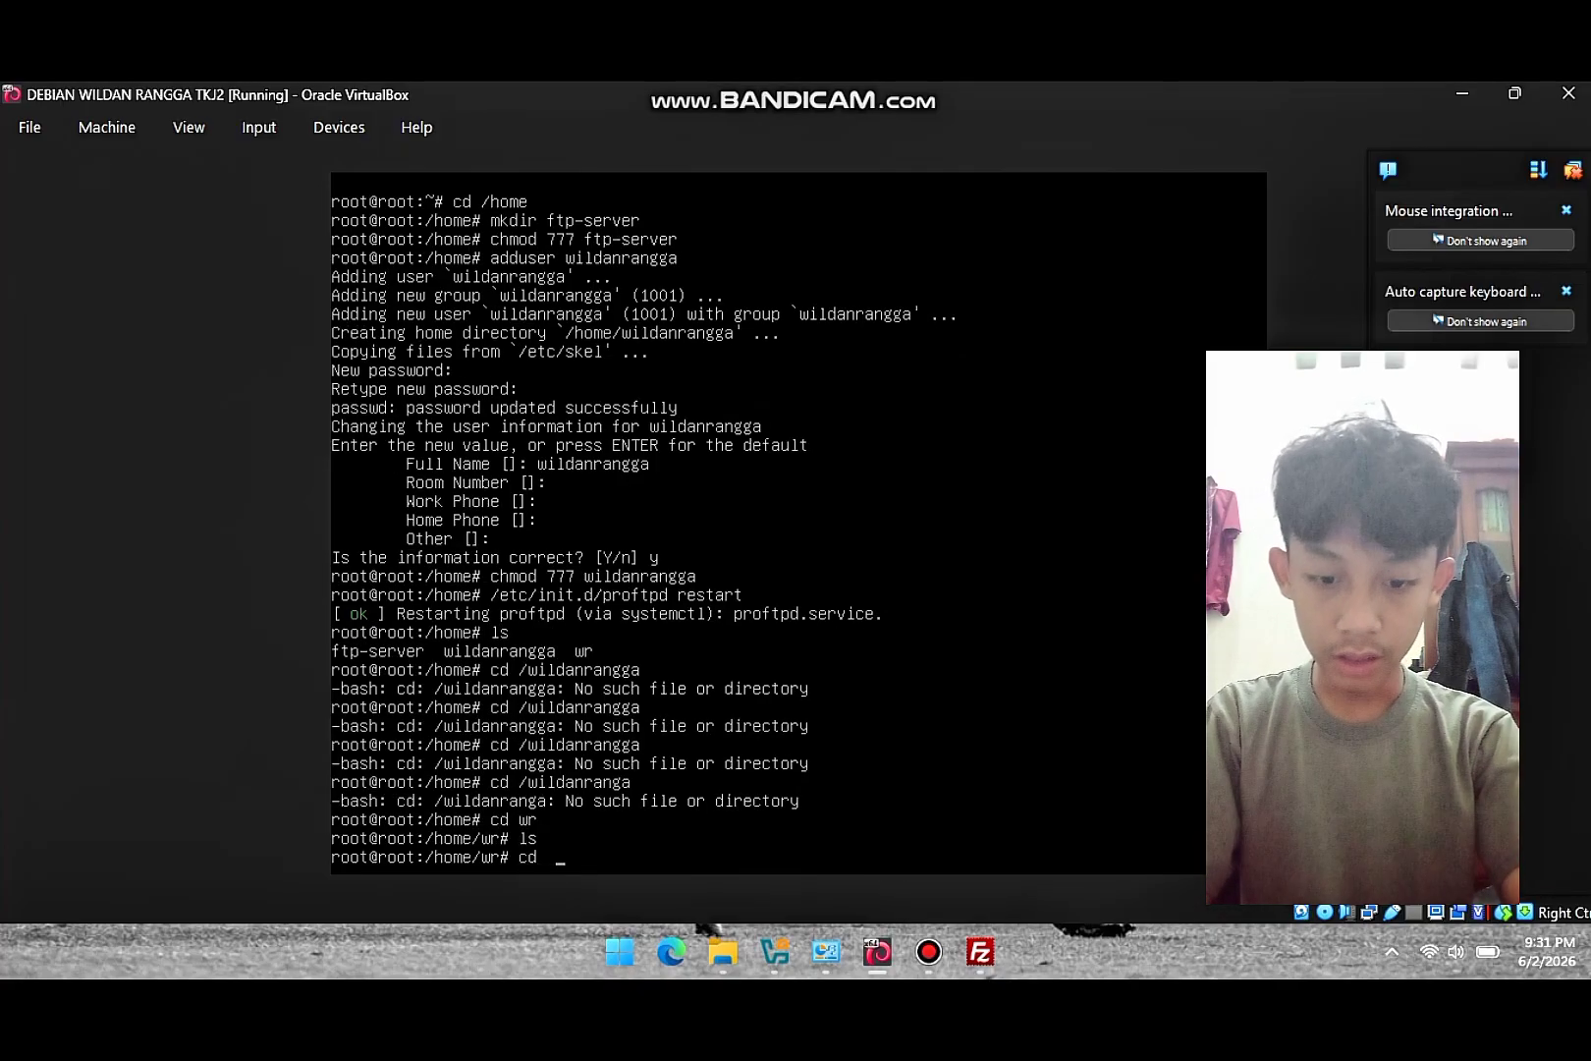
key("Return")
- Change to the user's home folder by its full /home path and list it, showing MODPACK SUPER LOW.rar
type("cd ")
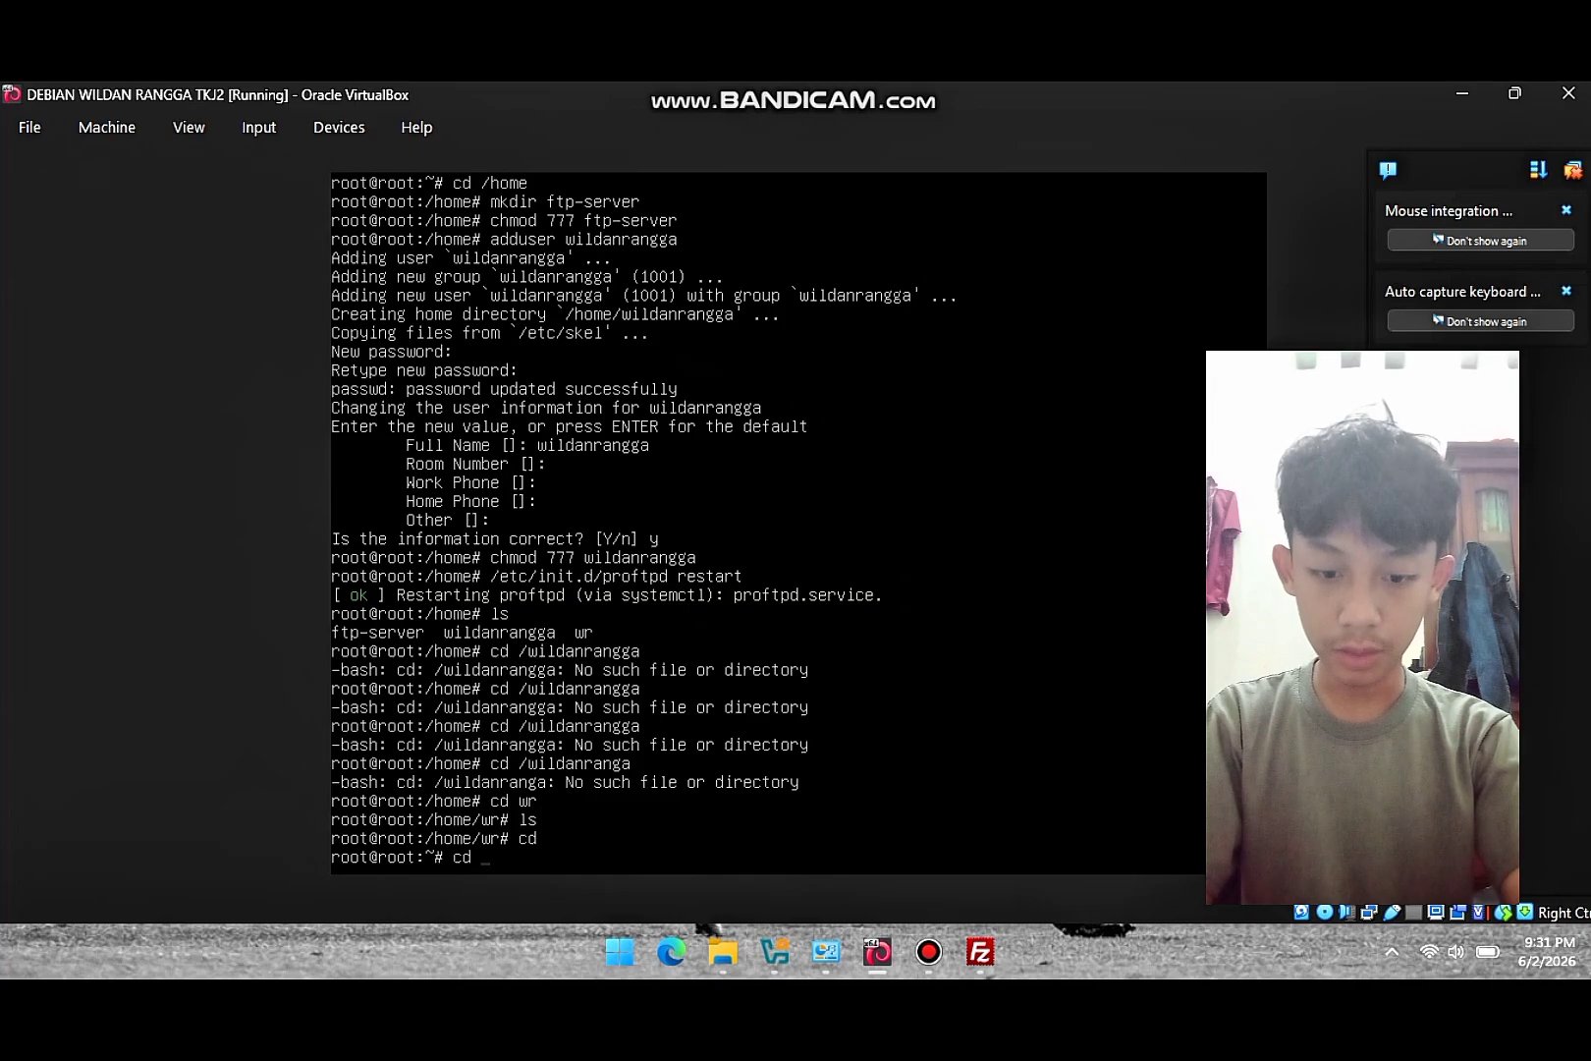
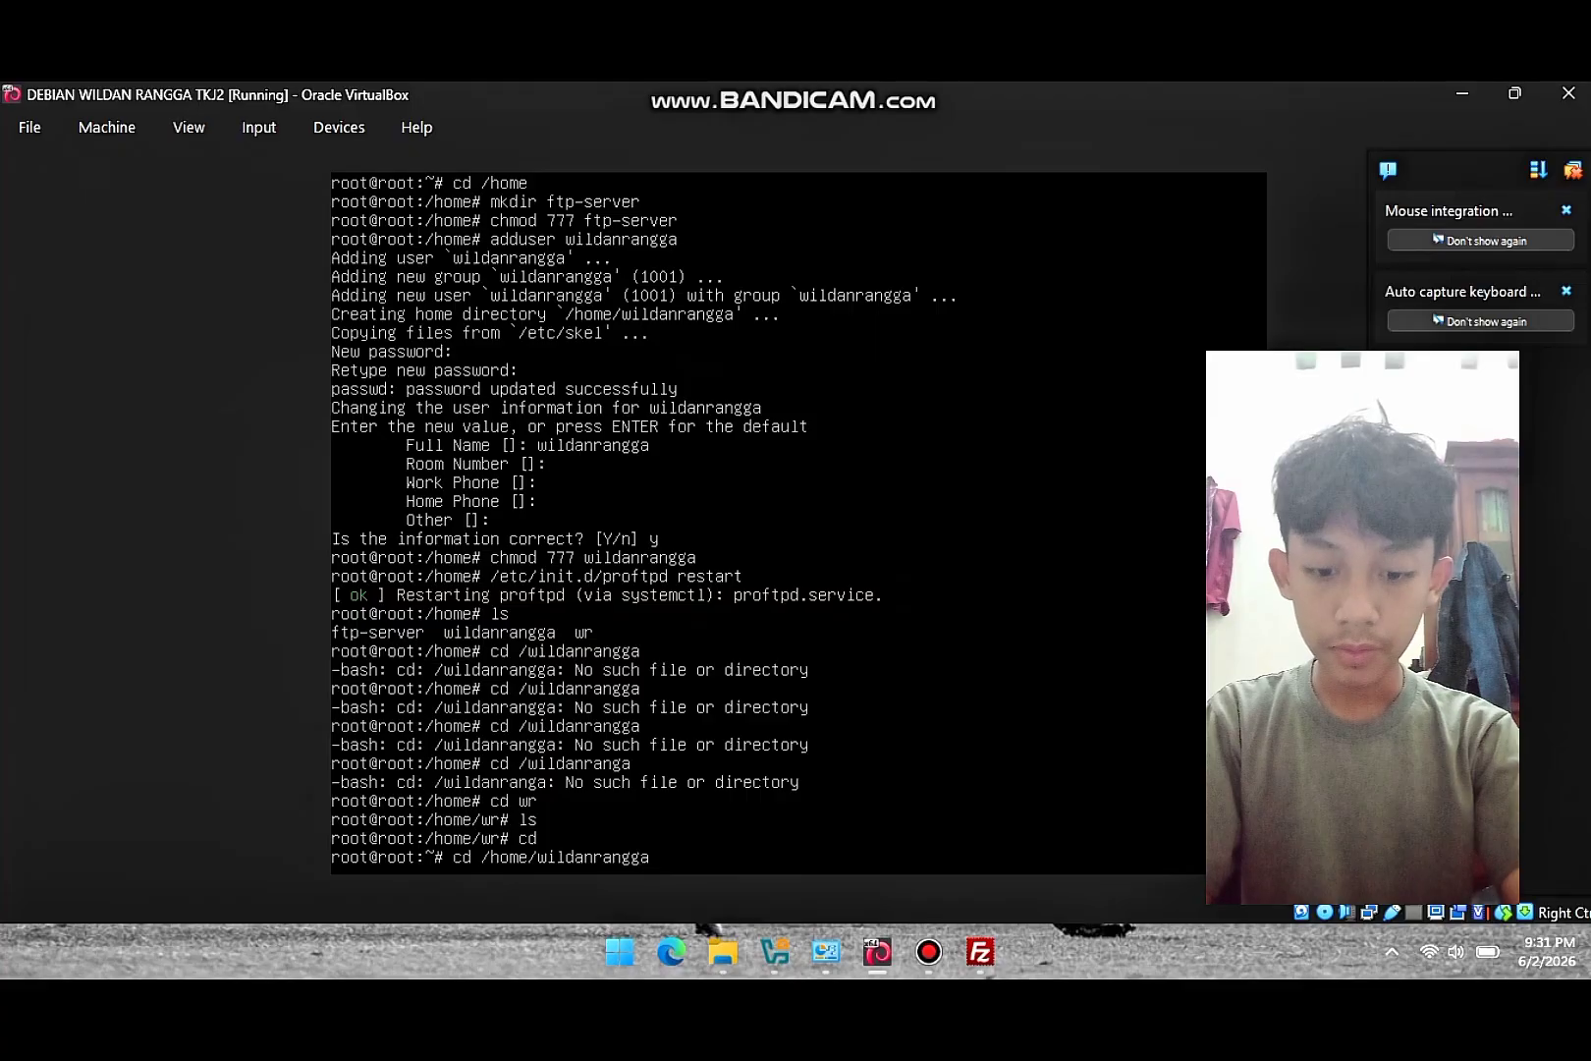
key("Return")
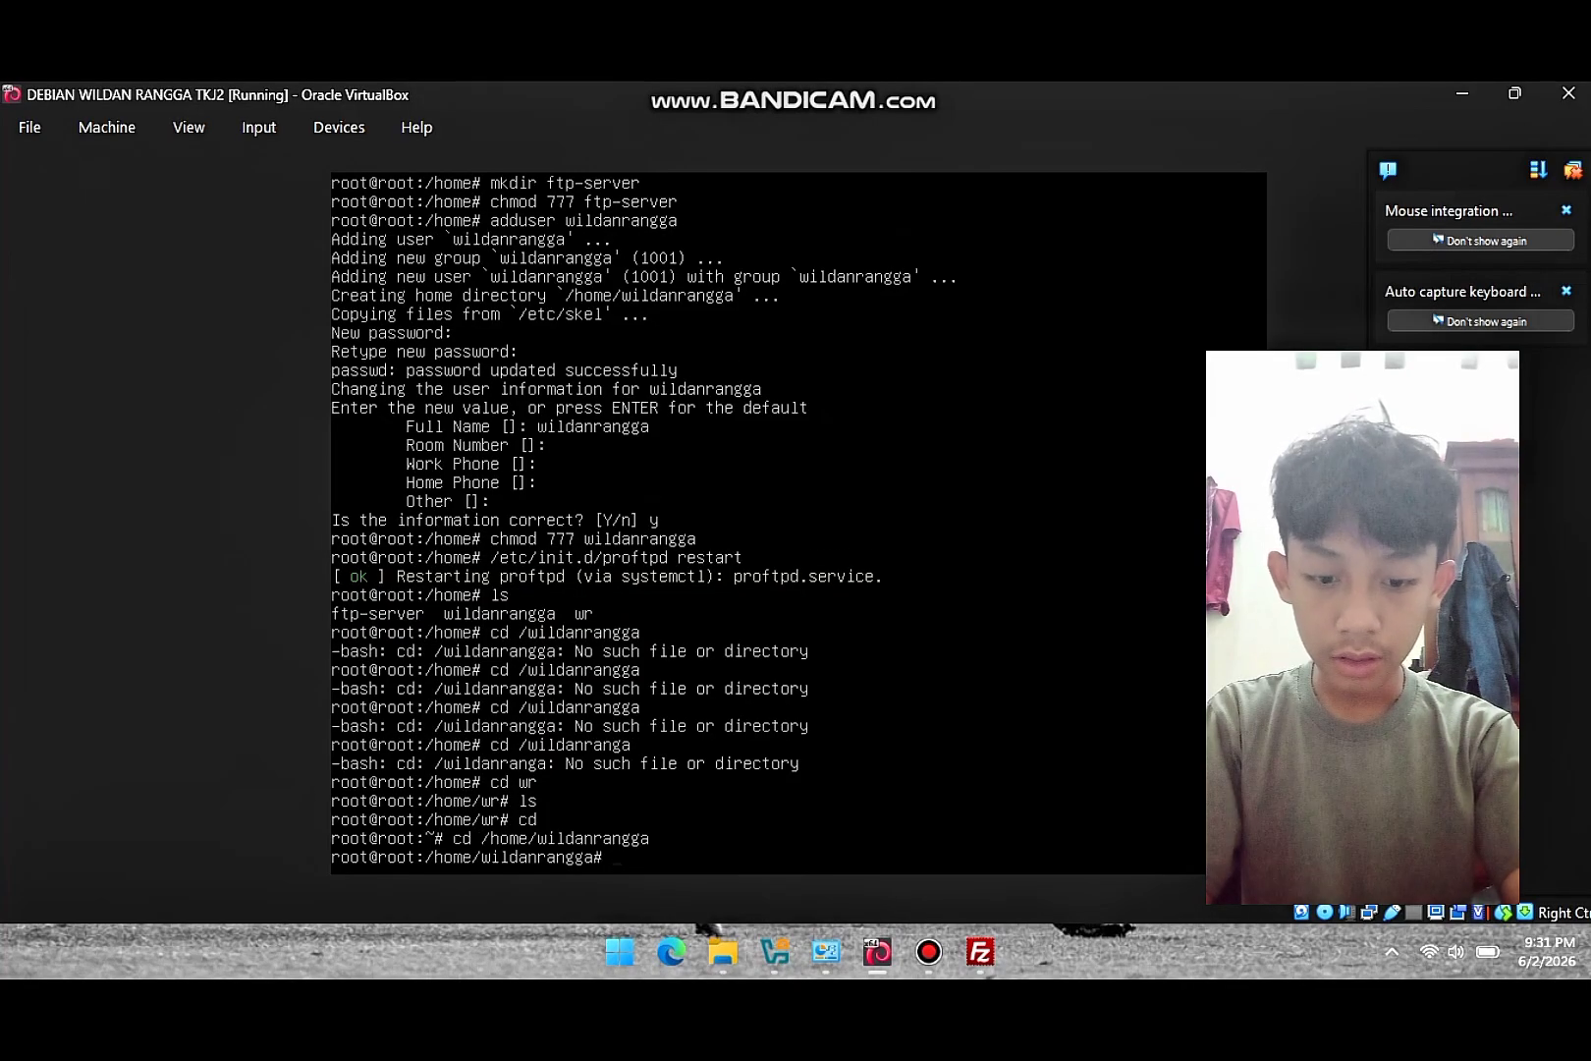
type("ls")
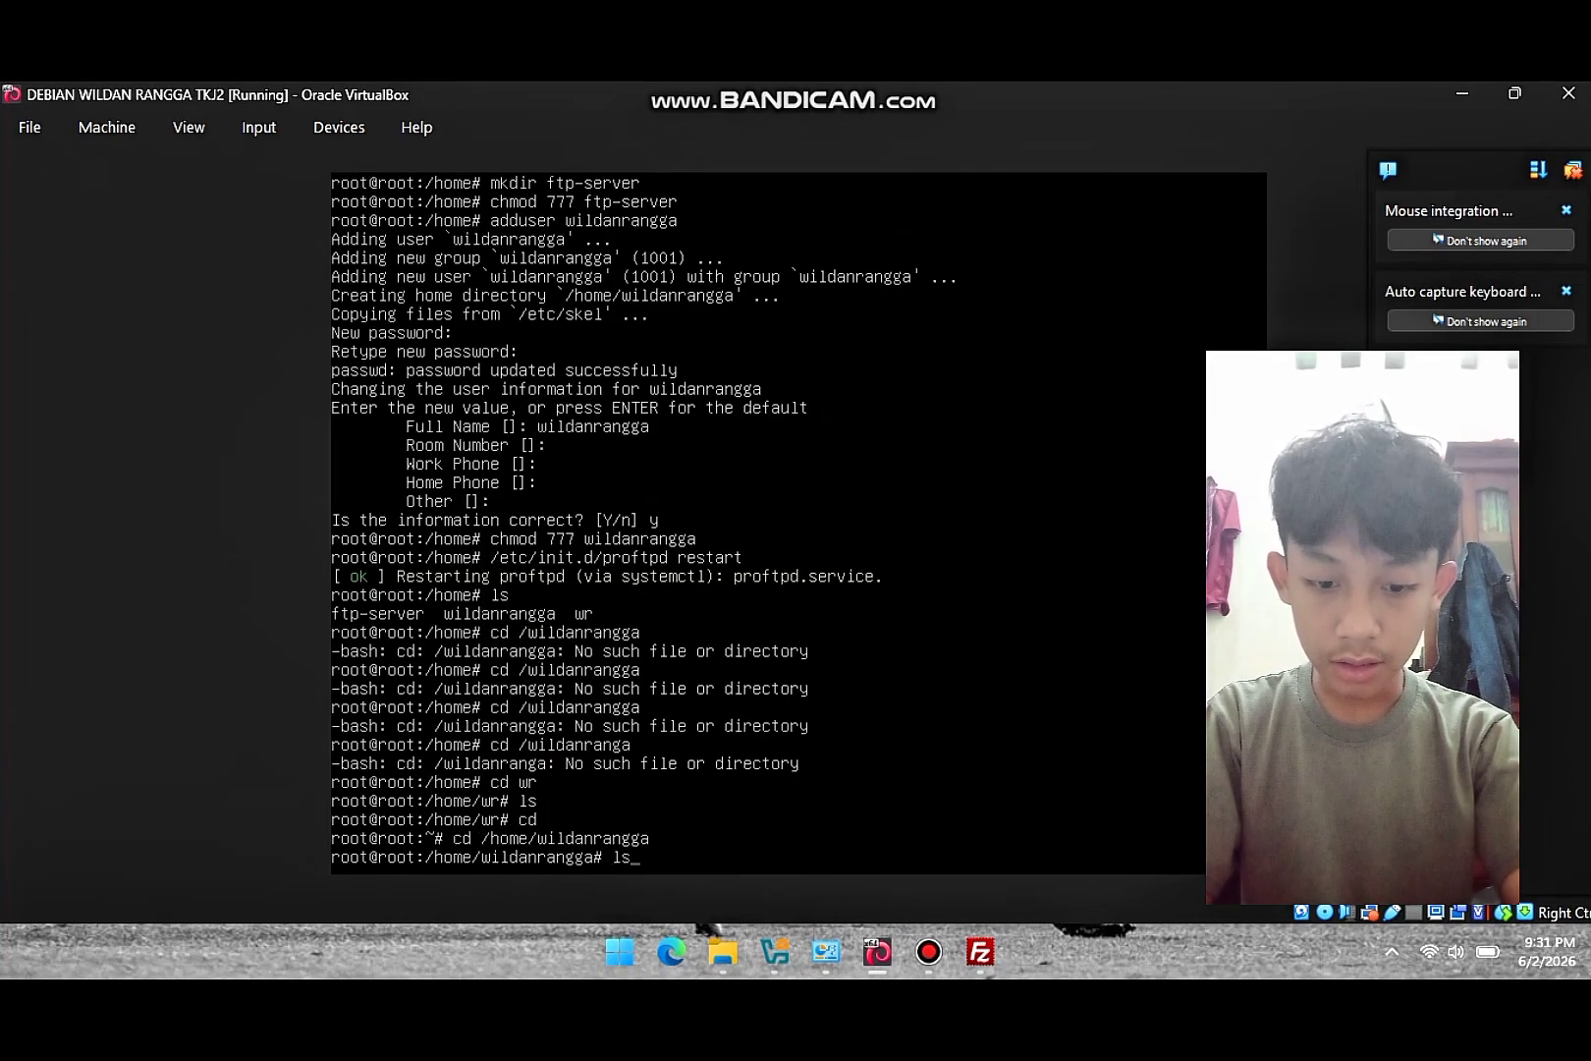
key("Return")
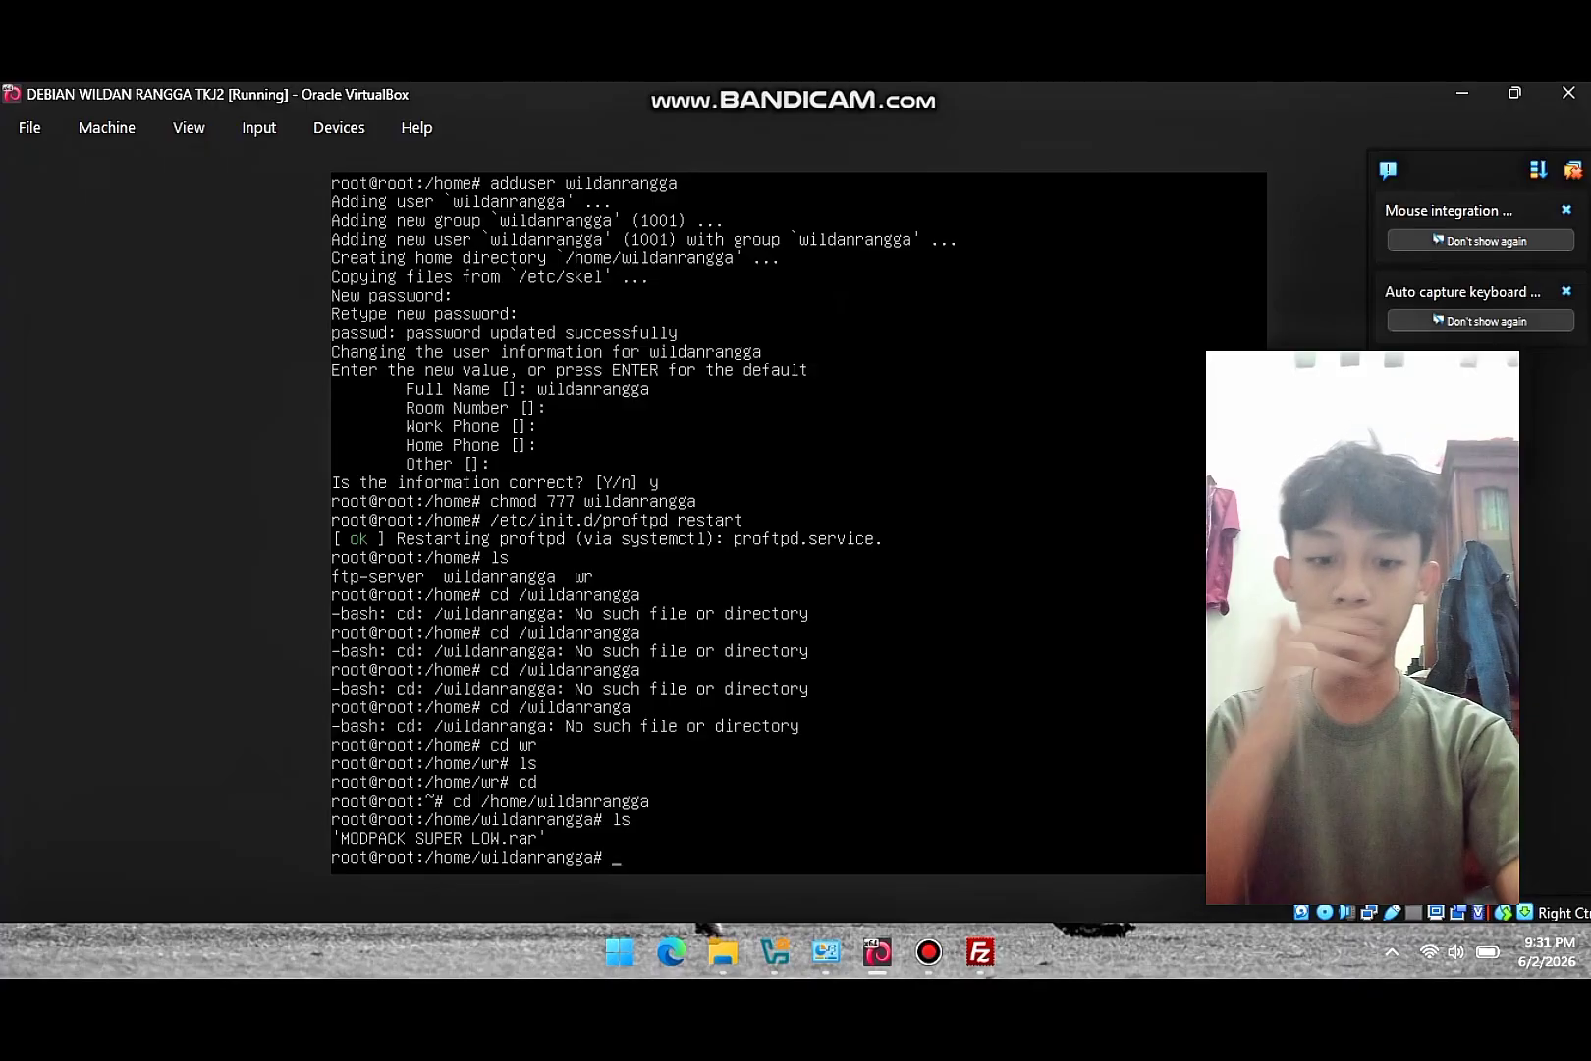